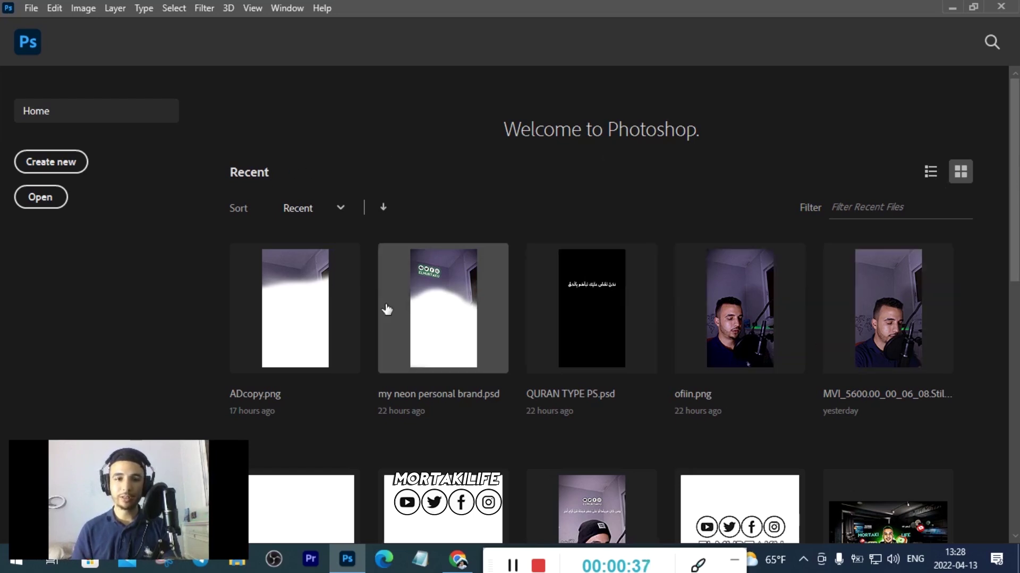
Start a new document and name it test1.
{"action": "scroll", "coordinate": [596, 345], "scroll_direction": "down", "scroll_amount": 1}
{"action": "scroll", "coordinate": [562, 323], "scroll_direction": "down", "scroll_amount": 2}
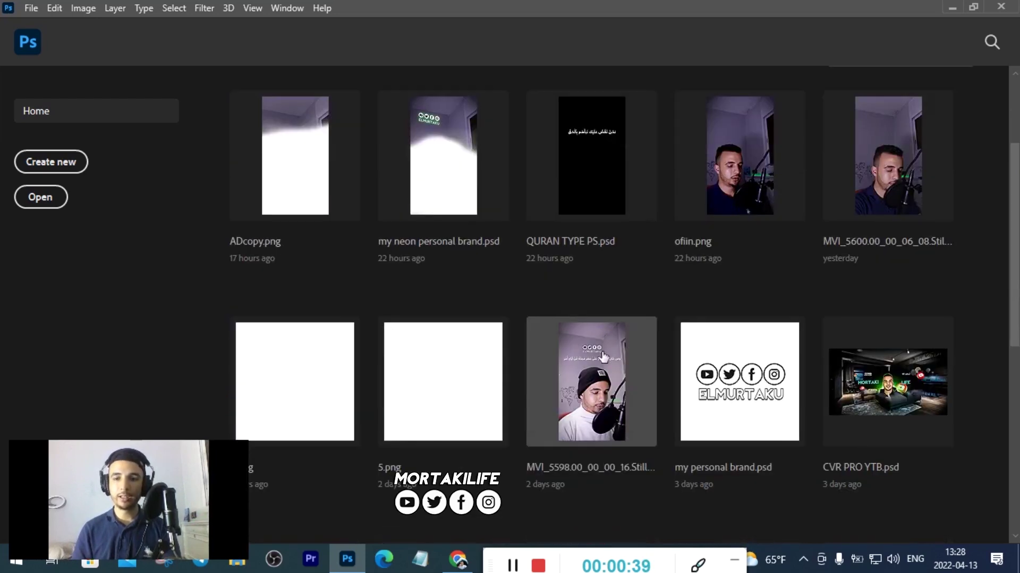
{"action": "scroll", "coordinate": [875, 403], "scroll_direction": "down", "scroll_amount": 3}
{"action": "scroll", "coordinate": [691, 286], "scroll_direction": "down", "scroll_amount": 3}
{"action": "scroll", "coordinate": [683, 318], "scroll_direction": "up", "scroll_amount": 6}
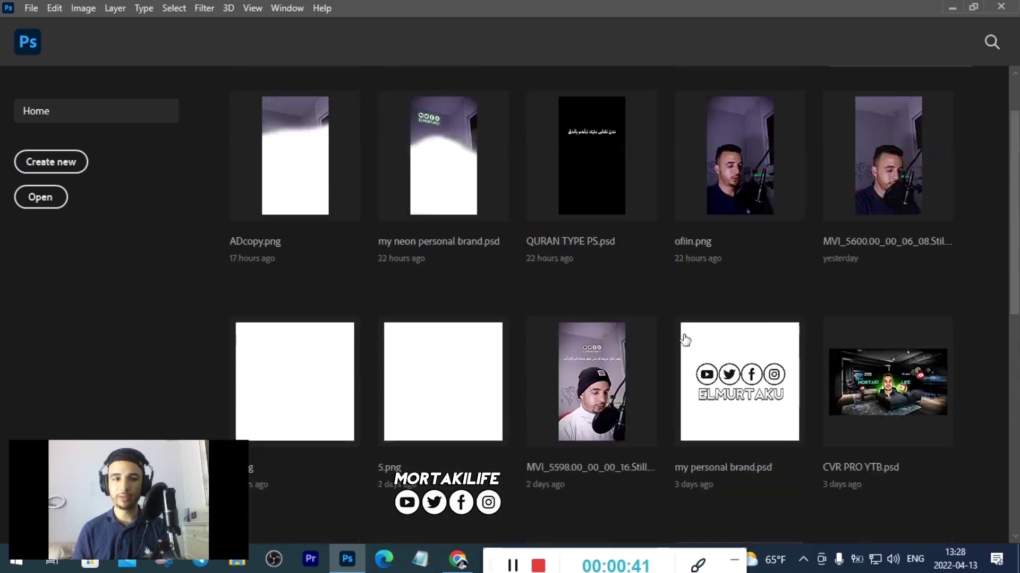
{"action": "scroll", "coordinate": [664, 350], "scroll_direction": "up", "scroll_amount": 3}
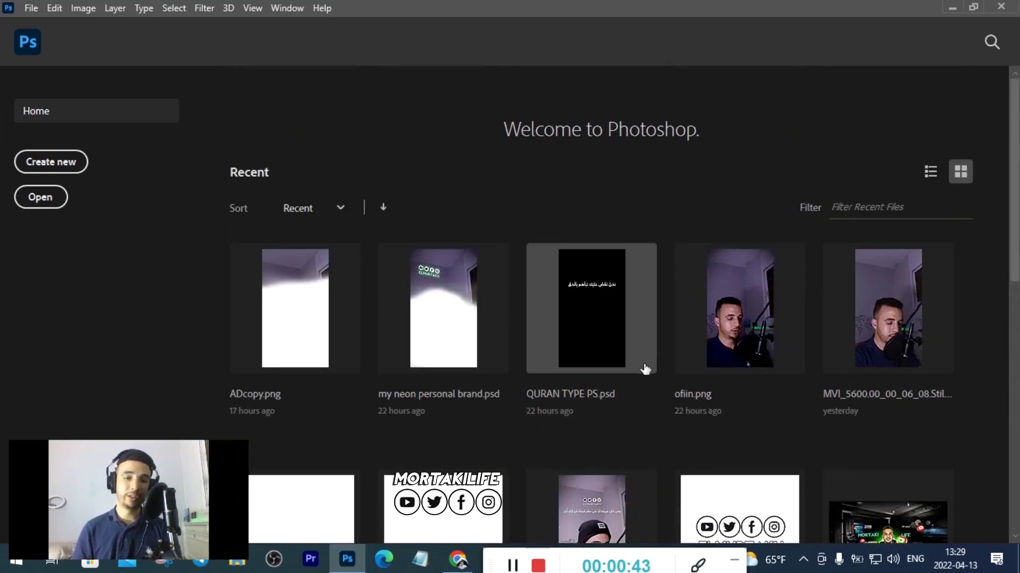
{"action": "scroll", "coordinate": [664, 354], "scroll_direction": "down", "scroll_amount": 5}
{"action": "scroll", "coordinate": [664, 349], "scroll_direction": "down", "scroll_amount": 3}
{"action": "scroll", "coordinate": [659, 358], "scroll_direction": "up", "scroll_amount": 4}
{"action": "scroll", "coordinate": [640, 364], "scroll_direction": "up", "scroll_amount": 4}
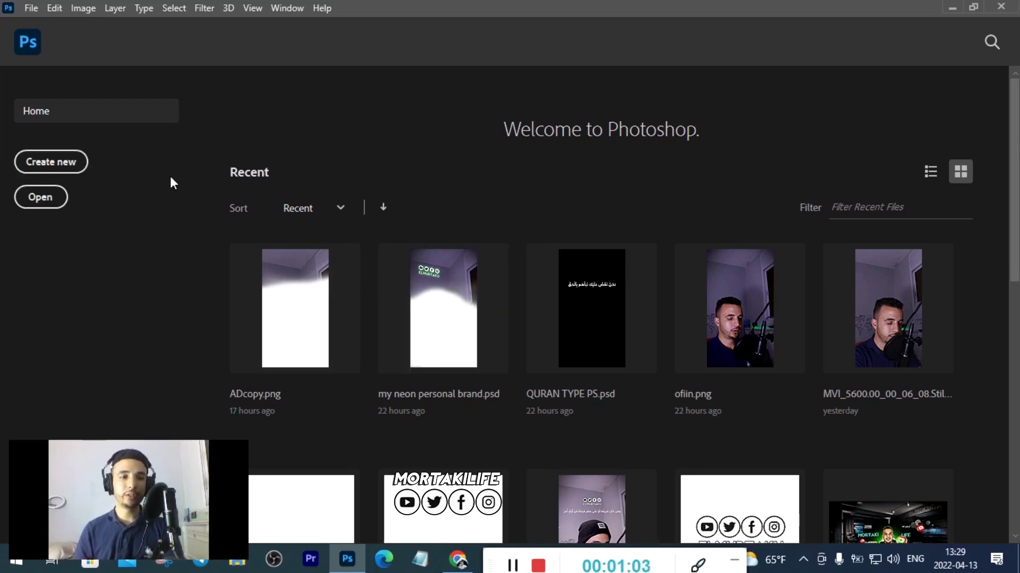
{"action": "left_click", "coordinate": [56, 166]}
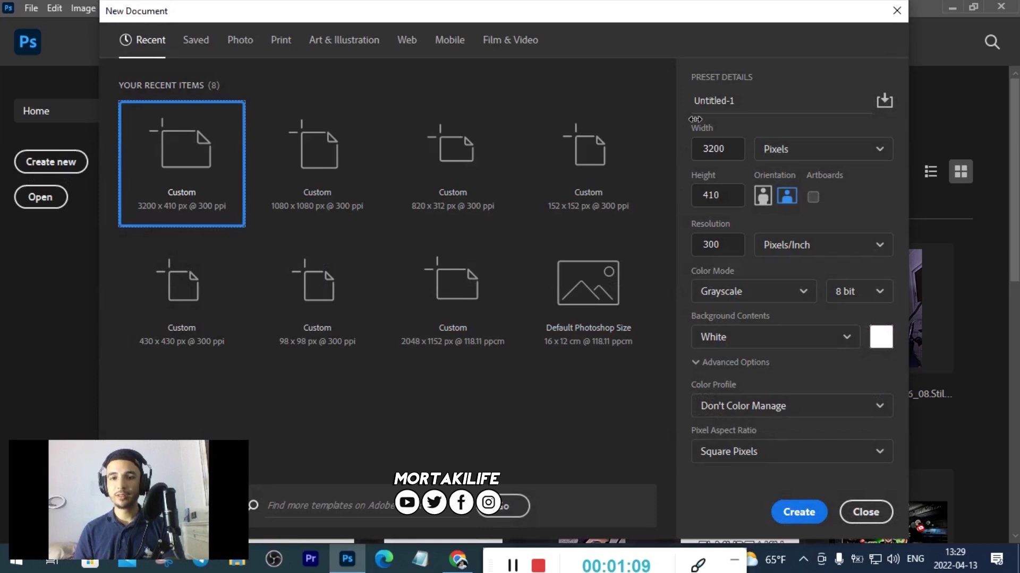
{"action": "left_click", "coordinate": [704, 97]}
{"action": "type", "text": "test1"}
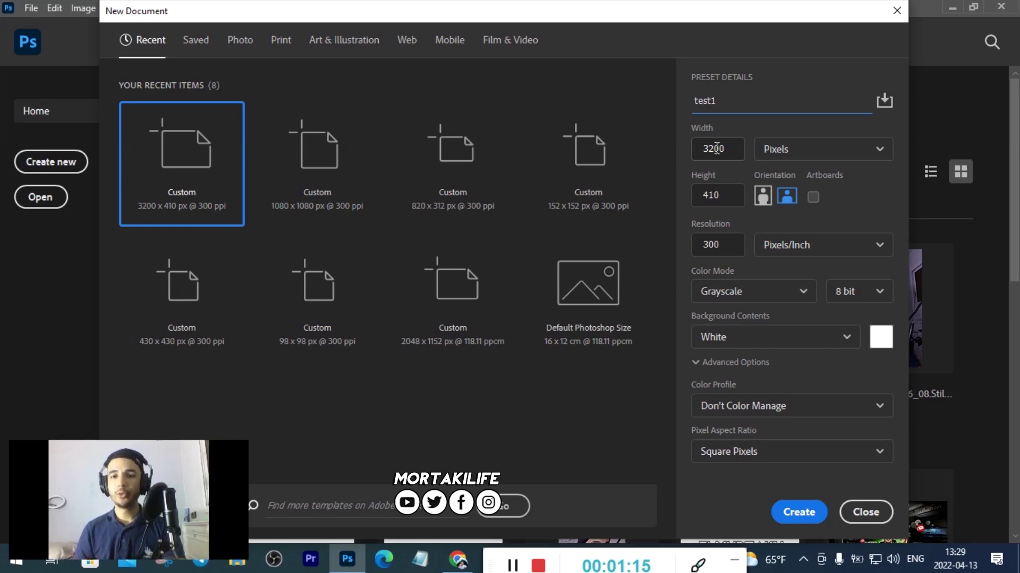
Set the document width and height to 1080 pixels.
{"action": "left_click_drag", "start_coordinate": [706, 148], "coordinate": [730, 146]}
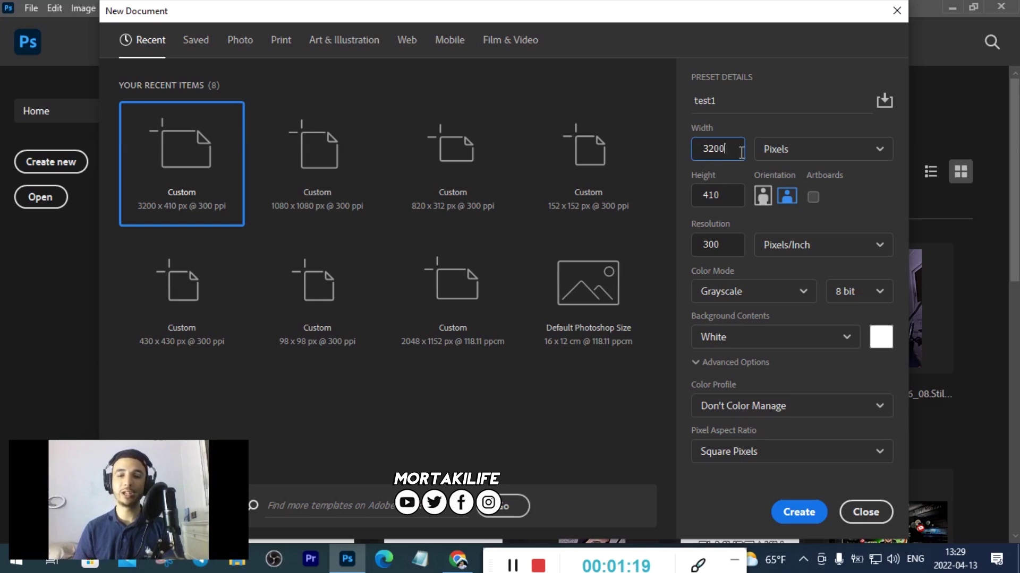
{"action": "left_click", "coordinate": [800, 152]}
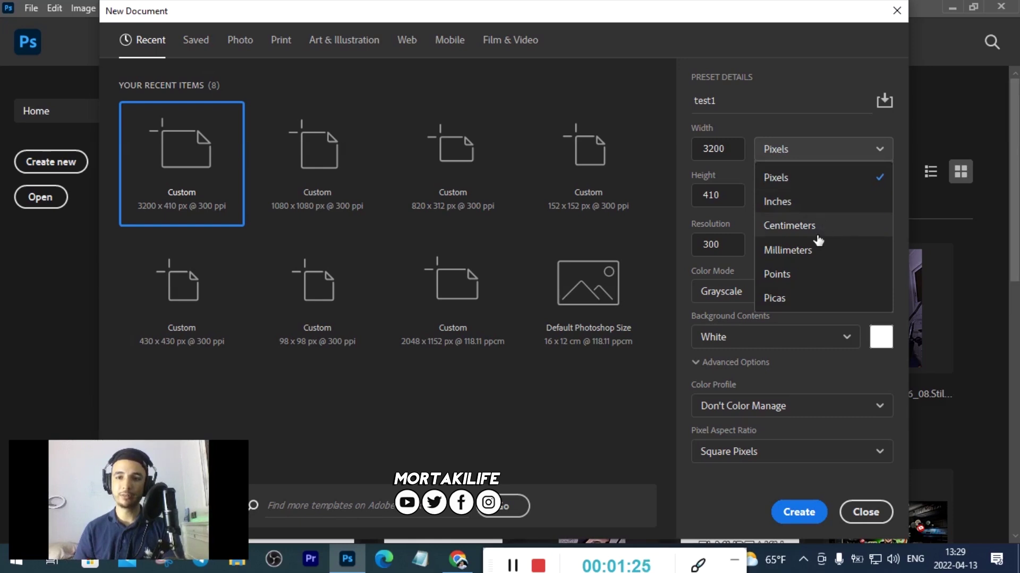
{"action": "left_click", "coordinate": [791, 183]}
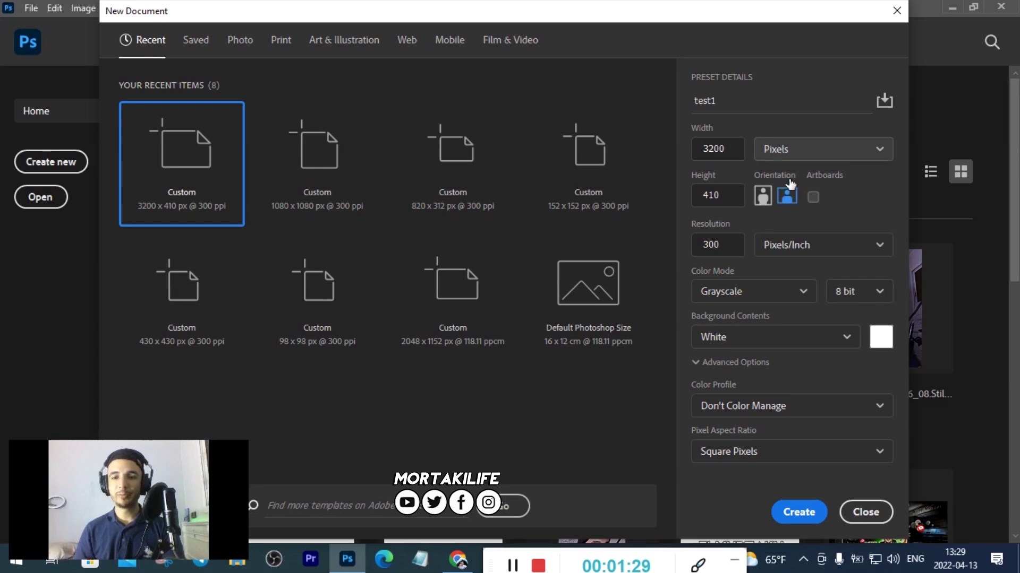
{"action": "double_click", "coordinate": [715, 148]}
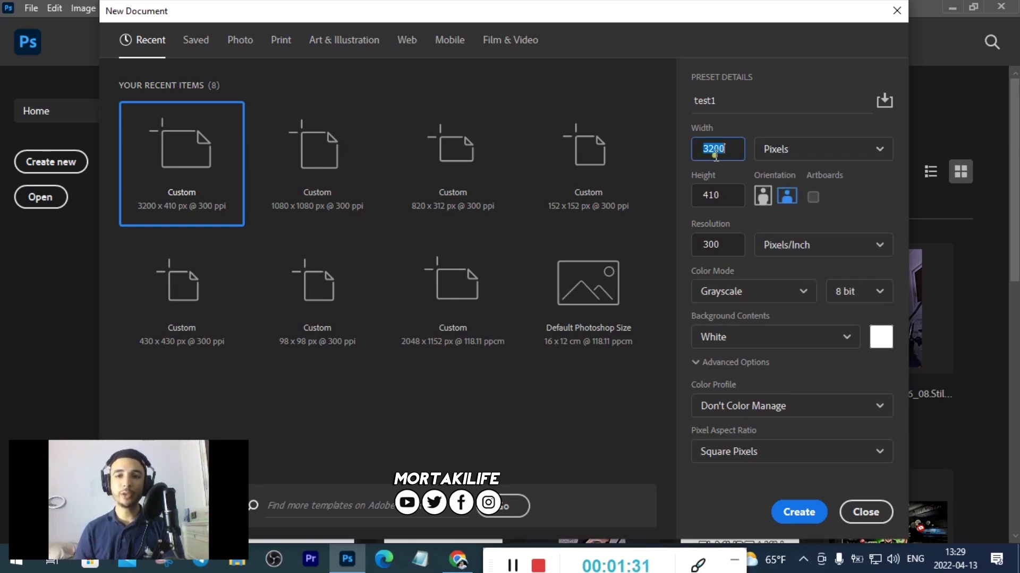
{"action": "type", "text": "1080"}
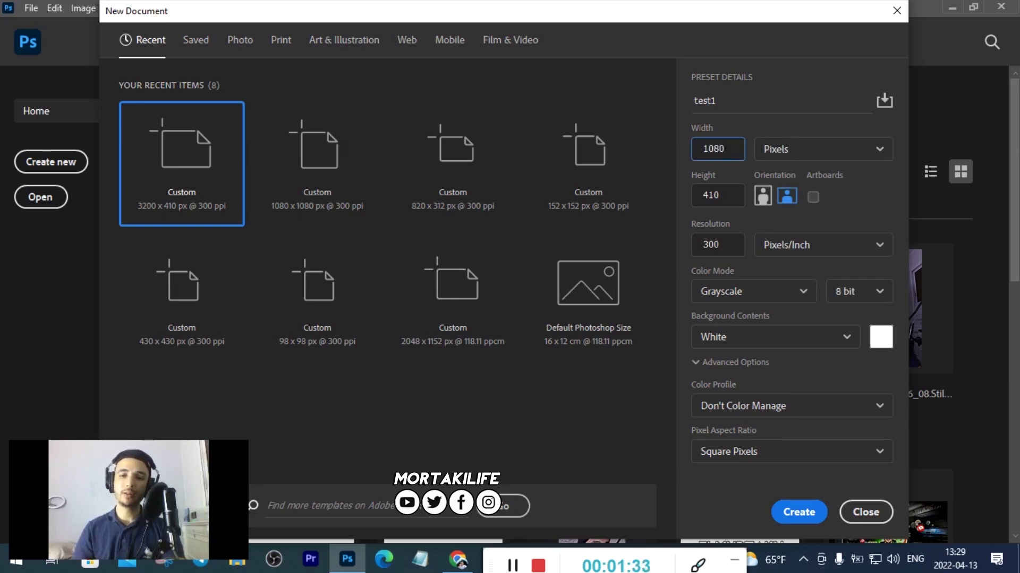
{"action": "double_click", "coordinate": [715, 197]}
{"action": "type", "text": "1080"}
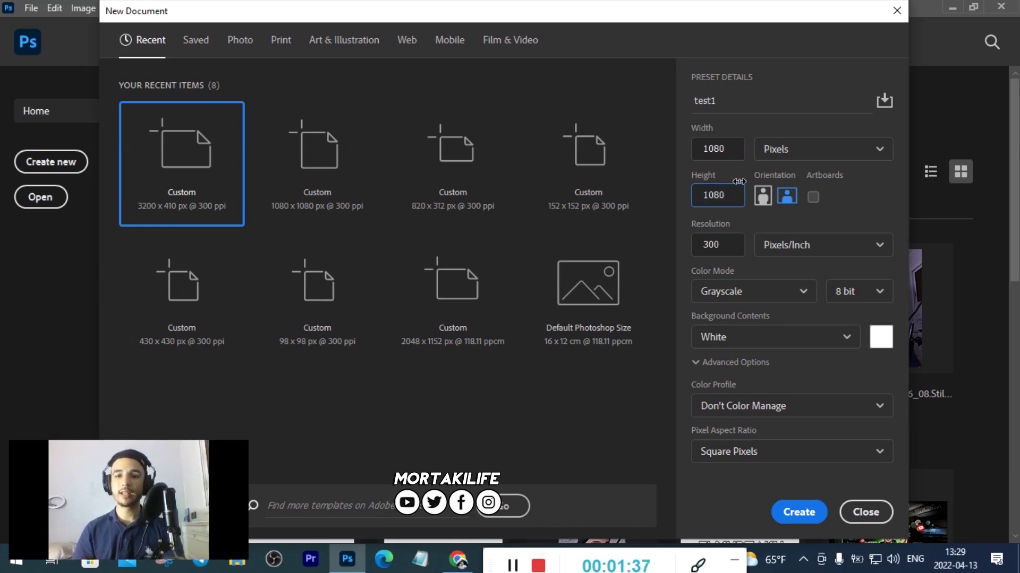
Change the resolution from 300 to 72 pixels/inch and the colour mode to RGB Color.
{"action": "left_click", "coordinate": [733, 174]}
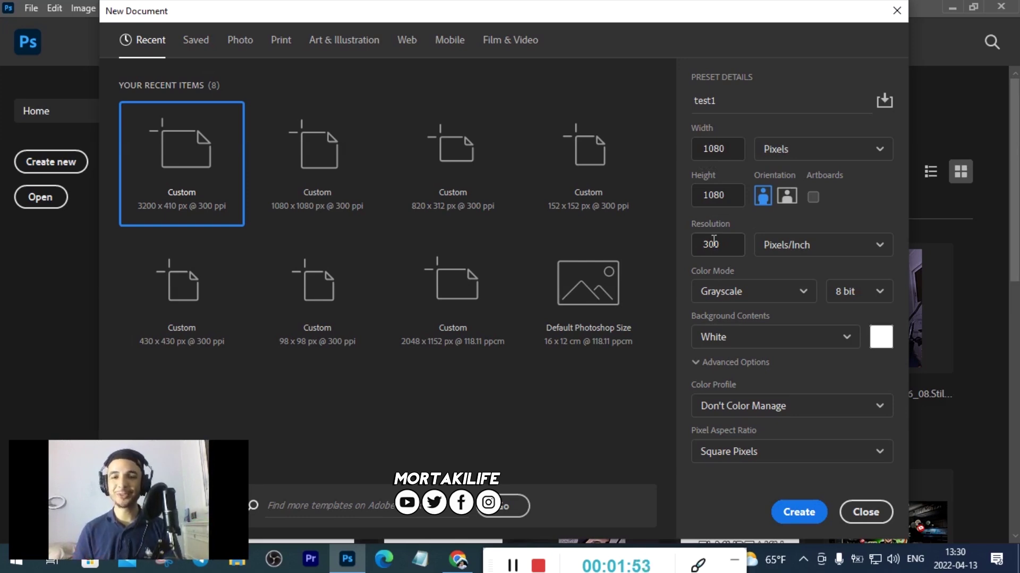
{"action": "double_click", "coordinate": [711, 246]}
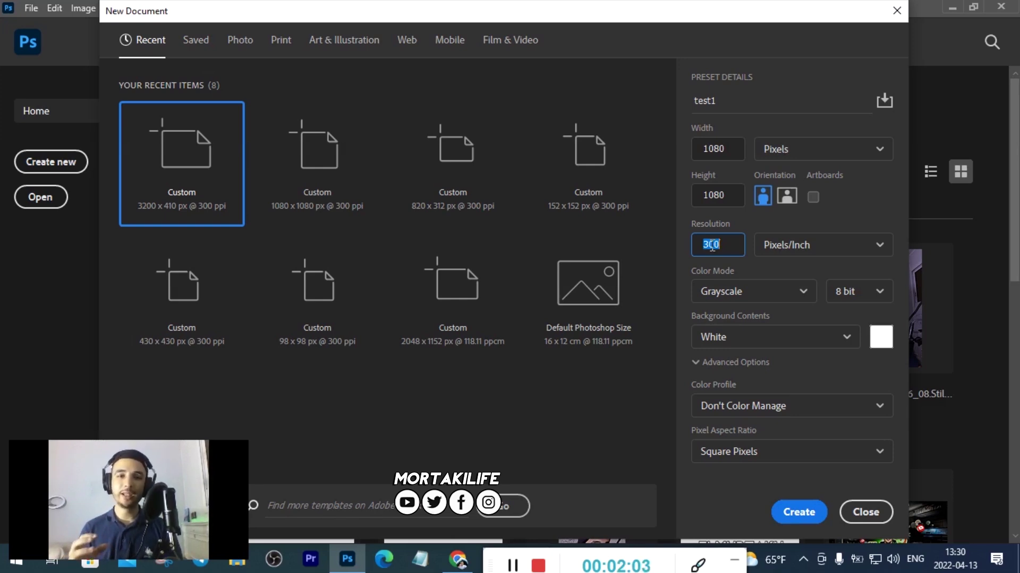
{"action": "left_click", "coordinate": [712, 246]}
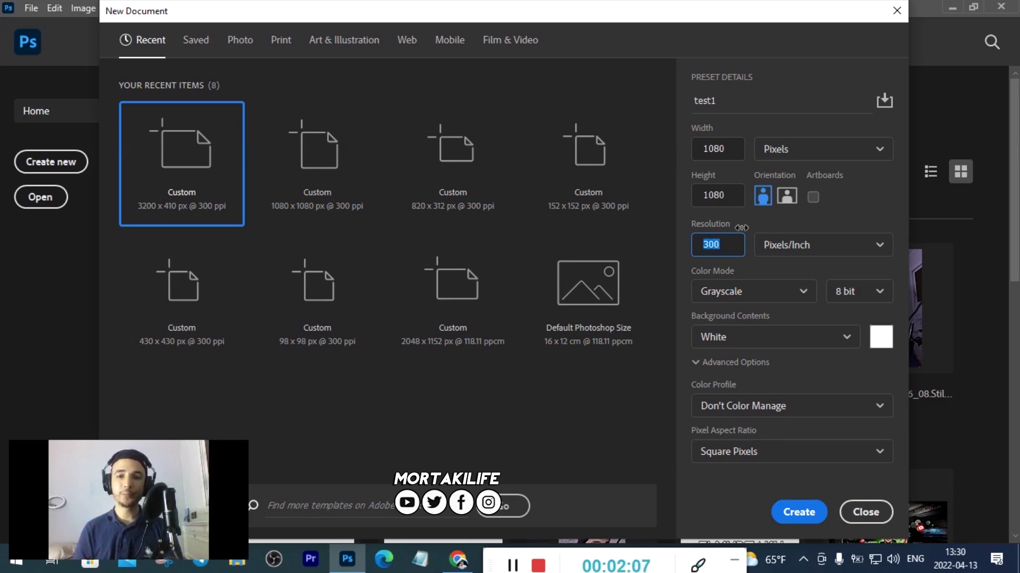
{"action": "left_click", "coordinate": [732, 230]}
{"action": "left_click", "coordinate": [733, 223]}
{"action": "left_click", "coordinate": [715, 243]}
{"action": "double_click", "coordinate": [714, 243]}
{"action": "left_click", "coordinate": [736, 222]}
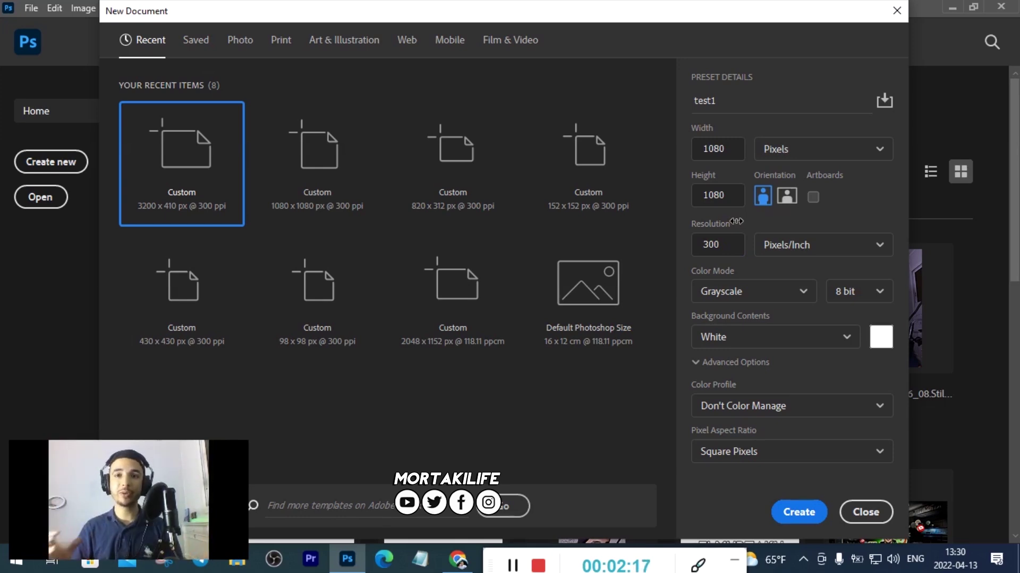
{"action": "double_click", "coordinate": [716, 245]}
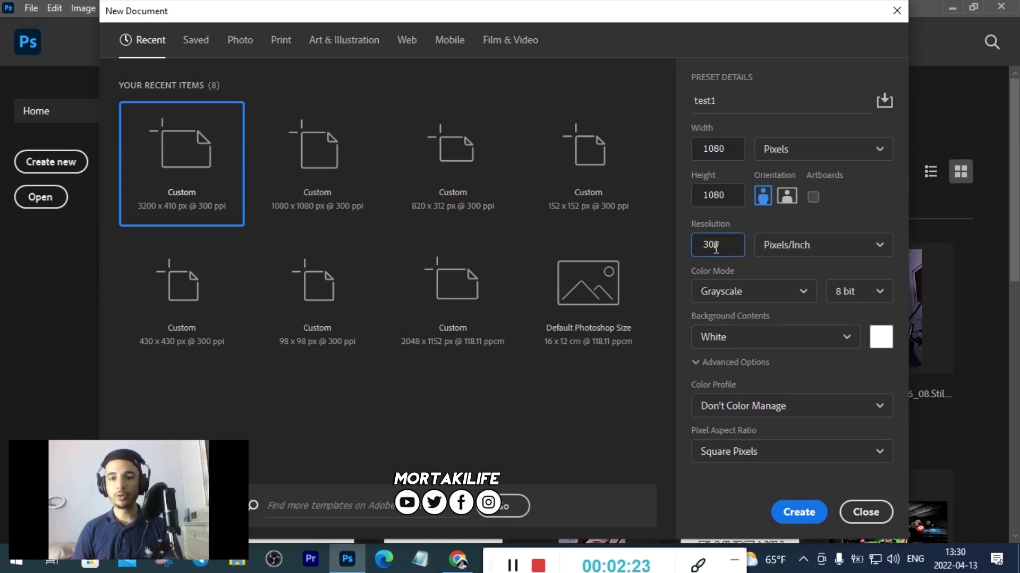
{"action": "type", "text": "72"}
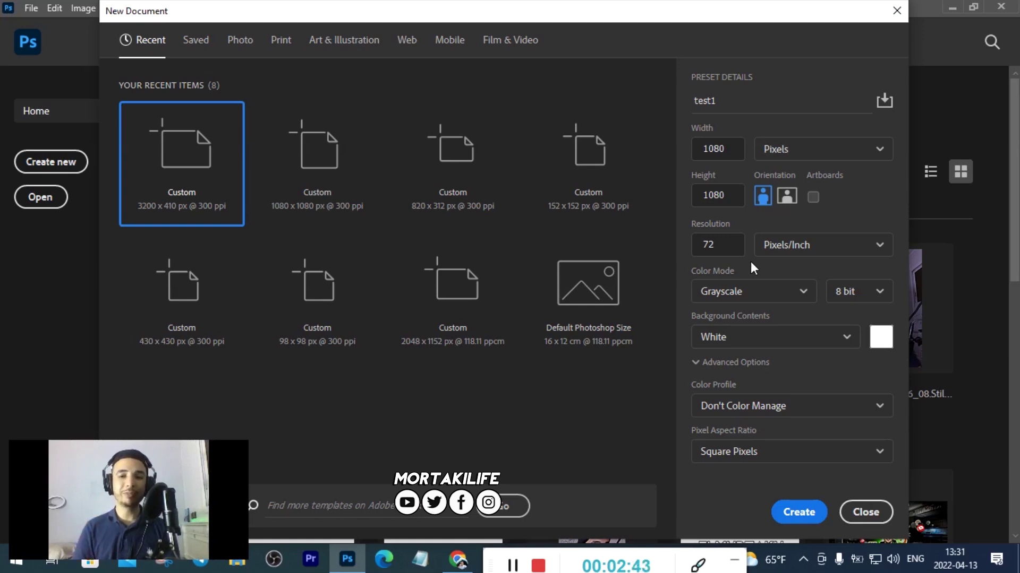
{"action": "double_click", "coordinate": [704, 244]}
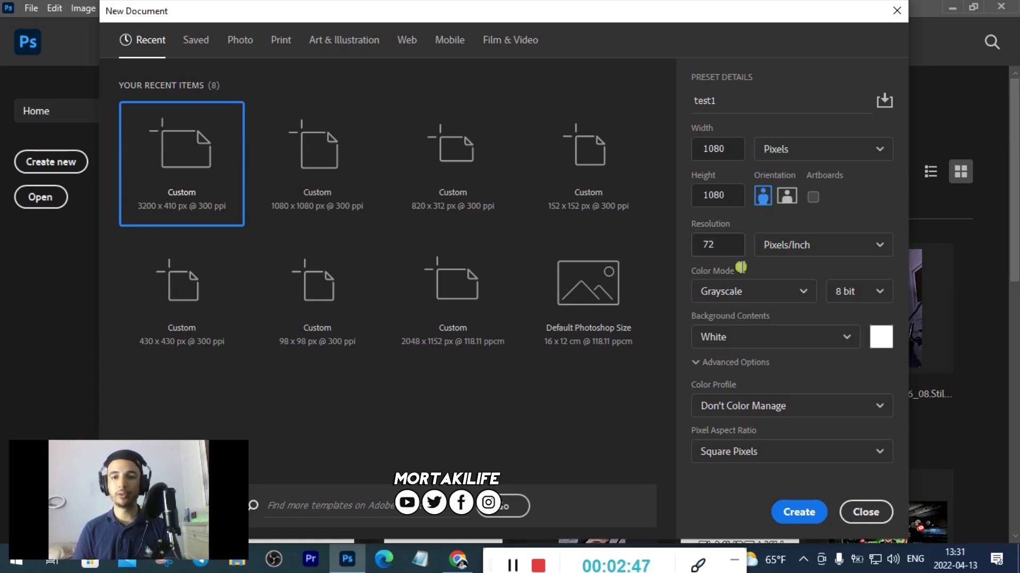
{"action": "left_click", "coordinate": [736, 291]}
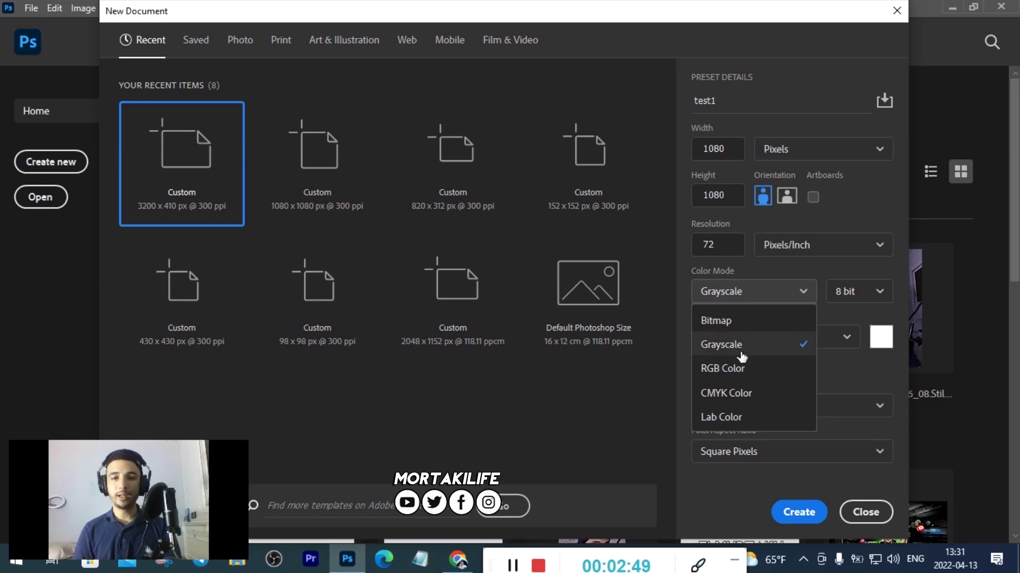
{"action": "left_click", "coordinate": [741, 369]}
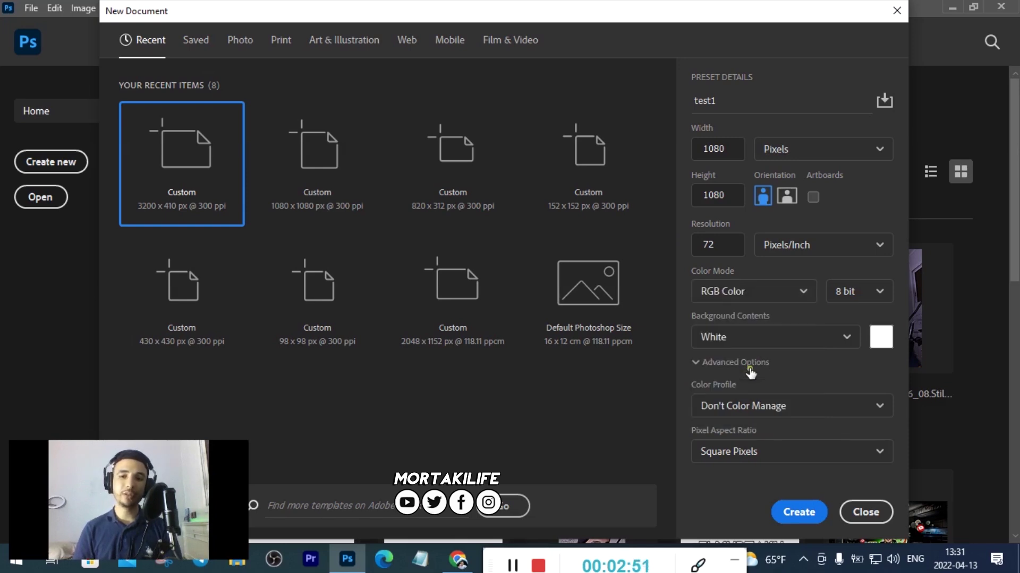
Keep RGB Color and create the blank 1080×1080 test1 document.
{"action": "left_click", "coordinate": [754, 296]}
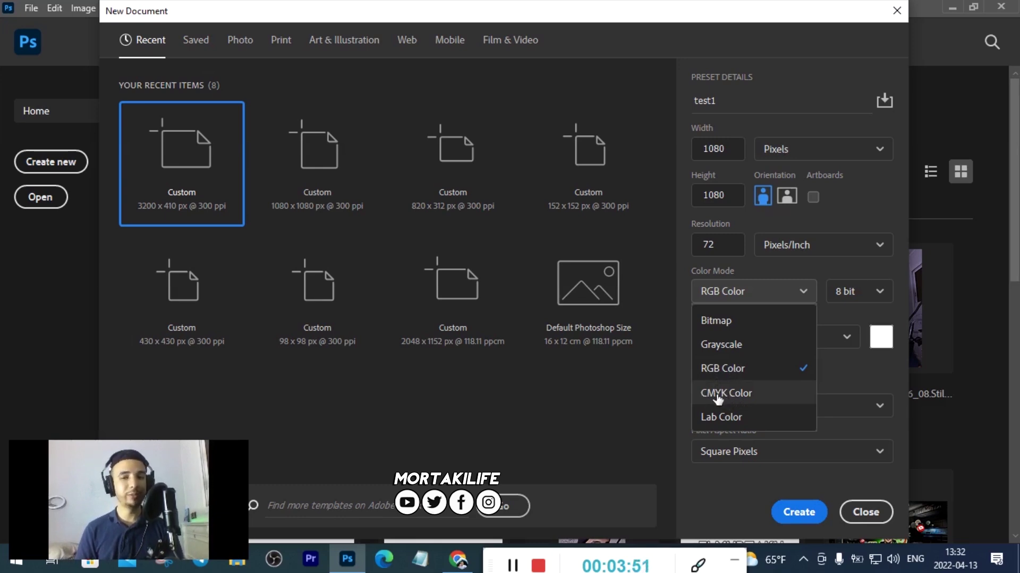
{"action": "left_click", "coordinate": [772, 376]}
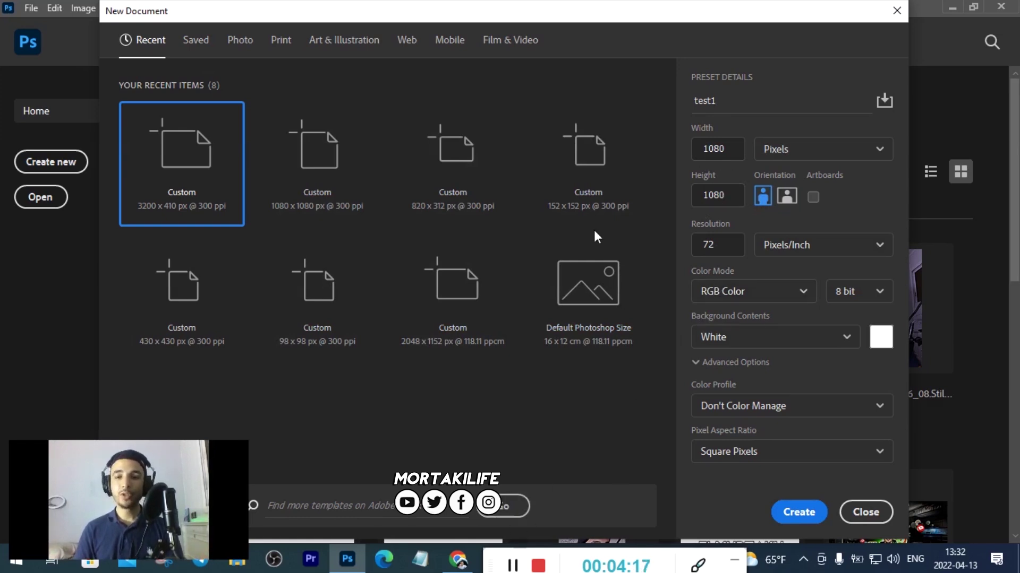
{"action": "left_click", "coordinate": [793, 514]}
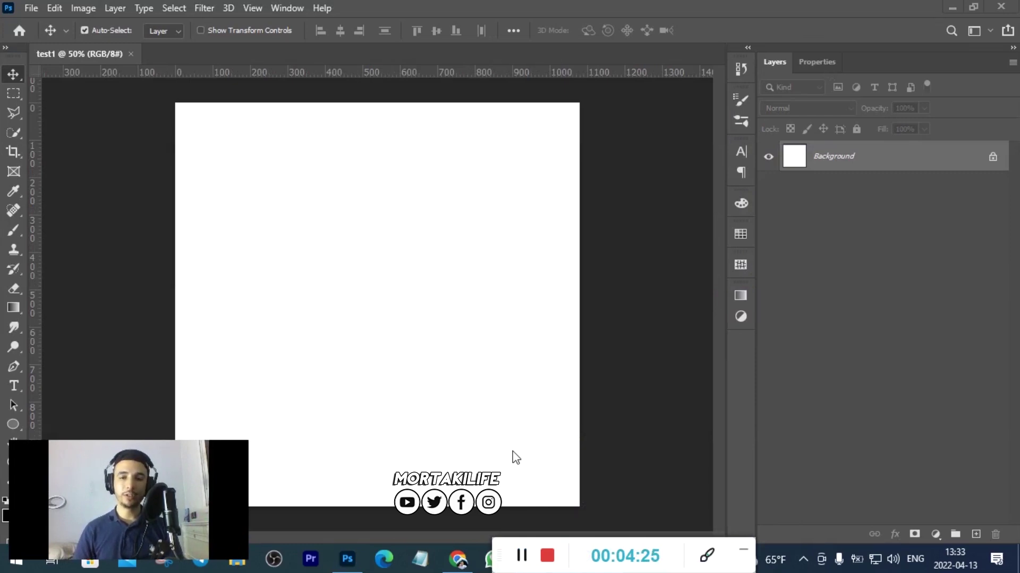
{"action": "scroll", "coordinate": [400, 323], "scroll_direction": "down", "scroll_amount": 1}
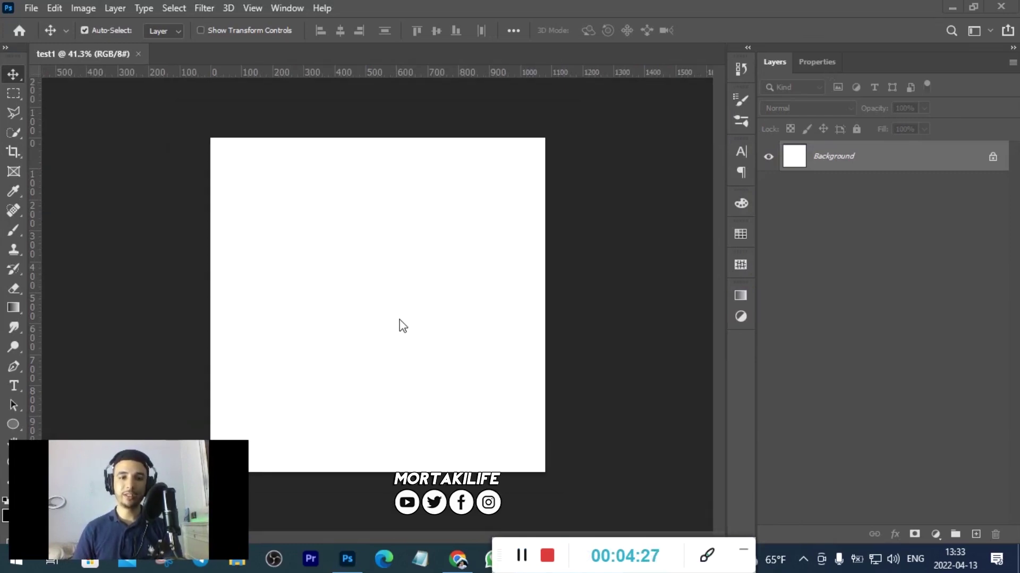
{"action": "scroll", "coordinate": [402, 325], "scroll_direction": "down", "scroll_amount": 1}
{"action": "scroll", "coordinate": [403, 325], "scroll_direction": "down", "scroll_amount": 1}
{"action": "scroll", "coordinate": [402, 325], "scroll_direction": "up", "scroll_amount": 2}
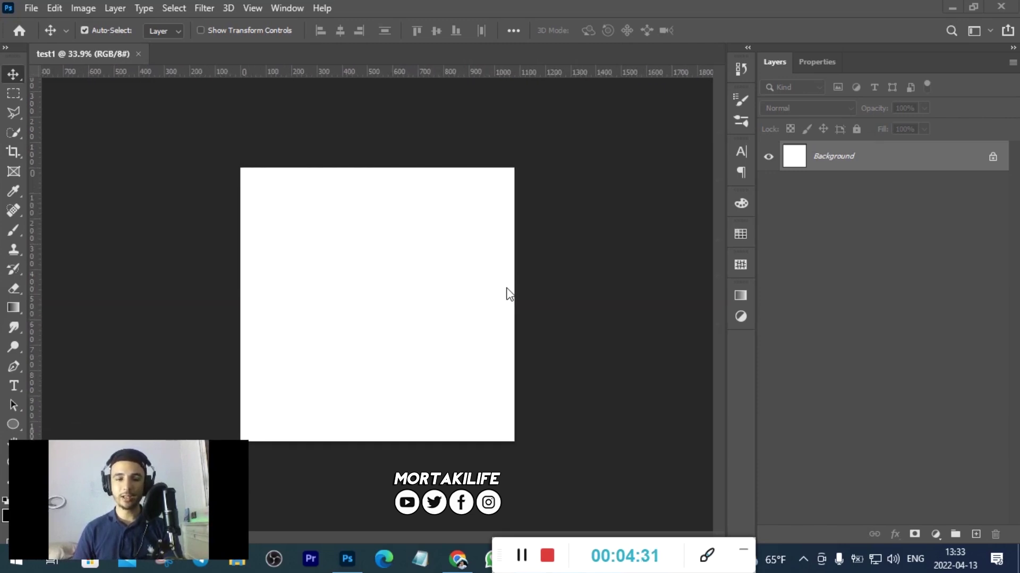
{"action": "scroll", "coordinate": [478, 319], "scroll_direction": "down", "scroll_amount": 1}
{"action": "scroll", "coordinate": [467, 332], "scroll_direction": "down", "scroll_amount": 1}
{"action": "scroll", "coordinate": [391, 326], "scroll_direction": "up", "scroll_amount": 2}
{"action": "scroll", "coordinate": [383, 326], "scroll_direction": "up", "scroll_amount": 1}
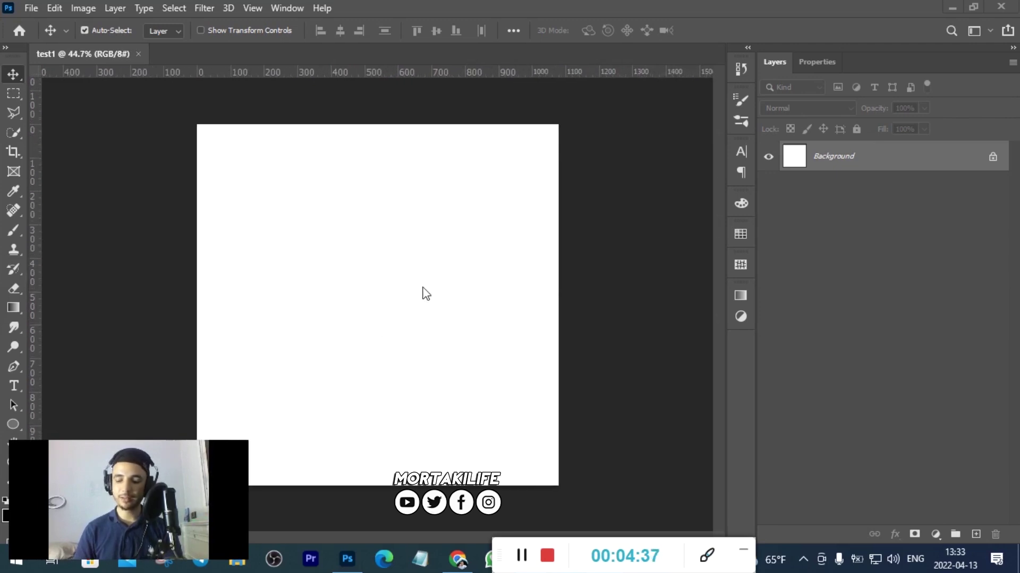
{"action": "scroll", "coordinate": [435, 278], "scroll_direction": "down", "scroll_amount": 1}
{"action": "scroll", "coordinate": [436, 276], "scroll_direction": "down", "scroll_amount": 1}
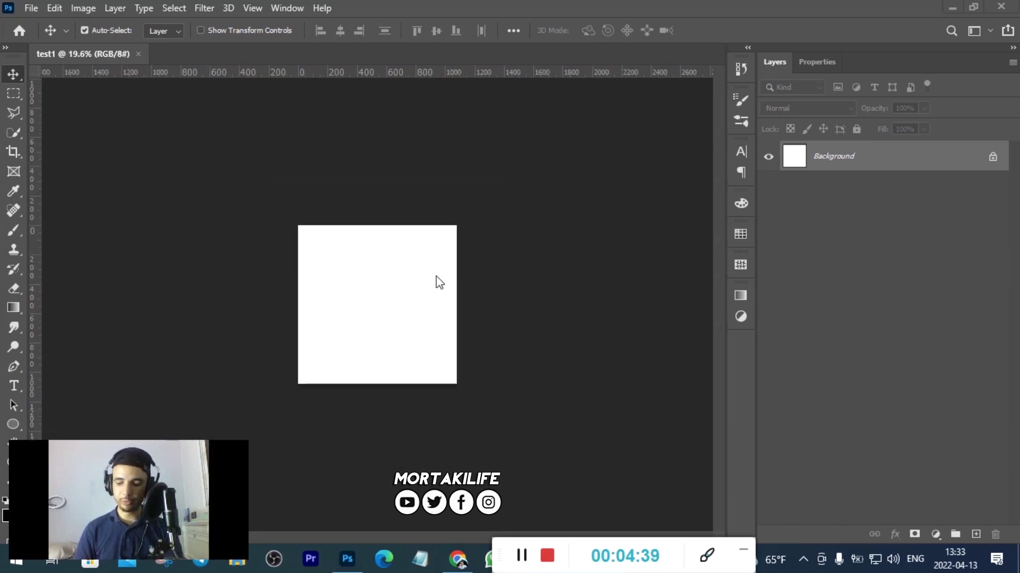
{"action": "scroll", "coordinate": [435, 276], "scroll_direction": "up", "scroll_amount": 1}
{"action": "scroll", "coordinate": [435, 276], "scroll_direction": "up", "scroll_amount": 1}
{"action": "scroll", "coordinate": [435, 276], "scroll_direction": "down", "scroll_amount": 1}
{"action": "scroll", "coordinate": [435, 275], "scroll_direction": "down", "scroll_amount": 1}
{"action": "scroll", "coordinate": [436, 276], "scroll_direction": "down", "scroll_amount": 1}
{"action": "scroll", "coordinate": [435, 276], "scroll_direction": "up", "scroll_amount": 1}
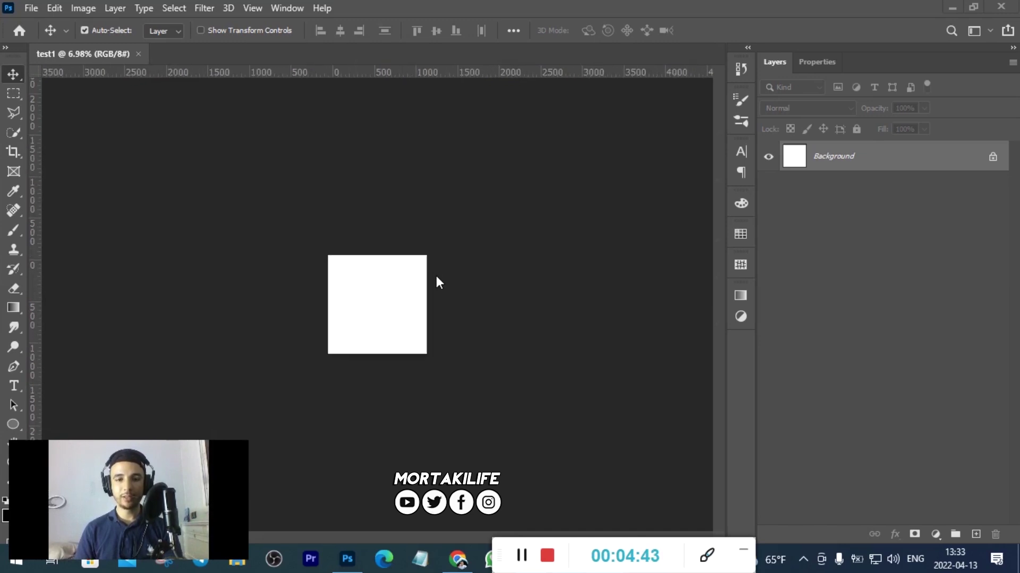
{"action": "scroll", "coordinate": [433, 272], "scroll_direction": "up", "scroll_amount": 1}
{"action": "scroll", "coordinate": [435, 276], "scroll_direction": "up", "scroll_amount": 2}
{"action": "scroll", "coordinate": [432, 274], "scroll_direction": "up", "scroll_amount": 1}
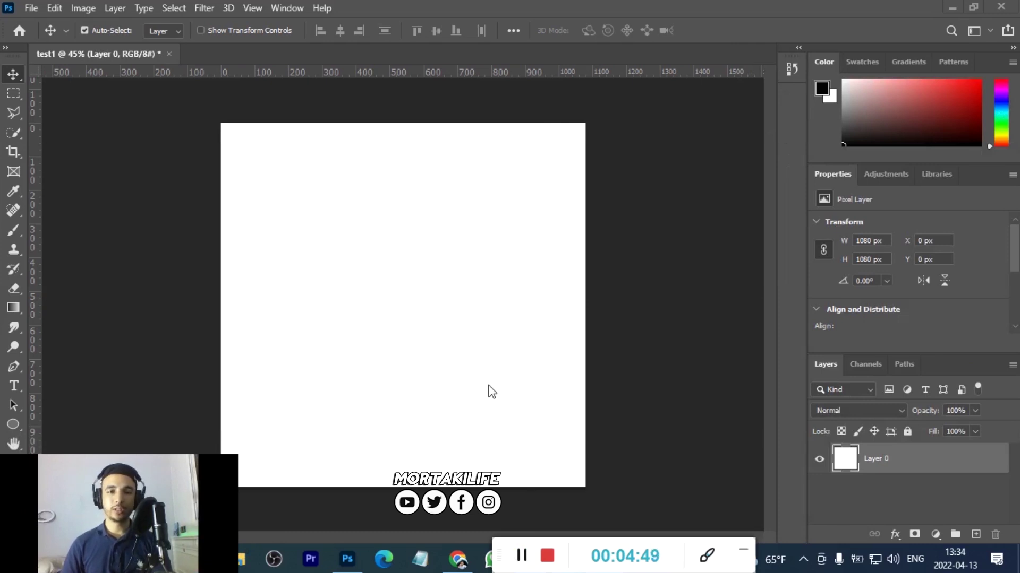
{"action": "scroll", "coordinate": [499, 316], "scroll_direction": "down", "scroll_amount": 3}
{"action": "scroll", "coordinate": [481, 325], "scroll_direction": "up", "scroll_amount": 1}
{"action": "scroll", "coordinate": [480, 325], "scroll_direction": "up", "scroll_amount": 1}
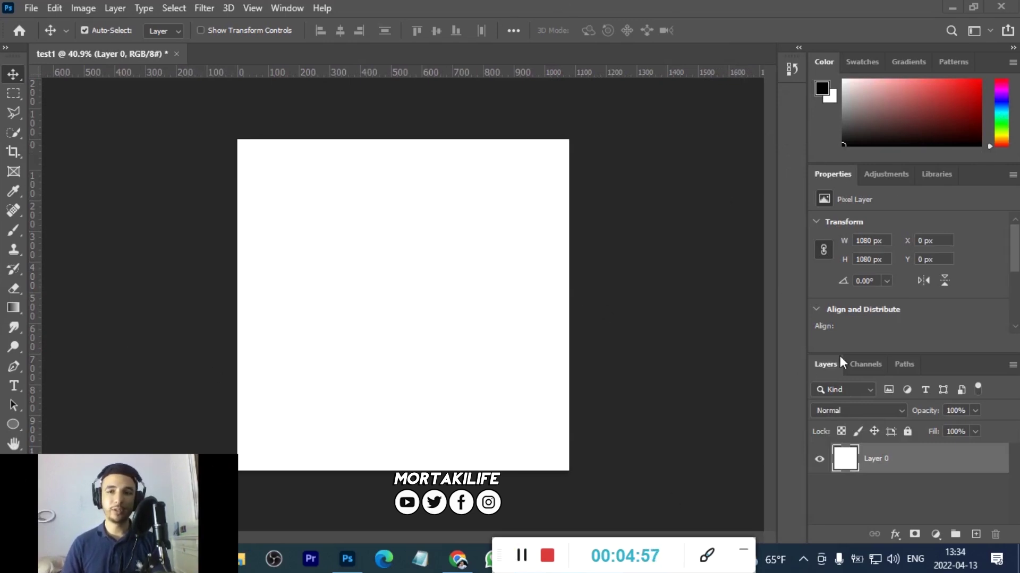
Collapse the Brushes, Color, Swatches, Gradients, Patterns, Properties and Adjustments panels to icons.
{"action": "left_click", "coordinate": [290, 8]}
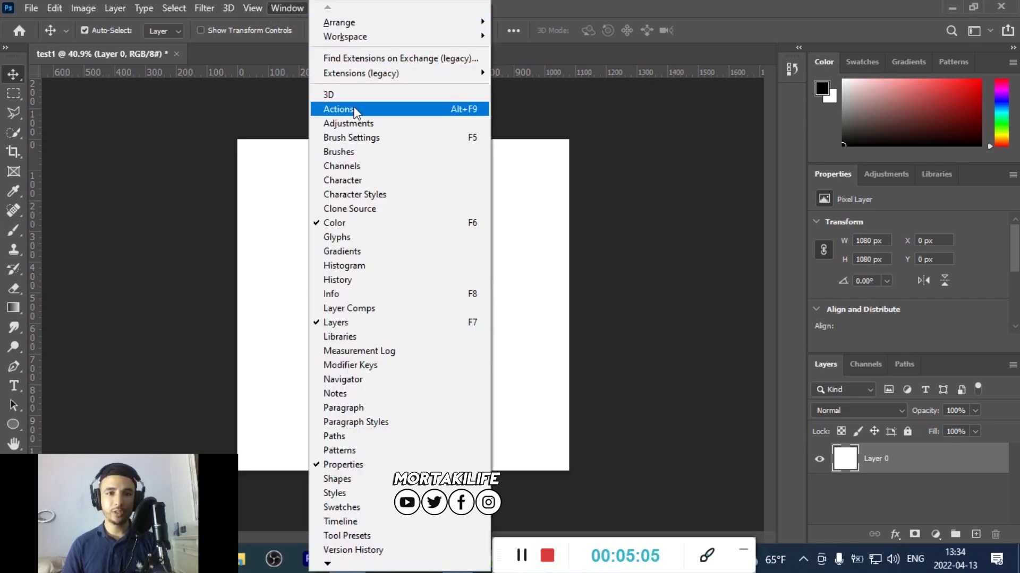
{"action": "left_click", "coordinate": [357, 158]}
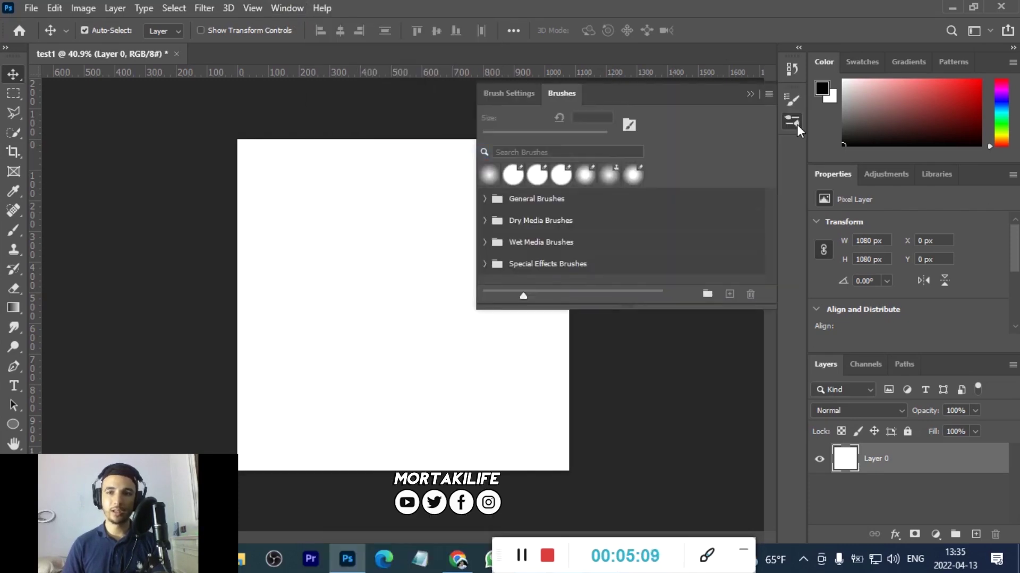
{"action": "left_click", "coordinate": [795, 124]}
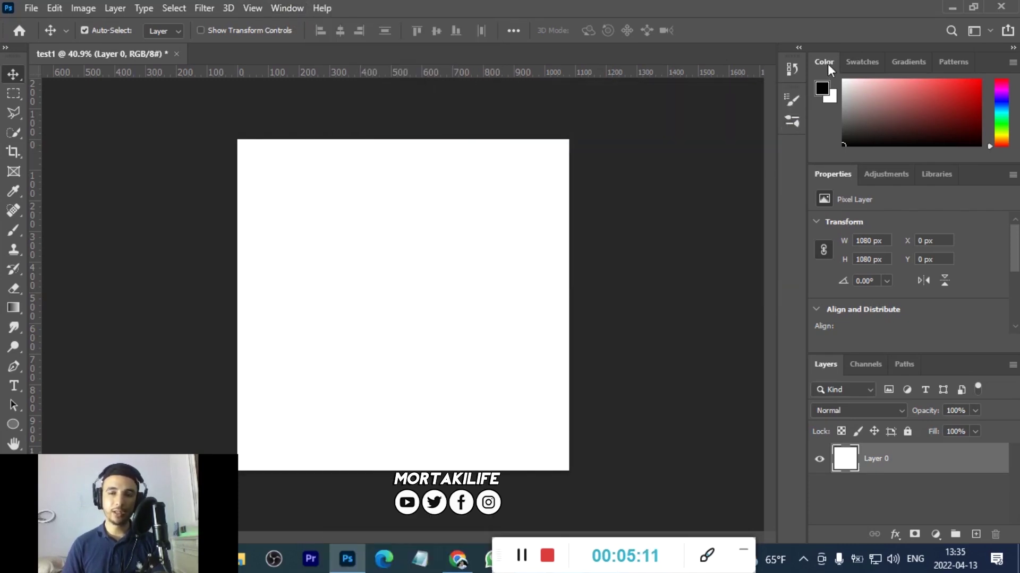
{"action": "mouse_move", "coordinate": [827, 60]}
{"action": "left_mouse_down"}
{"action": "mouse_move", "coordinate": [820, 135]}
{"action": "mouse_move", "coordinate": [796, 144]}
{"action": "left_mouse_up"}
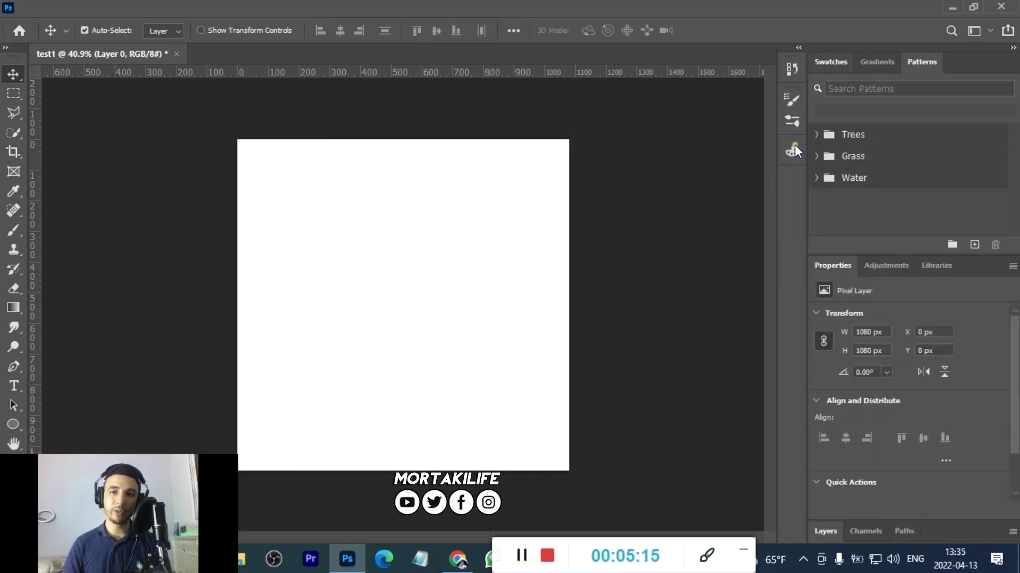
{"action": "left_click_drag", "start_coordinate": [829, 65], "coordinate": [798, 180]}
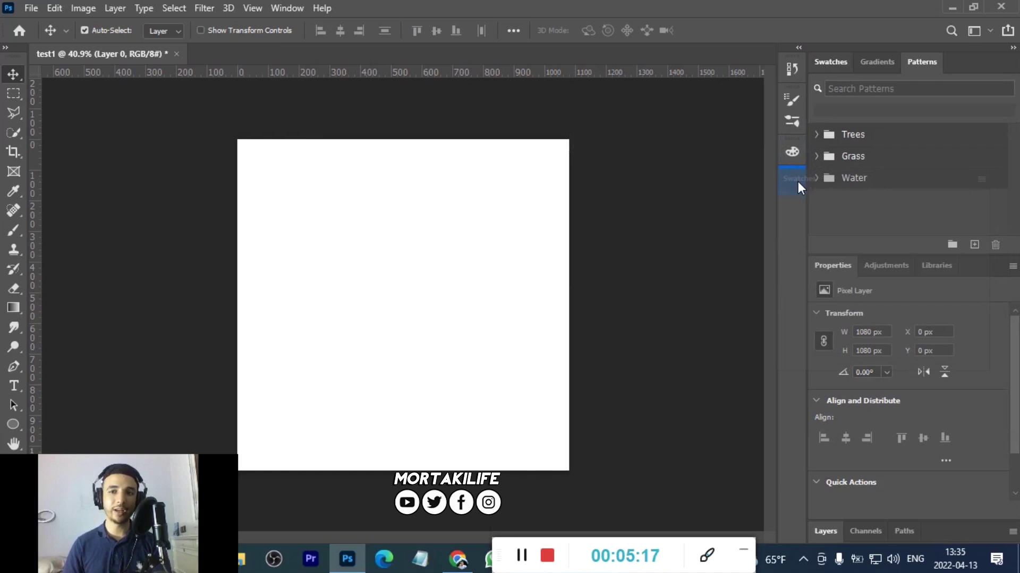
{"action": "left_click_drag", "start_coordinate": [834, 67], "coordinate": [792, 215]}
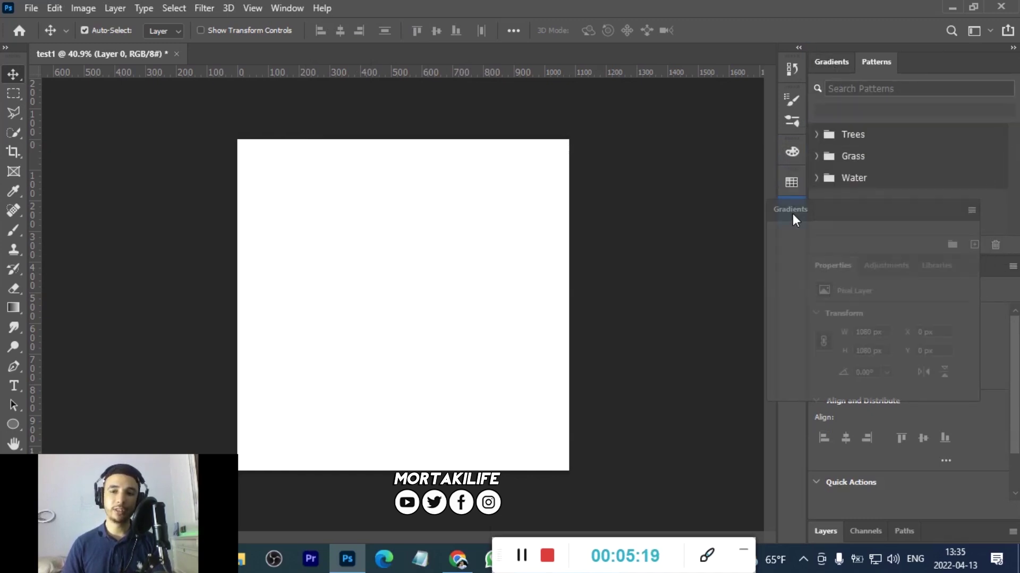
{"action": "left_click_drag", "start_coordinate": [828, 64], "coordinate": [788, 245]}
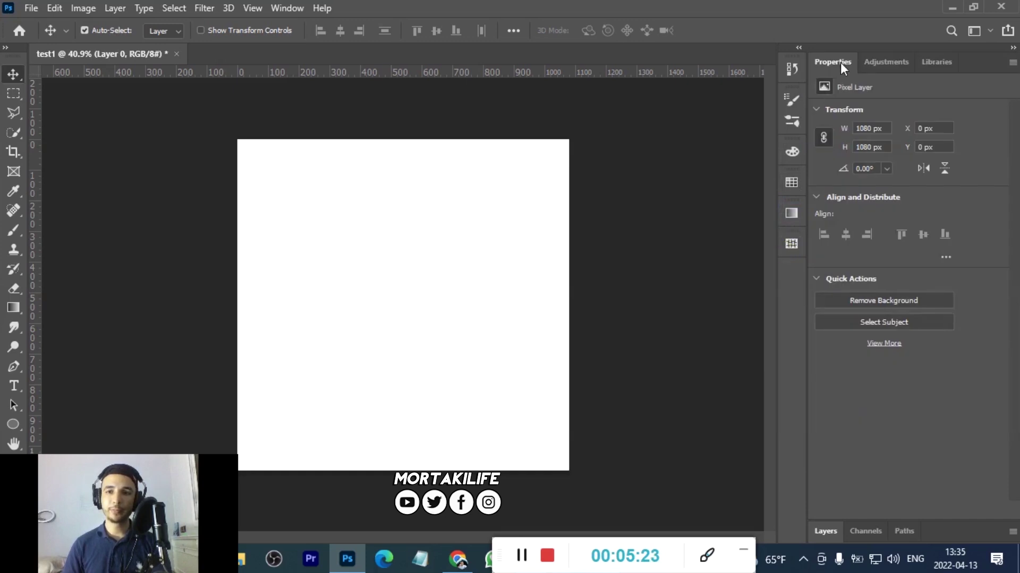
{"action": "left_click_drag", "start_coordinate": [841, 63], "coordinate": [794, 260]}
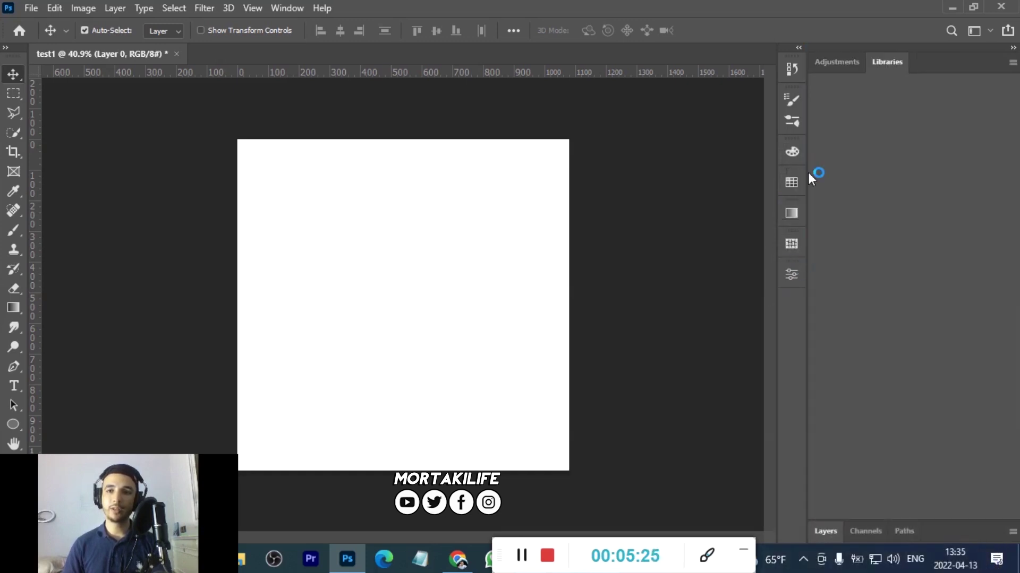
{"action": "left_click_drag", "start_coordinate": [846, 62], "coordinate": [788, 300]}
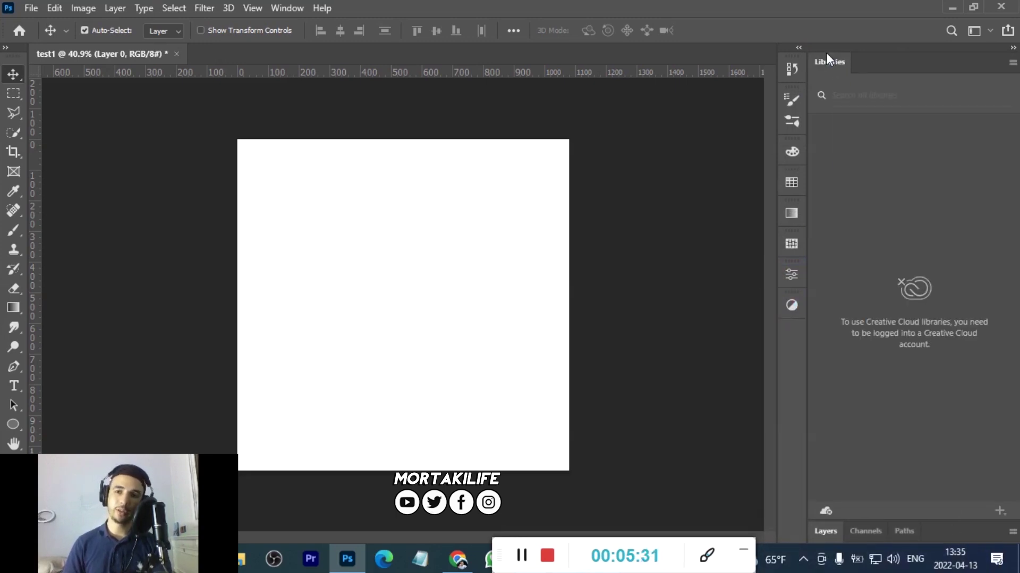
Close the Libraries panel and expand Layers to full height.
{"action": "right_click", "coordinate": [828, 60]}
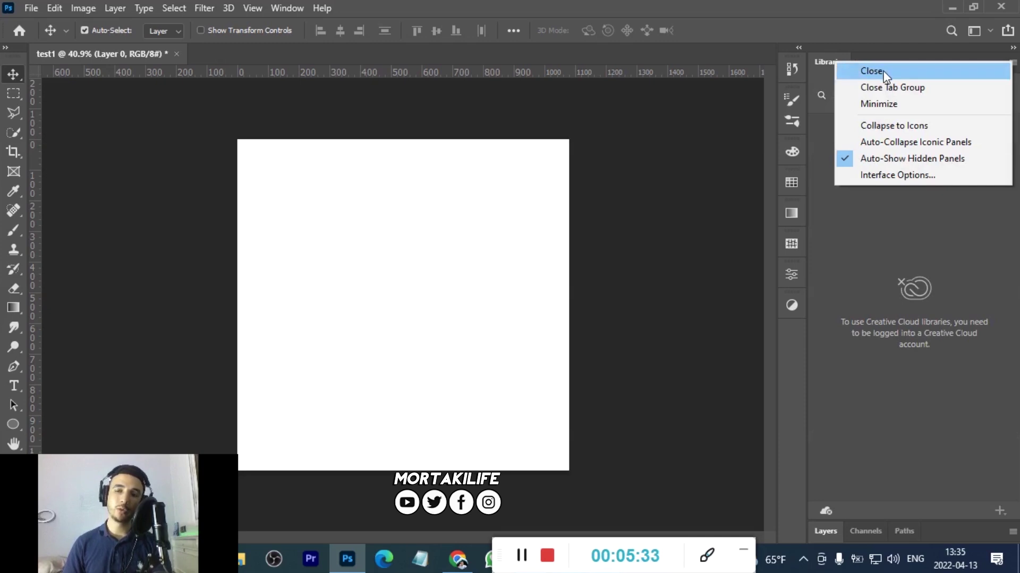
{"action": "left_click", "coordinate": [883, 71]}
{"action": "left_click", "coordinate": [865, 56]}
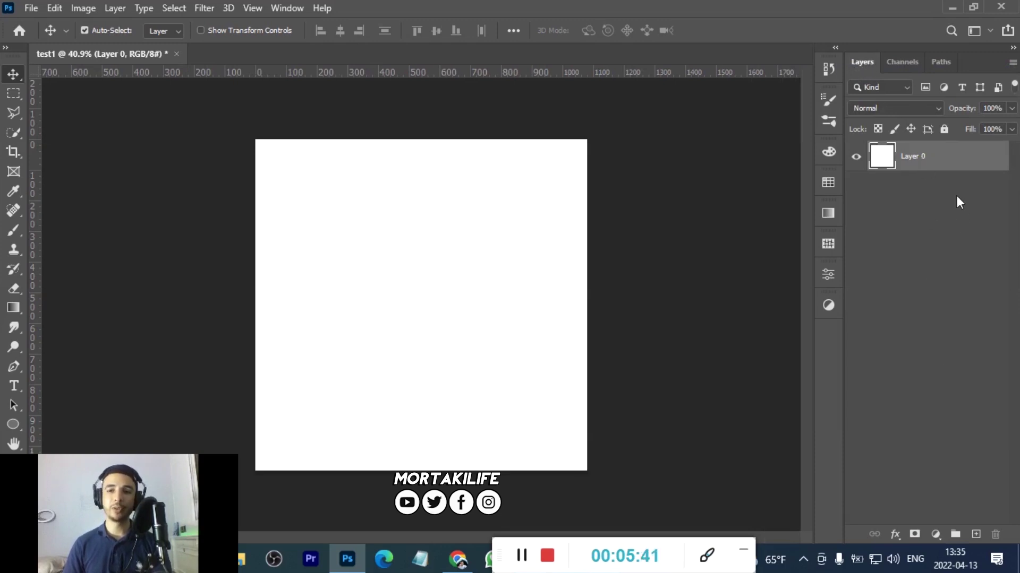
Add a new empty layer above Layer 0 and rename it mortakilife1.
{"action": "left_click", "coordinate": [976, 534]}
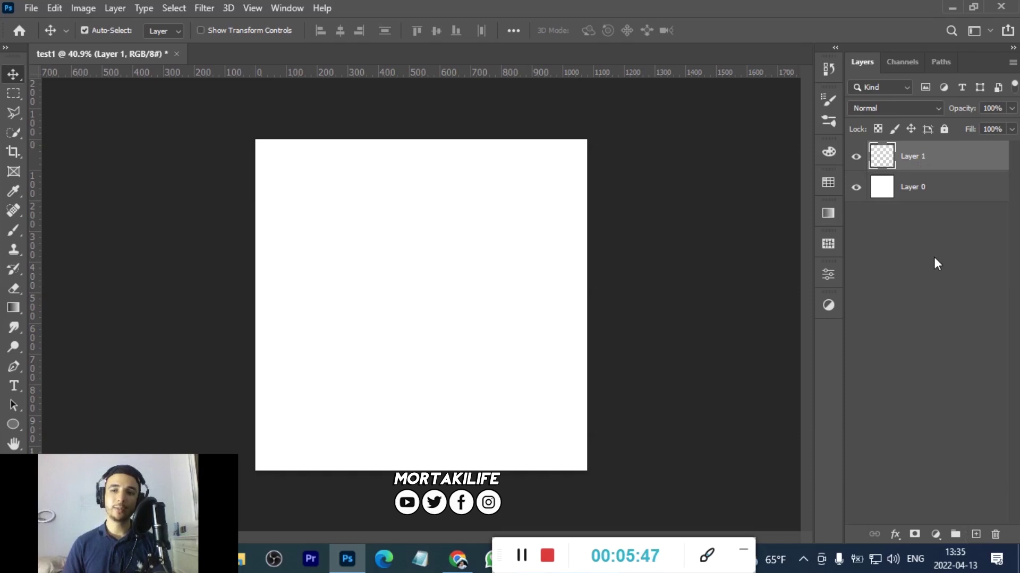
{"action": "double_click", "coordinate": [917, 157]}
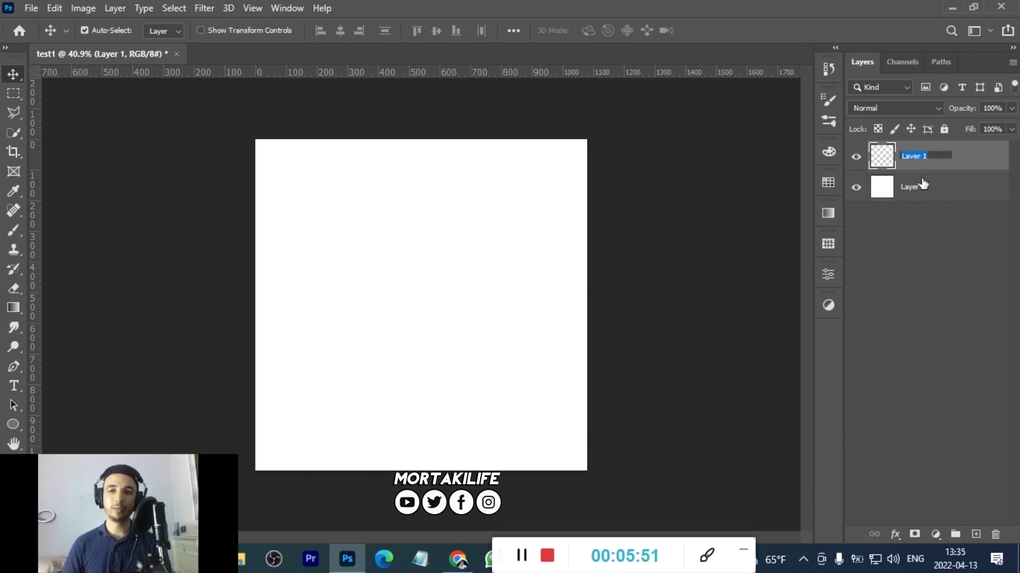
{"action": "double_click", "coordinate": [920, 159]}
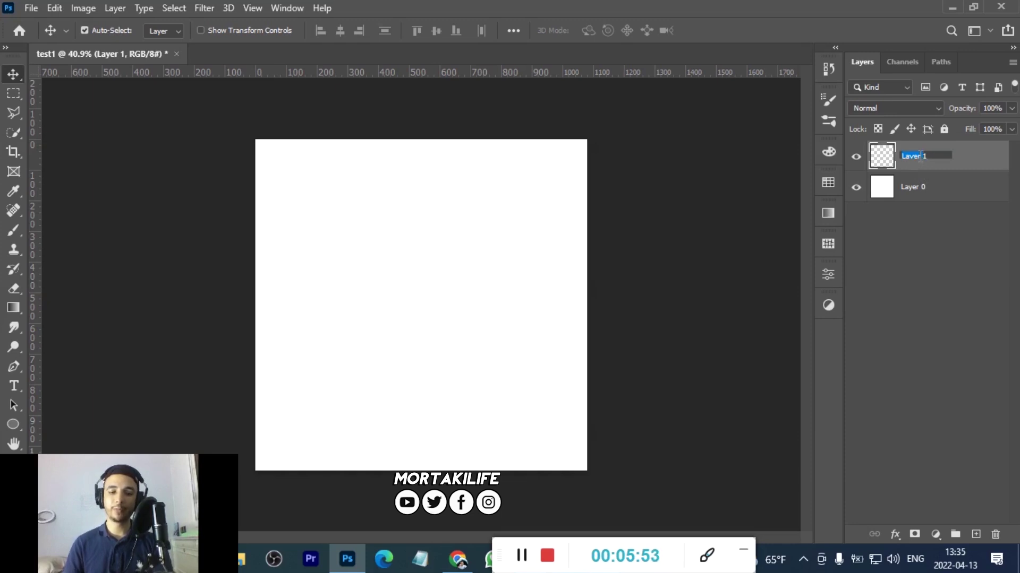
{"action": "type", "text": "mortakilife1"}
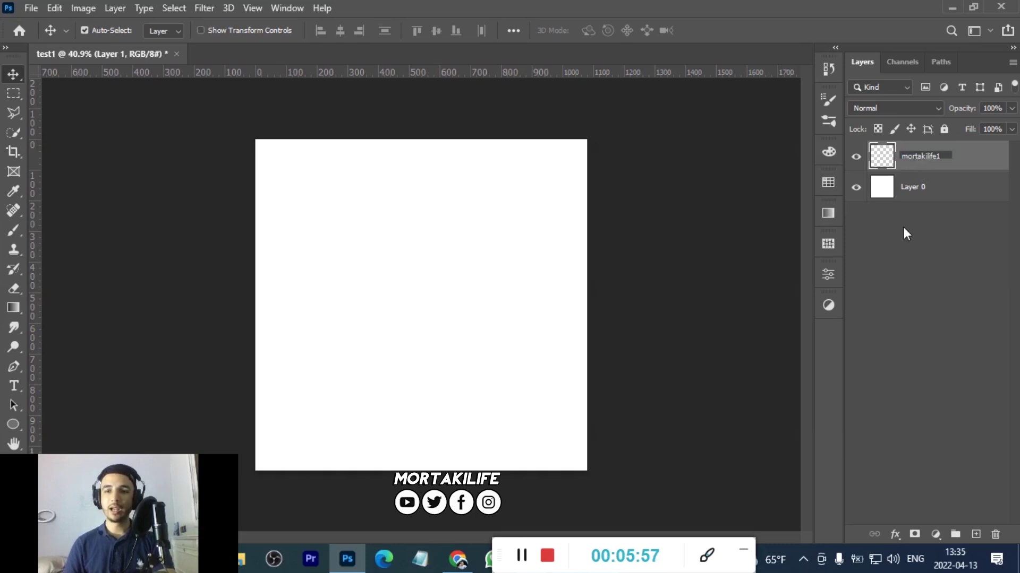
{"action": "key", "text": "Return"}
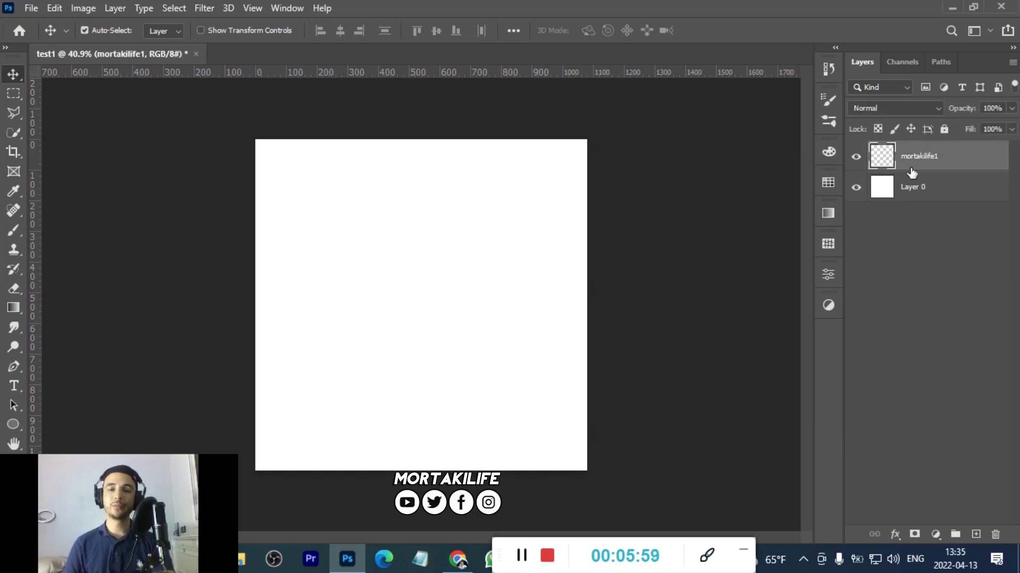
{"action": "scroll", "coordinate": [573, 289], "scroll_direction": "down", "scroll_amount": 2}
{"action": "scroll", "coordinate": [638, 290], "scroll_direction": "up", "scroll_amount": 1}
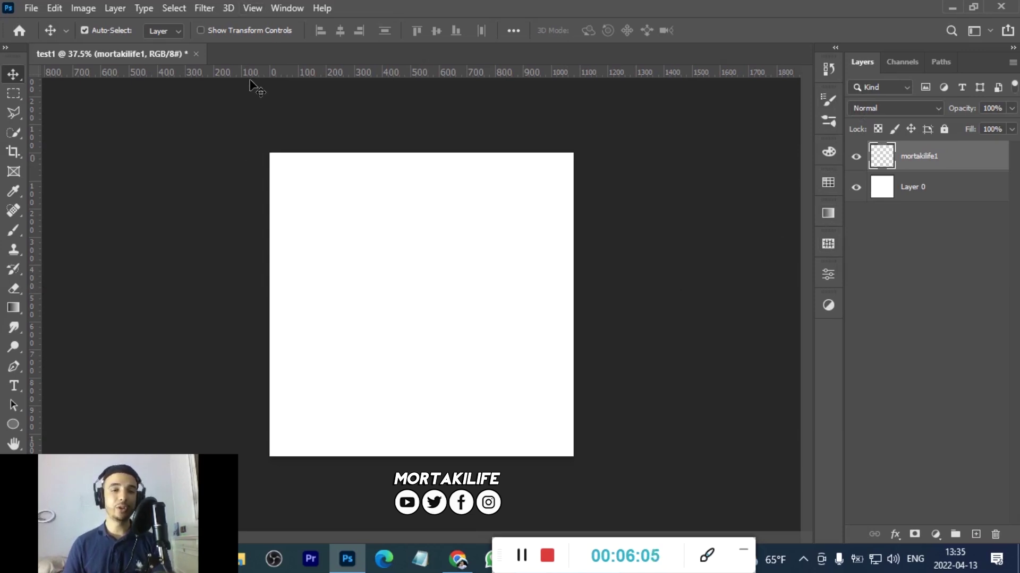
Reset the panel layout to the Essentials workspace.
{"action": "left_click", "coordinate": [287, 9]}
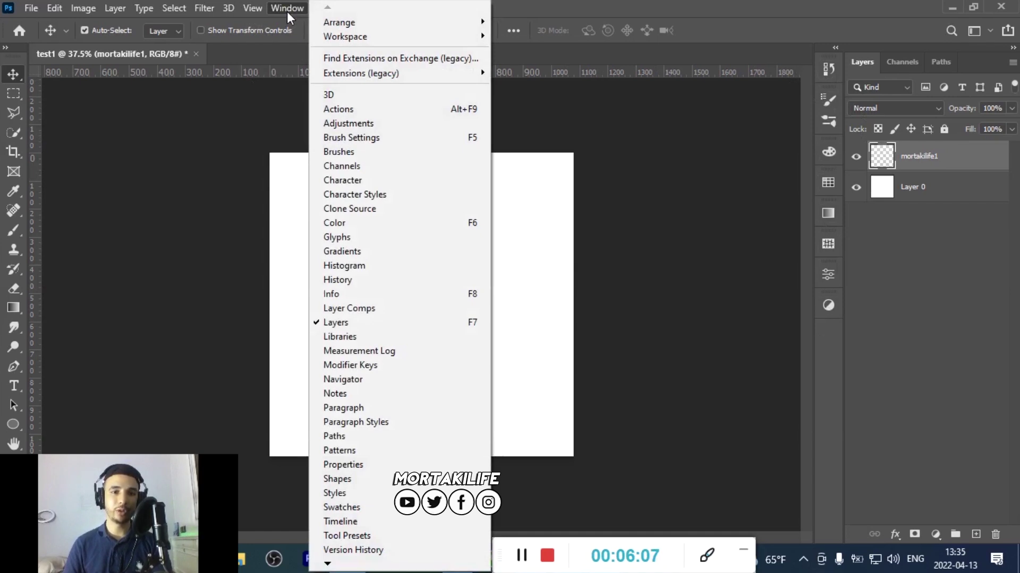
{"action": "mouse_move", "coordinate": [345, 36]}
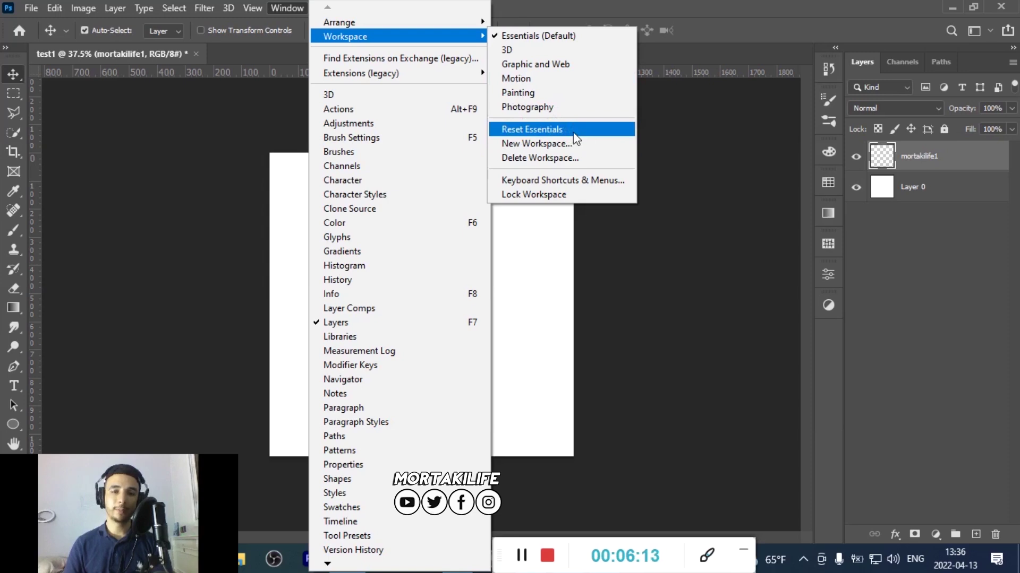
{"action": "left_click", "coordinate": [532, 130]}
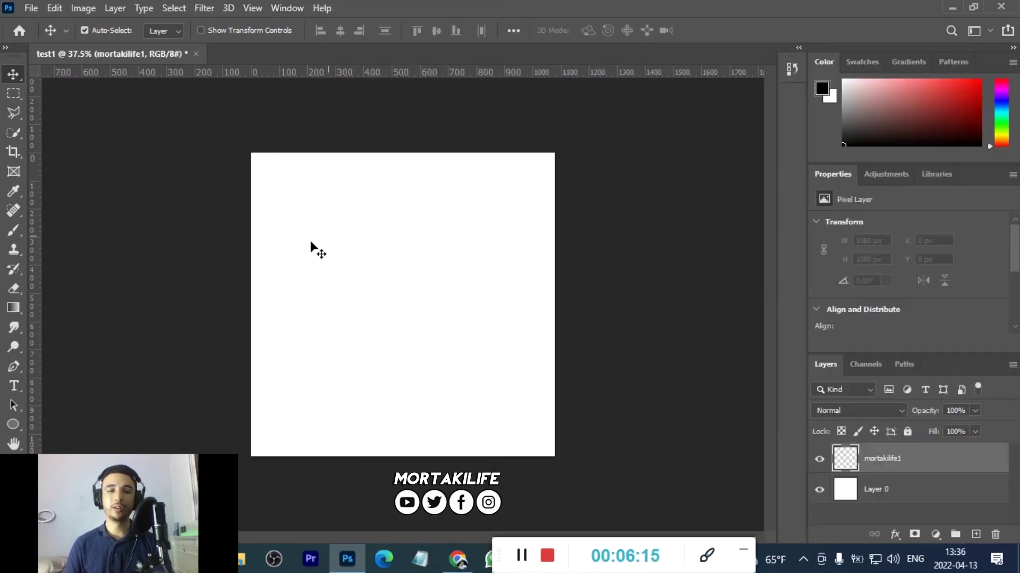
{"action": "scroll", "coordinate": [356, 223], "scroll_direction": "down", "scroll_amount": 3}
{"action": "scroll", "coordinate": [356, 223], "scroll_direction": "up", "scroll_amount": 2}
{"action": "scroll", "coordinate": [357, 223], "scroll_direction": "up", "scroll_amount": 1}
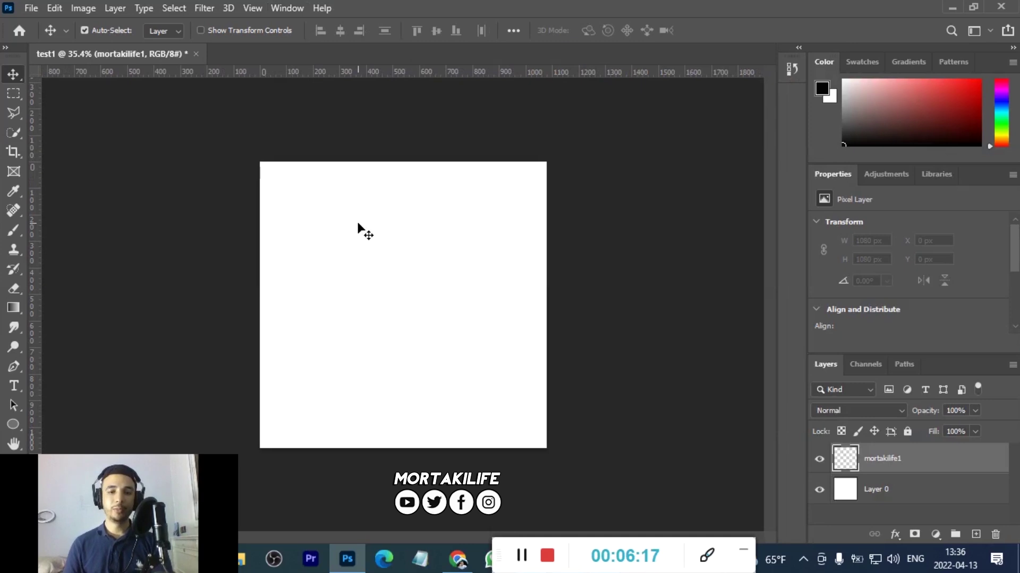
{"action": "scroll", "coordinate": [357, 224], "scroll_direction": "up", "scroll_amount": 1}
{"action": "scroll", "coordinate": [357, 223], "scroll_direction": "down", "scroll_amount": 1}
{"action": "scroll", "coordinate": [361, 225], "scroll_direction": "up", "scroll_amount": 1}
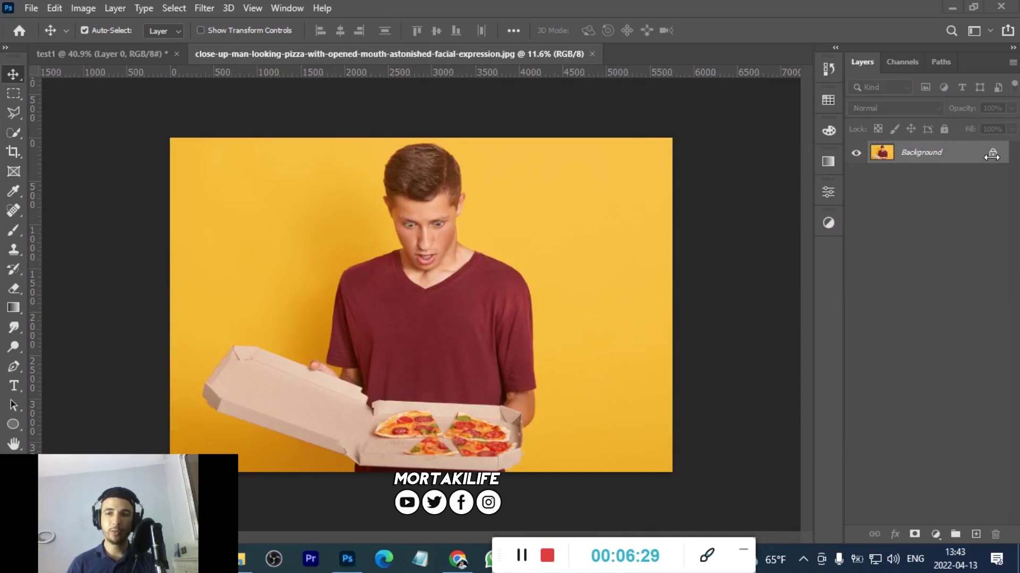
Unlock the pizza photo's Background into Layer 0, then lock all its properties.
{"action": "left_click", "coordinate": [253, 207]}
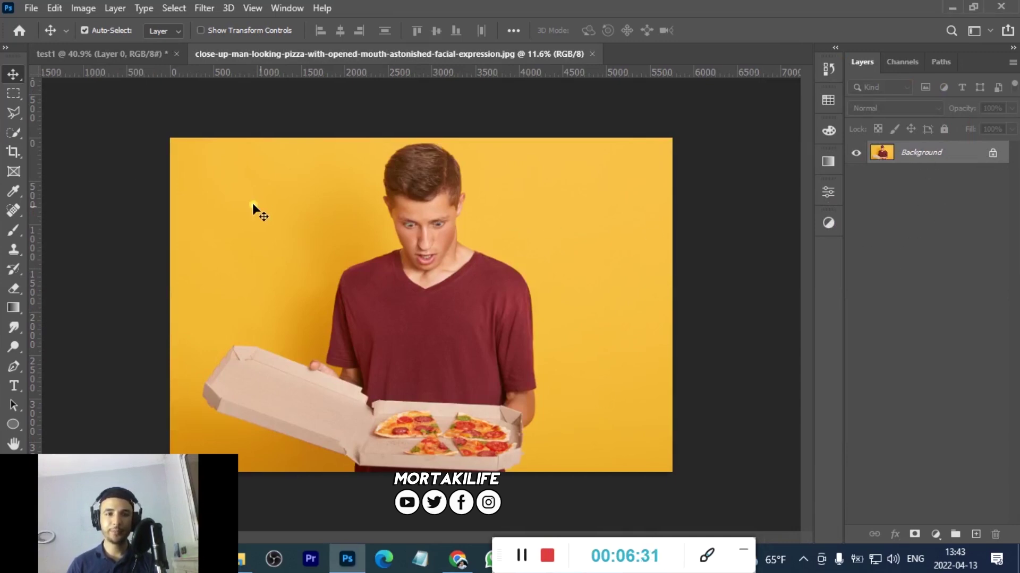
{"action": "scroll", "coordinate": [478, 273], "scroll_direction": "down", "scroll_amount": 3}
{"action": "scroll", "coordinate": [468, 273], "scroll_direction": "up", "scroll_amount": 2}
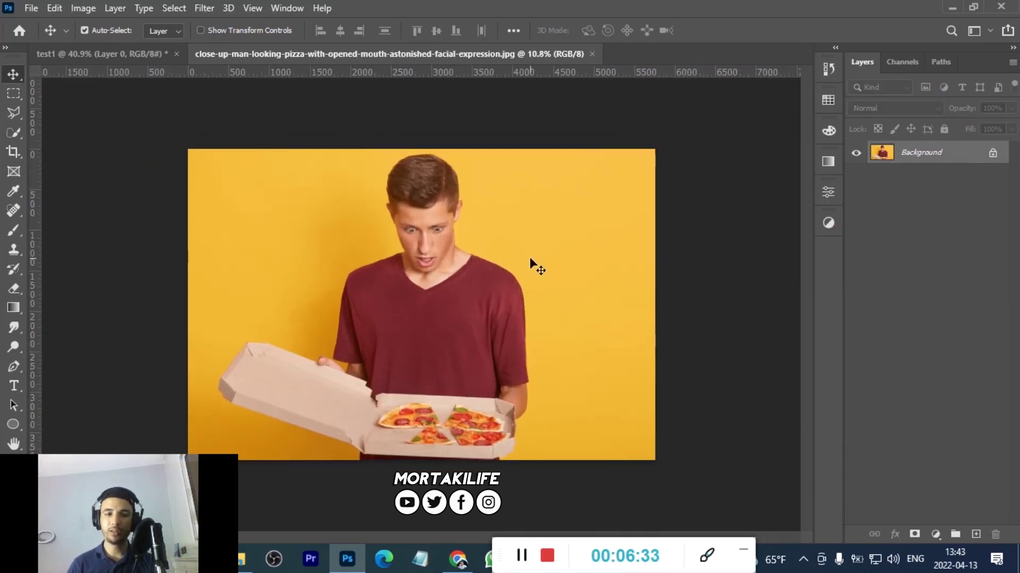
{"action": "left_click", "coordinate": [992, 154]}
{"action": "scroll", "coordinate": [468, 238], "scroll_direction": "down", "scroll_amount": 3}
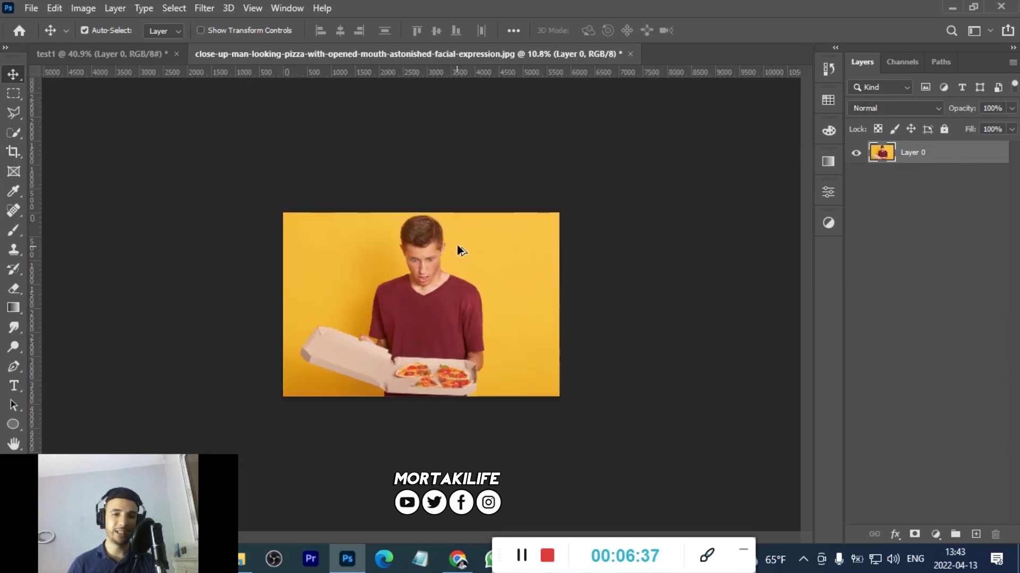
{"action": "scroll", "coordinate": [457, 244], "scroll_direction": "up", "scroll_amount": 2}
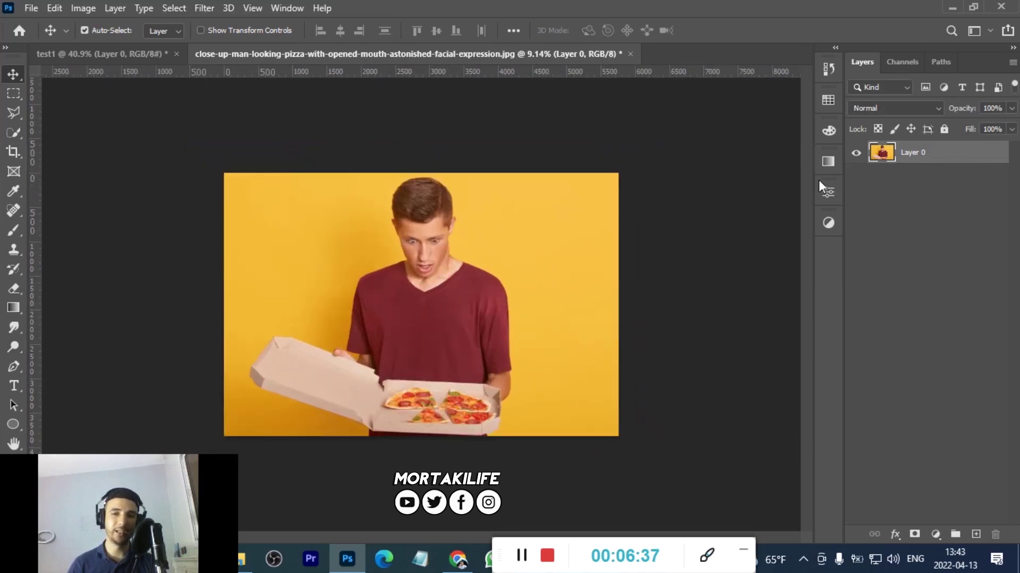
{"action": "left_click", "coordinate": [944, 129]}
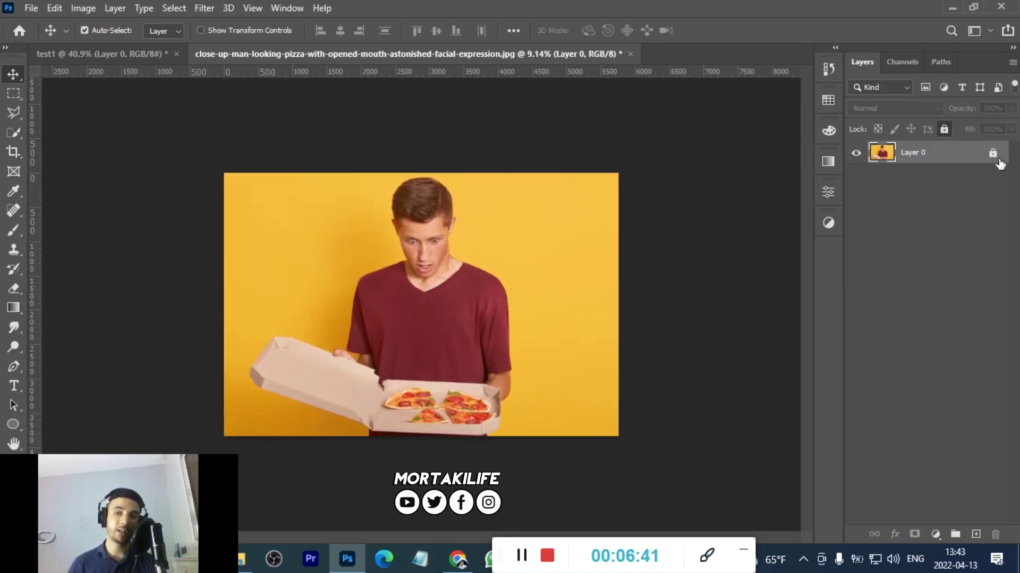
Deselect the layer and move the File Explorer icon to a new taskbar spot.
{"action": "left_click", "coordinate": [556, 248]}
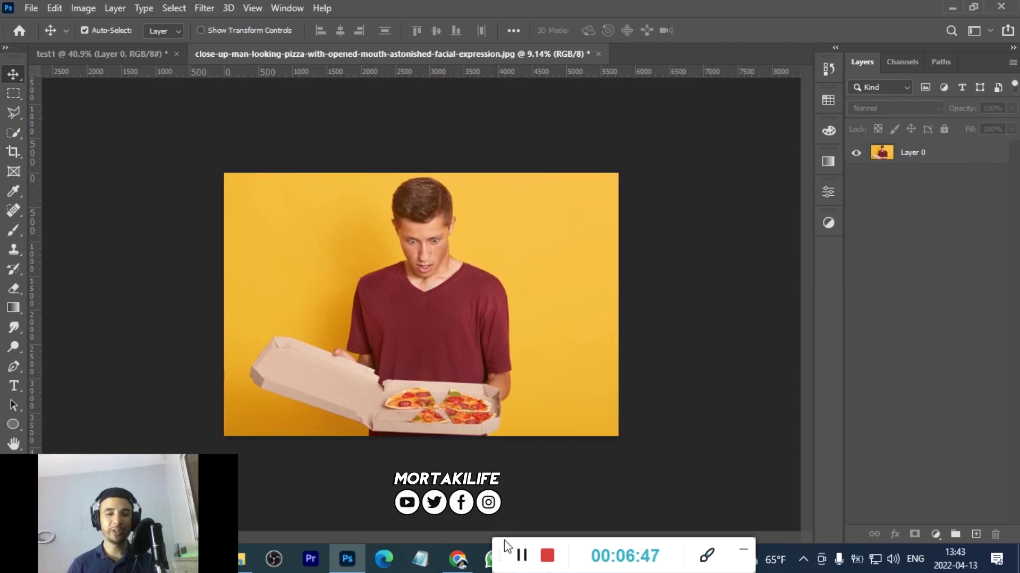
{"action": "left_click_drag", "start_coordinate": [496, 552], "coordinate": [635, 564]}
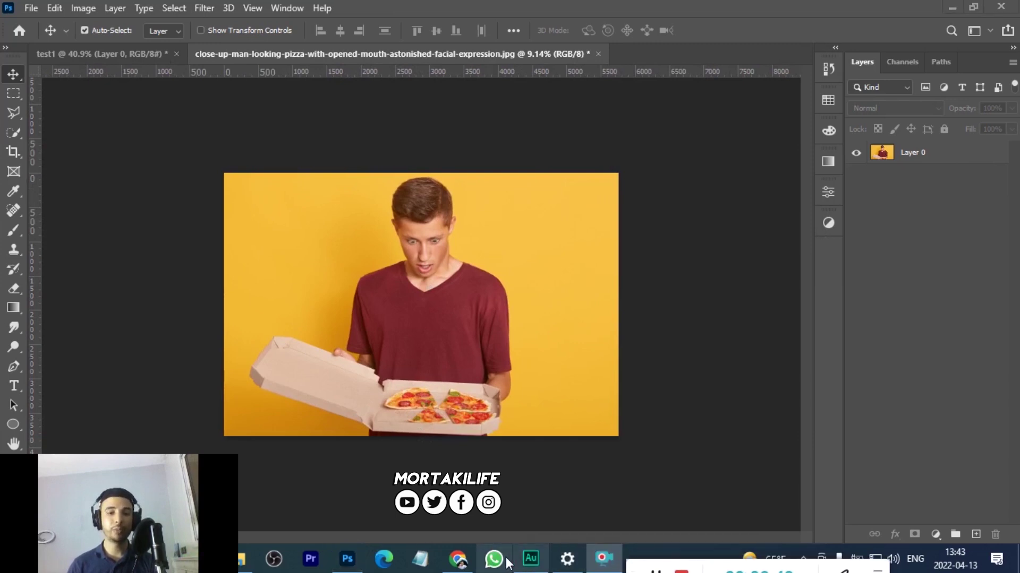
{"action": "left_click_drag", "start_coordinate": [242, 559], "coordinate": [459, 558]}
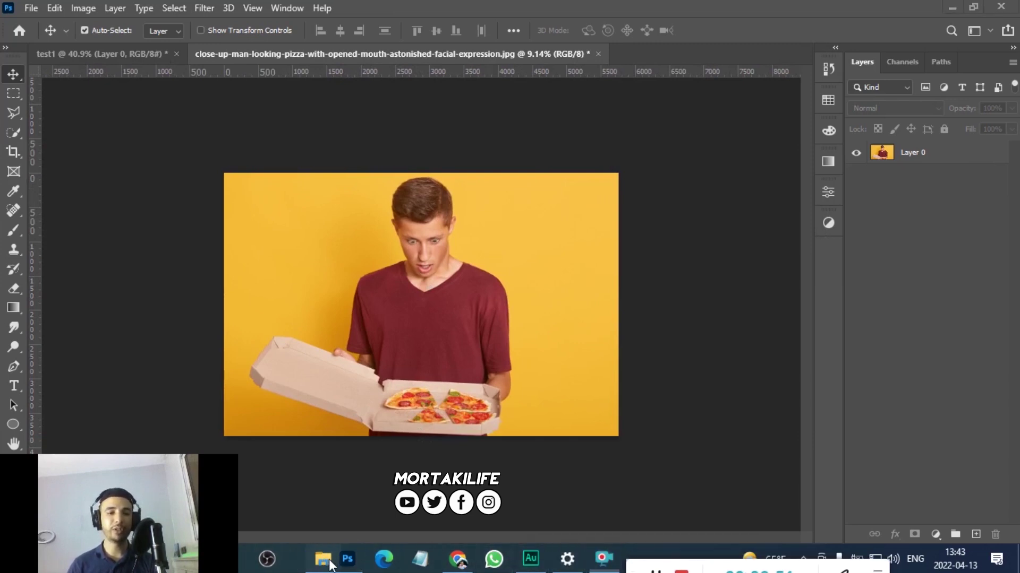
Drag the heart-eyes emoji image from the elements folder toward the Photoshop window.
{"action": "left_click", "coordinate": [458, 559]}
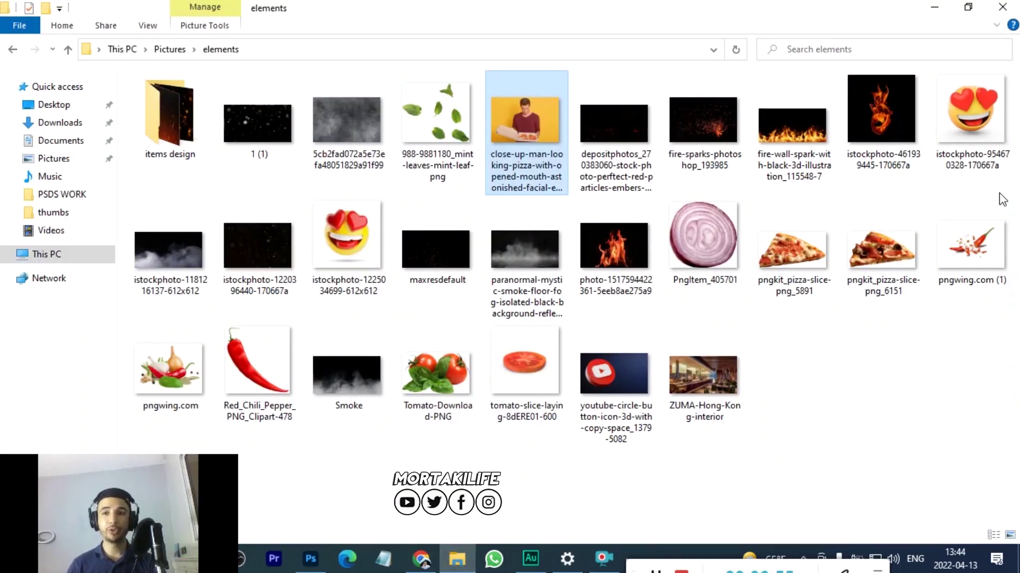
{"action": "mouse_move", "coordinate": [970, 105]}
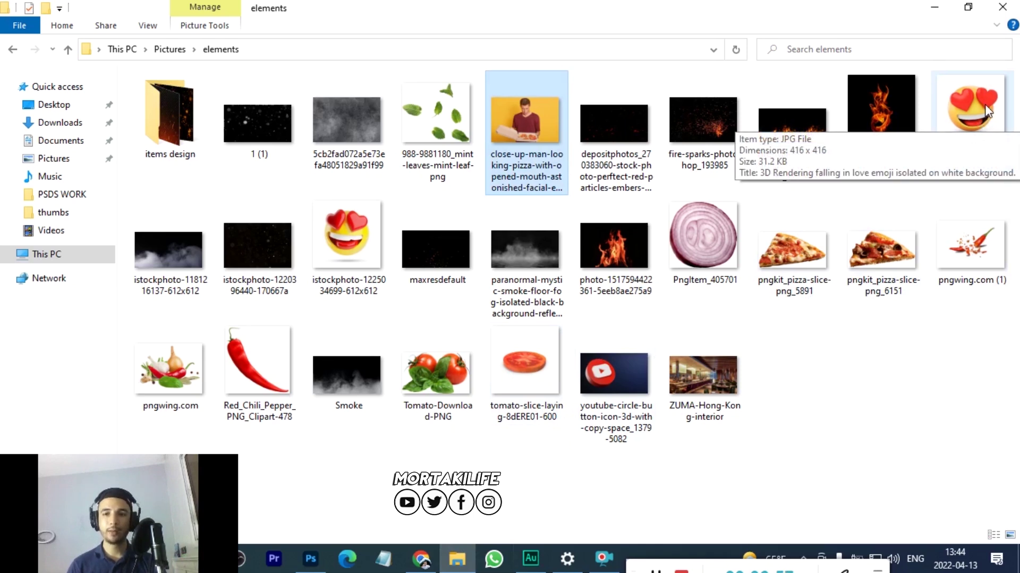
{"action": "left_click_drag", "start_coordinate": [987, 110], "coordinate": [423, 467]}
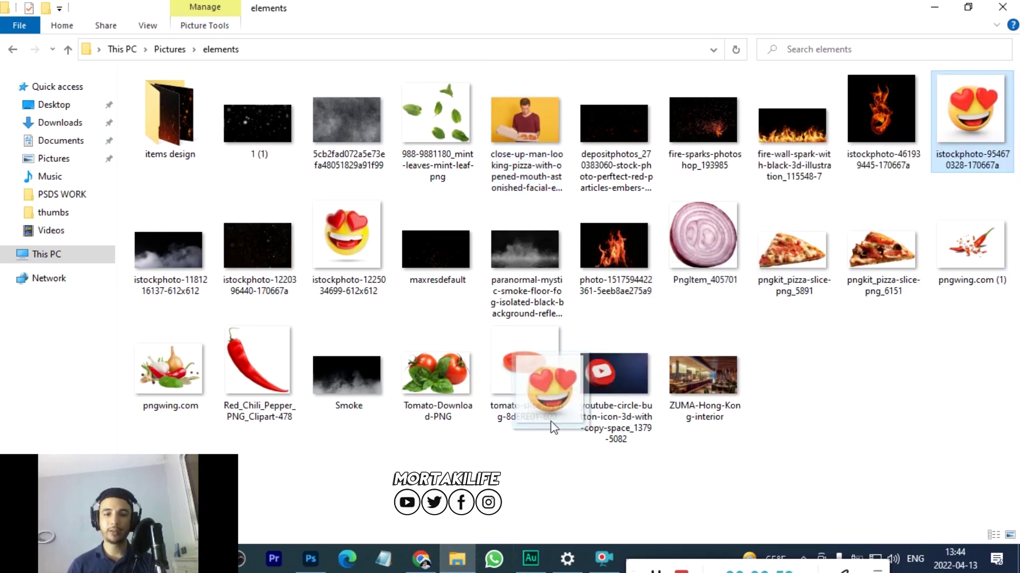
{"action": "mouse_move", "coordinate": [423, 468]}
{"action": "left_mouse_down"}
{"action": "mouse_move", "coordinate": [319, 514]}
{"action": "mouse_move", "coordinate": [389, 400]}
{"action": "left_mouse_up"}
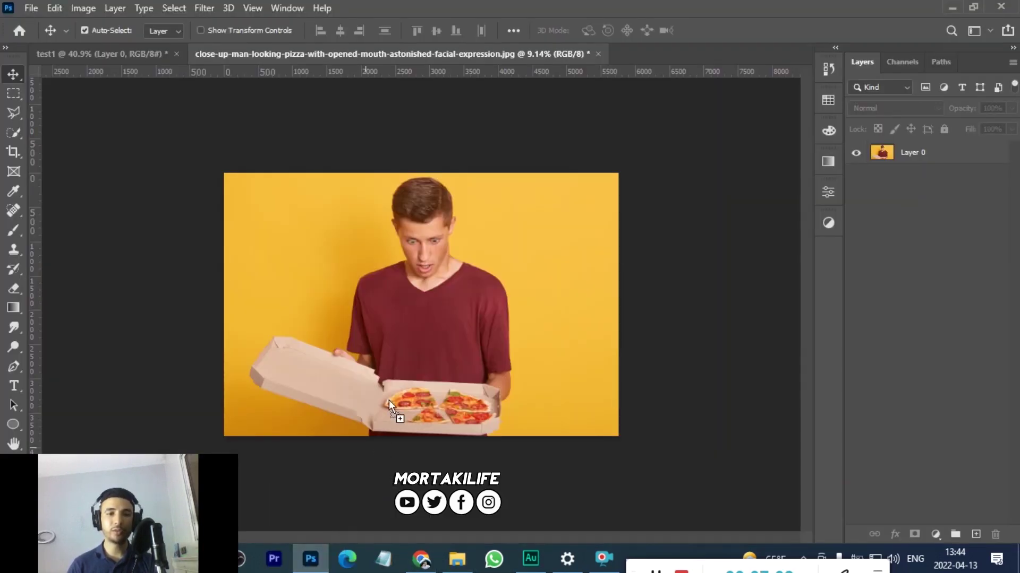
Drop the heart-eyes emoji onto the pizza photo as a placed layer.
{"action": "left_click_drag", "start_coordinate": [421, 308], "coordinate": [419, 307]}
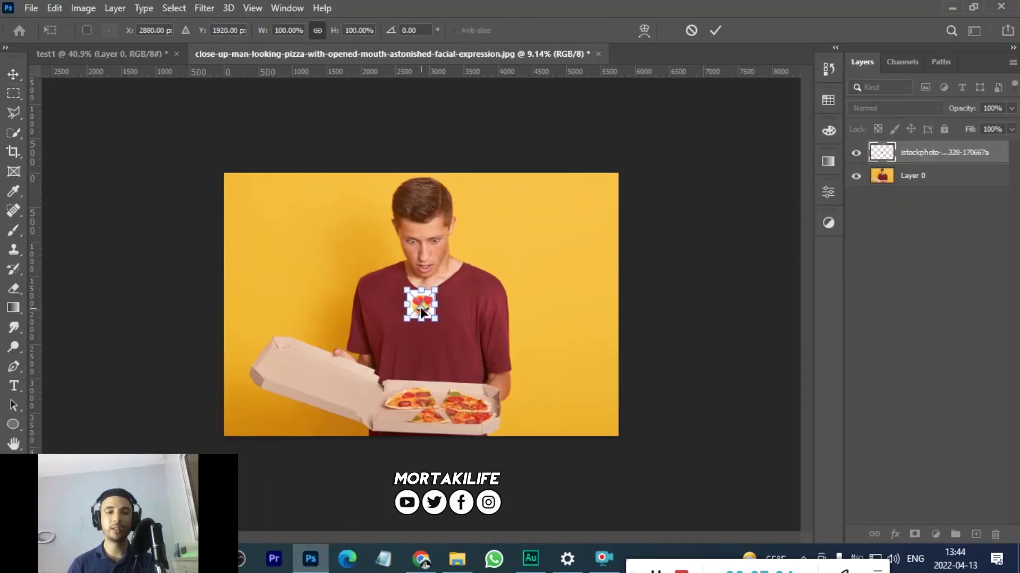
{"action": "left_click", "coordinate": [716, 30]}
{"action": "scroll", "coordinate": [422, 316], "scroll_direction": "up", "scroll_amount": 2}
{"action": "scroll", "coordinate": [419, 308], "scroll_direction": "up", "scroll_amount": 2}
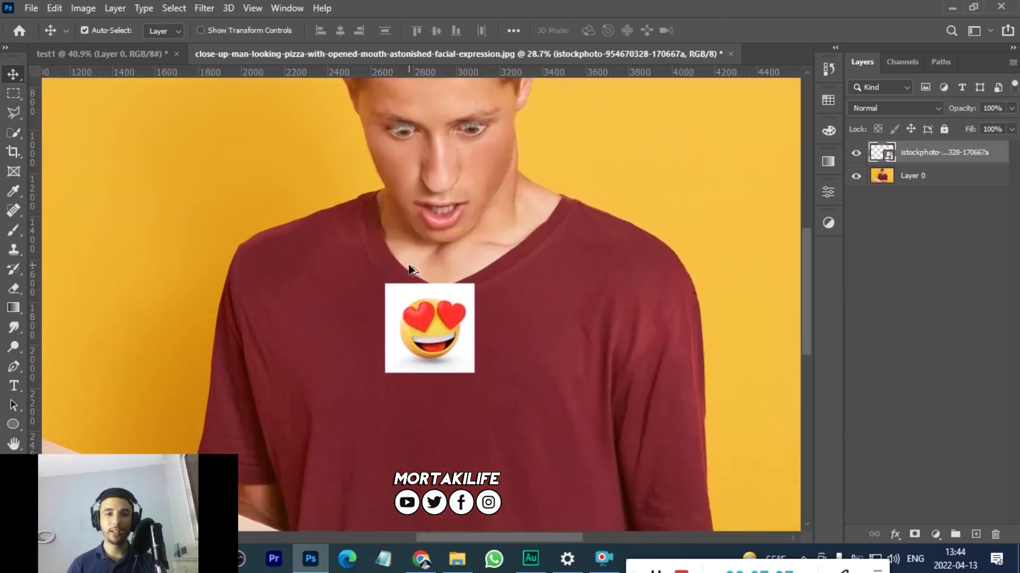
{"action": "scroll", "coordinate": [409, 281], "scroll_direction": "up", "scroll_amount": 1}
{"action": "scroll", "coordinate": [406, 276], "scroll_direction": "up", "scroll_amount": 2}
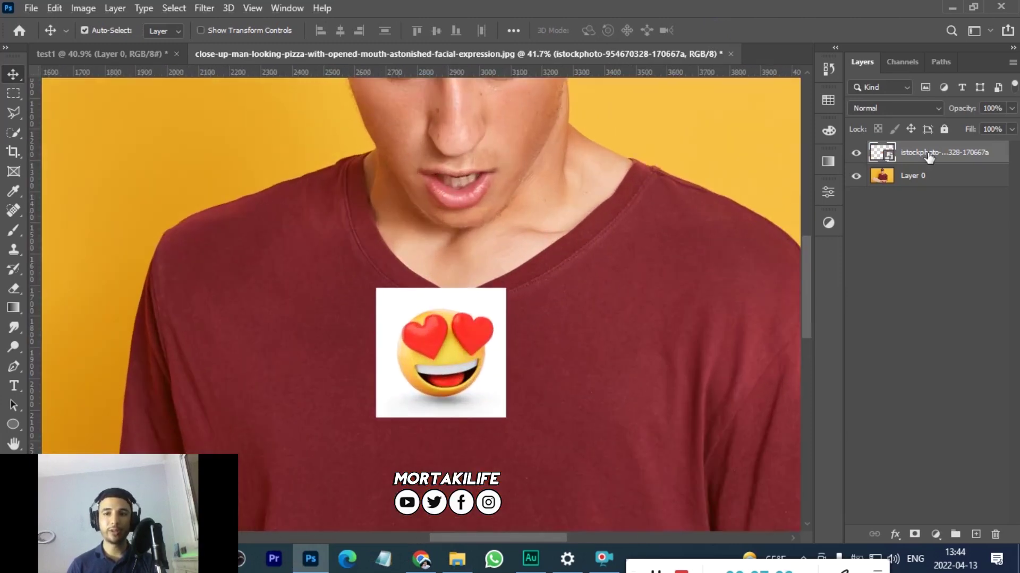
{"action": "scroll", "coordinate": [537, 361], "scroll_direction": "down", "scroll_amount": 2}
{"action": "scroll", "coordinate": [534, 366], "scroll_direction": "down", "scroll_amount": 2}
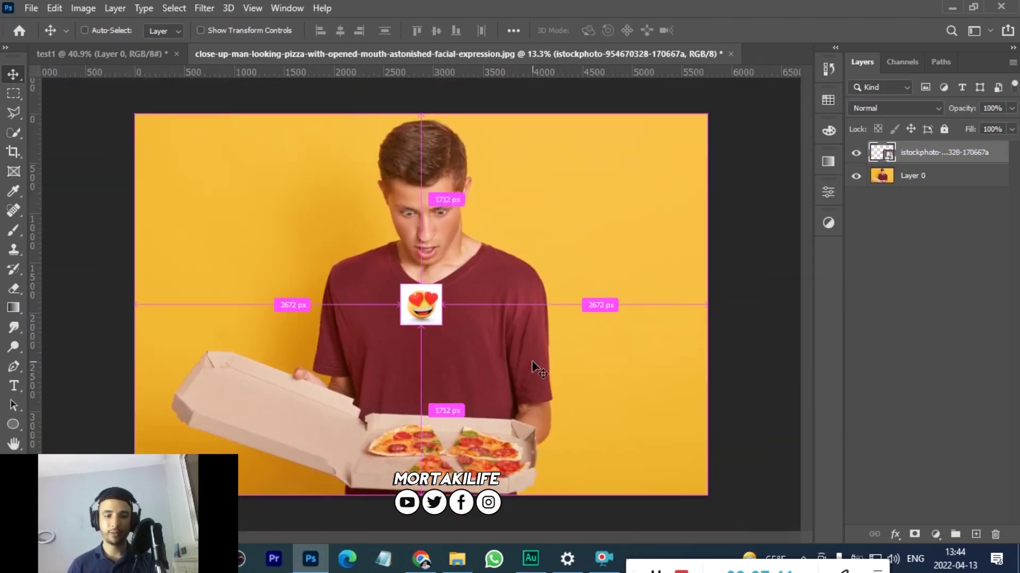
{"action": "left_click", "coordinate": [85, 30]}
{"action": "key", "text": "ctrl"}
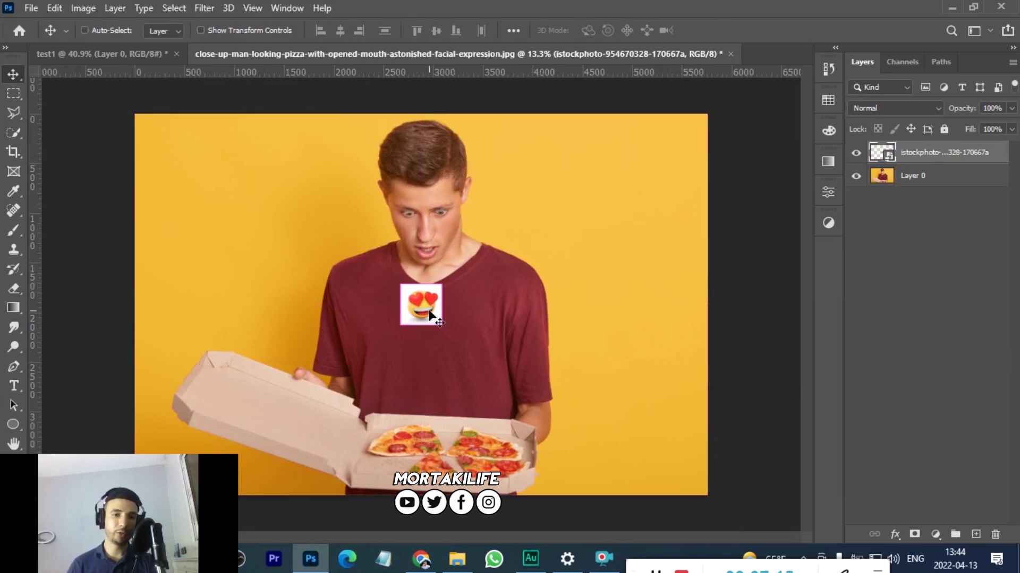
Enlarge the emoji with Free Transform to cover the man's face.
{"action": "key", "text": "ctrl+t"}
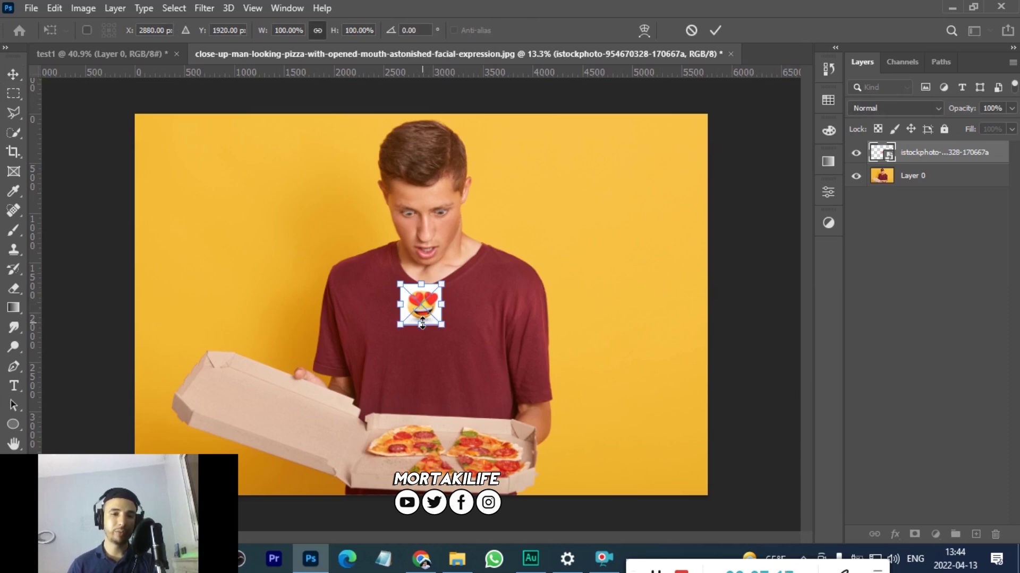
{"action": "left_click_drag", "start_coordinate": [422, 324], "coordinate": [421, 399]}
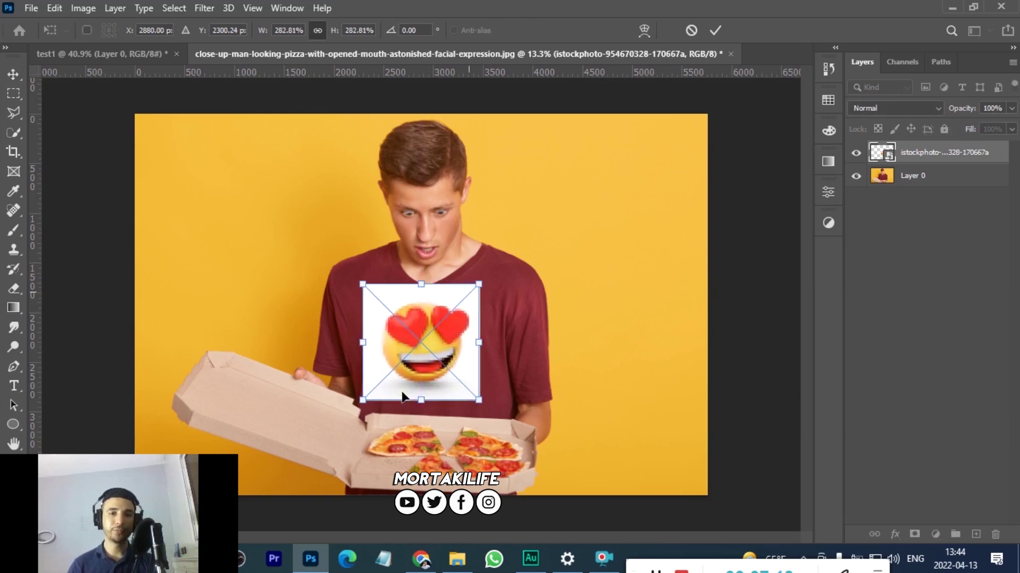
{"action": "left_click_drag", "start_coordinate": [479, 283], "coordinate": [548, 217]}
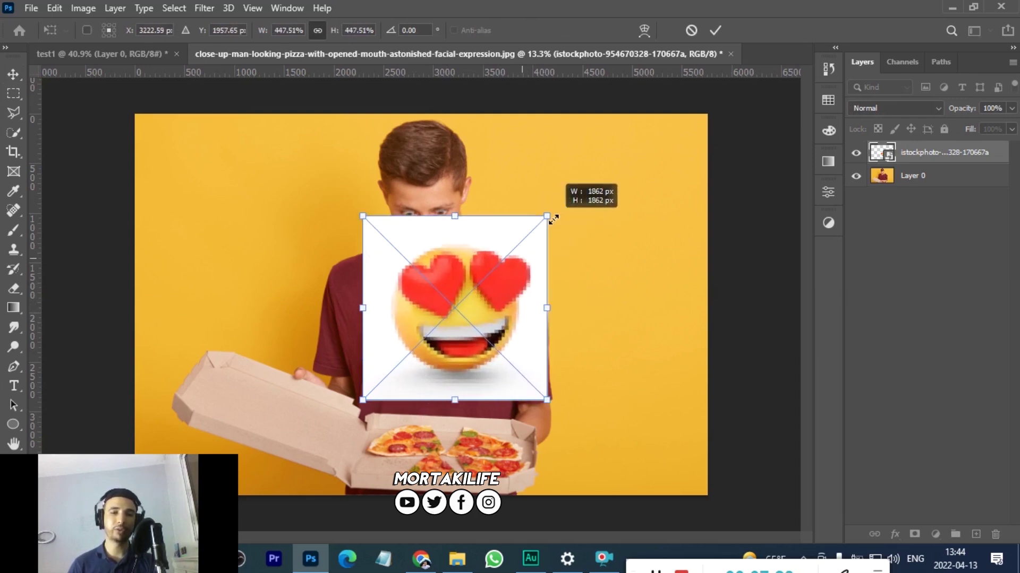
{"action": "left_click", "coordinate": [715, 31]}
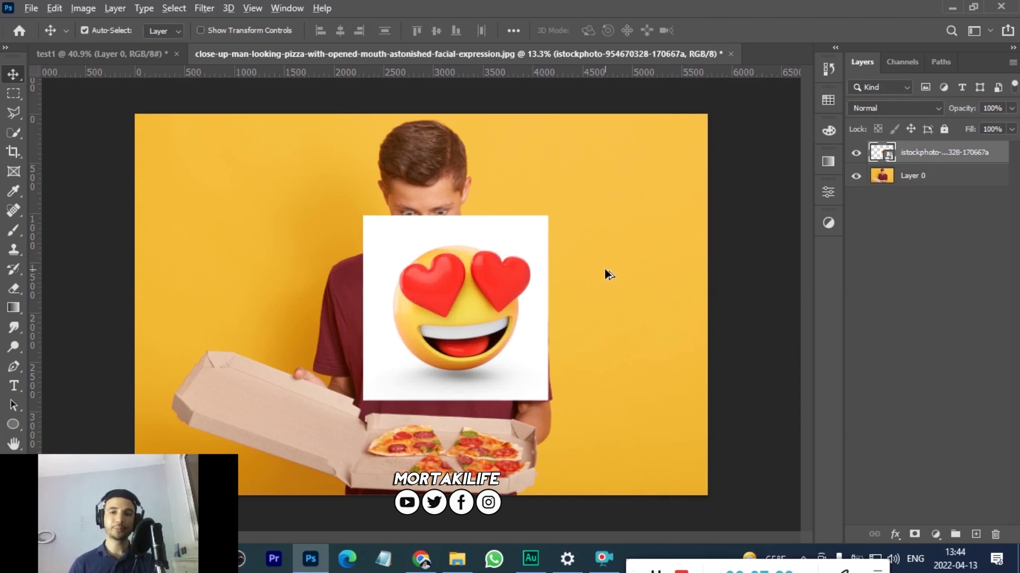
Move the emoji layer below Layer 0, then back above it.
{"action": "scroll", "coordinate": [605, 273], "scroll_direction": "down", "scroll_amount": 1}
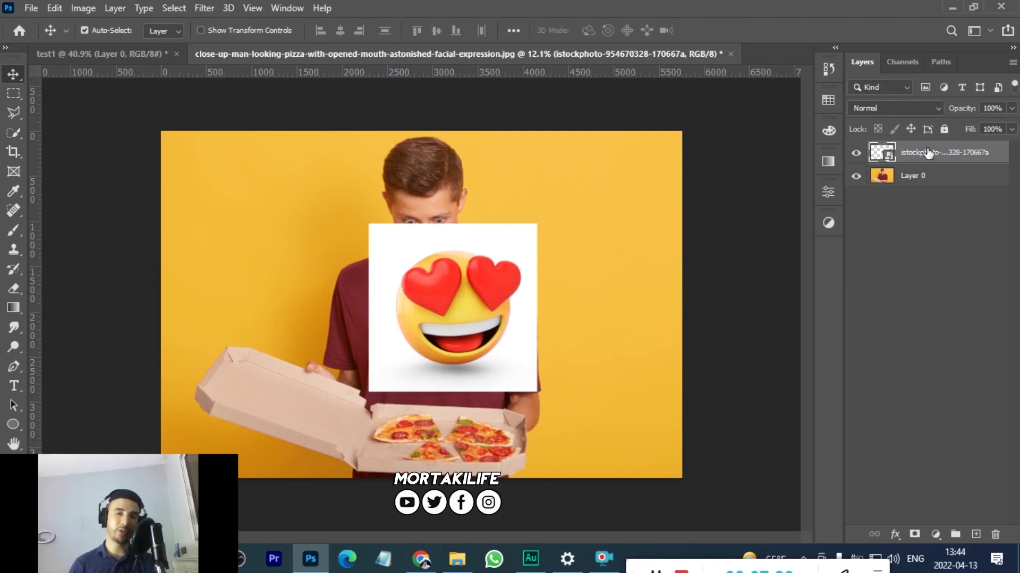
{"action": "left_click_drag", "start_coordinate": [927, 153], "coordinate": [923, 192]}
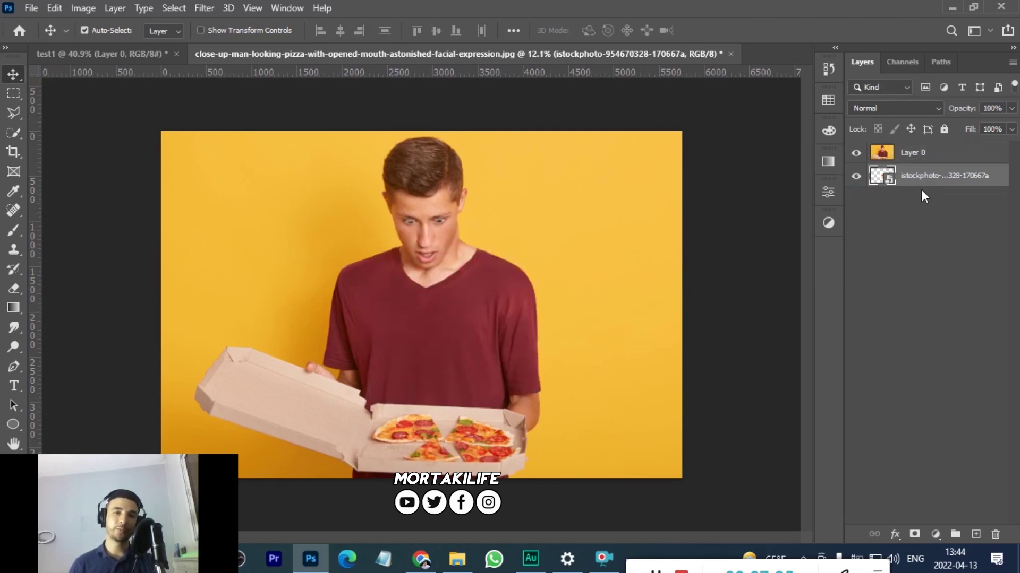
{"action": "scroll", "coordinate": [457, 307], "scroll_direction": "down", "scroll_amount": 4}
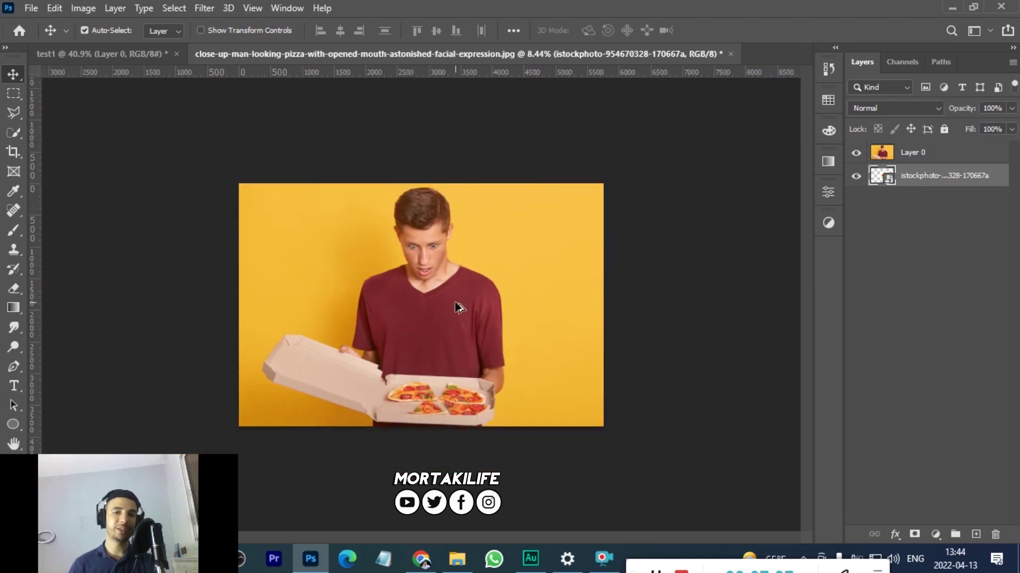
{"action": "scroll", "coordinate": [458, 307], "scroll_direction": "up", "scroll_amount": 2}
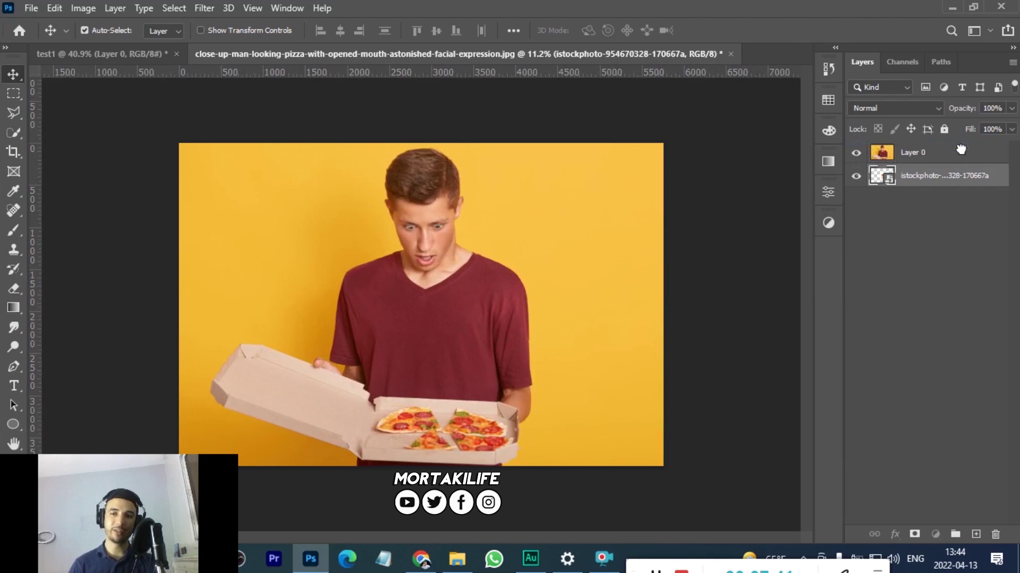
{"action": "left_click_drag", "start_coordinate": [966, 178], "coordinate": [959, 148]}
{"action": "scroll", "coordinate": [502, 301], "scroll_direction": "up", "scroll_amount": 2}
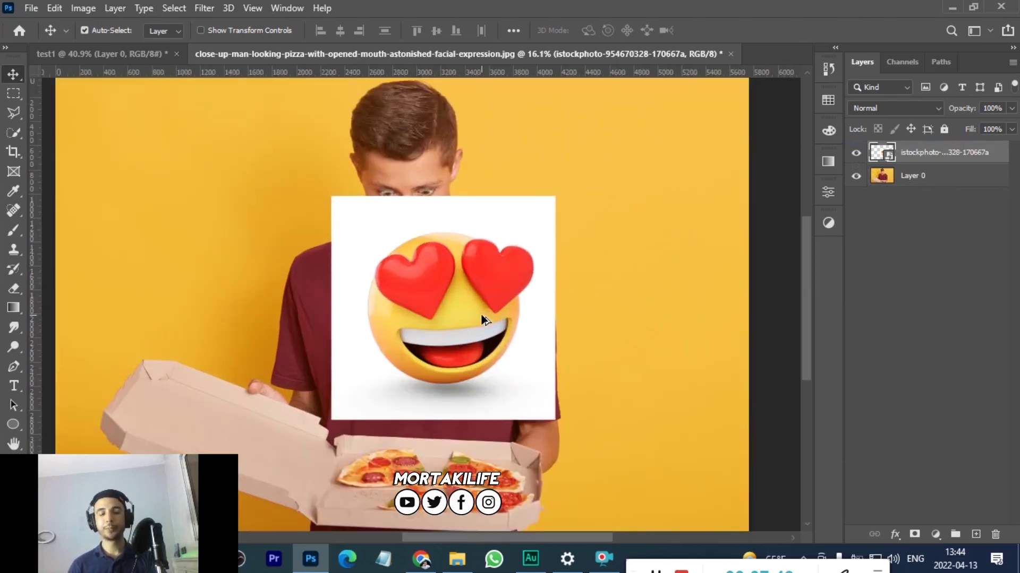
Place the tomato slice image over the emoji and enlarge it onto the face.
{"action": "scroll", "coordinate": [474, 397], "scroll_direction": "down", "scroll_amount": 2}
{"action": "left_click", "coordinate": [456, 559]}
{"action": "mouse_move", "coordinate": [526, 427]}
{"action": "left_mouse_down"}
{"action": "mouse_move", "coordinate": [514, 386]}
{"action": "mouse_move", "coordinate": [385, 321]}
{"action": "left_mouse_up"}
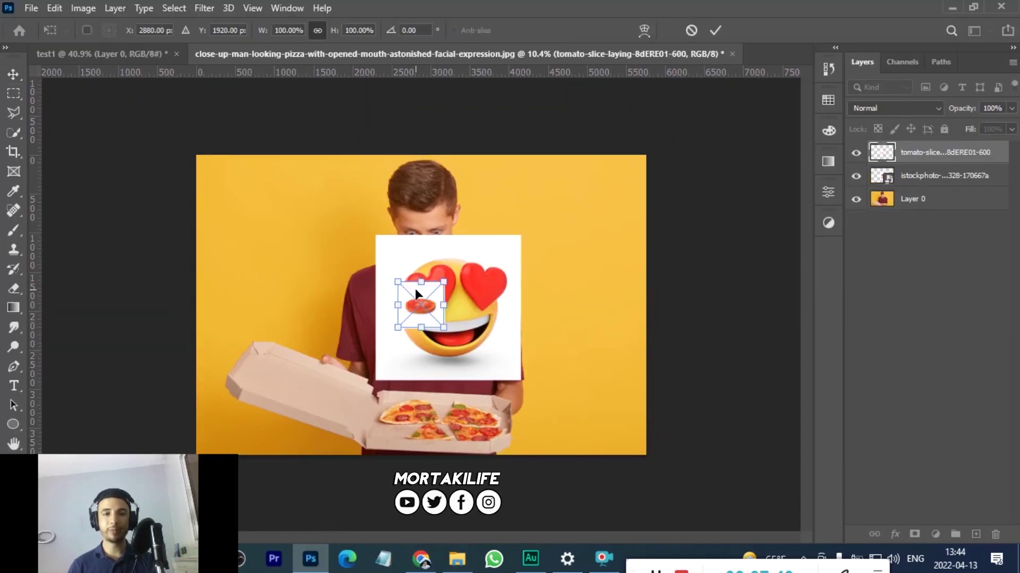
{"action": "left_click_drag", "start_coordinate": [417, 276], "coordinate": [421, 148]}
{"action": "left_click_drag", "start_coordinate": [427, 232], "coordinate": [446, 282]}
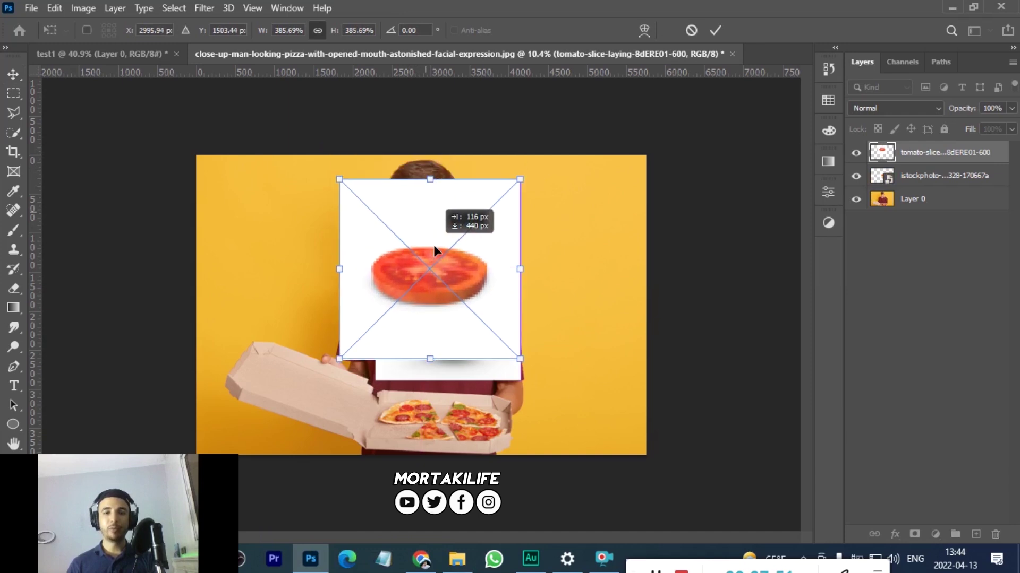
{"action": "key", "text": "Return"}
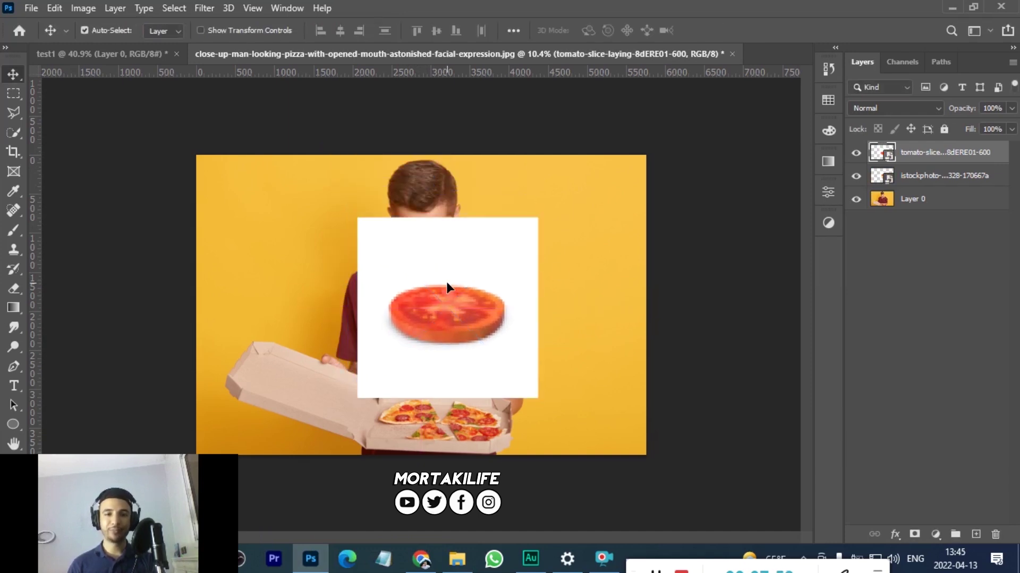
Place the red onion slice image as the top layer and rename it basla.
{"action": "left_click", "coordinate": [457, 558]}
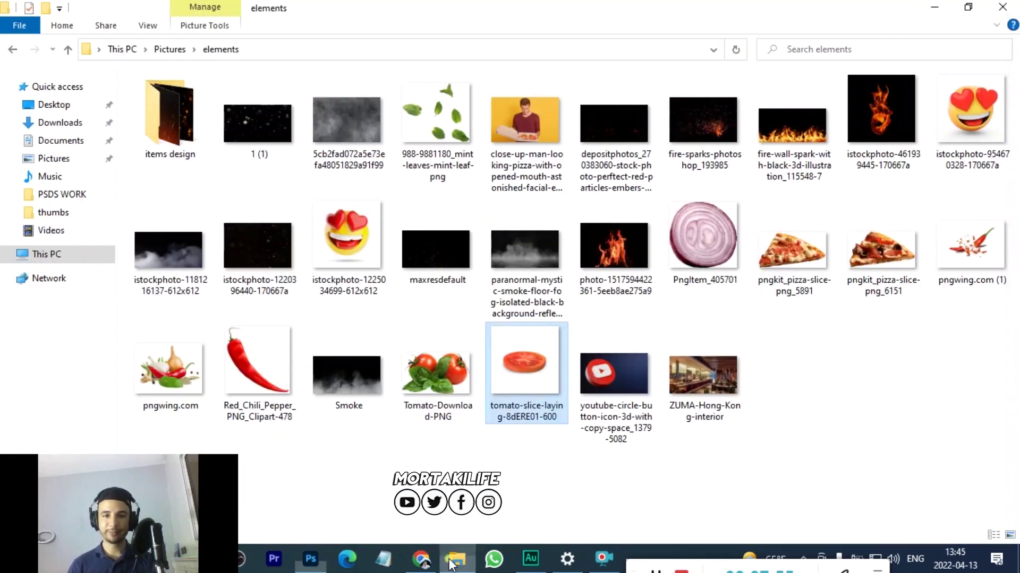
{"action": "mouse_move", "coordinate": [705, 240]}
{"action": "left_mouse_down"}
{"action": "mouse_move", "coordinate": [313, 564]}
{"action": "mouse_move", "coordinate": [439, 349]}
{"action": "left_mouse_up"}
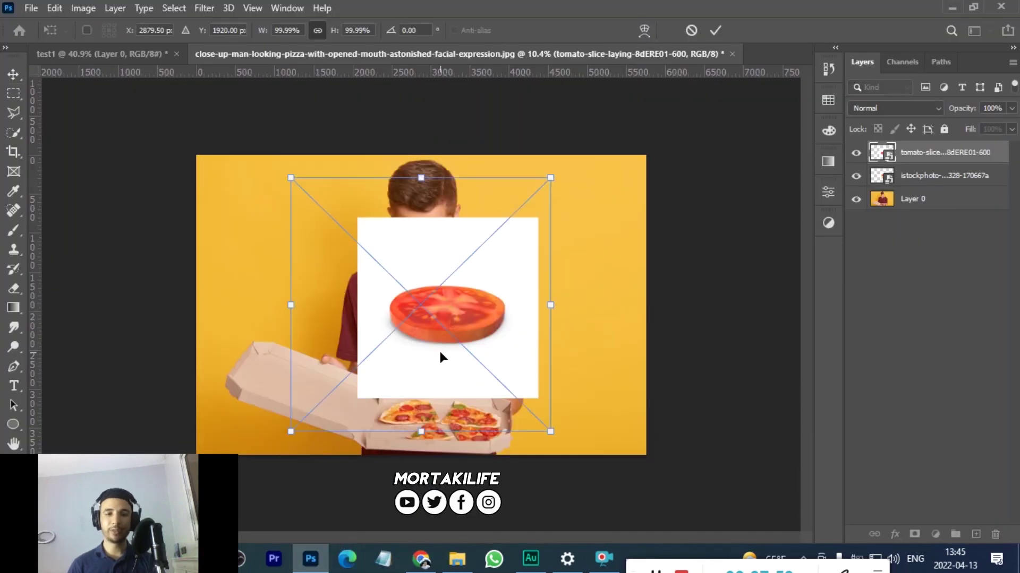
{"action": "key", "text": "Return"}
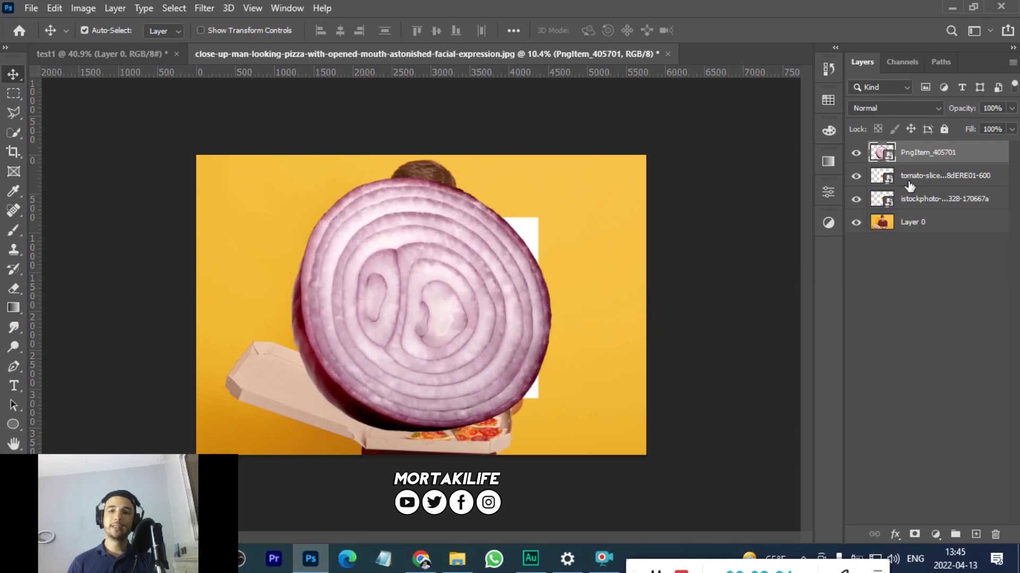
{"action": "double_click", "coordinate": [928, 153]}
{"action": "left_click", "coordinate": [985, 157]}
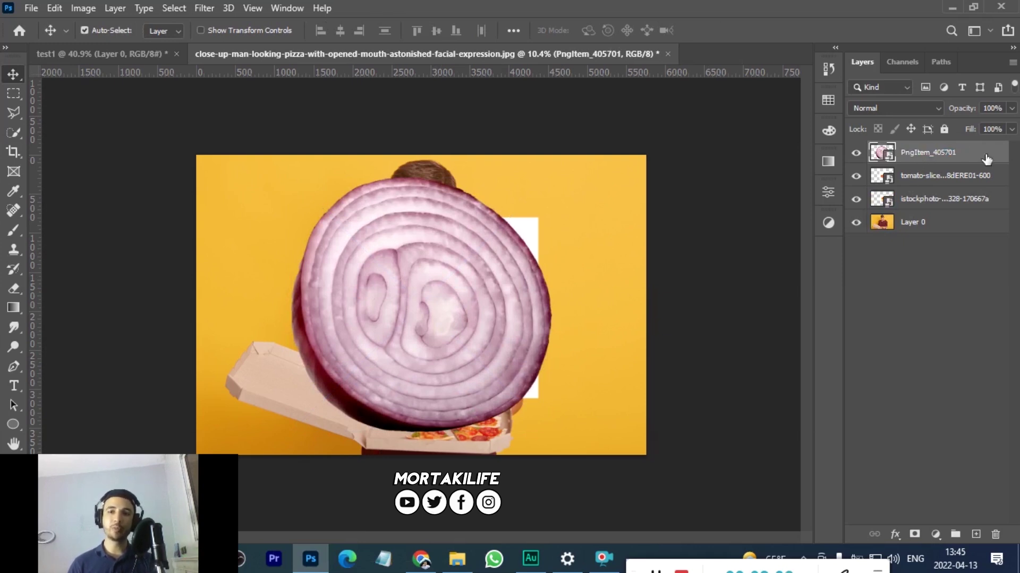
{"action": "double_click", "coordinate": [933, 152]}
{"action": "type", "text": "b"}
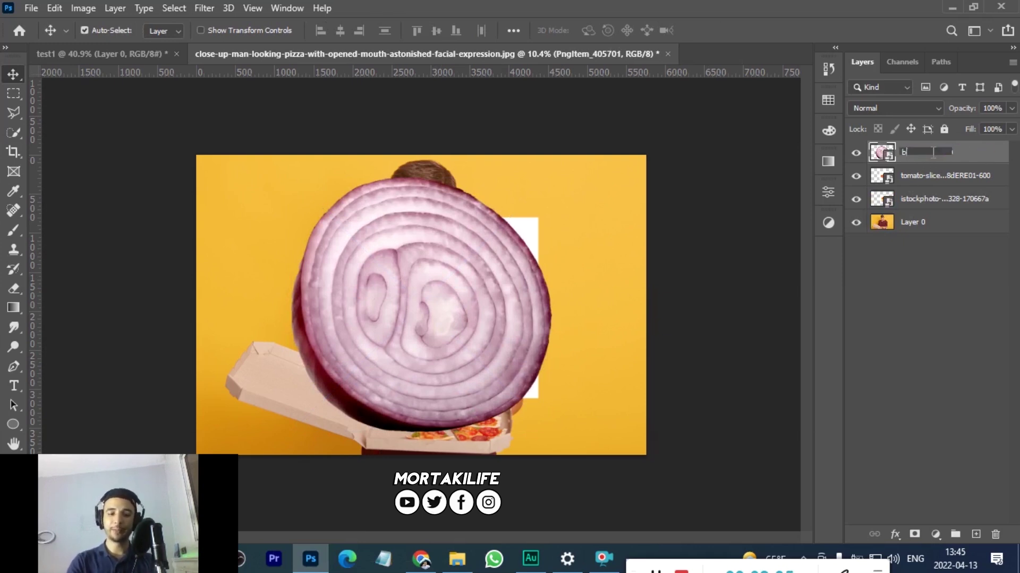
{"action": "type", "text": "asla"}
{"action": "left_click", "coordinate": [896, 343]}
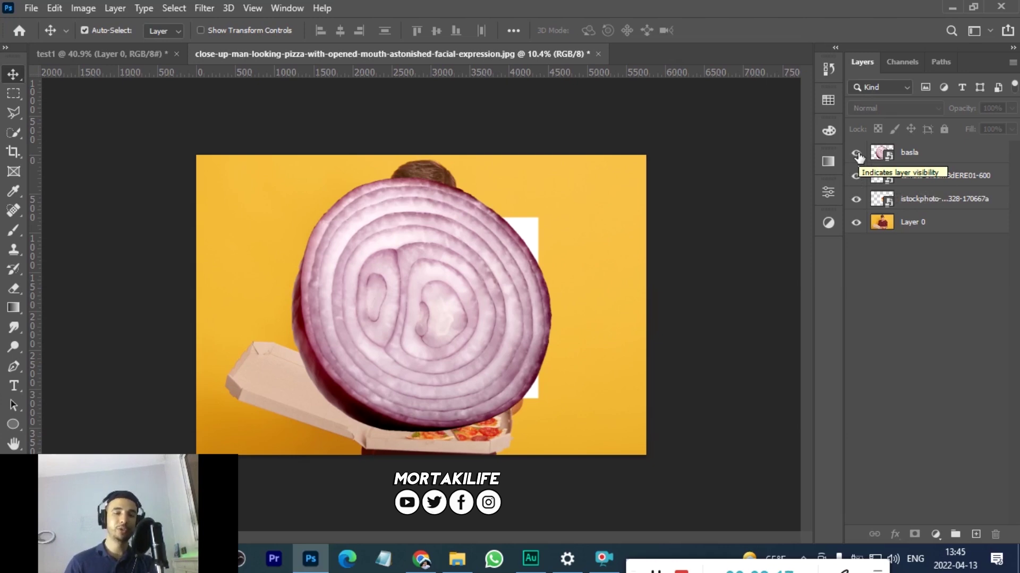
Toggle the basla, tomato-slice and emoji layers off and on, then select tomato-slice and basla together.
{"action": "left_click", "coordinate": [856, 154]}
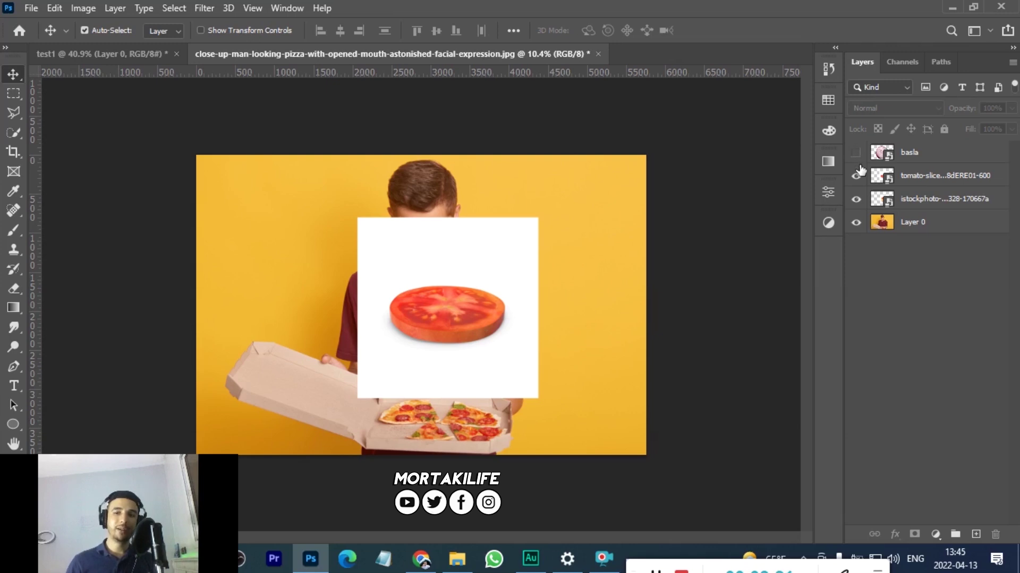
{"action": "left_click", "coordinate": [855, 177]}
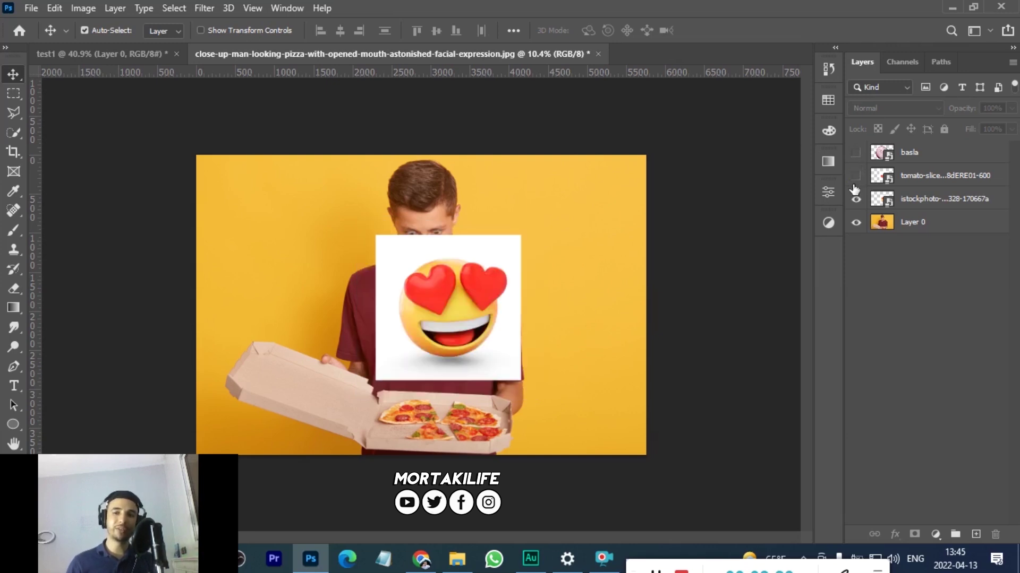
{"action": "left_click", "coordinate": [853, 199]}
{"action": "left_click", "coordinate": [856, 176]}
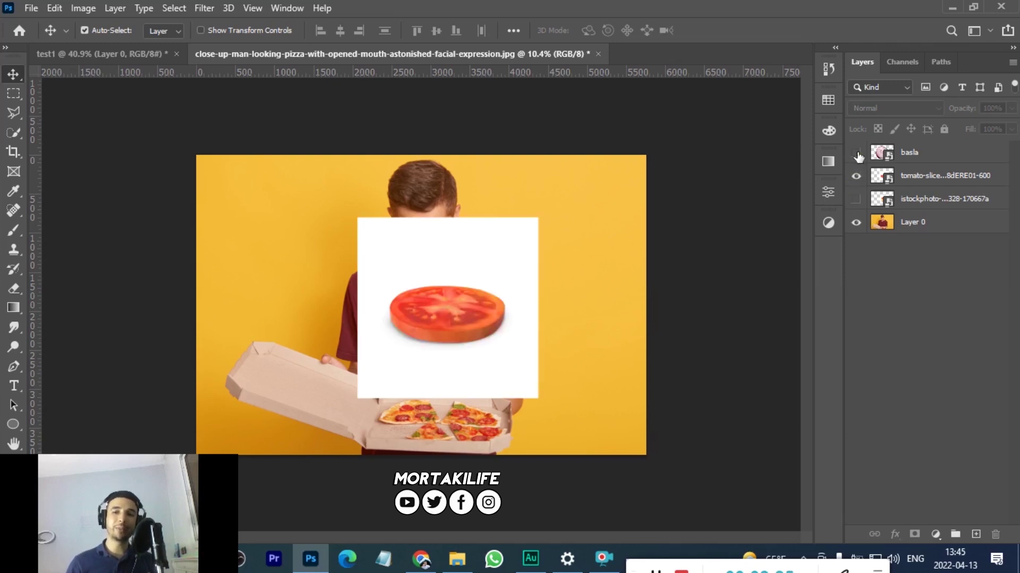
{"action": "left_click", "coordinate": [855, 152]}
{"action": "left_click", "coordinate": [856, 199]}
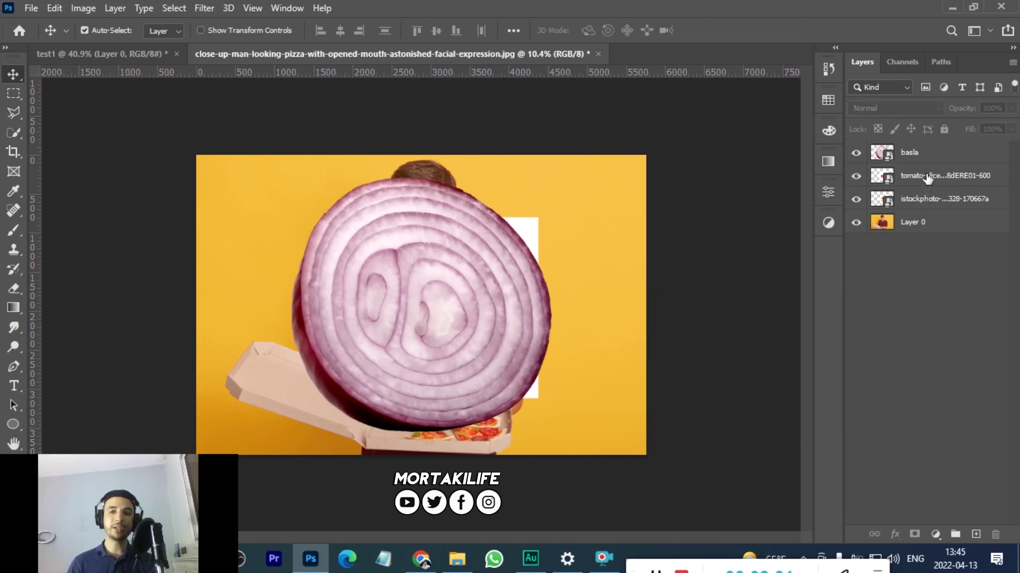
{"action": "left_click", "coordinate": [927, 178]}
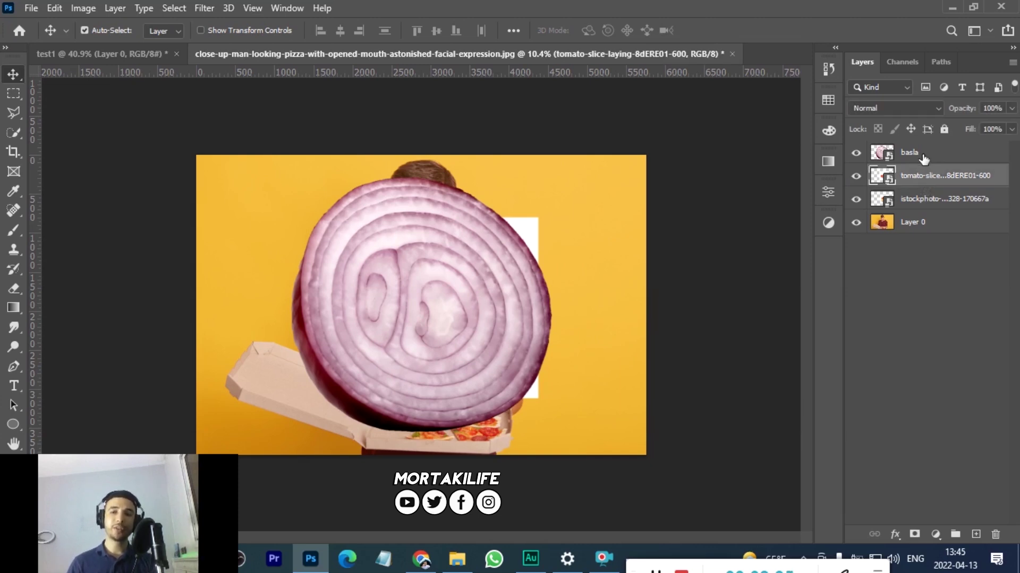
{"action": "left_click", "coordinate": [929, 154], "text": "shift"}
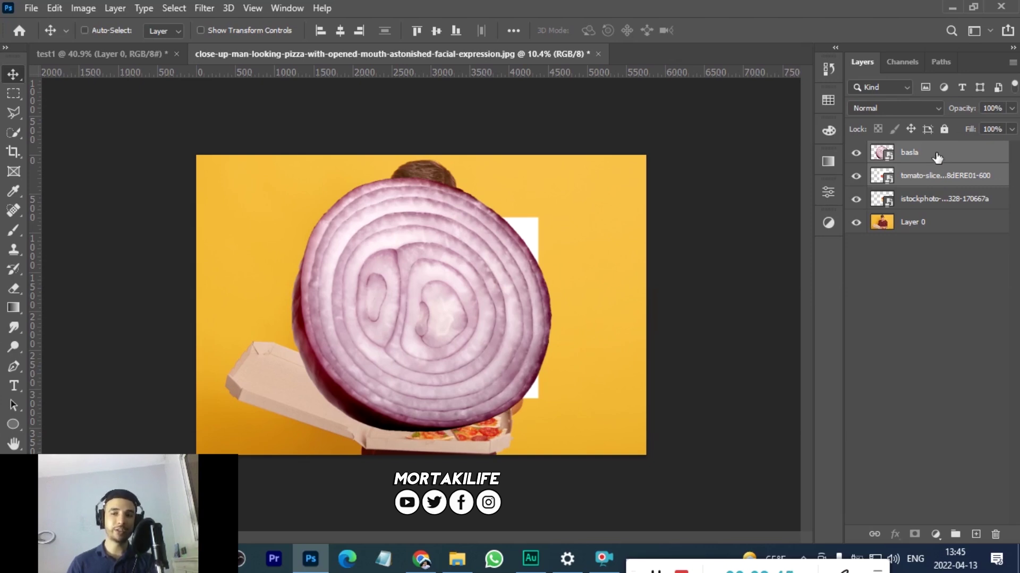
Group the selected basla and tomato-slice layers into Group 1 using Group from Layers.
{"action": "right_click", "coordinate": [930, 153]}
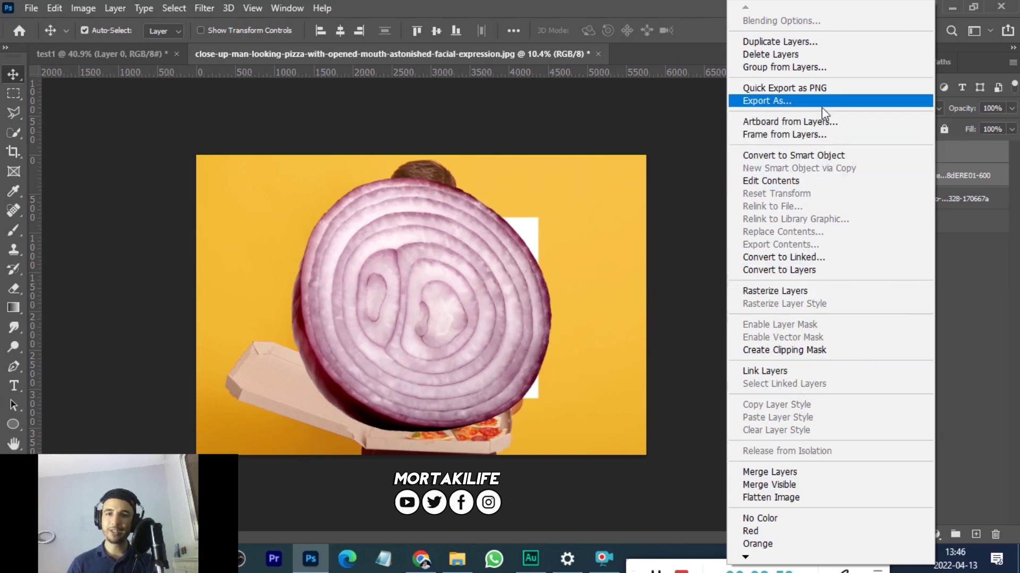
{"action": "left_click", "coordinate": [808, 68]}
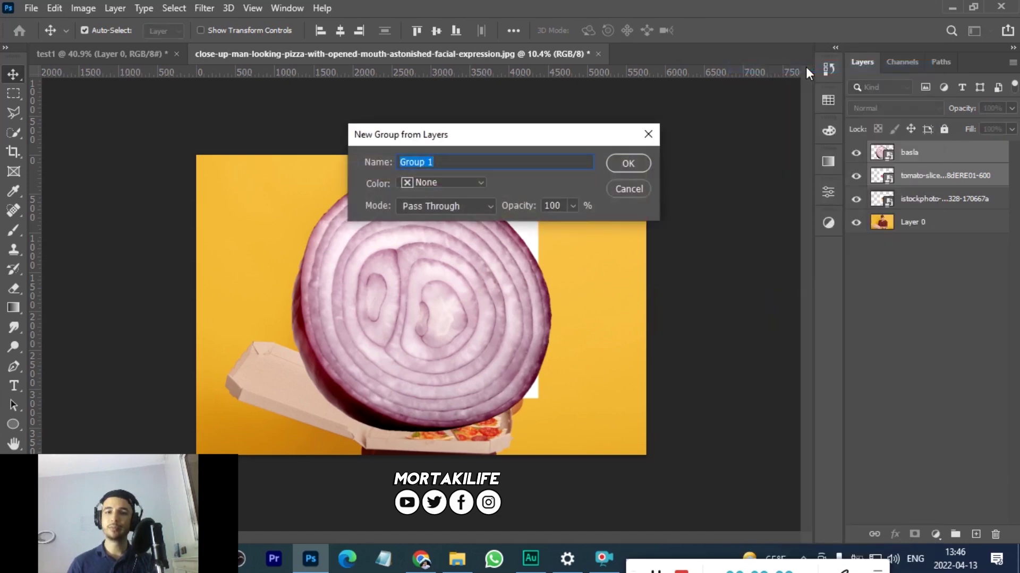
{"action": "left_click", "coordinate": [629, 164]}
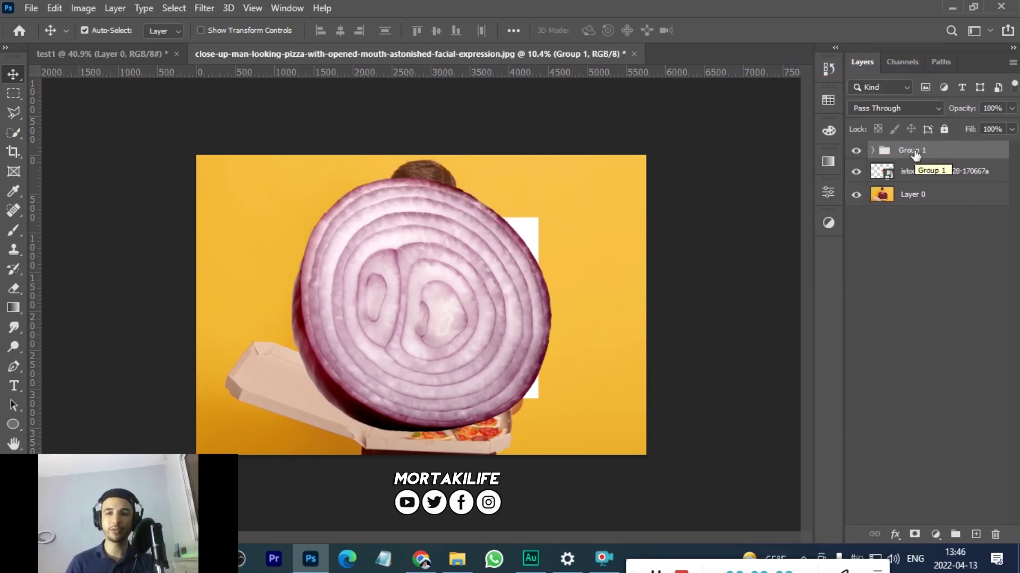
Rename Group 1 to l5odra.
{"action": "left_click", "coordinate": [872, 151]}
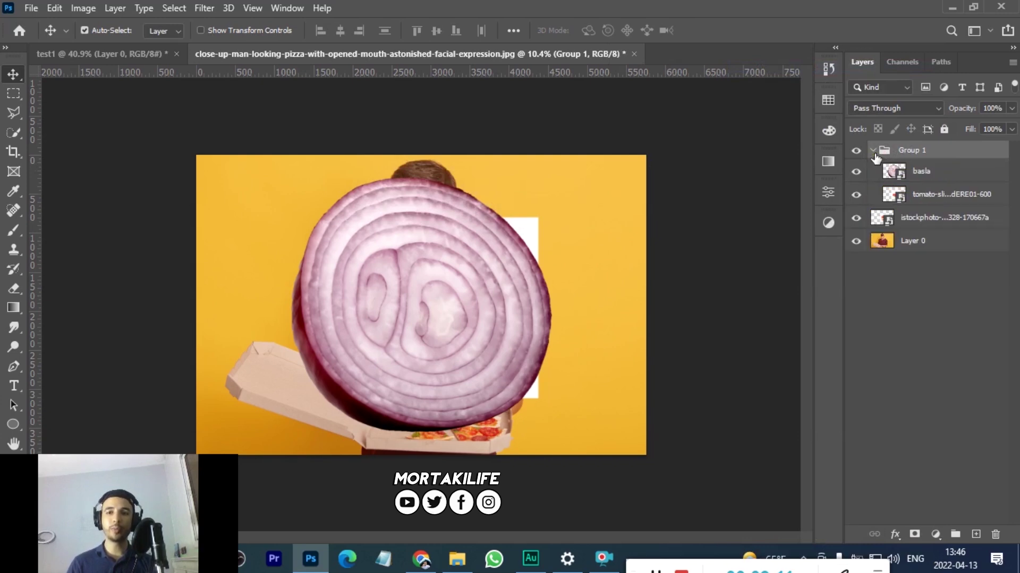
{"action": "left_click", "coordinate": [873, 151]}
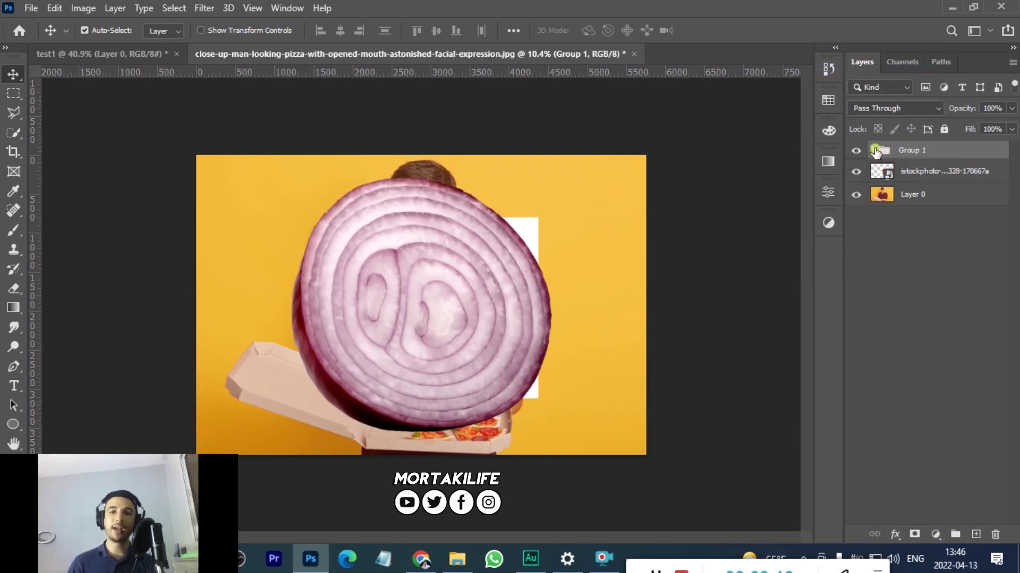
{"action": "double_click", "coordinate": [911, 150]}
{"action": "type", "text": "S"}
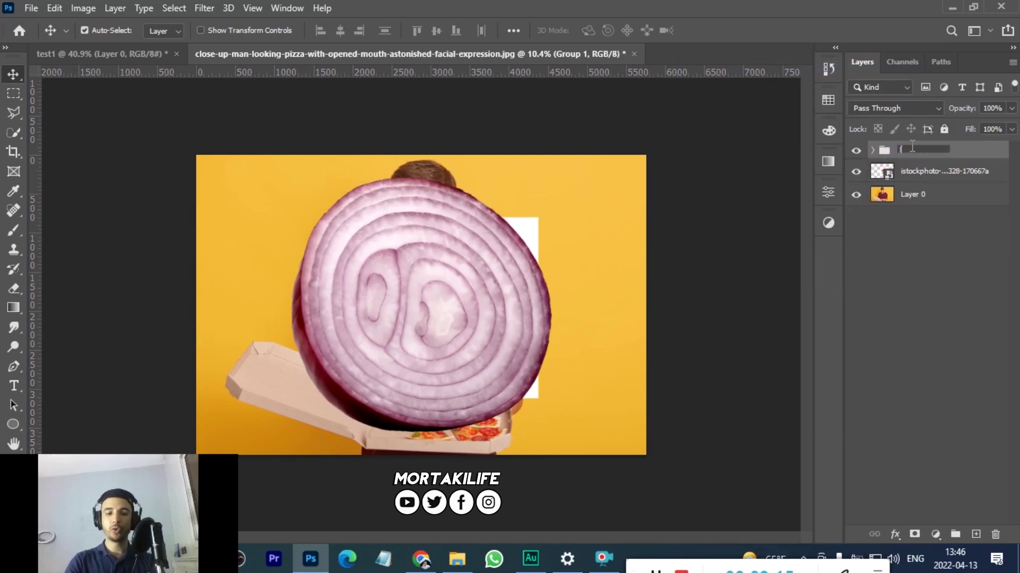
{"action": "type", "text": "osr"}
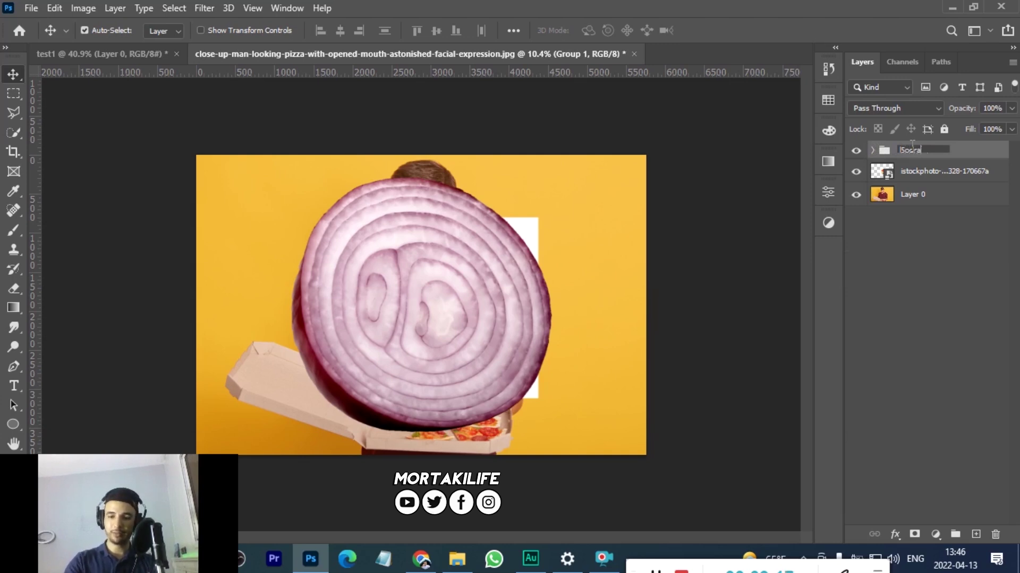
{"action": "type", "text": "a"}
{"action": "key", "text": "Return"}
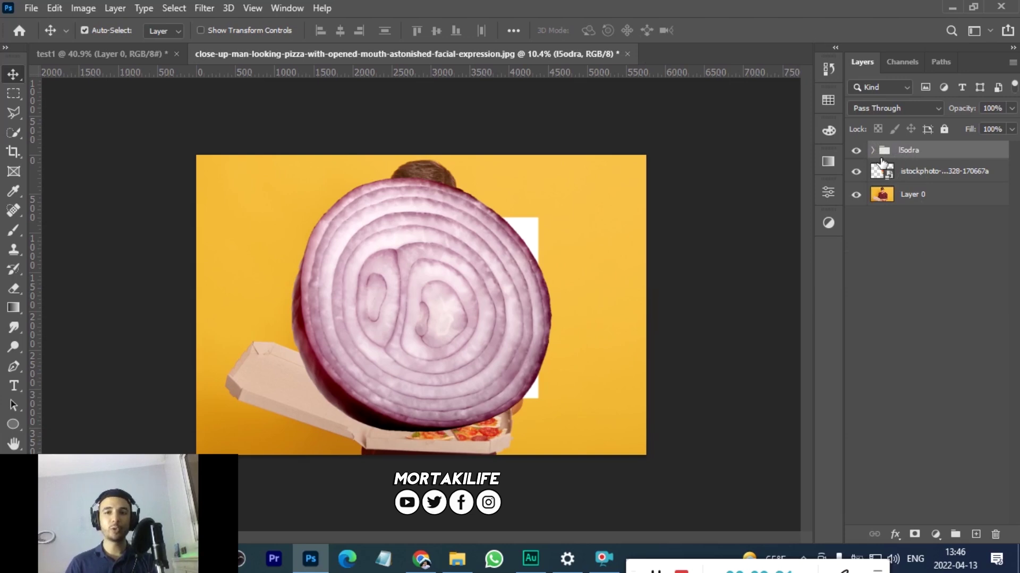
Check the group's contents by toggling visibility, then expand l5odra and select basla.
{"action": "left_click", "coordinate": [855, 152]}
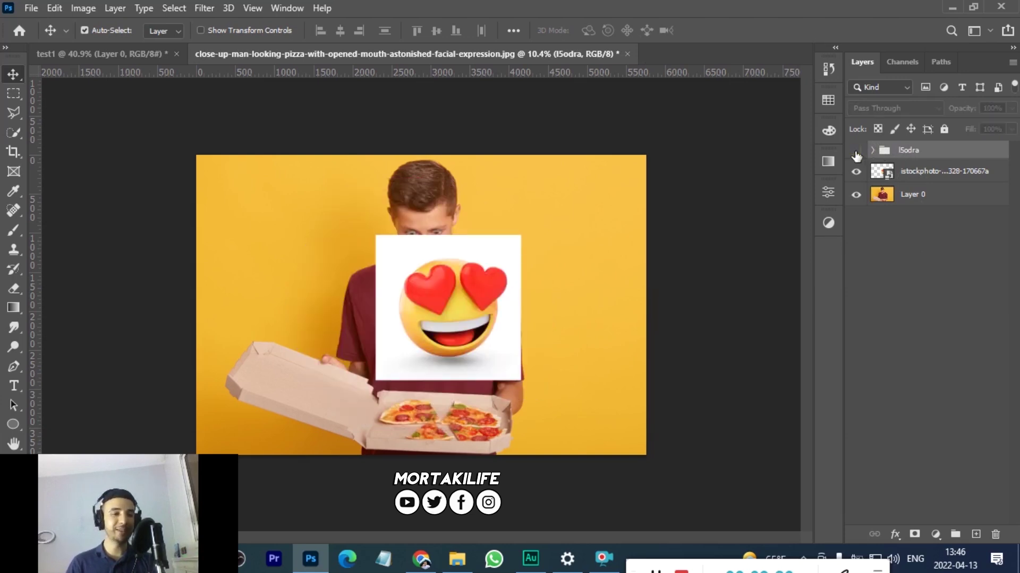
{"action": "left_click", "coordinate": [855, 151]}
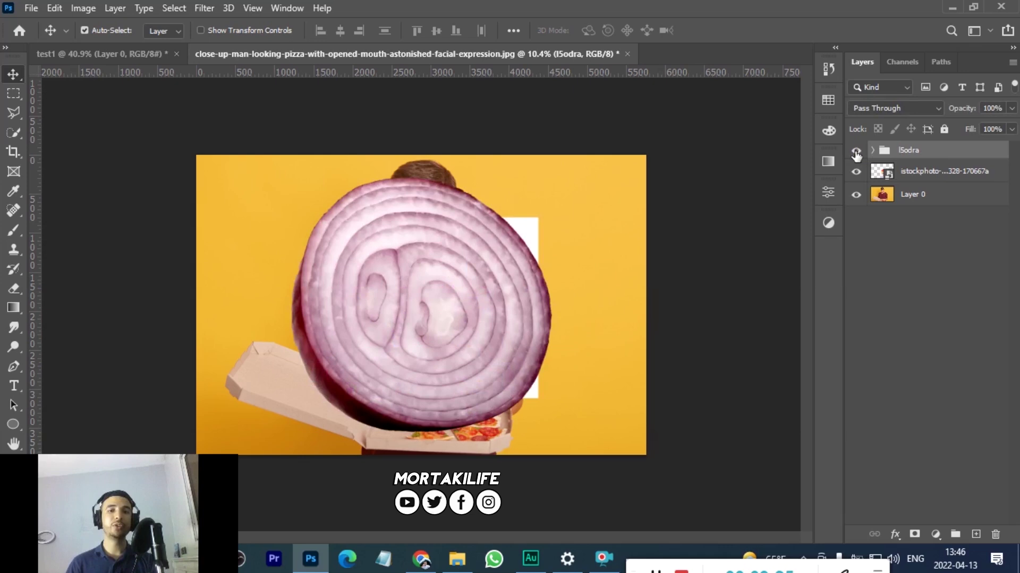
{"action": "left_click", "coordinate": [872, 151]}
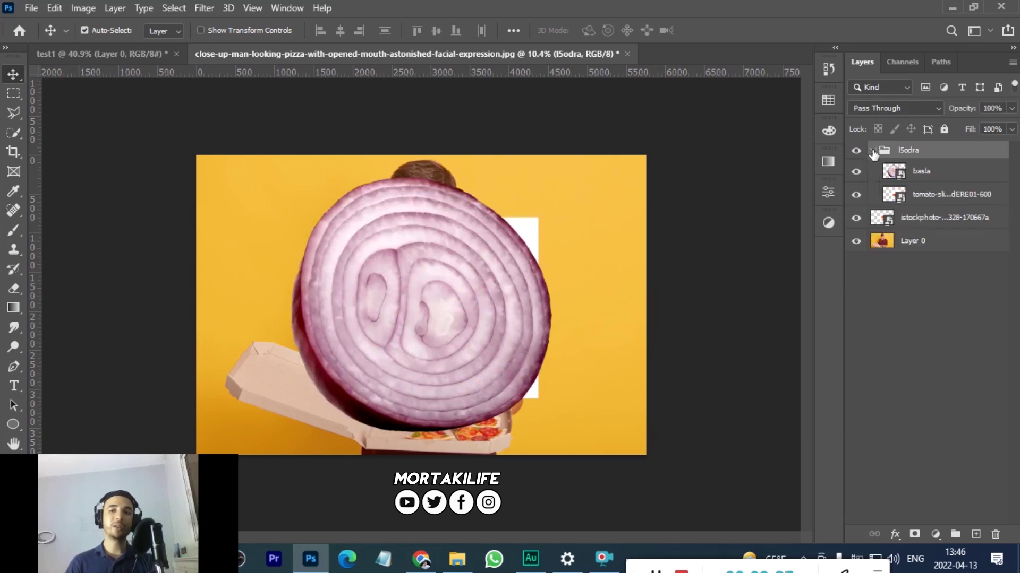
{"action": "left_click", "coordinate": [857, 172]}
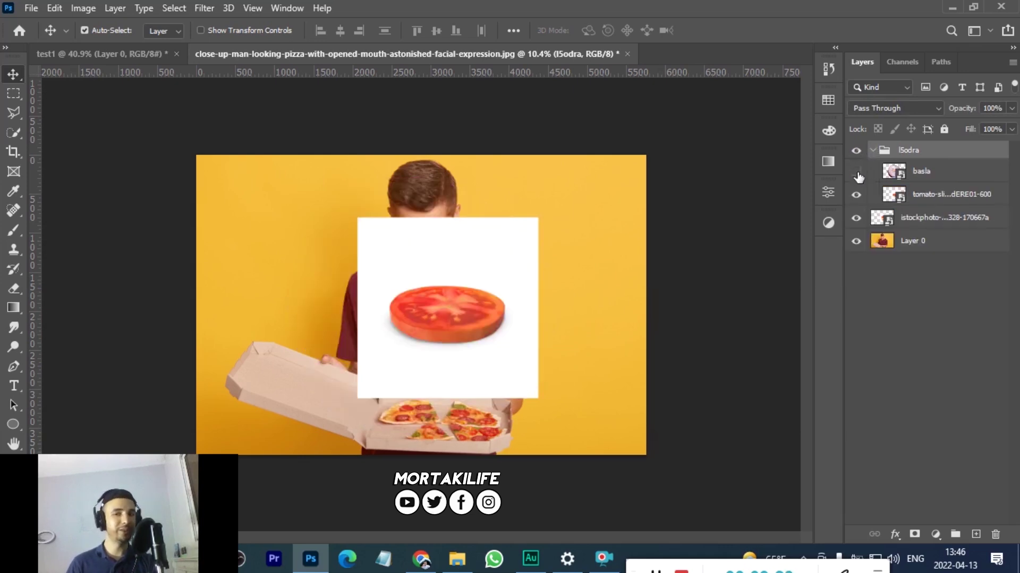
{"action": "left_click", "coordinate": [857, 172]}
{"action": "left_click", "coordinate": [873, 151]}
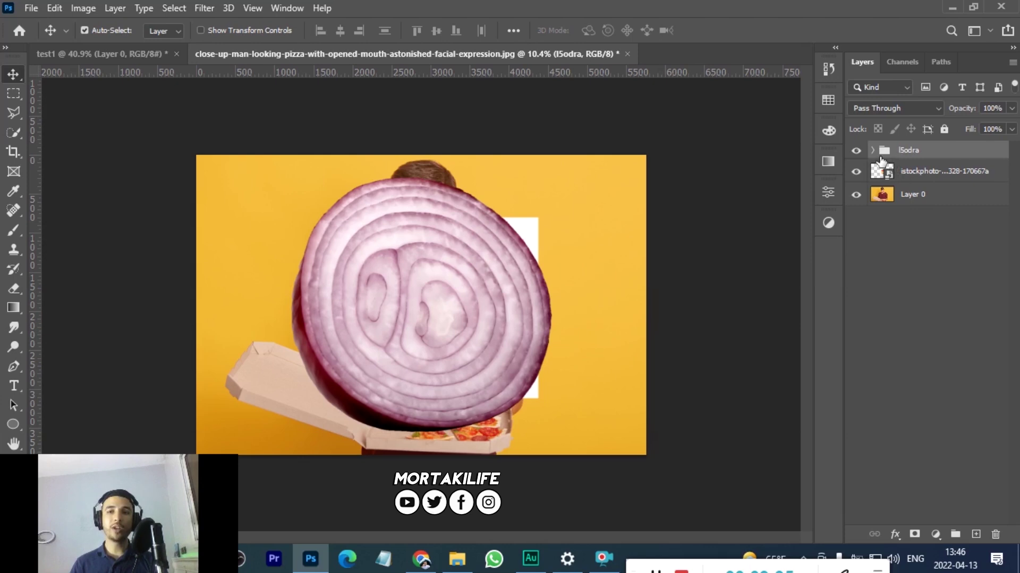
{"action": "left_click", "coordinate": [872, 150]}
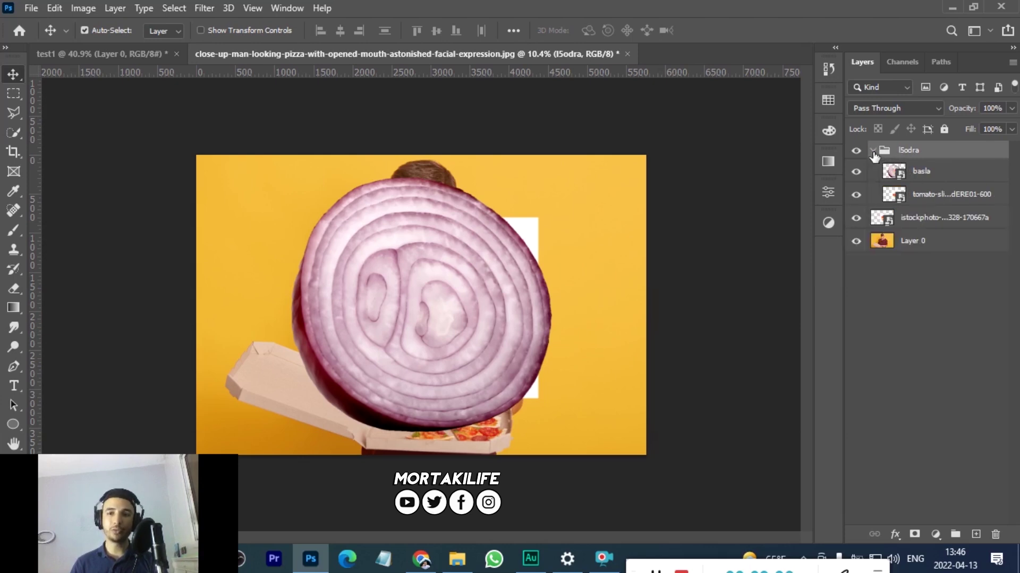
{"action": "left_click", "coordinate": [937, 170]}
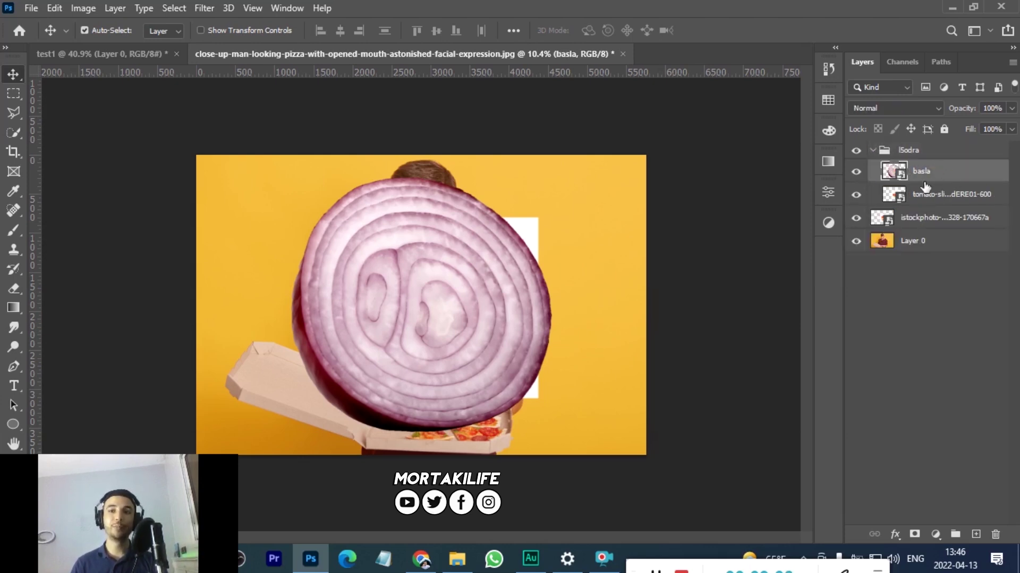
Nudge the onion slightly right and test its opacity, leaving it at 100%.
{"action": "mouse_move", "coordinate": [398, 286]}
{"action": "left_mouse_down"}
{"action": "mouse_move", "coordinate": [470, 287]}
{"action": "mouse_move", "coordinate": [407, 288]}
{"action": "left_mouse_up"}
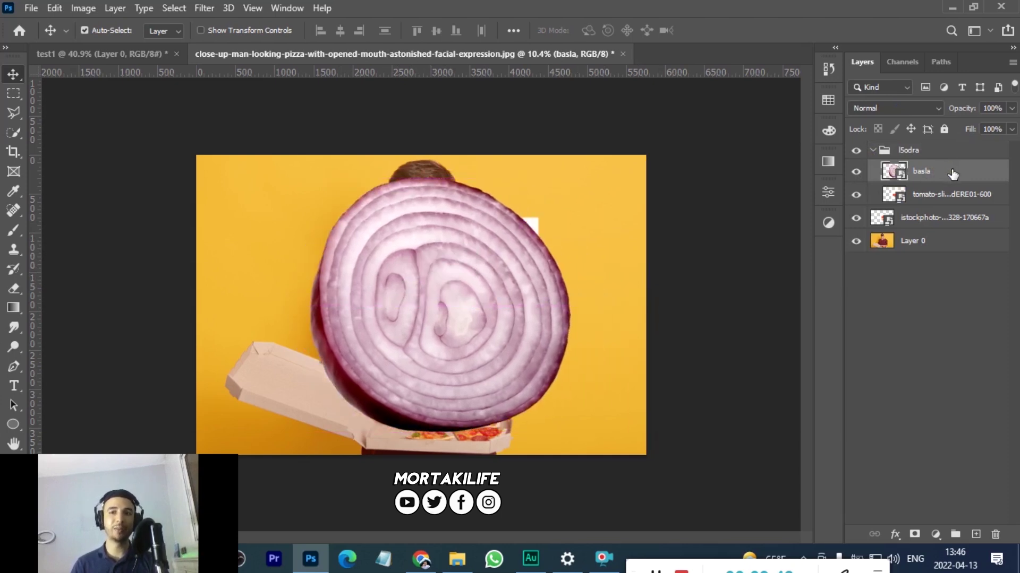
{"action": "left_click", "coordinate": [1012, 109]}
{"action": "left_click_drag", "start_coordinate": [1011, 125], "coordinate": [958, 145]}
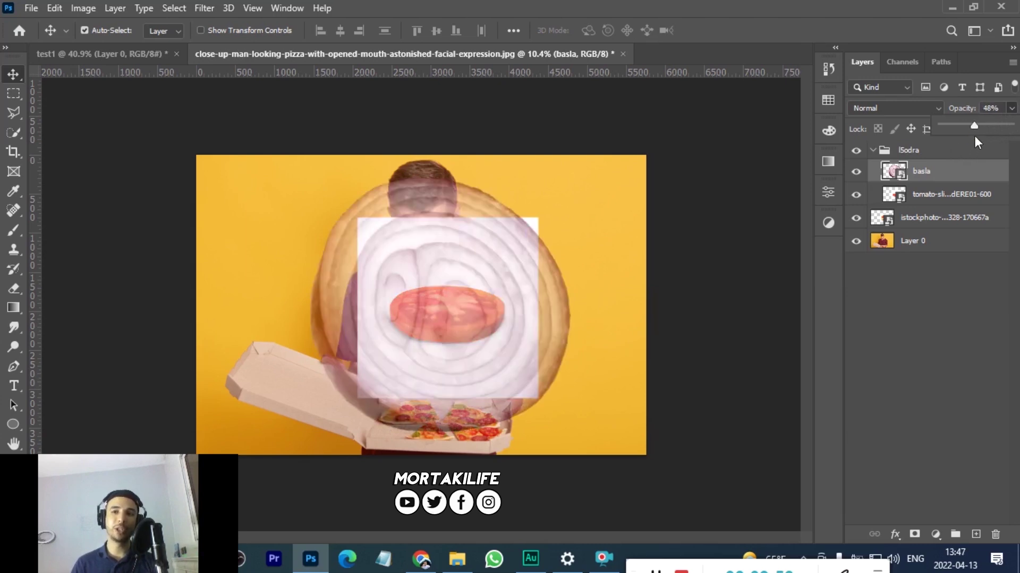
{"action": "left_click_drag", "start_coordinate": [985, 124], "coordinate": [1016, 124]}
{"action": "left_click", "coordinate": [876, 309]}
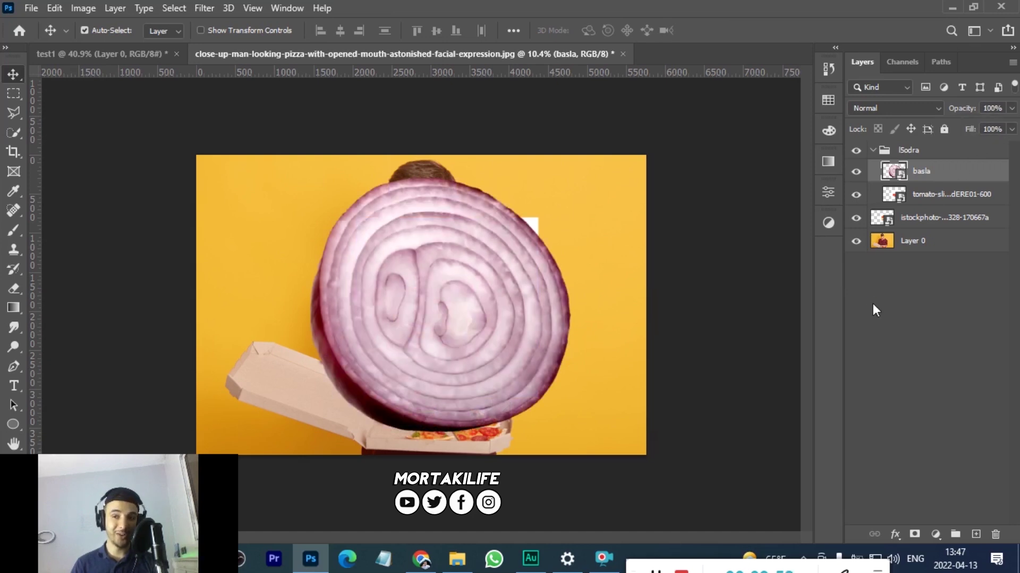
Set the basla layer's fill back to 100% and collapse the l5odra group.
{"action": "left_click", "coordinate": [948, 177]}
{"action": "left_click", "coordinate": [1011, 129]}
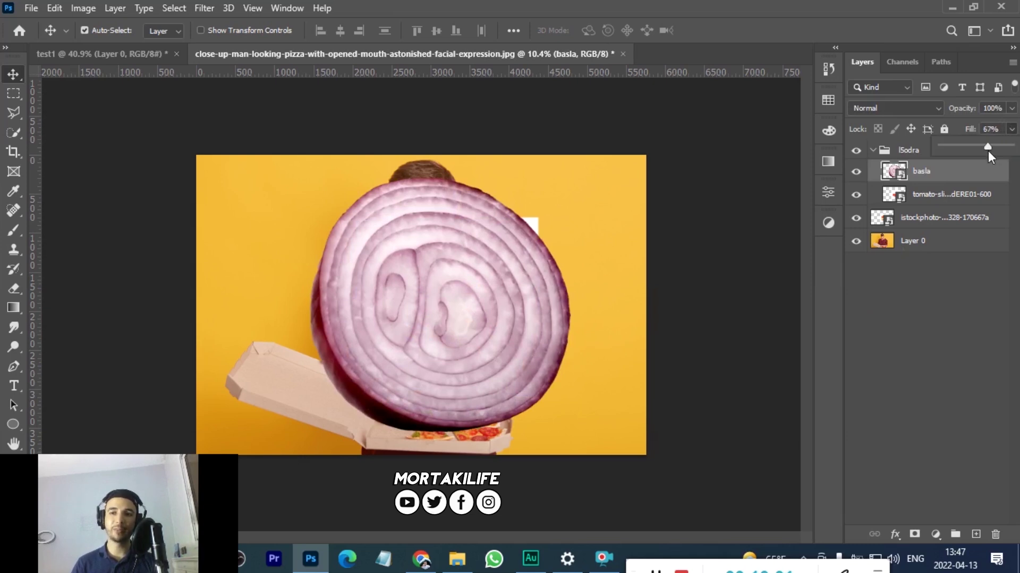
{"action": "left_click_drag", "start_coordinate": [969, 148], "coordinate": [1014, 147]}
{"action": "left_click", "coordinate": [920, 261]}
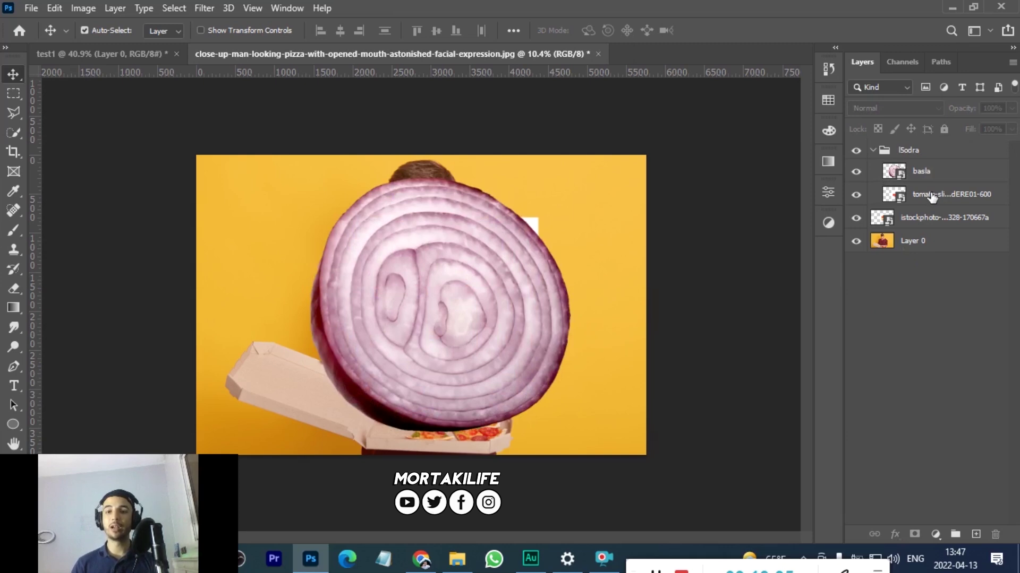
{"action": "left_click", "coordinate": [872, 151]}
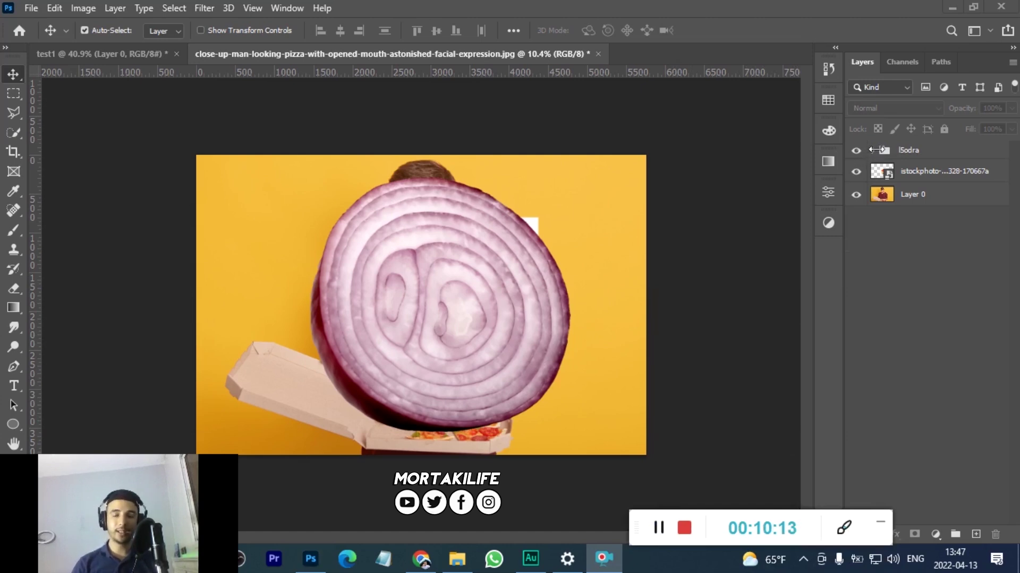
{"action": "left_click", "coordinate": [875, 152]}
{"action": "left_click", "coordinate": [874, 152]}
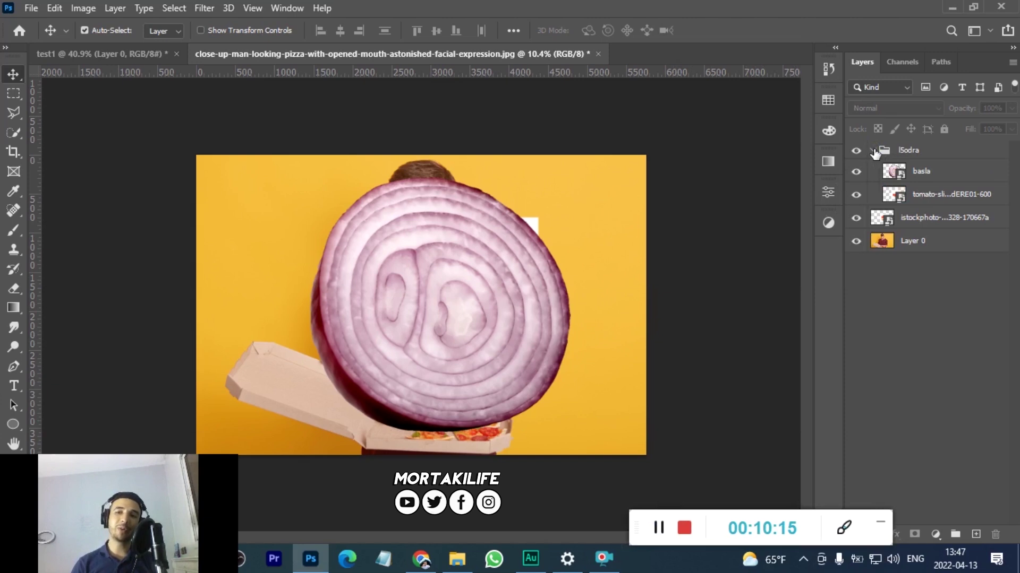
{"action": "left_click", "coordinate": [873, 152]}
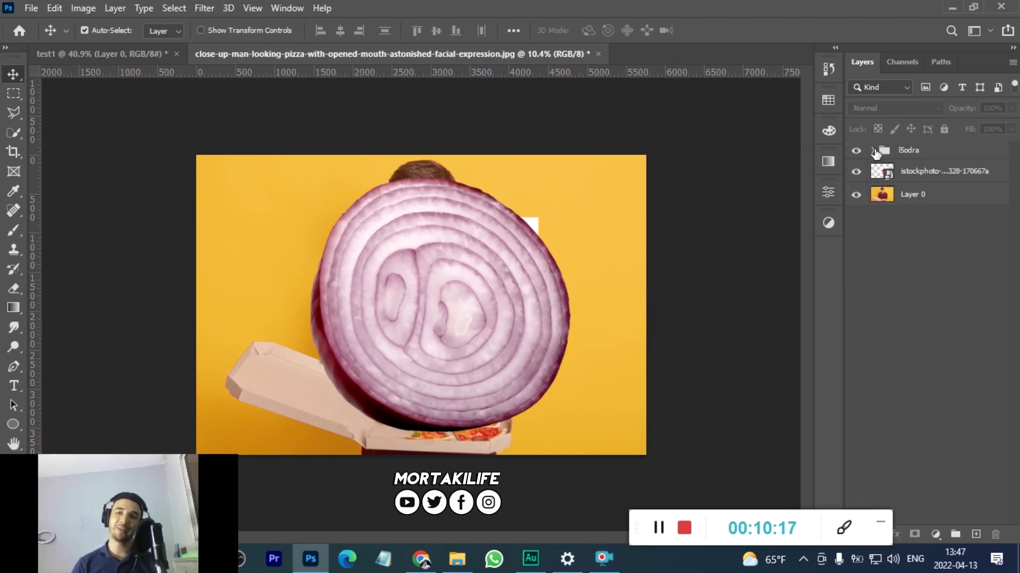
{"action": "left_click", "coordinate": [874, 151]}
{"action": "left_click_drag", "start_coordinate": [391, 257], "coordinate": [598, 287]}
{"action": "left_click_drag", "start_coordinate": [433, 305], "coordinate": [279, 234]}
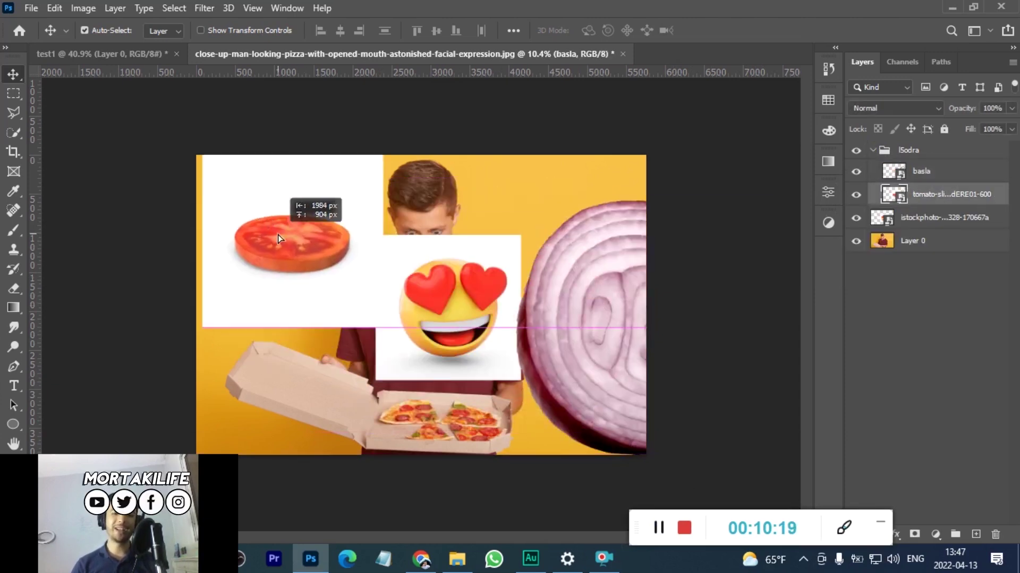
{"action": "left_click_drag", "start_coordinate": [545, 289], "coordinate": [495, 268]}
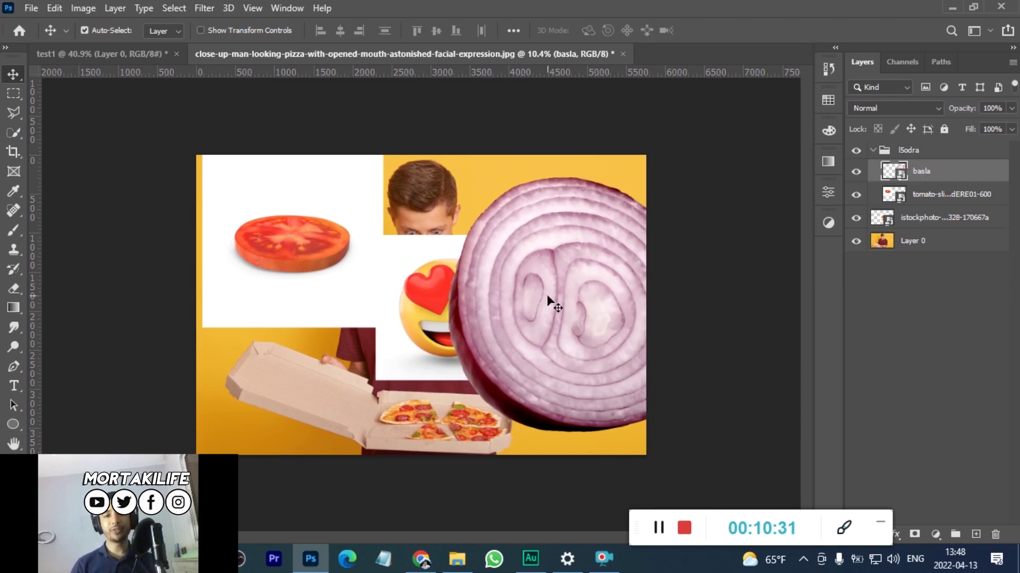
{"action": "left_click_drag", "start_coordinate": [547, 294], "coordinate": [581, 213]}
{"action": "left_click_drag", "start_coordinate": [285, 218], "coordinate": [215, 194]}
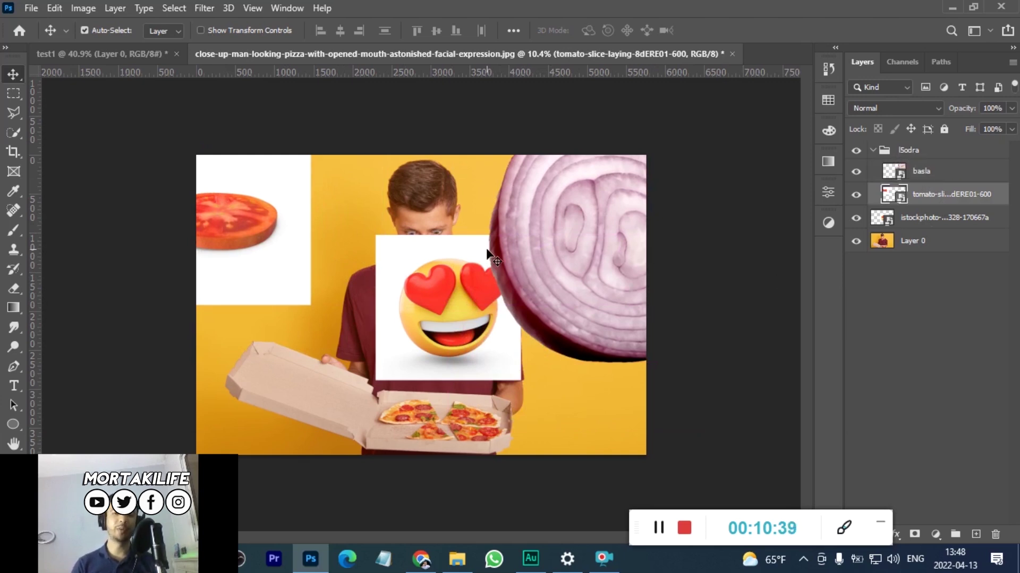
{"action": "mouse_move", "coordinate": [250, 278]}
{"action": "left_mouse_down"}
{"action": "mouse_move", "coordinate": [515, 377]}
{"action": "mouse_move", "coordinate": [338, 303]}
{"action": "left_mouse_up"}
{"action": "mouse_move", "coordinate": [439, 332]}
{"action": "left_mouse_down"}
{"action": "mouse_move", "coordinate": [446, 371]}
{"action": "mouse_move", "coordinate": [338, 330]}
{"action": "left_mouse_up"}
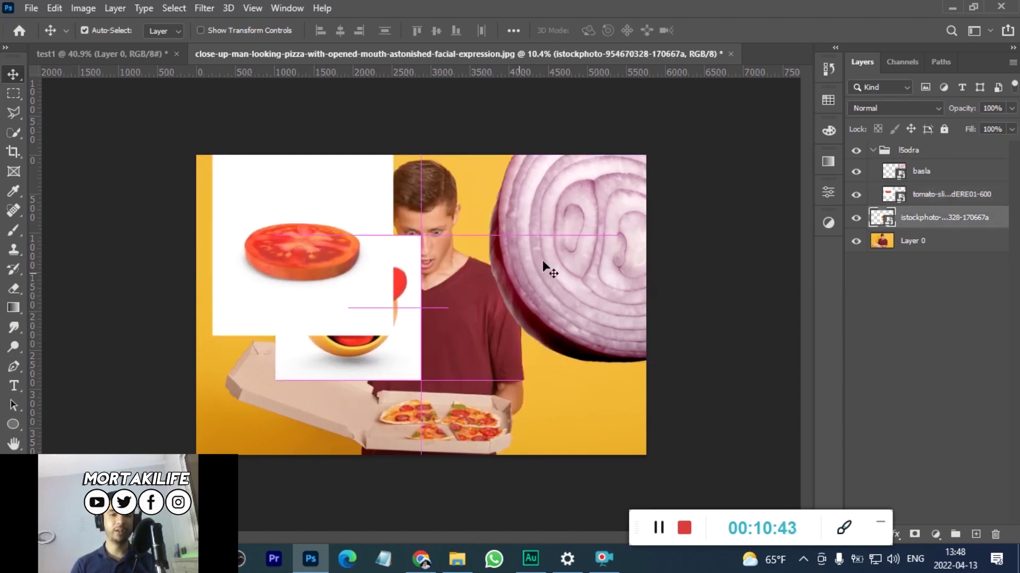
{"action": "left_click_drag", "start_coordinate": [543, 261], "coordinate": [492, 291]}
{"action": "left_click_drag", "start_coordinate": [372, 340], "coordinate": [462, 380]}
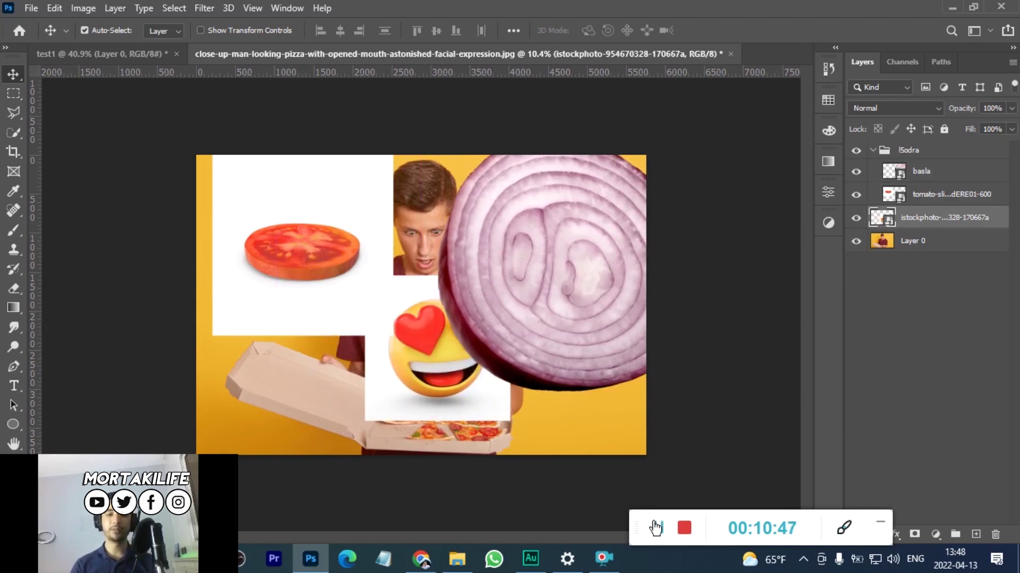
{"action": "left_click_drag", "start_coordinate": [650, 528], "coordinate": [674, 567]}
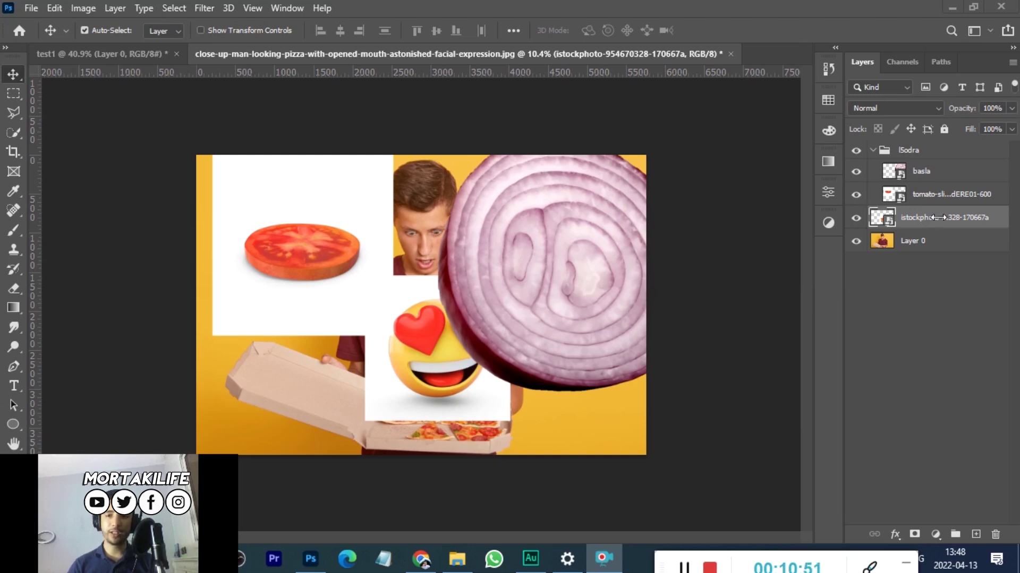
{"action": "left_click", "coordinate": [927, 172]}
{"action": "left_click_drag", "start_coordinate": [934, 174], "coordinate": [949, 372]}
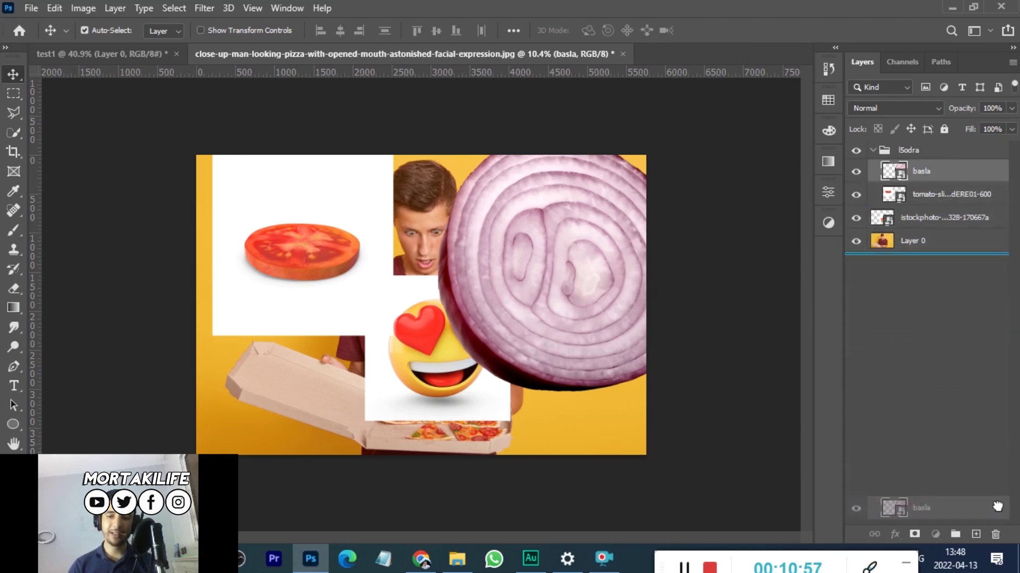
{"action": "left_click_drag", "start_coordinate": [948, 371], "coordinate": [996, 532]}
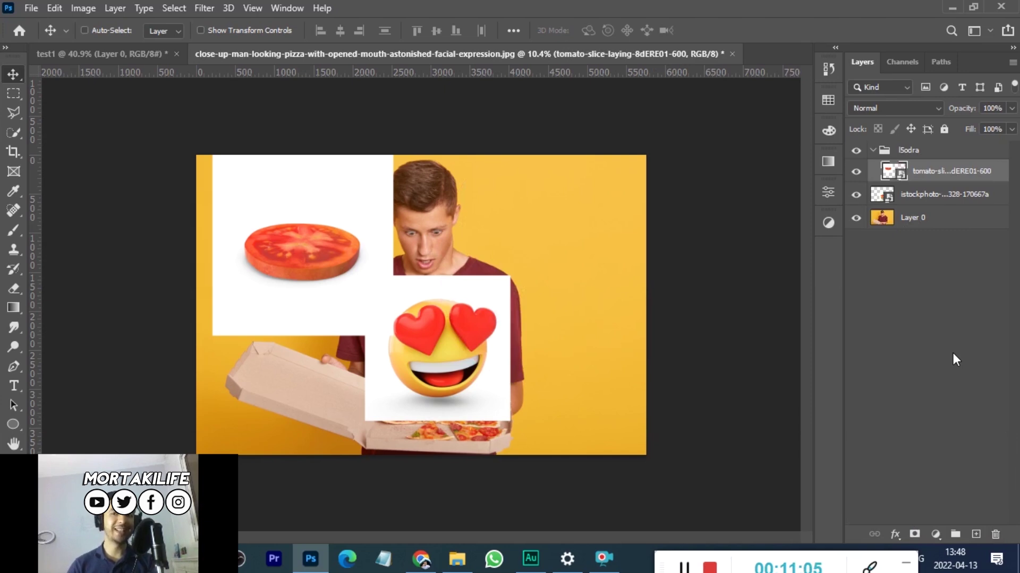
{"action": "key", "text": "ctrl+z"}
{"action": "left_click_drag", "start_coordinate": [940, 175], "coordinate": [995, 534]}
{"action": "key", "text": "ctrl+z"}
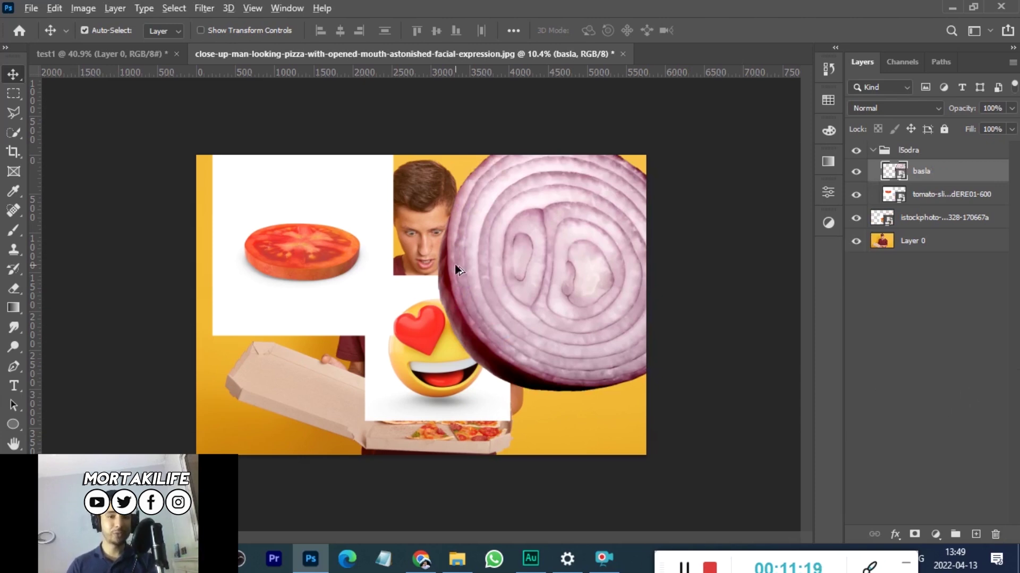
{"action": "scroll", "coordinate": [454, 264], "scroll_direction": "down", "scroll_amount": 5}
{"action": "scroll", "coordinate": [431, 287], "scroll_direction": "up", "scroll_amount": 3}
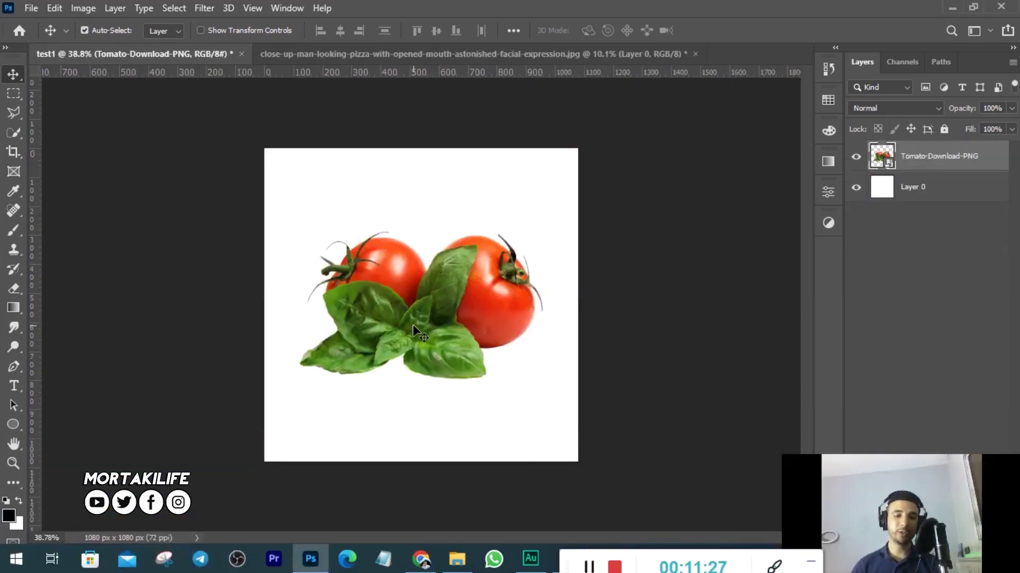
Shrink the Tomato-Download-PNG cutout with Free Transform and reposition it with the Move tool.
{"action": "key", "text": "ctrl"}
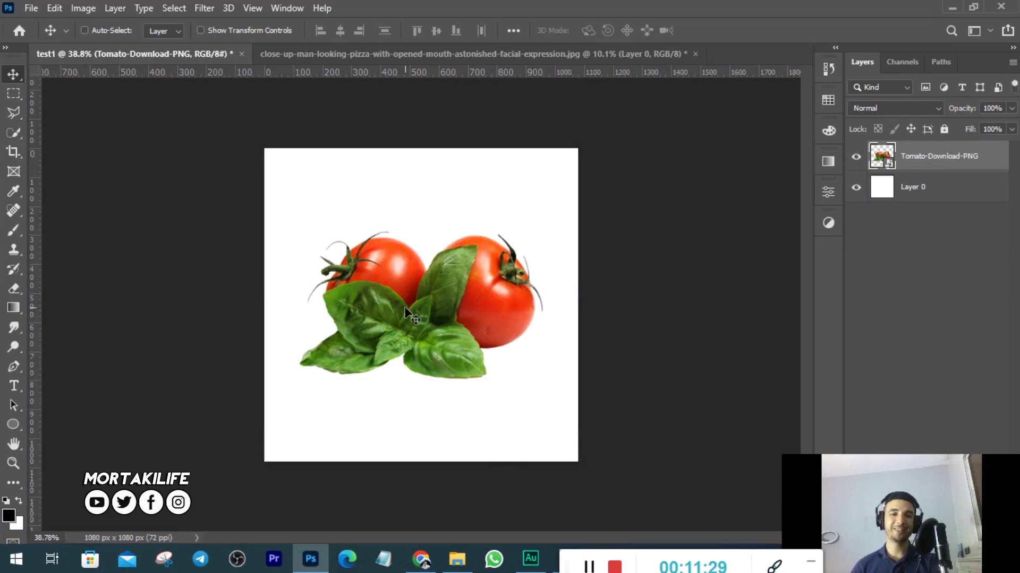
{"action": "key", "text": "ctrl+t"}
{"action": "left_click_drag", "start_coordinate": [423, 232], "coordinate": [426, 250]}
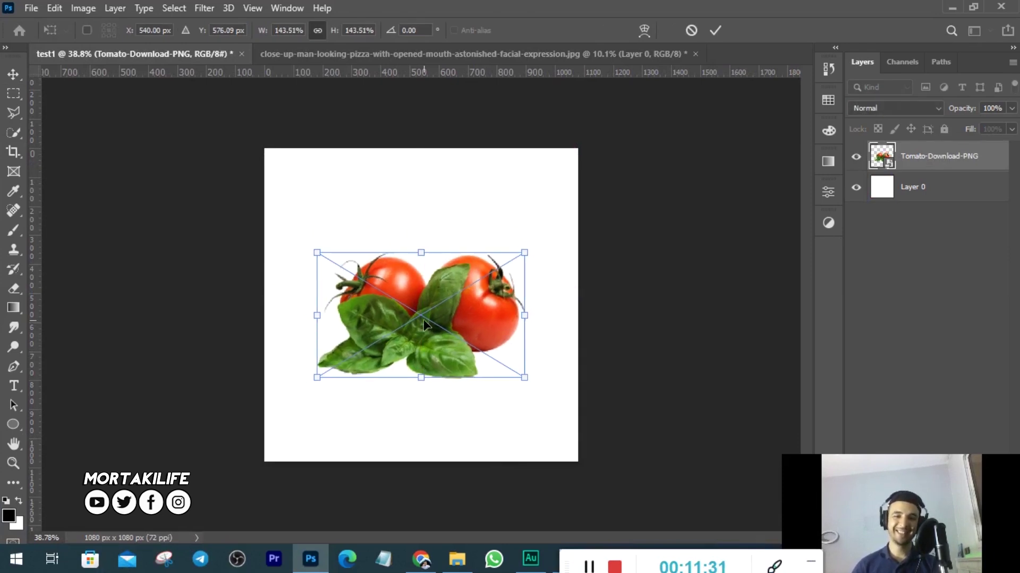
{"action": "left_click_drag", "start_coordinate": [427, 325], "coordinate": [429, 307]}
{"action": "key", "text": "Return"}
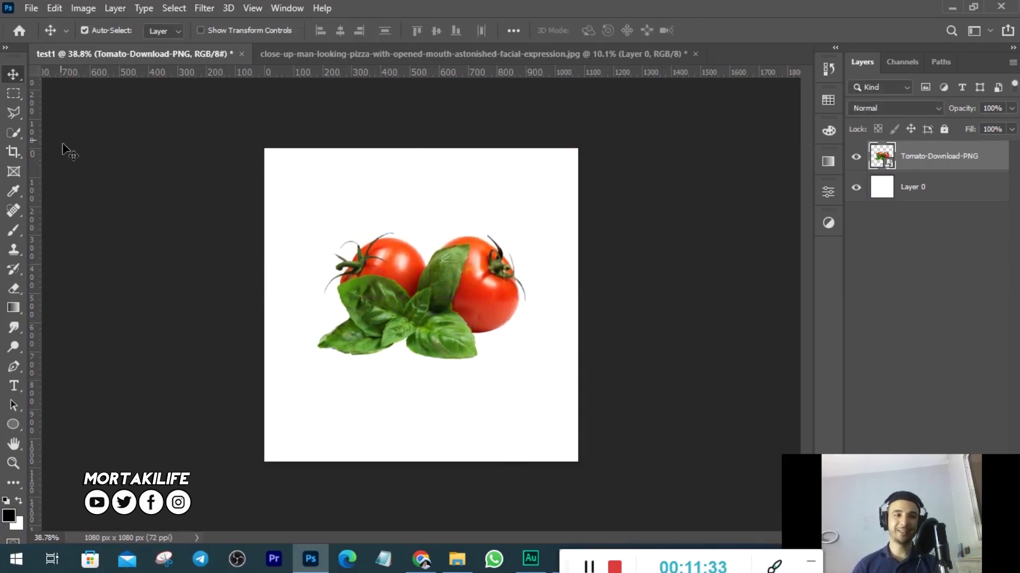
{"action": "mouse_move", "coordinate": [13, 74]}
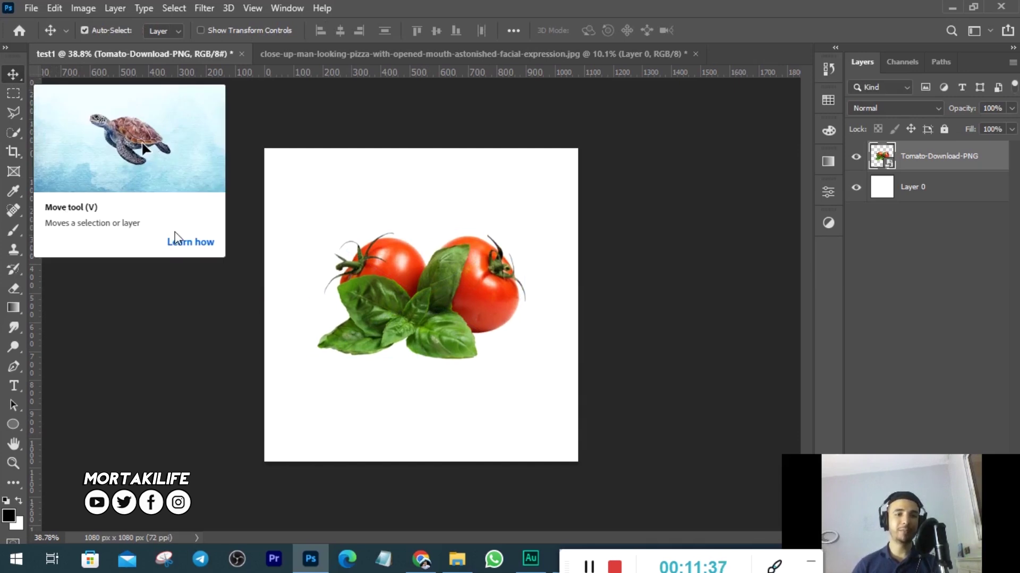
{"action": "left_click", "coordinate": [10, 71]}
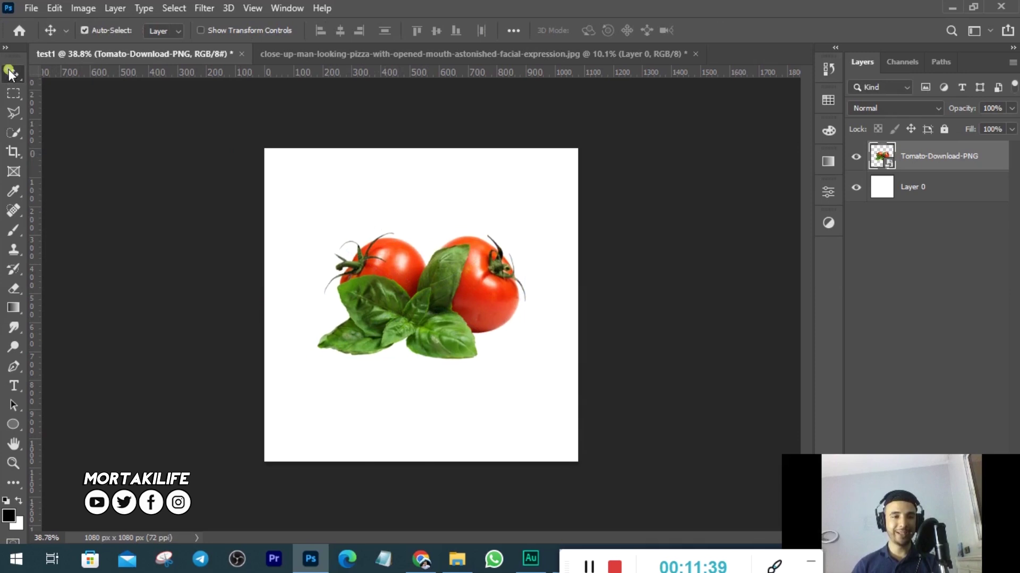
{"action": "mouse_move", "coordinate": [378, 285]}
{"action": "left_mouse_down"}
{"action": "mouse_move", "coordinate": [369, 325]}
{"action": "mouse_move", "coordinate": [393, 269]}
{"action": "left_mouse_up"}
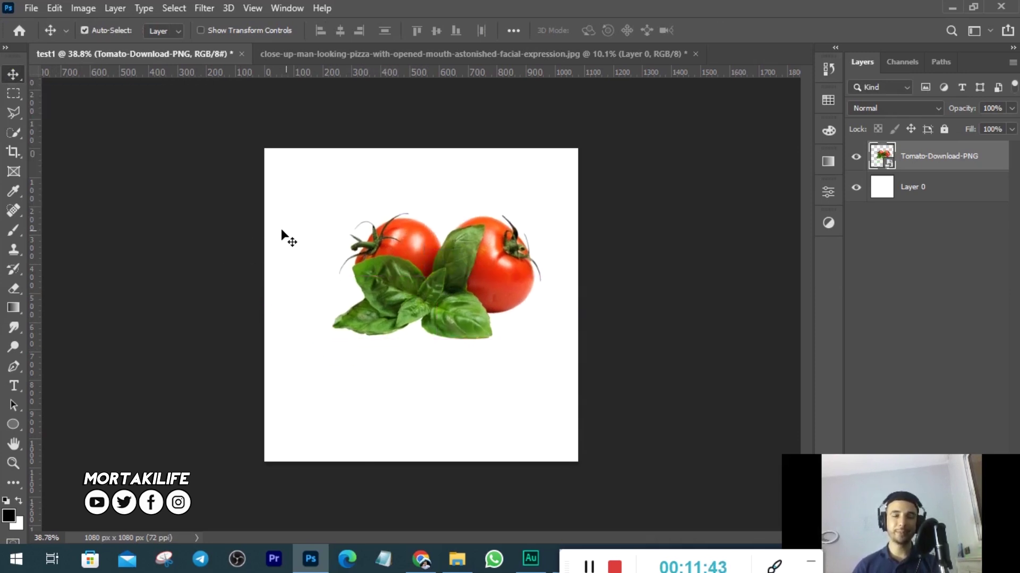
{"action": "left_click_drag", "start_coordinate": [397, 222], "coordinate": [365, 238]}
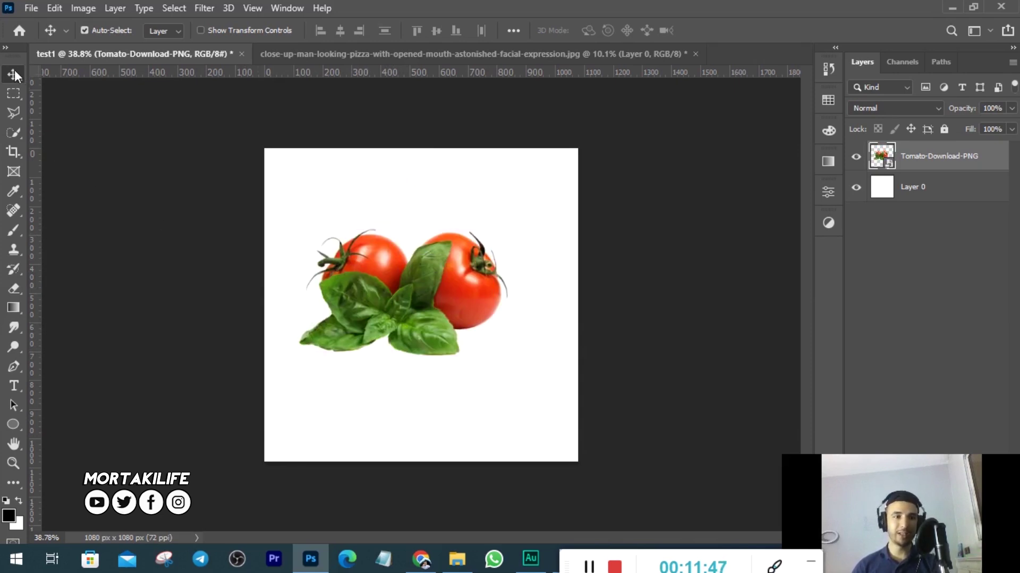
{"action": "mouse_move", "coordinate": [355, 302]}
{"action": "left_mouse_down"}
{"action": "mouse_move", "coordinate": [375, 316]}
{"action": "mouse_move", "coordinate": [380, 293]}
{"action": "left_mouse_up"}
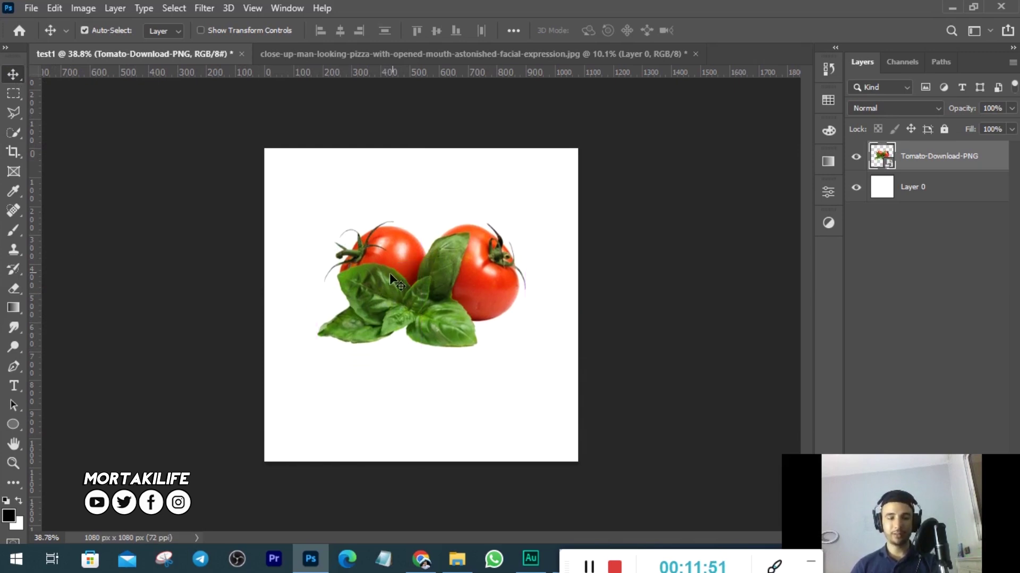
Rescale the tomato cutout to about 114% and move it toward the top-left corner.
{"action": "key", "text": "ctrl"}
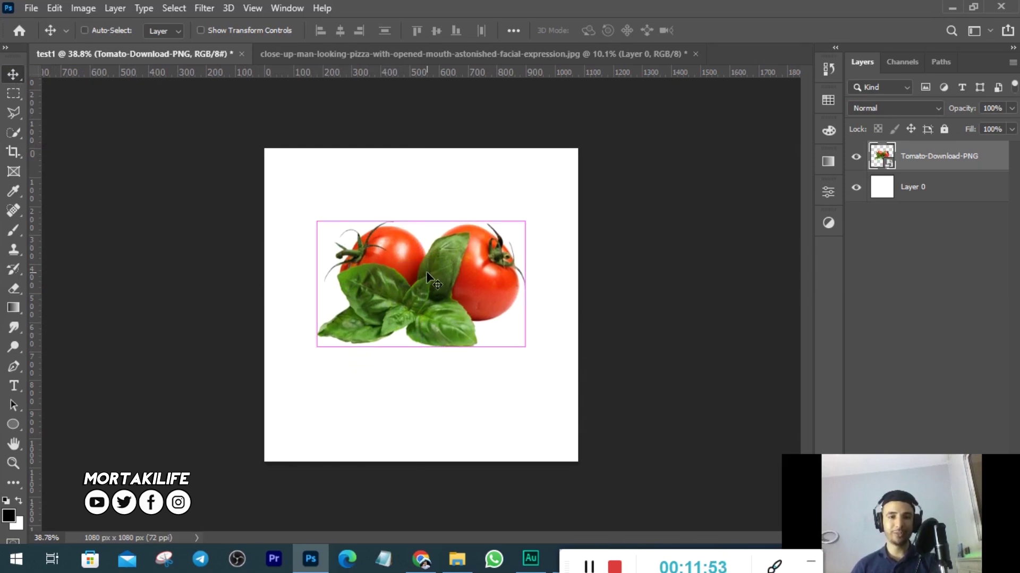
{"action": "key", "text": "ctrl+t"}
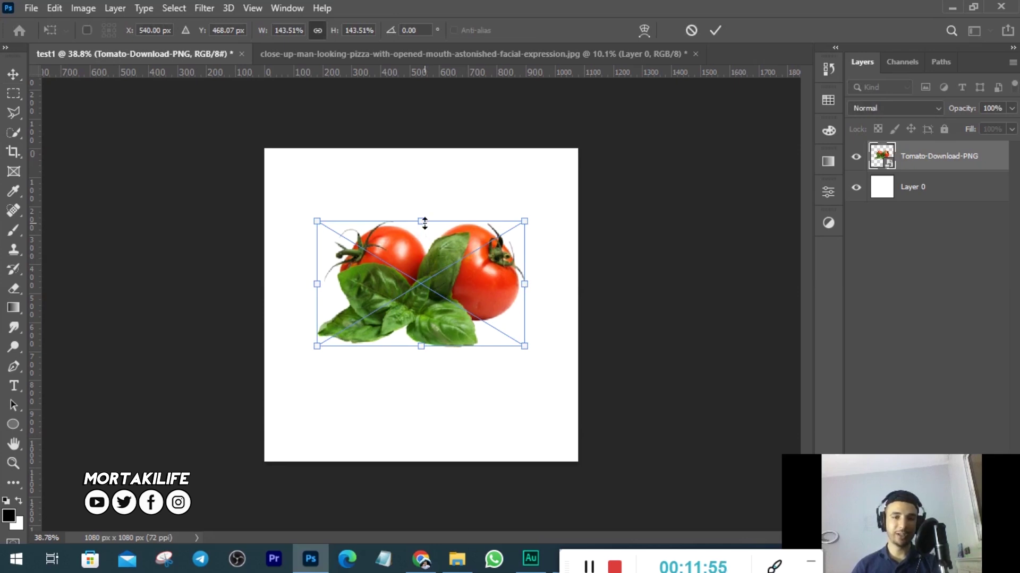
{"action": "left_click_drag", "start_coordinate": [424, 223], "coordinate": [430, 198]}
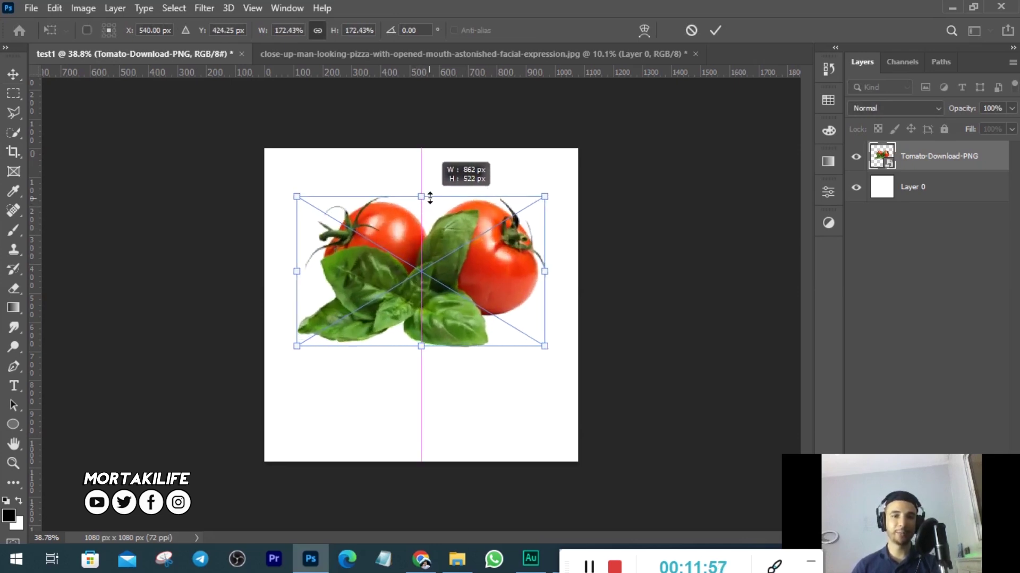
{"action": "key", "text": "Return"}
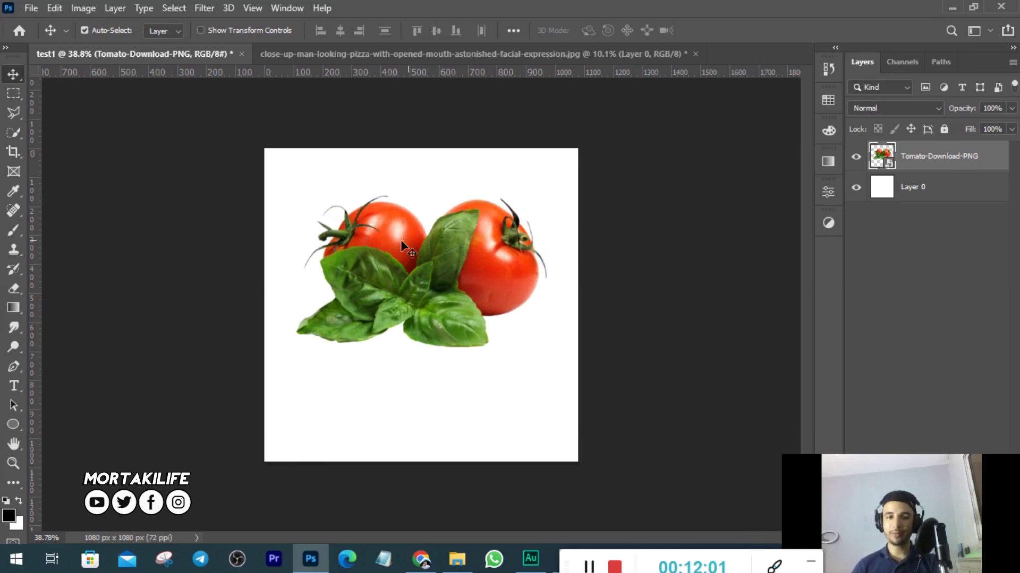
{"action": "left_click_drag", "start_coordinate": [416, 275], "coordinate": [398, 245]}
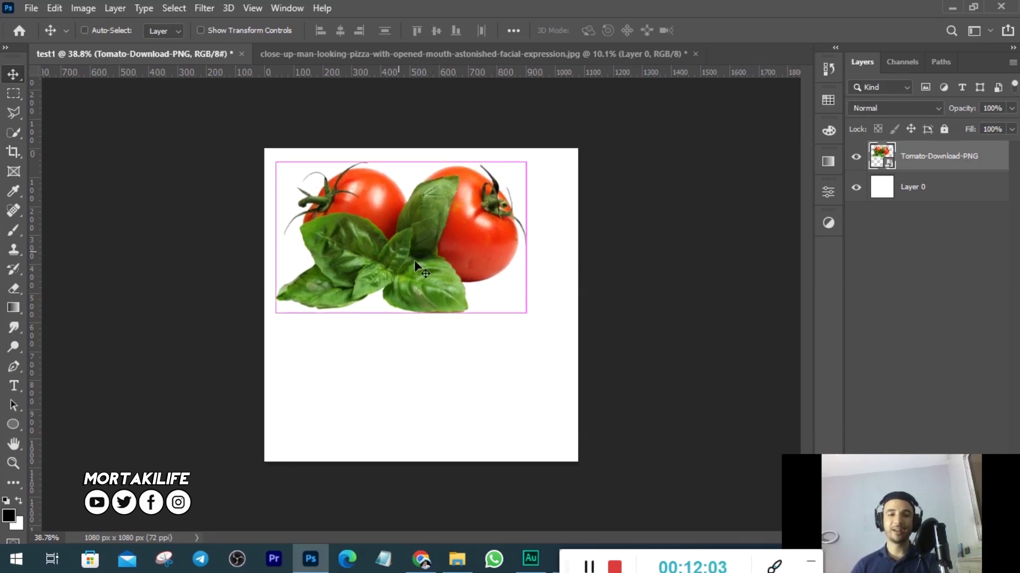
{"action": "key", "text": "ctrl+t"}
{"action": "left_click_drag", "start_coordinate": [397, 160], "coordinate": [398, 212]}
{"action": "key", "text": "Return"}
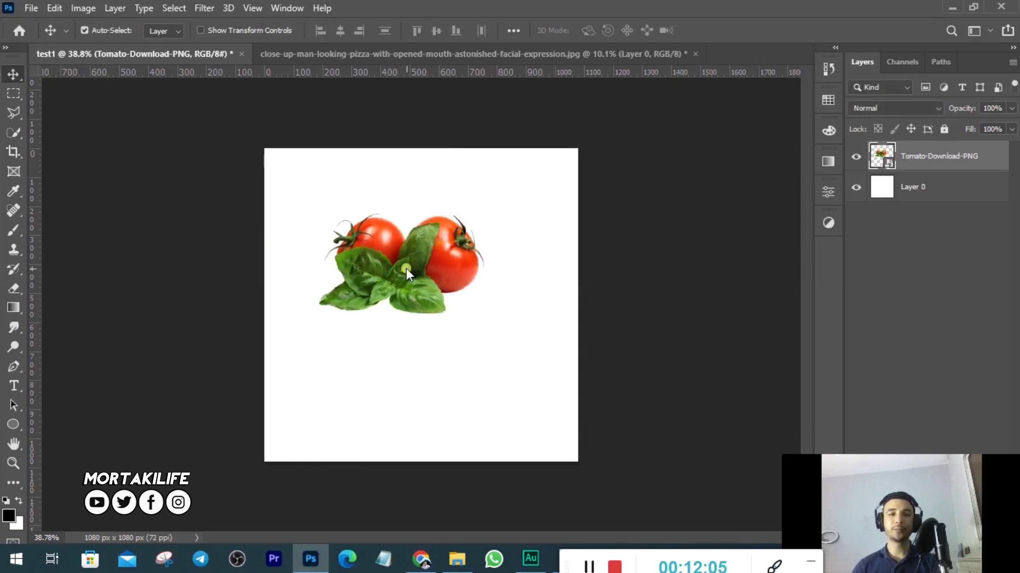
{"action": "left_click_drag", "start_coordinate": [406, 269], "coordinate": [370, 224]}
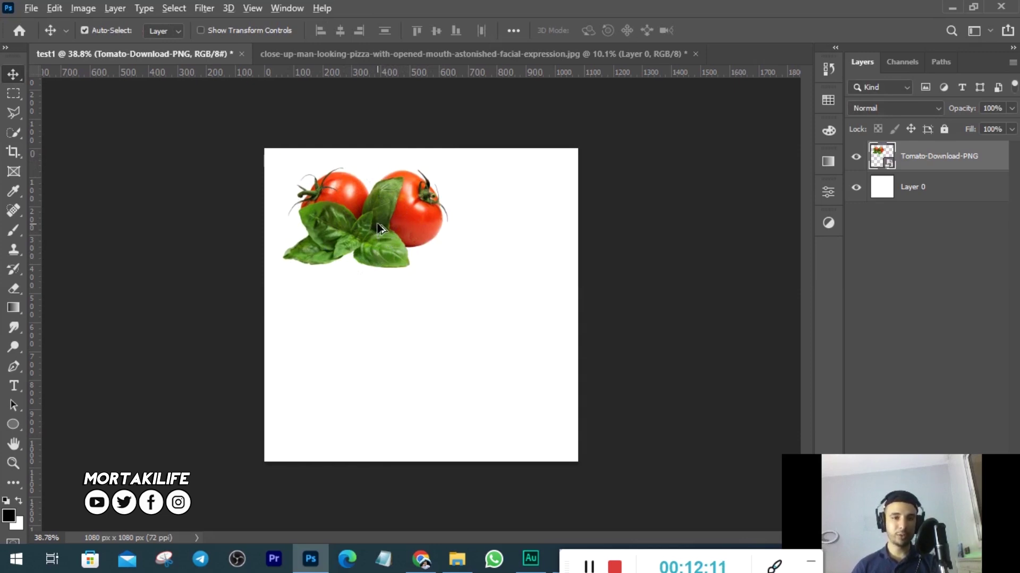
Alt-drag several copies of the tomato cutout across the canvas.
{"action": "mouse_move", "coordinate": [381, 220]}
{"action": "left_mouse_down", "text": "alt"}
{"action": "mouse_move", "coordinate": [352, 343]}
{"action": "mouse_move", "coordinate": [466, 327]}
{"action": "mouse_move", "coordinate": [486, 378]}
{"action": "left_mouse_up", "text": "alt"}
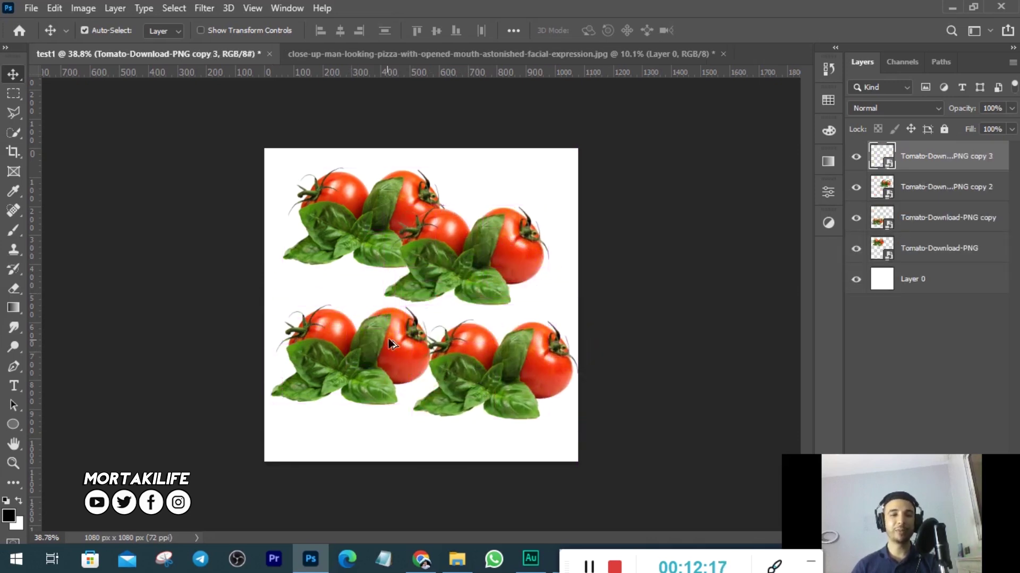
{"action": "mouse_move", "coordinate": [372, 351]}
{"action": "left_mouse_down", "text": "alt"}
{"action": "mouse_move", "coordinate": [340, 317]}
{"action": "mouse_move", "coordinate": [339, 297]}
{"action": "left_mouse_up", "text": "alt"}
{"action": "left_click_drag", "start_coordinate": [386, 207], "coordinate": [488, 191], "text": "alt"}
{"action": "left_click_drag", "start_coordinate": [339, 346], "coordinate": [523, 273], "text": "alt"}
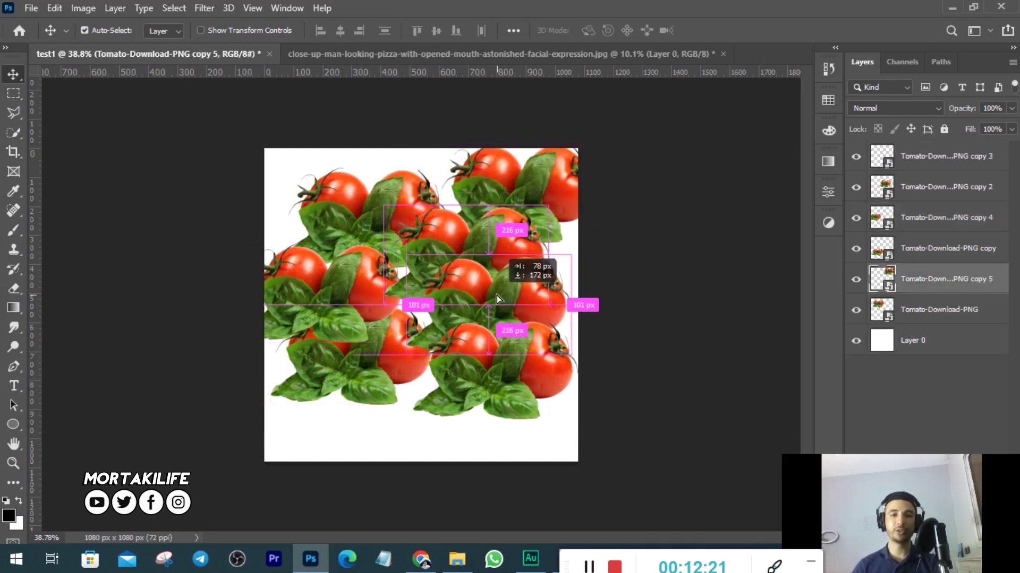
{"action": "left_click_drag", "start_coordinate": [478, 372], "coordinate": [508, 315], "text": "alt"}
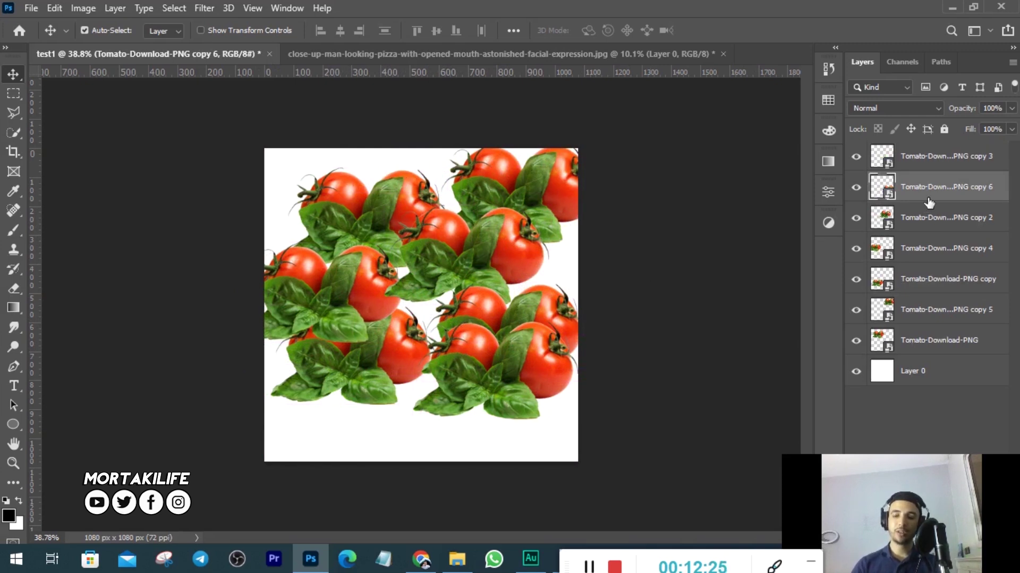
Delete the extra tomato copies, keeping the lower-right one.
{"action": "key", "text": "Delete"}
{"action": "key", "text": "Delete"}
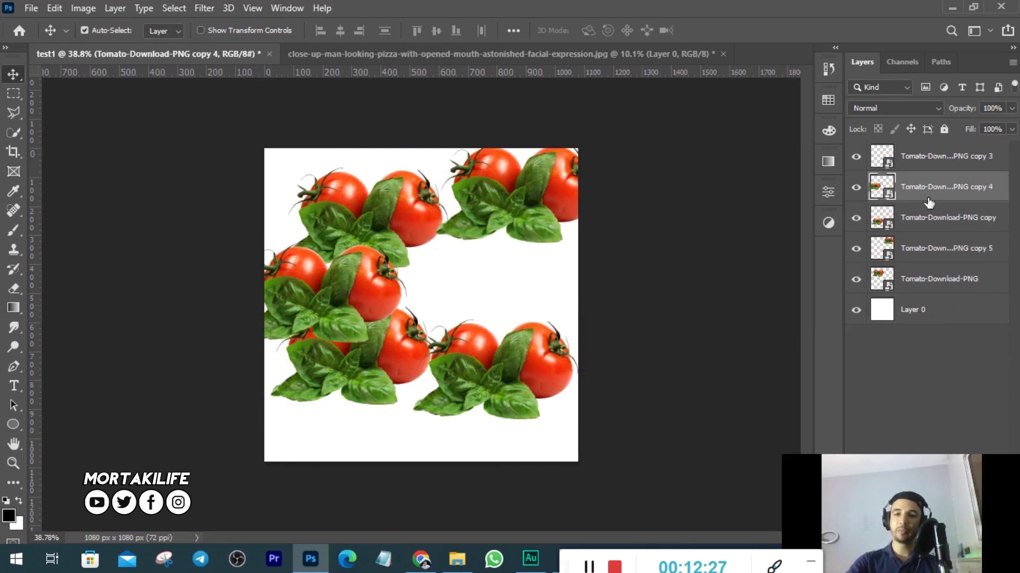
{"action": "key", "text": "Delete"}
{"action": "key", "text": "Delete"}
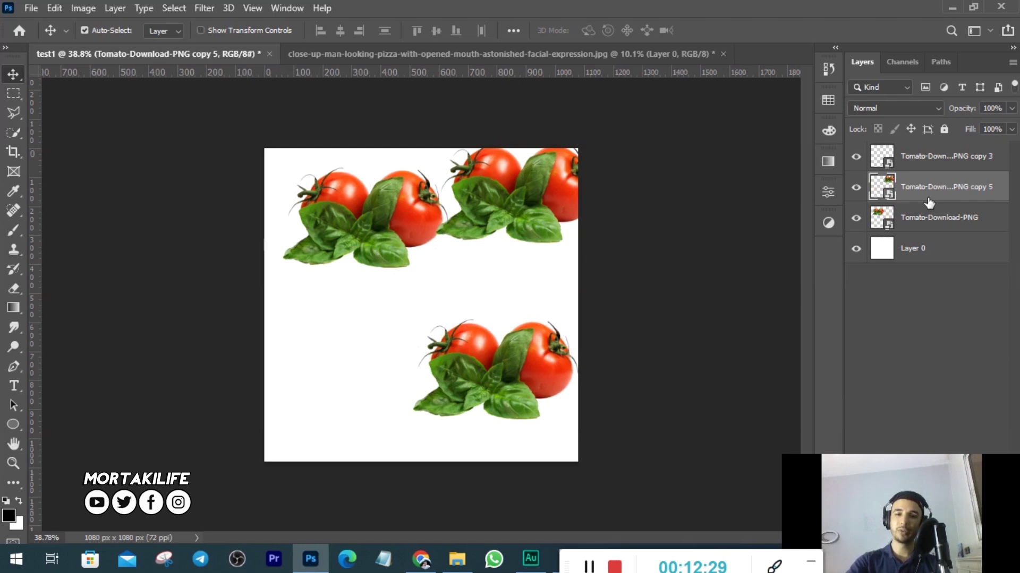
{"action": "key", "text": "Delete"}
{"action": "key", "text": "Delete"}
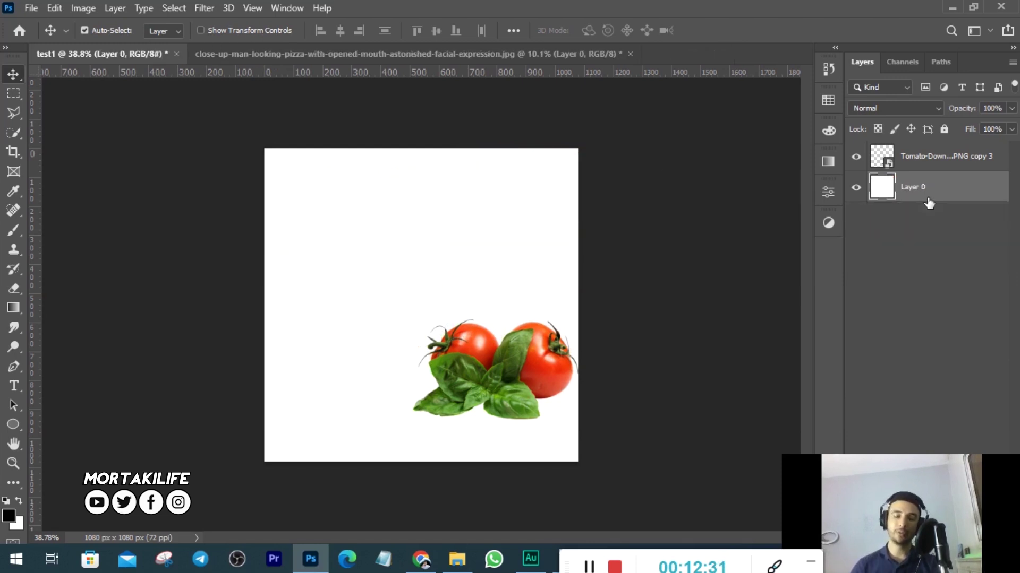
Centre the tomato cutout, scale it to about 165.63%, and commit the transform.
{"action": "left_click_drag", "start_coordinate": [472, 366], "coordinate": [402, 293]}
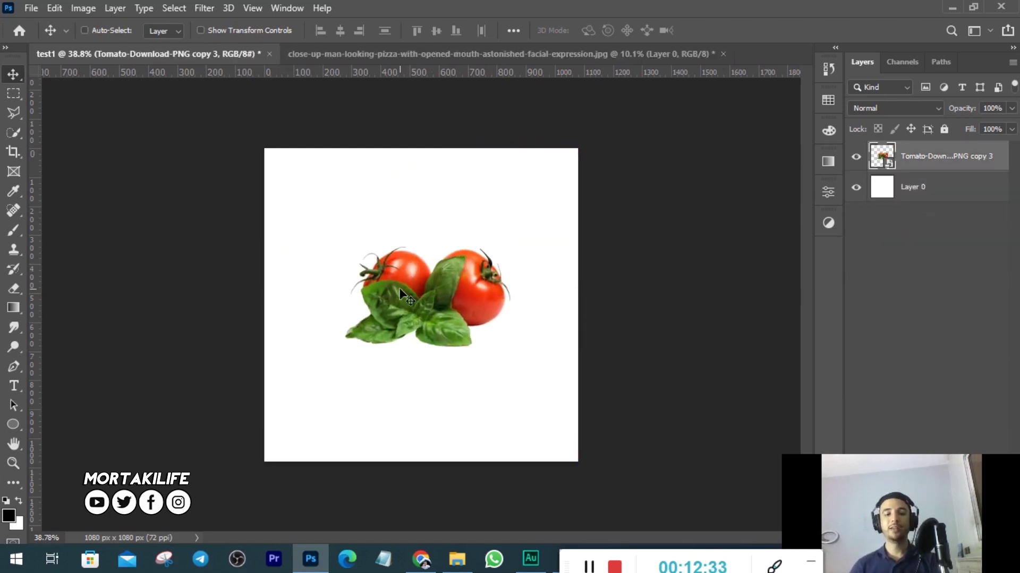
{"action": "key", "text": "ctrl+t"}
{"action": "left_click_drag", "start_coordinate": [424, 246], "coordinate": [436, 201]}
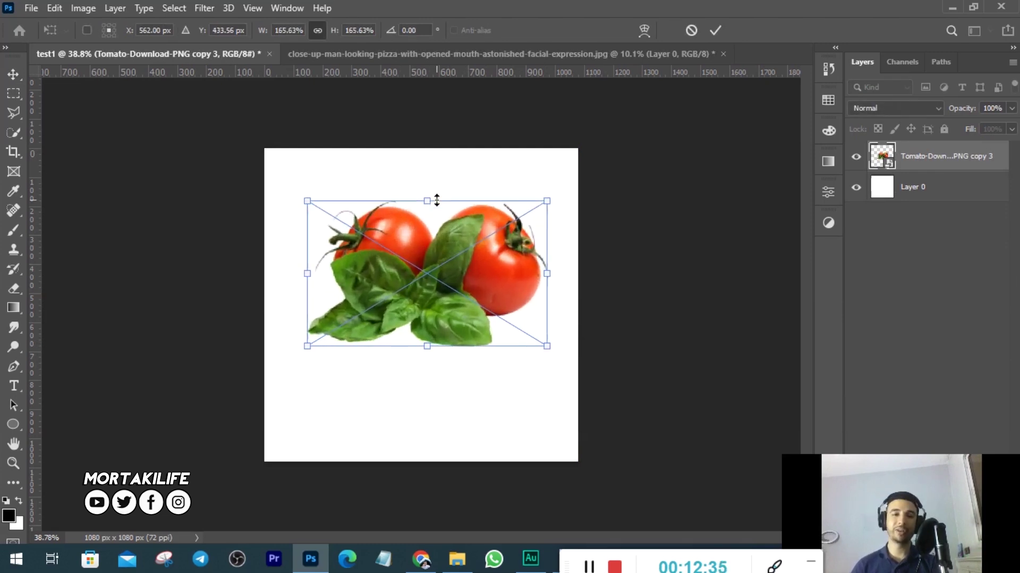
{"action": "left_click_drag", "start_coordinate": [433, 272], "coordinate": [428, 289]}
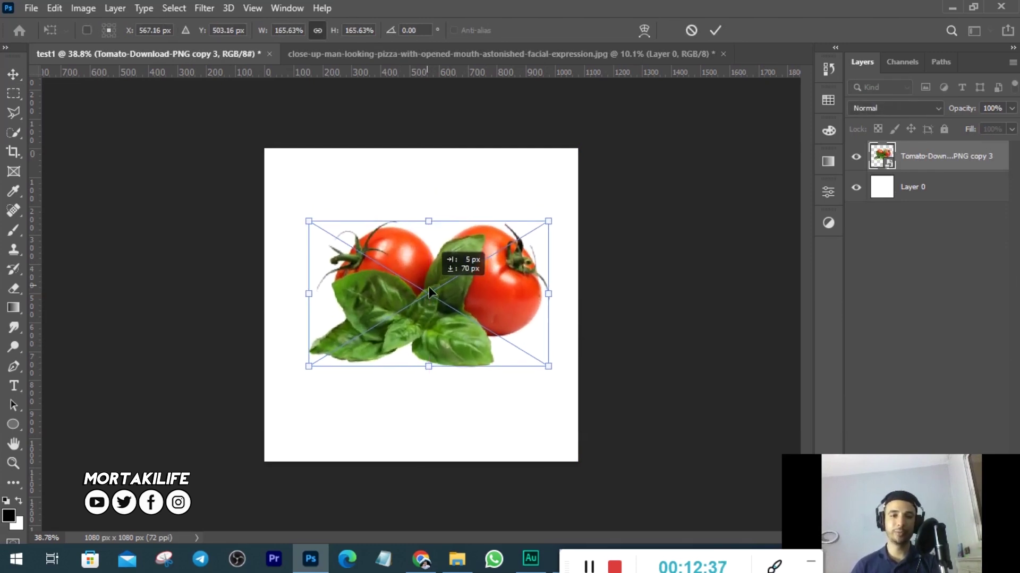
{"action": "left_click_drag", "start_coordinate": [426, 284], "coordinate": [427, 296]}
{"action": "key", "text": "Return"}
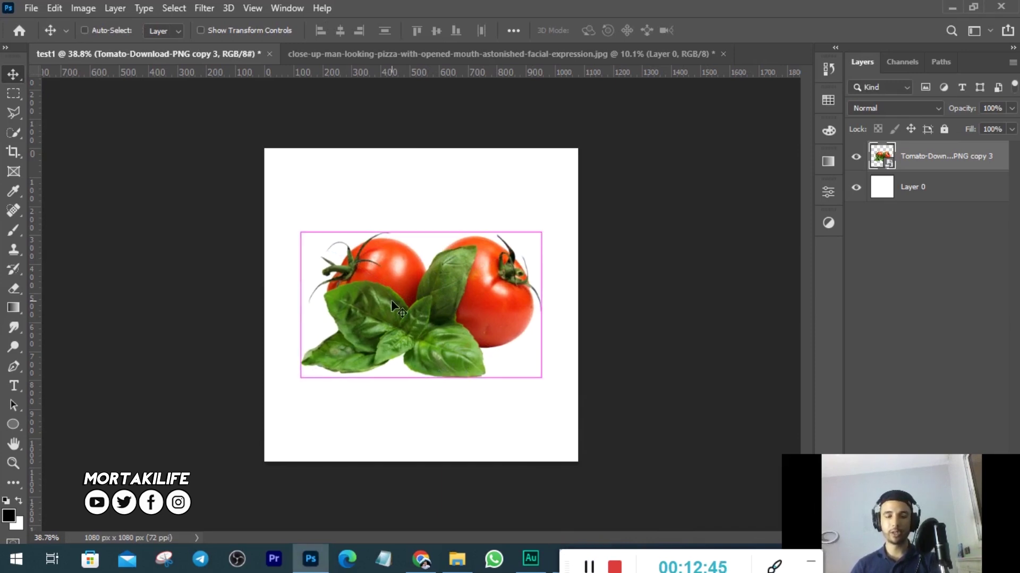
{"action": "key", "text": "ctrl+t"}
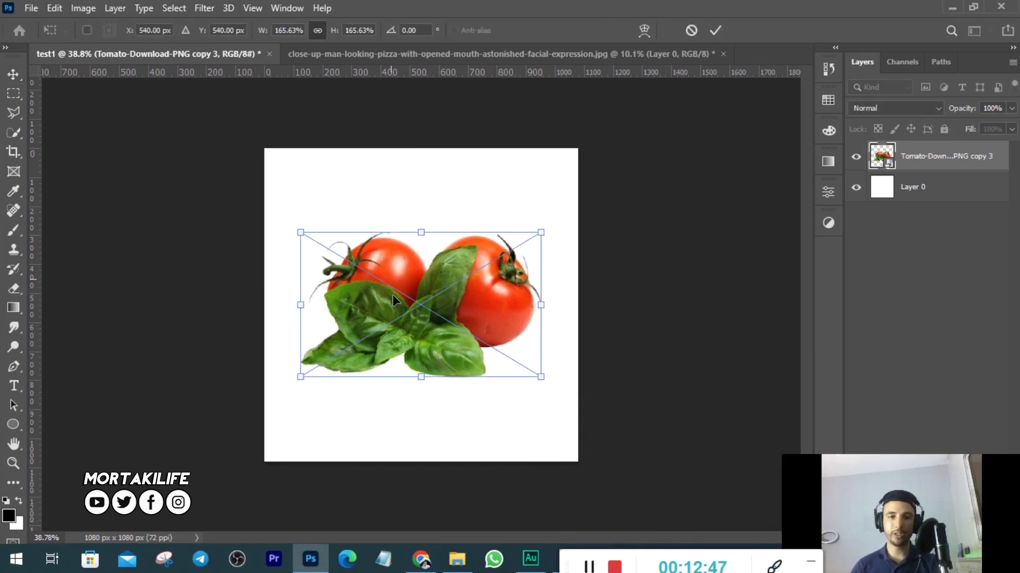
{"action": "left_click", "coordinate": [714, 31]}
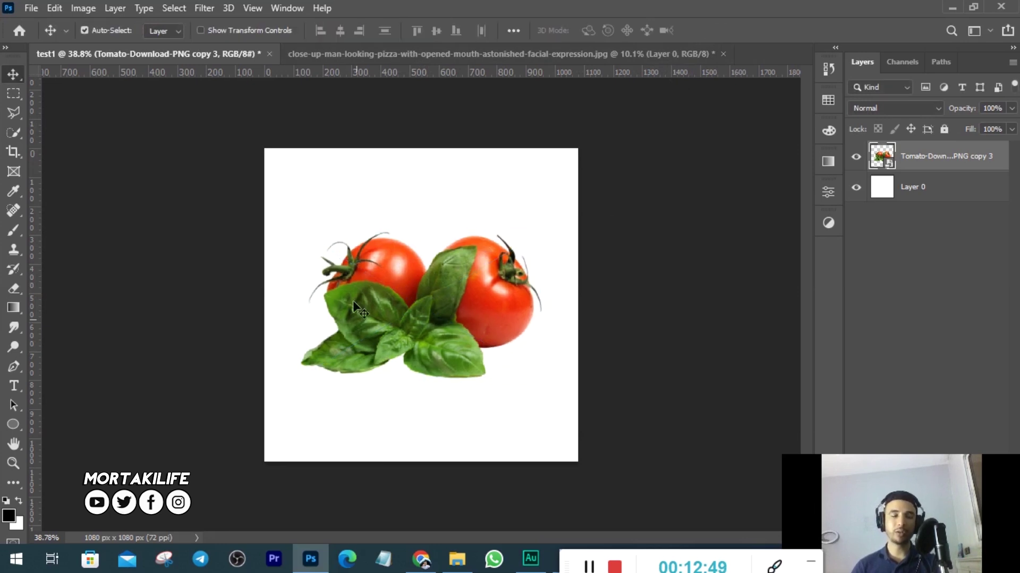
Enable Show Transform Controls, try rotating the tomato cutout, then cancel the rotation.
{"action": "left_click", "coordinate": [201, 31]}
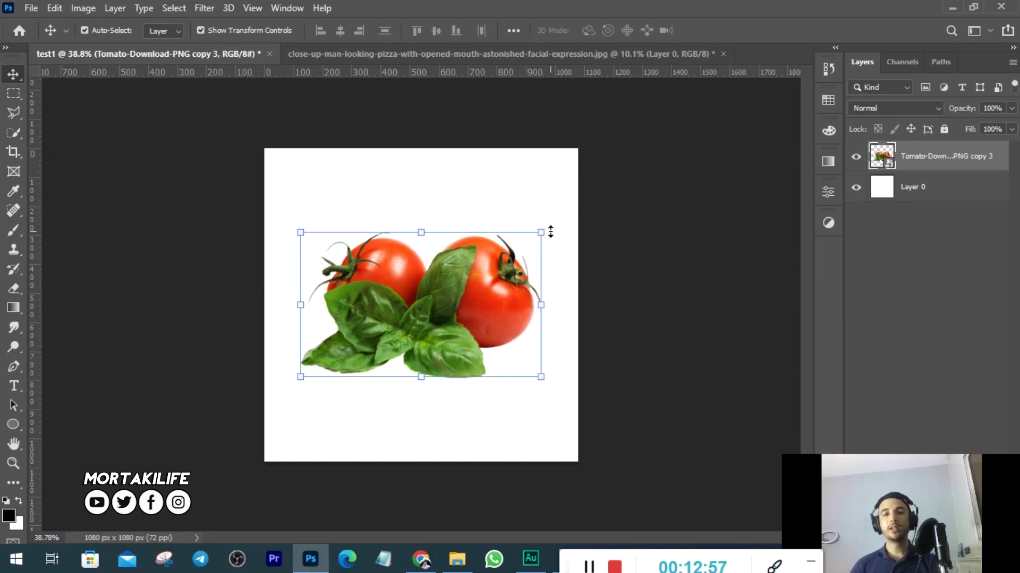
{"action": "scroll", "coordinate": [557, 247], "scroll_direction": "up", "scroll_amount": 1}
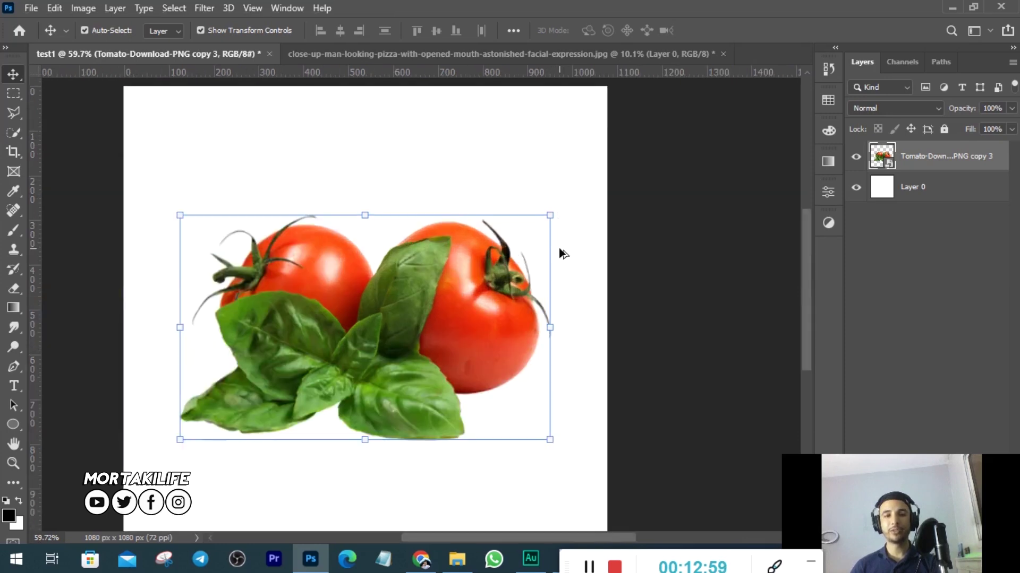
{"action": "scroll", "coordinate": [564, 239], "scroll_direction": "up", "scroll_amount": 1}
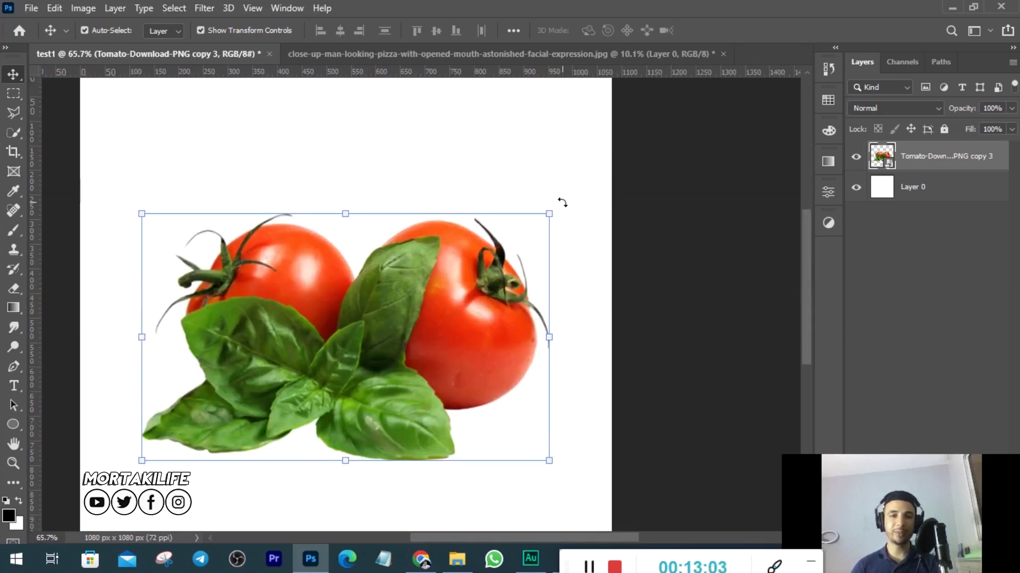
{"action": "mouse_move", "coordinate": [562, 203]}
{"action": "left_mouse_down"}
{"action": "mouse_move", "coordinate": [566, 331]}
{"action": "mouse_move", "coordinate": [562, 229]}
{"action": "left_mouse_up"}
{"action": "scroll", "coordinate": [561, 228], "scroll_direction": "down", "scroll_amount": 3}
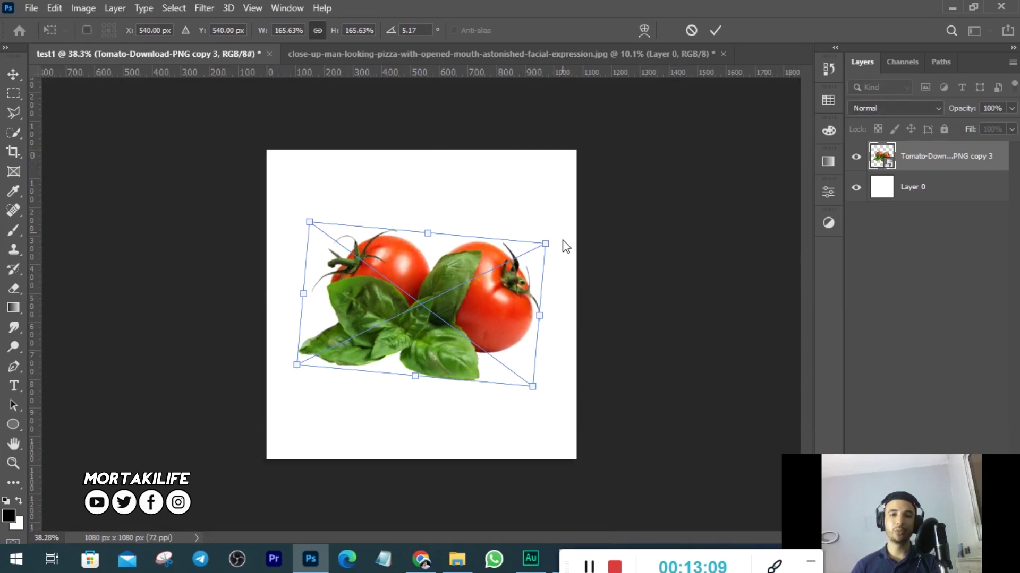
{"action": "mouse_move", "coordinate": [553, 229]}
{"action": "left_mouse_down"}
{"action": "mouse_move", "coordinate": [347, 218]}
{"action": "mouse_move", "coordinate": [411, 177]}
{"action": "left_mouse_up"}
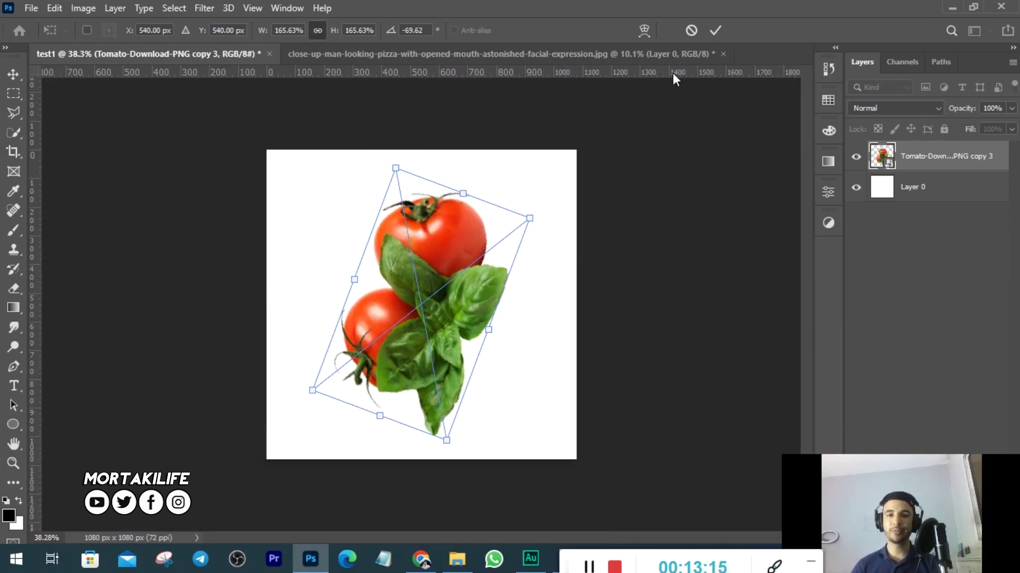
{"action": "left_click", "coordinate": [715, 30]}
Undo the rotation, turn off Show Transform Controls, and drag the tomatoes to the canvas bottom.
{"action": "key", "text": "ctrl+z"}
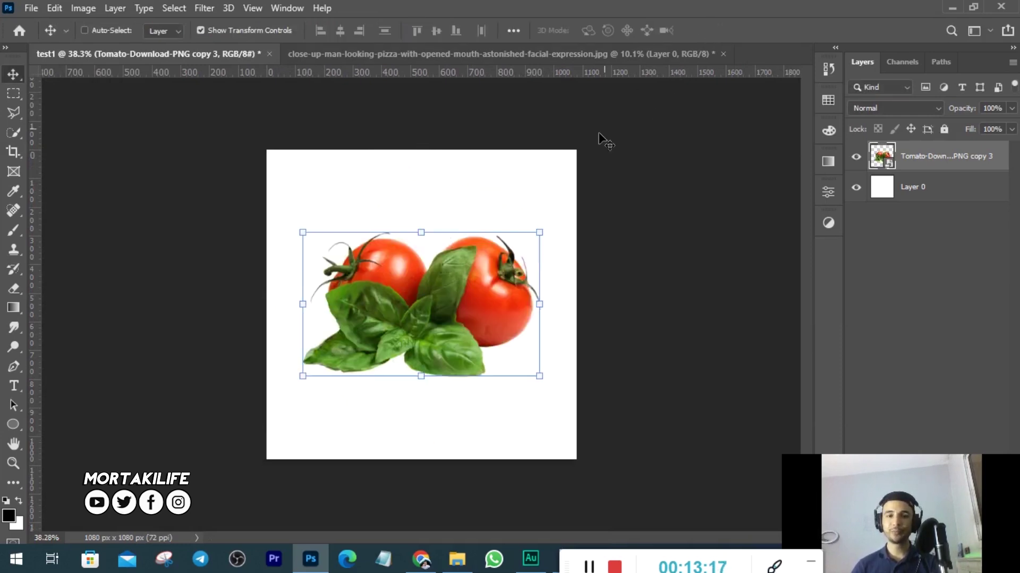
{"action": "scroll", "coordinate": [431, 265], "scroll_direction": "down", "scroll_amount": 1}
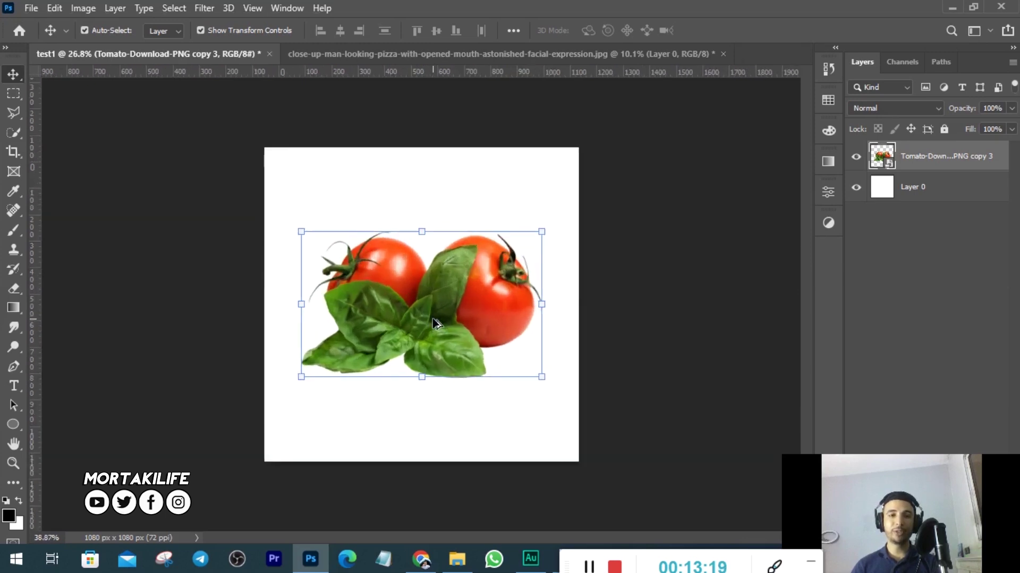
{"action": "scroll", "coordinate": [434, 323], "scroll_direction": "up", "scroll_amount": 4}
{"action": "scroll", "coordinate": [434, 323], "scroll_direction": "up", "scroll_amount": 1}
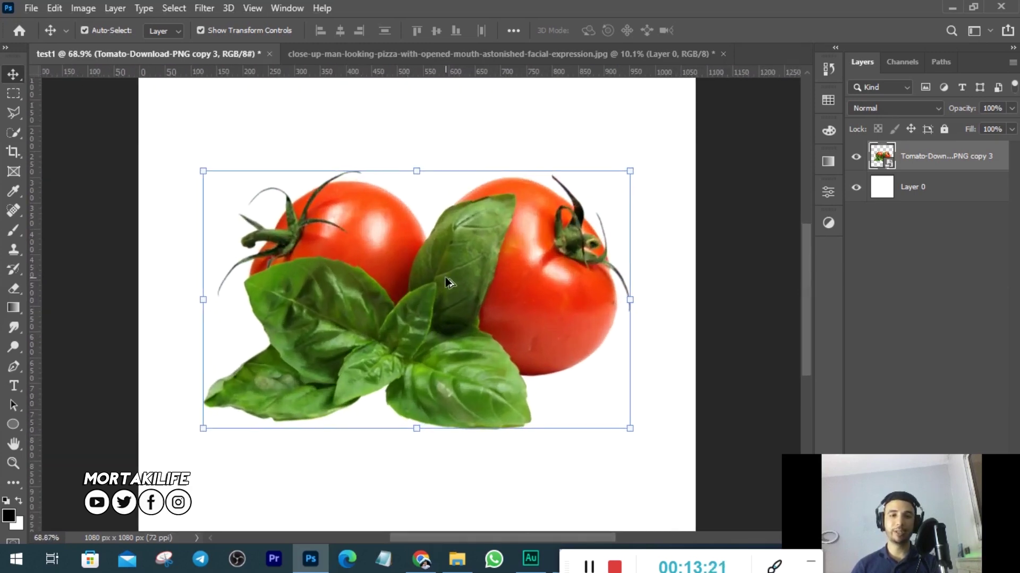
{"action": "scroll", "coordinate": [441, 291], "scroll_direction": "down", "scroll_amount": 1}
{"action": "scroll", "coordinate": [296, 209], "scroll_direction": "up", "scroll_amount": 2}
{"action": "scroll", "coordinate": [296, 209], "scroll_direction": "up", "scroll_amount": 2}
{"action": "scroll", "coordinate": [299, 210], "scroll_direction": "down", "scroll_amount": 3}
{"action": "scroll", "coordinate": [301, 223], "scroll_direction": "down", "scroll_amount": 3}
{"action": "scroll", "coordinate": [230, 85], "scroll_direction": "up", "scroll_amount": 1}
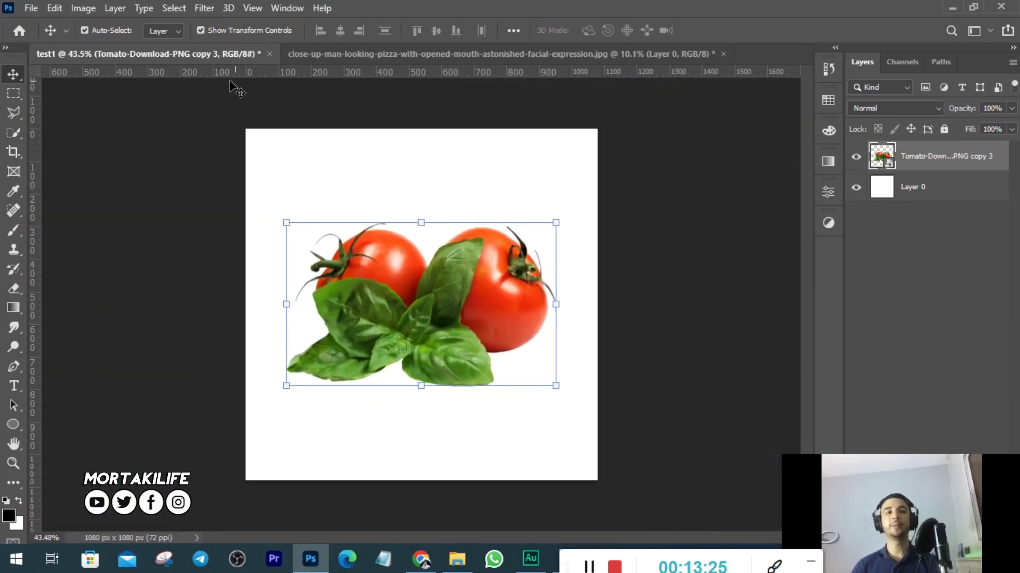
{"action": "left_click", "coordinate": [201, 30]}
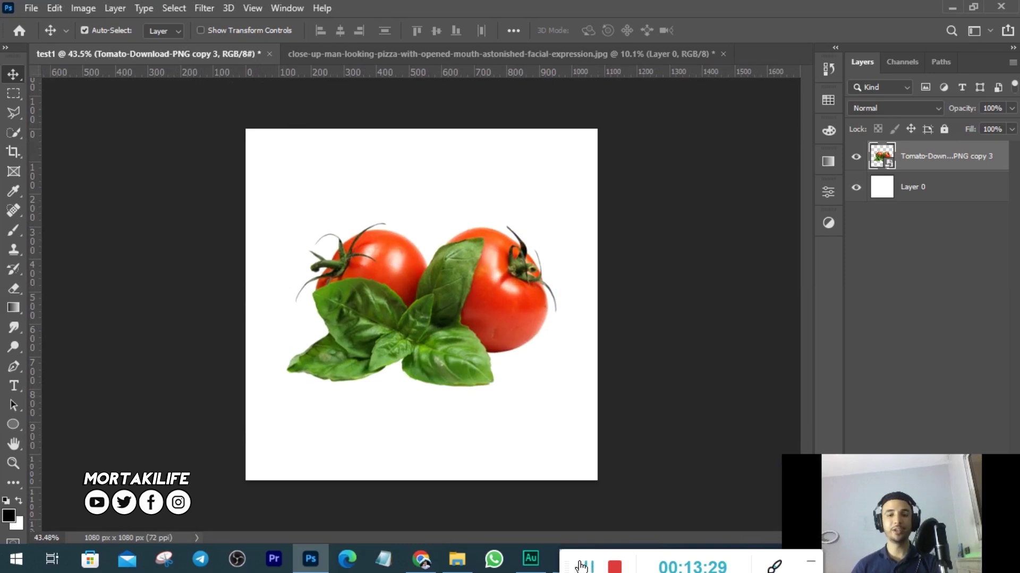
{"action": "left_click_drag", "start_coordinate": [482, 301], "coordinate": [482, 382]}
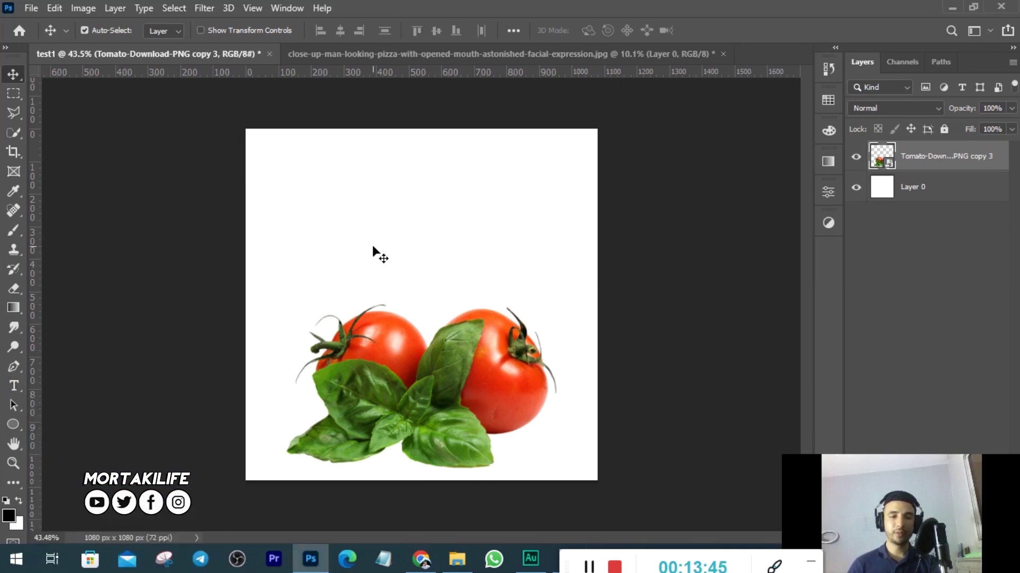
Set the Horizontal Type tool's text colour to black.
{"action": "left_click", "coordinate": [14, 386]}
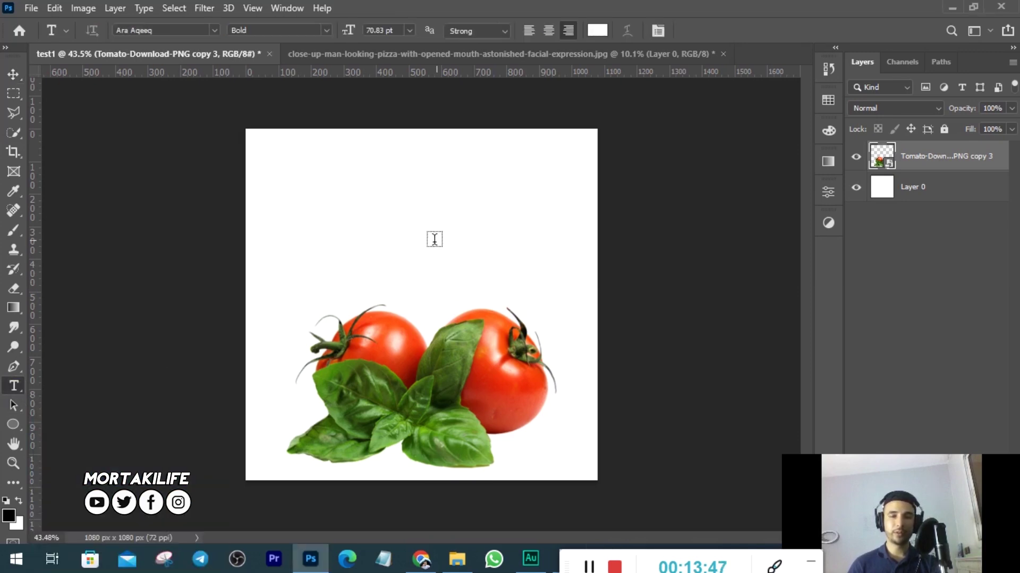
{"action": "left_click", "coordinate": [597, 31]}
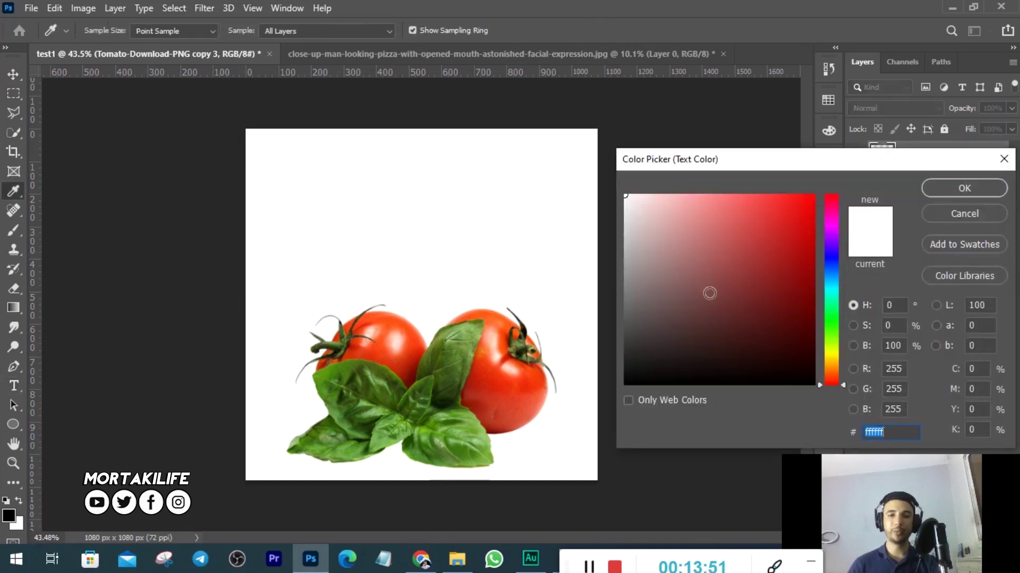
{"action": "left_click_drag", "start_coordinate": [715, 289], "coordinate": [580, 409]}
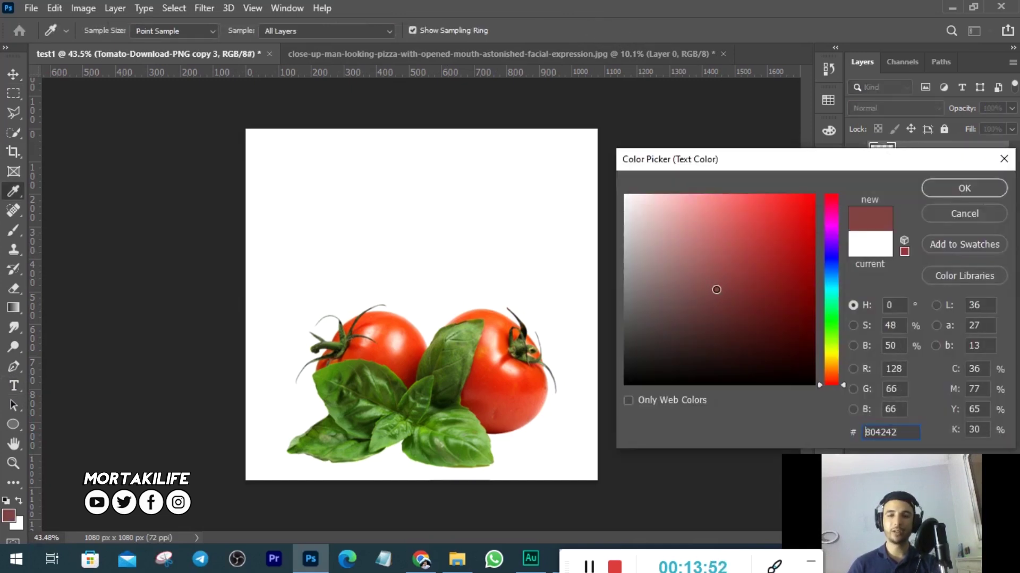
{"action": "left_click", "coordinate": [950, 193]}
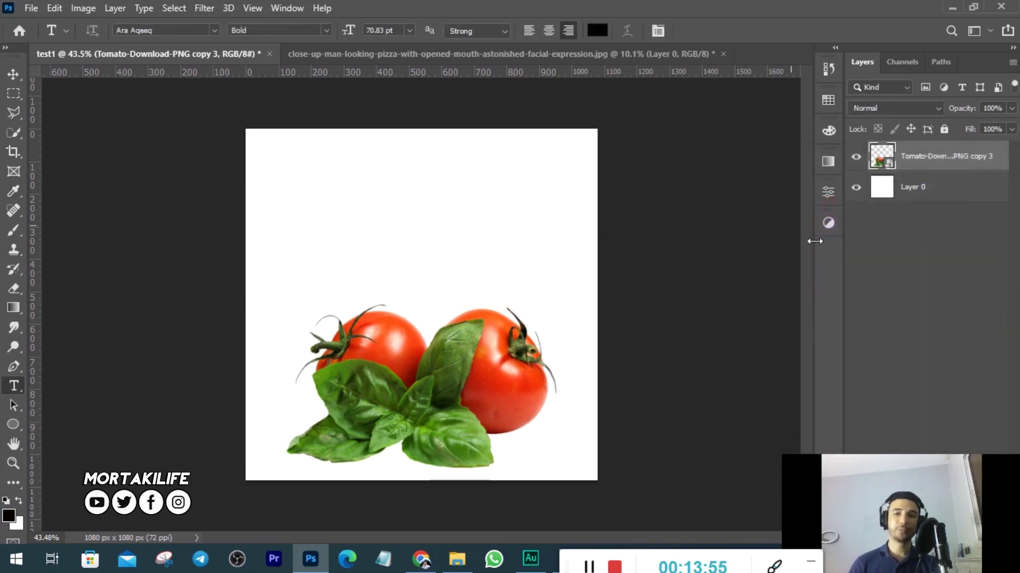
Type the headline 'MATICHA TO THE MOON' near the canvas top and widen its text box.
{"action": "left_click", "coordinate": [394, 184]}
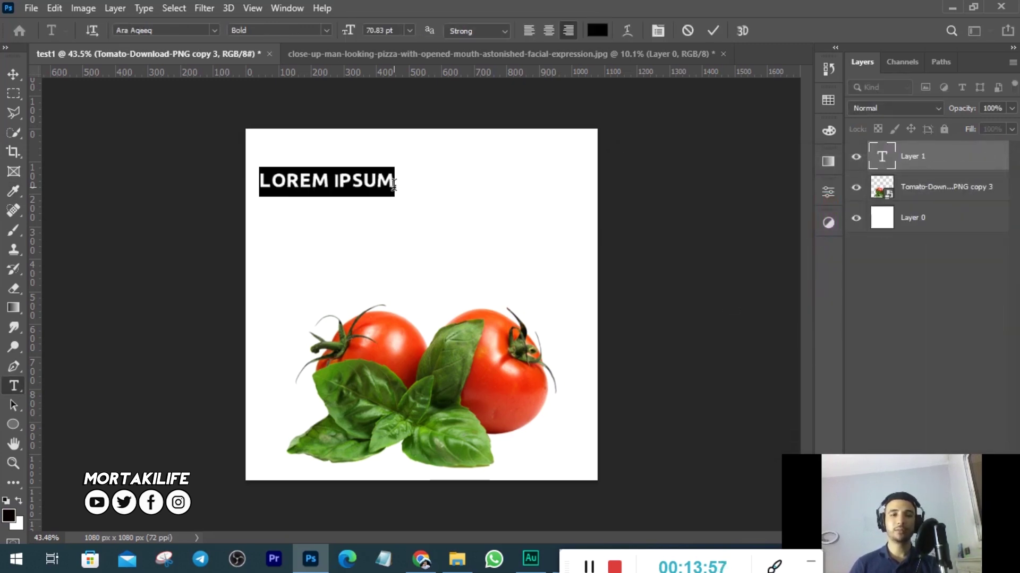
{"action": "left_click_drag", "start_coordinate": [390, 194], "coordinate": [499, 211]}
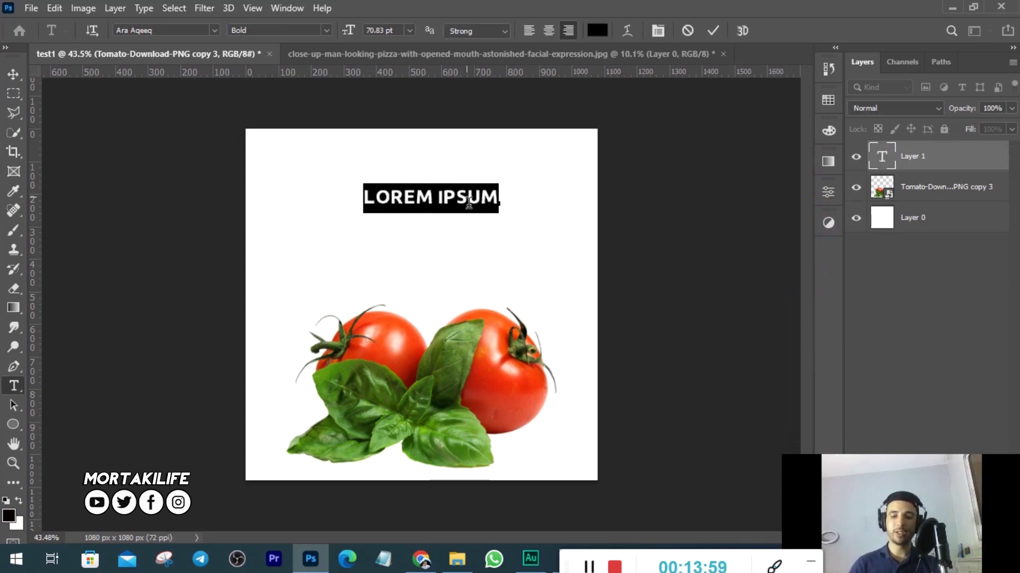
{"action": "key", "text": "BackSpace"}
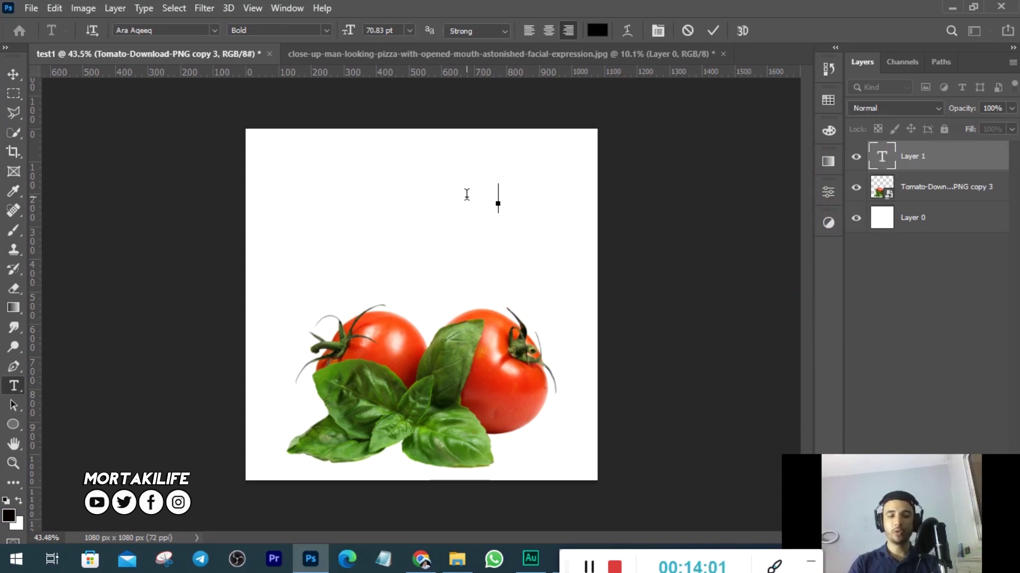
{"action": "type", "text": "MATICHA TO THE MOON"}
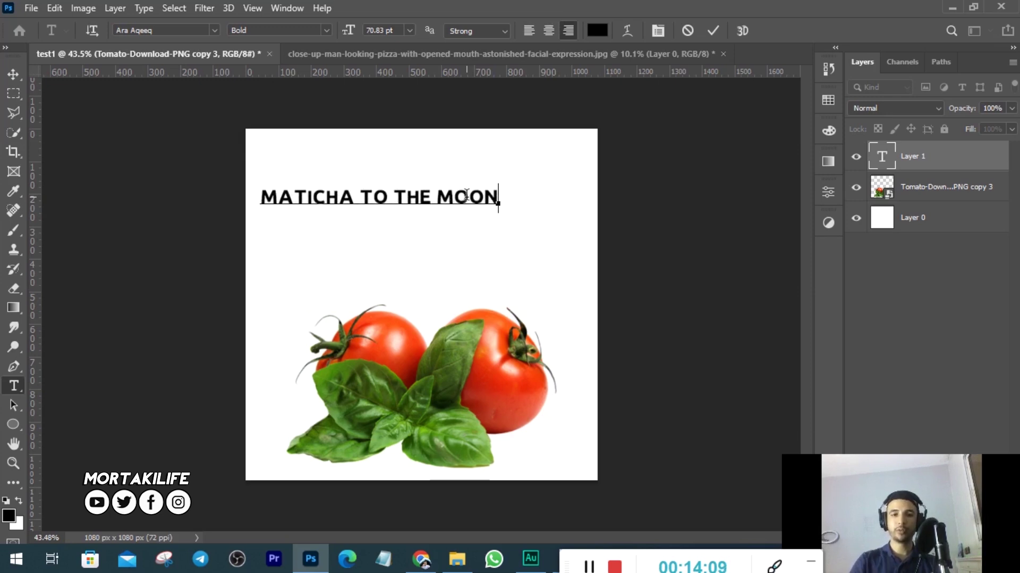
{"action": "key", "text": "ctrl+Return"}
{"action": "left_click_drag", "start_coordinate": [498, 198], "coordinate": [536, 193]}
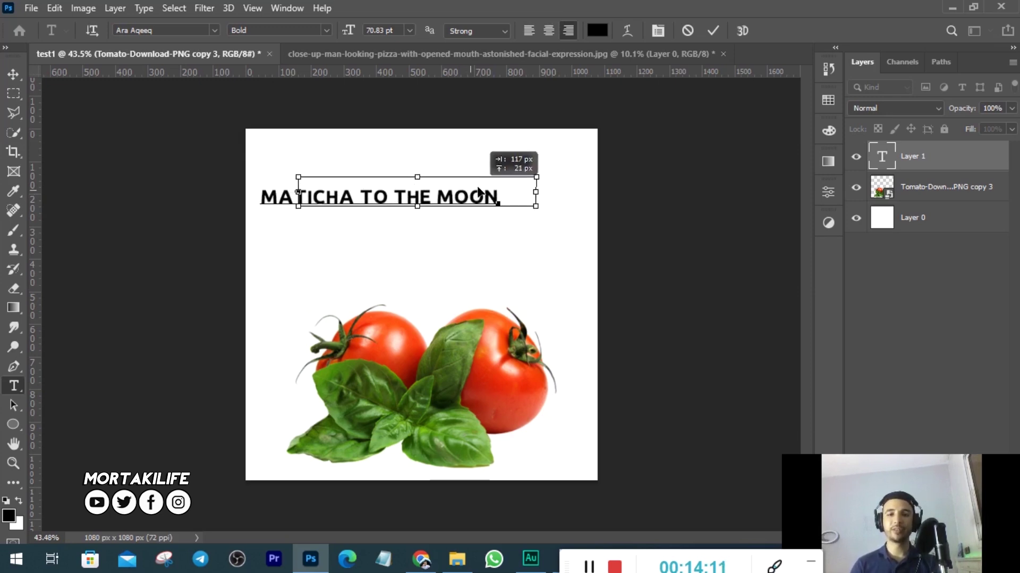
{"action": "double_click", "coordinate": [478, 189]}
{"action": "key", "text": "ctrl+a"}
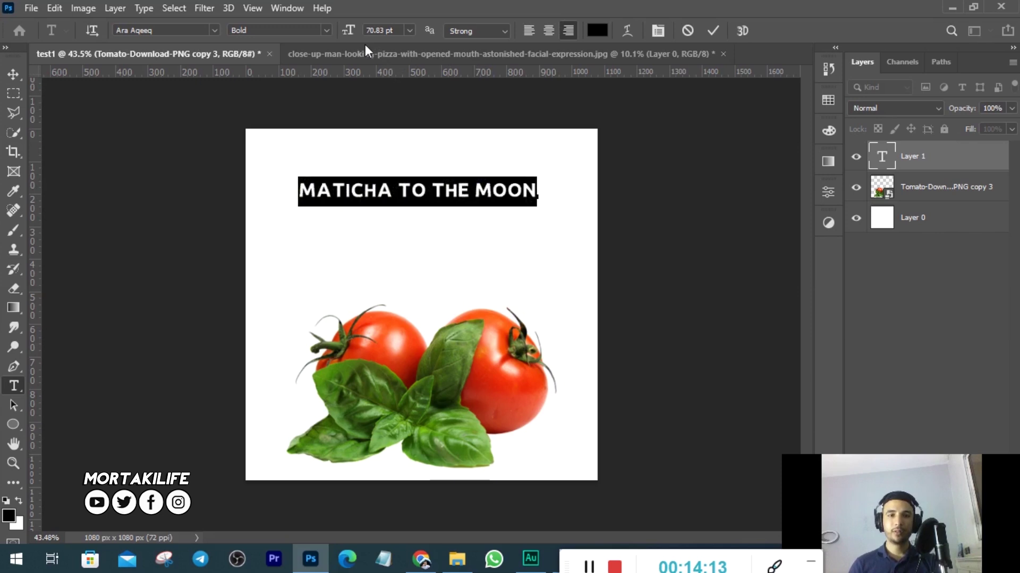
Enlarge the headline to 77 pt and nudge it slightly right.
{"action": "left_click_drag", "start_coordinate": [347, 31], "coordinate": [355, 30]}
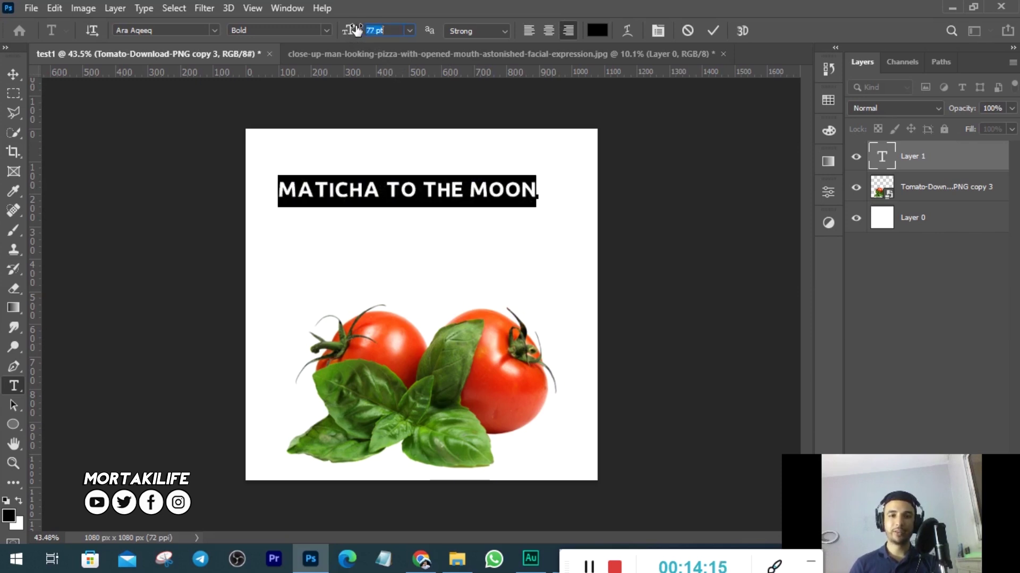
{"action": "left_click", "coordinate": [712, 30]}
{"action": "key", "text": "v"}
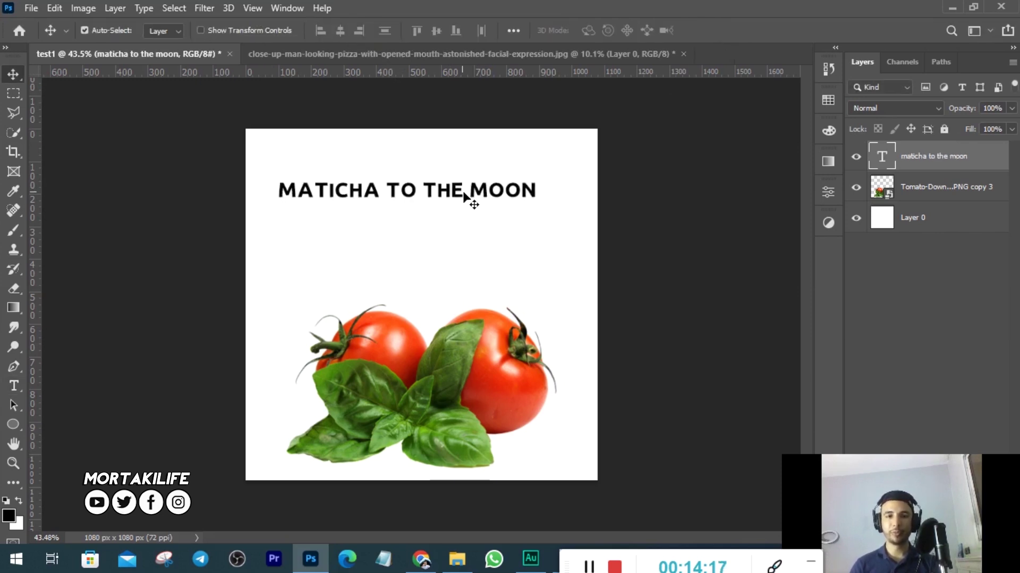
{"action": "left_click_drag", "start_coordinate": [457, 194], "coordinate": [469, 193]}
Change the headline font to MOON GET! Heavy and move it to the right canvas edge.
{"action": "double_click", "coordinate": [466, 196]}
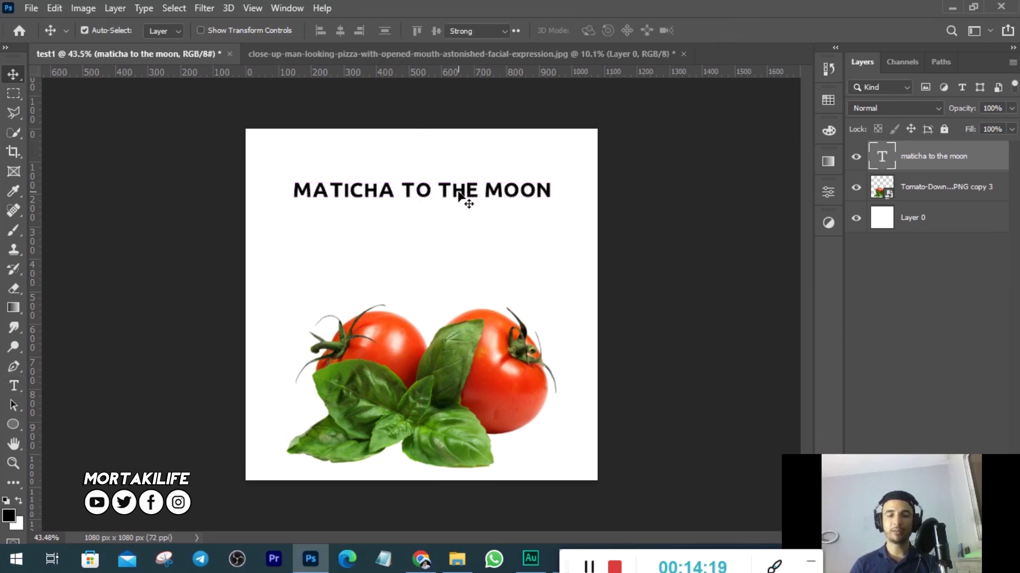
{"action": "left_click", "coordinate": [214, 30]}
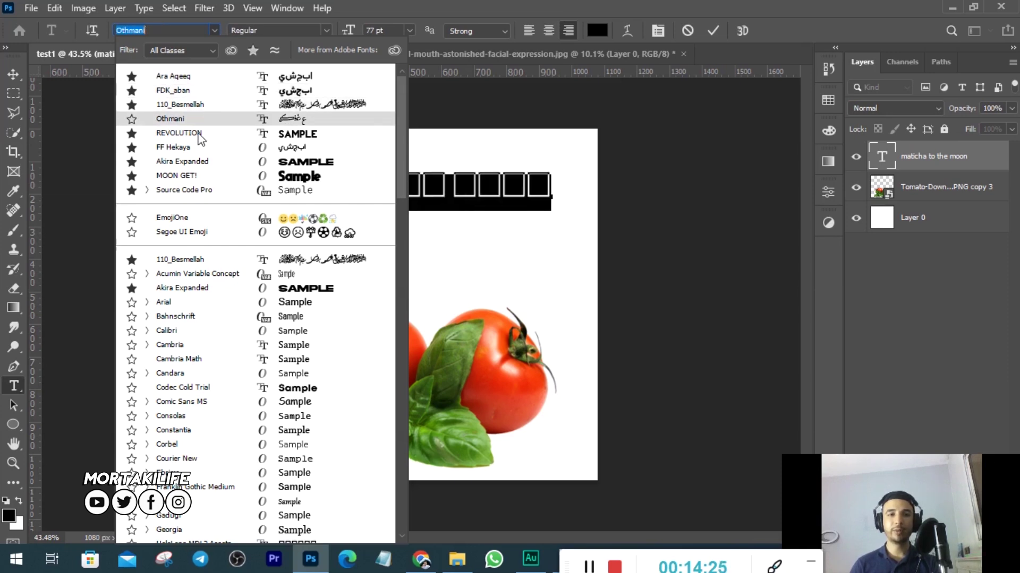
{"action": "left_click", "coordinate": [186, 175]}
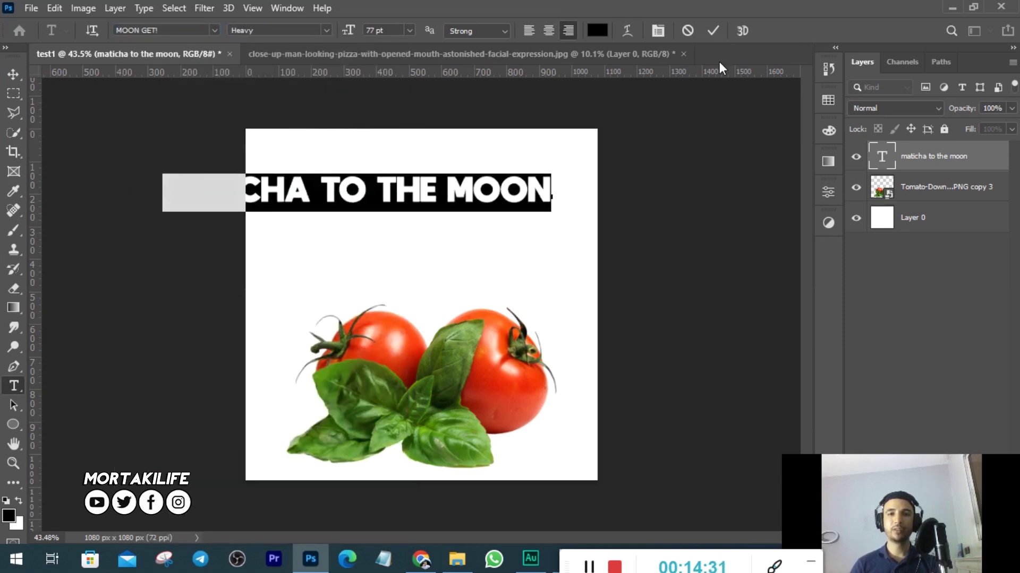
{"action": "left_click", "coordinate": [712, 30]}
{"action": "key", "text": "v"}
{"action": "left_click_drag", "start_coordinate": [465, 194], "coordinate": [510, 195]}
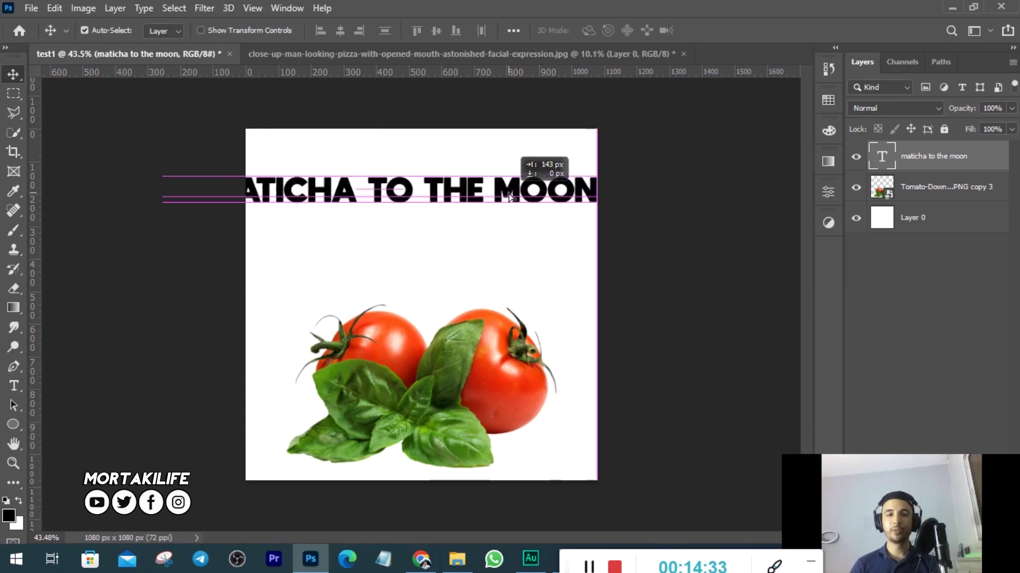
Shrink the headline font size from 74 pt down to 51 pt and commit it.
{"action": "double_click", "coordinate": [509, 195]}
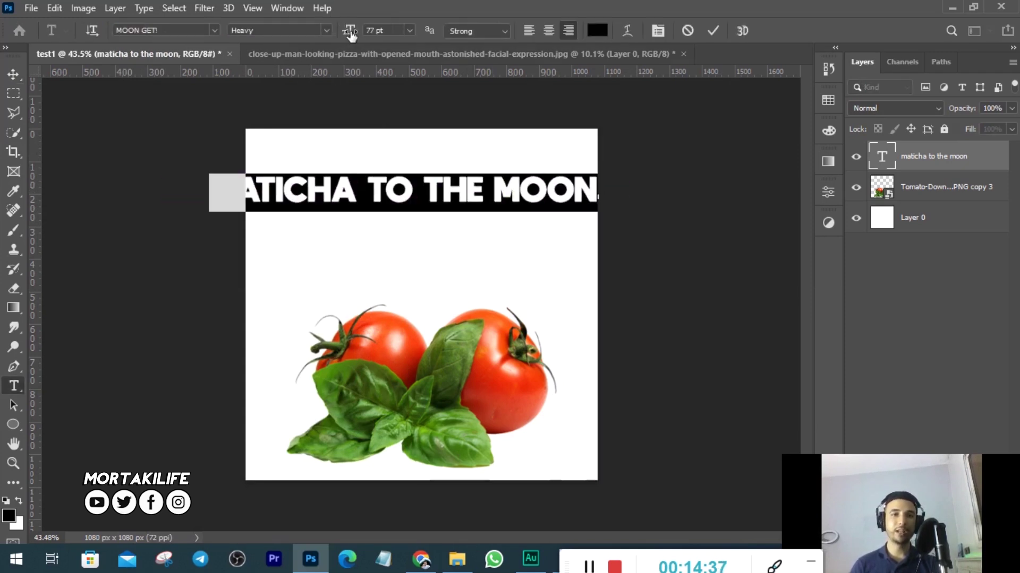
{"action": "left_click_drag", "start_coordinate": [349, 30], "coordinate": [410, 33]}
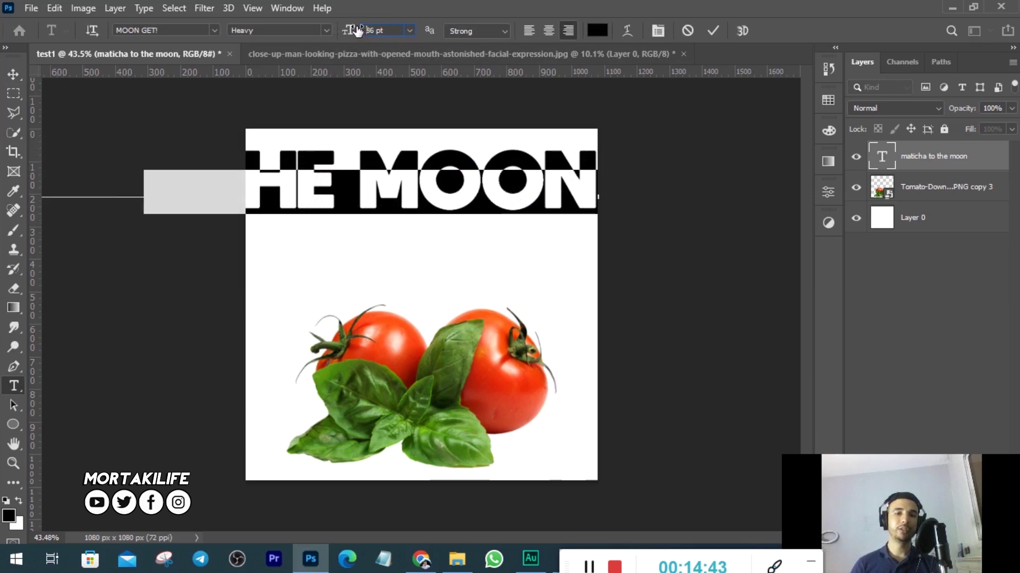
{"action": "left_click_drag", "start_coordinate": [409, 33], "coordinate": [330, 33]}
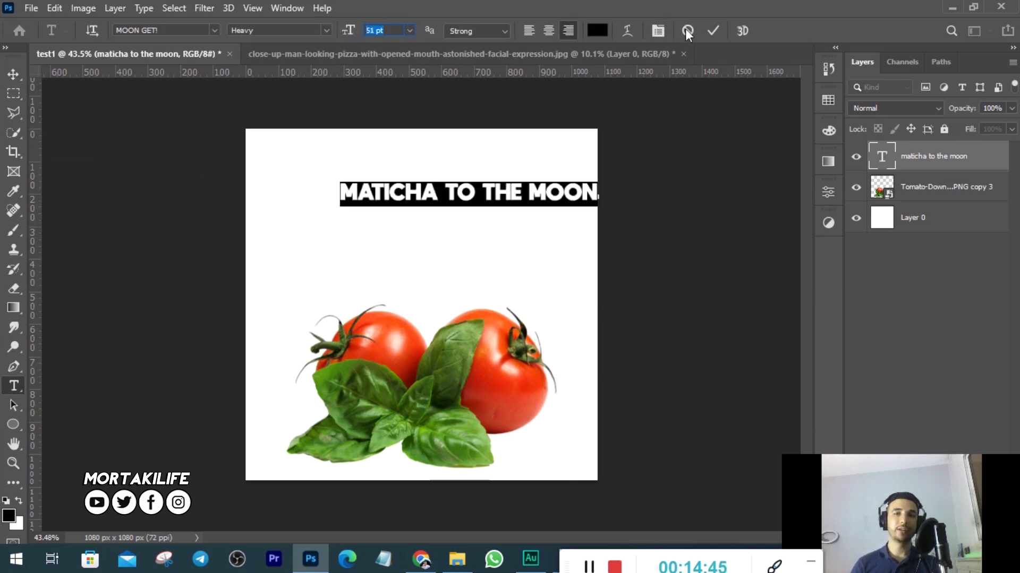
{"action": "left_click", "coordinate": [708, 29]}
{"action": "key", "text": "v"}
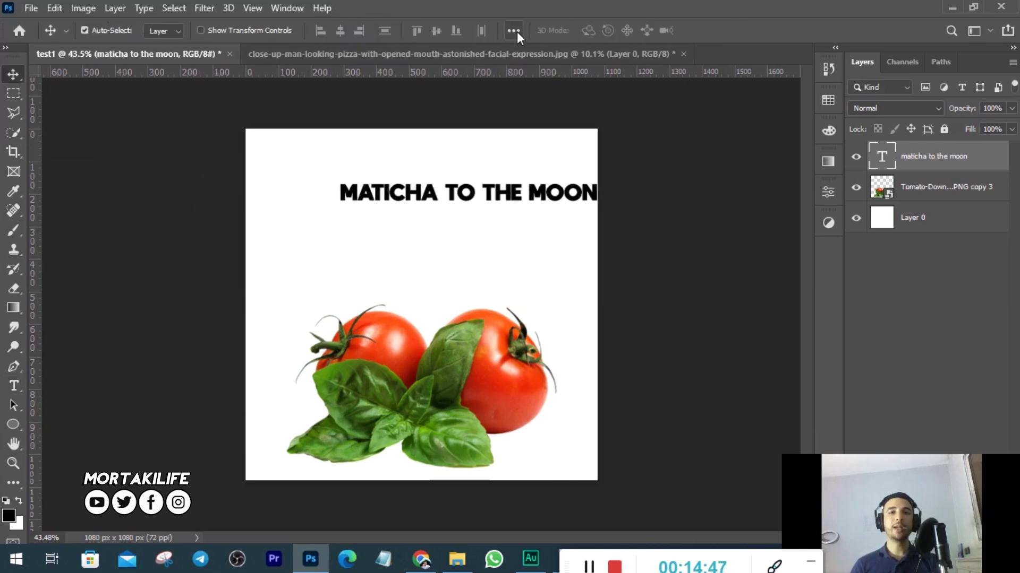
Set Align To: Canvas and centre the title horizontally on the canvas.
{"action": "left_click", "coordinate": [517, 31]}
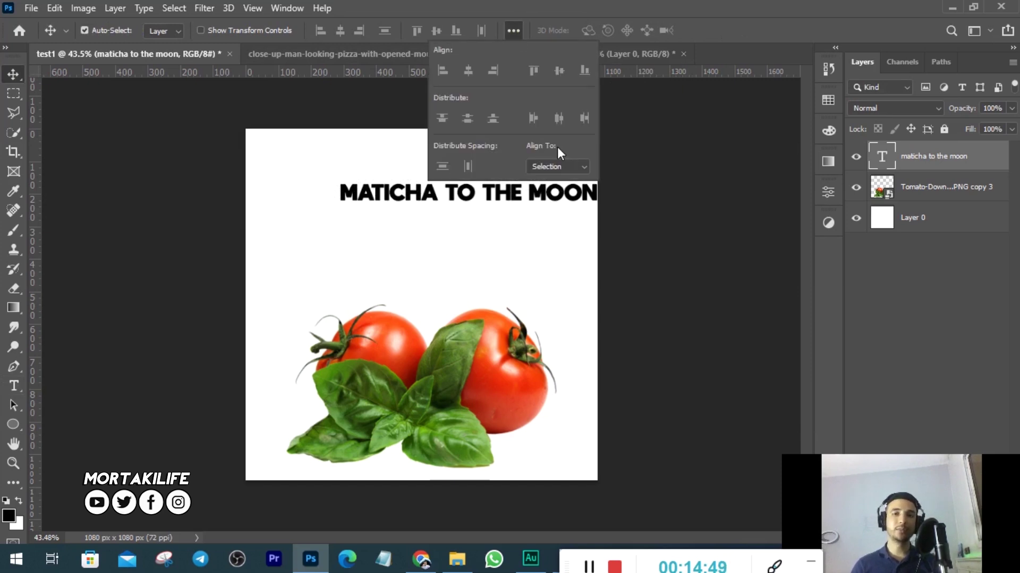
{"action": "left_click", "coordinate": [568, 165]}
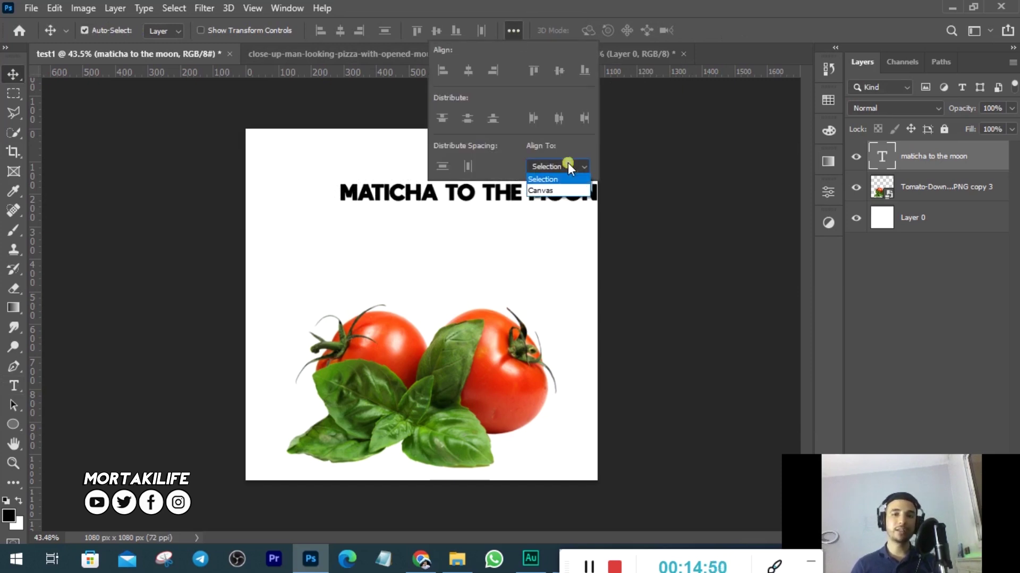
{"action": "left_click", "coordinate": [564, 191]}
{"action": "left_click", "coordinate": [513, 31]}
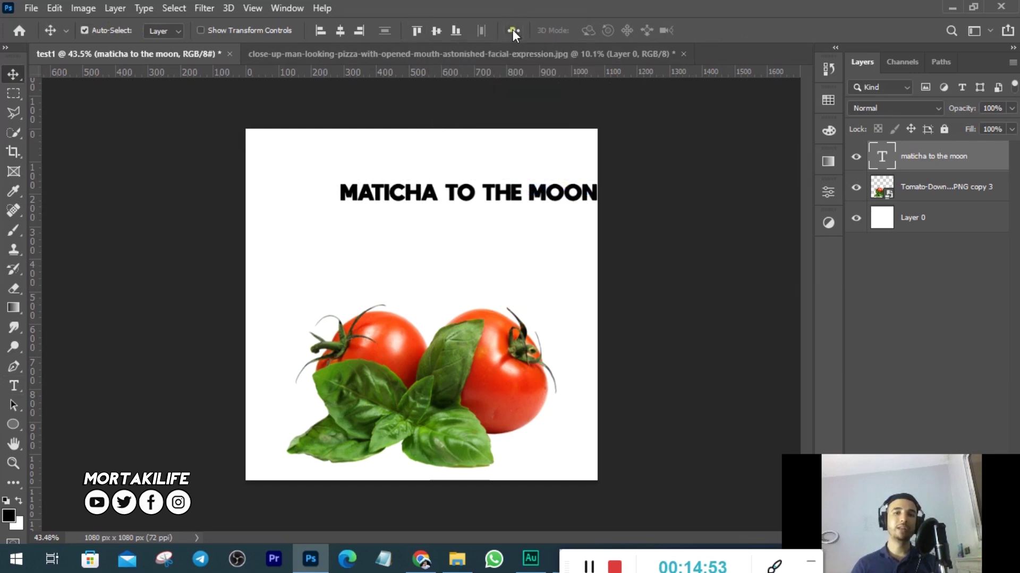
{"action": "left_click", "coordinate": [339, 31]}
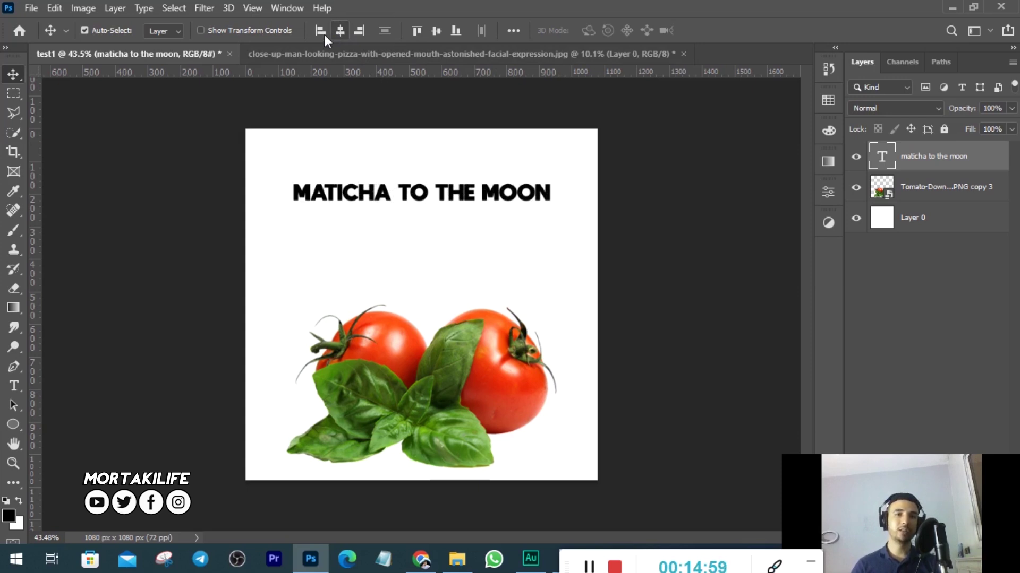
{"action": "left_click", "coordinate": [322, 34]}
{"action": "left_click", "coordinate": [360, 30]}
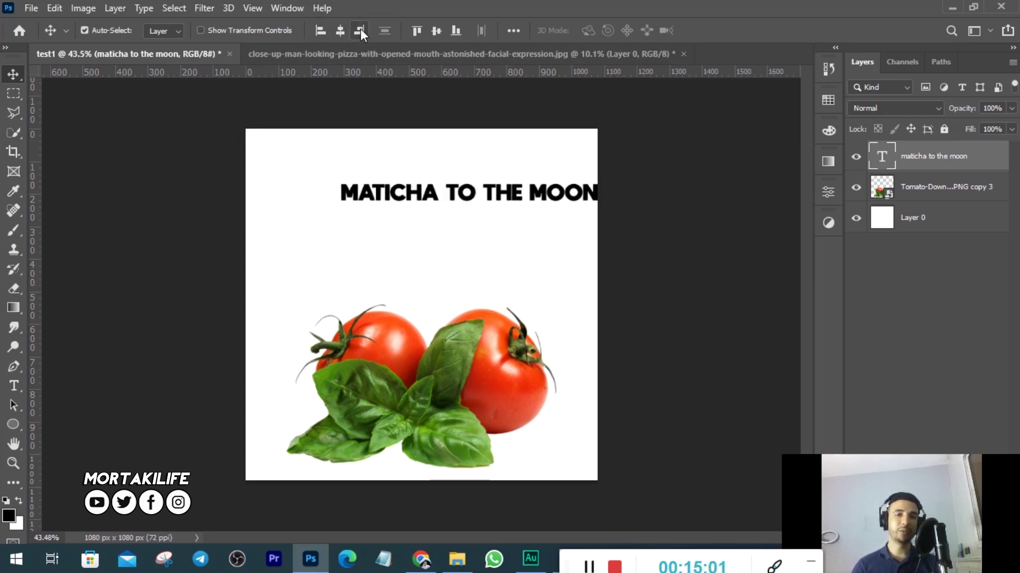
{"action": "left_click", "coordinate": [344, 31]}
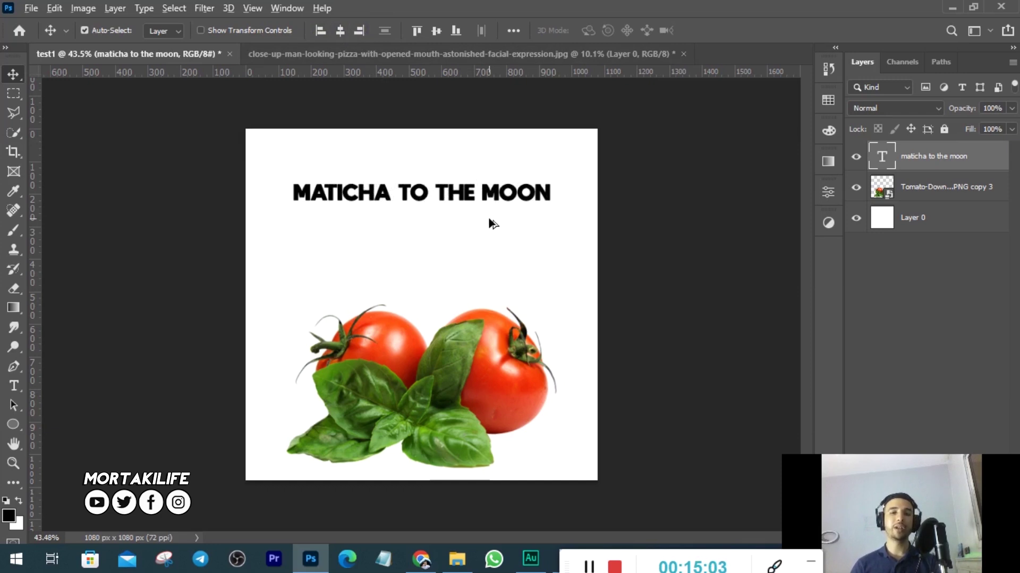
Lower the centred title about 145 px.
{"action": "scroll", "coordinate": [488, 223], "scroll_direction": "up", "scroll_amount": 2}
{"action": "left_click_drag", "start_coordinate": [446, 164], "coordinate": [445, 240]}
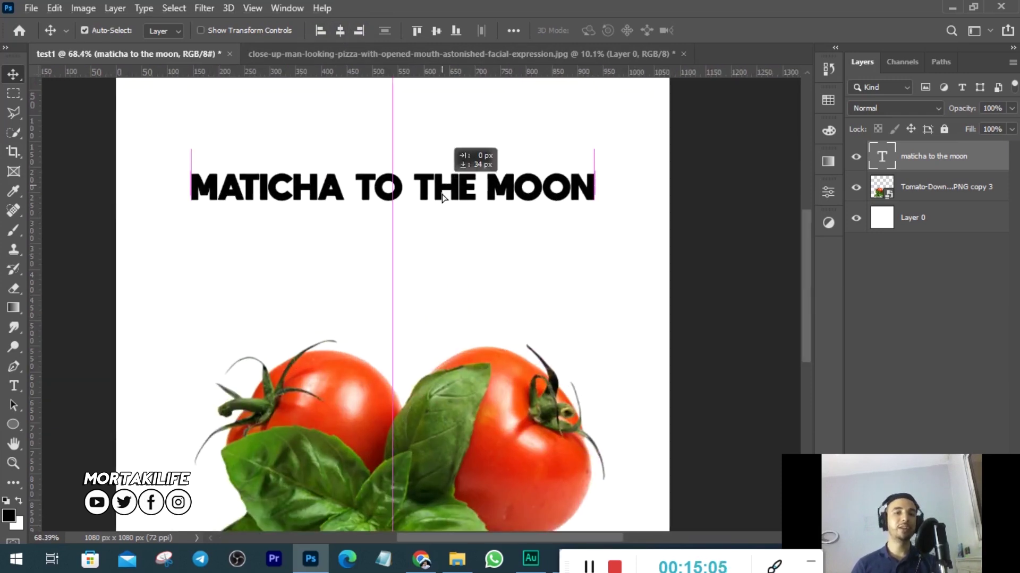
{"action": "scroll", "coordinate": [318, 229], "scroll_direction": "down", "scroll_amount": 2}
{"action": "scroll", "coordinate": [392, 242], "scroll_direction": "up", "scroll_amount": 1}
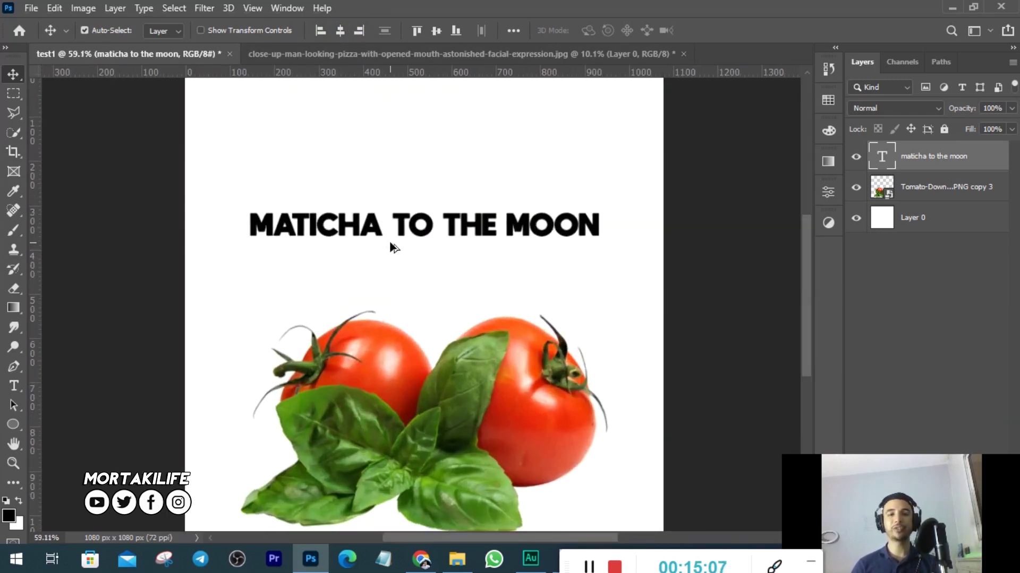
{"action": "scroll", "coordinate": [392, 231], "scroll_direction": "down", "scroll_amount": 1}
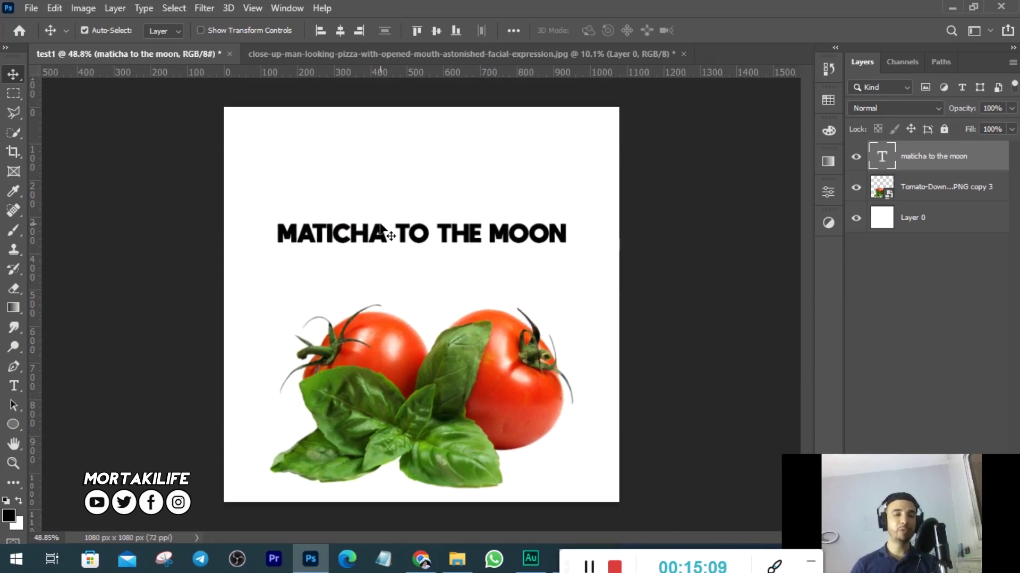
{"action": "scroll", "coordinate": [409, 250], "scroll_direction": "up", "scroll_amount": 1}
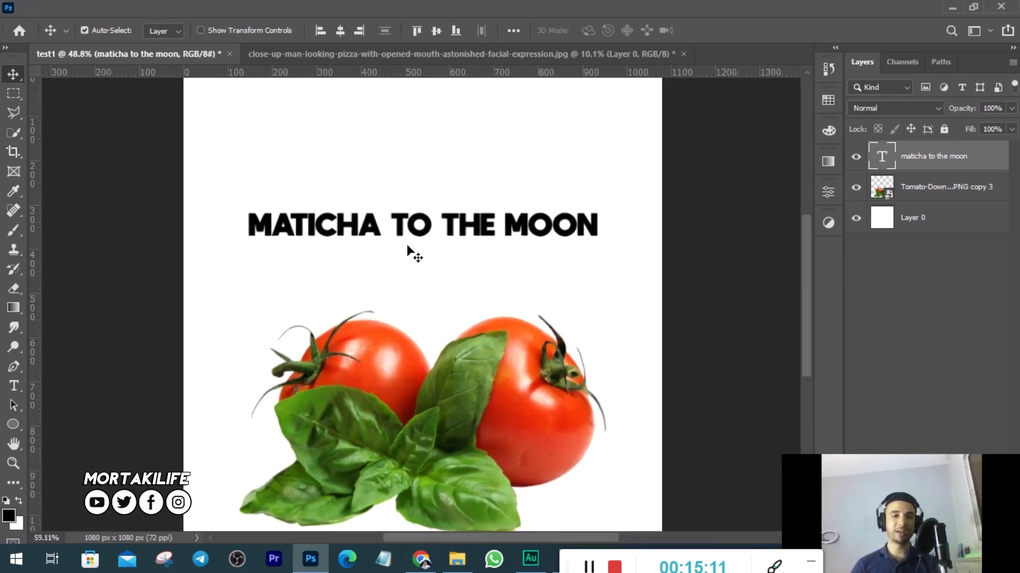
{"action": "scroll", "coordinate": [408, 247], "scroll_direction": "down", "scroll_amount": 2}
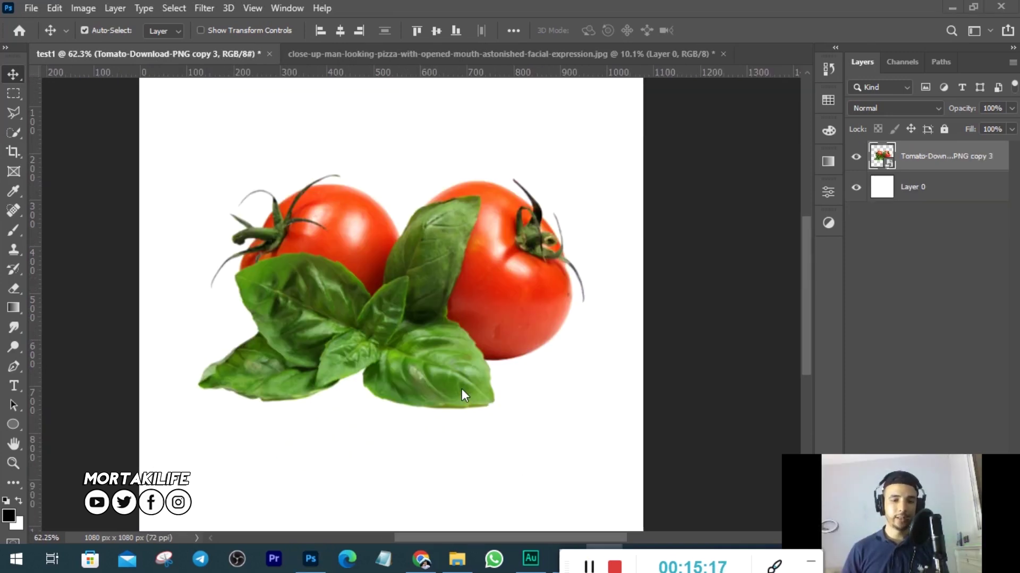
Browse the Marquee and Lasso tool flyouts.
{"action": "scroll", "coordinate": [308, 277], "scroll_direction": "down", "scroll_amount": 1}
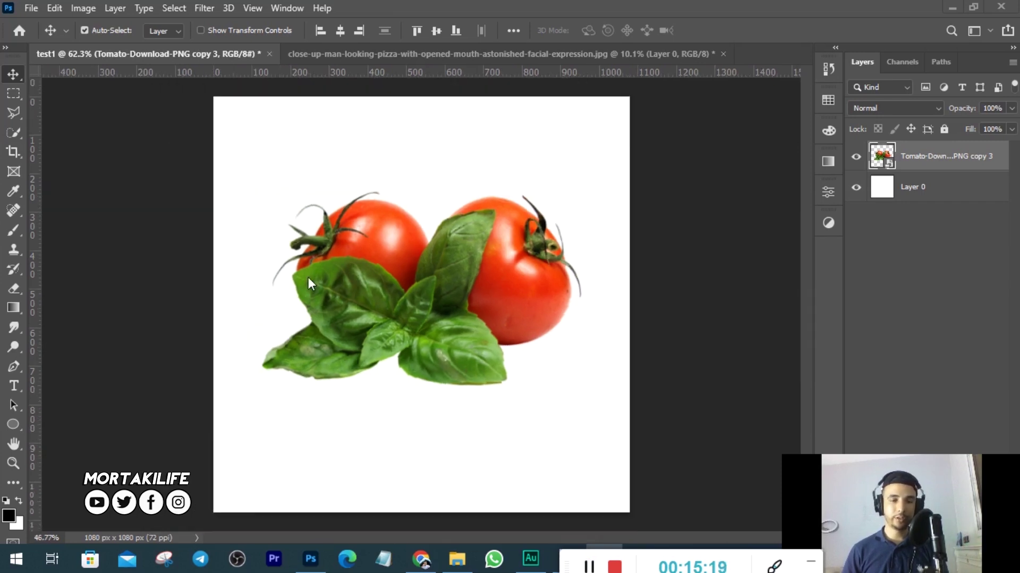
{"action": "scroll", "coordinate": [308, 277], "scroll_direction": "up", "scroll_amount": 1}
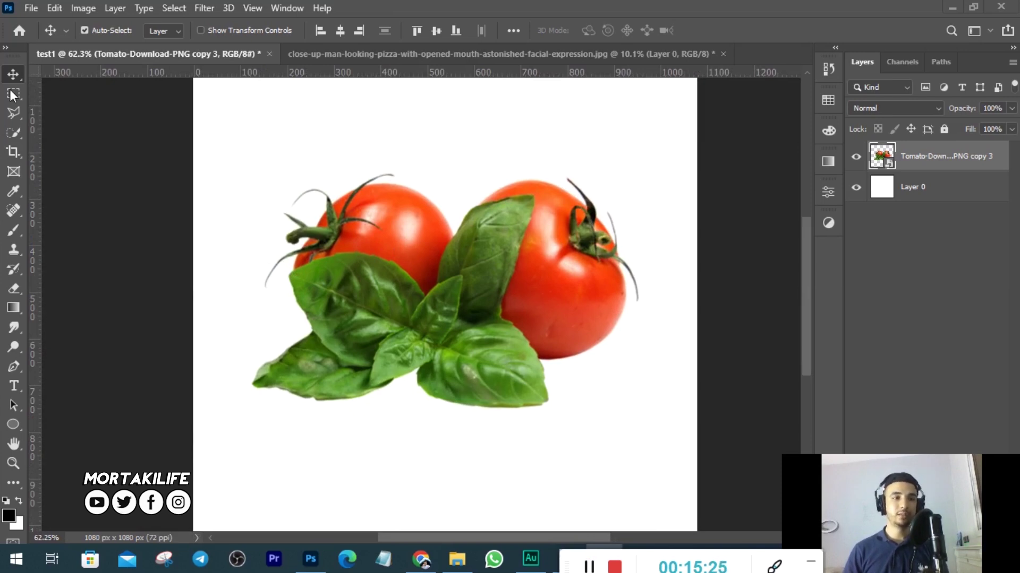
{"action": "scroll", "coordinate": [384, 230], "scroll_direction": "down", "scroll_amount": 2}
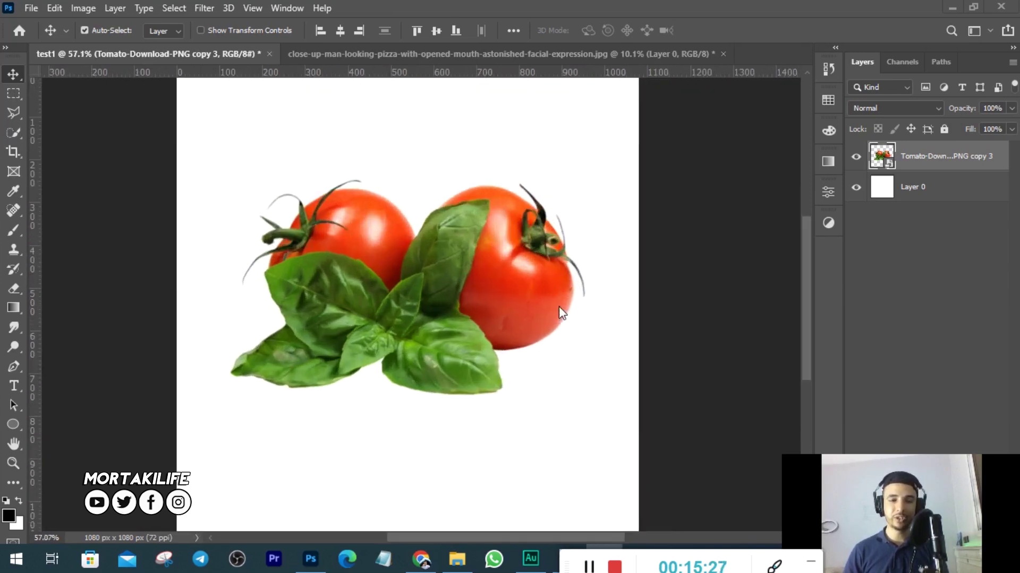
{"action": "scroll", "coordinate": [446, 284], "scroll_direction": "up", "scroll_amount": 1}
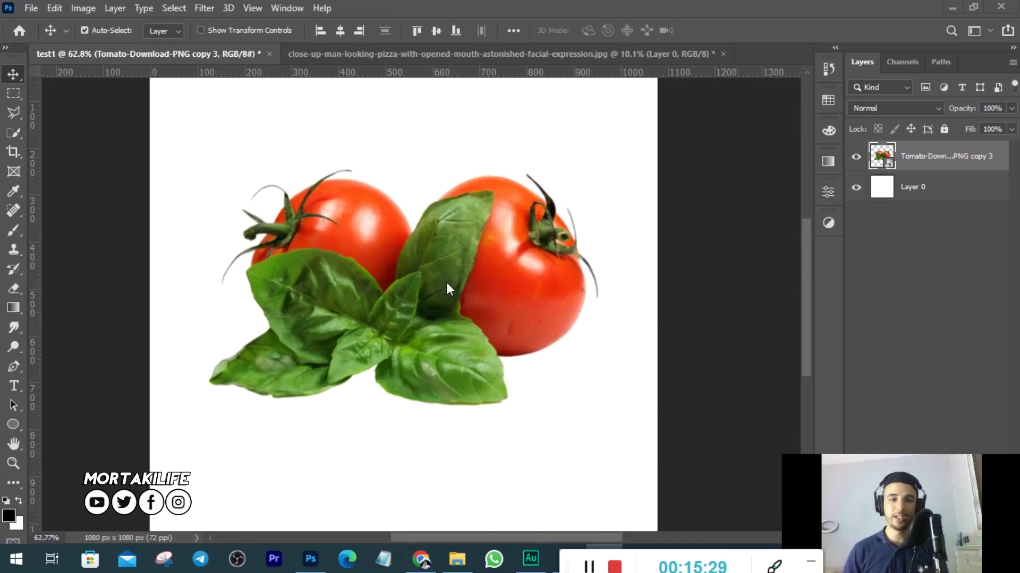
{"action": "scroll", "coordinate": [522, 231], "scroll_direction": "up", "scroll_amount": 1}
{"action": "scroll", "coordinate": [517, 266], "scroll_direction": "up", "scroll_amount": 2}
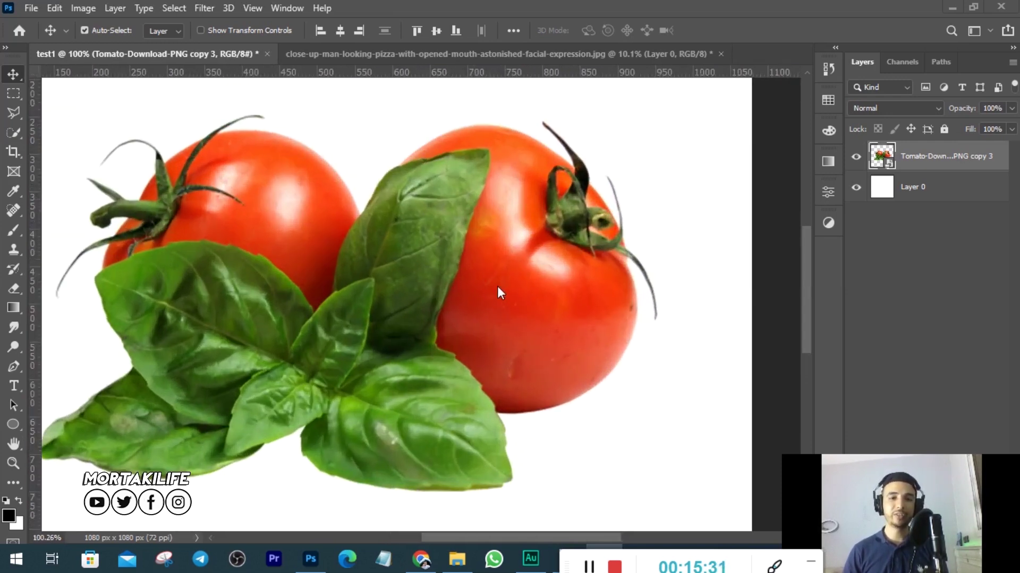
{"action": "scroll", "coordinate": [484, 308], "scroll_direction": "down", "scroll_amount": 1}
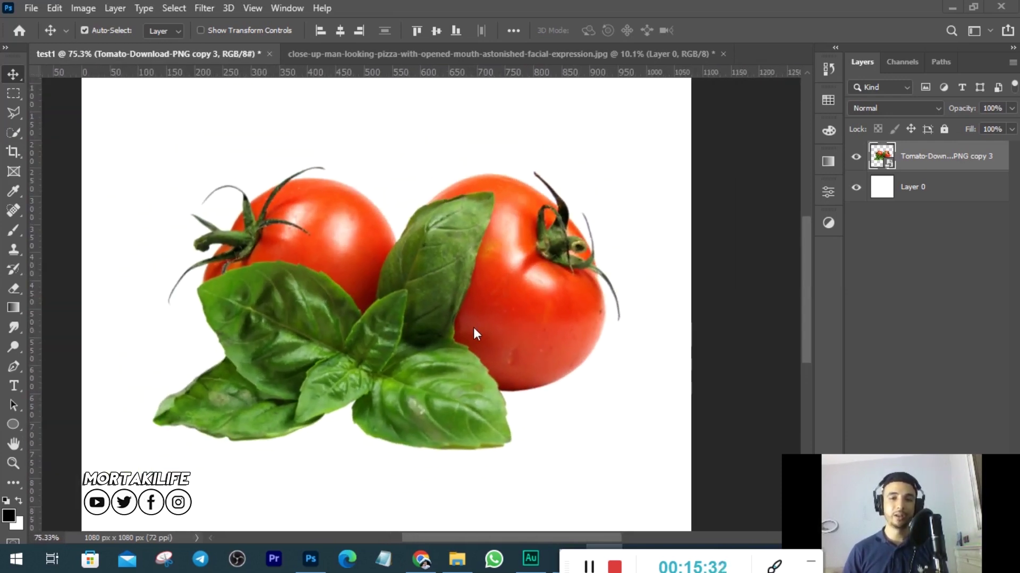
{"action": "left_click", "coordinate": [14, 92]}
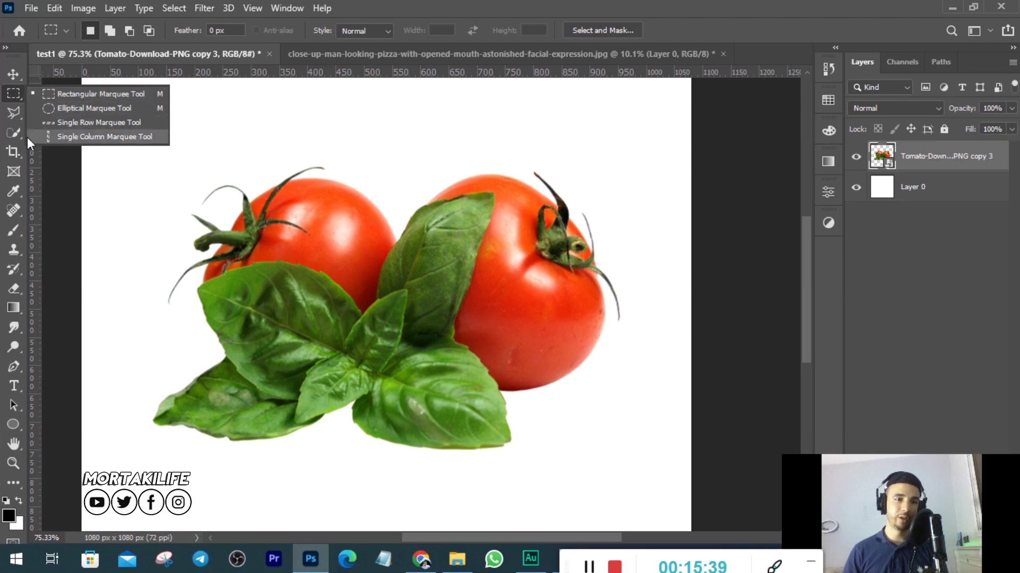
{"action": "left_click", "coordinate": [12, 113]}
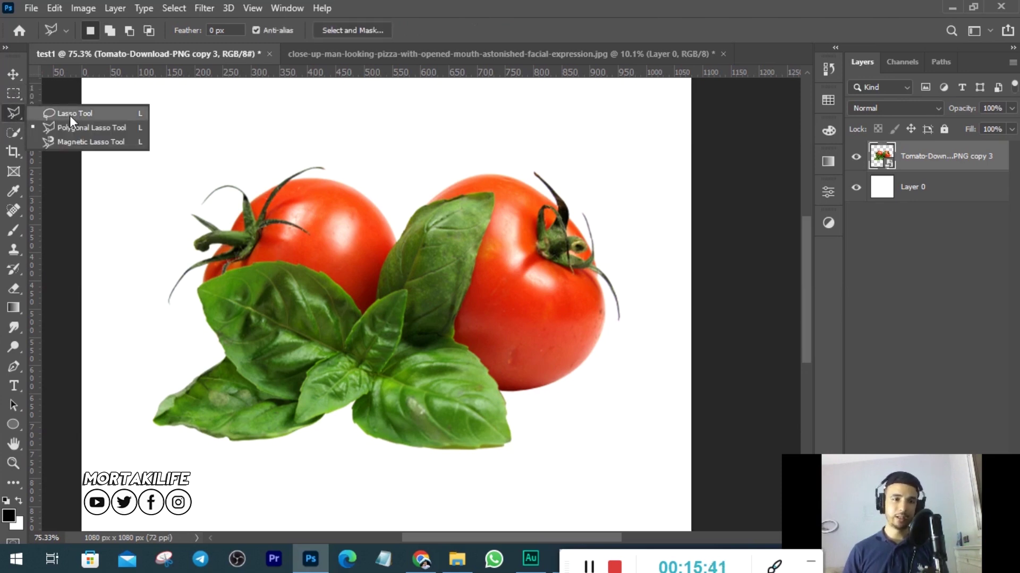
Browse the Pen tool flyout and settle on the Quick Selection Tool.
{"action": "left_click", "coordinate": [15, 129]}
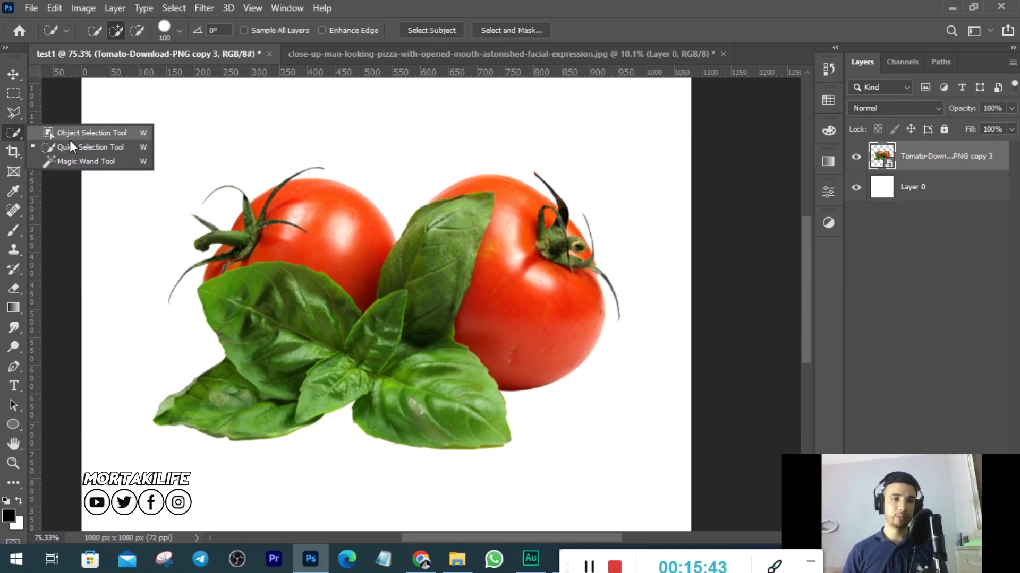
{"action": "left_click", "coordinate": [17, 127]}
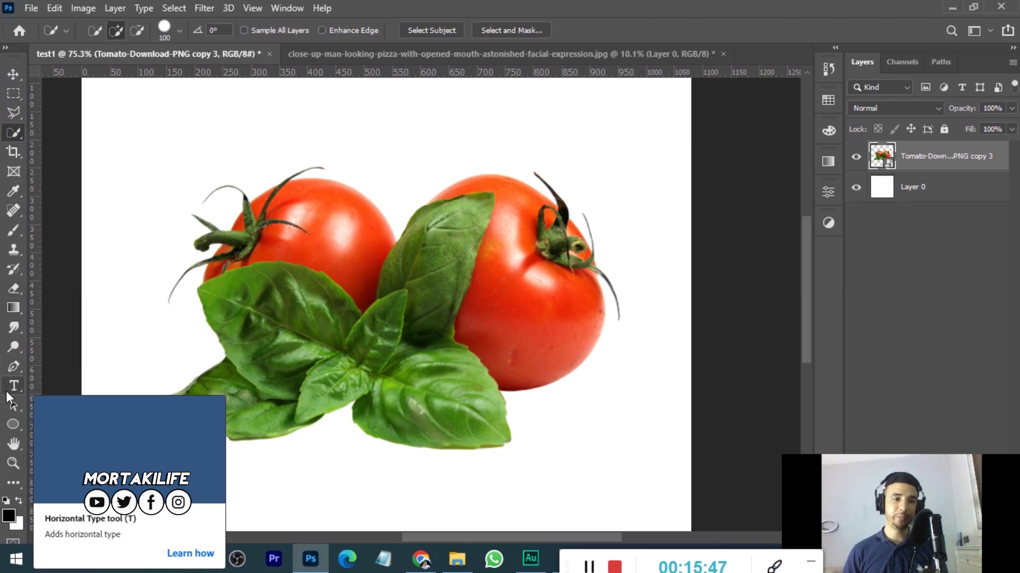
{"action": "left_click", "coordinate": [15, 366]}
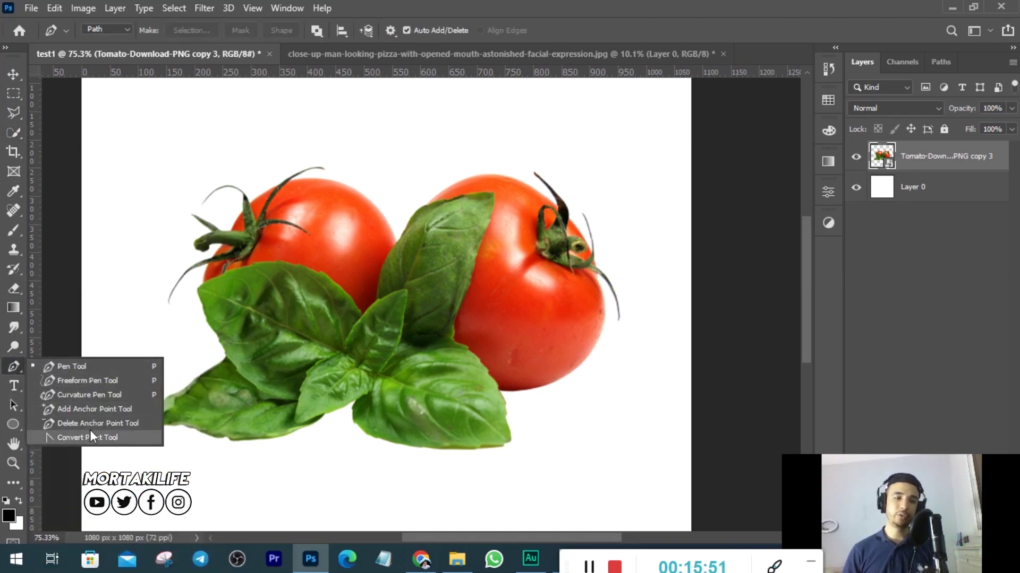
{"action": "left_click", "coordinate": [17, 368]}
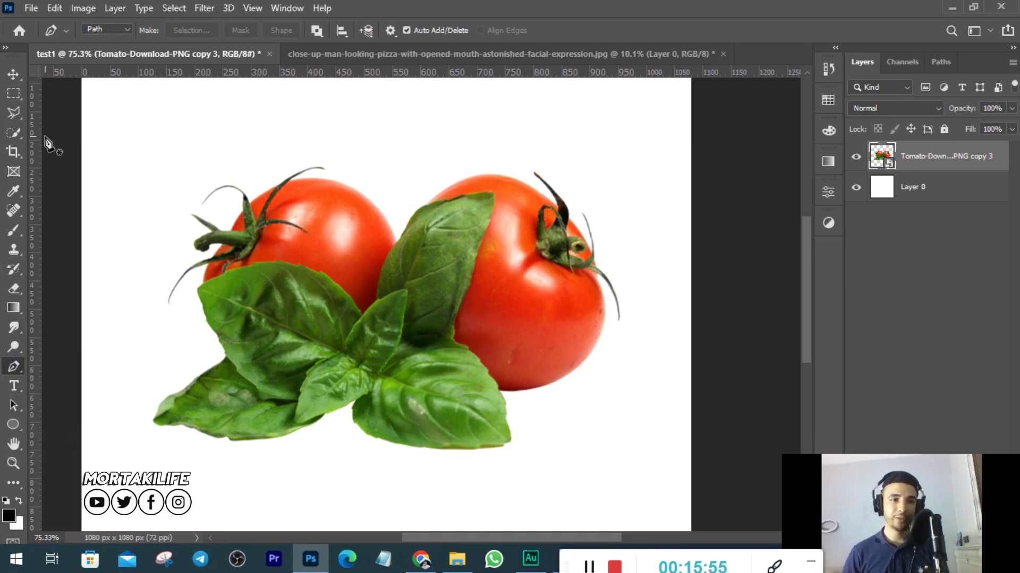
{"action": "left_click", "coordinate": [13, 132]}
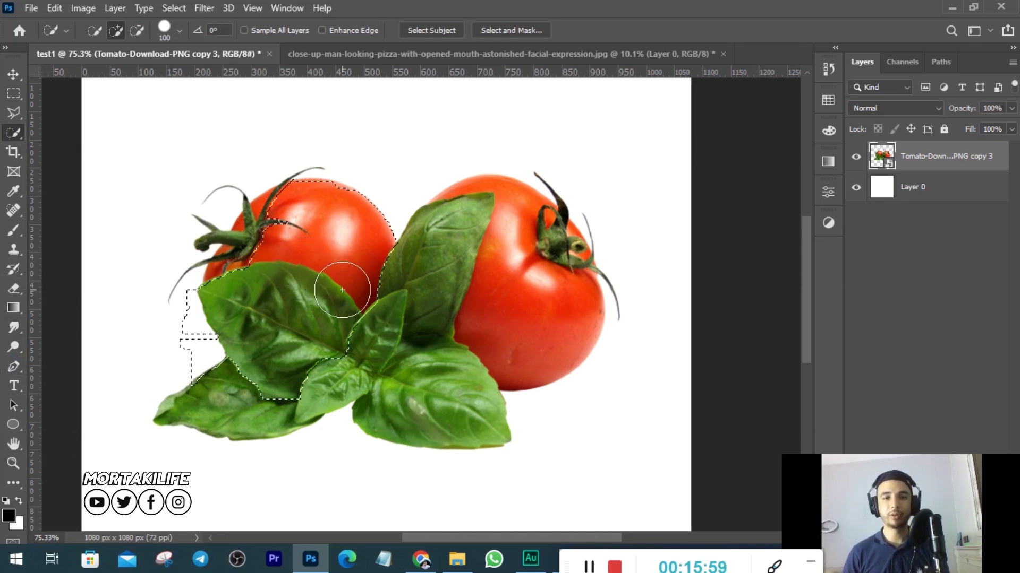
Paint the middle basil leaf, both tomato stems and the lower basil leaves into the selection.
{"action": "mouse_move", "coordinate": [380, 295]}
{"action": "left_mouse_down"}
{"action": "mouse_move", "coordinate": [420, 301]}
{"action": "mouse_move", "coordinate": [539, 251]}
{"action": "left_mouse_up"}
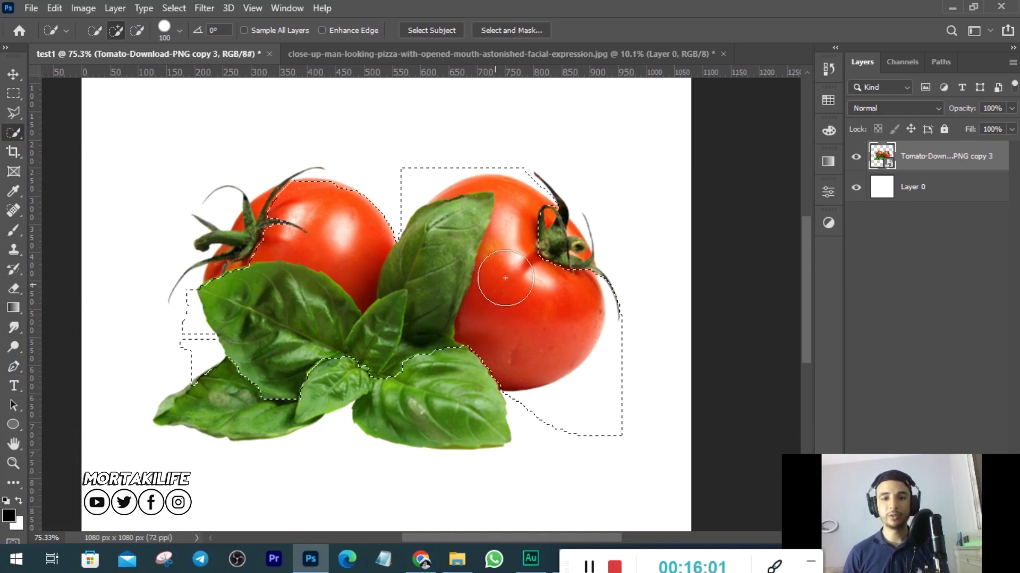
{"action": "left_click_drag", "start_coordinate": [539, 250], "coordinate": [555, 242]}
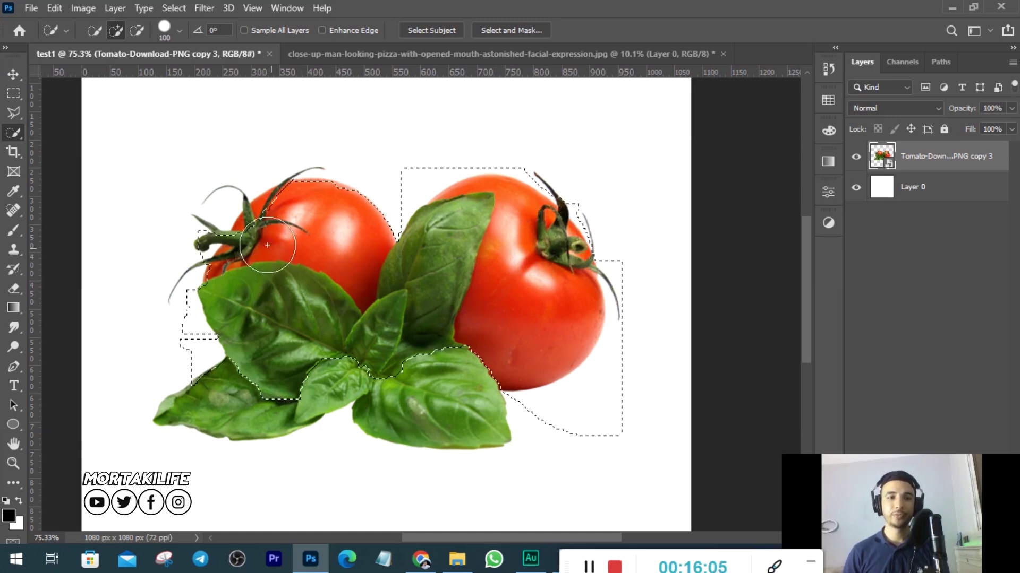
{"action": "mouse_move", "coordinate": [262, 228]}
{"action": "left_mouse_down"}
{"action": "mouse_move", "coordinate": [280, 228]}
{"action": "mouse_move", "coordinate": [250, 213]}
{"action": "left_mouse_up"}
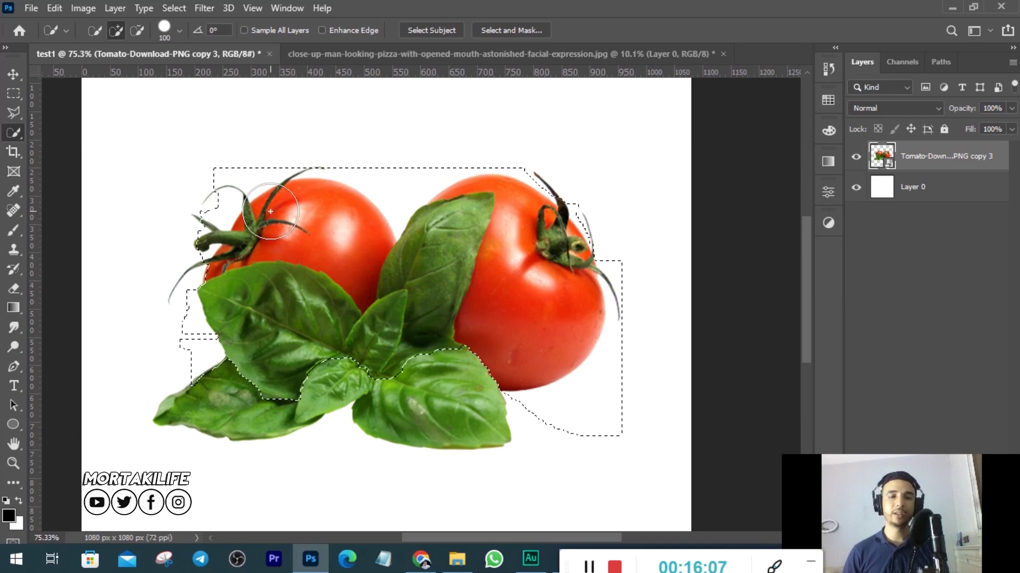
{"action": "key", "text": "alt"}
{"action": "scroll", "coordinate": [615, 336], "scroll_direction": "up", "scroll_amount": 3}
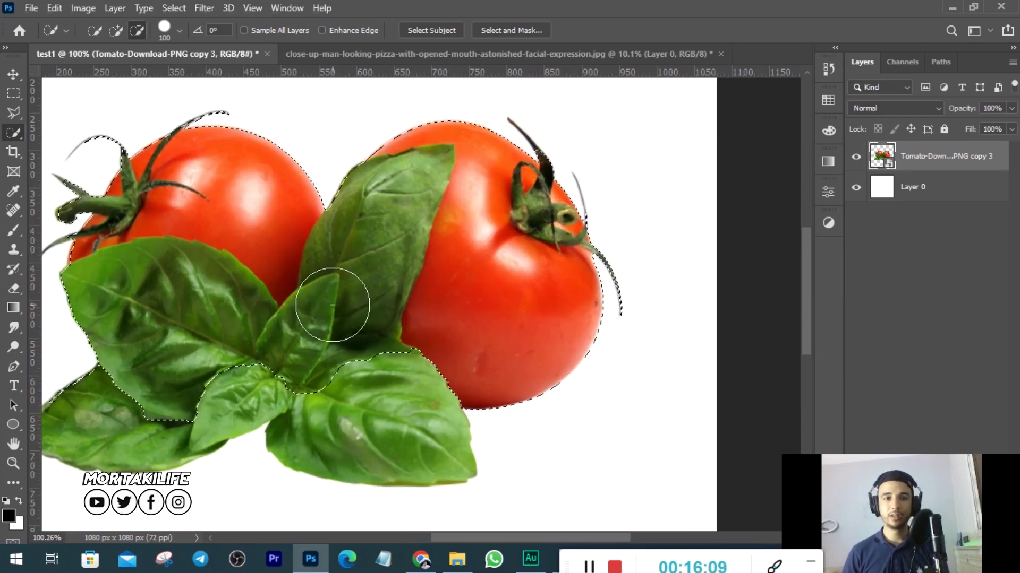
{"action": "scroll", "coordinate": [326, 303], "scroll_direction": "down", "scroll_amount": 3}
{"action": "left_click_drag", "start_coordinate": [315, 318], "coordinate": [291, 337]}
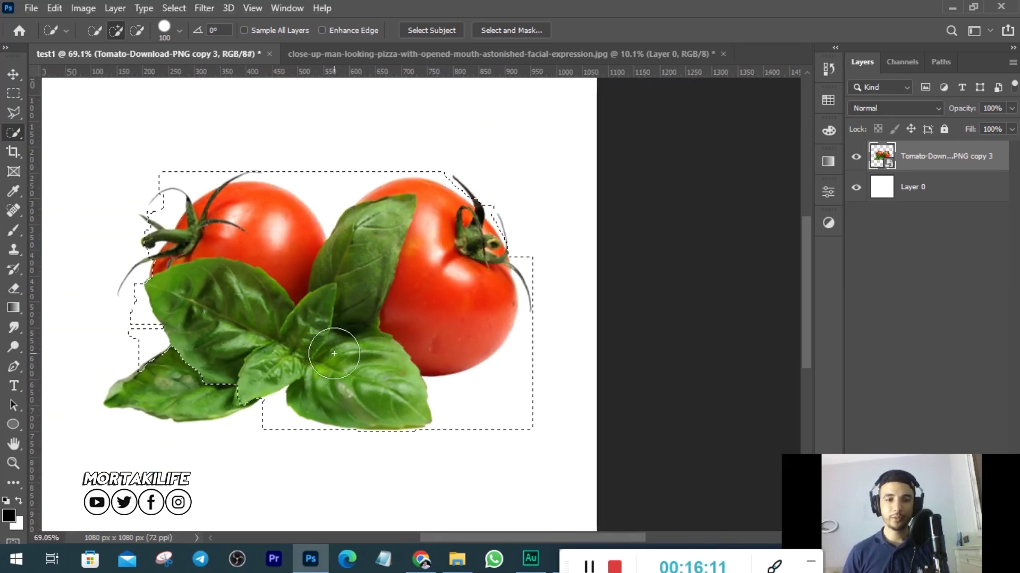
{"action": "scroll", "coordinate": [250, 353], "scroll_direction": "down", "scroll_amount": 2}
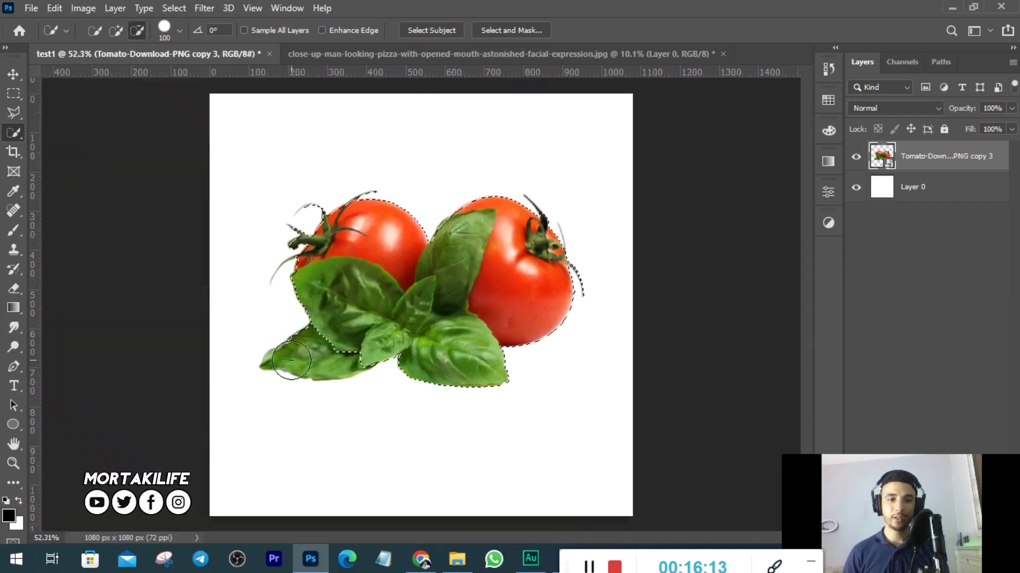
{"action": "scroll", "coordinate": [248, 360], "scroll_direction": "up", "scroll_amount": 3}
{"action": "scroll", "coordinate": [248, 360], "scroll_direction": "up", "scroll_amount": 2}
{"action": "mouse_move", "coordinate": [421, 269]}
{"action": "left_mouse_down"}
{"action": "mouse_move", "coordinate": [391, 307]}
{"action": "mouse_move", "coordinate": [346, 280]}
{"action": "left_mouse_up"}
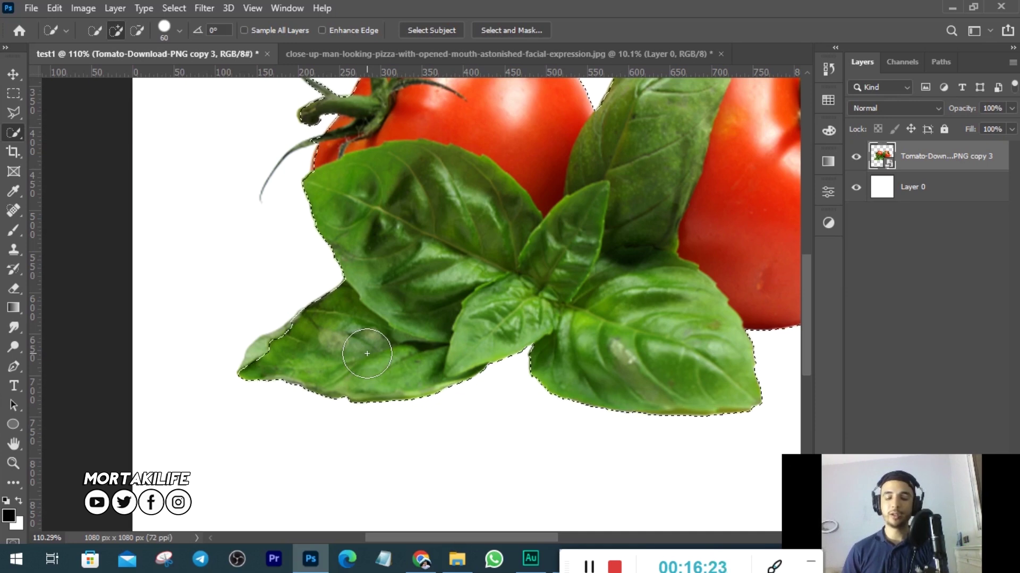
Adjust the brush size with [ and ], then add the pale leaf tip on the left.
{"action": "key", "text": "bracketleft"}
{"action": "key", "text": "bracketleft"}
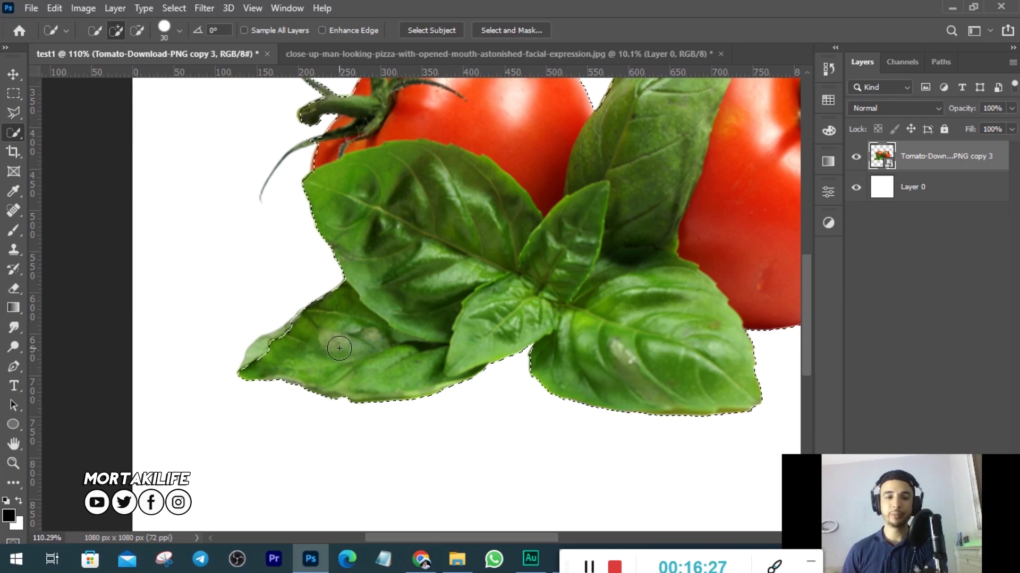
{"action": "key", "text": "bracketright"}
{"action": "key", "text": "bracketright"}
{"action": "key", "text": "bracketright"}
{"action": "key", "text": "bracketright"}
{"action": "key", "text": "bracketleft"}
{"action": "key", "text": "bracketleft"}
{"action": "key", "text": "bracketleft"}
{"action": "key", "text": "bracketleft"}
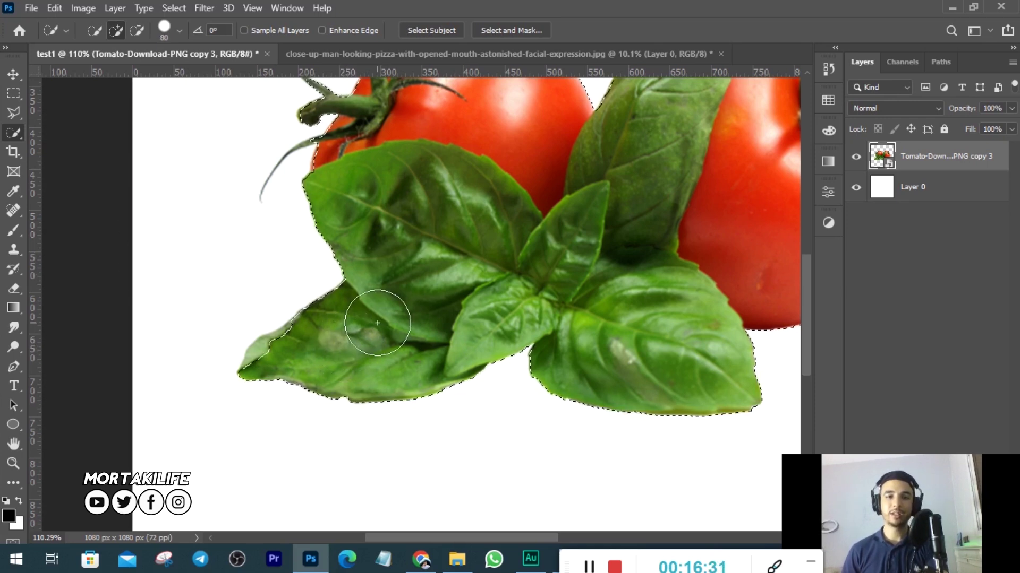
{"action": "key", "text": "bracketleft"}
{"action": "key", "text": "bracketleft"}
{"action": "key", "text": "bracketleft"}
{"action": "key", "text": "bracketright"}
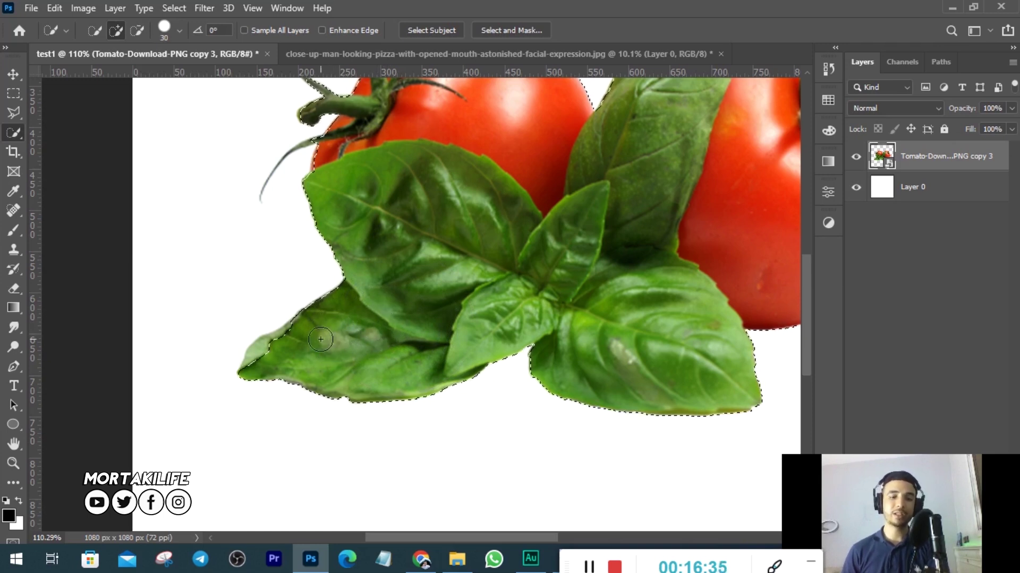
{"action": "scroll", "coordinate": [260, 349], "scroll_direction": "up", "scroll_amount": 3}
{"action": "scroll", "coordinate": [260, 349], "scroll_direction": "up", "scroll_amount": 2}
{"action": "left_click_drag", "start_coordinate": [356, 359], "coordinate": [273, 365]}
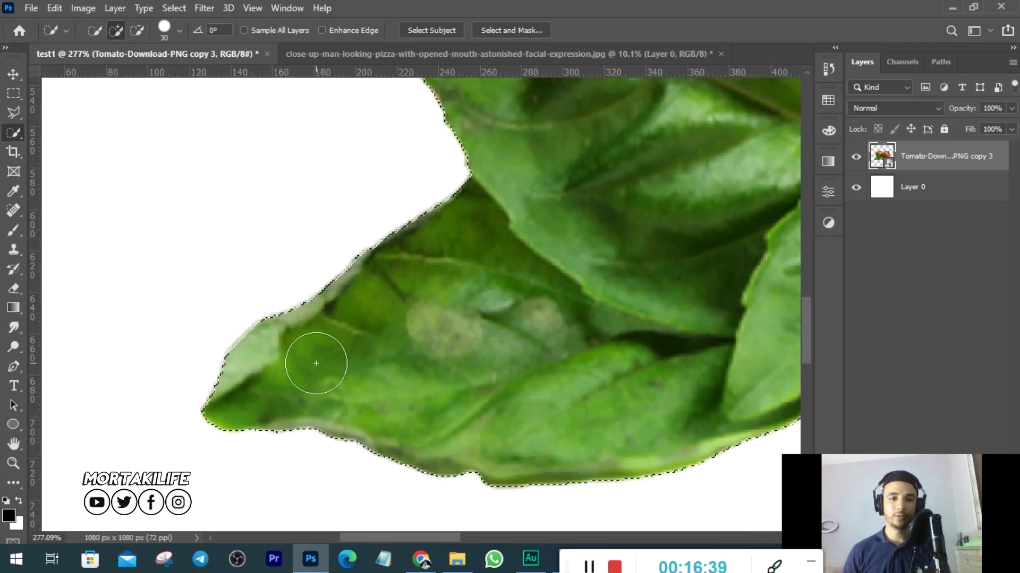
{"action": "scroll", "coordinate": [316, 363], "scroll_direction": "down", "scroll_amount": 2}
{"action": "scroll", "coordinate": [317, 361], "scroll_direction": "down", "scroll_amount": 2}
{"action": "scroll", "coordinate": [317, 361], "scroll_direction": "down", "scroll_amount": 3}
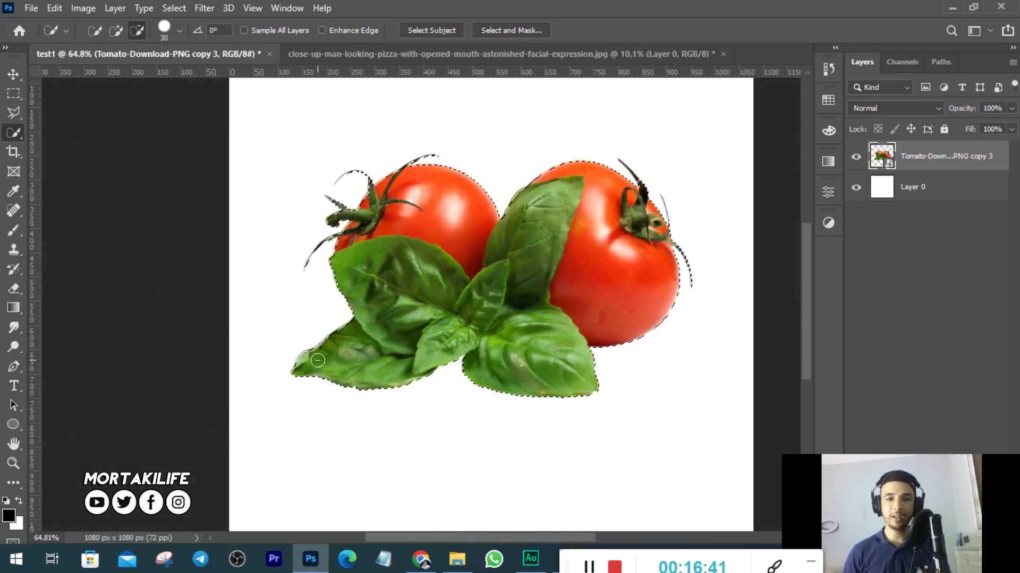
{"action": "scroll", "coordinate": [683, 268], "scroll_direction": "down", "scroll_amount": 2}
{"action": "scroll", "coordinate": [560, 314], "scroll_direction": "up", "scroll_amount": 3}
{"action": "scroll", "coordinate": [564, 233], "scroll_direction": "up", "scroll_amount": 1}
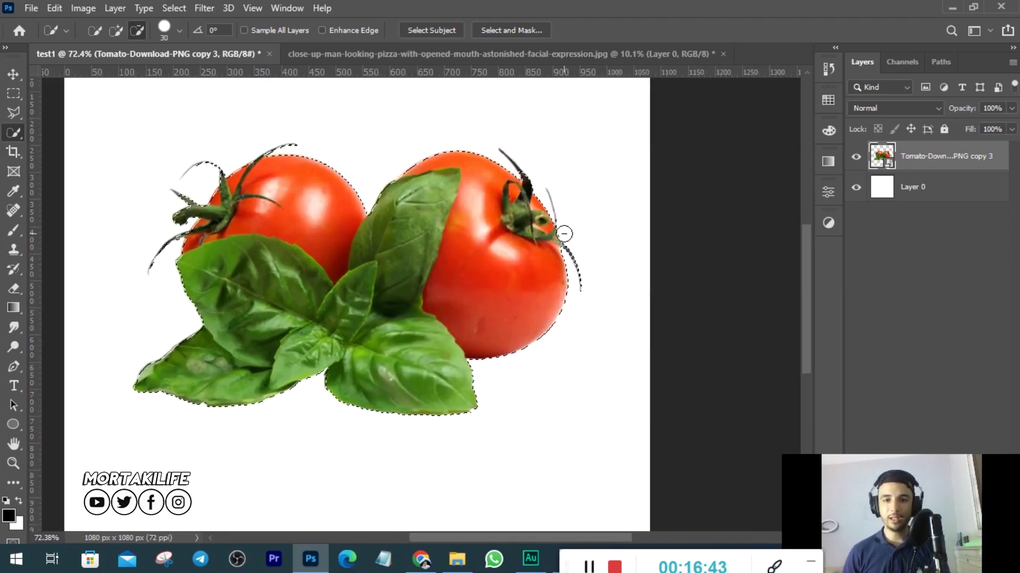
{"action": "scroll", "coordinate": [564, 234], "scroll_direction": "up", "scroll_amount": 3}
{"action": "scroll", "coordinate": [549, 186], "scroll_direction": "down", "scroll_amount": 2}
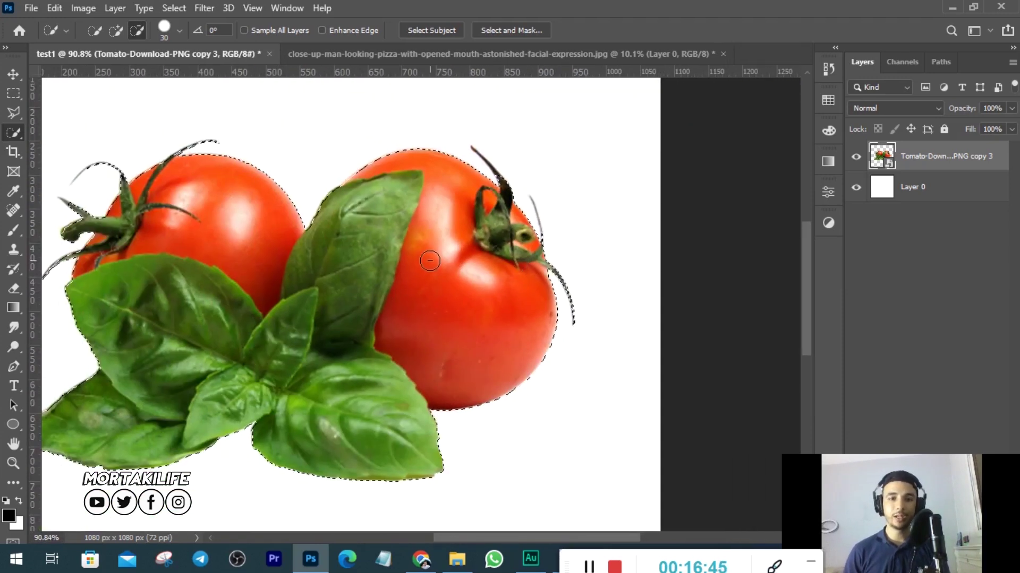
{"action": "scroll", "coordinate": [212, 274], "scroll_direction": "down", "scroll_amount": 1}
{"action": "scroll", "coordinate": [155, 272], "scroll_direction": "down", "scroll_amount": 1}
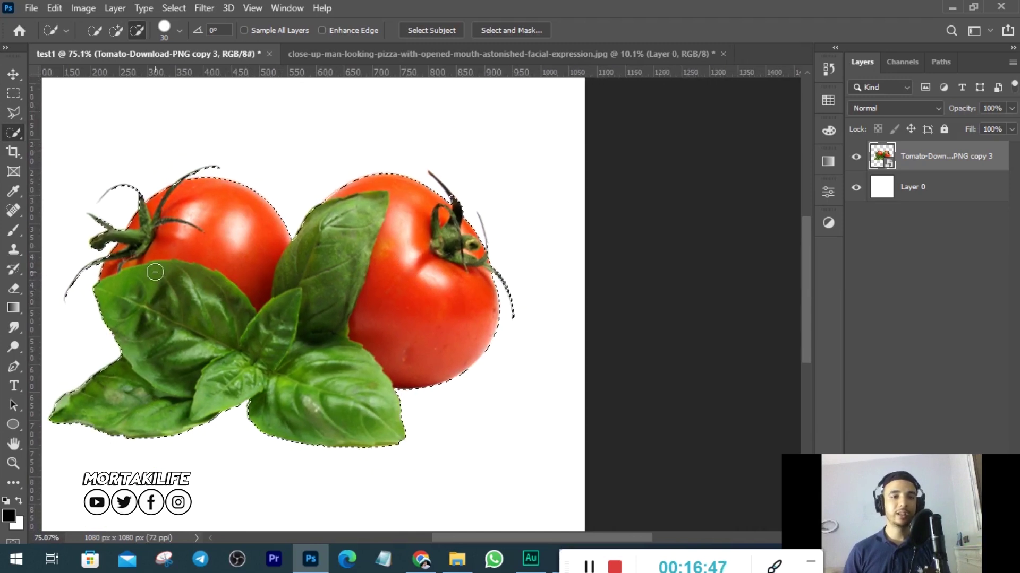
{"action": "scroll", "coordinate": [155, 272], "scroll_direction": "down", "scroll_amount": 3}
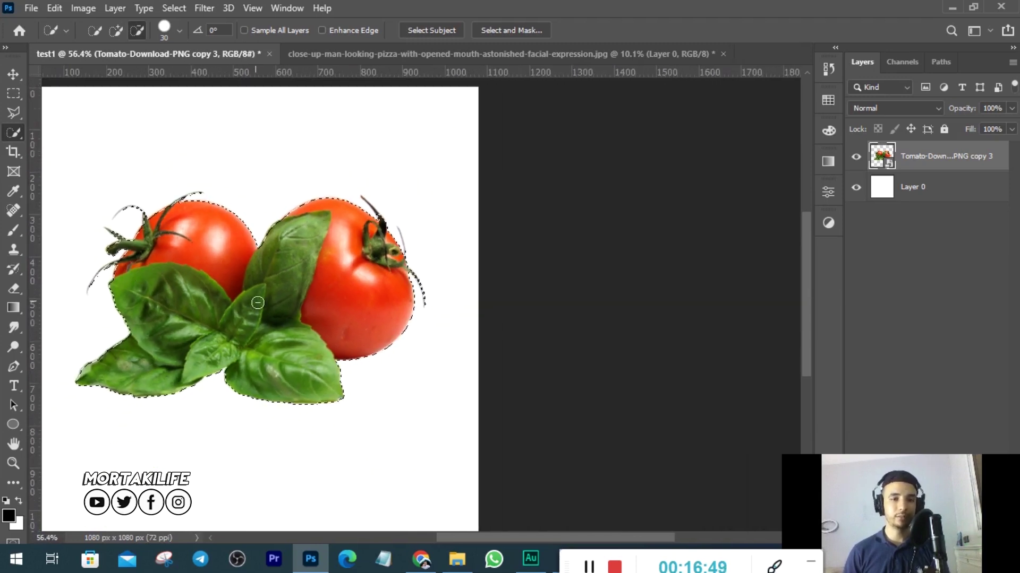
{"action": "scroll", "coordinate": [258, 303], "scroll_direction": "down", "scroll_amount": 1}
{"action": "scroll", "coordinate": [371, 308], "scroll_direction": "up", "scroll_amount": 1}
{"action": "scroll", "coordinate": [383, 310], "scroll_direction": "up", "scroll_amount": 1}
Clear the painted selection and keep the Quick Selection tool active.
{"action": "key", "text": "ctrl+d"}
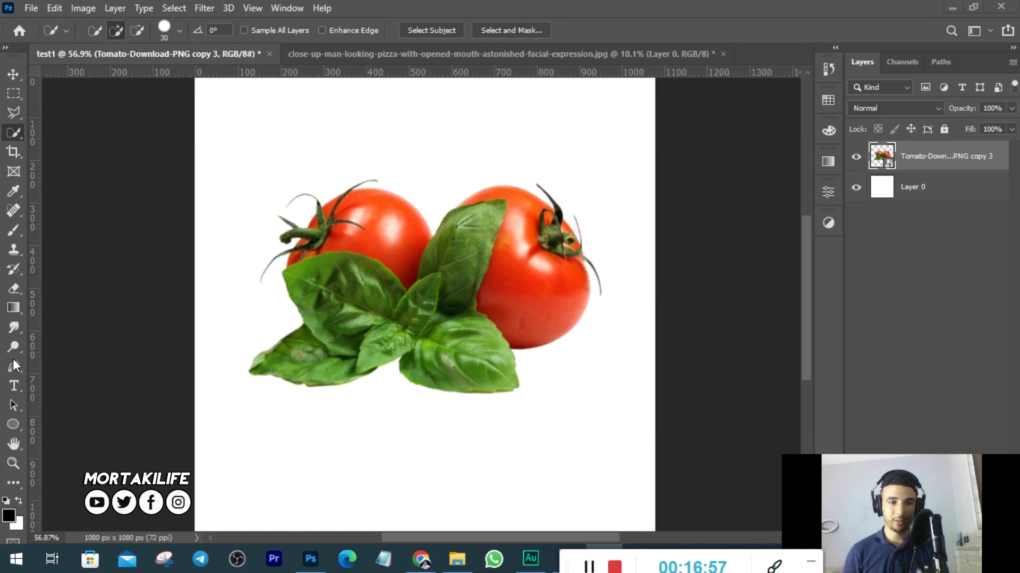
{"action": "scroll", "coordinate": [383, 260], "scroll_direction": "down", "scroll_amount": 1}
{"action": "scroll", "coordinate": [450, 304], "scroll_direction": "up", "scroll_amount": 1}
{"action": "scroll", "coordinate": [453, 307], "scroll_direction": "up", "scroll_amount": 1}
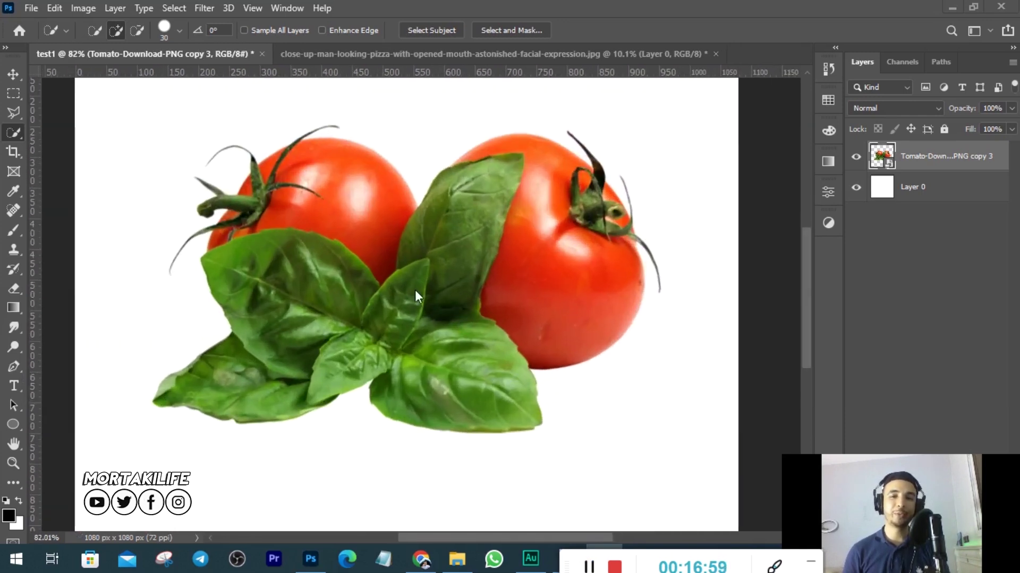
{"action": "right_click", "coordinate": [18, 131]}
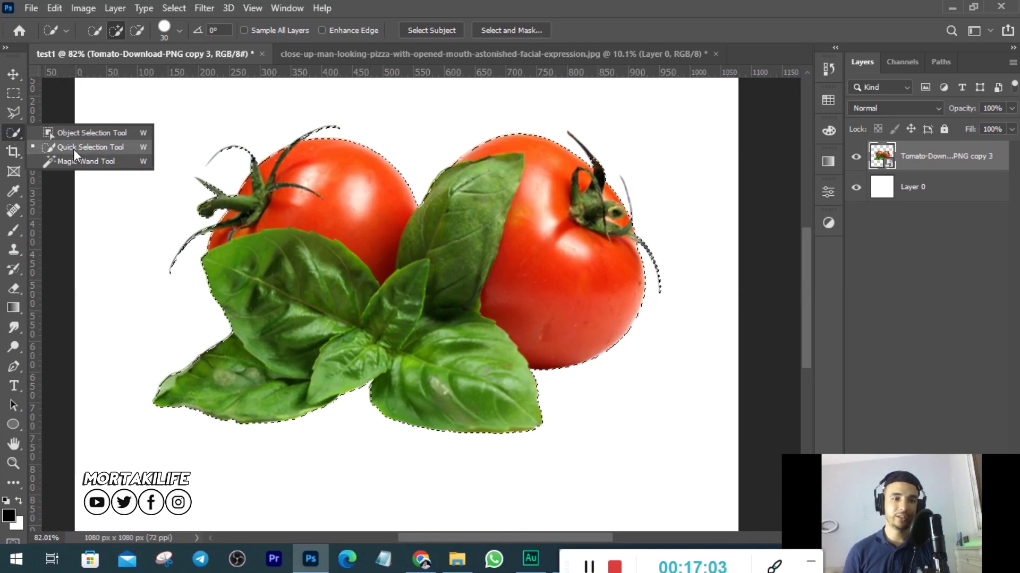
{"action": "left_click", "coordinate": [12, 133]}
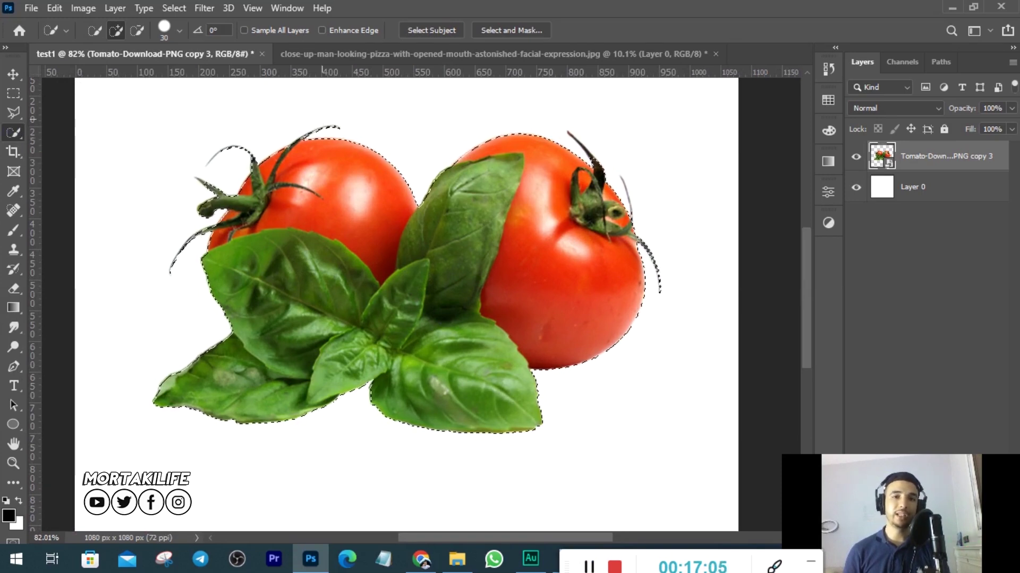
Run Select Subject on the tomatoes and basil, discarding the previous selection.
{"action": "left_click", "coordinate": [431, 31]}
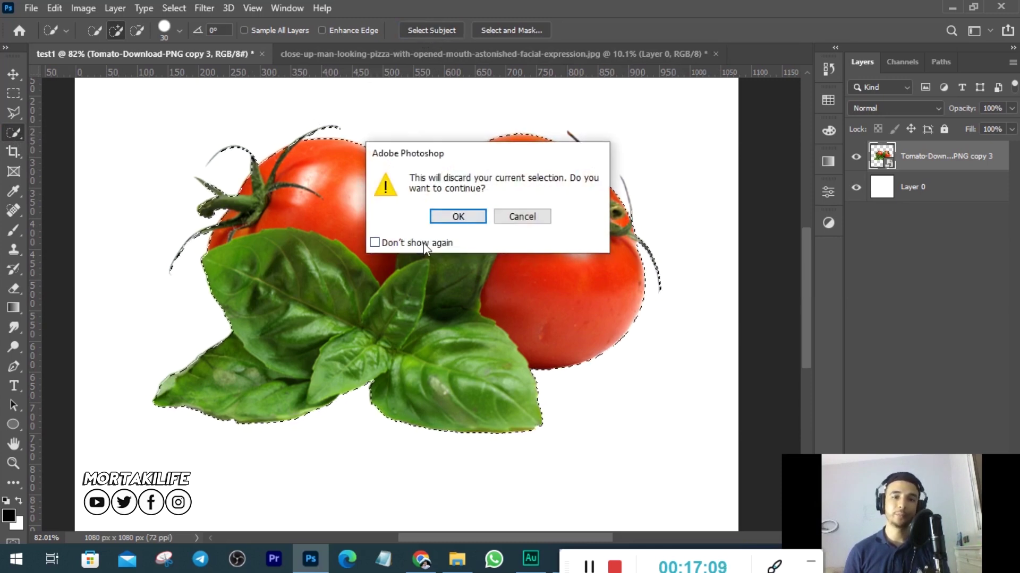
{"action": "left_click", "coordinate": [458, 217]}
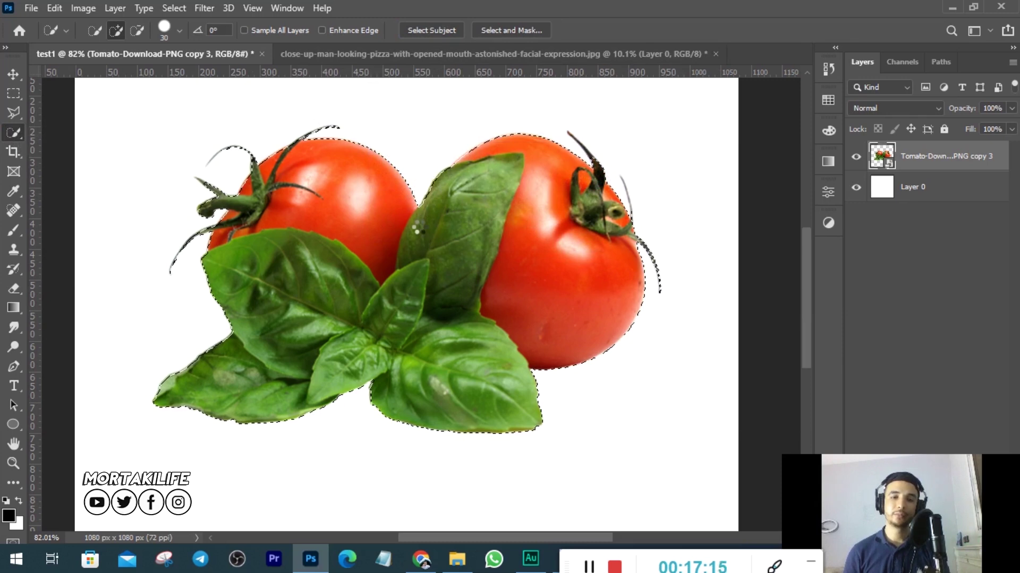
{"action": "scroll", "coordinate": [412, 245], "scroll_direction": "down", "scroll_amount": 1, "text": "alt"}
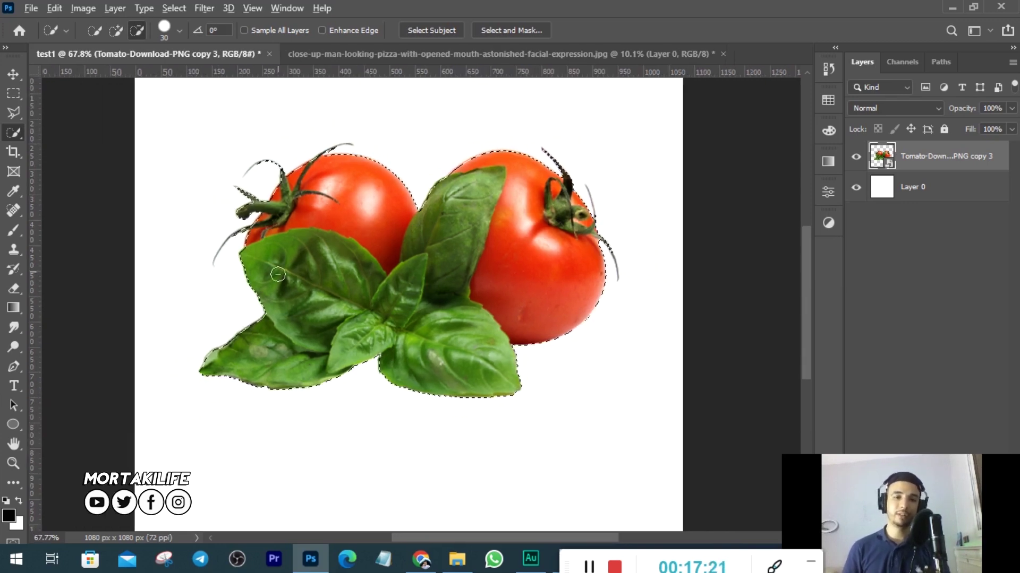
{"action": "scroll", "coordinate": [370, 308], "scroll_direction": "down", "scroll_amount": 1, "text": "alt"}
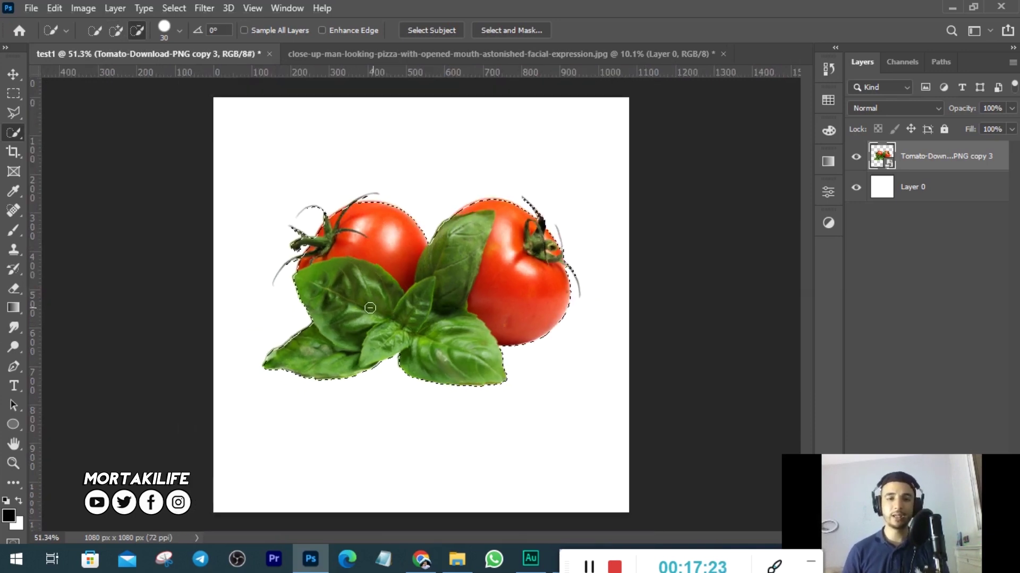
{"action": "scroll", "coordinate": [370, 308], "scroll_direction": "up", "scroll_amount": 1, "text": "alt"}
{"action": "scroll", "coordinate": [514, 318], "scroll_direction": "up", "scroll_amount": 1, "text": "alt"}
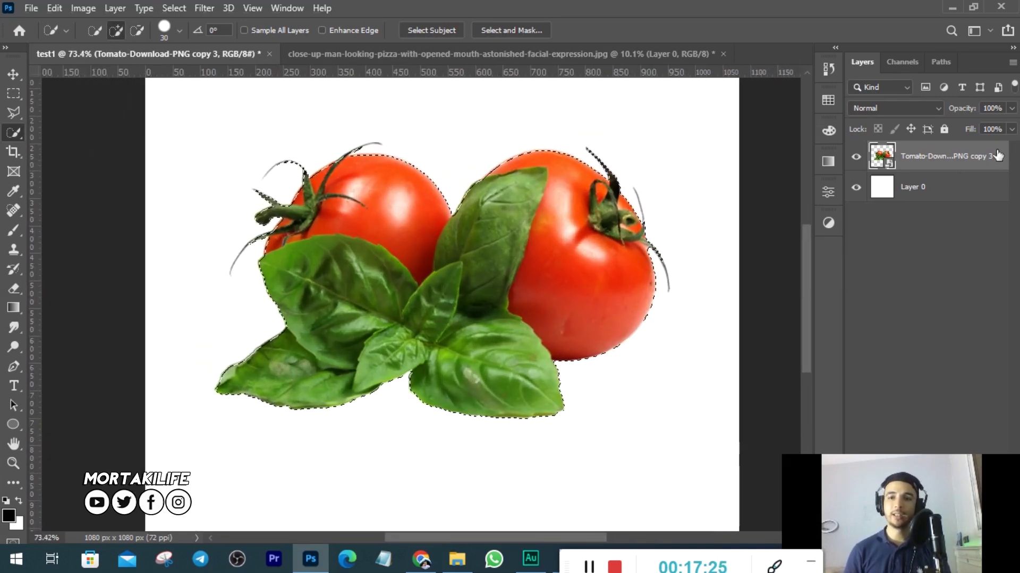
{"action": "scroll", "coordinate": [381, 311], "scroll_direction": "down", "scroll_amount": 1, "text": "alt"}
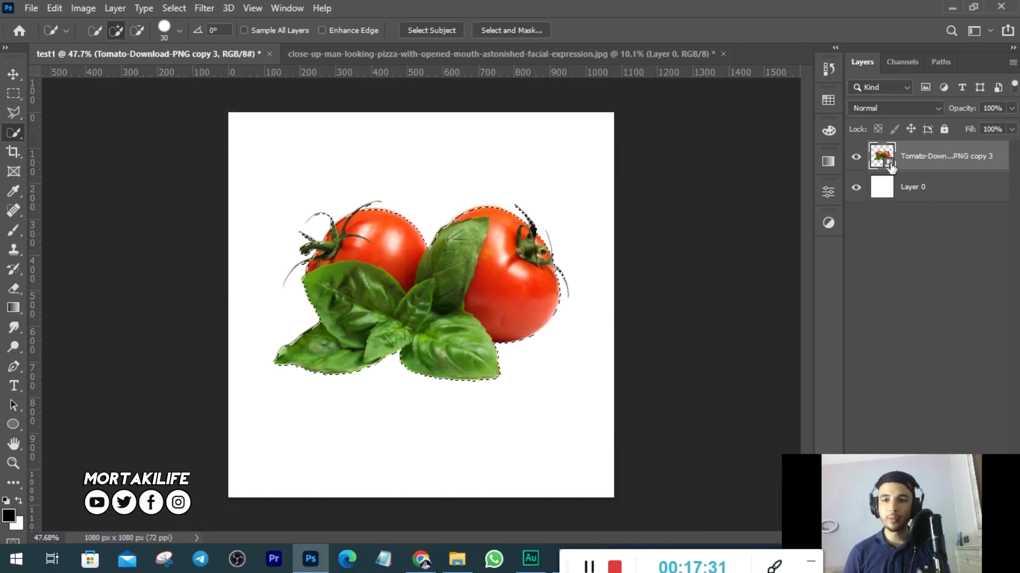
Rasterize the tomato-basil layer, then try and undo a colour inversion.
{"action": "right_click", "coordinate": [935, 159]}
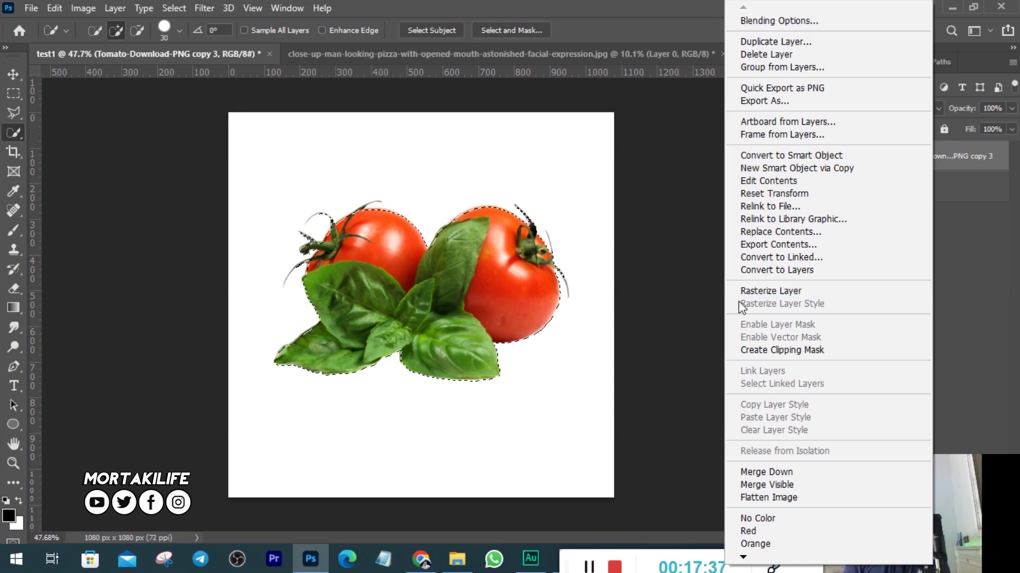
{"action": "left_click", "coordinate": [802, 293]}
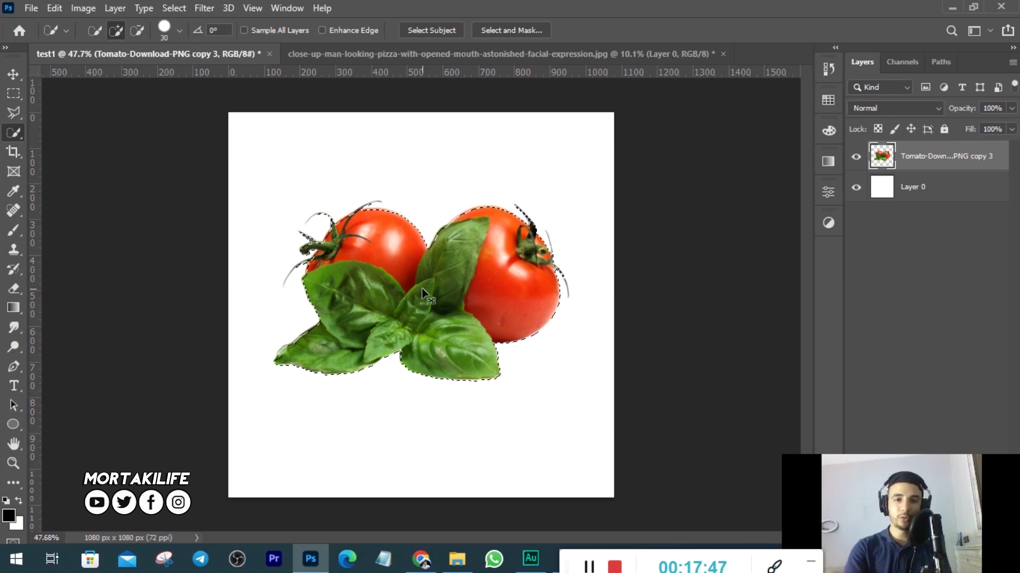
{"action": "key", "text": "ctrl+i"}
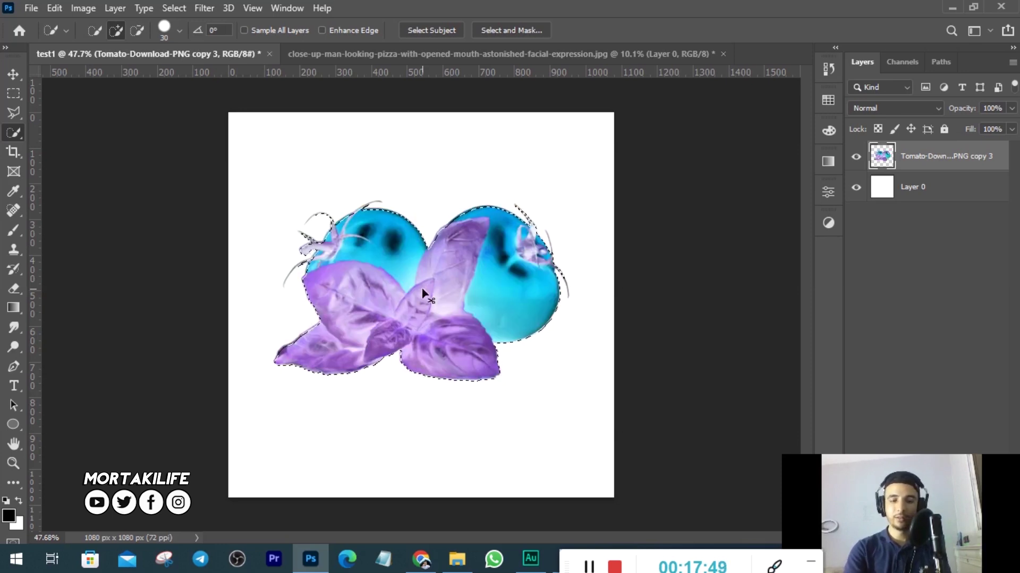
{"action": "key", "text": "ctrl+z"}
Invert the selection onto the white background around the cutout.
{"action": "key", "text": "ctrl+shift+i"}
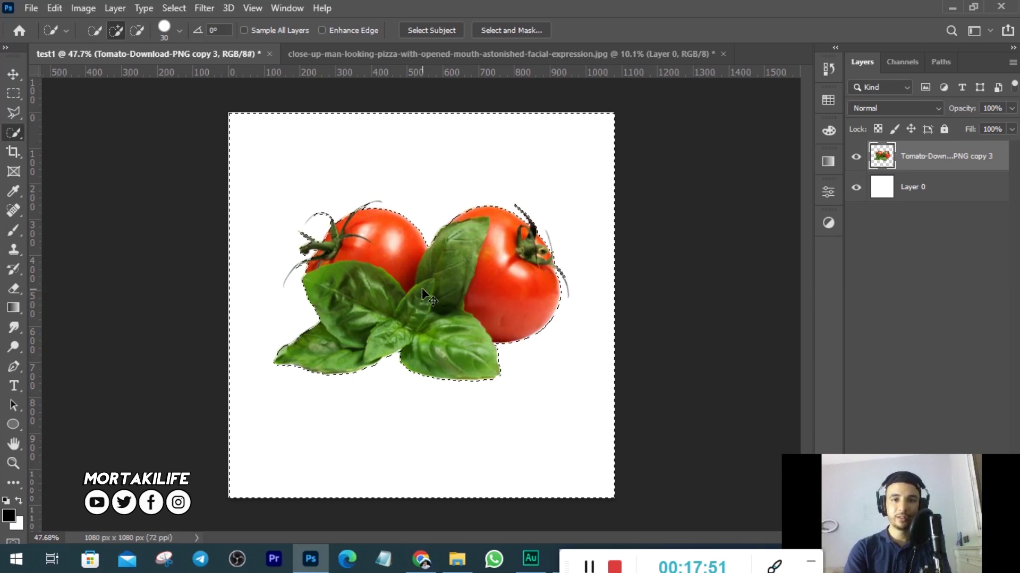
{"action": "key", "text": "ctrl+shift+i"}
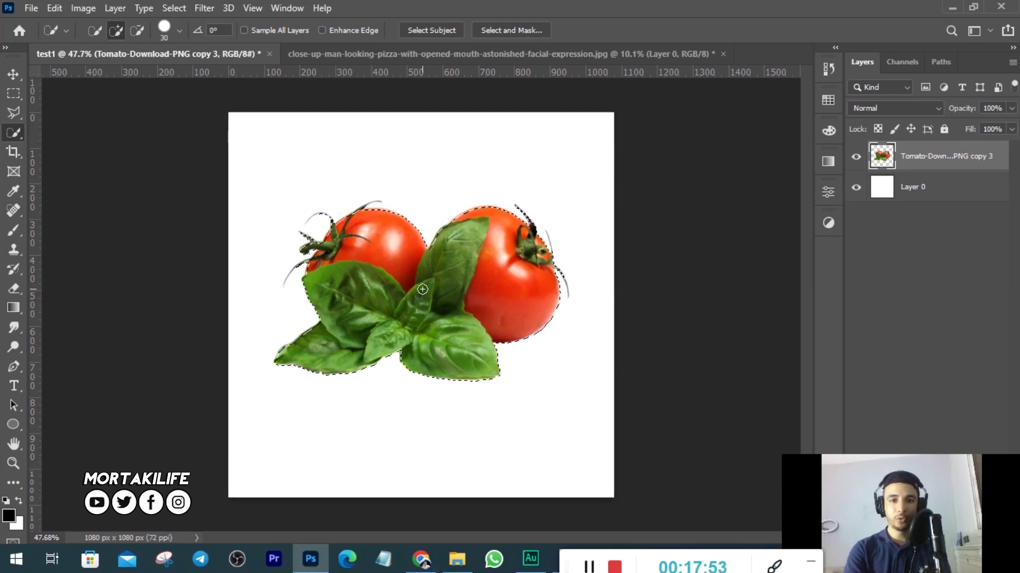
{"action": "key", "text": "ctrl+shift+i"}
{"action": "key", "text": "ctrl+d"}
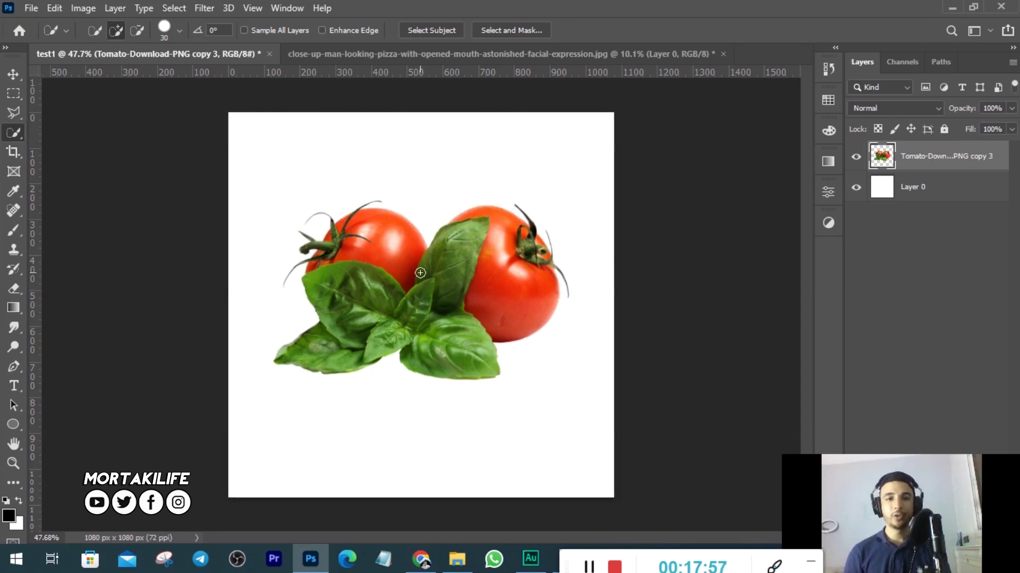
{"action": "key", "text": "ctrl+shift+d"}
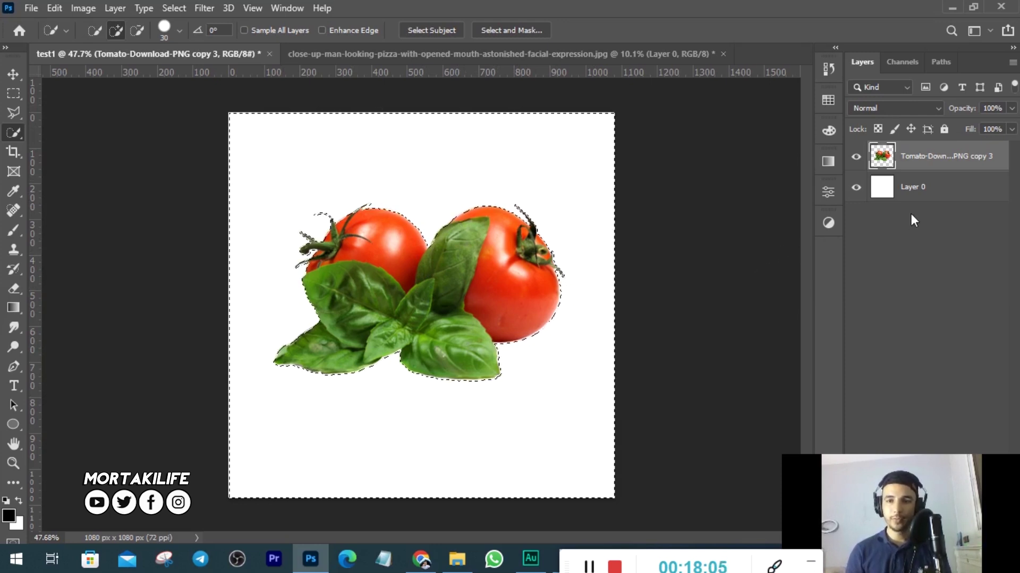
Hide Layer 0's white background, deselect, and shift the tomatoes slightly right and up.
{"action": "left_click", "coordinate": [855, 188]}
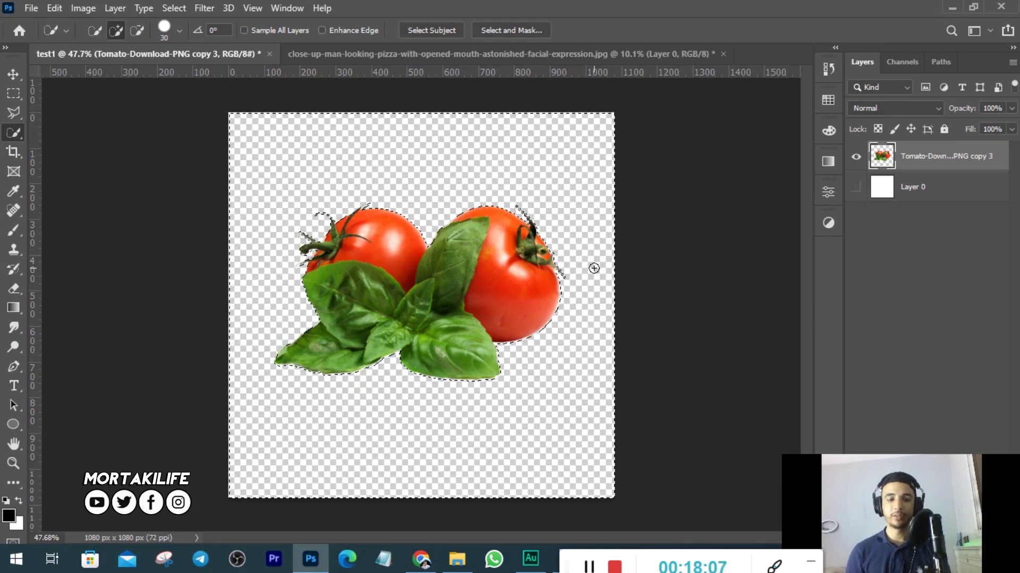
{"action": "key", "text": "ctrl+d"}
{"action": "key", "text": "v"}
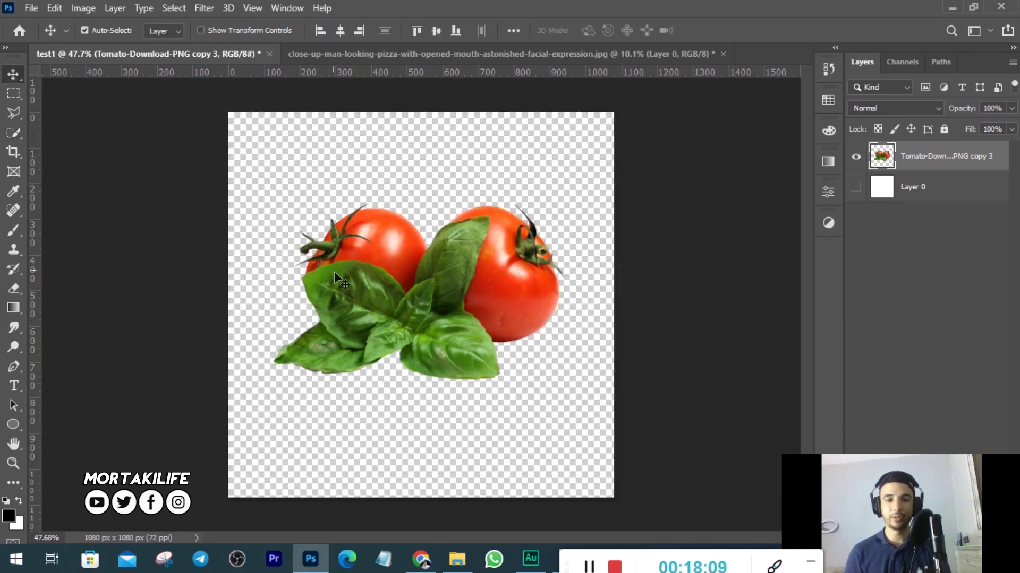
{"action": "left_click_drag", "start_coordinate": [398, 295], "coordinate": [419, 286]}
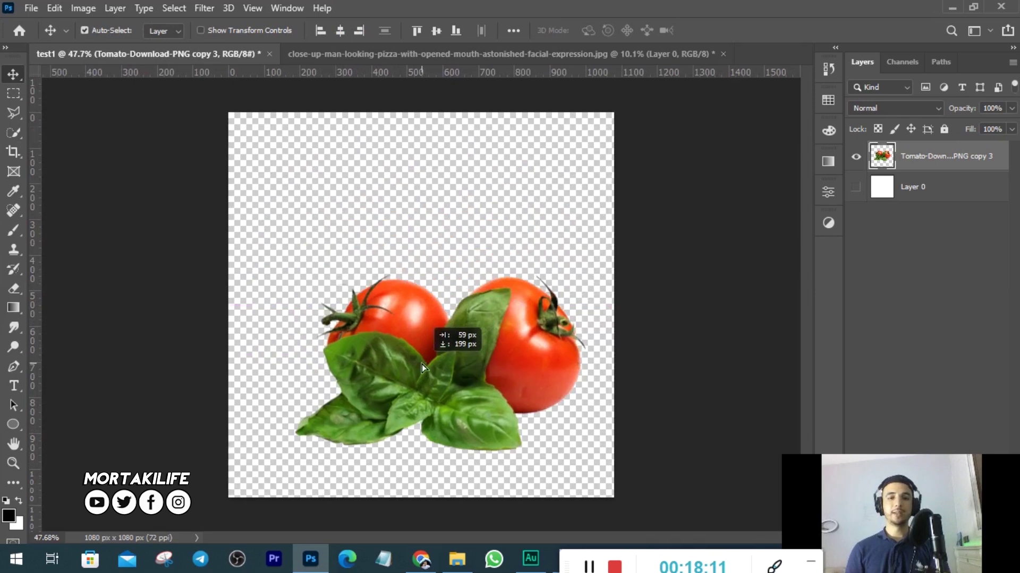
Scale the tomato-basil cutout to about 90% and reposition it slightly.
{"action": "key", "text": "ctrl+t"}
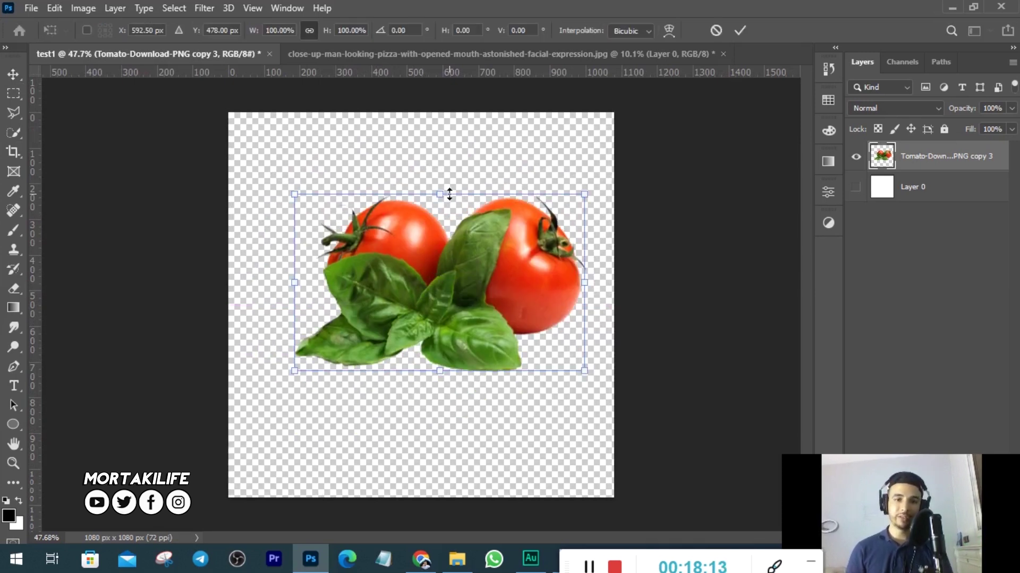
{"action": "left_click_drag", "start_coordinate": [449, 195], "coordinate": [449, 213]}
{"action": "left_click_drag", "start_coordinate": [437, 280], "coordinate": [414, 276]}
{"action": "key", "text": "Return"}
{"action": "left_click_drag", "start_coordinate": [391, 316], "coordinate": [401, 316]}
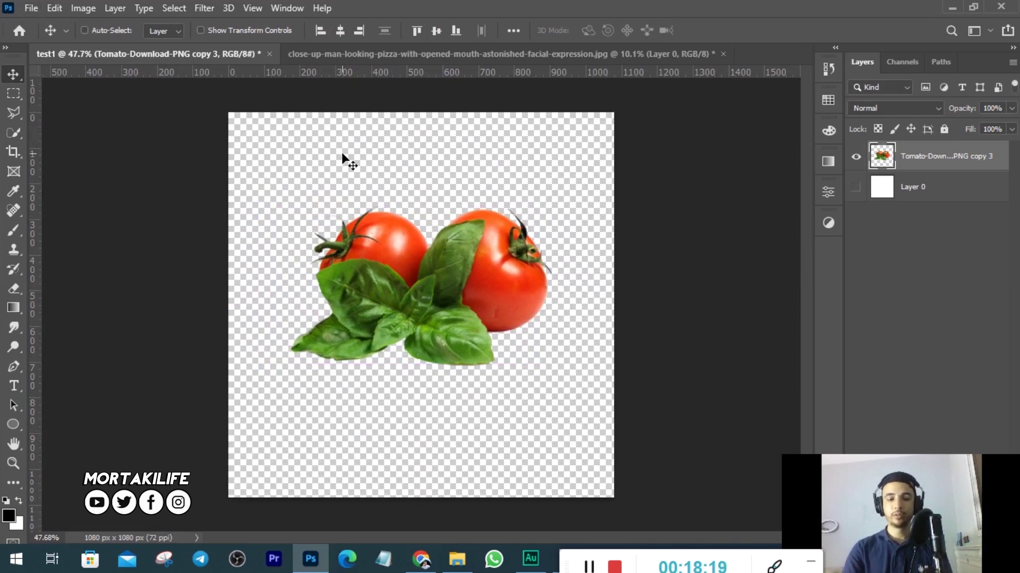
Save the document as test1 in Photoshop (PSD) format.
{"action": "key", "text": "ctrl+shift+s"}
{"action": "left_click", "coordinate": [246, 301]}
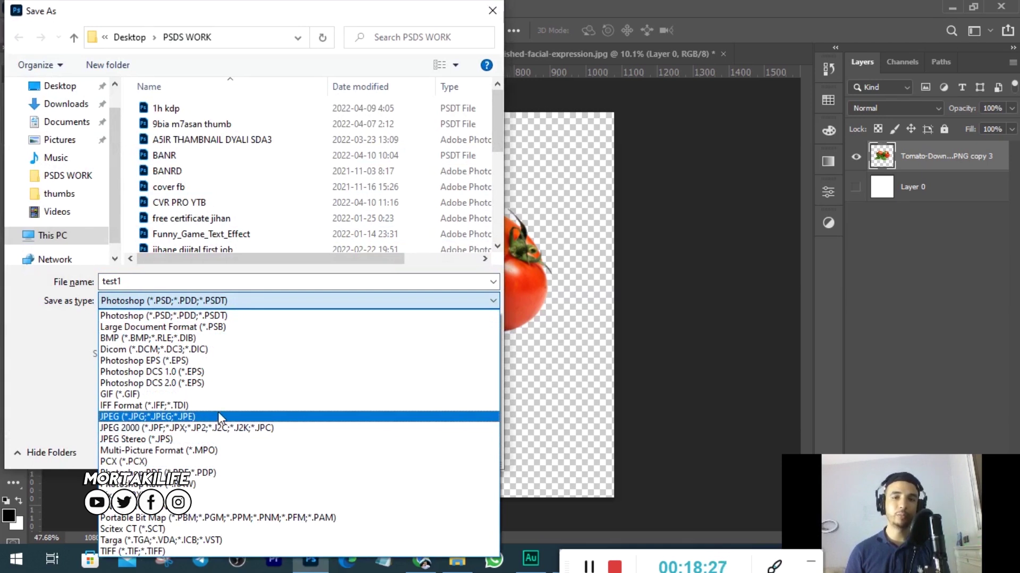
{"action": "left_click", "coordinate": [417, 6]}
{"action": "key", "text": "Return"}
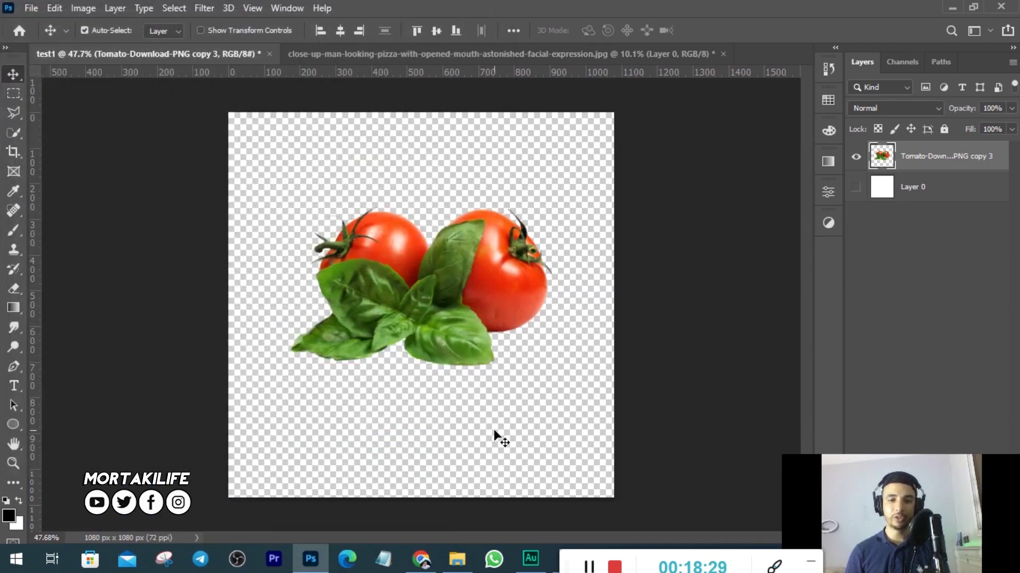
Scale the cutout to about 91% and centre it at X/Y 540 px.
{"action": "scroll", "coordinate": [431, 310], "scroll_direction": "up", "scroll_amount": 1}
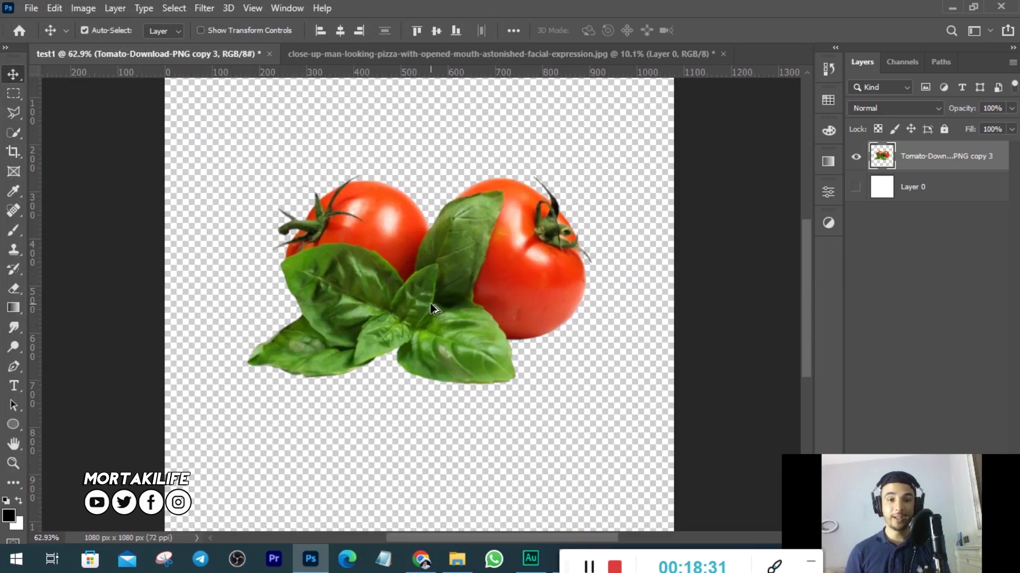
{"action": "scroll", "coordinate": [432, 310], "scroll_direction": "down", "scroll_amount": 2}
{"action": "key", "text": "ctrl+t"}
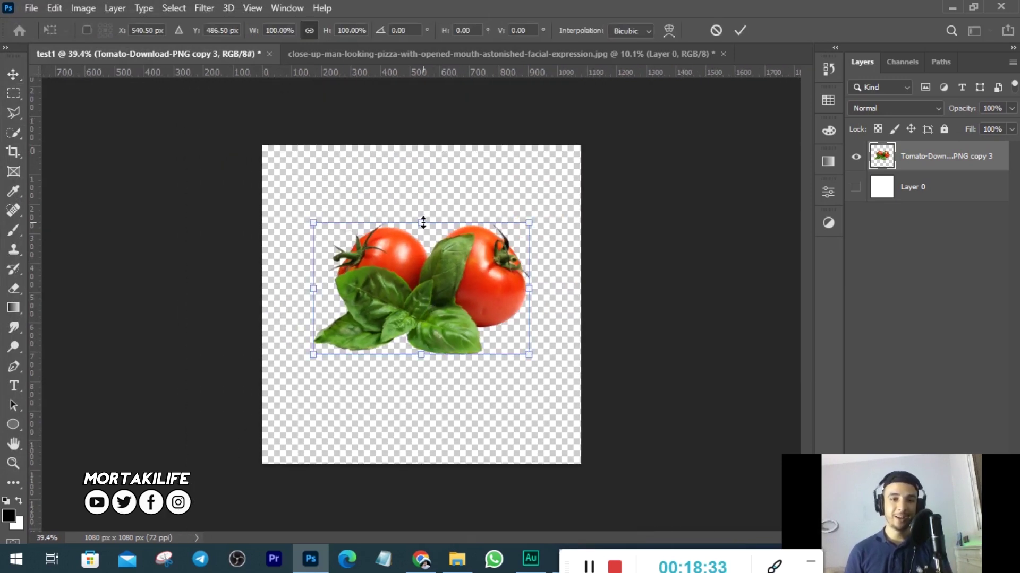
{"action": "left_click_drag", "start_coordinate": [423, 223], "coordinate": [423, 229]}
{"action": "left_click_drag", "start_coordinate": [418, 287], "coordinate": [419, 305]}
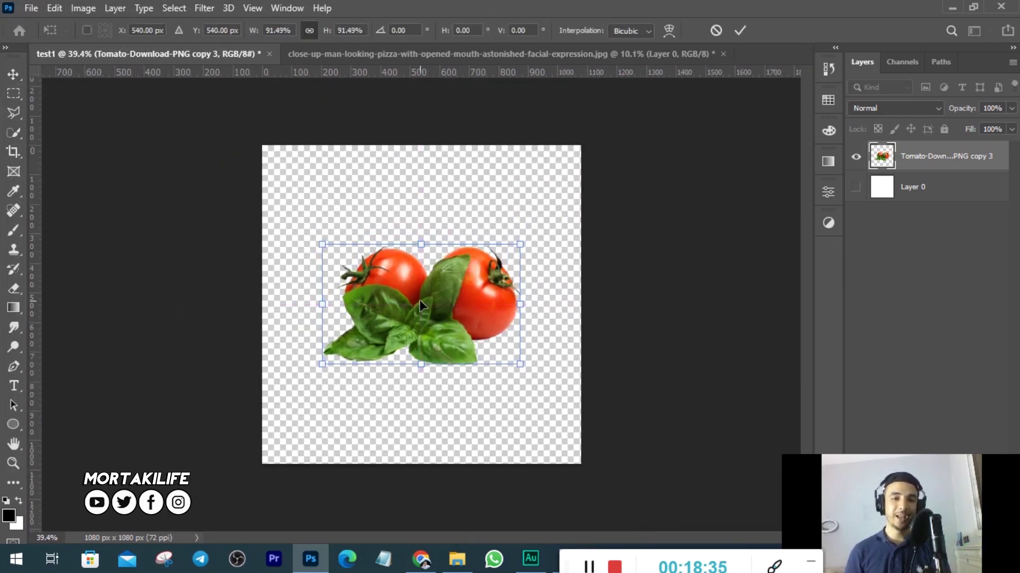
{"action": "key", "text": "Return"}
Zoom in and out to check the centred cutout, then reselect Quick Selection.
{"action": "scroll", "coordinate": [419, 301], "scroll_direction": "up", "scroll_amount": 1}
{"action": "scroll", "coordinate": [419, 301], "scroll_direction": "up", "scroll_amount": 1}
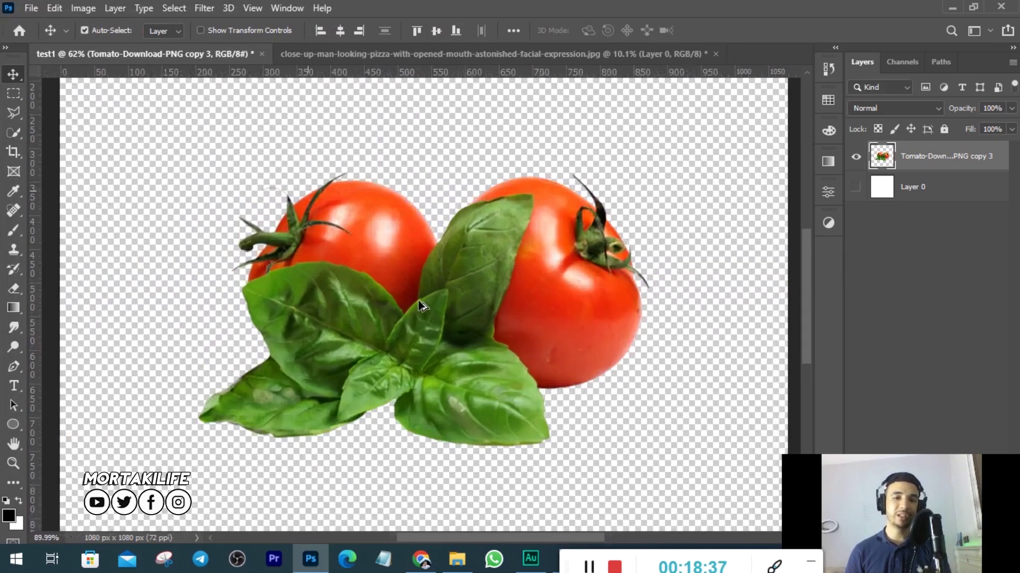
{"action": "scroll", "coordinate": [420, 305], "scroll_direction": "down", "scroll_amount": 1}
{"action": "scroll", "coordinate": [419, 305], "scroll_direction": "down", "scroll_amount": 1}
{"action": "scroll", "coordinate": [419, 306], "scroll_direction": "down", "scroll_amount": 1}
{"action": "scroll", "coordinate": [420, 305], "scroll_direction": "up", "scroll_amount": 2}
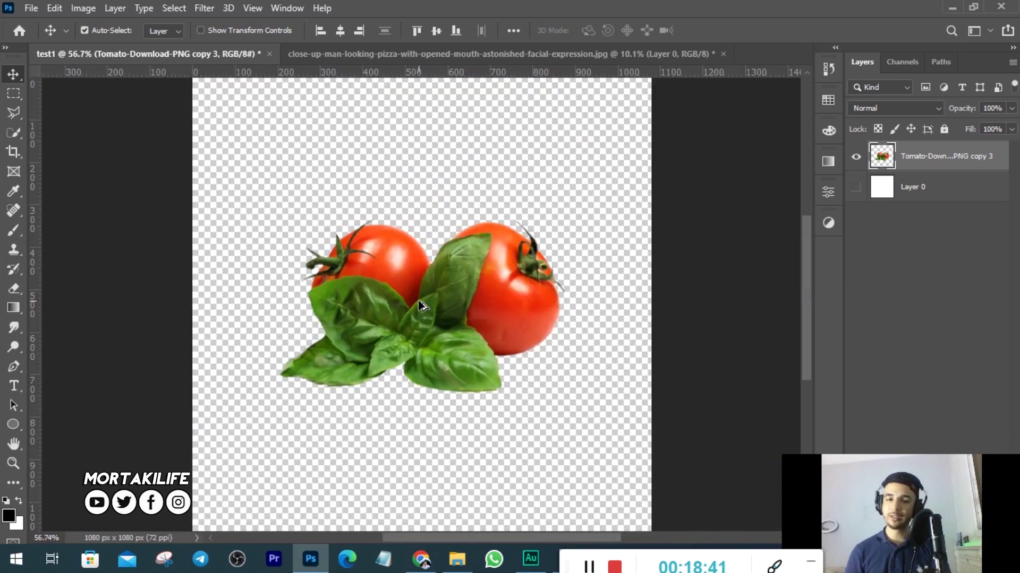
{"action": "scroll", "coordinate": [420, 305], "scroll_direction": "up", "scroll_amount": 2}
{"action": "scroll", "coordinate": [420, 305], "scroll_direction": "up", "scroll_amount": 1}
{"action": "scroll", "coordinate": [420, 306], "scroll_direction": "up", "scroll_amount": 1}
{"action": "scroll", "coordinate": [419, 305], "scroll_direction": "down", "scroll_amount": 1}
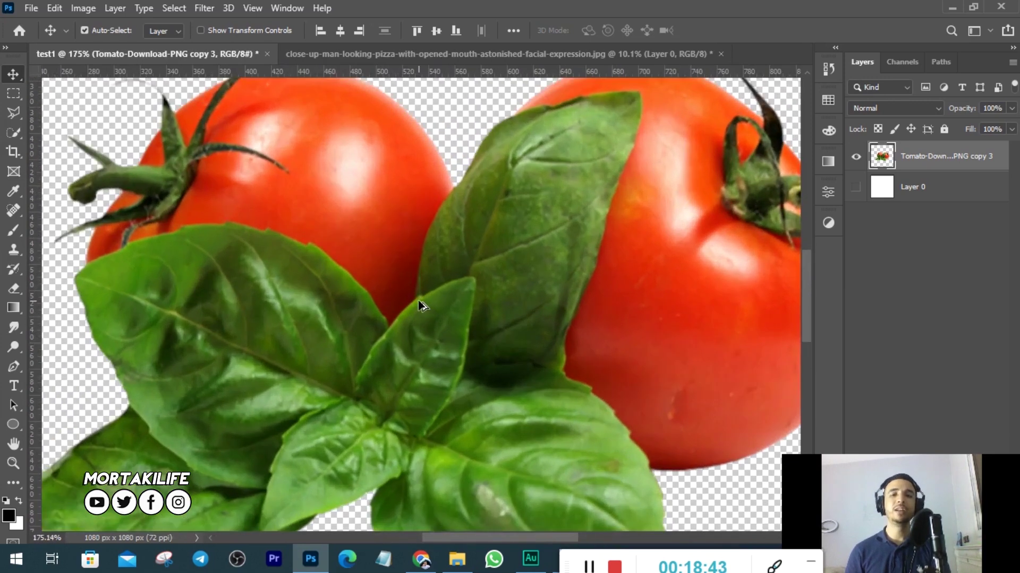
{"action": "scroll", "coordinate": [420, 305], "scroll_direction": "down", "scroll_amount": 2}
{"action": "scroll", "coordinate": [419, 305], "scroll_direction": "down", "scroll_amount": 1}
{"action": "scroll", "coordinate": [419, 305], "scroll_direction": "down", "scroll_amount": 1}
{"action": "scroll", "coordinate": [419, 305], "scroll_direction": "up", "scroll_amount": 1}
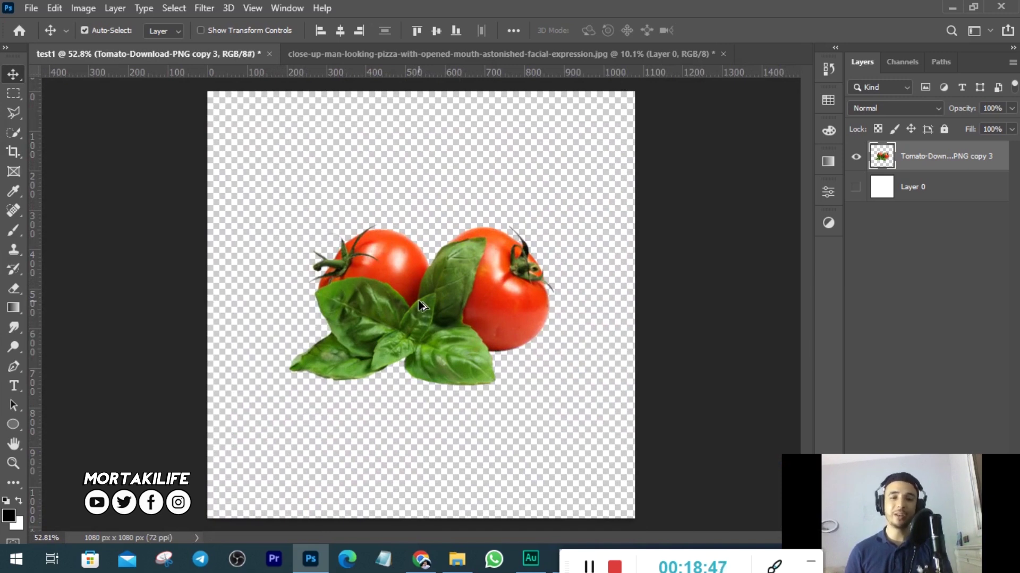
{"action": "scroll", "coordinate": [419, 305], "scroll_direction": "up", "scroll_amount": 1}
{"action": "scroll", "coordinate": [419, 306], "scroll_direction": "up", "scroll_amount": 1}
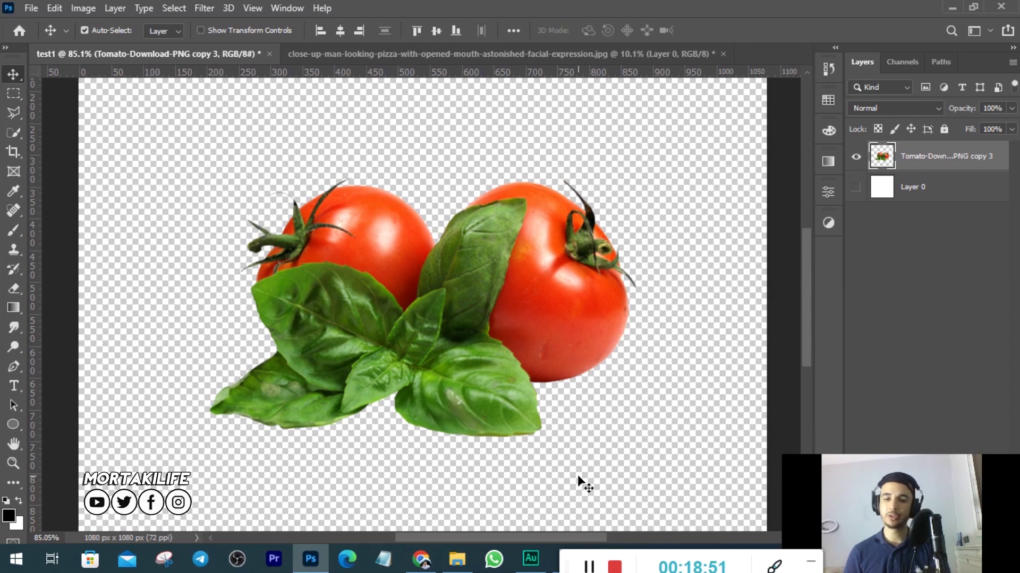
{"action": "key", "text": "w"}
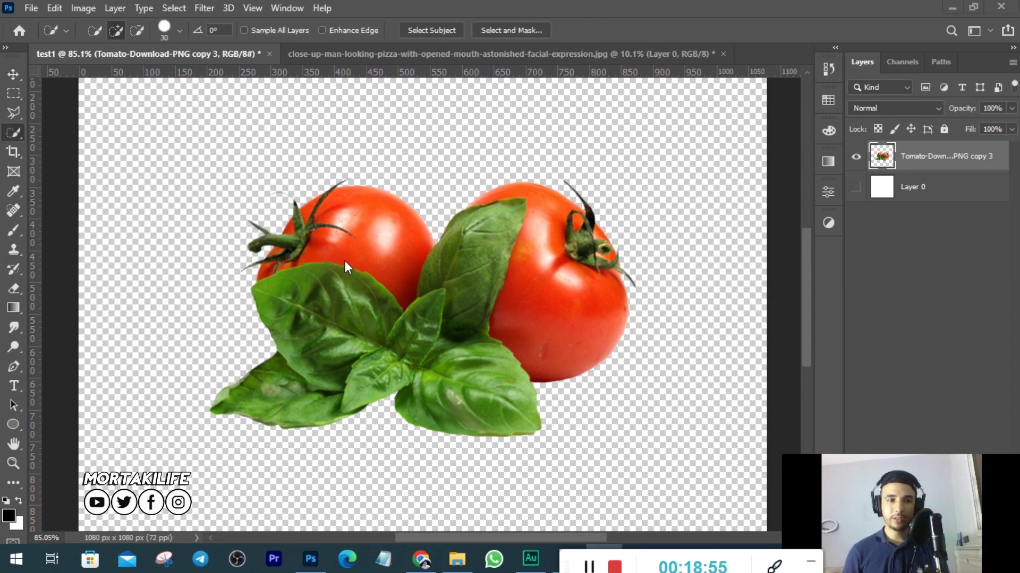
Quick-select the tomatoes and basil and make the white background layer visible again.
{"action": "left_click", "coordinate": [399, 275]}
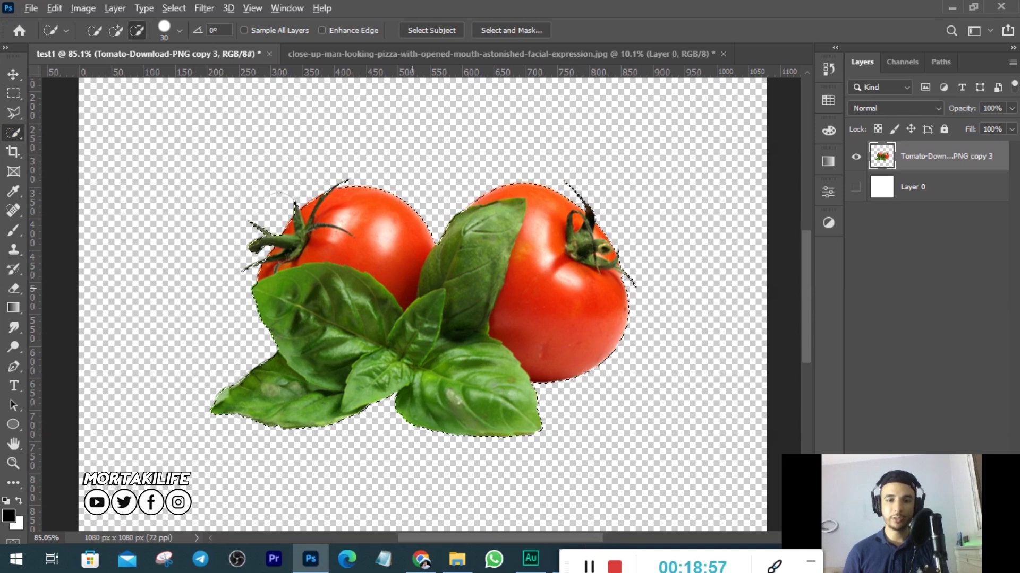
{"action": "scroll", "coordinate": [409, 276], "scroll_direction": "up", "scroll_amount": 1}
{"action": "left_click", "coordinate": [855, 187]}
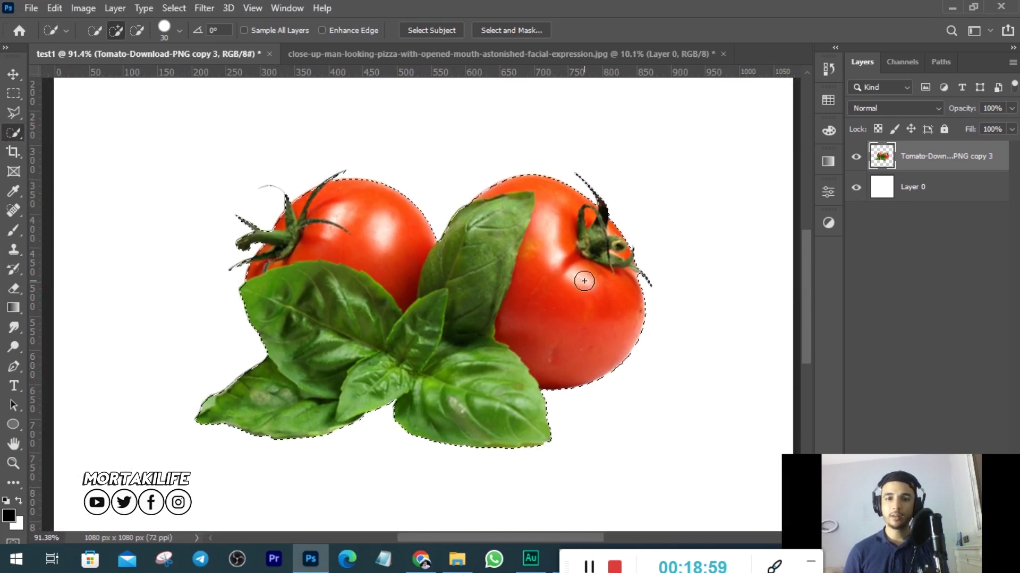
{"action": "scroll", "coordinate": [653, 264], "scroll_direction": "down", "scroll_amount": 3}
{"action": "scroll", "coordinate": [632, 184], "scroll_direction": "up", "scroll_amount": 2}
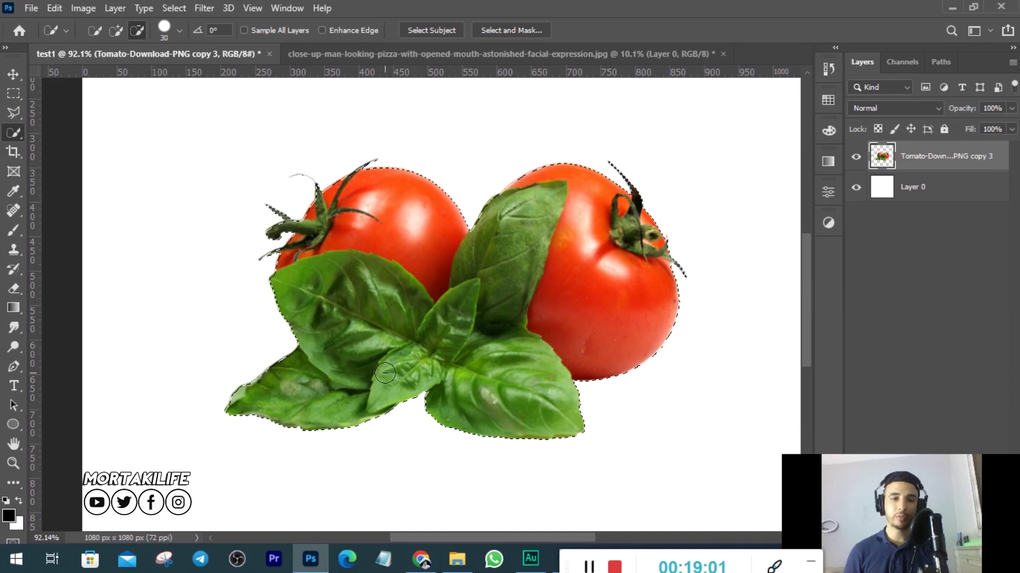
{"action": "scroll", "coordinate": [632, 184], "scroll_direction": "up", "scroll_amount": 1}
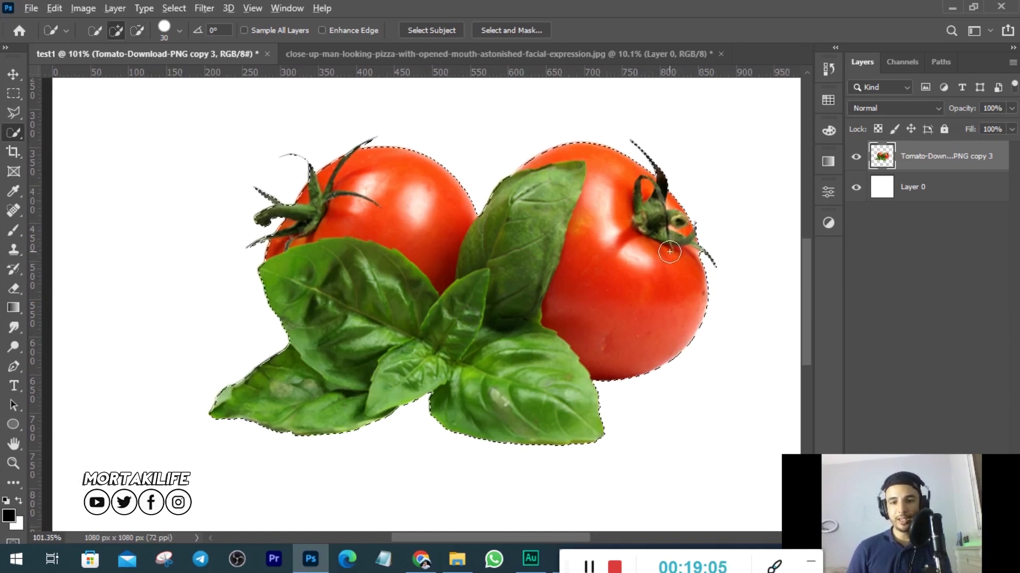
Switch to subtract mode and trial-trim the area near the stem, undoing the first attempt.
{"action": "key", "text": "alt"}
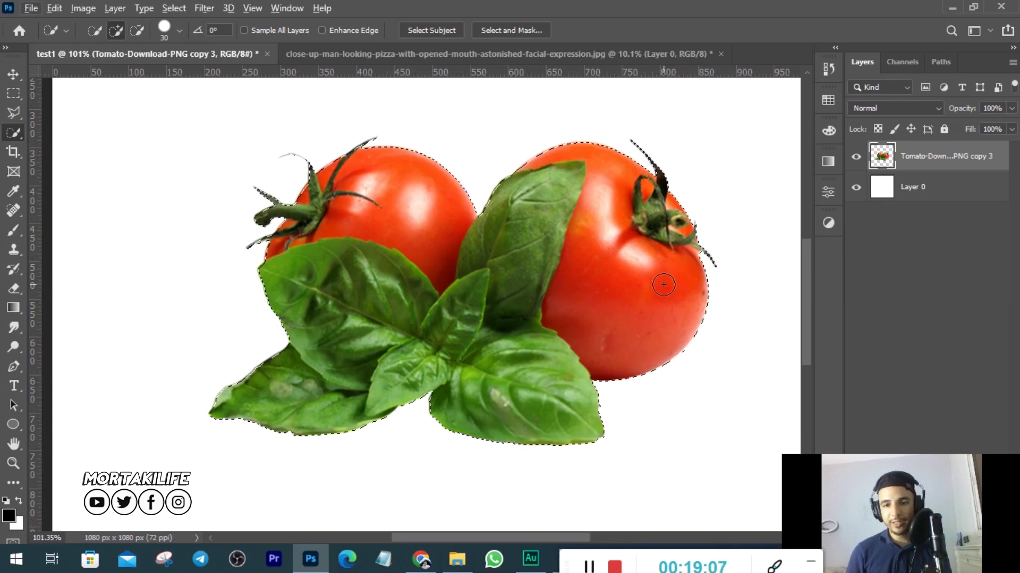
{"action": "scroll", "coordinate": [668, 280], "scroll_direction": "up", "scroll_amount": 2}
{"action": "scroll", "coordinate": [663, 285], "scroll_direction": "up", "scroll_amount": 3}
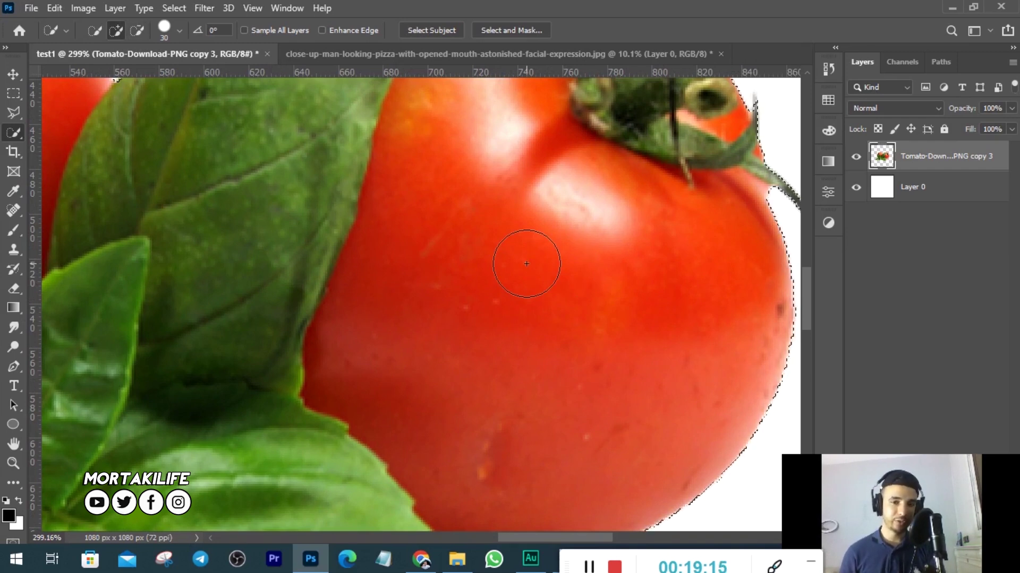
{"action": "left_click_drag", "start_coordinate": [678, 216], "coordinate": [710, 233]}
{"action": "key", "text": "ctrl+z"}
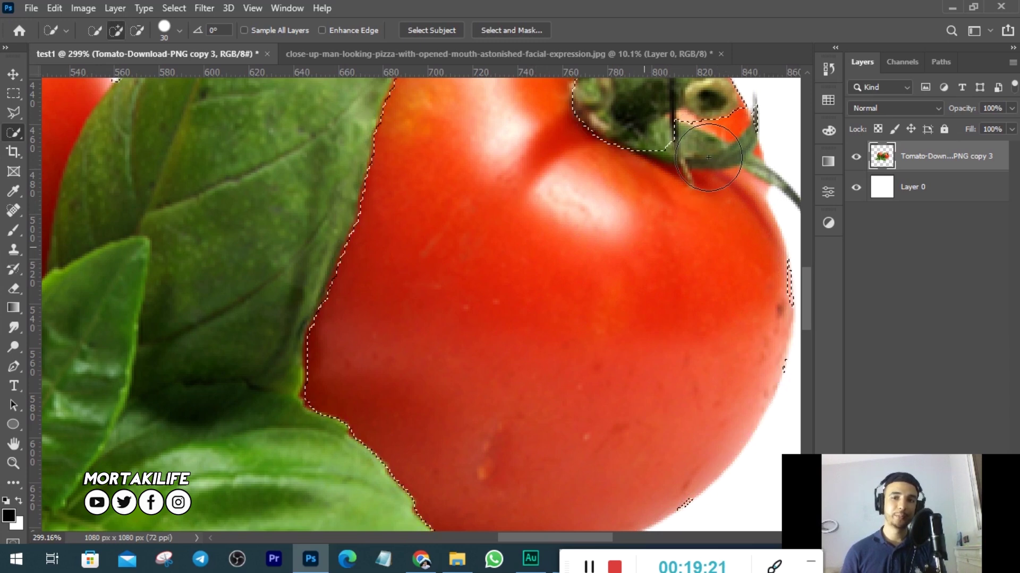
{"action": "scroll", "coordinate": [603, 273], "scroll_direction": "down", "scroll_amount": 2}
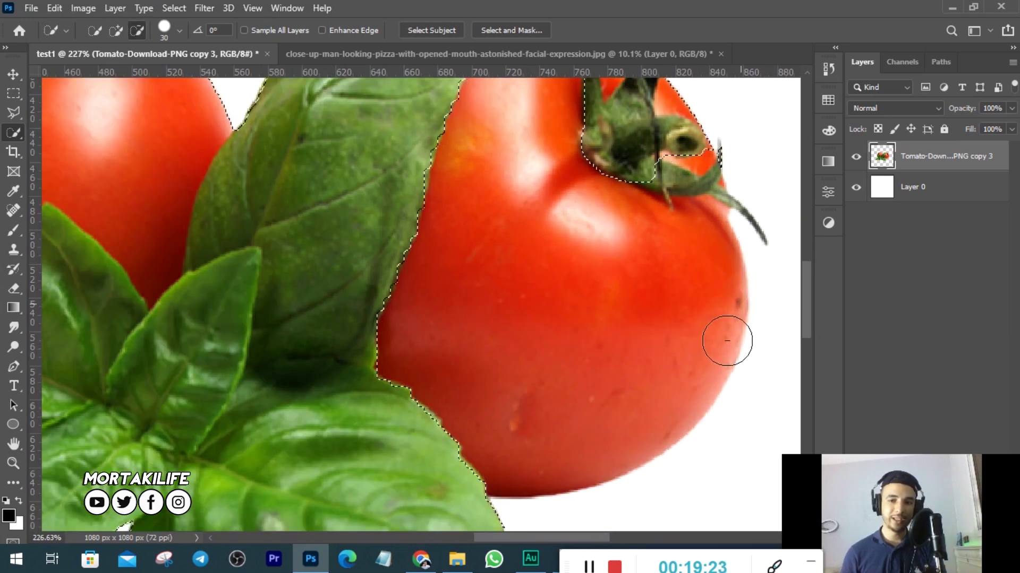
{"action": "scroll", "coordinate": [687, 360], "scroll_direction": "up", "scroll_amount": 1}
{"action": "scroll", "coordinate": [687, 360], "scroll_direction": "up", "scroll_amount": 3}
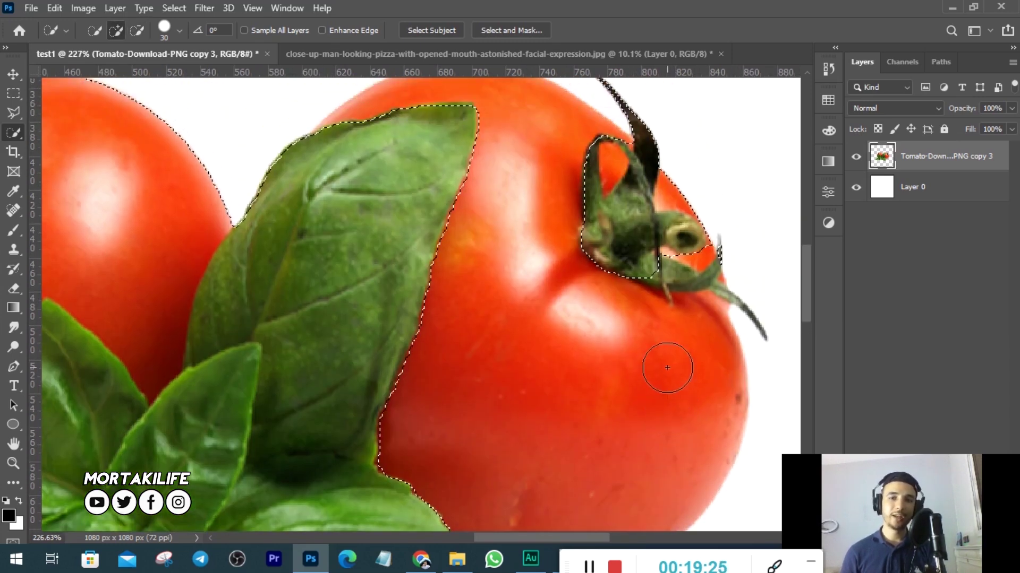
{"action": "left_click_drag", "start_coordinate": [682, 182], "coordinate": [631, 132]}
{"action": "scroll", "coordinate": [631, 133], "scroll_direction": "up", "scroll_amount": 2}
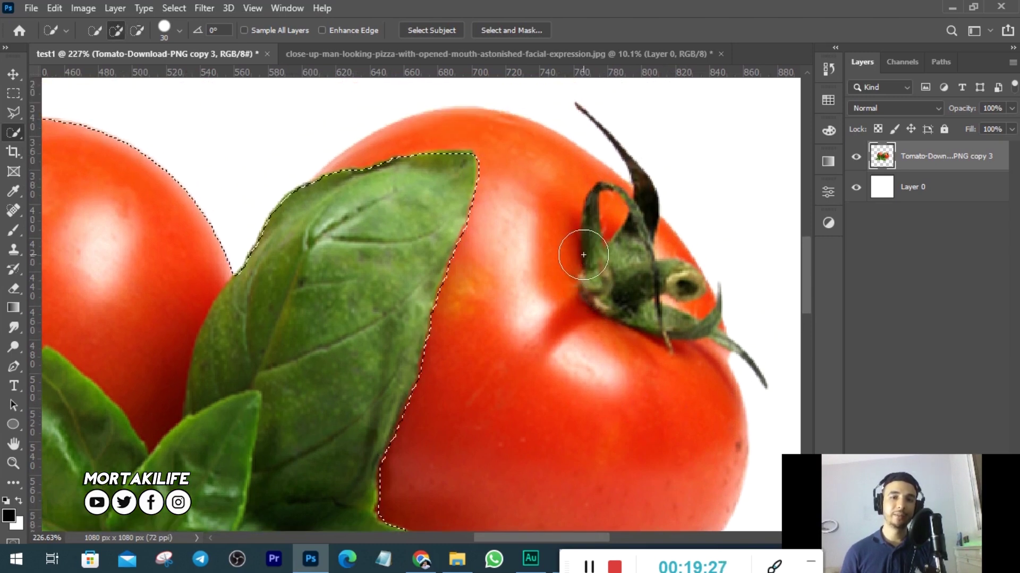
Repaint the selection over the tomato bodies and the area between leaf and stem.
{"action": "left_click_drag", "start_coordinate": [389, 241], "coordinate": [501, 205]}
{"action": "mouse_move", "coordinate": [349, 322]}
{"action": "left_mouse_down"}
{"action": "mouse_move", "coordinate": [383, 268]}
{"action": "mouse_move", "coordinate": [494, 207]}
{"action": "mouse_move", "coordinate": [562, 213]}
{"action": "mouse_move", "coordinate": [730, 366]}
{"action": "mouse_move", "coordinate": [728, 228]}
{"action": "left_mouse_up"}
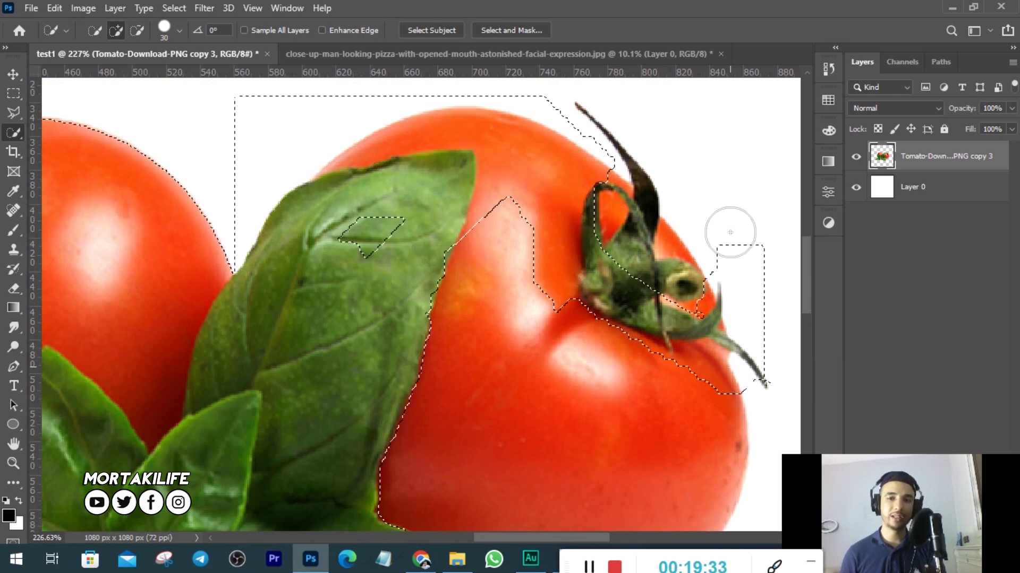
{"action": "mouse_move", "coordinate": [360, 250]}
{"action": "left_mouse_down"}
{"action": "mouse_move", "coordinate": [531, 276]}
{"action": "mouse_move", "coordinate": [728, 399]}
{"action": "left_mouse_up"}
{"action": "scroll", "coordinate": [584, 353], "scroll_direction": "down", "scroll_amount": 3}
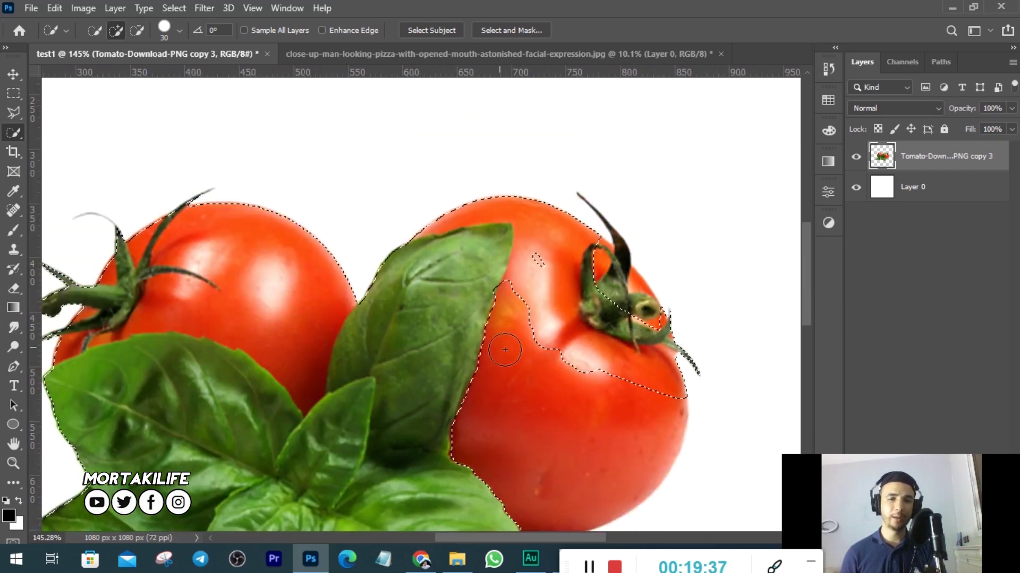
{"action": "left_click_drag", "start_coordinate": [584, 353], "coordinate": [664, 498]}
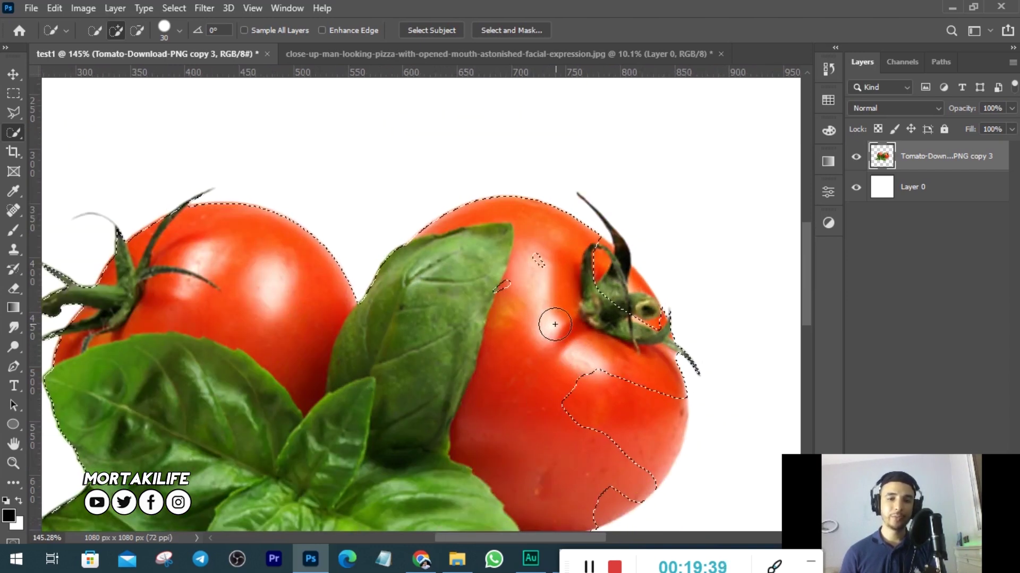
Subtract the right tomato from the selection piece by piece, then zoom out to check.
{"action": "key", "text": "alt"}
{"action": "mouse_move", "coordinate": [639, 223]}
{"action": "left_mouse_down"}
{"action": "mouse_move", "coordinate": [539, 273]}
{"action": "mouse_move", "coordinate": [505, 381]}
{"action": "mouse_move", "coordinate": [629, 418]}
{"action": "mouse_move", "coordinate": [611, 300]}
{"action": "mouse_move", "coordinate": [579, 278]}
{"action": "mouse_move", "coordinate": [658, 326]}
{"action": "mouse_move", "coordinate": [684, 407]}
{"action": "mouse_move", "coordinate": [575, 361]}
{"action": "left_mouse_up"}
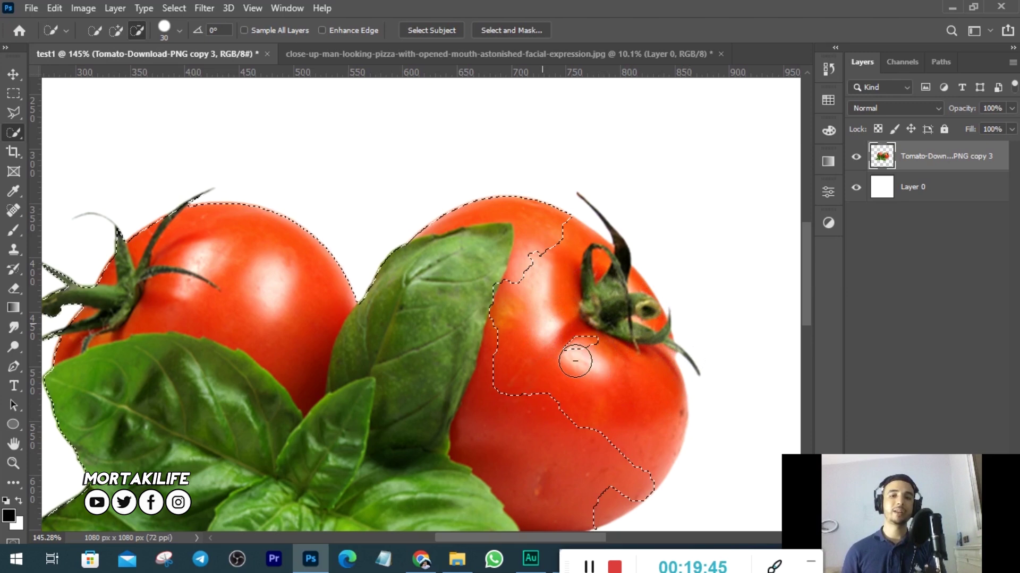
{"action": "mouse_move", "coordinate": [647, 370]}
{"action": "left_mouse_down"}
{"action": "mouse_move", "coordinate": [547, 253]}
{"action": "mouse_move", "coordinate": [529, 284]}
{"action": "mouse_move", "coordinate": [537, 188]}
{"action": "left_mouse_up"}
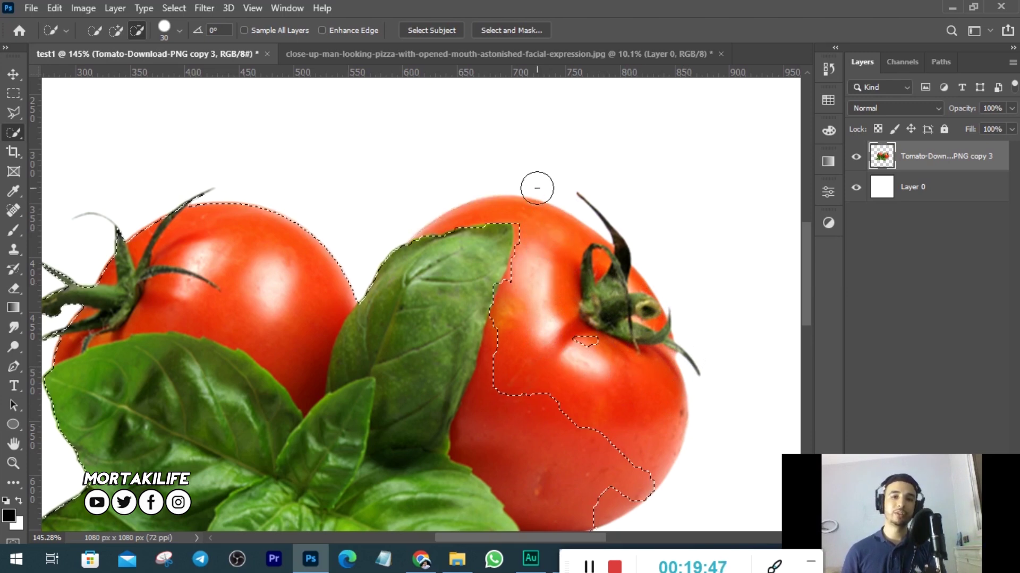
{"action": "scroll", "coordinate": [584, 451], "scroll_direction": "down", "scroll_amount": 3}
{"action": "left_click_drag", "start_coordinate": [560, 220], "coordinate": [589, 247]}
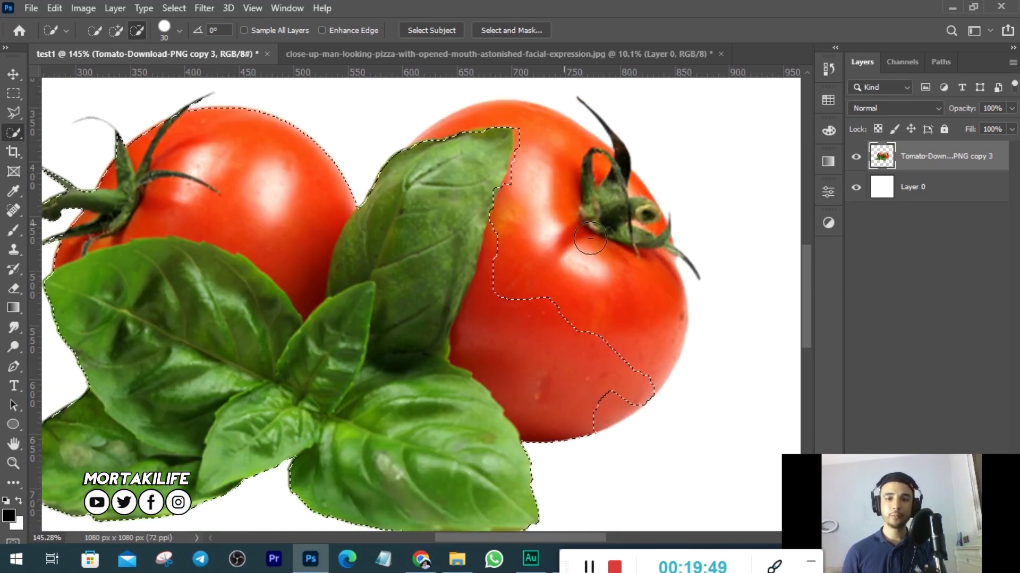
{"action": "left_click_drag", "start_coordinate": [622, 398], "coordinate": [659, 373]}
{"action": "mouse_move", "coordinate": [571, 314]}
{"action": "left_mouse_down"}
{"action": "mouse_move", "coordinate": [544, 379]}
{"action": "mouse_move", "coordinate": [541, 326]}
{"action": "left_mouse_up"}
{"action": "left_click_drag", "start_coordinate": [481, 271], "coordinate": [508, 229]}
{"action": "scroll", "coordinate": [444, 289], "scroll_direction": "down", "scroll_amount": 2}
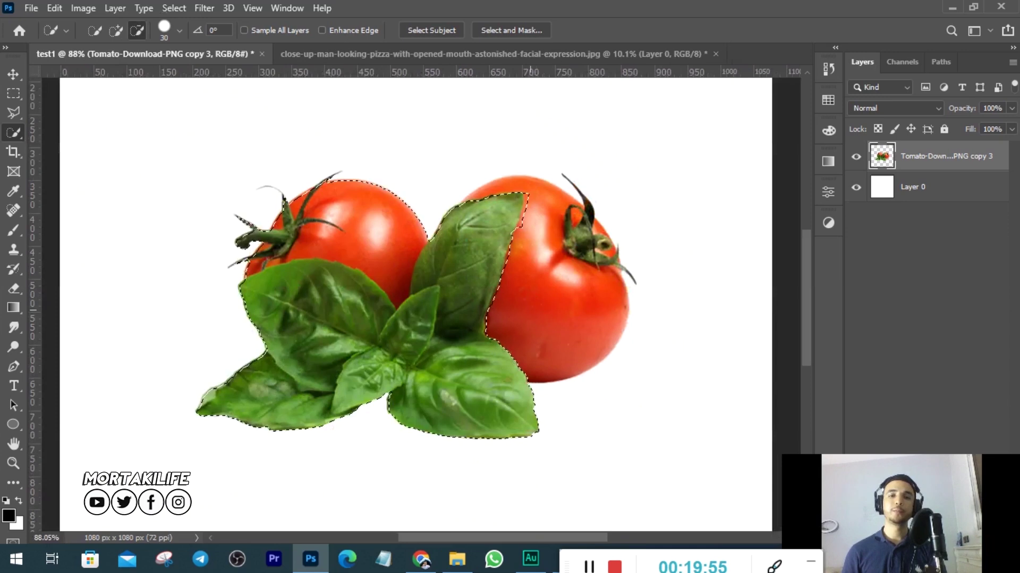
{"action": "scroll", "coordinate": [444, 288], "scroll_direction": "down", "scroll_amount": 3}
{"action": "scroll", "coordinate": [444, 289], "scroll_direction": "up", "scroll_amount": 2}
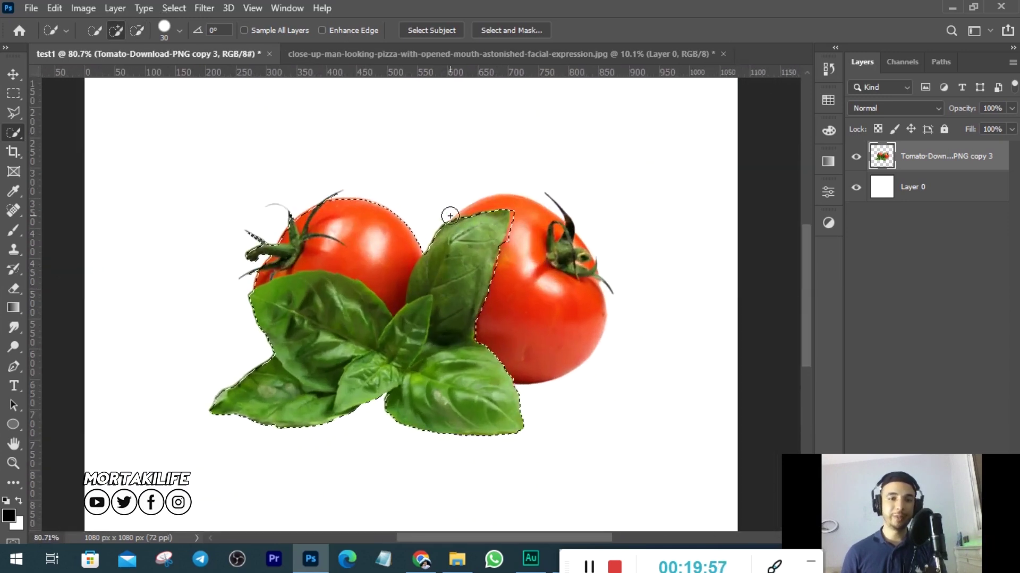
Invert the selection, trial-erase the right tomato and stray stems, then deselect.
{"action": "key", "text": "v"}
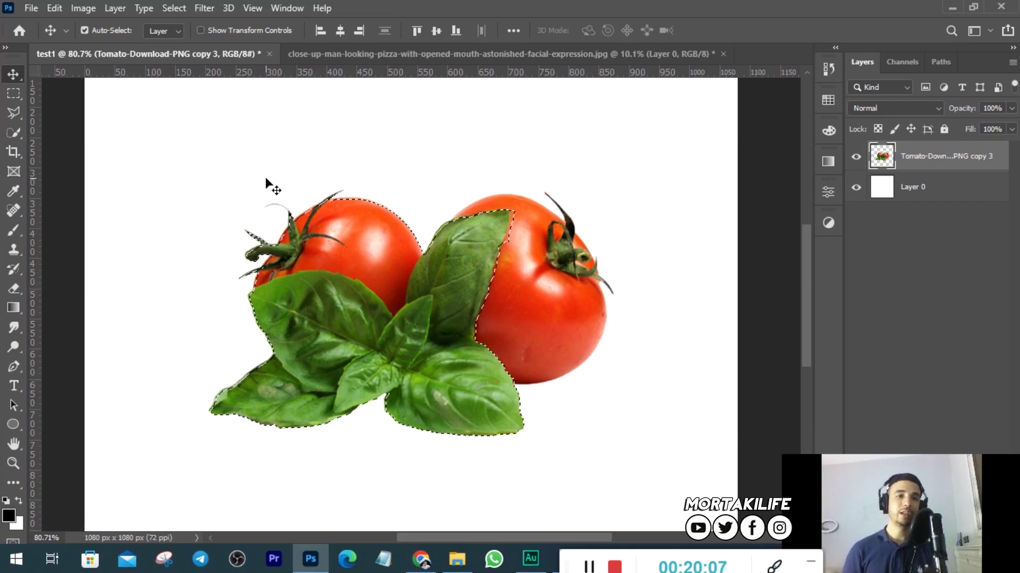
{"action": "left_click", "coordinate": [178, 10]}
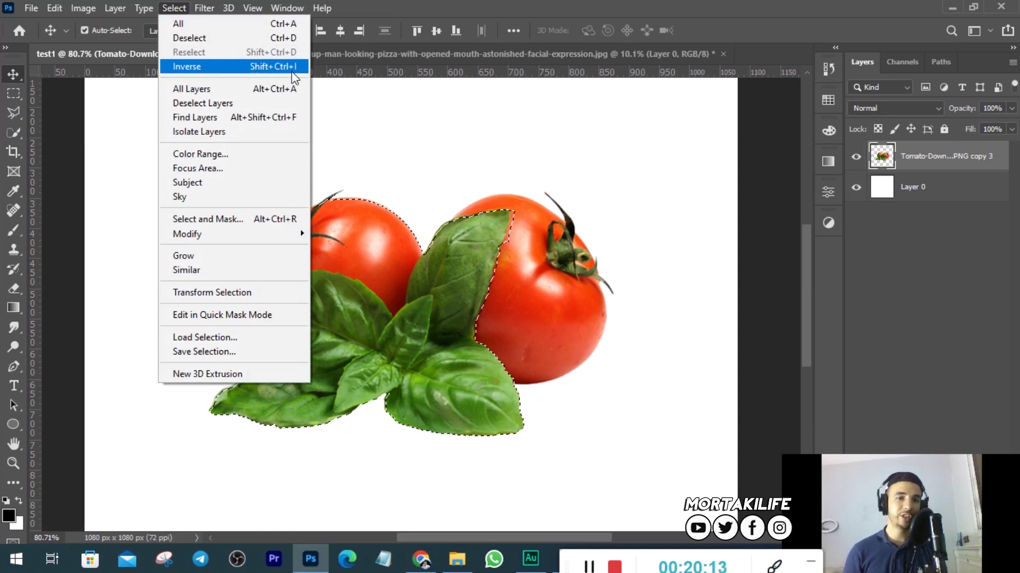
{"action": "left_click", "coordinate": [210, 64]}
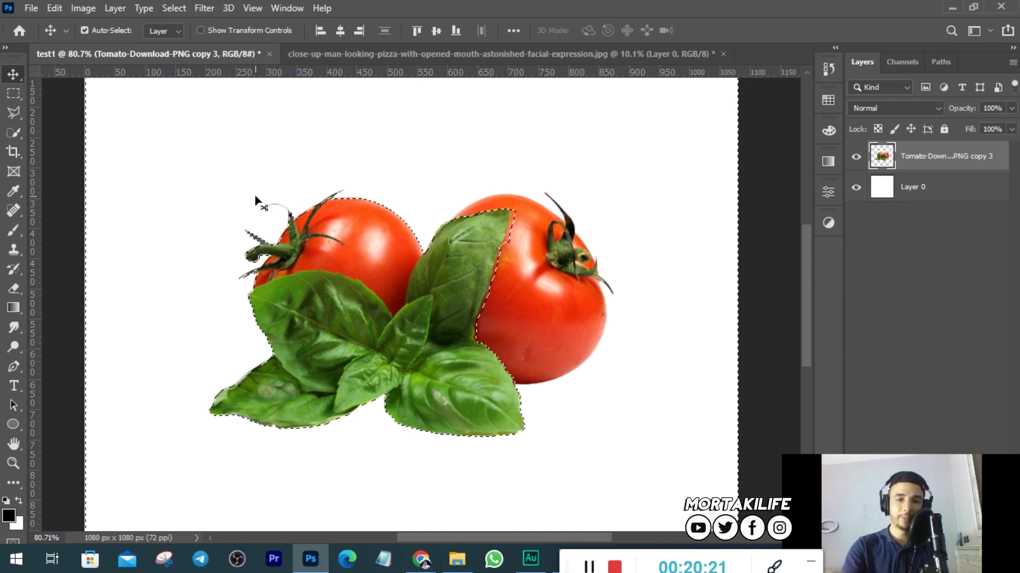
{"action": "key", "text": "Delete"}
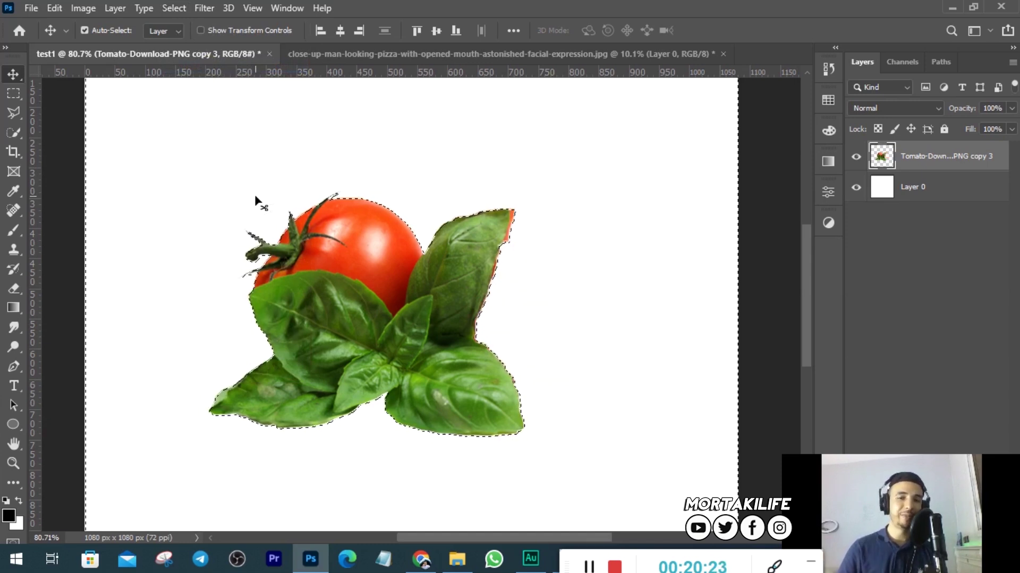
{"action": "key", "text": "ctrl+z"}
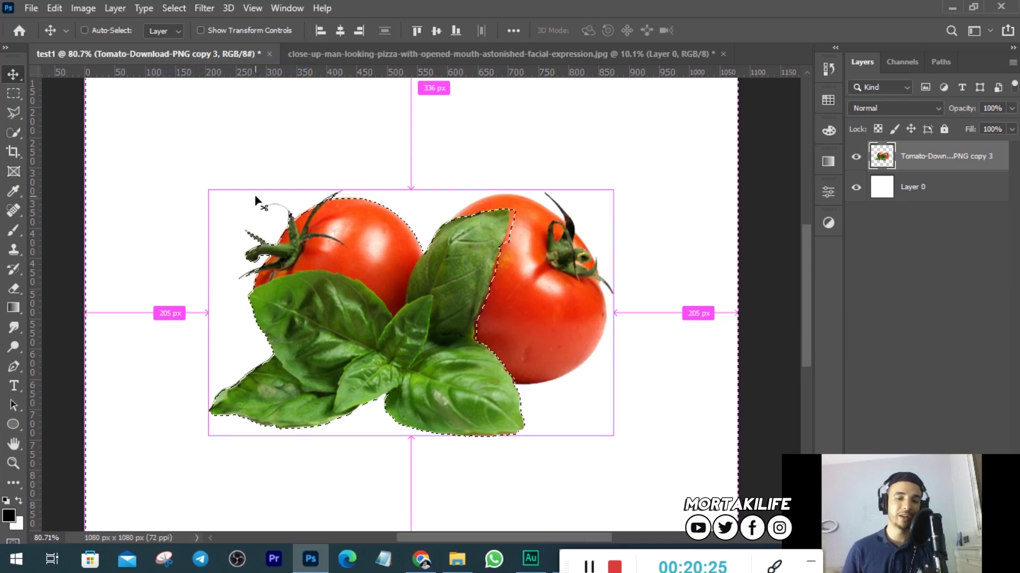
{"action": "key", "text": "Delete"}
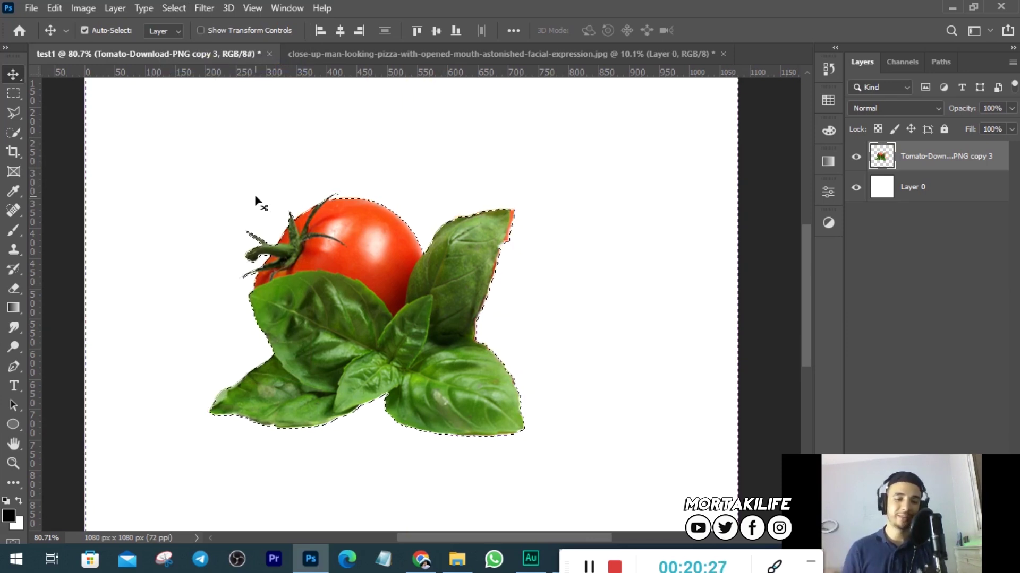
{"action": "key", "text": "ctrl+d"}
Undo the erase so the right tomato is restored.
{"action": "scroll", "coordinate": [239, 246], "scroll_direction": "down", "scroll_amount": 3}
{"action": "scroll", "coordinate": [492, 348], "scroll_direction": "down", "scroll_amount": 2}
{"action": "scroll", "coordinate": [492, 349], "scroll_direction": "up", "scroll_amount": 3}
{"action": "scroll", "coordinate": [582, 534], "scroll_direction": "up", "scroll_amount": 2}
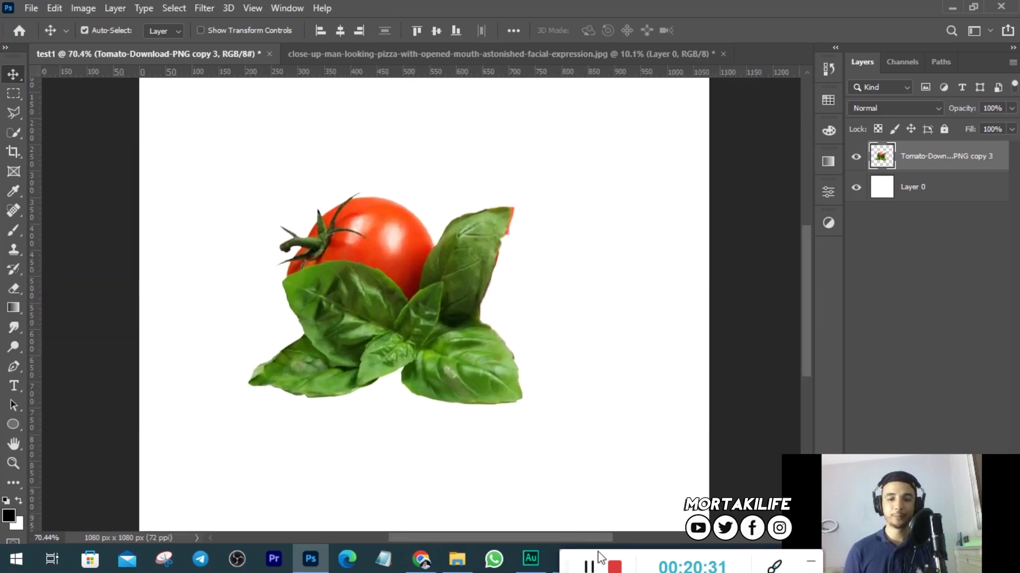
{"action": "key", "text": "ctrl+z"}
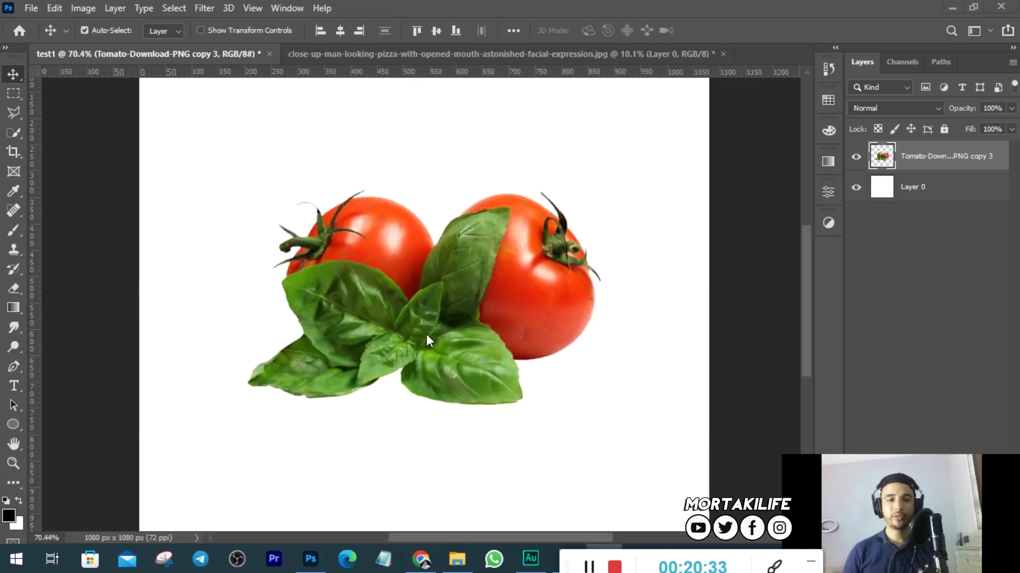
{"action": "scroll", "coordinate": [317, 354], "scroll_direction": "down", "scroll_amount": 1}
{"action": "scroll", "coordinate": [316, 354], "scroll_direction": "up", "scroll_amount": 1}
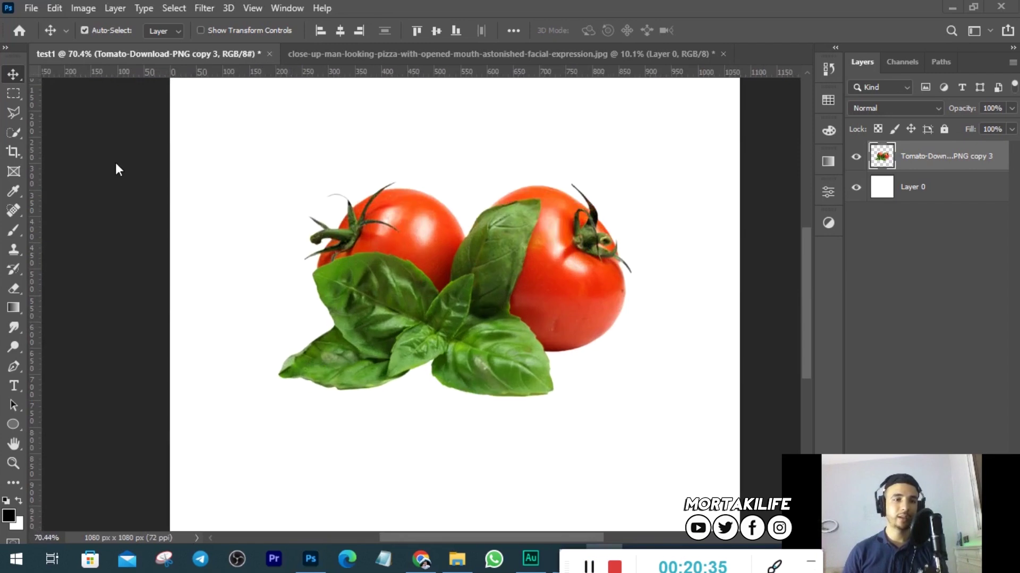
Select the Magnetic Lasso Tool from the lasso tool group.
{"action": "left_click", "coordinate": [14, 113]}
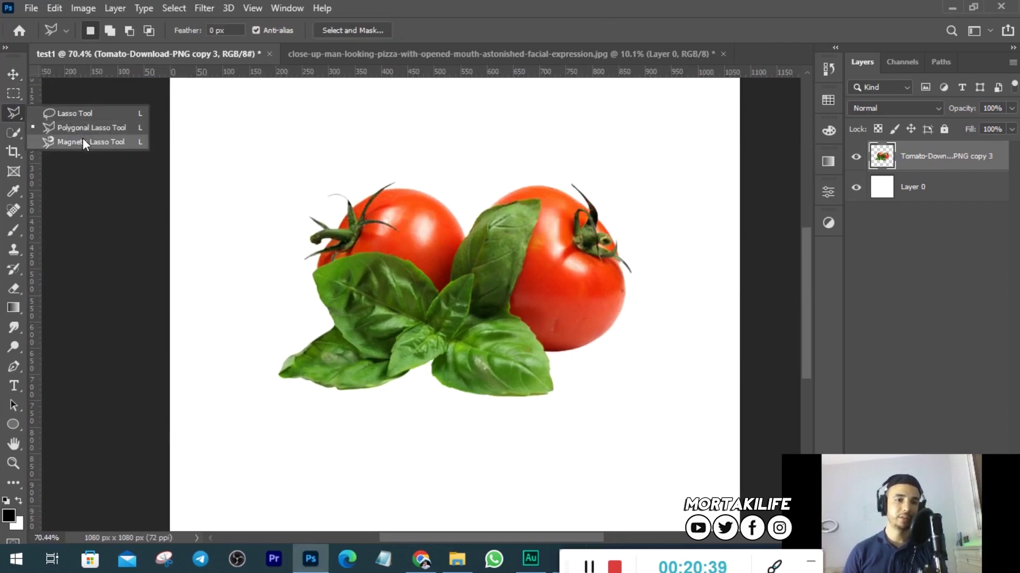
{"action": "left_click", "coordinate": [85, 142]}
{"action": "scroll", "coordinate": [612, 324], "scroll_direction": "up", "scroll_amount": 1}
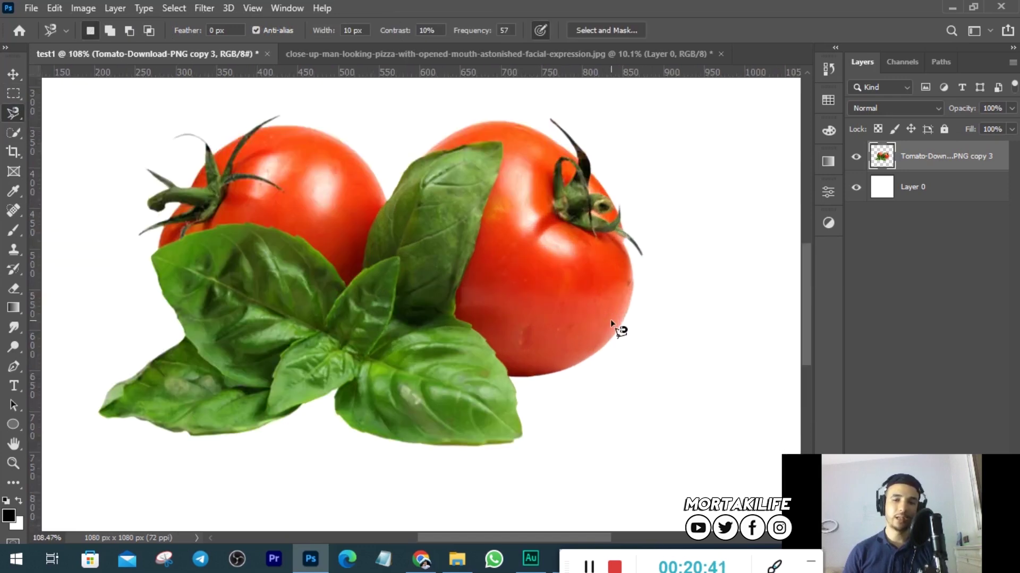
{"action": "scroll", "coordinate": [610, 319], "scroll_direction": "up", "scroll_amount": 1}
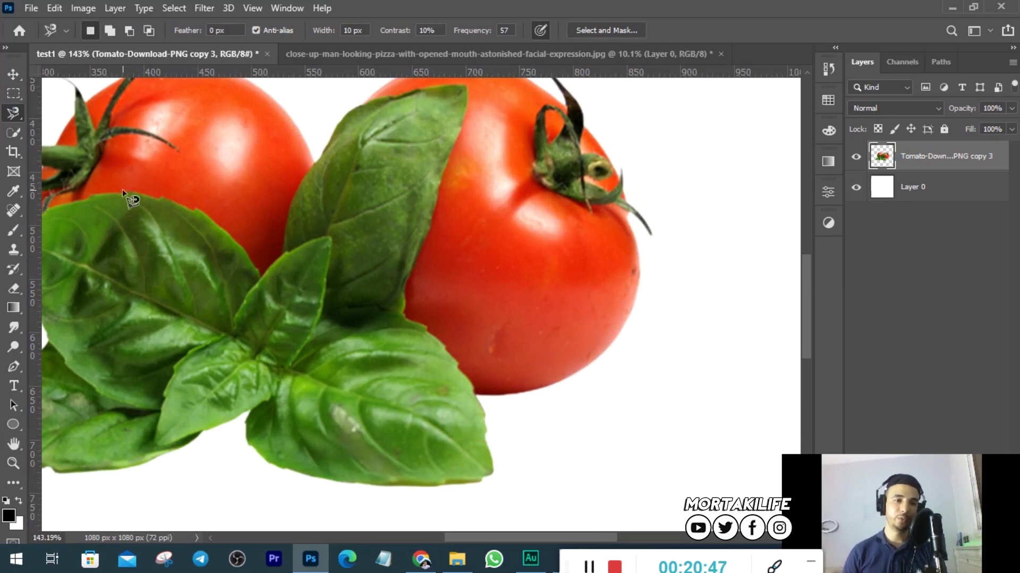
{"action": "left_click", "coordinate": [13, 132]}
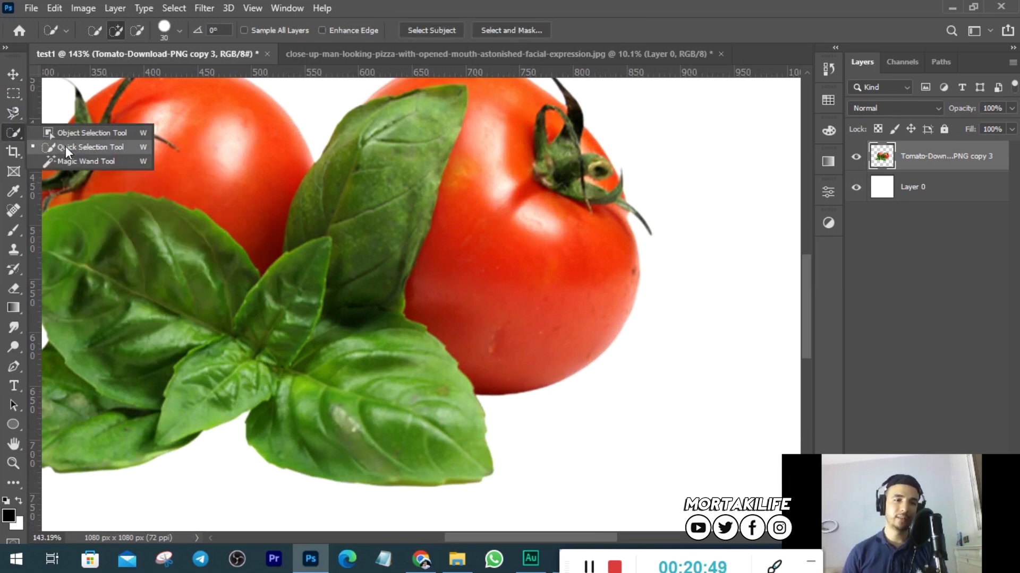
{"action": "left_click", "coordinate": [13, 112]}
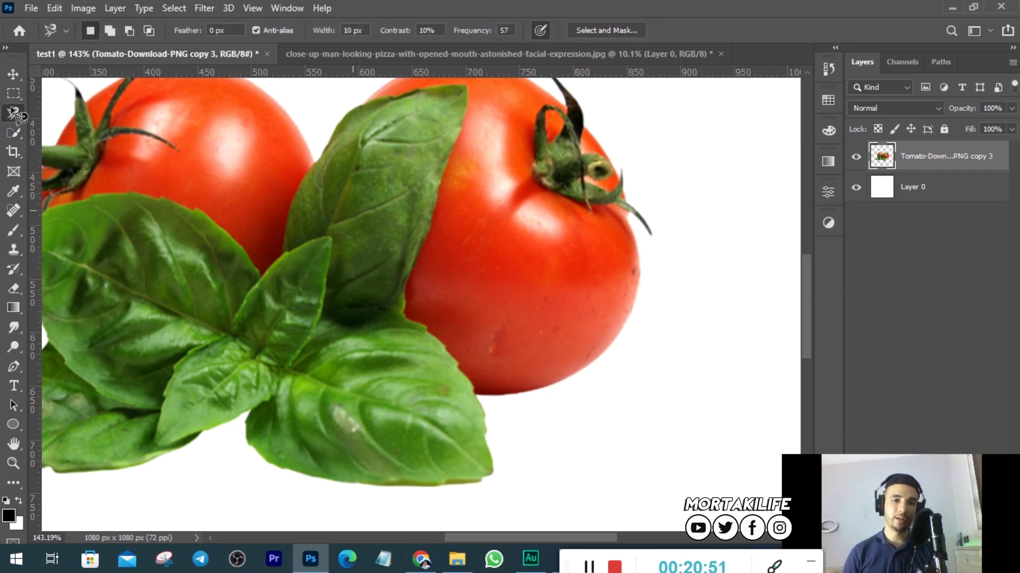
{"action": "scroll", "coordinate": [378, 319], "scroll_direction": "down", "scroll_amount": 2}
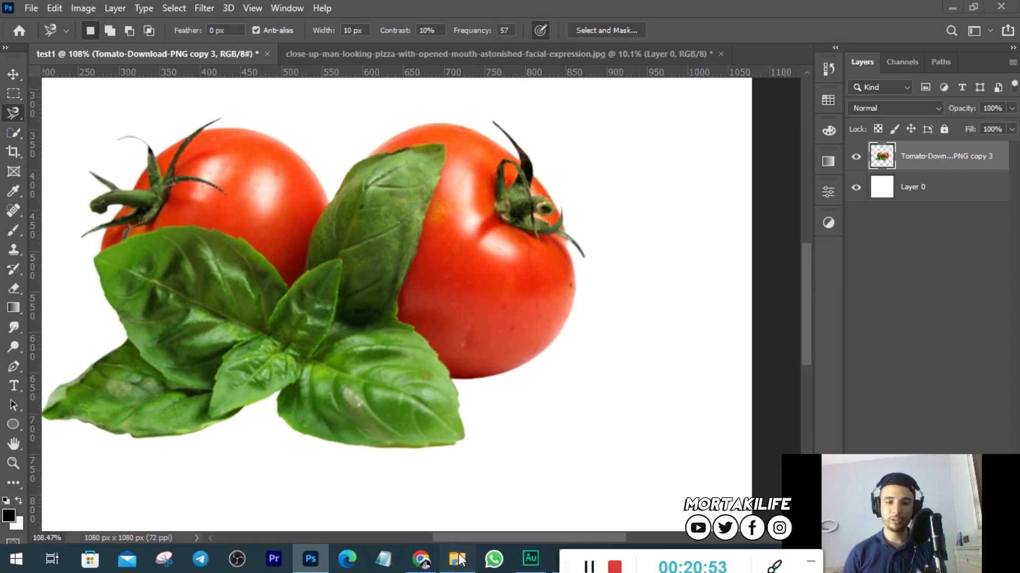
{"action": "left_click", "coordinate": [457, 559]}
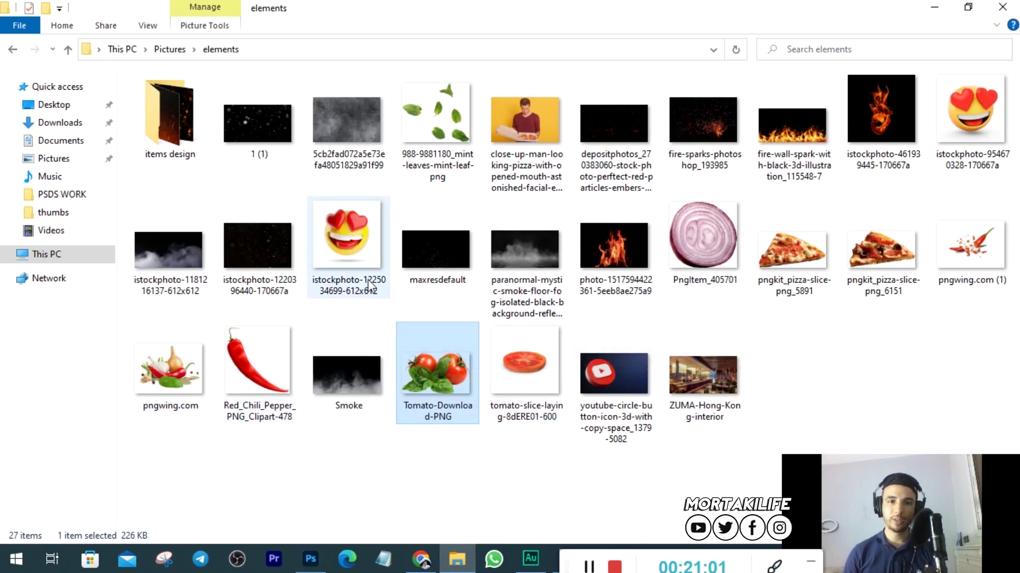
Drag pngkit_pizza-slice-png_5891 from the elements folder over to Photoshop.
{"action": "left_click", "coordinate": [777, 242]}
{"action": "mouse_move", "coordinate": [775, 238]}
{"action": "left_mouse_down"}
{"action": "mouse_move", "coordinate": [313, 563]}
{"action": "mouse_move", "coordinate": [496, 312]}
{"action": "left_mouse_up"}
Place the pizza slice on the test1 canvas, commit it, and cancel the stray lasso trace.
{"action": "mouse_move", "coordinate": [683, 36]}
{"action": "left_mouse_down"}
{"action": "mouse_move", "coordinate": [750, 51]}
{"action": "mouse_move", "coordinate": [581, 387]}
{"action": "left_mouse_up"}
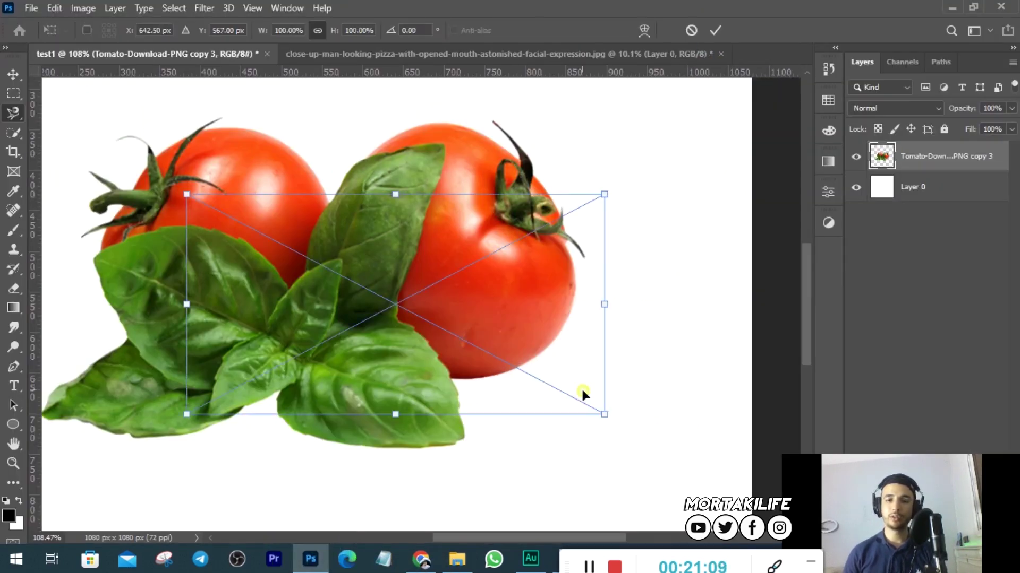
{"action": "key", "text": "Return"}
{"action": "key", "text": "l"}
{"action": "left_click", "coordinate": [369, 309]}
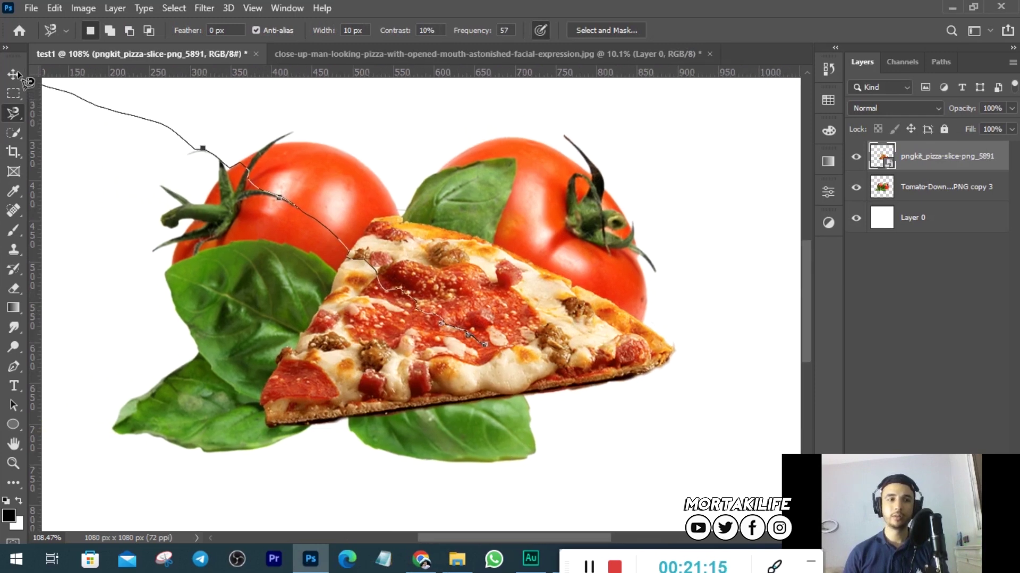
{"action": "key", "text": "Escape"}
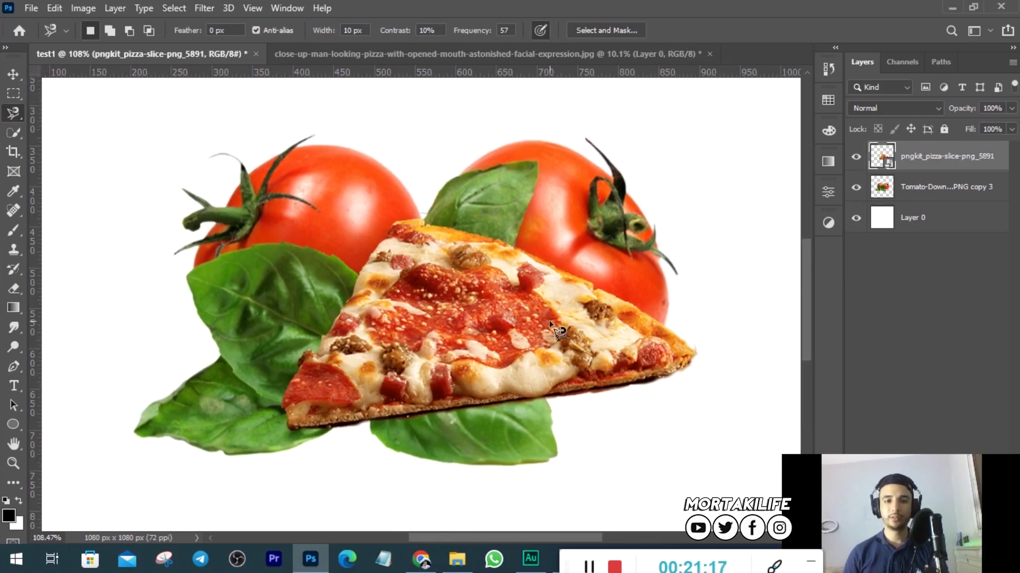
Hide the tomato-basil layer and anchor a magnetic lasso trace at the crust's lower-left tip.
{"action": "left_click", "coordinate": [856, 187]}
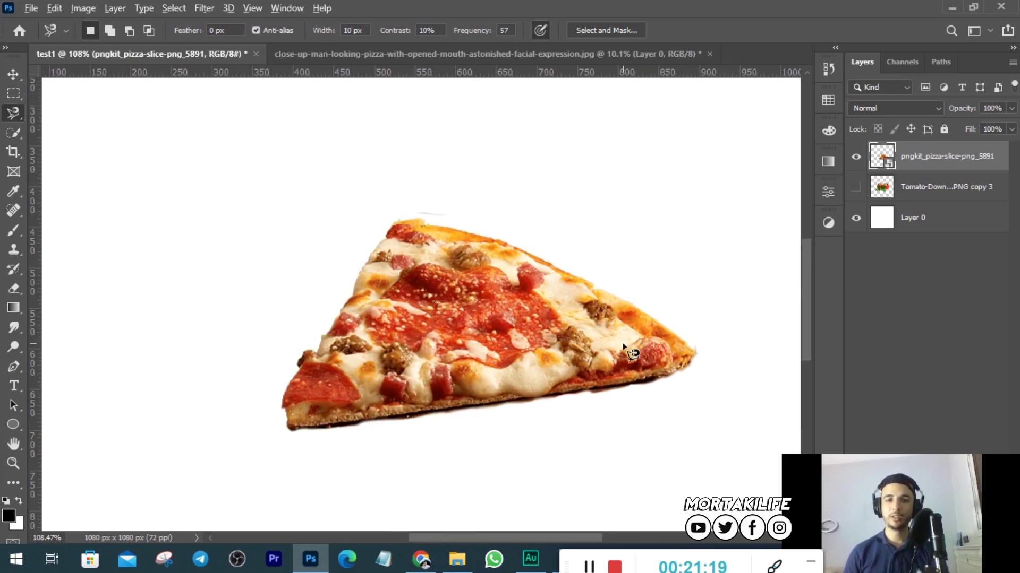
{"action": "scroll", "coordinate": [642, 355], "scroll_direction": "up", "scroll_amount": 1}
{"action": "scroll", "coordinate": [642, 357], "scroll_direction": "up", "scroll_amount": 1}
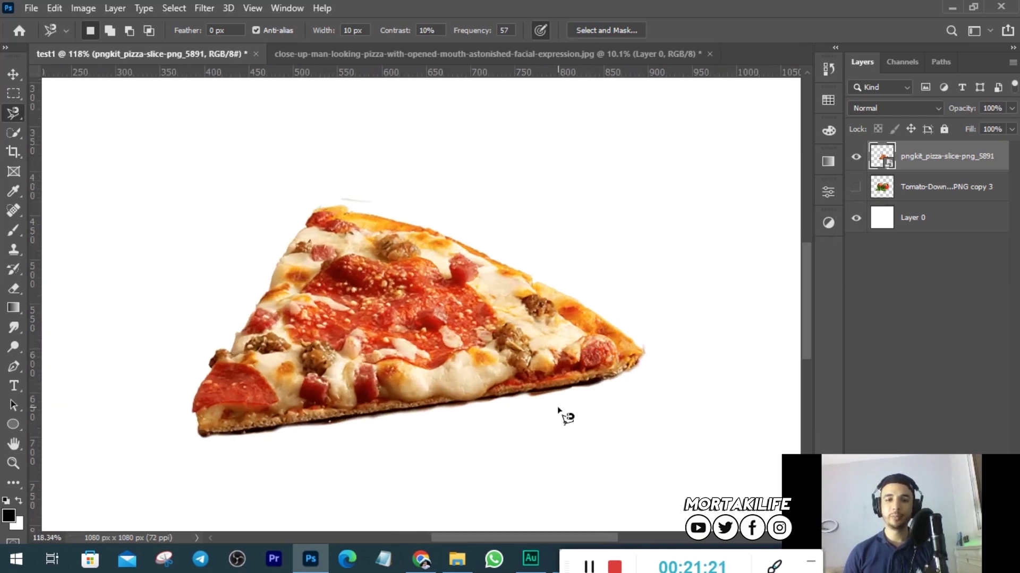
{"action": "scroll", "coordinate": [557, 409], "scroll_direction": "up", "scroll_amount": 1}
{"action": "scroll", "coordinate": [536, 390], "scroll_direction": "up", "scroll_amount": 1}
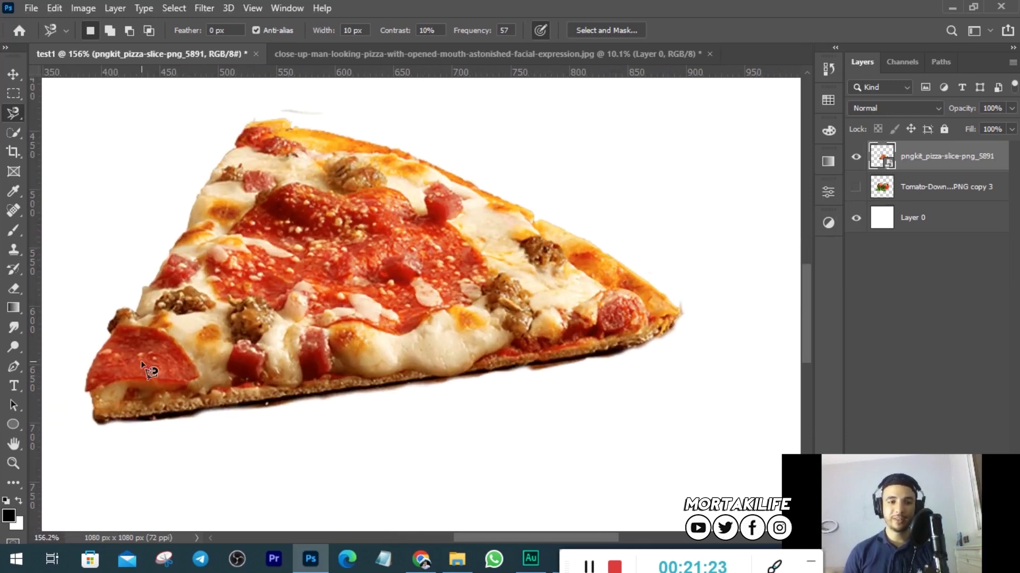
{"action": "left_click", "coordinate": [99, 421]}
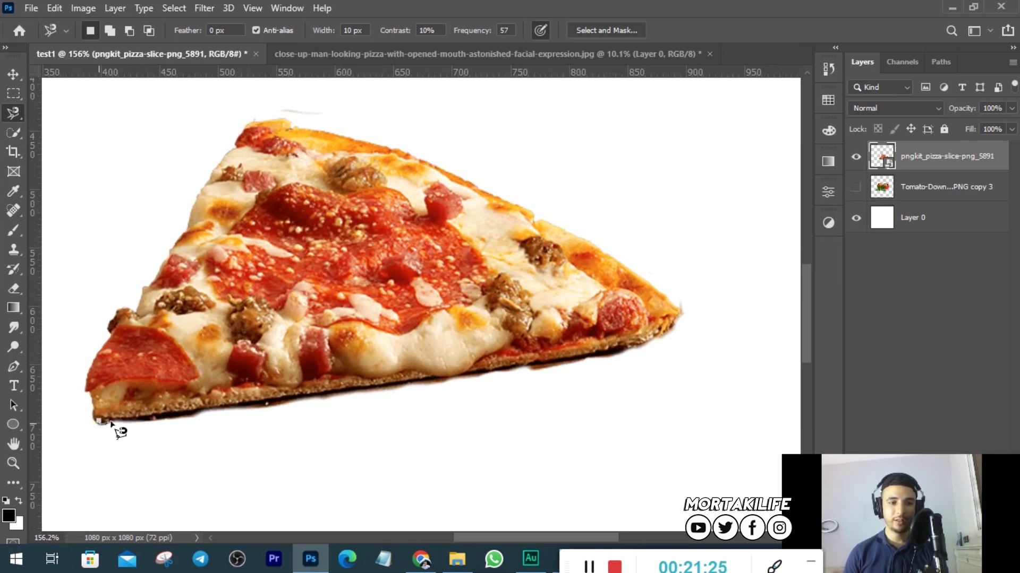
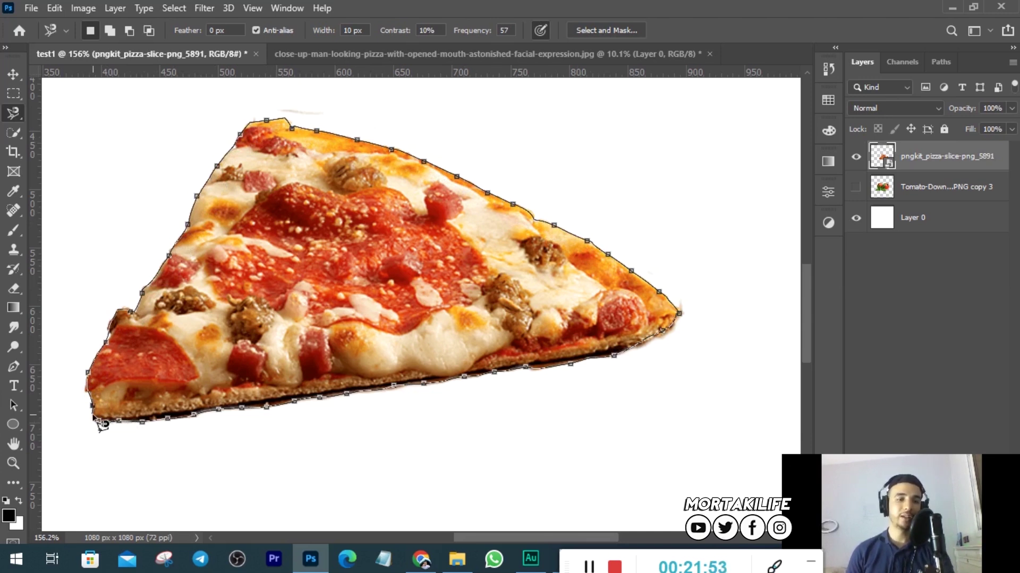
Zoom in and close the Magnetic Lasso trace around the pizza slice into a selection.
{"action": "key", "text": "ctrl+plus"}
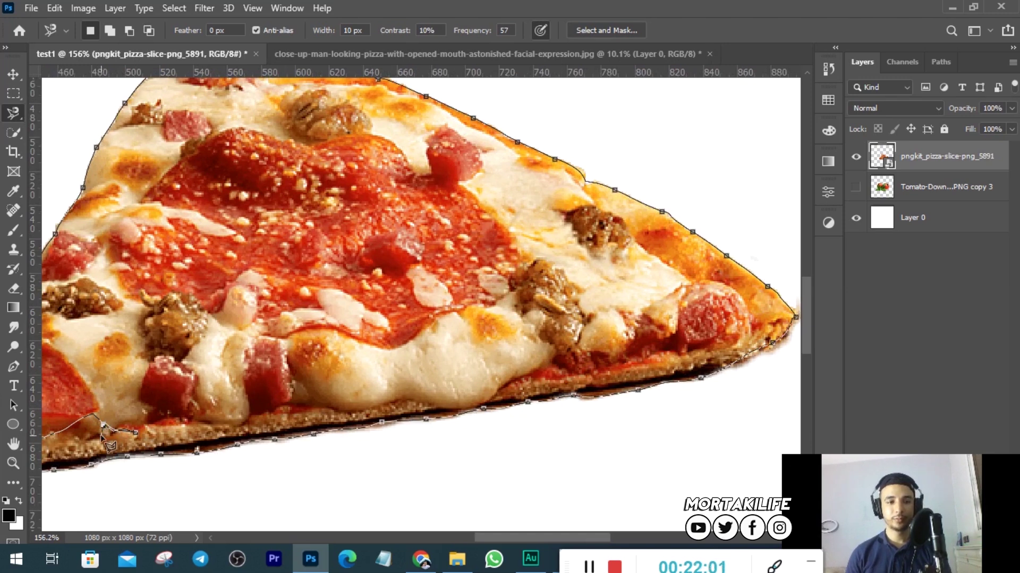
{"action": "scroll", "coordinate": [104, 428], "scroll_direction": "down", "scroll_amount": 1}
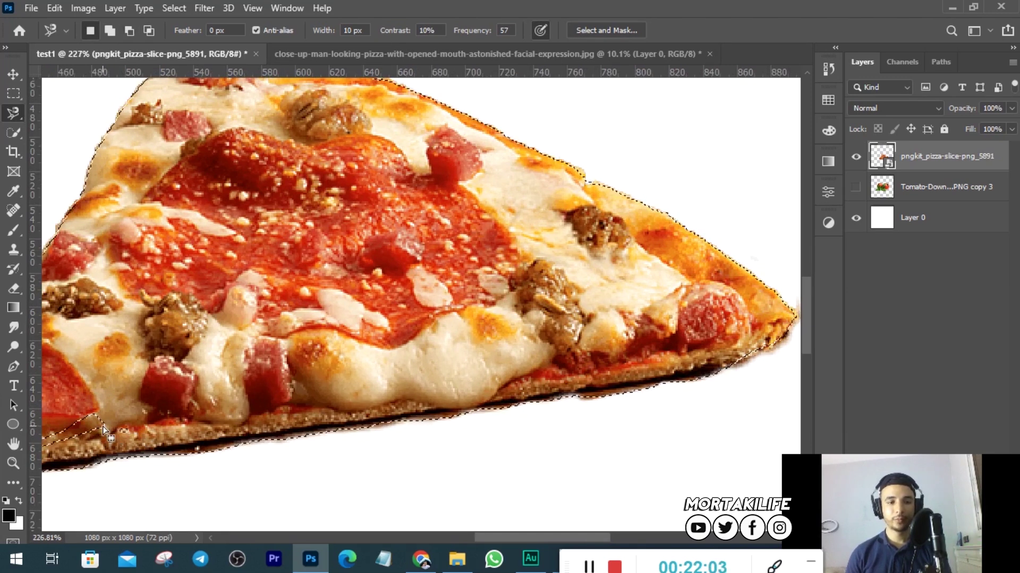
{"action": "double_click", "coordinate": [120, 429]}
Zoom in and begin a new lasso trace at the pizza's lower-left crust.
{"action": "scroll", "coordinate": [120, 429], "scroll_direction": "down", "scroll_amount": 5}
{"action": "scroll", "coordinate": [63, 454], "scroll_direction": "up", "scroll_amount": 8}
{"action": "scroll", "coordinate": [162, 413], "scroll_direction": "up", "scroll_amount": 1}
{"action": "scroll", "coordinate": [162, 413], "scroll_direction": "up", "scroll_amount": 1}
{"action": "scroll", "coordinate": [159, 420], "scroll_direction": "up", "scroll_amount": 1}
{"action": "scroll", "coordinate": [158, 422], "scroll_direction": "up", "scroll_amount": 1}
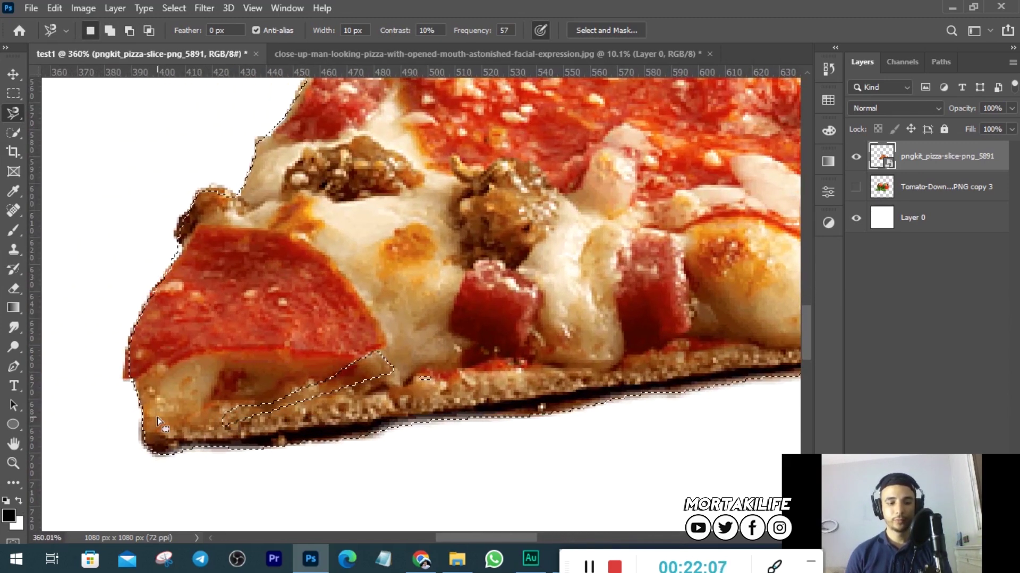
{"action": "left_click", "coordinate": [155, 334]}
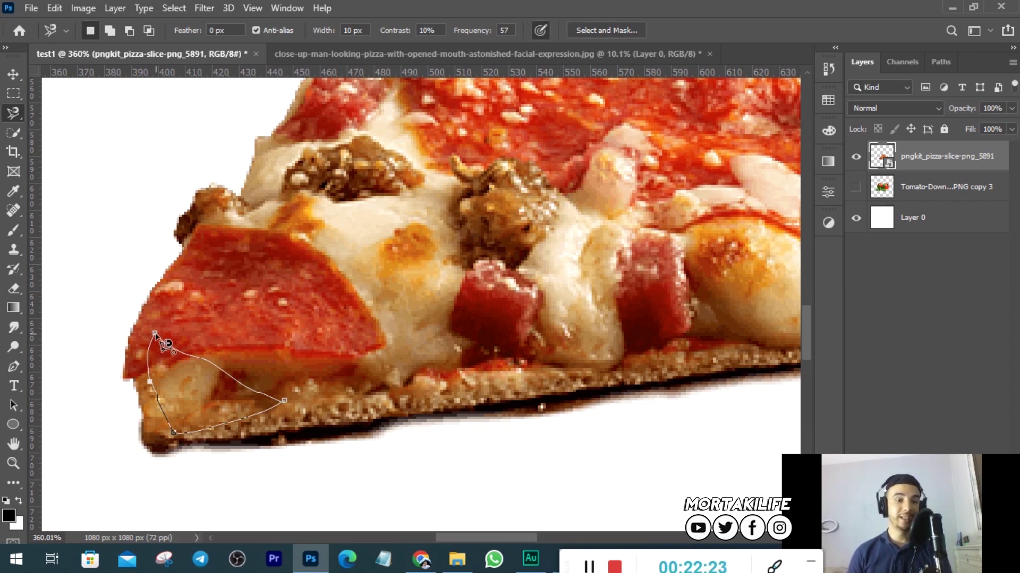
Close the crust-patch selection and rasterize the pizza slice layer.
{"action": "left_click", "coordinate": [155, 335]}
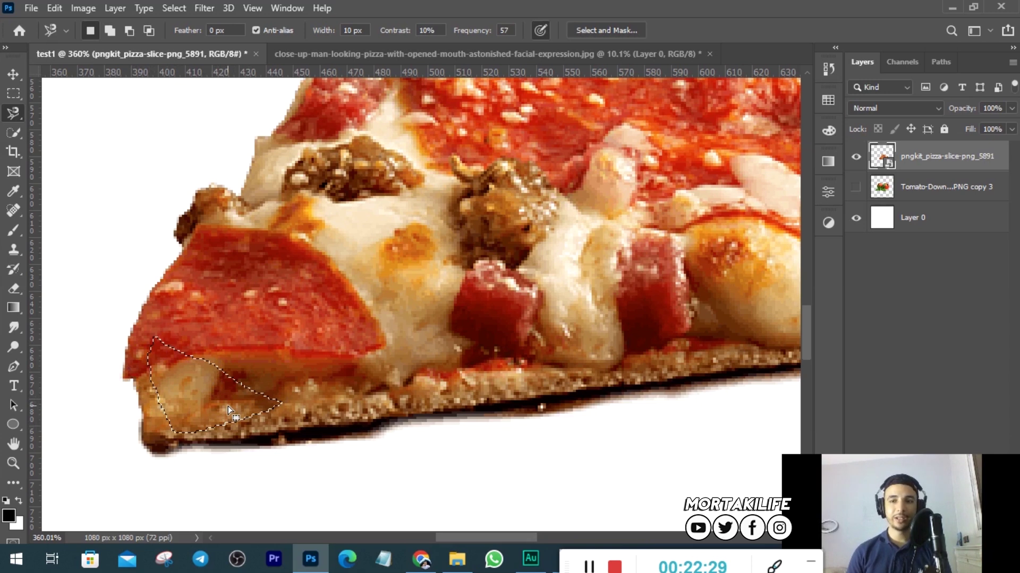
{"action": "right_click", "coordinate": [946, 154]}
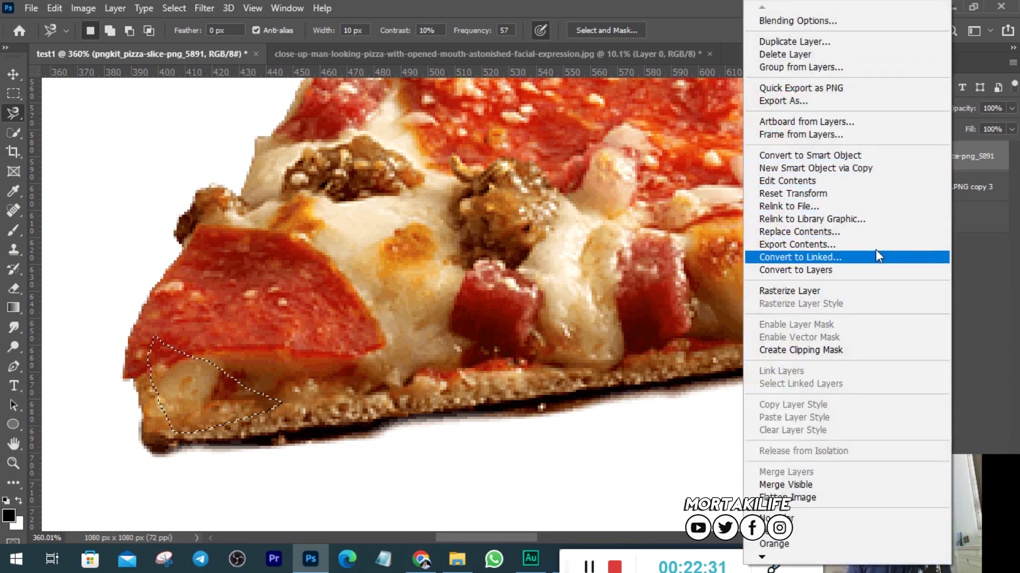
{"action": "left_click", "coordinate": [837, 291]}
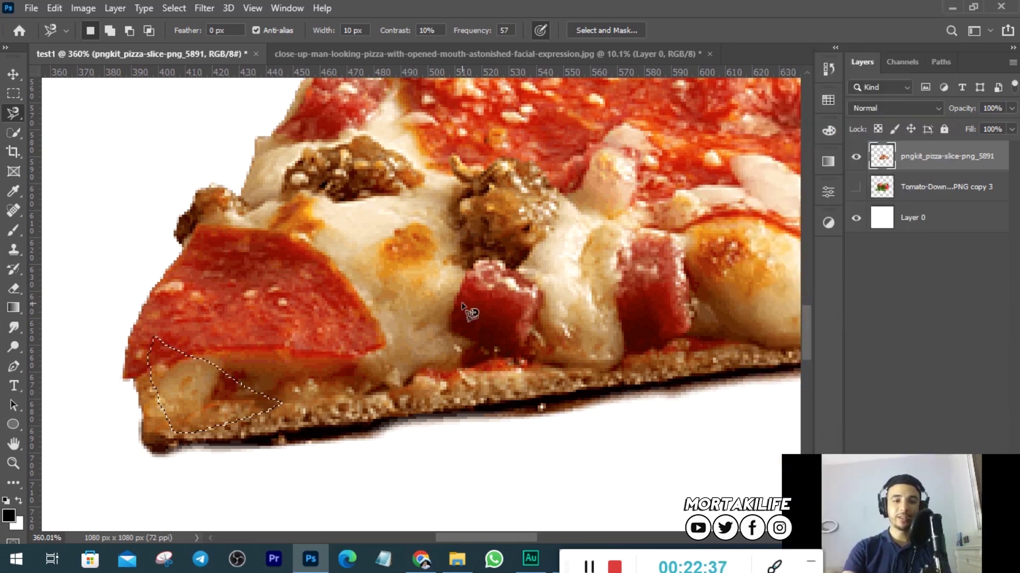
Test-delete the crust patch, then undo it and deselect.
{"action": "key", "text": "Delete"}
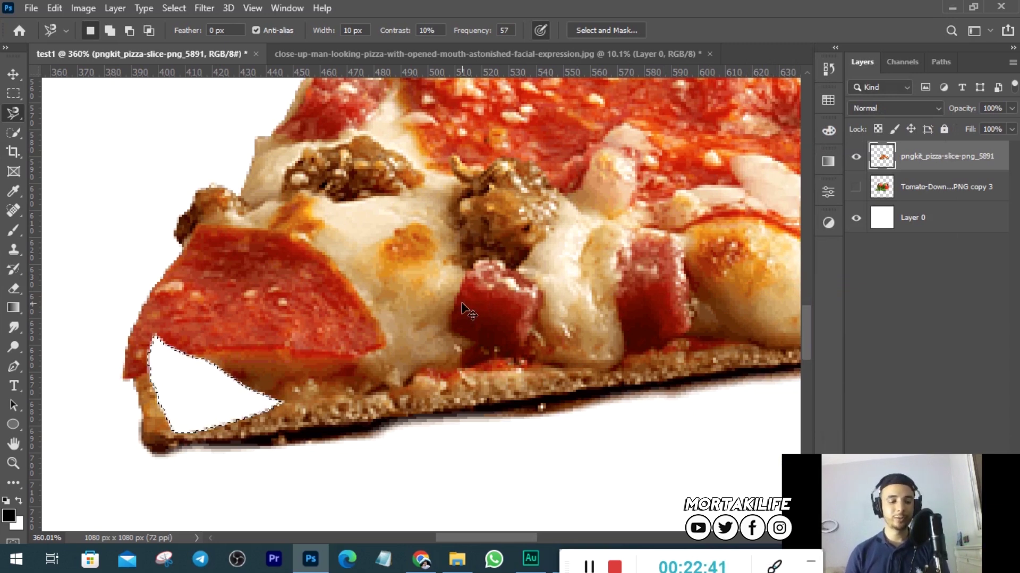
{"action": "key", "text": "ctrl+z"}
{"action": "key", "text": "ctrl+d"}
{"action": "scroll", "coordinate": [440, 318], "scroll_direction": "down", "scroll_amount": 4, "text": "alt"}
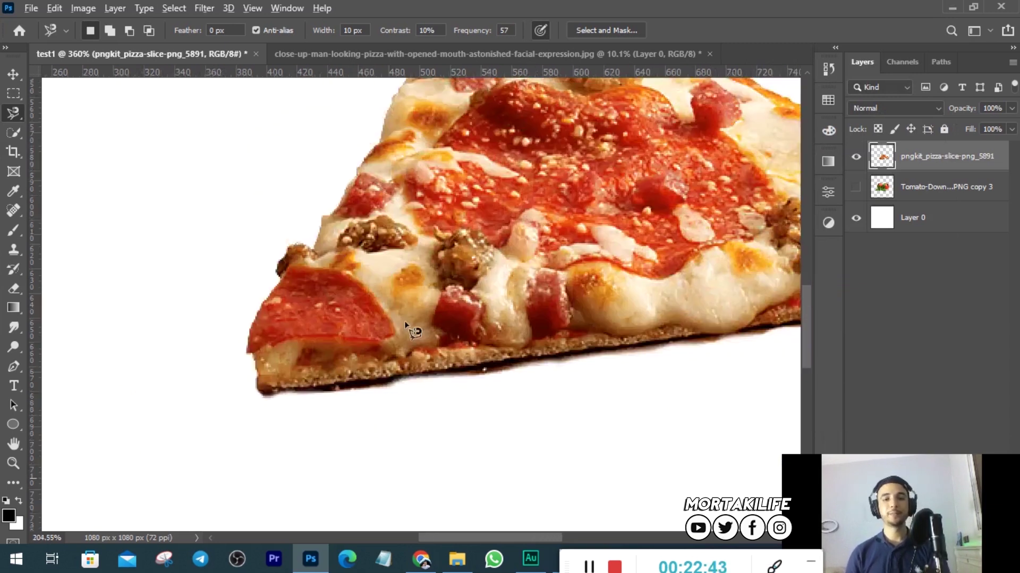
{"action": "scroll", "coordinate": [416, 348], "scroll_direction": "down", "scroll_amount": 2, "text": "alt"}
{"action": "scroll", "coordinate": [414, 379], "scroll_direction": "down", "scroll_amount": 1, "text": "alt"}
{"action": "key", "text": "v"}
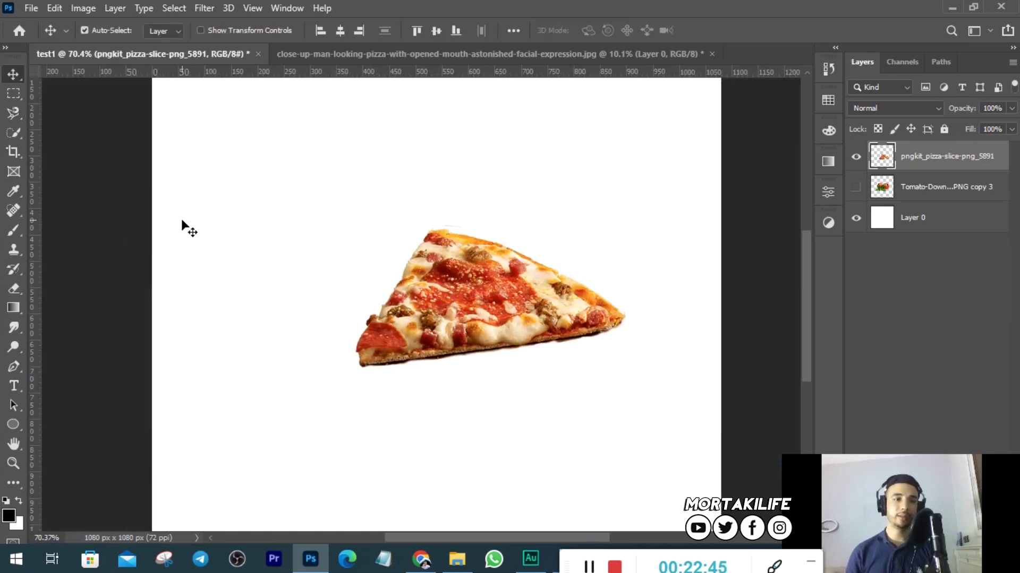
{"action": "scroll", "coordinate": [318, 265], "scroll_direction": "down", "scroll_amount": 3, "text": "alt"}
{"action": "scroll", "coordinate": [598, 346], "scroll_direction": "up", "scroll_amount": 3, "text": "alt"}
{"action": "scroll", "coordinate": [598, 346], "scroll_direction": "up", "scroll_amount": 3, "text": "alt"}
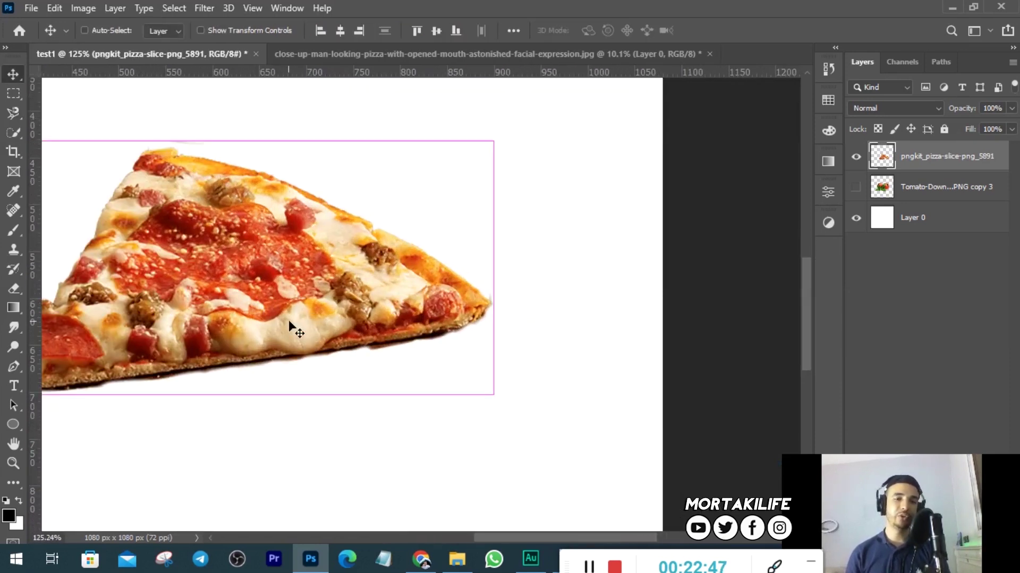
{"action": "scroll", "coordinate": [294, 360], "scroll_direction": "left", "scroll_amount": 5}
{"action": "left_click", "coordinate": [275, 393]}
{"action": "scroll", "coordinate": [377, 323], "scroll_direction": "up", "scroll_amount": 1, "text": "alt"}
{"action": "scroll", "coordinate": [383, 320], "scroll_direction": "down", "scroll_amount": 1, "text": "alt"}
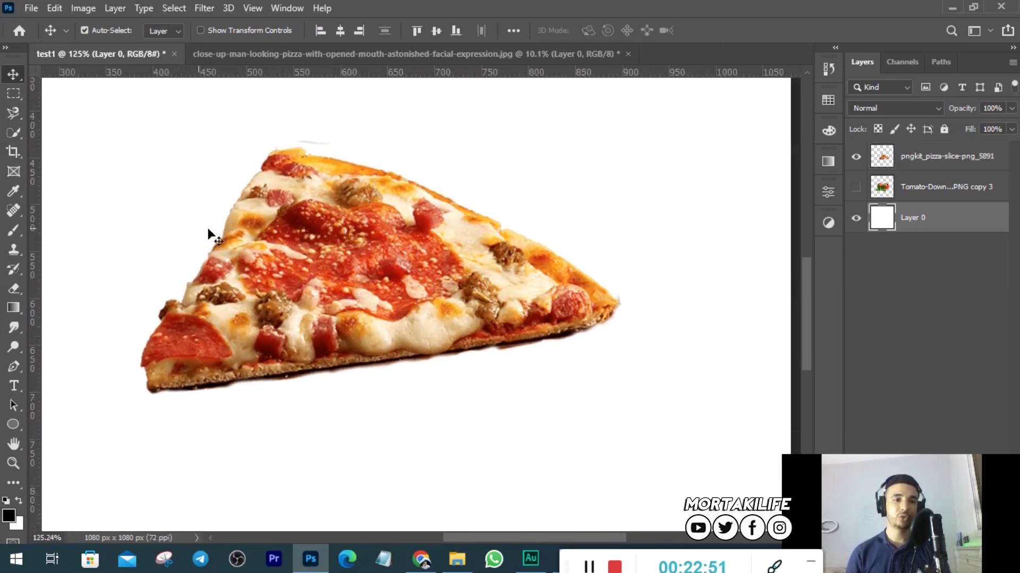
{"action": "left_click", "coordinate": [9, 114]}
{"action": "right_click", "coordinate": [9, 113]}
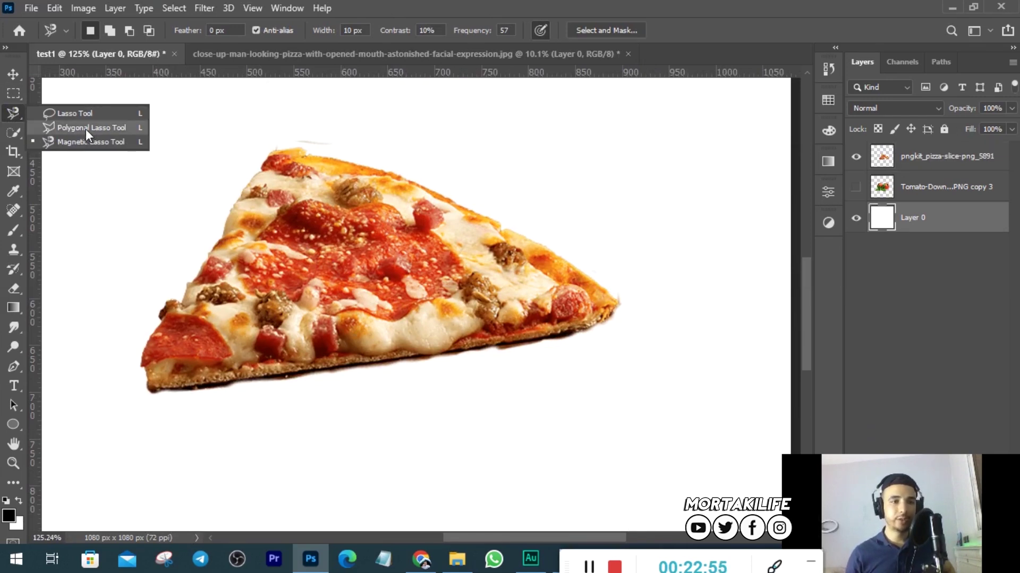
{"action": "left_click", "coordinate": [16, 134]}
{"action": "right_click", "coordinate": [16, 134]}
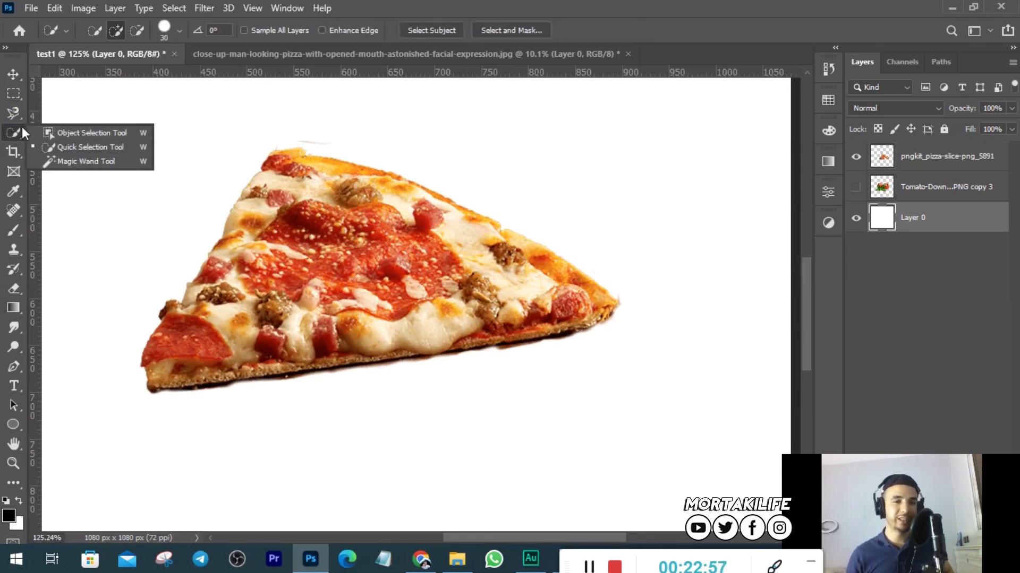
{"action": "left_click", "coordinate": [87, 147]}
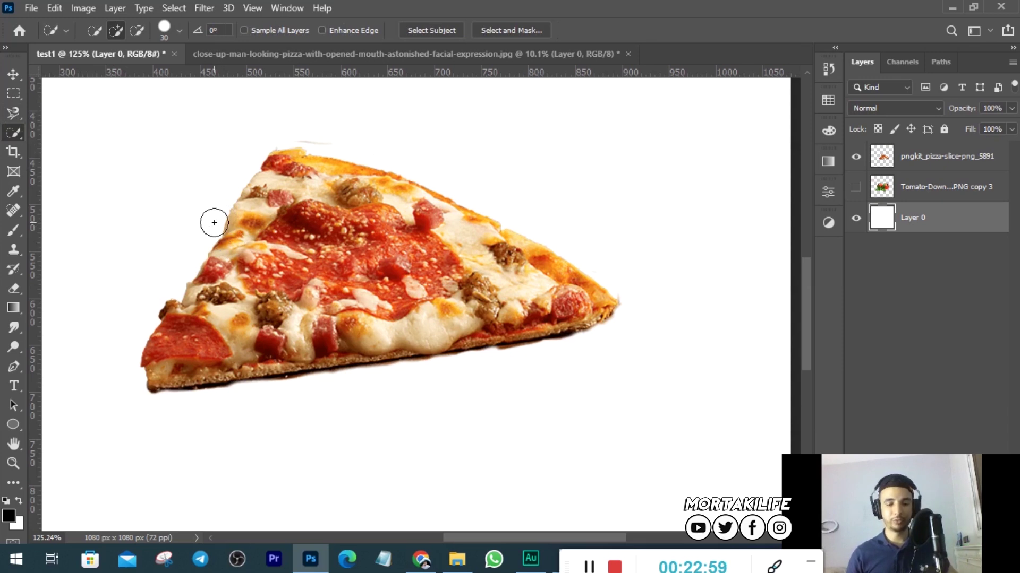
{"action": "key", "text": "v"}
{"action": "scroll", "coordinate": [304, 245], "scroll_direction": "down", "scroll_amount": 3}
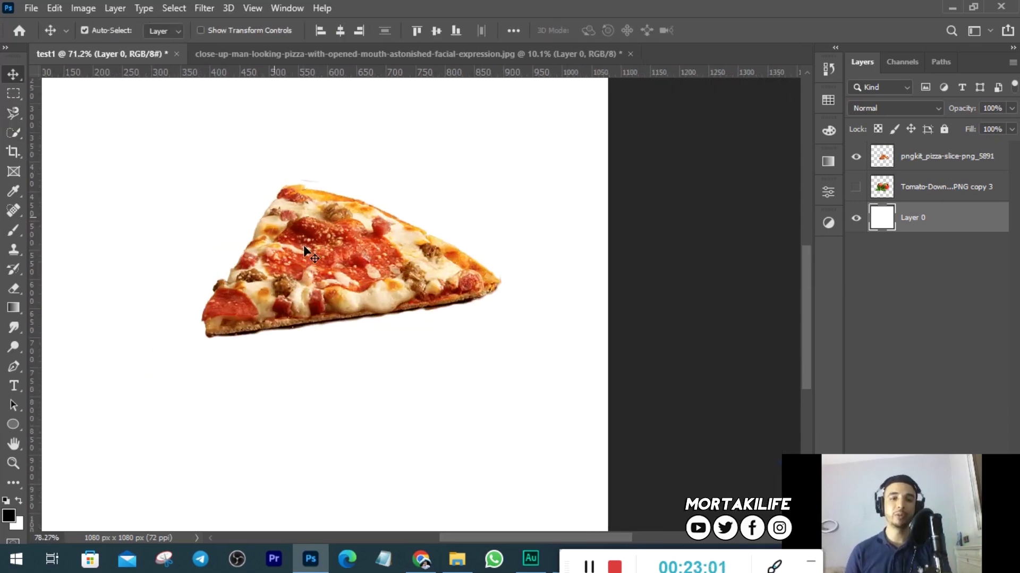
{"action": "scroll", "coordinate": [304, 245], "scroll_direction": "up", "scroll_amount": 2}
Select the pizza slice layer and switch to the Pen tool.
{"action": "scroll", "coordinate": [314, 318], "scroll_direction": "up", "scroll_amount": 1}
{"action": "left_click", "coordinate": [318, 370]}
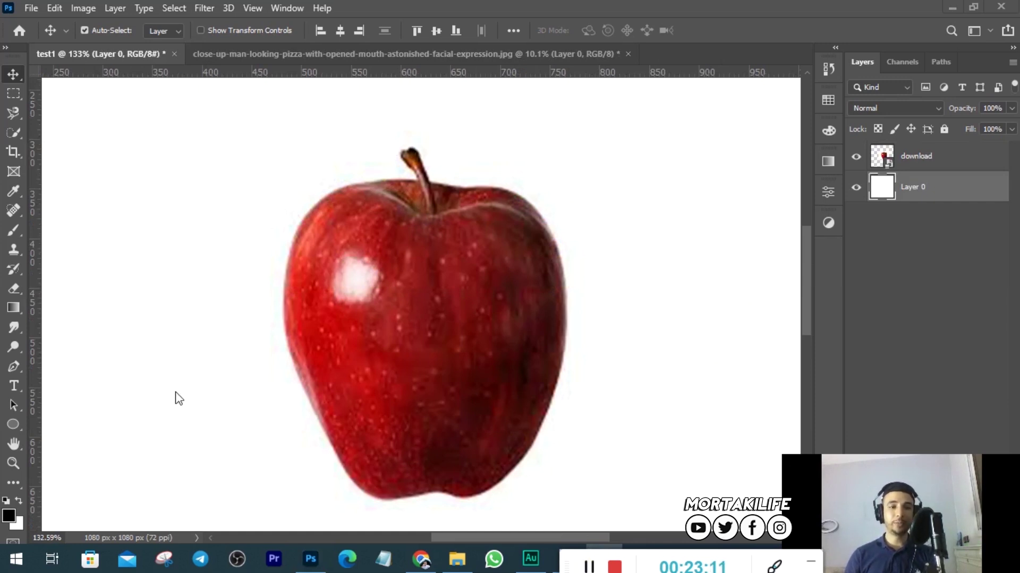
{"action": "left_click", "coordinate": [12, 365]}
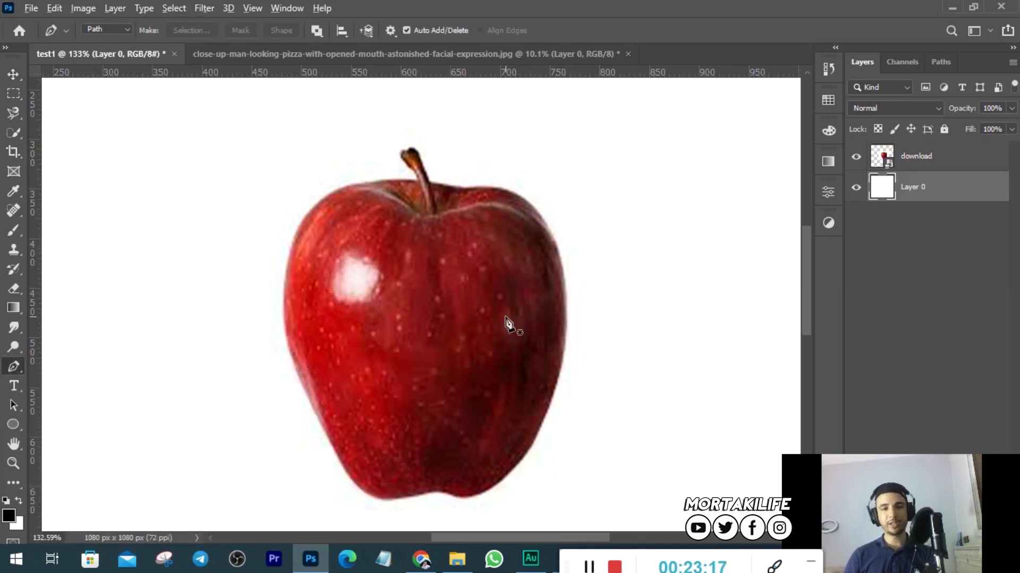
Zoom in on the apple's stem to prepare for path drawing.
{"action": "scroll", "coordinate": [510, 327], "scroll_direction": "down", "scroll_amount": 2}
{"action": "scroll", "coordinate": [422, 220], "scroll_direction": "up", "scroll_amount": 2}
{"action": "scroll", "coordinate": [424, 218], "scroll_direction": "up", "scroll_amount": 2}
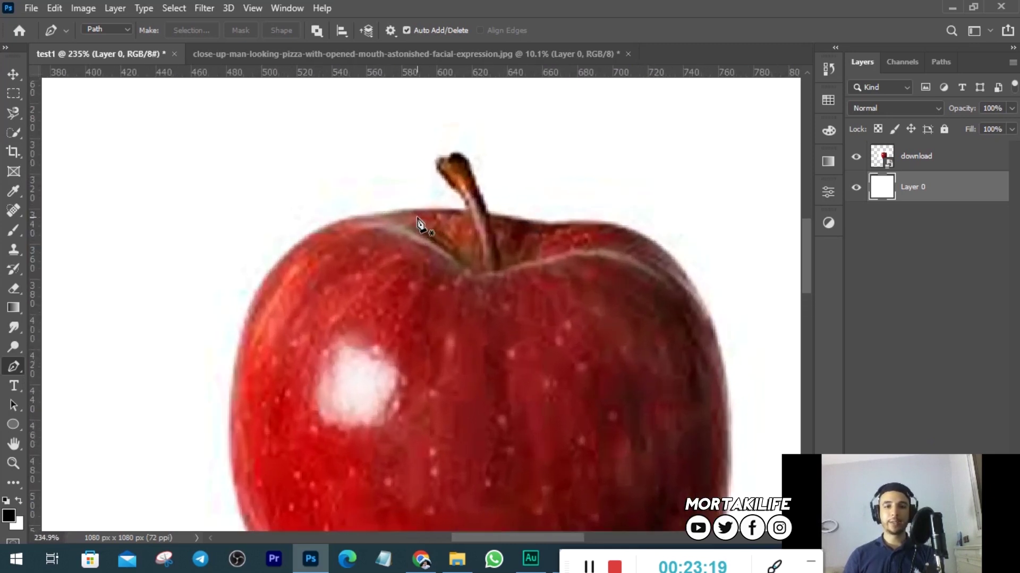
{"action": "scroll", "coordinate": [430, 215], "scroll_direction": "up", "scroll_amount": 2}
{"action": "scroll", "coordinate": [433, 215], "scroll_direction": "down", "scroll_amount": 3}
{"action": "scroll", "coordinate": [419, 282], "scroll_direction": "down", "scroll_amount": 1}
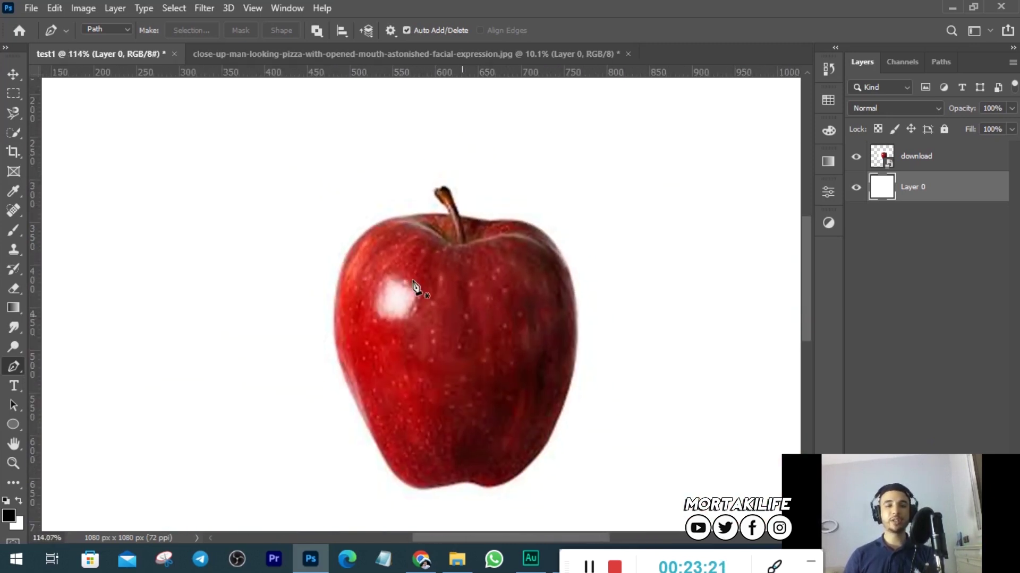
{"action": "scroll", "coordinate": [406, 300], "scroll_direction": "down", "scroll_amount": 1}
{"action": "scroll", "coordinate": [395, 308], "scroll_direction": "up", "scroll_amount": 1}
{"action": "scroll", "coordinate": [396, 308], "scroll_direction": "up", "scroll_amount": 2}
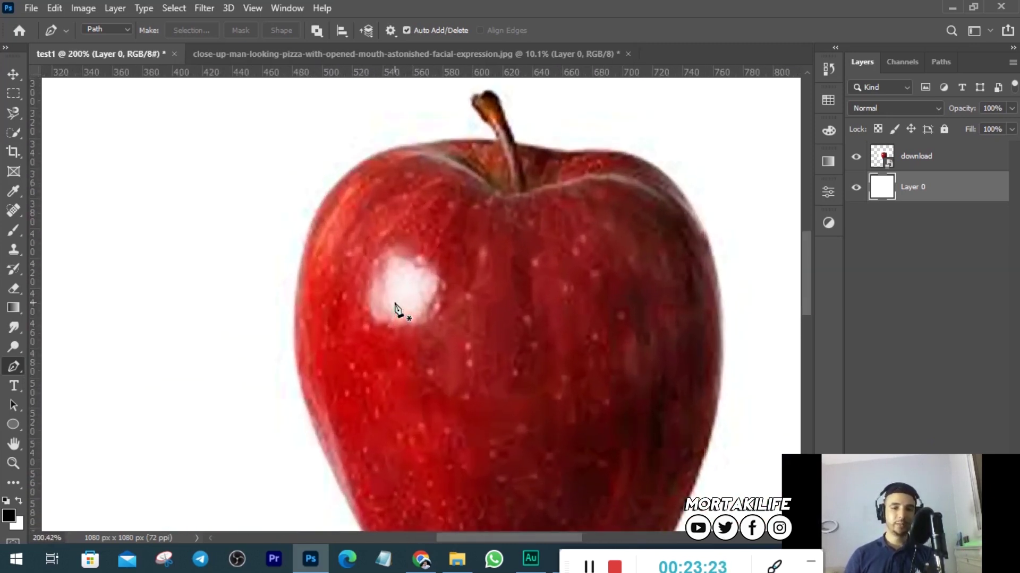
{"action": "scroll", "coordinate": [394, 302], "scroll_direction": "up", "scroll_amount": 1}
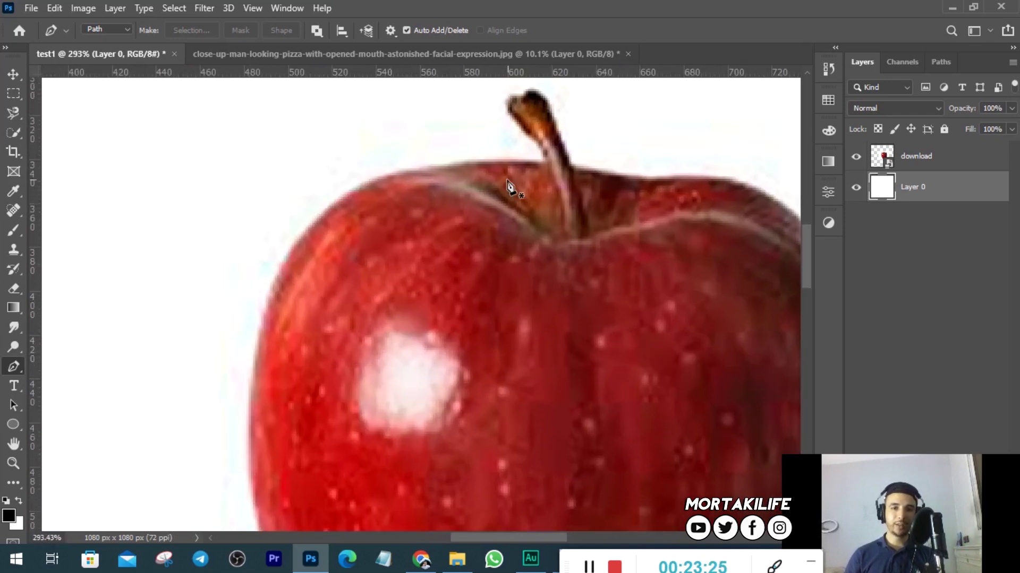
Anchor the pen path at the apple's stem and curve it along the top-left edge.
{"action": "left_click", "coordinate": [547, 168]}
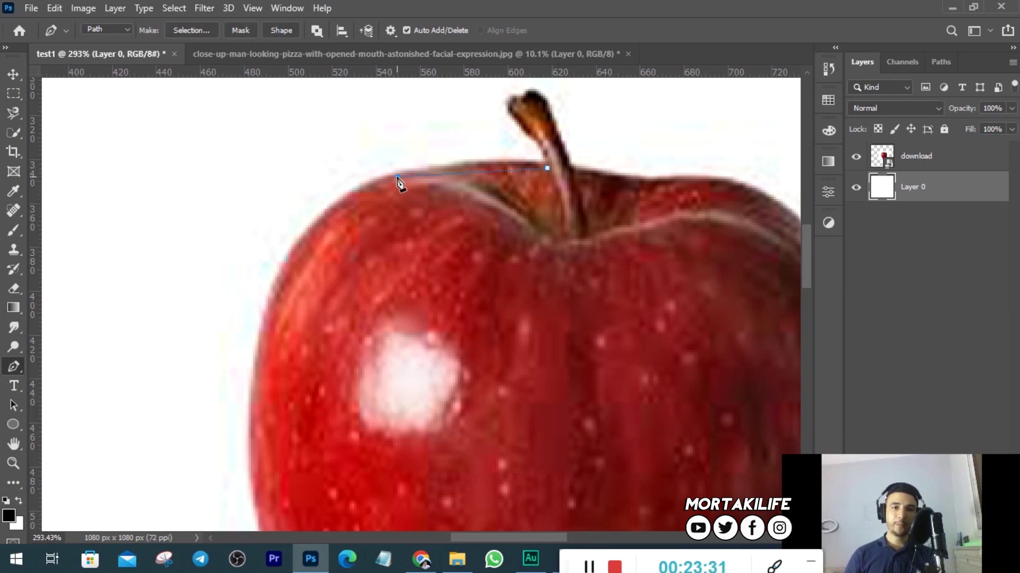
{"action": "mouse_move", "coordinate": [398, 177]}
{"action": "left_mouse_down"}
{"action": "mouse_move", "coordinate": [307, 218]}
{"action": "mouse_move", "coordinate": [358, 193]}
{"action": "mouse_move", "coordinate": [331, 201]}
{"action": "left_mouse_up"}
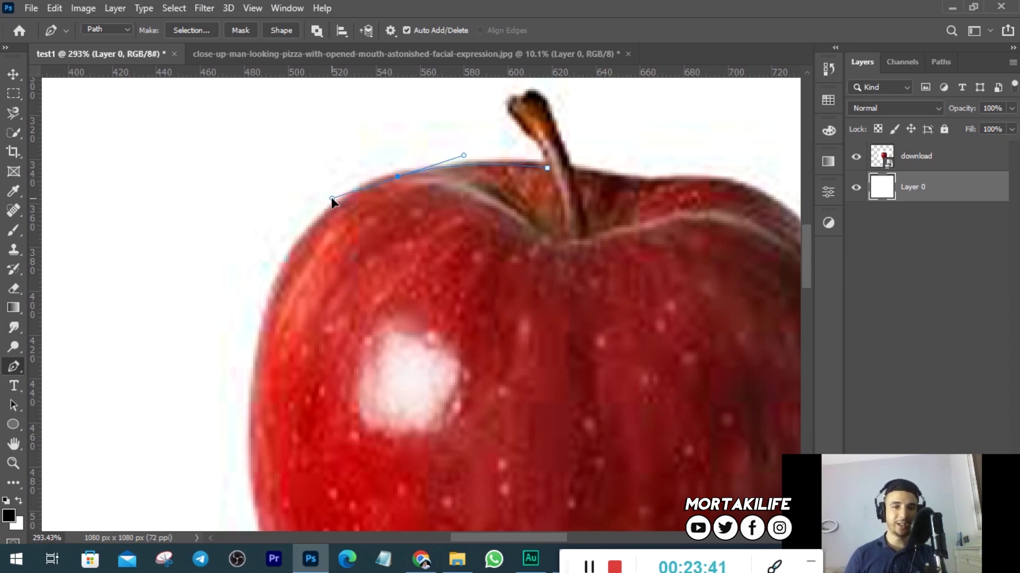
{"action": "left_click_drag", "start_coordinate": [332, 199], "coordinate": [333, 196]}
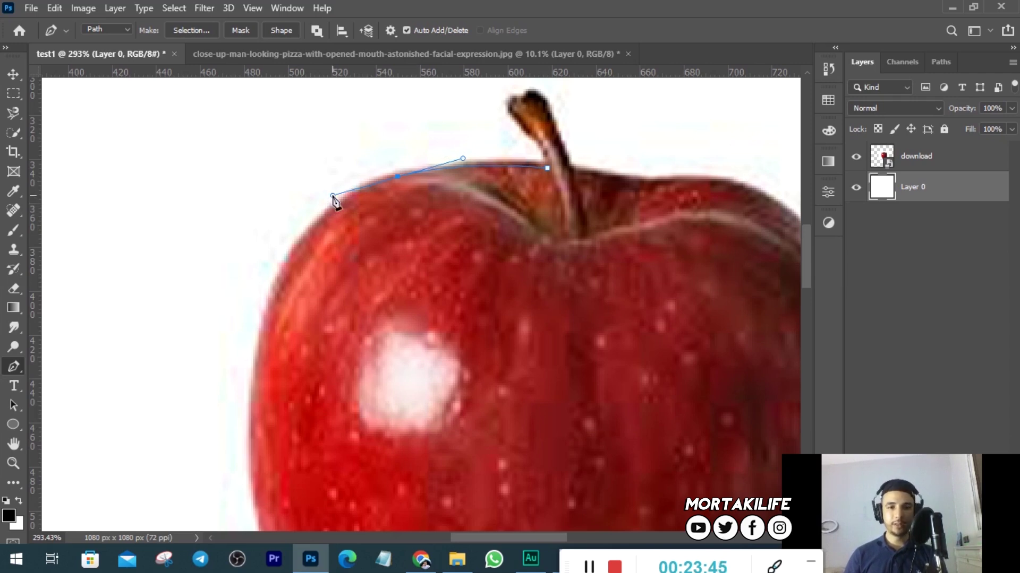
{"action": "key", "text": "ctrl+z"}
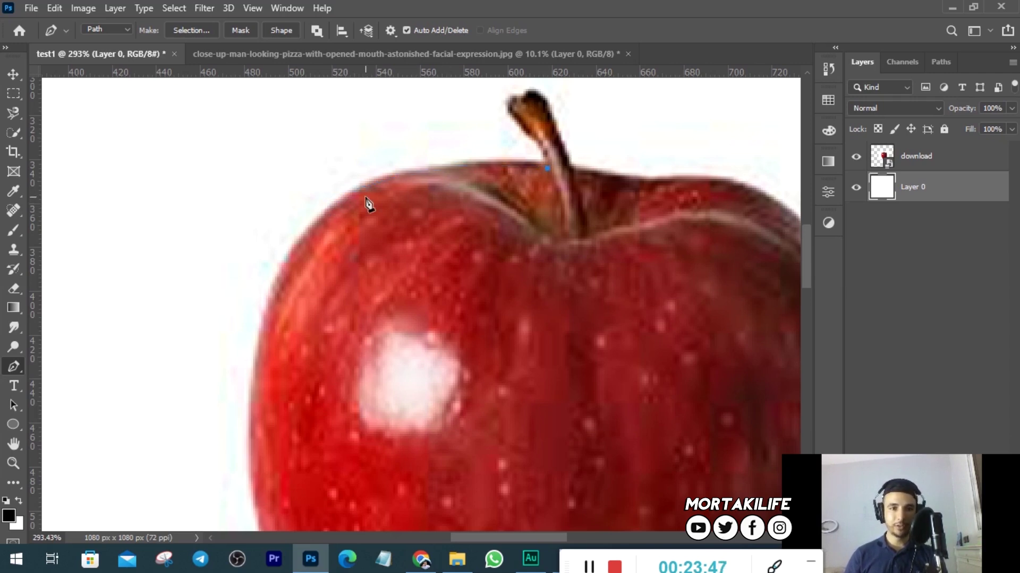
{"action": "mouse_move", "coordinate": [354, 193]}
{"action": "left_mouse_down"}
{"action": "mouse_move", "coordinate": [270, 235]}
{"action": "mouse_move", "coordinate": [266, 228]}
{"action": "left_mouse_up"}
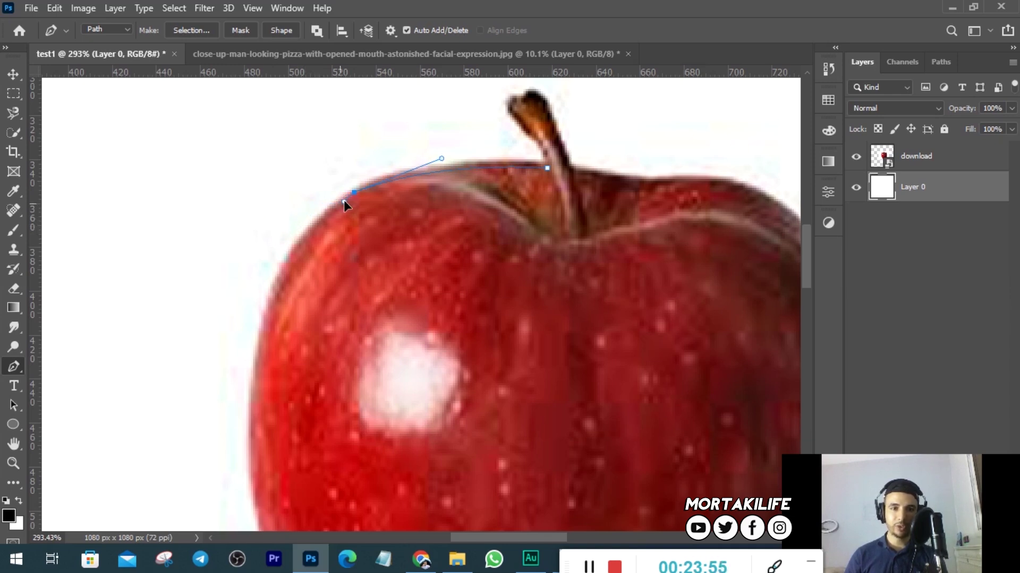
Add curved anchors continuing the path partway down the apple's left side.
{"action": "scroll", "coordinate": [346, 199], "scroll_direction": "down", "scroll_amount": 3}
{"action": "scroll", "coordinate": [346, 199], "scroll_direction": "left", "scroll_amount": 3}
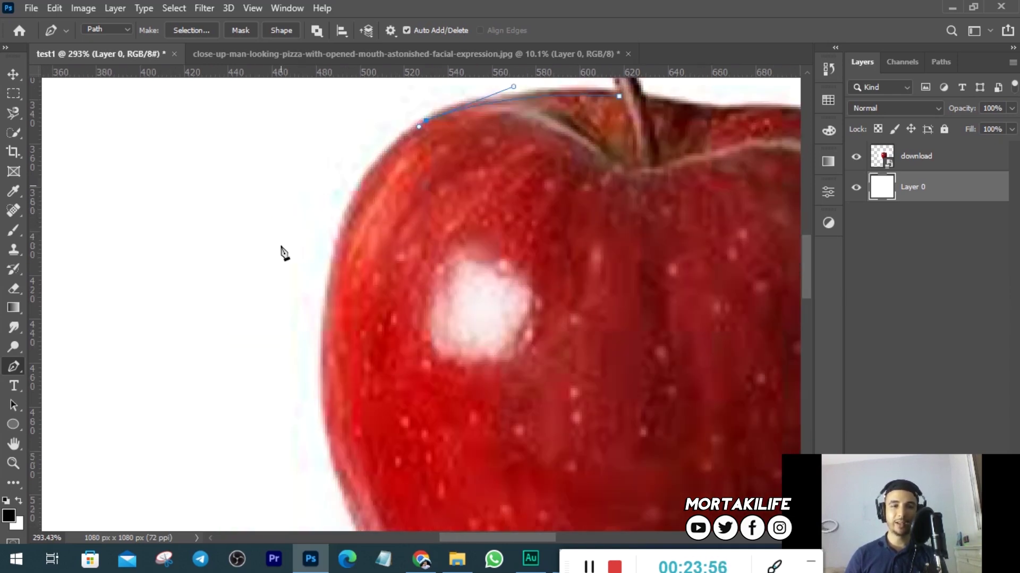
{"action": "left_click", "coordinate": [344, 221]}
{"action": "left_click_drag", "start_coordinate": [318, 265], "coordinate": [317, 282]}
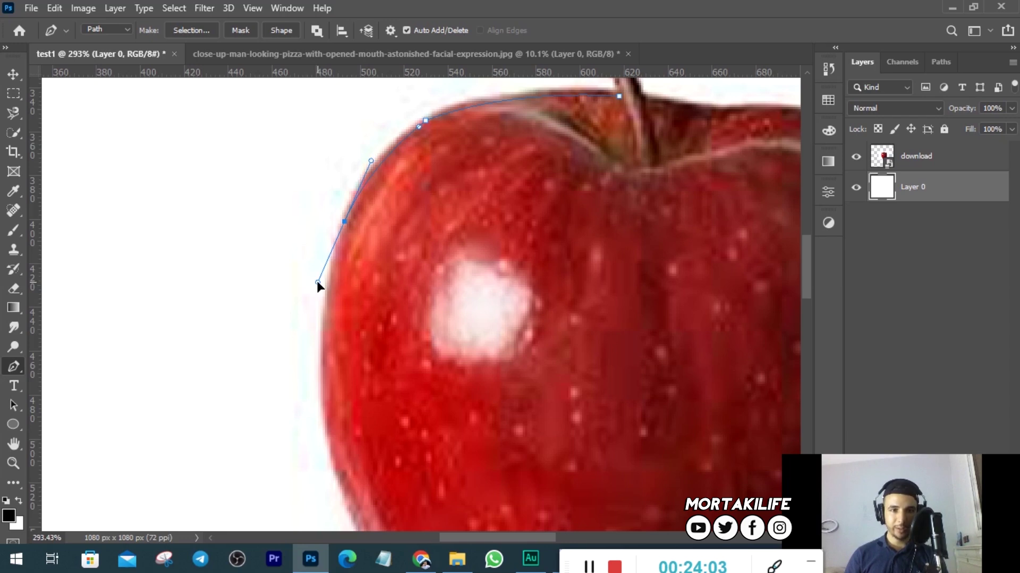
{"action": "mouse_move", "coordinate": [317, 281]}
{"action": "left_mouse_down"}
{"action": "mouse_move", "coordinate": [342, 307]}
{"action": "mouse_move", "coordinate": [299, 288]}
{"action": "mouse_move", "coordinate": [306, 300]}
{"action": "left_mouse_up"}
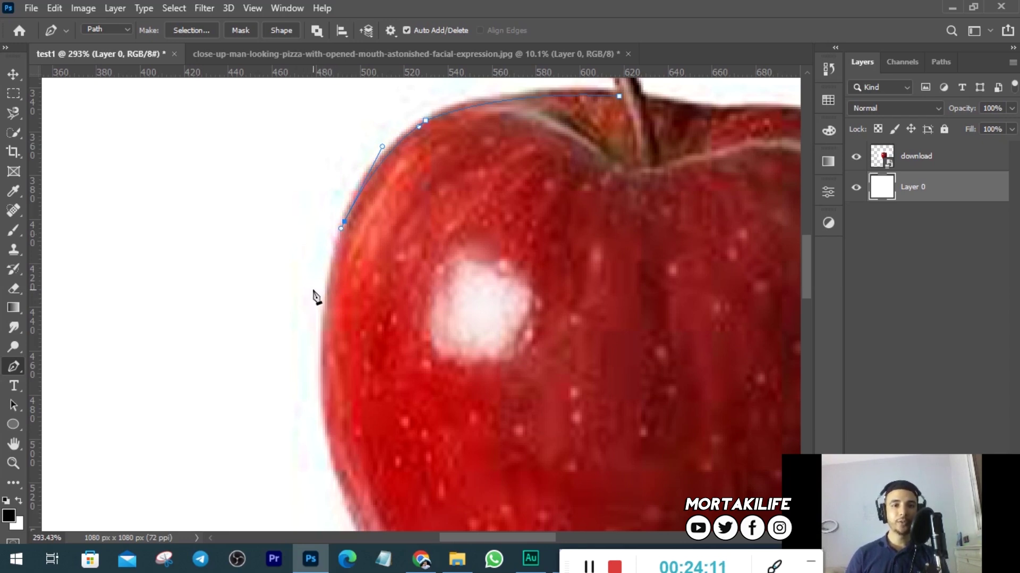
Extend the pen path down the apple's left edge, redoing misplaced anchors.
{"action": "scroll", "coordinate": [312, 313], "scroll_direction": "down", "scroll_amount": 3}
{"action": "scroll", "coordinate": [314, 324], "scroll_direction": "down", "scroll_amount": 1}
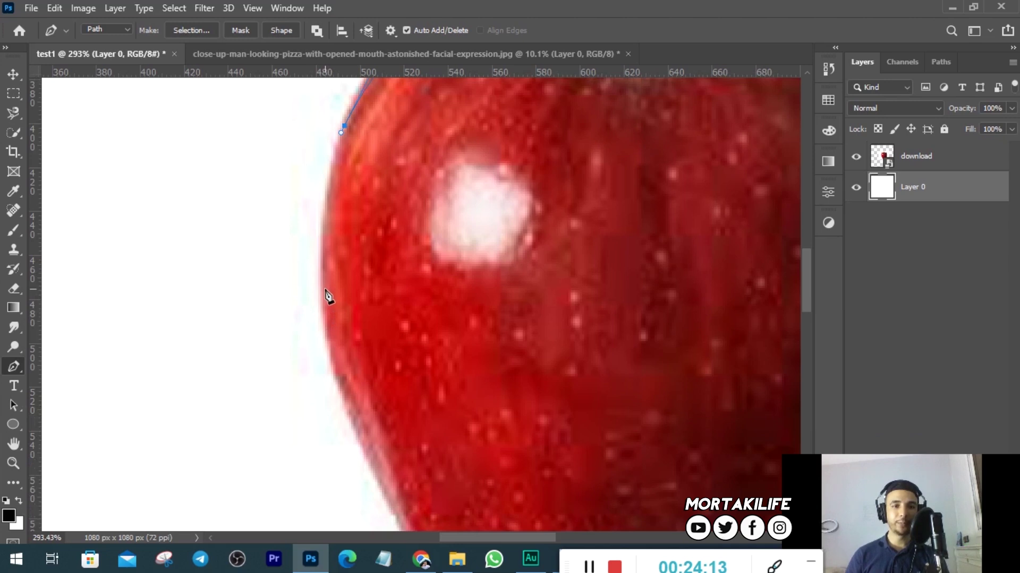
{"action": "left_click_drag", "start_coordinate": [324, 298], "coordinate": [333, 361]}
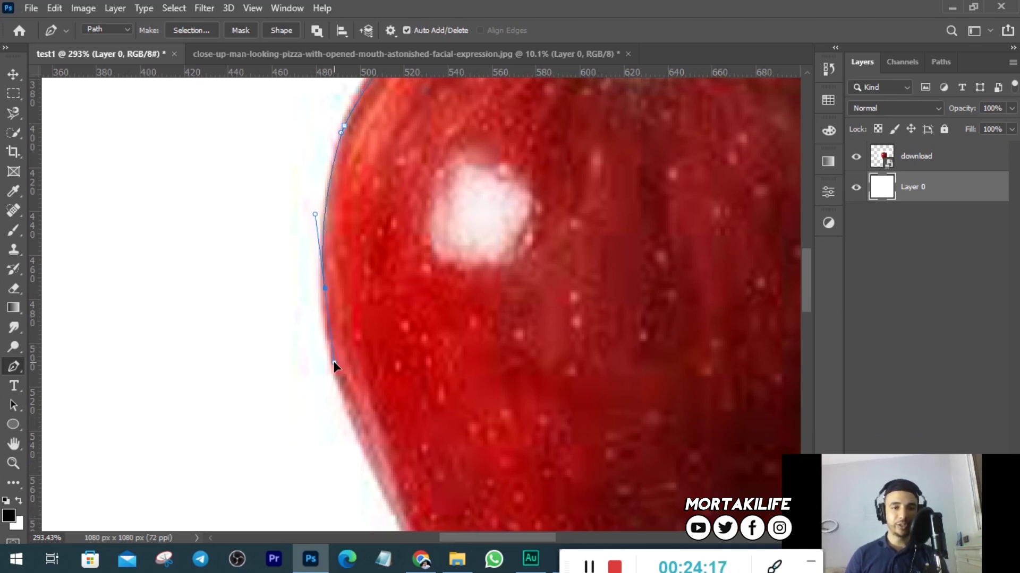
{"action": "scroll", "coordinate": [334, 366], "scroll_direction": "down", "scroll_amount": 3}
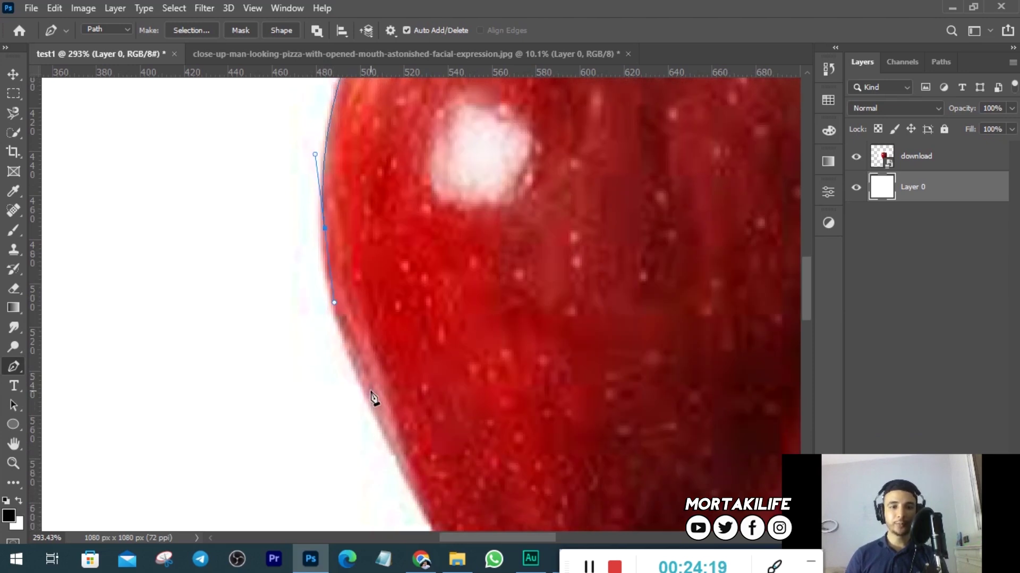
{"action": "left_click_drag", "start_coordinate": [370, 391], "coordinate": [452, 416]}
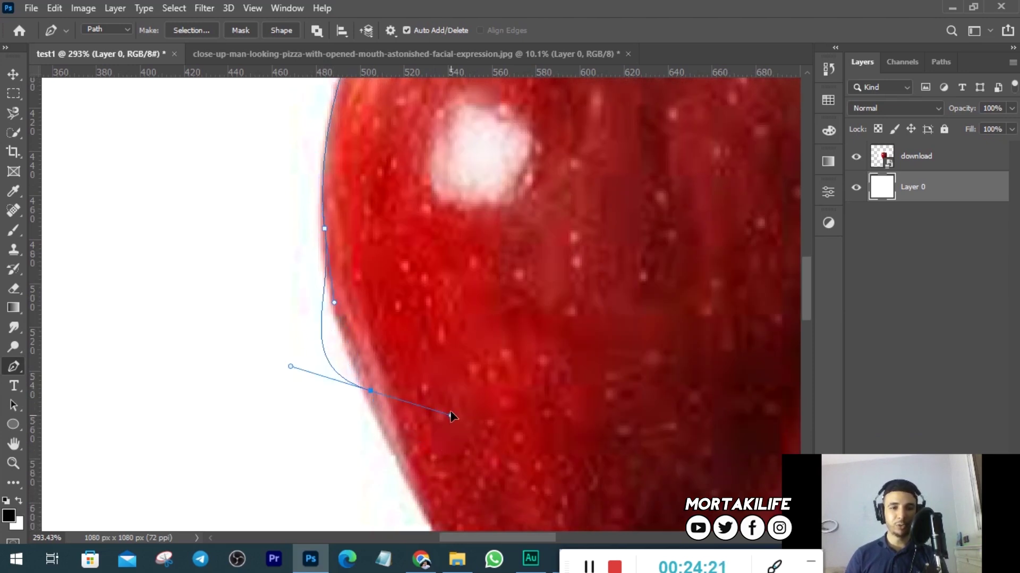
{"action": "key", "text": "ctrl+z"}
{"action": "key", "text": "ctrl+z"}
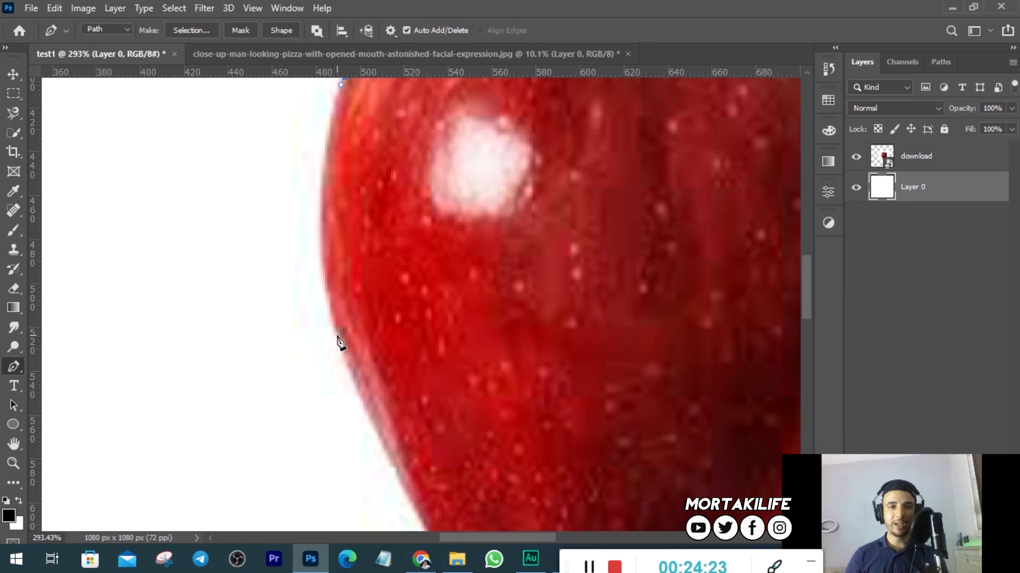
{"action": "scroll", "coordinate": [340, 342], "scroll_direction": "up", "scroll_amount": 4}
{"action": "left_click", "coordinate": [331, 352]}
{"action": "left_click_drag", "start_coordinate": [331, 354], "coordinate": [350, 410]}
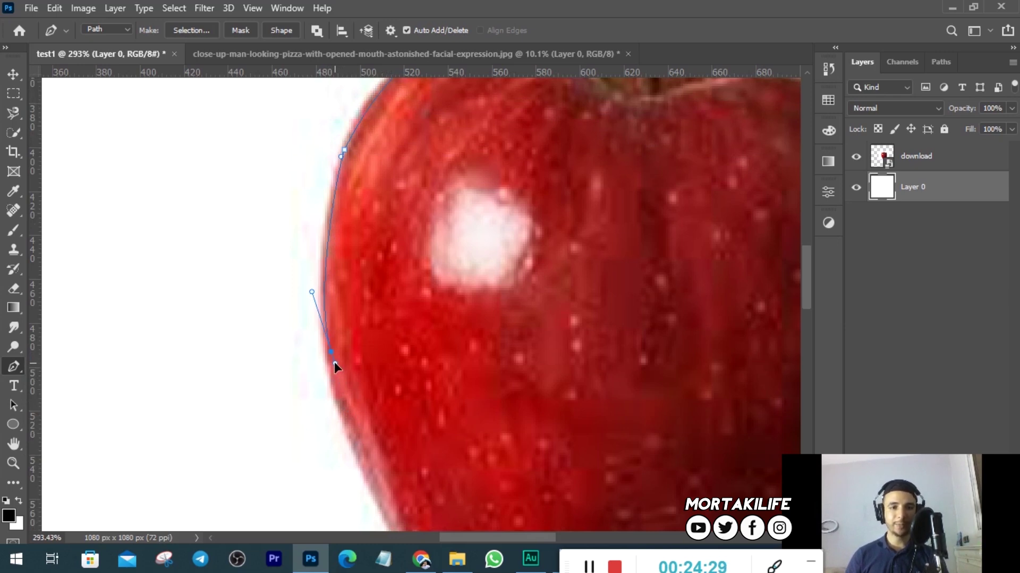
Curve the path around the apple's lower-left edge and along its bottom dip.
{"action": "scroll", "coordinate": [375, 412], "scroll_direction": "down", "scroll_amount": 4}
{"action": "scroll", "coordinate": [374, 412], "scroll_direction": "down", "scroll_amount": 5}
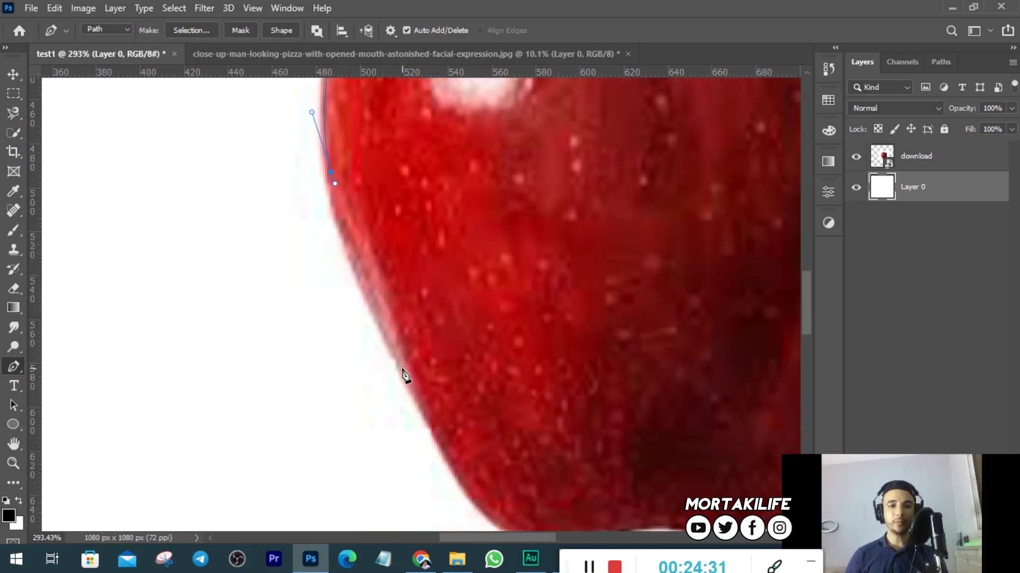
{"action": "left_click_drag", "start_coordinate": [401, 368], "coordinate": [463, 494]}
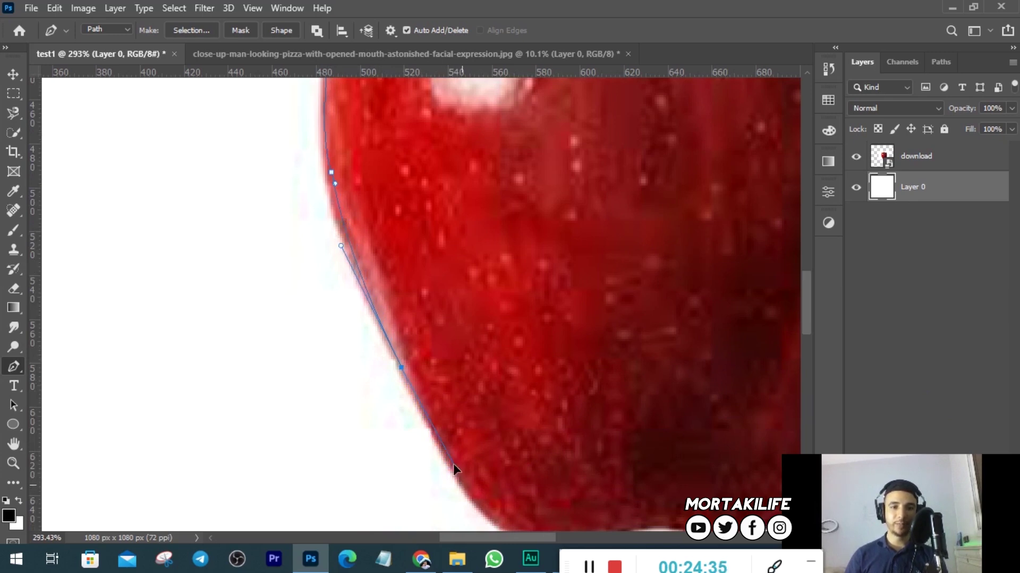
{"action": "scroll", "coordinate": [410, 409], "scroll_direction": "down", "scroll_amount": 3}
{"action": "scroll", "coordinate": [393, 430], "scroll_direction": "right", "scroll_amount": 2}
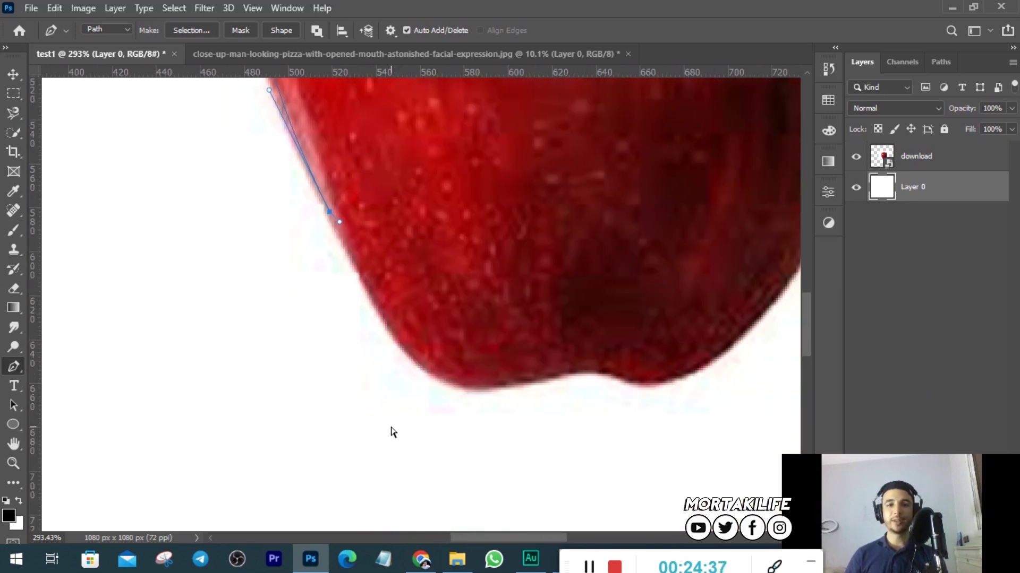
{"action": "scroll", "coordinate": [372, 409], "scroll_direction": "right", "scroll_amount": 1}
{"action": "mouse_move", "coordinate": [473, 378]}
{"action": "left_mouse_down"}
{"action": "mouse_move", "coordinate": [512, 384]}
{"action": "mouse_move", "coordinate": [601, 349]}
{"action": "mouse_move", "coordinate": [481, 378]}
{"action": "left_mouse_up"}
{"action": "scroll", "coordinate": [469, 378], "scroll_direction": "right", "scroll_amount": 3}
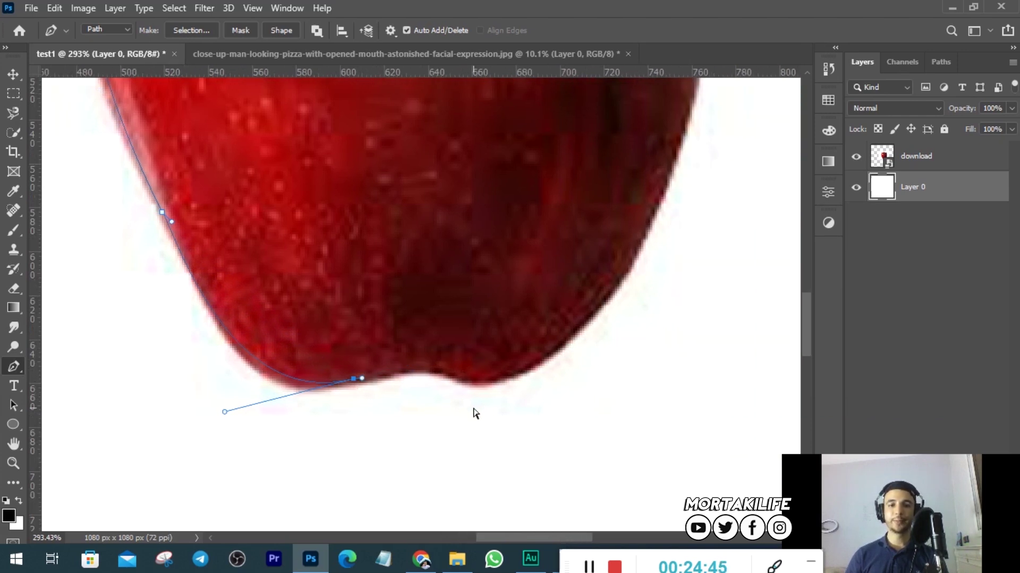
{"action": "scroll", "coordinate": [476, 413], "scroll_direction": "down", "scroll_amount": 1}
{"action": "mouse_move", "coordinate": [469, 355]}
{"action": "left_mouse_down"}
{"action": "mouse_move", "coordinate": [527, 377]}
{"action": "mouse_move", "coordinate": [482, 355]}
{"action": "left_mouse_up"}
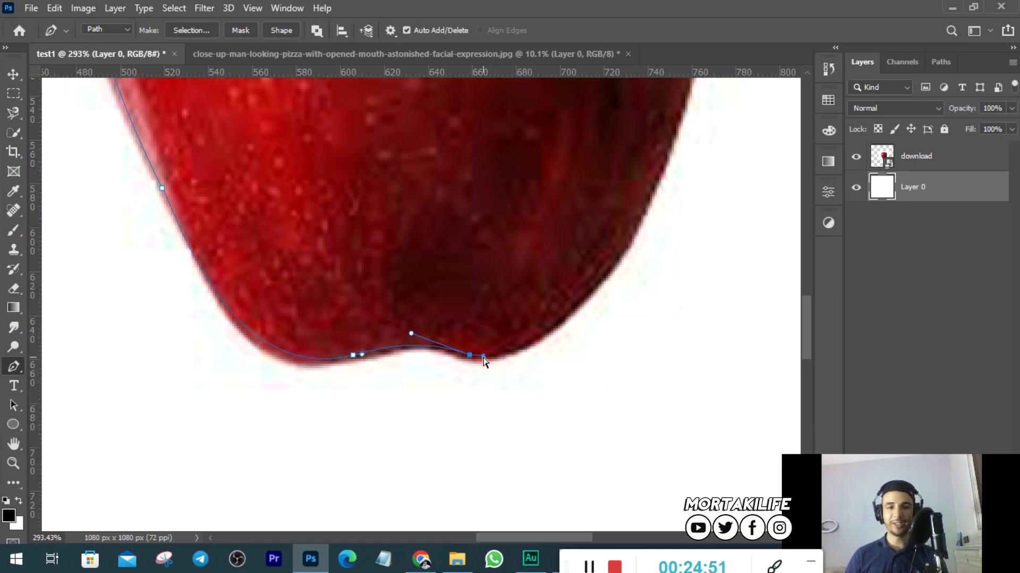
Carry the path up the apple's right side toward the top.
{"action": "scroll", "coordinate": [482, 355], "scroll_direction": "right", "scroll_amount": 3}
{"action": "scroll", "coordinate": [473, 405], "scroll_direction": "up", "scroll_amount": 3}
{"action": "mouse_move", "coordinate": [540, 335]}
{"action": "left_mouse_down"}
{"action": "mouse_move", "coordinate": [657, 230]}
{"action": "mouse_move", "coordinate": [623, 228]}
{"action": "mouse_move", "coordinate": [555, 319]}
{"action": "left_mouse_up"}
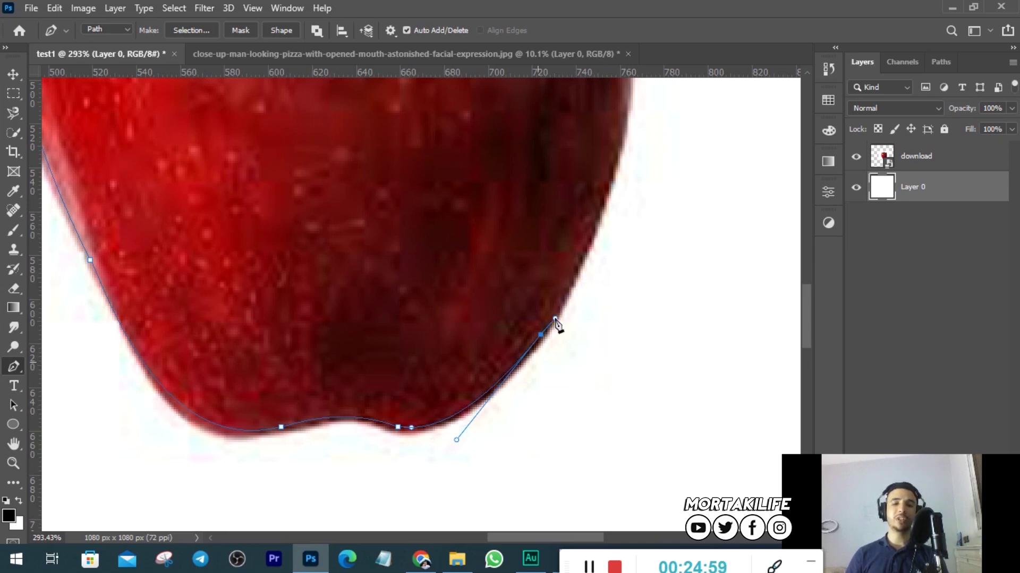
{"action": "scroll", "coordinate": [555, 319], "scroll_direction": "up", "scroll_amount": 3}
{"action": "left_click_drag", "start_coordinate": [620, 276], "coordinate": [640, 178]}
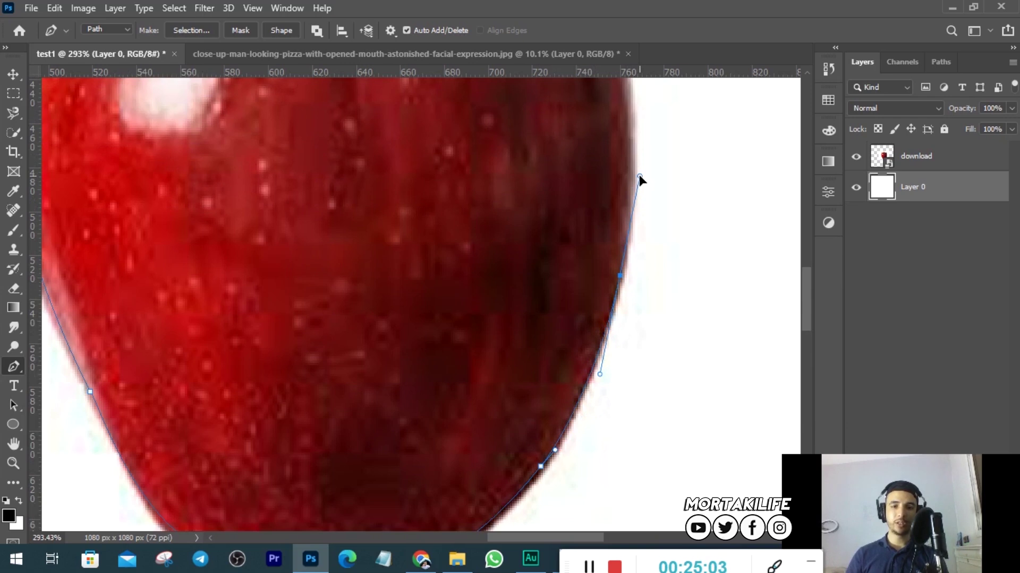
{"action": "mouse_move", "coordinate": [642, 179]}
{"action": "left_mouse_down"}
{"action": "mouse_move", "coordinate": [620, 254]}
{"action": "mouse_move", "coordinate": [610, 141]}
{"action": "mouse_move", "coordinate": [615, 228]}
{"action": "left_mouse_up"}
{"action": "scroll", "coordinate": [620, 254], "scroll_direction": "up", "scroll_amount": 3}
{"action": "scroll", "coordinate": [613, 319], "scroll_direction": "up", "scroll_amount": 1}
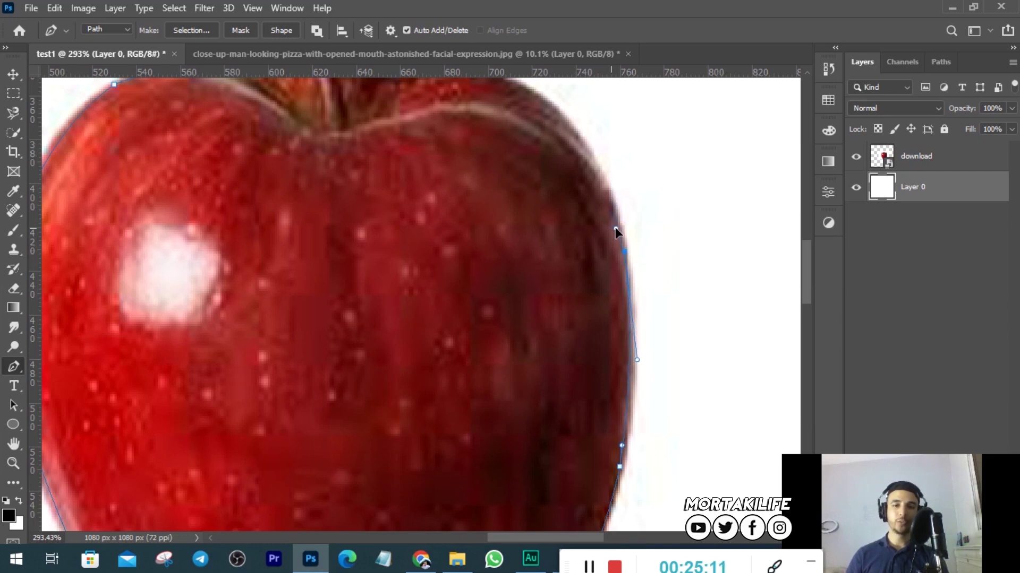
{"action": "scroll", "coordinate": [615, 229], "scroll_direction": "up", "scroll_amount": 2}
{"action": "scroll", "coordinate": [598, 287], "scroll_direction": "up", "scroll_amount": 1}
{"action": "scroll", "coordinate": [599, 287], "scroll_direction": "left", "scroll_amount": 1}
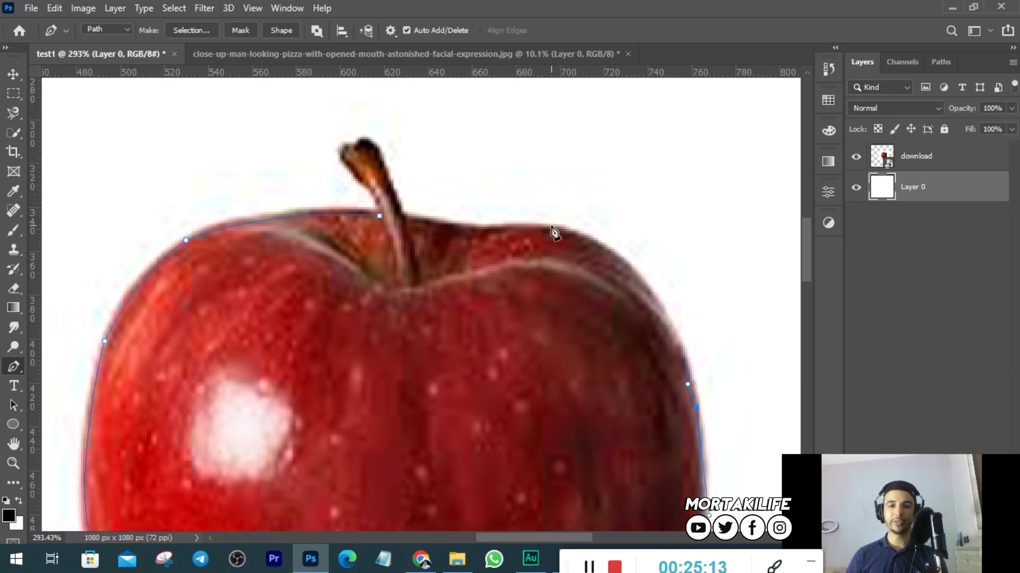
Run the path across the apple's top edge to the base of the stem.
{"action": "left_click_drag", "start_coordinate": [552, 229], "coordinate": [436, 194]}
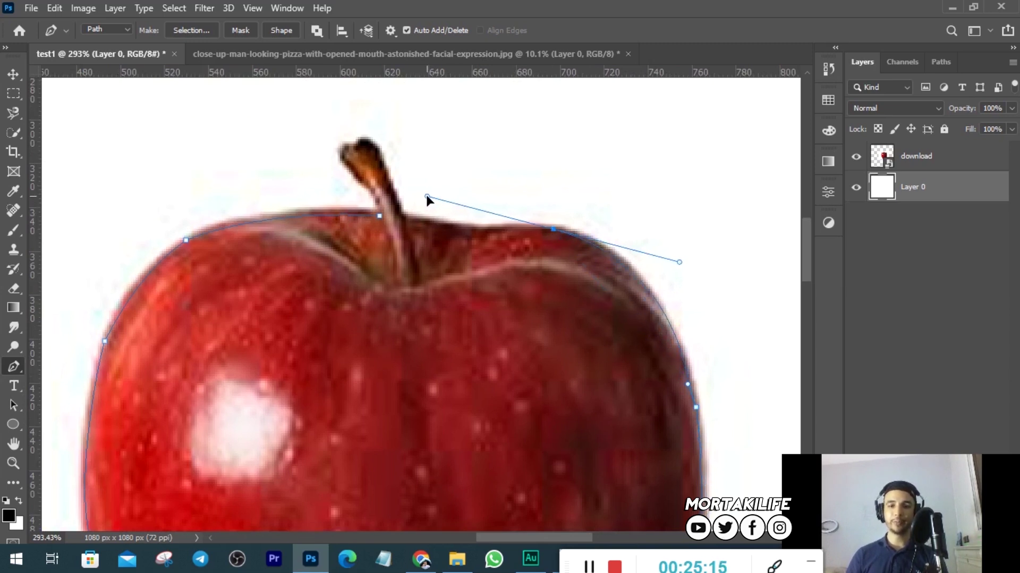
{"action": "left_click_drag", "start_coordinate": [436, 194], "coordinate": [539, 230]}
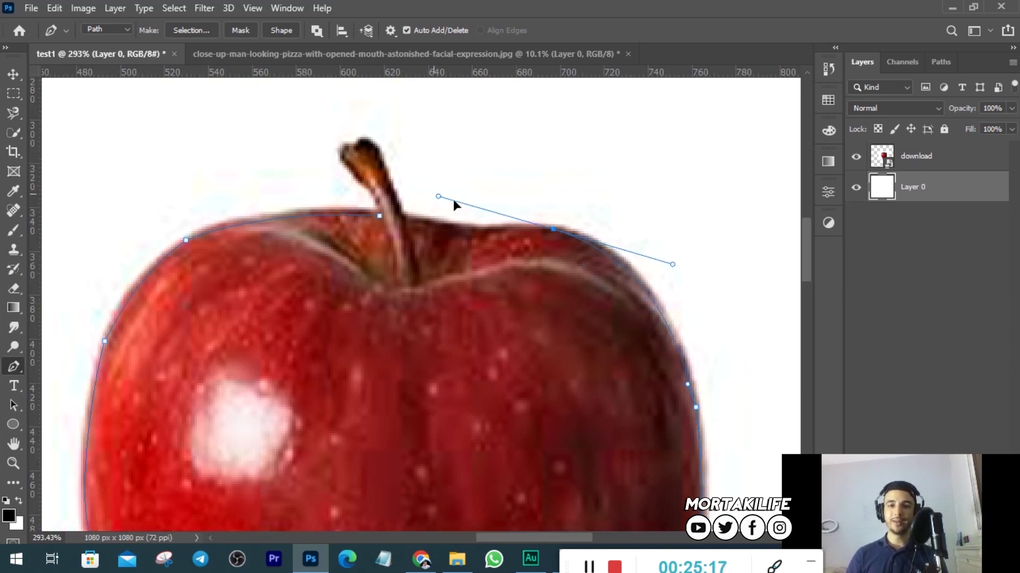
{"action": "scroll", "coordinate": [512, 298], "scroll_direction": "left", "scroll_amount": 1}
{"action": "scroll", "coordinate": [512, 292], "scroll_direction": "up", "scroll_amount": 1}
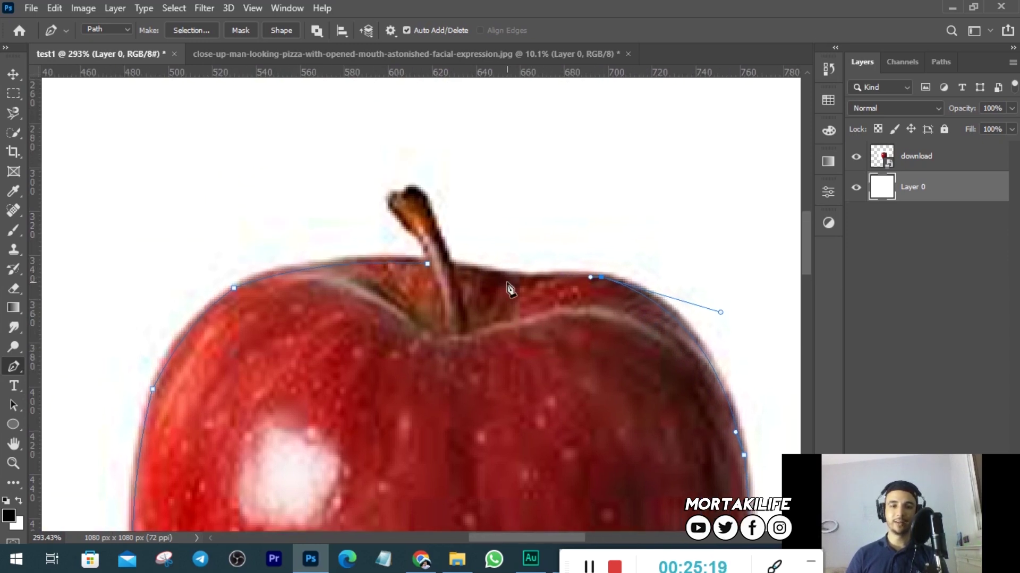
{"action": "left_click_drag", "start_coordinate": [477, 277], "coordinate": [424, 256]}
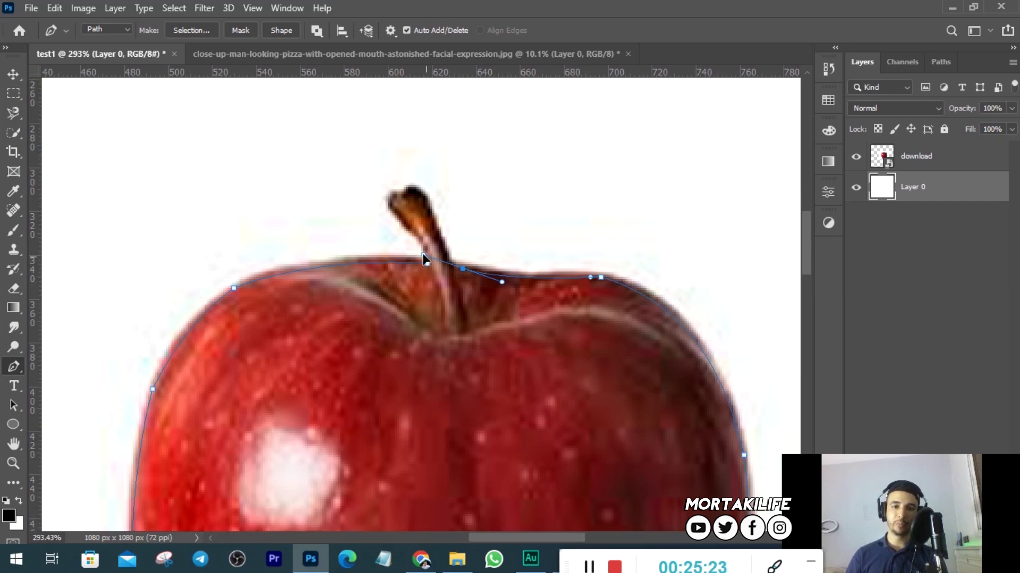
{"action": "scroll", "coordinate": [443, 260], "scroll_direction": "up", "scroll_amount": 2}
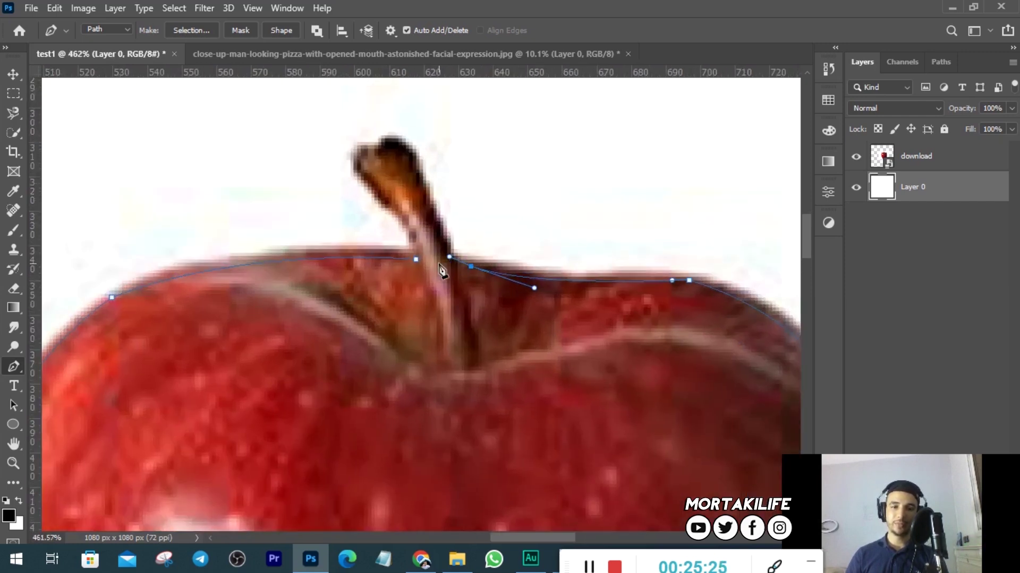
{"action": "left_click", "coordinate": [440, 246]}
{"action": "scroll", "coordinate": [420, 265], "scroll_direction": "up", "scroll_amount": 2}
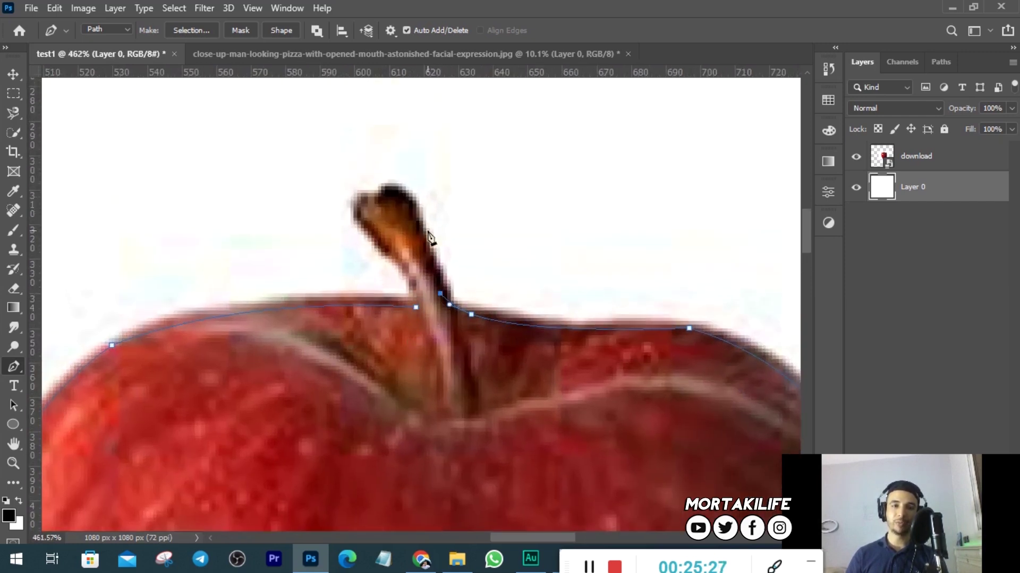
Trace around the stem tip and down its left side, closing the apple outline.
{"action": "left_click", "coordinate": [398, 192]}
{"action": "left_click_drag", "start_coordinate": [402, 198], "coordinate": [386, 191]}
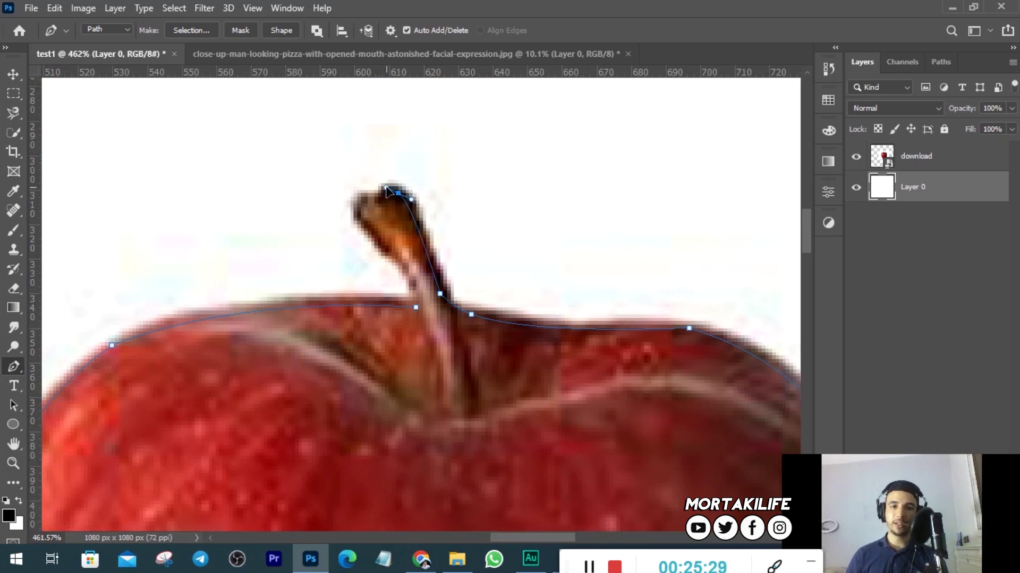
{"action": "left_click", "coordinate": [378, 201]}
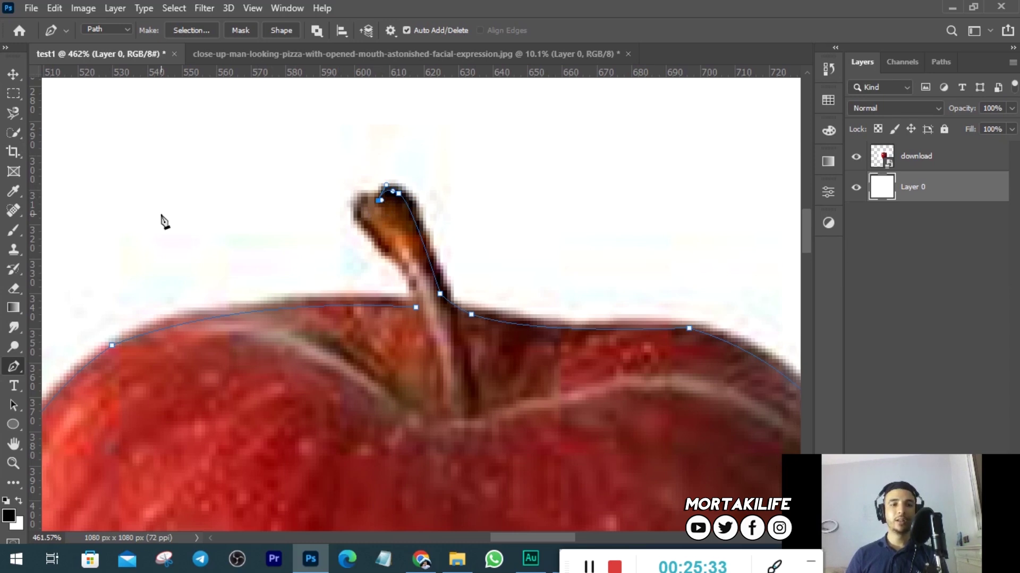
{"action": "left_click_drag", "start_coordinate": [361, 201], "coordinate": [356, 212]}
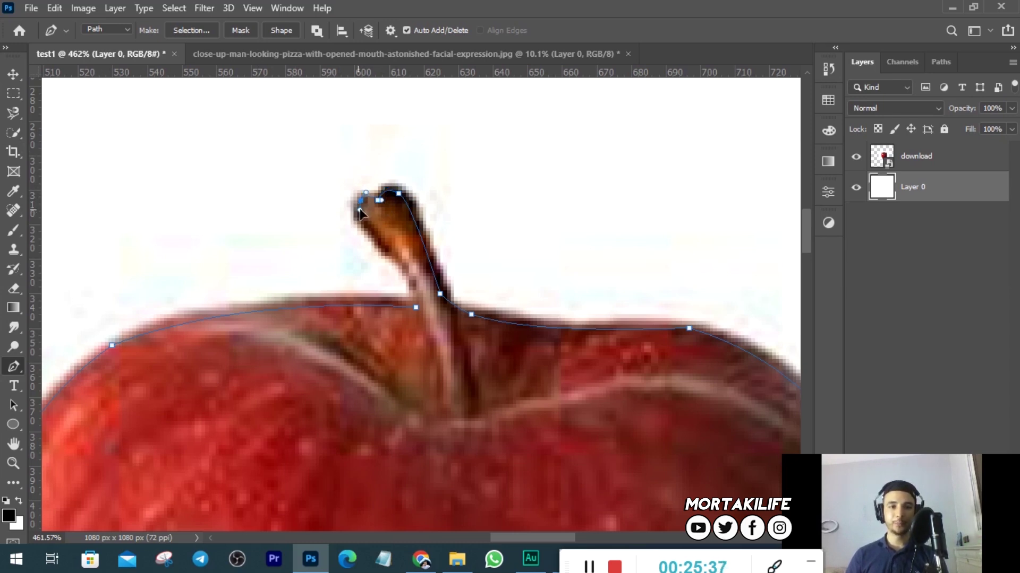
{"action": "left_click", "coordinate": [371, 232]}
{"action": "left_click_drag", "start_coordinate": [379, 239], "coordinate": [386, 243]}
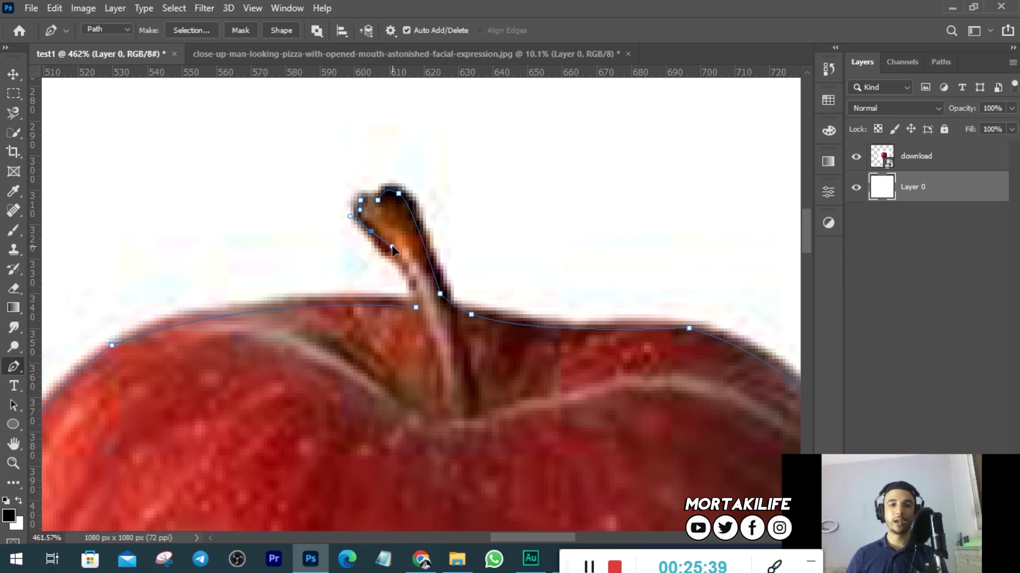
{"action": "left_click_drag", "start_coordinate": [415, 307], "coordinate": [408, 330]}
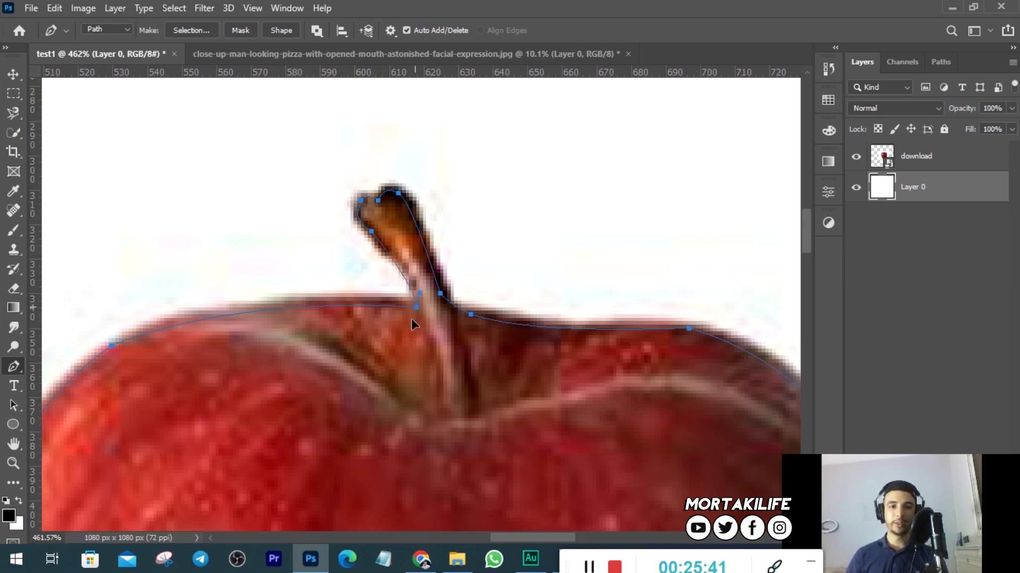
{"action": "scroll", "coordinate": [407, 329], "scroll_direction": "down", "scroll_amount": 3}
Convert the closed apple path via Make Selection with a 0.1 px feather radius.
{"action": "scroll", "coordinate": [410, 352], "scroll_direction": "down", "scroll_amount": 3}
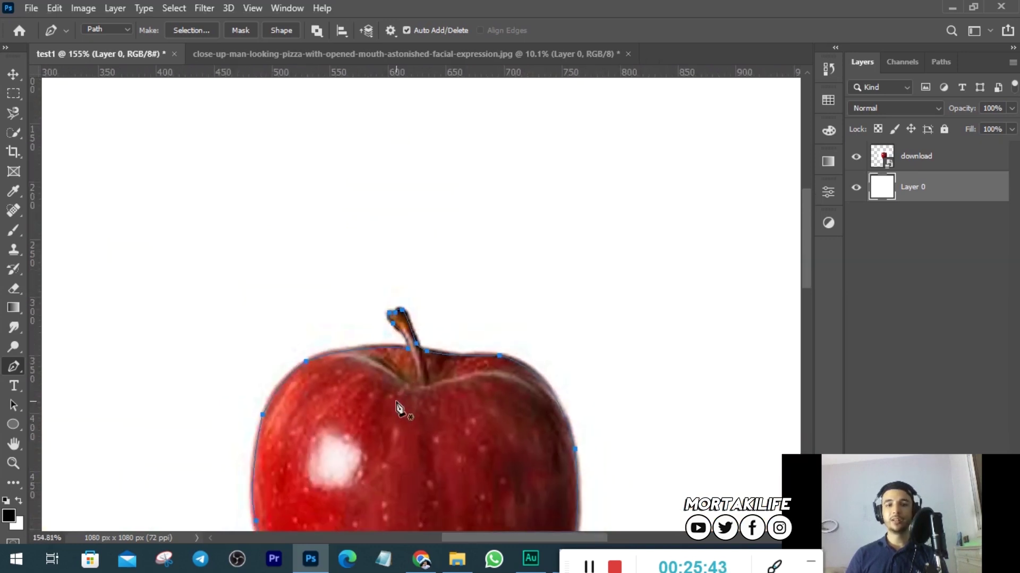
{"action": "scroll", "coordinate": [406, 393], "scroll_direction": "down", "scroll_amount": 2}
{"action": "scroll", "coordinate": [407, 383], "scroll_direction": "down", "scroll_amount": 2}
{"action": "scroll", "coordinate": [456, 372], "scroll_direction": "up", "scroll_amount": 2}
{"action": "scroll", "coordinate": [500, 353], "scroll_direction": "up", "scroll_amount": 2}
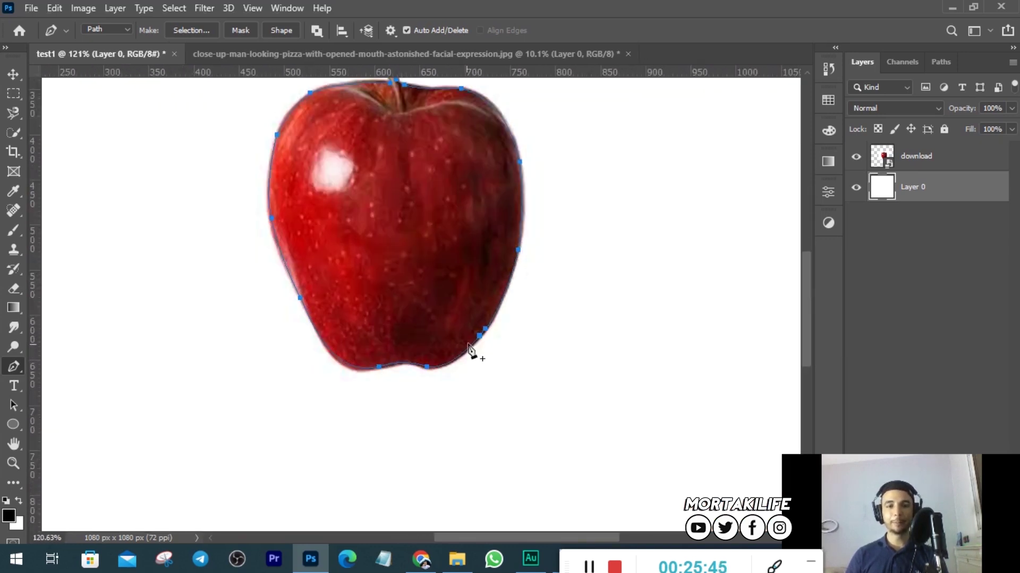
{"action": "scroll", "coordinate": [451, 366], "scroll_direction": "up", "scroll_amount": 1}
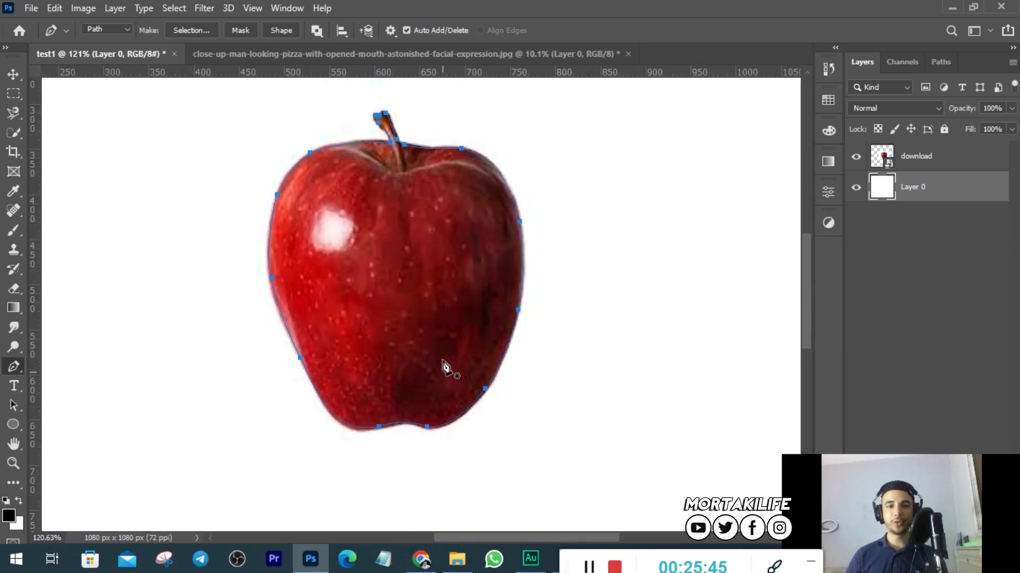
{"action": "right_click", "coordinate": [373, 281]}
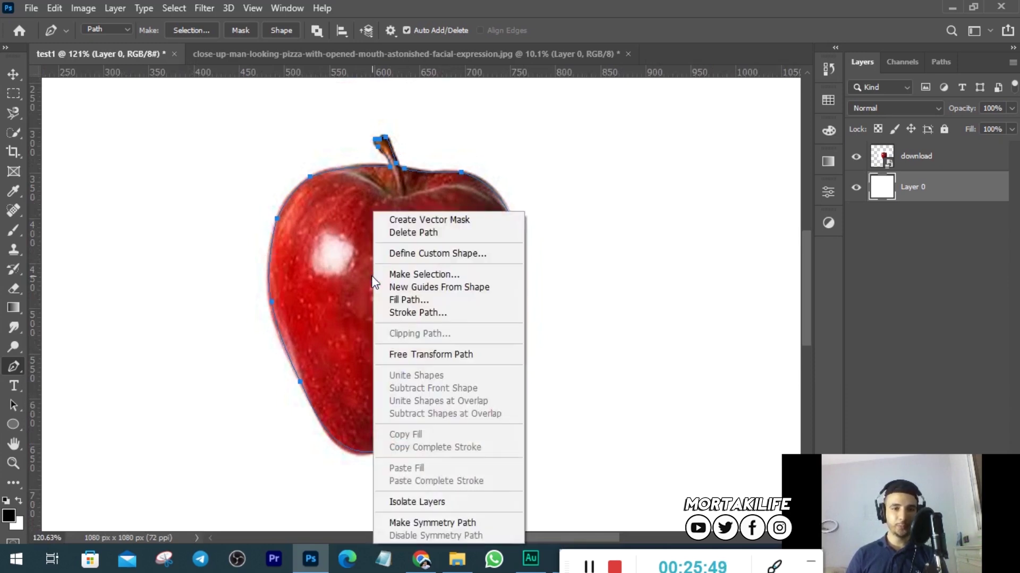
{"action": "left_click", "coordinate": [465, 275]}
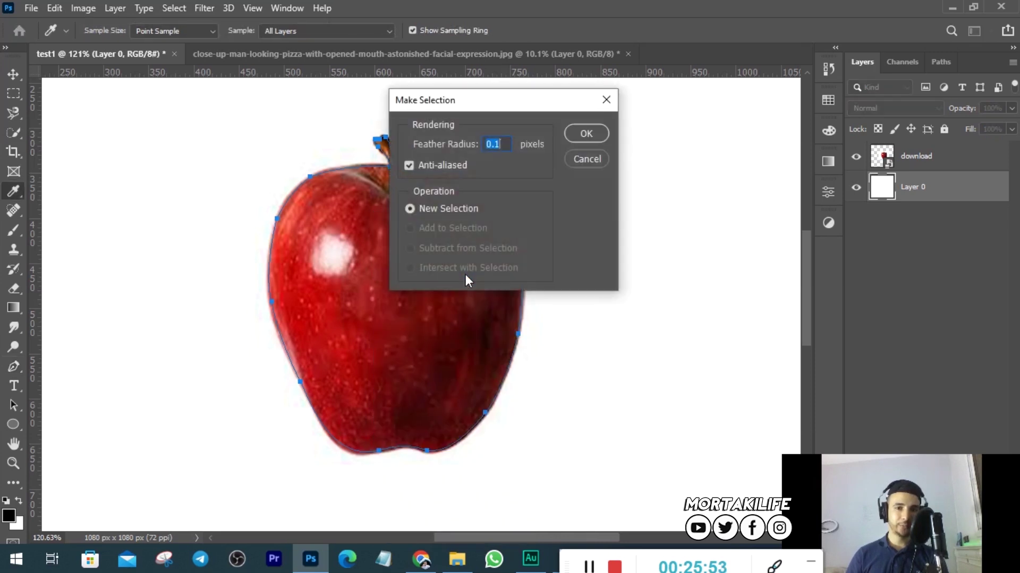
{"action": "left_click", "coordinate": [501, 142]}
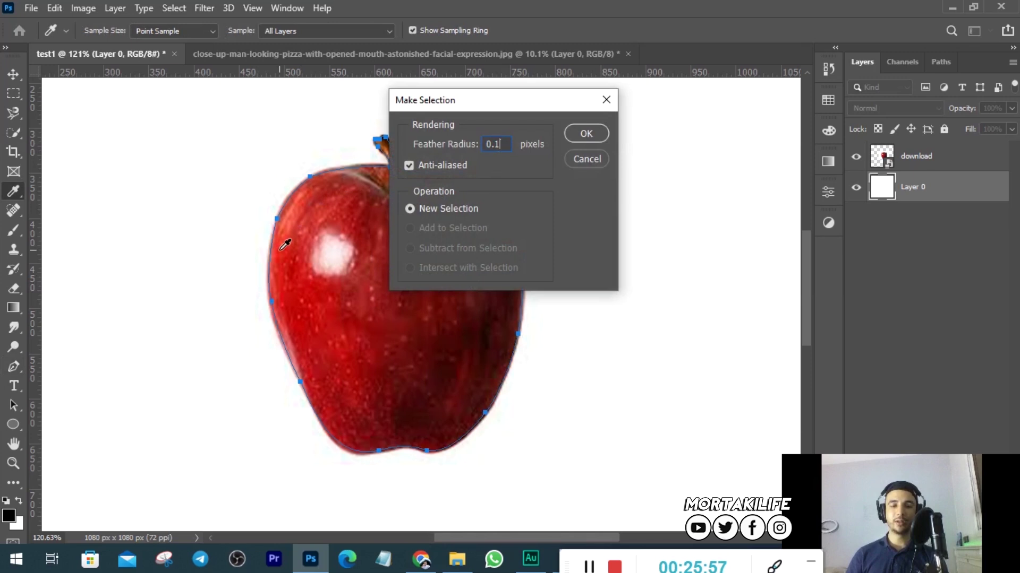
{"action": "left_click", "coordinate": [586, 133]}
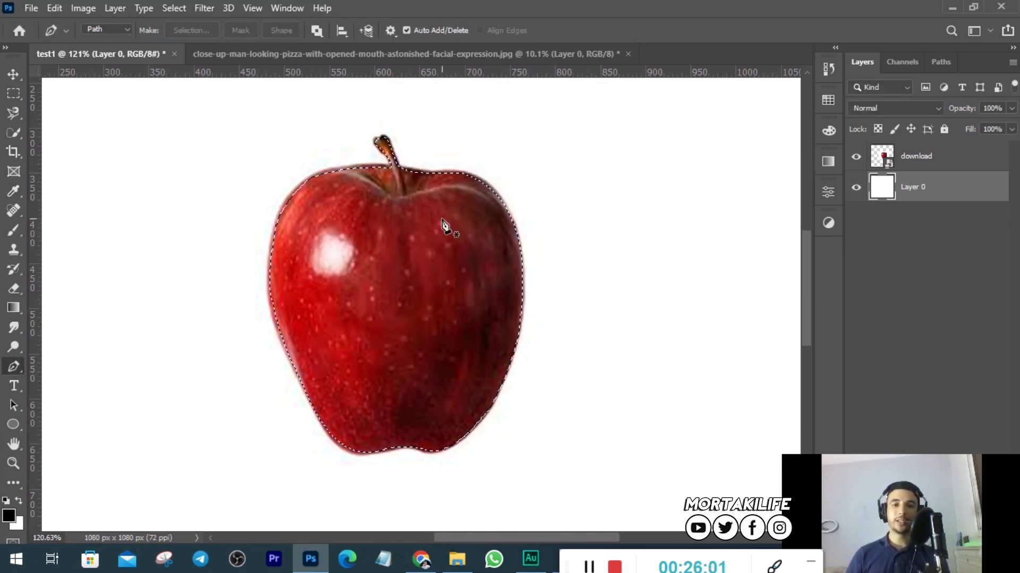
Rasterize the download layer.
{"action": "key", "text": "v"}
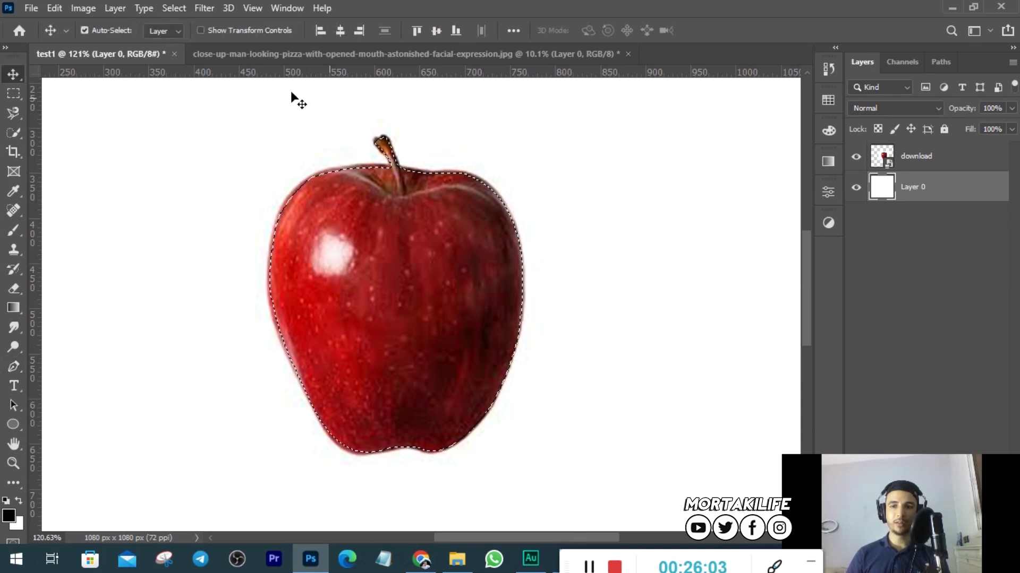
{"action": "left_click", "coordinate": [917, 156]}
{"action": "right_click", "coordinate": [917, 155]}
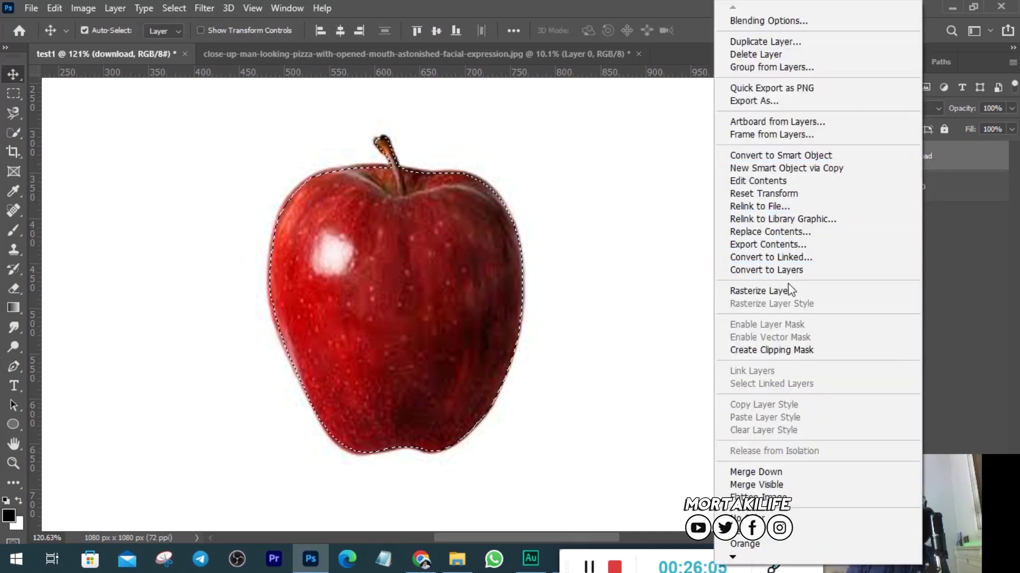
{"action": "left_click", "coordinate": [770, 291]}
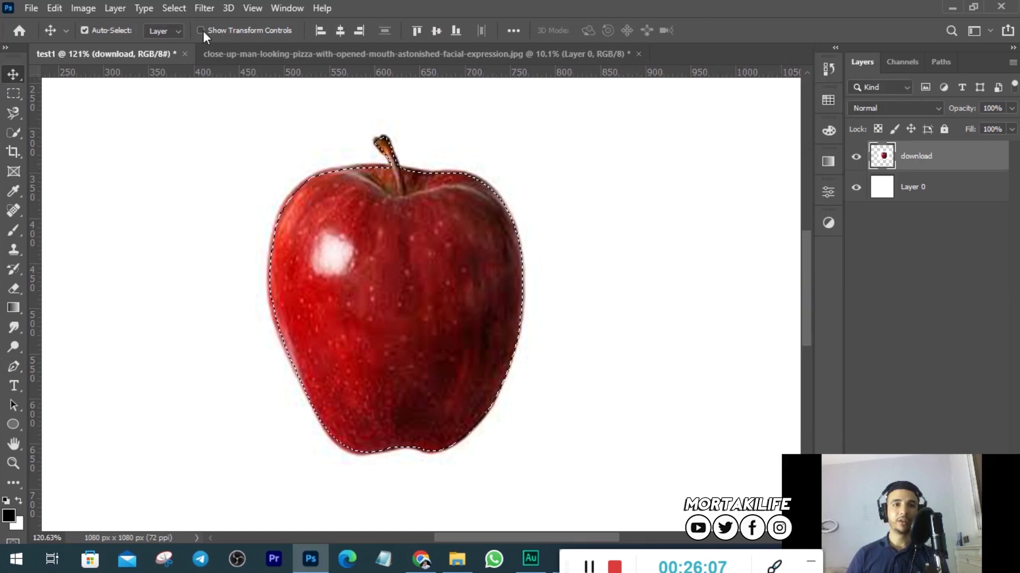
Invert the selection, hide Layer 0, and deselect, leaving the apple on transparency.
{"action": "left_click", "coordinate": [174, 9]}
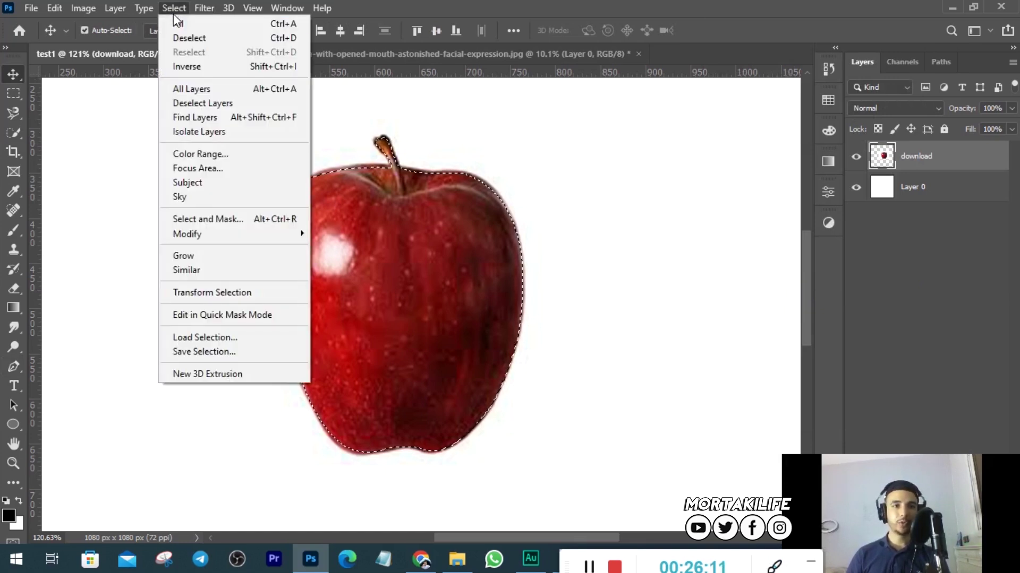
{"action": "left_click", "coordinate": [208, 68]}
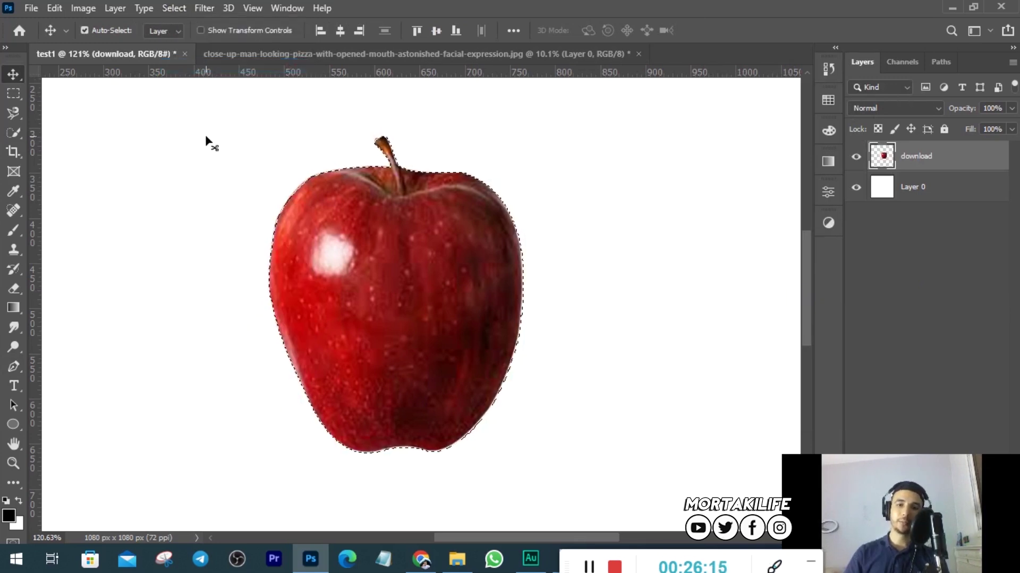
{"action": "left_click", "coordinate": [856, 187]}
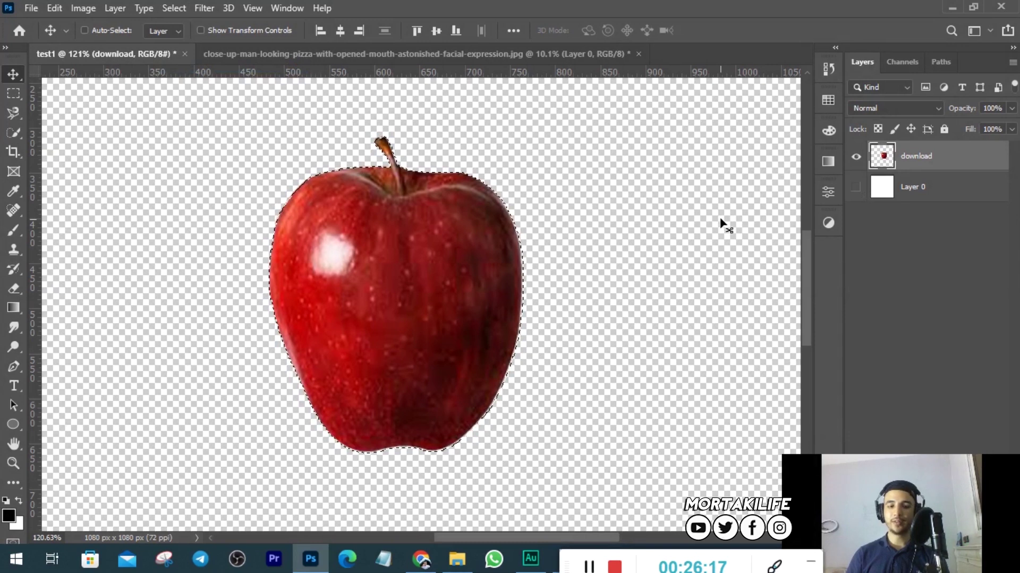
{"action": "key", "text": "ctrl+d"}
Inspect the cut-out apple, then bring up the elements folder in File Explorer.
{"action": "scroll", "coordinate": [489, 278], "scroll_direction": "up", "scroll_amount": 3}
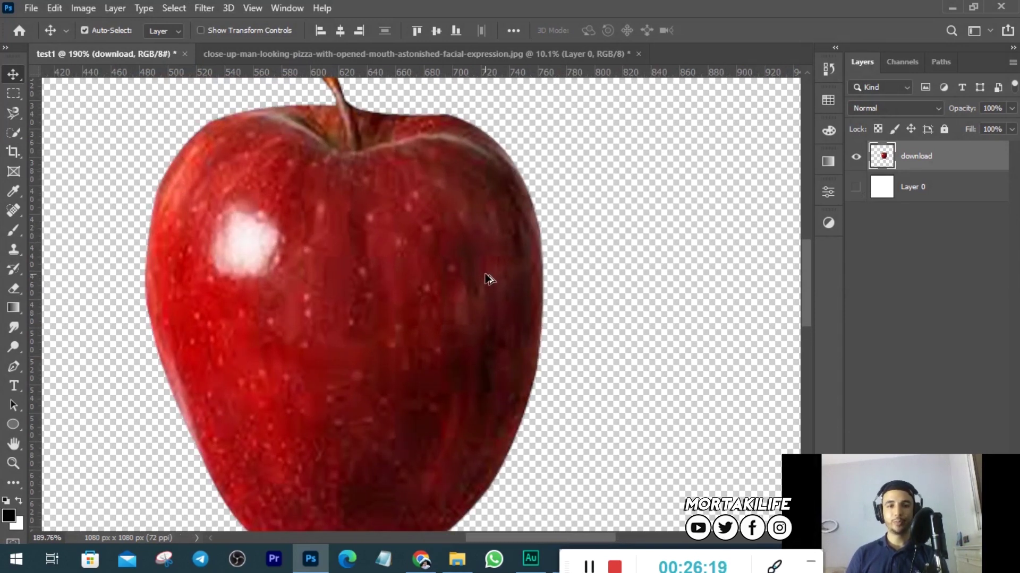
{"action": "scroll", "coordinate": [487, 278], "scroll_direction": "down", "scroll_amount": 3}
{"action": "scroll", "coordinate": [462, 260], "scroll_direction": "down", "scroll_amount": 2}
{"action": "scroll", "coordinate": [449, 239], "scroll_direction": "up", "scroll_amount": 2}
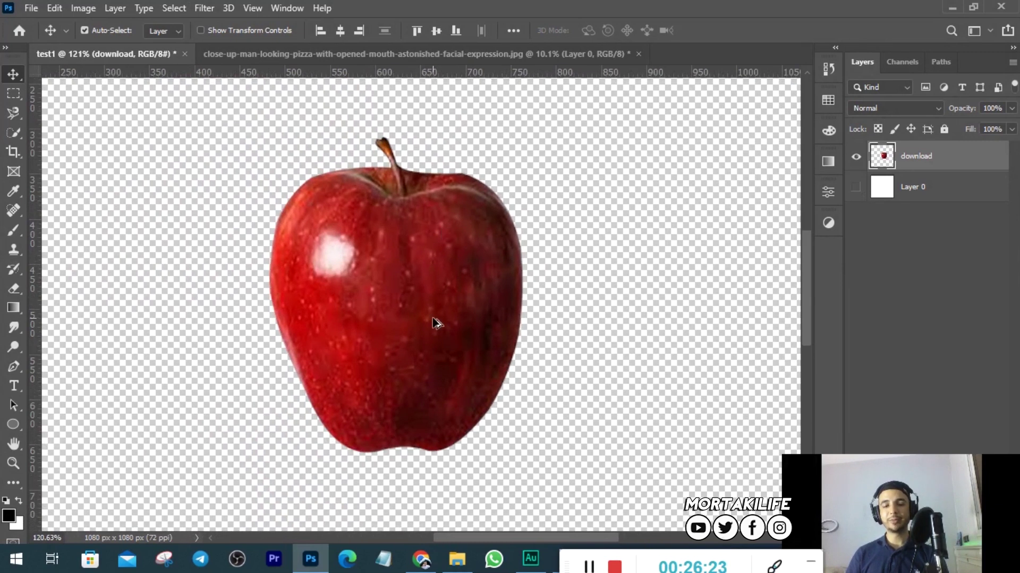
{"action": "scroll", "coordinate": [437, 321], "scroll_direction": "down", "scroll_amount": 2}
{"action": "scroll", "coordinate": [436, 323], "scroll_direction": "up", "scroll_amount": 2}
{"action": "scroll", "coordinate": [436, 322], "scroll_direction": "down", "scroll_amount": 2}
{"action": "scroll", "coordinate": [434, 321], "scroll_direction": "up", "scroll_amount": 1}
{"action": "scroll", "coordinate": [434, 321], "scroll_direction": "down", "scroll_amount": 2}
{"action": "scroll", "coordinate": [435, 321], "scroll_direction": "up", "scroll_amount": 2}
{"action": "scroll", "coordinate": [434, 321], "scroll_direction": "up", "scroll_amount": 3}
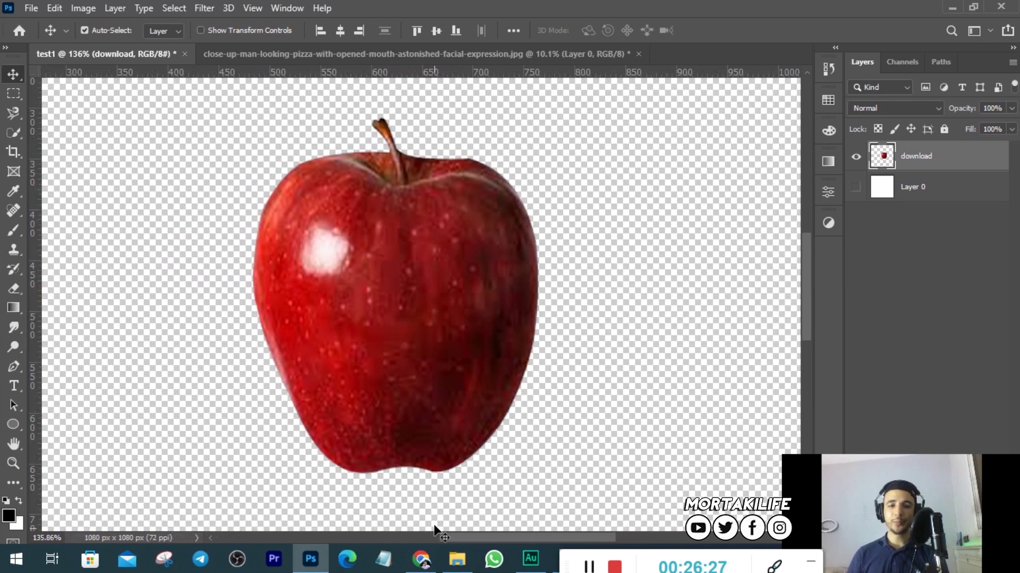
{"action": "left_click", "coordinate": [457, 559]}
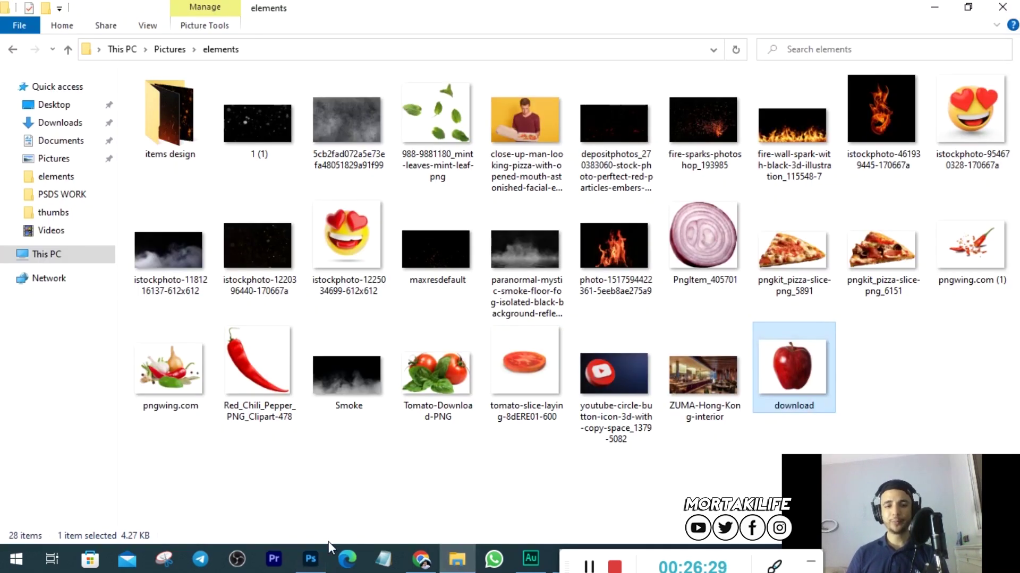
In Chrome, open a blank new tab and close both YouTube tabs and the Drive tab.
{"action": "left_click", "coordinate": [421, 558]}
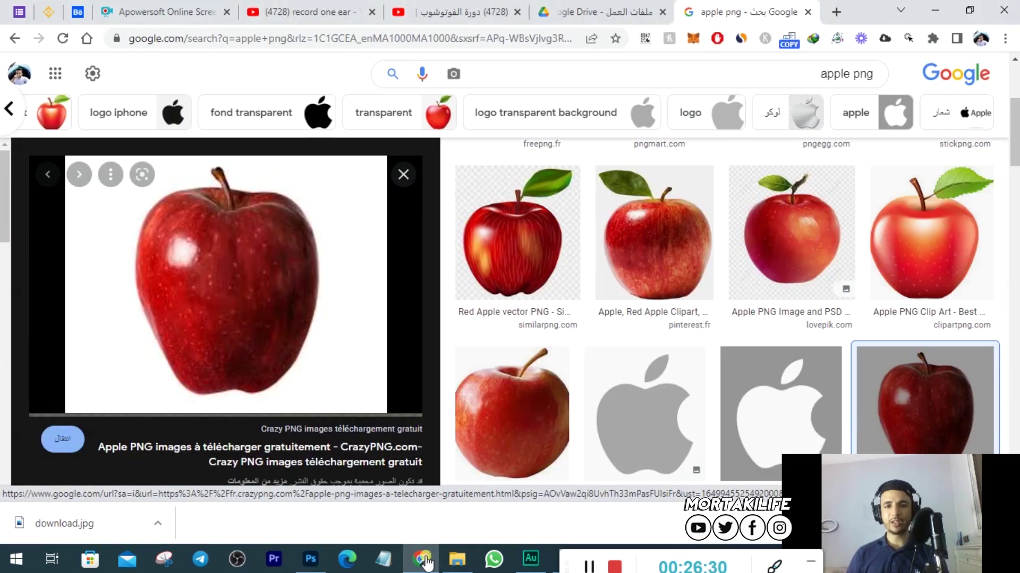
{"action": "left_click", "coordinate": [836, 12]}
{"action": "middle_click", "coordinate": [393, 12]}
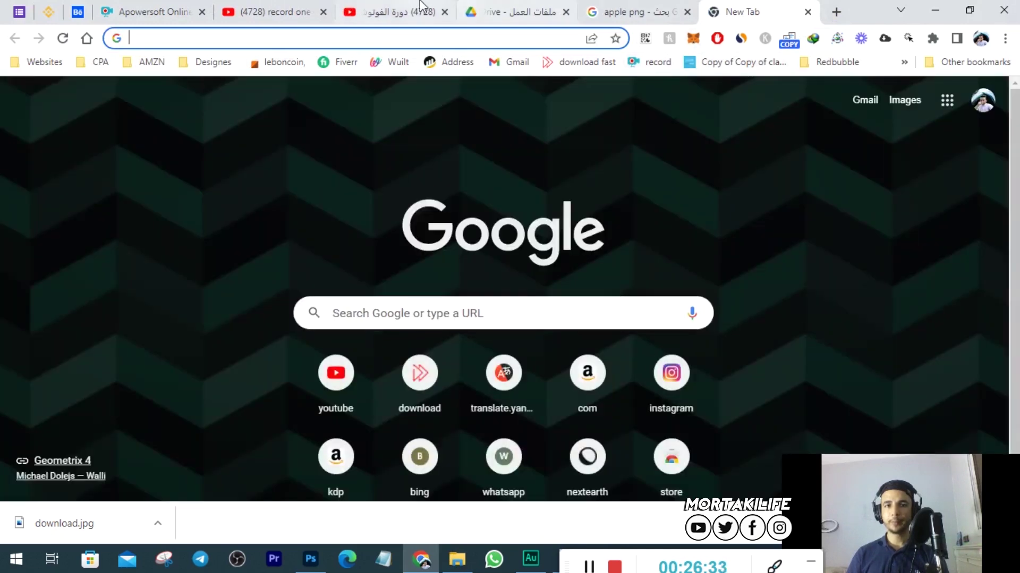
{"action": "middle_click", "coordinate": [393, 11]}
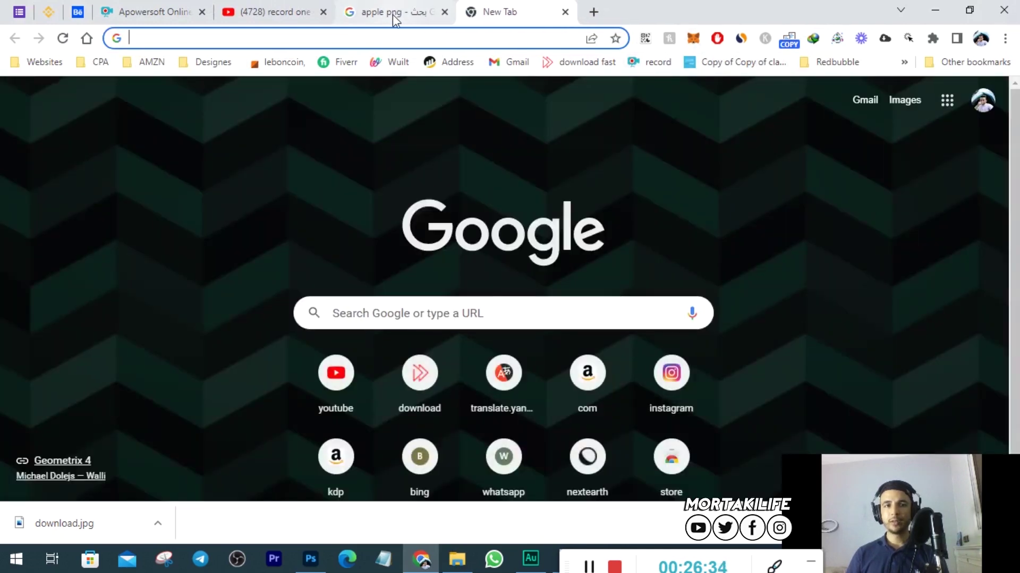
{"action": "middle_click", "coordinate": [299, 11]}
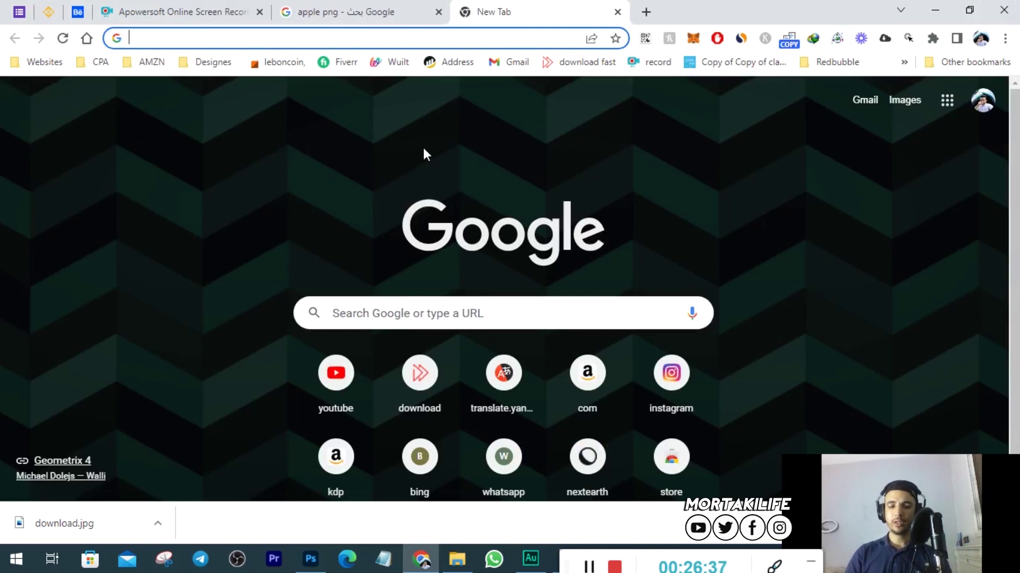
Search Google for 'pen tool game' and open Adobe's Pen Tool Game in a background tab.
{"action": "type", "text": "pento"}
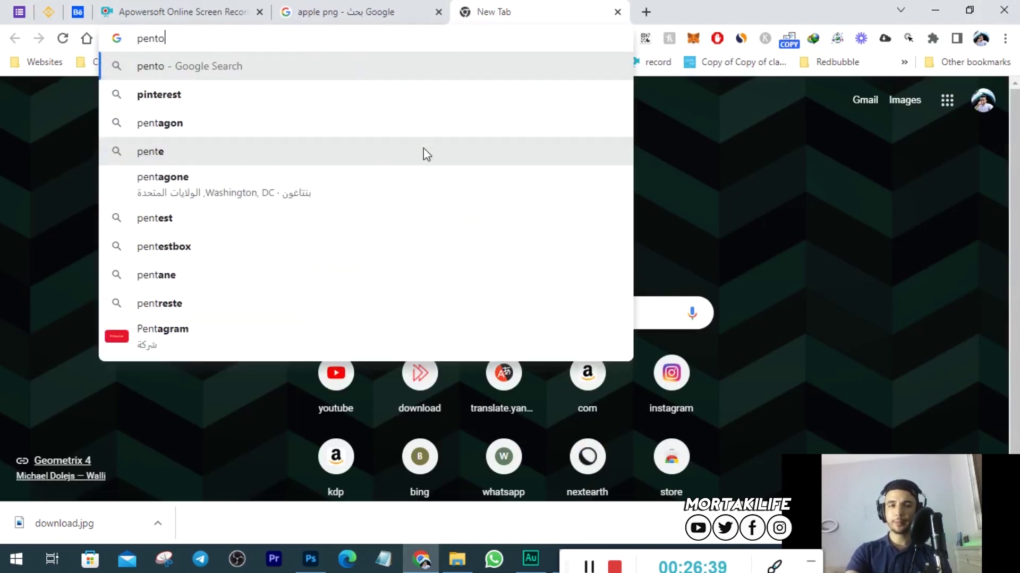
{"action": "type", "text": "ol"}
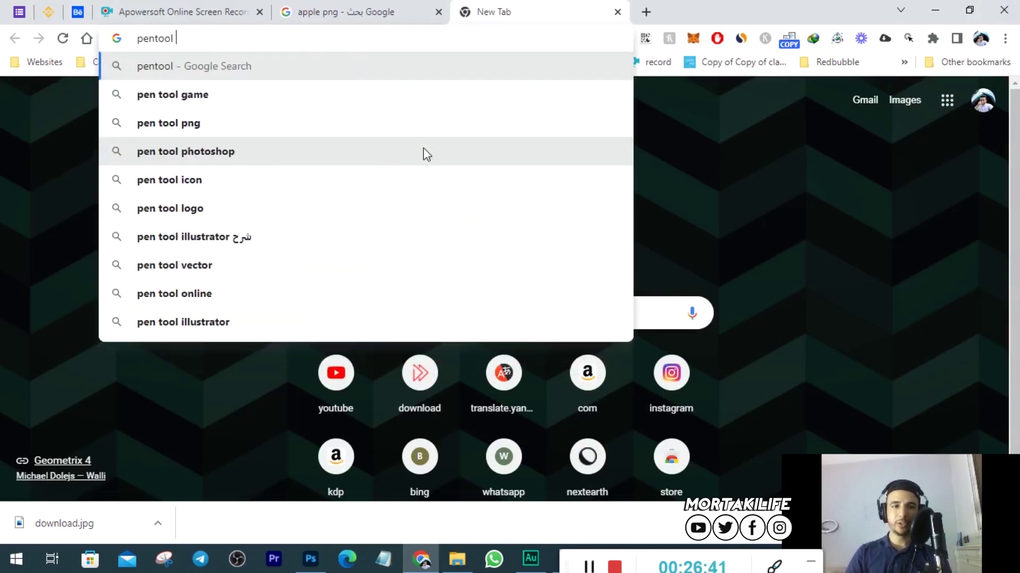
{"action": "left_click", "coordinate": [267, 96]}
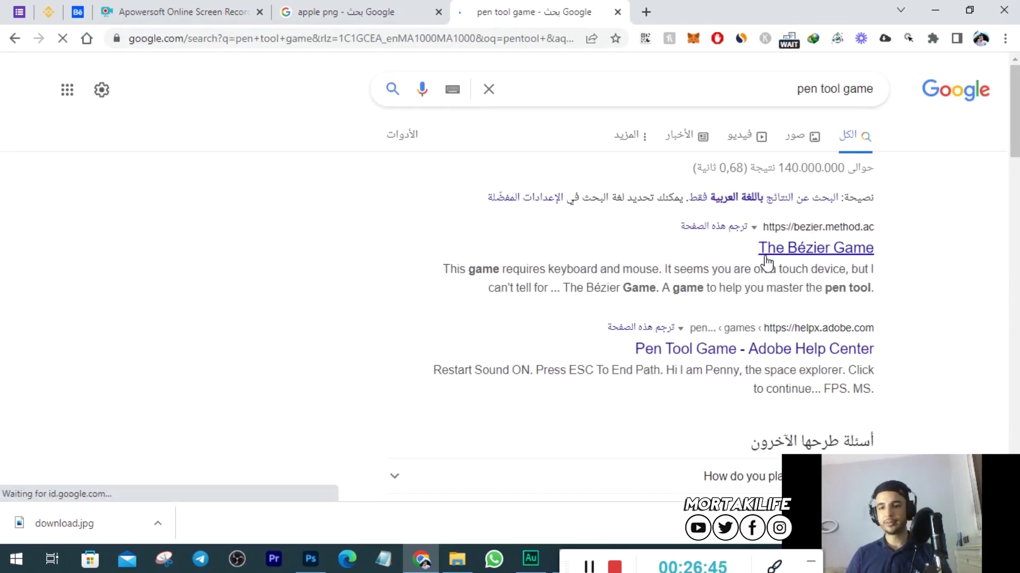
{"action": "scroll", "coordinate": [617, 274], "scroll_direction": "down", "scroll_amount": 4}
{"action": "scroll", "coordinate": [617, 275], "scroll_direction": "up", "scroll_amount": 1}
{"action": "middle_click", "coordinate": [739, 204]}
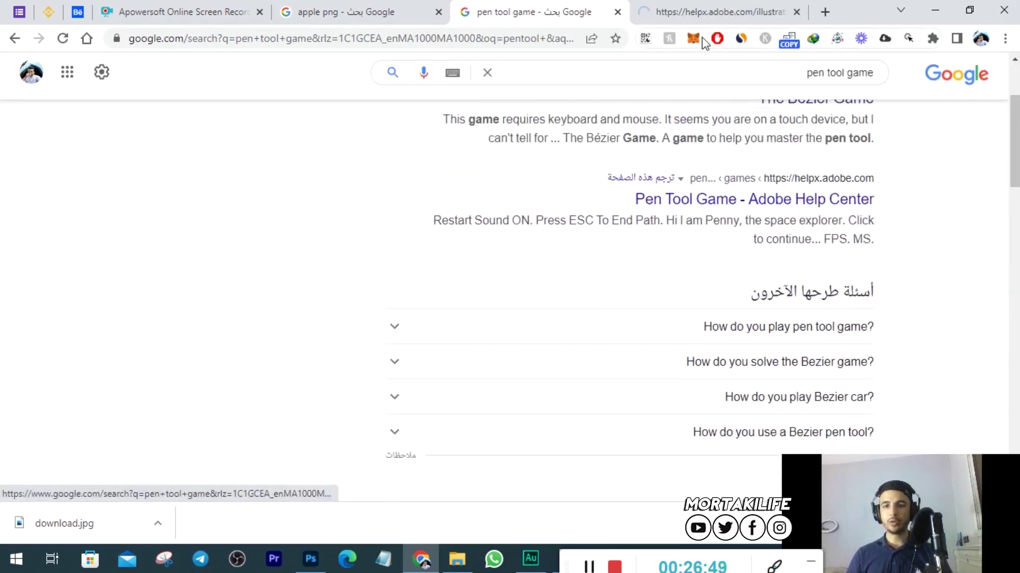
View and close the Pen Tool Game page, then return to Photoshop.
{"action": "left_click", "coordinate": [685, 11]}
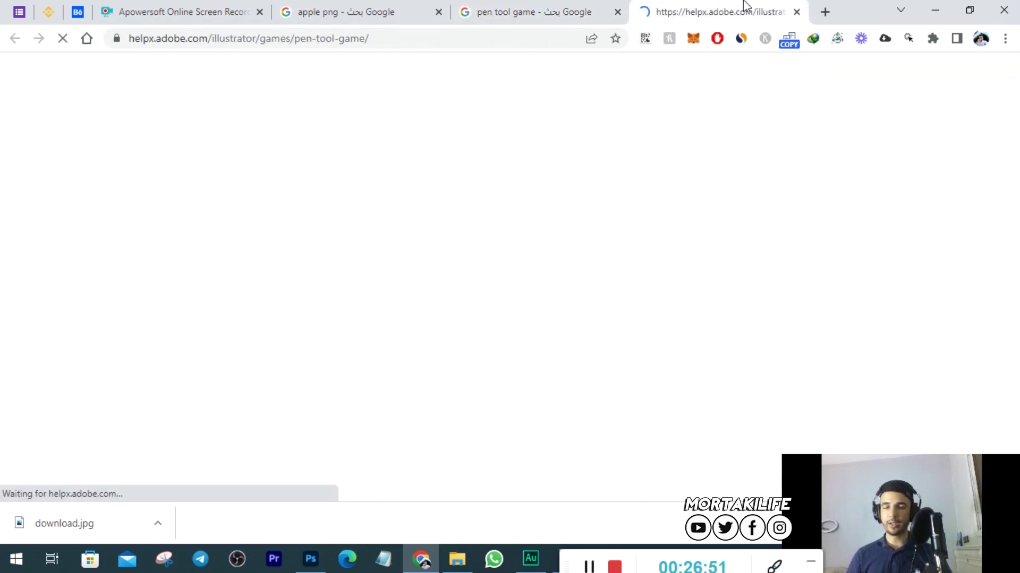
{"action": "left_click", "coordinate": [529, 8]}
{"action": "scroll", "coordinate": [665, 243], "scroll_direction": "down", "scroll_amount": 1}
{"action": "scroll", "coordinate": [664, 242], "scroll_direction": "down", "scroll_amount": 3}
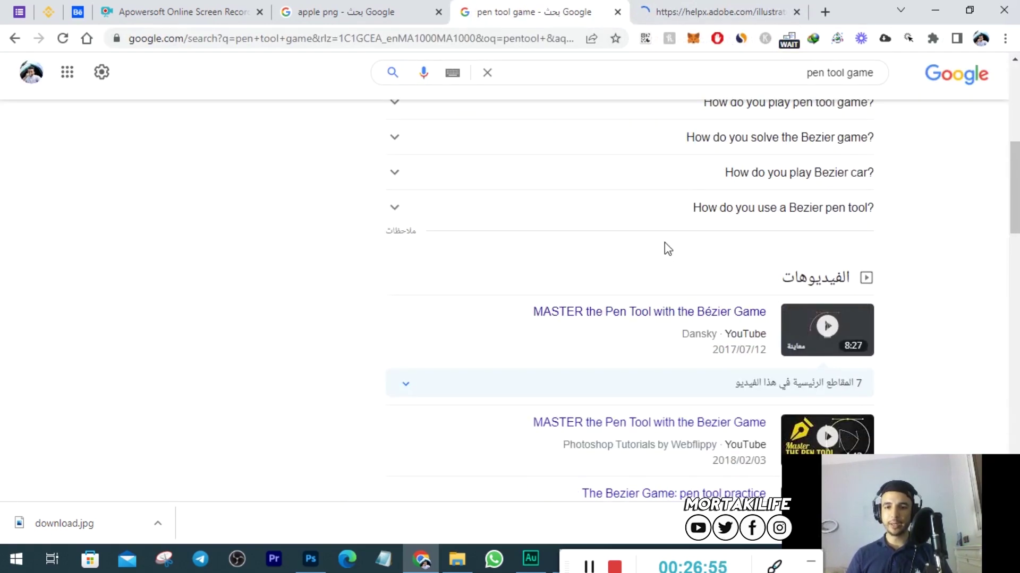
{"action": "scroll", "coordinate": [664, 242], "scroll_direction": "down", "scroll_amount": 1}
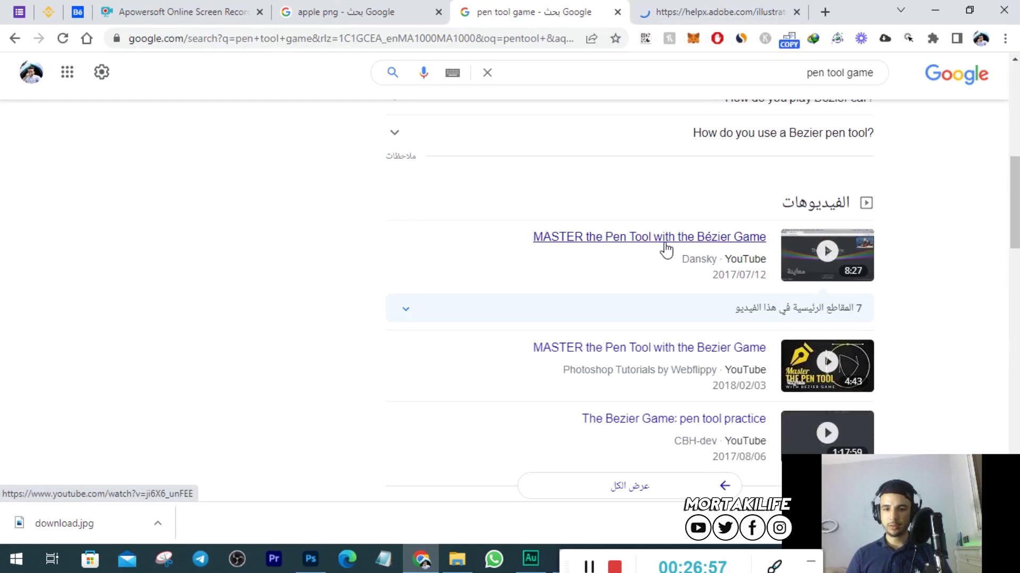
{"action": "scroll", "coordinate": [665, 242], "scroll_direction": "down", "scroll_amount": 2}
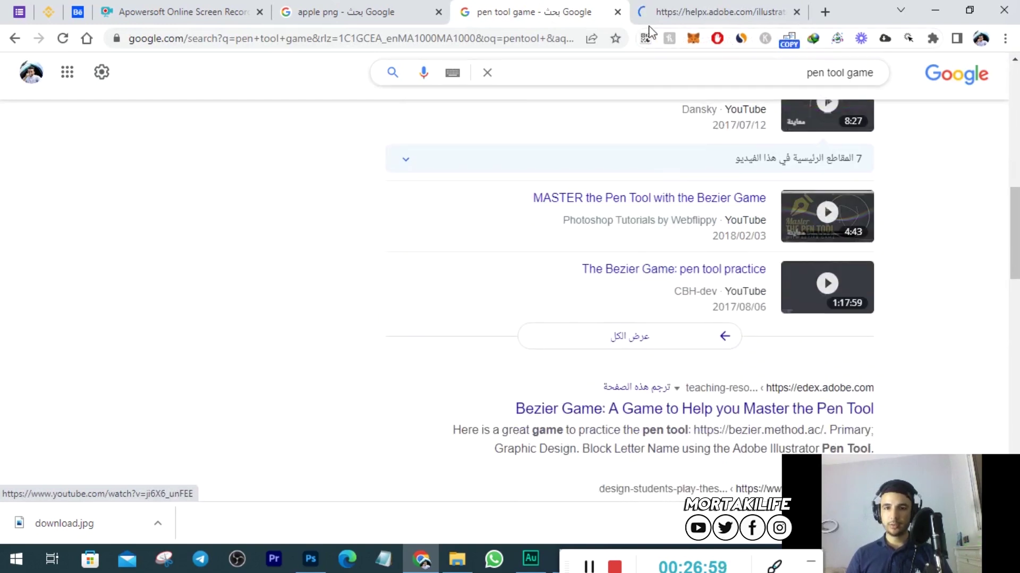
{"action": "left_click", "coordinate": [707, 7]}
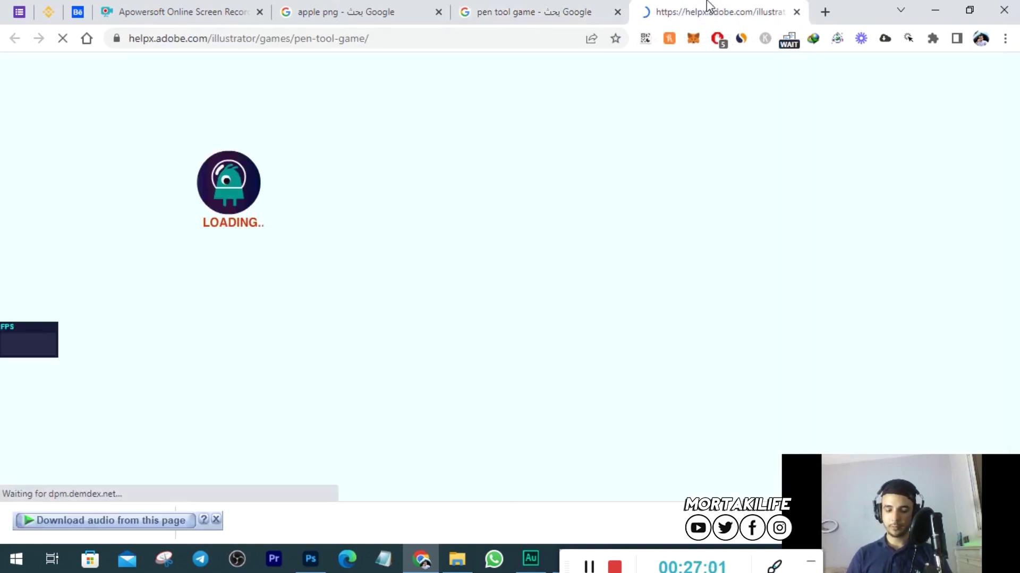
{"action": "left_click", "coordinate": [796, 12]}
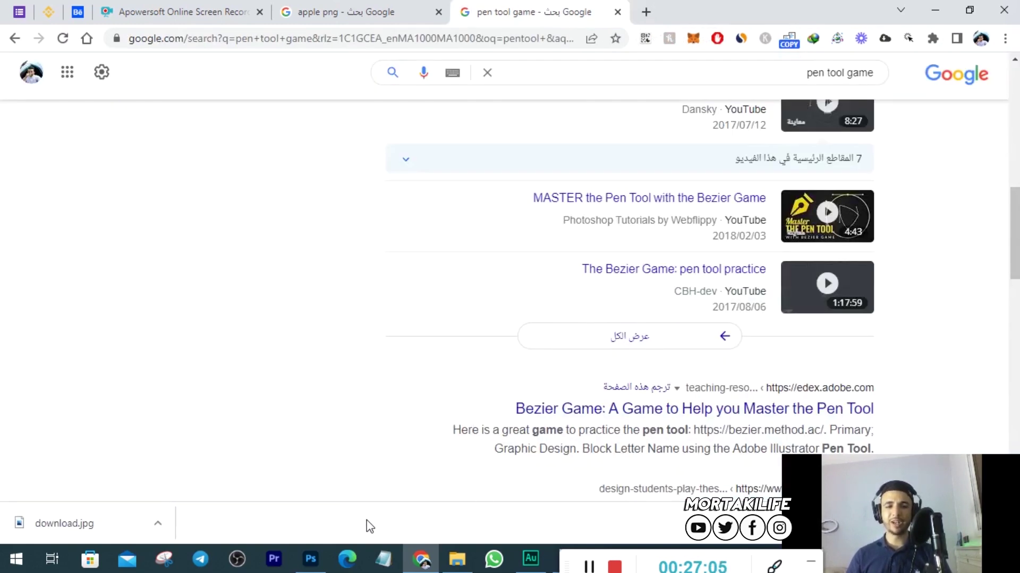
{"action": "left_click", "coordinate": [310, 559]}
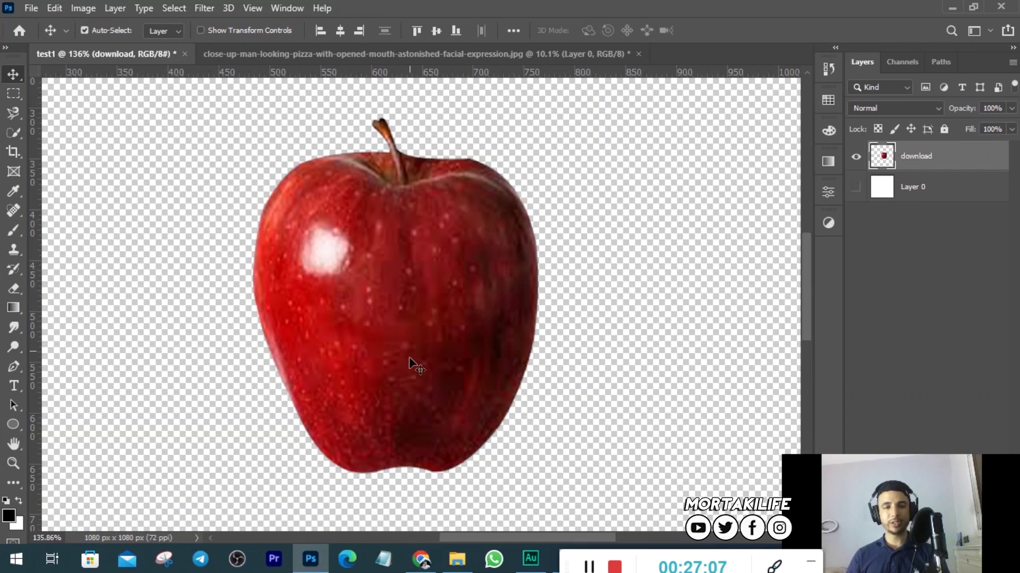
Delete the 'download' apple layer from test1 and make Layer 0 visible.
{"action": "scroll", "coordinate": [410, 356], "scroll_direction": "down", "scroll_amount": 3}
{"action": "scroll", "coordinate": [411, 347], "scroll_direction": "down", "scroll_amount": 2}
{"action": "scroll", "coordinate": [411, 348], "scroll_direction": "down", "scroll_amount": 1}
{"action": "scroll", "coordinate": [459, 322], "scroll_direction": "down", "scroll_amount": 1}
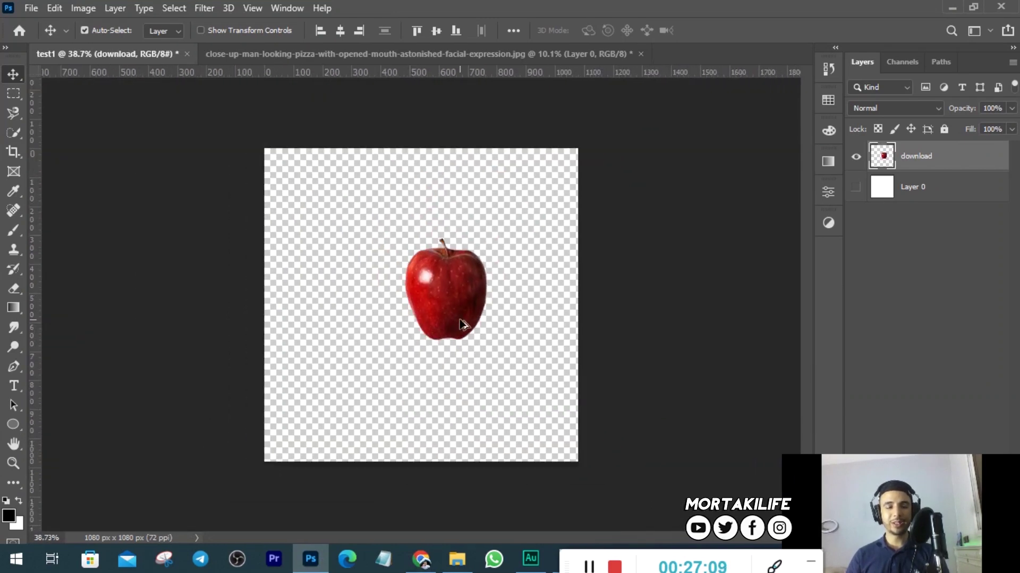
{"action": "scroll", "coordinate": [460, 322], "scroll_direction": "up", "scroll_amount": 2}
{"action": "scroll", "coordinate": [510, 255], "scroll_direction": "up", "scroll_amount": 3}
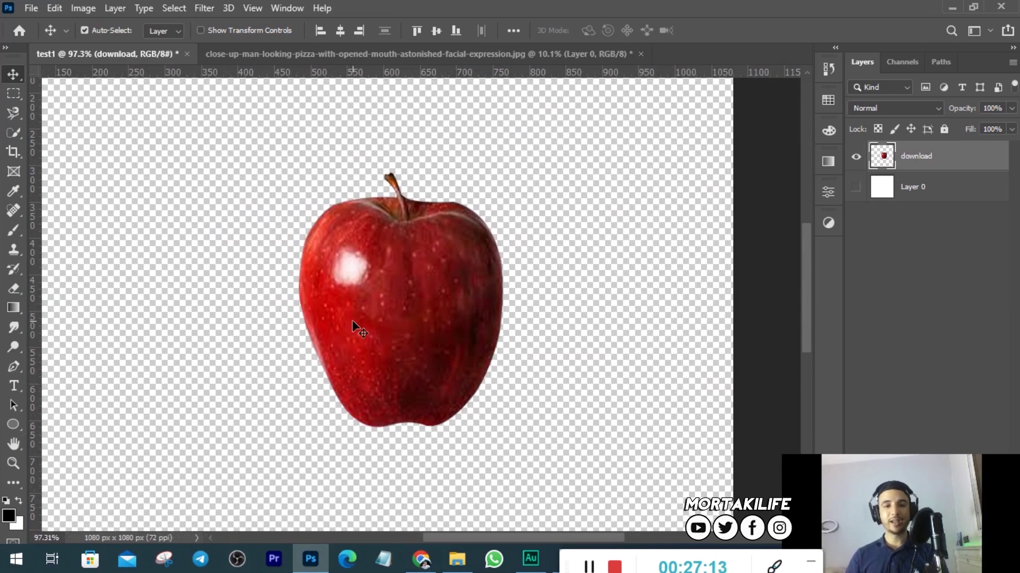
{"action": "key", "text": "Delete"}
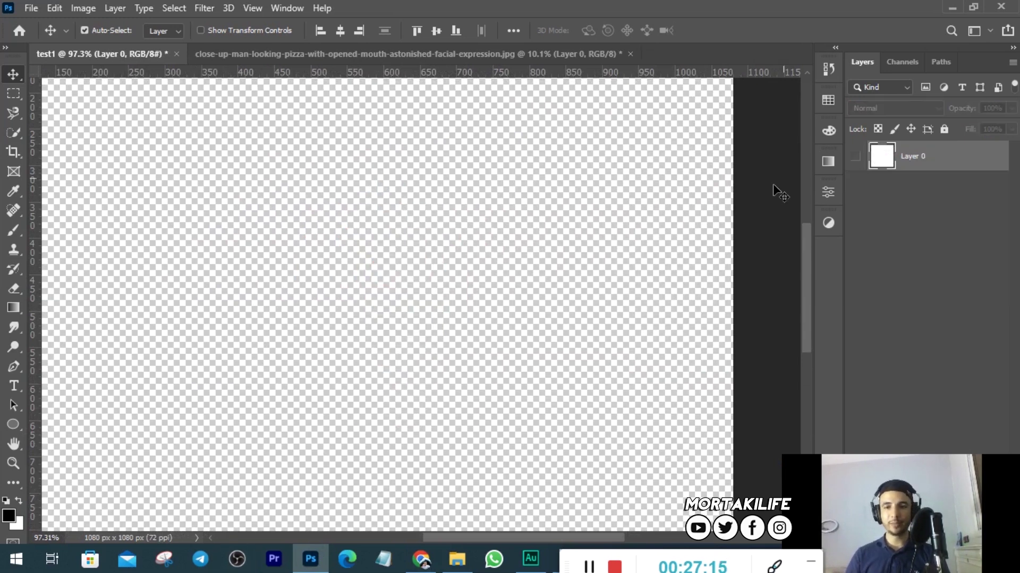
{"action": "left_click", "coordinate": [856, 157]}
{"action": "scroll", "coordinate": [566, 264], "scroll_direction": "up", "scroll_amount": 1}
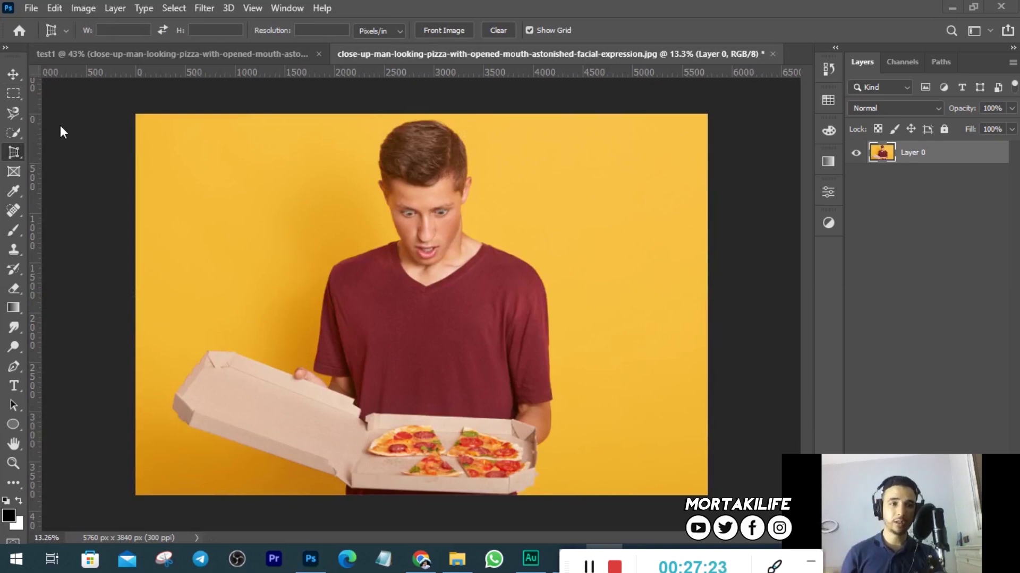
Select the Crop Tool and size an initial 1:1 square crop box over the man.
{"action": "right_click", "coordinate": [17, 151]}
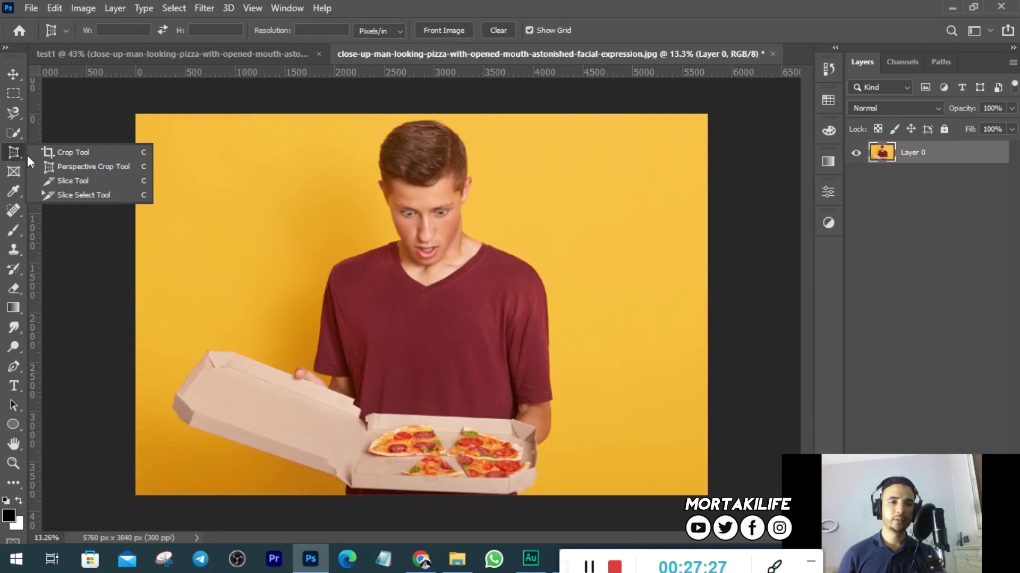
{"action": "left_click", "coordinate": [100, 153]}
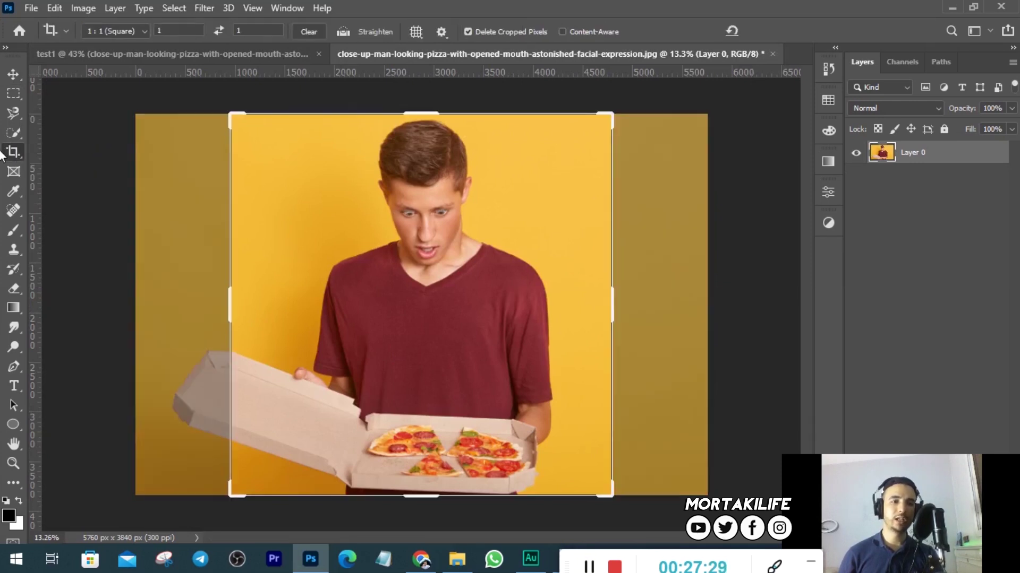
{"action": "right_click", "coordinate": [13, 153]}
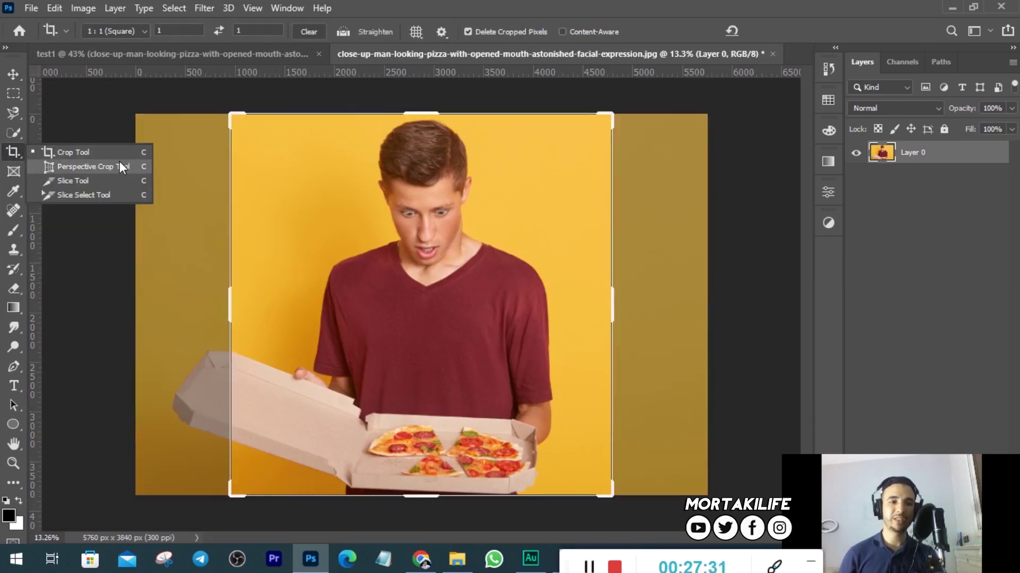
{"action": "left_click", "coordinate": [14, 154]}
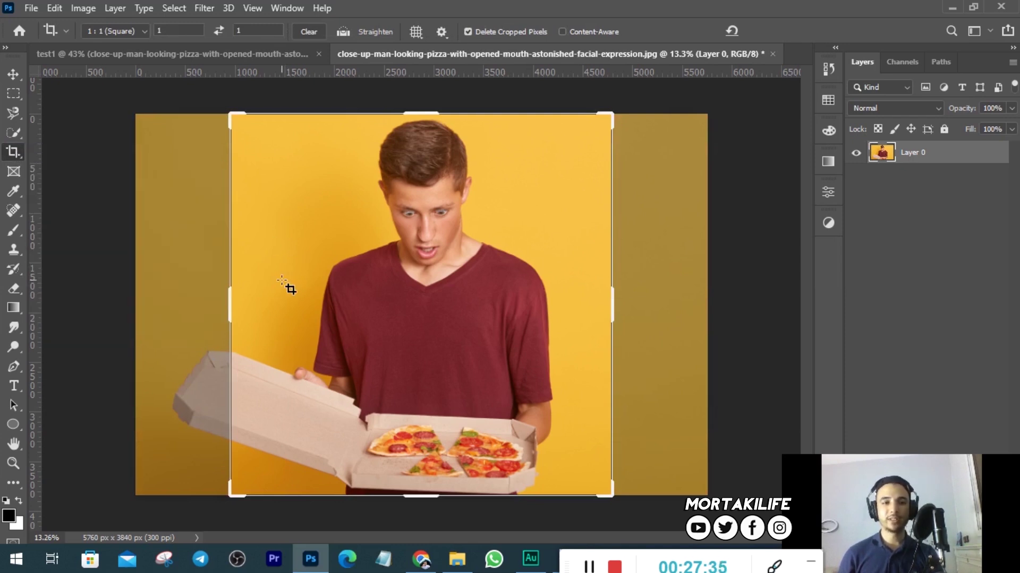
{"action": "left_click", "coordinate": [136, 32]}
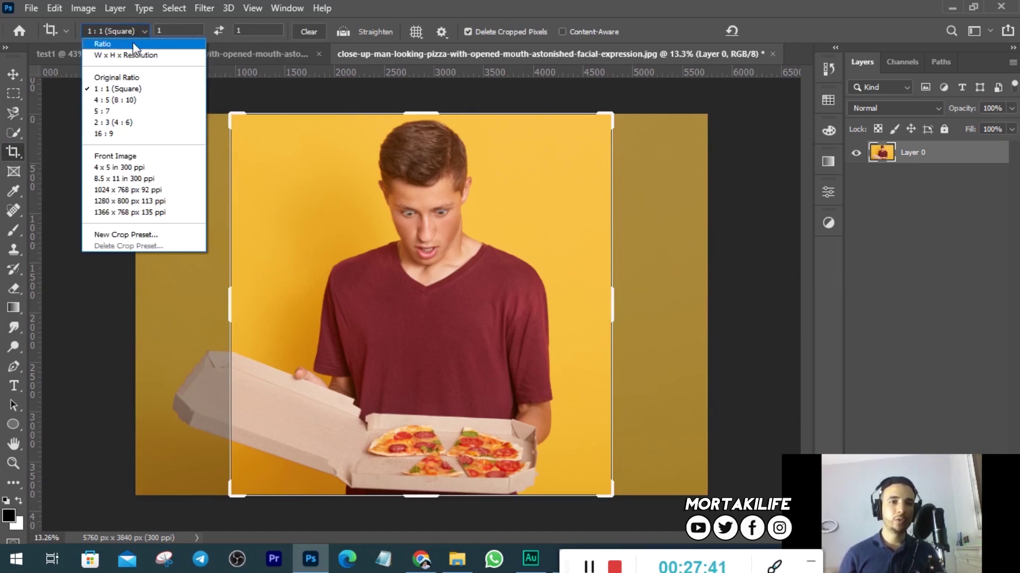
{"action": "left_click", "coordinate": [139, 30]}
{"action": "left_click_drag", "start_coordinate": [230, 303], "coordinate": [190, 306]}
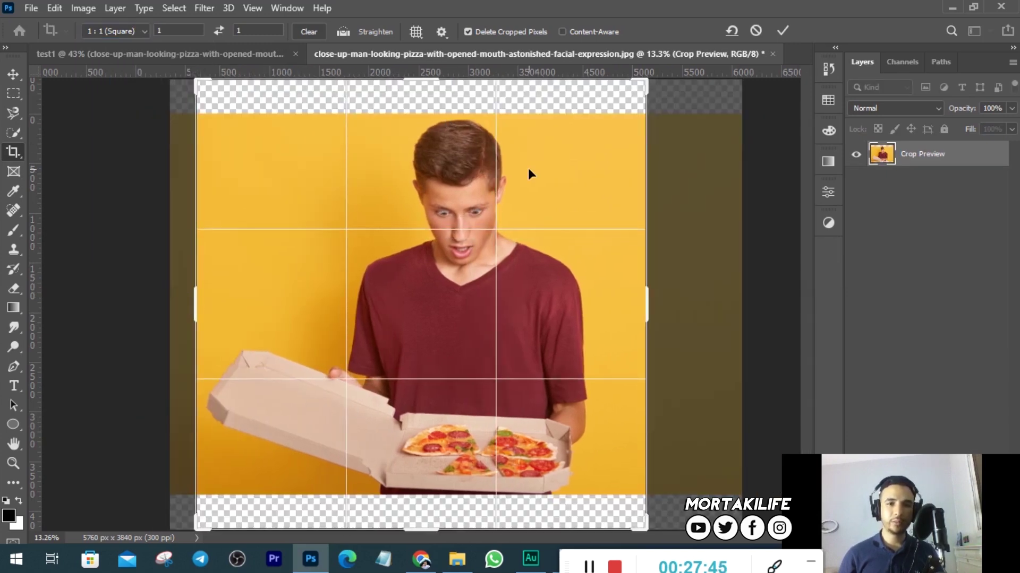
{"action": "left_click_drag", "start_coordinate": [645, 300], "coordinate": [670, 297]}
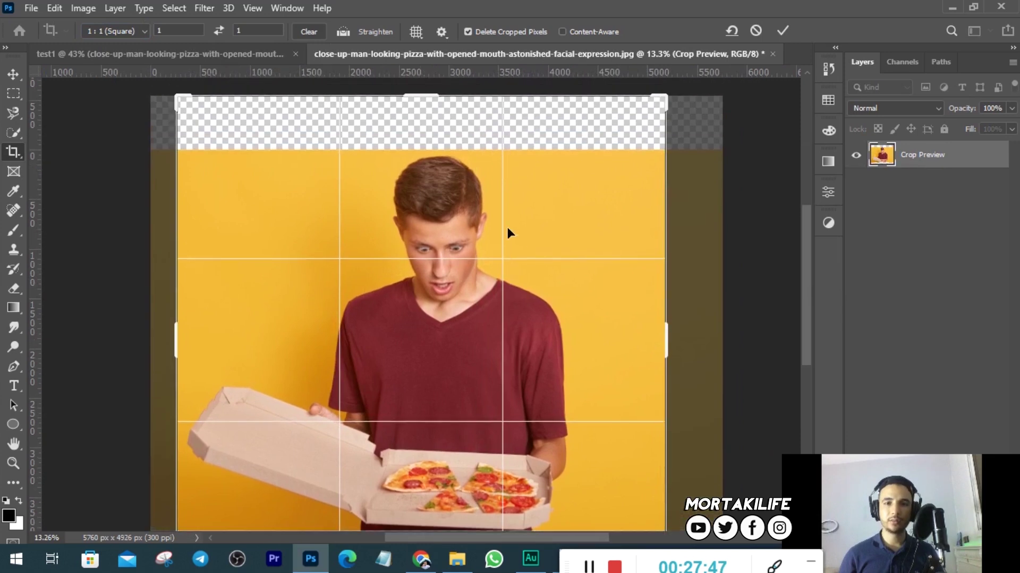
{"action": "left_click_drag", "start_coordinate": [421, 97], "coordinate": [417, 123]}
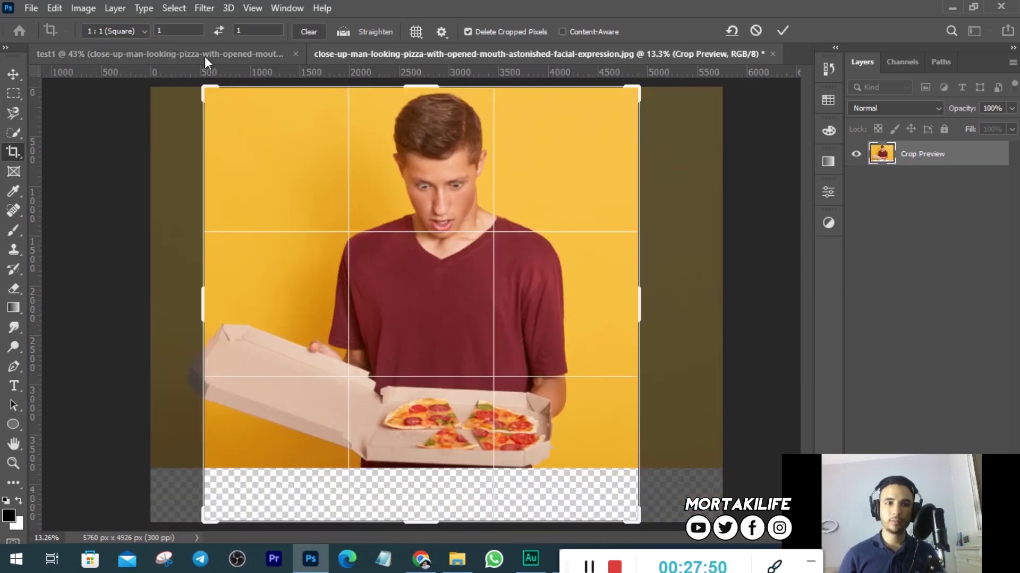
Switch to Original Ratio, frame the head and shoulders, and apply the 3198 x 2132 px crop.
{"action": "left_click", "coordinate": [116, 30]}
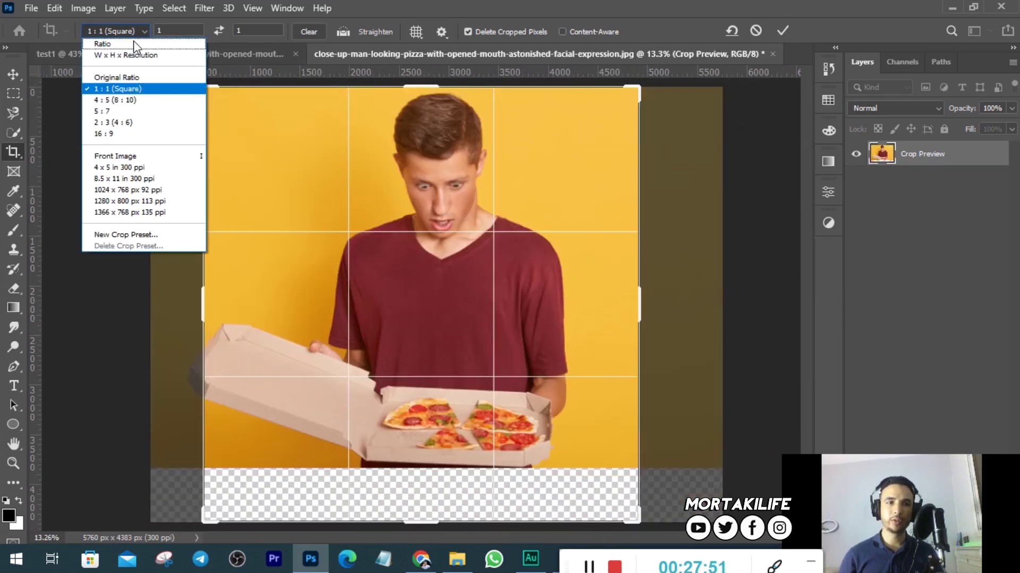
{"action": "left_click", "coordinate": [126, 78]}
{"action": "left_click_drag", "start_coordinate": [433, 159], "coordinate": [433, 129]}
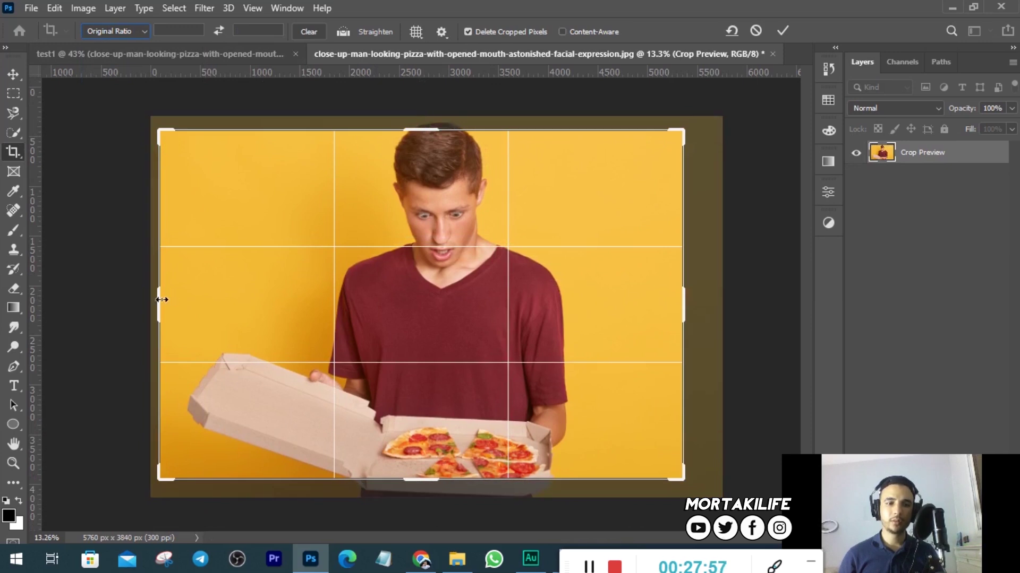
{"action": "left_click_drag", "start_coordinate": [162, 300], "coordinate": [206, 300]}
{"action": "left_click_drag", "start_coordinate": [378, 303], "coordinate": [405, 346]}
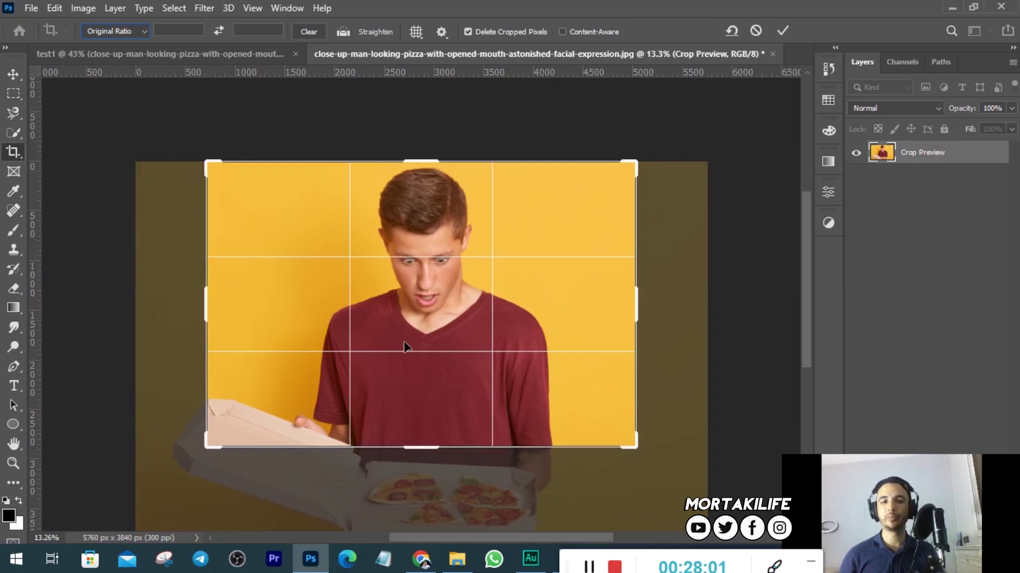
{"action": "left_click_drag", "start_coordinate": [208, 301], "coordinate": [317, 301]}
{"action": "mouse_move", "coordinate": [386, 318]}
{"action": "left_mouse_down"}
{"action": "mouse_move", "coordinate": [399, 338]}
{"action": "mouse_move", "coordinate": [429, 349]}
{"action": "left_mouse_up"}
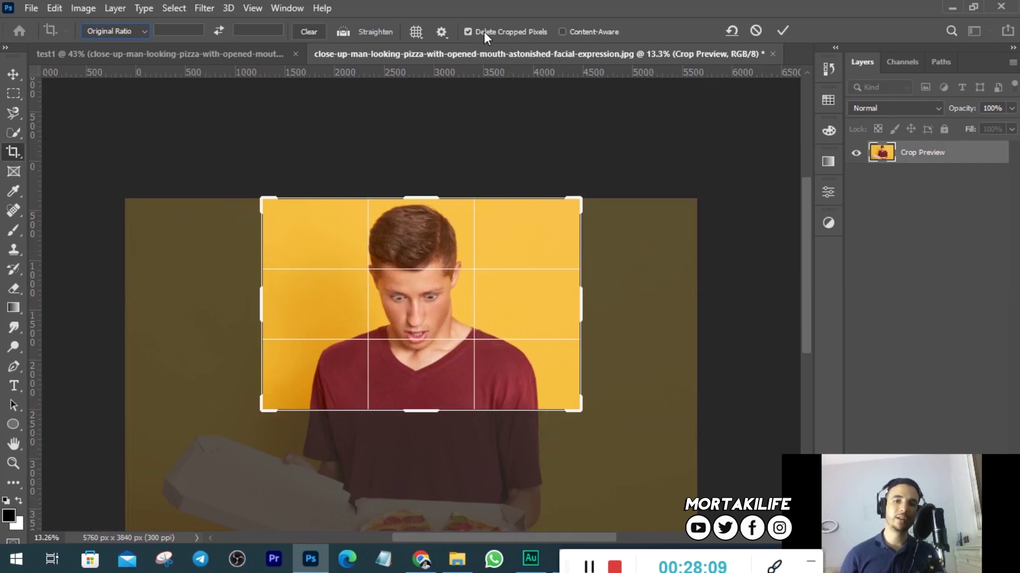
{"action": "left_click", "coordinate": [788, 29]}
{"action": "scroll", "coordinate": [457, 289], "scroll_direction": "up", "scroll_amount": 2}
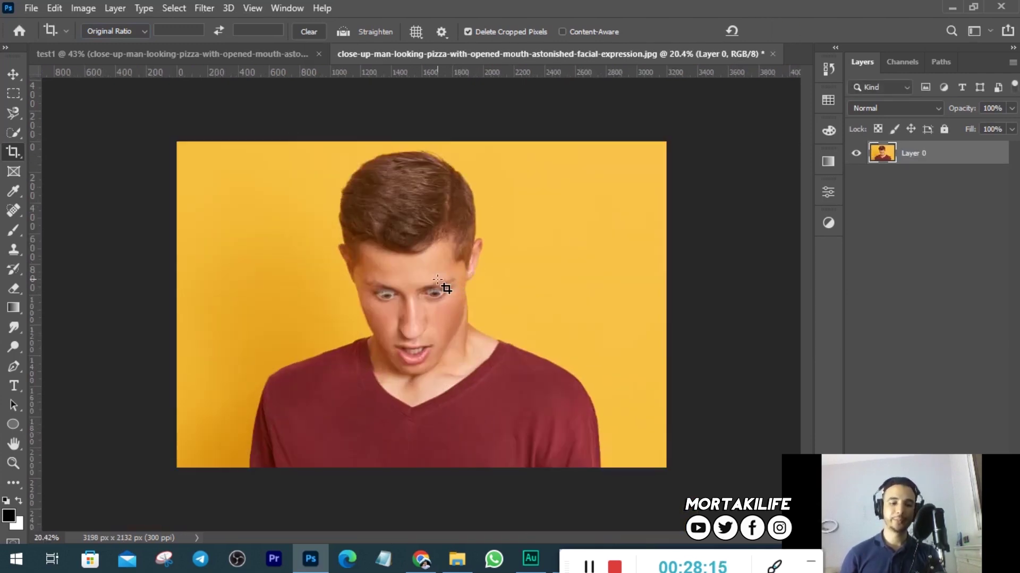
{"action": "key", "text": "v"}
{"action": "scroll", "coordinate": [433, 282], "scroll_direction": "down", "scroll_amount": 1}
{"action": "scroll", "coordinate": [430, 284], "scroll_direction": "up", "scroll_amount": 1}
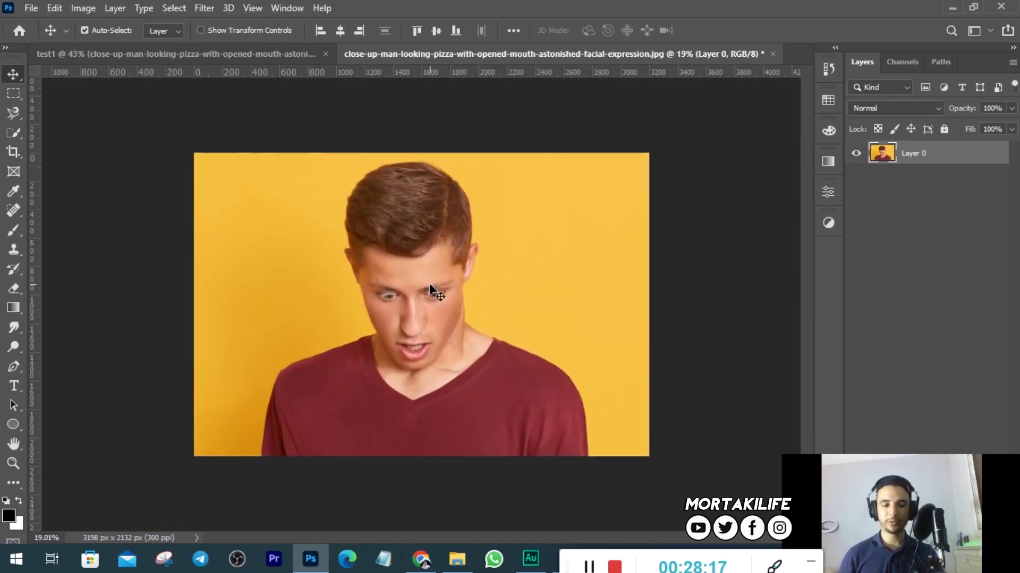
Undo the crop to restore the full 5760 x 3840 px pizza photo.
{"action": "key", "text": "ctrl+z"}
{"action": "scroll", "coordinate": [429, 283], "scroll_direction": "down", "scroll_amount": 1}
{"action": "scroll", "coordinate": [429, 283], "scroll_direction": "down", "scroll_amount": 1}
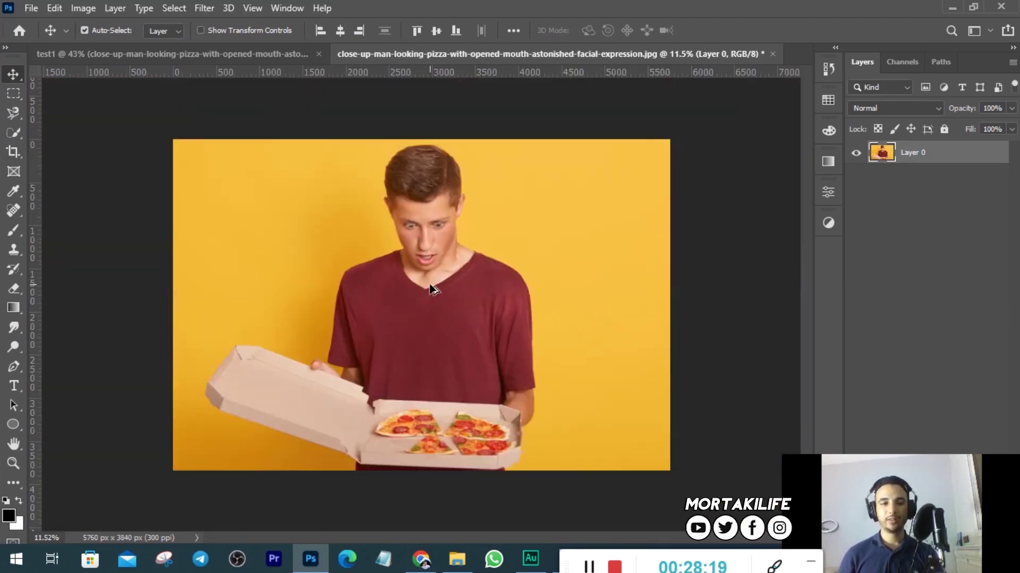
{"action": "scroll", "coordinate": [430, 284], "scroll_direction": "up", "scroll_amount": 1}
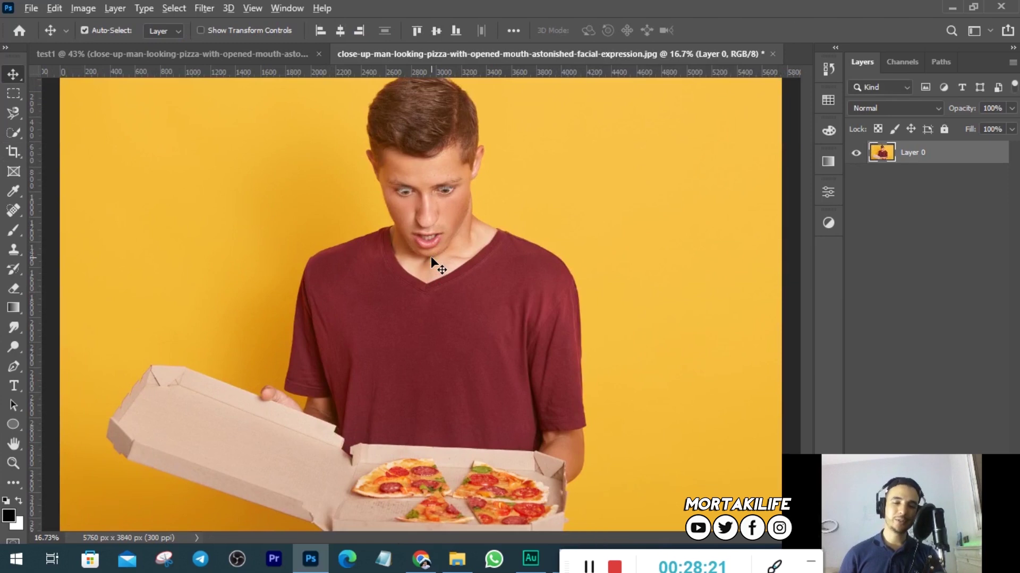
{"action": "scroll", "coordinate": [431, 258], "scroll_direction": "down", "scroll_amount": 1}
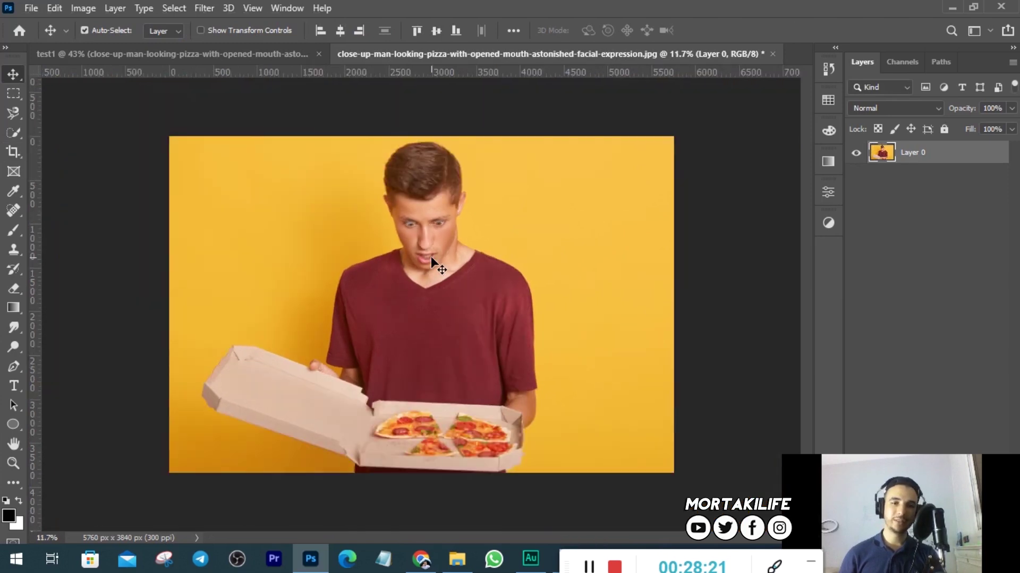
{"action": "left_click", "coordinate": [14, 154]}
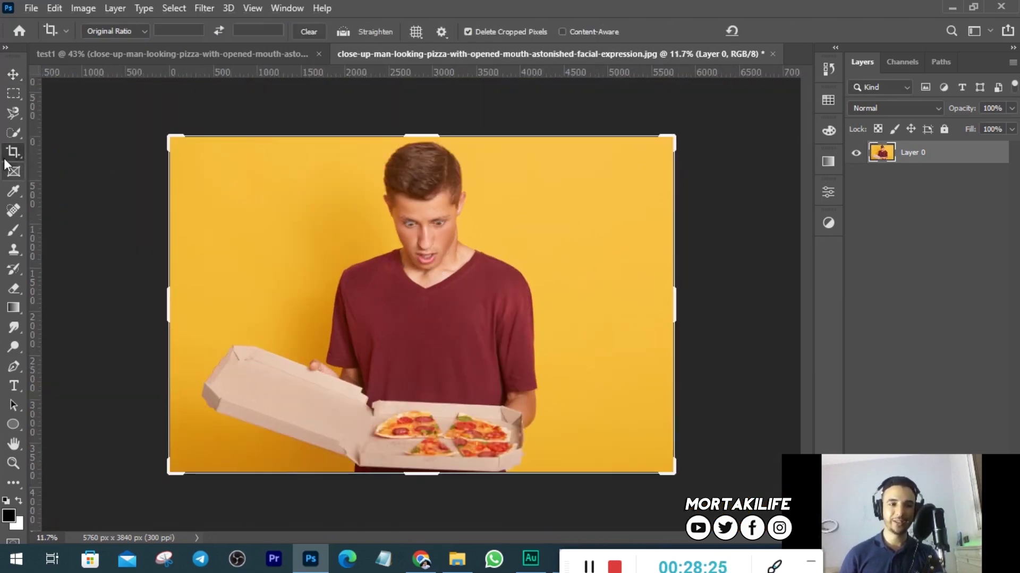
{"action": "left_click", "coordinate": [15, 74]}
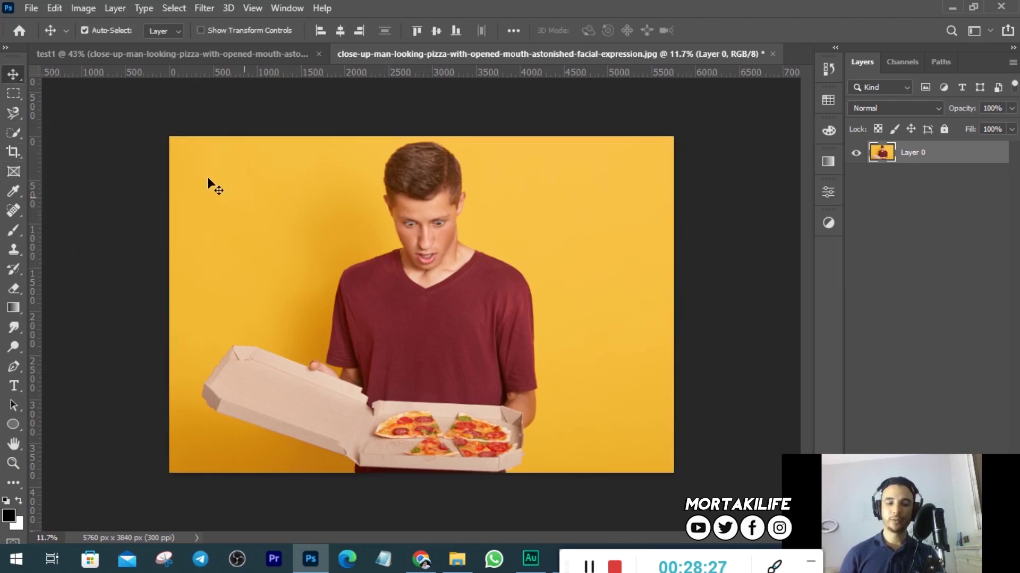
Select the regular Brush Tool from the painting tools flyout.
{"action": "left_click", "coordinate": [12, 232]}
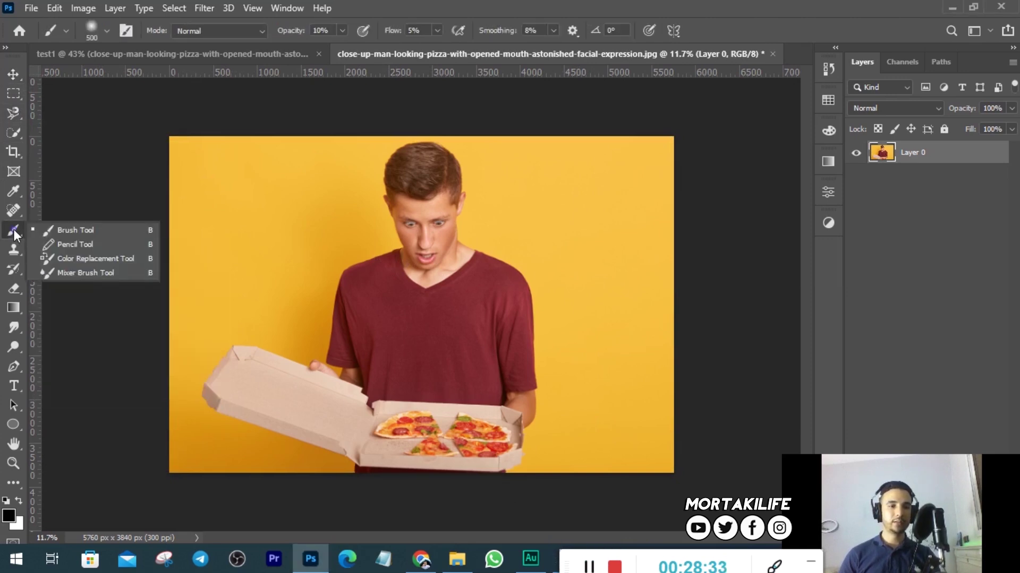
{"action": "left_click", "coordinate": [94, 230]}
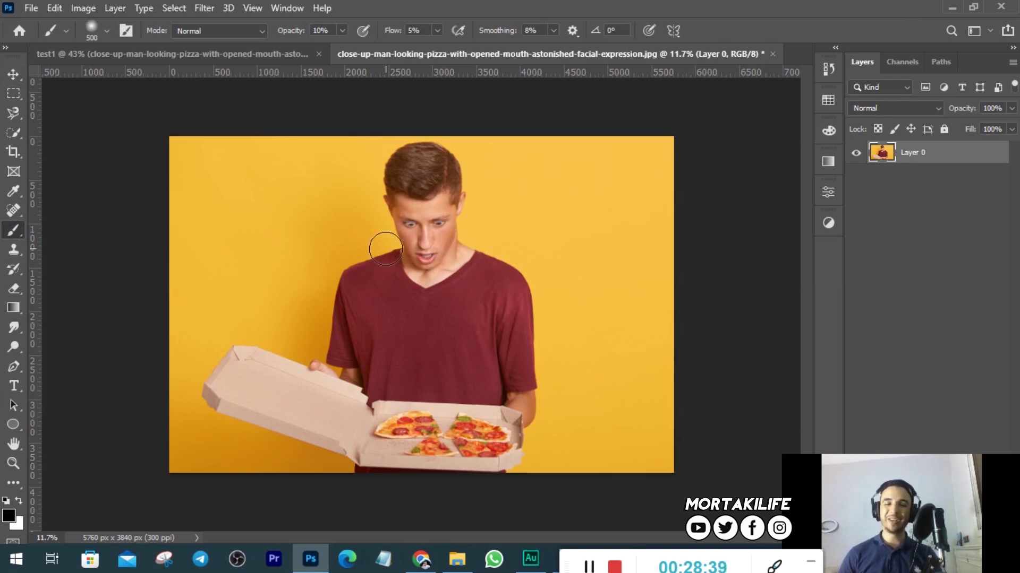
{"action": "scroll", "coordinate": [436, 252], "scroll_direction": "up", "scroll_amount": 2}
{"action": "scroll", "coordinate": [437, 253], "scroll_direction": "up", "scroll_amount": 2}
{"action": "scroll", "coordinate": [437, 253], "scroll_direction": "down", "scroll_amount": 2}
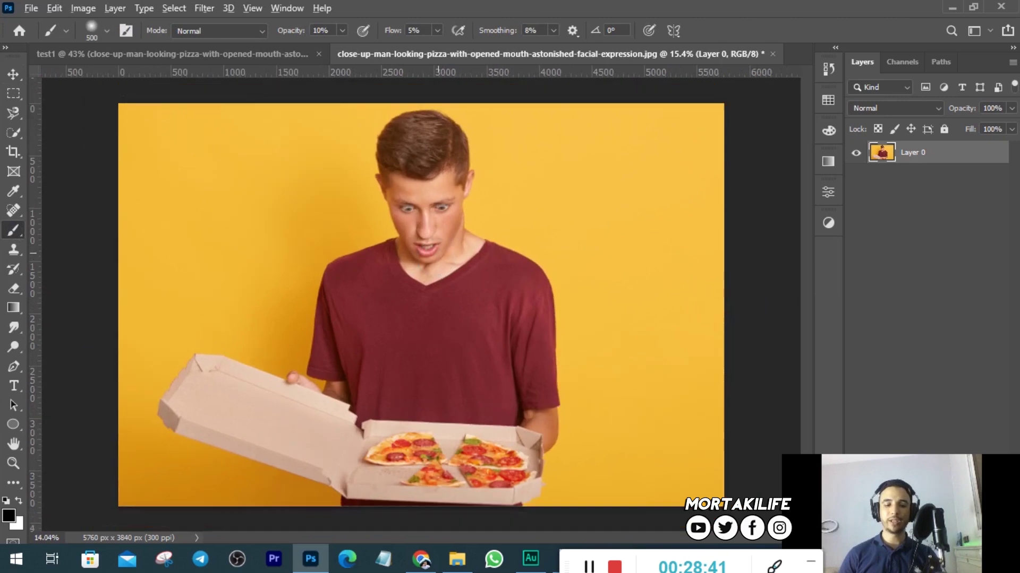
{"action": "scroll", "coordinate": [438, 254], "scroll_direction": "down", "scroll_amount": 2}
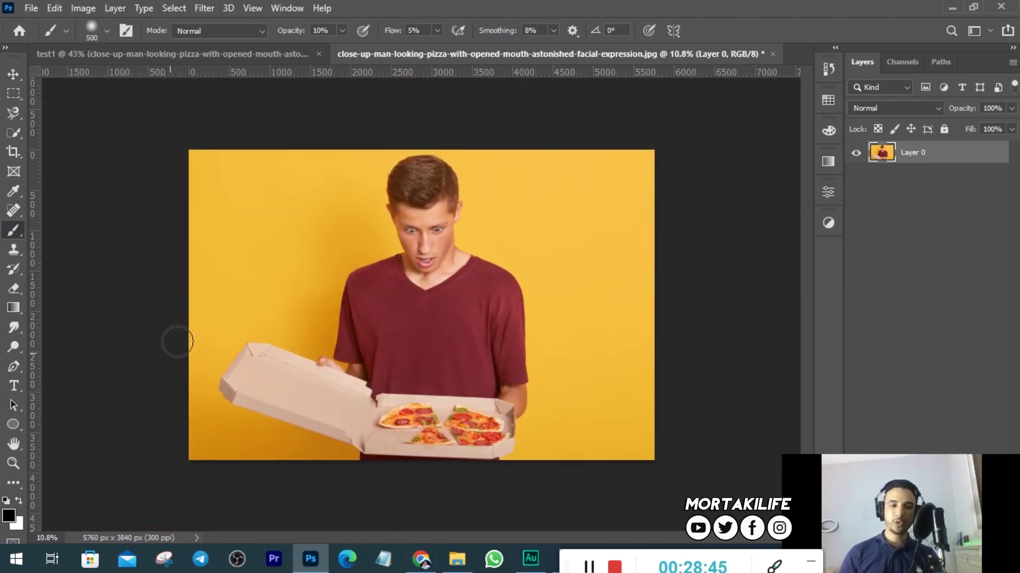
Fill Layer 0 solid black with the foreground colour, after briefly trying a white fill.
{"action": "key", "text": "v"}
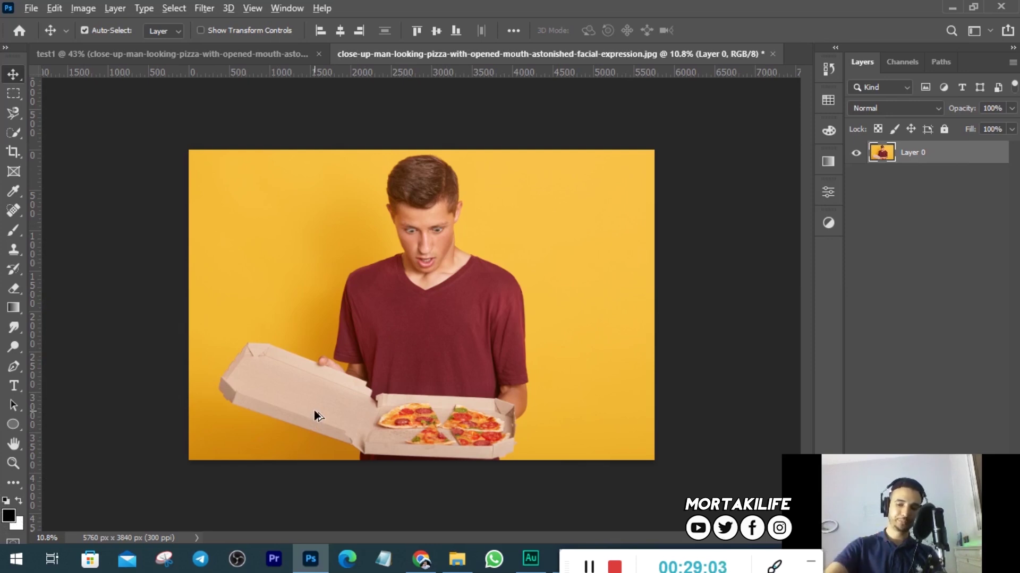
{"action": "key", "text": "alt+BackSpace"}
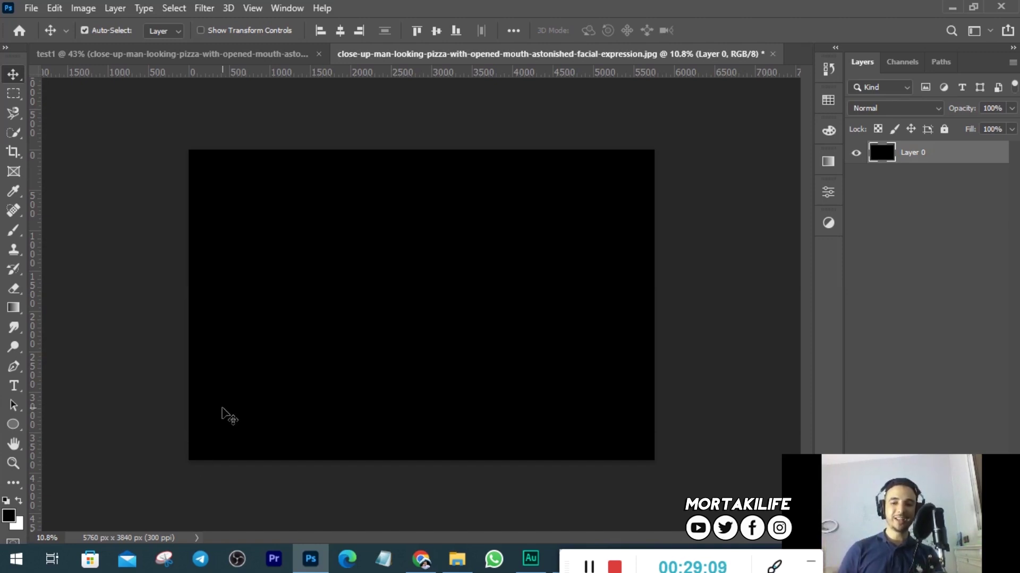
{"action": "key", "text": "ctrl+BackSpace"}
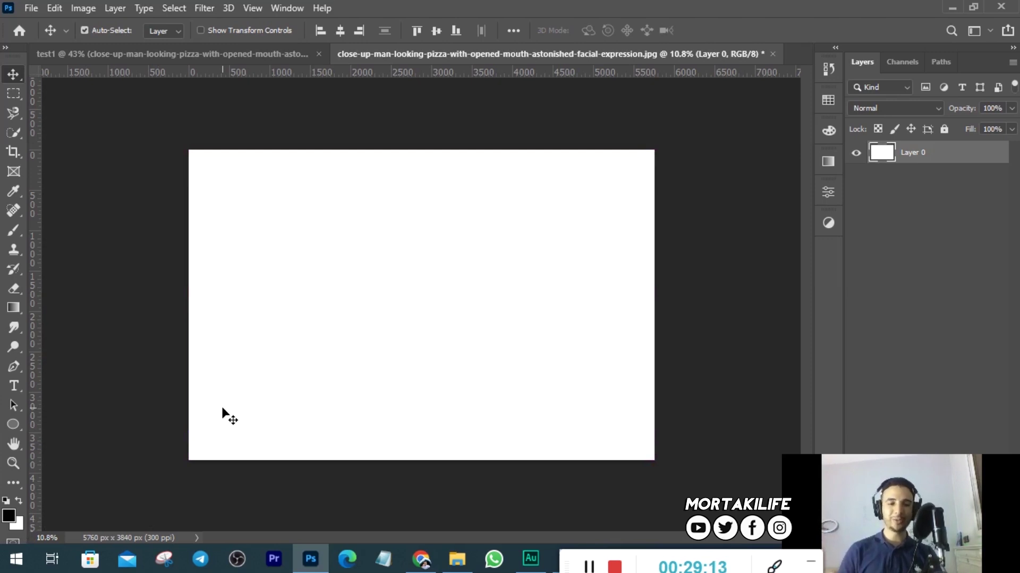
{"action": "scroll", "coordinate": [339, 338], "scroll_direction": "down", "scroll_amount": 2}
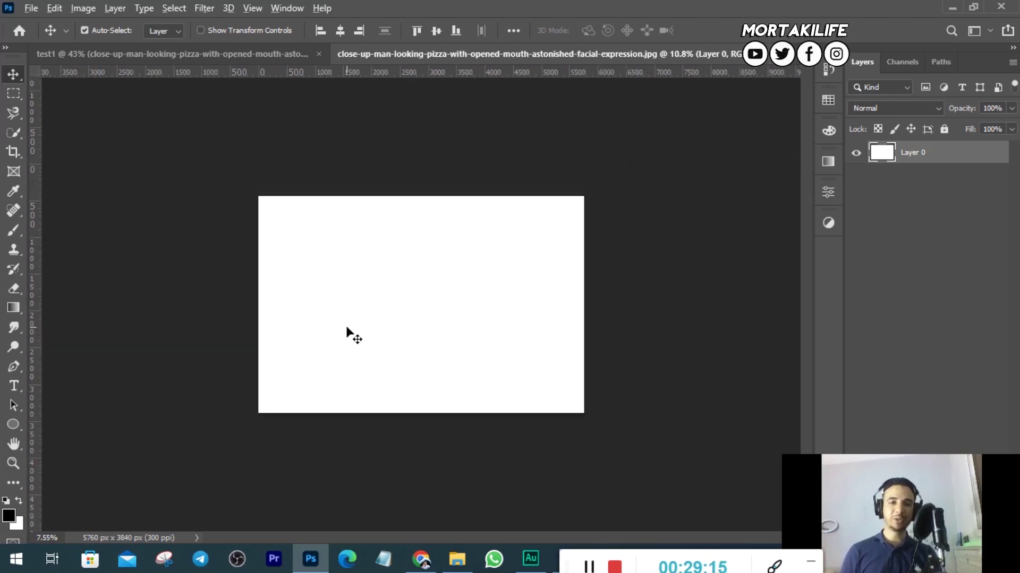
{"action": "scroll", "coordinate": [346, 333], "scroll_direction": "up", "scroll_amount": 3}
{"action": "scroll", "coordinate": [346, 329], "scroll_direction": "up", "scroll_amount": 1}
{"action": "scroll", "coordinate": [346, 333], "scroll_direction": "up", "scroll_amount": 1}
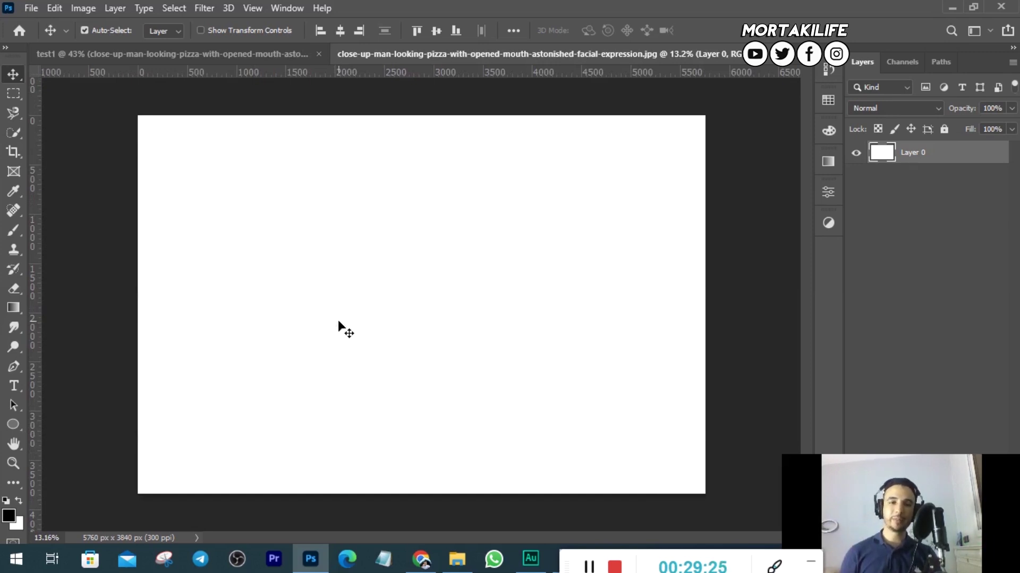
{"action": "key", "text": "alt+BackSpace"}
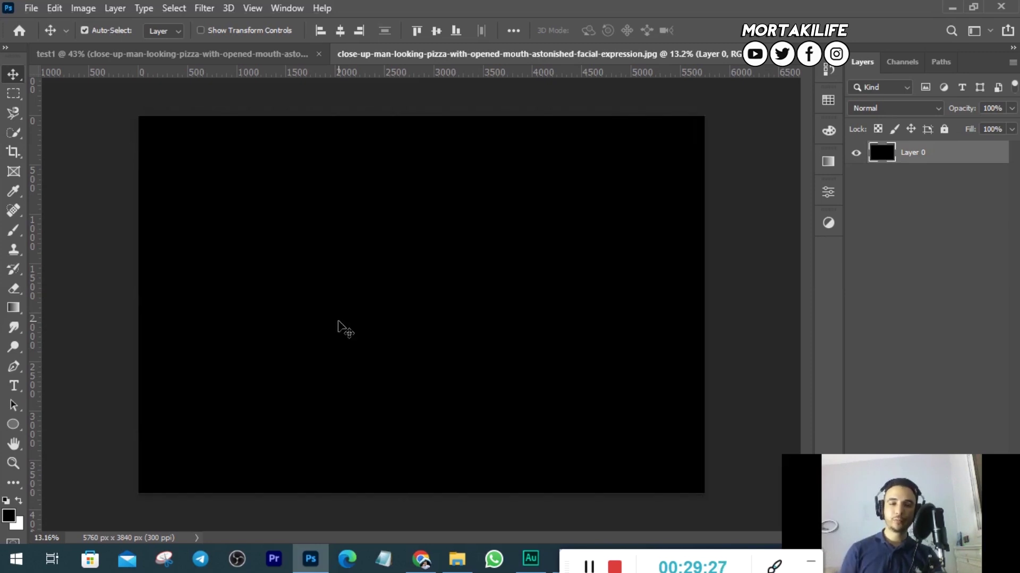
{"action": "scroll", "coordinate": [334, 298], "scroll_direction": "up", "scroll_amount": 1}
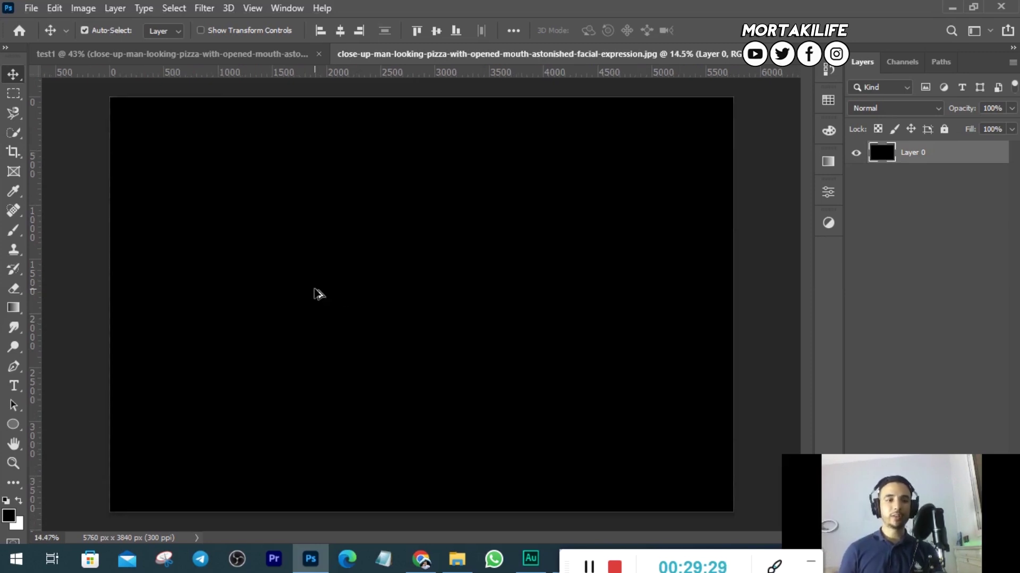
Select the Brush and set the foreground colour to cyan #00ffe4 in the Color Picker.
{"action": "left_click", "coordinate": [15, 232]}
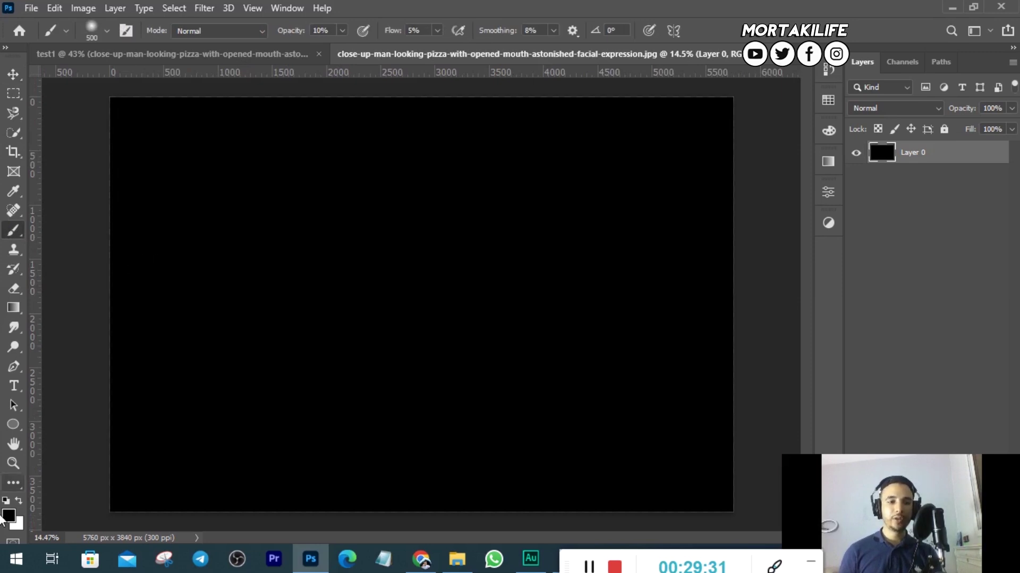
{"action": "left_click", "coordinate": [7, 516]}
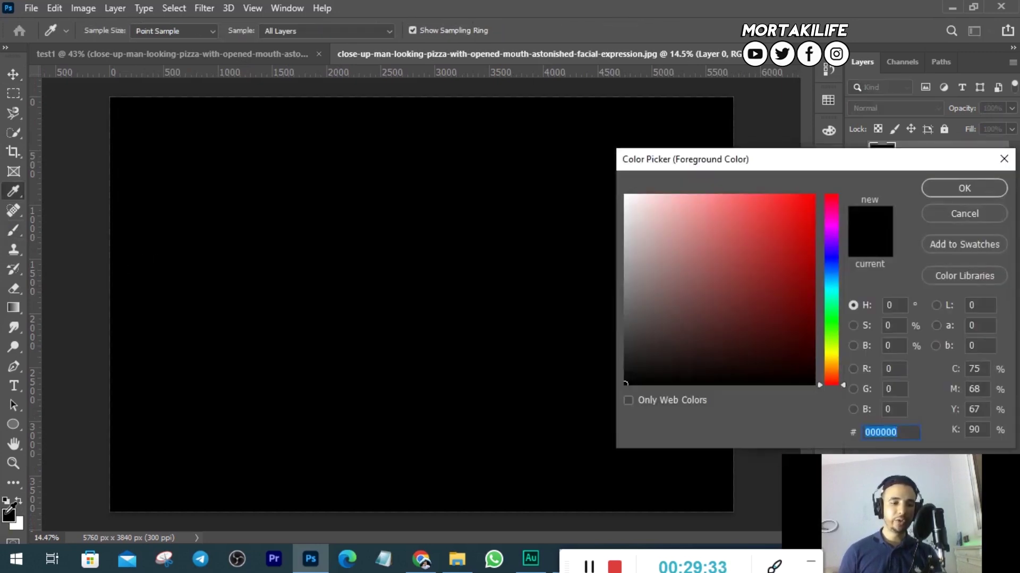
{"action": "left_click", "coordinate": [830, 351]}
{"action": "left_click_drag", "start_coordinate": [774, 246], "coordinate": [923, 125]}
{"action": "left_click_drag", "start_coordinate": [825, 215], "coordinate": [836, 161]}
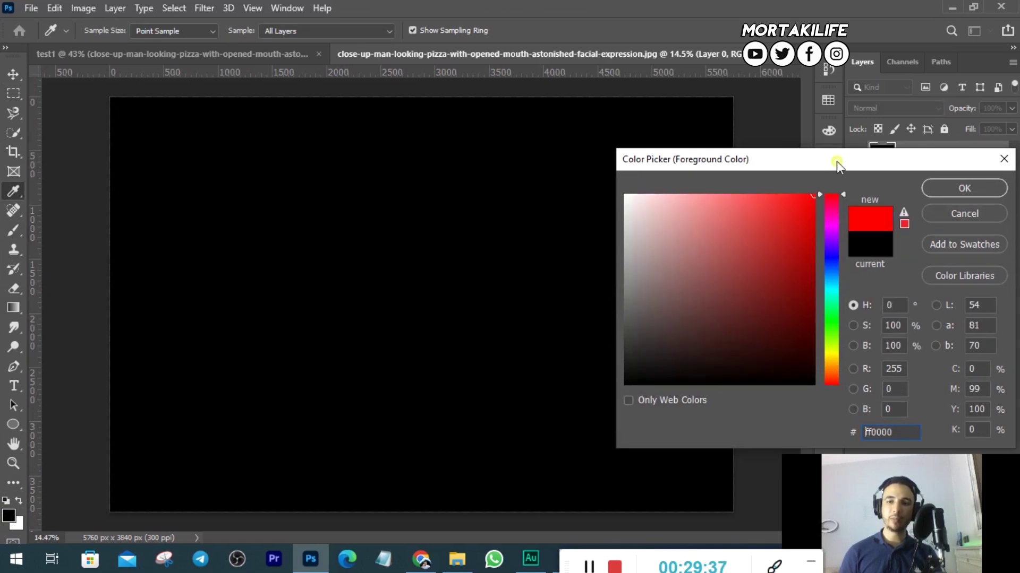
{"action": "left_click", "coordinate": [833, 293]}
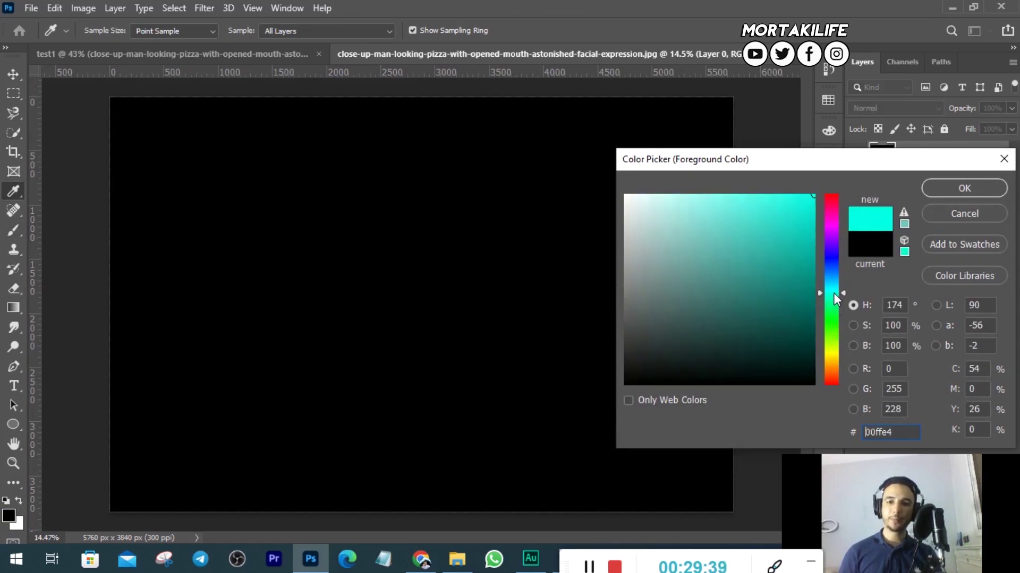
{"action": "left_click", "coordinate": [966, 188]}
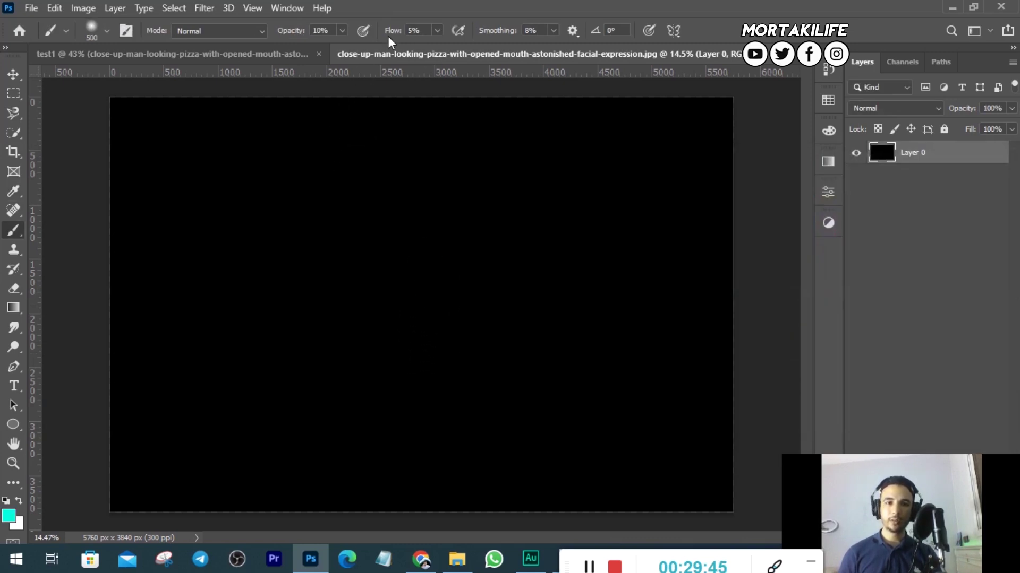
Raise the brush flow to 100% and try test cyan dabs, undoing each.
{"action": "left_click_drag", "start_coordinate": [389, 34], "coordinate": [519, 52]}
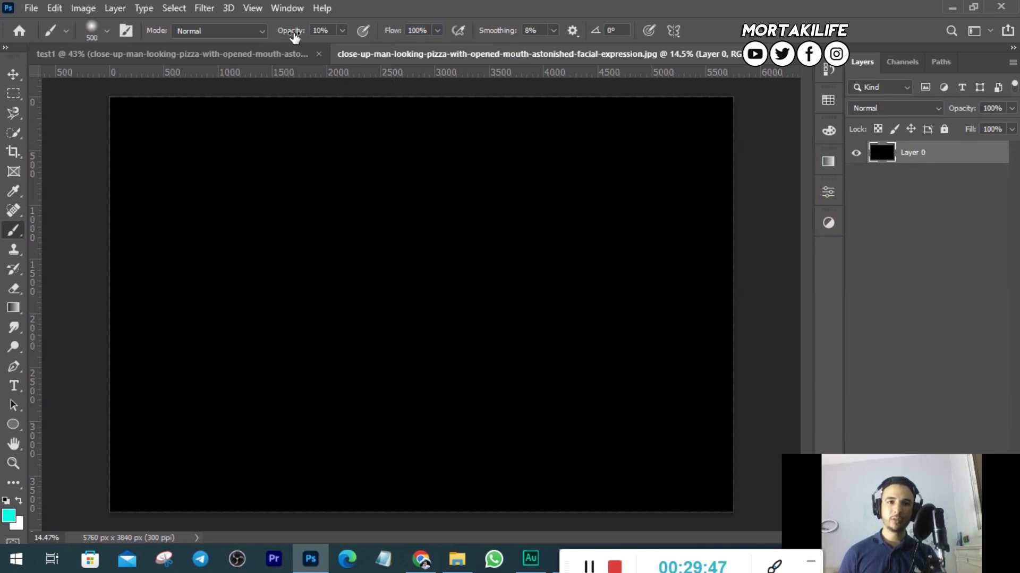
{"action": "left_click", "coordinate": [405, 273]}
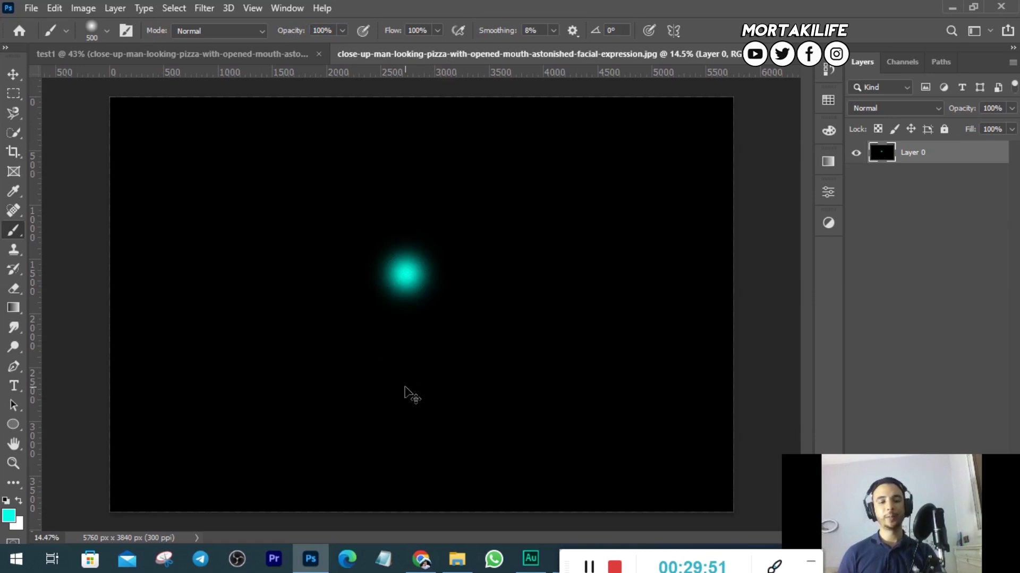
{"action": "key", "text": "ctrl+z"}
{"action": "scroll", "coordinate": [424, 314], "scroll_direction": "up", "scroll_amount": 3}
{"action": "scroll", "coordinate": [414, 298], "scroll_direction": "up", "scroll_amount": 3}
{"action": "scroll", "coordinate": [412, 291], "scroll_direction": "up", "scroll_amount": 2}
{"action": "left_click", "coordinate": [407, 295]}
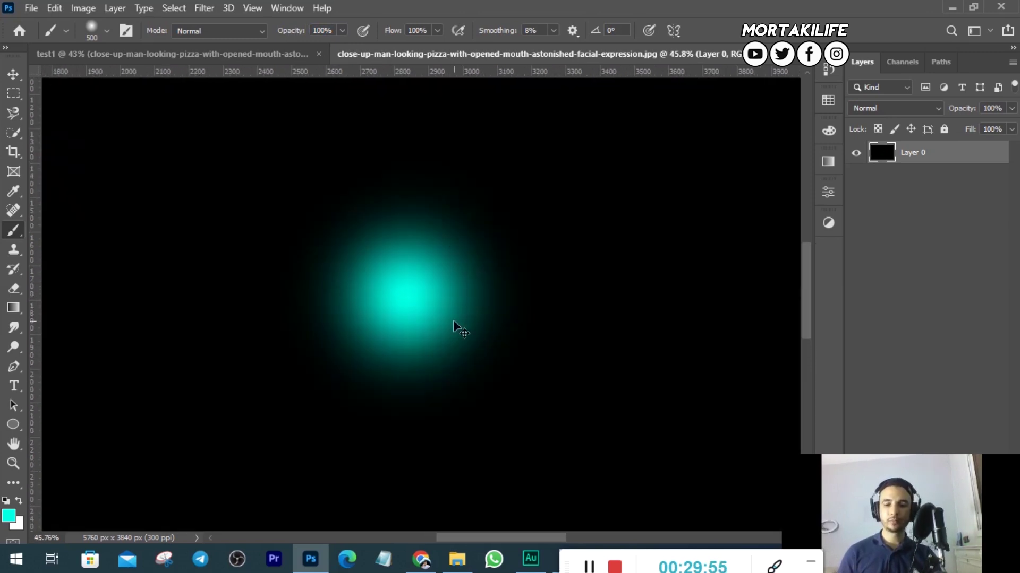
{"action": "key", "text": "ctrl+z"}
Enlarge the brush to about 913 px with 100% hardness, undoing the test glow.
{"action": "key", "text": "bracketright"}
{"action": "key", "text": "bracketright"}
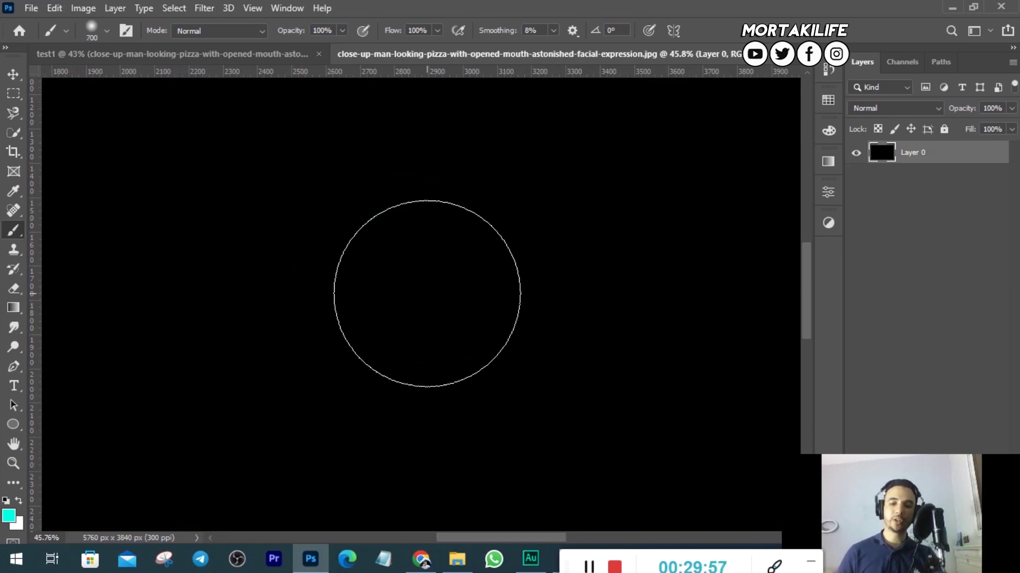
{"action": "key", "text": "bracketright"}
{"action": "key", "text": "bracketright"}
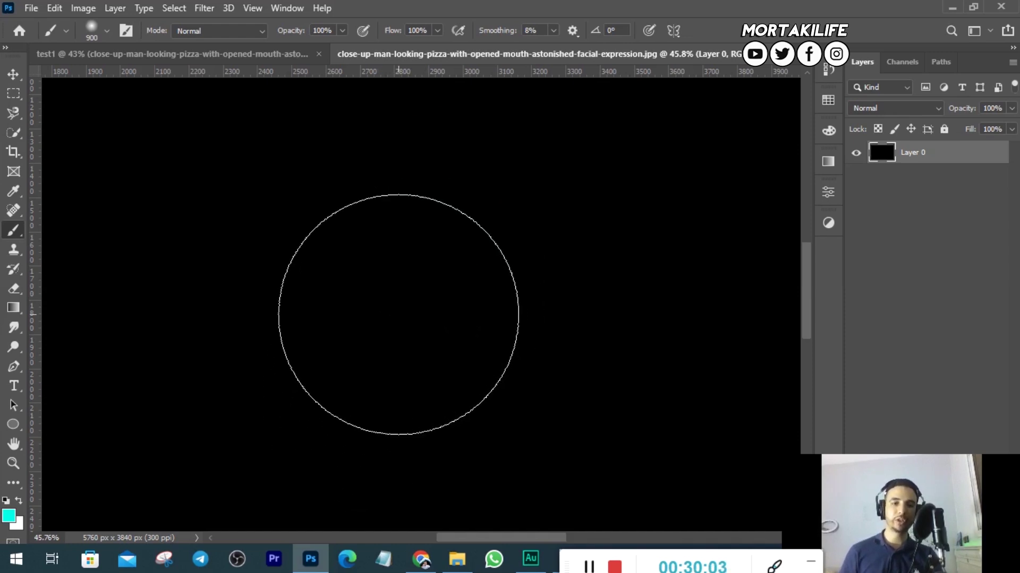
{"action": "left_click", "coordinate": [399, 315]}
{"action": "scroll", "coordinate": [337, 462], "scroll_direction": "down", "scroll_amount": 3}
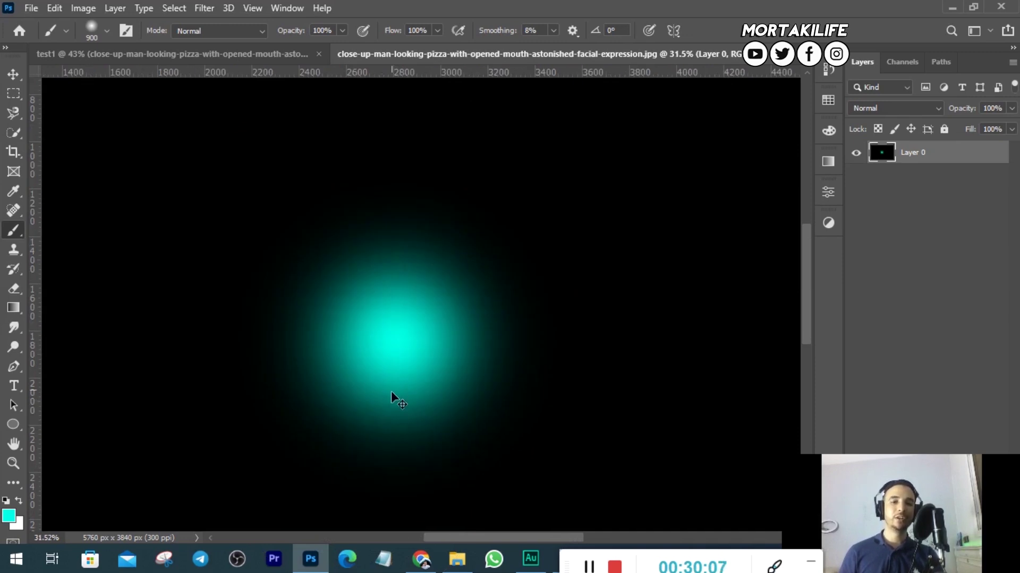
{"action": "key", "text": "ctrl+z"}
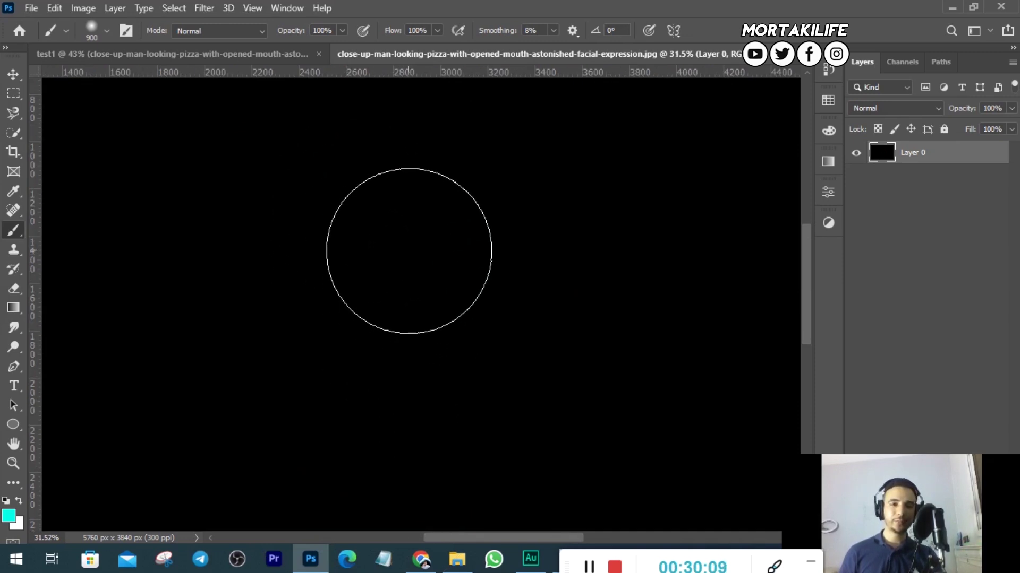
{"action": "right_click", "coordinate": [407, 240], "text": "alt"}
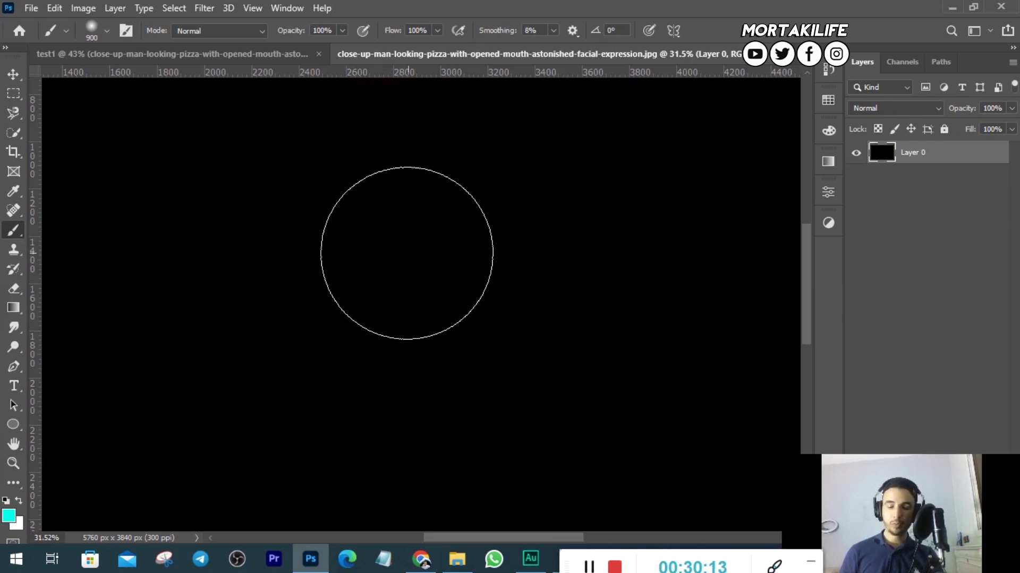
{"action": "right_click", "coordinate": [418, 243], "text": "alt"}
{"action": "mouse_move", "coordinate": [420, 264]}
{"action": "left_mouse_down"}
{"action": "mouse_move", "coordinate": [407, 501]}
{"action": "mouse_move", "coordinate": [459, 169]}
{"action": "mouse_move", "coordinate": [440, 474]}
{"action": "left_mouse_up"}
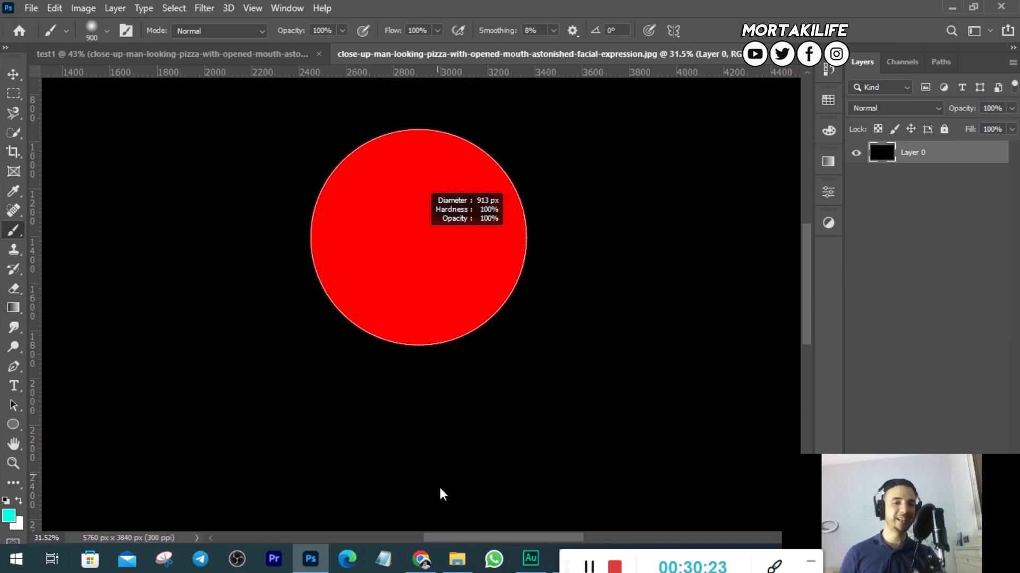
Lower the brush hardness to 0% and size it to 919 px, undoing a hard test dot.
{"action": "left_click", "coordinate": [418, 295]}
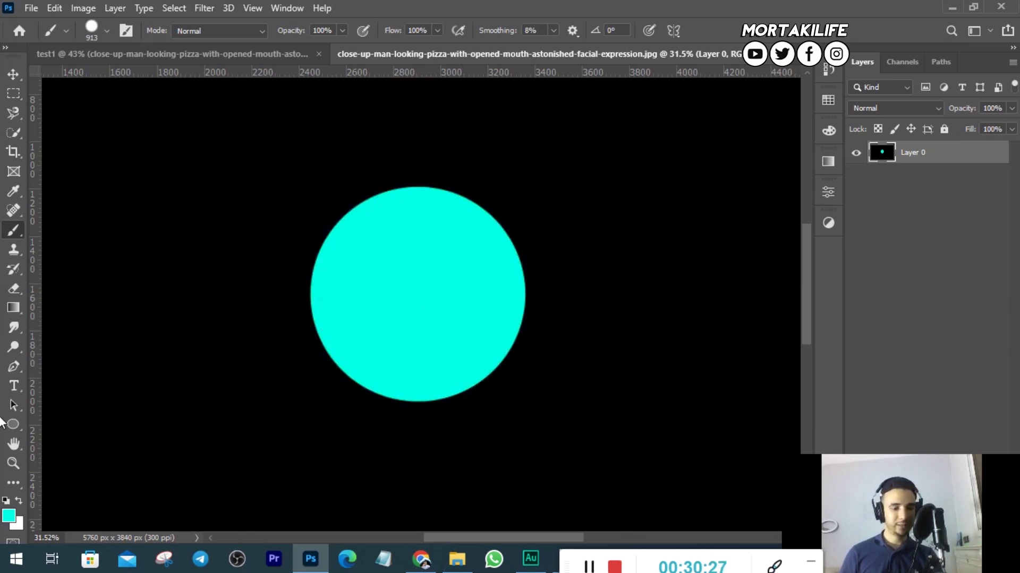
{"action": "key", "text": "ctrl+z"}
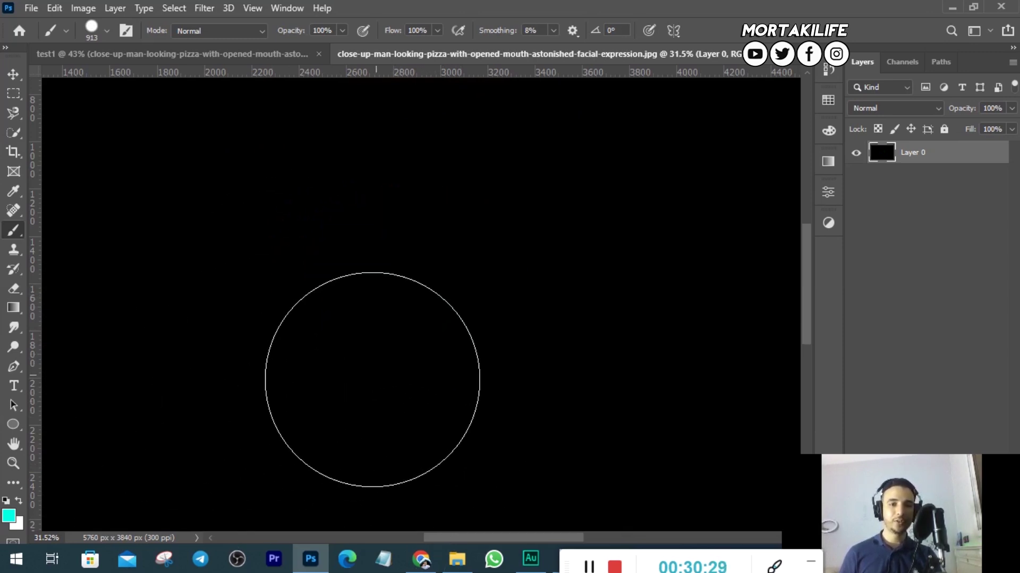
{"action": "right_click", "coordinate": [383, 367], "text": "alt"}
{"action": "left_click_drag", "start_coordinate": [383, 368], "coordinate": [384, 76]}
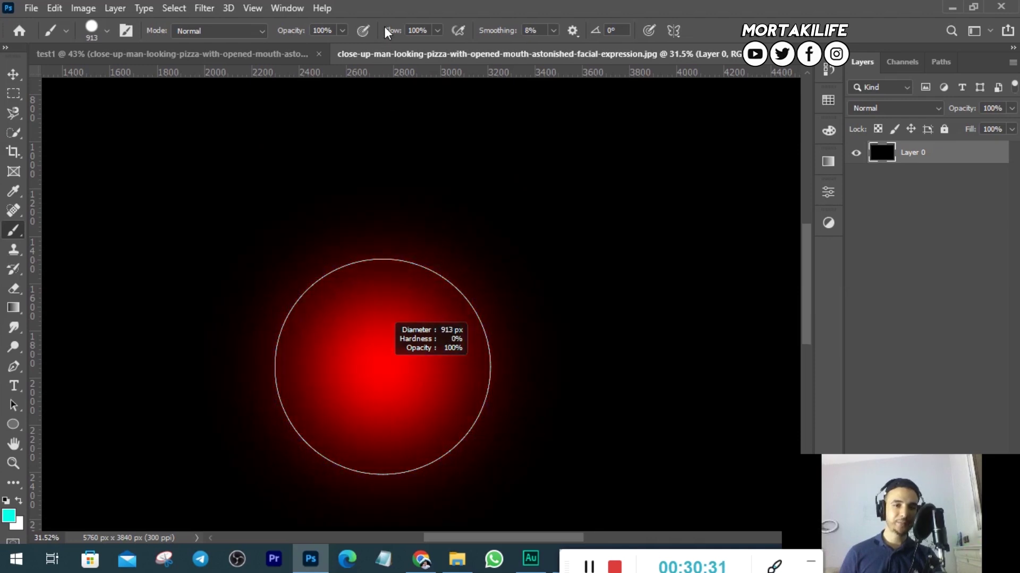
{"action": "left_click_drag", "start_coordinate": [385, 32], "coordinate": [385, 32]}
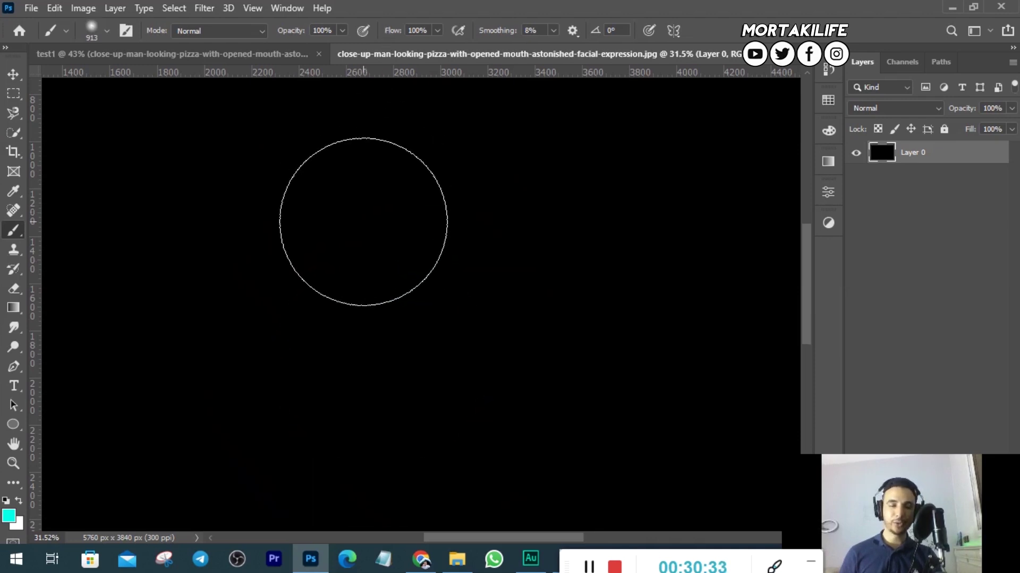
{"action": "left_click_drag", "start_coordinate": [398, 341], "coordinate": [402, 137]}
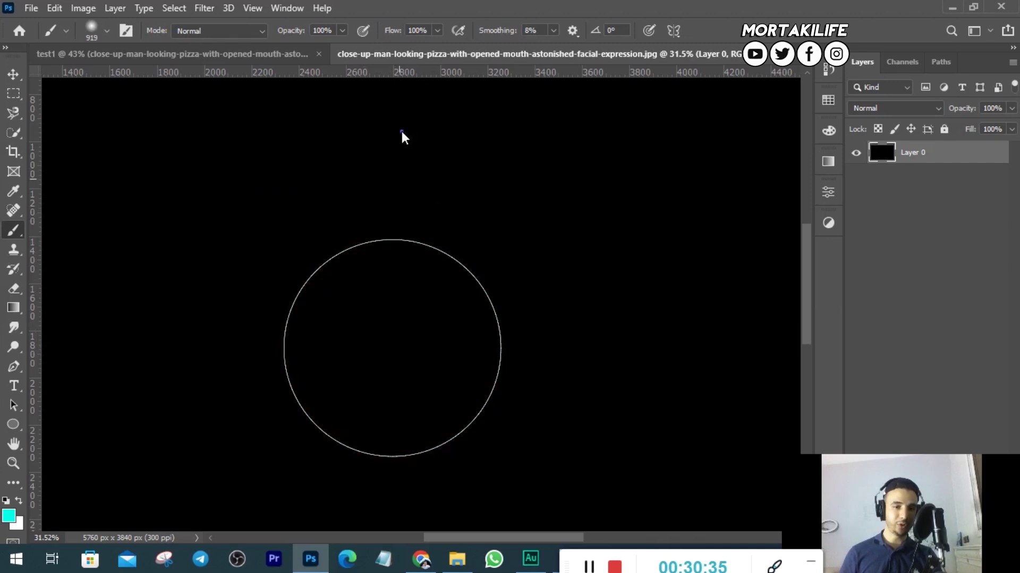
Test soft cyan dabs and undo them, fitting the canvas in view so Layer 0 stays black.
{"action": "left_click", "coordinate": [391, 307]}
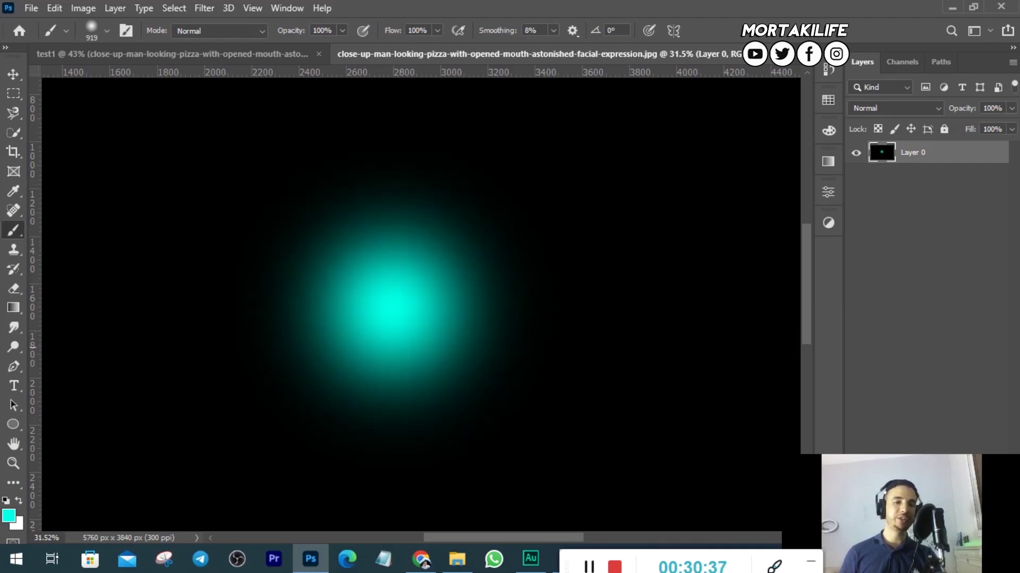
{"action": "scroll", "coordinate": [391, 307], "scroll_direction": "up", "scroll_amount": 1}
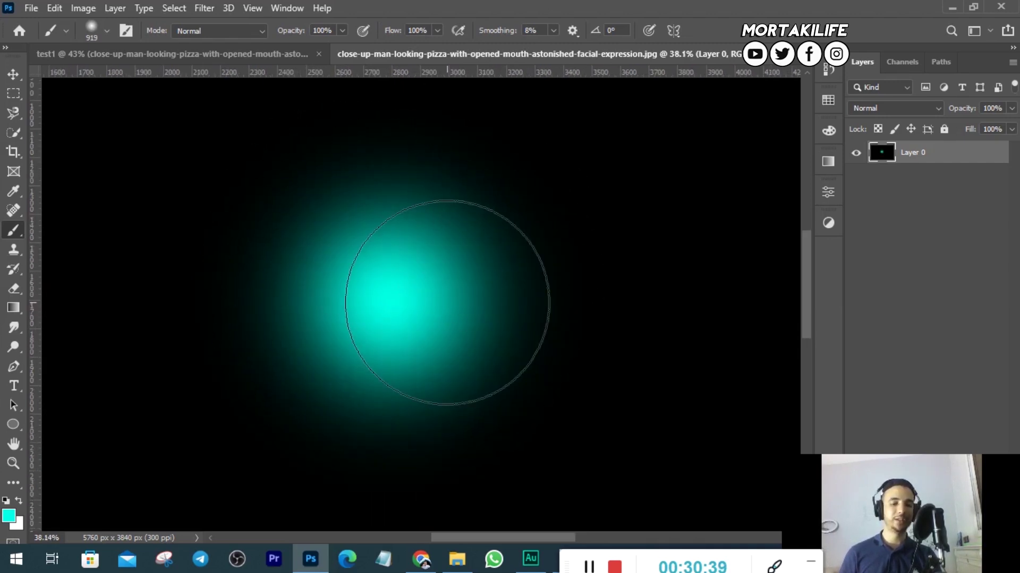
{"action": "key", "text": "v"}
{"action": "key", "text": "ctrl+z"}
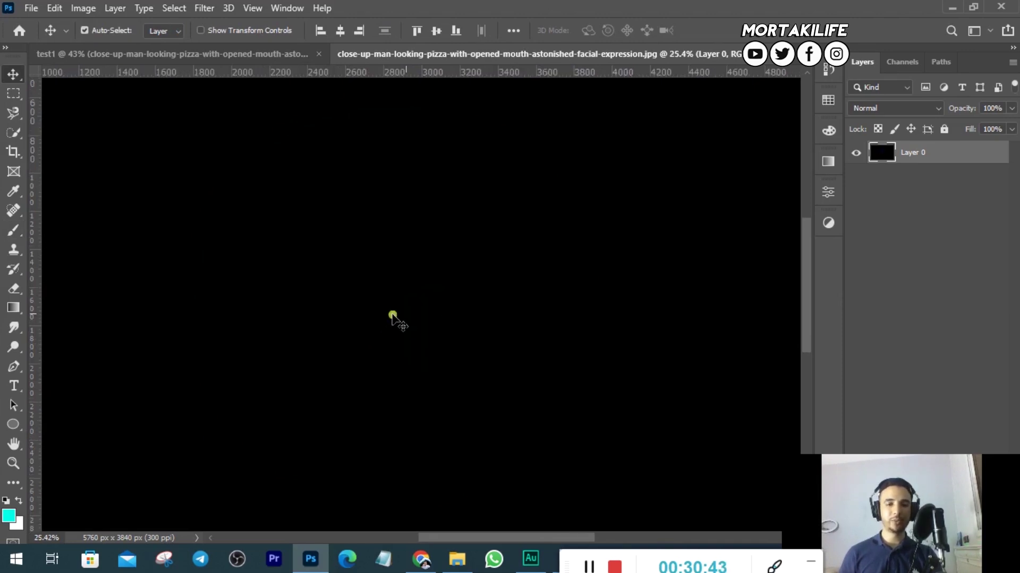
{"action": "key", "text": "ctrl+0"}
{"action": "scroll", "coordinate": [420, 319], "scroll_direction": "down", "scroll_amount": 2}
{"action": "scroll", "coordinate": [413, 319], "scroll_direction": "up", "scroll_amount": 2}
{"action": "scroll", "coordinate": [412, 318], "scroll_direction": "up", "scroll_amount": 2}
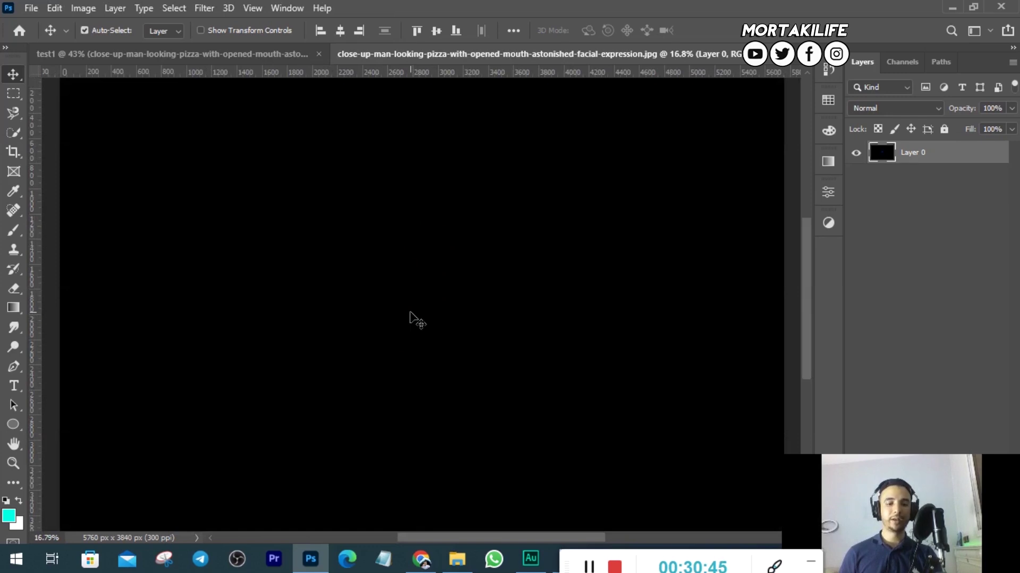
{"action": "key", "text": "b"}
{"action": "left_click", "coordinate": [403, 310]}
{"action": "key", "text": "ctrl+z"}
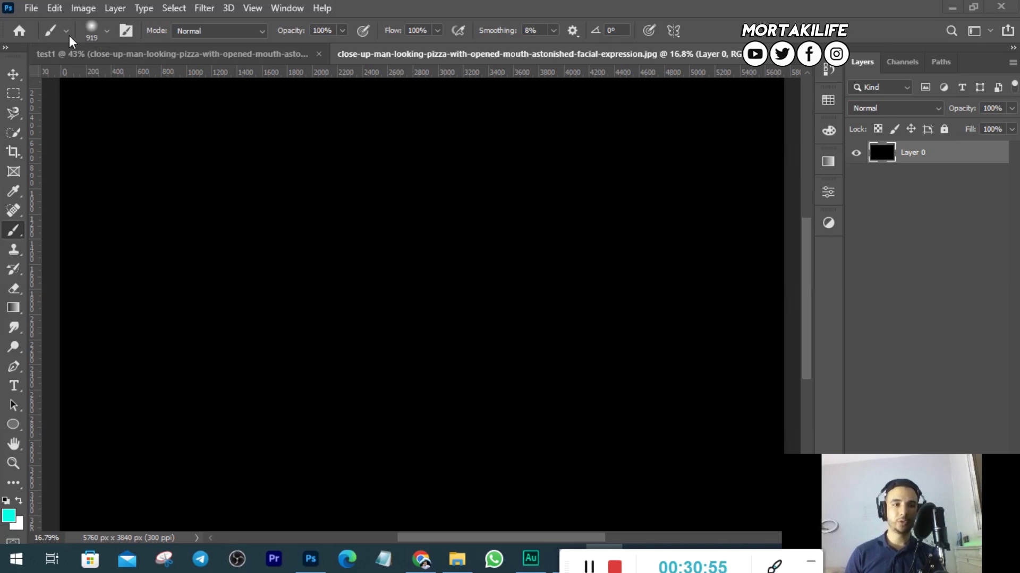
Open the Brush Settings panel from the Window menu, showing Brush Tip Shape options.
{"action": "left_click", "coordinate": [108, 31]}
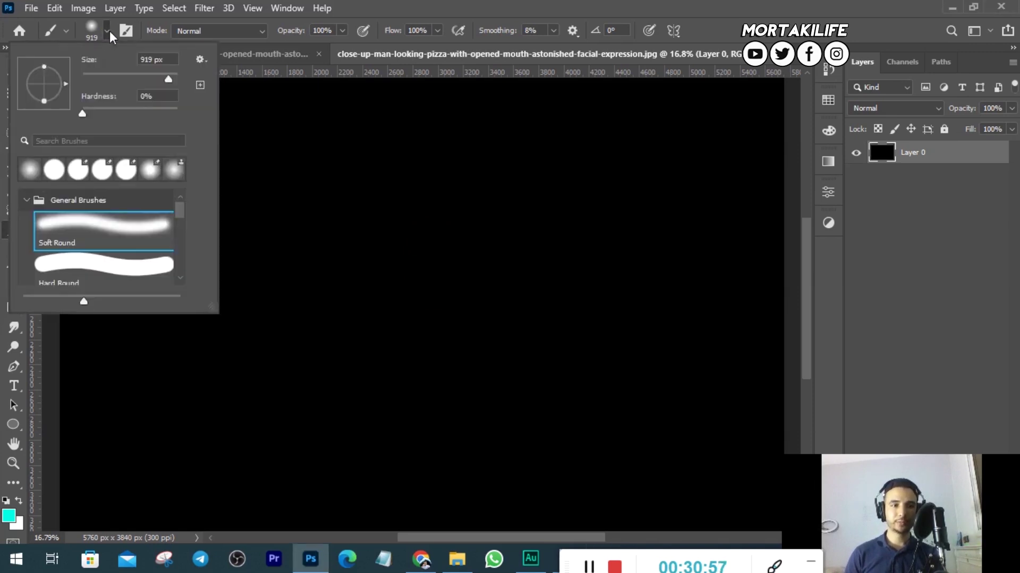
{"action": "left_click", "coordinate": [109, 32]}
{"action": "left_click", "coordinate": [283, 8]}
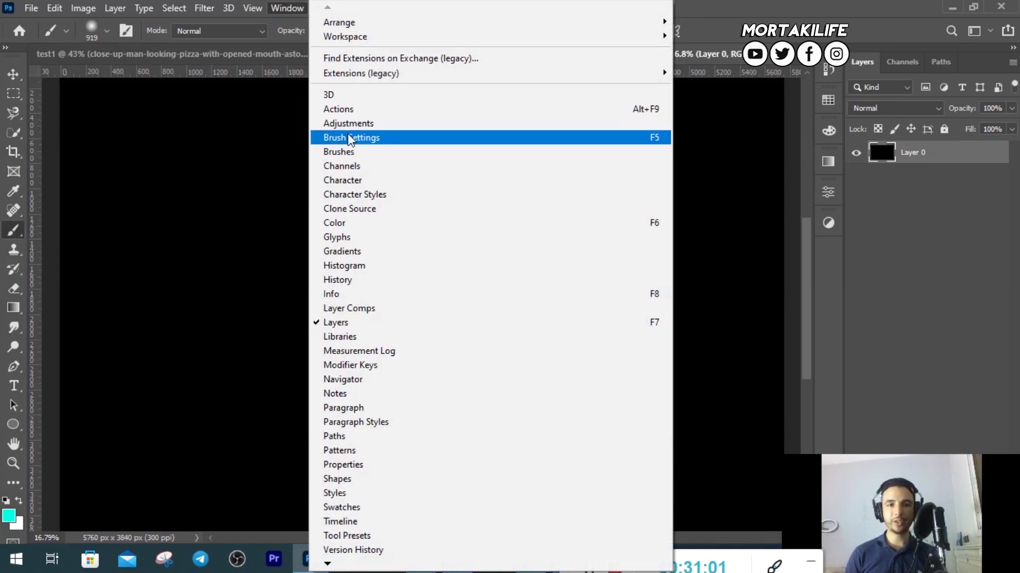
{"action": "left_click", "coordinate": [400, 139]}
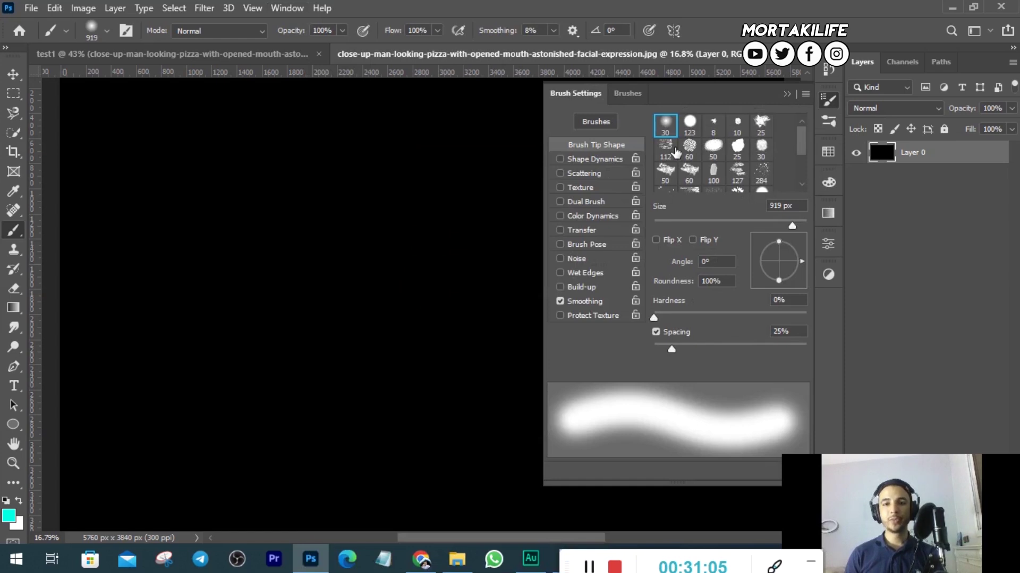
Choose a soft brush preset and raise its size from 600 px to 1800 px.
{"action": "left_click", "coordinate": [688, 169]}
{"action": "left_click", "coordinate": [786, 94]}
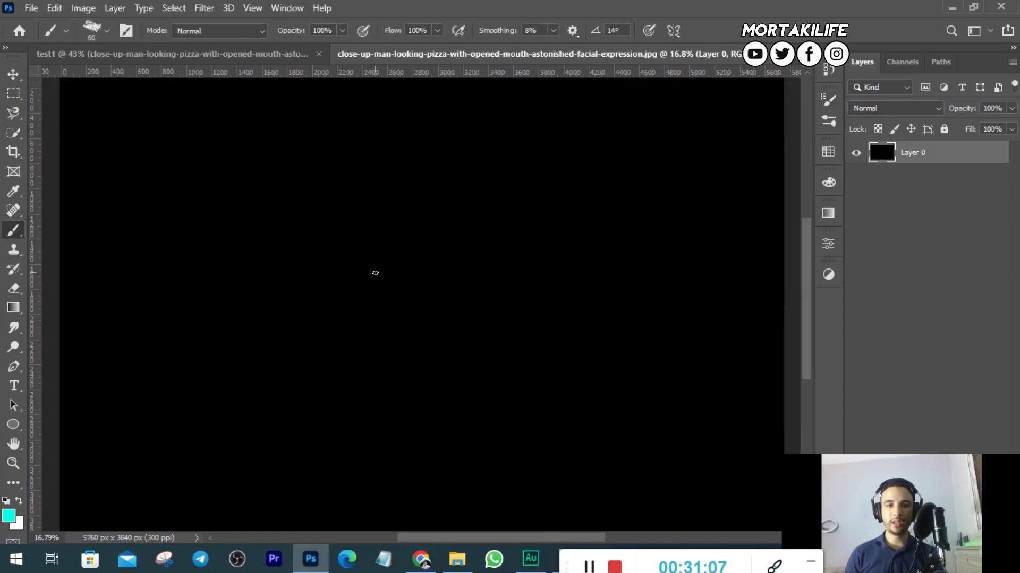
{"action": "key", "text": "bracketright"}
{"action": "key", "text": "bracketright"}
{"action": "key", "text": "bracketright"}
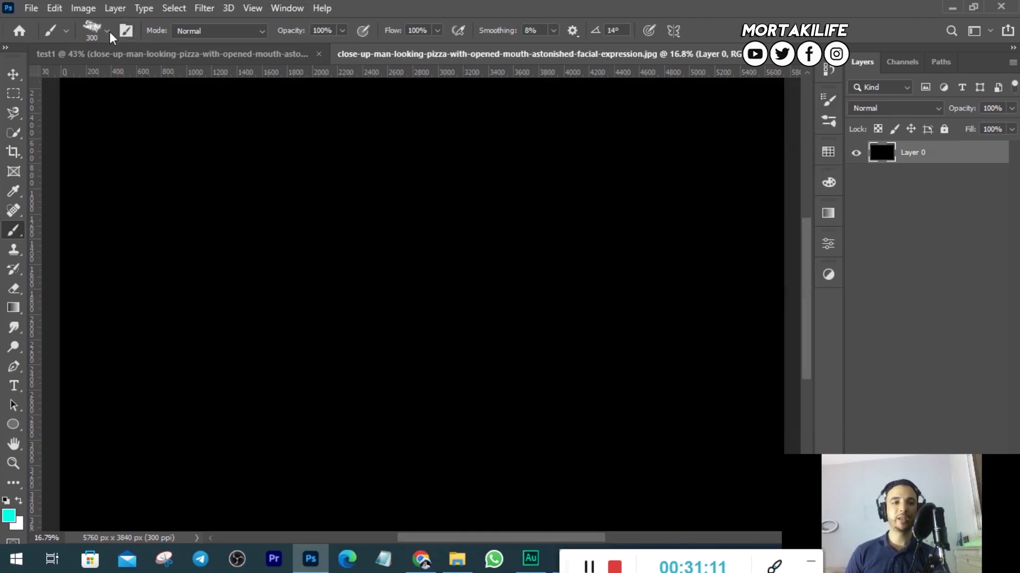
{"action": "left_click", "coordinate": [108, 31]}
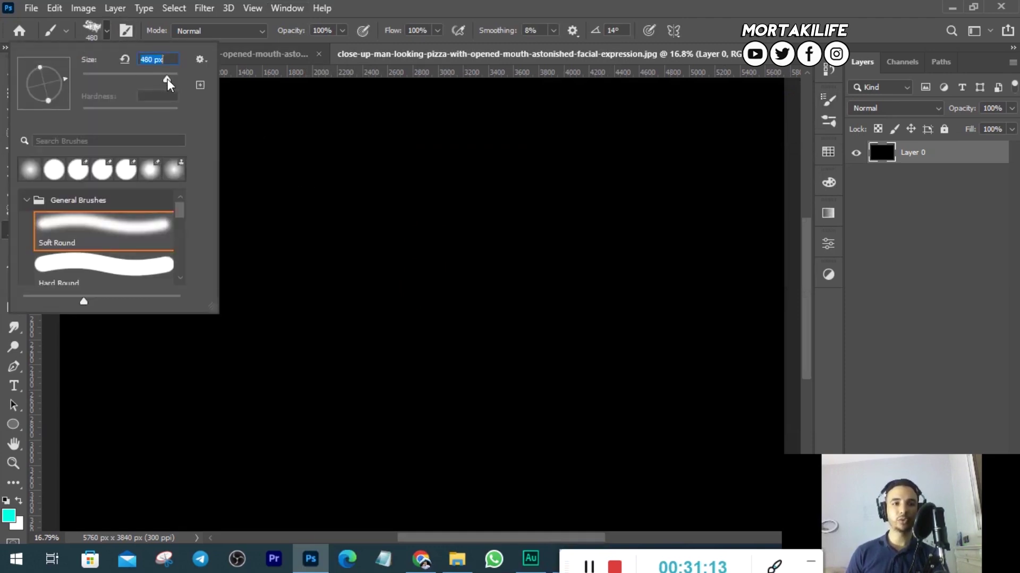
{"action": "type", "text": "600"}
{"action": "key", "text": "Return"}
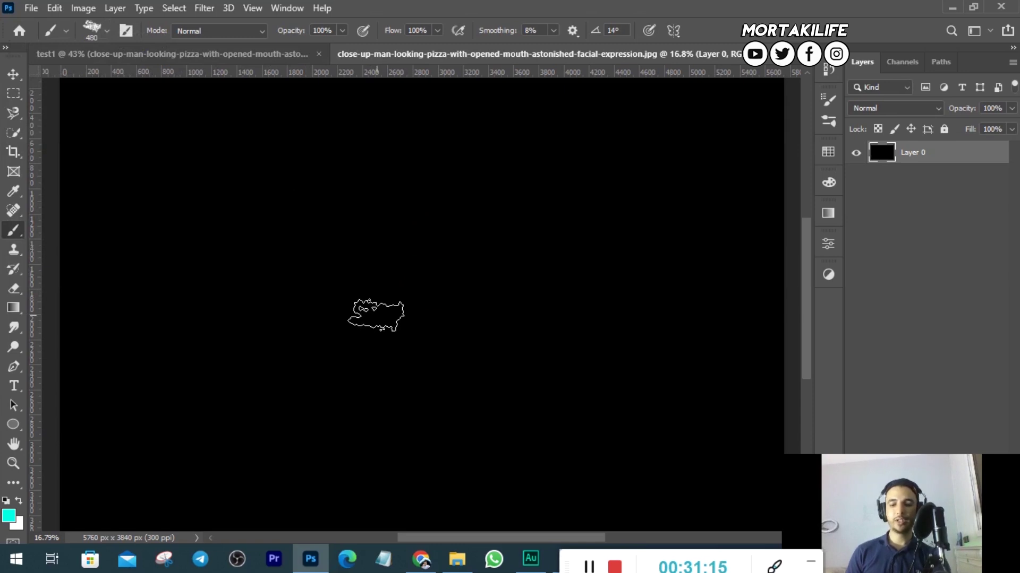
{"action": "key", "text": "bracketright"}
{"action": "key", "text": "bracketright"}
{"action": "key", "text": "bracketright"}
{"action": "key", "text": "bracketright"}
{"action": "key", "text": "bracketright"}
{"action": "key", "text": "bracketright"}
{"action": "key", "text": "bracketright"}
{"action": "key", "text": "bracketright"}
{"action": "key", "text": "bracketright"}
Paint a test dab and a wide cyan stroke, undoing both so the canvas stays black.
{"action": "left_click", "coordinate": [399, 298]}
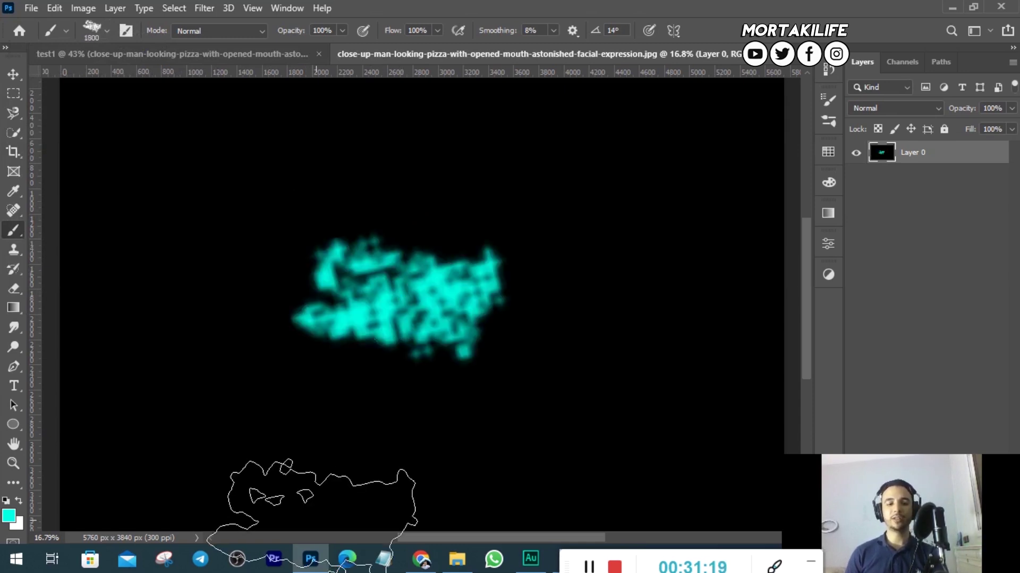
{"action": "key", "text": "ctrl+z"}
{"action": "mouse_move", "coordinate": [324, 284]}
{"action": "left_mouse_down"}
{"action": "mouse_move", "coordinate": [575, 287]}
{"action": "mouse_move", "coordinate": [285, 290]}
{"action": "mouse_move", "coordinate": [234, 302]}
{"action": "left_mouse_up"}
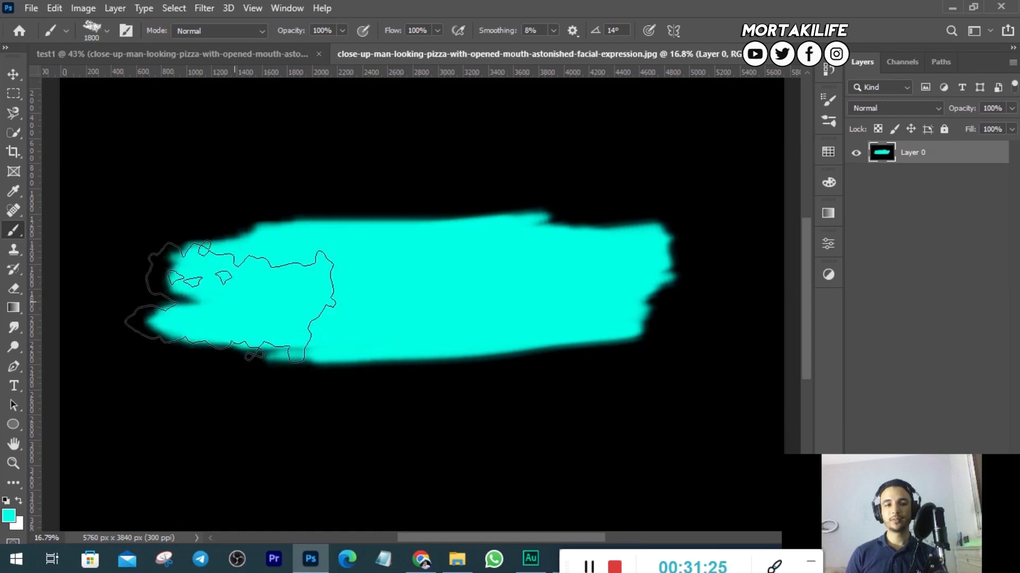
{"action": "key", "text": "ctrl+z"}
{"action": "scroll", "coordinate": [452, 294], "scroll_direction": "down", "scroll_amount": 3}
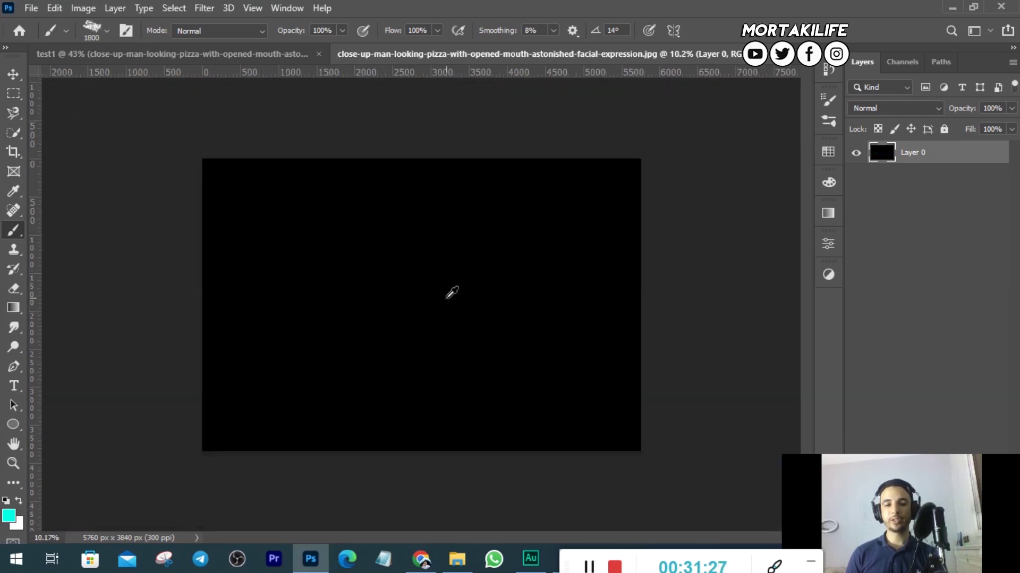
{"action": "scroll", "coordinate": [452, 293], "scroll_direction": "up", "scroll_amount": 1}
{"action": "key", "text": "v"}
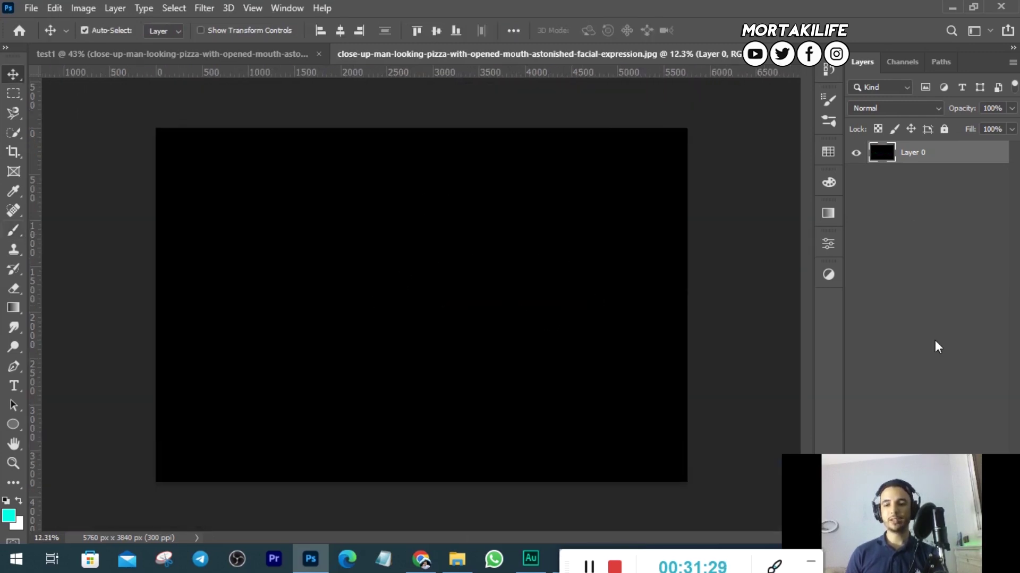
{"action": "left_click_drag", "start_coordinate": [911, 467], "coordinate": [468, 467]}
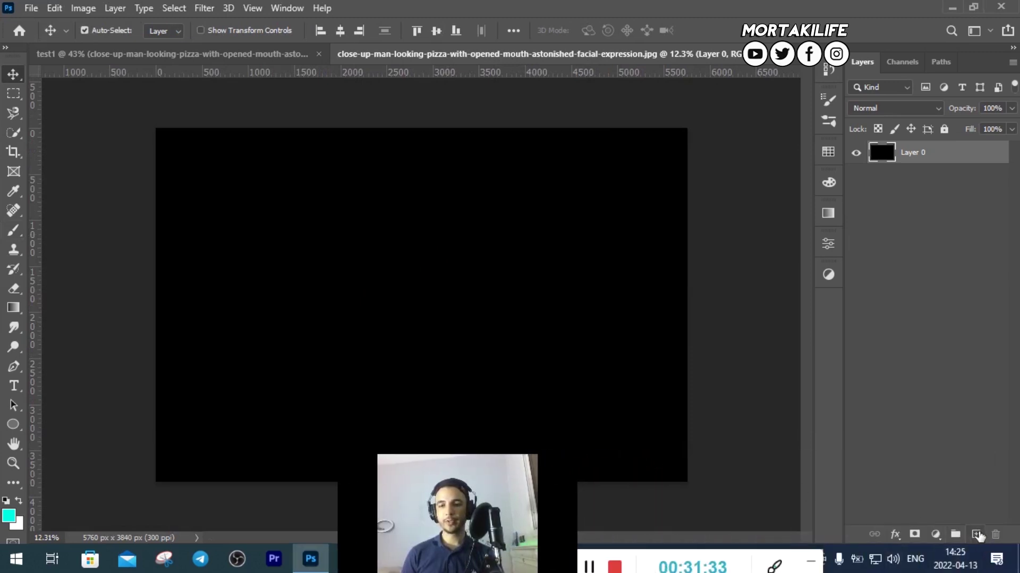
Create a new empty Layer 1 above the black Layer 0.
{"action": "left_click", "coordinate": [975, 534]}
{"action": "left_click_drag", "start_coordinate": [418, 484], "coordinate": [563, 501]}
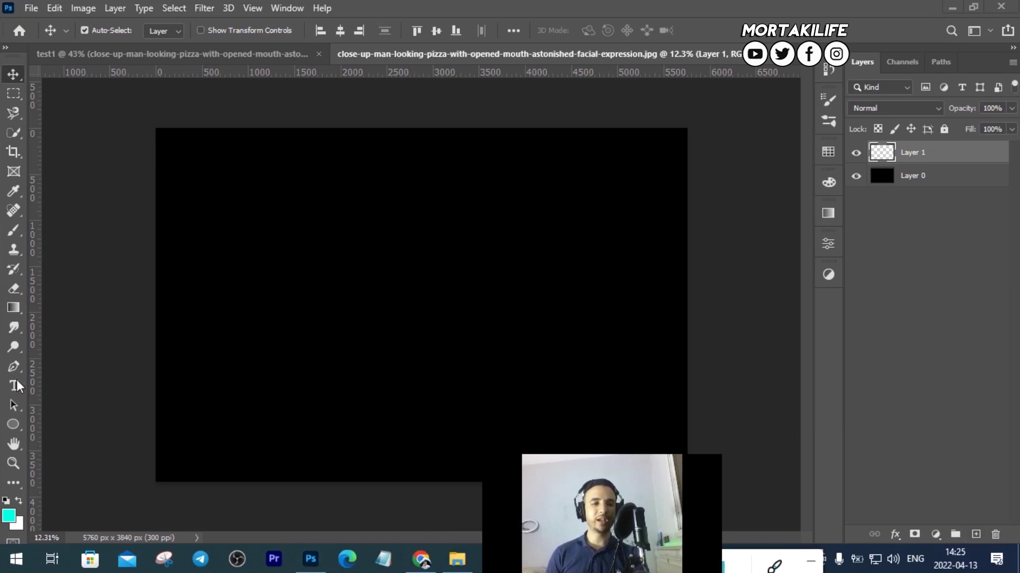
Add a text layer reading MORTAKILIFE and move it toward the canvas centre.
{"action": "left_click", "coordinate": [14, 386]}
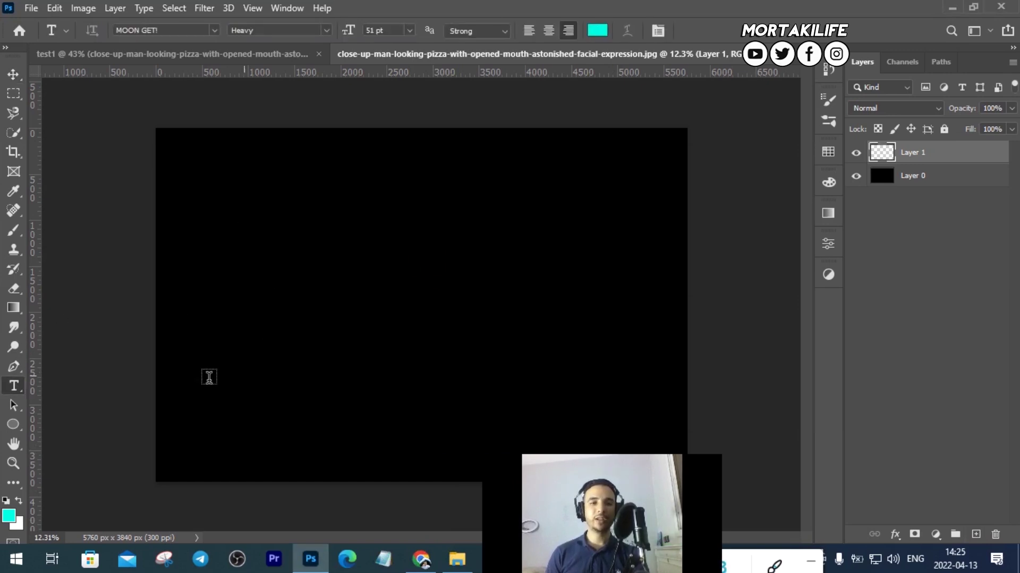
{"action": "left_click", "coordinate": [412, 305]}
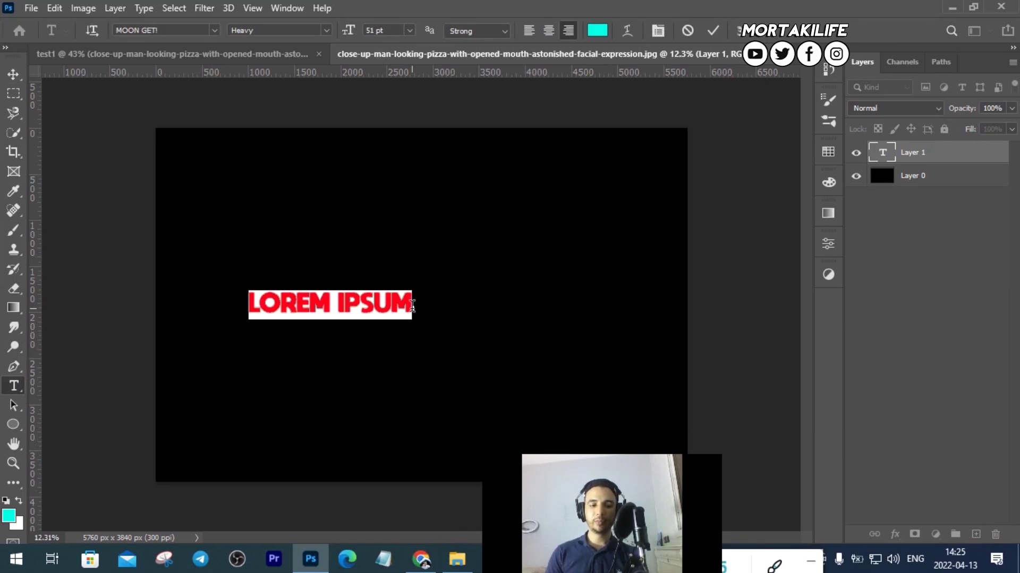
{"action": "type", "text": "MORTAKILIFE"}
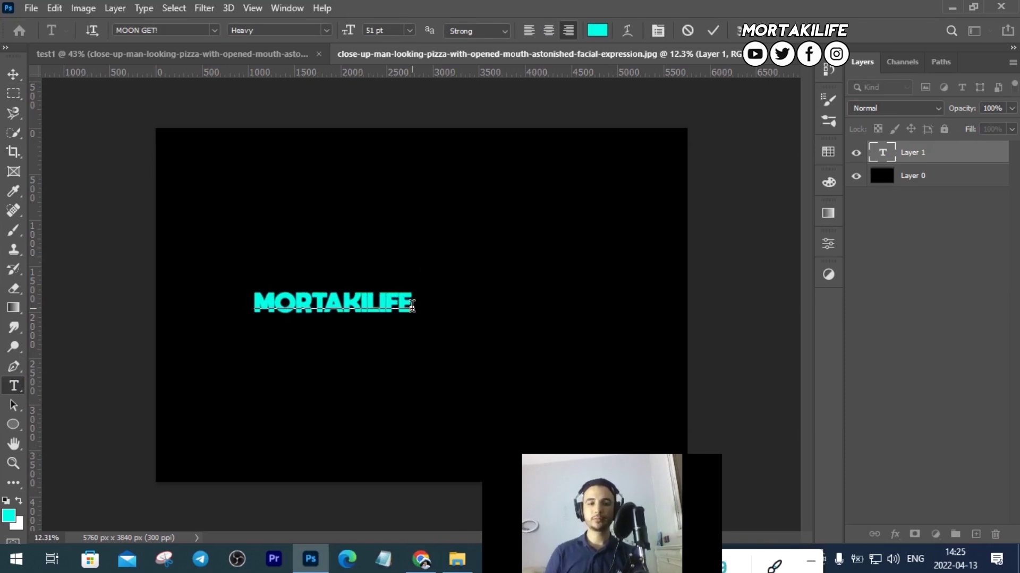
{"action": "key", "text": "ctrl"}
{"action": "left_click_drag", "start_coordinate": [369, 316], "coordinate": [454, 289]}
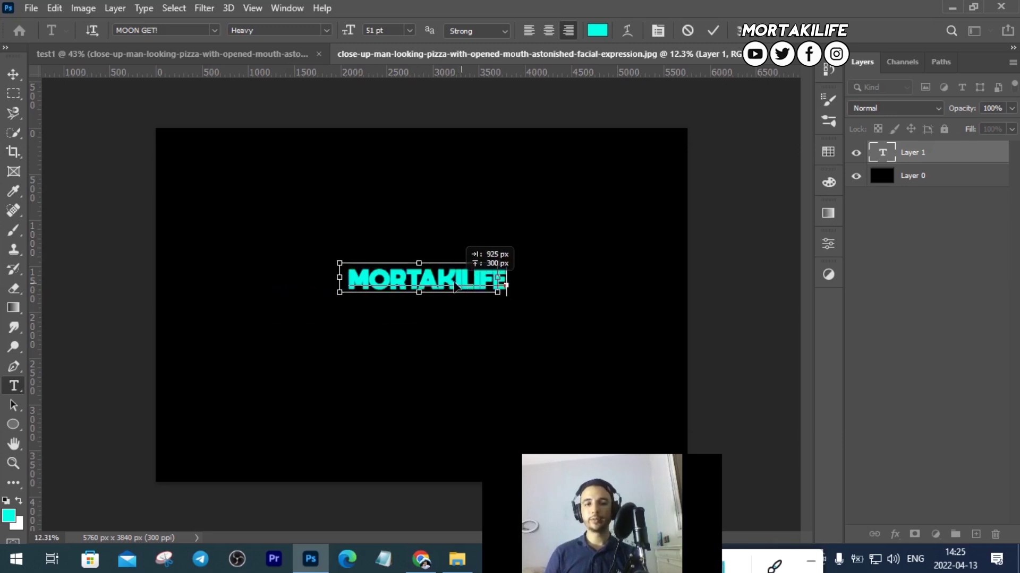
Make the MORTAKILIFE text 103 pt and bright yellow (fff000), nudging it right.
{"action": "key", "text": "ctrl+a"}
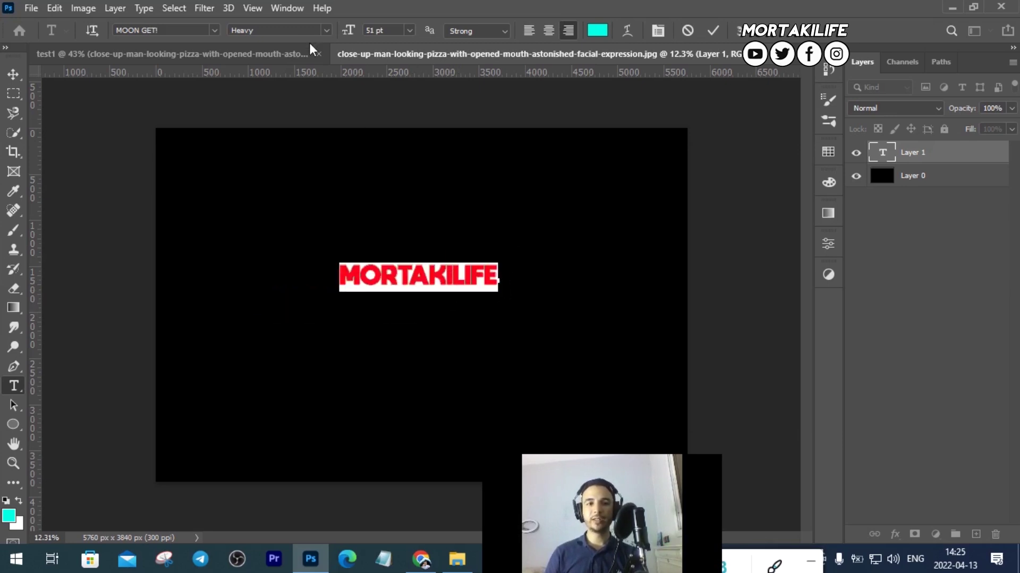
{"action": "left_click_drag", "start_coordinate": [347, 38], "coordinate": [390, 19]}
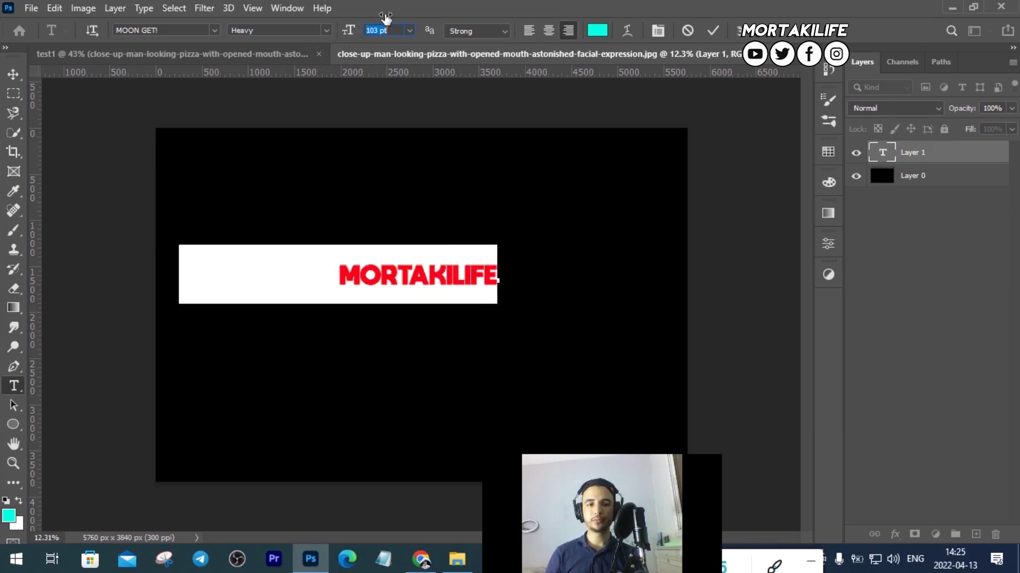
{"action": "left_click_drag", "start_coordinate": [337, 273], "coordinate": [410, 260]}
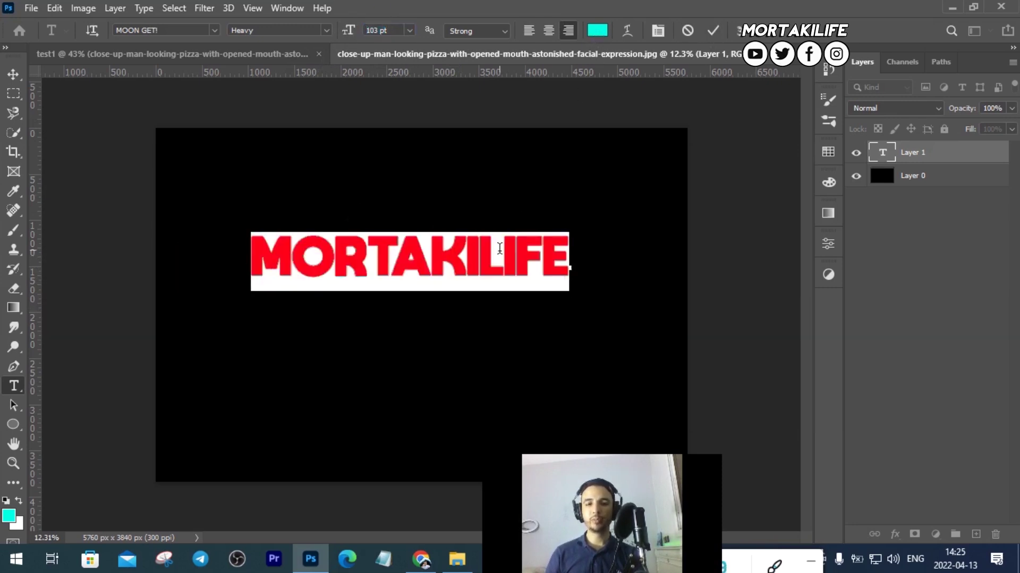
{"action": "left_click", "coordinate": [597, 32]}
{"action": "mouse_move", "coordinate": [719, 266]}
{"action": "left_mouse_down"}
{"action": "mouse_move", "coordinate": [712, 282]}
{"action": "mouse_move", "coordinate": [728, 279]}
{"action": "left_mouse_up"}
{"action": "left_click", "coordinate": [754, 280]}
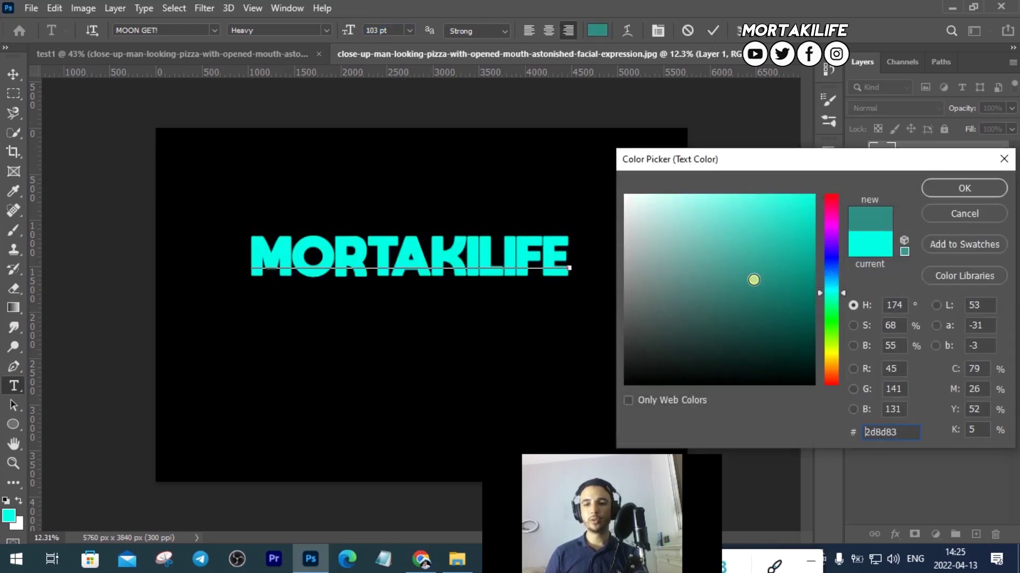
{"action": "left_click", "coordinate": [831, 354]}
{"action": "left_click_drag", "start_coordinate": [786, 228], "coordinate": [839, 159]}
Confirm the yellow colour, commit the text, and add a new empty layer above Layer 0.
{"action": "left_click", "coordinate": [951, 189]}
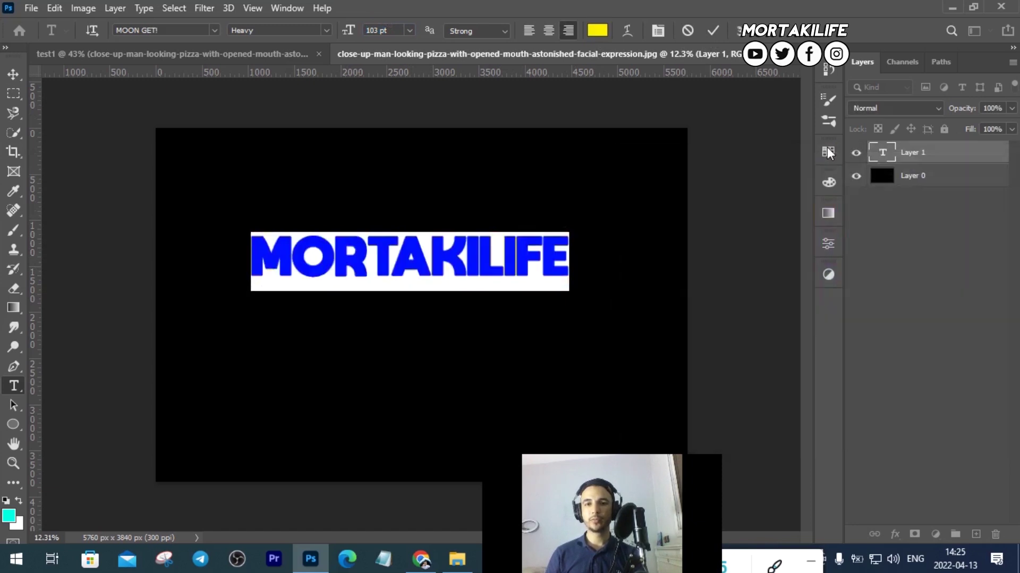
{"action": "left_click", "coordinate": [712, 30]}
{"action": "key", "text": "v"}
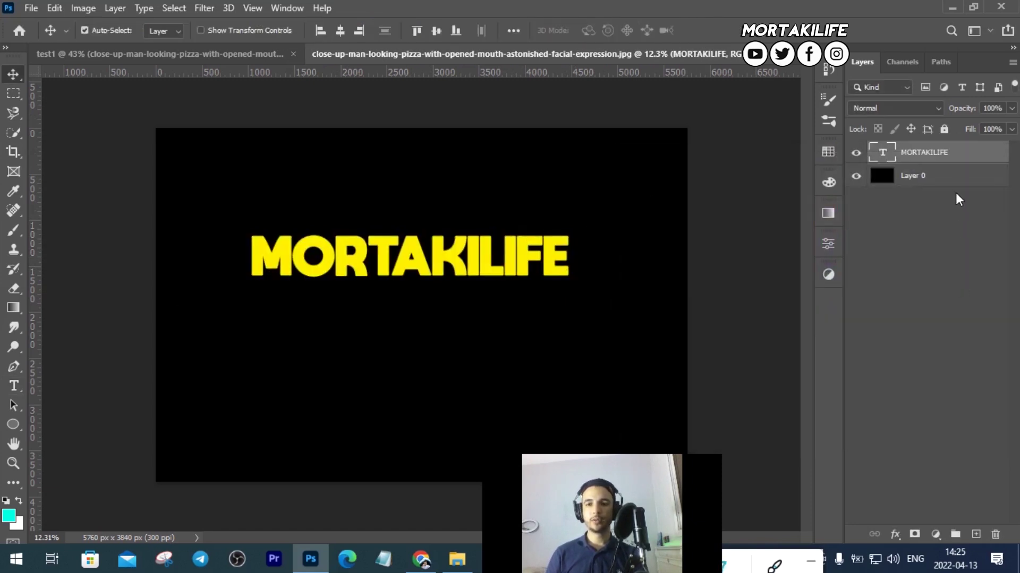
{"action": "left_click", "coordinate": [957, 177]}
{"action": "left_click", "coordinate": [976, 534]}
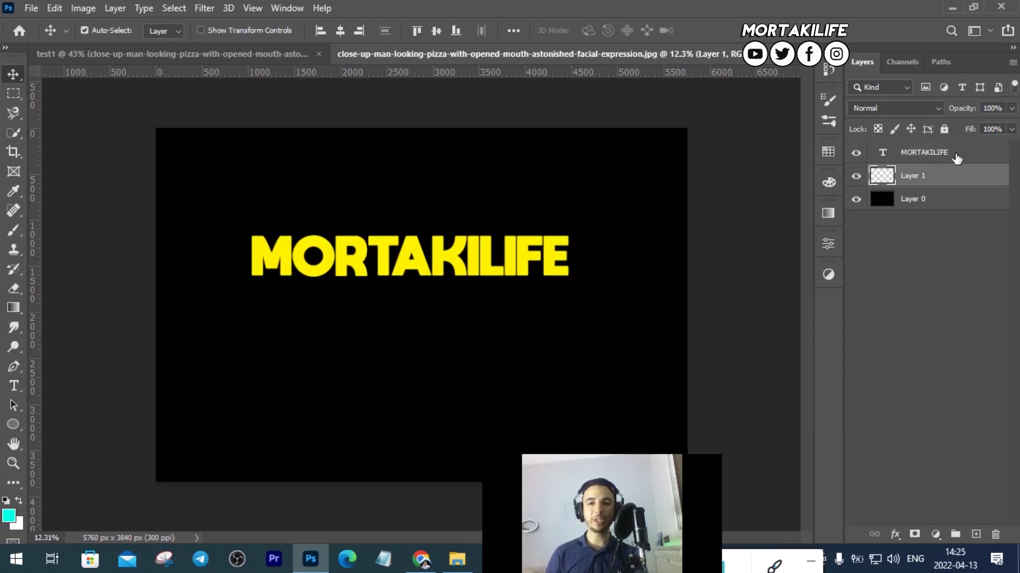
Paint a wide cyan brush stroke and place its layer beneath the text layer.
{"action": "key", "text": "b"}
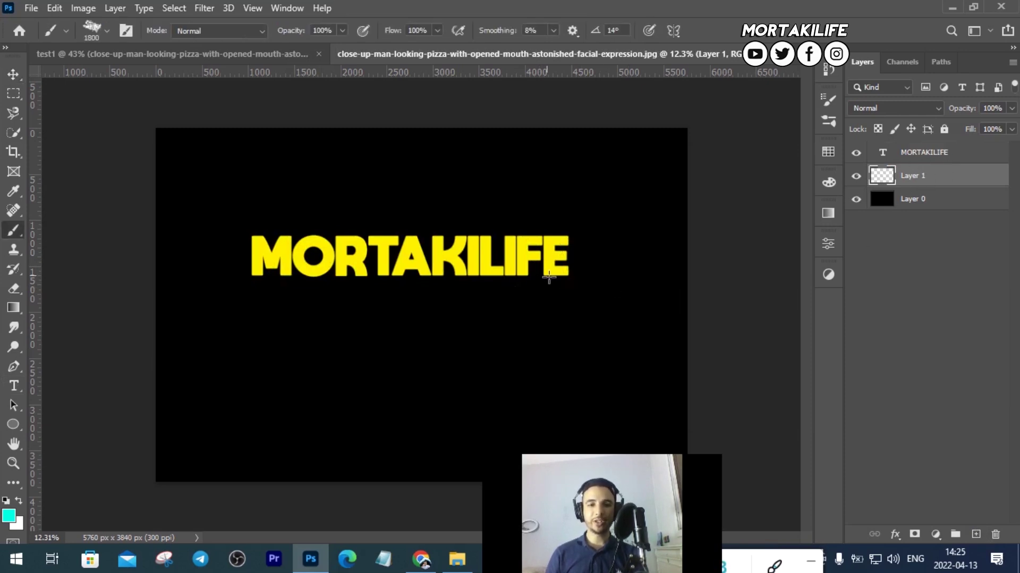
{"action": "left_click_drag", "start_coordinate": [565, 249], "coordinate": [278, 260]}
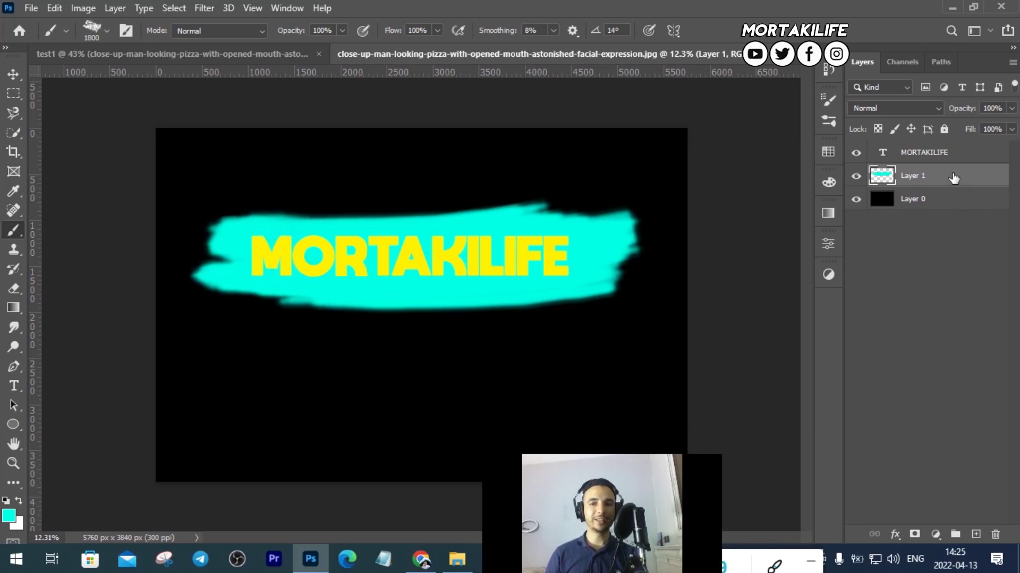
{"action": "left_click_drag", "start_coordinate": [954, 178], "coordinate": [950, 148]}
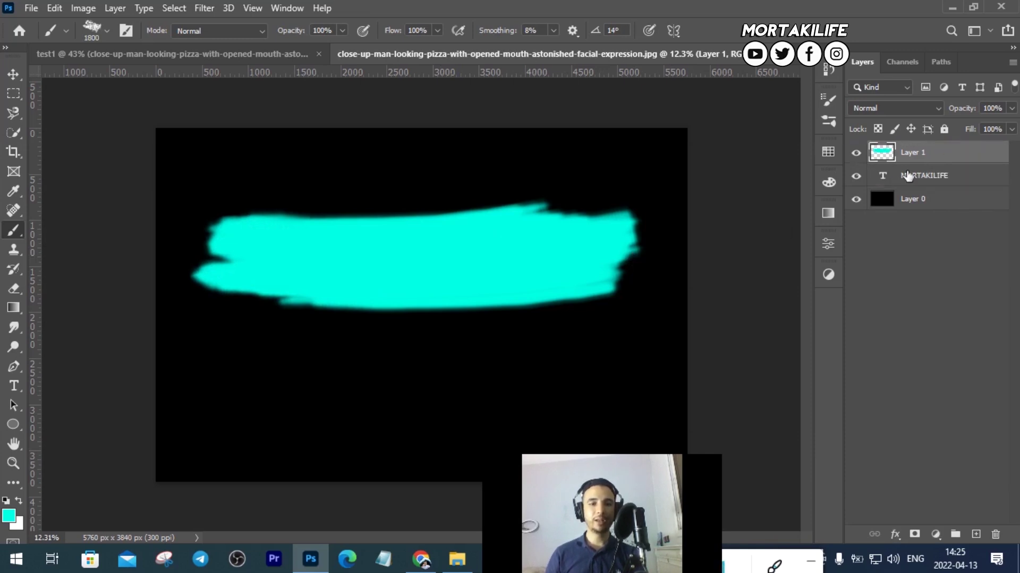
{"action": "left_click_drag", "start_coordinate": [956, 159], "coordinate": [947, 189]}
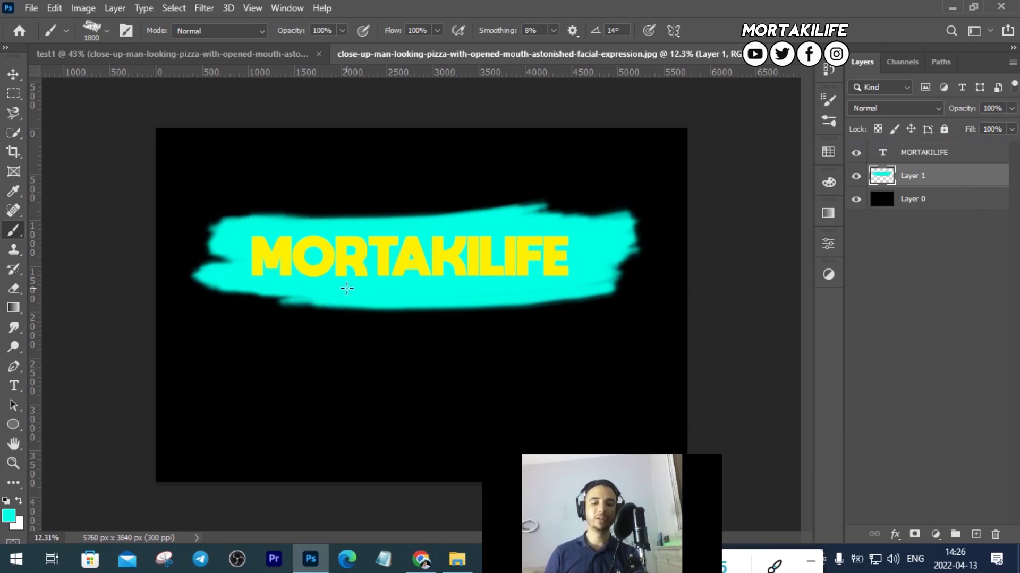
{"action": "key", "text": "v"}
{"action": "left_click_drag", "start_coordinate": [540, 456], "coordinate": [820, 480]}
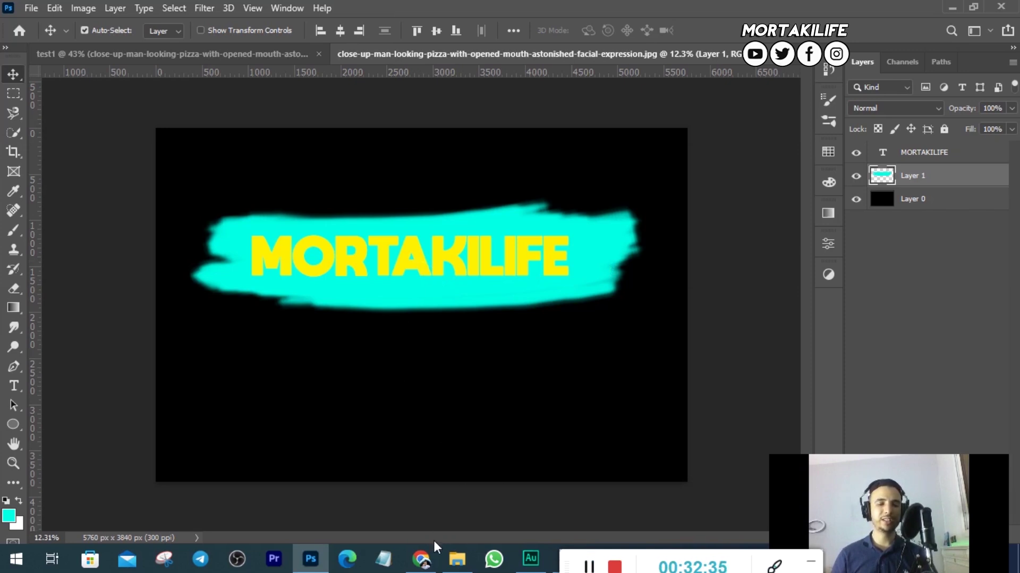
{"action": "mouse_move", "coordinate": [365, 288]}
{"action": "left_mouse_down"}
{"action": "mouse_move", "coordinate": [384, 427]}
{"action": "mouse_move", "coordinate": [358, 388]}
{"action": "mouse_move", "coordinate": [460, 405]}
{"action": "mouse_move", "coordinate": [541, 307]}
{"action": "left_mouse_up"}
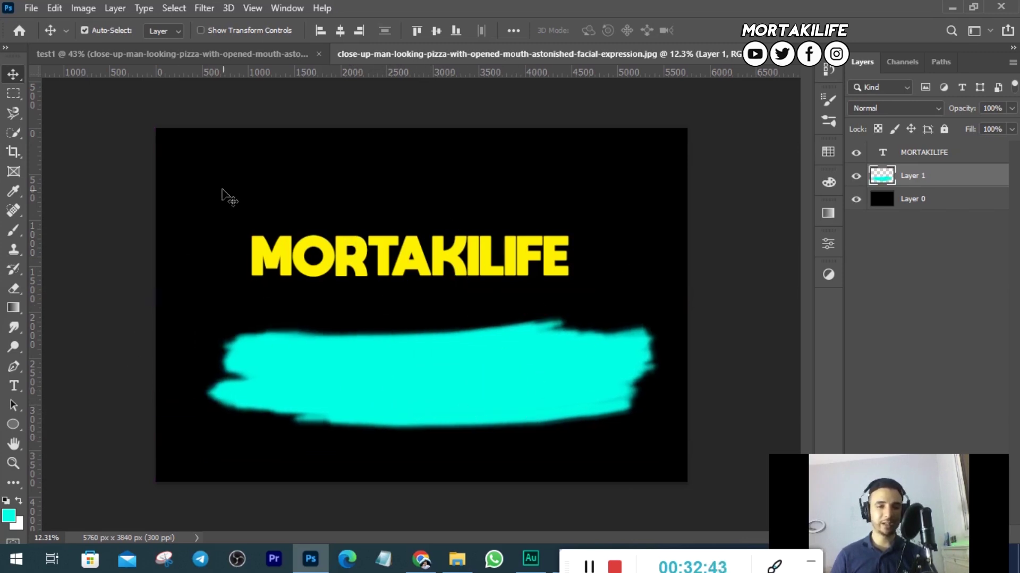
{"action": "key", "text": "b"}
{"action": "left_click", "coordinate": [426, 180]}
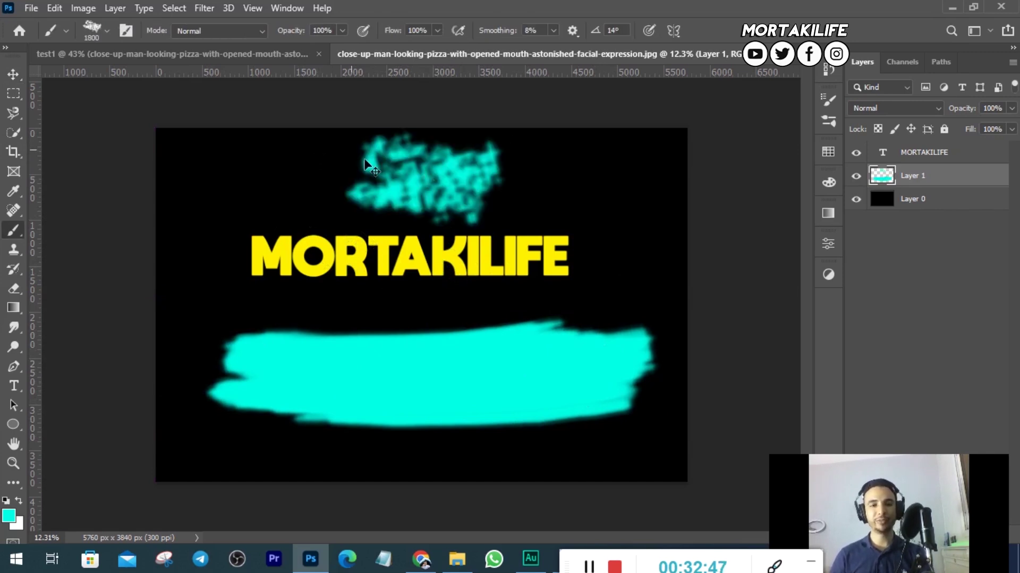
{"action": "key", "text": "ctrl+z"}
{"action": "key", "text": "v"}
{"action": "left_click_drag", "start_coordinate": [421, 375], "coordinate": [402, 260]}
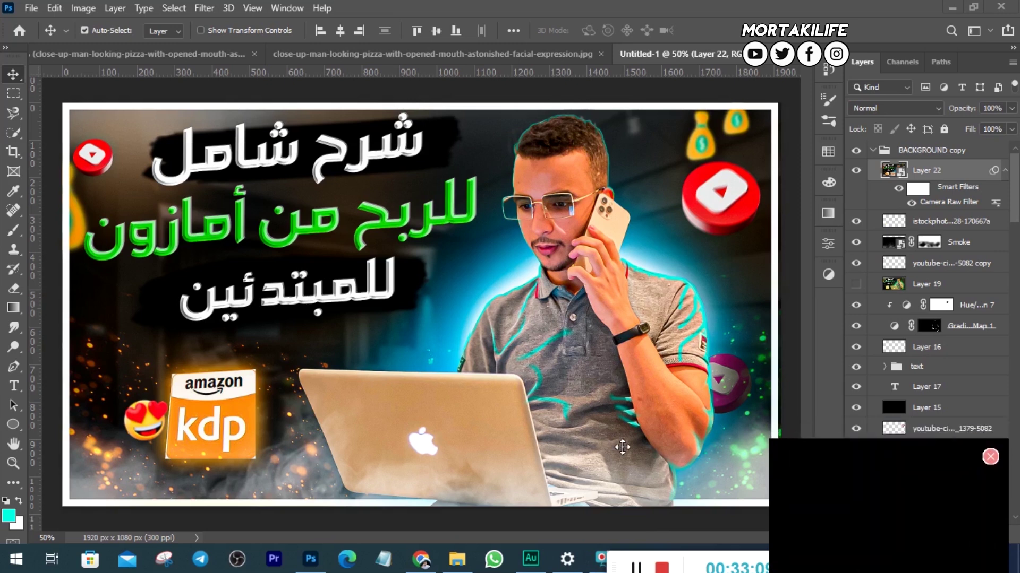
{"action": "left_click_drag", "start_coordinate": [848, 518], "coordinate": [110, 518]}
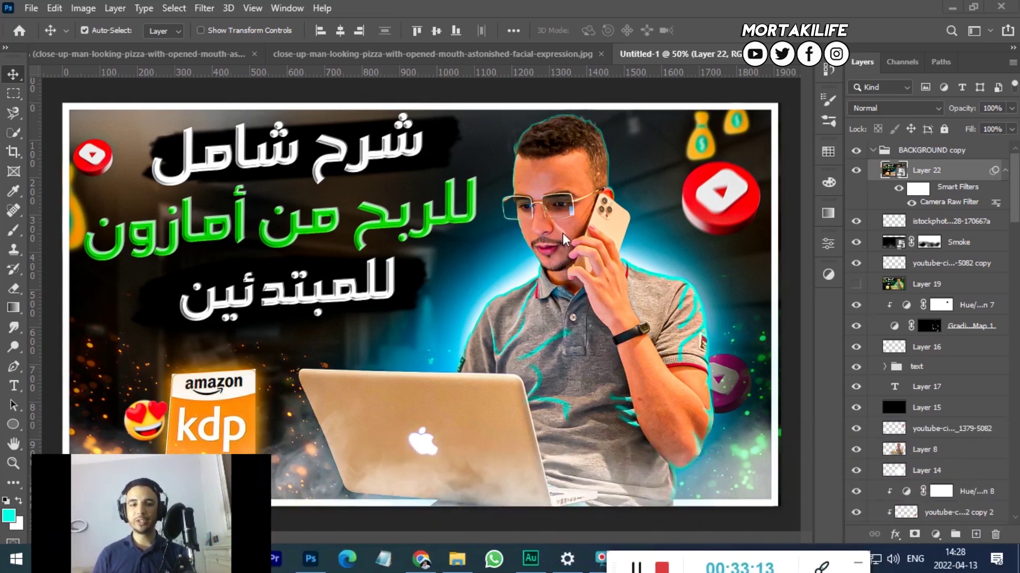
{"action": "scroll", "coordinate": [375, 299], "scroll_direction": "down", "scroll_amount": 2}
{"action": "scroll", "coordinate": [375, 299], "scroll_direction": "down", "scroll_amount": 2}
{"action": "scroll", "coordinate": [374, 299], "scroll_direction": "up", "scroll_amount": 3}
{"action": "scroll", "coordinate": [375, 299], "scroll_direction": "down", "scroll_amount": 2}
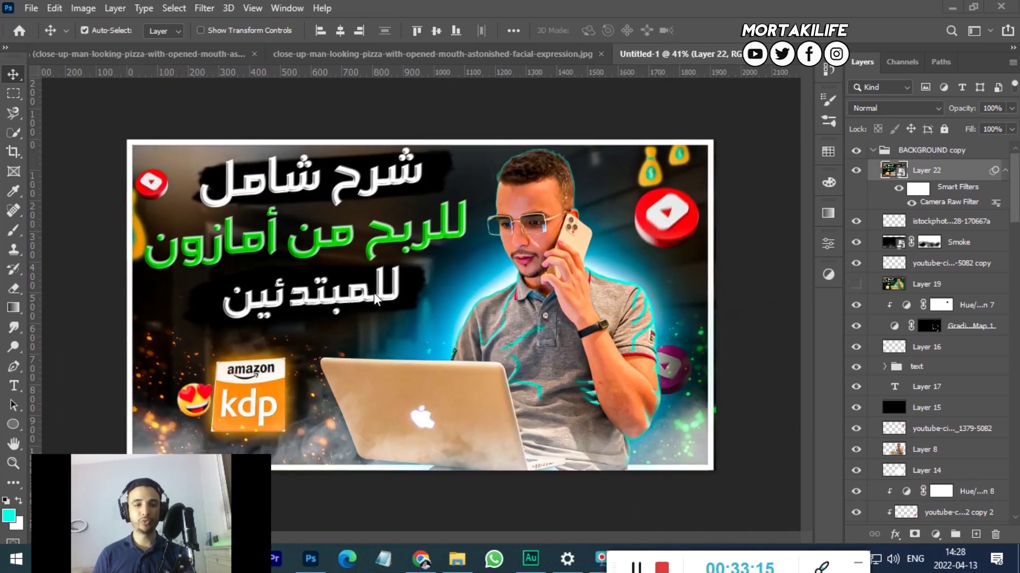
{"action": "scroll", "coordinate": [350, 227], "scroll_direction": "down", "scroll_amount": 2}
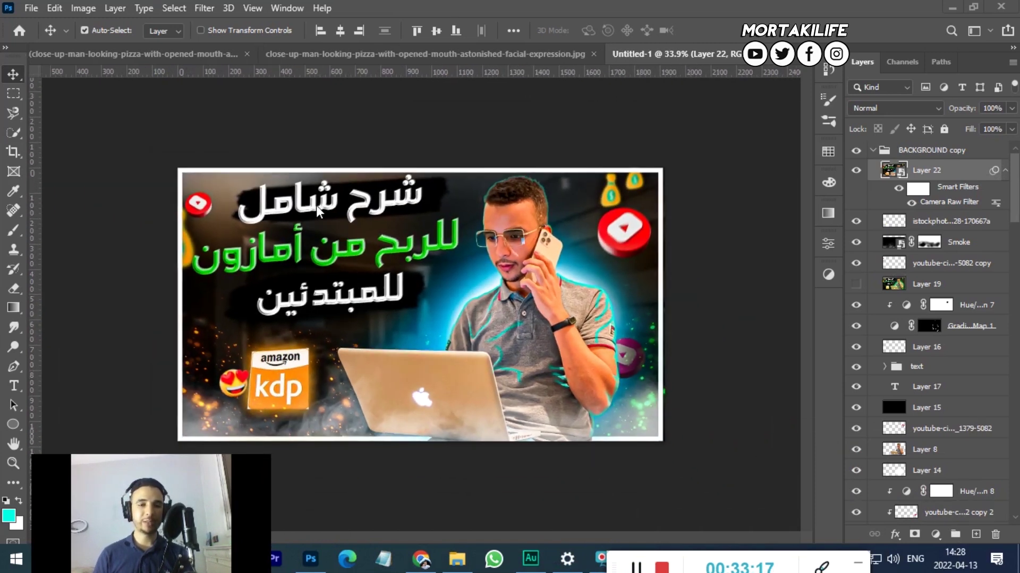
{"action": "scroll", "coordinate": [318, 215], "scroll_direction": "up", "scroll_amount": 1}
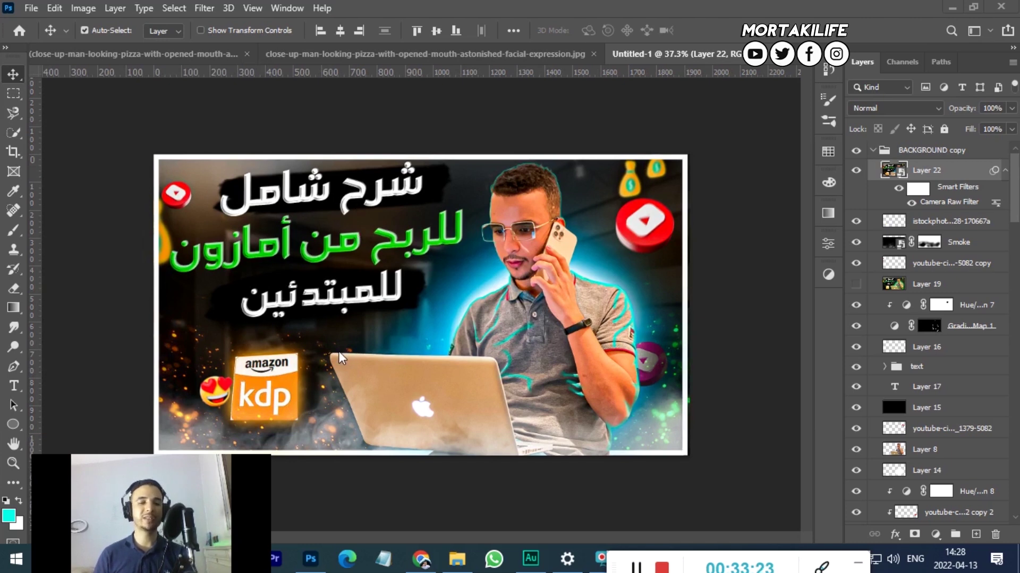
{"action": "key", "text": "super"}
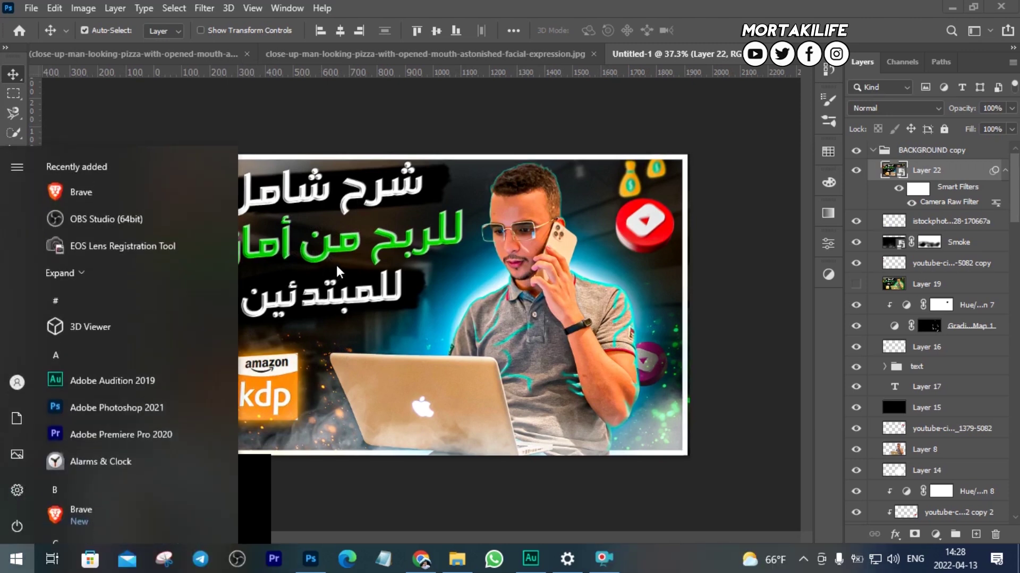
{"action": "key", "text": "super"}
{"action": "scroll", "coordinate": [387, 250], "scroll_direction": "down", "scroll_amount": 1}
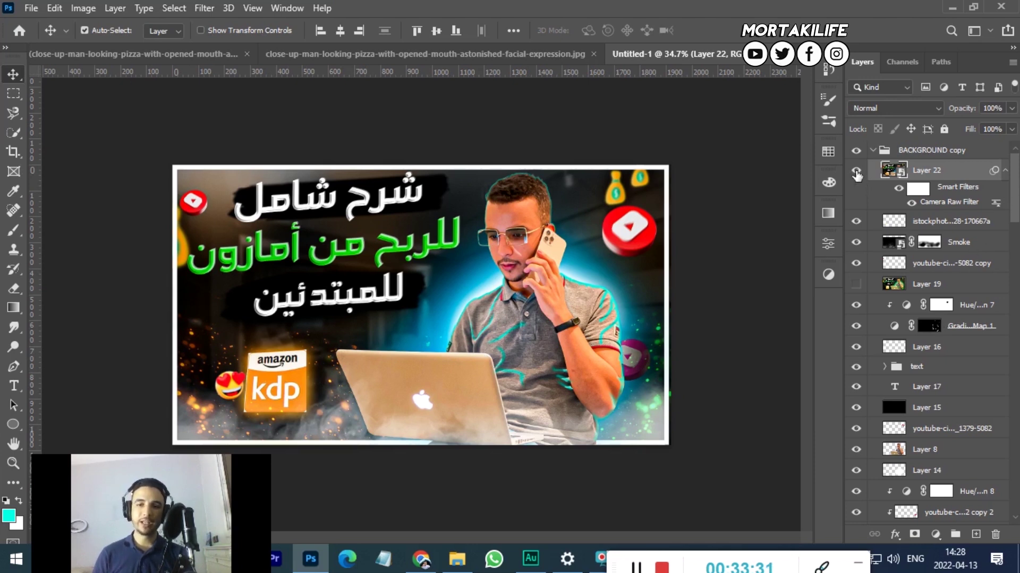
Hide Layer 22, Layer 8, the YouTube image layer and Layer 15.
{"action": "left_click", "coordinate": [856, 171]}
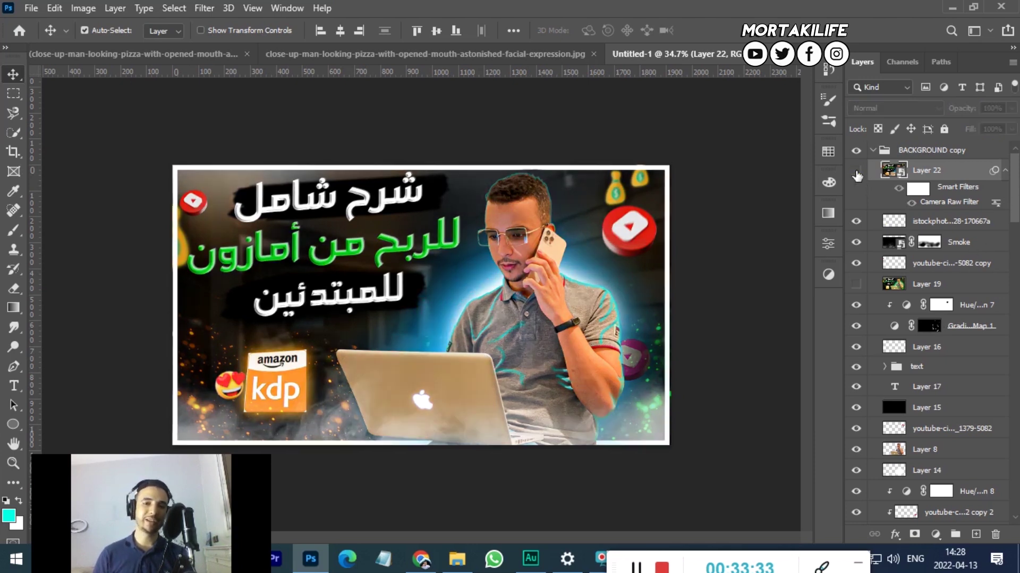
{"action": "scroll", "coordinate": [877, 297], "scroll_direction": "down", "scroll_amount": 3}
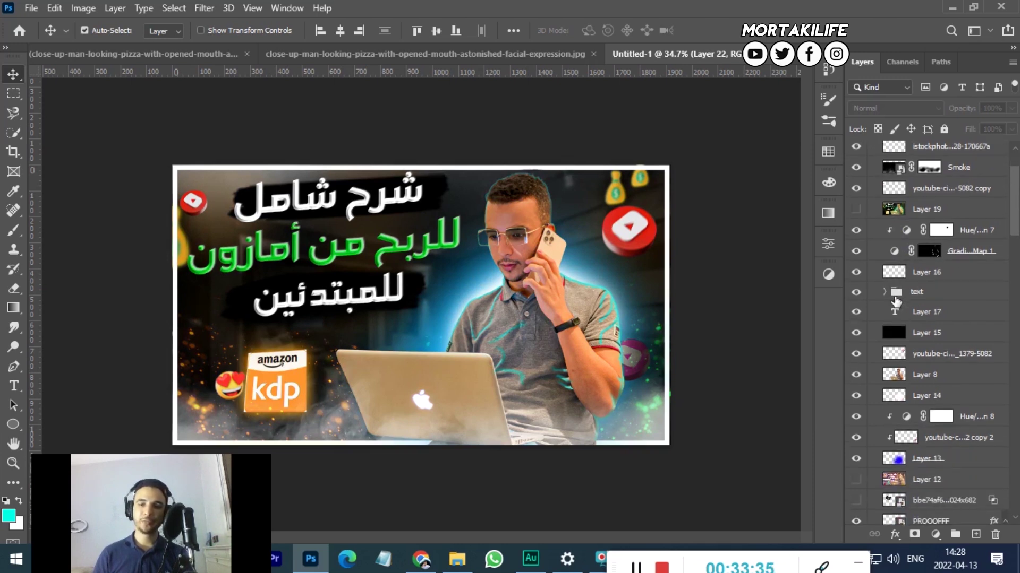
{"action": "scroll", "coordinate": [873, 339], "scroll_direction": "down", "scroll_amount": 2}
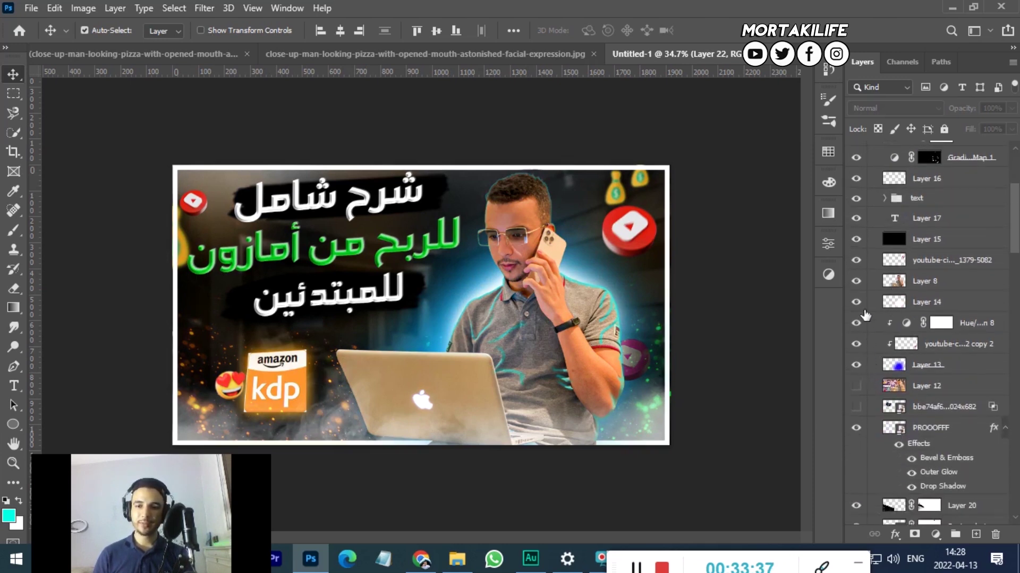
{"action": "left_click", "coordinate": [857, 283]}
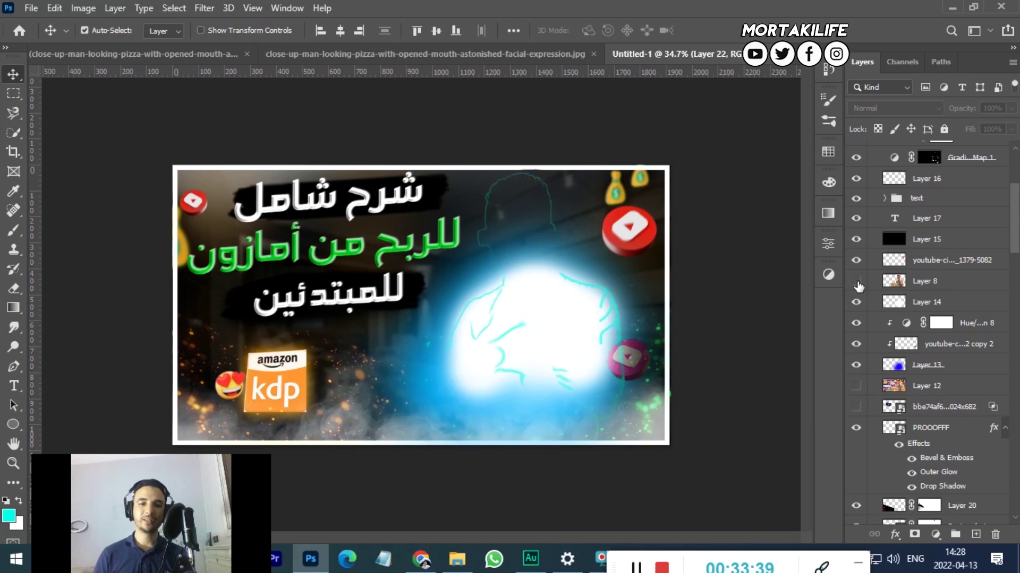
{"action": "left_click", "coordinate": [856, 260]}
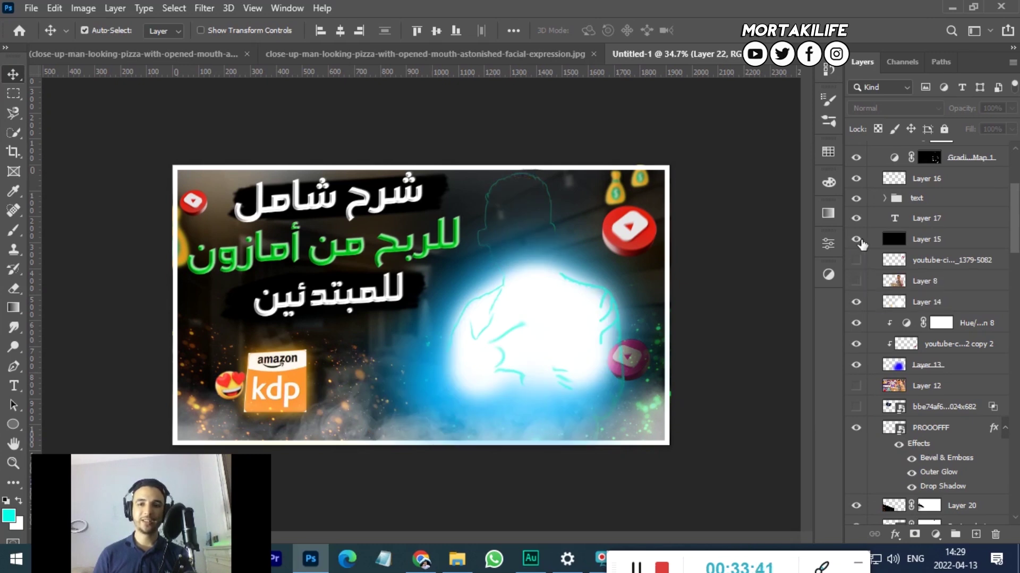
{"action": "left_click", "coordinate": [856, 240]}
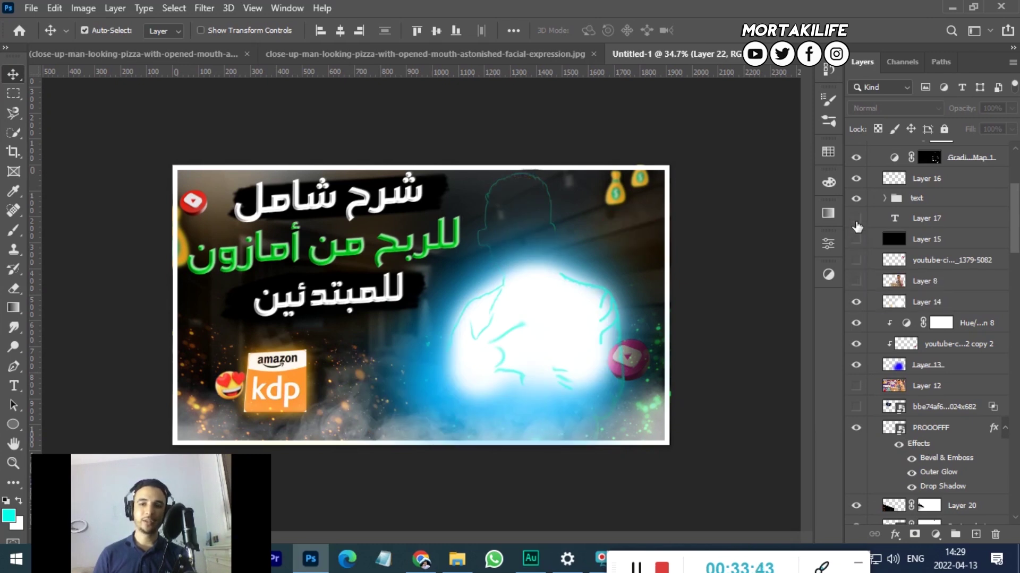
Expand the Arabic title text group, toggle its green title line, and re-show Layer 22.
{"action": "left_click", "coordinate": [857, 200]}
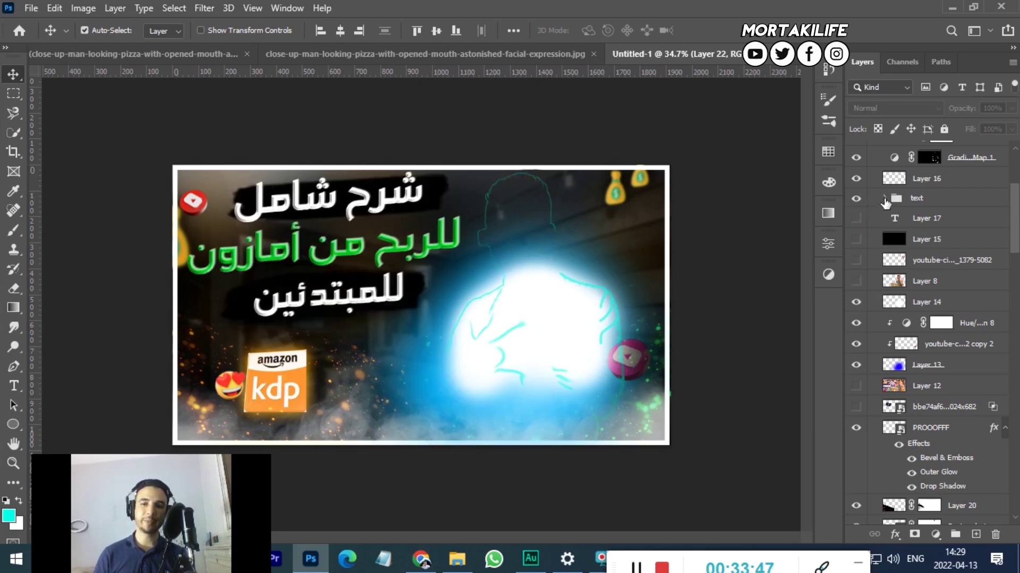
{"action": "left_click", "coordinate": [884, 199]}
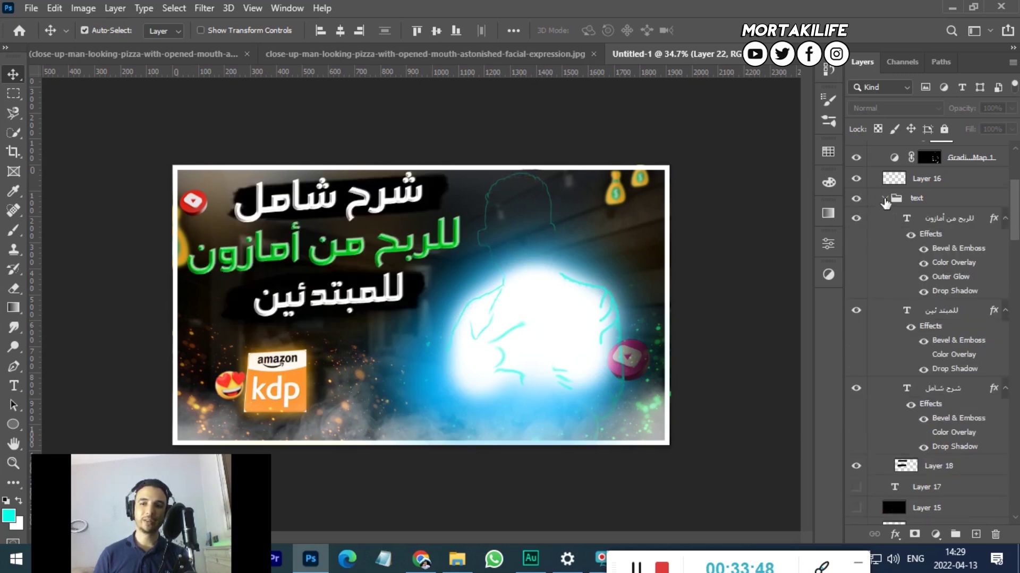
{"action": "left_click", "coordinate": [856, 218]}
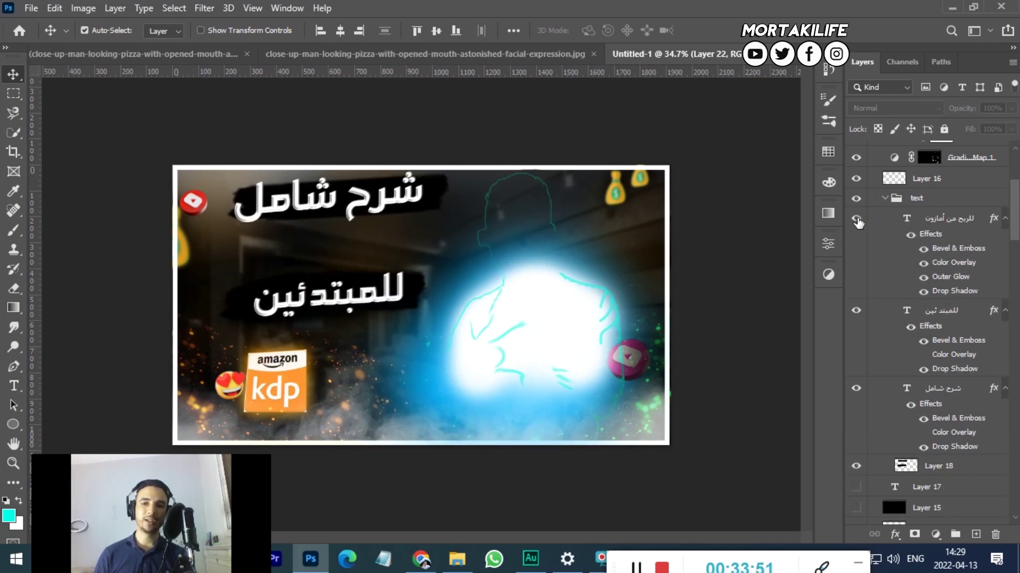
{"action": "left_click", "coordinate": [856, 219]}
{"action": "scroll", "coordinate": [932, 325], "scroll_direction": "down", "scroll_amount": 3}
{"action": "scroll", "coordinate": [932, 325], "scroll_direction": "up", "scroll_amount": 2}
{"action": "scroll", "coordinate": [932, 325], "scroll_direction": "up", "scroll_amount": 4}
{"action": "scroll", "coordinate": [932, 325], "scroll_direction": "up", "scroll_amount": 1}
{"action": "left_click", "coordinate": [857, 171]}
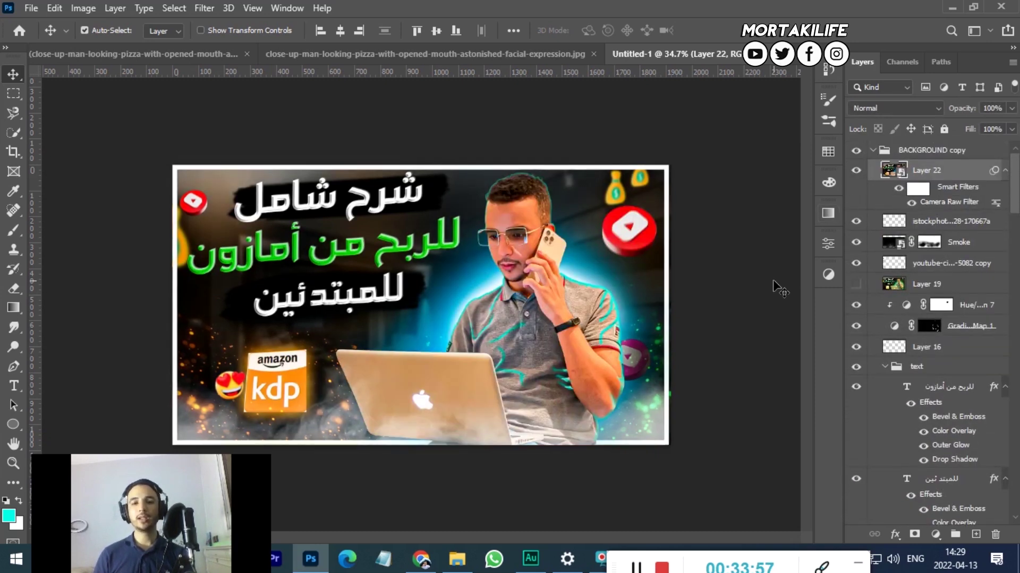
{"action": "scroll", "coordinate": [484, 312], "scroll_direction": "up", "scroll_amount": 2}
{"action": "scroll", "coordinate": [484, 313], "scroll_direction": "down", "scroll_amount": 2}
{"action": "scroll", "coordinate": [485, 312], "scroll_direction": "up", "scroll_amount": 3}
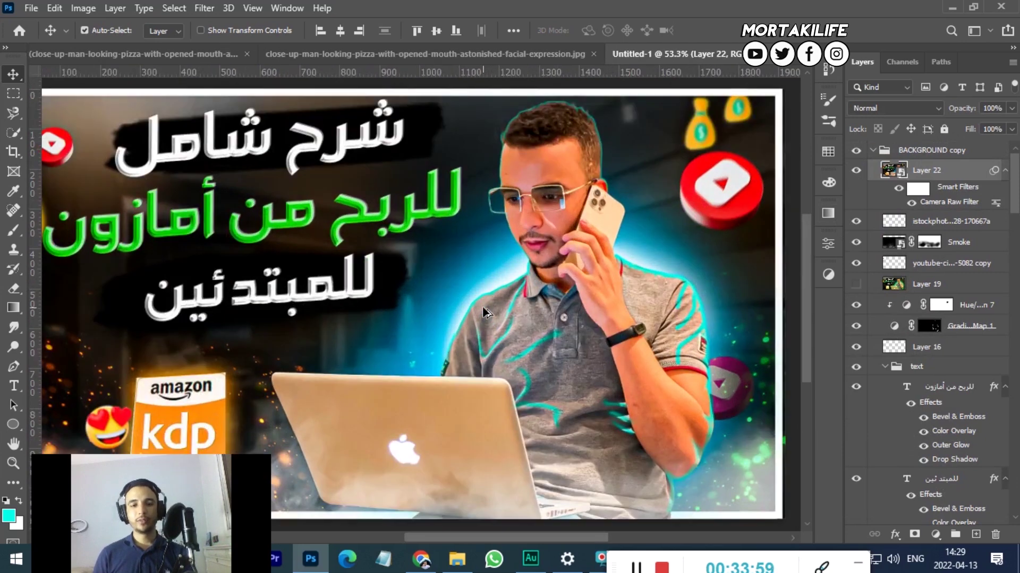
{"action": "scroll", "coordinate": [485, 312], "scroll_direction": "down", "scroll_amount": 3}
{"action": "scroll", "coordinate": [898, 304], "scroll_direction": "down", "scroll_amount": 3}
{"action": "scroll", "coordinate": [898, 308], "scroll_direction": "down", "scroll_amount": 3}
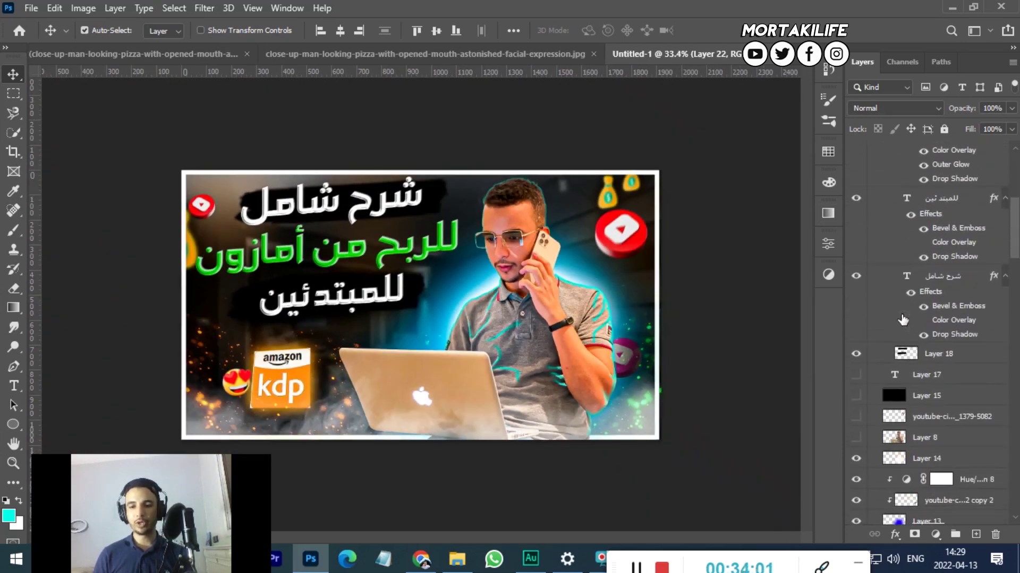
{"action": "scroll", "coordinate": [900, 314], "scroll_direction": "down", "scroll_amount": 3}
{"action": "scroll", "coordinate": [903, 320], "scroll_direction": "down", "scroll_amount": 3}
{"action": "scroll", "coordinate": [902, 324], "scroll_direction": "down", "scroll_amount": 3}
{"action": "scroll", "coordinate": [903, 335], "scroll_direction": "down", "scroll_amount": 3}
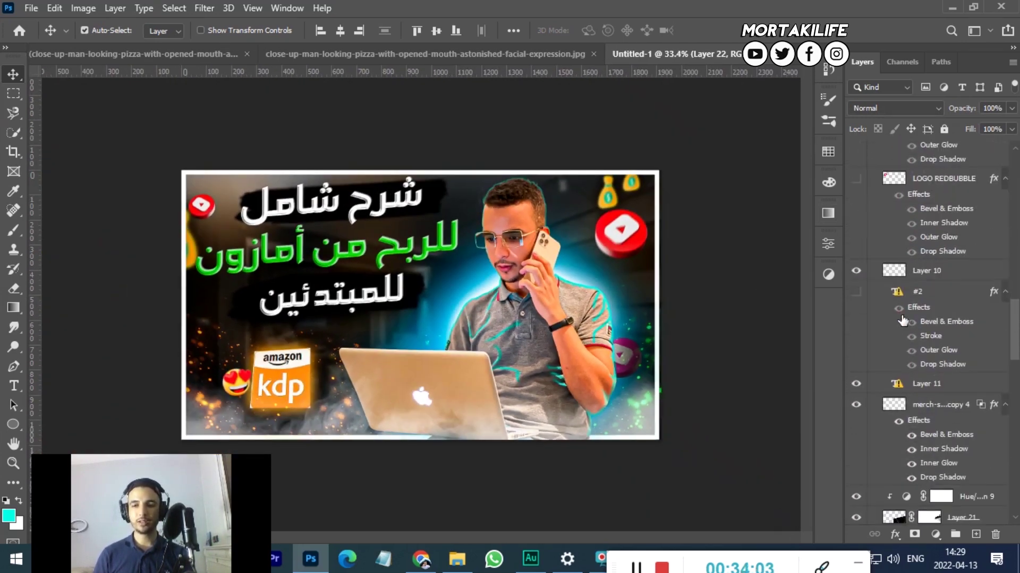
{"action": "scroll", "coordinate": [955, 361], "scroll_direction": "down", "scroll_amount": 3}
{"action": "scroll", "coordinate": [929, 329], "scroll_direction": "down", "scroll_amount": 3}
{"action": "scroll", "coordinate": [929, 330], "scroll_direction": "down", "scroll_amount": 3}
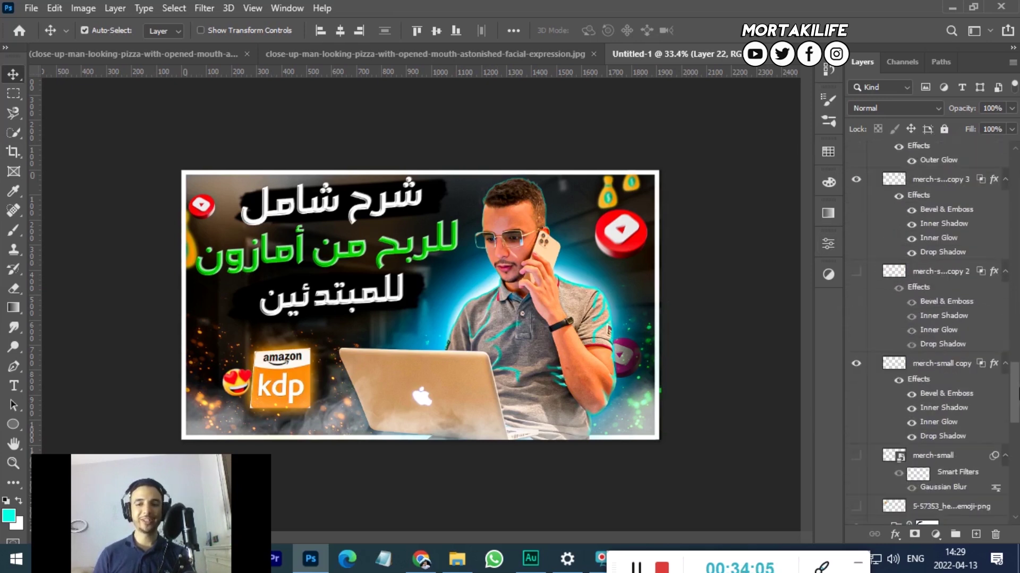
{"action": "scroll", "coordinate": [929, 329], "scroll_direction": "down", "scroll_amount": 3}
{"action": "scroll", "coordinate": [929, 329], "scroll_direction": "down", "scroll_amount": 3}
{"action": "scroll", "coordinate": [929, 329], "scroll_direction": "down", "scroll_amount": 3}
{"action": "scroll", "coordinate": [930, 329], "scroll_direction": "down", "scroll_amount": 3}
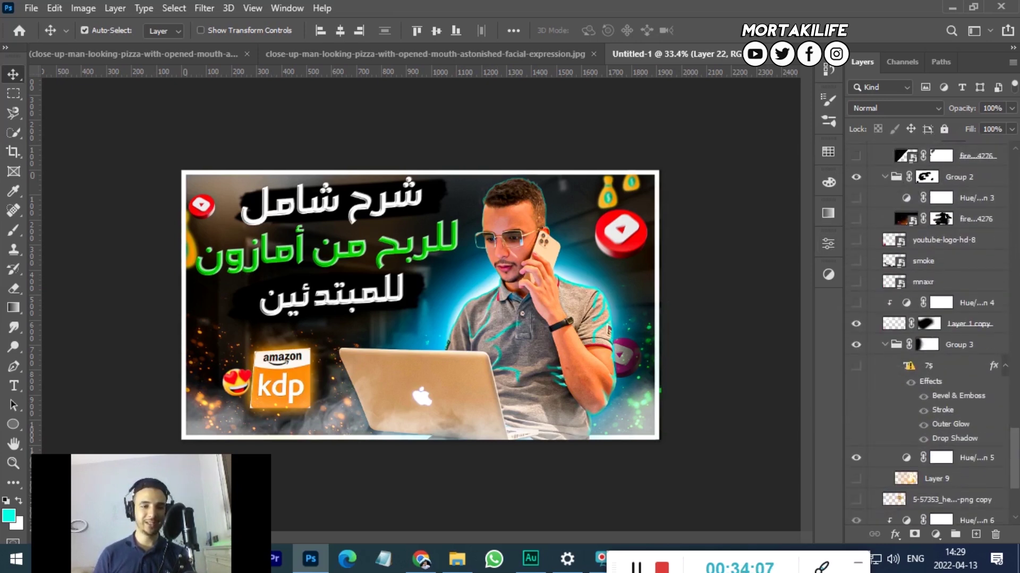
{"action": "scroll", "coordinate": [930, 329], "scroll_direction": "down", "scroll_amount": 3}
{"action": "scroll", "coordinate": [929, 329], "scroll_direction": "down", "scroll_amount": 2}
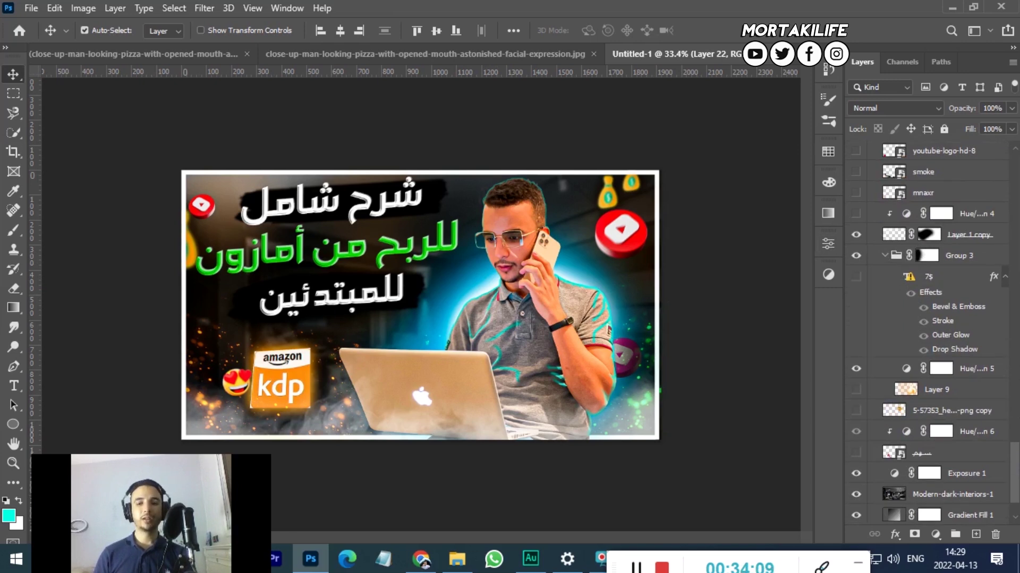
{"action": "scroll", "coordinate": [930, 329], "scroll_direction": "down", "scroll_amount": 2}
{"action": "scroll", "coordinate": [929, 330], "scroll_direction": "up", "scroll_amount": 10}
{"action": "scroll", "coordinate": [929, 329], "scroll_direction": "up", "scroll_amount": 10}
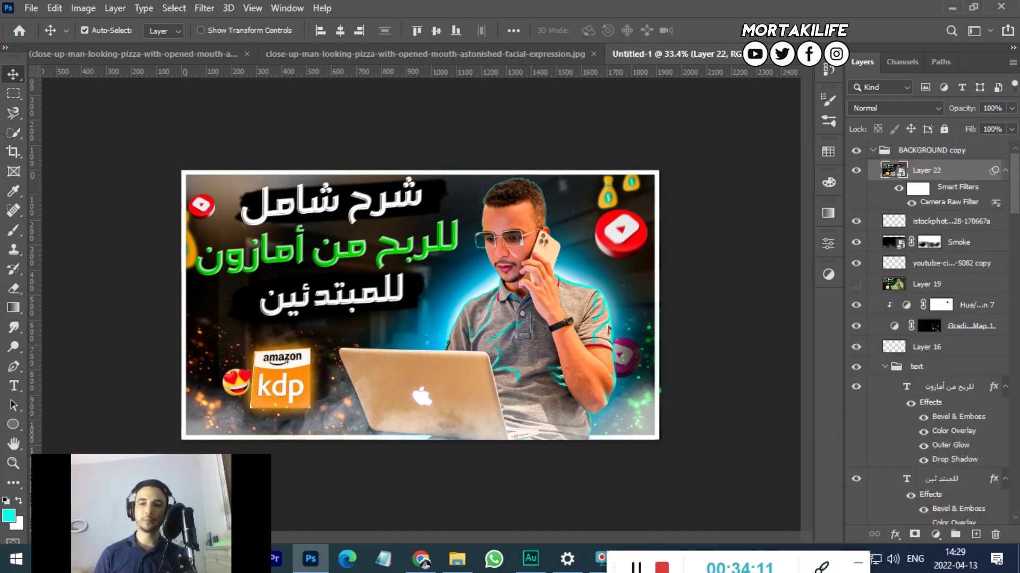
{"action": "scroll", "coordinate": [403, 321], "scroll_direction": "down", "scroll_amount": 2}
{"action": "scroll", "coordinate": [401, 320], "scroll_direction": "up", "scroll_amount": 2}
{"action": "scroll", "coordinate": [325, 346], "scroll_direction": "down", "scroll_amount": 2}
{"action": "scroll", "coordinate": [325, 346], "scroll_direction": "up", "scroll_amount": 1}
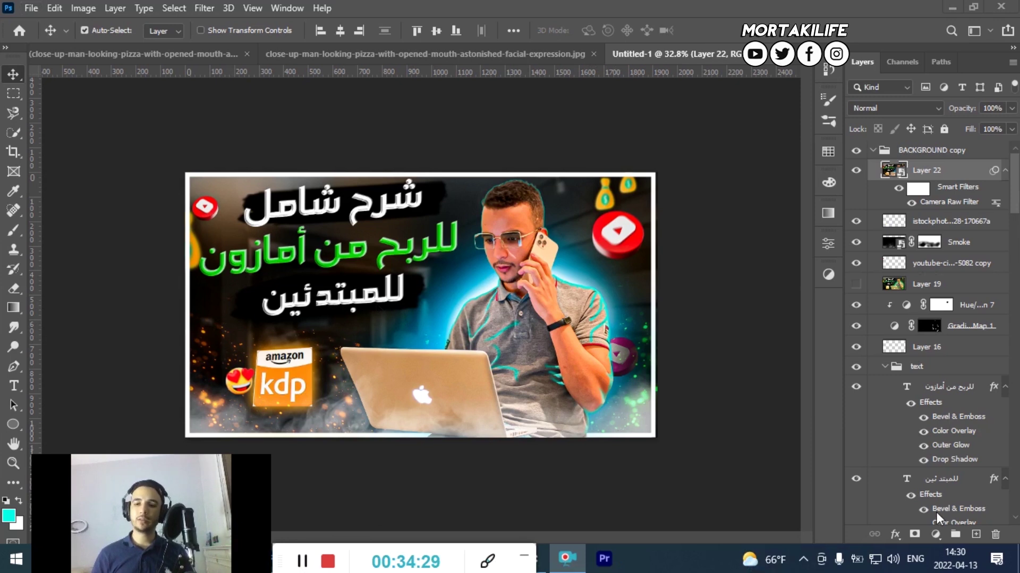
Add a Hue/Saturation layer, test hue, saturation and lightness shifts, then reset them.
{"action": "left_click", "coordinate": [934, 532]}
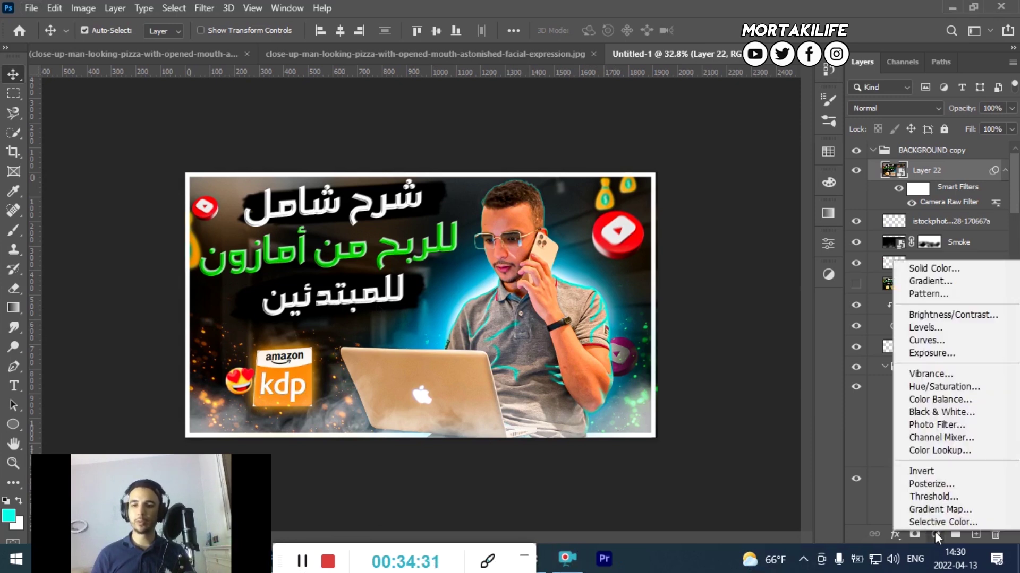
{"action": "left_click", "coordinate": [936, 535]}
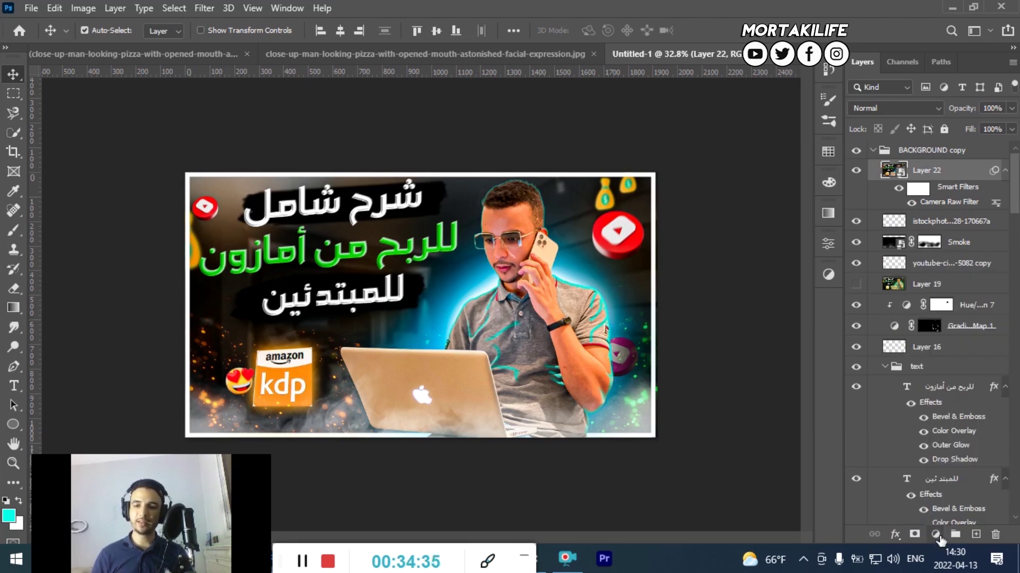
{"action": "left_click", "coordinate": [939, 536]}
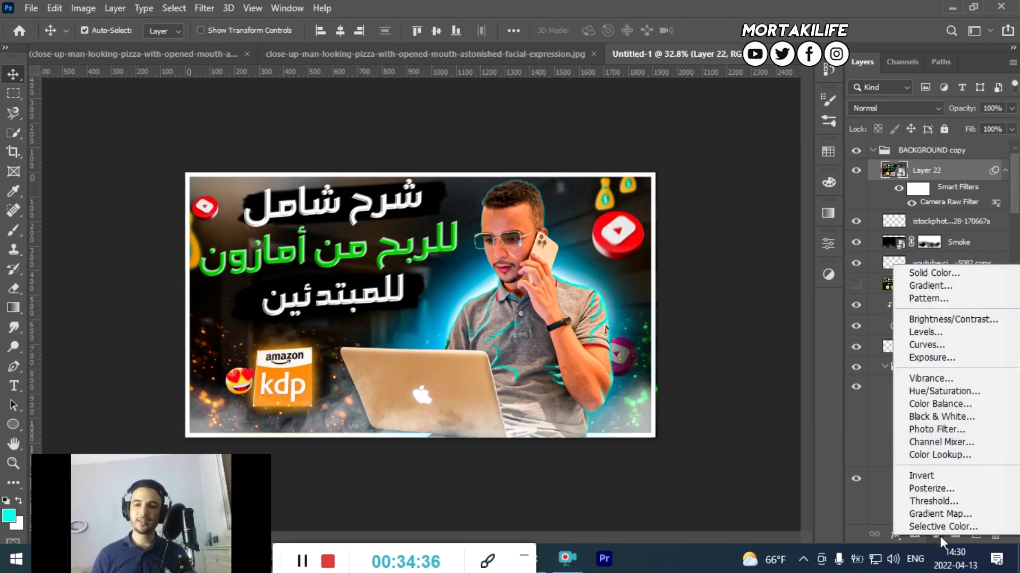
{"action": "left_click", "coordinate": [939, 391]}
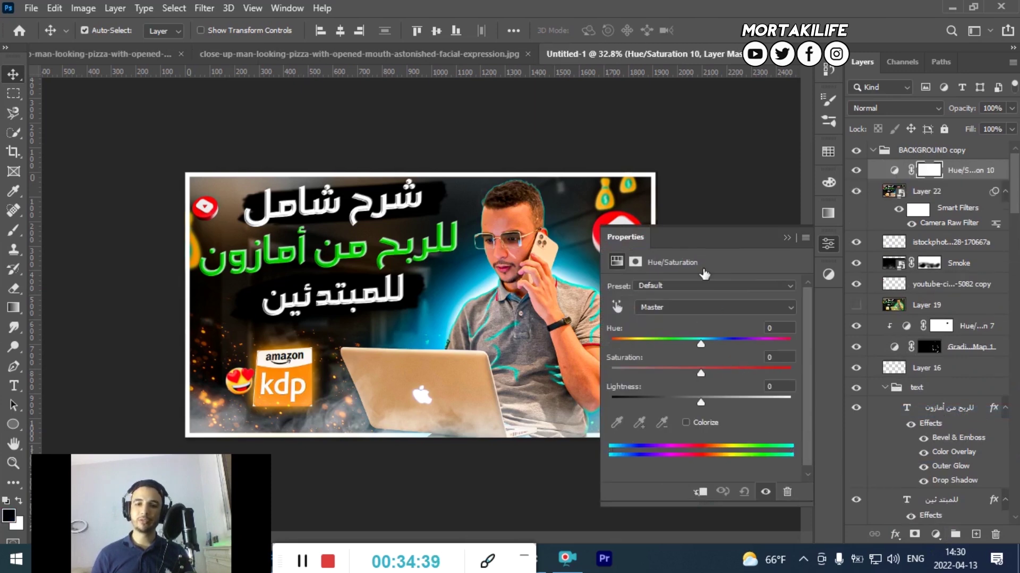
{"action": "mouse_move", "coordinate": [698, 340]}
{"action": "left_mouse_down"}
{"action": "mouse_move", "coordinate": [779, 342]}
{"action": "mouse_move", "coordinate": [706, 331]}
{"action": "left_mouse_up"}
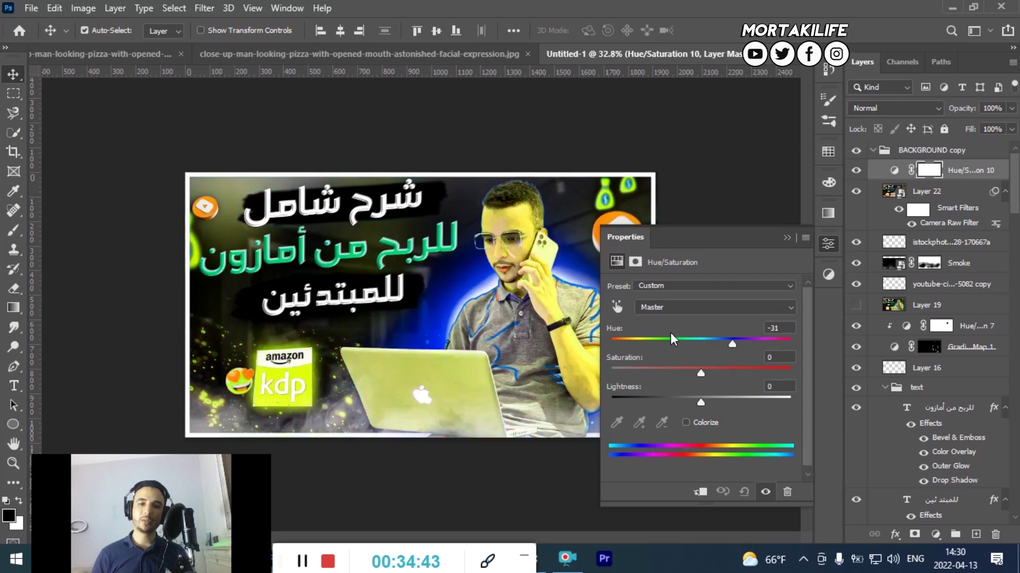
{"action": "mouse_move", "coordinate": [700, 372]}
{"action": "left_mouse_down"}
{"action": "mouse_move", "coordinate": [779, 374]}
{"action": "mouse_move", "coordinate": [714, 379]}
{"action": "mouse_move", "coordinate": [619, 363]}
{"action": "mouse_move", "coordinate": [699, 361]}
{"action": "left_mouse_up"}
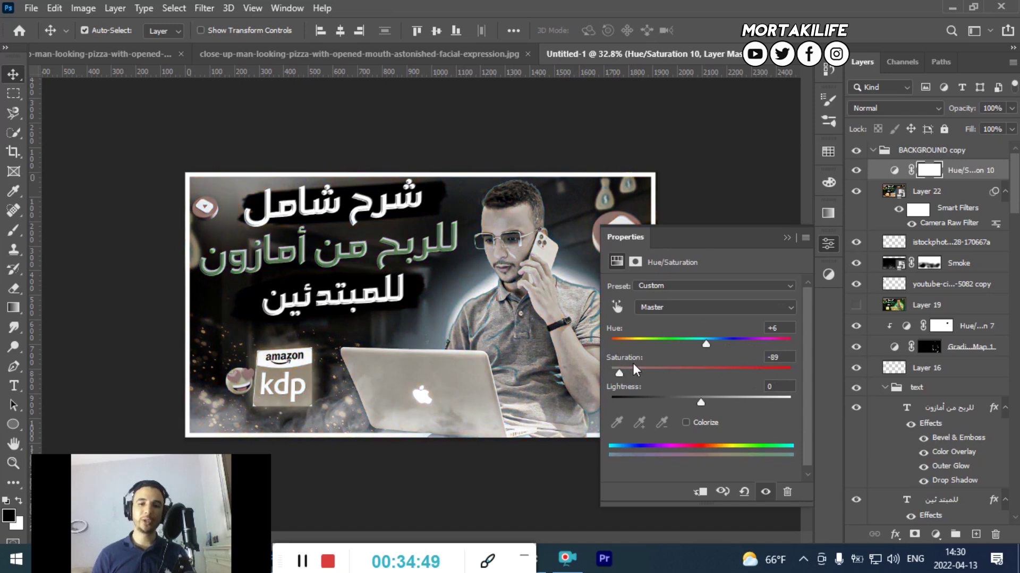
{"action": "mouse_move", "coordinate": [700, 404]}
{"action": "left_mouse_down"}
{"action": "mouse_move", "coordinate": [750, 404]}
{"action": "mouse_move", "coordinate": [608, 393]}
{"action": "mouse_move", "coordinate": [703, 403]}
{"action": "left_mouse_up"}
{"action": "left_click", "coordinate": [787, 237]}
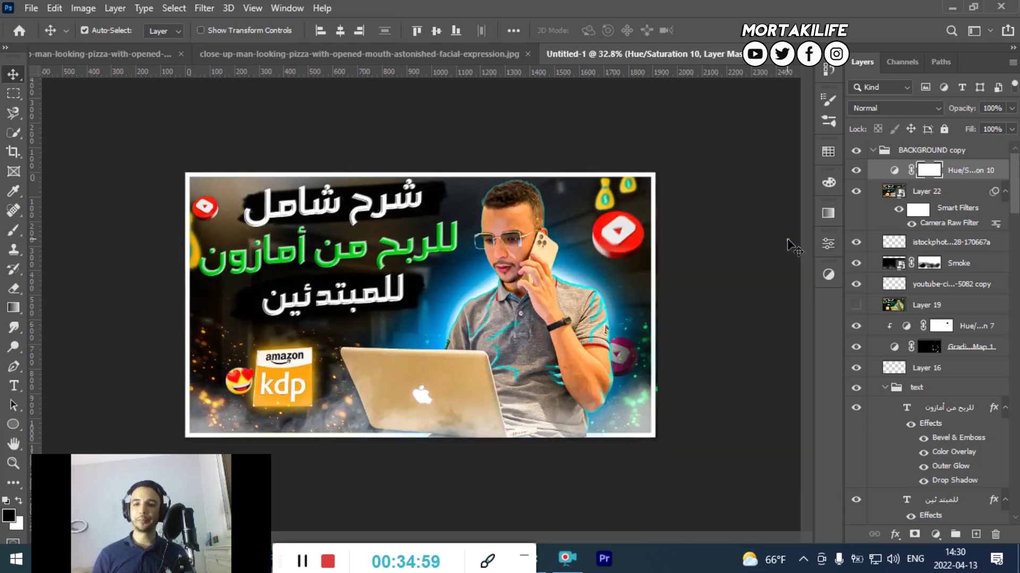
Add an Exposure adjustment layer with exposure -0.33 and offset +0.0792.
{"action": "left_click", "coordinate": [936, 533]}
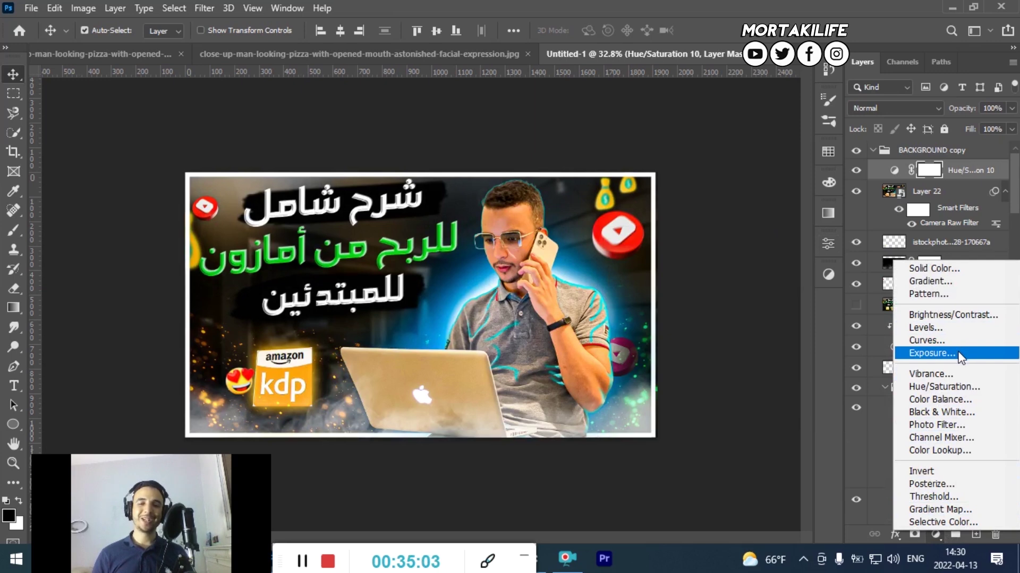
{"action": "left_click", "coordinate": [932, 353]}
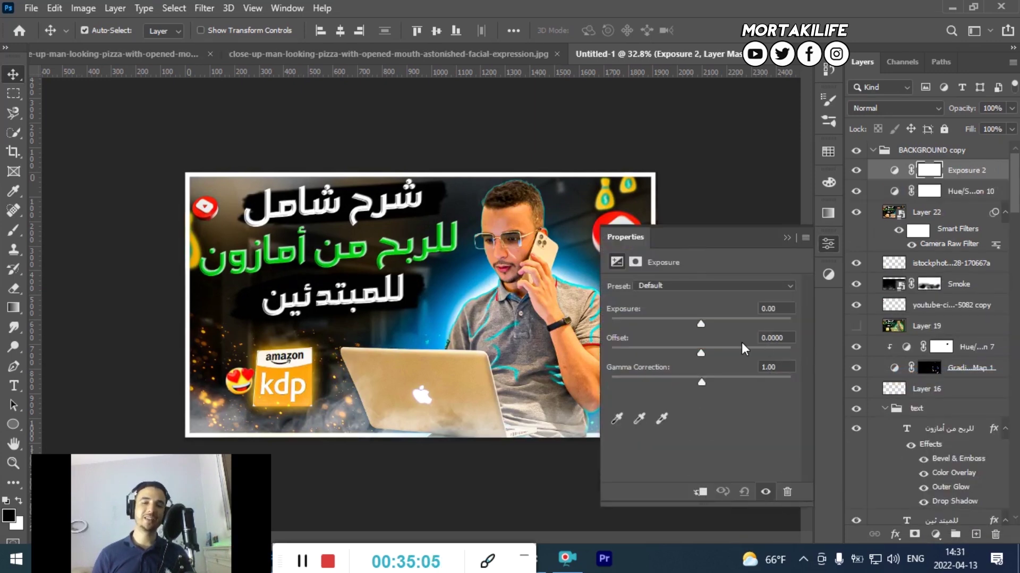
{"action": "mouse_move", "coordinate": [701, 323]}
{"action": "left_mouse_down"}
{"action": "mouse_move", "coordinate": [719, 325]}
{"action": "mouse_move", "coordinate": [684, 326]}
{"action": "mouse_move", "coordinate": [663, 348]}
{"action": "mouse_move", "coordinate": [715, 350]}
{"action": "left_mouse_up"}
{"action": "left_click", "coordinate": [684, 325]}
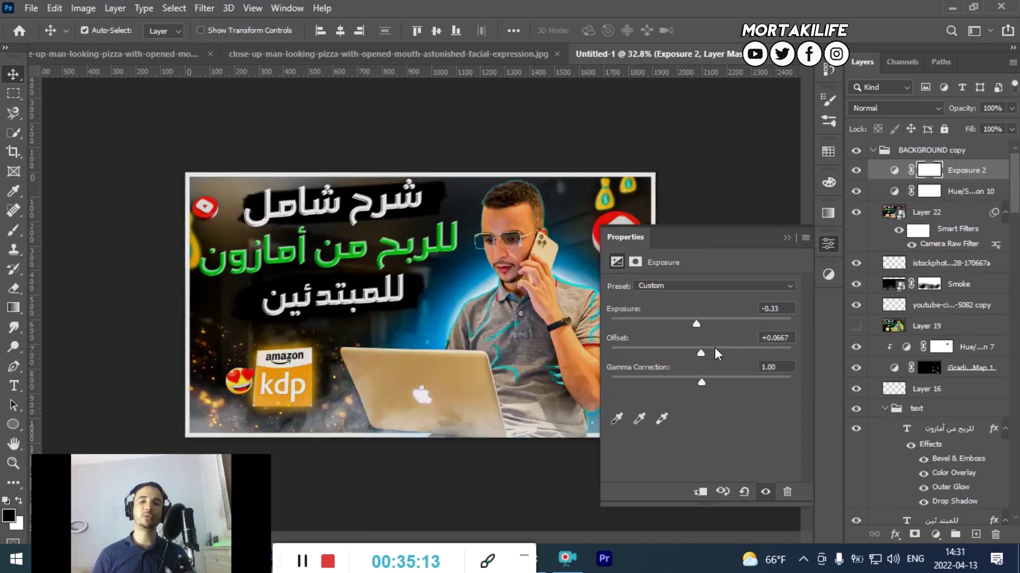
{"action": "left_click", "coordinate": [786, 238]}
Add a Curves adjustment and bend three curve points into an extreme neon, solarized look.
{"action": "left_click", "coordinate": [937, 534]}
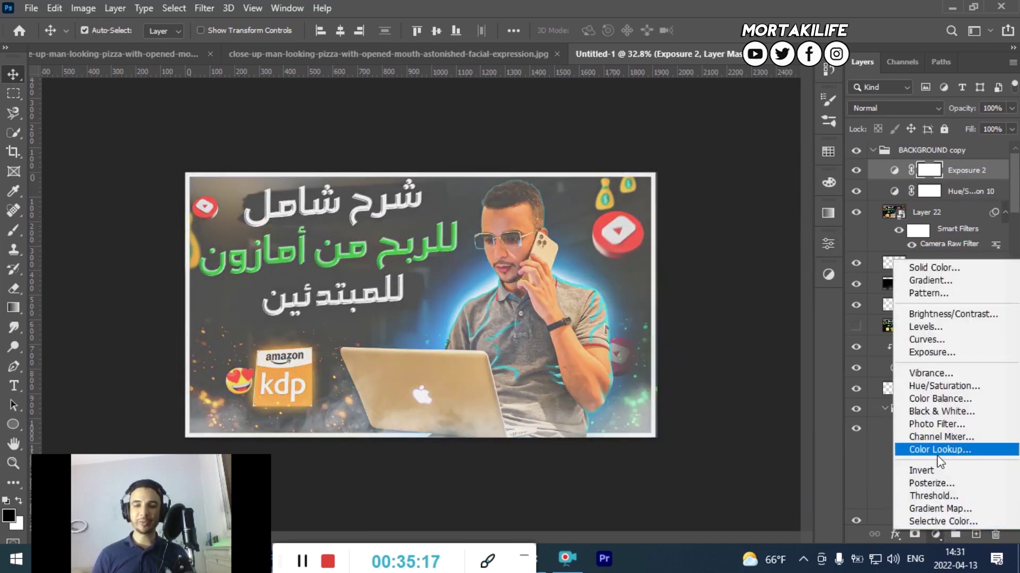
{"action": "left_click", "coordinate": [953, 340]}
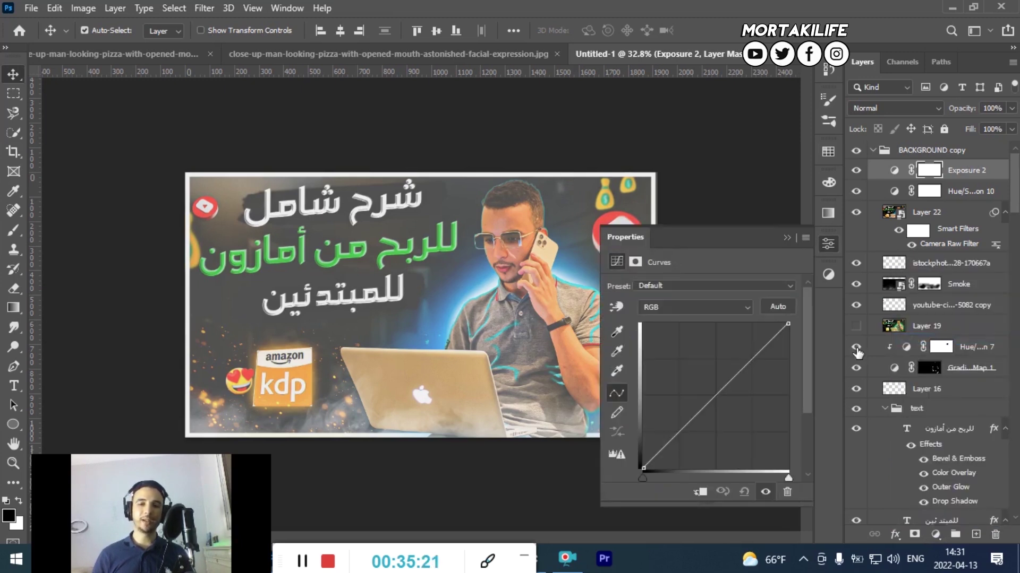
{"action": "left_click_drag", "start_coordinate": [719, 393], "coordinate": [734, 405]}
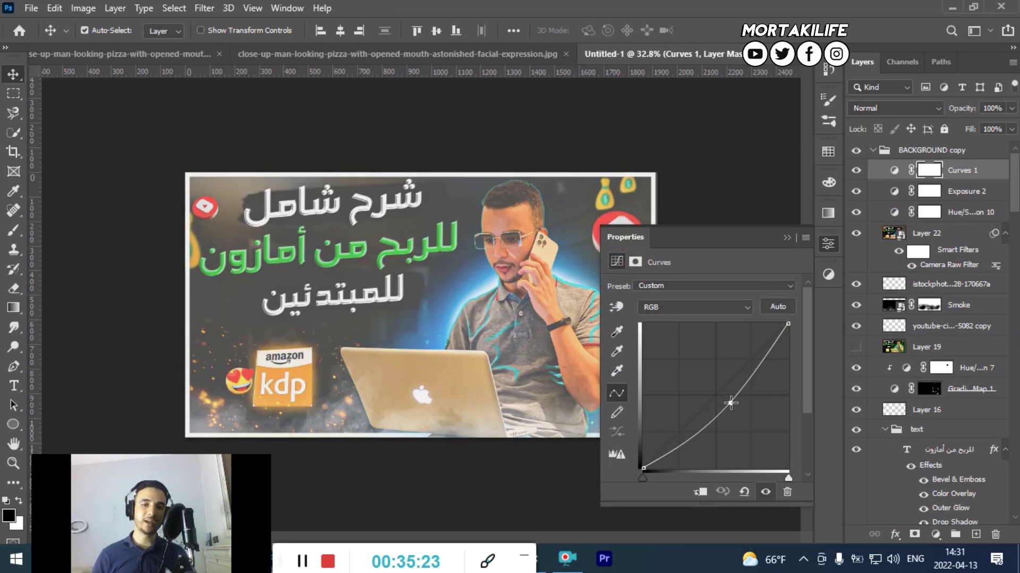
{"action": "left_click_drag", "start_coordinate": [643, 468], "coordinate": [643, 457]}
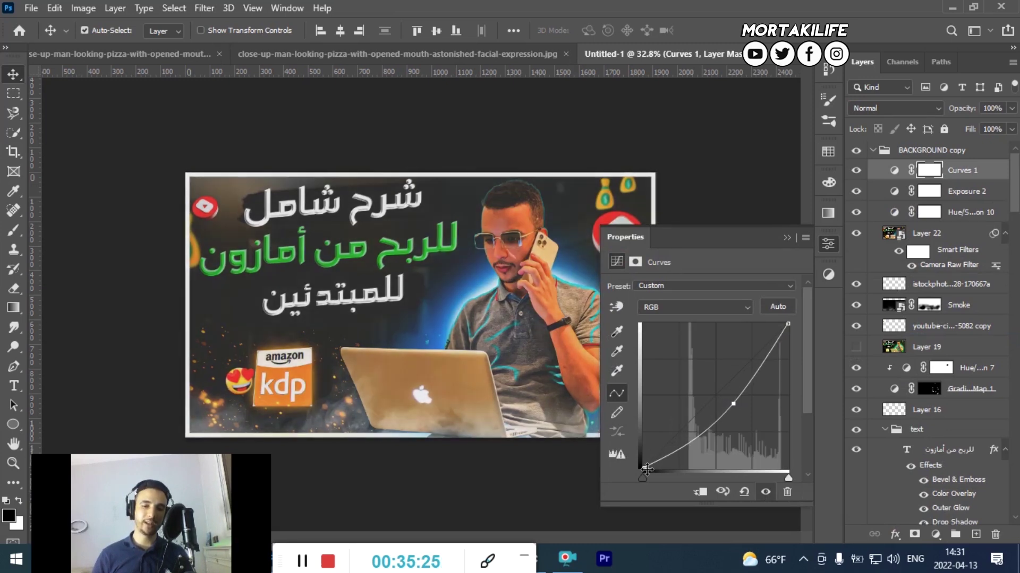
{"action": "left_click_drag", "start_coordinate": [771, 339], "coordinate": [775, 326]}
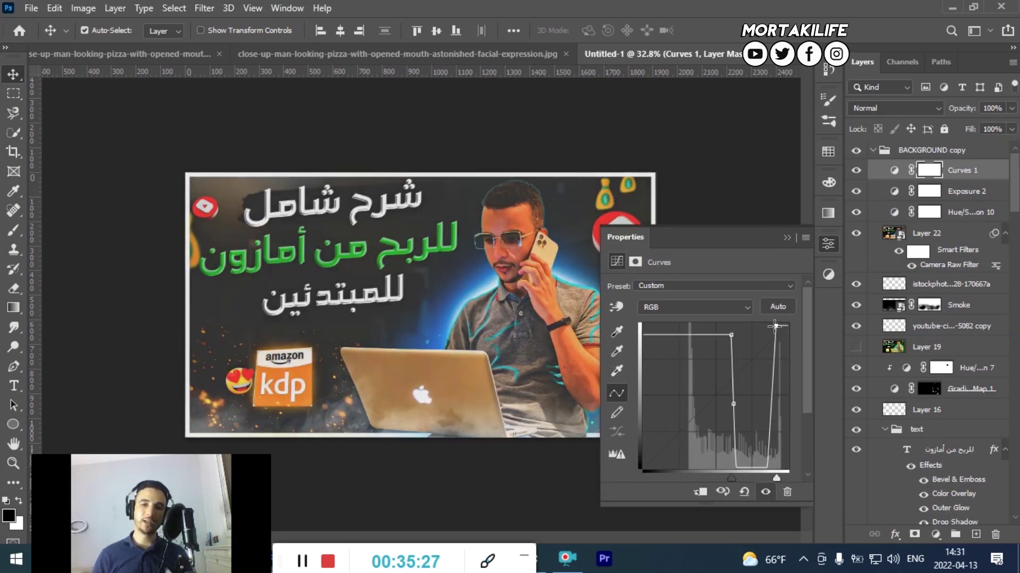
{"action": "left_click", "coordinate": [787, 237]}
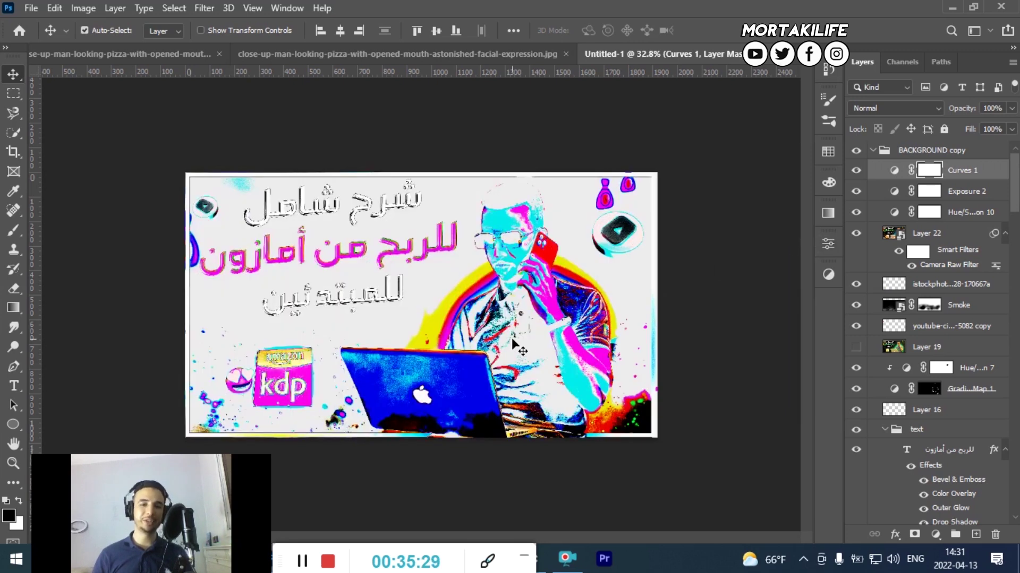
{"action": "scroll", "coordinate": [536, 318], "scroll_direction": "up", "scroll_amount": 2}
{"action": "scroll", "coordinate": [547, 314], "scroll_direction": "up", "scroll_amount": 1}
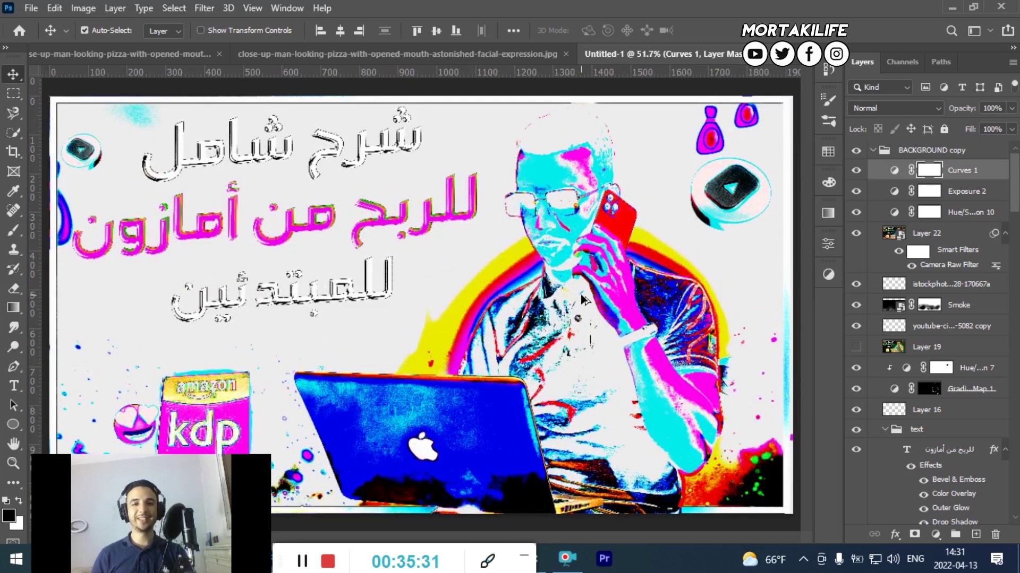
{"action": "scroll", "coordinate": [566, 303], "scroll_direction": "down", "scroll_amount": 3}
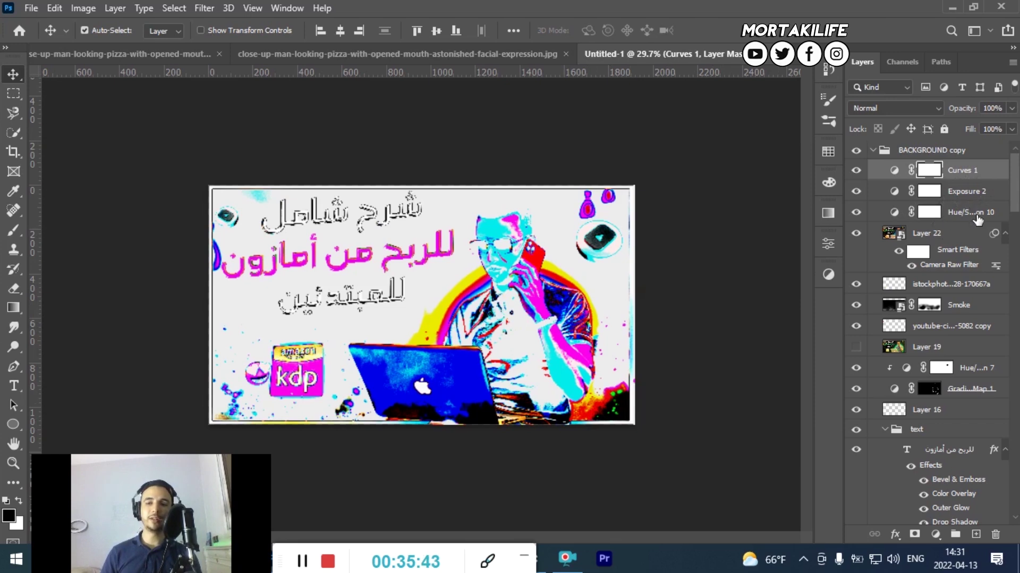
Add a Levels 1 adjustment with midtone 0.49, then check Curves 1 and return.
{"action": "left_click", "coordinate": [935, 533]}
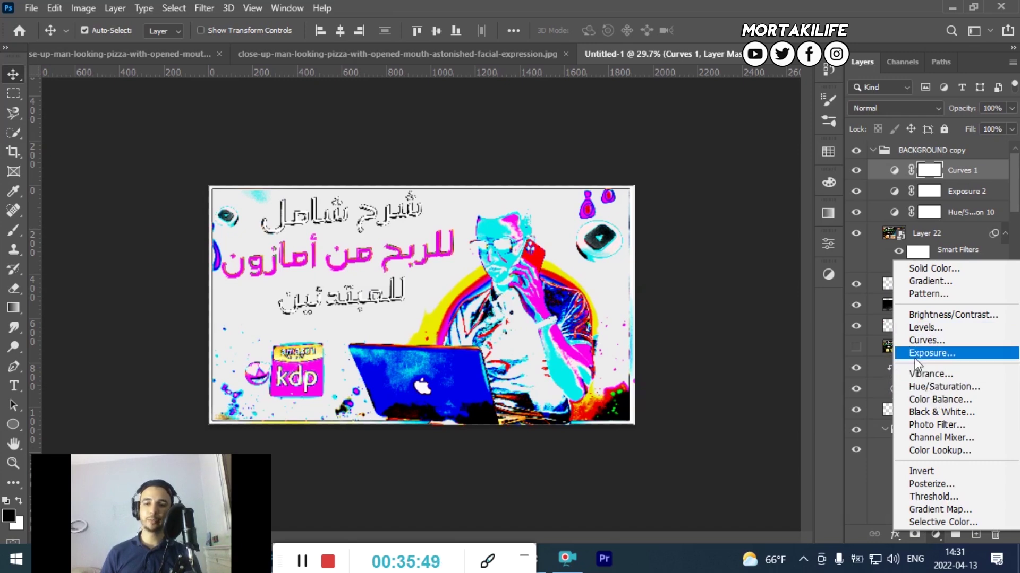
{"action": "left_click", "coordinate": [935, 327]}
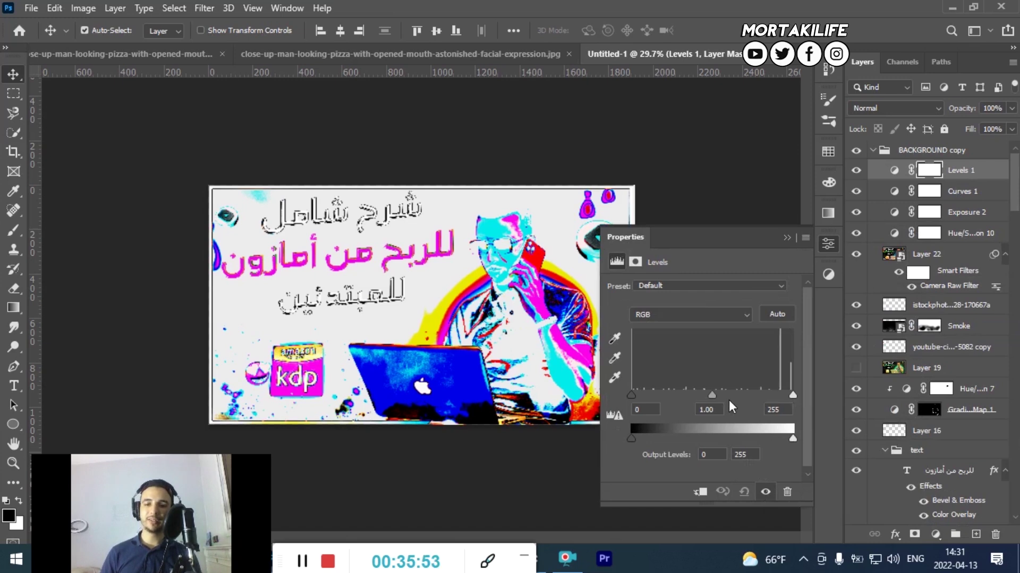
{"action": "left_click_drag", "start_coordinate": [712, 395], "coordinate": [745, 395]}
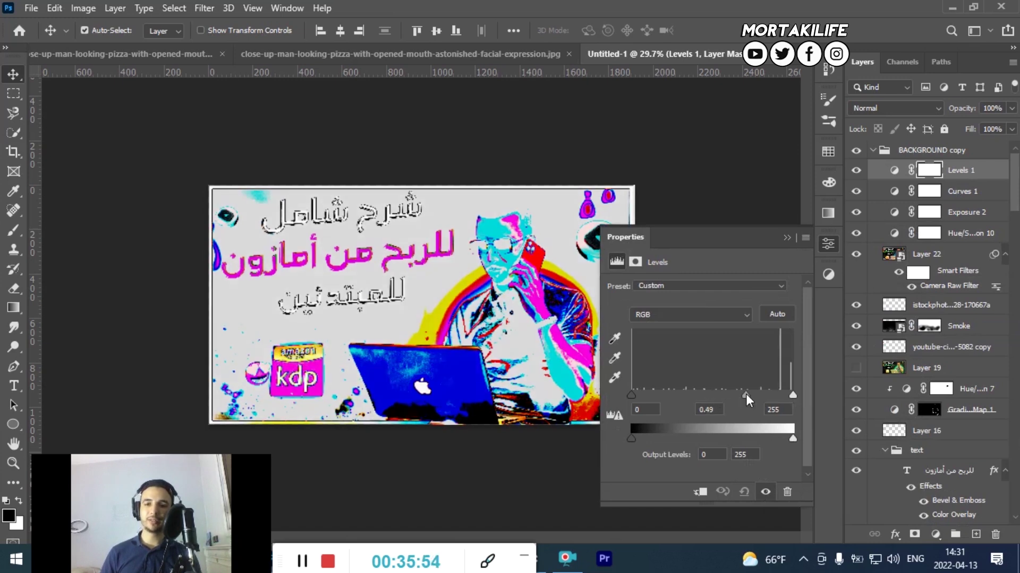
{"action": "left_click", "coordinate": [963, 192]}
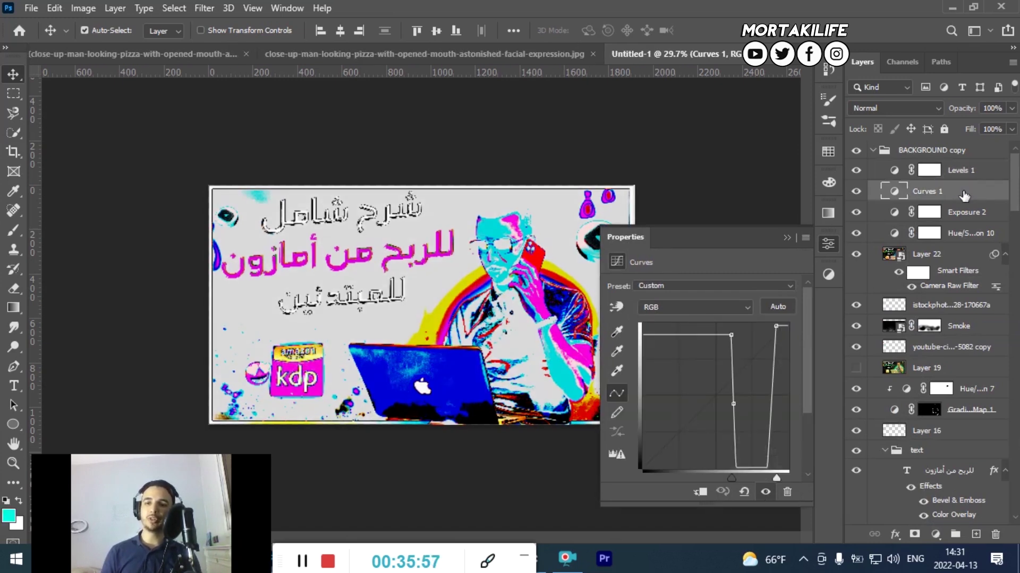
{"action": "left_click", "coordinate": [964, 171]}
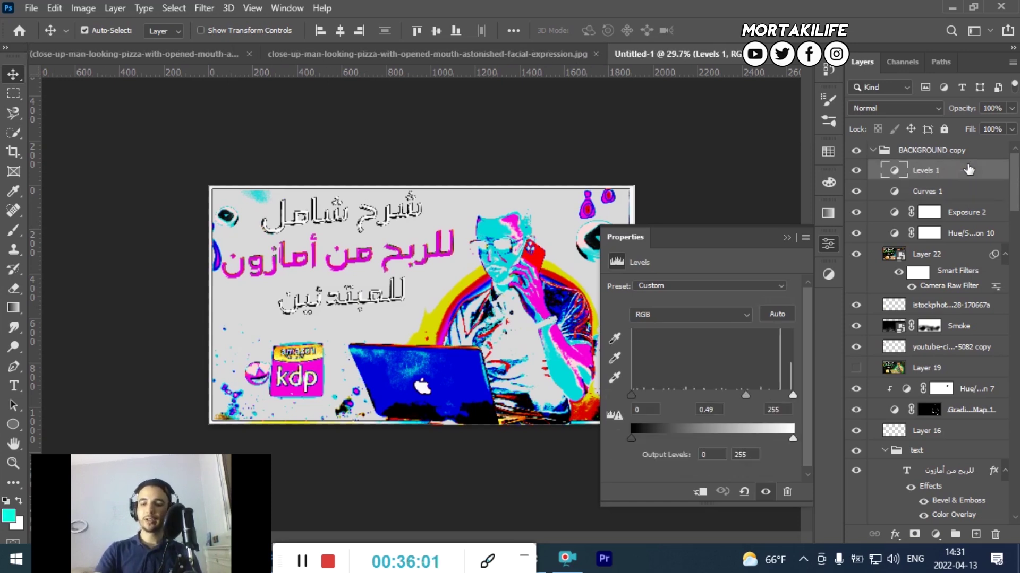
Delete the Levels 1, Curves 1, Exposure 2 and Hue/Saturation 10 adjustment layers.
{"action": "key", "text": "Delete"}
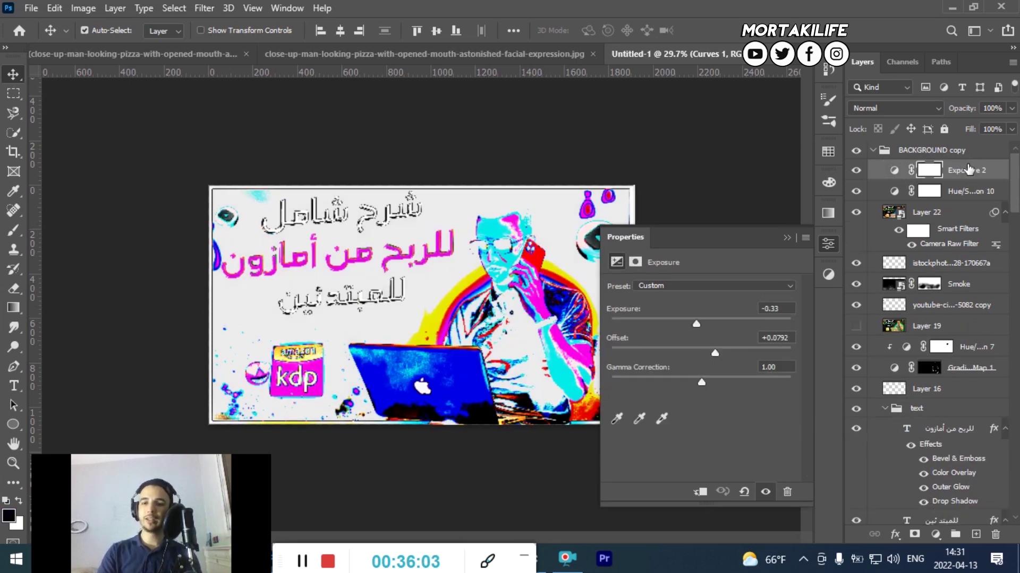
{"action": "key", "text": "Delete"}
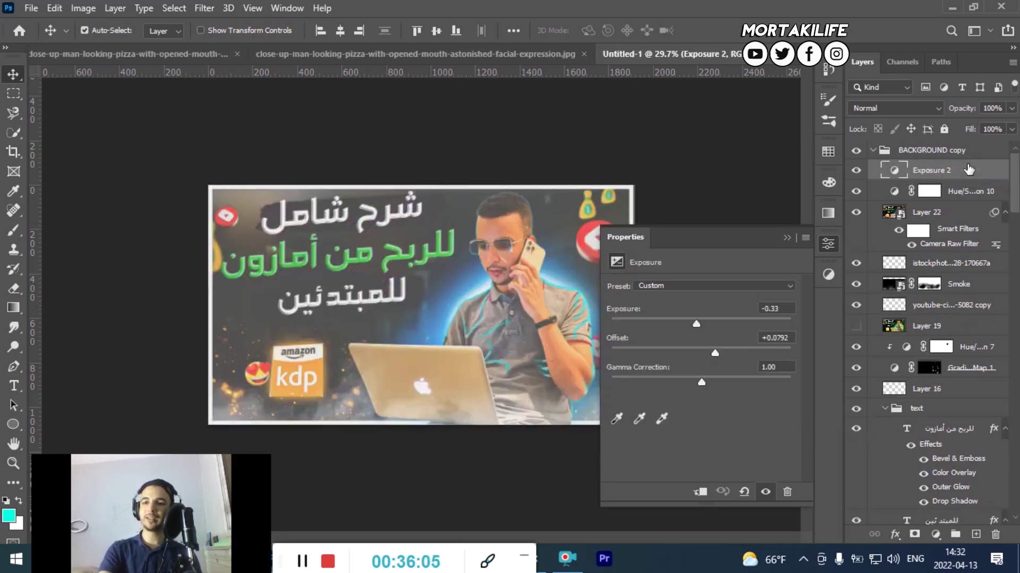
{"action": "key", "text": "Delete"}
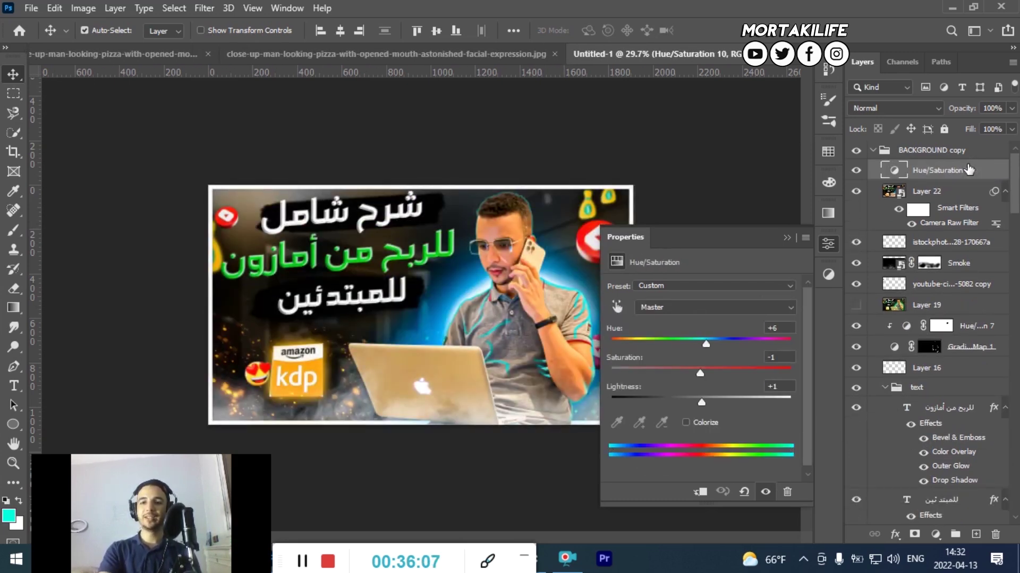
{"action": "key", "text": "Delete"}
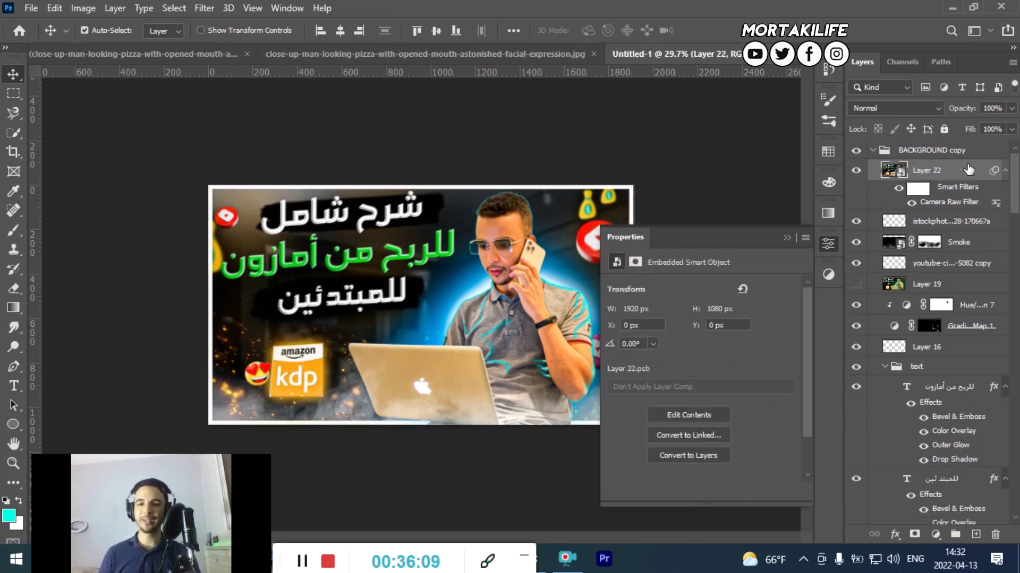
{"action": "left_click", "coordinate": [787, 238]}
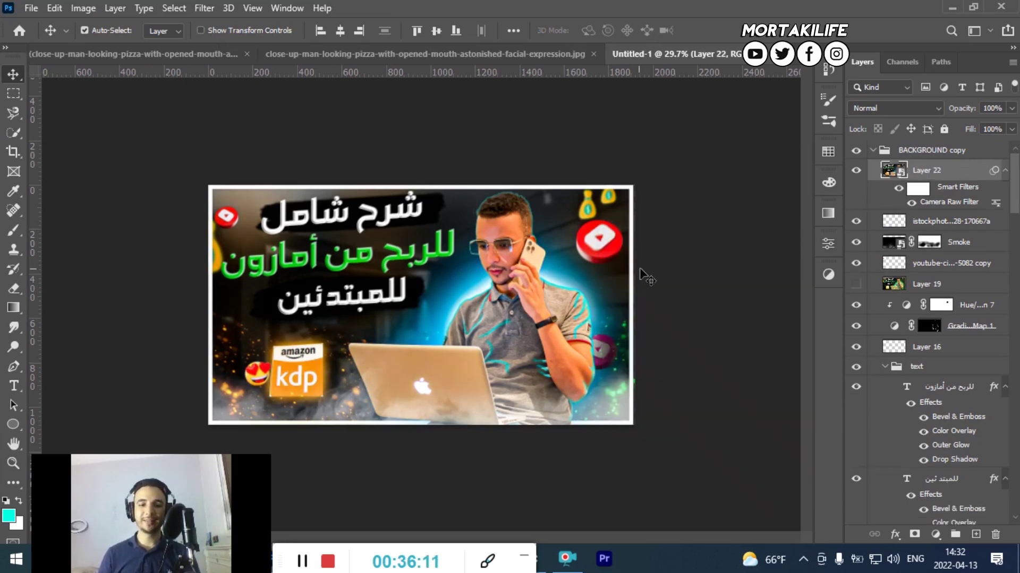
{"action": "scroll", "coordinate": [433, 268], "scroll_direction": "down", "scroll_amount": 3, "text": "alt"}
{"action": "scroll", "coordinate": [434, 267], "scroll_direction": "up", "scroll_amount": 3, "text": "alt"}
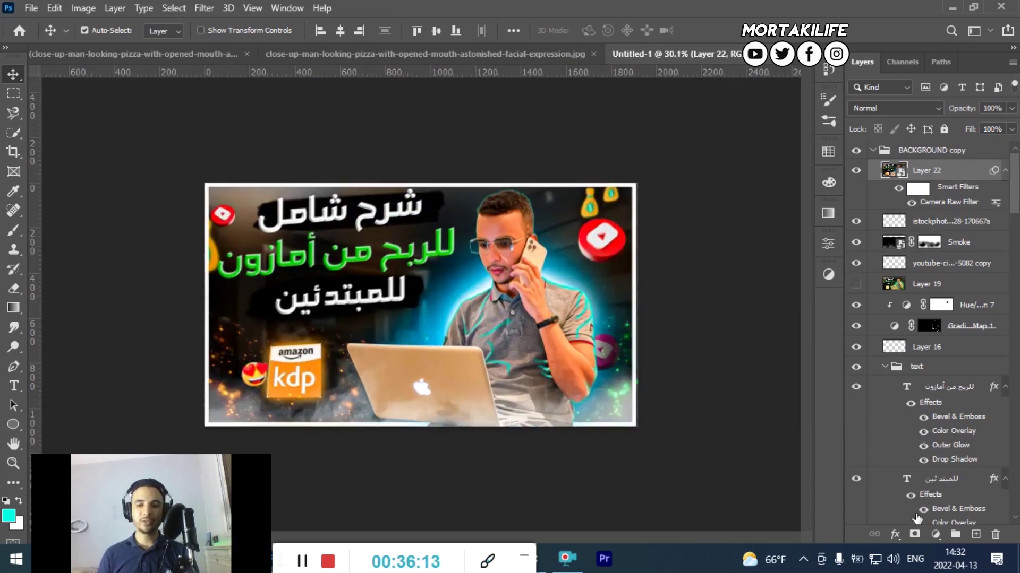
Open and close the adjustment layer list and Adjustments panel without adding anything.
{"action": "left_click", "coordinate": [935, 534]}
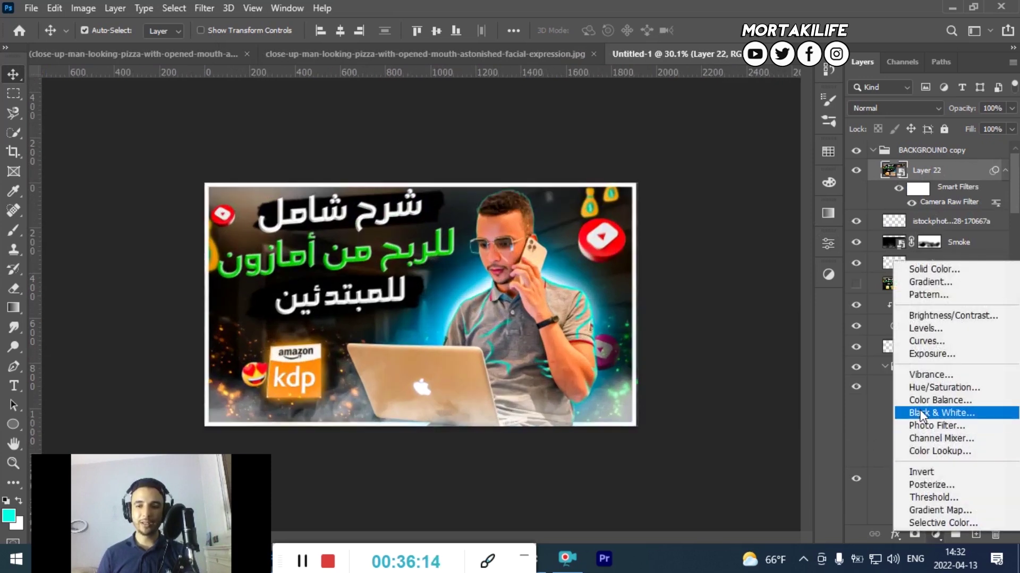
{"action": "left_click", "coordinate": [794, 231]}
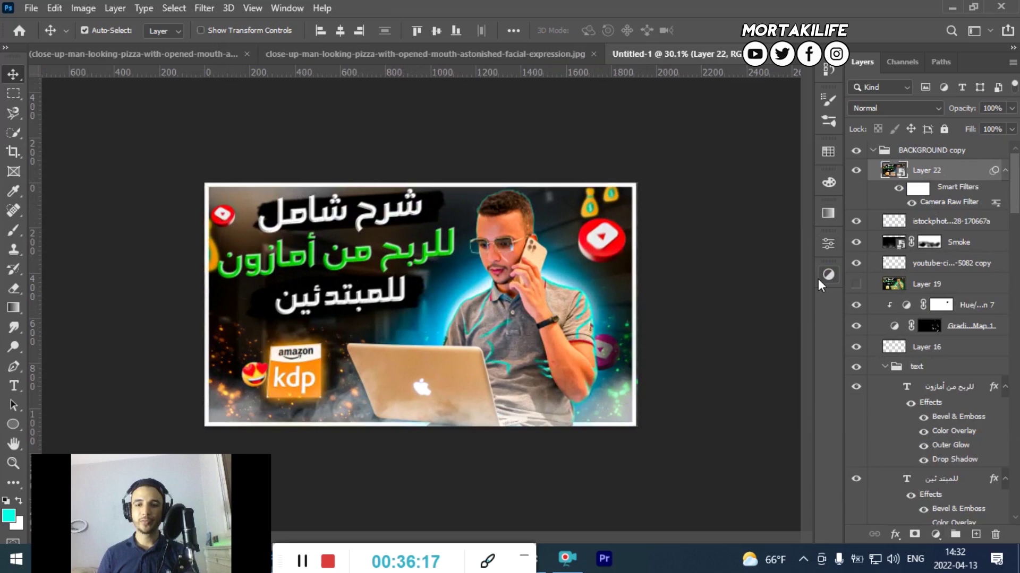
{"action": "left_click", "coordinate": [822, 272]}
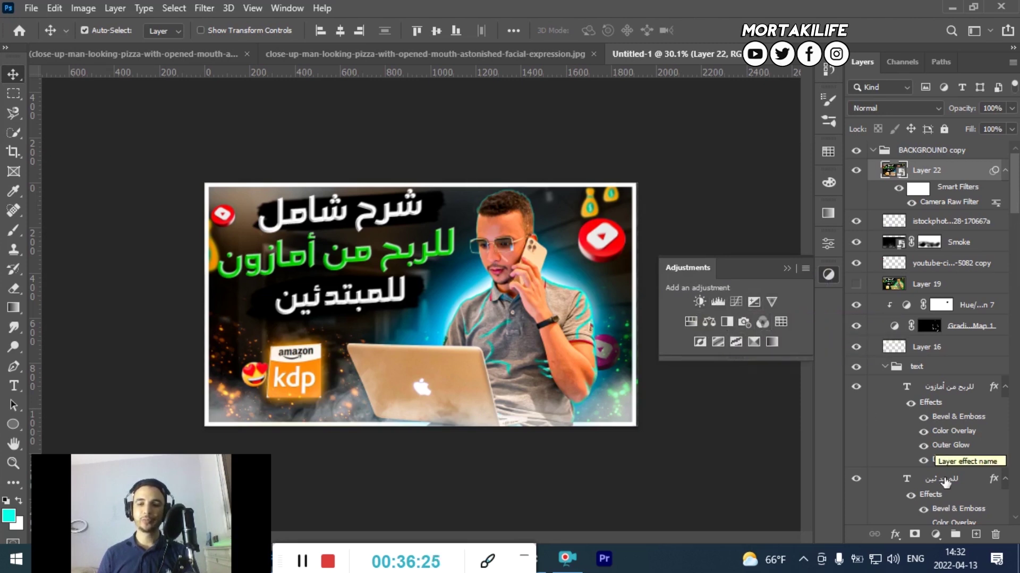
{"action": "left_click", "coordinate": [935, 535]}
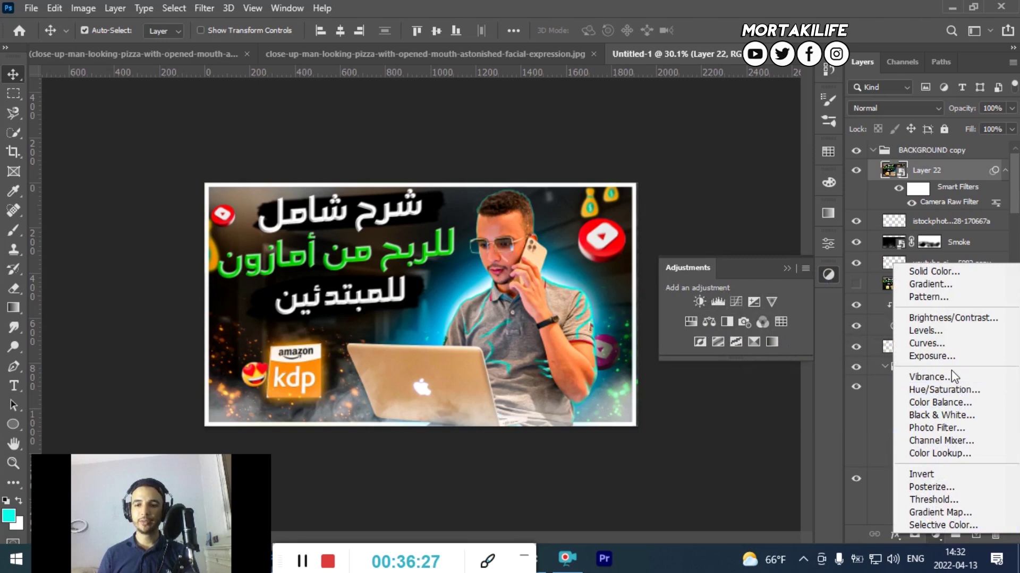
{"action": "left_click", "coordinate": [827, 275]}
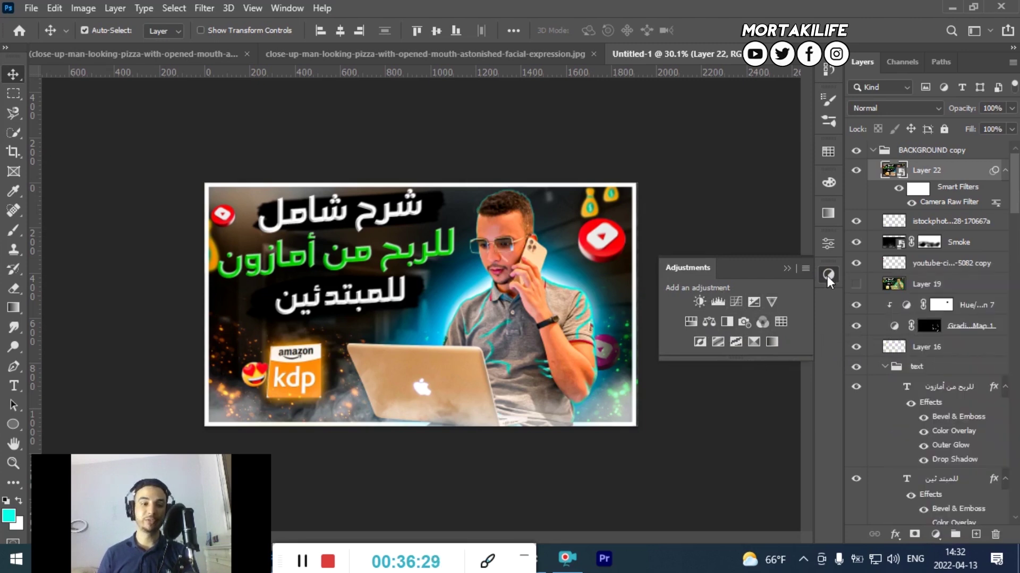
{"action": "left_click", "coordinate": [793, 274]}
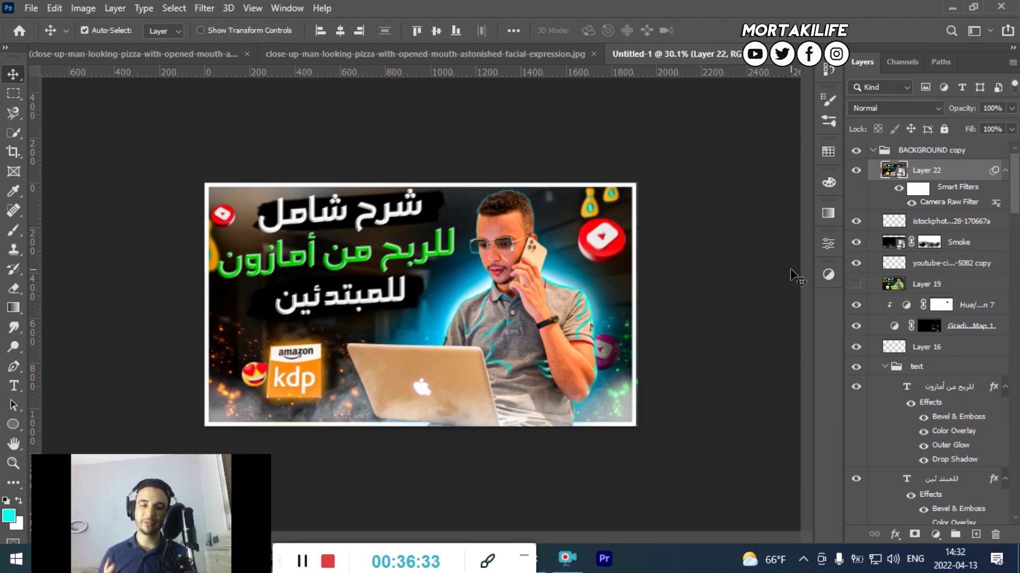
Zoom around the finished Amazon KDP thumbnail to review it, then minimize Photoshop.
{"action": "scroll", "coordinate": [653, 303], "scroll_direction": "down", "scroll_amount": 1}
{"action": "scroll", "coordinate": [448, 331], "scroll_direction": "up", "scroll_amount": 1}
{"action": "scroll", "coordinate": [419, 332], "scroll_direction": "up", "scroll_amount": 1}
{"action": "scroll", "coordinate": [419, 332], "scroll_direction": "up", "scroll_amount": 1}
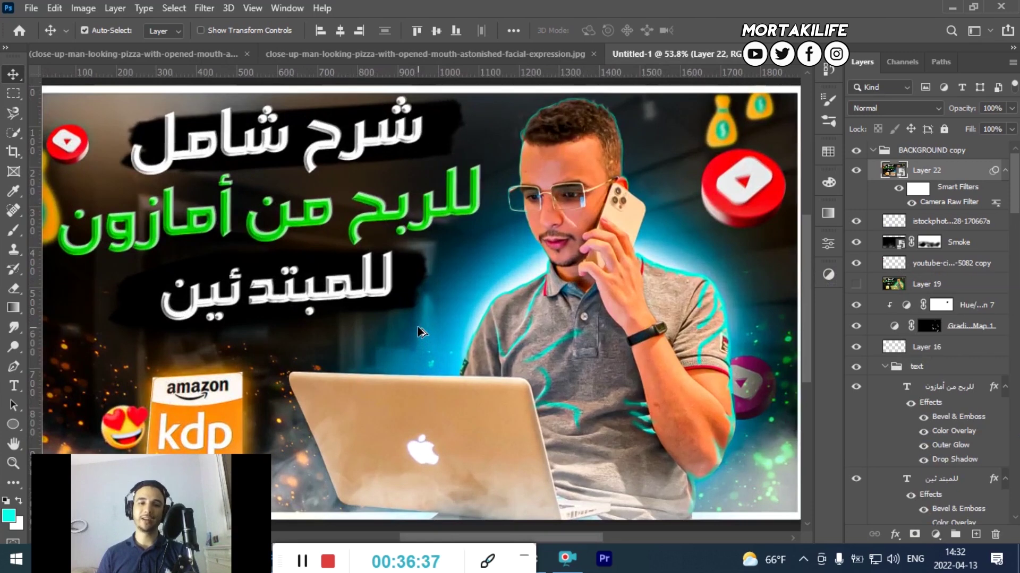
{"action": "scroll", "coordinate": [344, 359], "scroll_direction": "down", "scroll_amount": 1}
{"action": "scroll", "coordinate": [344, 359], "scroll_direction": "down", "scroll_amount": 1}
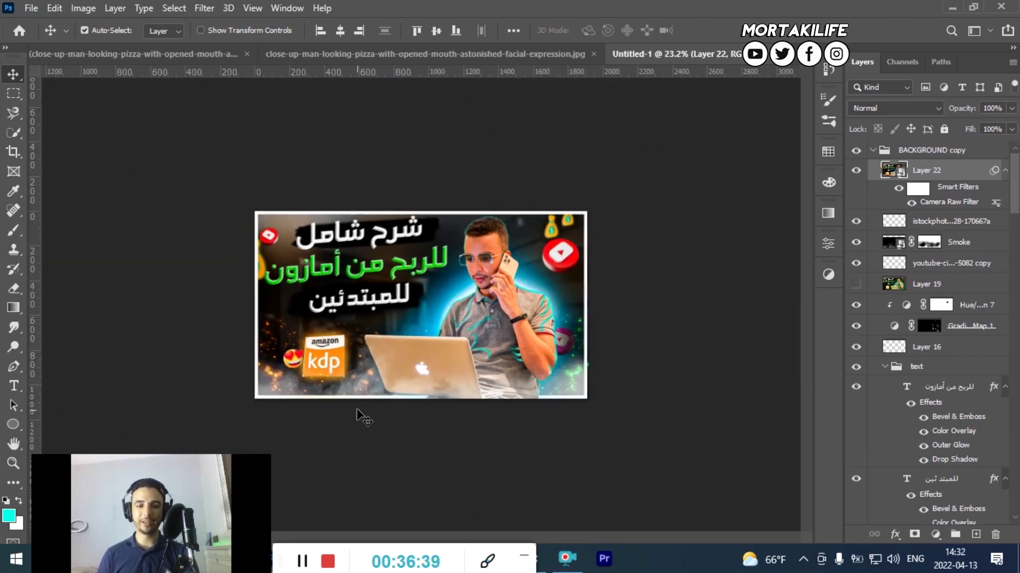
{"action": "mouse_move", "coordinate": [280, 553]}
{"action": "left_mouse_down"}
{"action": "mouse_move", "coordinate": [340, 543]}
{"action": "mouse_move", "coordinate": [254, 561]}
{"action": "left_mouse_up"}
{"action": "scroll", "coordinate": [433, 332], "scroll_direction": "up", "scroll_amount": 1}
{"action": "scroll", "coordinate": [420, 300], "scroll_direction": "up", "scroll_amount": 1}
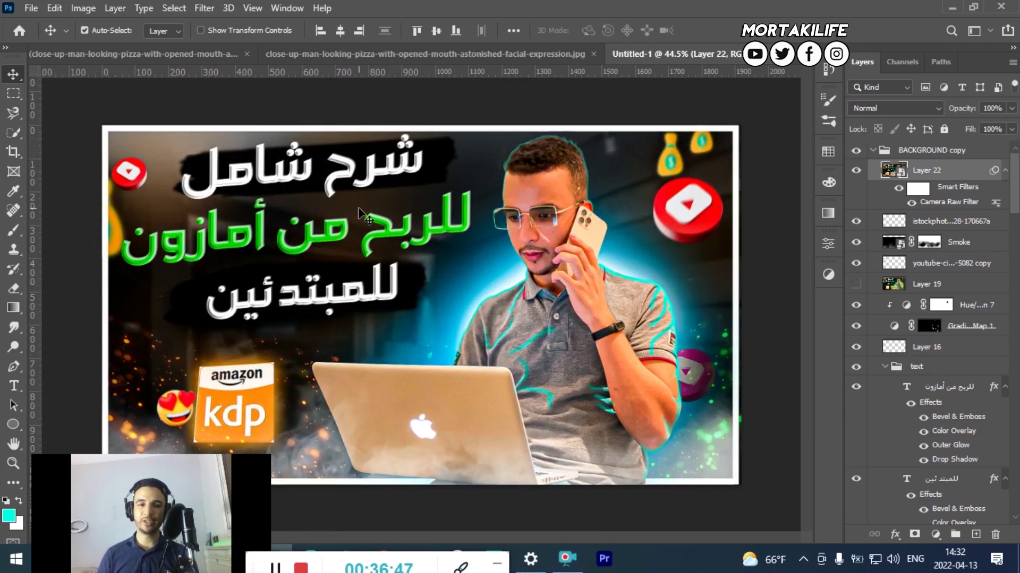
{"action": "scroll", "coordinate": [422, 309], "scroll_direction": "down", "scroll_amount": 1}
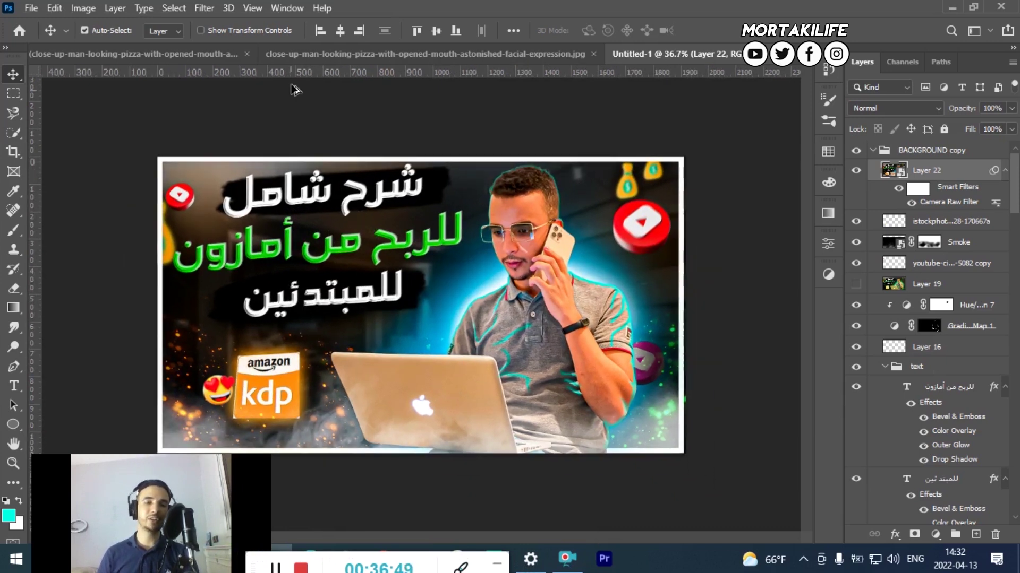
{"action": "left_click", "coordinate": [952, 7]}
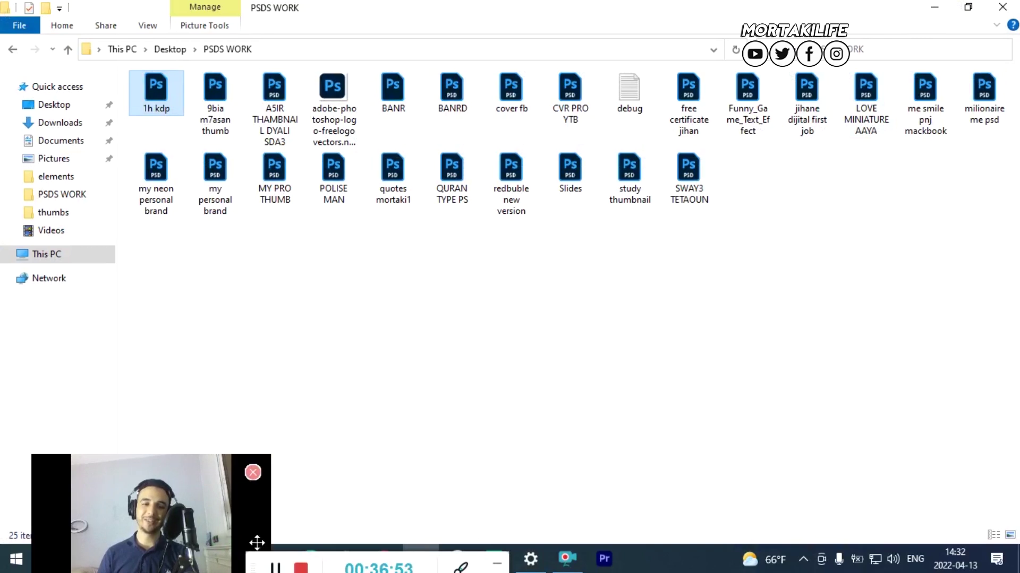
Rearrange the taskbar icons and restore the Photoshop window from the taskbar.
{"action": "left_click_drag", "start_coordinate": [250, 557], "coordinate": [495, 555]}
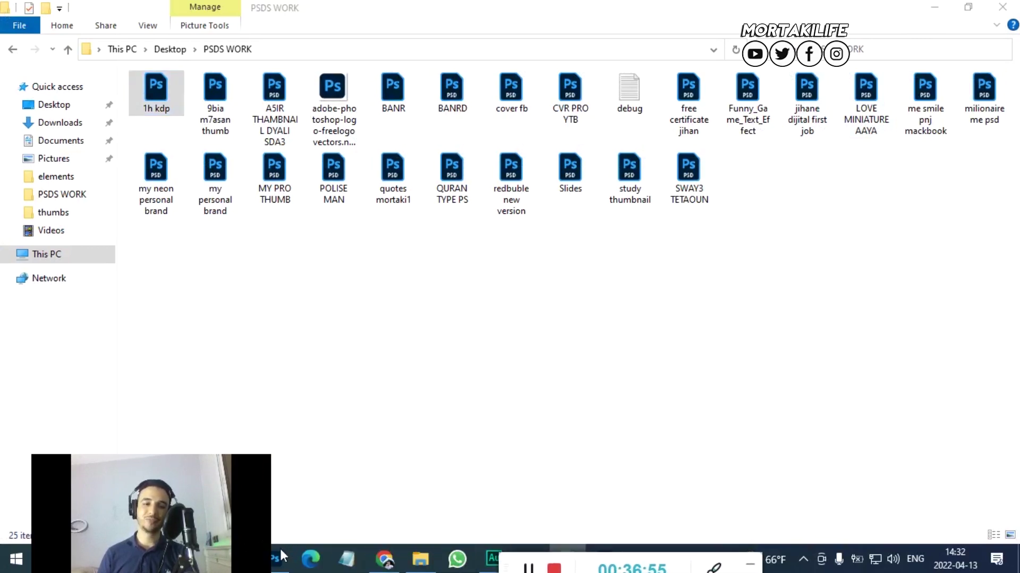
{"action": "left_click_drag", "start_coordinate": [276, 559], "coordinate": [384, 560]}
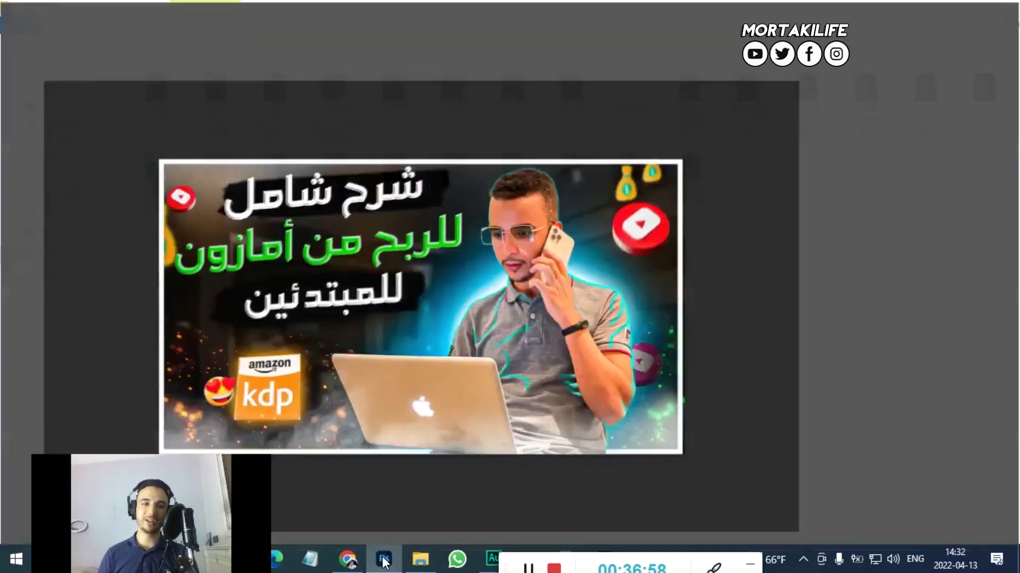
{"action": "left_click", "coordinate": [383, 559]}
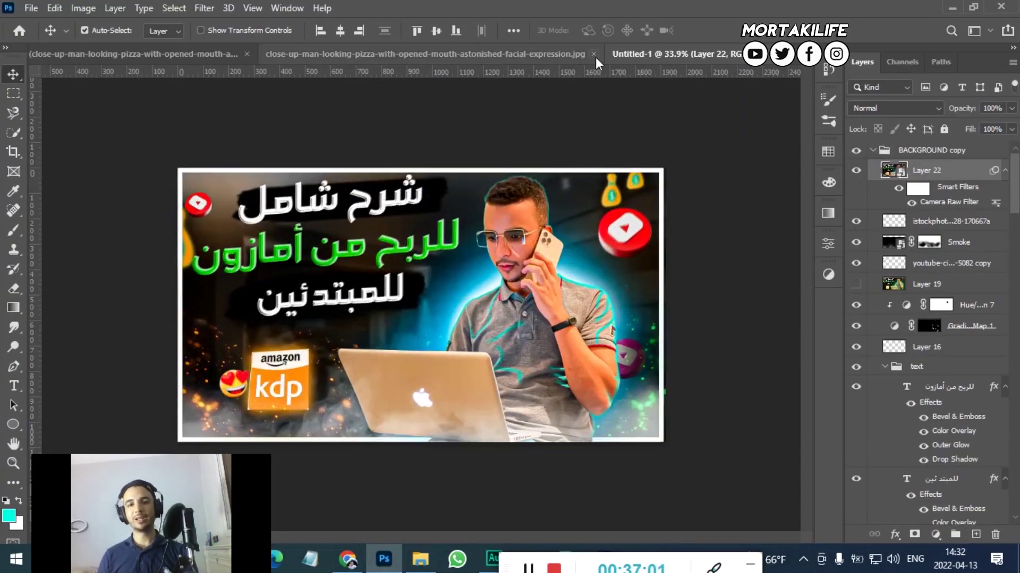
Close both pizza photos and test1, discarding changes.
{"action": "left_click", "coordinate": [593, 54]}
{"action": "left_click", "coordinate": [502, 221]}
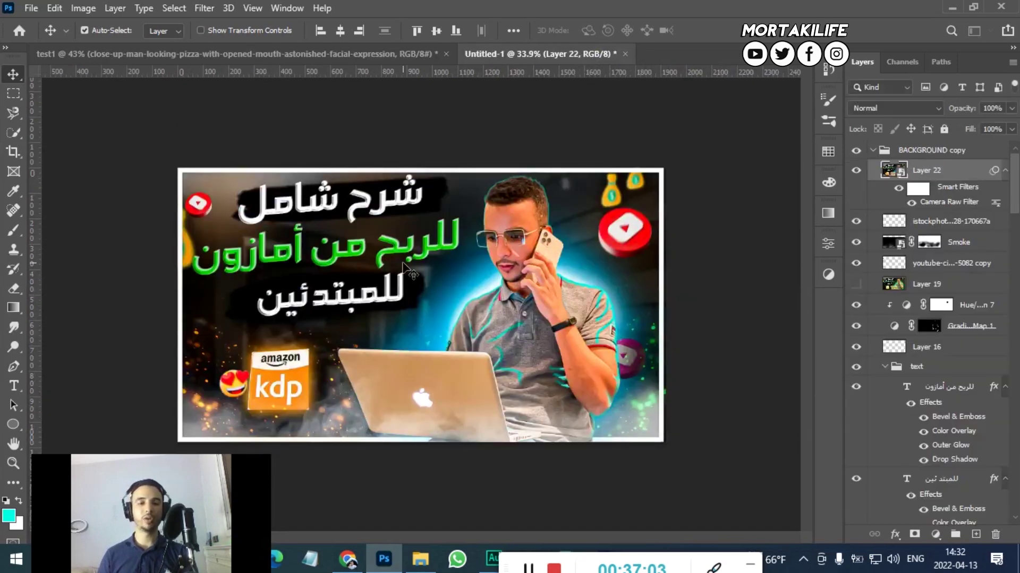
{"action": "left_click", "coordinate": [398, 55]}
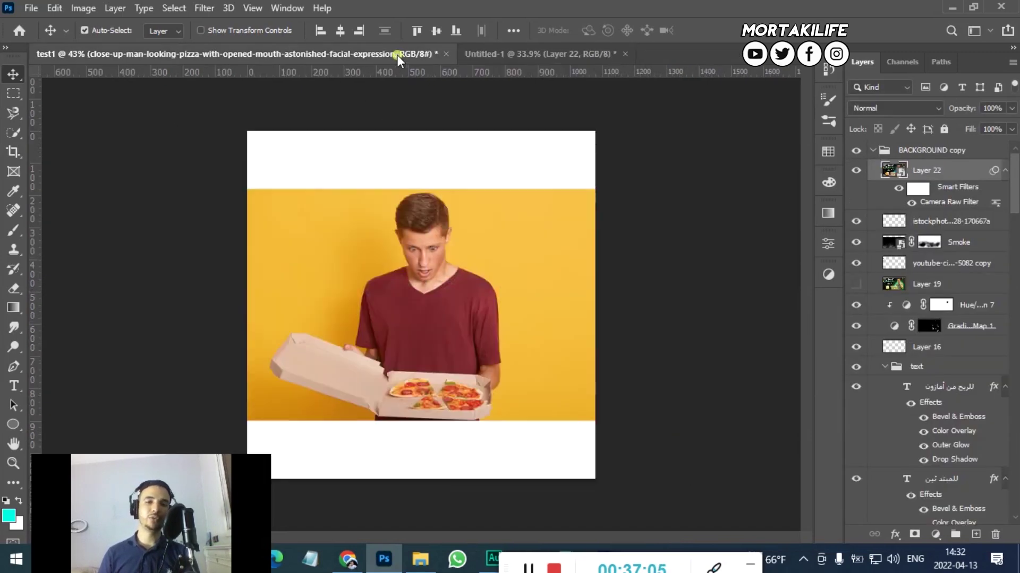
{"action": "left_click", "coordinate": [445, 54]}
{"action": "left_click", "coordinate": [484, 218]}
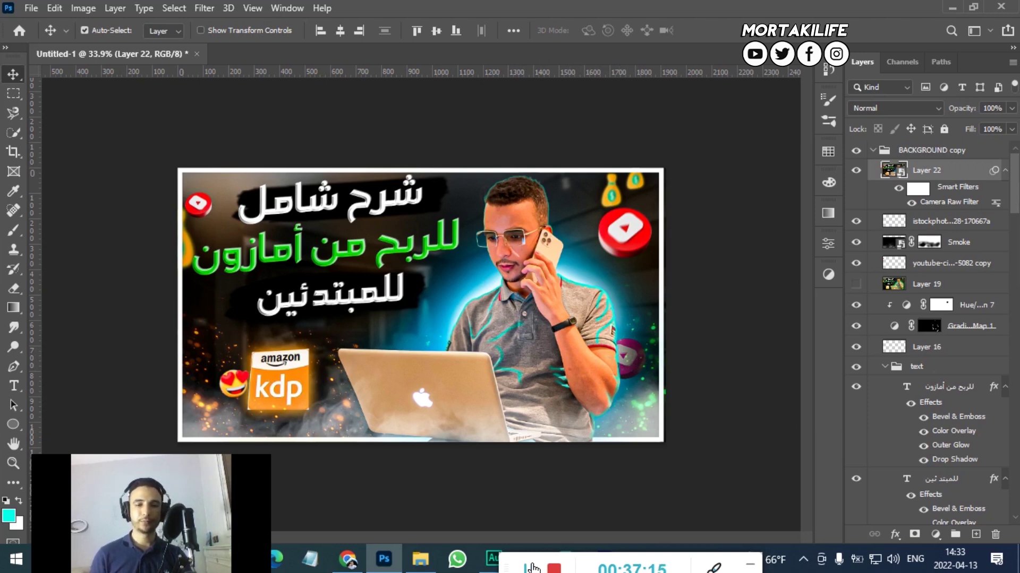
Bring up the red-bearded man photo and scroll-zoom over it.
{"action": "left_click", "coordinate": [532, 566]}
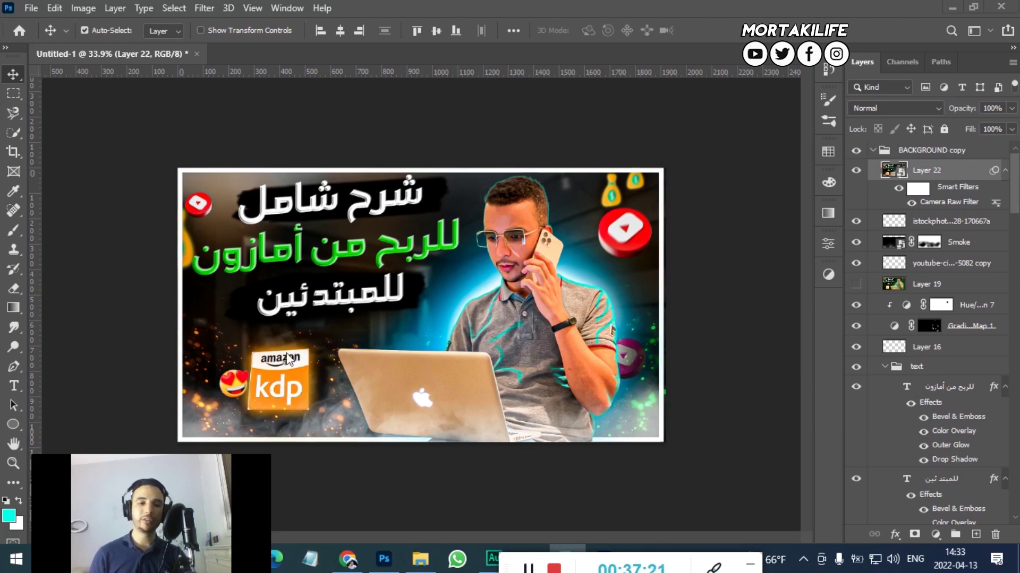
{"action": "scroll", "coordinate": [329, 333], "scroll_direction": "down", "scroll_amount": 1}
{"action": "scroll", "coordinate": [338, 318], "scroll_direction": "up", "scroll_amount": 2}
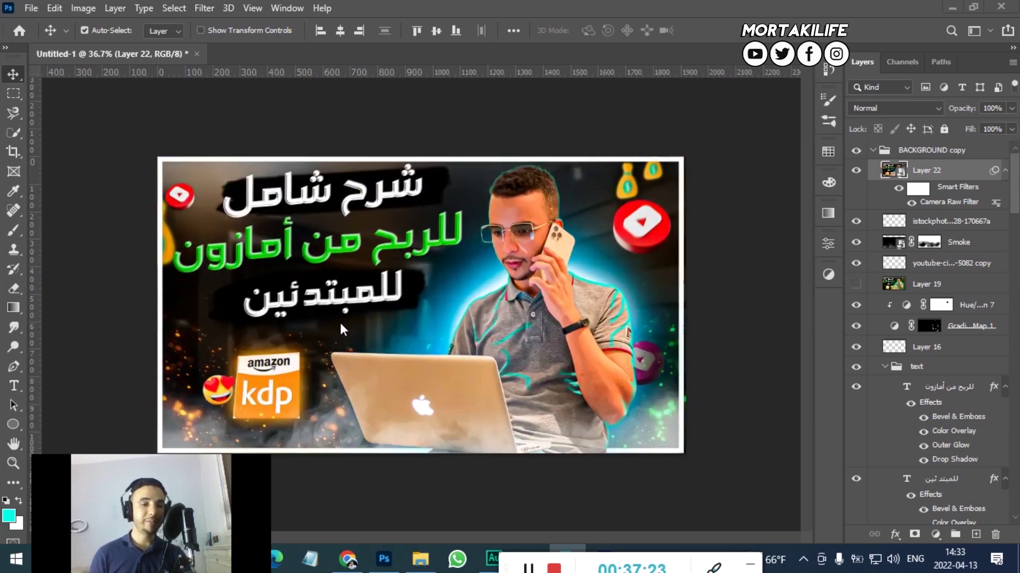
{"action": "scroll", "coordinate": [305, 354], "scroll_direction": "up", "scroll_amount": 1}
{"action": "scroll", "coordinate": [305, 354], "scroll_direction": "down", "scroll_amount": 1}
{"action": "scroll", "coordinate": [305, 355], "scroll_direction": "down", "scroll_amount": 1}
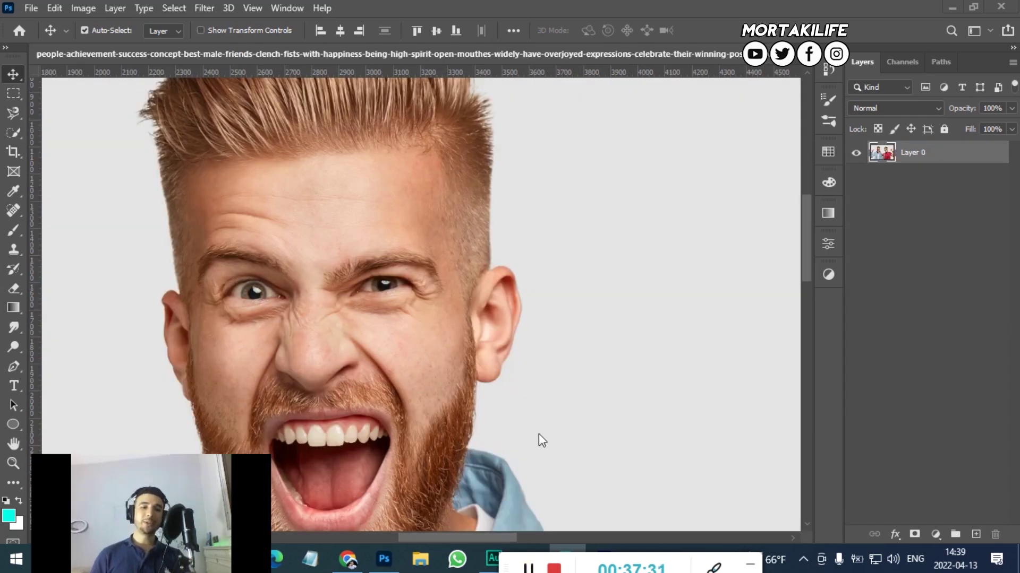
Zoom in and pan from the red-shirt man's face across to the bearded man's face.
{"action": "scroll", "coordinate": [539, 434], "scroll_direction": "down", "scroll_amount": 1}
{"action": "scroll", "coordinate": [553, 382], "scroll_direction": "down", "scroll_amount": 2}
{"action": "scroll", "coordinate": [562, 356], "scroll_direction": "down", "scroll_amount": 1}
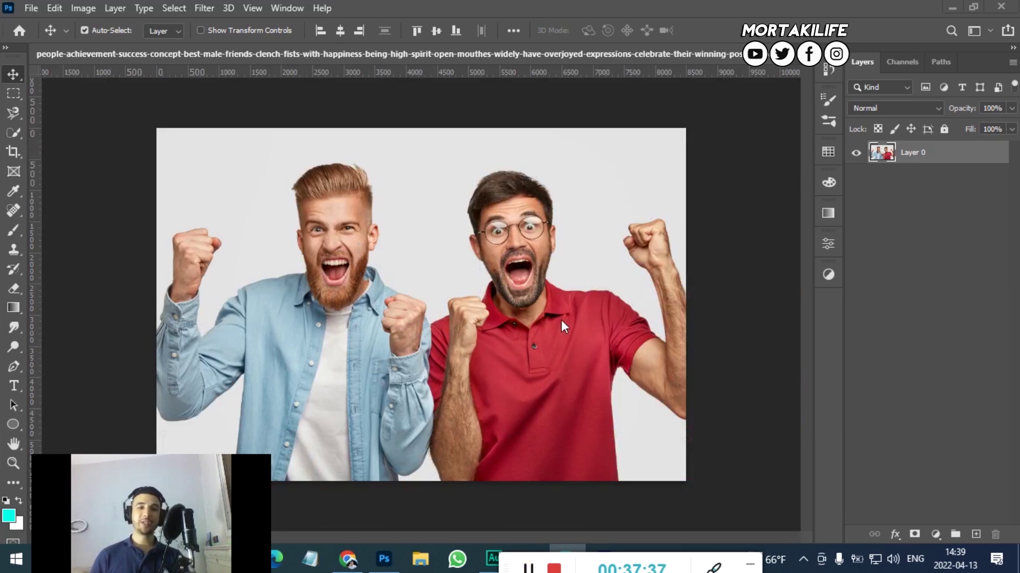
{"action": "scroll", "coordinate": [562, 265], "scroll_direction": "up", "scroll_amount": 1}
{"action": "scroll", "coordinate": [637, 260], "scroll_direction": "up", "scroll_amount": 2}
{"action": "scroll", "coordinate": [531, 244], "scroll_direction": "up", "scroll_amount": 2}
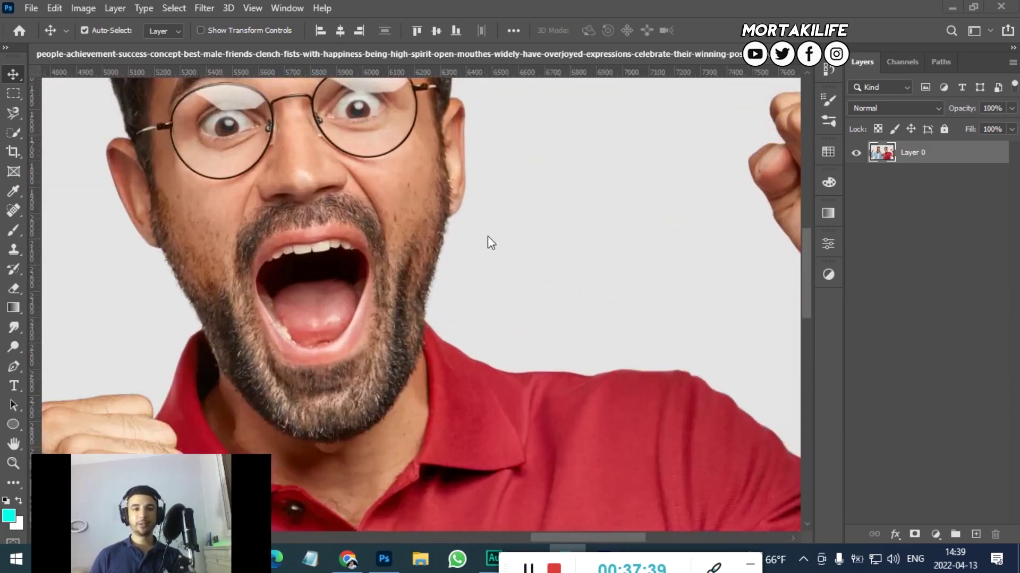
{"action": "scroll", "coordinate": [371, 345], "scroll_direction": "up", "scroll_amount": 1}
{"action": "scroll", "coordinate": [343, 309], "scroll_direction": "up", "scroll_amount": 1}
{"action": "scroll", "coordinate": [297, 277], "scroll_direction": "up", "scroll_amount": 1}
{"action": "scroll", "coordinate": [296, 279], "scroll_direction": "up", "scroll_amount": 1}
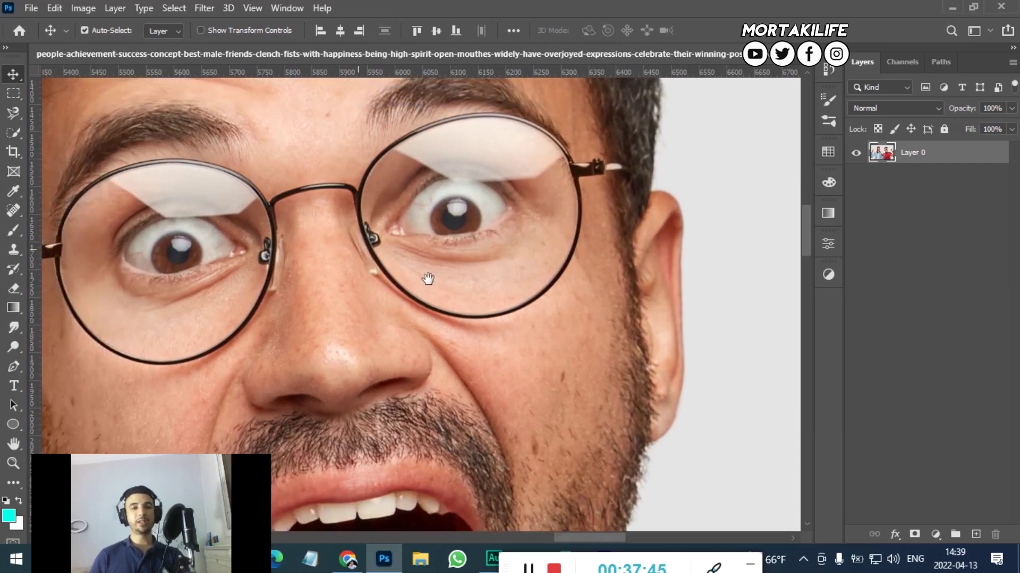
{"action": "left_click_drag", "start_coordinate": [364, 250], "coordinate": [637, 336]}
{"action": "left_click_drag", "start_coordinate": [331, 281], "coordinate": [724, 278]}
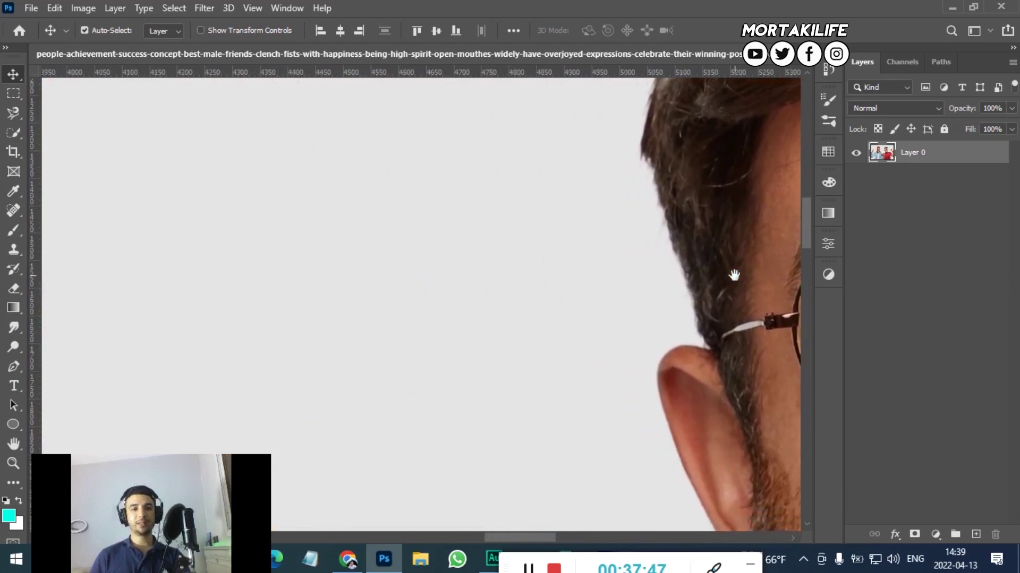
{"action": "left_click_drag", "start_coordinate": [621, 233], "coordinate": [667, 230]}
{"action": "mouse_move", "coordinate": [303, 325]}
{"action": "left_mouse_down"}
{"action": "mouse_move", "coordinate": [663, 210]}
{"action": "mouse_move", "coordinate": [563, 101]}
{"action": "left_mouse_up"}
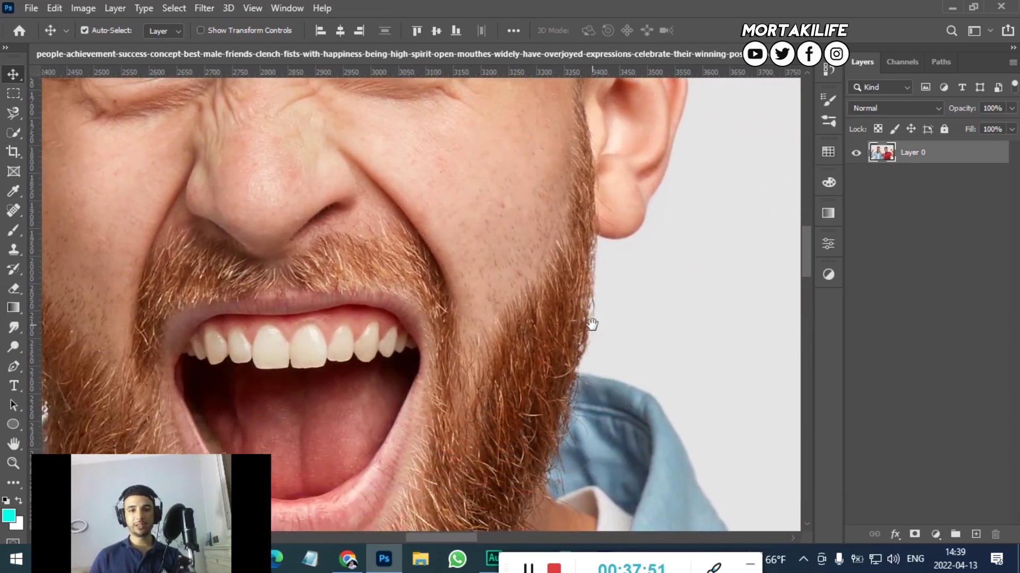
{"action": "mouse_move", "coordinate": [286, 306]}
{"action": "left_mouse_down"}
{"action": "mouse_move", "coordinate": [338, 319]}
{"action": "mouse_move", "coordinate": [530, 421]}
{"action": "left_mouse_up"}
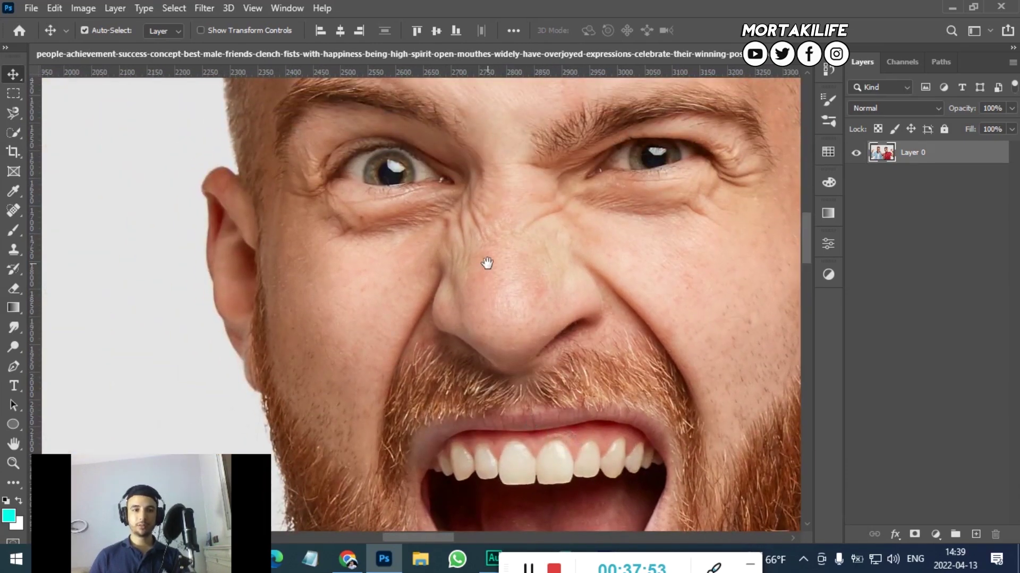
{"action": "left_click_drag", "start_coordinate": [485, 266], "coordinate": [448, 336]}
Zoom in on the bearded man's eye, then zoom out and centre the red-shirt man.
{"action": "scroll", "coordinate": [361, 320], "scroll_direction": "up", "scroll_amount": 2}
{"action": "scroll", "coordinate": [345, 314], "scroll_direction": "up", "scroll_amount": 2}
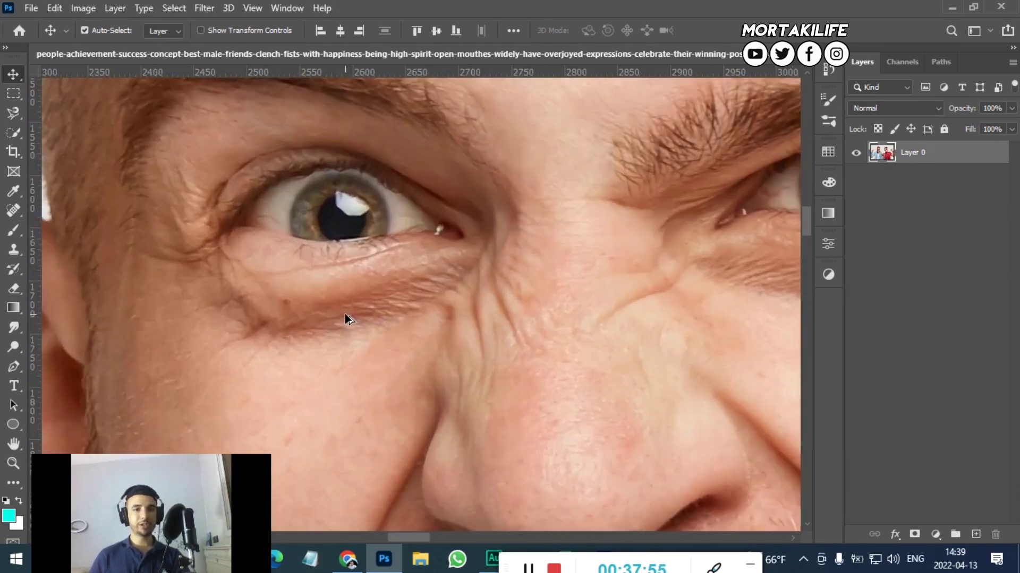
{"action": "scroll", "coordinate": [346, 319], "scroll_direction": "up", "scroll_amount": 1}
{"action": "scroll", "coordinate": [343, 311], "scroll_direction": "up", "scroll_amount": 1}
{"action": "scroll", "coordinate": [312, 187], "scroll_direction": "up", "scroll_amount": 1}
{"action": "scroll", "coordinate": [318, 250], "scroll_direction": "up", "scroll_amount": 2}
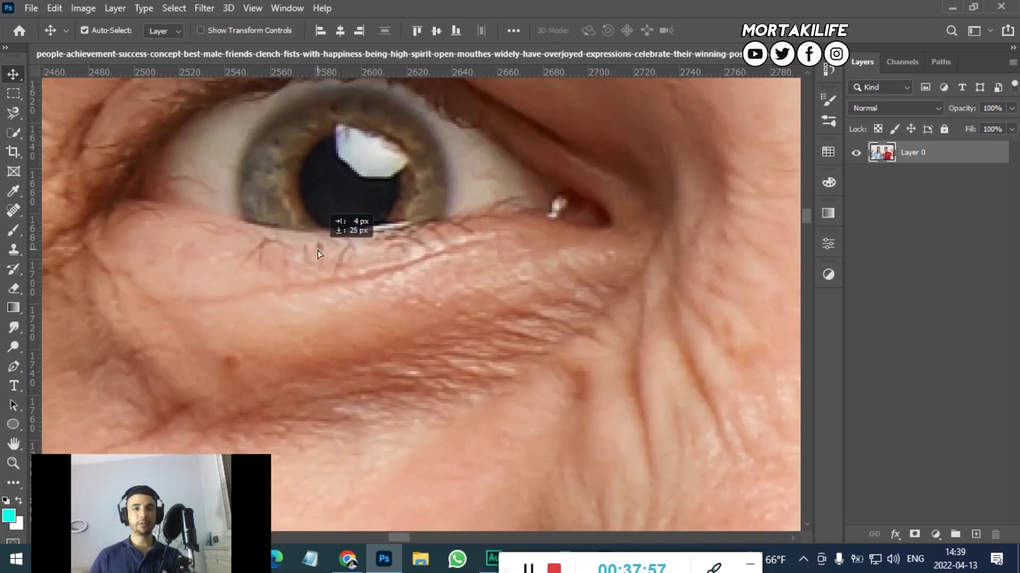
{"action": "scroll", "coordinate": [323, 239], "scroll_direction": "down", "scroll_amount": 1}
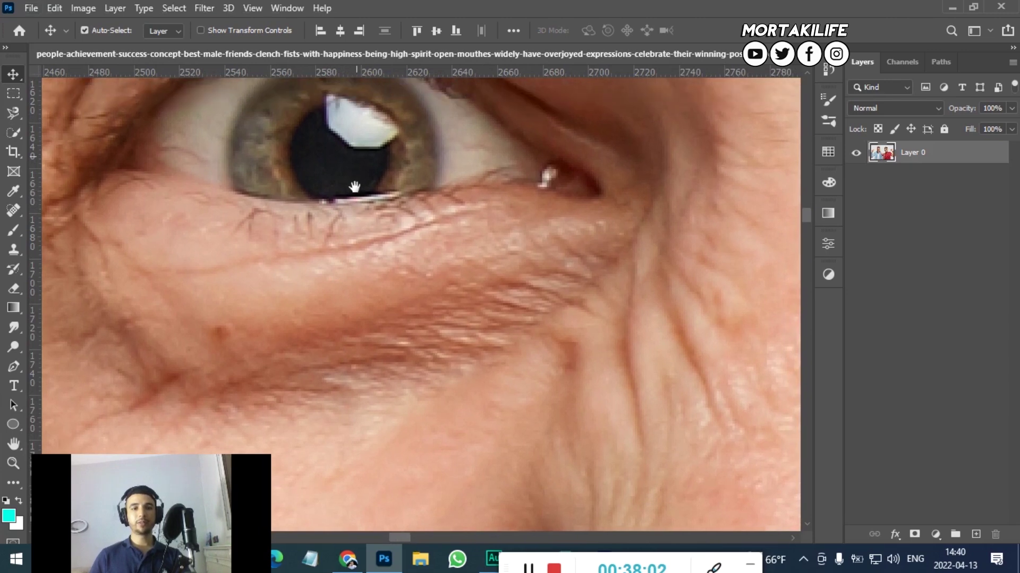
{"action": "left_click_drag", "start_coordinate": [356, 155], "coordinate": [340, 228]}
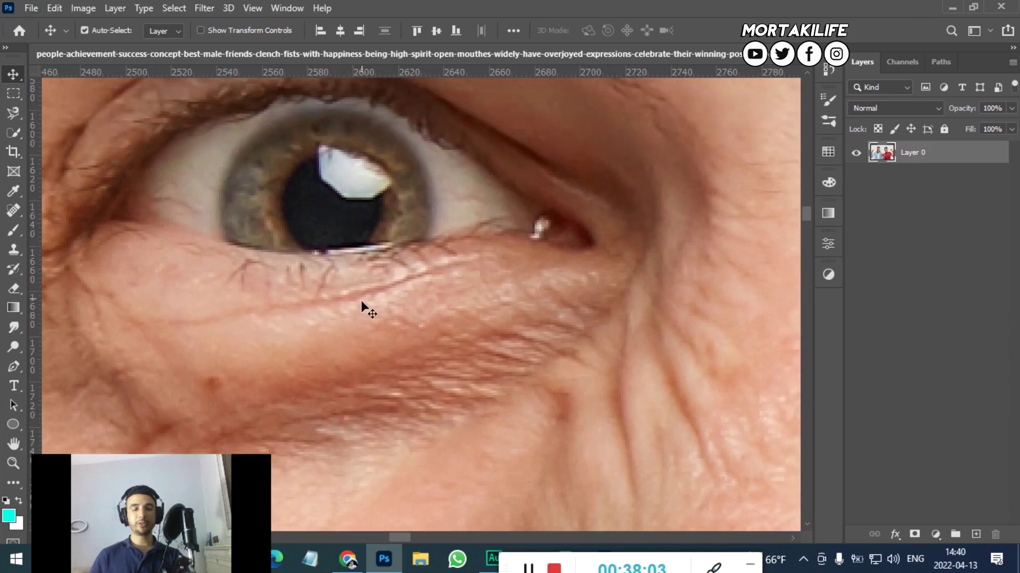
{"action": "scroll", "coordinate": [361, 306], "scroll_direction": "down", "scroll_amount": 2}
{"action": "scroll", "coordinate": [361, 306], "scroll_direction": "down", "scroll_amount": 2}
{"action": "scroll", "coordinate": [362, 306], "scroll_direction": "down", "scroll_amount": 1}
{"action": "scroll", "coordinate": [363, 309], "scroll_direction": "down", "scroll_amount": 1}
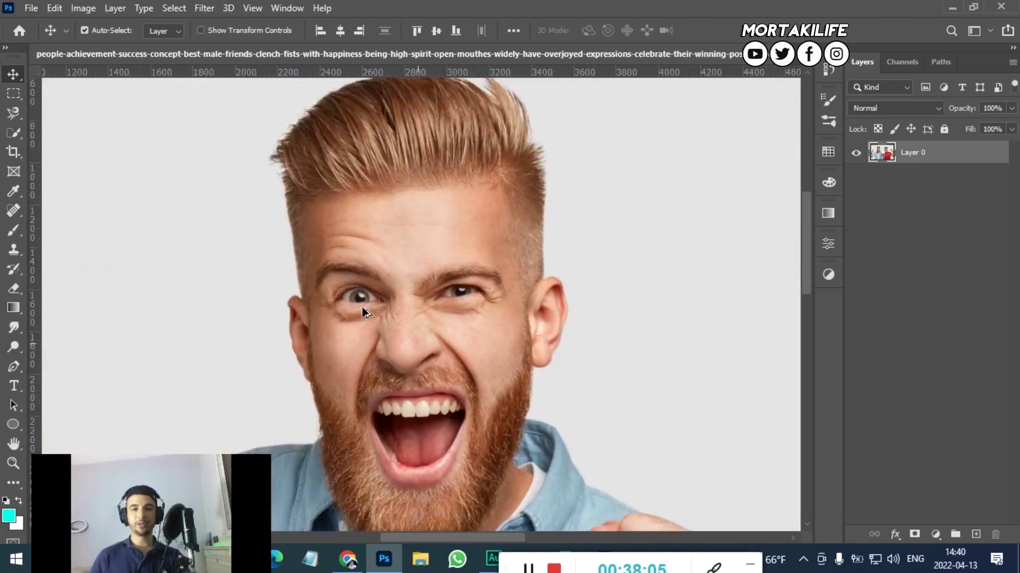
{"action": "scroll", "coordinate": [363, 311], "scroll_direction": "down", "scroll_amount": 2}
{"action": "scroll", "coordinate": [408, 325], "scroll_direction": "down", "scroll_amount": 1}
{"action": "scroll", "coordinate": [372, 303], "scroll_direction": "up", "scroll_amount": 2}
{"action": "scroll", "coordinate": [660, 332], "scroll_direction": "up", "scroll_amount": 1}
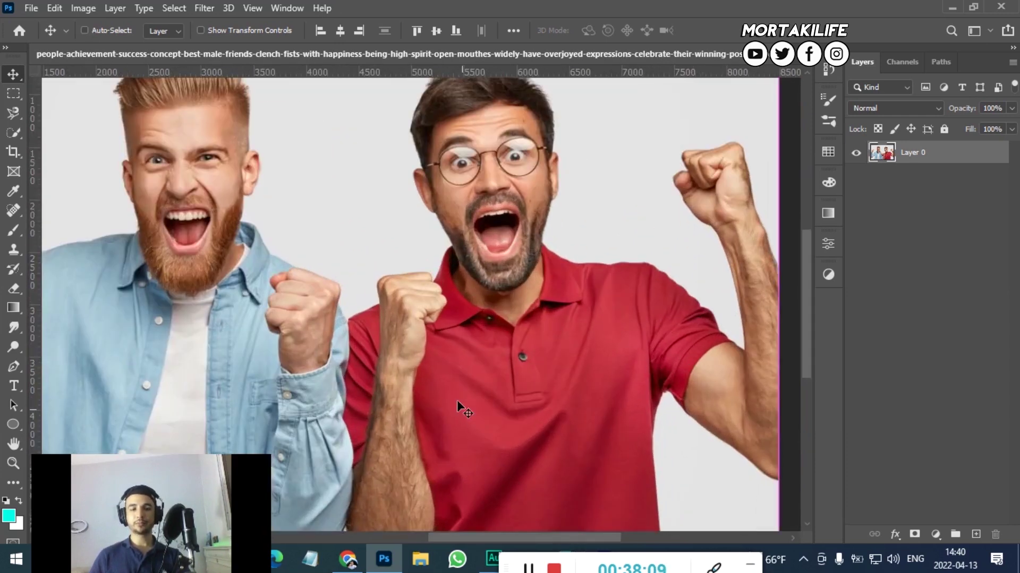
{"action": "scroll", "coordinate": [456, 400], "scroll_direction": "down", "scroll_amount": 2}
{"action": "scroll", "coordinate": [462, 401], "scroll_direction": "up", "scroll_amount": 2}
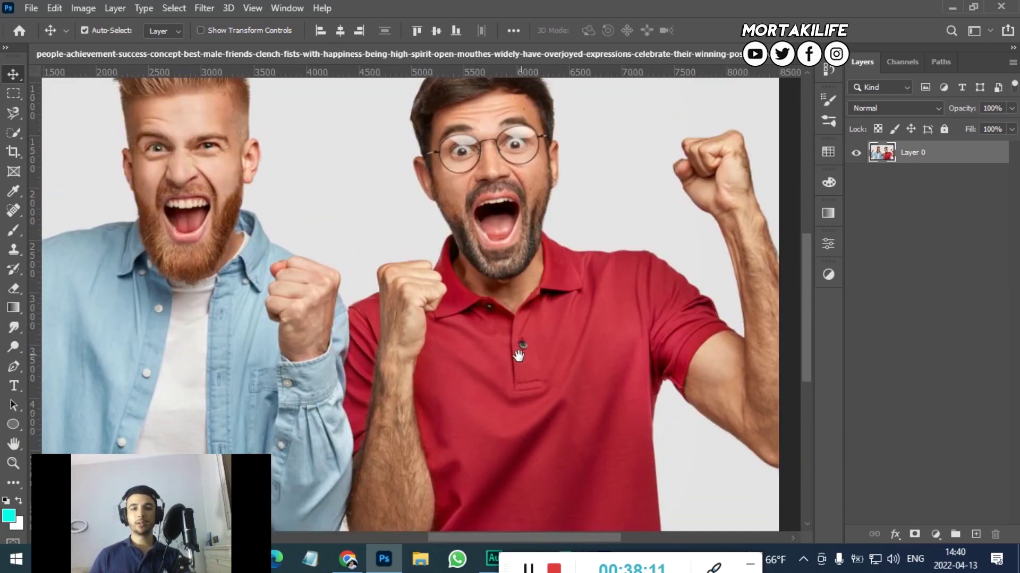
{"action": "mouse_move", "coordinate": [596, 370]}
{"action": "left_mouse_down"}
{"action": "mouse_move", "coordinate": [545, 397]}
{"action": "mouse_move", "coordinate": [491, 473]}
{"action": "left_mouse_up"}
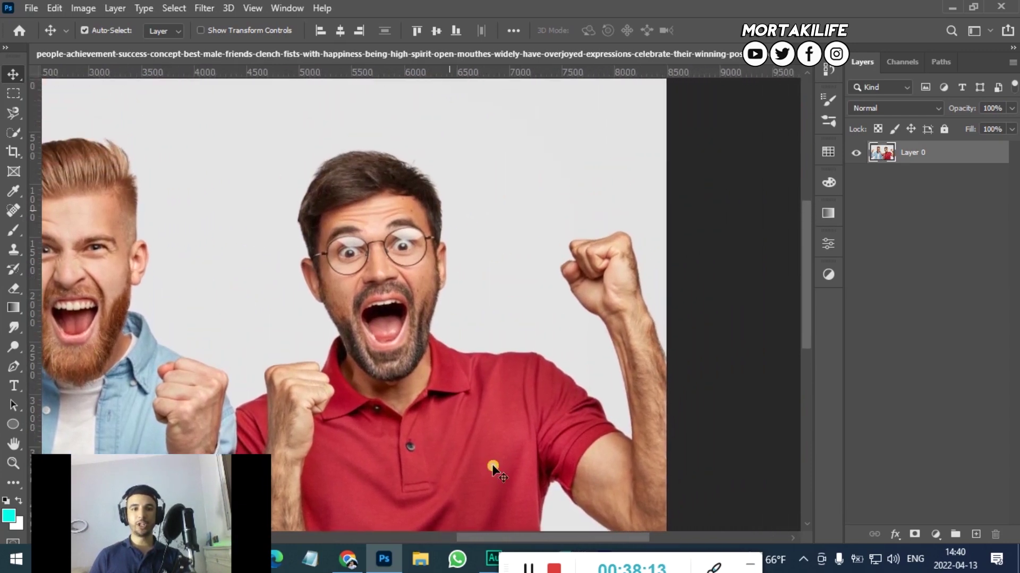
Fit the whole photo to the window, then zoom in one step to fill it.
{"action": "key", "text": "ctrl+0"}
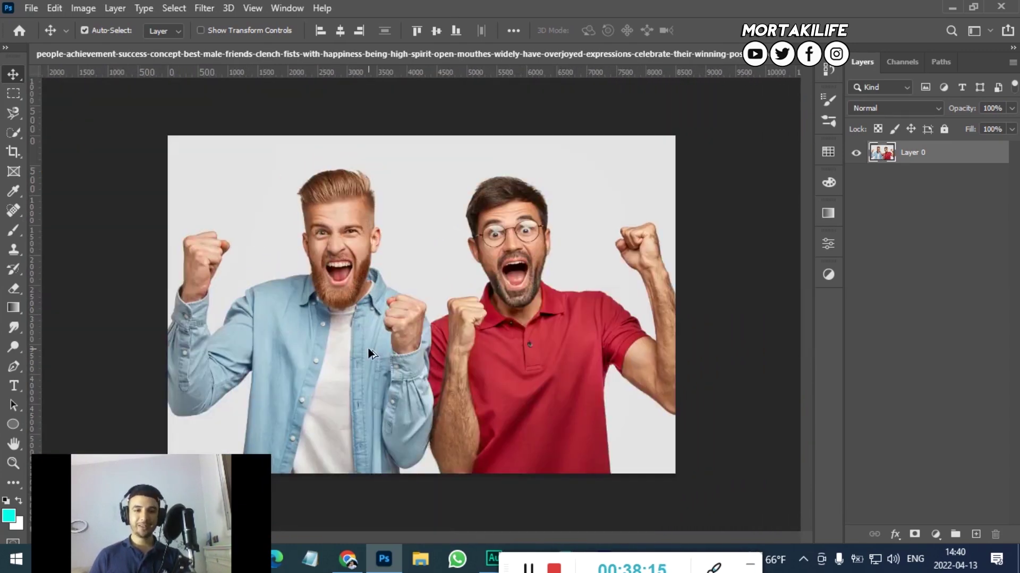
{"action": "key", "text": "ctrl+plus"}
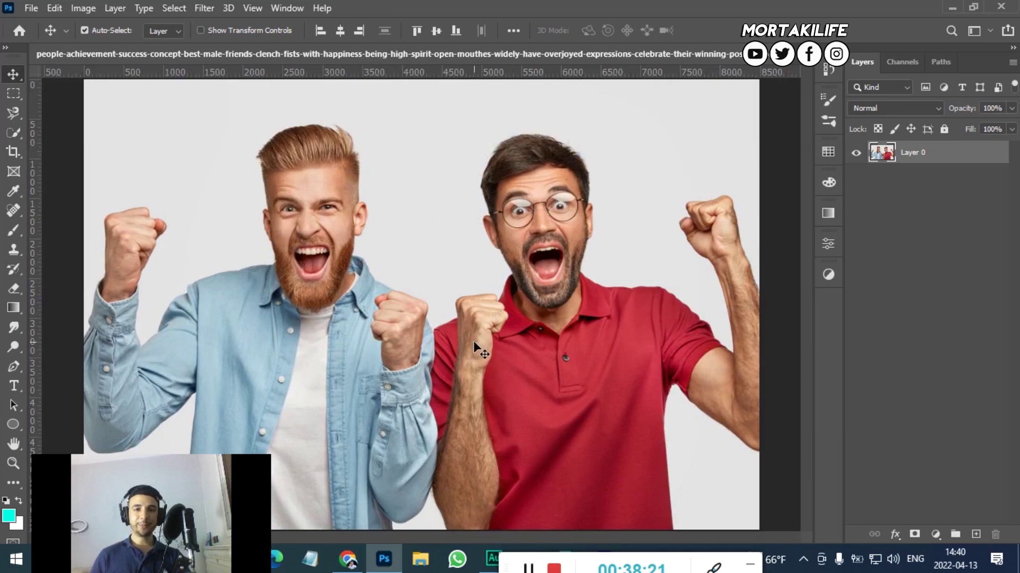
{"action": "key", "text": "ctrl+minus"}
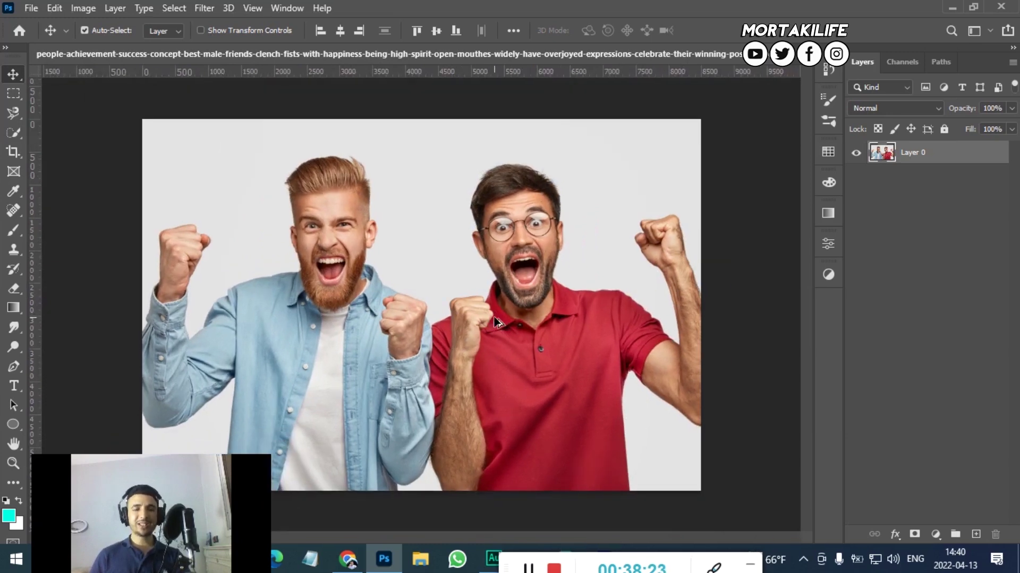
{"action": "key", "text": "ctrl+plus"}
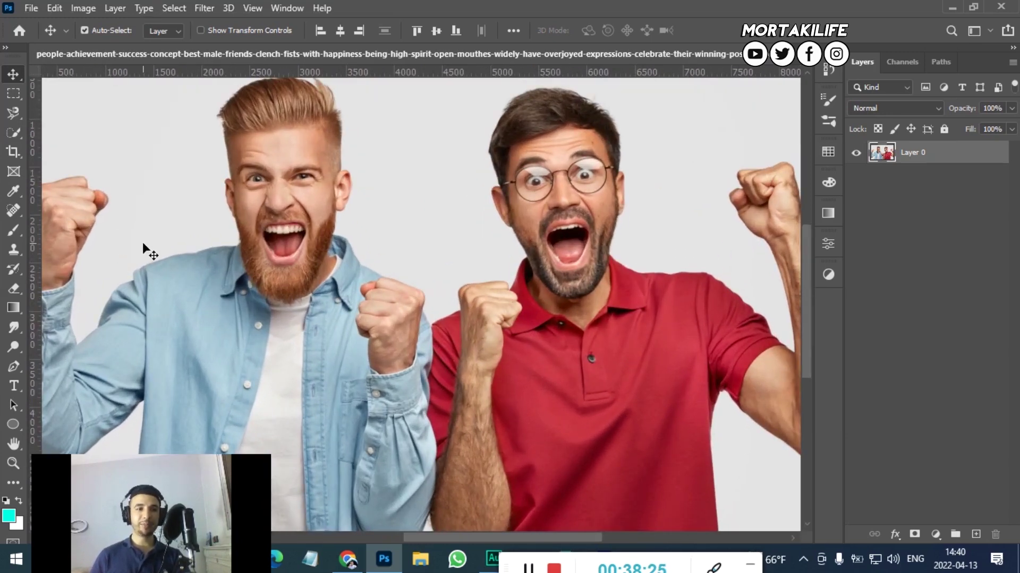
Select the Clone Stamp tool with a 300 brush size.
{"action": "left_click", "coordinate": [7, 249]}
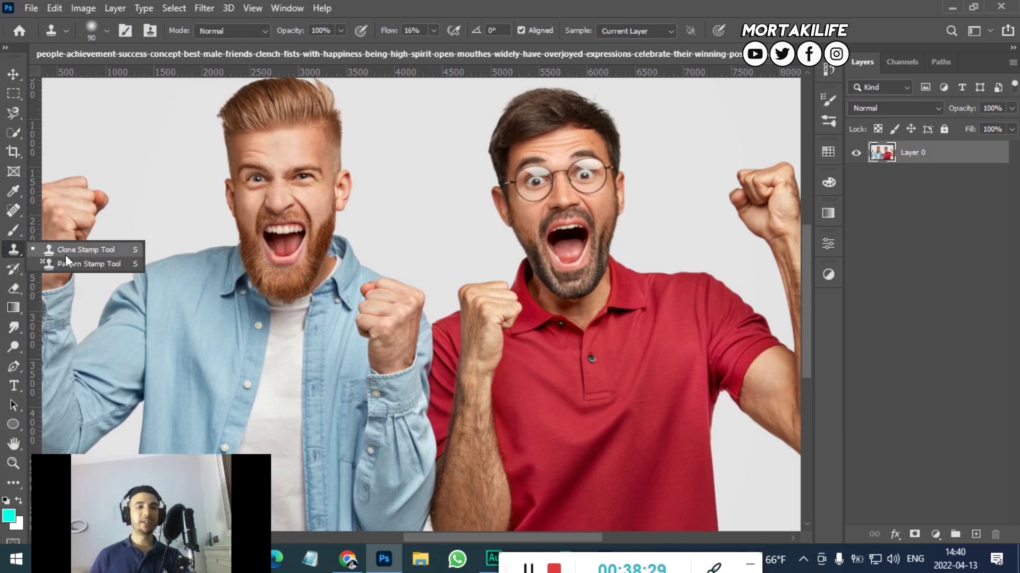
{"action": "left_click", "coordinate": [132, 251]}
{"action": "key", "text": "bracketright"}
{"action": "key", "text": "bracketright"}
{"action": "key", "text": "bracketright"}
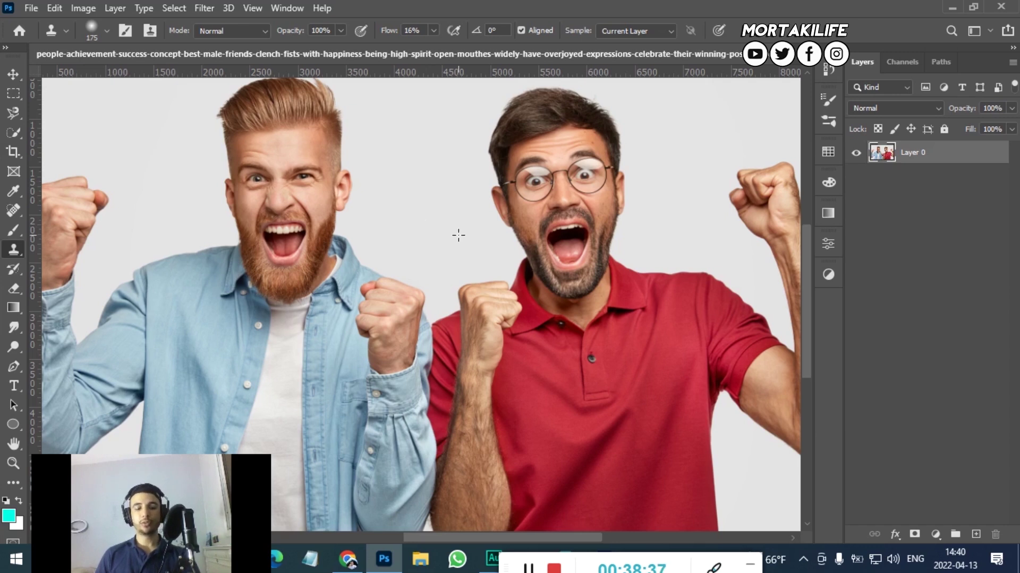
{"action": "scroll", "coordinate": [462, 236], "scroll_direction": "down", "scroll_amount": 2}
{"action": "scroll", "coordinate": [633, 262], "scroll_direction": "up", "scroll_amount": 2}
{"action": "scroll", "coordinate": [531, 287], "scroll_direction": "up", "scroll_amount": 2}
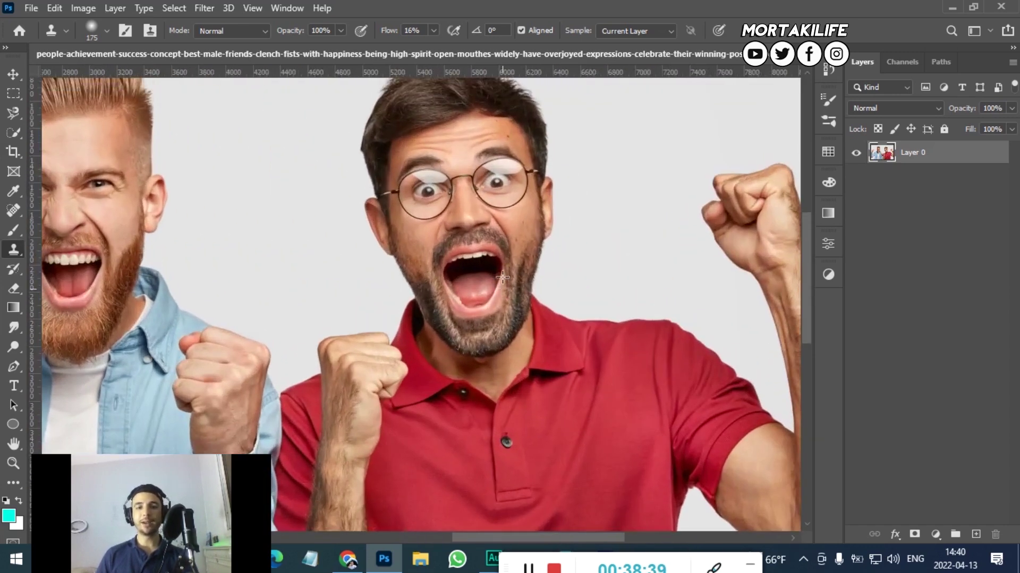
{"action": "scroll", "coordinate": [421, 316], "scroll_direction": "up", "scroll_amount": 1}
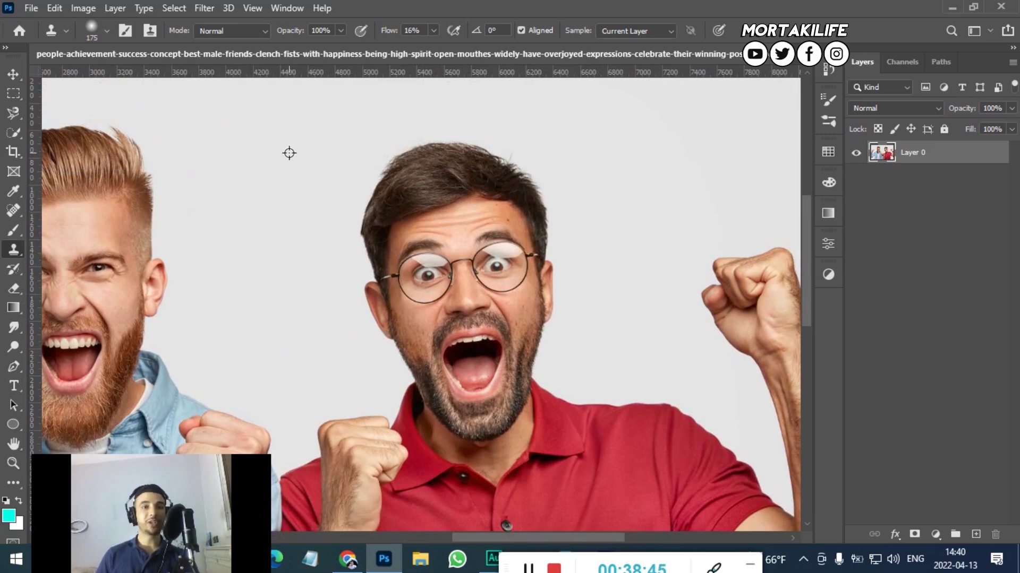
Clone the light background over the red-shirt man's hair and face at 100% Flow.
{"action": "mouse_move", "coordinate": [385, 212]}
{"action": "left_mouse_down"}
{"action": "mouse_move", "coordinate": [378, 196]}
{"action": "mouse_move", "coordinate": [373, 217]}
{"action": "left_mouse_up"}
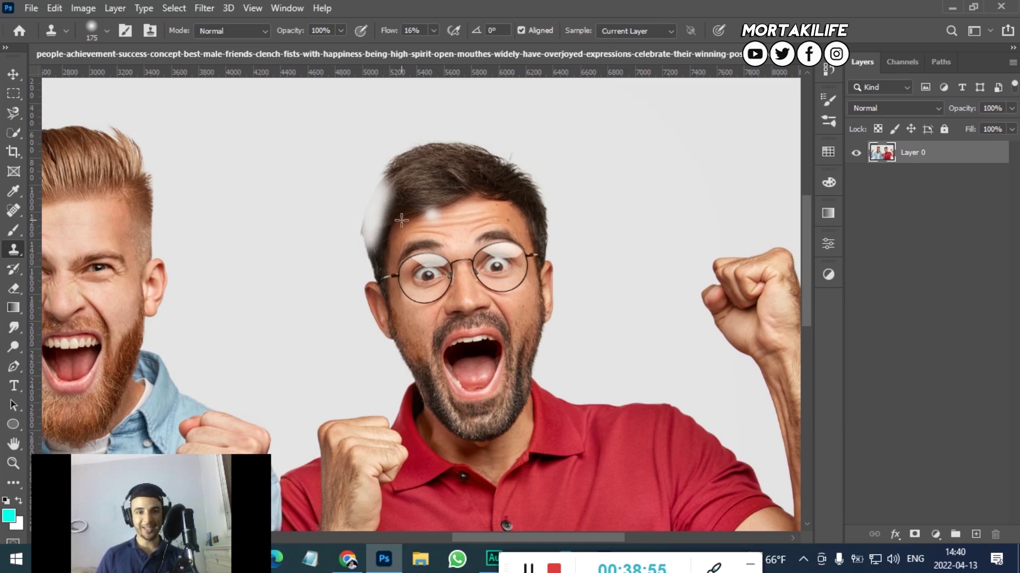
{"action": "left_click", "coordinate": [278, 168], "text": "alt"}
{"action": "left_click_drag", "start_coordinate": [400, 165], "coordinate": [411, 145]}
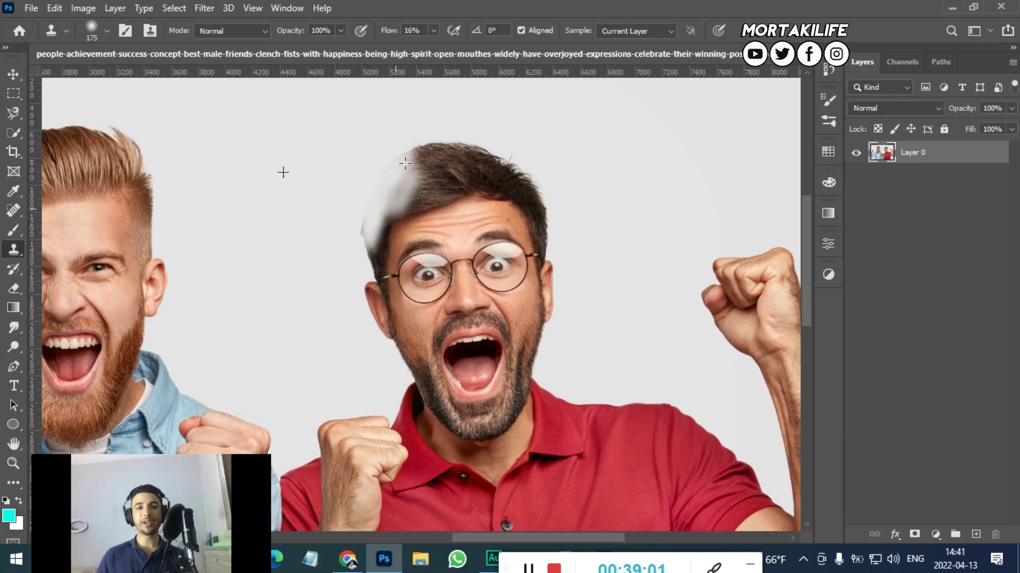
{"action": "left_click_drag", "start_coordinate": [382, 33], "coordinate": [466, 48]}
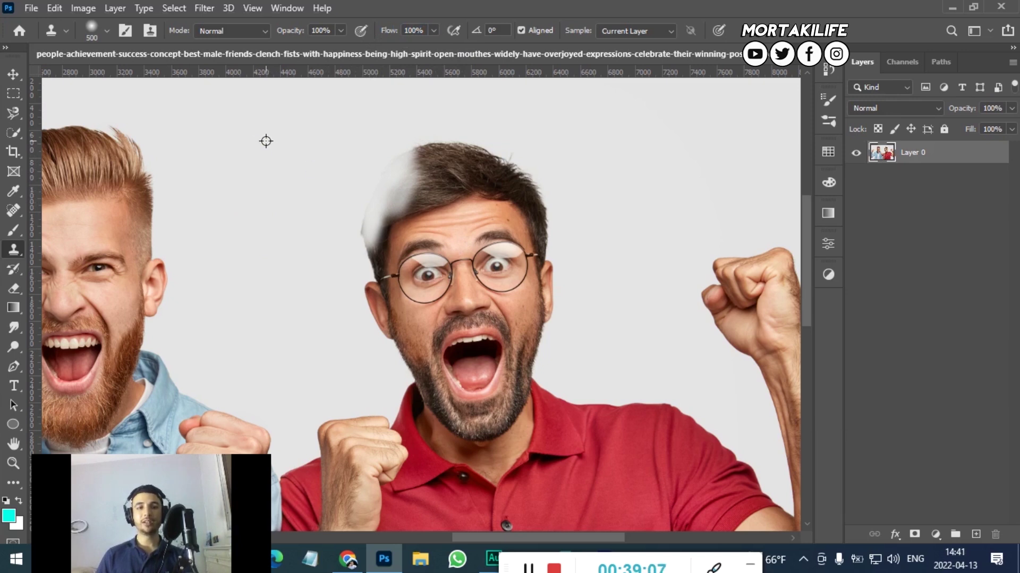
{"action": "mouse_move", "coordinate": [366, 239]}
{"action": "left_mouse_down"}
{"action": "mouse_move", "coordinate": [403, 176]}
{"action": "mouse_move", "coordinate": [460, 219]}
{"action": "mouse_move", "coordinate": [588, 234]}
{"action": "left_mouse_up"}
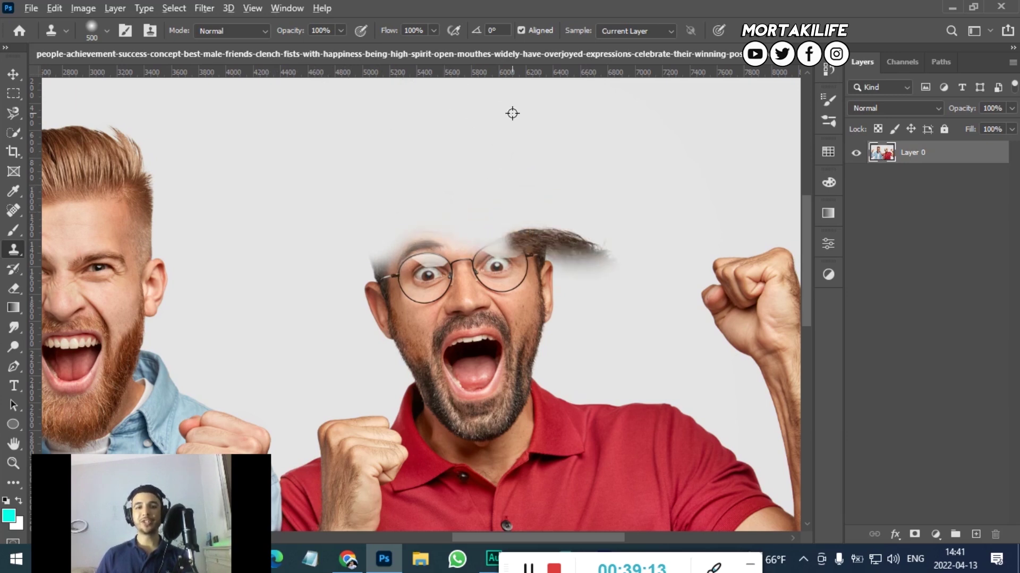
{"action": "mouse_move", "coordinate": [509, 235]}
{"action": "left_mouse_down"}
{"action": "mouse_move", "coordinate": [582, 267]}
{"action": "mouse_move", "coordinate": [380, 276]}
{"action": "mouse_move", "coordinate": [432, 257]}
{"action": "mouse_move", "coordinate": [360, 299]}
{"action": "left_mouse_up"}
{"action": "mouse_move", "coordinate": [532, 267]}
{"action": "left_mouse_down"}
{"action": "mouse_move", "coordinate": [414, 334]}
{"action": "mouse_move", "coordinate": [473, 325]}
{"action": "mouse_move", "coordinate": [446, 355]}
{"action": "mouse_move", "coordinate": [510, 322]}
{"action": "left_mouse_up"}
{"action": "mouse_move", "coordinate": [418, 319]}
{"action": "left_mouse_down"}
{"action": "mouse_move", "coordinate": [425, 342]}
{"action": "mouse_move", "coordinate": [489, 341]}
{"action": "mouse_move", "coordinate": [415, 358]}
{"action": "mouse_move", "coordinate": [425, 391]}
{"action": "mouse_move", "coordinate": [396, 364]}
{"action": "mouse_move", "coordinate": [525, 313]}
{"action": "mouse_move", "coordinate": [500, 416]}
{"action": "mouse_move", "coordinate": [523, 371]}
{"action": "left_mouse_up"}
Resample the background and clone over the raised right fist and shoulder near the collar.
{"action": "scroll", "coordinate": [530, 364], "scroll_direction": "down", "scroll_amount": 3}
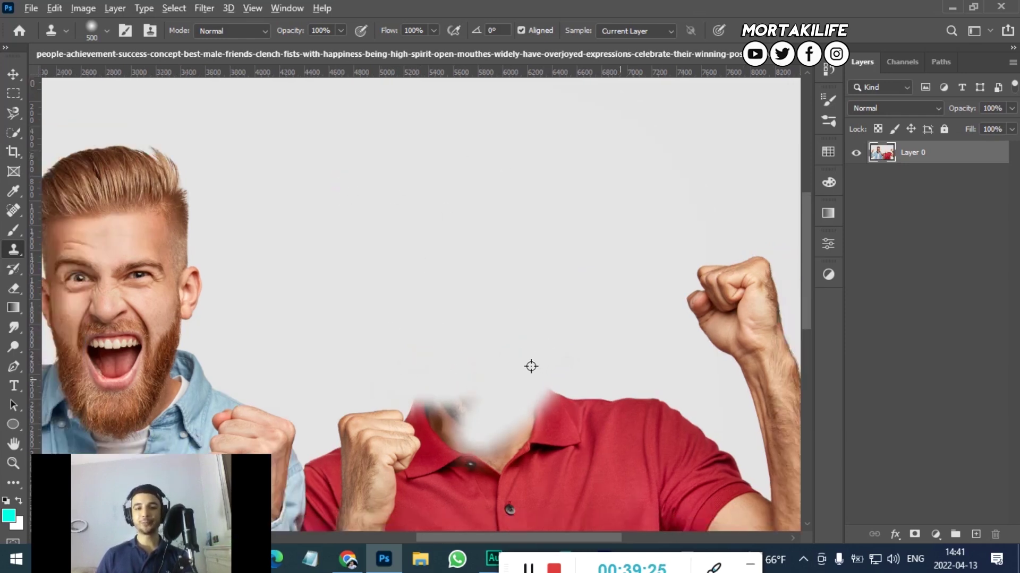
{"action": "left_click", "coordinate": [581, 198], "text": "alt"}
{"action": "mouse_move", "coordinate": [661, 247]}
{"action": "left_mouse_down"}
{"action": "mouse_move", "coordinate": [648, 272]}
{"action": "mouse_move", "coordinate": [639, 210]}
{"action": "mouse_move", "coordinate": [655, 284]}
{"action": "mouse_move", "coordinate": [667, 214]}
{"action": "left_mouse_up"}
{"action": "left_click", "coordinate": [638, 180], "text": "alt"}
{"action": "left_click_drag", "start_coordinate": [660, 304], "coordinate": [674, 272]}
{"action": "mouse_move", "coordinate": [624, 311]}
{"action": "left_mouse_down"}
{"action": "mouse_move", "coordinate": [611, 305]}
{"action": "mouse_move", "coordinate": [615, 290]}
{"action": "mouse_move", "coordinate": [599, 303]}
{"action": "left_mouse_up"}
{"action": "left_click", "coordinate": [612, 220], "text": "alt"}
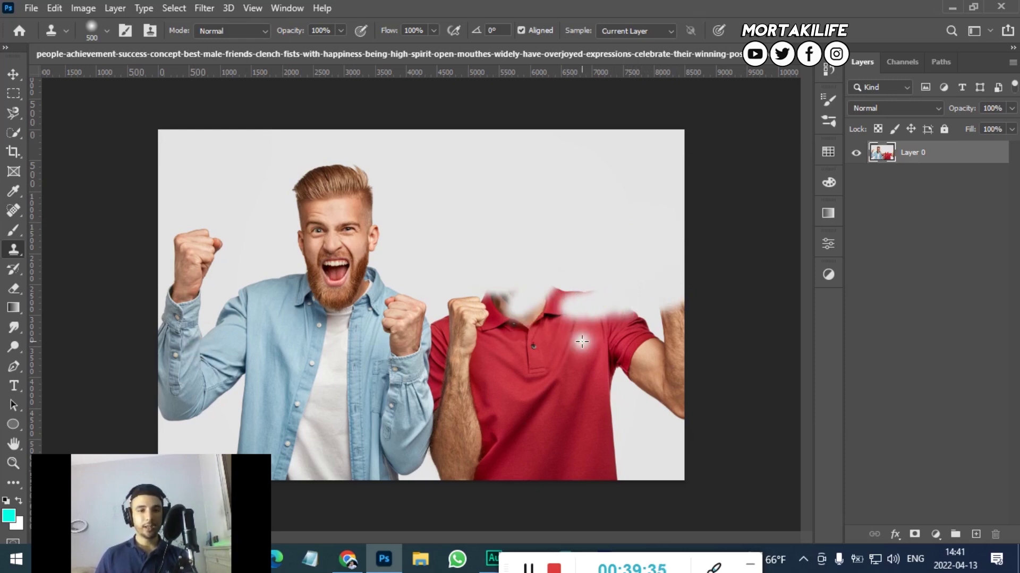
{"action": "scroll", "coordinate": [582, 342], "scroll_direction": "down", "scroll_amount": 1}
{"action": "scroll", "coordinate": [582, 342], "scroll_direction": "down", "scroll_amount": 2}
{"action": "scroll", "coordinate": [553, 344], "scroll_direction": "up", "scroll_amount": 4}
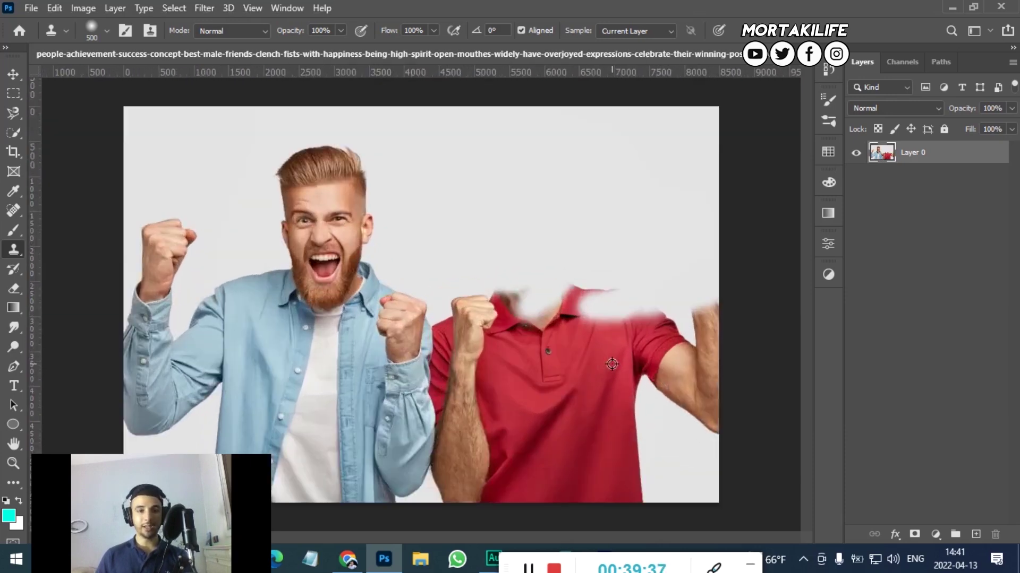
{"action": "scroll", "coordinate": [612, 365], "scroll_direction": "up", "scroll_amount": 1}
{"action": "scroll", "coordinate": [614, 365], "scroll_direction": "up", "scroll_amount": 1}
{"action": "scroll", "coordinate": [617, 360], "scroll_direction": "down", "scroll_amount": 1}
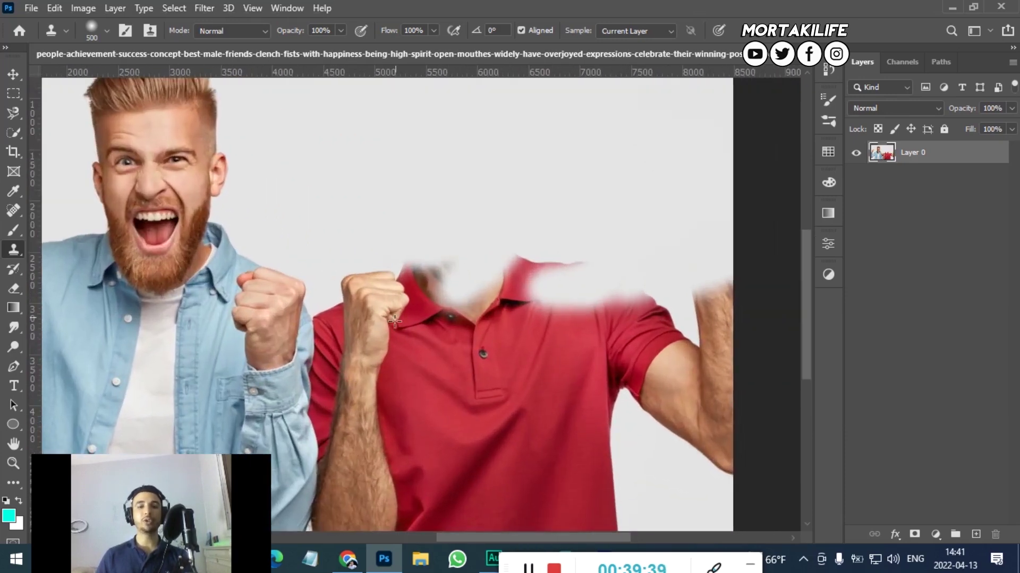
{"action": "scroll", "coordinate": [520, 345], "scroll_direction": "down", "scroll_amount": 1}
{"action": "scroll", "coordinate": [520, 344], "scroll_direction": "down", "scroll_amount": 1}
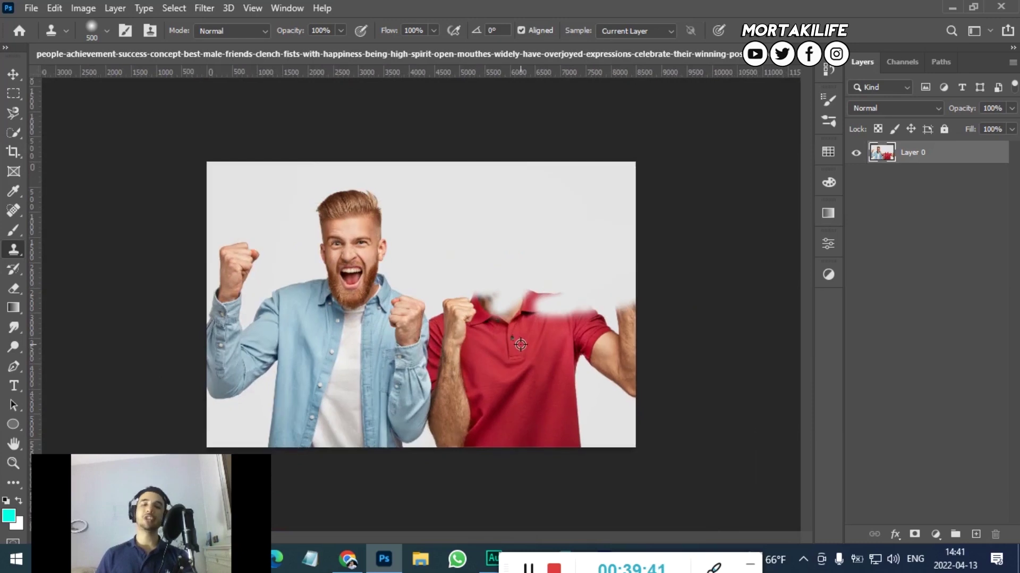
{"action": "scroll", "coordinate": [518, 351], "scroll_direction": "down", "scroll_amount": 1}
{"action": "scroll", "coordinate": [501, 369], "scroll_direction": "up", "scroll_amount": 1}
{"action": "scroll", "coordinate": [408, 320], "scroll_direction": "up", "scroll_amount": 2}
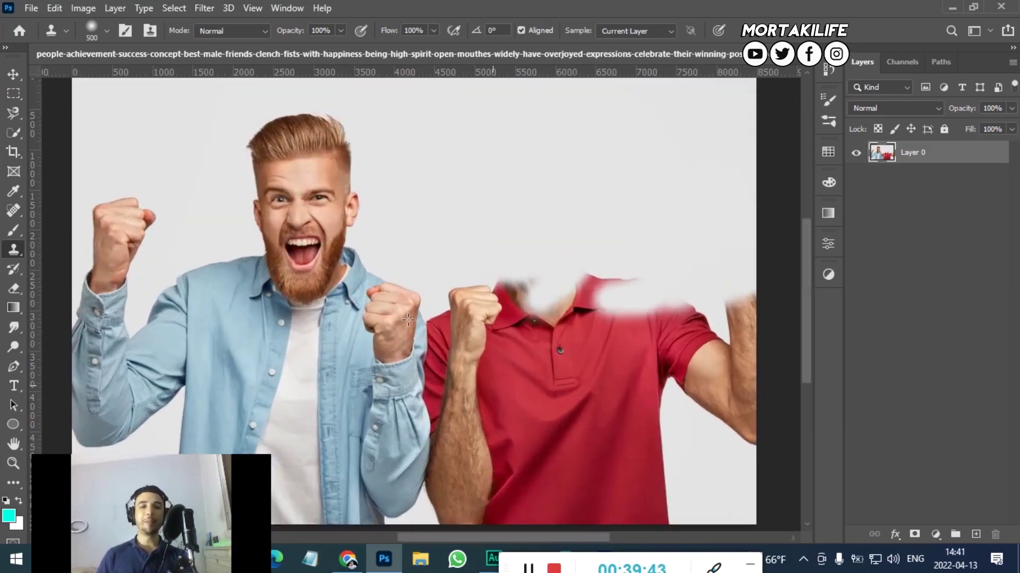
{"action": "scroll", "coordinate": [441, 249], "scroll_direction": "down", "scroll_amount": 1}
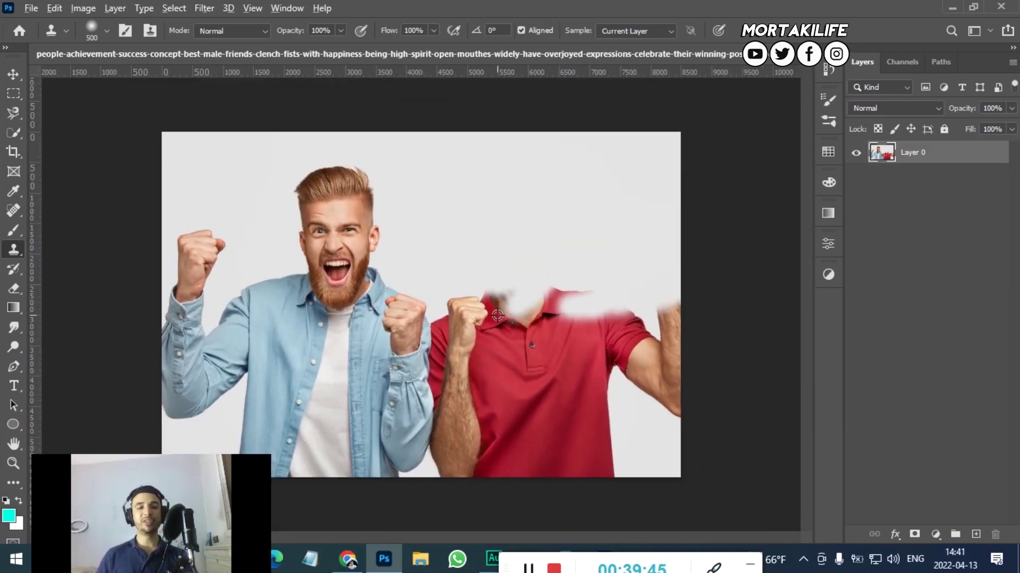
{"action": "scroll", "coordinate": [524, 328], "scroll_direction": "up", "scroll_amount": 1}
{"action": "scroll", "coordinate": [485, 332], "scroll_direction": "right", "scroll_amount": 2}
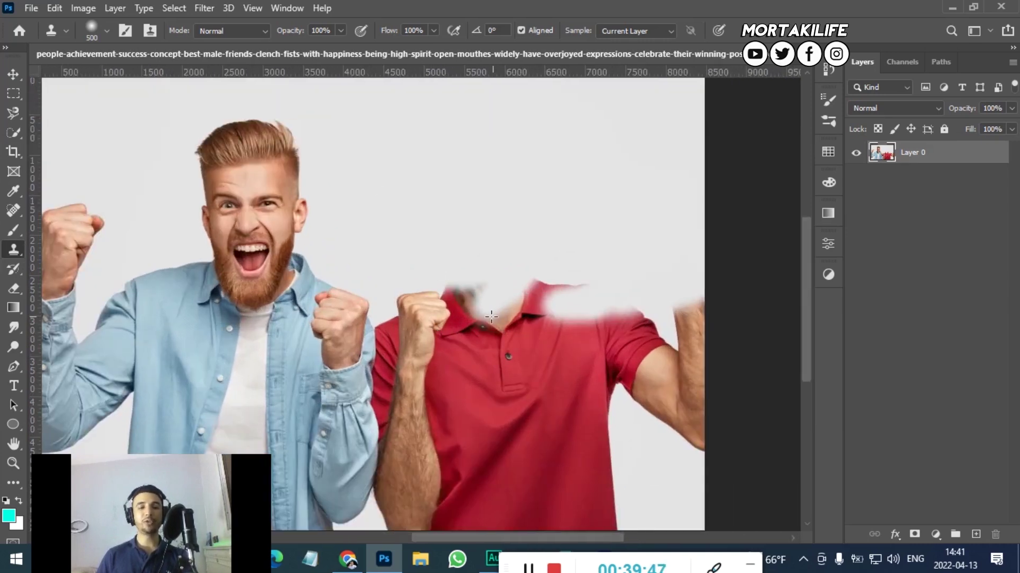
{"action": "left_click_drag", "start_coordinate": [523, 338], "coordinate": [525, 278]}
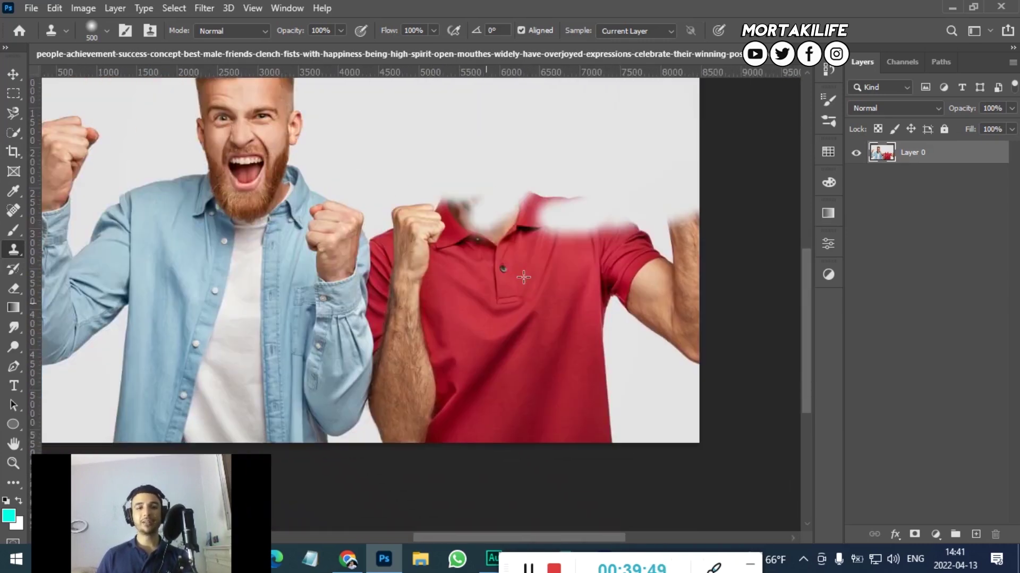
{"action": "scroll", "coordinate": [523, 276], "scroll_direction": "up", "scroll_amount": 2}
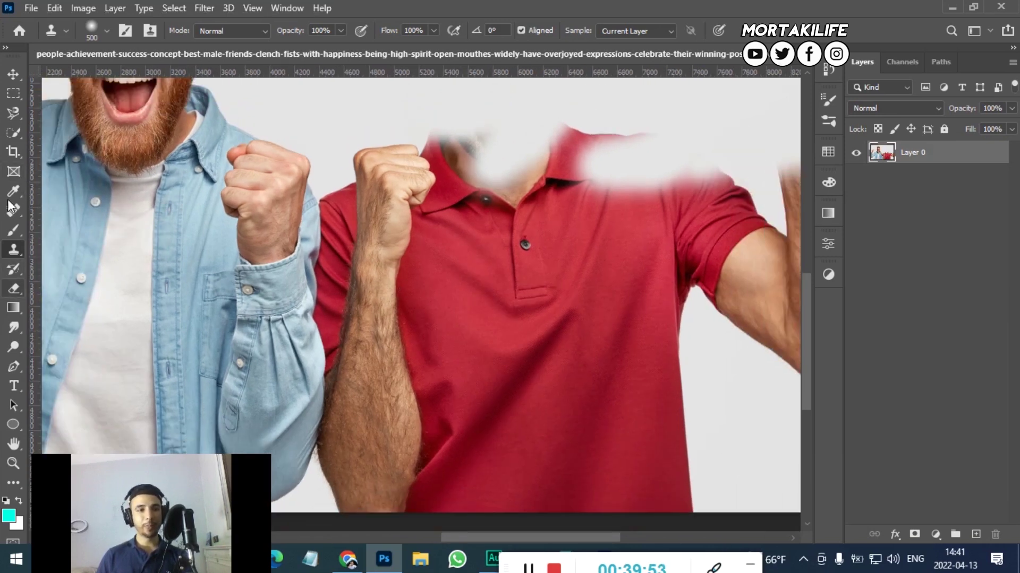
Start a Magnetic Lasso trace along the blue sleeve's edge beside the red shirt.
{"action": "left_click", "coordinate": [14, 114]}
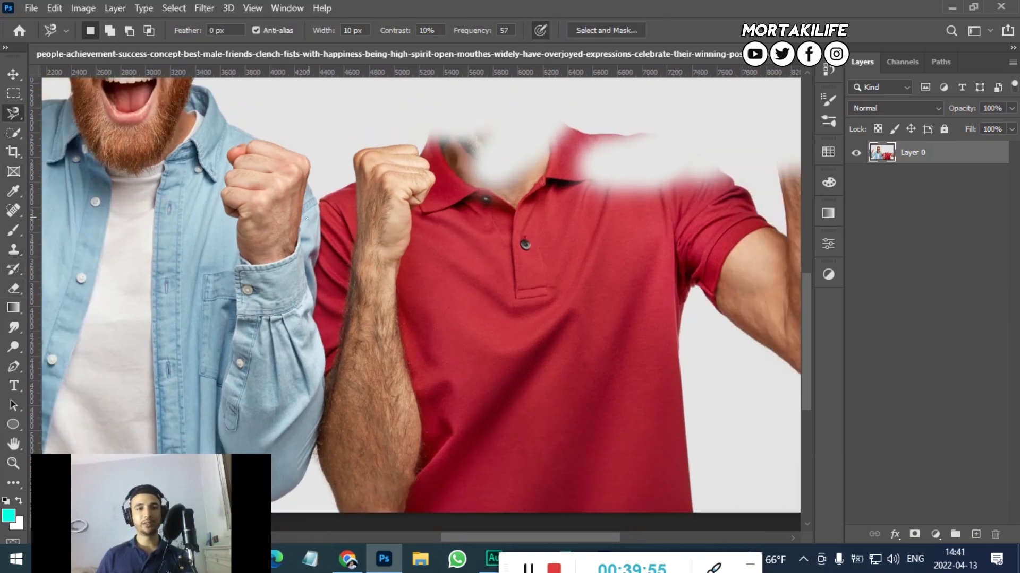
{"action": "right_click", "coordinate": [15, 113]}
{"action": "left_click", "coordinate": [101, 145]}
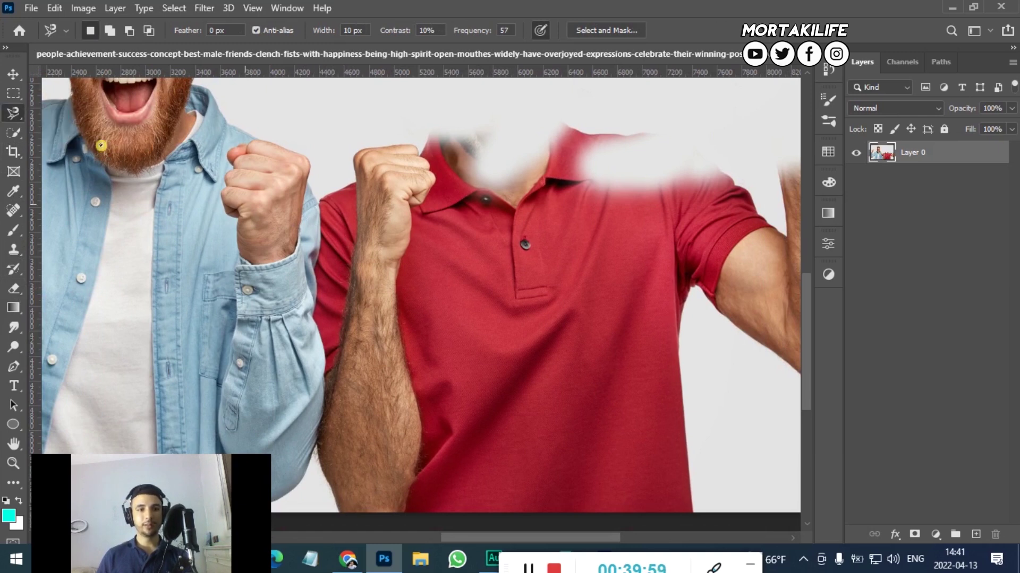
{"action": "scroll", "coordinate": [327, 205], "scroll_direction": "up", "scroll_amount": 1}
{"action": "scroll", "coordinate": [321, 201], "scroll_direction": "up", "scroll_amount": 1}
{"action": "left_click", "coordinate": [313, 197]}
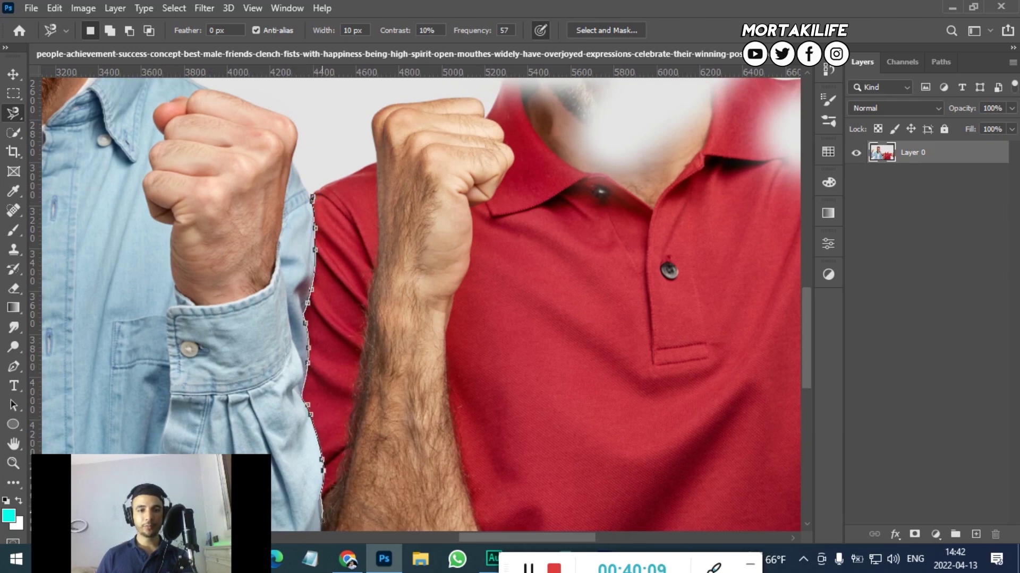
{"action": "scroll", "coordinate": [323, 522], "scroll_direction": "down", "scroll_amount": 5}
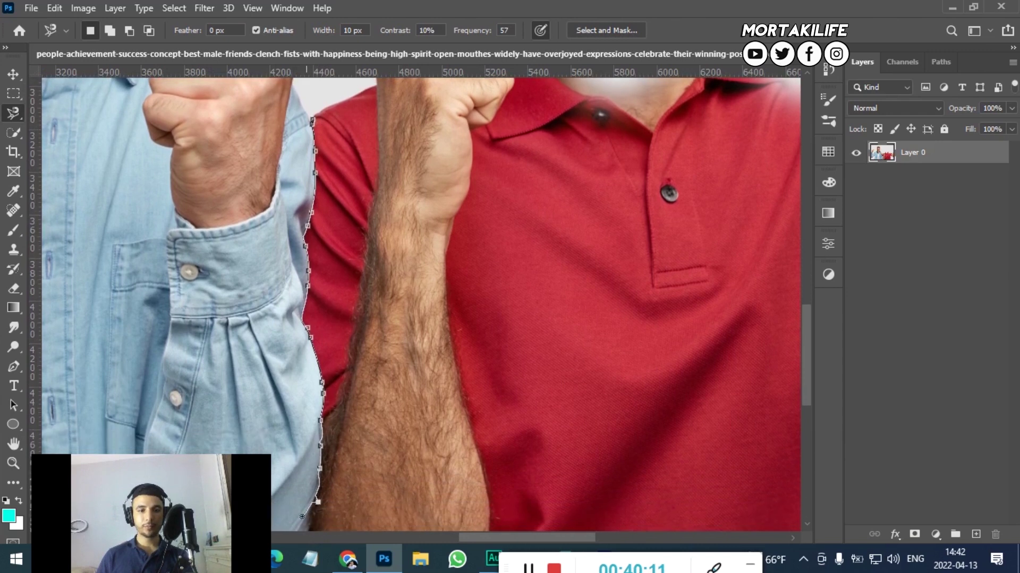
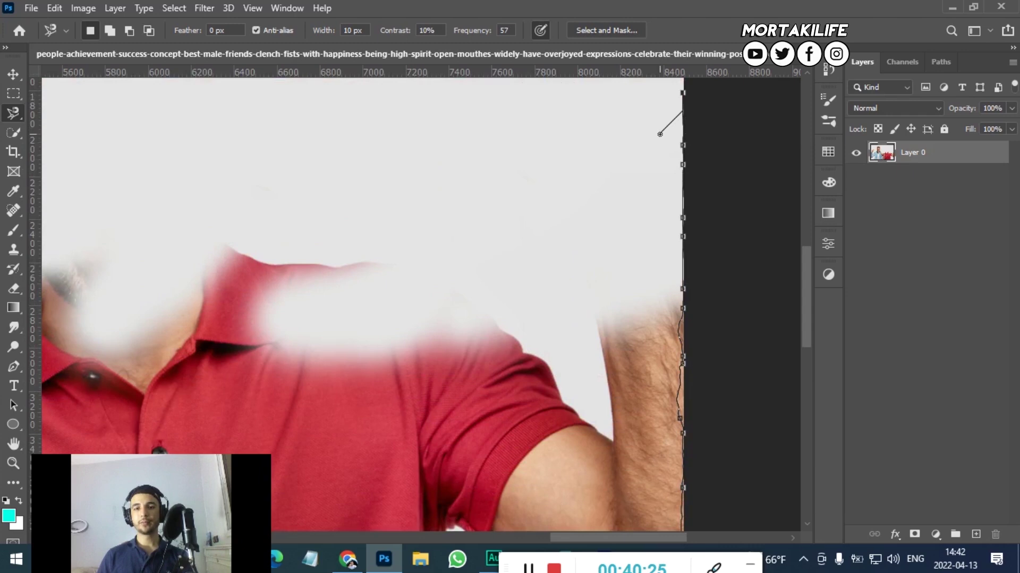
Close the Magnetic Lasso around the red-shirted man, delete him, and deselect.
{"action": "key", "text": "Return"}
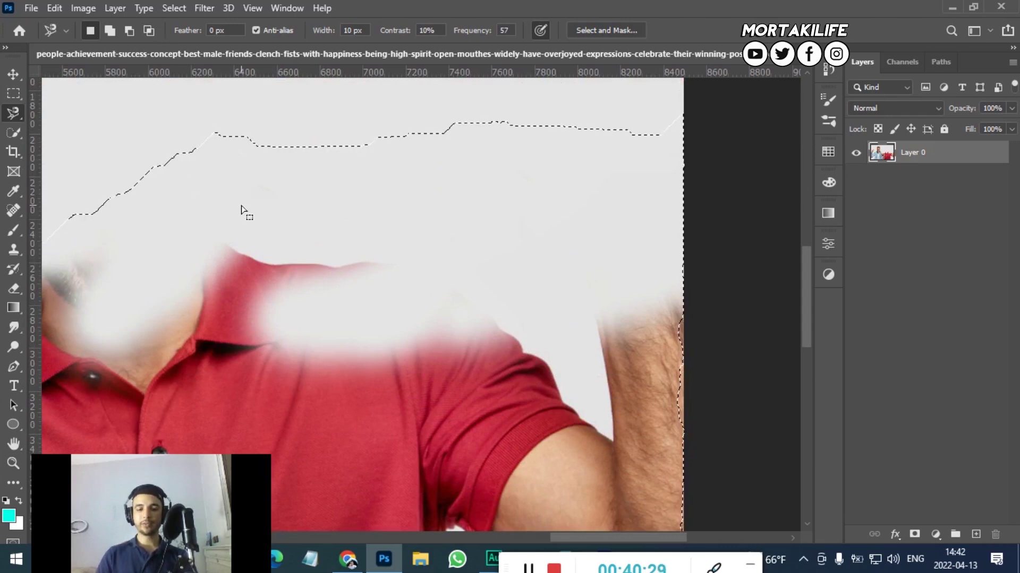
{"action": "scroll", "coordinate": [298, 267], "scroll_direction": "down", "scroll_amount": 3}
{"action": "scroll", "coordinate": [298, 267], "scroll_direction": "down", "scroll_amount": 2}
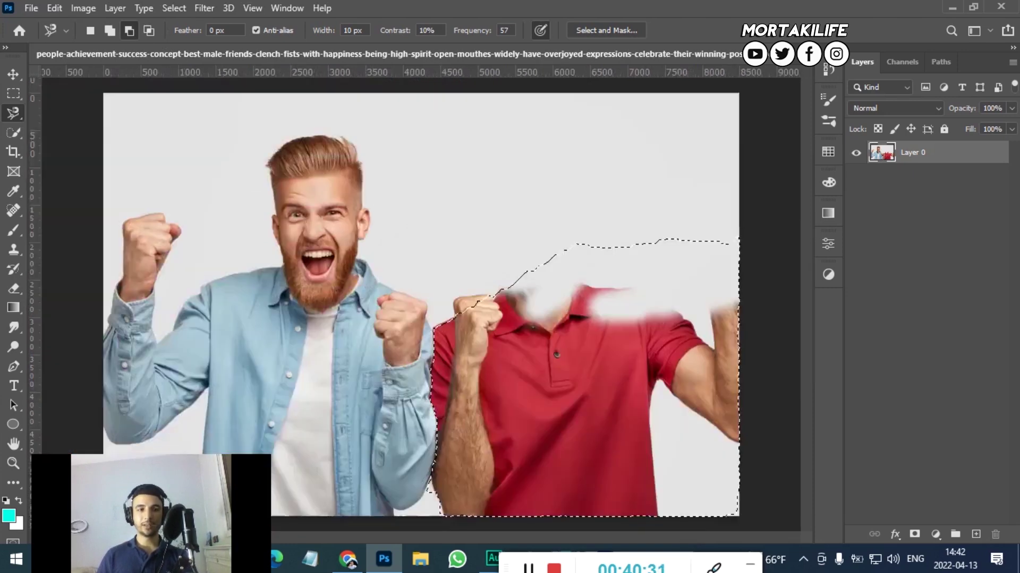
{"action": "key", "text": "Delete"}
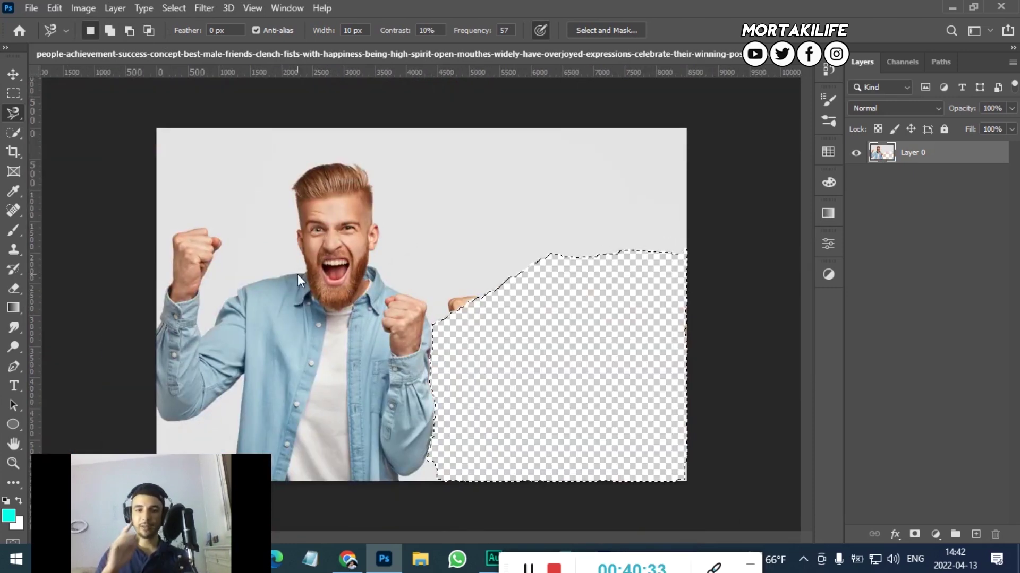
{"action": "key", "text": "ctrl+d"}
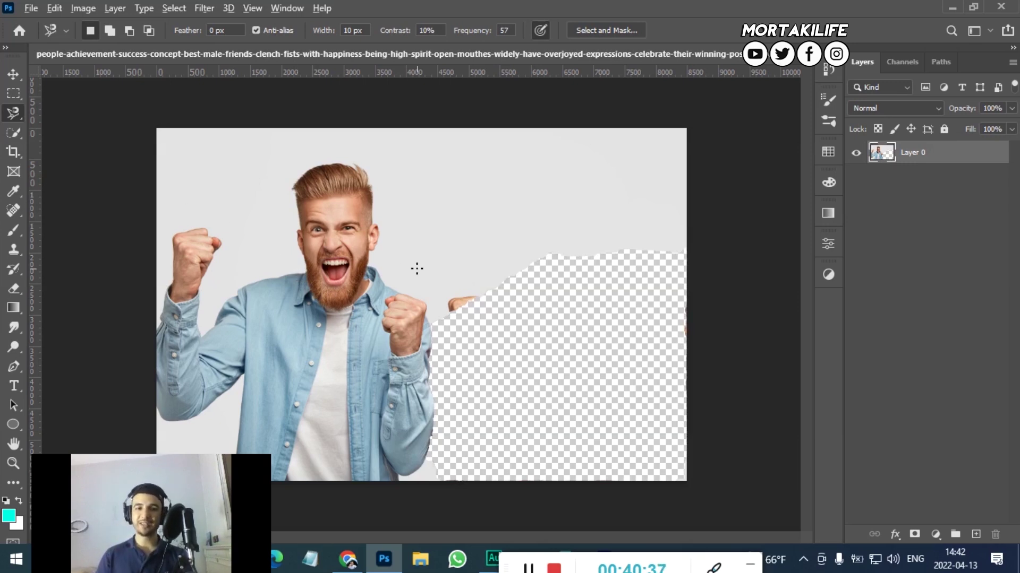
{"action": "scroll", "coordinate": [445, 295], "scroll_direction": "up", "scroll_amount": 1}
{"action": "scroll", "coordinate": [445, 296], "scroll_direction": "up", "scroll_amount": 1}
{"action": "scroll", "coordinate": [445, 295], "scroll_direction": "up", "scroll_amount": 1}
{"action": "key", "text": "v"}
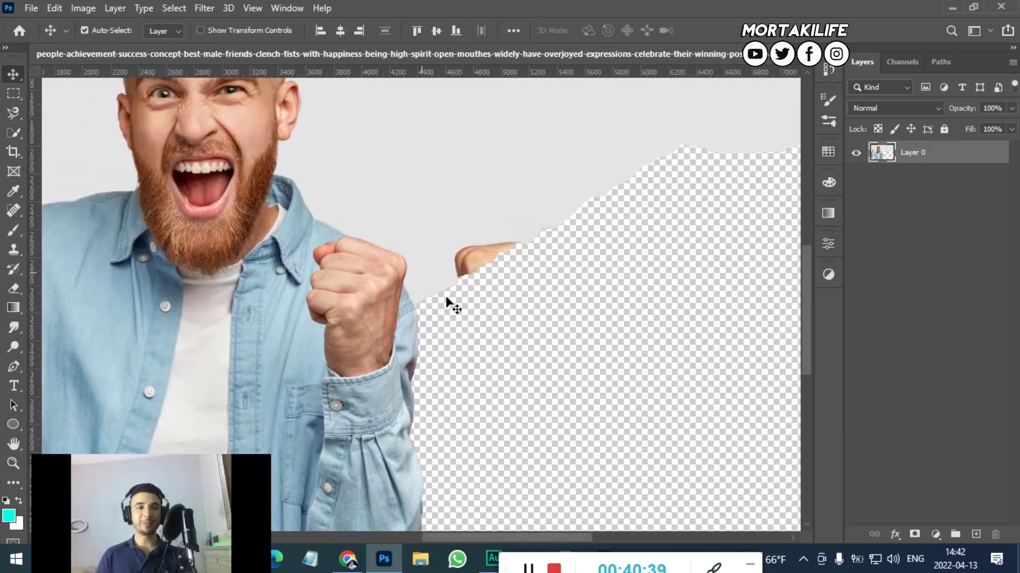
Erase the leftover hand and thumb edges with the Eraser Tool at 100% opacity.
{"action": "left_click", "coordinate": [12, 286]}
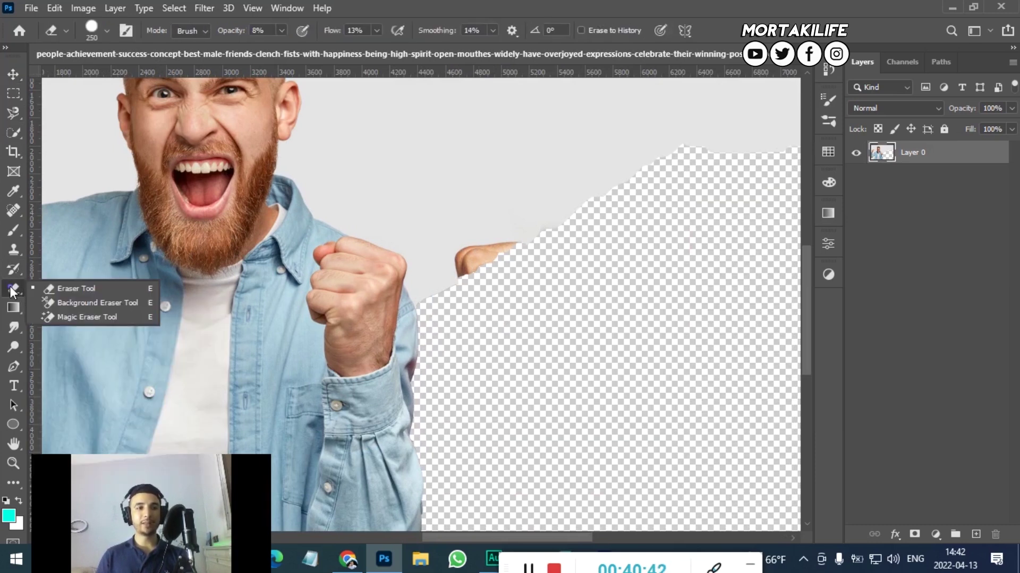
{"action": "left_click", "coordinate": [110, 292]}
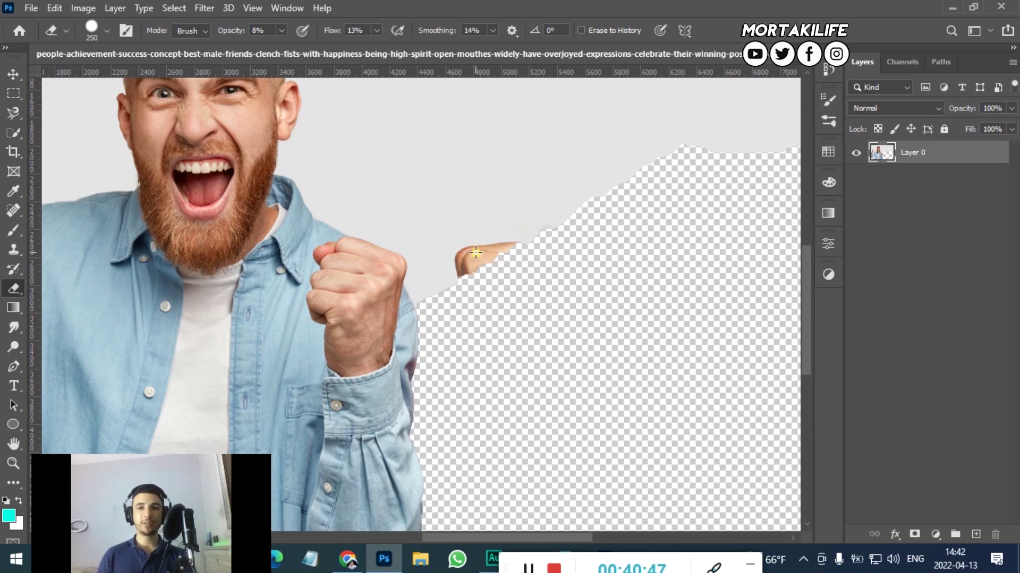
{"action": "left_click_drag", "start_coordinate": [231, 31], "coordinate": [522, 53]}
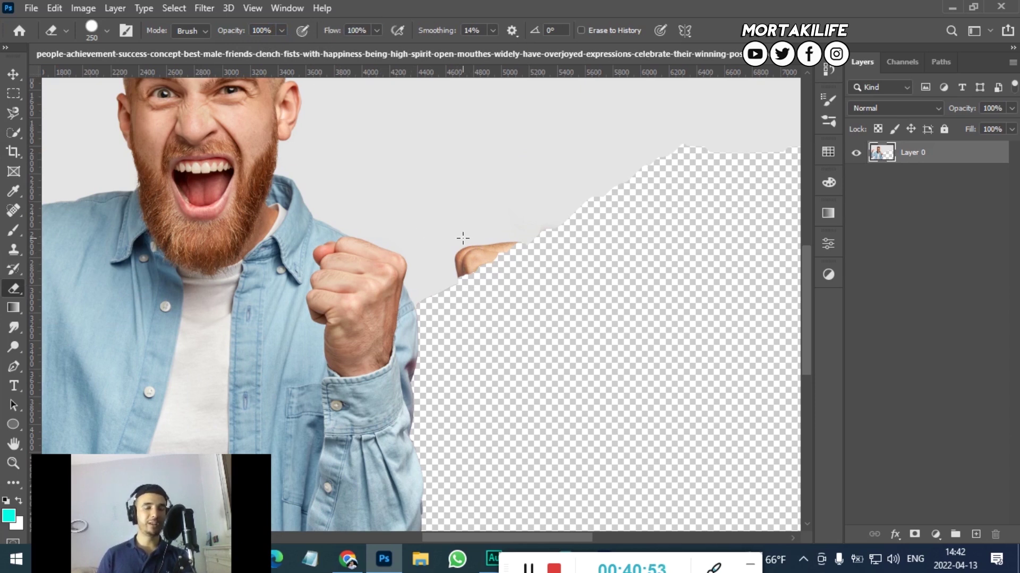
{"action": "mouse_move", "coordinate": [477, 229]}
{"action": "left_mouse_down"}
{"action": "mouse_move", "coordinate": [478, 248]}
{"action": "mouse_move", "coordinate": [541, 223]}
{"action": "left_mouse_up"}
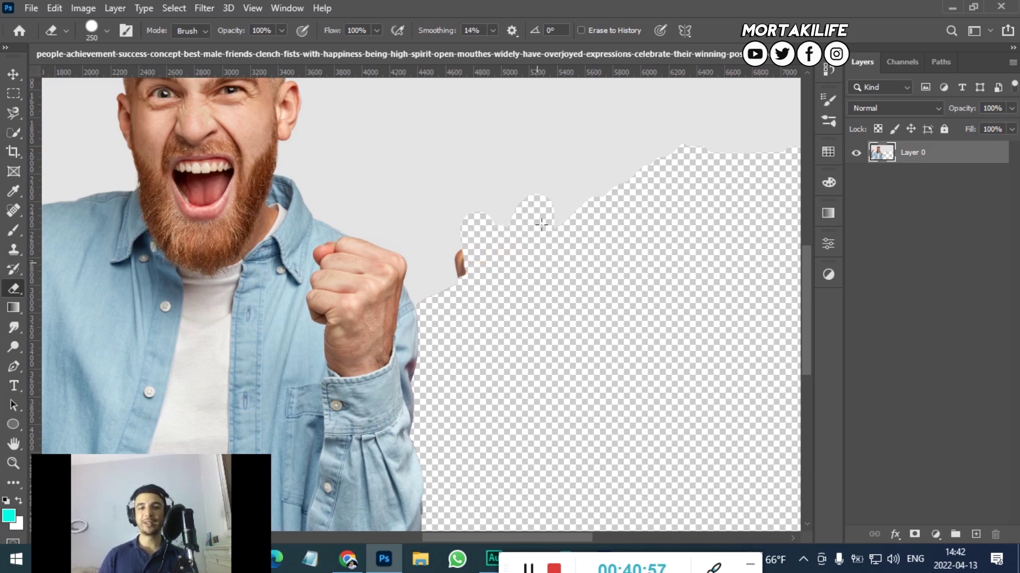
{"action": "left_click_drag", "start_coordinate": [460, 221], "coordinate": [463, 243]}
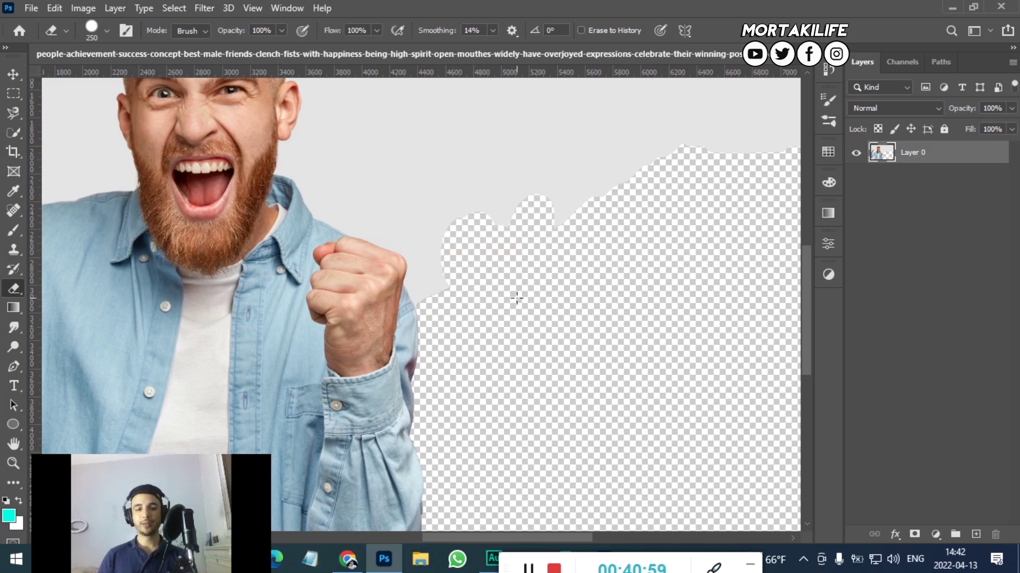
Undo the erasing step by step until the red-shirted man reappears.
{"action": "key", "text": "ctrl+minus"}
{"action": "key", "text": "ctrl+minus"}
{"action": "key", "text": "ctrl+minus"}
{"action": "key", "text": "ctrl+plus"}
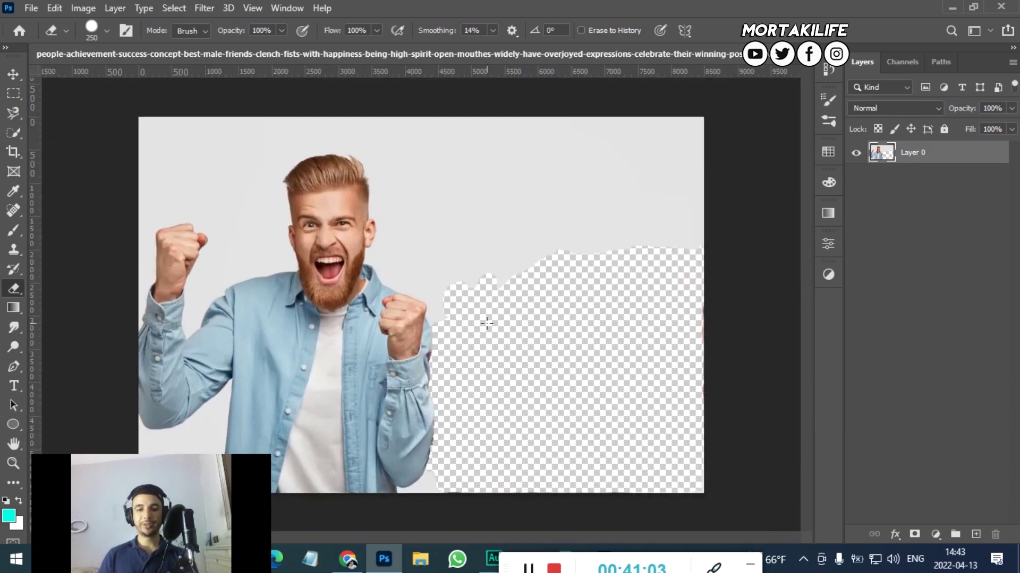
{"action": "key", "text": "ctrl+plus"}
{"action": "key", "text": "ctrl+minus"}
{"action": "key", "text": "ctrl+plus"}
{"action": "key", "text": "ctrl+minus"}
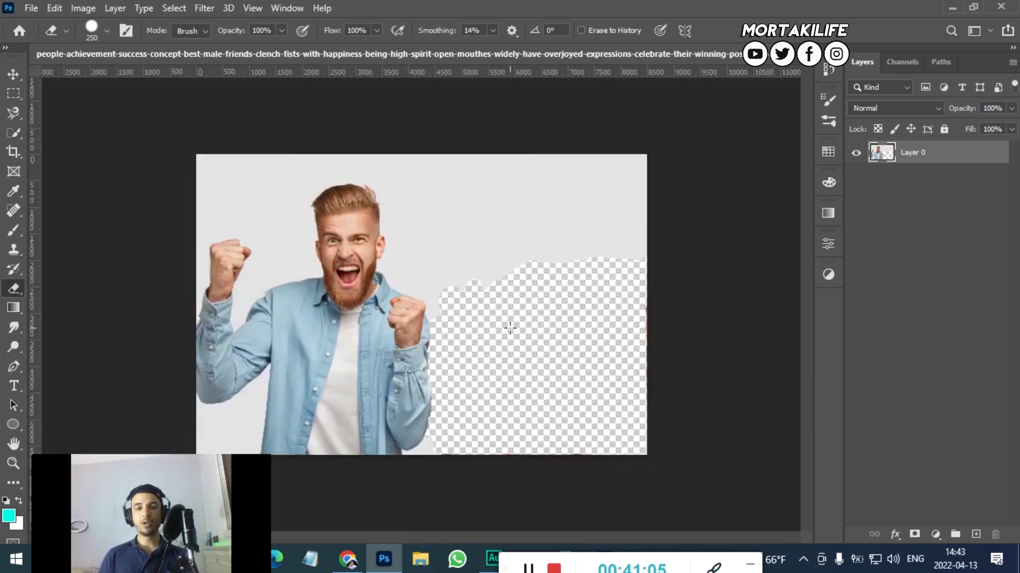
{"action": "key", "text": "ctrl+z"}
{"action": "key", "text": "ctrl+z"}
{"action": "key", "text": "ctrl+z"}
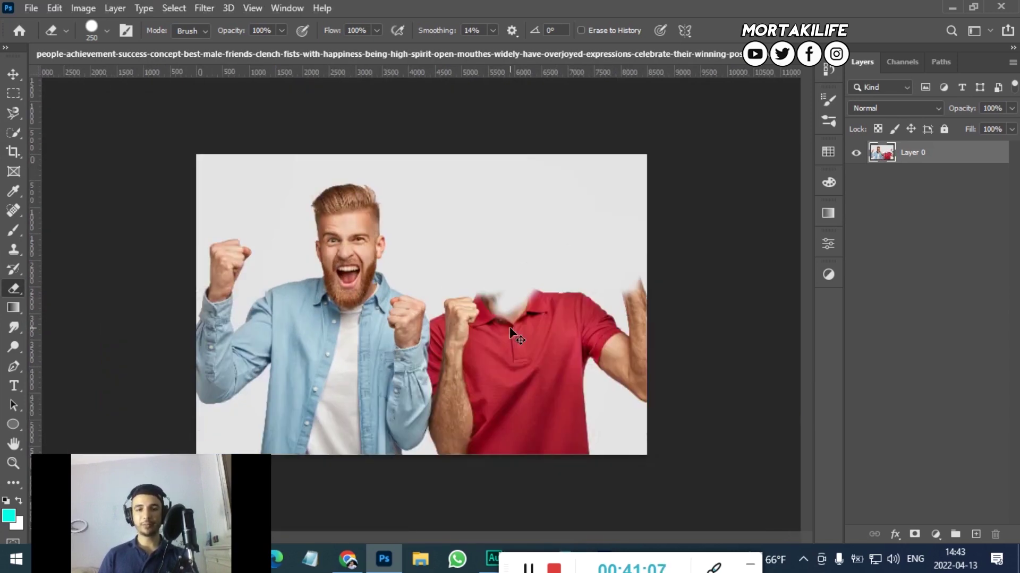
{"action": "key", "text": "ctrl+z"}
{"action": "key", "text": "ctrl+z"}
{"action": "key", "text": "ctrl+z"}
{"action": "key", "text": "ctrl+z"}
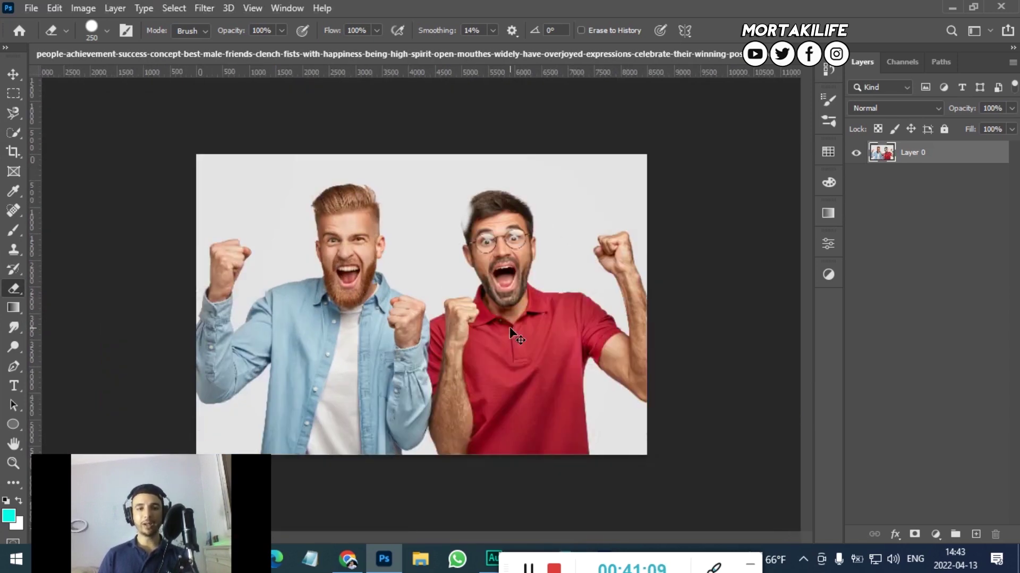
{"action": "key", "text": "ctrl+z"}
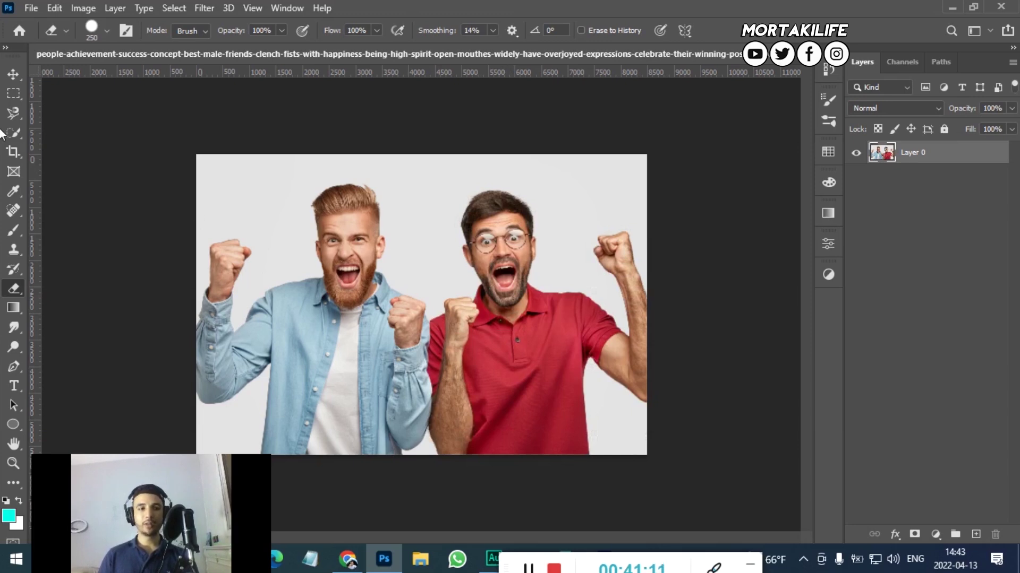
{"action": "left_click", "coordinate": [18, 131]}
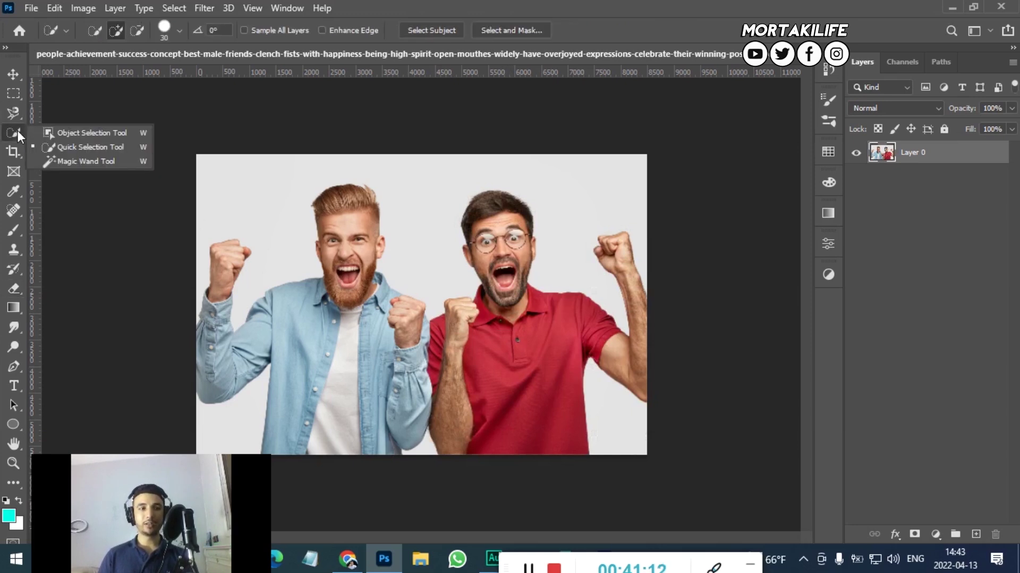
{"action": "left_click", "coordinate": [79, 146]}
{"action": "key", "text": "shift+w"}
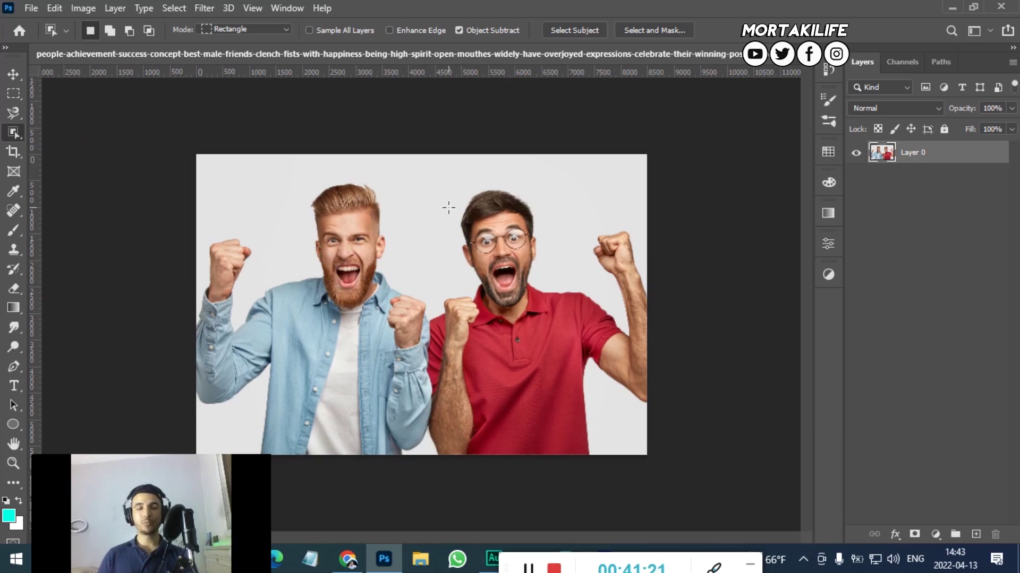
{"action": "scroll", "coordinate": [492, 344], "scroll_direction": "up", "scroll_amount": 3}
{"action": "scroll", "coordinate": [499, 345], "scroll_direction": "up", "scroll_amount": 2}
{"action": "scroll", "coordinate": [510, 346], "scroll_direction": "down", "scroll_amount": 3}
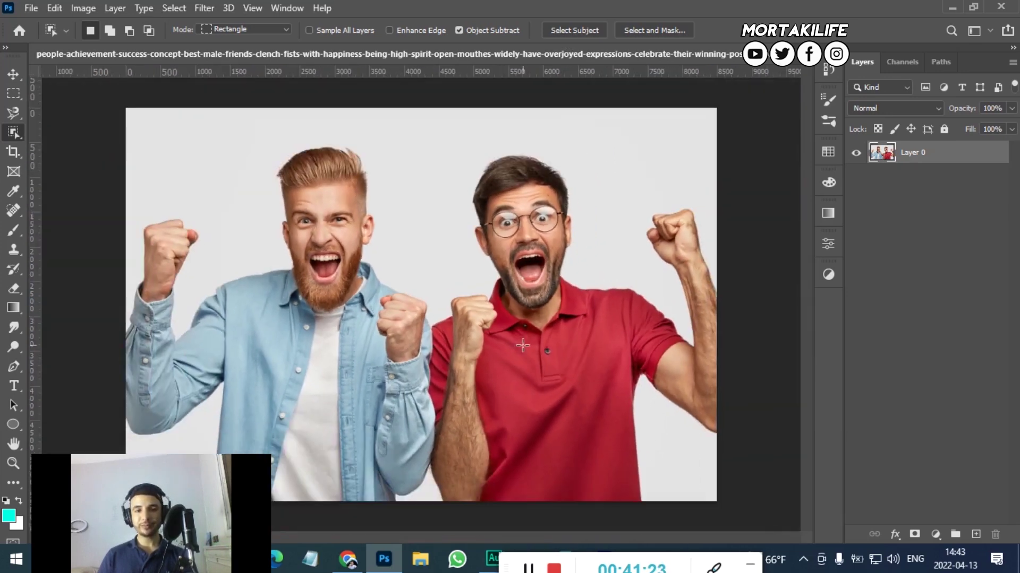
{"action": "scroll", "coordinate": [523, 345], "scroll_direction": "down", "scroll_amount": 1}
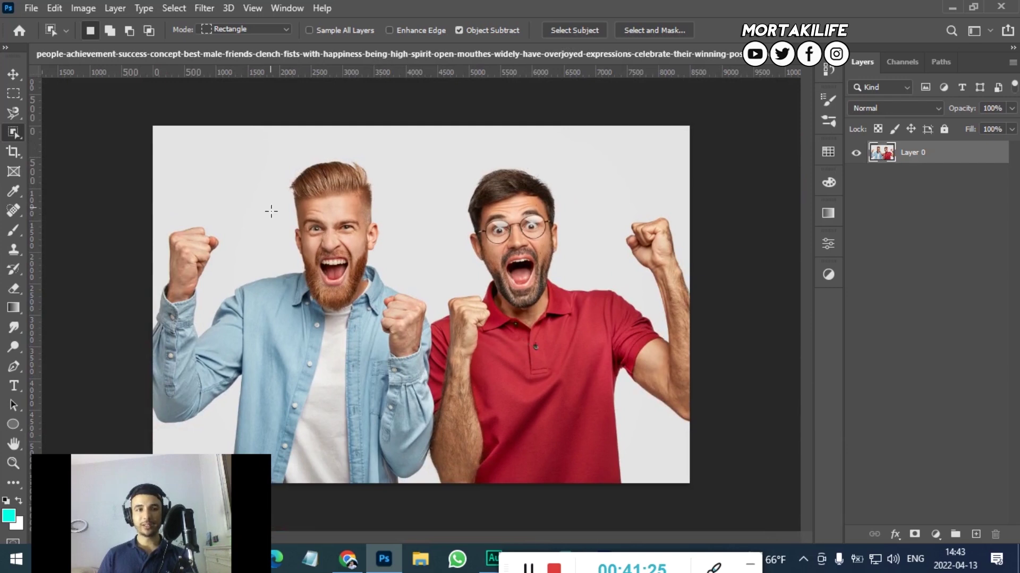
{"action": "left_click", "coordinate": [54, 11]}
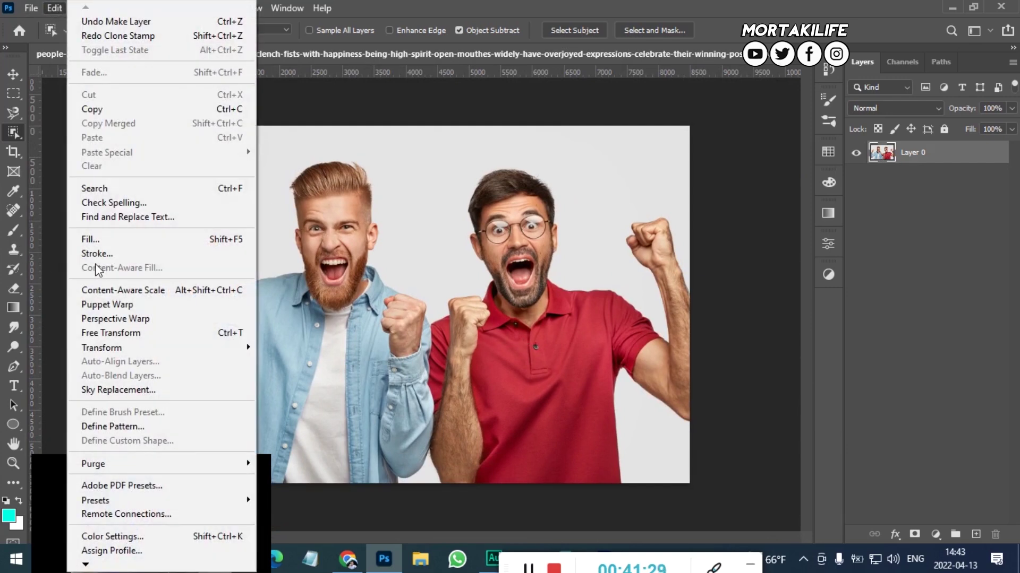
{"action": "left_click", "coordinate": [142, 292]}
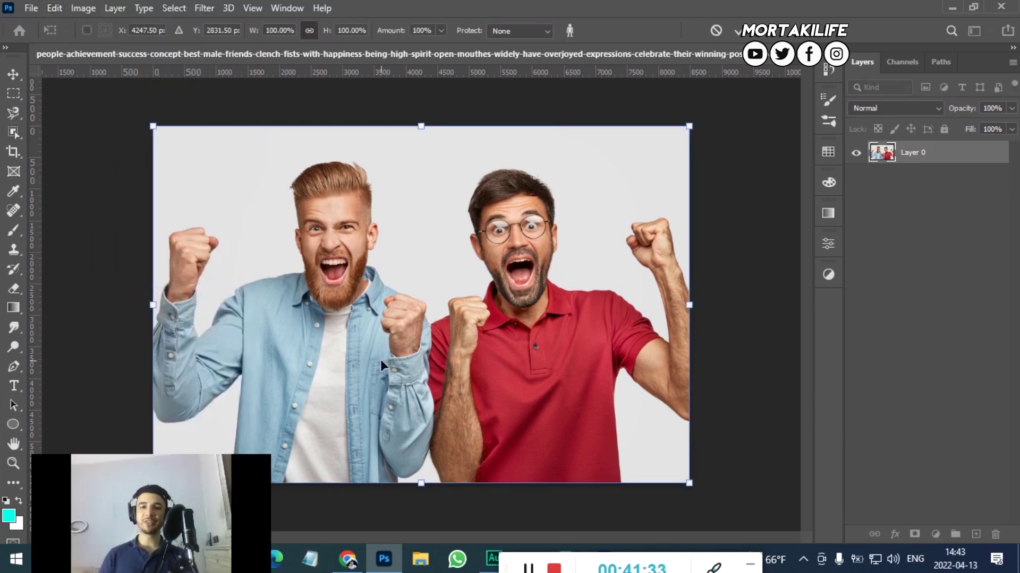
{"action": "left_click", "coordinate": [737, 30]}
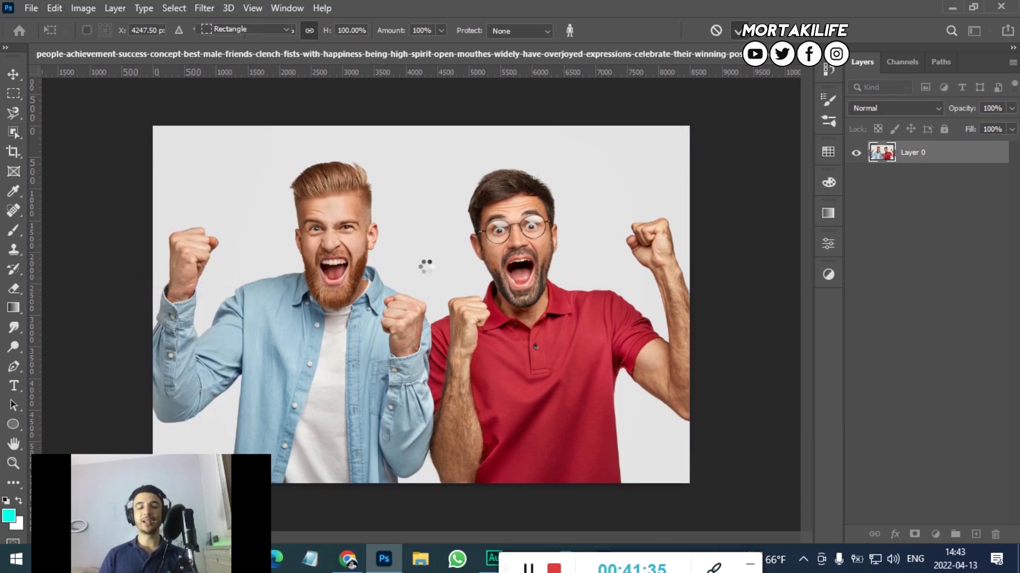
{"action": "key", "text": "ctrl+minus"}
{"action": "key", "text": "ctrl+plus"}
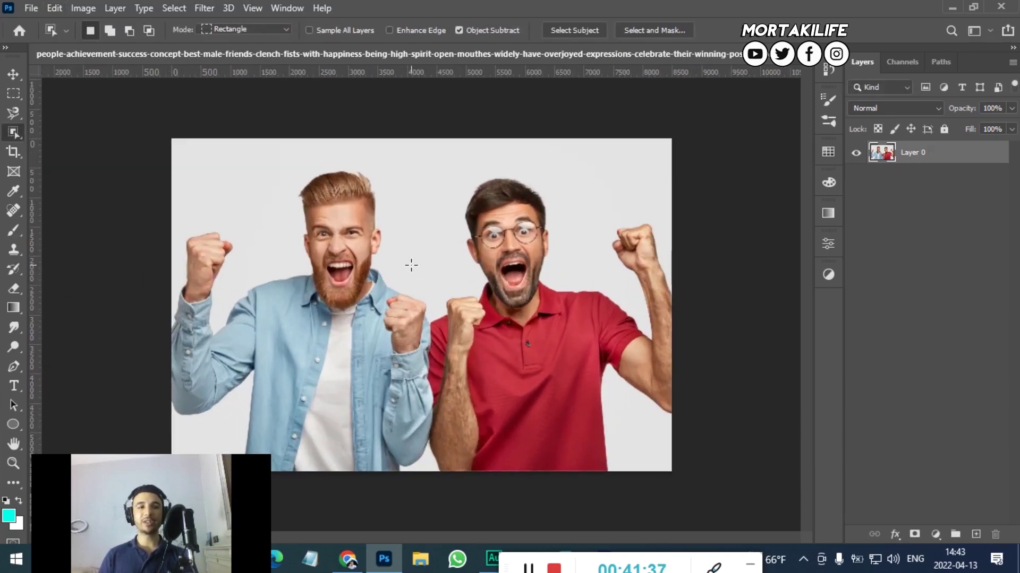
{"action": "key", "text": "v"}
{"action": "key", "text": "ctrl+minus"}
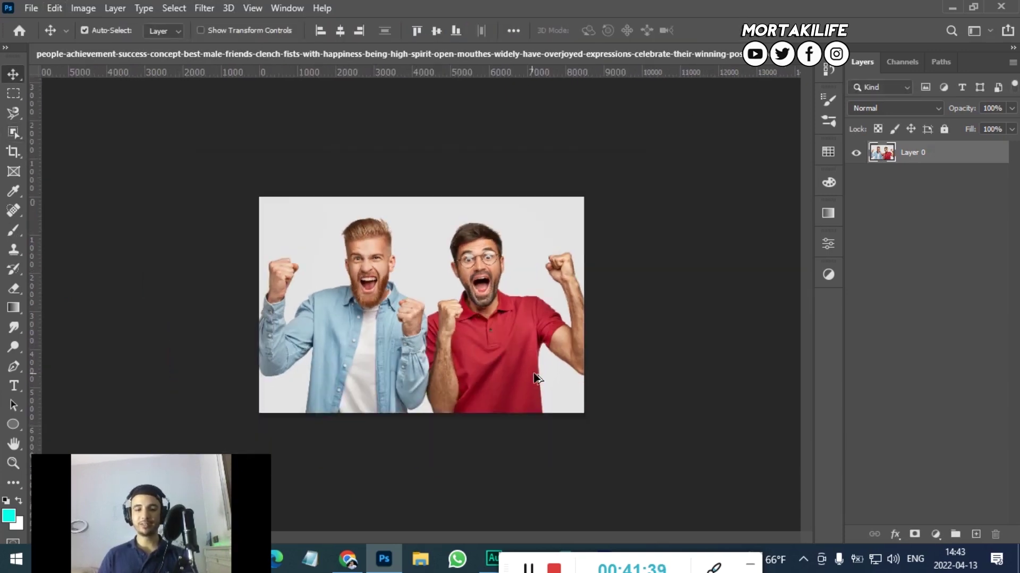
{"action": "key", "text": "ctrl+plus"}
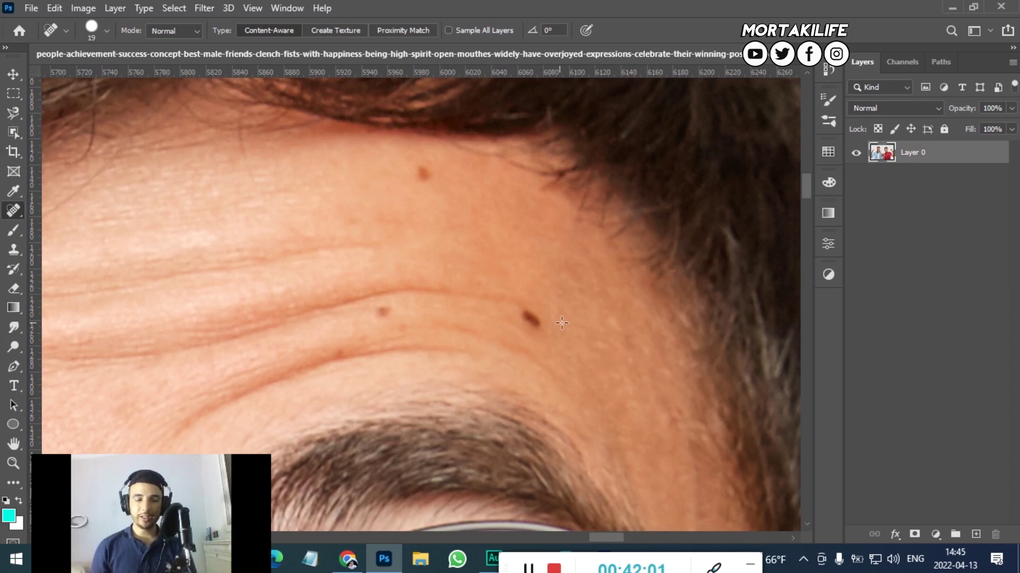
Heal the dark mole on the man's forehead with the Spot Healing Brush.
{"action": "scroll", "coordinate": [407, 368], "scroll_direction": "down", "scroll_amount": 2}
{"action": "scroll", "coordinate": [405, 367], "scroll_direction": "down", "scroll_amount": 1}
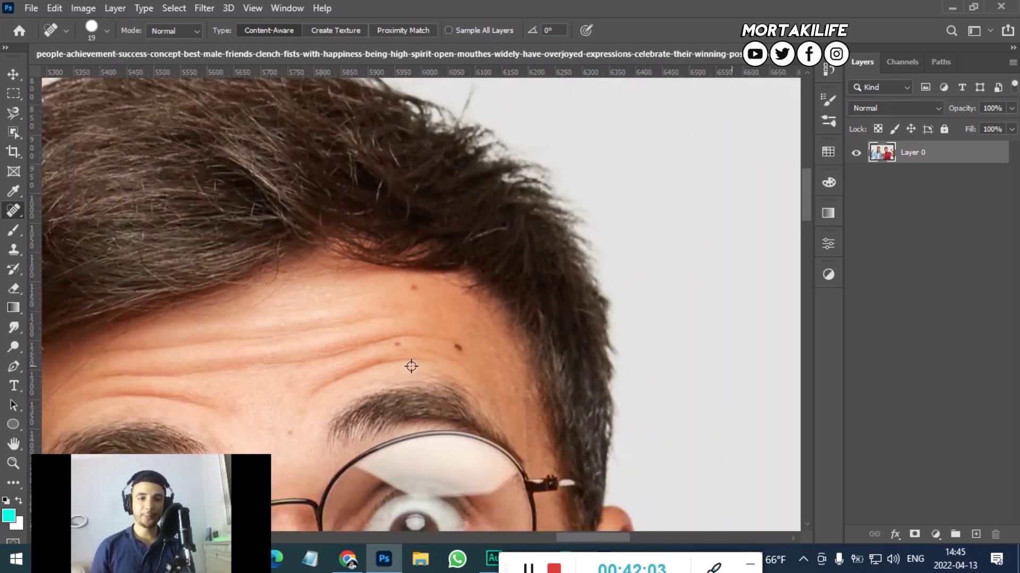
{"action": "scroll", "coordinate": [412, 366], "scroll_direction": "up", "scroll_amount": 1}
{"action": "scroll", "coordinate": [439, 358], "scroll_direction": "up", "scroll_amount": 2}
{"action": "scroll", "coordinate": [440, 352], "scroll_direction": "up", "scroll_amount": 1}
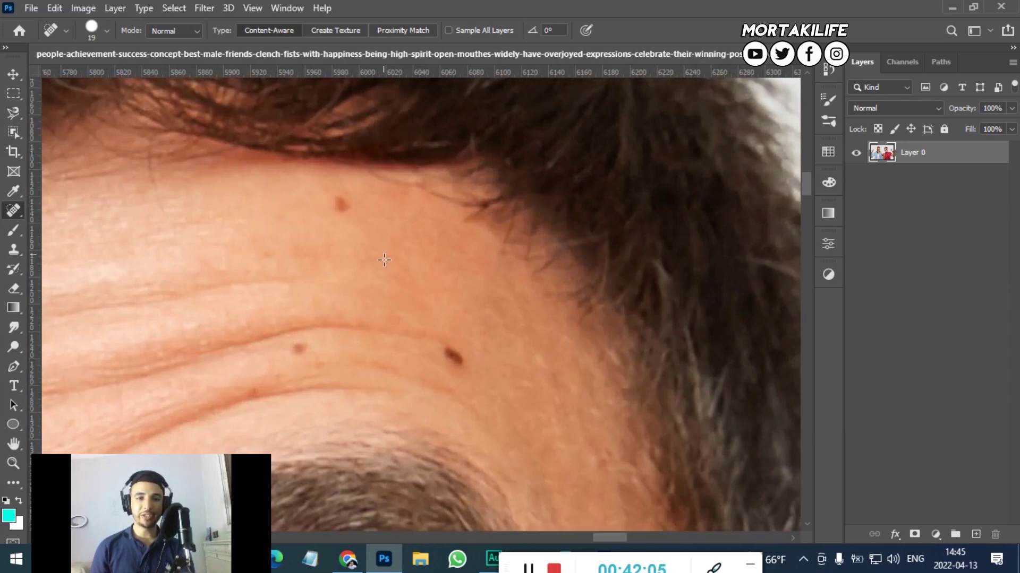
{"action": "scroll", "coordinate": [385, 291], "scroll_direction": "right", "scroll_amount": 2}
{"action": "scroll", "coordinate": [380, 297], "scroll_direction": "left", "scroll_amount": 3}
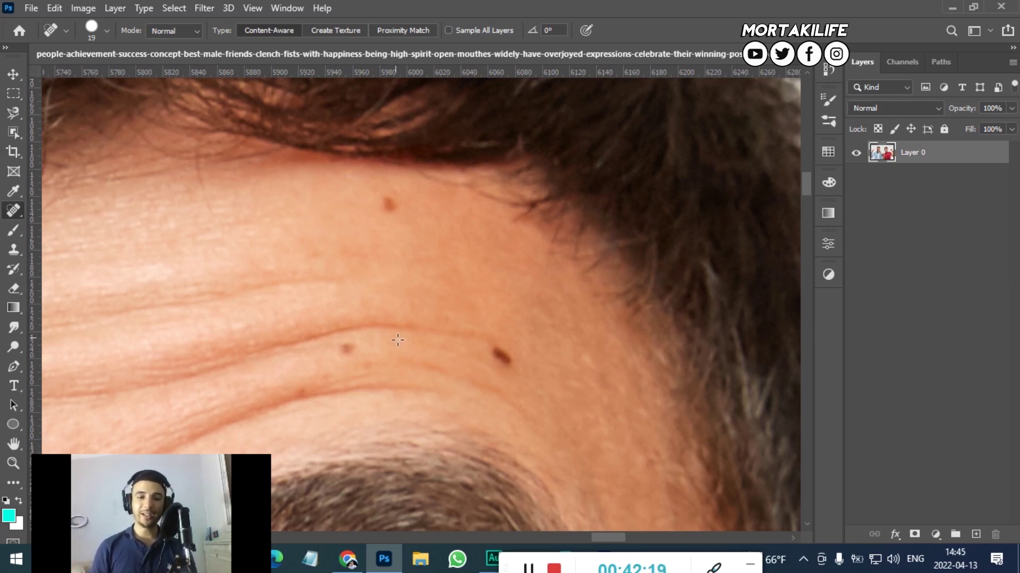
{"action": "scroll", "coordinate": [515, 358], "scroll_direction": "up", "scroll_amount": 1}
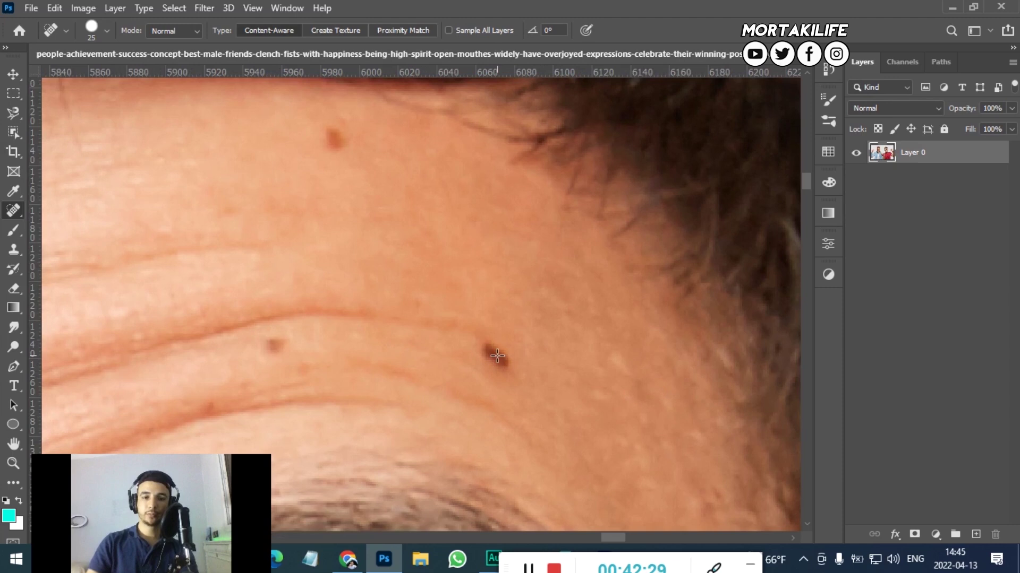
{"action": "left_click", "coordinate": [498, 355]}
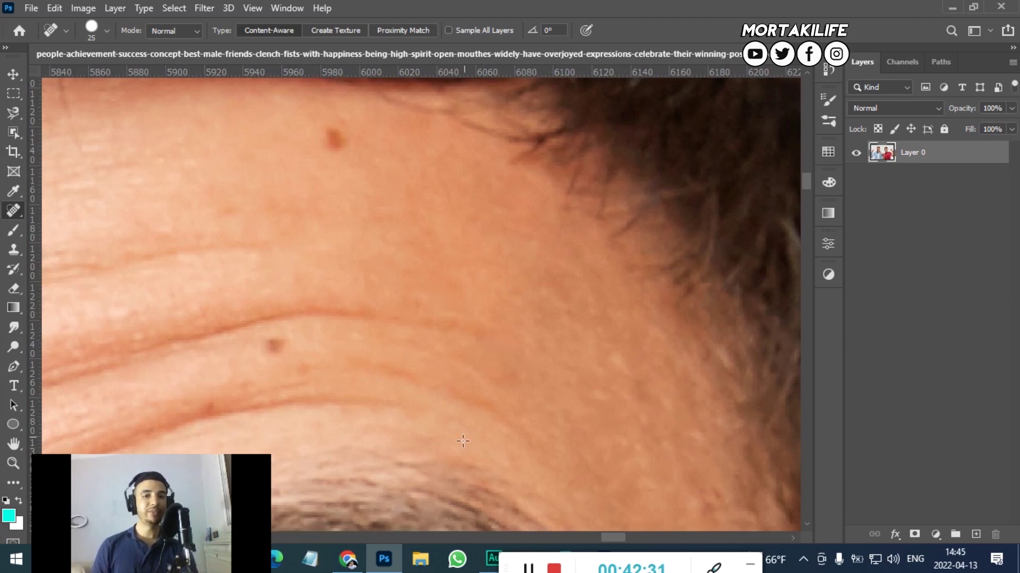
{"action": "scroll", "coordinate": [476, 372], "scroll_direction": "down", "scroll_amount": 3}
{"action": "scroll", "coordinate": [364, 382], "scroll_direction": "up", "scroll_amount": 4}
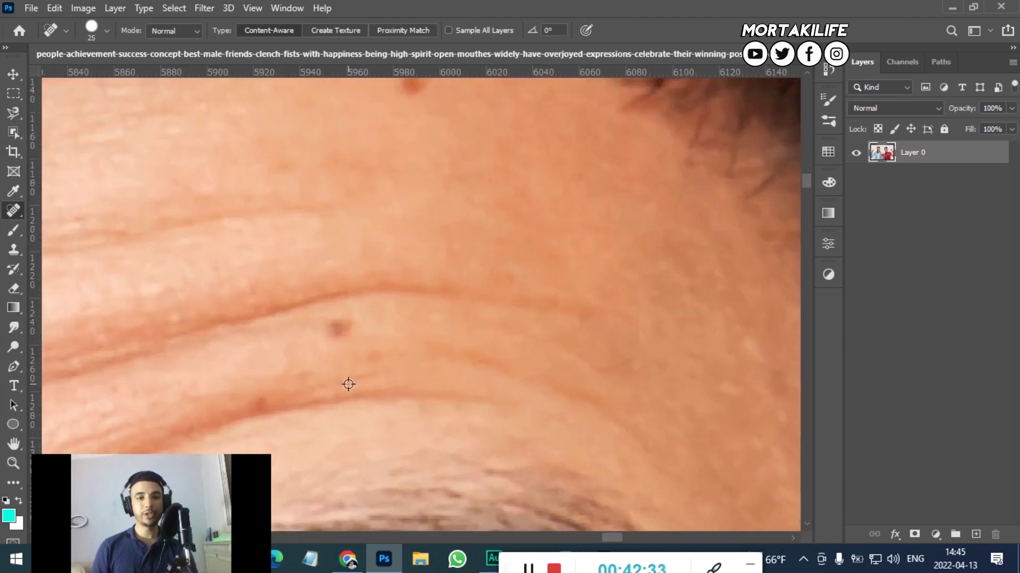
Try a size-10 brush and undo it, then heal two forehead blemishes at size 25.
{"action": "key", "text": "bracketleft"}
{"action": "key", "text": "bracketleft"}
{"action": "key", "text": "bracketleft"}
{"action": "left_click", "coordinate": [340, 328]}
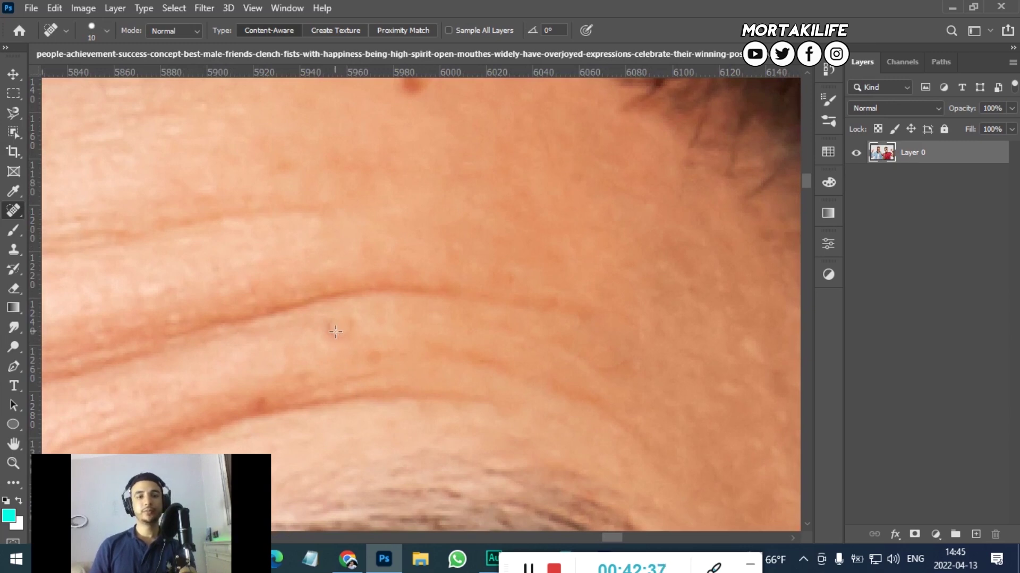
{"action": "key", "text": "ctrl+z"}
{"action": "key", "text": "bracketright"}
{"action": "key", "text": "bracketright"}
{"action": "key", "text": "bracketright"}
{"action": "left_click", "coordinate": [338, 333]}
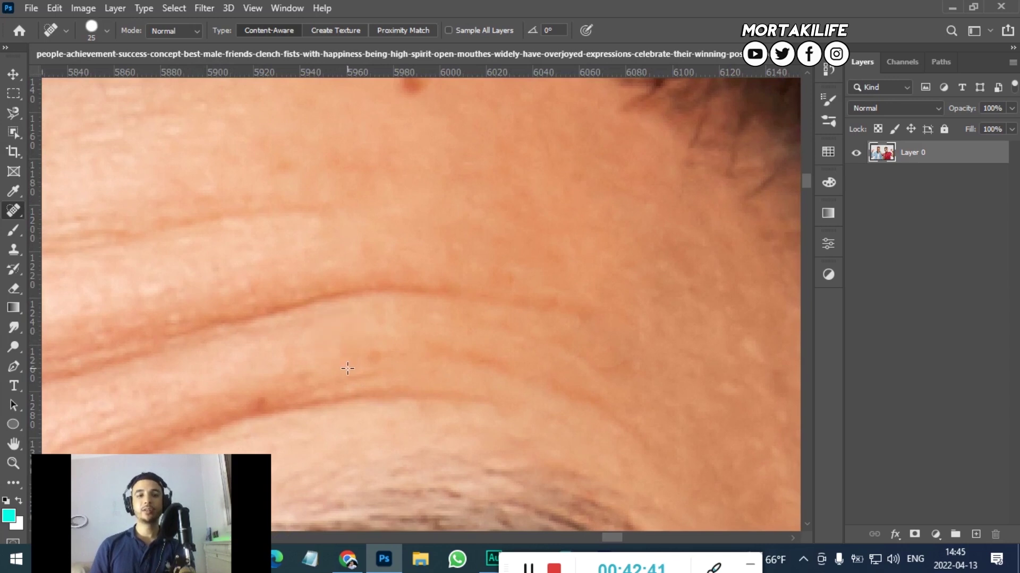
{"action": "scroll", "coordinate": [377, 309], "scroll_direction": "up", "scroll_amount": 3}
{"action": "left_click", "coordinate": [417, 177]}
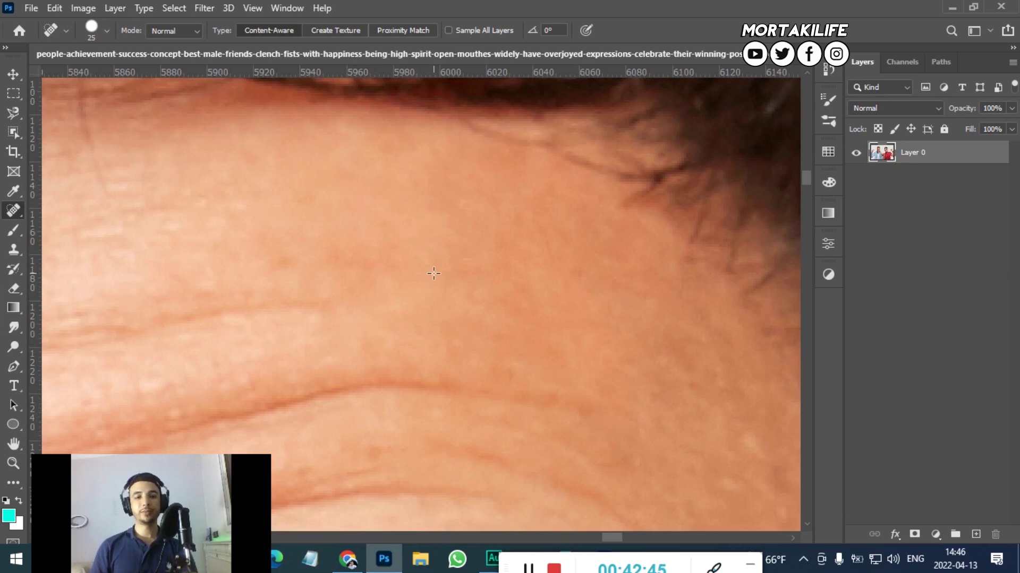
{"action": "key", "text": "ctrl+minus"}
{"action": "key", "text": "ctrl+minus"}
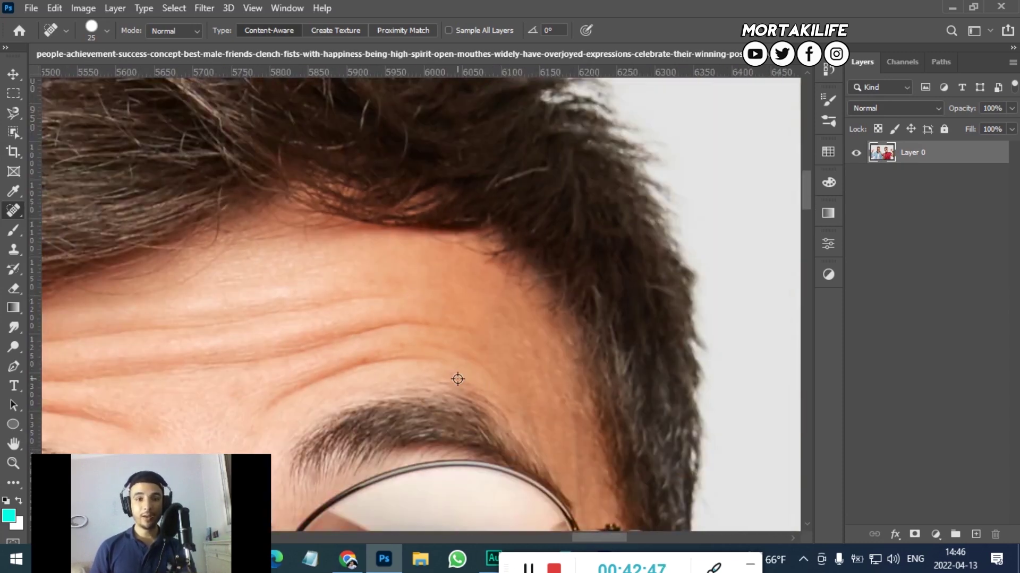
{"action": "scroll", "coordinate": [375, 380], "scroll_direction": "up", "scroll_amount": 2}
{"action": "scroll", "coordinate": [350, 366], "scroll_direction": "up", "scroll_amount": 2}
{"action": "scroll", "coordinate": [353, 307], "scroll_direction": "up", "scroll_amount": 2}
Heal two spots along the forehead wrinkle.
{"action": "left_click", "coordinate": [356, 292]}
{"action": "left_click", "coordinate": [521, 237]}
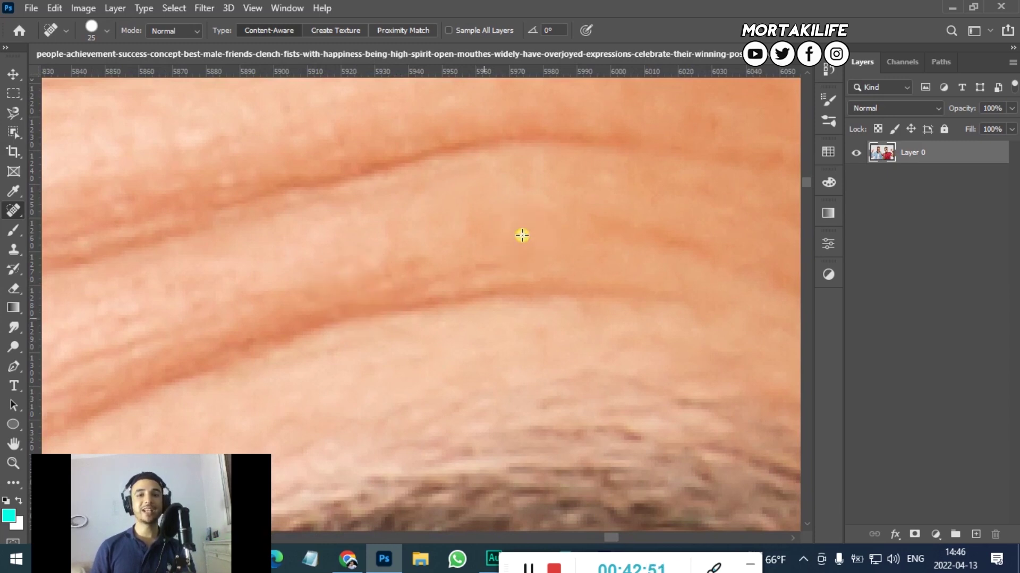
{"action": "scroll", "coordinate": [464, 330], "scroll_direction": "down", "scroll_amount": 2}
{"action": "scroll", "coordinate": [464, 329], "scroll_direction": "down", "scroll_amount": 2}
{"action": "scroll", "coordinate": [470, 332], "scroll_direction": "down", "scroll_amount": 2}
{"action": "scroll", "coordinate": [469, 332], "scroll_direction": "down", "scroll_amount": 2}
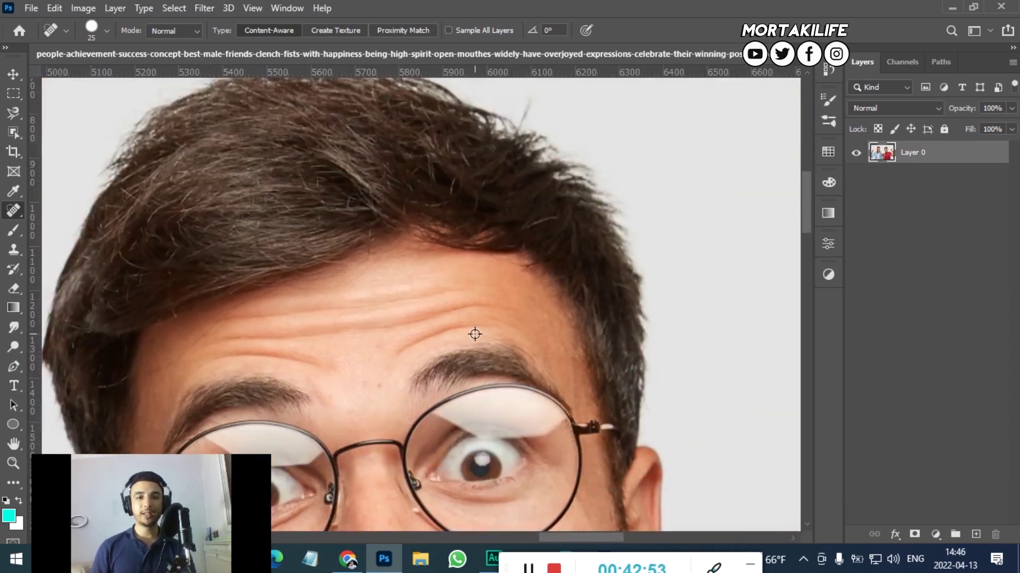
{"action": "scroll", "coordinate": [473, 335], "scroll_direction": "down", "scroll_amount": 2}
{"action": "scroll", "coordinate": [474, 371], "scroll_direction": "down", "scroll_amount": 2}
{"action": "scroll", "coordinate": [476, 408], "scroll_direction": "down", "scroll_amount": 1}
{"action": "scroll", "coordinate": [469, 445], "scroll_direction": "up", "scroll_amount": 2}
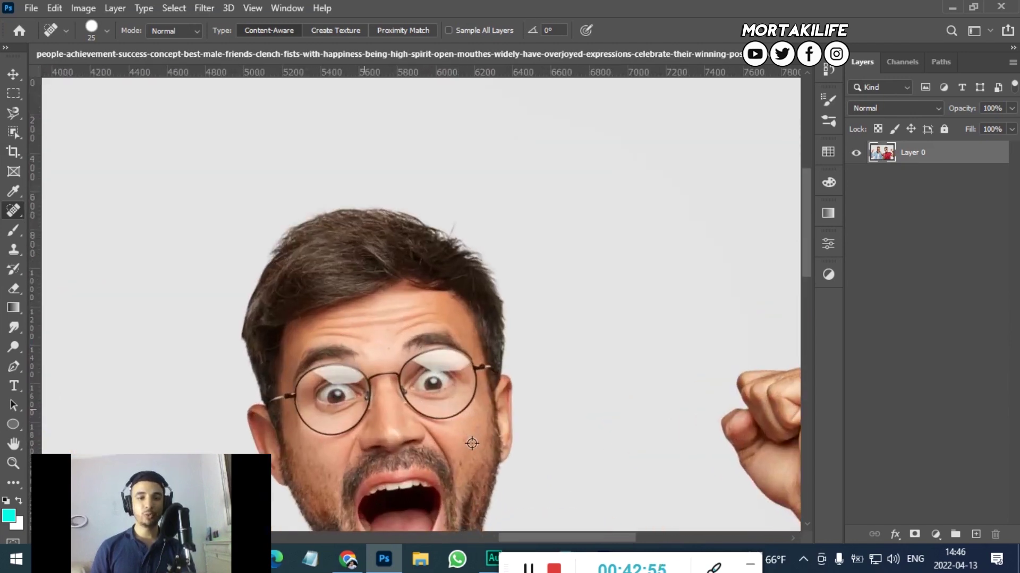
{"action": "scroll", "coordinate": [467, 440], "scroll_direction": "up", "scroll_amount": 2}
{"action": "scroll", "coordinate": [464, 432], "scroll_direction": "up", "scroll_amount": 2}
{"action": "scroll", "coordinate": [465, 441], "scroll_direction": "up", "scroll_amount": 2}
{"action": "scroll", "coordinate": [464, 441], "scroll_direction": "up", "scroll_amount": 1}
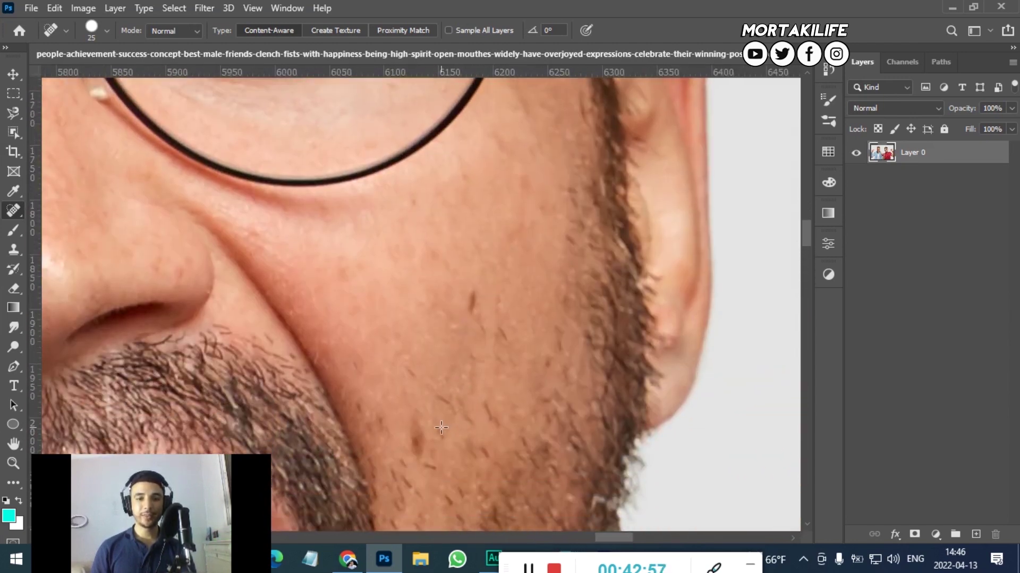
{"action": "scroll", "coordinate": [464, 441], "scroll_direction": "up", "scroll_amount": 2}
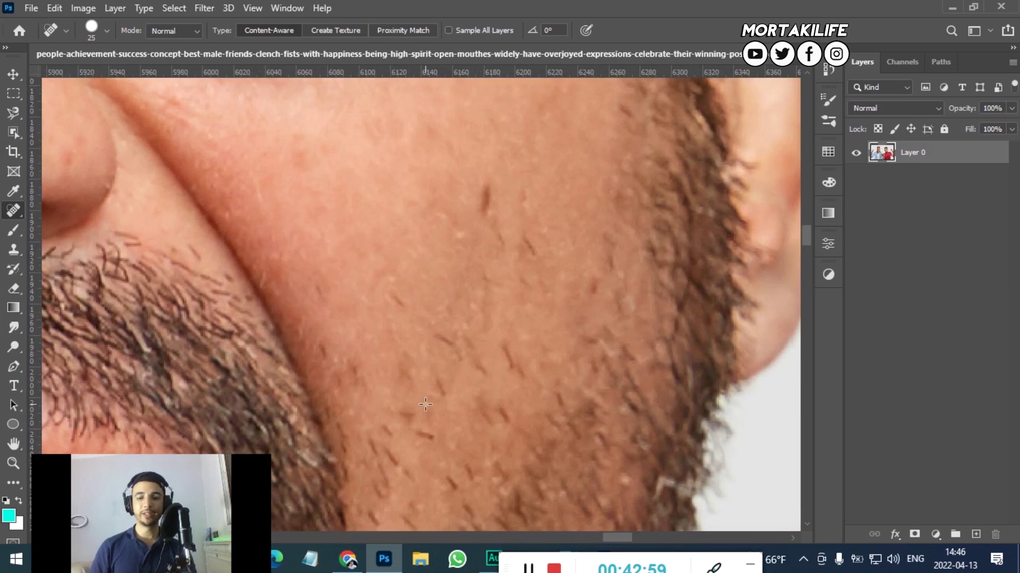
At brush size 45, heal the cheek marks and stray hair with dabs and one stroke.
{"action": "key", "text": "bracketright"}
{"action": "key", "text": "bracketright"}
{"action": "left_click", "coordinate": [437, 391]}
{"action": "left_click", "coordinate": [441, 338]}
{"action": "left_click", "coordinate": [400, 311]}
{"action": "left_click", "coordinate": [406, 411]}
{"action": "left_click", "coordinate": [485, 199]}
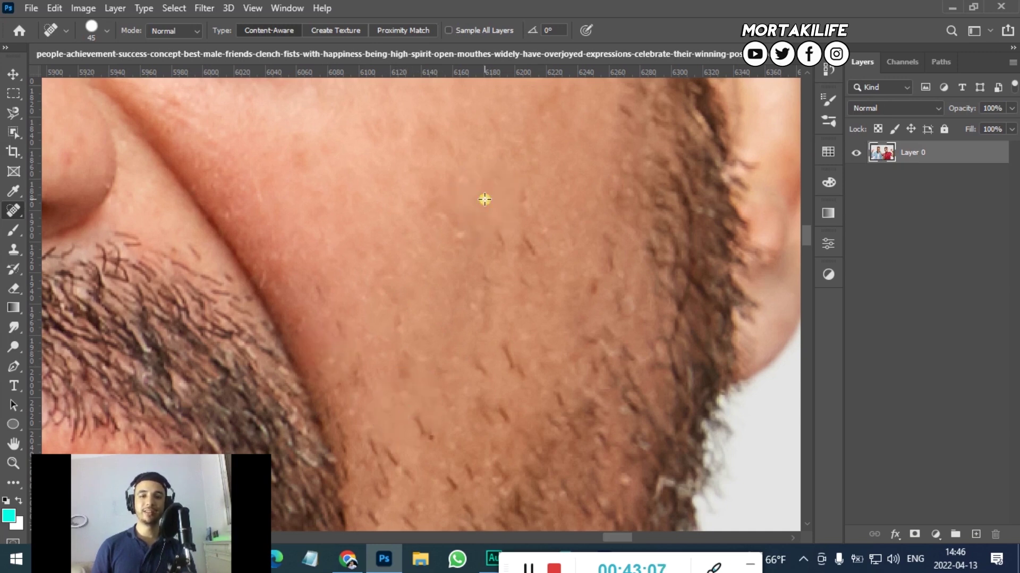
{"action": "left_click", "coordinate": [507, 259]}
{"action": "mouse_move", "coordinate": [533, 221]}
{"action": "left_mouse_down"}
{"action": "mouse_move", "coordinate": [503, 317]}
{"action": "mouse_move", "coordinate": [457, 393]}
{"action": "left_mouse_up"}
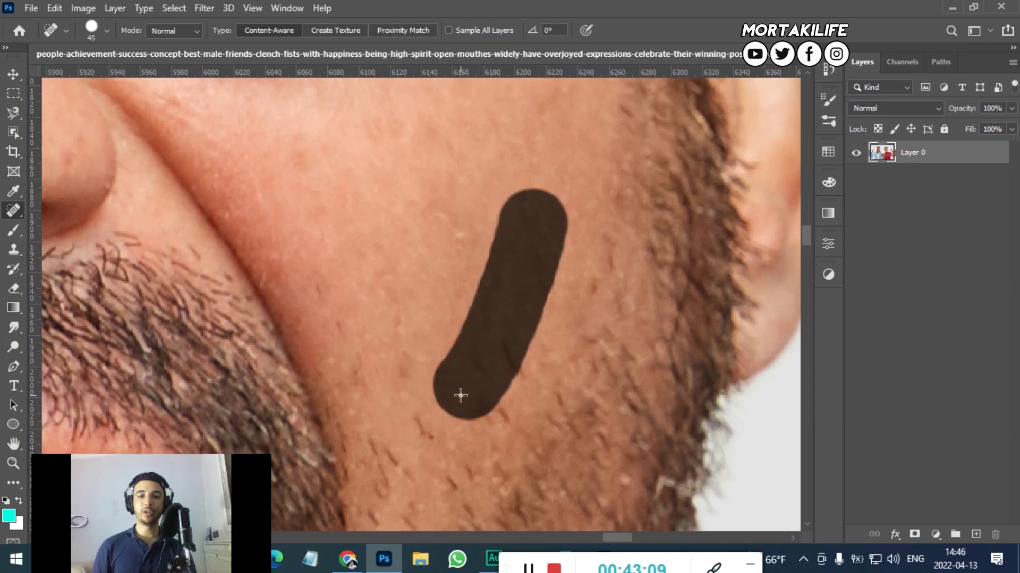
Heal the remaining cheek blemishes, including the red one and those below the glasses.
{"action": "scroll", "coordinate": [452, 357], "scroll_direction": "down", "scroll_amount": 2}
{"action": "scroll", "coordinate": [452, 357], "scroll_direction": "down", "scroll_amount": 1}
{"action": "left_click", "coordinate": [478, 353]}
{"action": "left_click", "coordinate": [519, 152]}
{"action": "scroll", "coordinate": [518, 159], "scroll_direction": "up", "scroll_amount": 1}
{"action": "scroll", "coordinate": [517, 170], "scroll_direction": "up", "scroll_amount": 1}
{"action": "scroll", "coordinate": [516, 183], "scroll_direction": "up", "scroll_amount": 1}
{"action": "left_click", "coordinate": [540, 178]}
{"action": "left_click", "coordinate": [522, 269]}
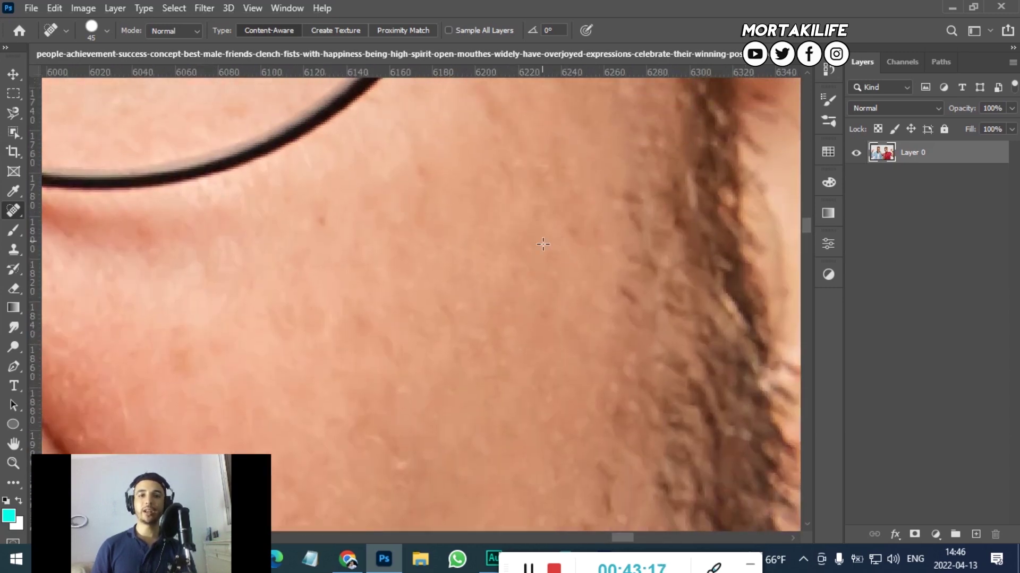
{"action": "left_click", "coordinate": [491, 115]}
{"action": "left_click", "coordinate": [430, 162]}
{"action": "left_click", "coordinate": [339, 220]}
Heal the two blemishes beside the beard and review the result.
{"action": "scroll", "coordinate": [350, 244], "scroll_direction": "down", "scroll_amount": 2}
{"action": "scroll", "coordinate": [366, 303], "scroll_direction": "down", "scroll_amount": 1}
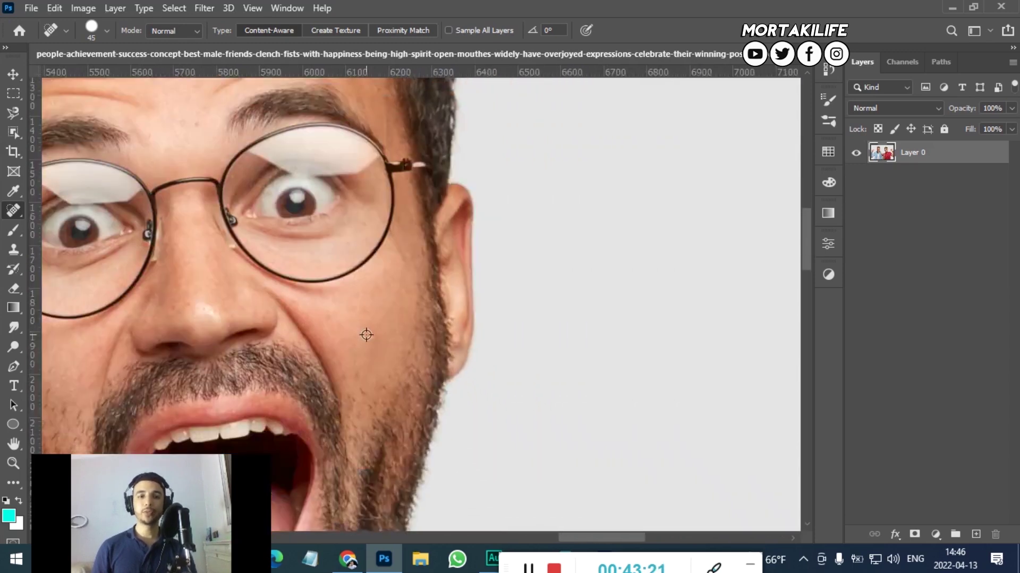
{"action": "scroll", "coordinate": [366, 335], "scroll_direction": "down", "scroll_amount": 2}
{"action": "scroll", "coordinate": [319, 265], "scroll_direction": "up", "scroll_amount": 2}
{"action": "scroll", "coordinate": [212, 345], "scroll_direction": "down", "scroll_amount": 3}
{"action": "scroll", "coordinate": [199, 348], "scroll_direction": "up", "scroll_amount": 1}
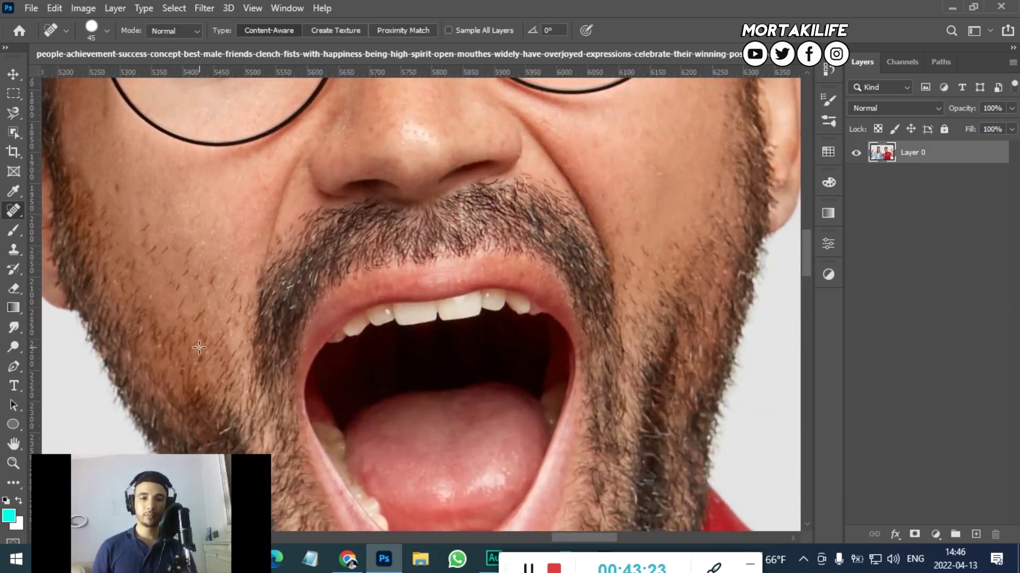
{"action": "scroll", "coordinate": [199, 348], "scroll_direction": "left", "scroll_amount": 1}
{"action": "scroll", "coordinate": [281, 370], "scroll_direction": "left", "scroll_amount": 1}
{"action": "left_click", "coordinate": [238, 181]}
{"action": "scroll", "coordinate": [266, 255], "scroll_direction": "up", "scroll_amount": 1}
{"action": "scroll", "coordinate": [257, 246], "scroll_direction": "up", "scroll_amount": 1}
{"action": "left_click", "coordinate": [250, 213]}
{"action": "scroll", "coordinate": [357, 266], "scroll_direction": "down", "scroll_amount": 1}
{"action": "scroll", "coordinate": [360, 266], "scroll_direction": "down", "scroll_amount": 1}
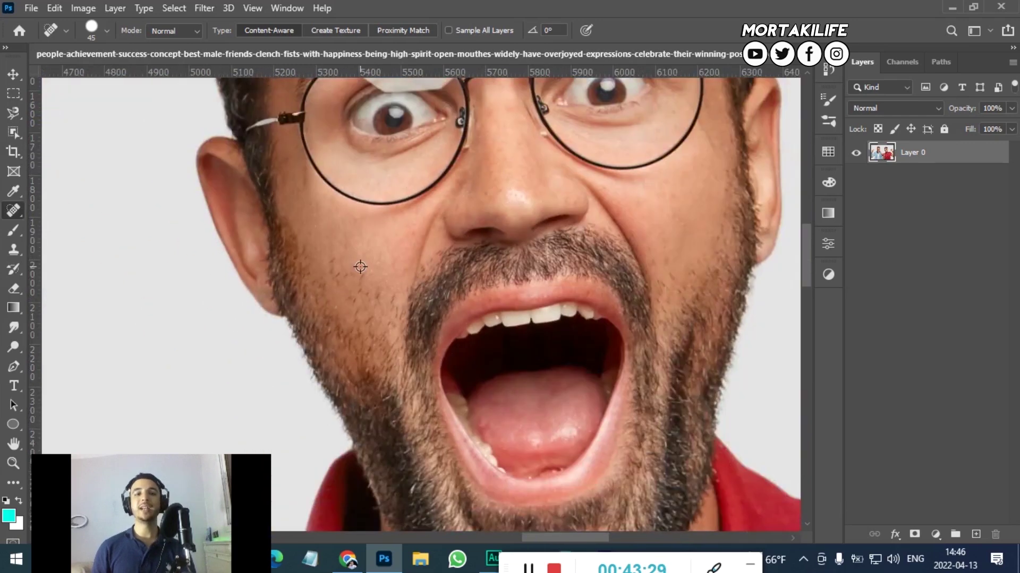
{"action": "scroll", "coordinate": [360, 267], "scroll_direction": "down", "scroll_amount": 1}
{"action": "scroll", "coordinate": [359, 269], "scroll_direction": "down", "scroll_amount": 1}
{"action": "scroll", "coordinate": [359, 270], "scroll_direction": "down", "scroll_amount": 1}
{"action": "scroll", "coordinate": [358, 272], "scroll_direction": "down", "scroll_amount": 1}
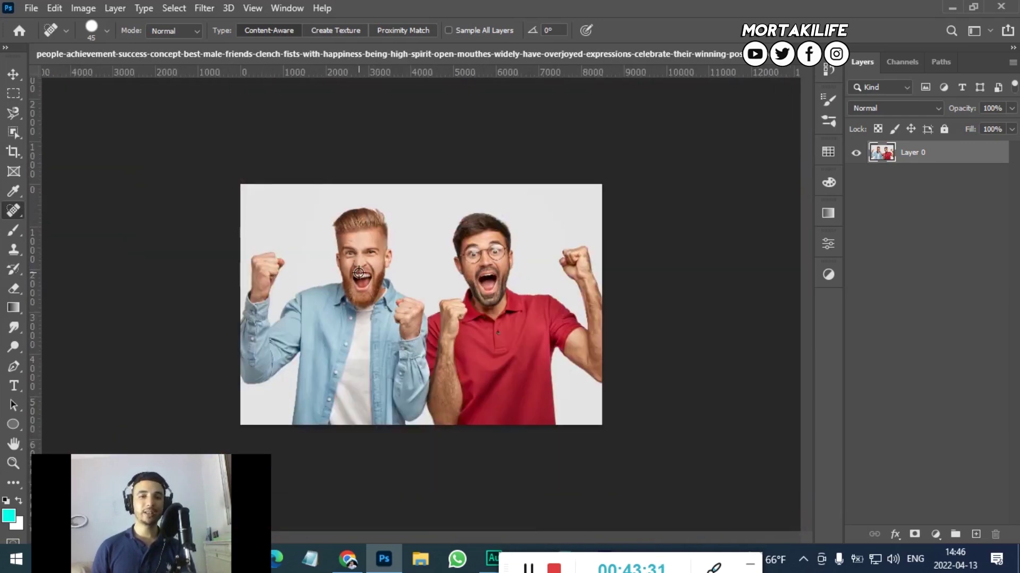
{"action": "scroll", "coordinate": [358, 272], "scroll_direction": "up", "scroll_amount": 1}
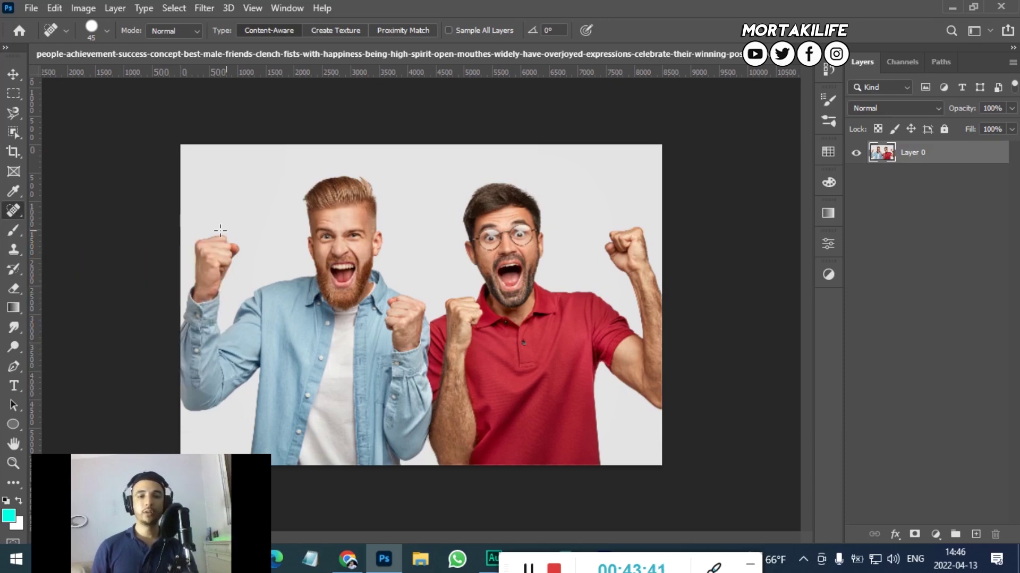
Fit the whole image in view and select the Paint Bucket Tool from the gradient flyout.
{"action": "key", "text": "v"}
{"action": "key", "text": "ctrl+minus"}
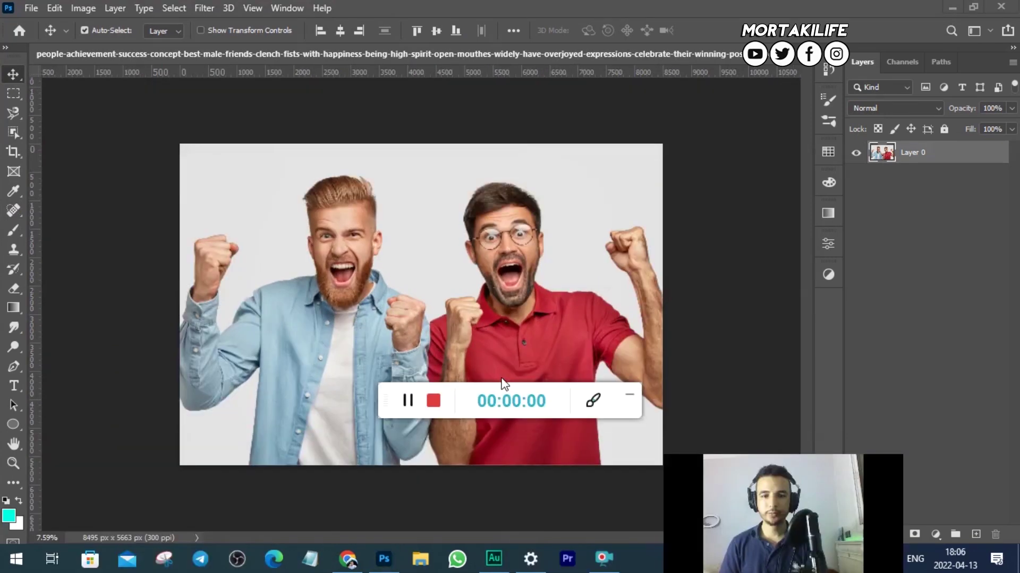
{"action": "mouse_move", "coordinate": [386, 388]}
{"action": "left_mouse_down"}
{"action": "mouse_move", "coordinate": [541, 514]}
{"action": "mouse_move", "coordinate": [560, 572]}
{"action": "left_mouse_up"}
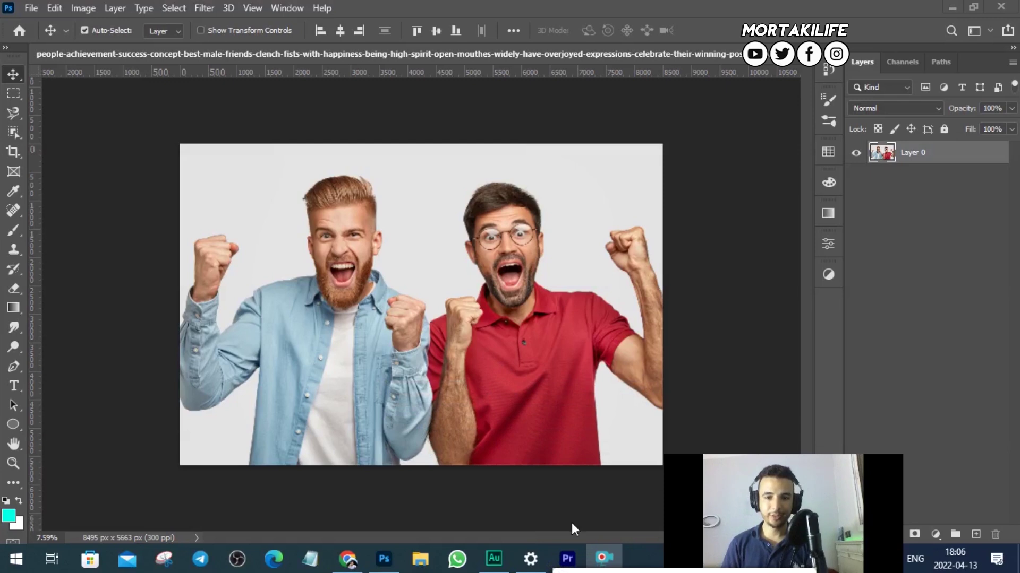
{"action": "left_click_drag", "start_coordinate": [562, 569], "coordinate": [91, 555]}
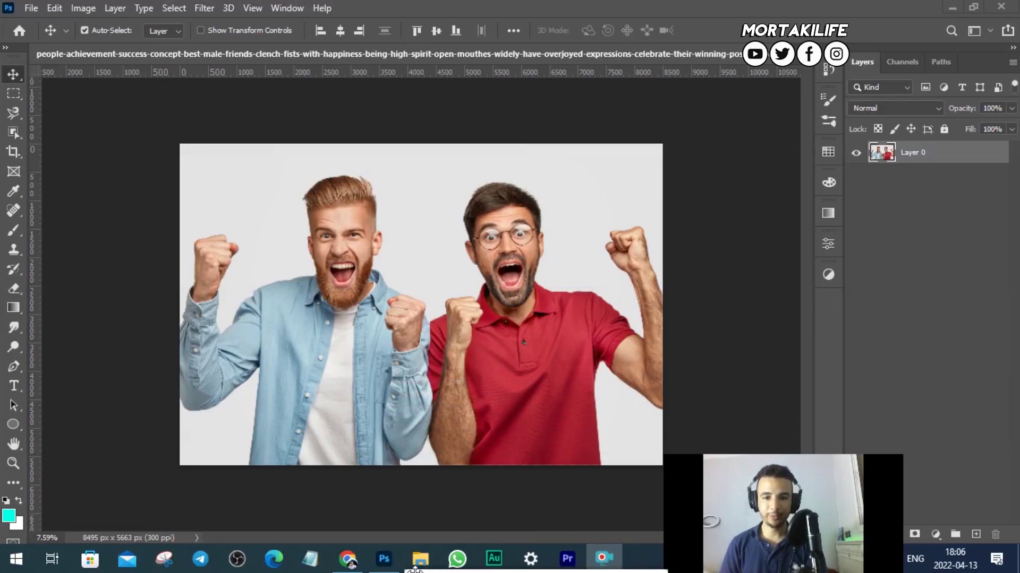
{"action": "scroll", "coordinate": [425, 338], "scroll_direction": "up", "scroll_amount": 1}
{"action": "scroll", "coordinate": [371, 340], "scroll_direction": "down", "scroll_amount": 1}
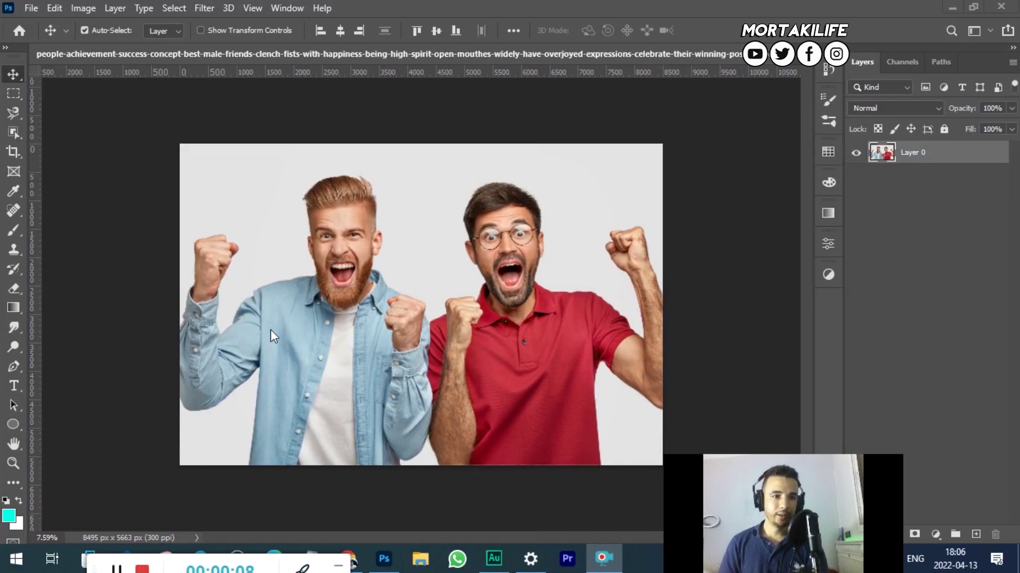
{"action": "left_click", "coordinate": [11, 294]}
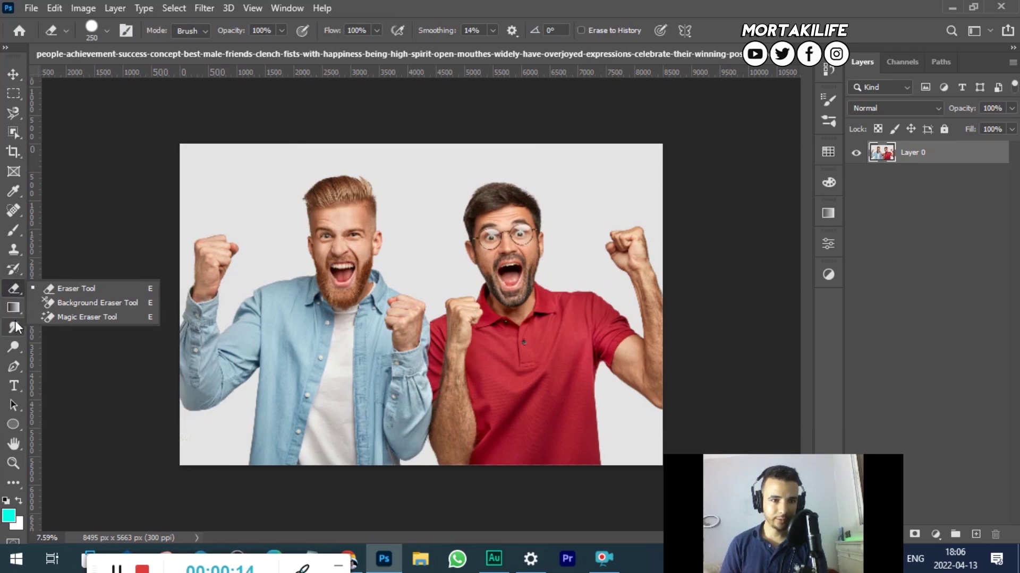
{"action": "left_click", "coordinate": [15, 308]}
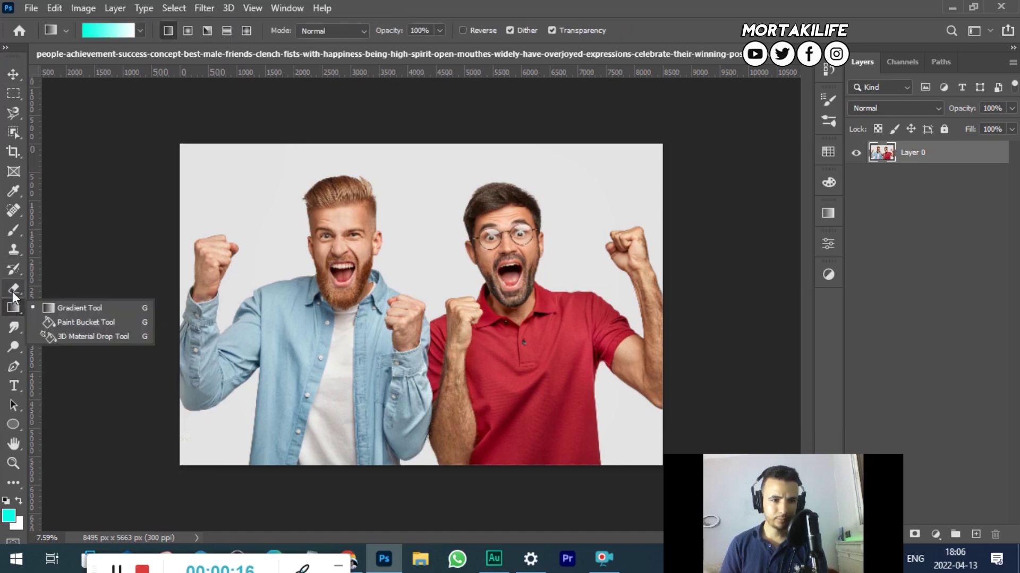
{"action": "left_click", "coordinate": [9, 308]}
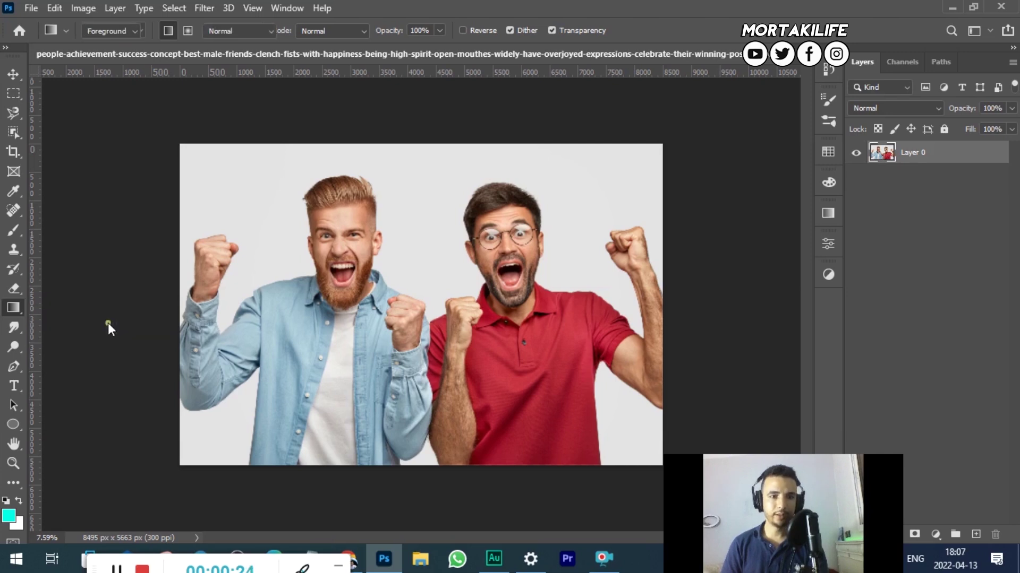
{"action": "left_click", "coordinate": [108, 323]}
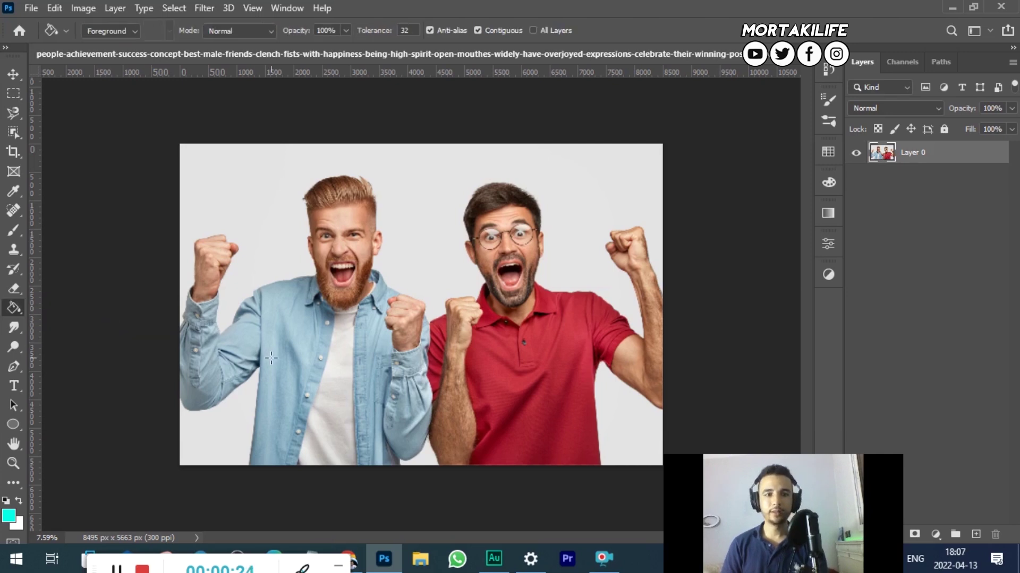
Fill the left man's denim shirt with cyan and raise the fill tolerance to 48.
{"action": "left_click", "coordinate": [272, 328]}
{"action": "left_click", "coordinate": [291, 355]}
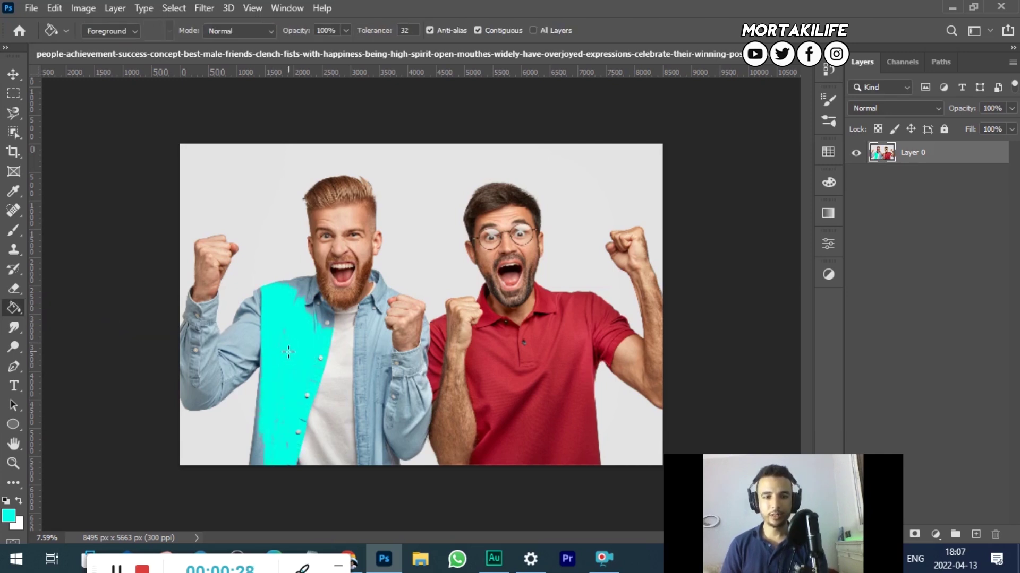
{"action": "left_click", "coordinate": [9, 516]}
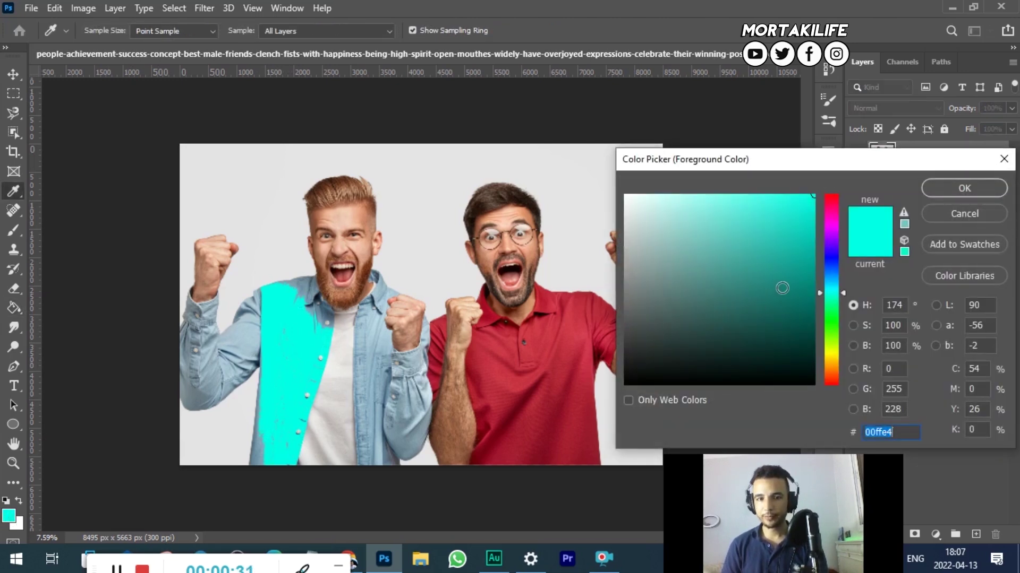
{"action": "left_click", "coordinate": [955, 189]}
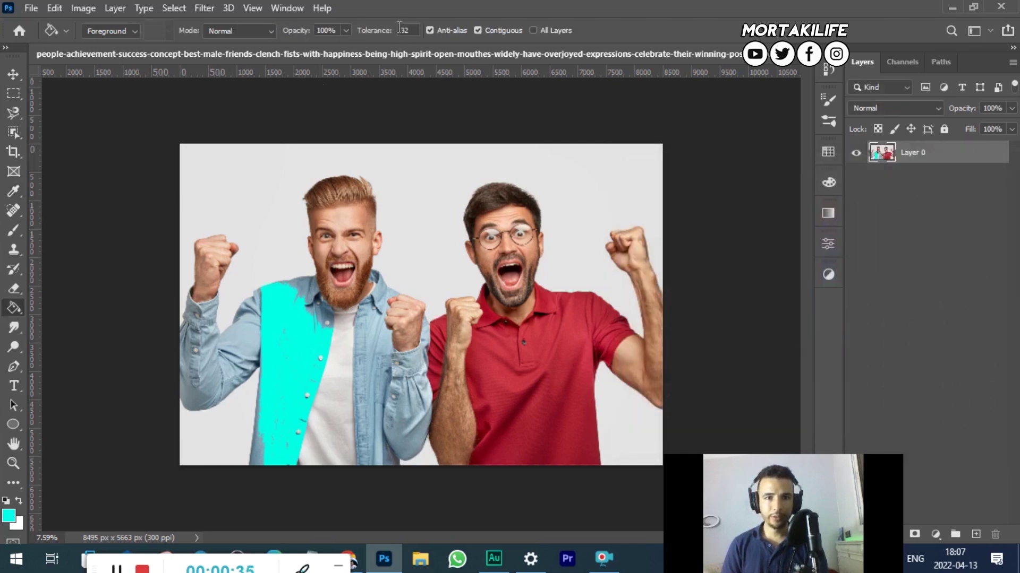
{"action": "left_click_drag", "start_coordinate": [382, 33], "coordinate": [389, 33]}
Undo both cyan fills and return to the Move tool.
{"action": "key", "text": "ctrl+0"}
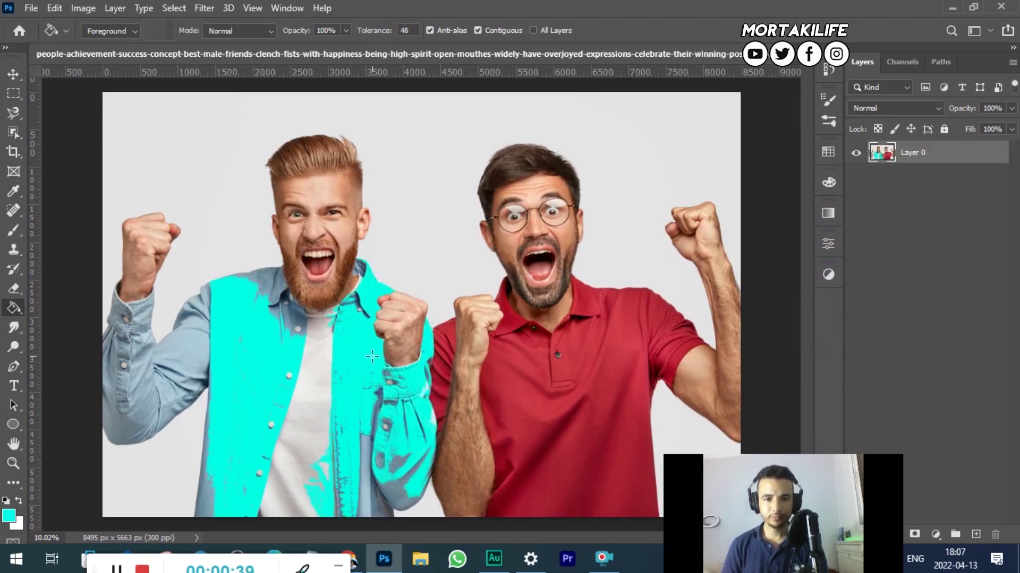
{"action": "key", "text": "ctrl+z"}
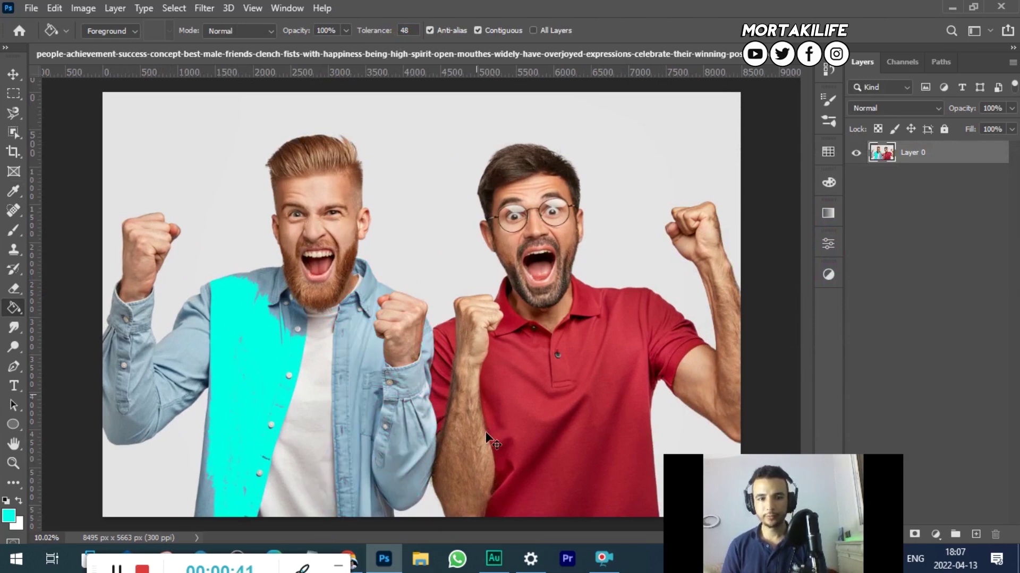
{"action": "key", "text": "ctrl+z"}
{"action": "key", "text": "ctrl+z"}
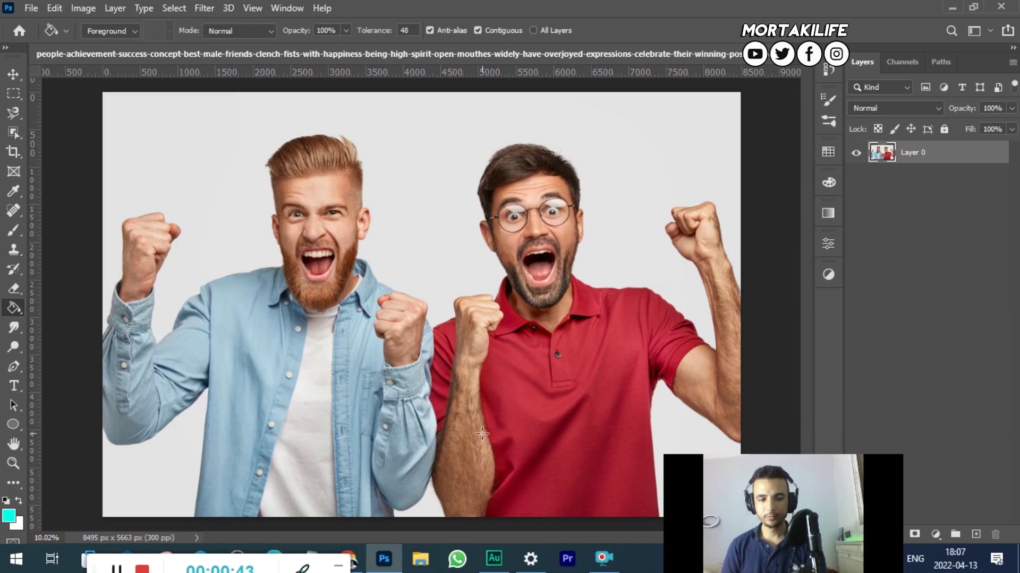
{"action": "scroll", "coordinate": [373, 372], "scroll_direction": "down", "scroll_amount": 2}
{"action": "key", "text": "v"}
{"action": "scroll", "coordinate": [452, 390], "scroll_direction": "down", "scroll_amount": 1}
{"action": "scroll", "coordinate": [491, 383], "scroll_direction": "down", "scroll_amount": 1}
{"action": "scroll", "coordinate": [491, 383], "scroll_direction": "up", "scroll_amount": 1}
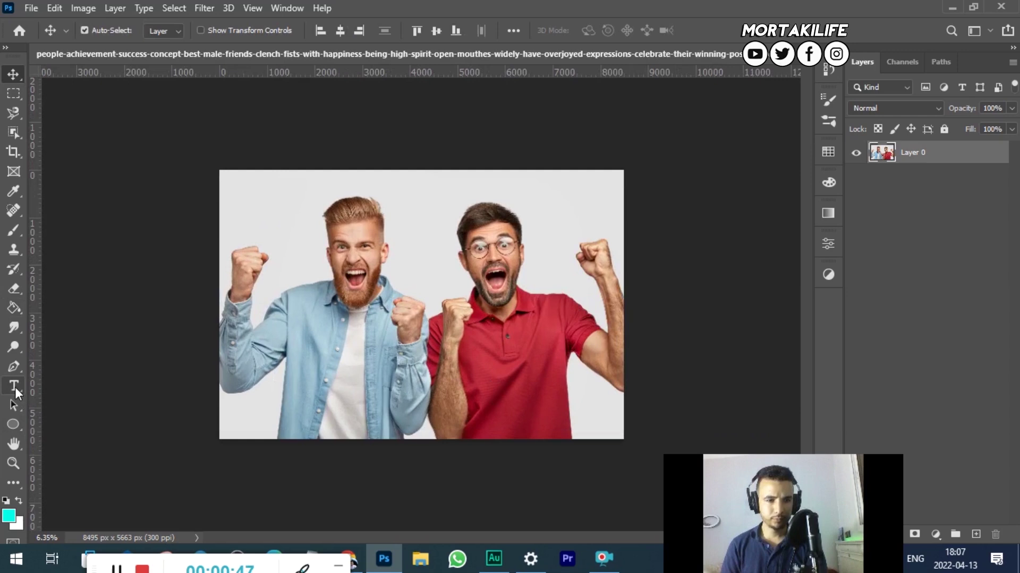
{"action": "left_click", "coordinate": [14, 308]}
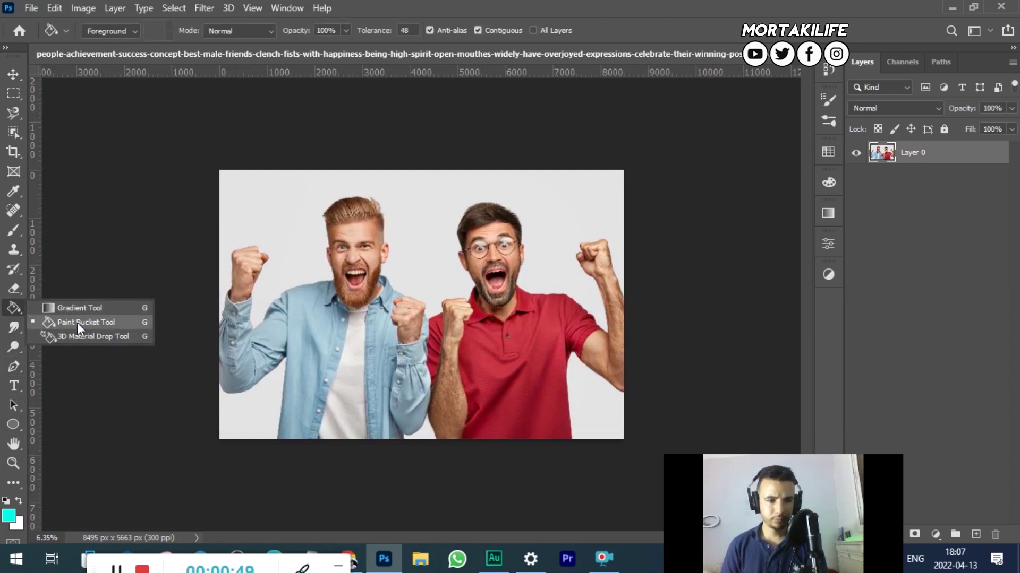
{"action": "left_click", "coordinate": [78, 324]}
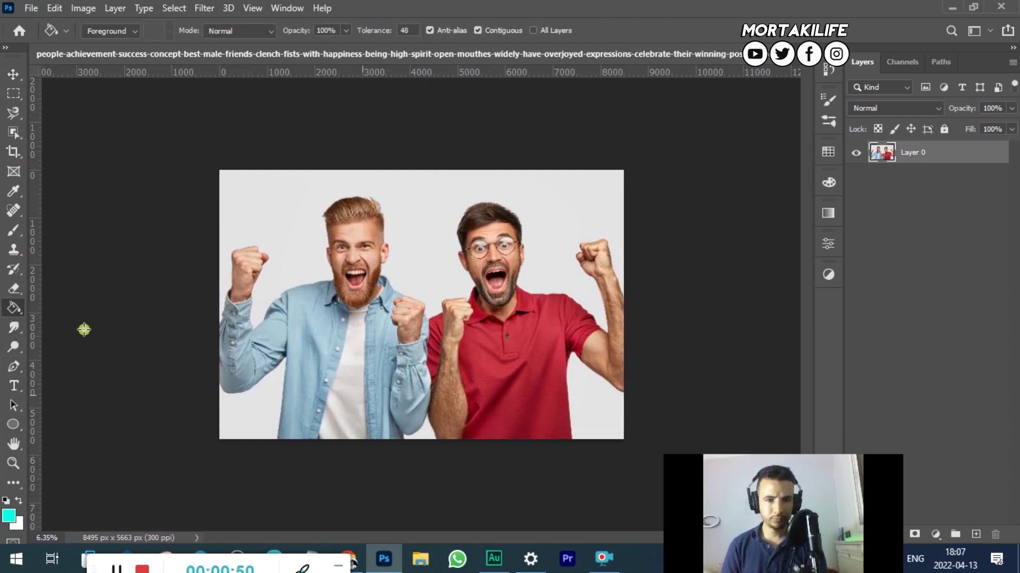
{"action": "left_click", "coordinate": [529, 411]}
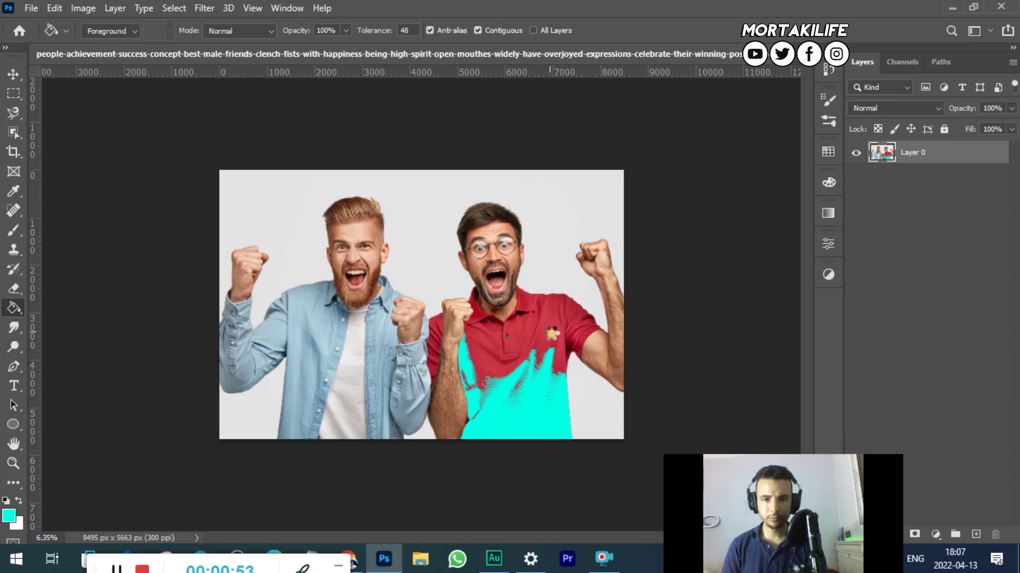
{"action": "left_click", "coordinate": [549, 332]}
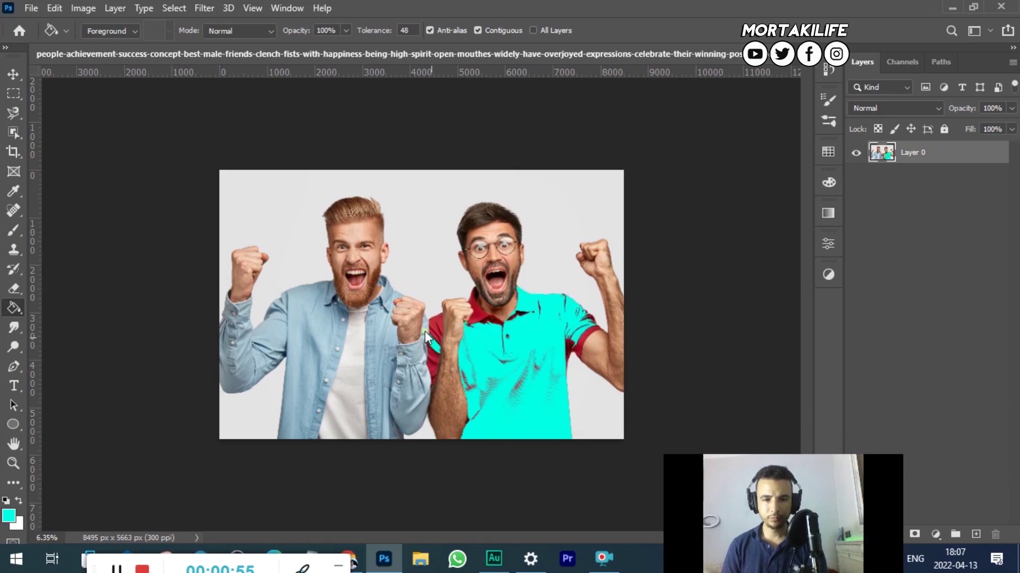
{"action": "scroll", "coordinate": [431, 354], "scroll_direction": "up", "scroll_amount": 3}
{"action": "scroll", "coordinate": [445, 359], "scroll_direction": "up", "scroll_amount": 2}
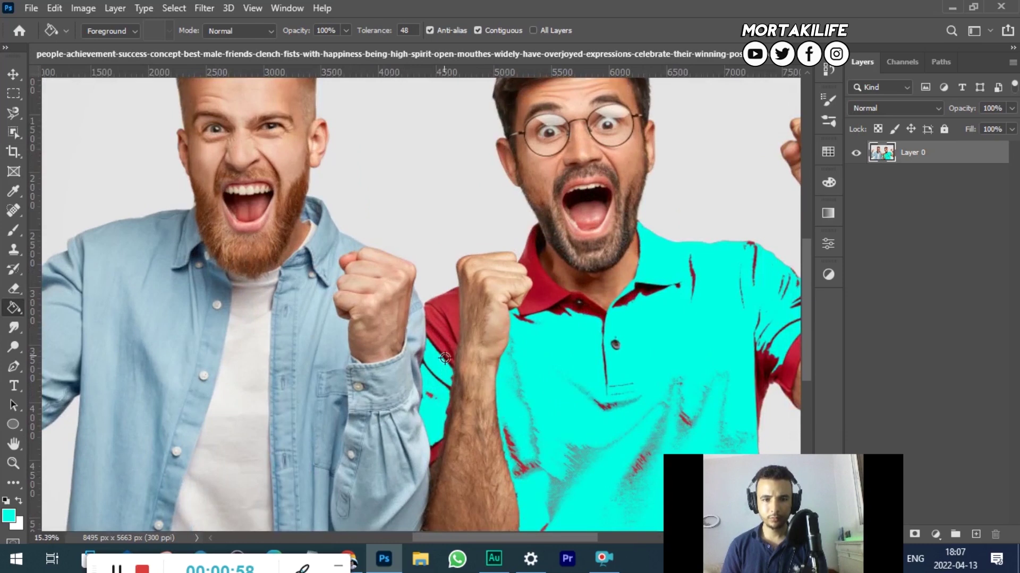
{"action": "left_click", "coordinate": [440, 340]}
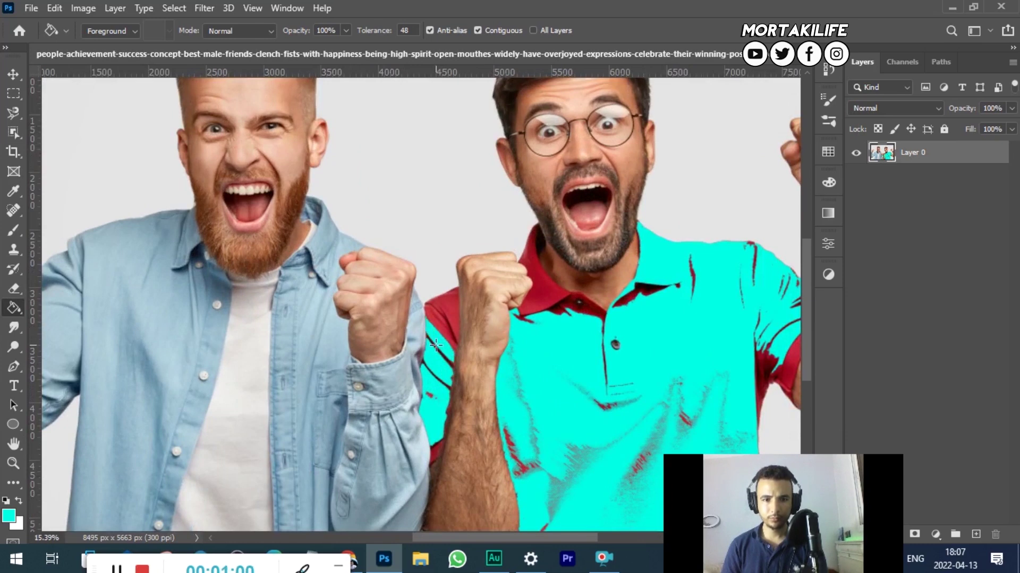
{"action": "scroll", "coordinate": [440, 370], "scroll_direction": "down", "scroll_amount": 5}
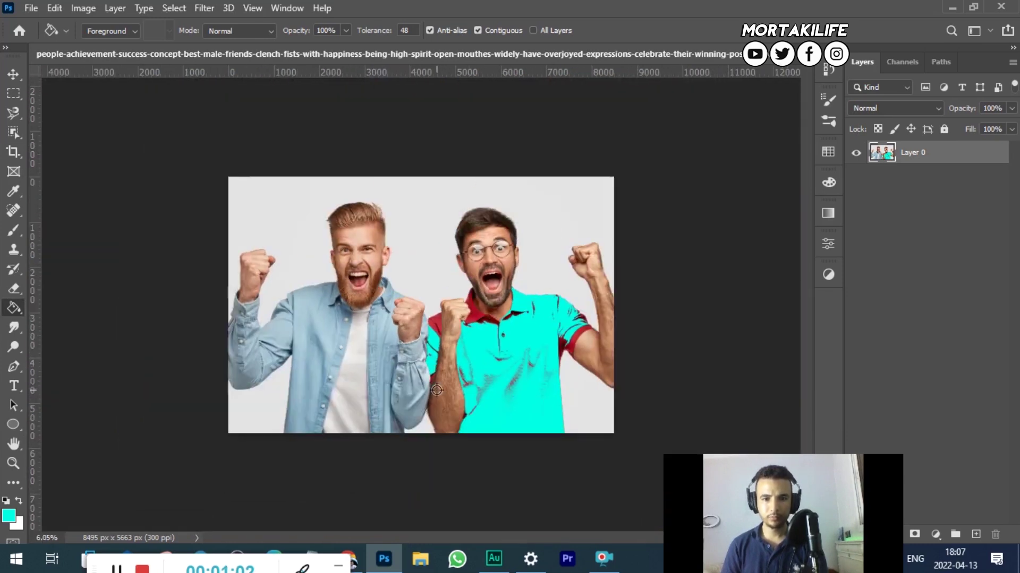
{"action": "key", "text": "ctrl+z"}
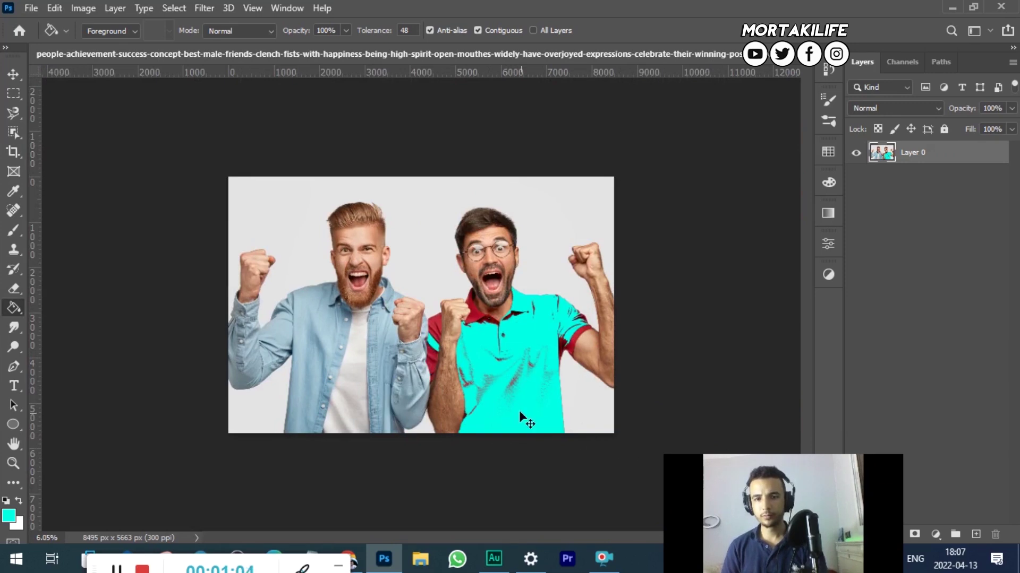
{"action": "key", "text": "ctrl+z"}
{"action": "key", "text": "ctrl+z"}
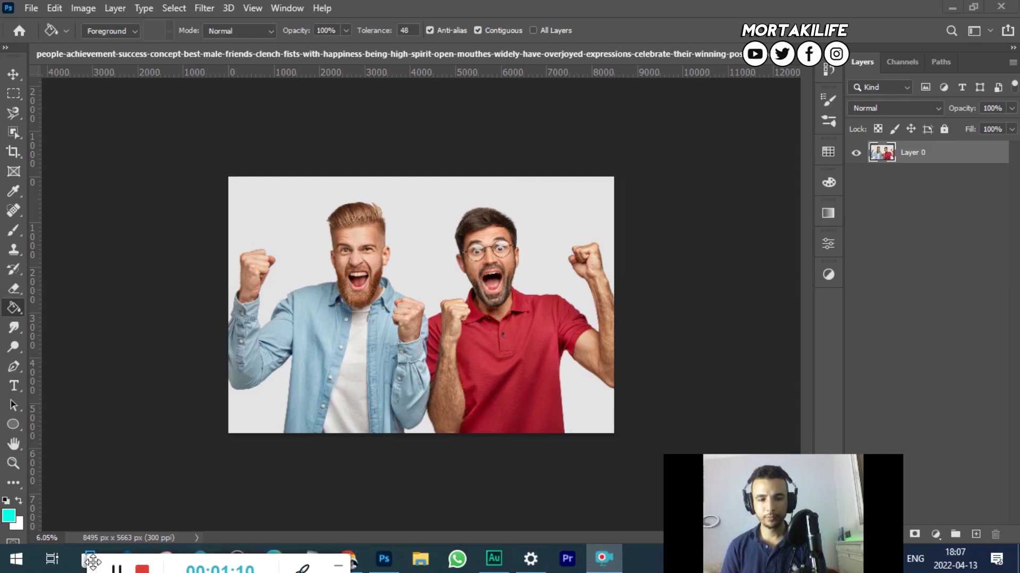
{"action": "left_click_drag", "start_coordinate": [92, 562], "coordinate": [113, 559]}
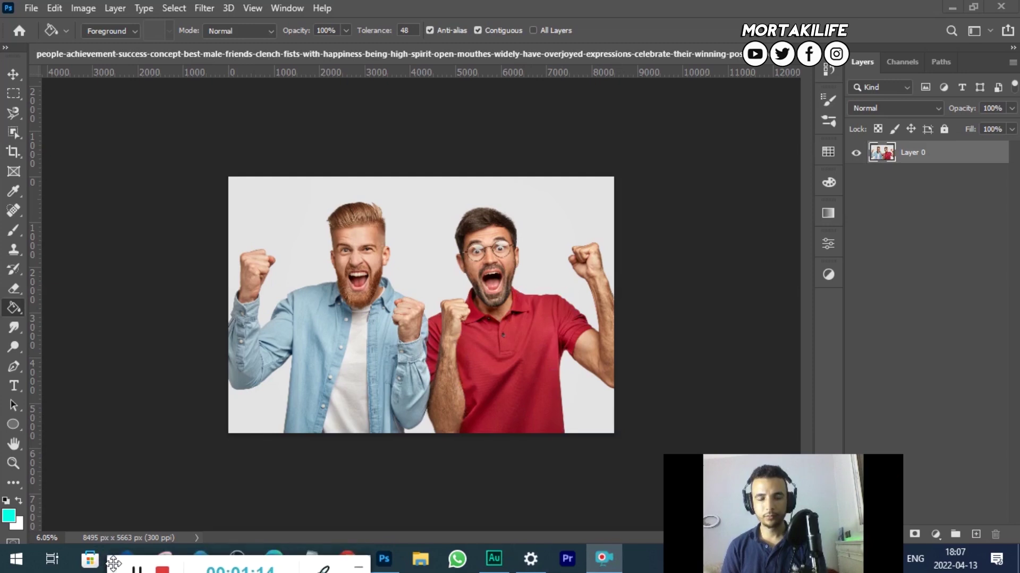
{"action": "mouse_move", "coordinate": [112, 559]}
{"action": "left_mouse_down"}
{"action": "mouse_move", "coordinate": [131, 554]}
{"action": "mouse_move", "coordinate": [13, 553]}
{"action": "left_mouse_up"}
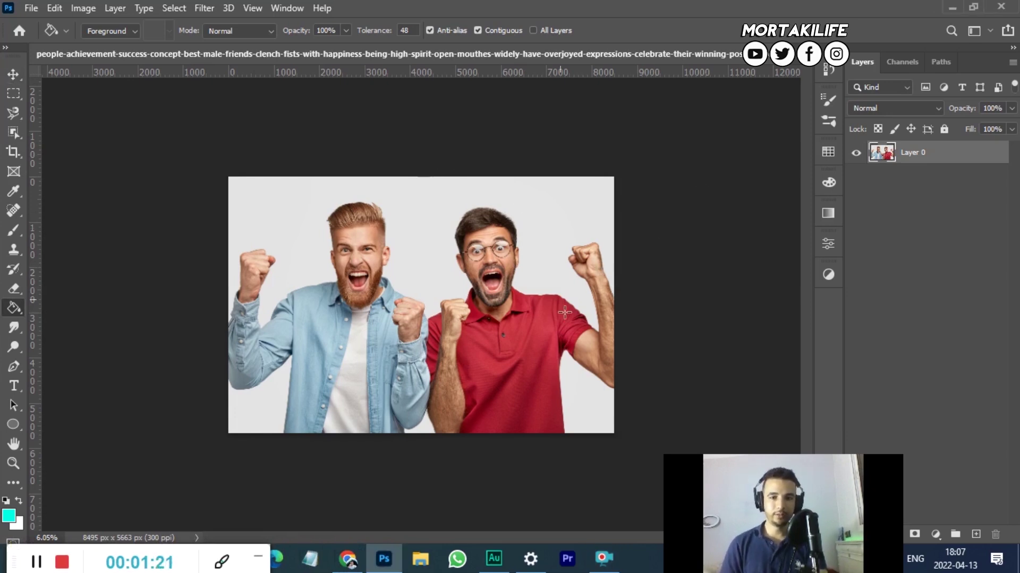
{"action": "scroll", "coordinate": [601, 288], "scroll_direction": "up", "scroll_amount": 2}
{"action": "scroll", "coordinate": [601, 289], "scroll_direction": "down", "scroll_amount": 1}
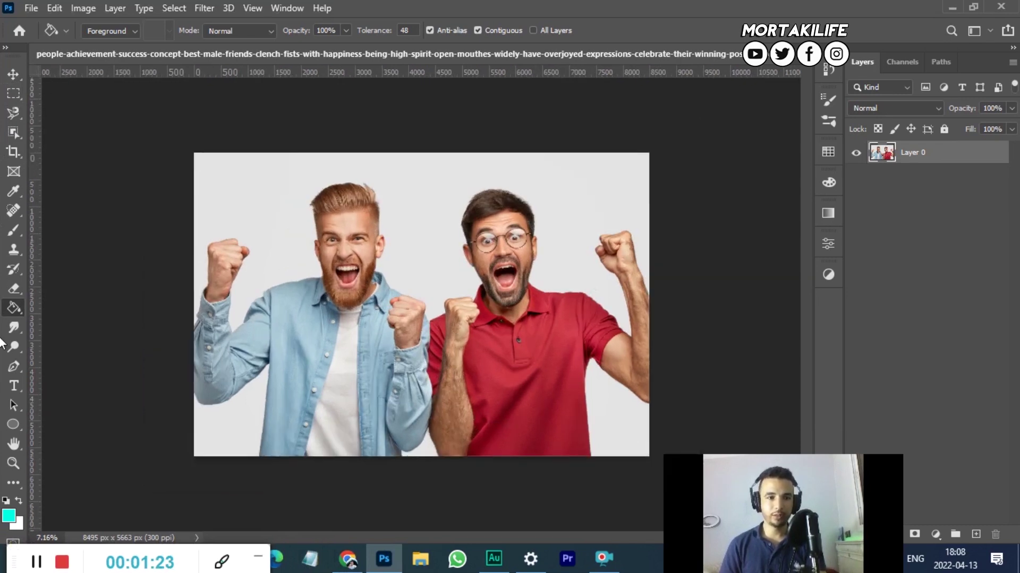
Switch to the Gradient Tool and fill the layer with plain white.
{"action": "right_click", "coordinate": [12, 311]}
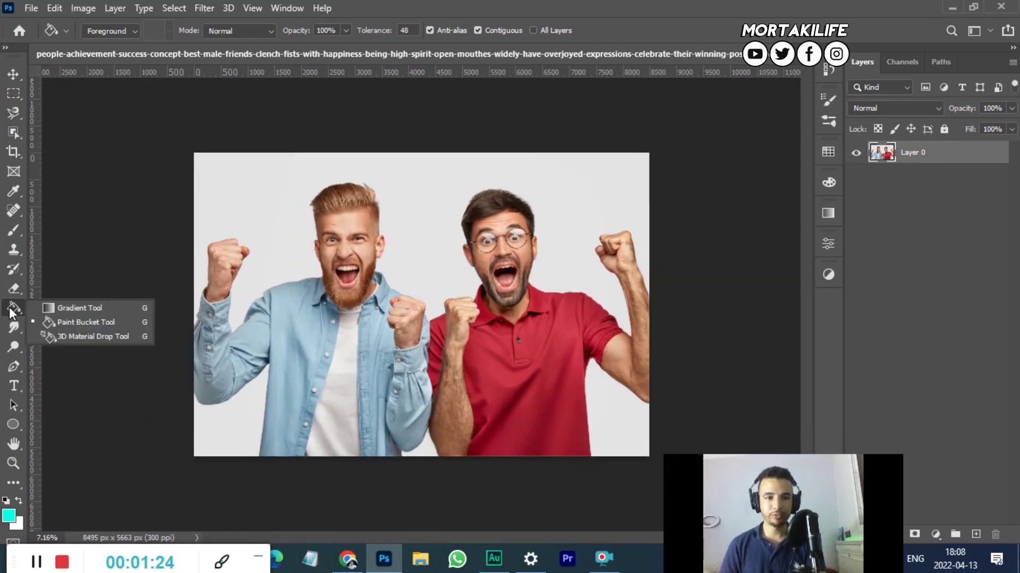
{"action": "left_click", "coordinate": [64, 308]}
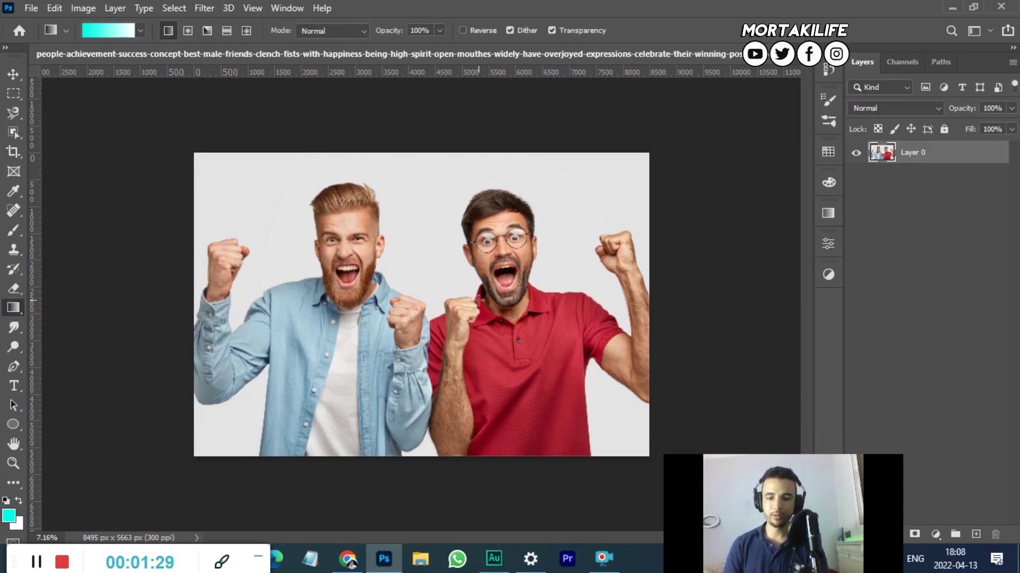
{"action": "key", "text": "ctrl+BackSpace"}
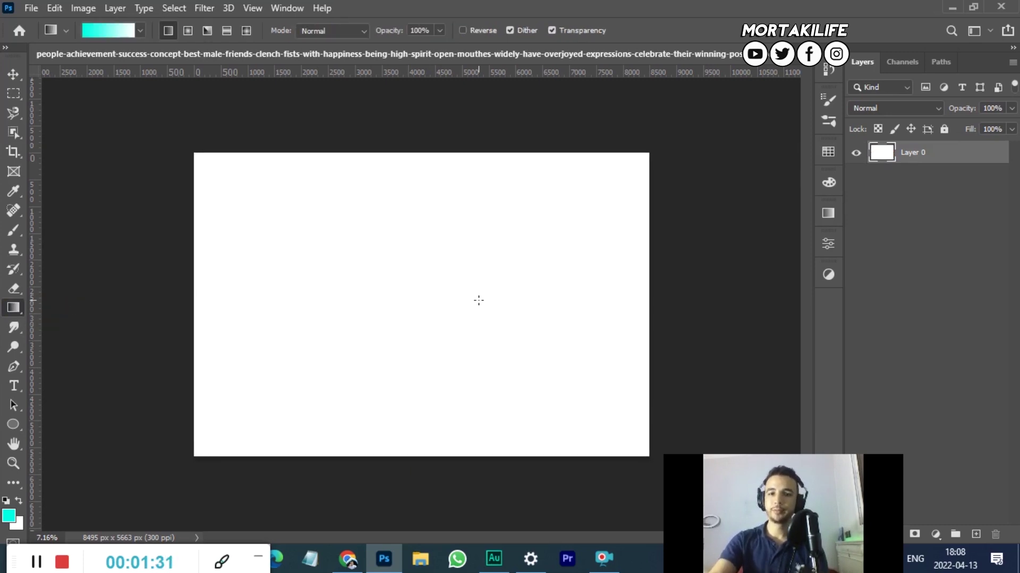
{"action": "scroll", "coordinate": [396, 337], "scroll_direction": "up", "scroll_amount": 1}
{"action": "scroll", "coordinate": [366, 344], "scroll_direction": "down", "scroll_amount": 1}
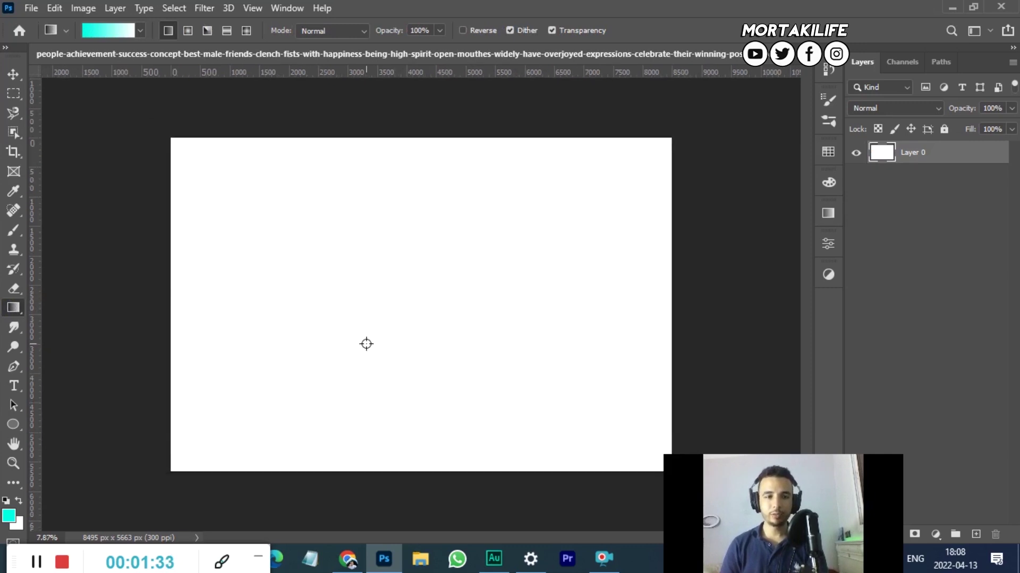
Set the foreground colour to bright purple #9413ca.
{"action": "left_click", "coordinate": [7, 517]}
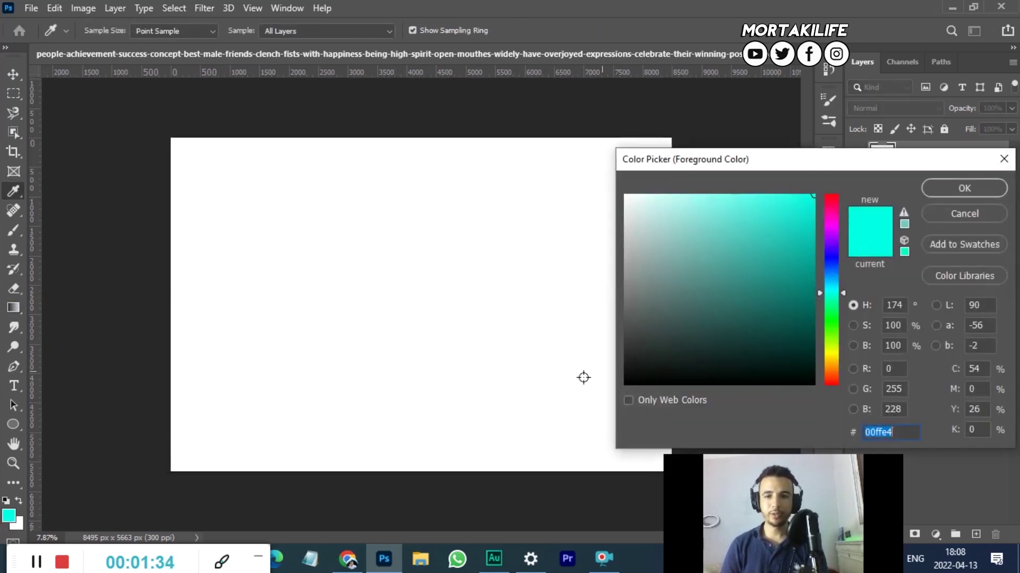
{"action": "left_click", "coordinate": [833, 234]}
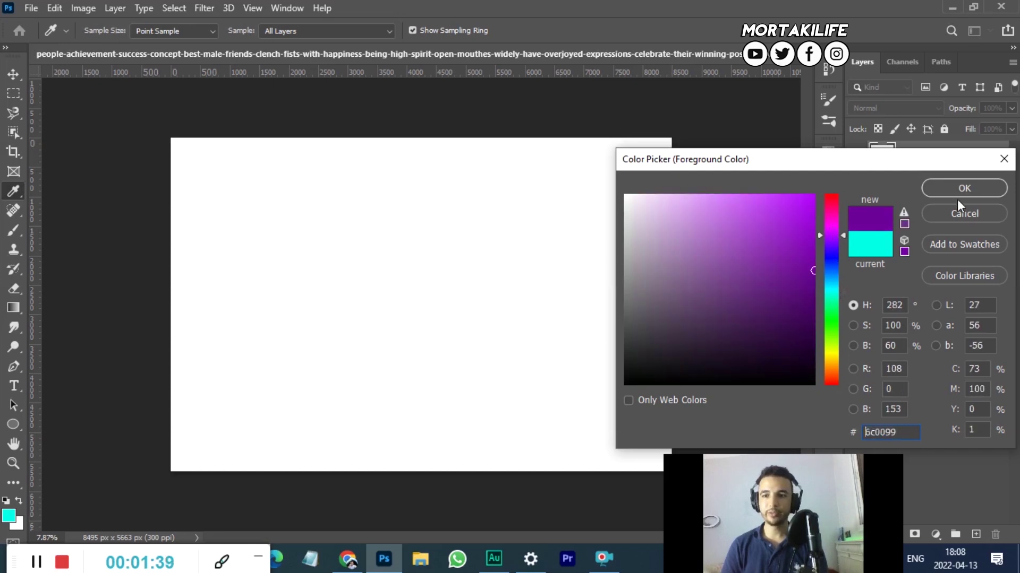
{"action": "left_click", "coordinate": [796, 234]}
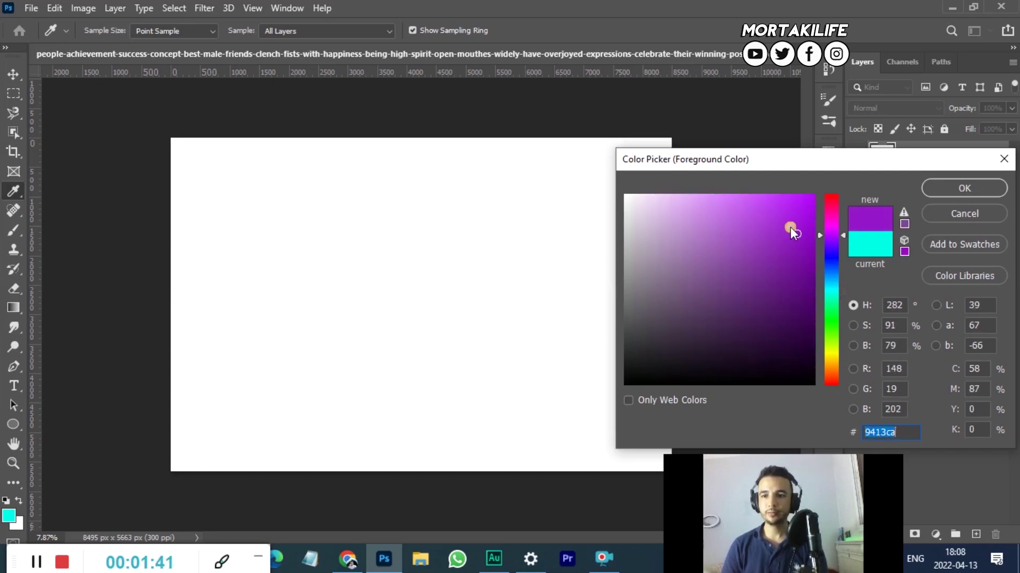
{"action": "left_click", "coordinate": [960, 189]}
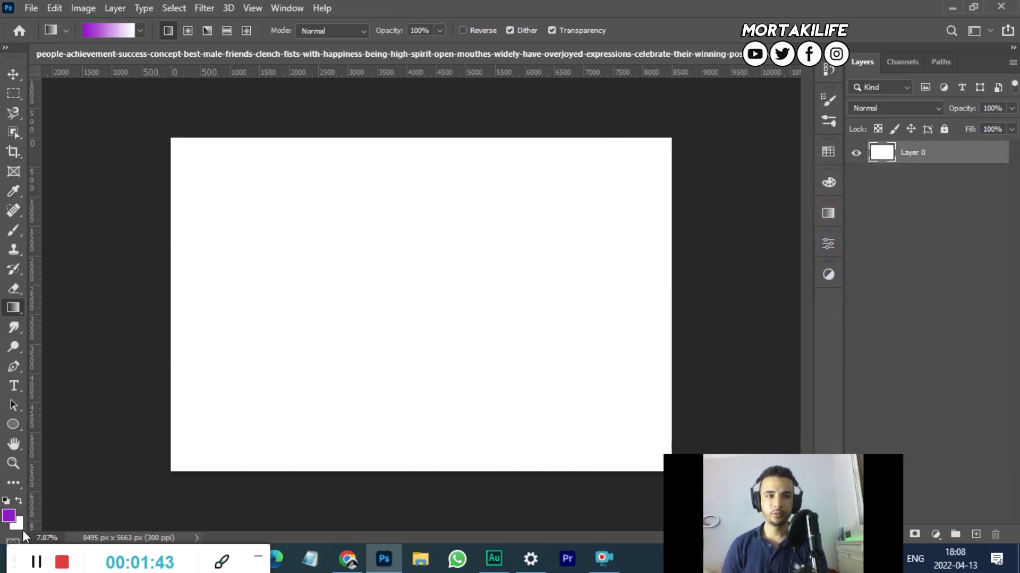
{"action": "left_click", "coordinate": [17, 524]}
Set the background colour to a bright cyan.
{"action": "left_click", "coordinate": [831, 288]}
{"action": "left_click_drag", "start_coordinate": [802, 244], "coordinate": [813, 195]}
{"action": "left_click", "coordinate": [951, 190]}
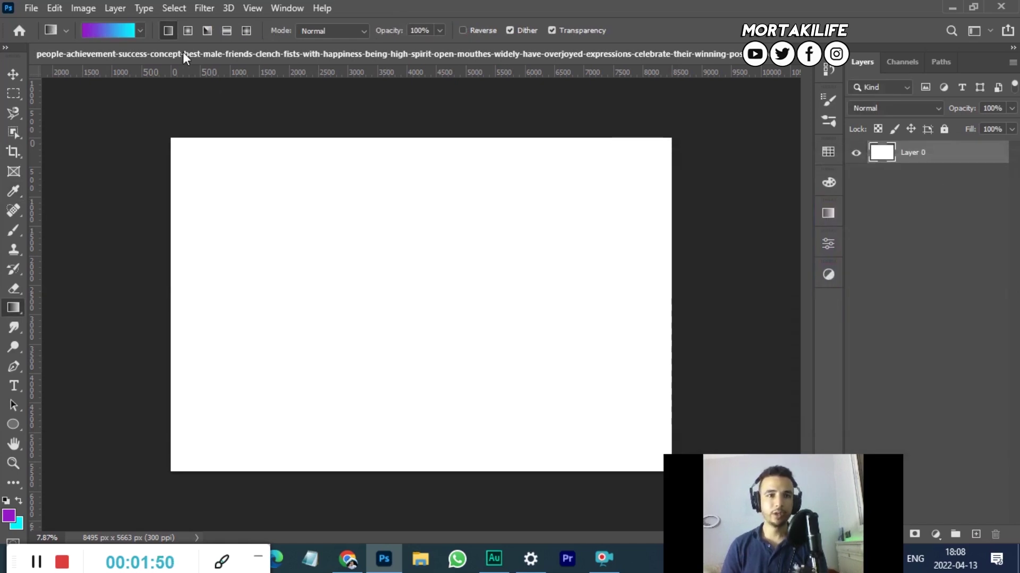
Try radial cyan-to-purple gradients with swapped colours, then undo back to white.
{"action": "left_click", "coordinate": [186, 30]}
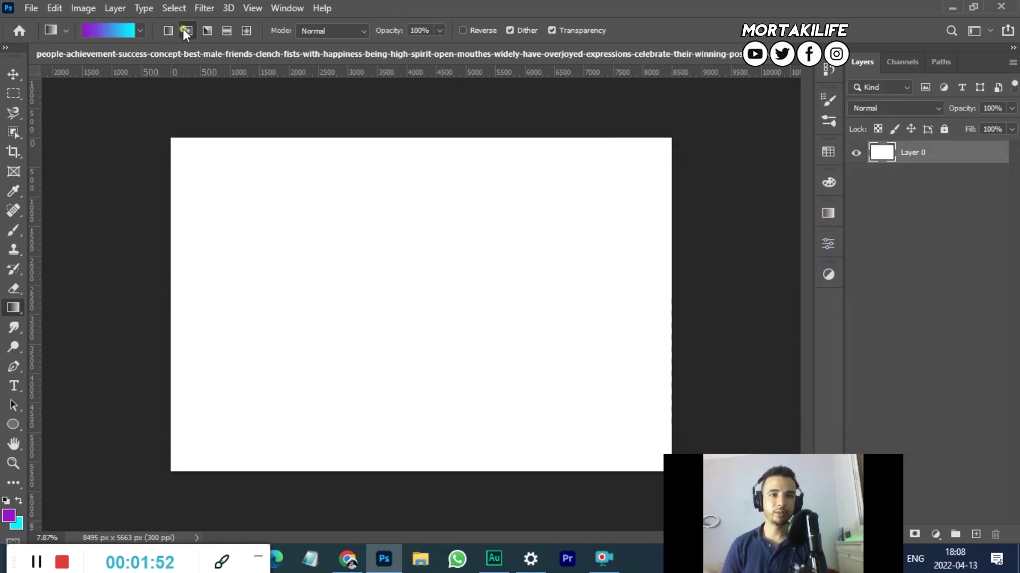
{"action": "left_click_drag", "start_coordinate": [425, 217], "coordinate": [431, 465]}
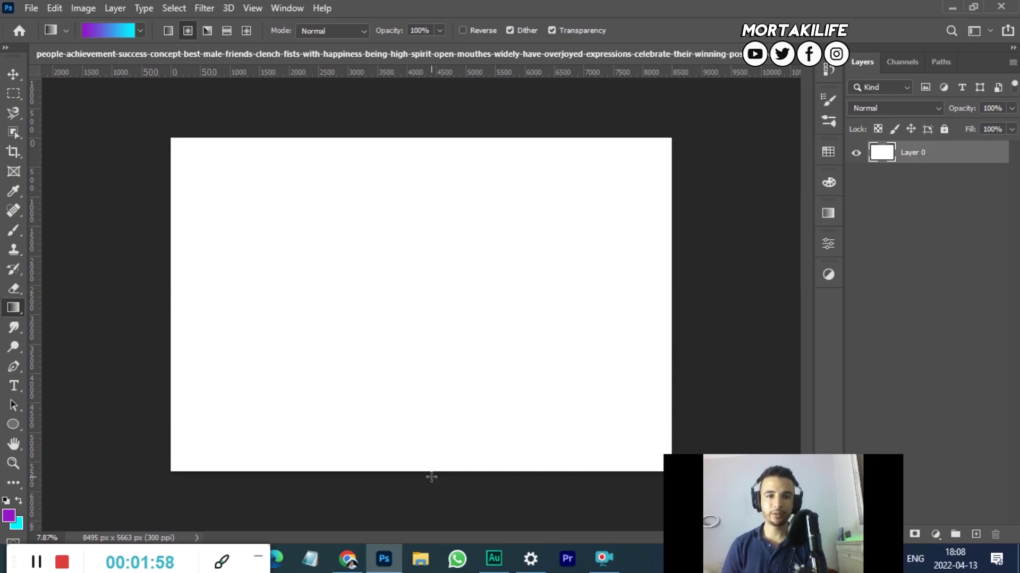
{"action": "key", "text": "x"}
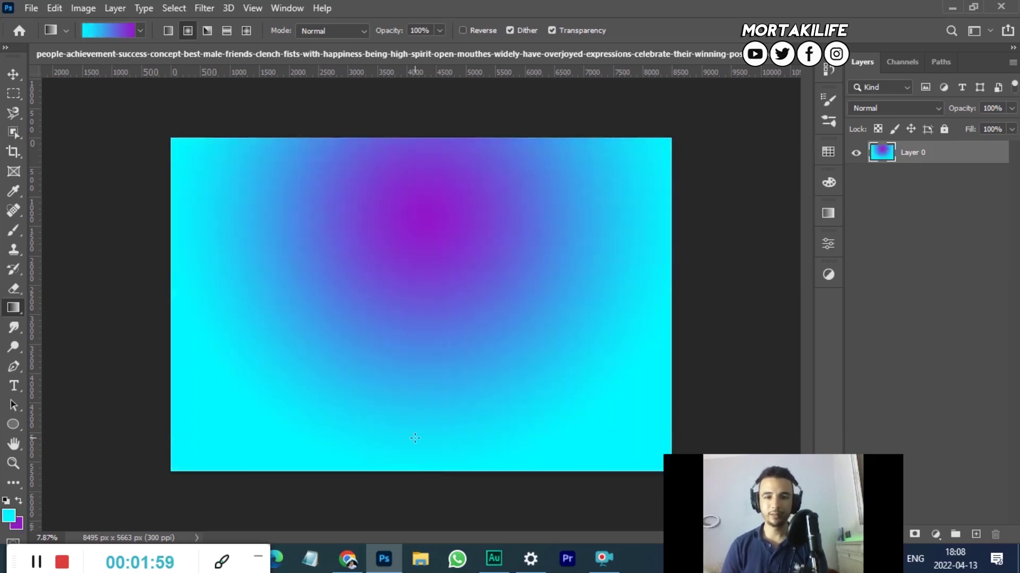
{"action": "left_click_drag", "start_coordinate": [446, 287], "coordinate": [448, 507]}
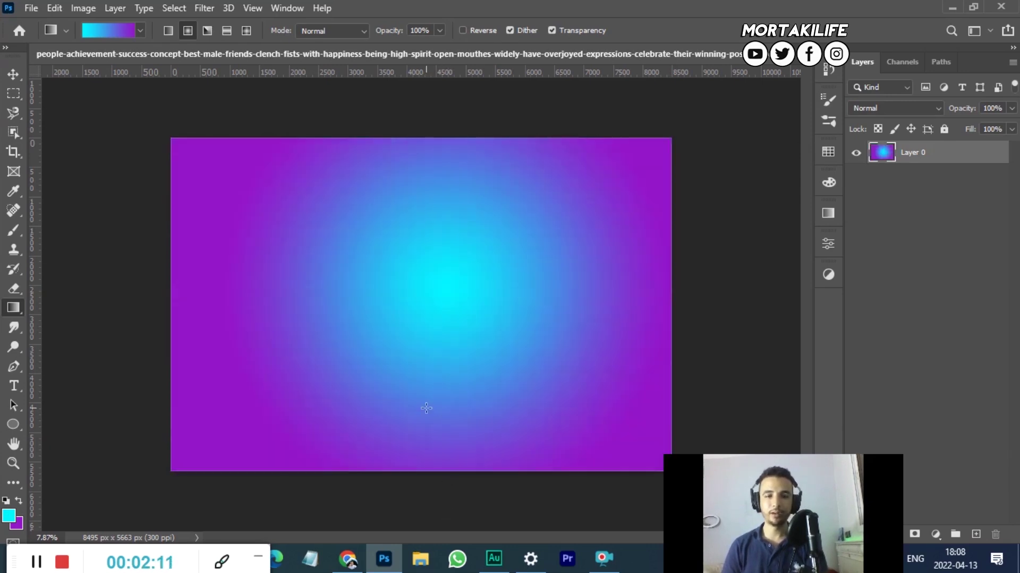
{"action": "scroll", "coordinate": [426, 407], "scroll_direction": "up", "scroll_amount": 3}
{"action": "scroll", "coordinate": [397, 350], "scroll_direction": "down", "scroll_amount": 2}
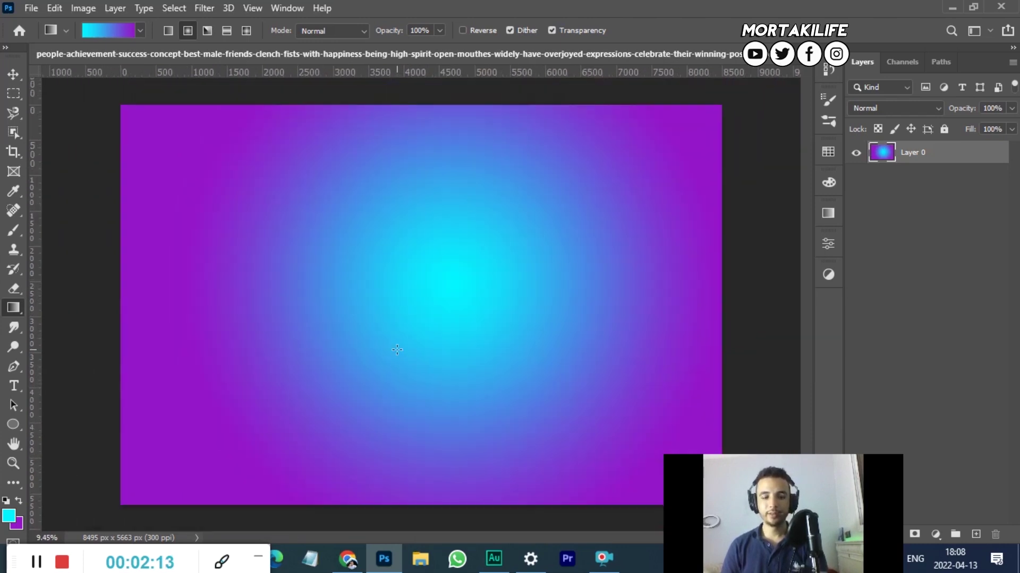
{"action": "key", "text": "ctrl+z"}
{"action": "key", "text": "ctrl+z"}
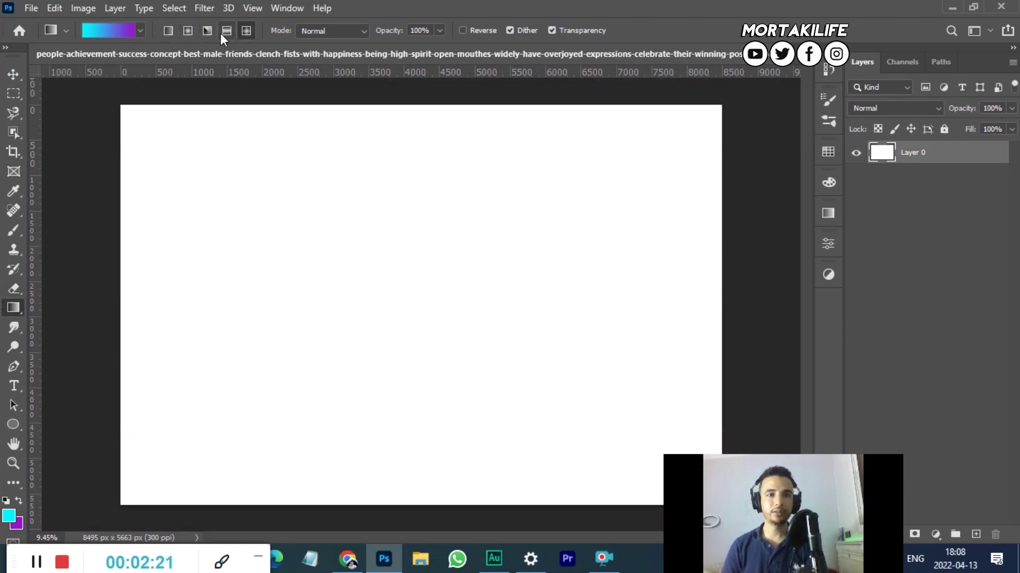
Test several diamond gradients on the canvas, undoing each to keep it white.
{"action": "mouse_move", "coordinate": [412, 205]}
{"action": "left_mouse_down"}
{"action": "mouse_move", "coordinate": [387, 558]}
{"action": "mouse_move", "coordinate": [391, 388]}
{"action": "left_mouse_up"}
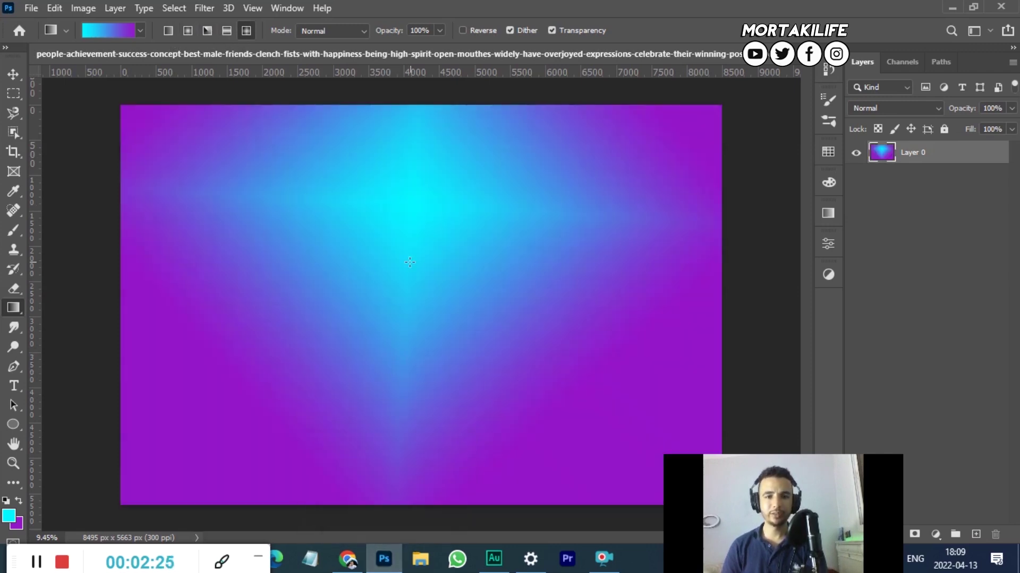
{"action": "key", "text": "ctrl+z"}
{"action": "left_click_drag", "start_coordinate": [419, 263], "coordinate": [423, 386]}
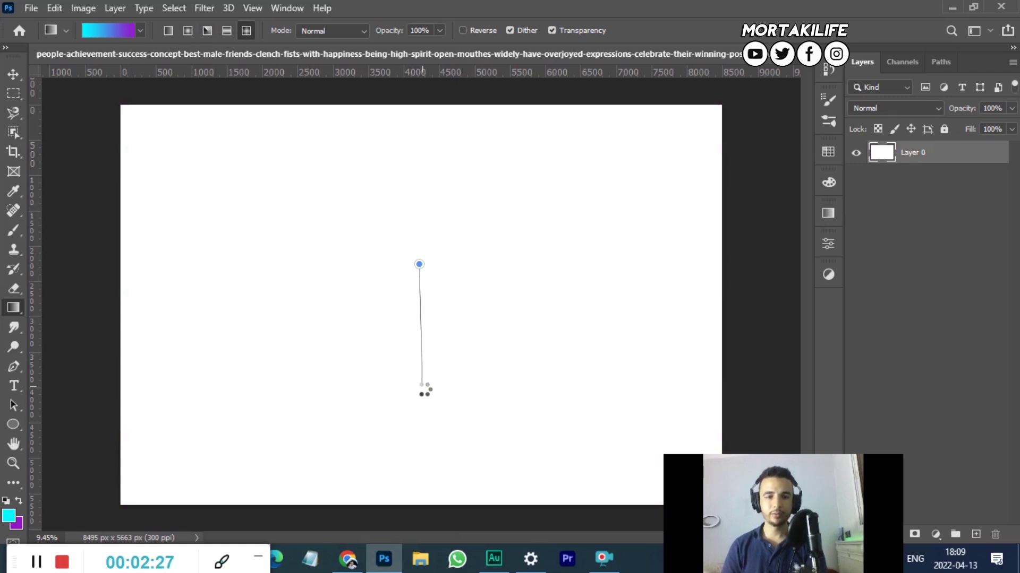
{"action": "key", "text": "ctrl+z"}
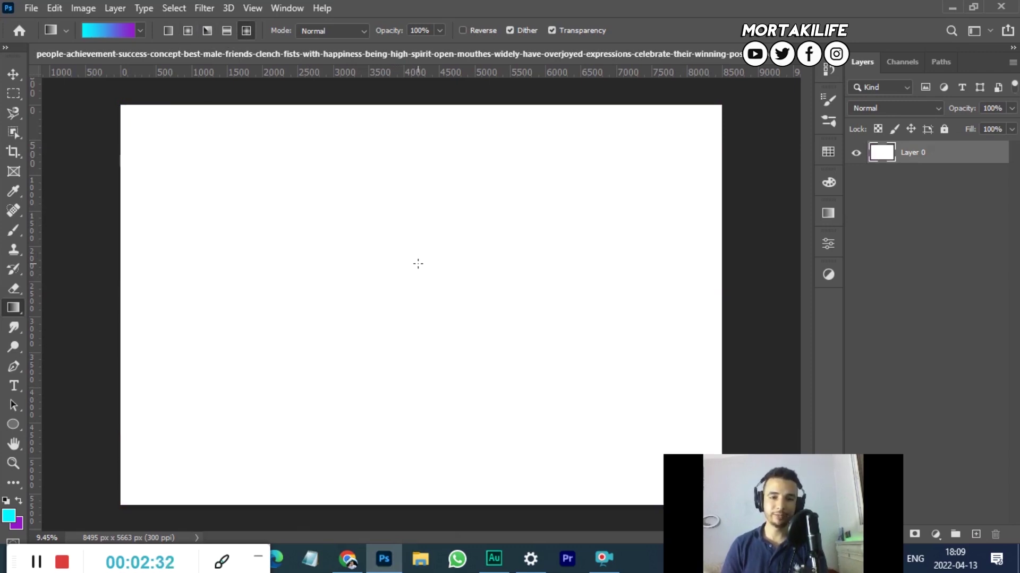
{"action": "left_click_drag", "start_coordinate": [429, 103], "coordinate": [431, 513]}
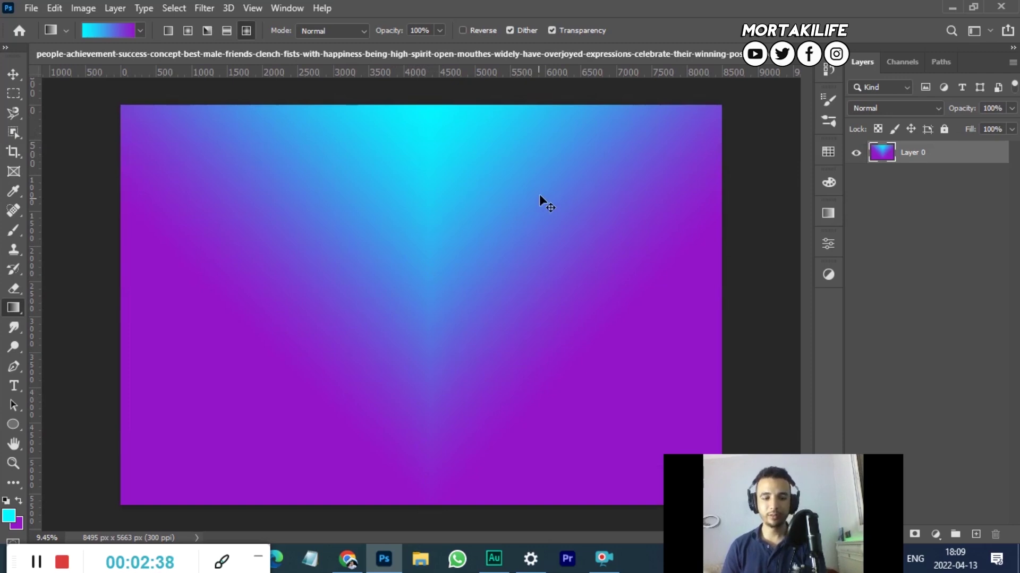
{"action": "key", "text": "ctrl+z"}
{"action": "left_click_drag", "start_coordinate": [432, 281], "coordinate": [431, 281]}
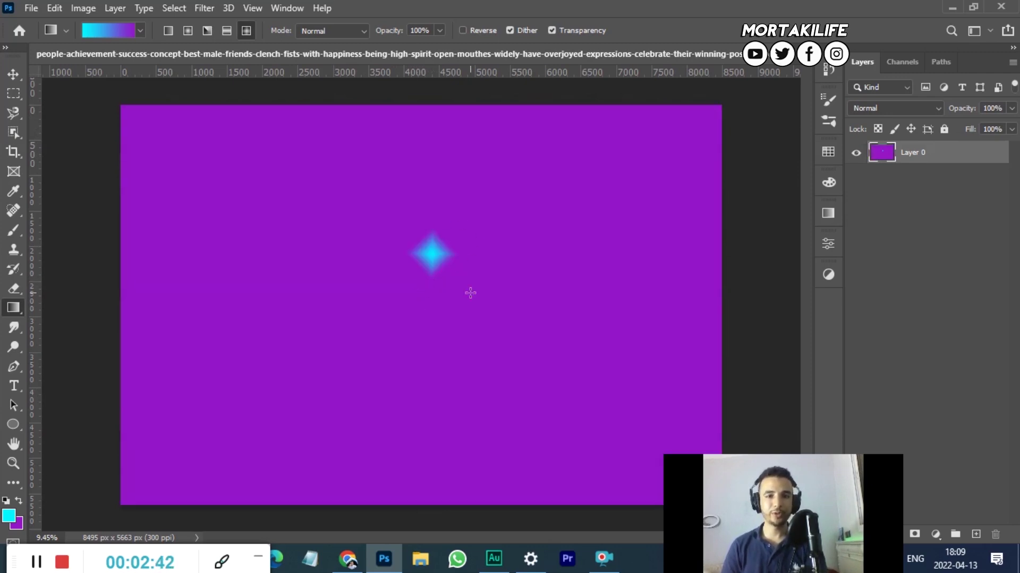
{"action": "key", "text": "ctrl+z"}
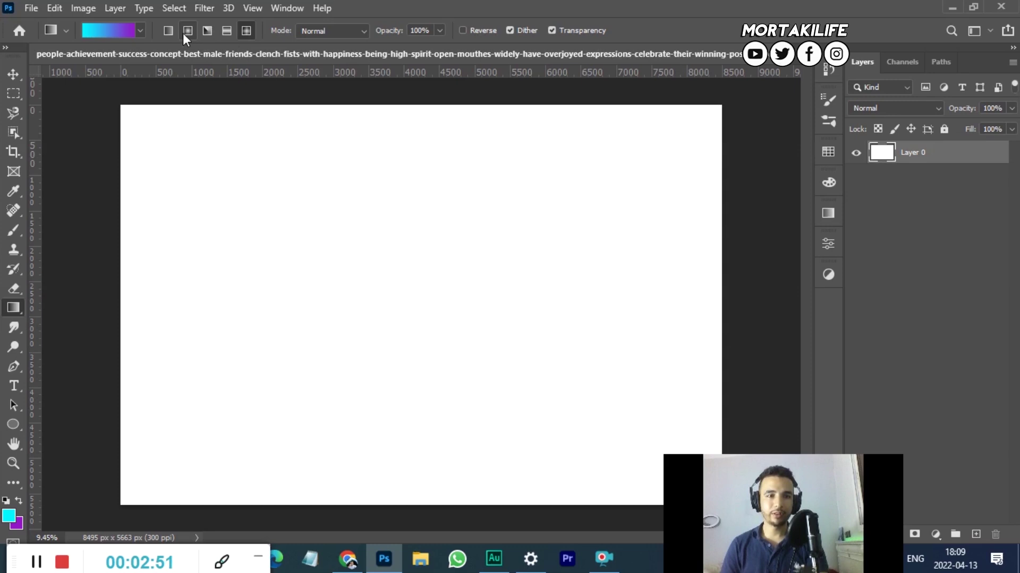
Test vertical and diagonal linear gradients, undoing each to leave plain white.
{"action": "left_click", "coordinate": [169, 32]}
{"action": "left_click_drag", "start_coordinate": [428, 327], "coordinate": [414, 455]}
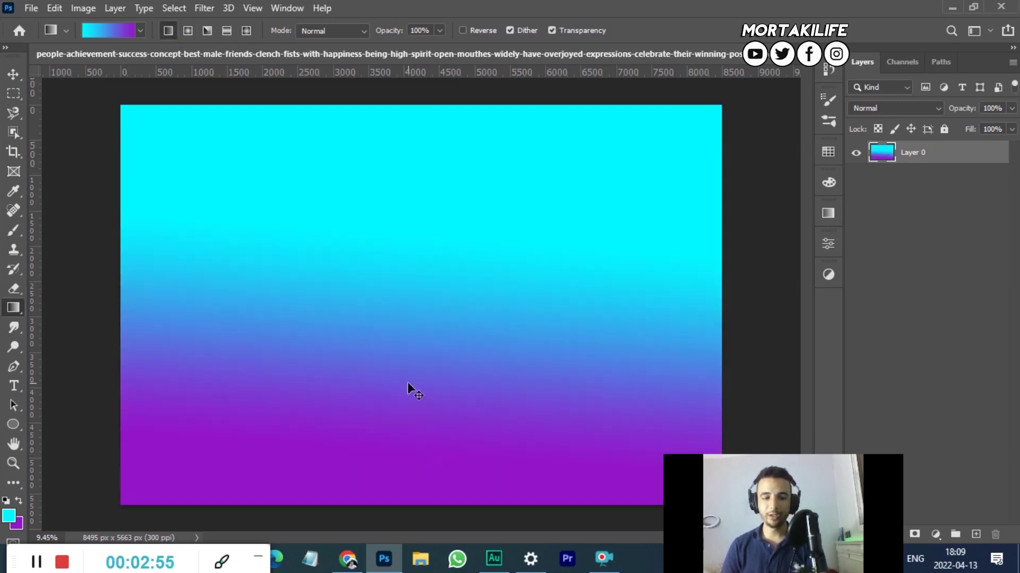
{"action": "key", "text": "ctrl+z"}
{"action": "left_click_drag", "start_coordinate": [334, 191], "coordinate": [507, 333]}
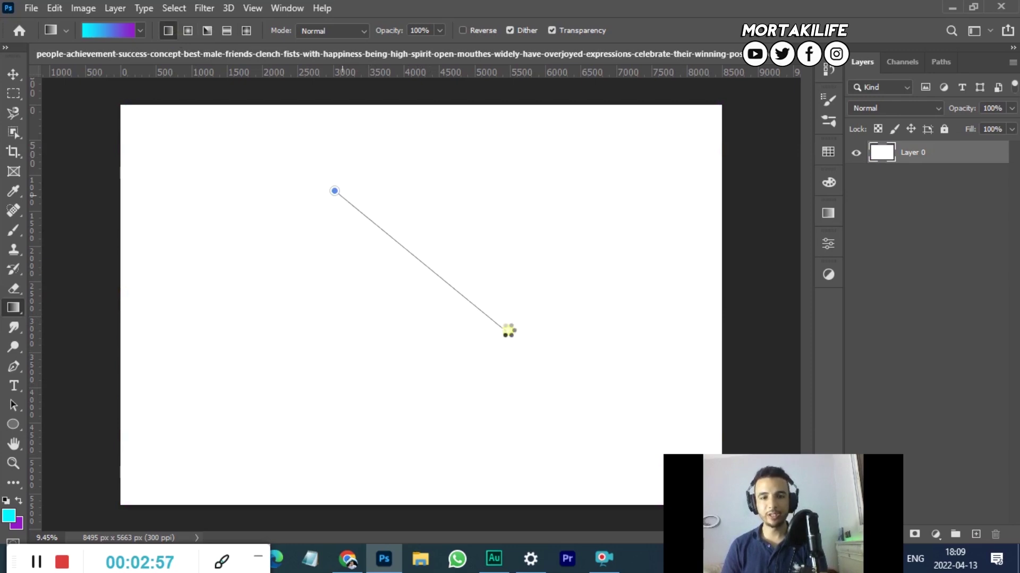
{"action": "key", "text": "ctrl+z"}
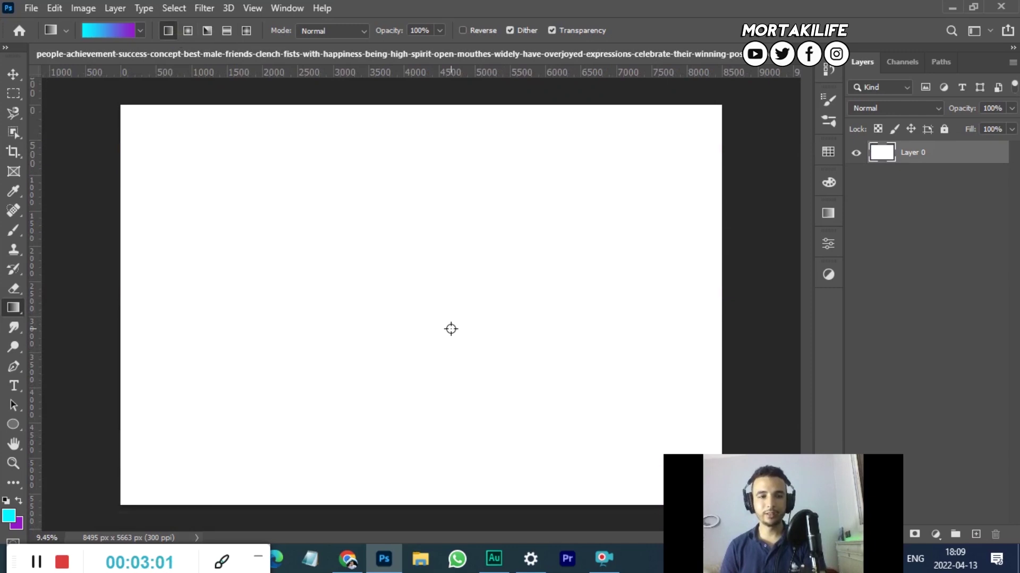
{"action": "scroll", "coordinate": [529, 319], "scroll_direction": "up", "scroll_amount": 1}
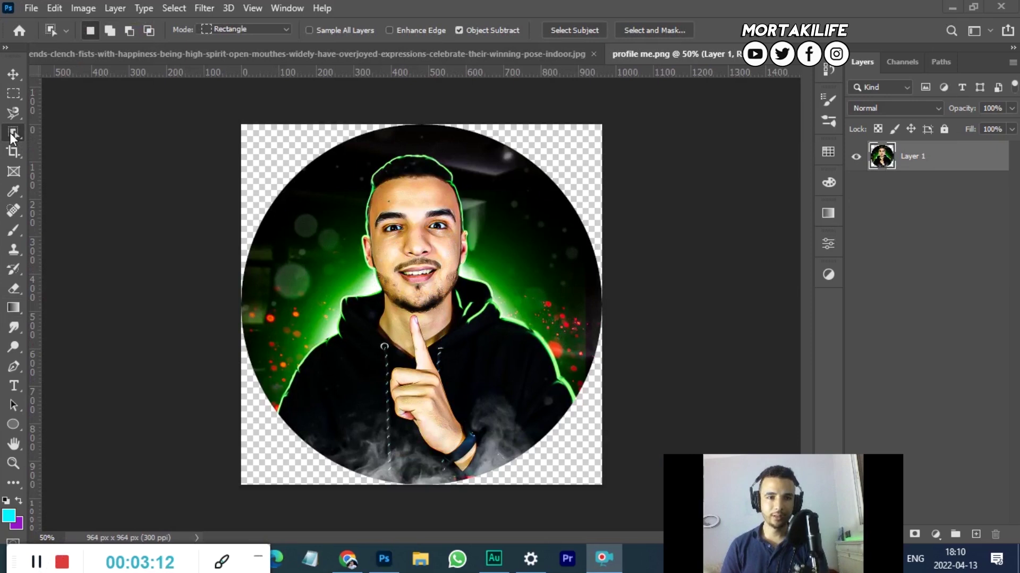
Automatically select the man in the portrait with Select Subject.
{"action": "left_click", "coordinate": [572, 32]}
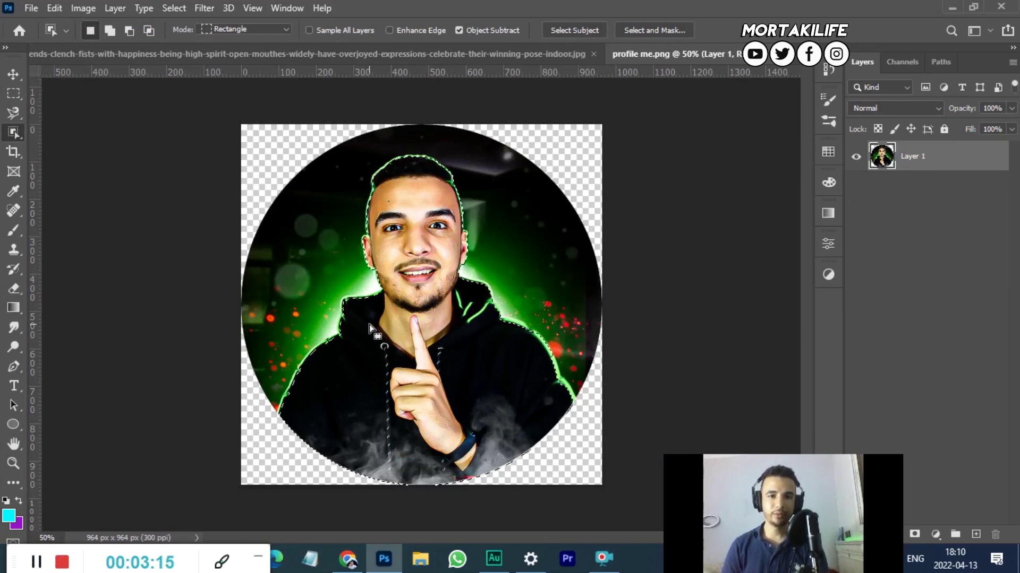
{"action": "left_click", "coordinate": [173, 8]}
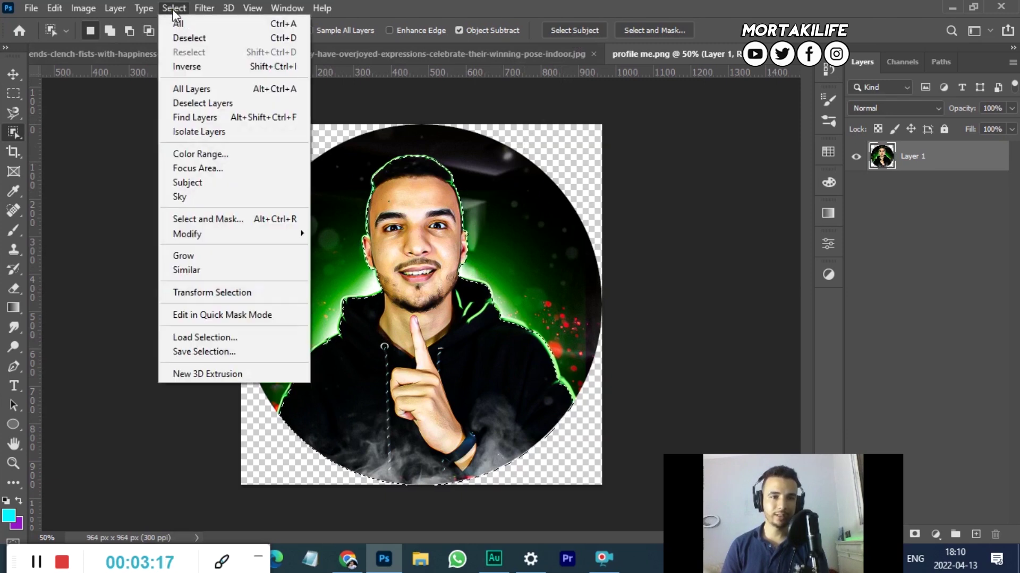
{"action": "mouse_move", "coordinate": [188, 233]}
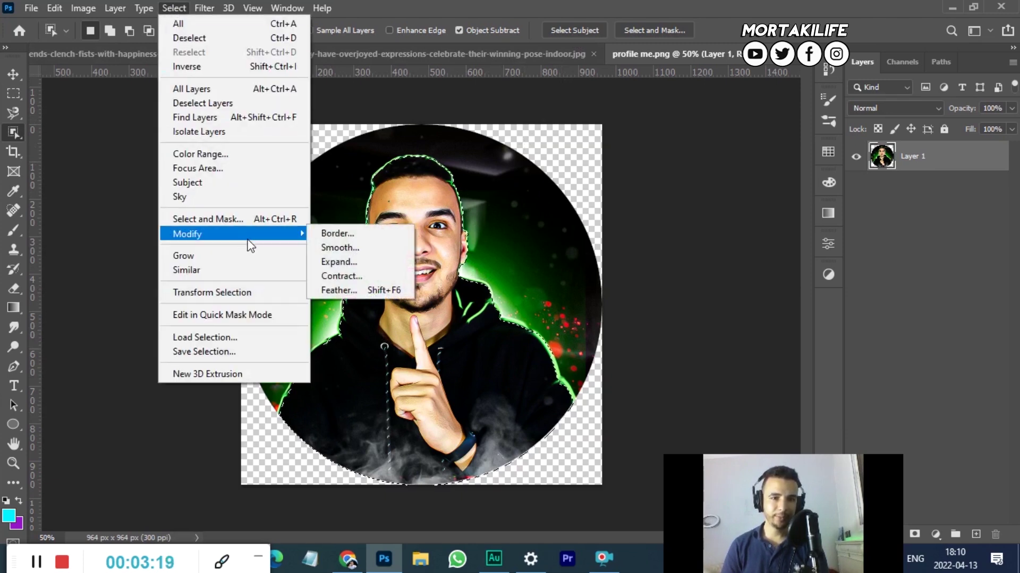
{"action": "left_click", "coordinate": [352, 263]}
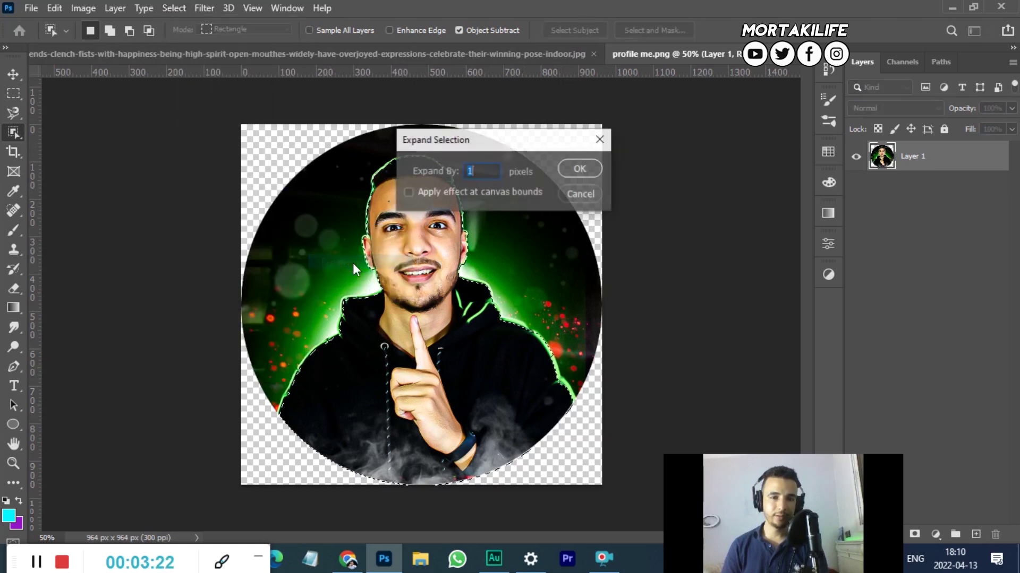
{"action": "left_click", "coordinate": [575, 190]}
Contract the subject selection by 3 pixels.
{"action": "left_click", "coordinate": [173, 8]}
{"action": "mouse_move", "coordinate": [187, 234]}
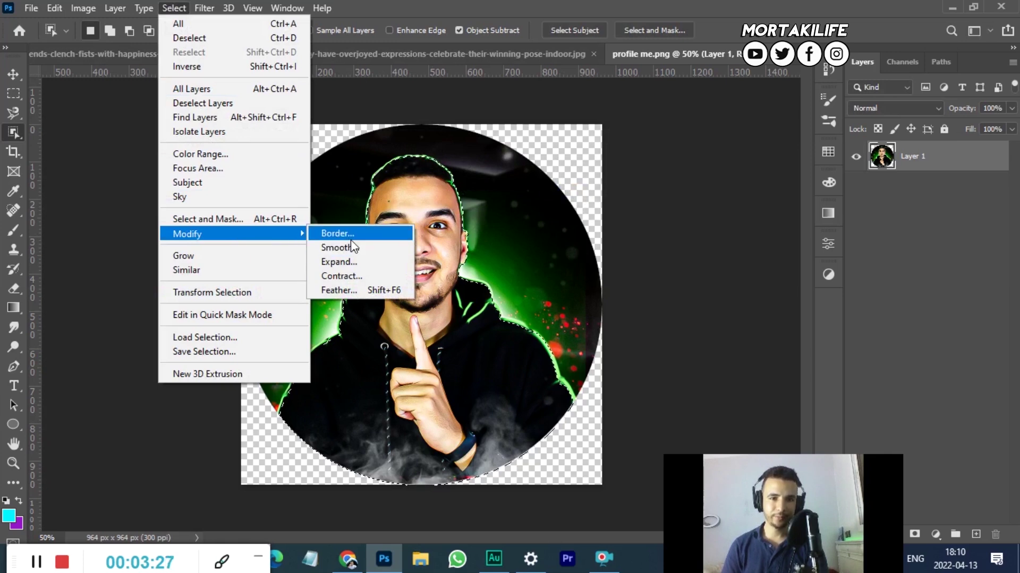
{"action": "left_click", "coordinate": [356, 277]}
{"action": "left_click_drag", "start_coordinate": [495, 140], "coordinate": [573, 158]}
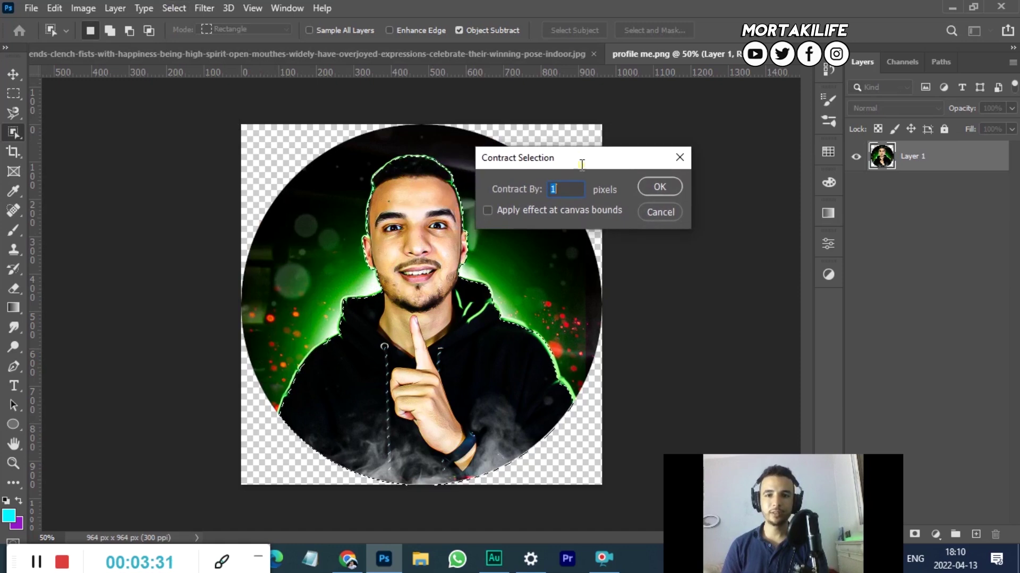
{"action": "type", "text": "3"}
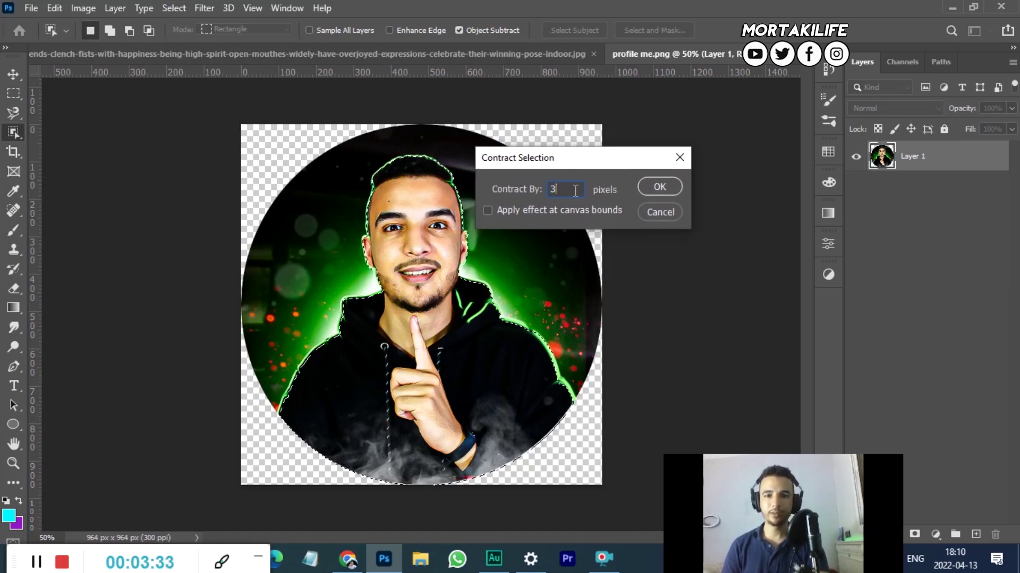
{"action": "left_click", "coordinate": [656, 187]}
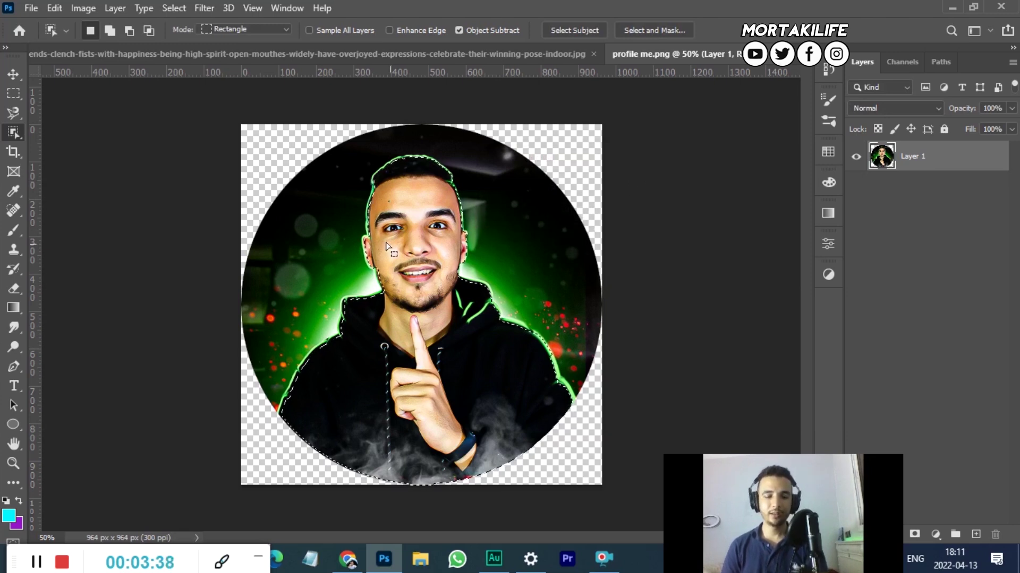
{"action": "scroll", "coordinate": [387, 247], "scroll_direction": "up", "scroll_amount": 1}
{"action": "scroll", "coordinate": [403, 242], "scroll_direction": "up", "scroll_amount": 2}
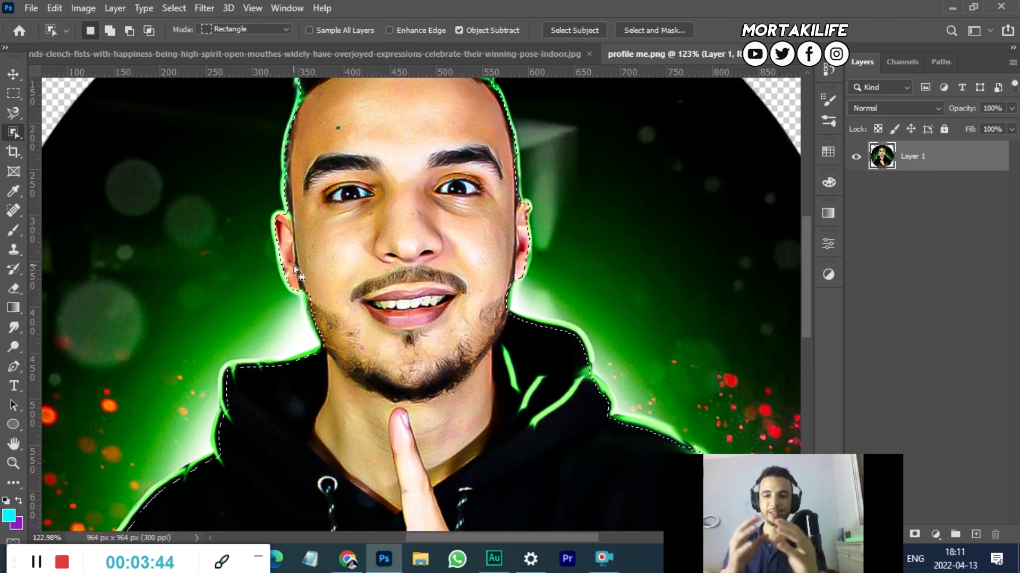
{"action": "scroll", "coordinate": [294, 265], "scroll_direction": "down", "scroll_amount": 2}
{"action": "scroll", "coordinate": [346, 240], "scroll_direction": "down", "scroll_amount": 1}
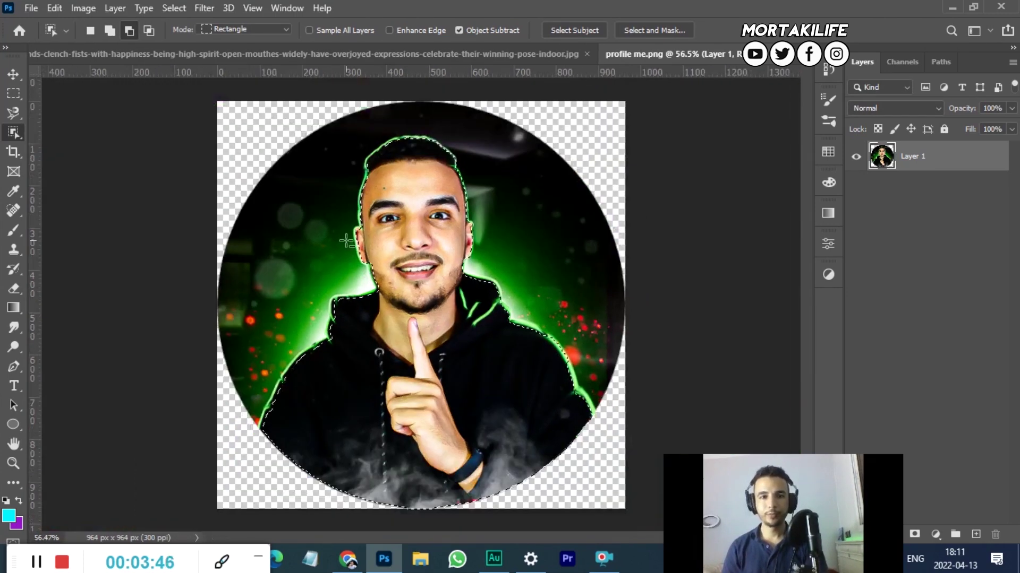
Invert the selection, delete the green backdrop, and deselect.
{"action": "left_click", "coordinate": [174, 8]}
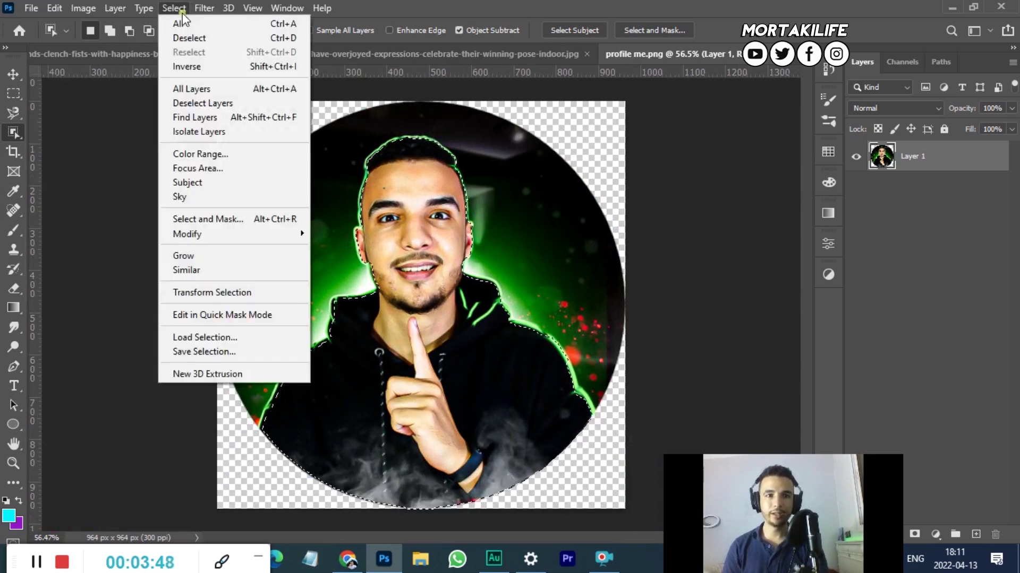
{"action": "left_click", "coordinate": [212, 67]}
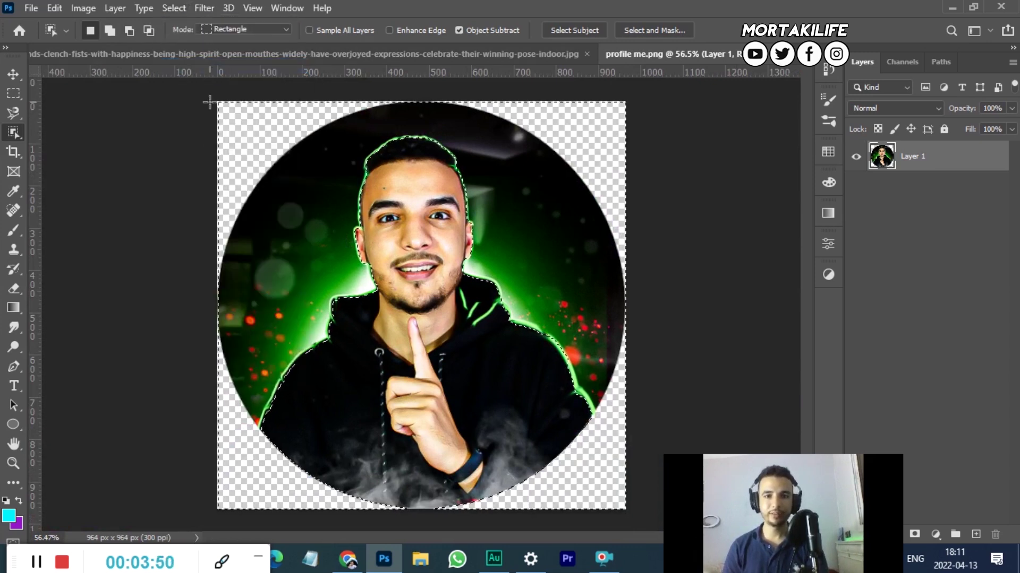
{"action": "key", "text": "Delete"}
{"action": "key", "text": "ctrl+d"}
Add a new layer below Layer 1 and name it BACKGROUND.
{"action": "mouse_move", "coordinate": [754, 529]}
{"action": "left_mouse_down"}
{"action": "mouse_move", "coordinate": [175, 530]}
{"action": "mouse_move", "coordinate": [338, 530]}
{"action": "left_mouse_up"}
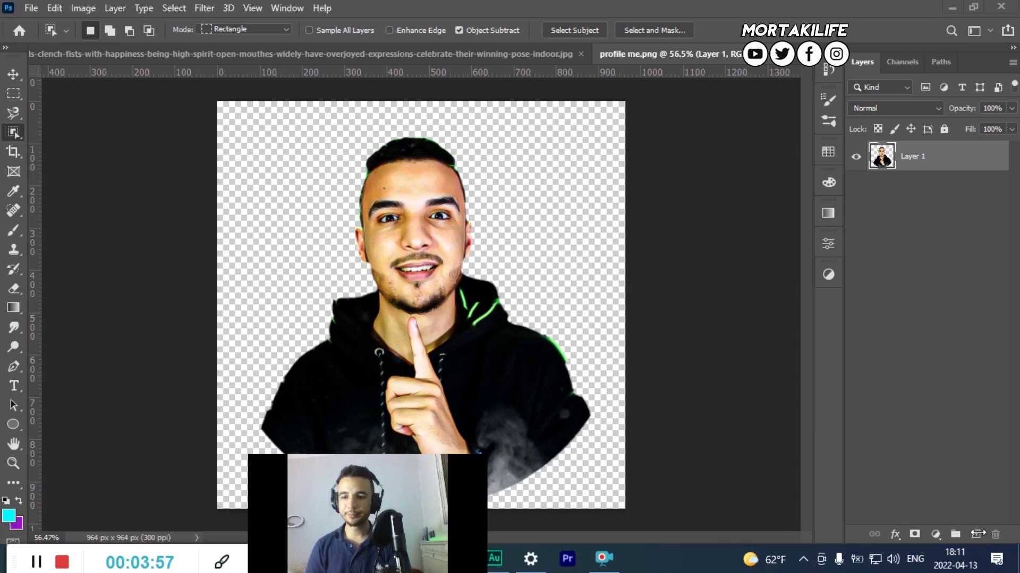
{"action": "left_click", "coordinate": [975, 535]}
{"action": "left_click_drag", "start_coordinate": [932, 161], "coordinate": [929, 206]}
{"action": "double_click", "coordinate": [913, 186]}
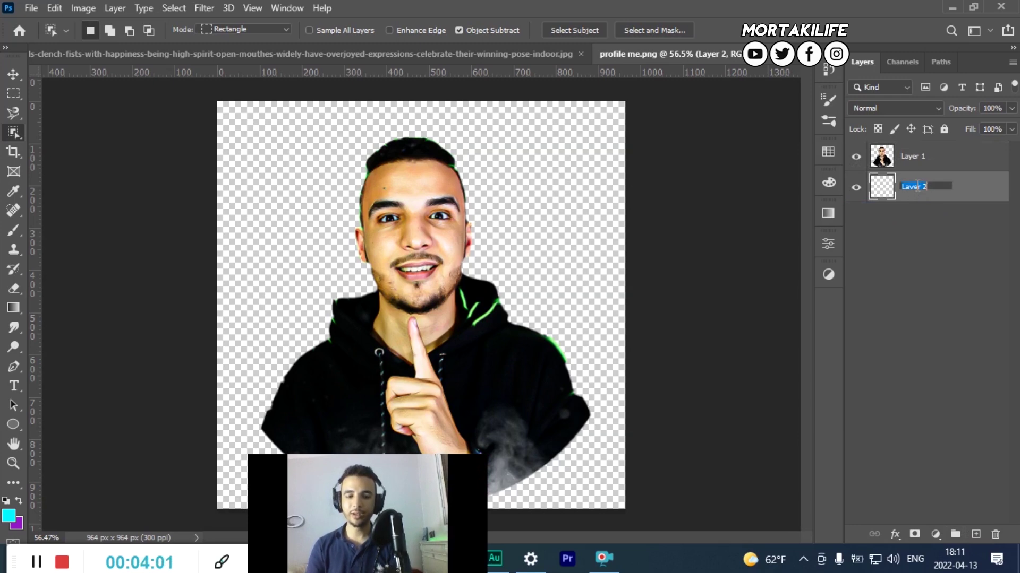
{"action": "type", "text": "BACKGRO"}
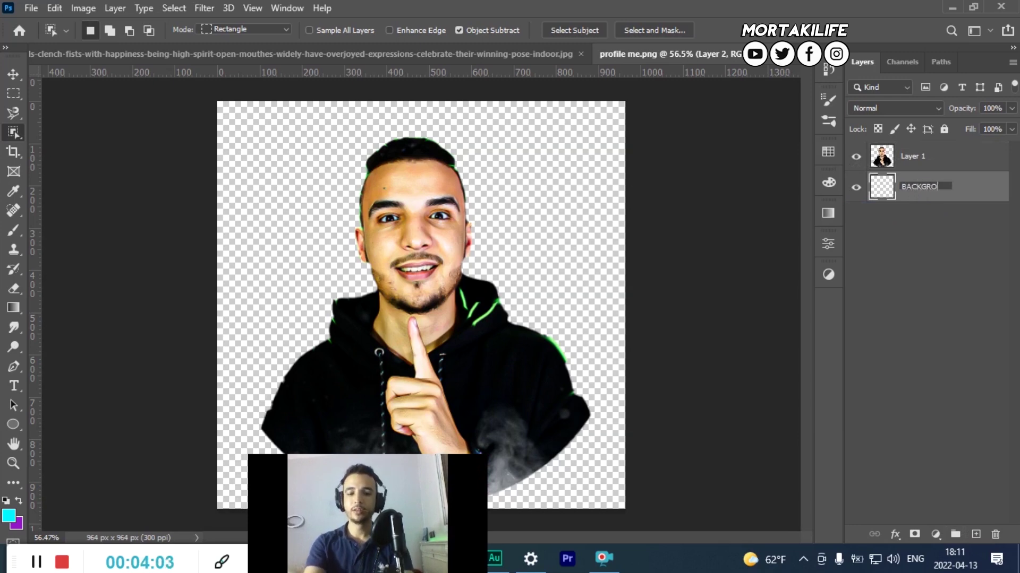
{"action": "type", "text": "UND"}
{"action": "left_click", "coordinate": [942, 237]}
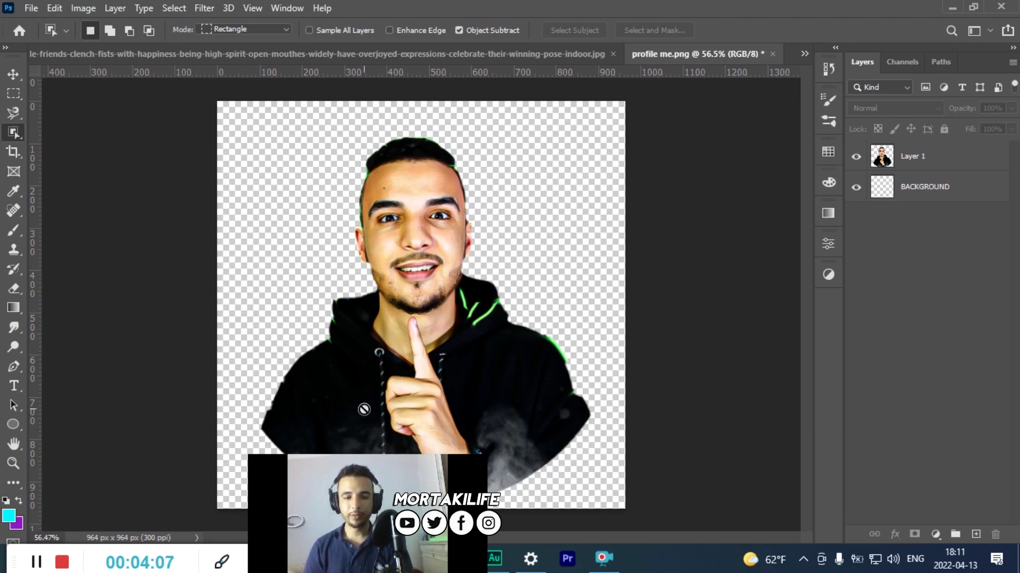
Select the BACKGROUND layer and try several vertical cyan-to-purple gradient fills.
{"action": "left_click", "coordinate": [12, 309]}
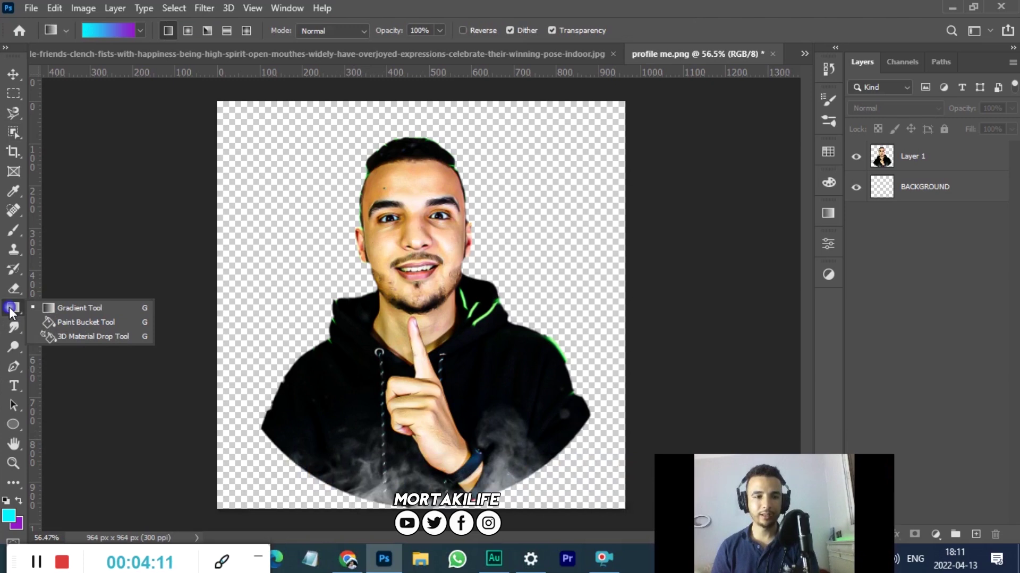
{"action": "left_click", "coordinate": [146, 309]}
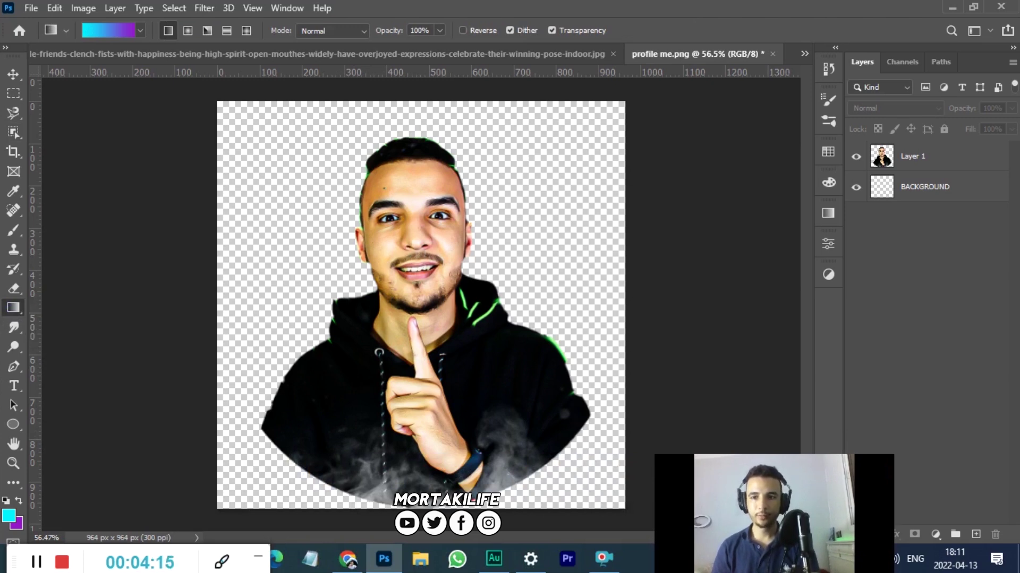
{"action": "left_click", "coordinate": [955, 197]}
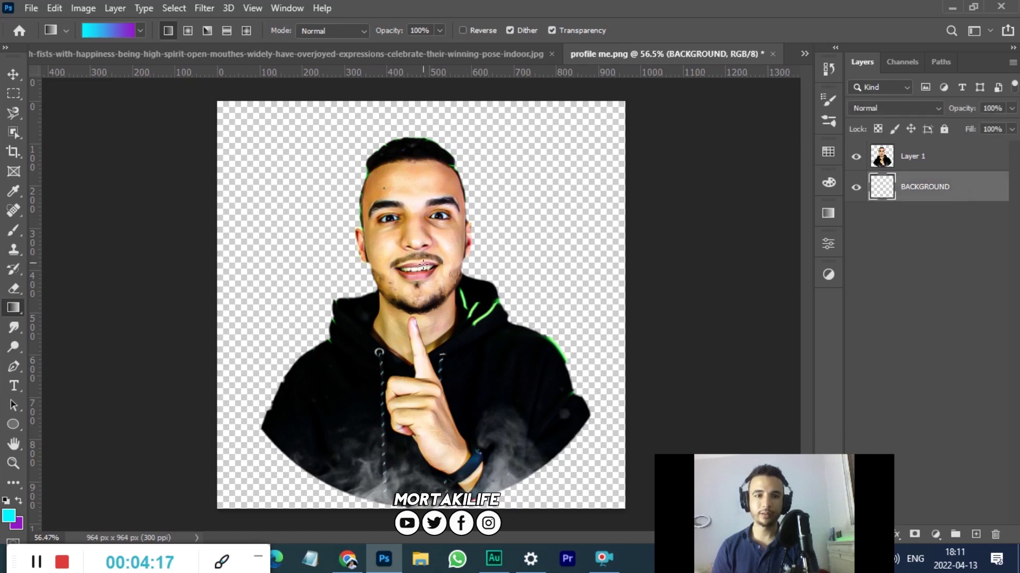
{"action": "left_click_drag", "start_coordinate": [408, 365], "coordinate": [415, 495]}
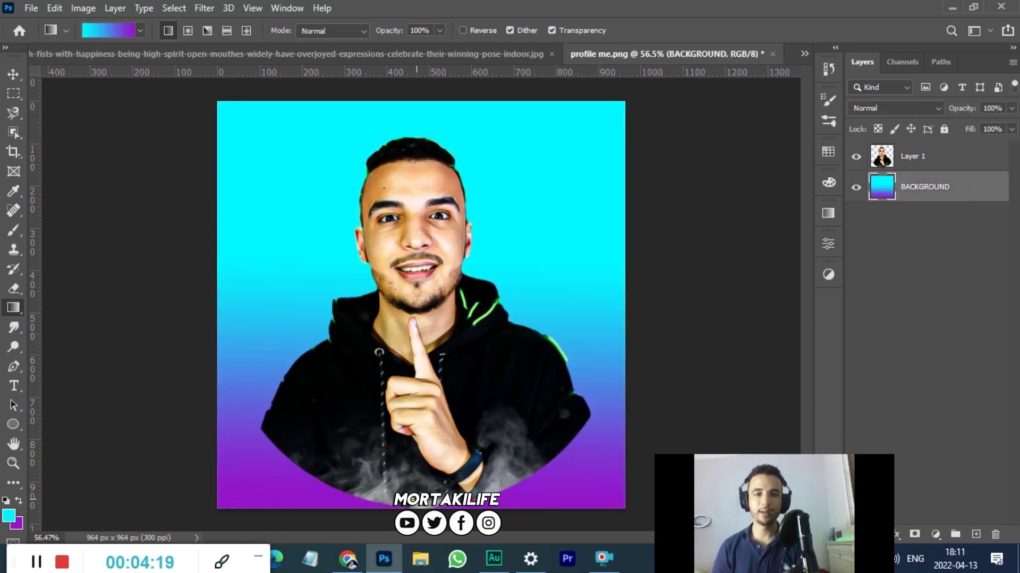
{"action": "key", "text": "ctrl+z"}
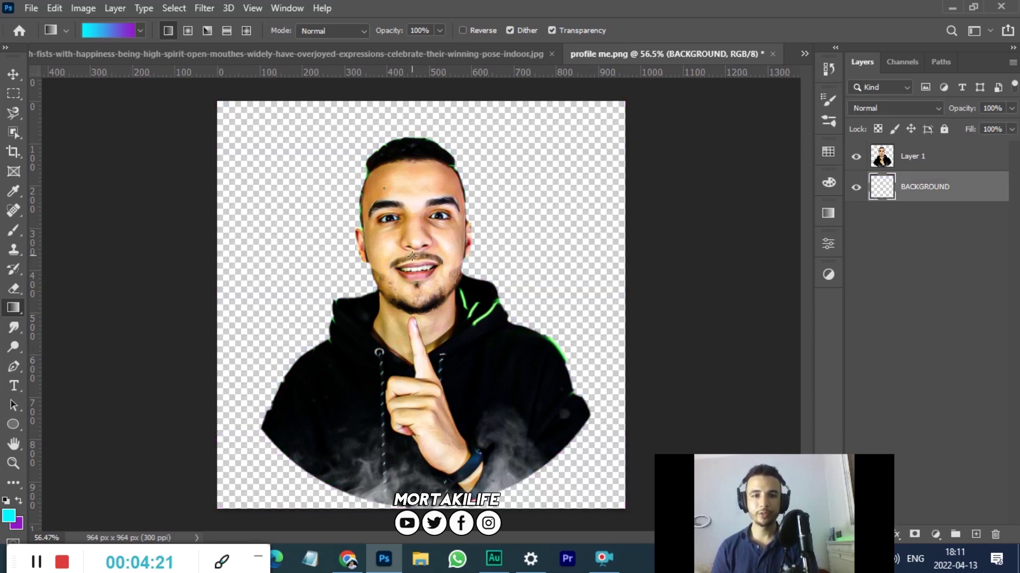
{"action": "left_click_drag", "start_coordinate": [403, 409], "coordinate": [409, 462]}
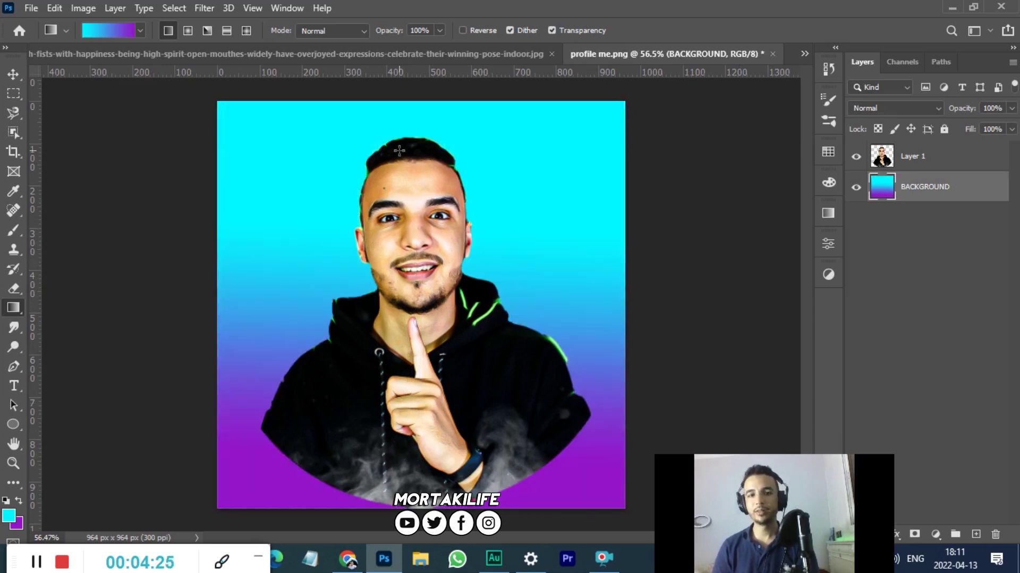
{"action": "left_click_drag", "start_coordinate": [399, 174], "coordinate": [395, 358]}
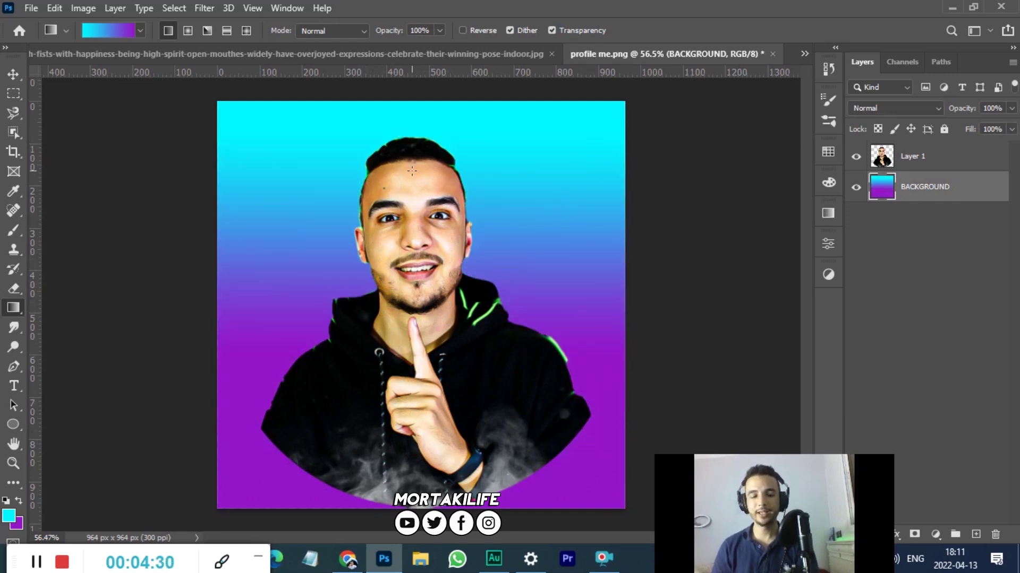
{"action": "left_click_drag", "start_coordinate": [404, 152], "coordinate": [421, 468]}
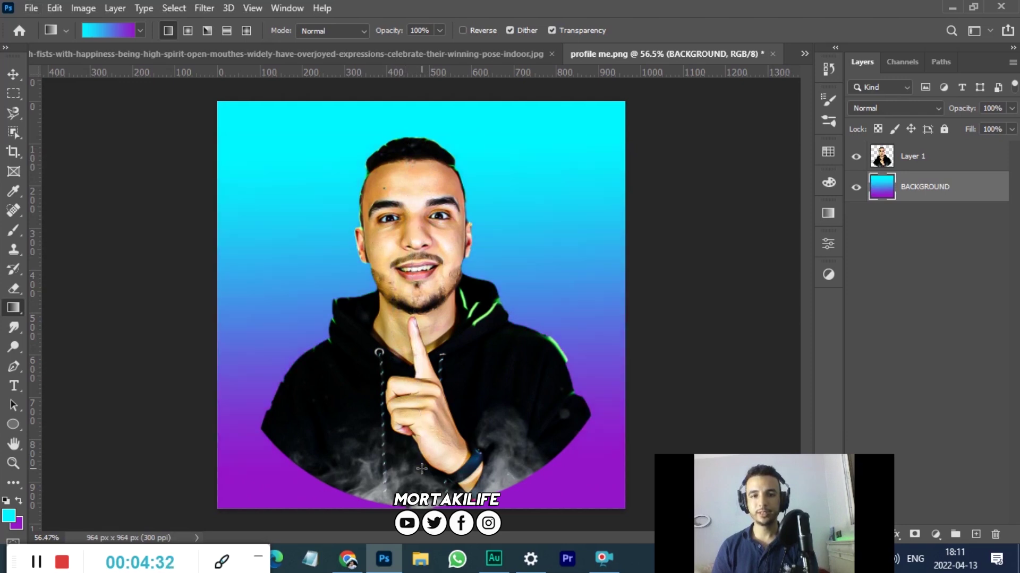
Draw a radial cyan-to-purple gradient outward from behind the head.
{"action": "left_click", "coordinate": [194, 32]}
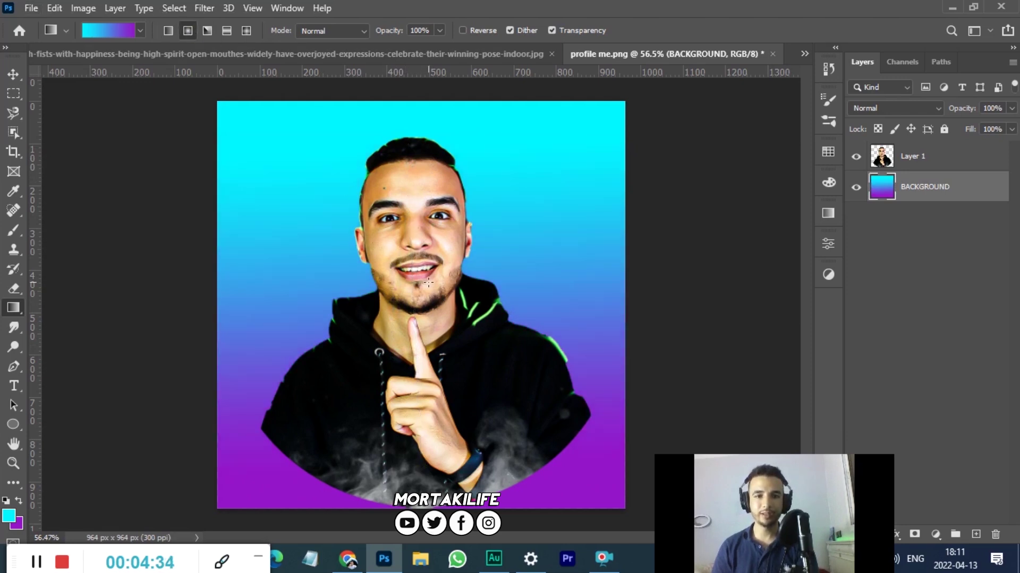
{"action": "left_click_drag", "start_coordinate": [428, 281], "coordinate": [417, 492]}
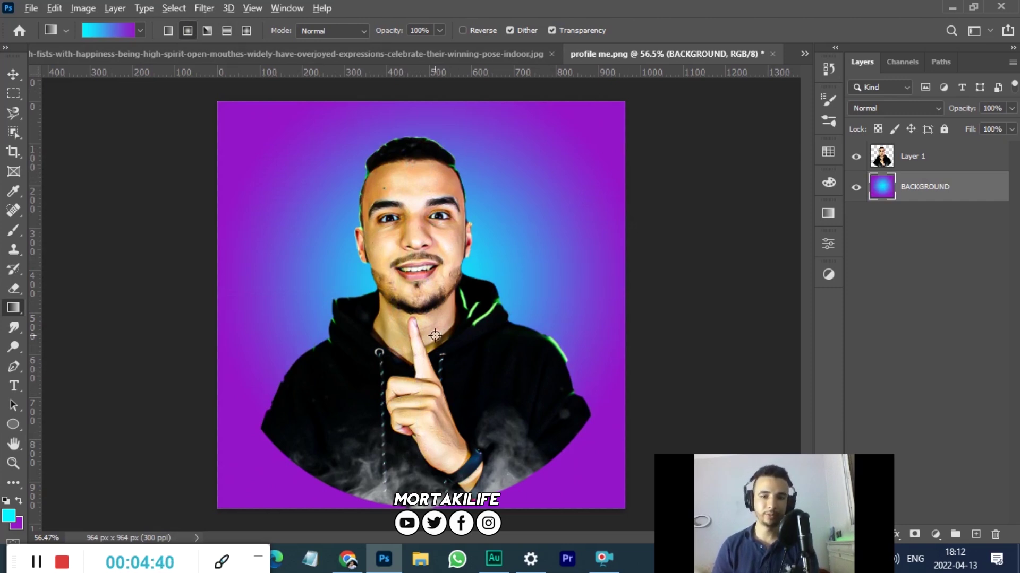
{"action": "scroll", "coordinate": [435, 335], "scroll_direction": "down", "scroll_amount": 1}
{"action": "scroll", "coordinate": [435, 336], "scroll_direction": "up", "scroll_amount": 1}
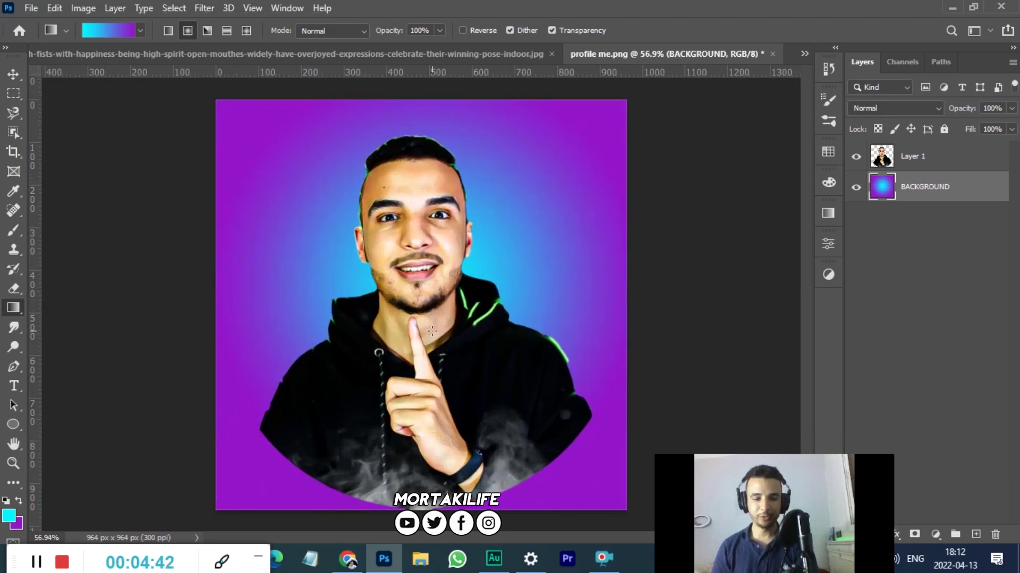
{"action": "key", "text": "v"}
{"action": "left_click", "coordinate": [13, 308]}
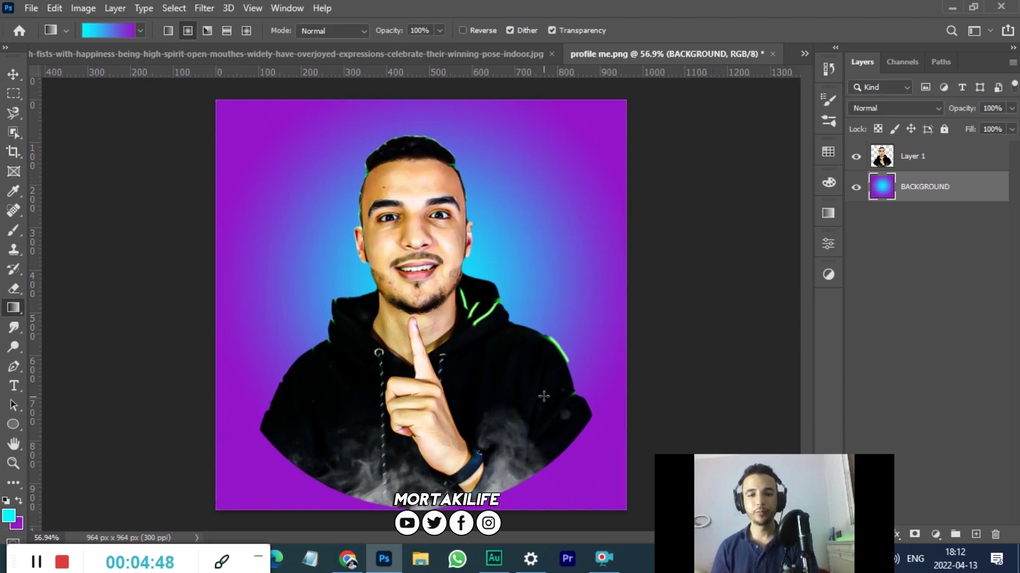
In Chrome, search COLOR HUNT and open the colorhunt.co site.
{"action": "left_click", "coordinate": [348, 559]}
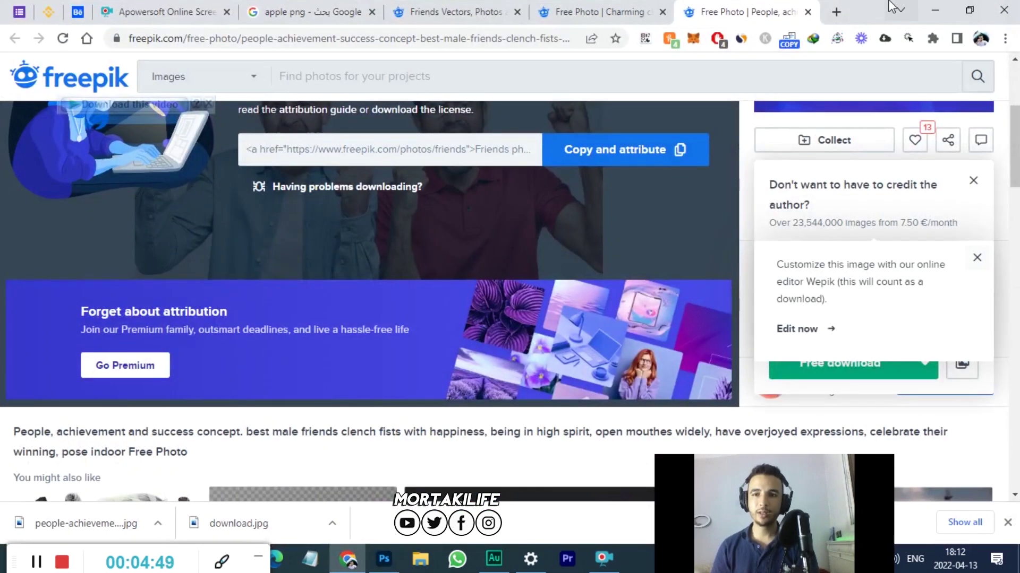
{"action": "left_click", "coordinate": [844, 12]}
{"action": "type", "text": "COL"}
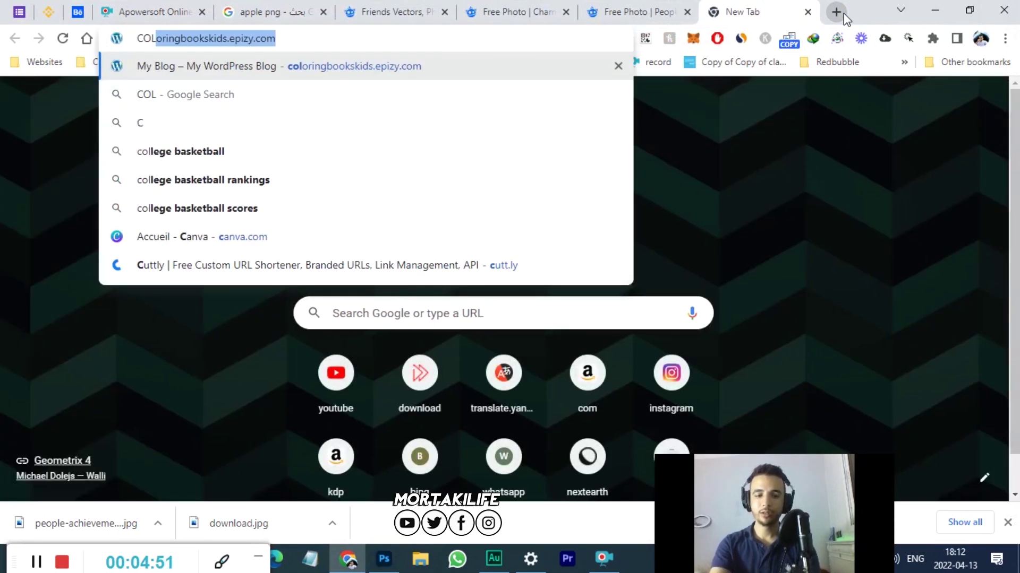
{"action": "type", "text": "OR+HUNT"}
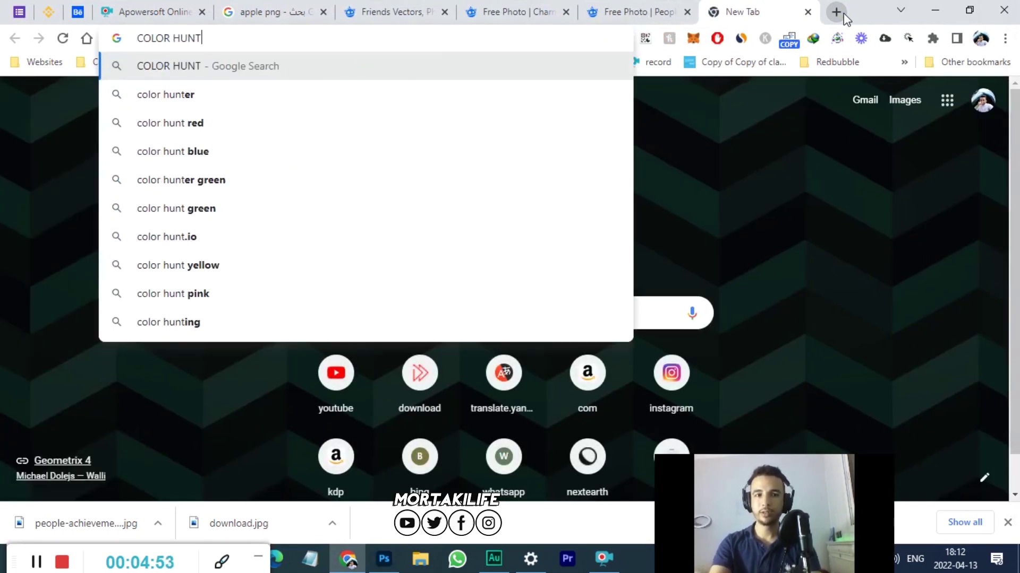
{"action": "key", "text": "Return"}
{"action": "left_click", "coordinate": [816, 224]}
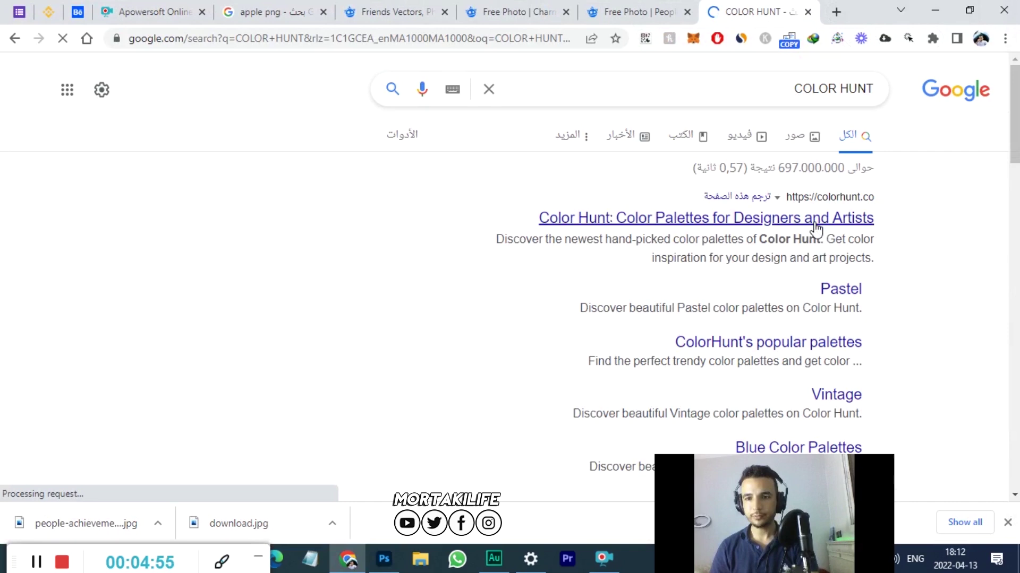
{"action": "left_click", "coordinate": [772, 11]}
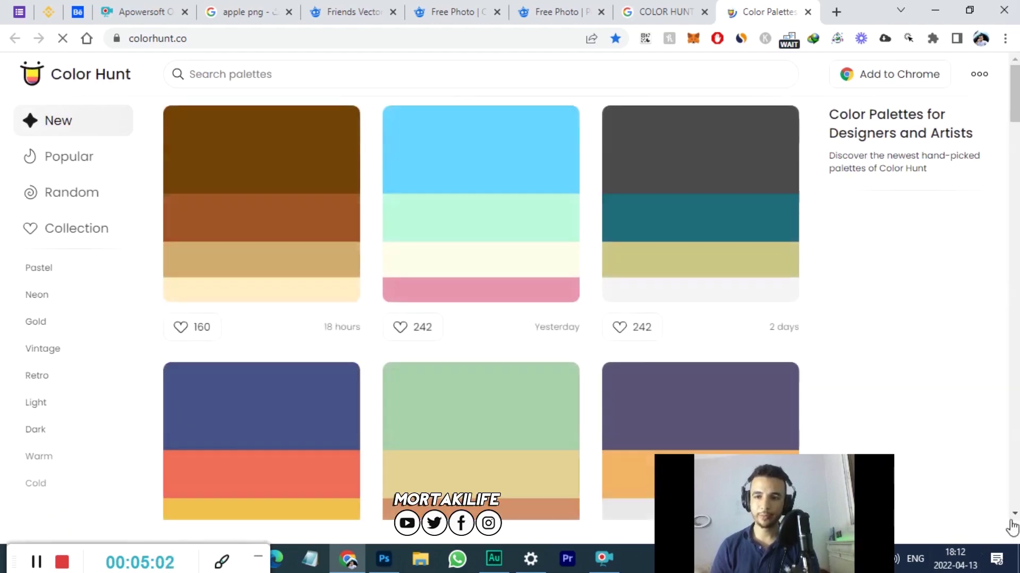
Copy the cyan colour code #40DFEF from a palette swatch.
{"action": "left_click", "coordinate": [1007, 522]}
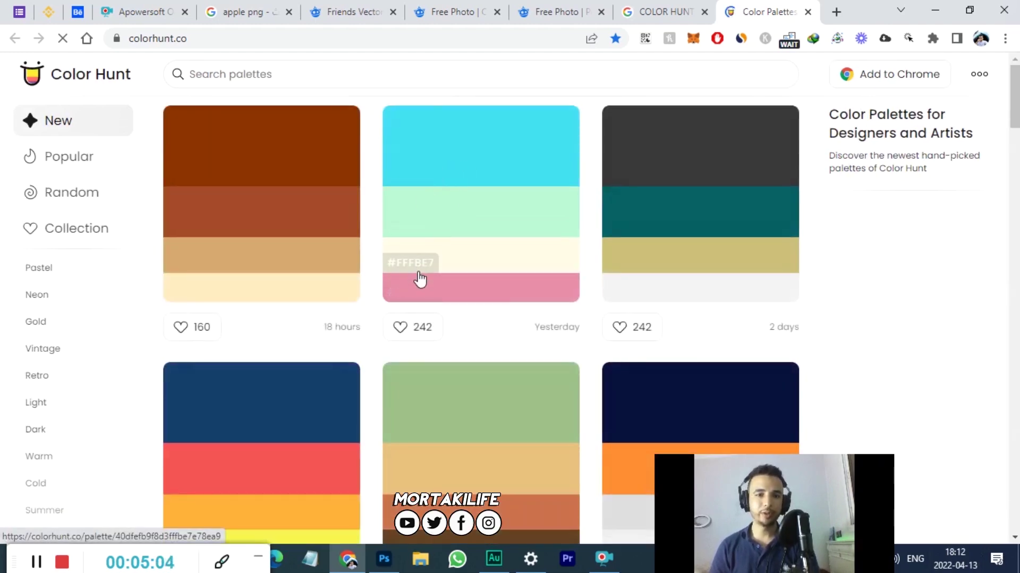
{"action": "left_click", "coordinate": [414, 180]}
{"action": "left_click", "coordinate": [413, 180]}
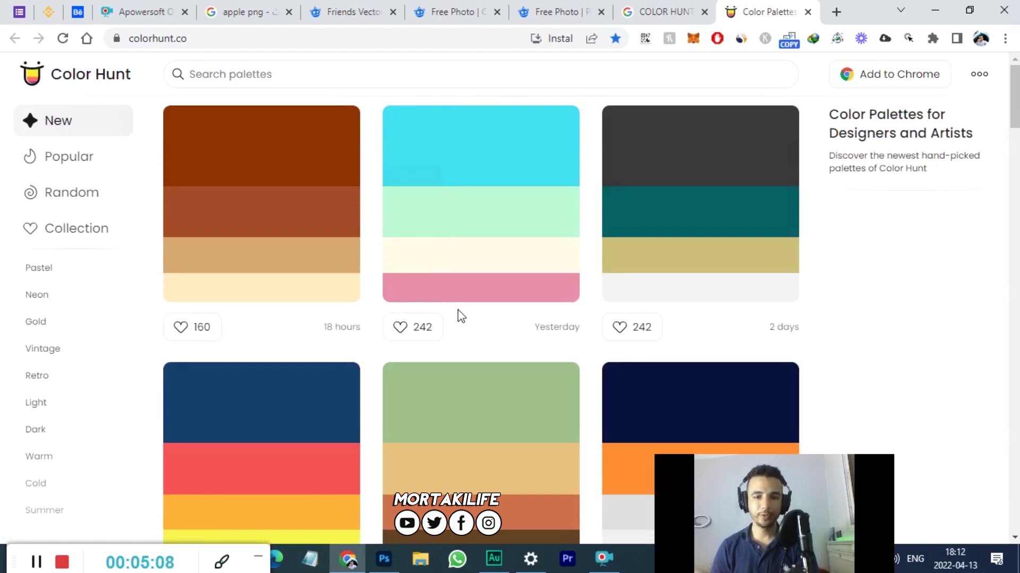
{"action": "left_click", "coordinate": [410, 183]}
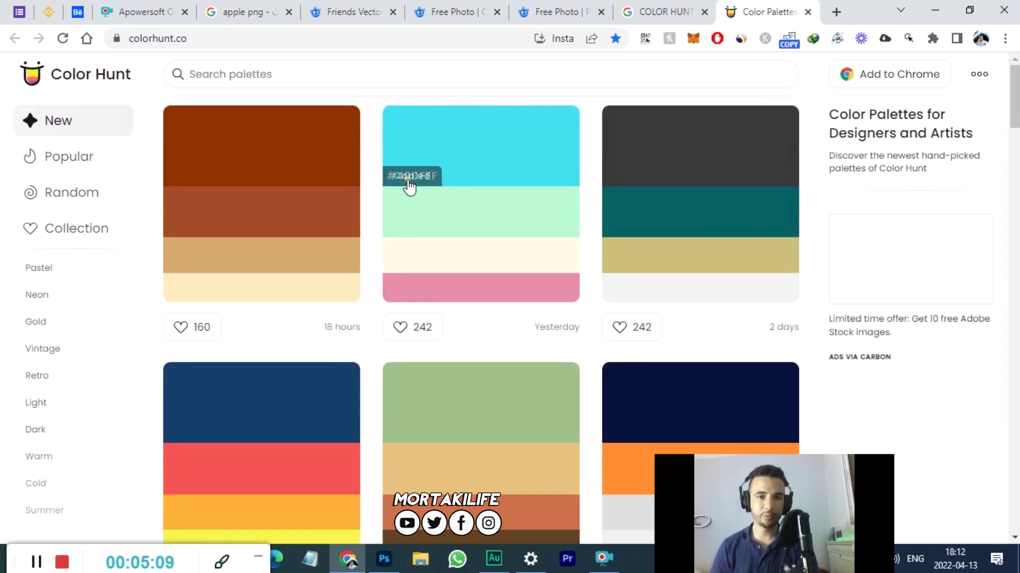
Set the foreground colour to cyan 40DFEF, then copy the palette's pink code.
{"action": "left_click", "coordinate": [383, 558]}
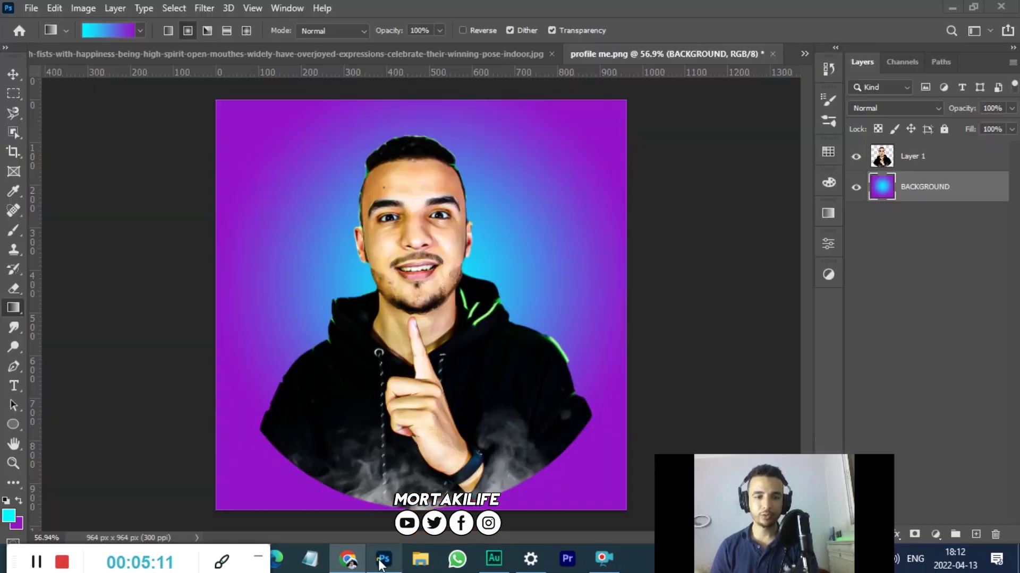
{"action": "left_click", "coordinate": [12, 518]}
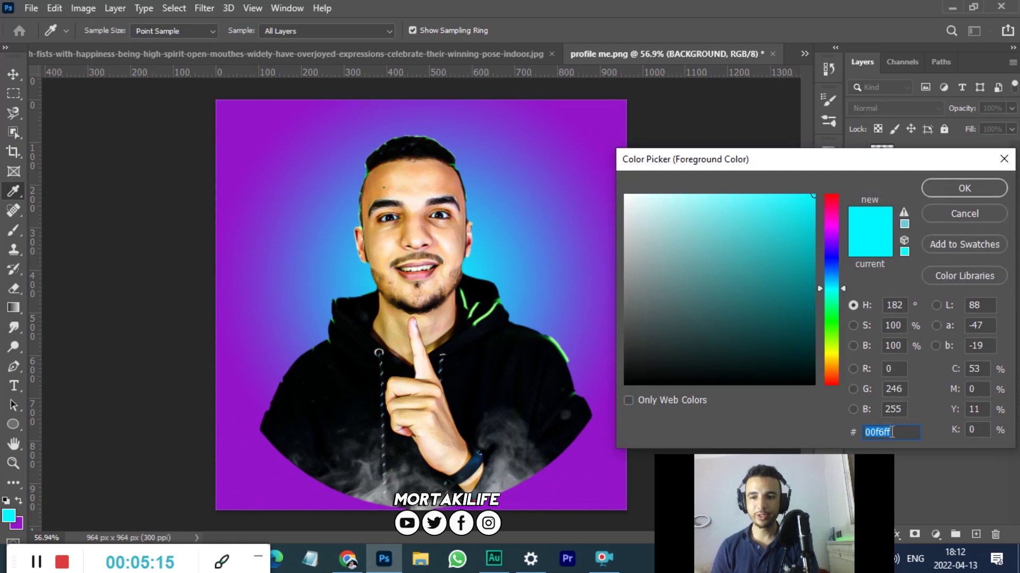
{"action": "key", "text": "ctrl+v"}
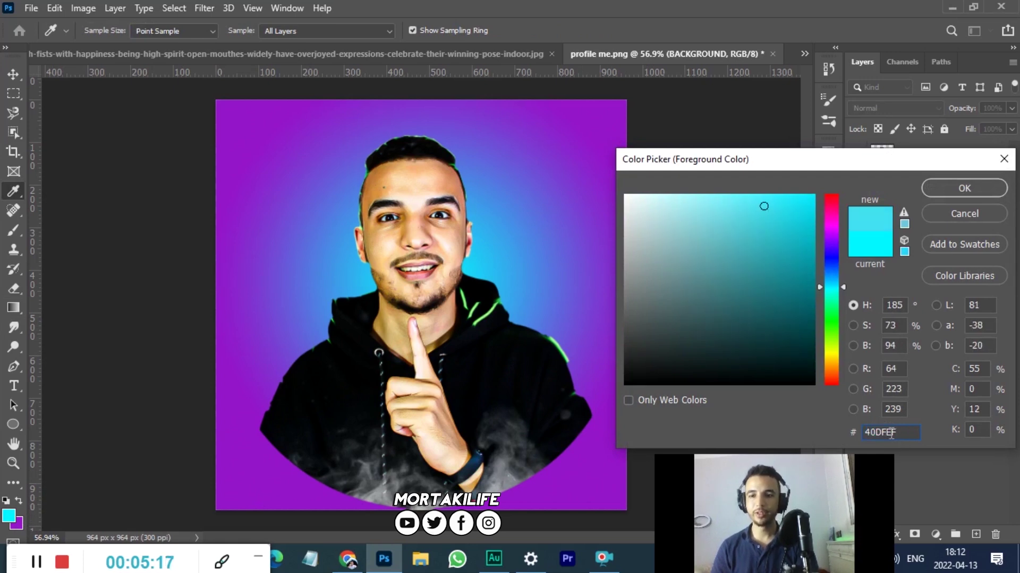
{"action": "left_click", "coordinate": [969, 188]}
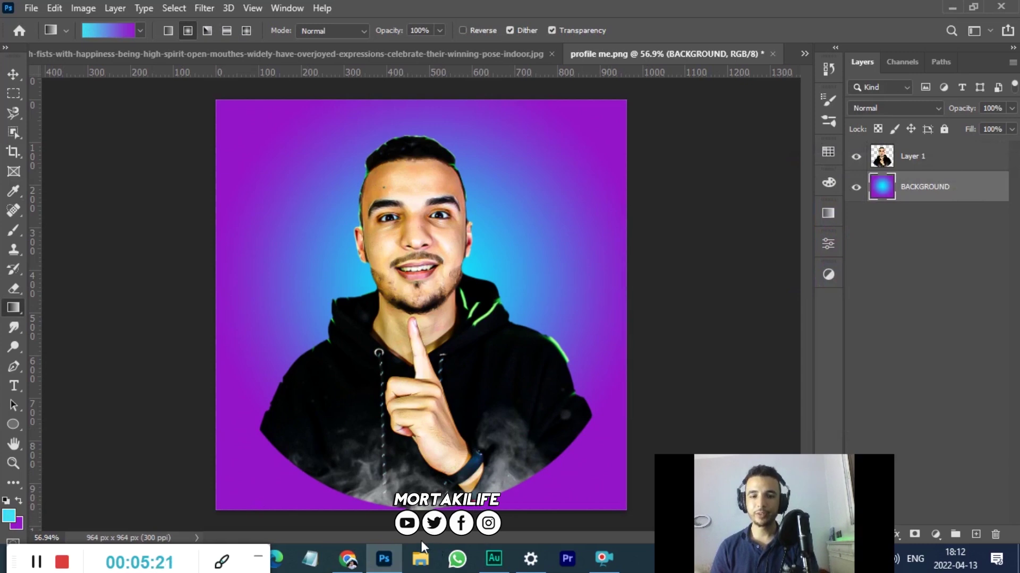
{"action": "left_click", "coordinate": [348, 558]}
{"action": "mouse_move", "coordinate": [423, 291]}
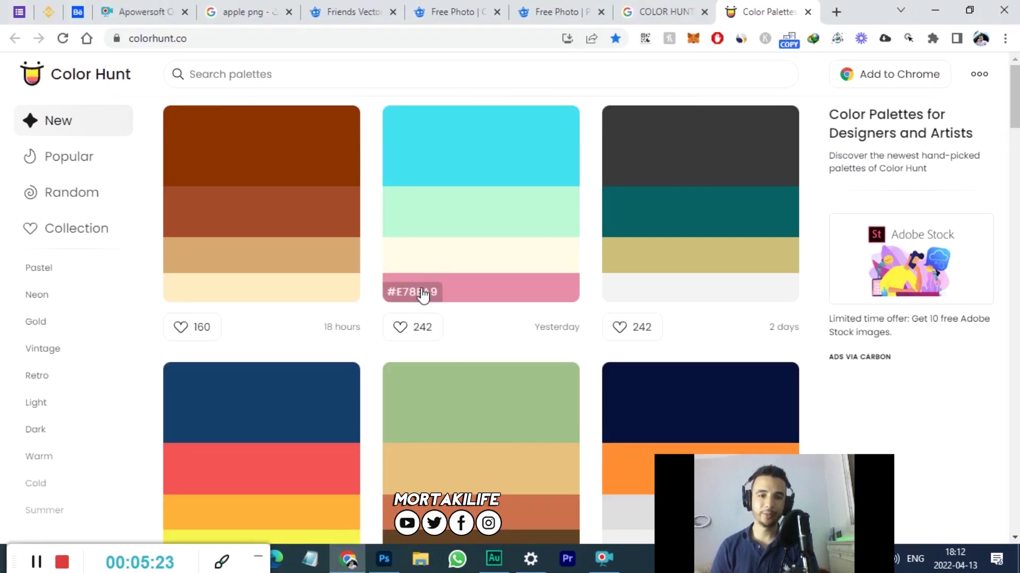
{"action": "left_click", "coordinate": [408, 301]}
Set the background colour to pink E78EA9.
{"action": "left_click", "coordinate": [372, 570]}
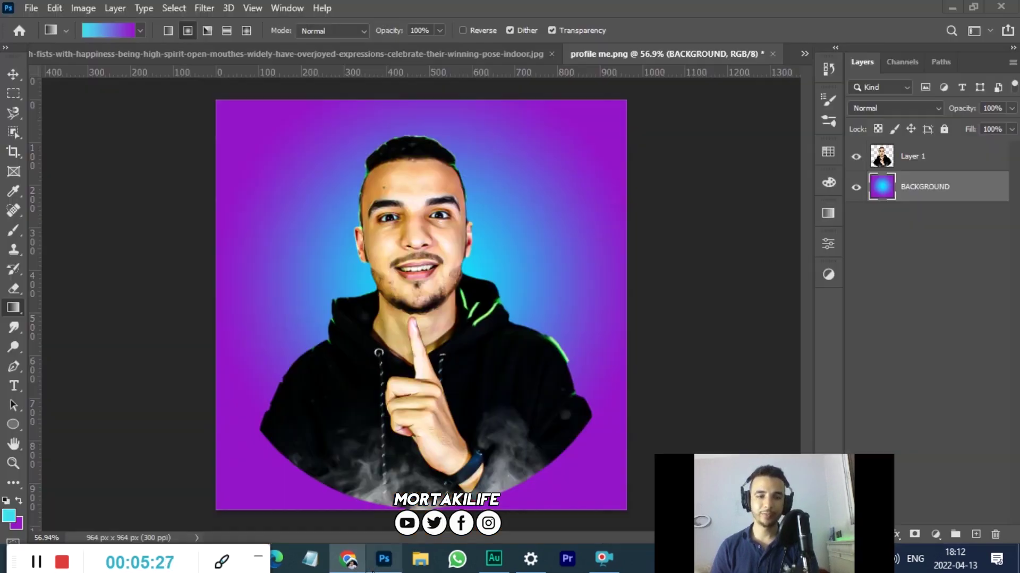
{"action": "left_click", "coordinate": [20, 525]}
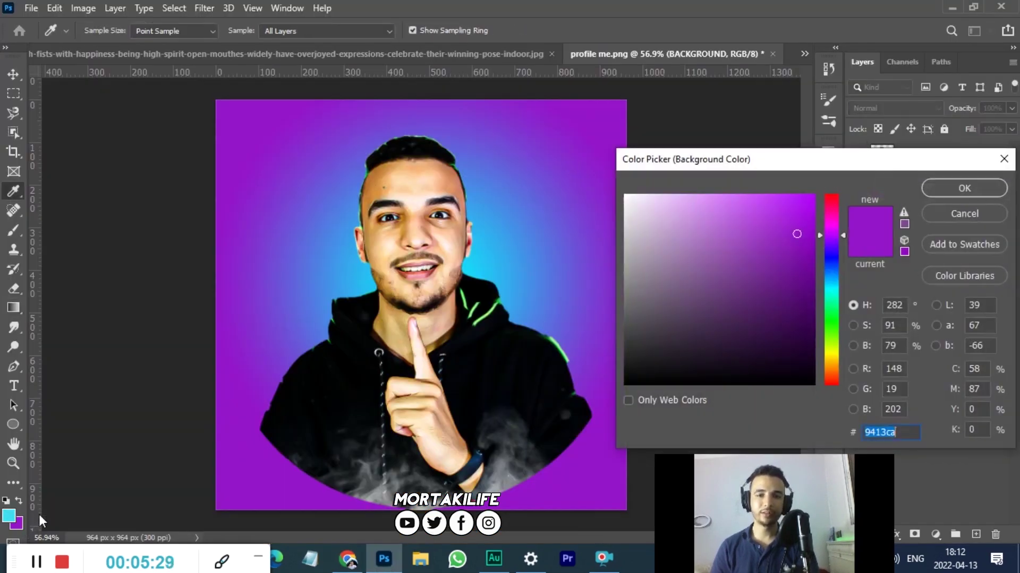
{"action": "key", "text": "ctrl+v"}
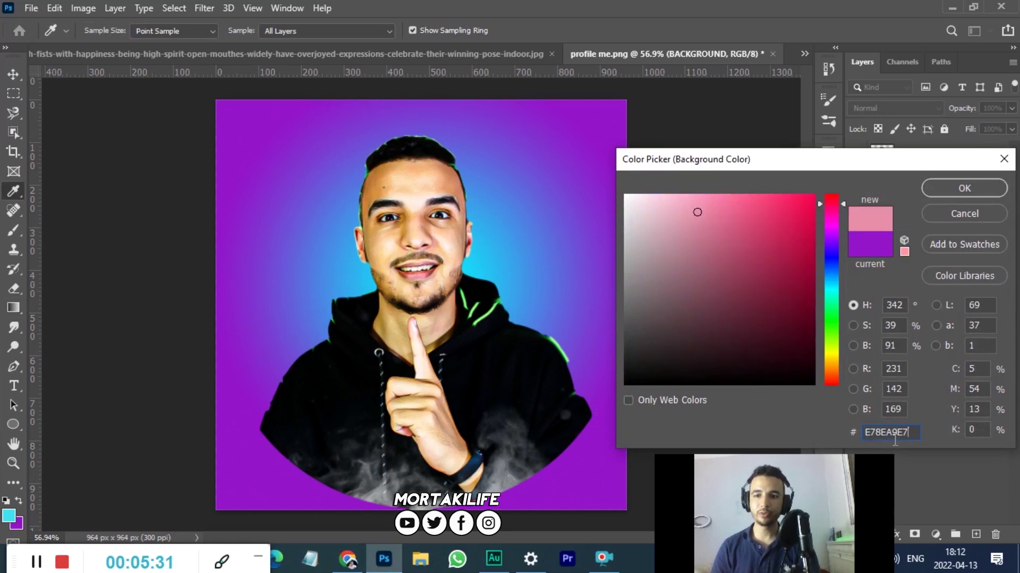
{"action": "key", "text": "ctrl+z"}
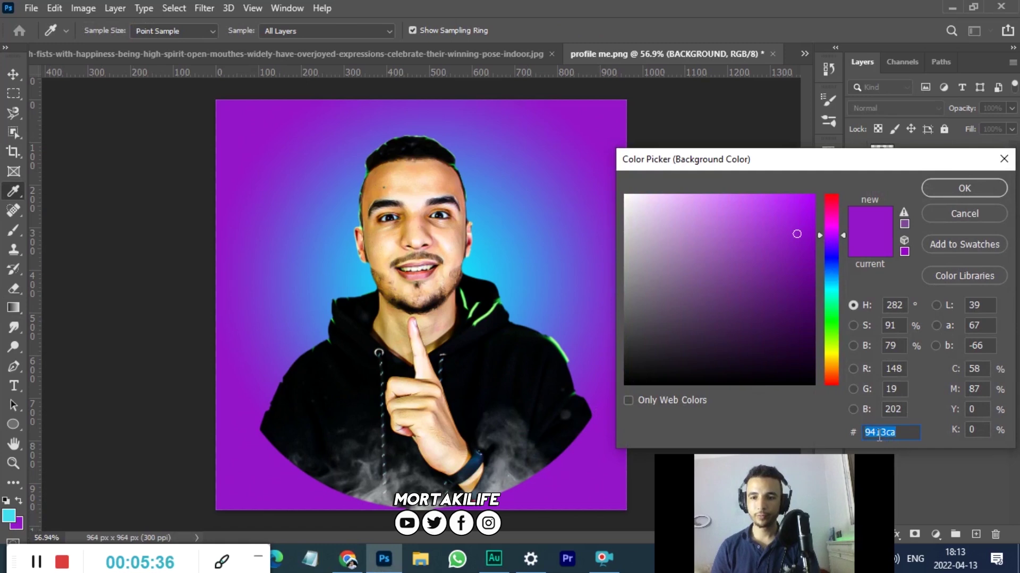
{"action": "key", "text": "ctrl+v"}
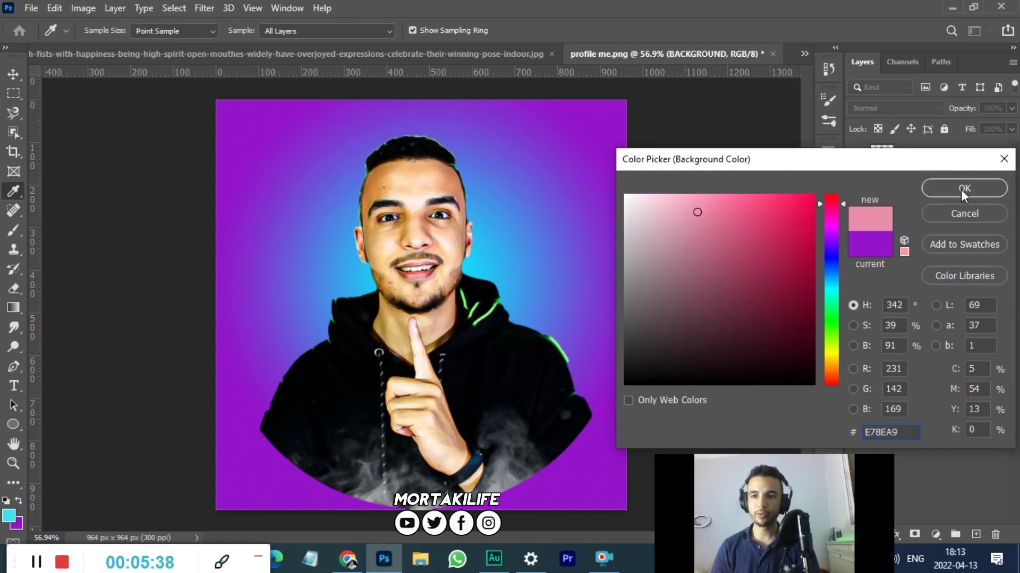
{"action": "left_click", "coordinate": [963, 189]}
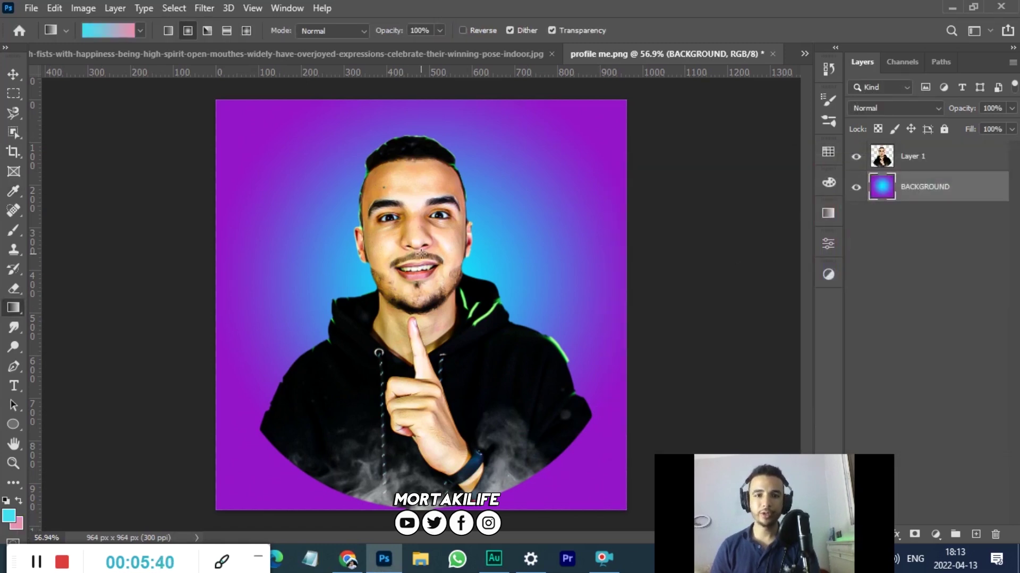
Redraw the radial gradient with cyan around the face fading to pink edges.
{"action": "left_click_drag", "start_coordinate": [421, 253], "coordinate": [414, 508]}
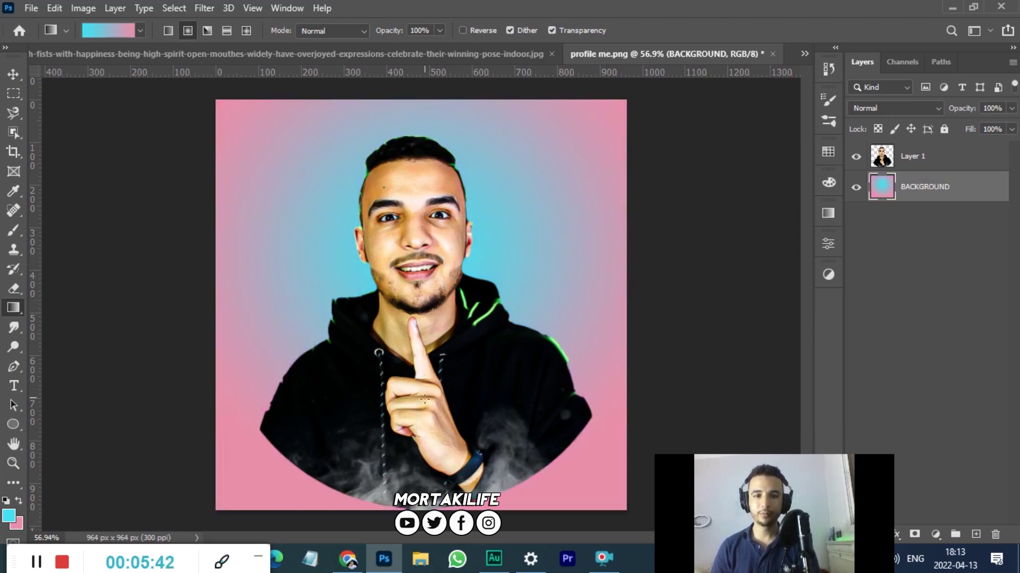
{"action": "left_click_drag", "start_coordinate": [431, 247], "coordinate": [430, 304]}
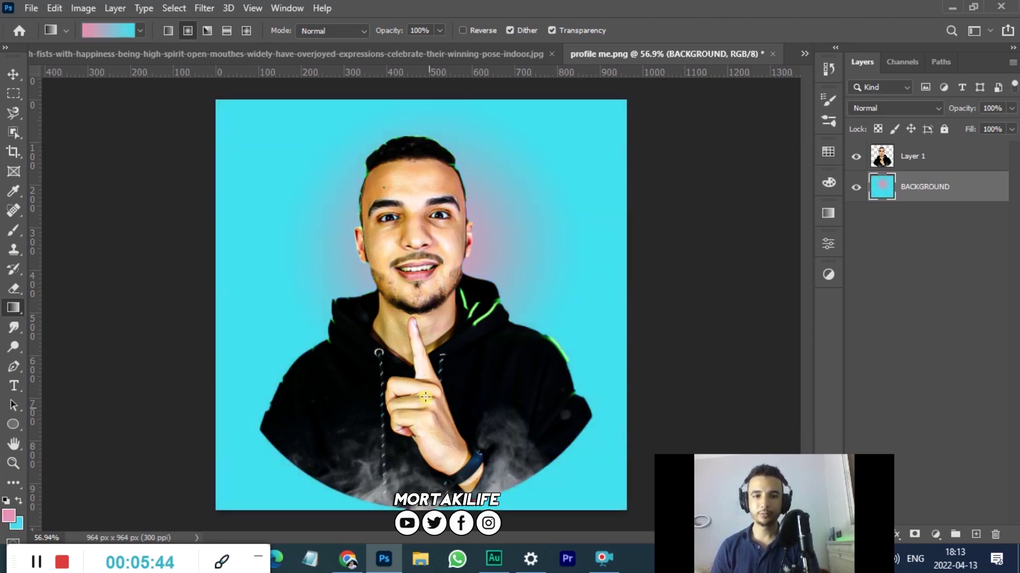
{"action": "left_click_drag", "start_coordinate": [421, 361], "coordinate": [421, 408]}
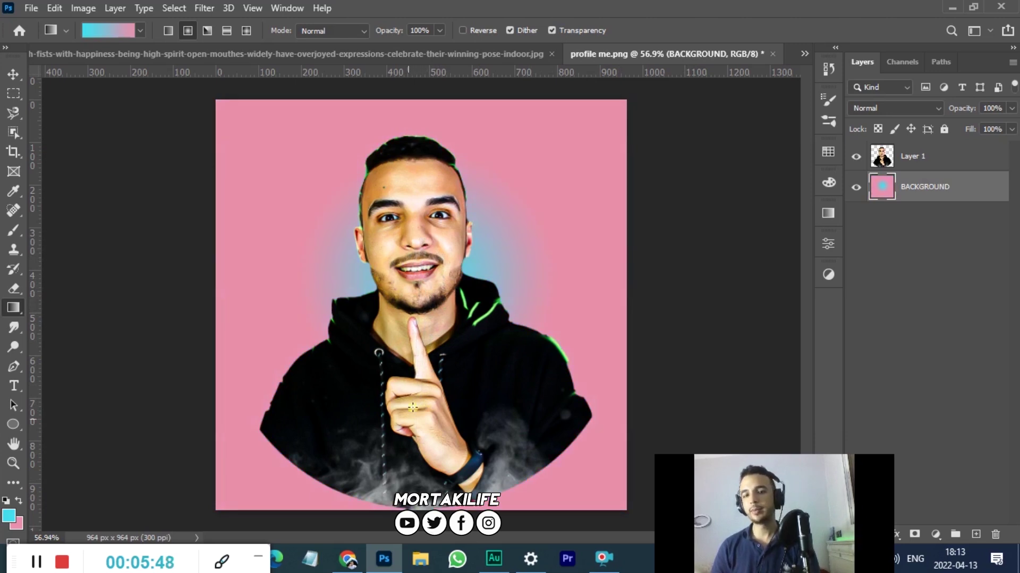
{"action": "left_click", "coordinate": [348, 559]}
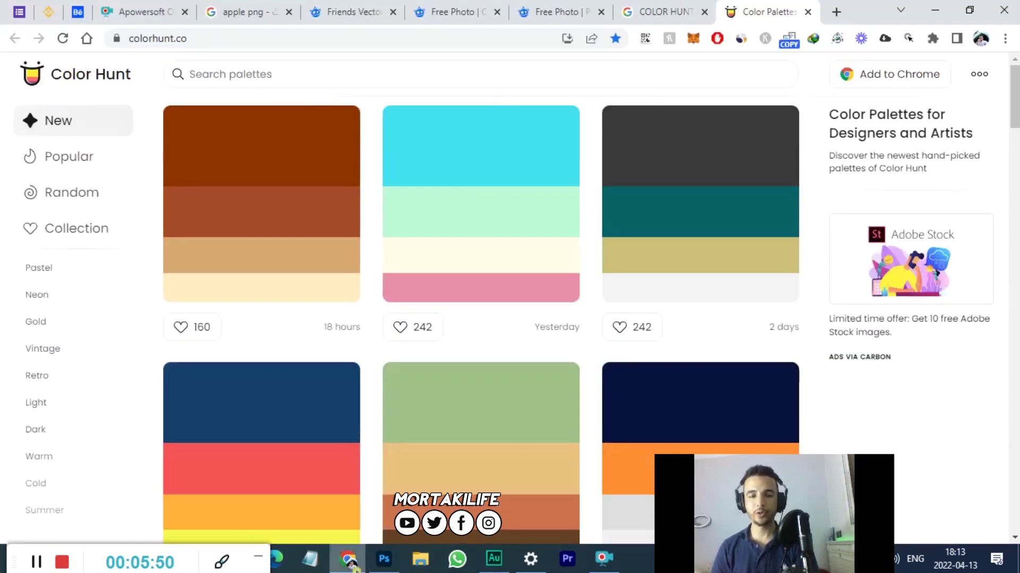
{"action": "scroll", "coordinate": [452, 392], "scroll_direction": "down", "scroll_amount": 5}
{"action": "scroll", "coordinate": [462, 446], "scroll_direction": "up", "scroll_amount": 5}
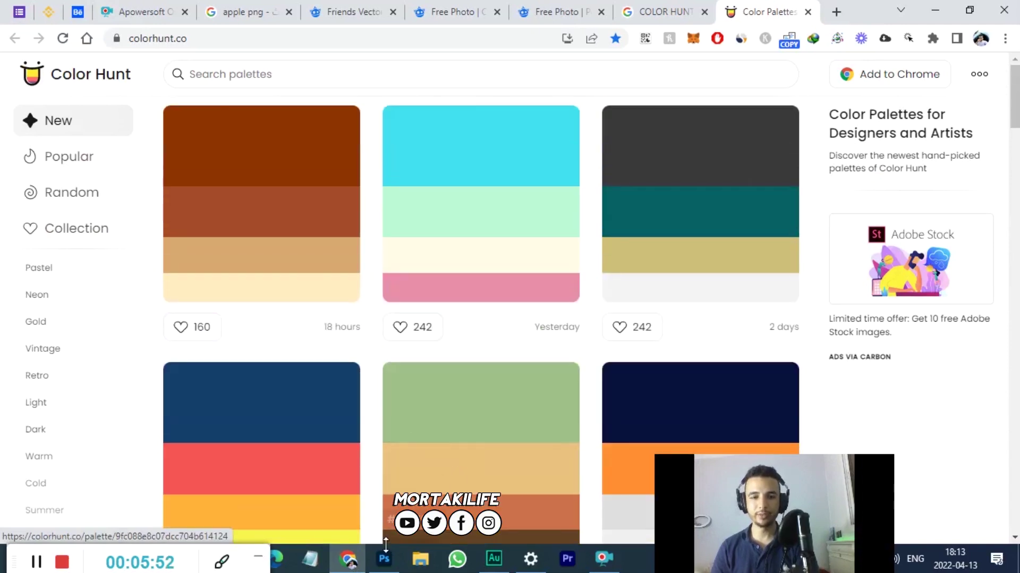
{"action": "left_click", "coordinate": [386, 559]}
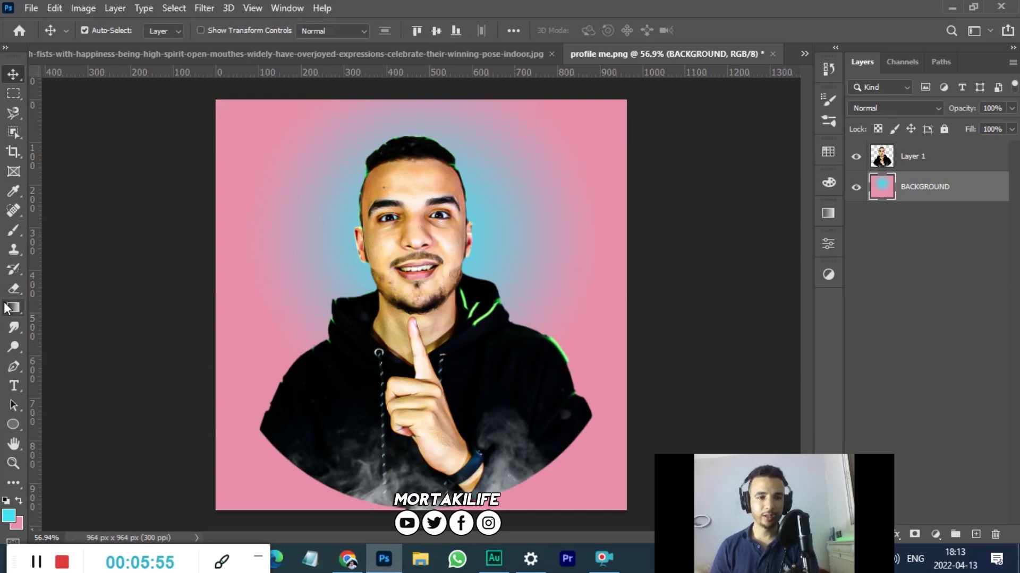
{"action": "right_click", "coordinate": [13, 307]}
{"action": "left_click", "coordinate": [94, 324]}
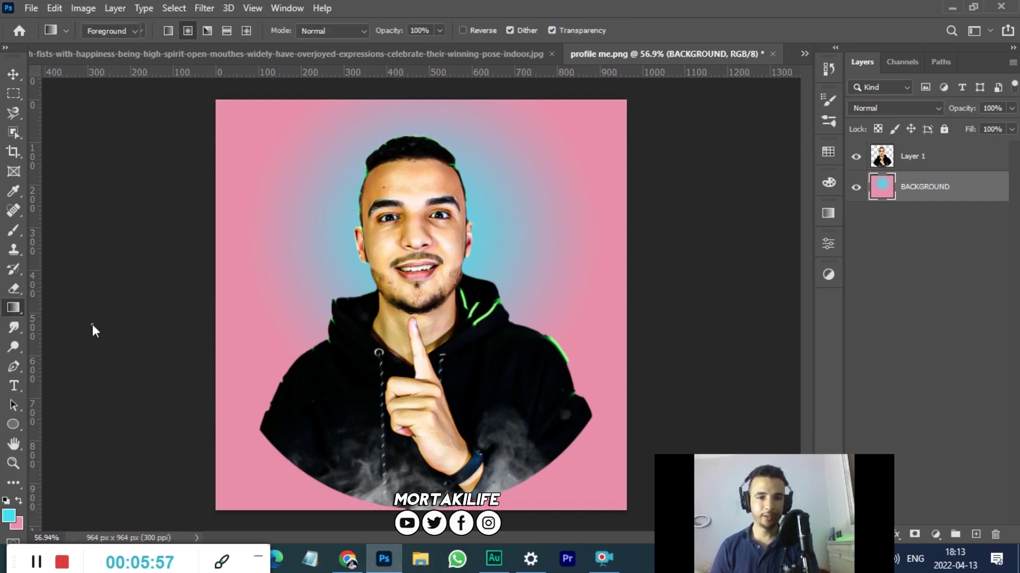
{"action": "left_click", "coordinate": [316, 408]}
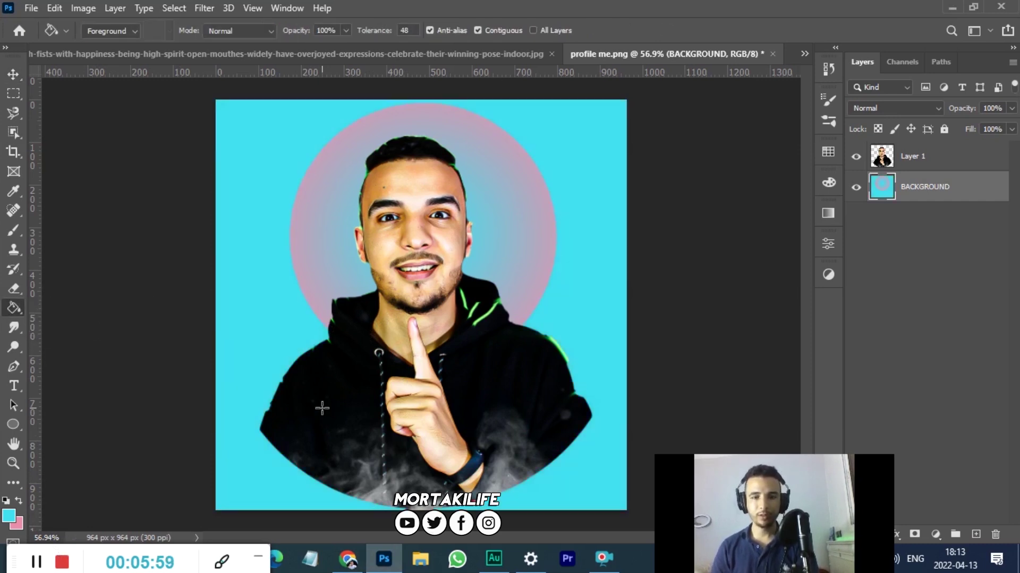
{"action": "key", "text": "ctrl+z"}
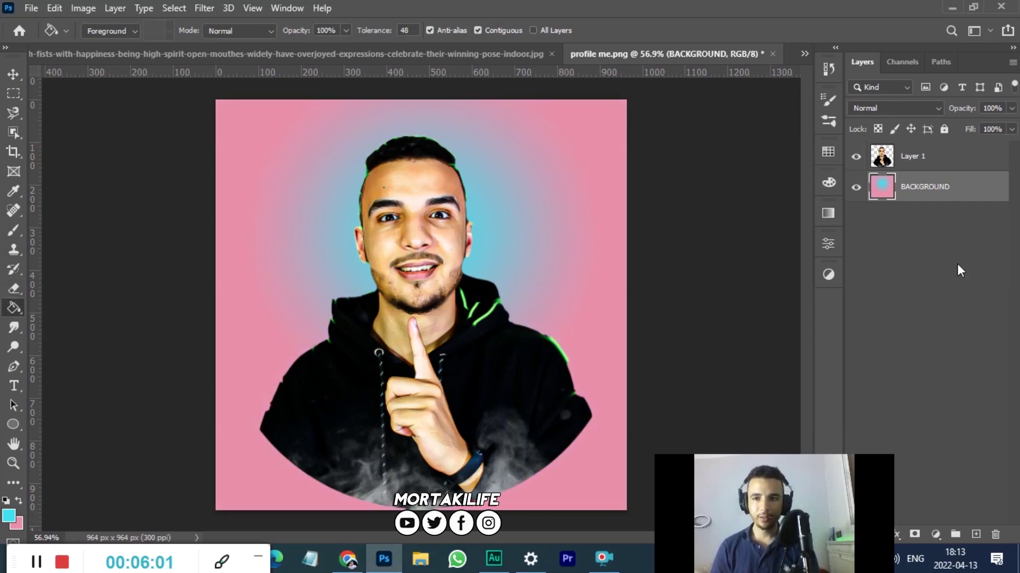
{"action": "left_click", "coordinate": [935, 156]}
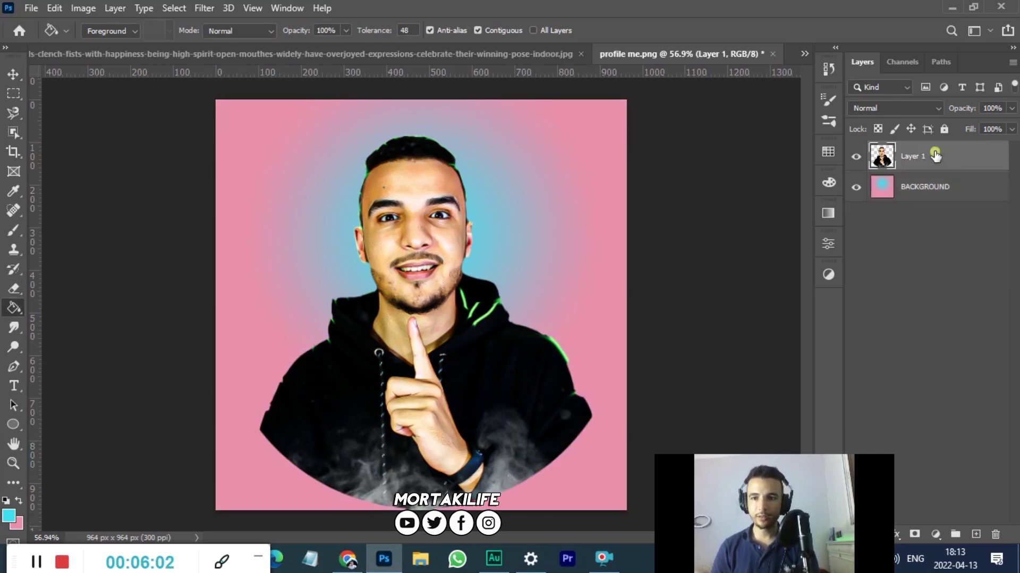
{"action": "left_click", "coordinate": [329, 390]}
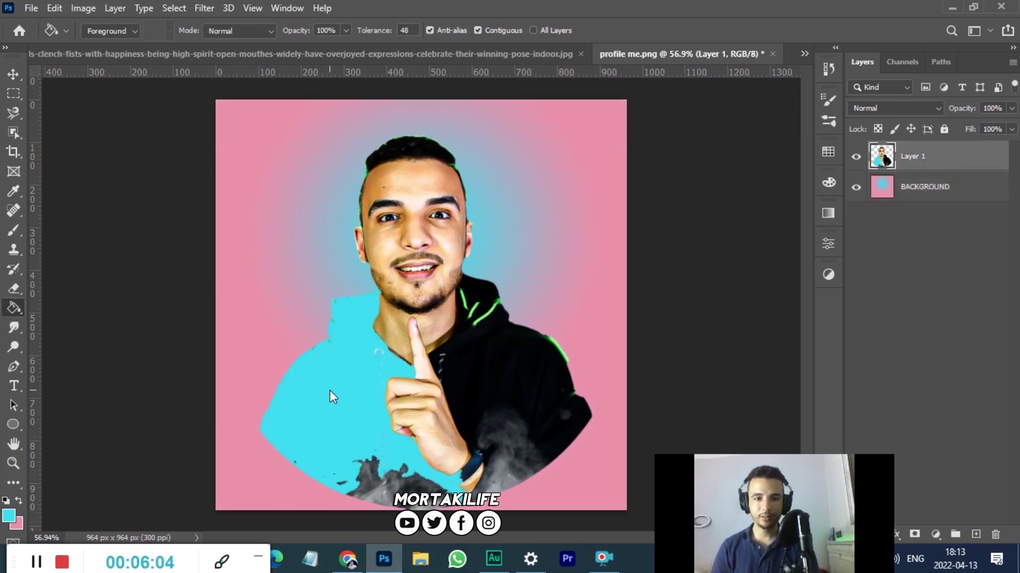
{"action": "left_click", "coordinate": [517, 371]}
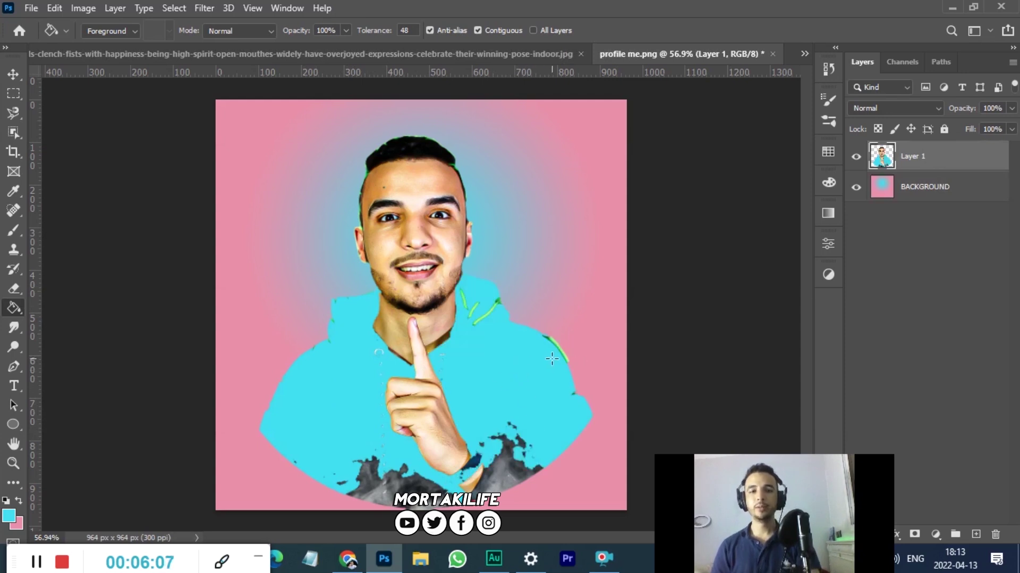
{"action": "key", "text": "ctrl+z"}
{"action": "key", "text": "ctrl+z"}
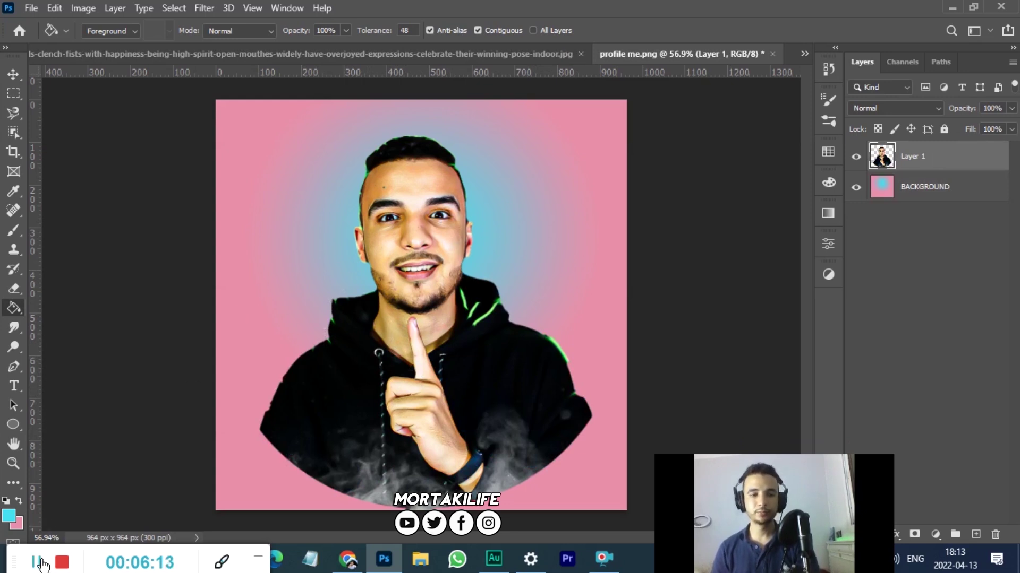
{"action": "left_click", "coordinate": [13, 328]}
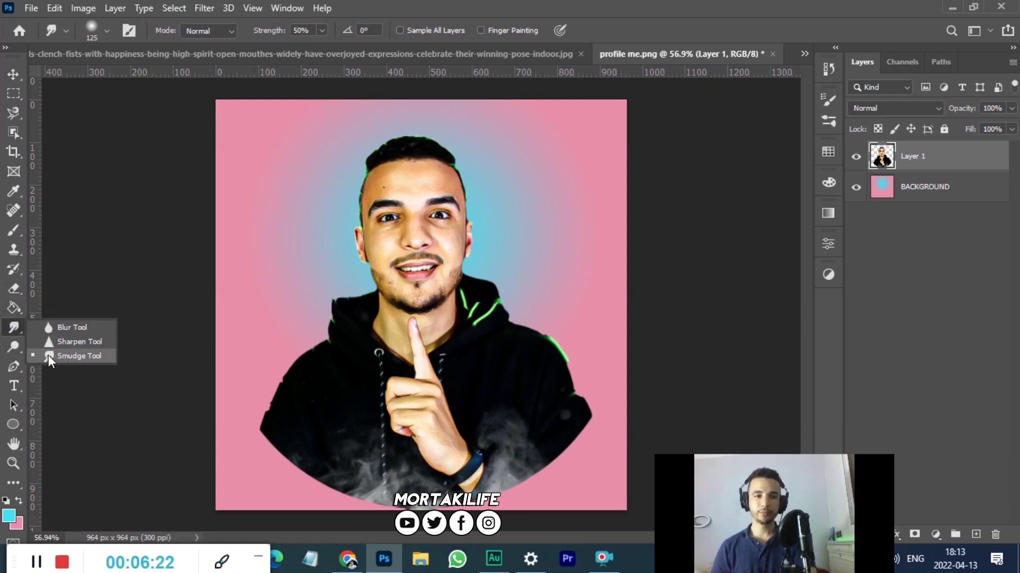
Paint a test cyan brush stroke over the portrait and undo it.
{"action": "left_click", "coordinate": [20, 327]}
{"action": "left_click", "coordinate": [13, 230]}
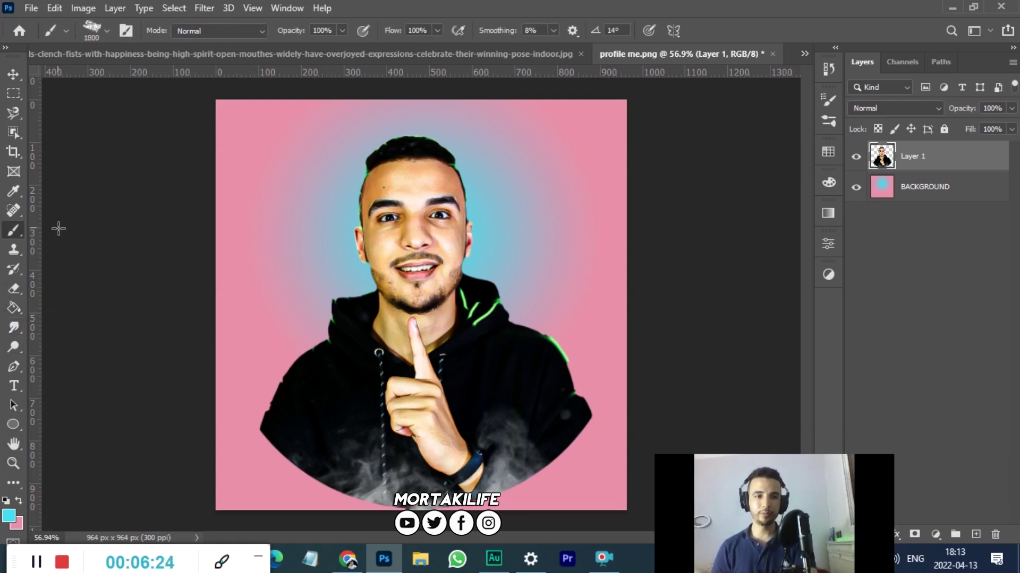
{"action": "left_click_drag", "start_coordinate": [350, 358], "coordinate": [315, 404]}
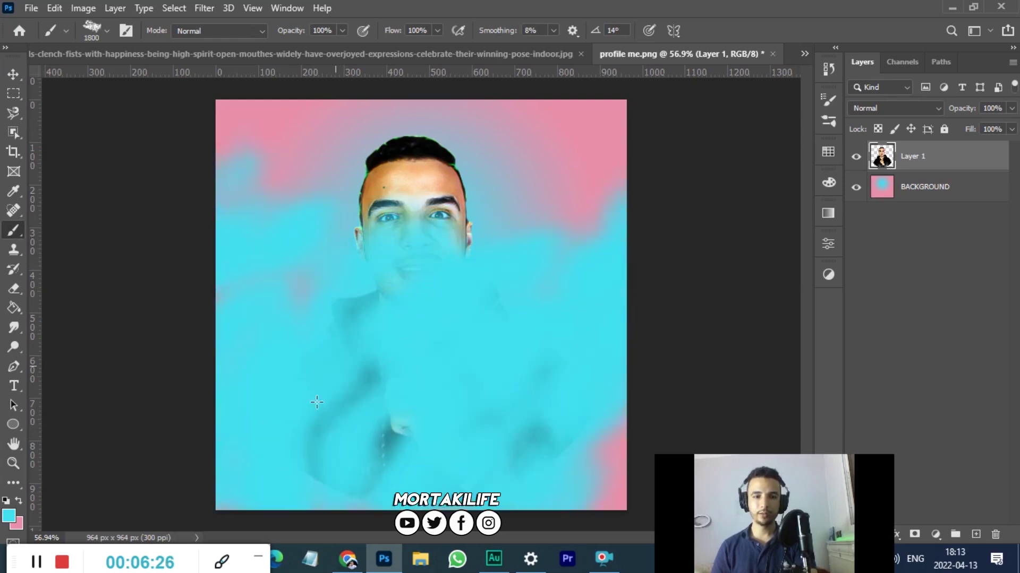
{"action": "key", "text": "ctrl+z"}
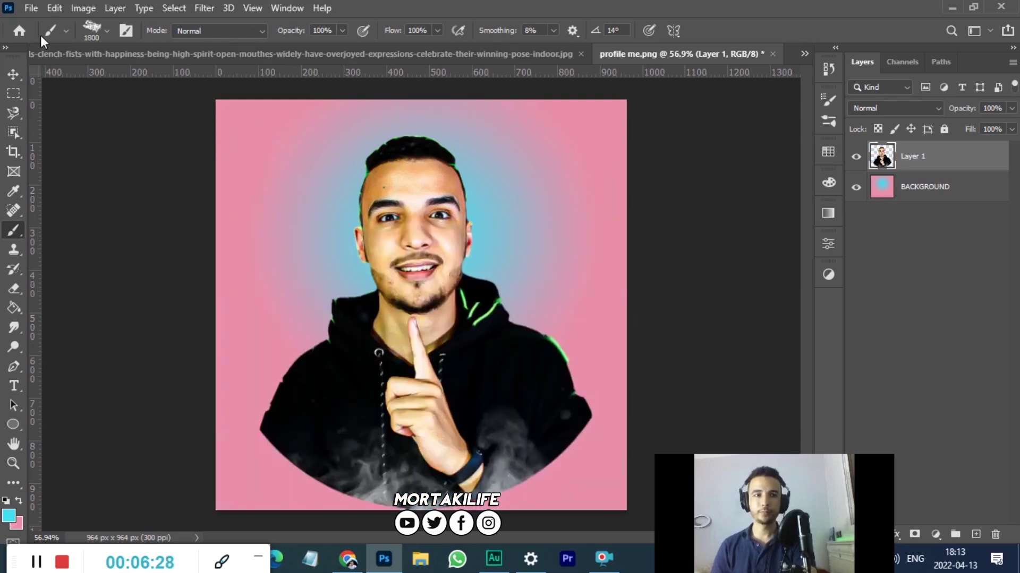
Set the brush to Soft Round, about 45 px with 18% hardness.
{"action": "left_click", "coordinate": [103, 30]}
{"action": "left_click", "coordinate": [117, 73]}
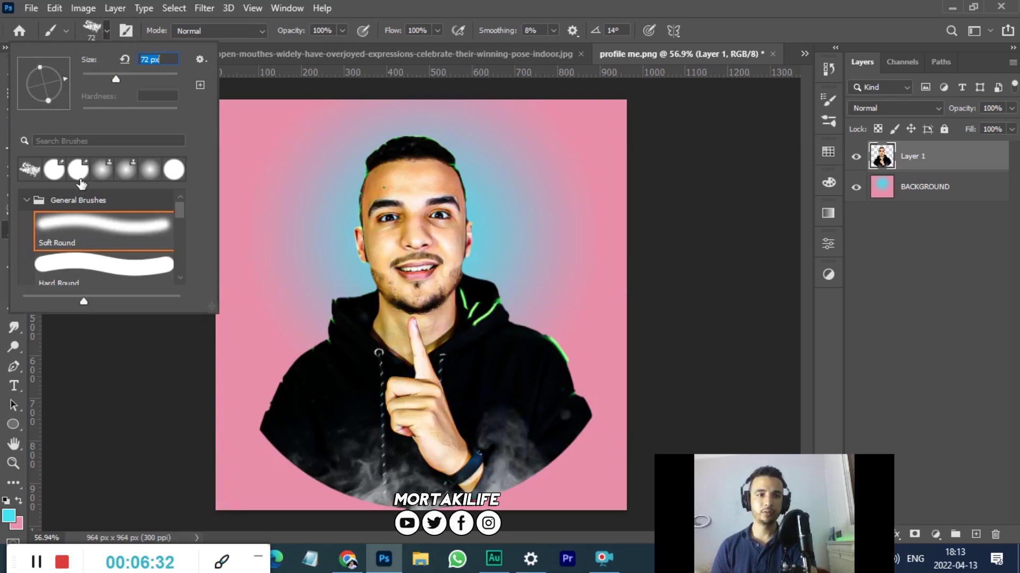
{"action": "left_click", "coordinate": [82, 232]}
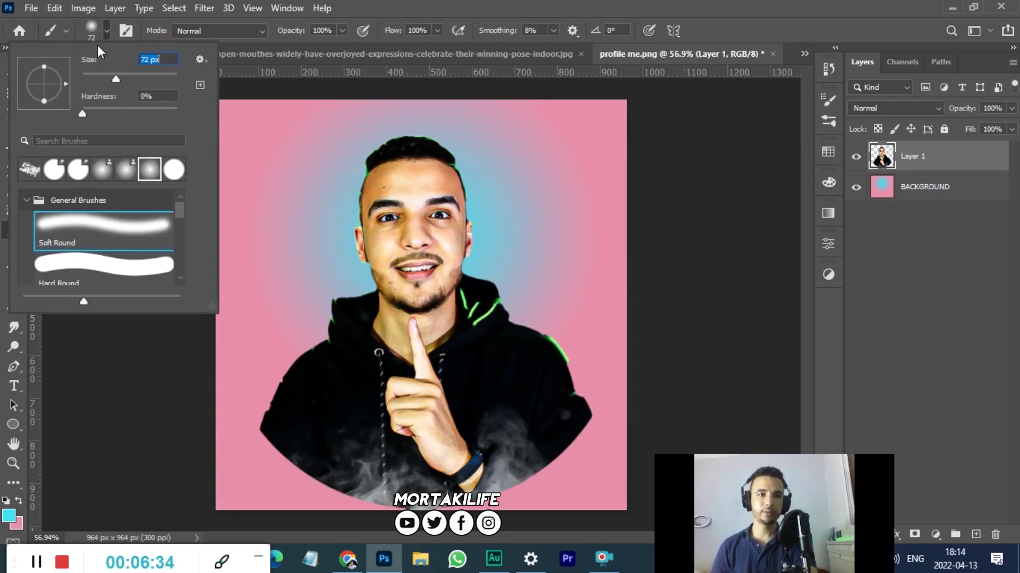
{"action": "left_click", "coordinate": [86, 112]}
{"action": "left_click_drag", "start_coordinate": [97, 112], "coordinate": [100, 110]}
{"action": "left_click", "coordinate": [112, 75]}
{"action": "left_click_drag", "start_coordinate": [106, 75], "coordinate": [104, 72]}
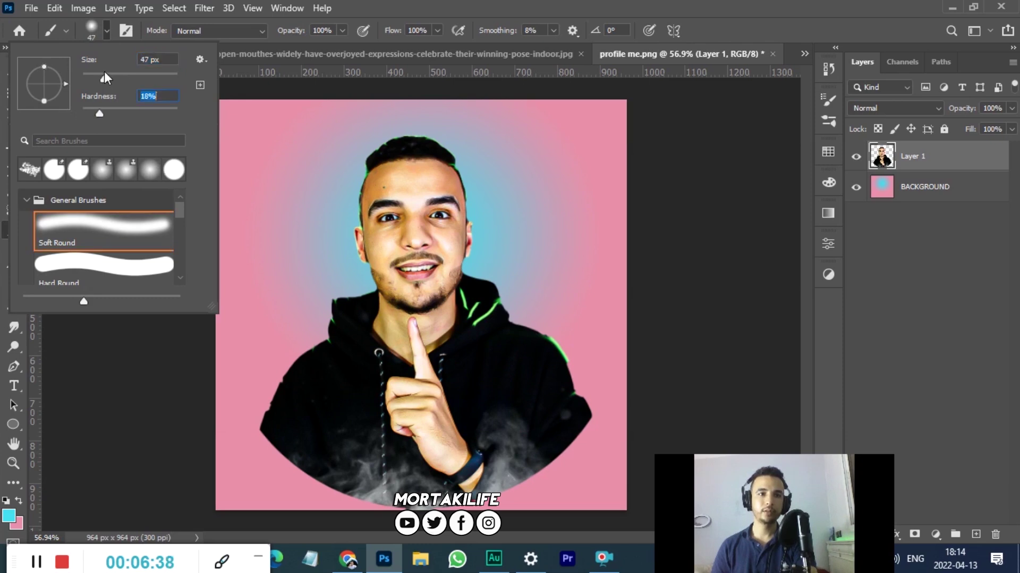
{"action": "key", "text": "Return"}
Paint and smudge cyan along the hoodie's right shoulder, then undo it.
{"action": "scroll", "coordinate": [474, 379], "scroll_direction": "up", "scroll_amount": 1}
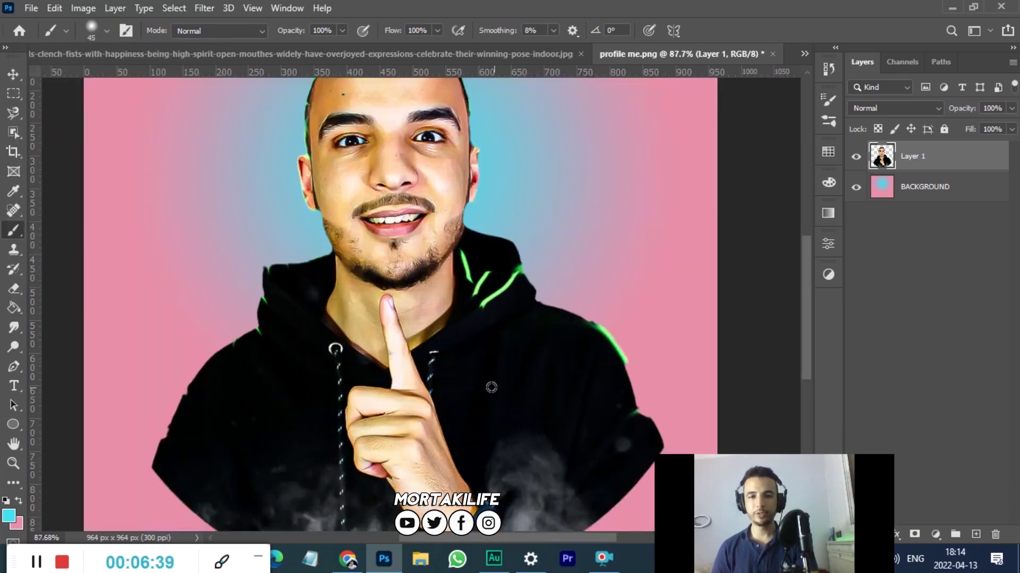
{"action": "scroll", "coordinate": [540, 395], "scroll_direction": "up", "scroll_amount": 1}
{"action": "scroll", "coordinate": [610, 346], "scroll_direction": "up", "scroll_amount": 1}
{"action": "left_click_drag", "start_coordinate": [607, 278], "coordinate": [675, 372]}
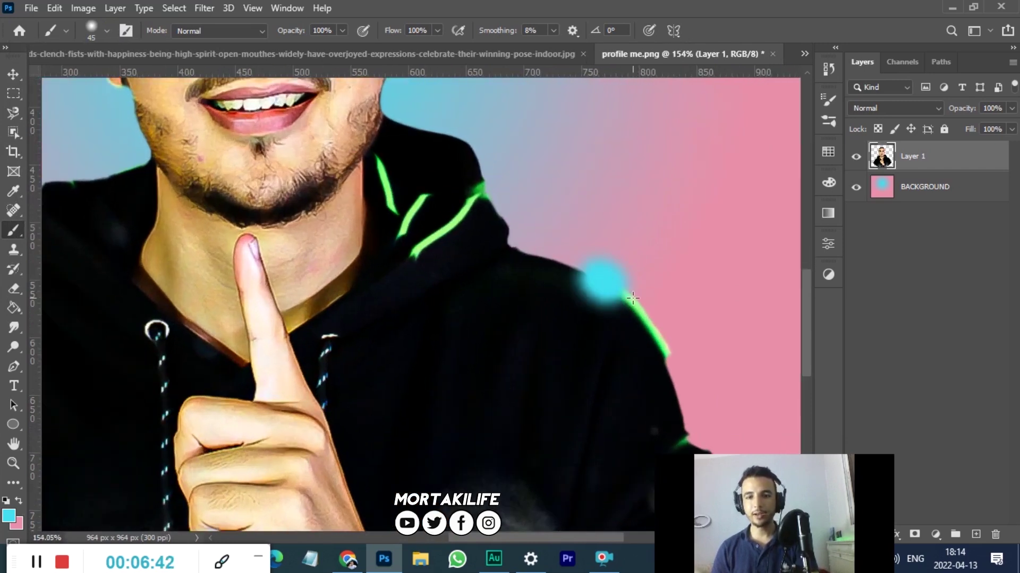
{"action": "scroll", "coordinate": [633, 310], "scroll_direction": "down", "scroll_amount": 2}
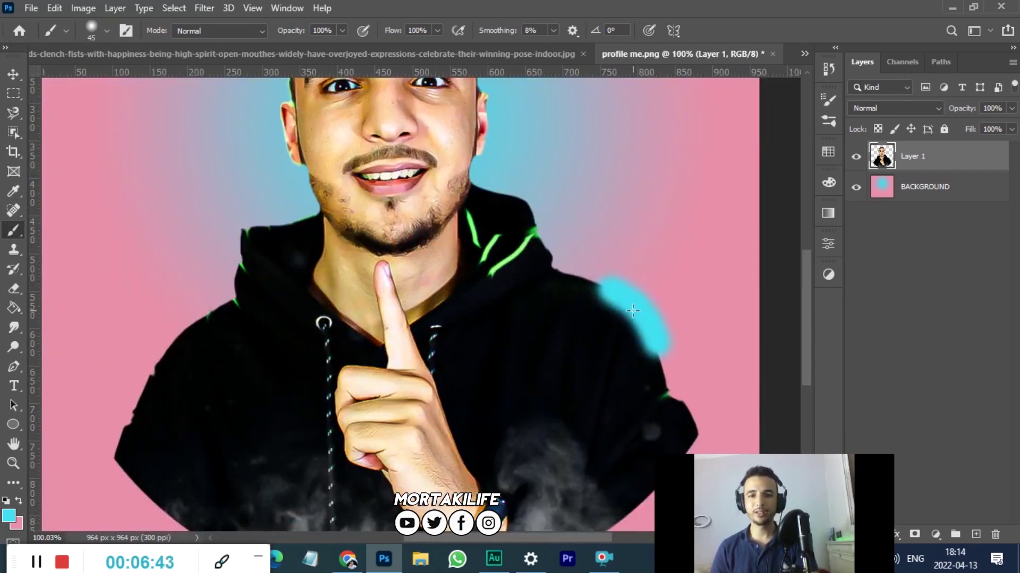
{"action": "left_click", "coordinate": [21, 330]}
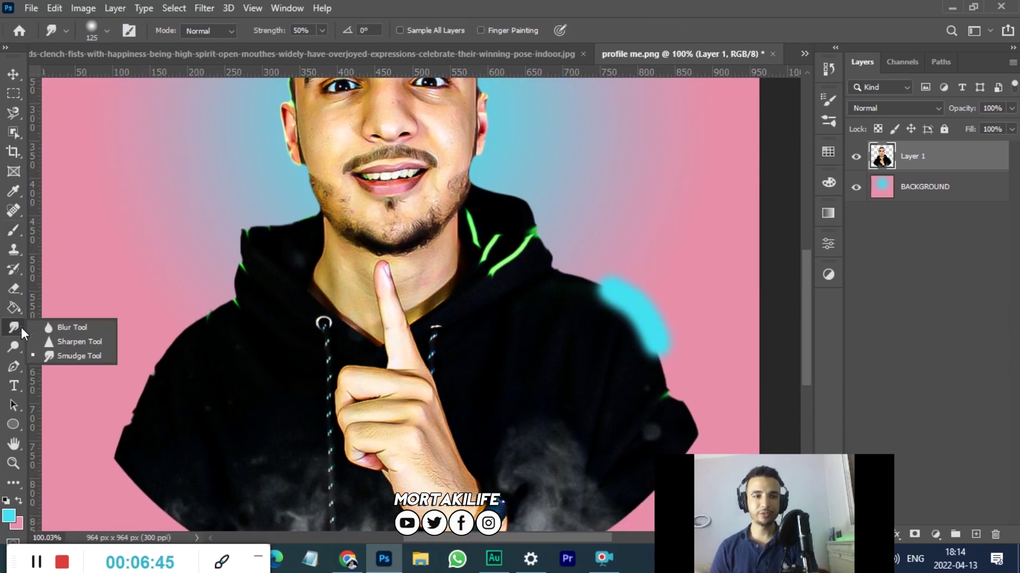
{"action": "left_click", "coordinate": [75, 356]}
{"action": "left_click_drag", "start_coordinate": [618, 307], "coordinate": [525, 292]}
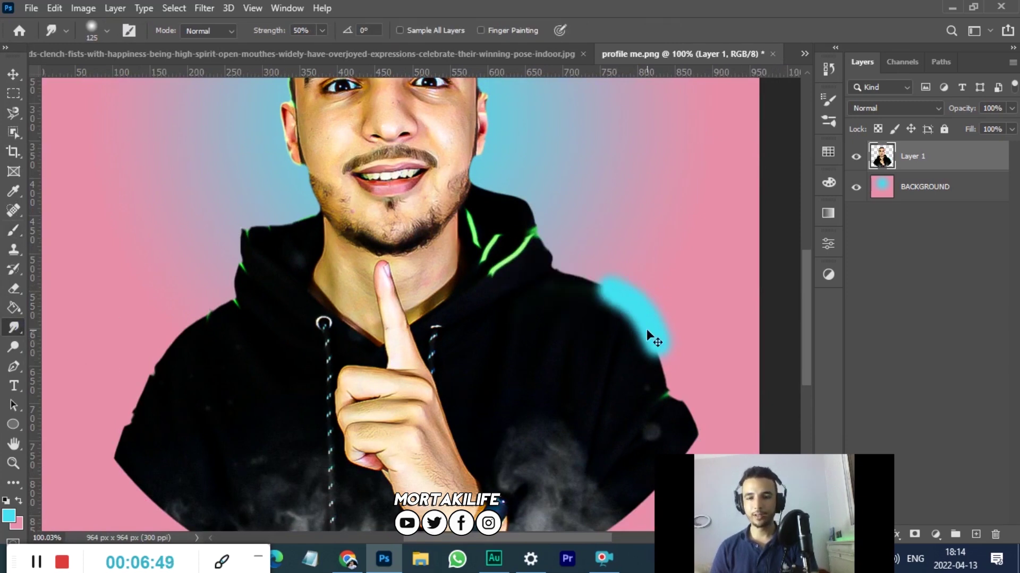
{"action": "key", "text": "ctrl+z"}
{"action": "left_click_drag", "start_coordinate": [792, 495], "coordinate": [603, 496]}
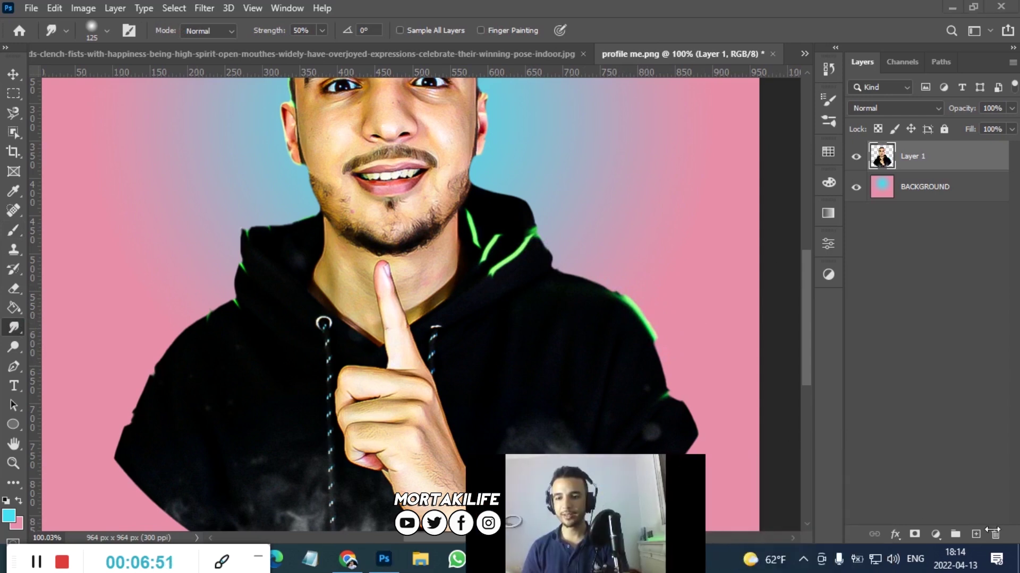
Add Layer 2 above Layer 1 and paint cyan along the hoodie's right edge.
{"action": "left_click", "coordinate": [976, 535]}
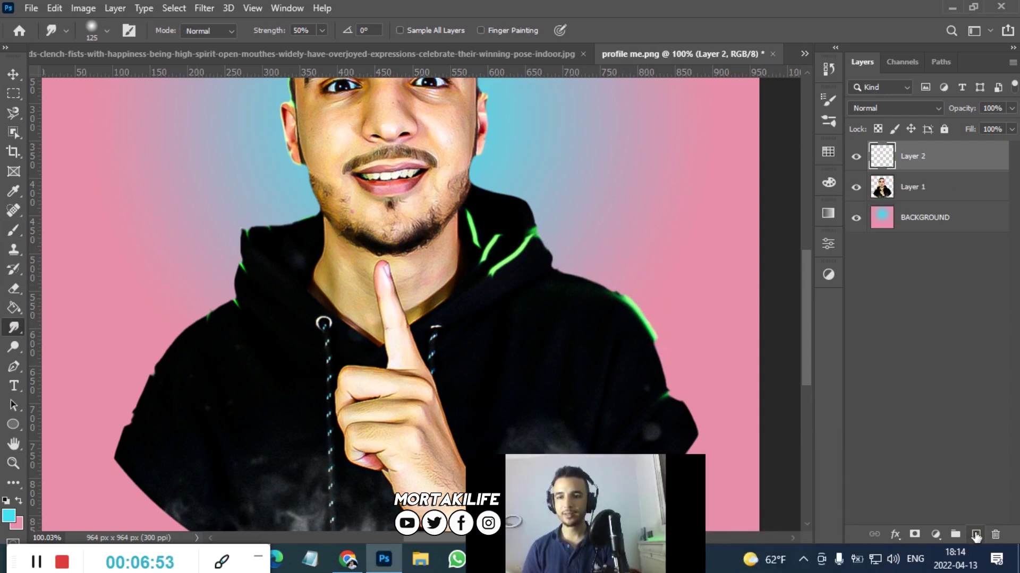
{"action": "left_click_drag", "start_coordinate": [573, 499], "coordinate": [287, 494]}
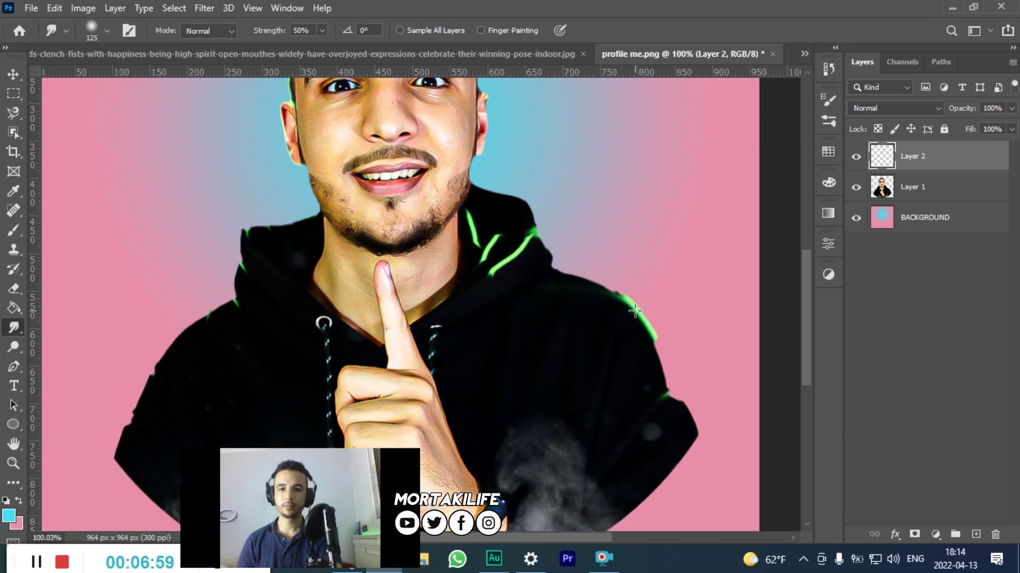
{"action": "key", "text": "b"}
{"action": "mouse_move", "coordinate": [611, 294]}
{"action": "left_mouse_down"}
{"action": "mouse_move", "coordinate": [645, 318]}
{"action": "mouse_move", "coordinate": [664, 373]}
{"action": "left_mouse_up"}
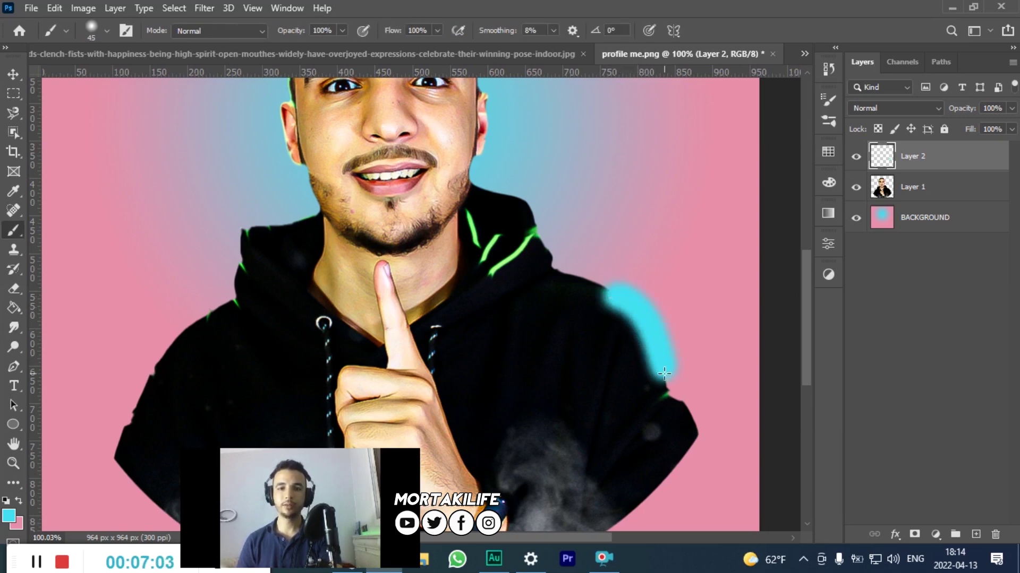
Smudge the cyan up toward the hood and down the hoodie's right edge.
{"action": "left_click", "coordinate": [15, 329]}
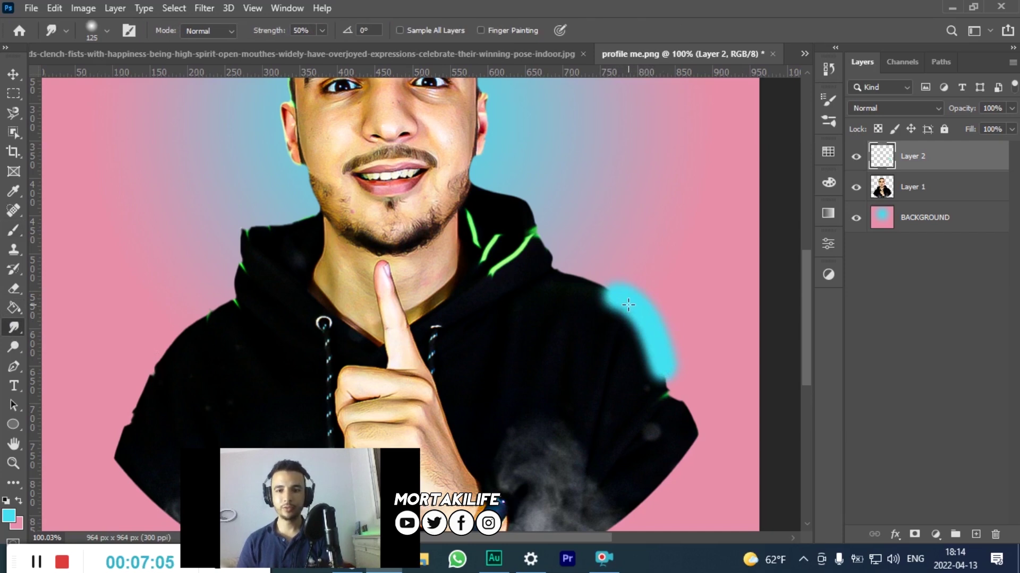
{"action": "left_click_drag", "start_coordinate": [628, 305], "coordinate": [540, 263]}
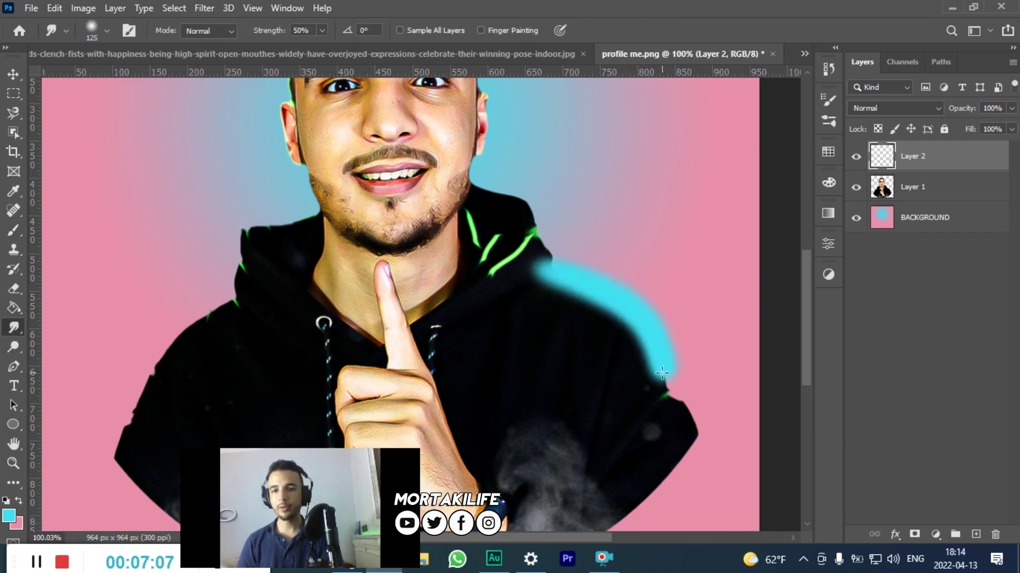
{"action": "left_click_drag", "start_coordinate": [666, 360], "coordinate": [676, 449]}
{"action": "left_click_drag", "start_coordinate": [671, 410], "coordinate": [704, 429]}
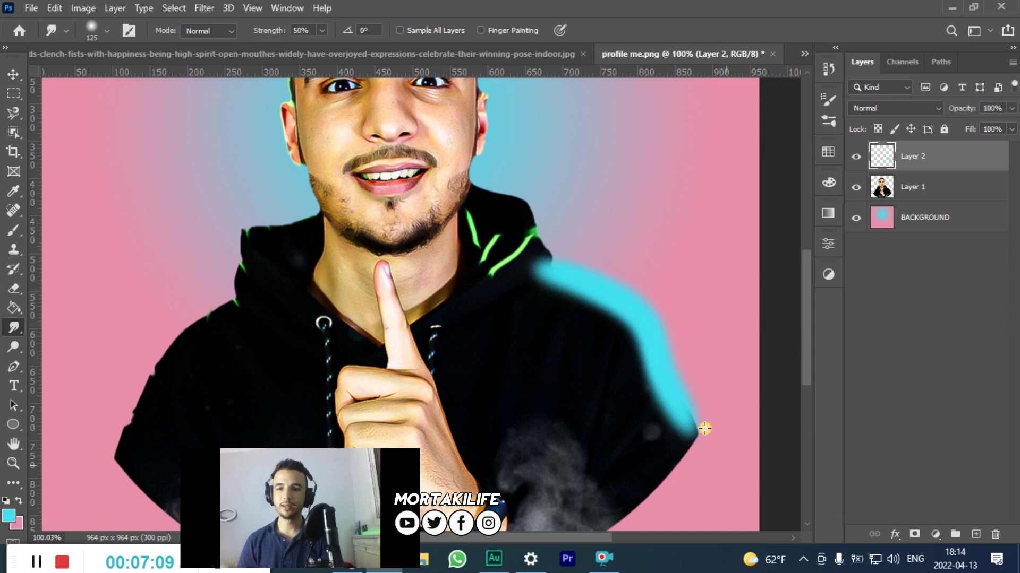
{"action": "left_click", "coordinate": [903, 109]}
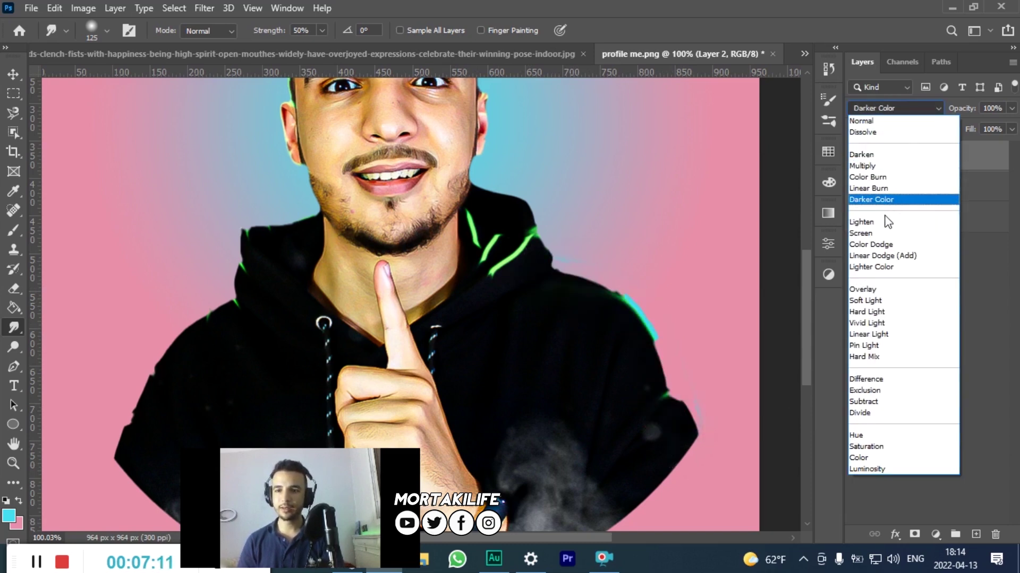
Set Layer 2's blend mode to Screen.
{"action": "left_click", "coordinate": [900, 109]}
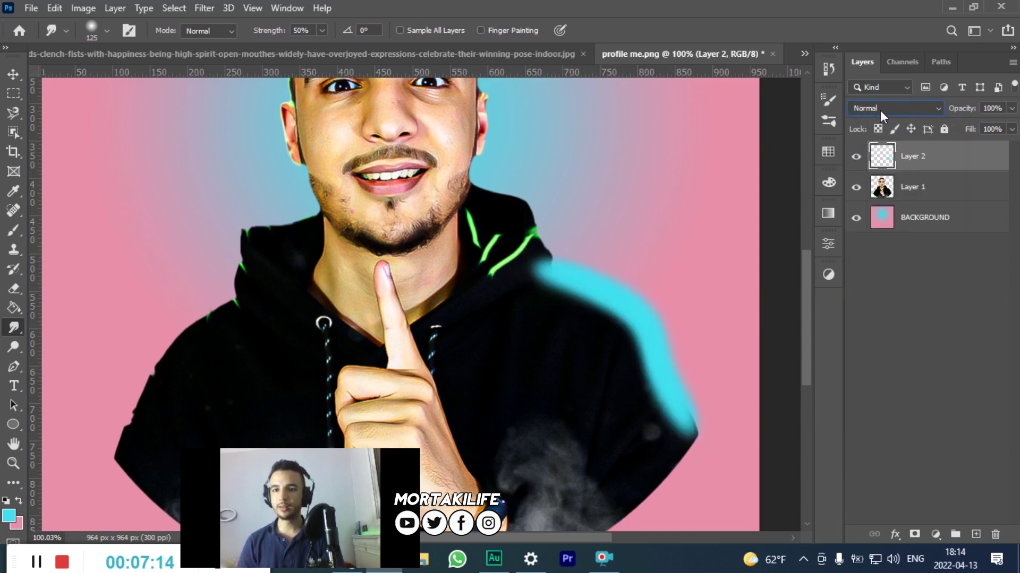
{"action": "left_click", "coordinate": [887, 106]}
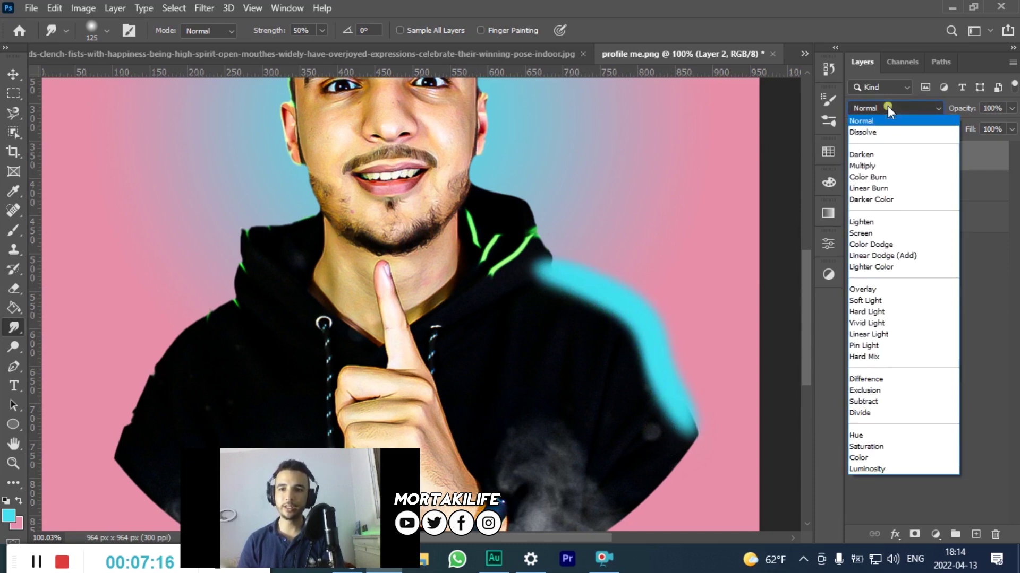
{"action": "left_click", "coordinate": [869, 234]}
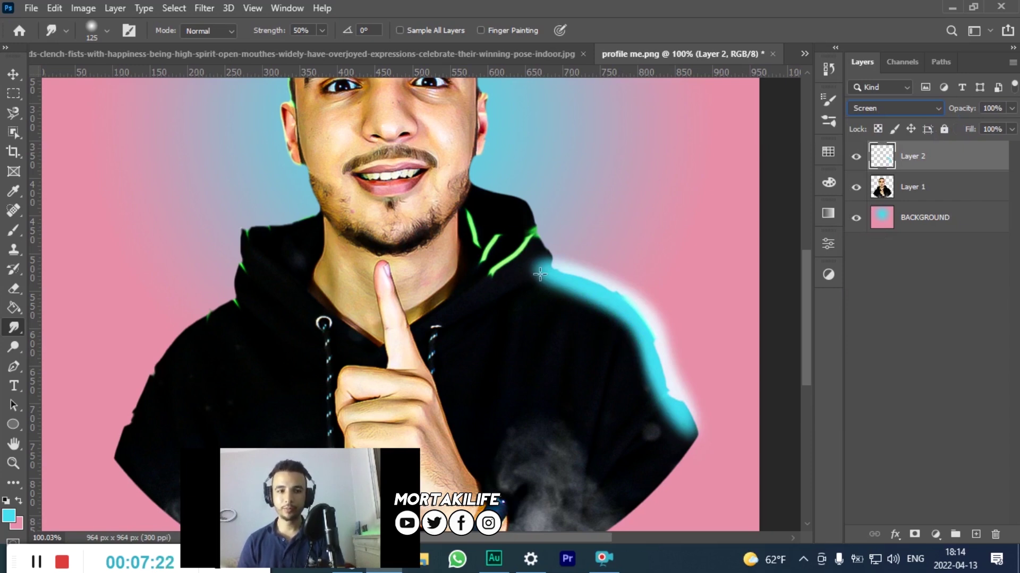
Smudge the glow with a smaller brush up the neck and down the shoulder edge.
{"action": "left_click_drag", "start_coordinate": [540, 274], "coordinate": [533, 249]}
{"action": "key", "text": "bracketleft"}
{"action": "key", "text": "bracketleft"}
{"action": "key", "text": "bracketleft"}
{"action": "left_click_drag", "start_coordinate": [532, 260], "coordinate": [513, 198]}
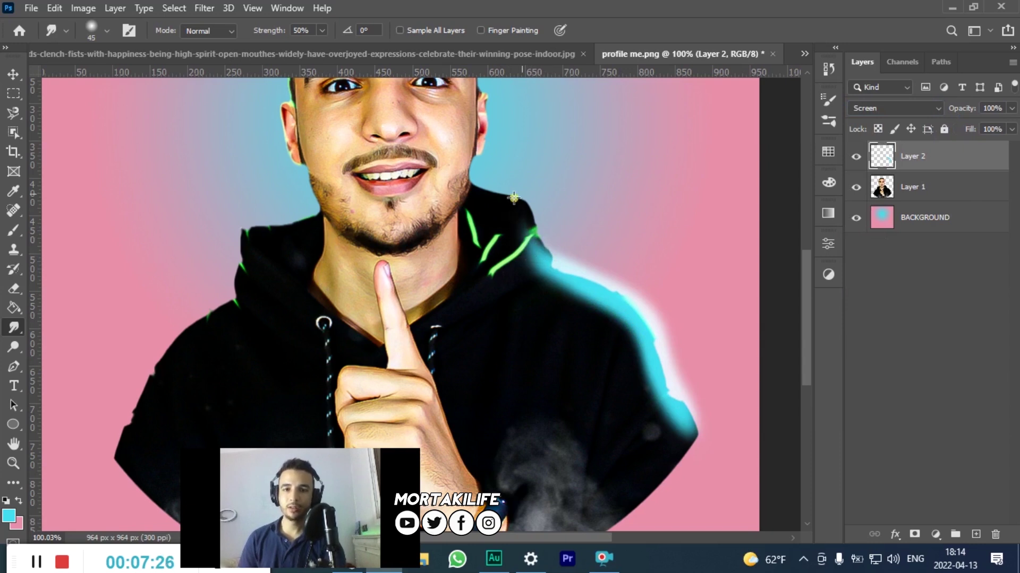
{"action": "left_click_drag", "start_coordinate": [538, 242], "coordinate": [536, 230]}
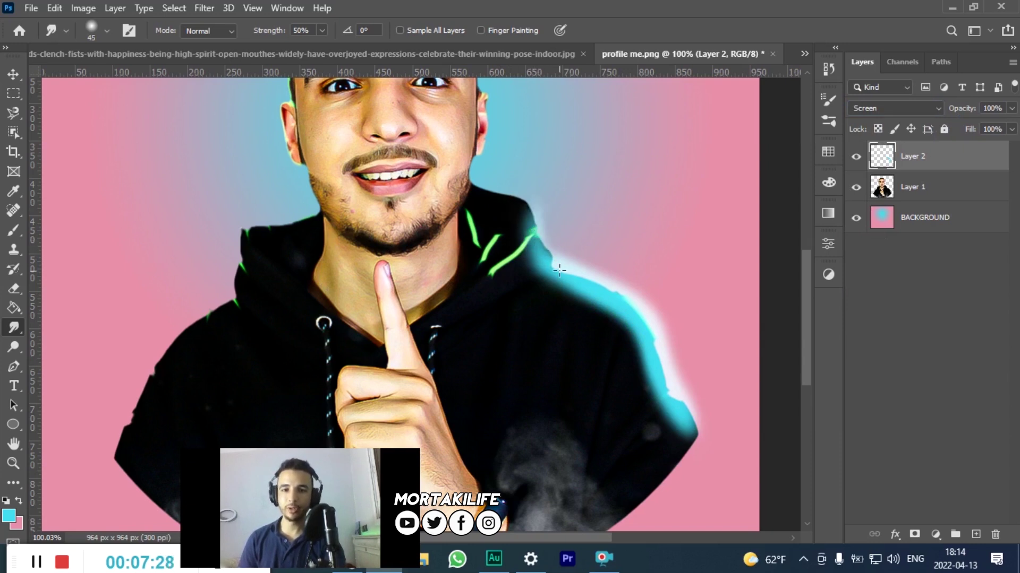
{"action": "mouse_move", "coordinate": [564, 287]}
{"action": "left_mouse_down"}
{"action": "mouse_move", "coordinate": [611, 328]}
{"action": "mouse_move", "coordinate": [652, 483]}
{"action": "left_mouse_up"}
{"action": "left_click_drag", "start_coordinate": [685, 410], "coordinate": [649, 507]}
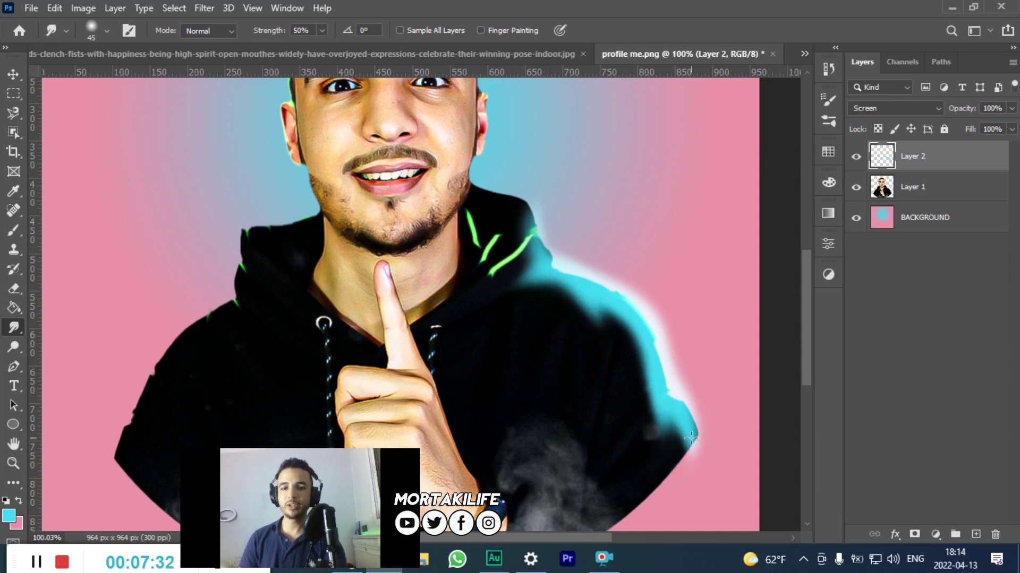
{"action": "scroll", "coordinate": [622, 398], "scroll_direction": "down", "scroll_amount": 5}
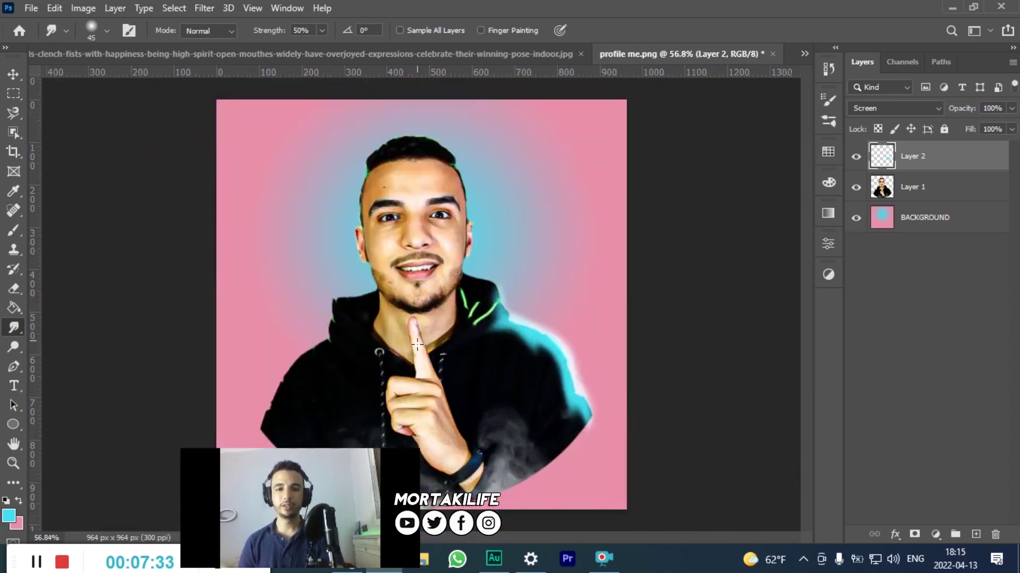
Fill the background layer with cyan and brush a cyan glow along the left shoulder on Layer 2.
{"action": "left_click", "coordinate": [911, 218]}
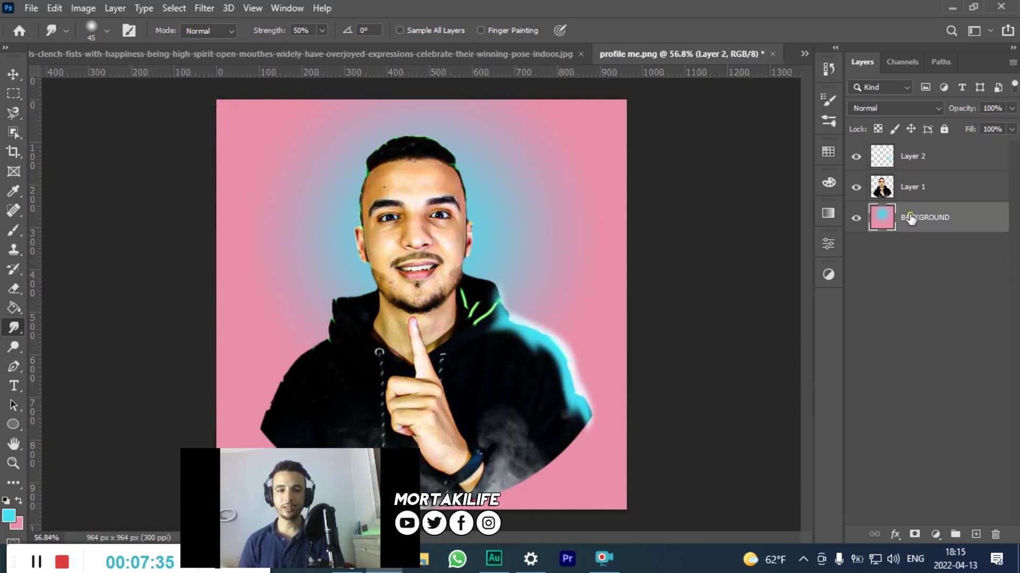
{"action": "key", "text": "alt+BackSpace"}
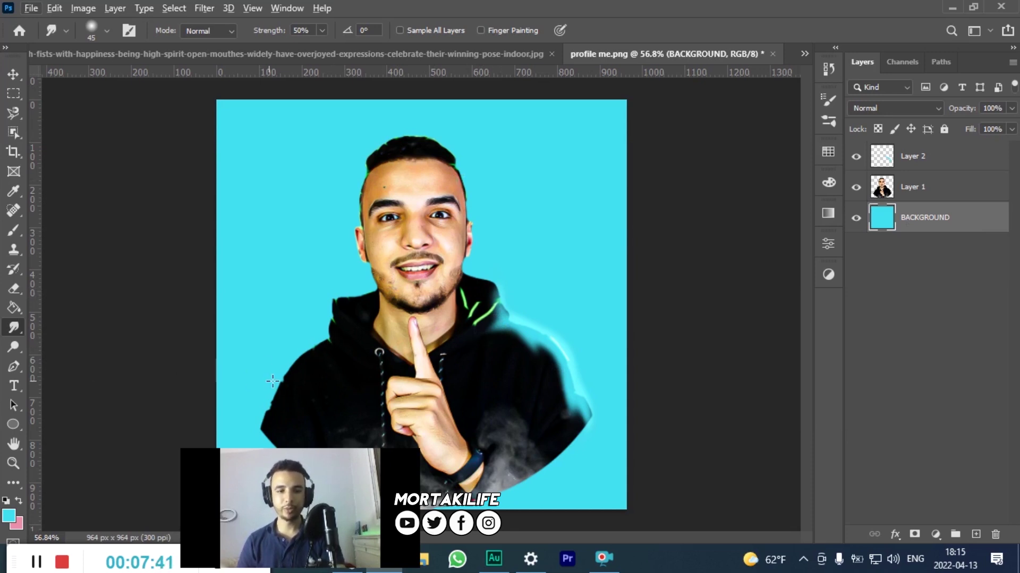
{"action": "key", "text": "b"}
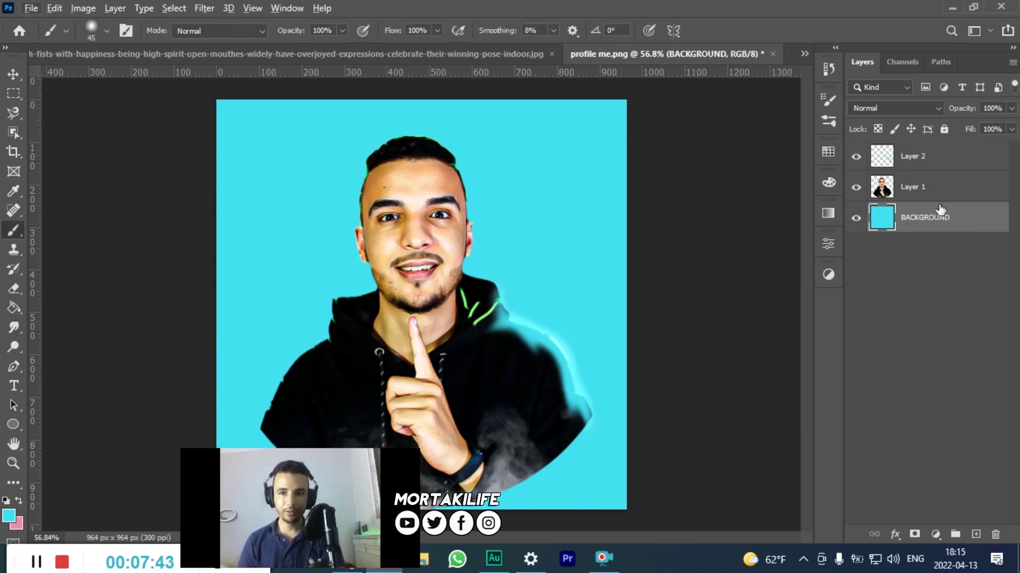
{"action": "left_click", "coordinate": [973, 160]}
{"action": "left_click_drag", "start_coordinate": [327, 346], "coordinate": [284, 381]}
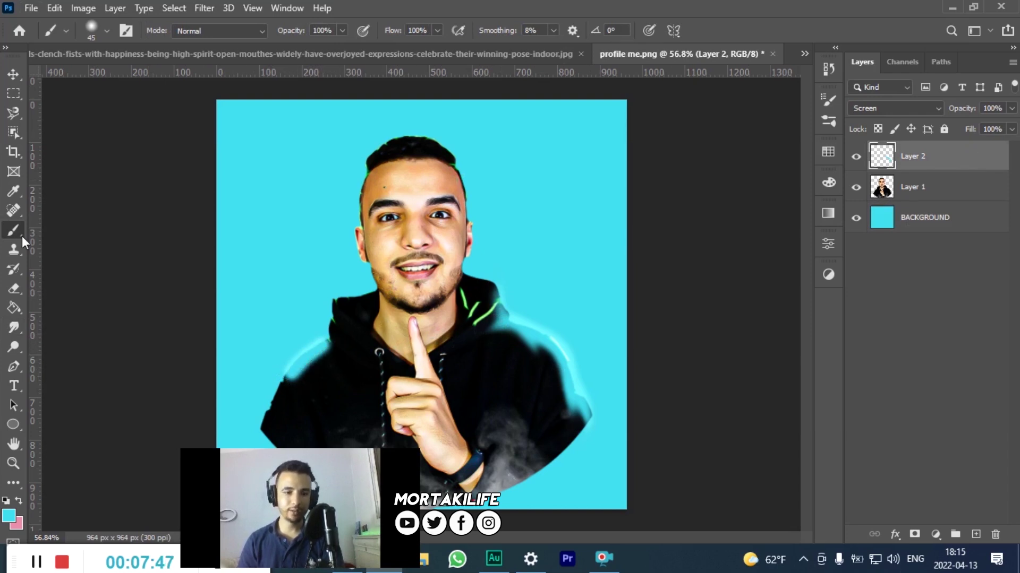
Smudge the cyan shoulder glow to blend it along the hoodie's left edge.
{"action": "scroll", "coordinate": [250, 308], "scroll_direction": "up", "scroll_amount": 3}
{"action": "scroll", "coordinate": [398, 352], "scroll_direction": "down", "scroll_amount": 3}
{"action": "left_click", "coordinate": [14, 326]}
{"action": "left_click_drag", "start_coordinate": [394, 286], "coordinate": [416, 295]}
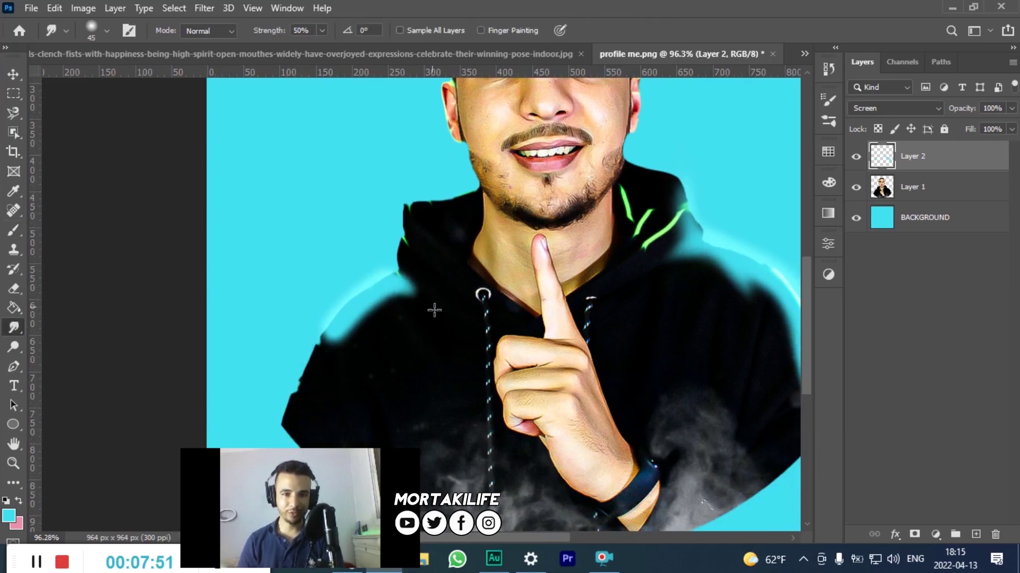
{"action": "left_click_drag", "start_coordinate": [339, 331], "coordinate": [361, 386]}
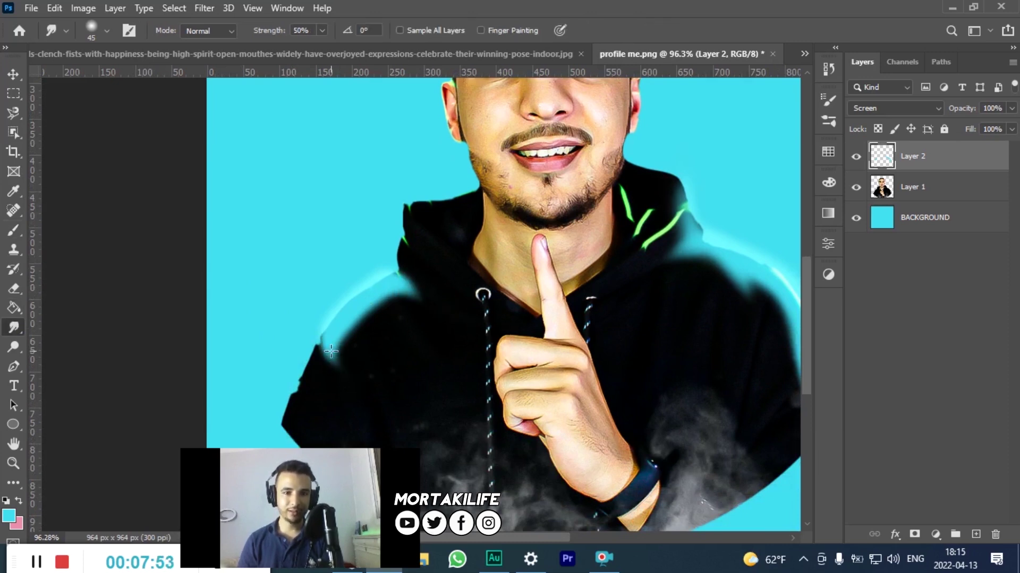
{"action": "left_click_drag", "start_coordinate": [331, 351], "coordinate": [315, 426]}
{"action": "left_click_drag", "start_coordinate": [313, 375], "coordinate": [303, 412]}
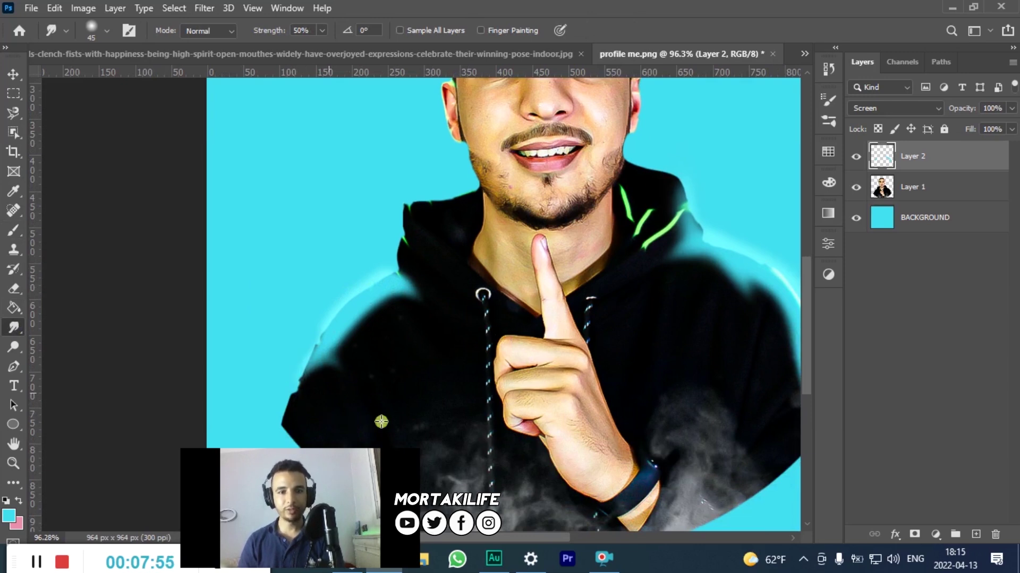
{"action": "left_click_drag", "start_coordinate": [337, 412], "coordinate": [310, 388]}
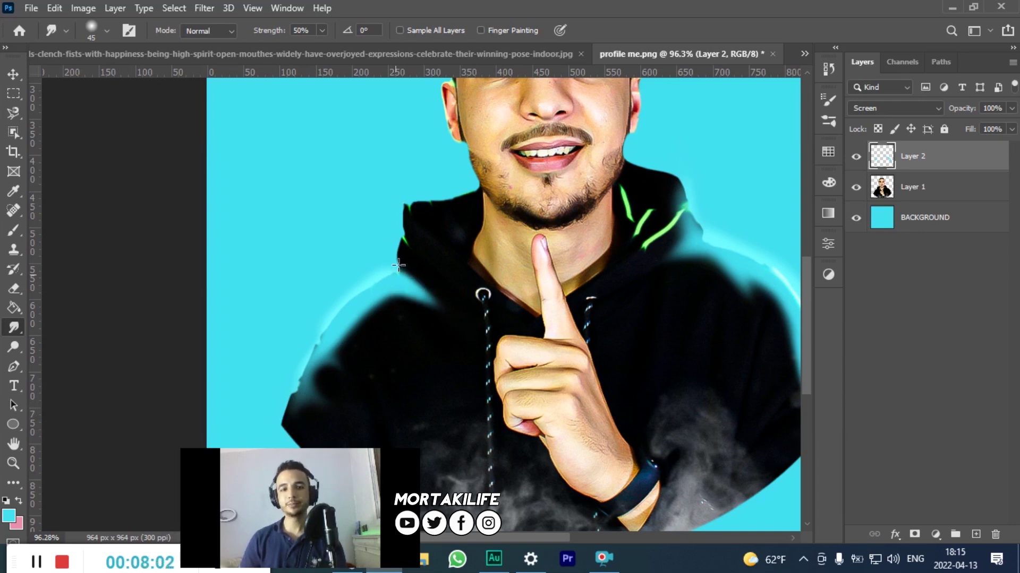
Zoom out so the whole image fits on screen.
{"action": "key", "text": "ctrl+minus"}
{"action": "key", "text": "ctrl+minus"}
{"action": "key", "text": "ctrl+minus"}
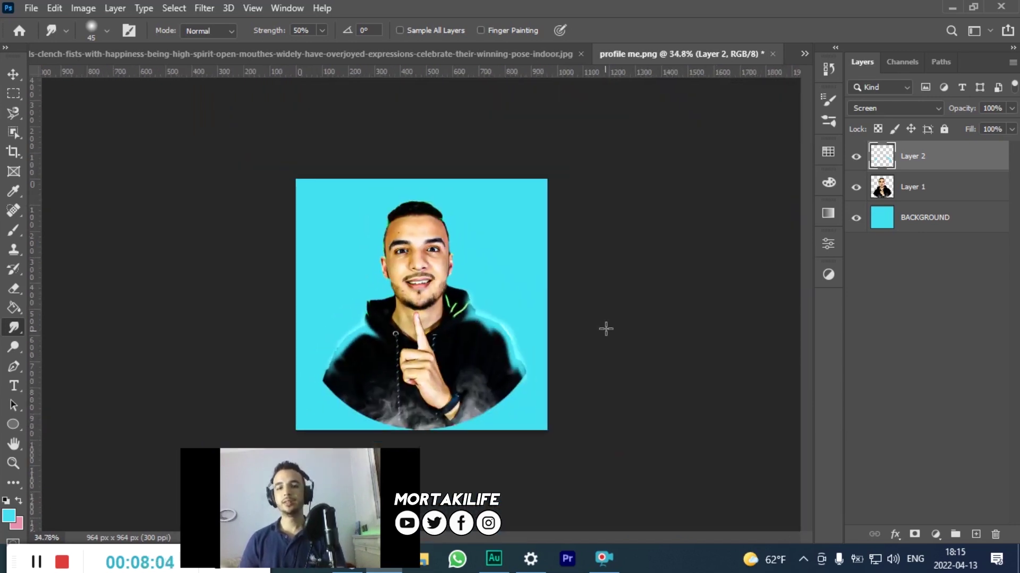
{"action": "key", "text": "ctrl+plus"}
{"action": "key", "text": "ctrl+0"}
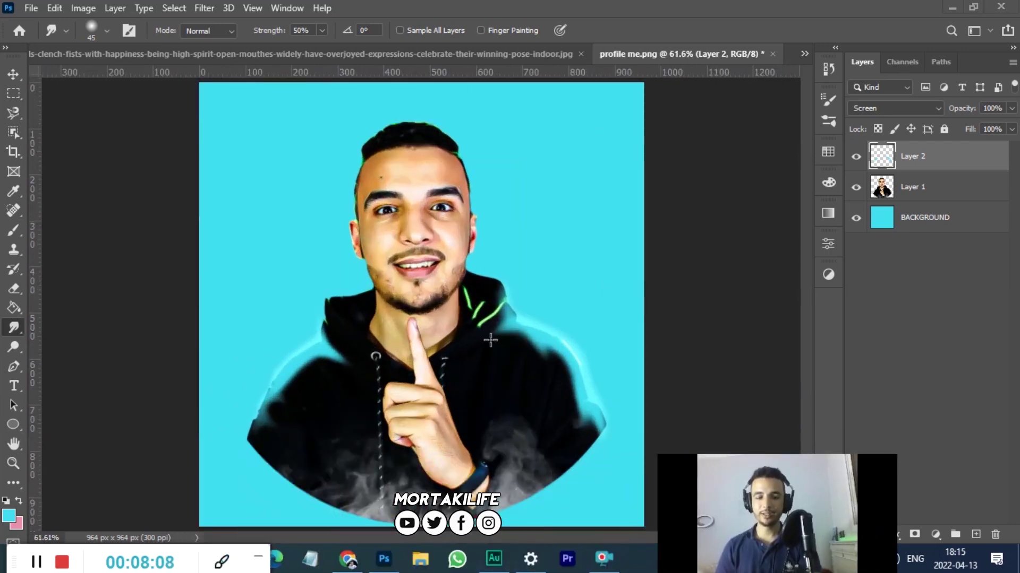
{"action": "scroll", "coordinate": [485, 344], "scroll_direction": "down", "scroll_amount": 2}
{"action": "scroll", "coordinate": [485, 344], "scroll_direction": "up", "scroll_amount": 1}
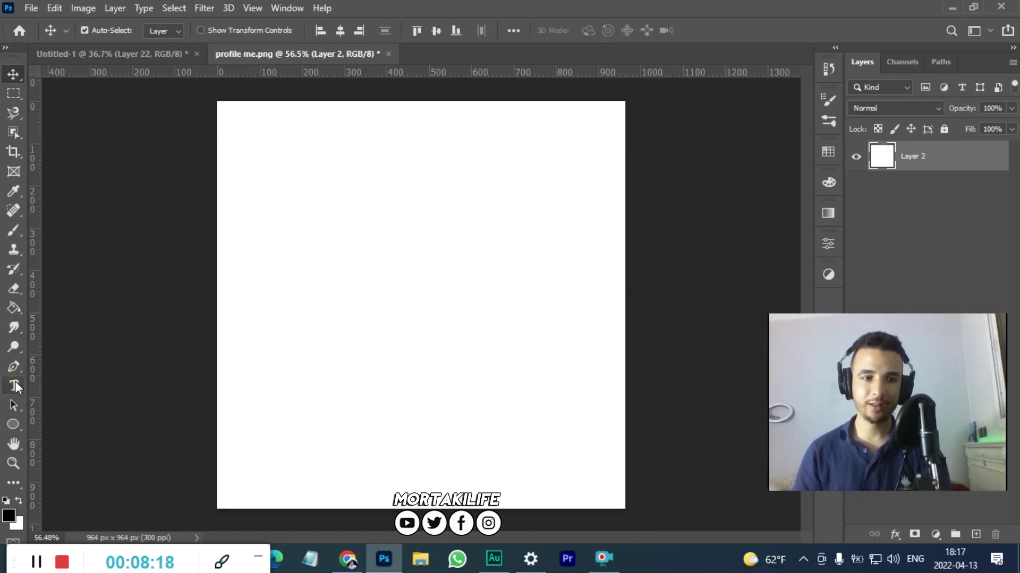
Place LOREM IPSUM text on the canvas, resize it from 103 pt to 24 pt, position and commit it.
{"action": "scroll", "coordinate": [439, 297], "scroll_direction": "up", "scroll_amount": 1}
{"action": "scroll", "coordinate": [424, 314], "scroll_direction": "down", "scroll_amount": 1}
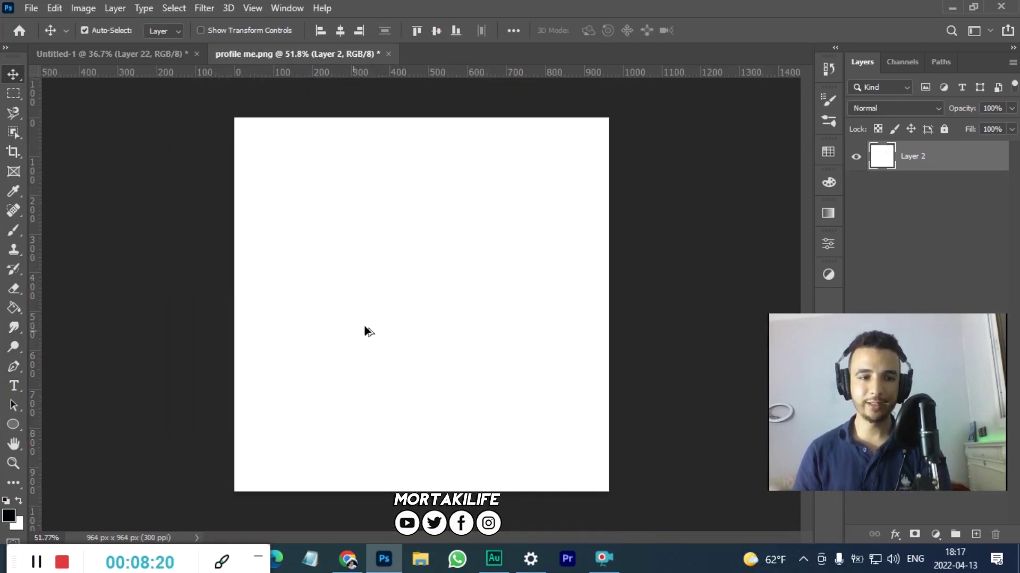
{"action": "key", "text": "t"}
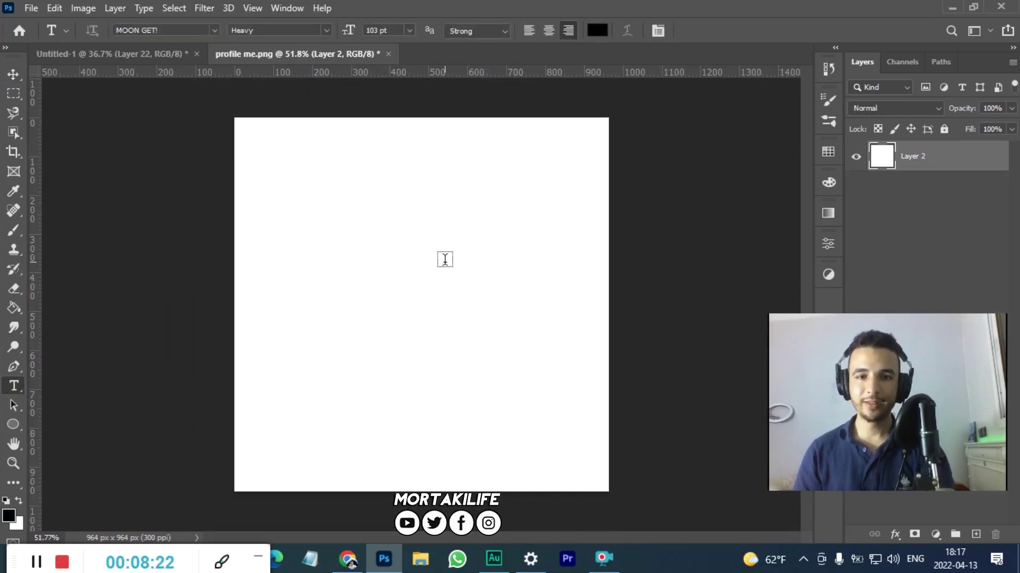
{"action": "left_click", "coordinate": [445, 260]}
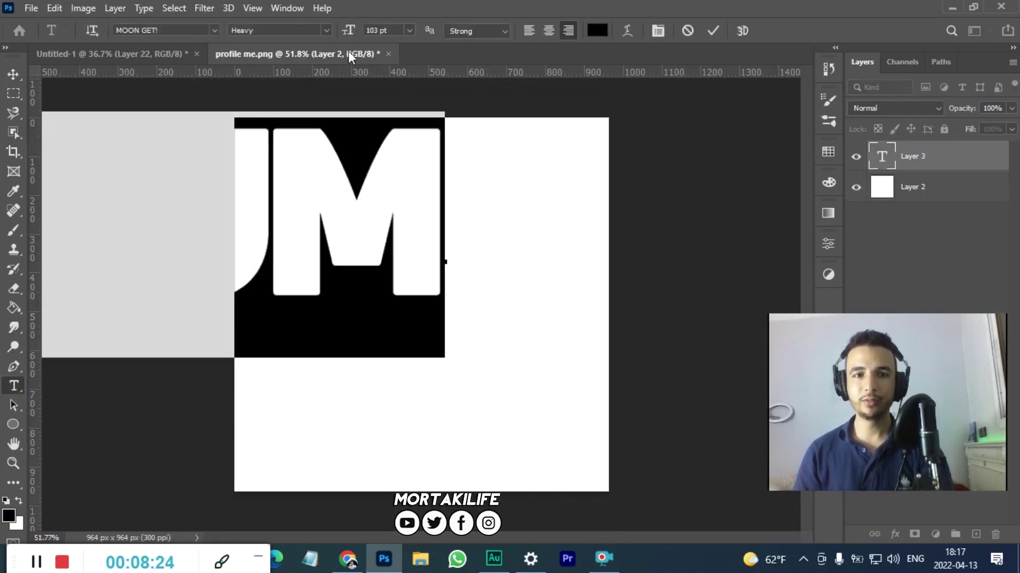
{"action": "mouse_move", "coordinate": [321, 186]}
{"action": "left_mouse_down"}
{"action": "mouse_move", "coordinate": [460, 292]}
{"action": "mouse_move", "coordinate": [469, 255]}
{"action": "mouse_move", "coordinate": [448, 272]}
{"action": "mouse_move", "coordinate": [455, 278]}
{"action": "left_mouse_up"}
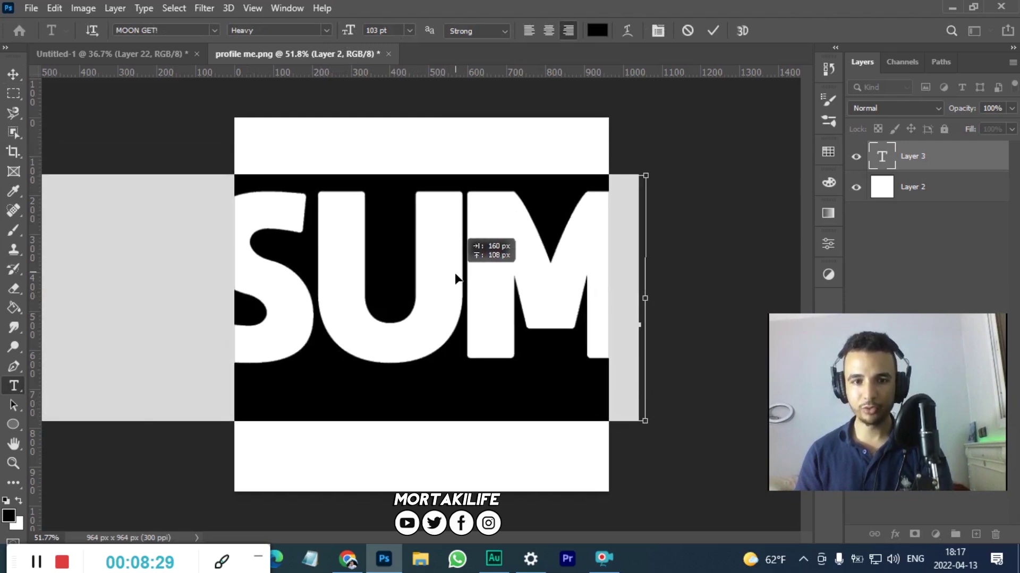
{"action": "left_click_drag", "start_coordinate": [350, 32], "coordinate": [294, 61]}
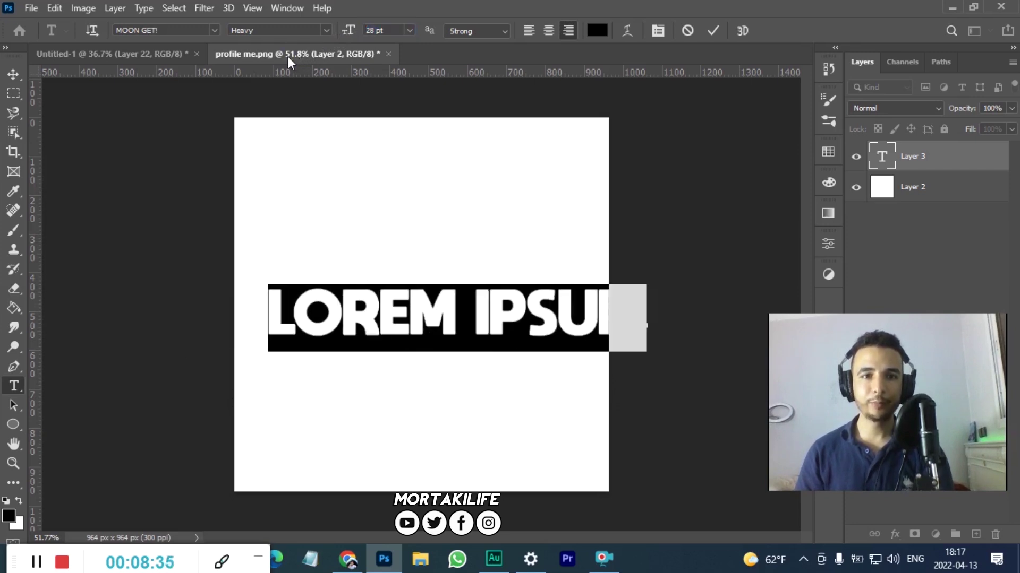
{"action": "left_click_drag", "start_coordinate": [350, 31], "coordinate": [342, 33]}
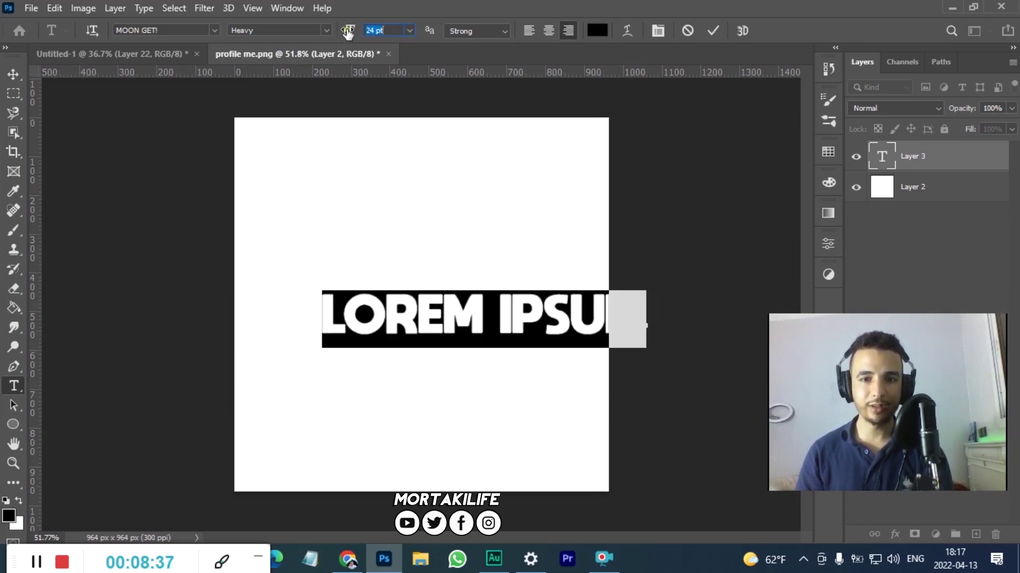
{"action": "mouse_move", "coordinate": [478, 321]}
{"action": "left_mouse_down"}
{"action": "mouse_move", "coordinate": [487, 320]}
{"action": "mouse_move", "coordinate": [443, 277]}
{"action": "left_mouse_up"}
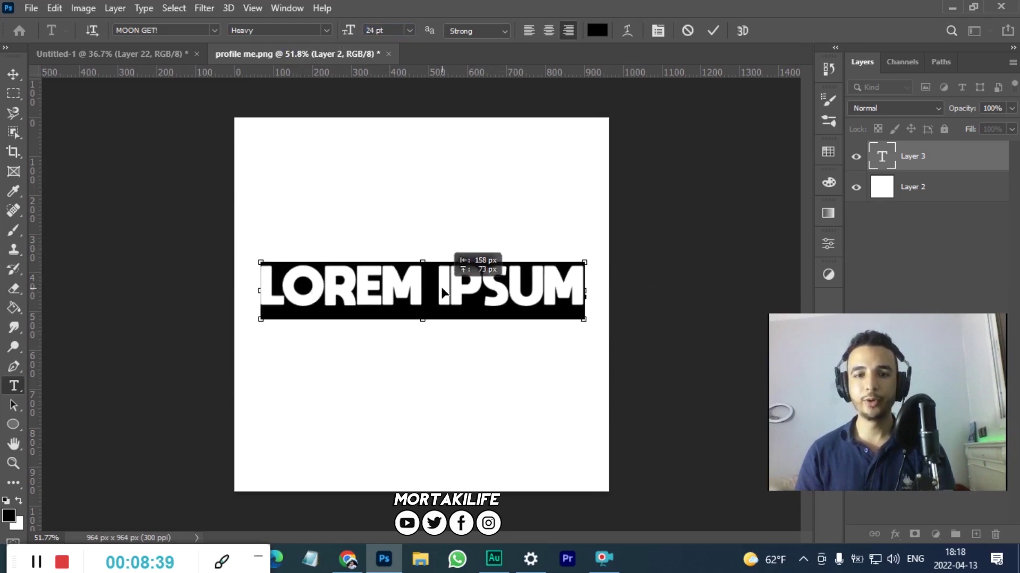
{"action": "left_click", "coordinate": [717, 32]}
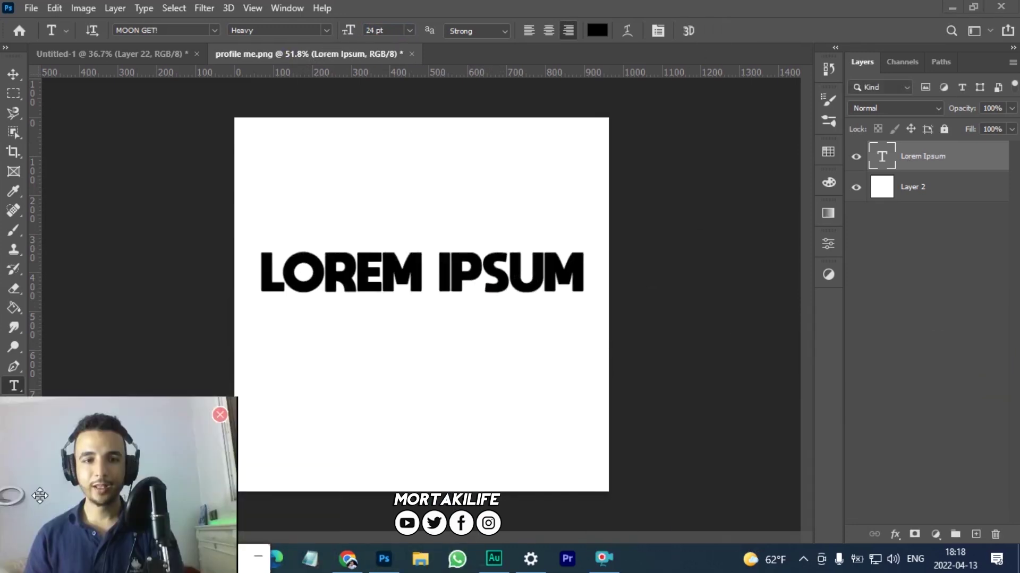
{"action": "scroll", "coordinate": [468, 303], "scroll_direction": "up", "scroll_amount": 3}
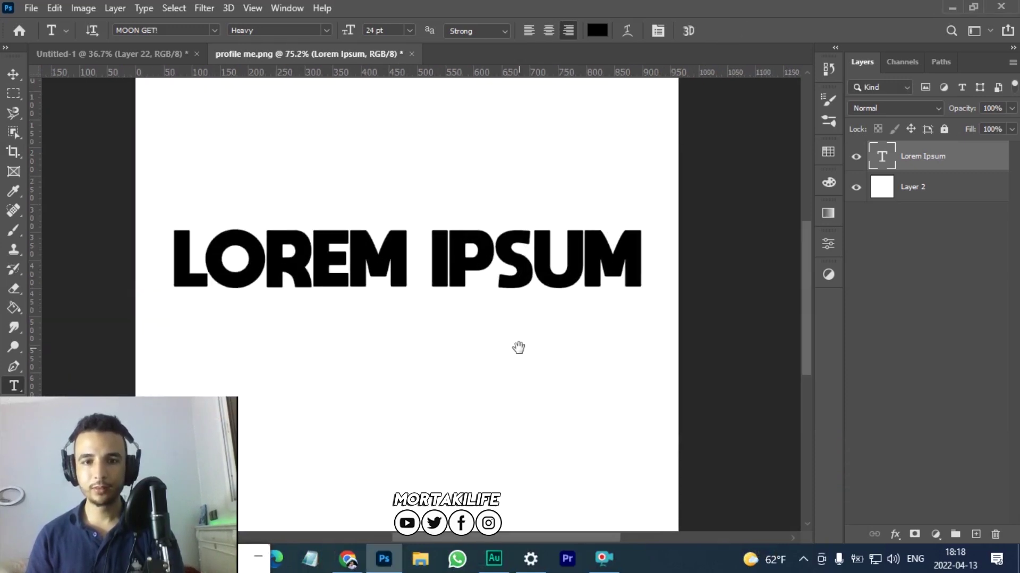
{"action": "left_click_drag", "start_coordinate": [487, 327], "coordinate": [587, 336]}
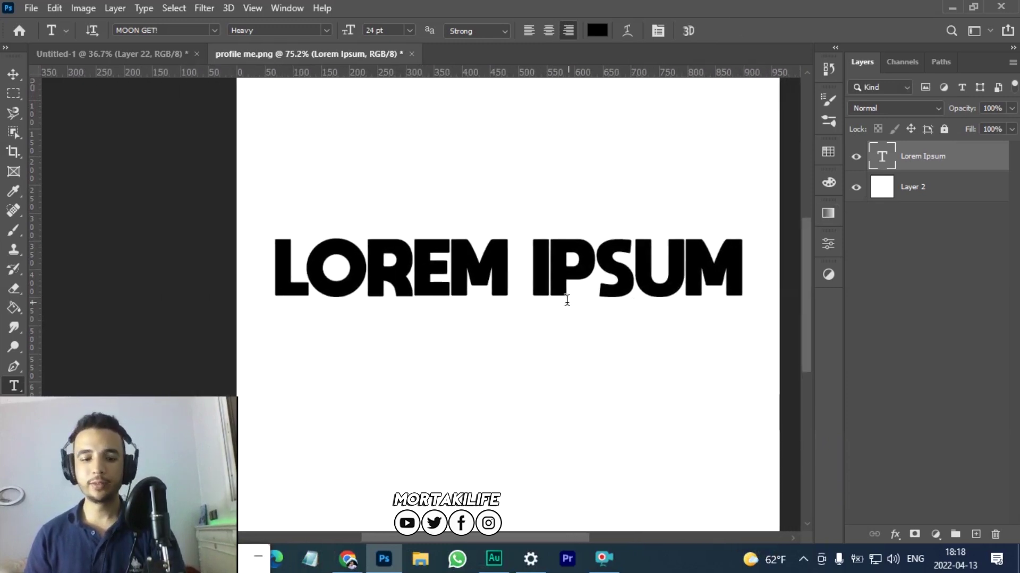
{"action": "mouse_move", "coordinate": [590, 332]}
{"action": "left_mouse_down"}
{"action": "mouse_move", "coordinate": [397, 327]}
{"action": "mouse_move", "coordinate": [632, 324]}
{"action": "left_mouse_up"}
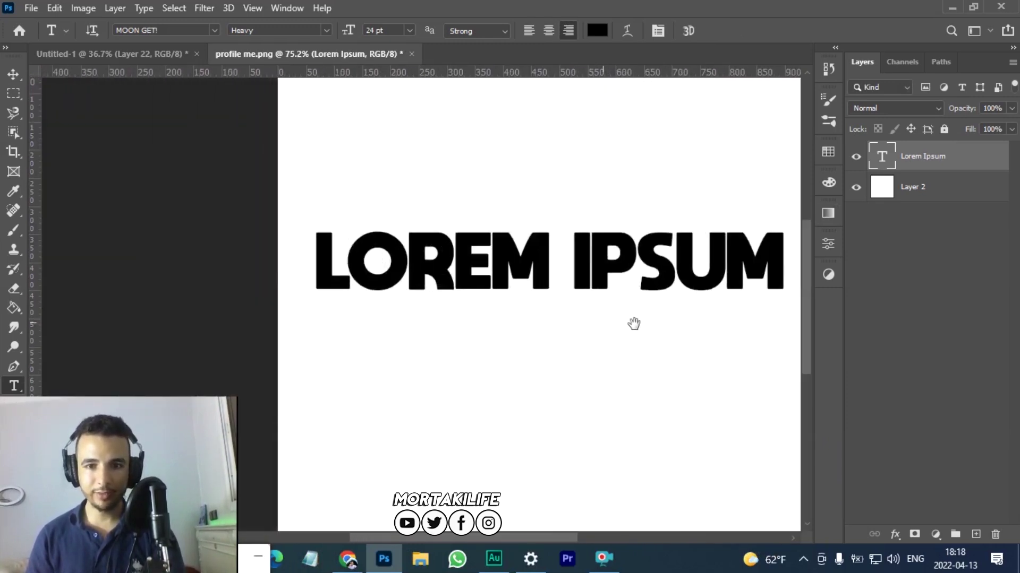
{"action": "key", "text": "v"}
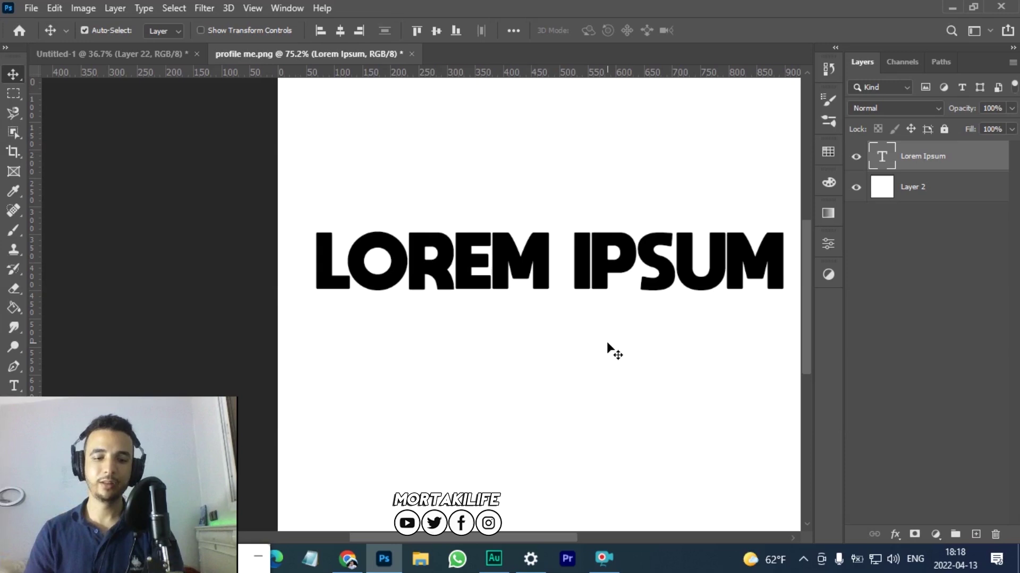
{"action": "key", "text": "space"}
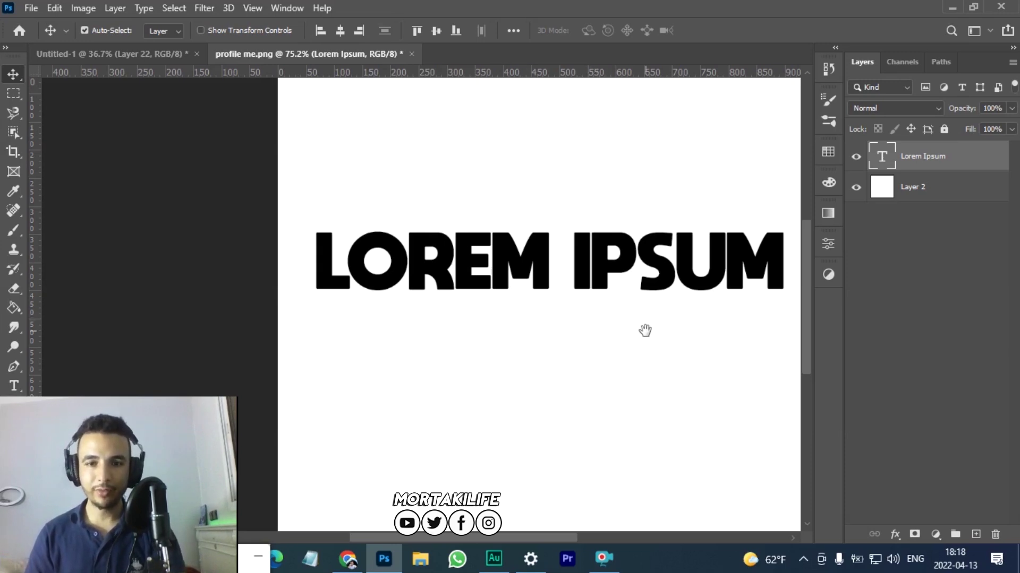
{"action": "left_click_drag", "start_coordinate": [645, 330], "coordinate": [626, 358]}
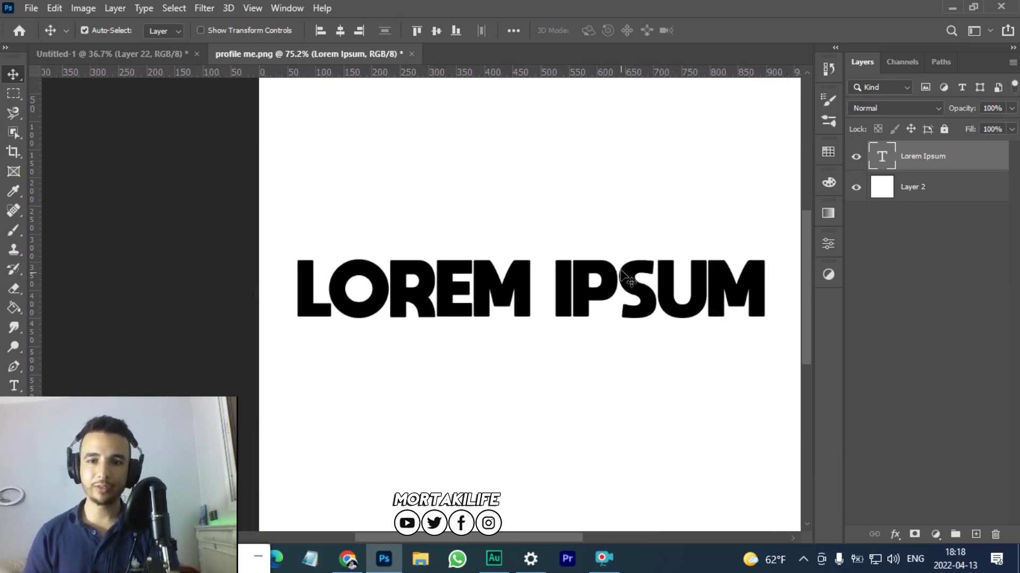
{"action": "left_click_drag", "start_coordinate": [617, 314], "coordinate": [570, 181]}
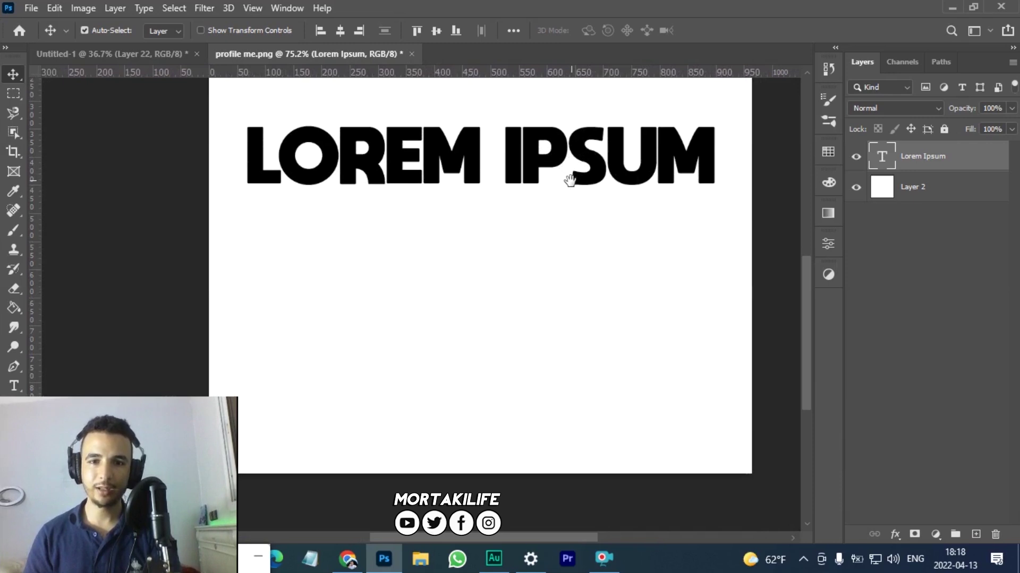
{"action": "left_click", "coordinate": [827, 242]}
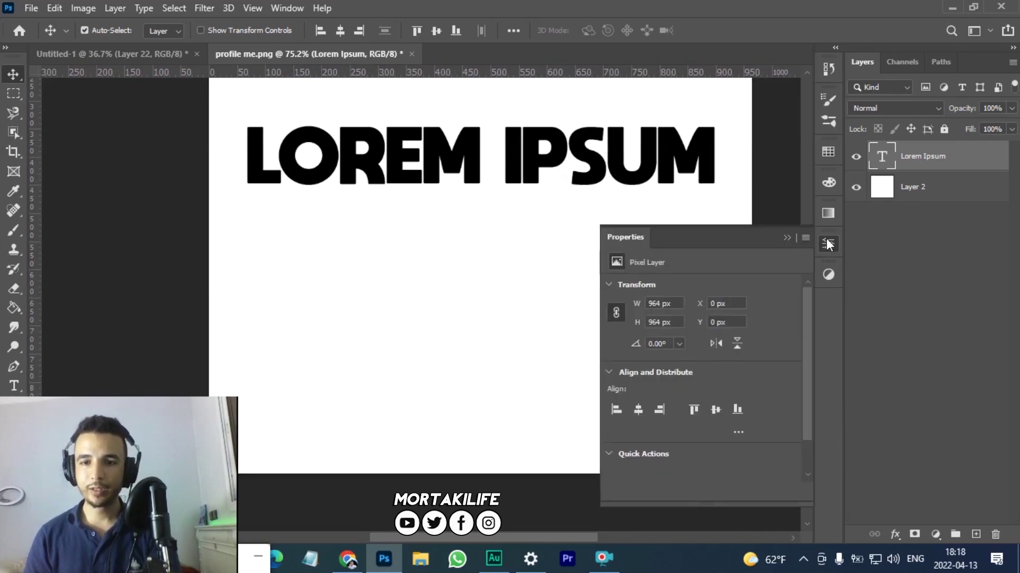
{"action": "left_click", "coordinate": [790, 239]}
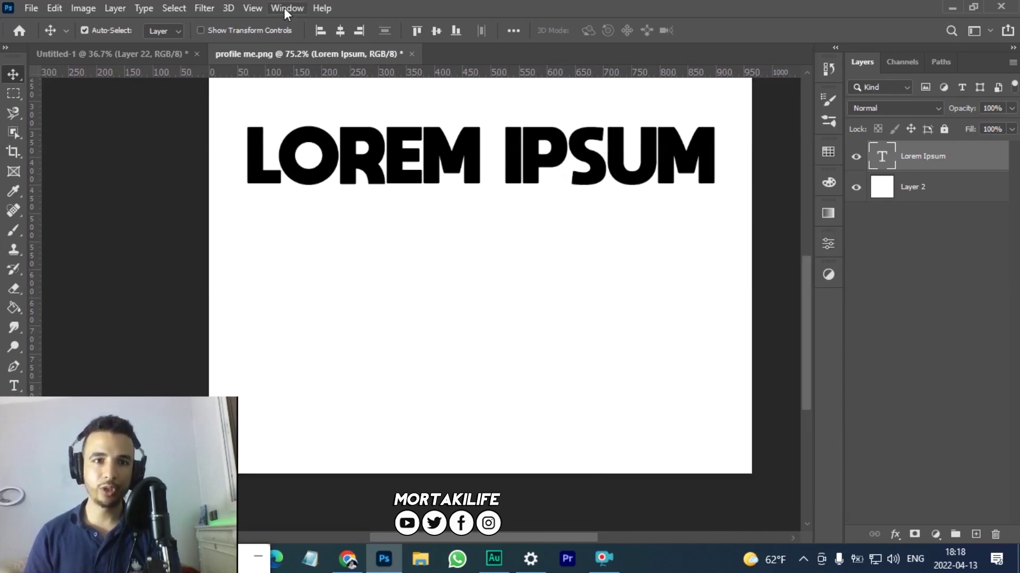
Show the Character panel and dock it beside the Layers panel.
{"action": "left_click", "coordinate": [284, 8]}
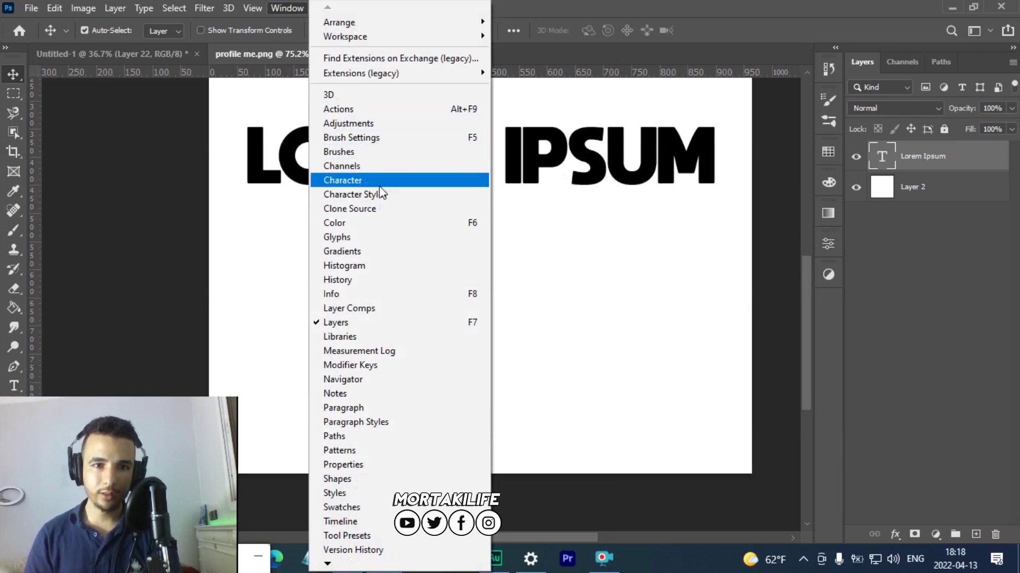
{"action": "left_click", "coordinate": [380, 183]}
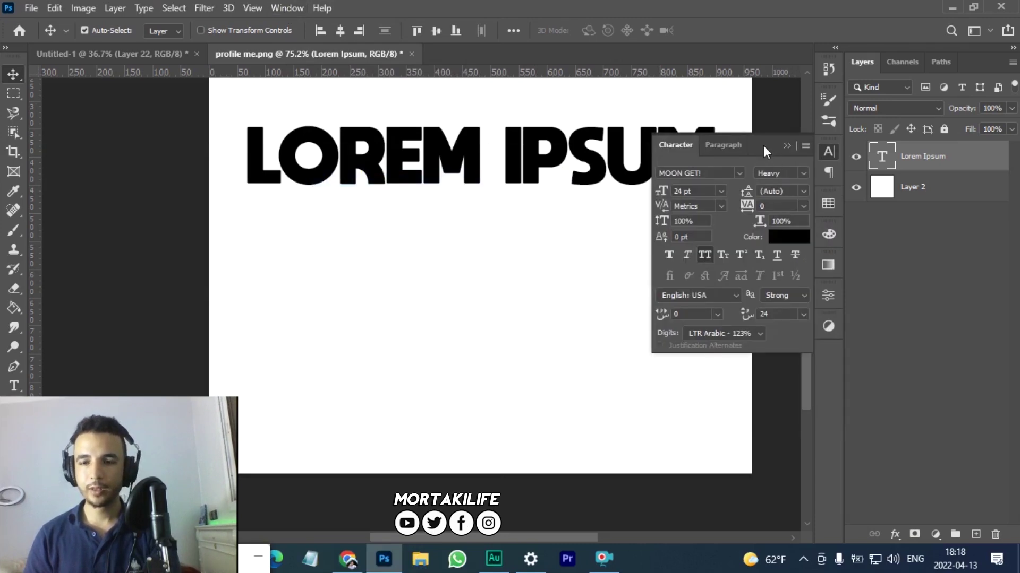
{"action": "left_click_drag", "start_coordinate": [763, 145], "coordinate": [925, 125]}
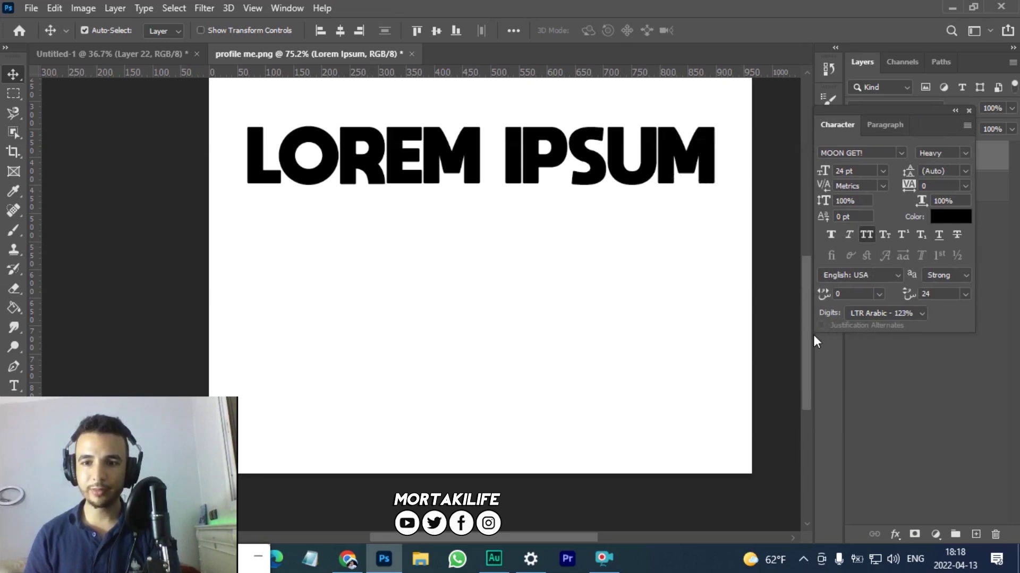
{"action": "left_click_drag", "start_coordinate": [915, 124], "coordinate": [640, 228]}
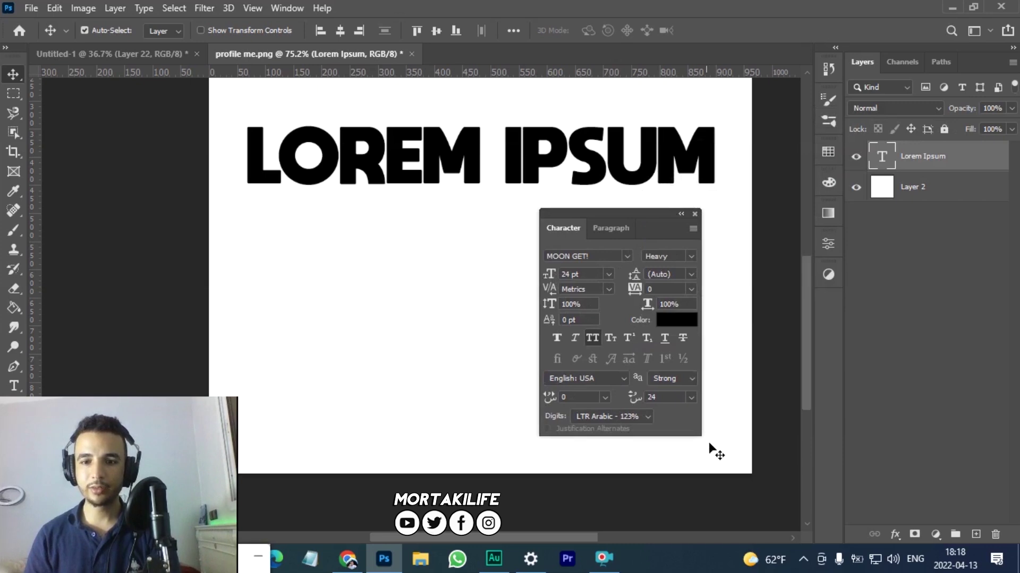
{"action": "left_click_drag", "start_coordinate": [664, 228], "coordinate": [907, 189]}
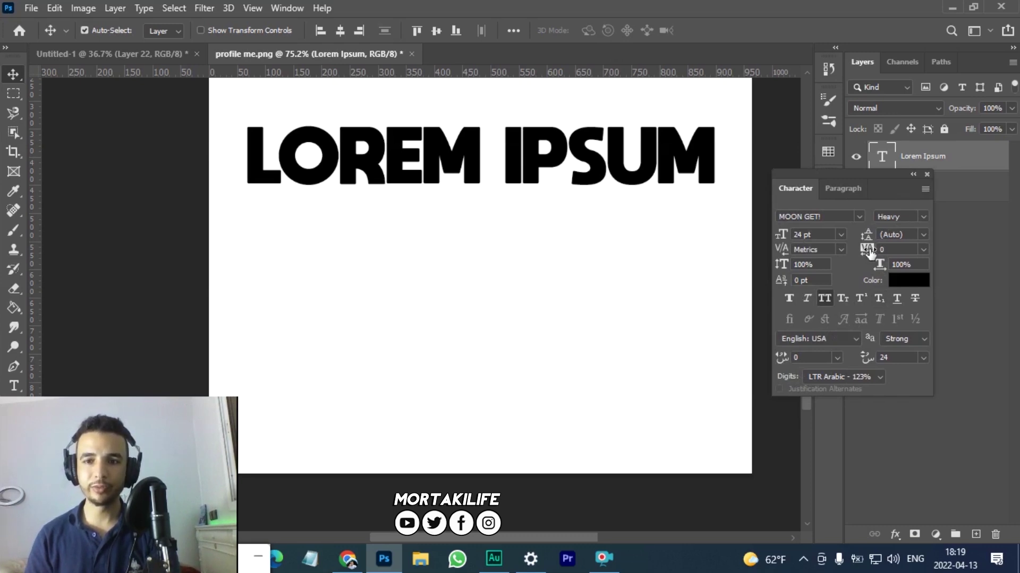
Reset tracking to 0, apply Faux Bold, Faux Italic and Superscript, then nudge the text down-left.
{"action": "left_click_drag", "start_coordinate": [868, 251], "coordinate": [886, 245]}
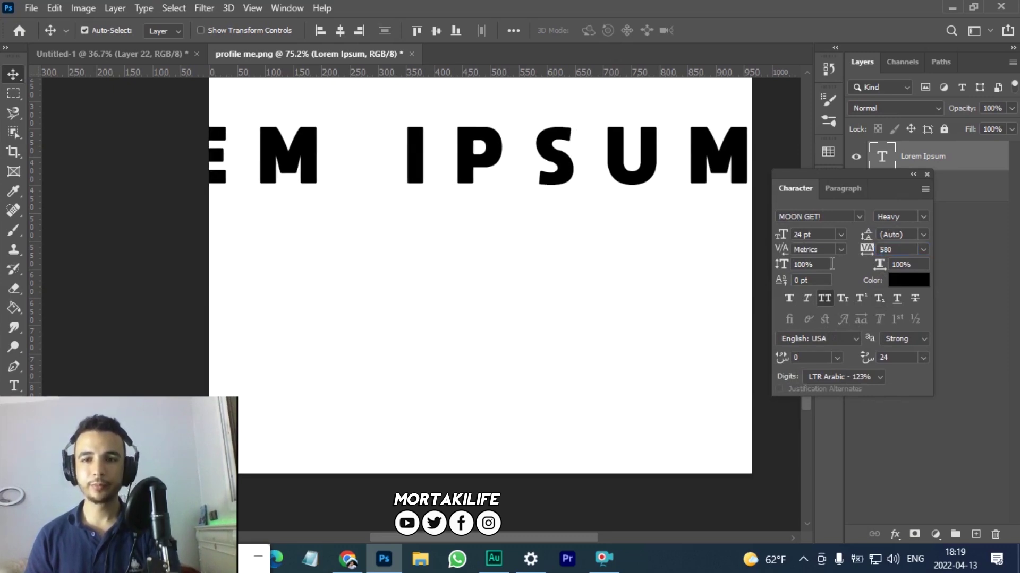
{"action": "type", "text": "0"}
{"action": "key", "text": "Return"}
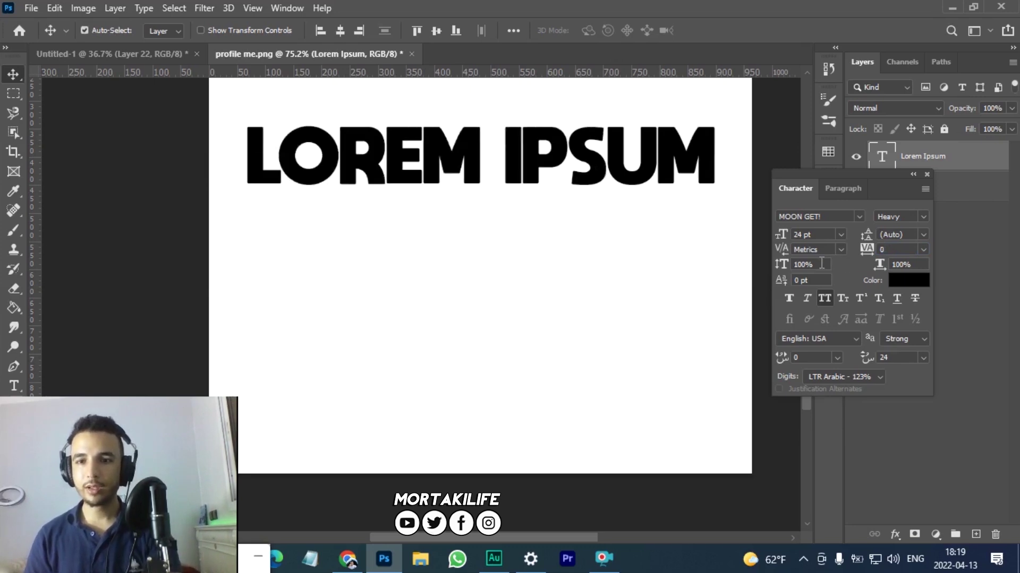
{"action": "left_click", "coordinate": [787, 299]}
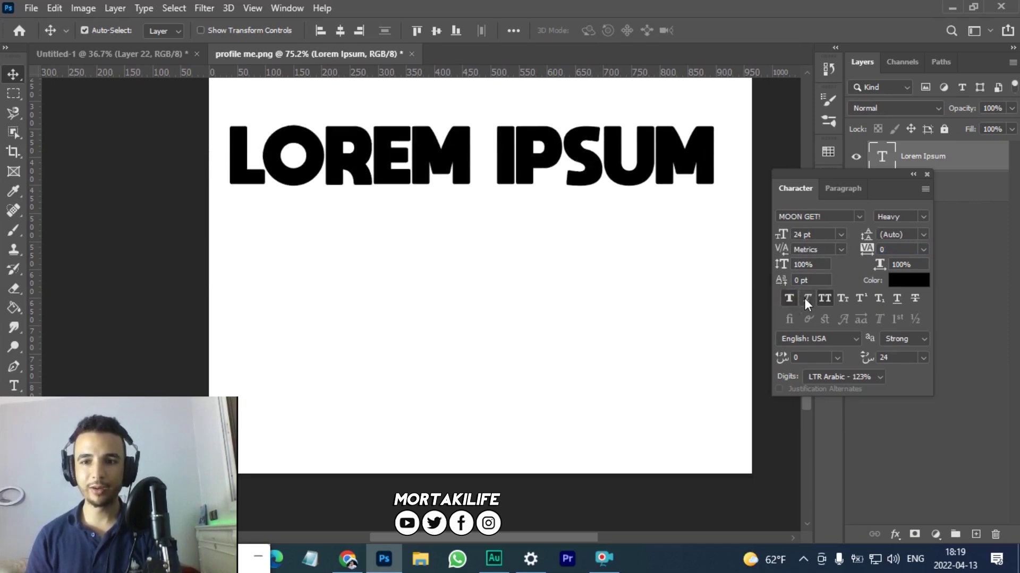
{"action": "left_click", "coordinate": [805, 298]}
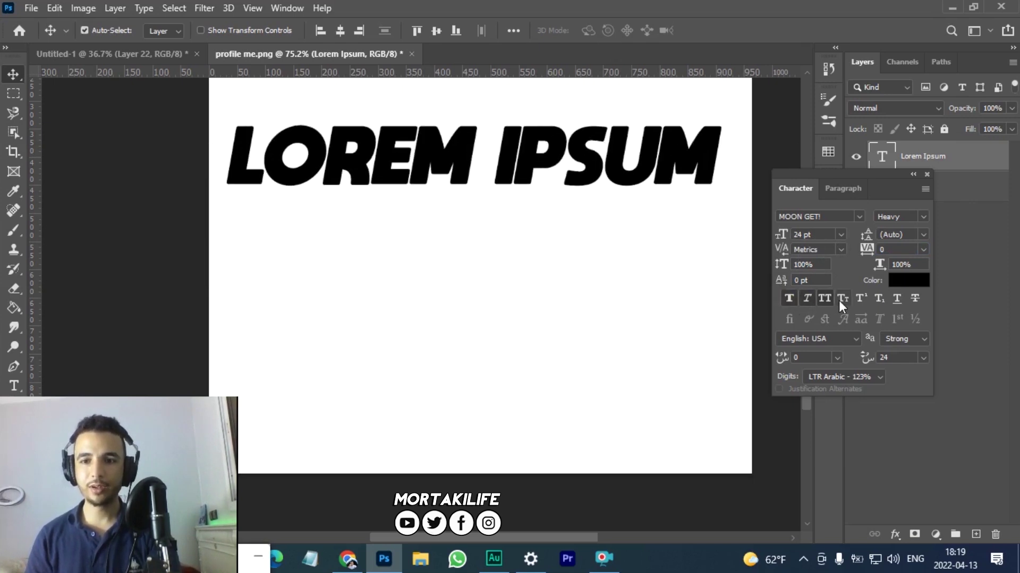
{"action": "left_click", "coordinate": [859, 293]}
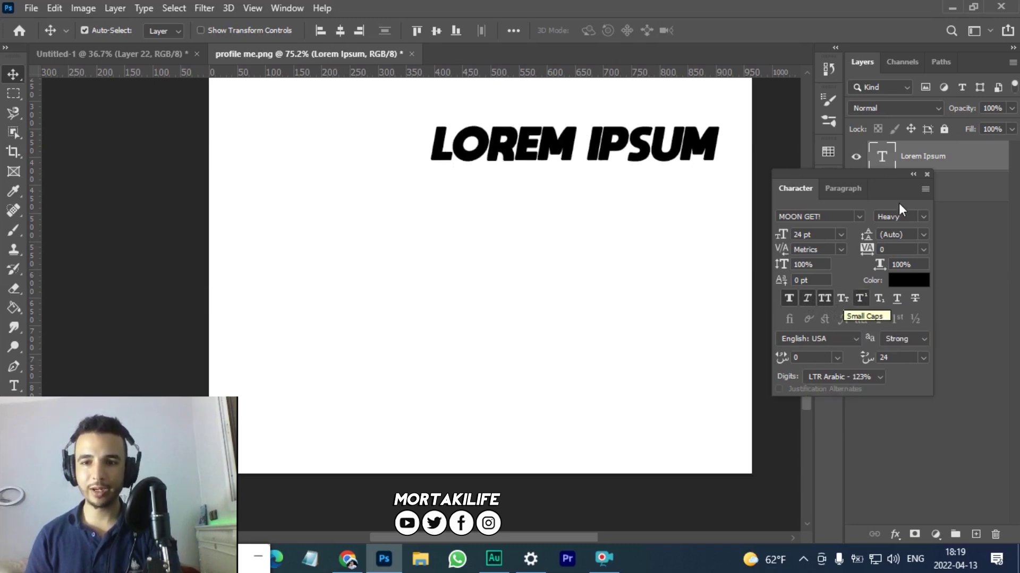
{"action": "left_click", "coordinate": [926, 175]}
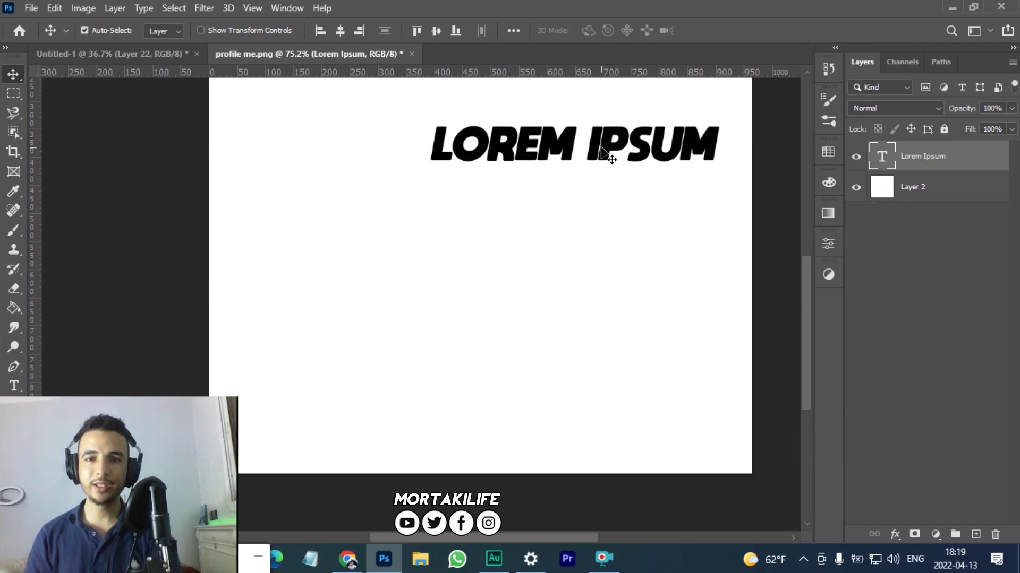
{"action": "left_click_drag", "start_coordinate": [602, 151], "coordinate": [570, 185]}
{"action": "double_click", "coordinate": [569, 176]}
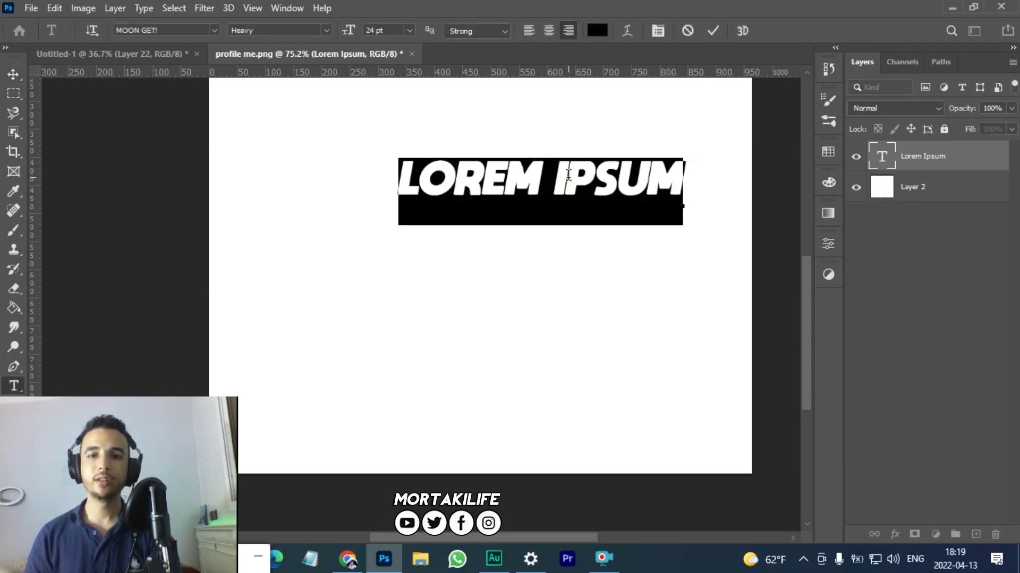
Set the LOREM IPSUM font to FF Hekaya from the favourites list and commit it.
{"action": "left_click", "coordinate": [215, 30]}
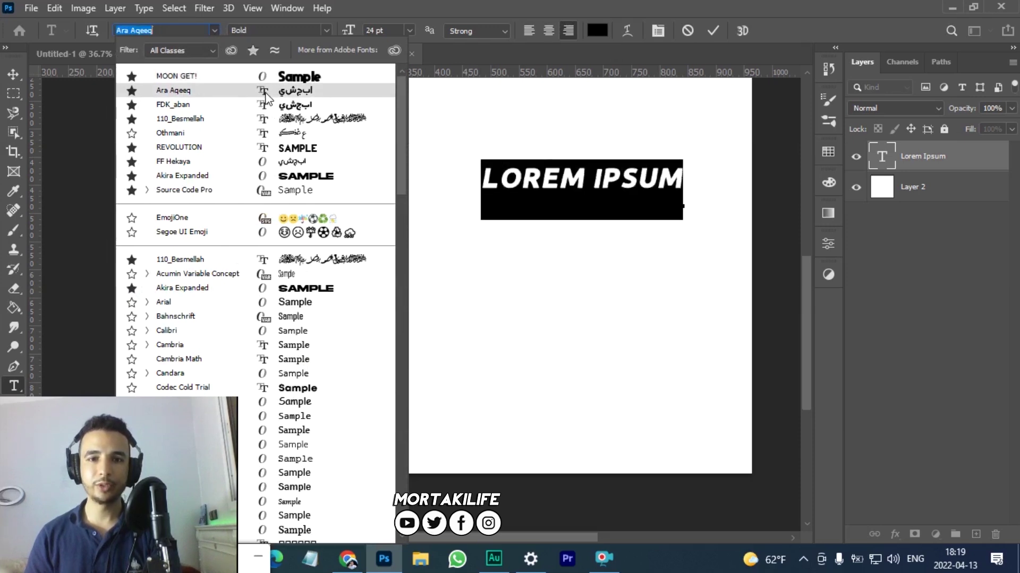
{"action": "left_click", "coordinate": [252, 50]}
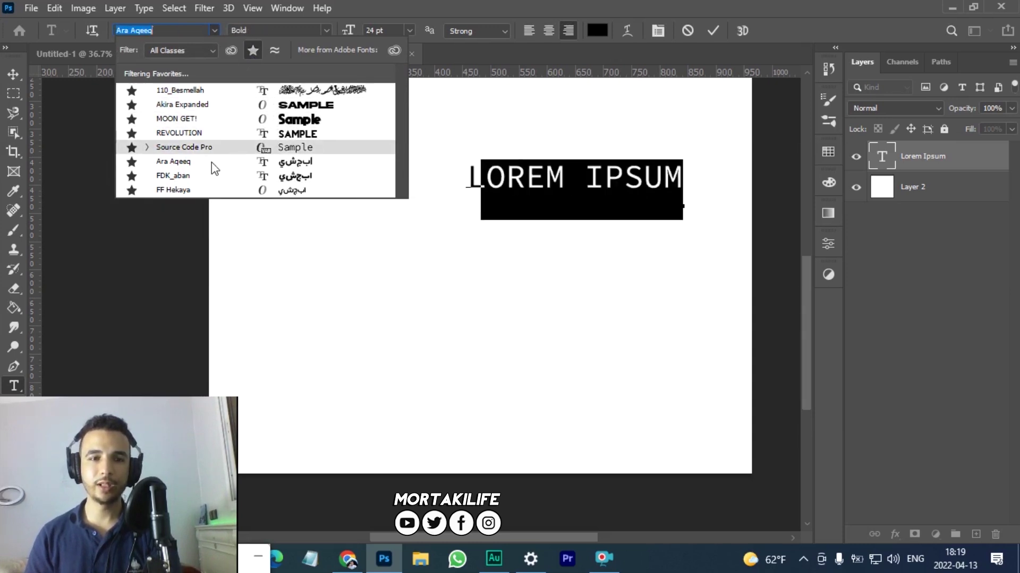
{"action": "left_click", "coordinate": [208, 190]}
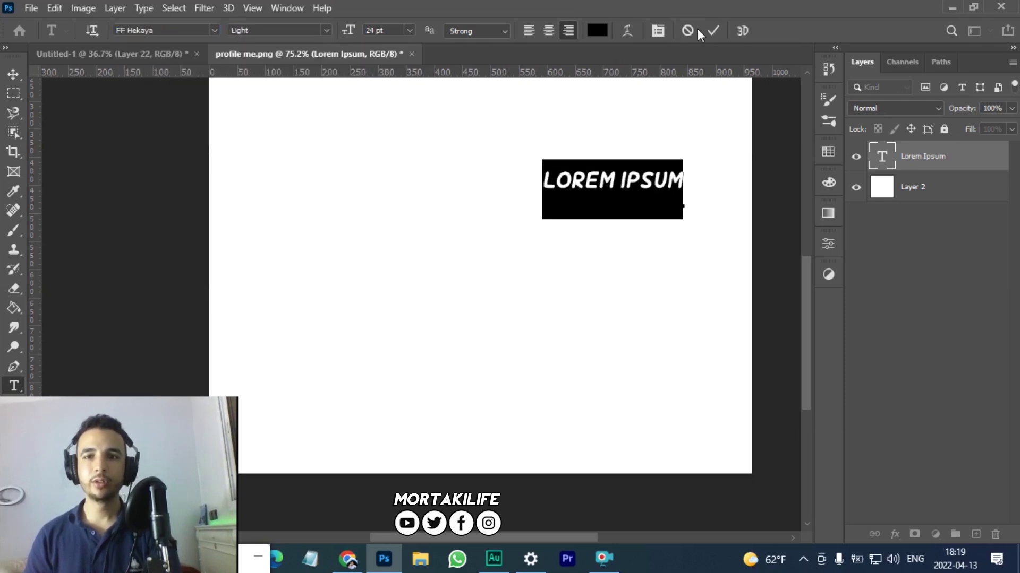
{"action": "left_click", "coordinate": [714, 30]}
{"action": "key", "text": "v"}
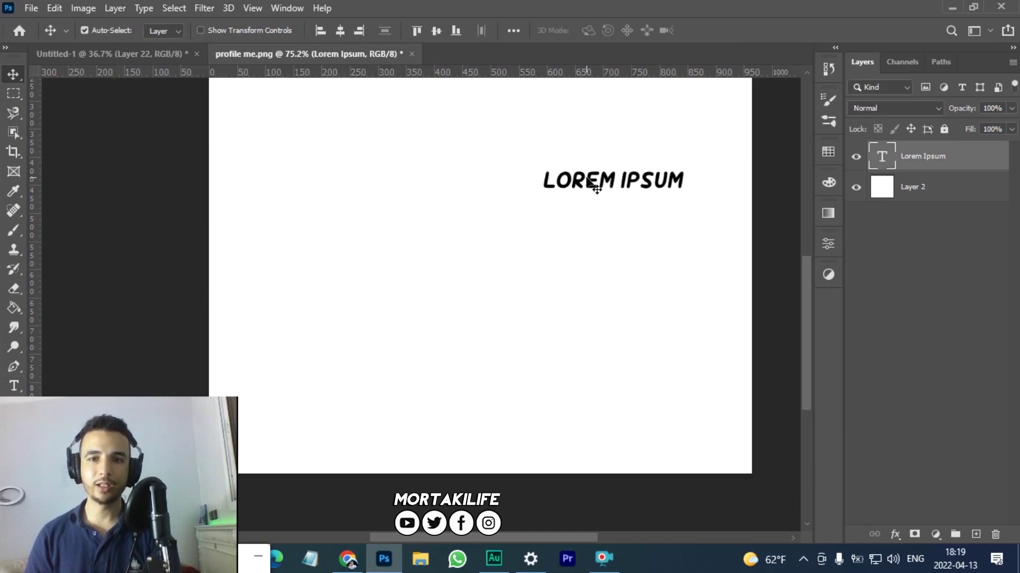
{"action": "double_click", "coordinate": [588, 179]}
{"action": "left_click", "coordinate": [213, 26]}
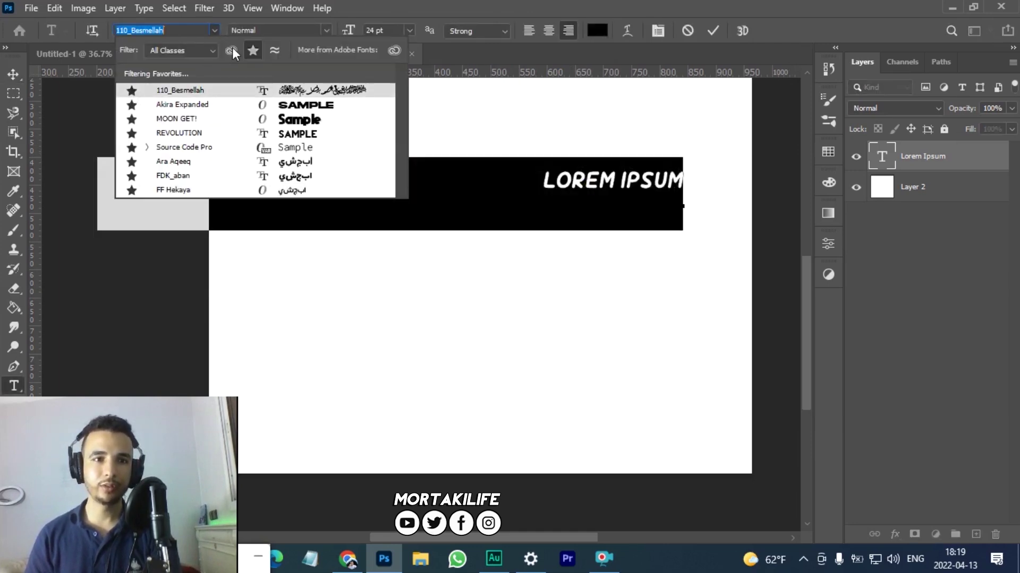
{"action": "left_click", "coordinate": [248, 50]}
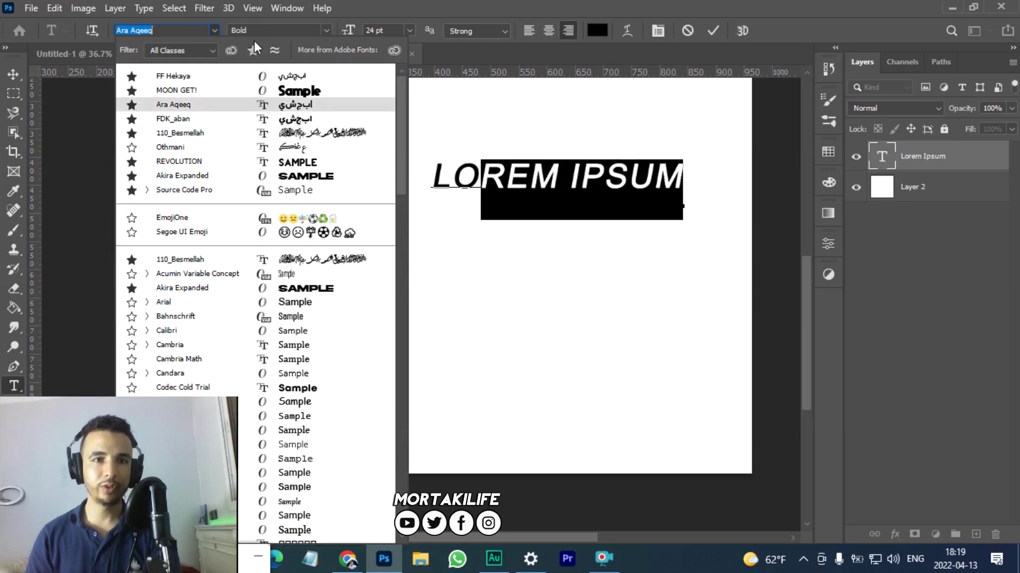
{"action": "left_click", "coordinate": [218, 30]}
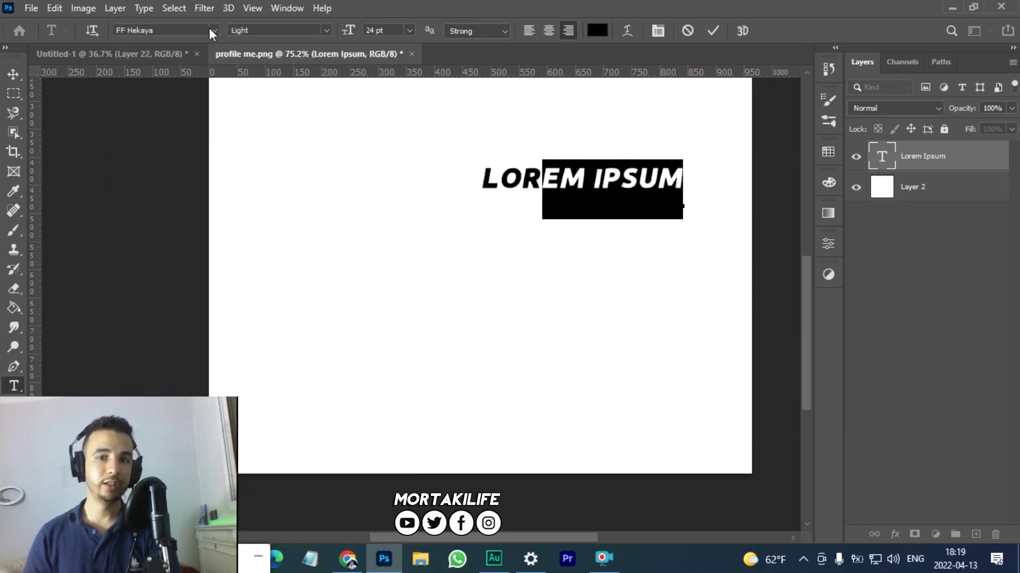
{"action": "left_click", "coordinate": [713, 29]}
{"action": "key", "text": "v"}
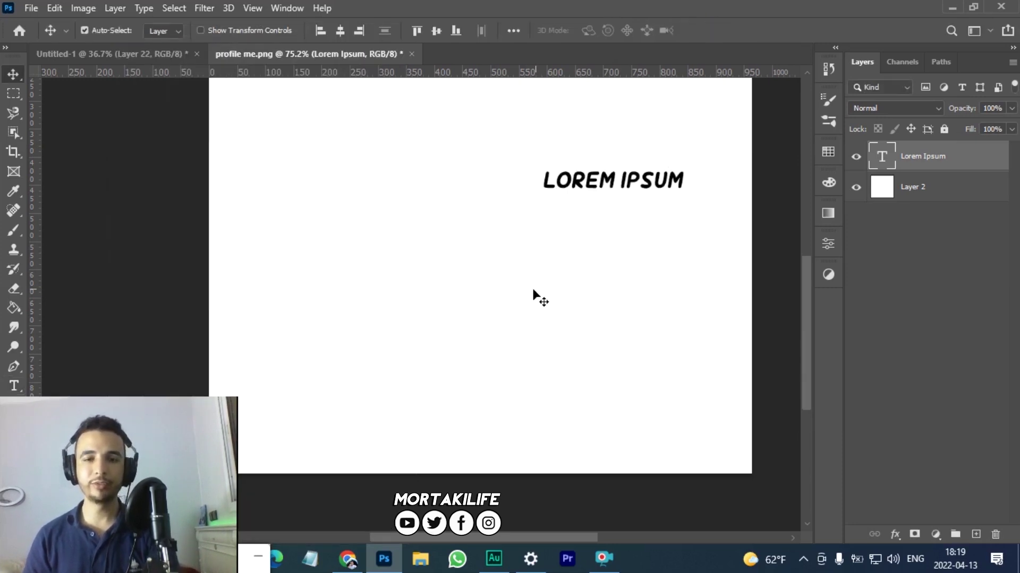
Move the text to the top centre of the canvas and rename the Lorem Ipsum layer.
{"action": "left_click_drag", "start_coordinate": [641, 183], "coordinate": [605, 222]}
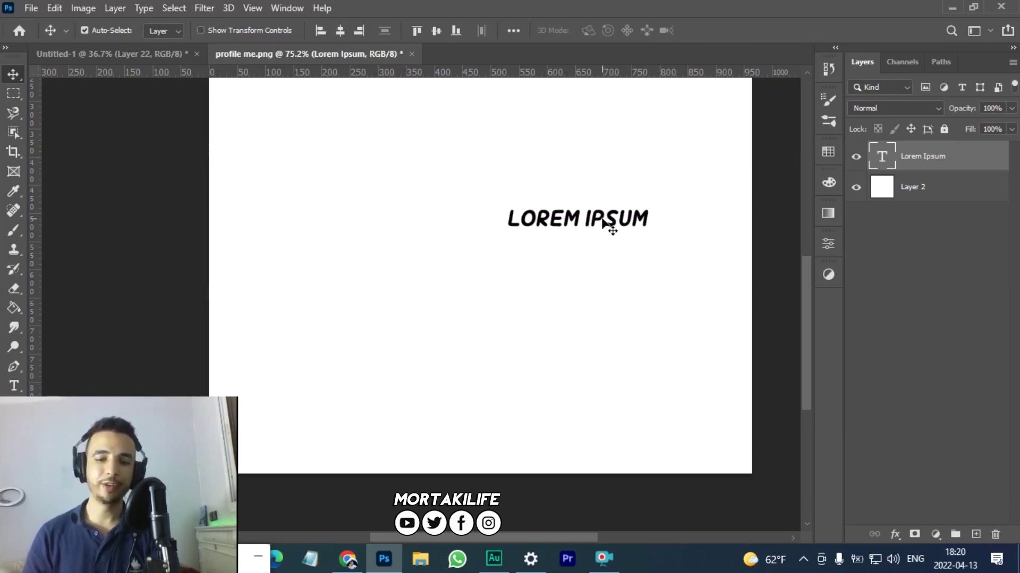
{"action": "left_click_drag", "start_coordinate": [596, 209], "coordinate": [533, 121]}
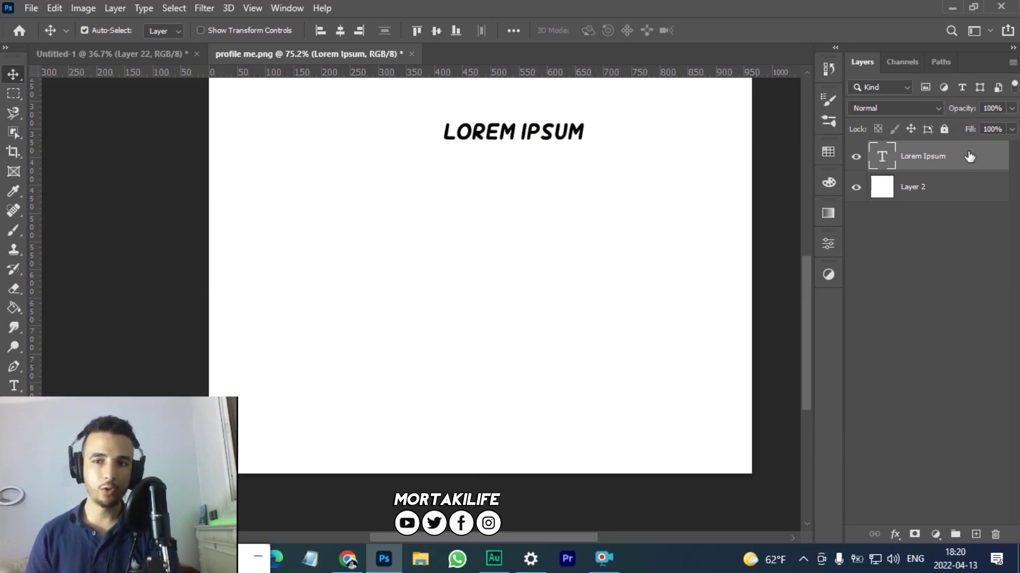
{"action": "double_click", "coordinate": [927, 157]}
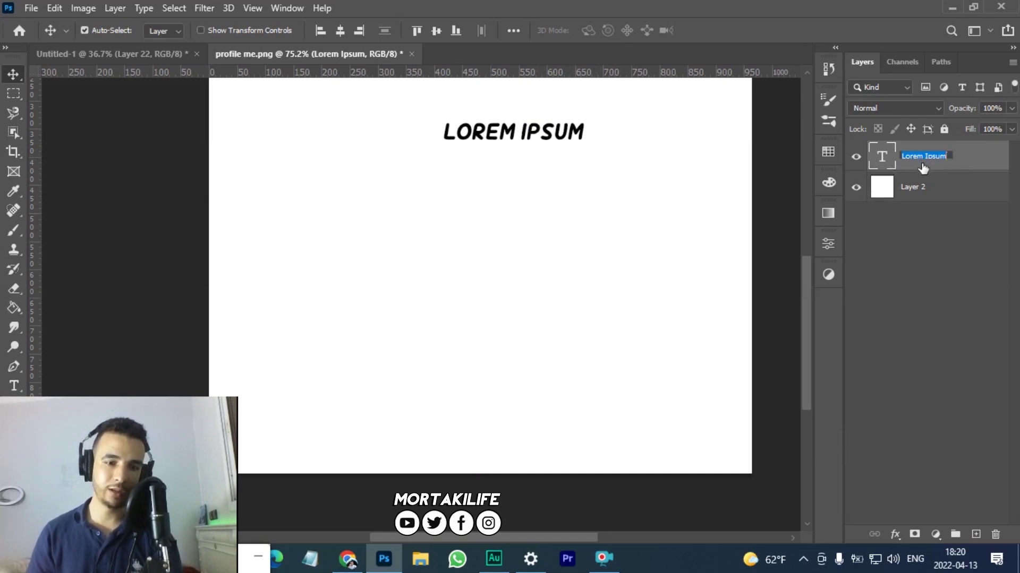
{"action": "left_click", "coordinate": [893, 269]}
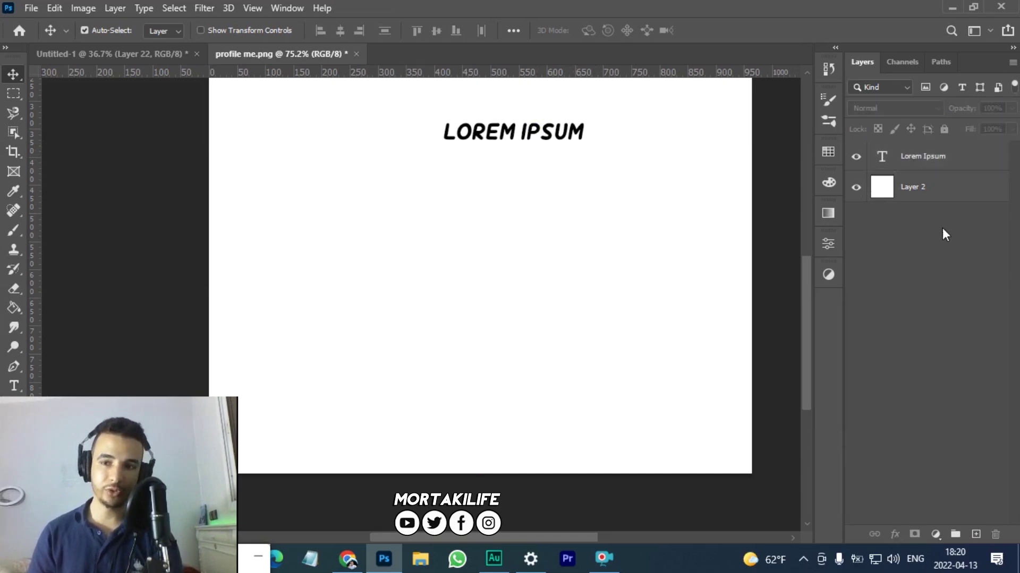
{"action": "left_click", "coordinate": [981, 163]}
{"action": "key", "text": "h"}
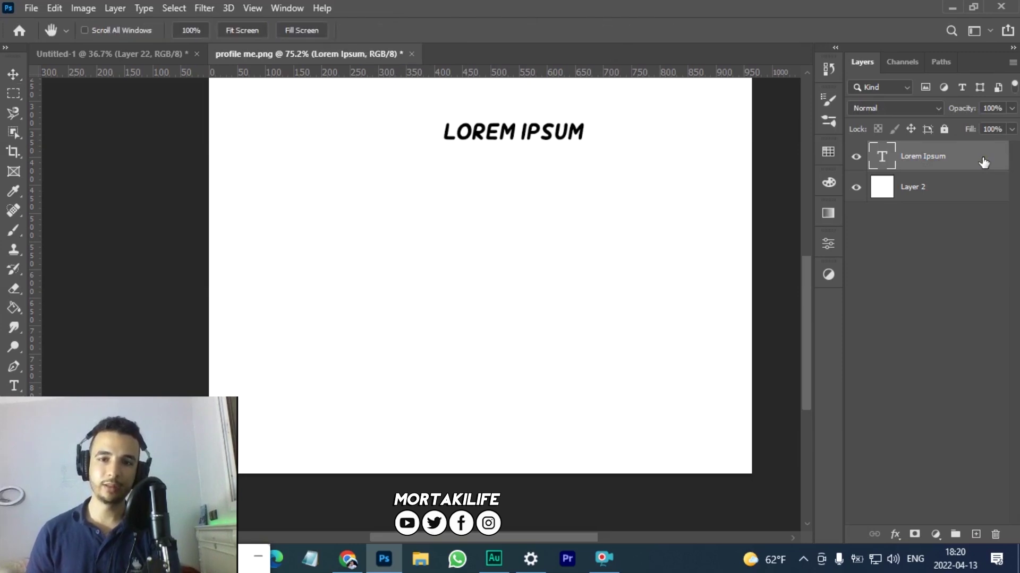
{"action": "double_click", "coordinate": [983, 162]}
Add a bright purple stroke to the text, adjusting its thickness and opacity.
{"action": "left_click_drag", "start_coordinate": [748, 87], "coordinate": [663, 180]}
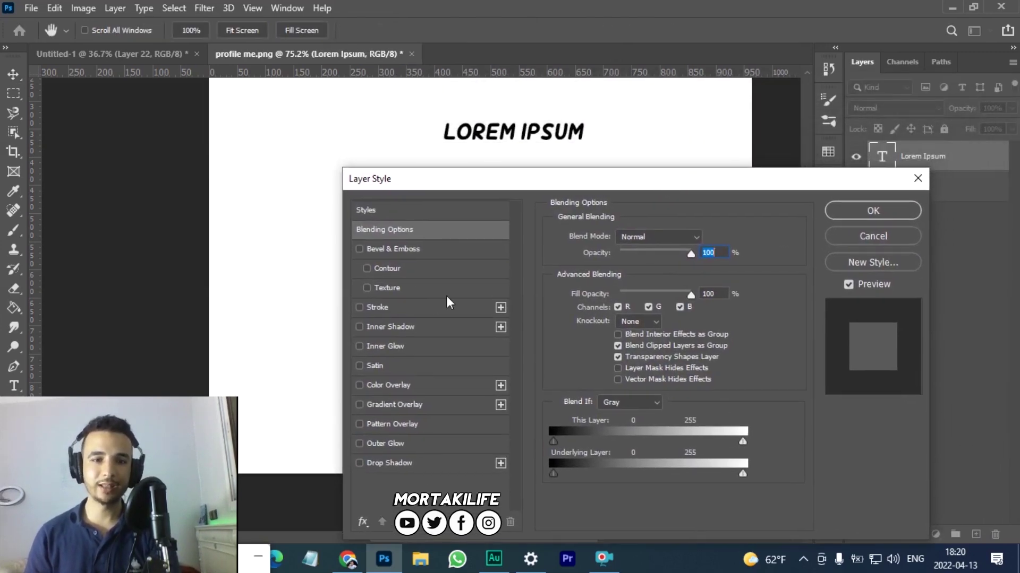
{"action": "left_click", "coordinate": [393, 289]}
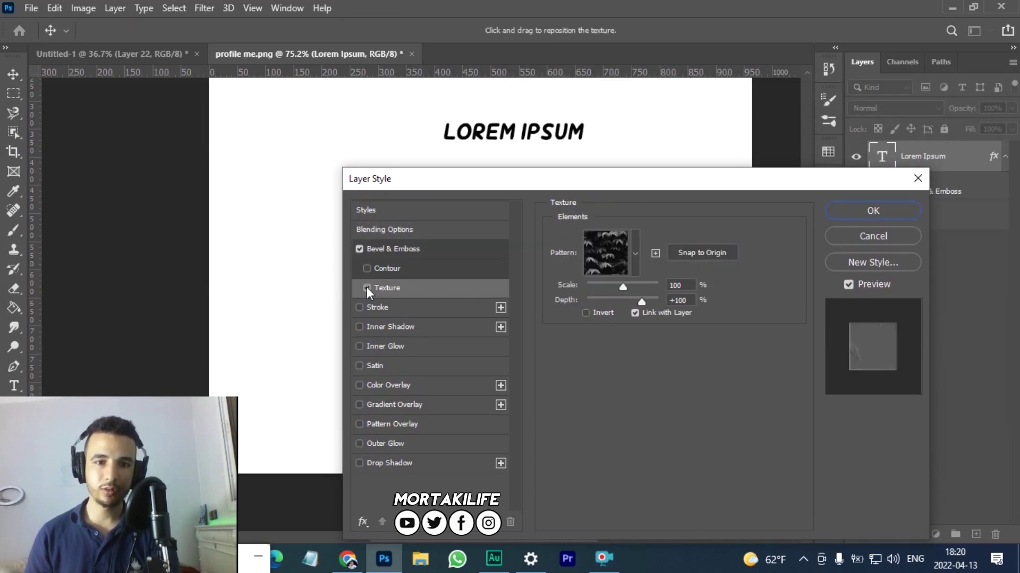
{"action": "left_click", "coordinate": [366, 288]}
{"action": "left_click", "coordinate": [381, 307]}
{"action": "left_click", "coordinate": [585, 348]}
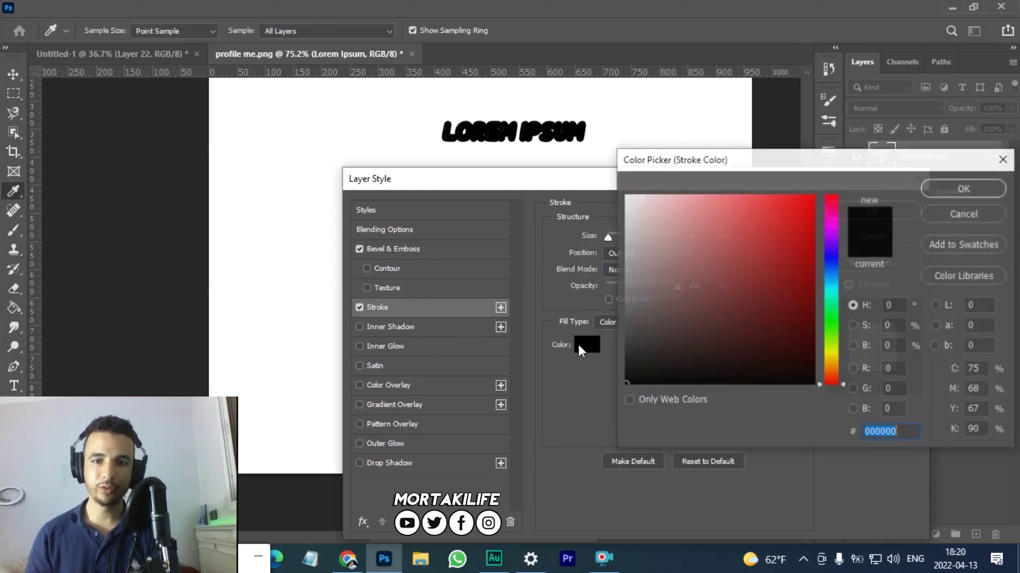
{"action": "left_click_drag", "start_coordinate": [831, 290], "coordinate": [832, 232]}
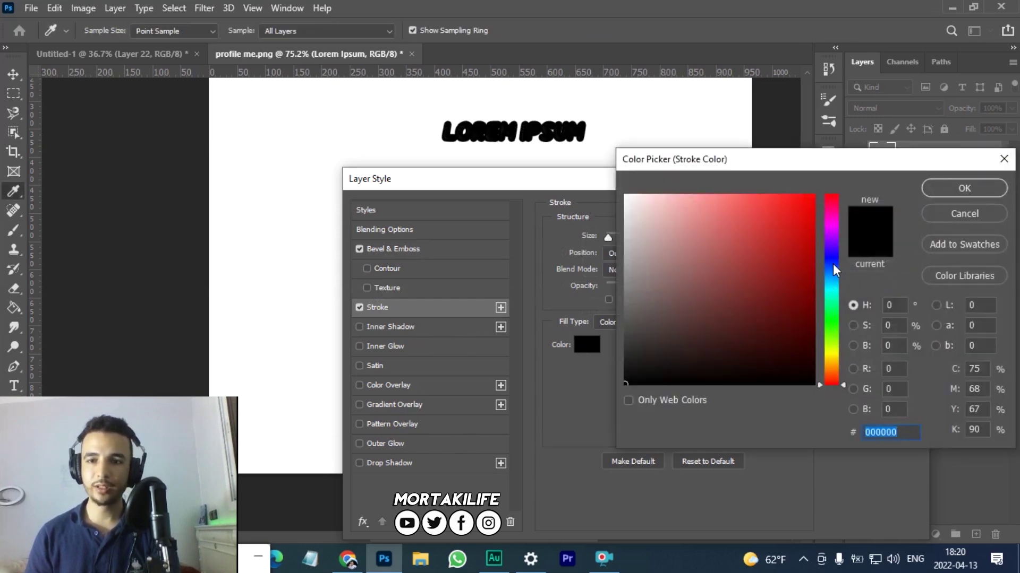
{"action": "left_click_drag", "start_coordinate": [771, 203], "coordinate": [813, 195]}
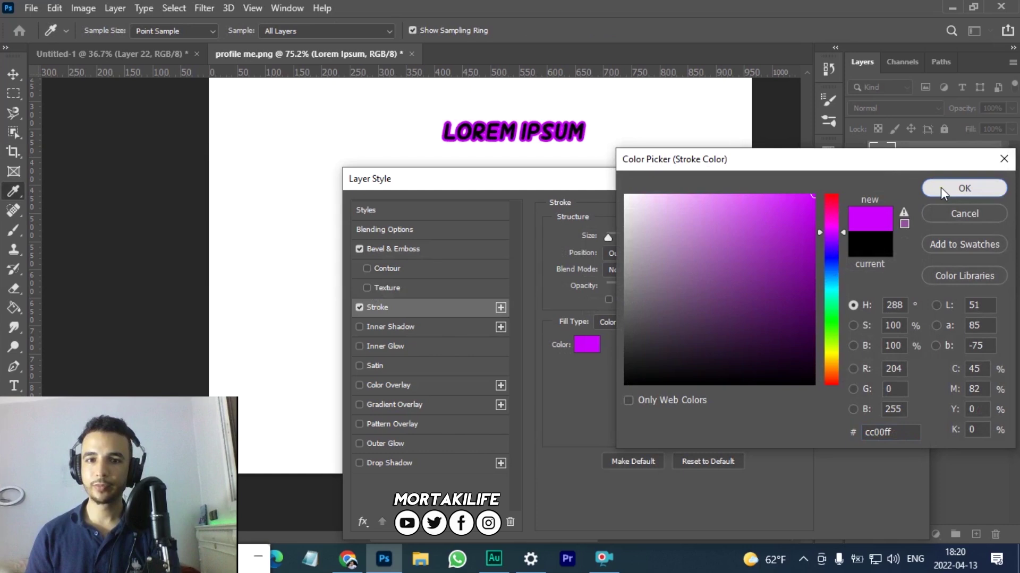
{"action": "left_click", "coordinate": [941, 187]}
{"action": "mouse_move", "coordinate": [610, 234]}
{"action": "left_mouse_down"}
{"action": "mouse_move", "coordinate": [668, 239]}
{"action": "mouse_move", "coordinate": [608, 244]}
{"action": "left_mouse_up"}
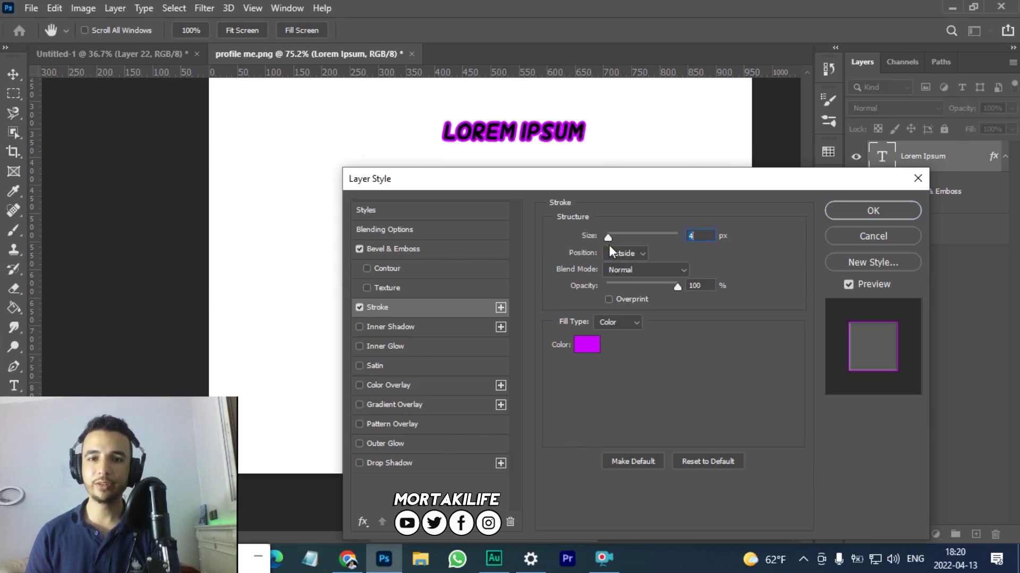
{"action": "mouse_move", "coordinate": [677, 287]}
{"action": "left_mouse_down"}
{"action": "mouse_move", "coordinate": [645, 287]}
{"action": "mouse_move", "coordinate": [652, 285]}
{"action": "left_mouse_up"}
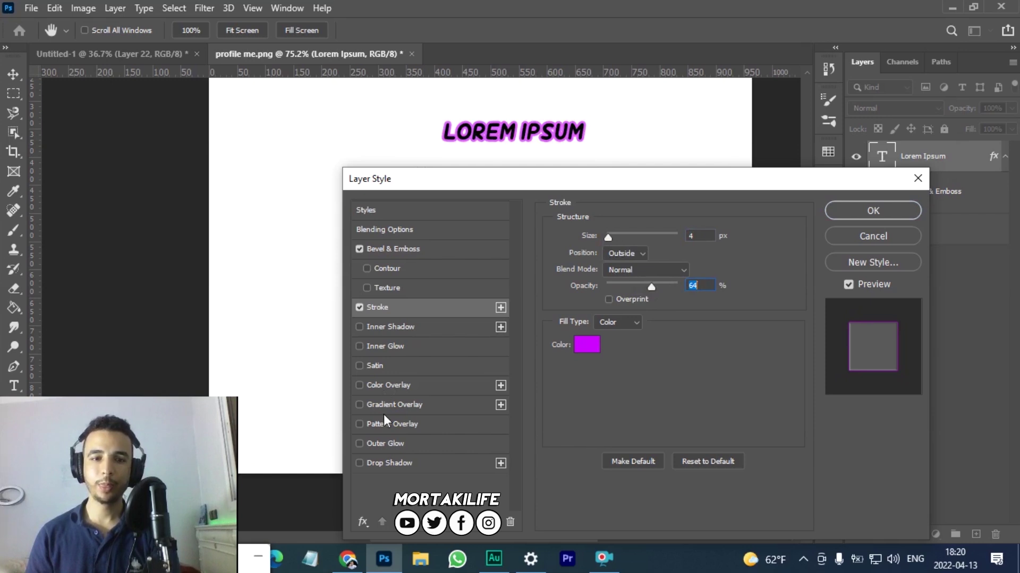
Add a drop shadow at 78% opacity, 8 px size and 10% spread.
{"action": "left_click", "coordinate": [394, 464]}
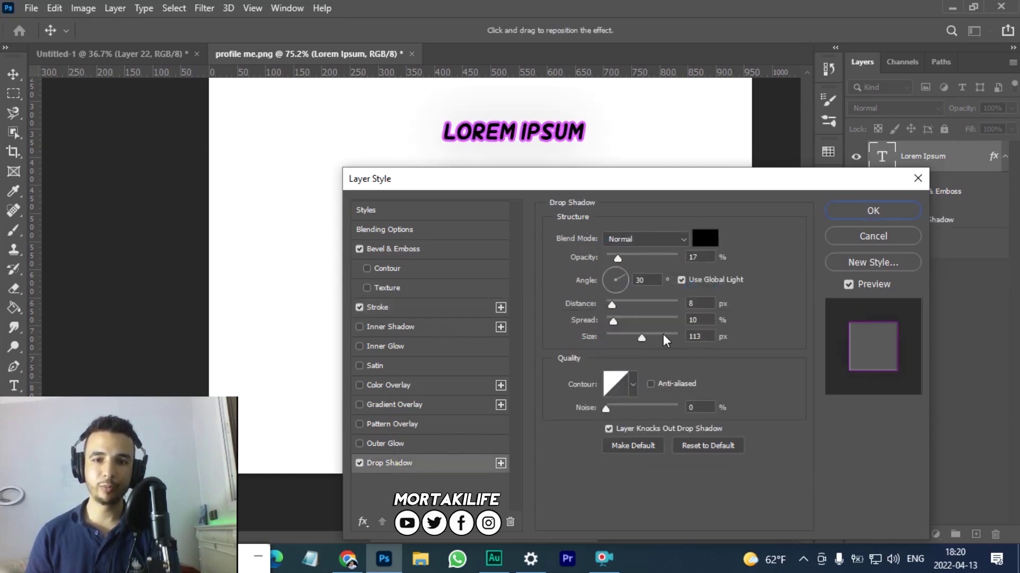
{"action": "left_click_drag", "start_coordinate": [618, 259], "coordinate": [689, 264]}
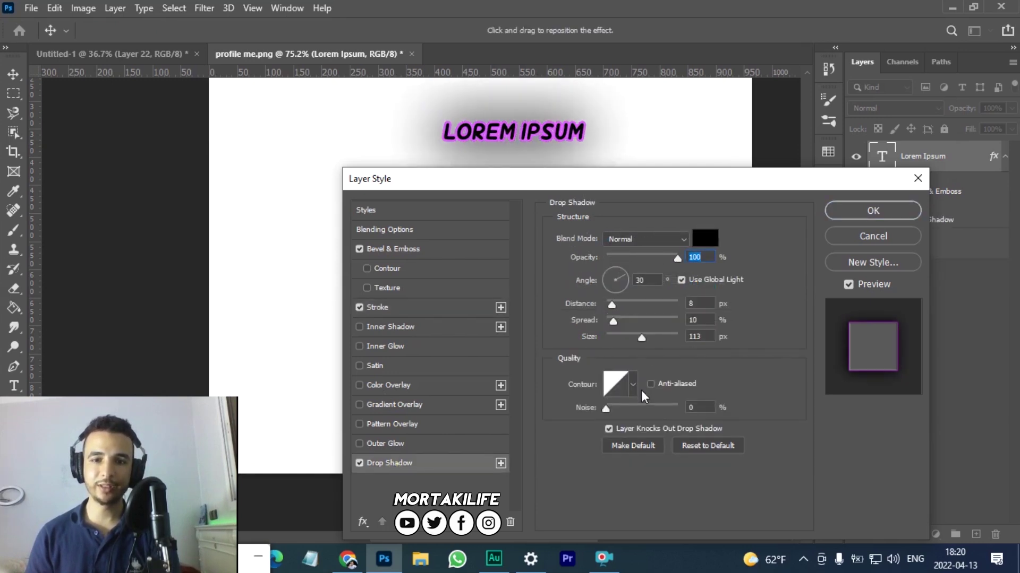
{"action": "mouse_move", "coordinate": [642, 338]}
{"action": "left_mouse_down"}
{"action": "mouse_move", "coordinate": [617, 342]}
{"action": "mouse_move", "coordinate": [617, 304]}
{"action": "left_mouse_up"}
{"action": "left_click_drag", "start_coordinate": [678, 259], "coordinate": [663, 257]}
{"action": "left_click_drag", "start_coordinate": [611, 333], "coordinate": [613, 337]}
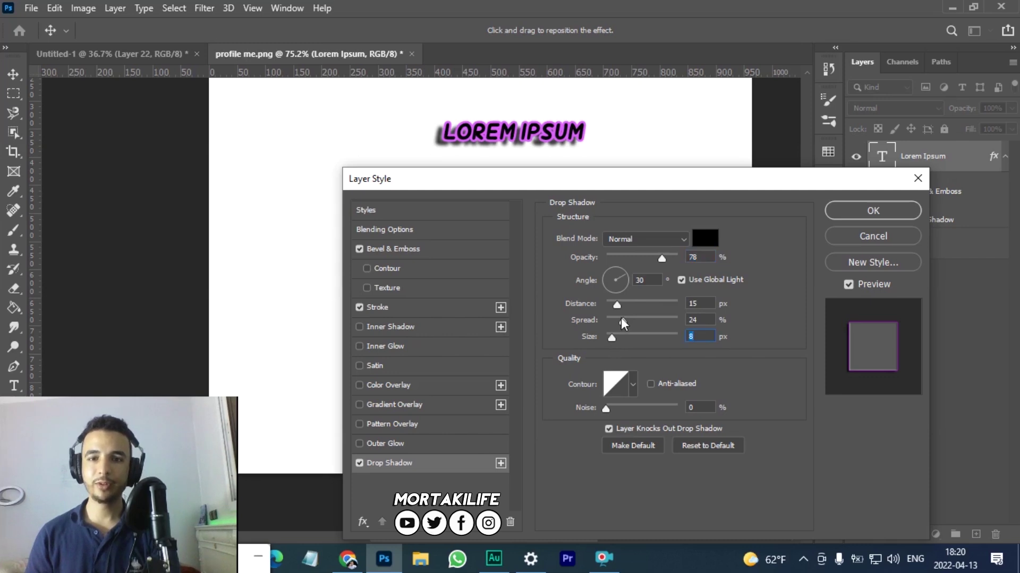
{"action": "left_click_drag", "start_coordinate": [622, 320], "coordinate": [619, 320]}
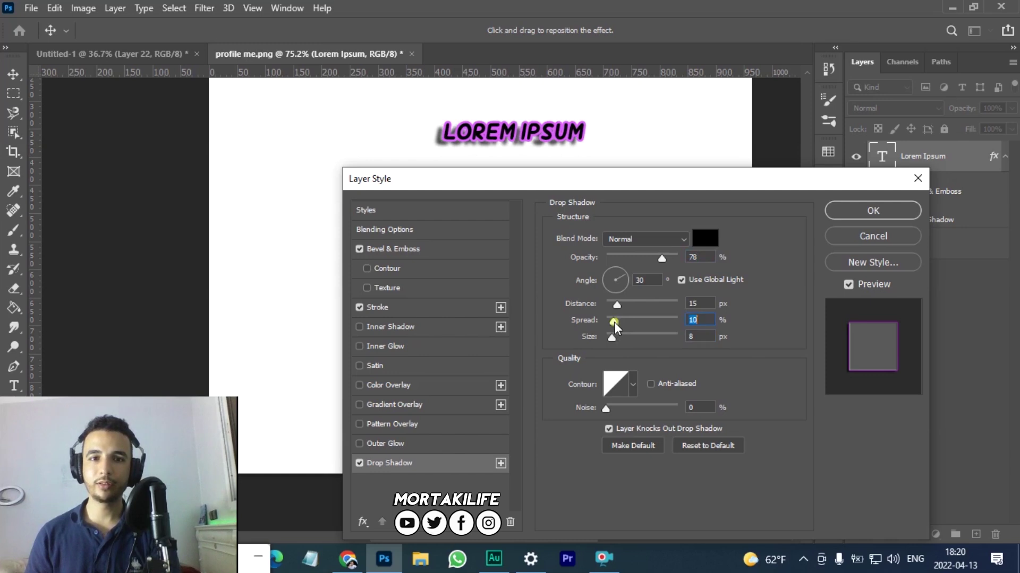
Enable an outer glow in dark blue 00007b at 100% opacity, 250 px size, 23% spread.
{"action": "left_click", "coordinate": [409, 443]}
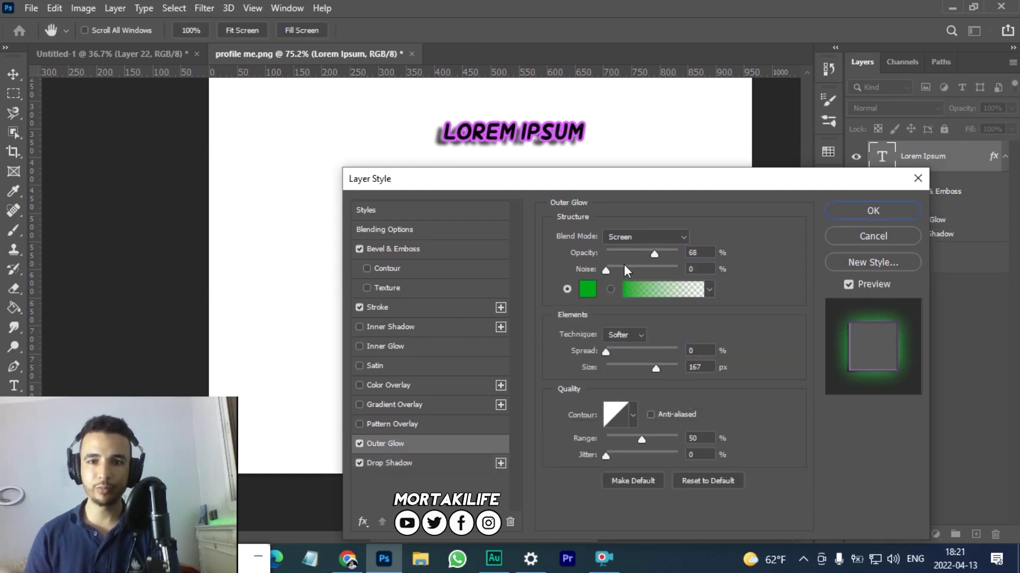
{"action": "left_click_drag", "start_coordinate": [647, 253], "coordinate": [731, 263]}
{"action": "left_click_drag", "start_coordinate": [641, 367], "coordinate": [696, 375]}
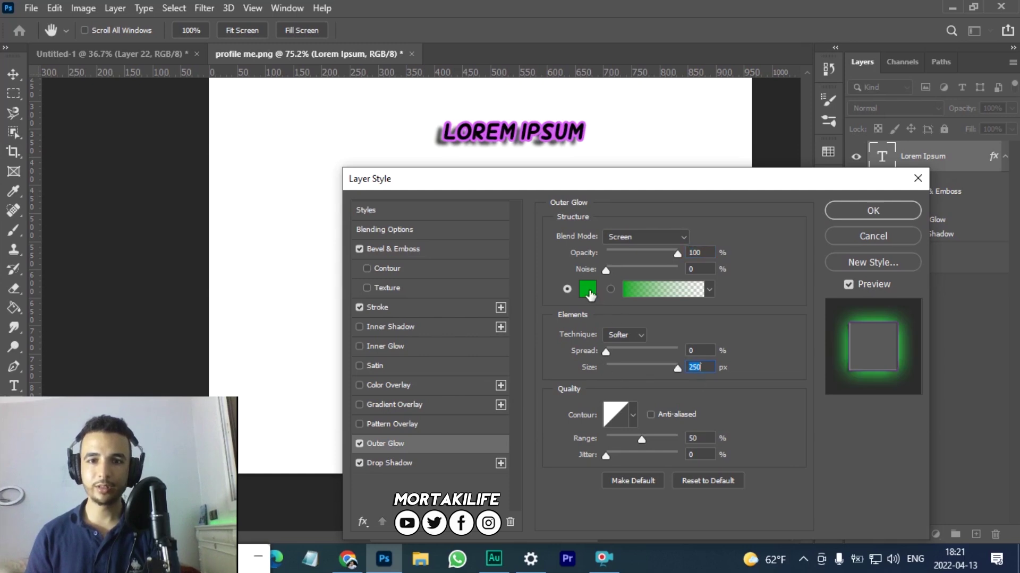
{"action": "left_click", "coordinate": [587, 288]}
{"action": "type", "text": "0000ab"}
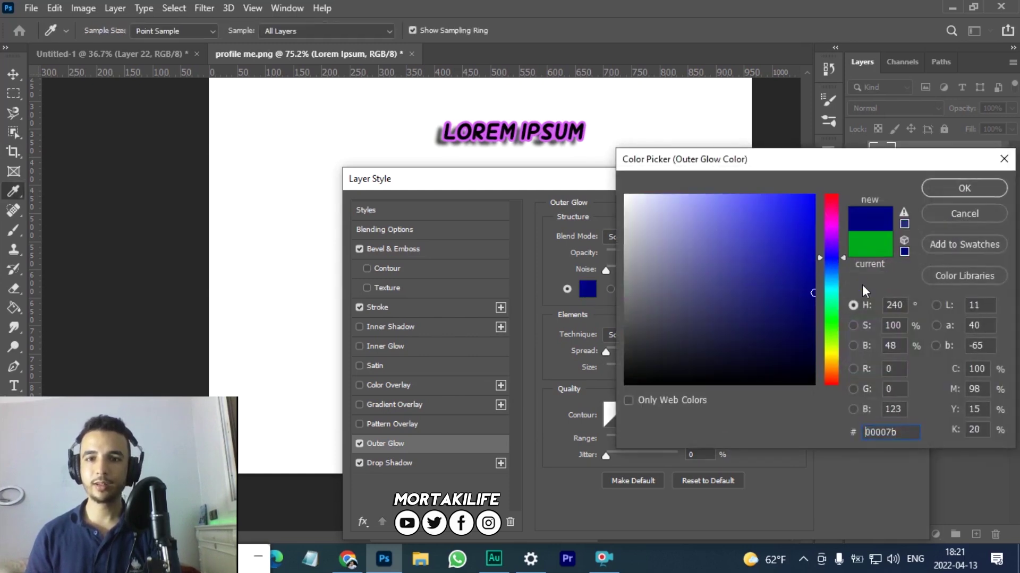
{"action": "left_click", "coordinate": [963, 189]}
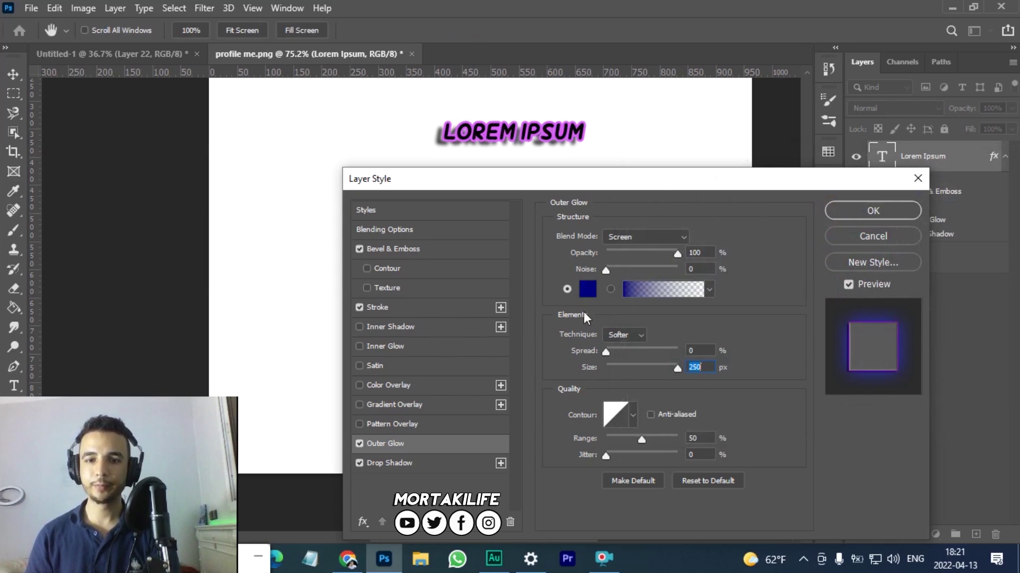
{"action": "left_click_drag", "start_coordinate": [607, 354], "coordinate": [622, 352]}
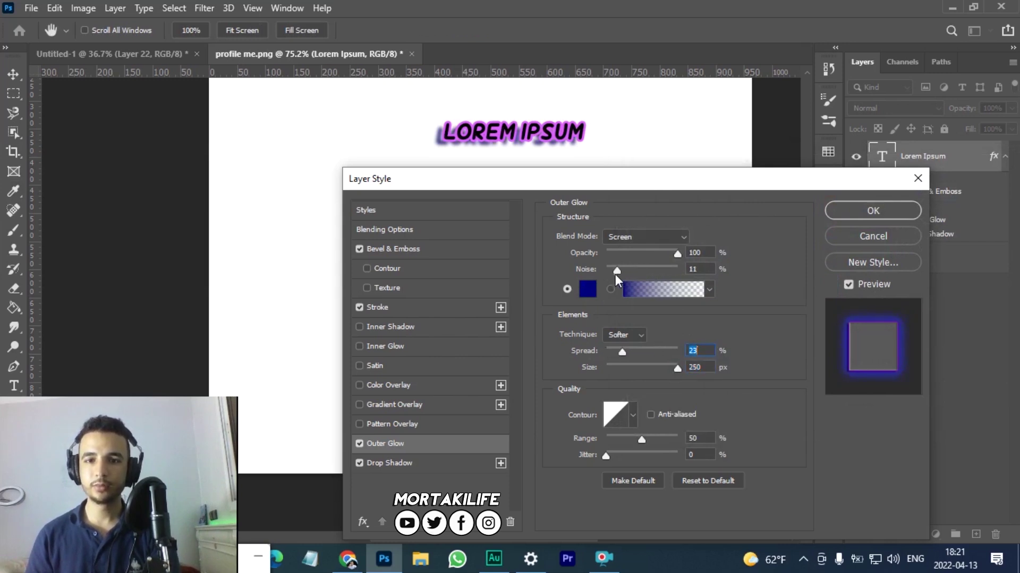
Set the outer glow blend mode to Overlay and apply the layer styles.
{"action": "left_click", "coordinate": [636, 239]}
{"action": "left_click", "coordinate": [640, 183]}
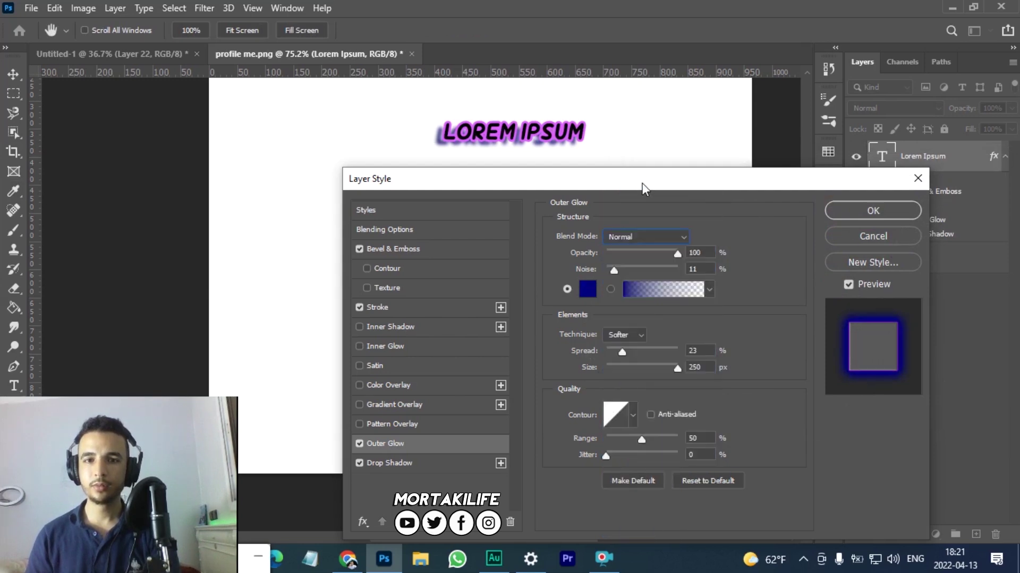
{"action": "left_click", "coordinate": [644, 234]}
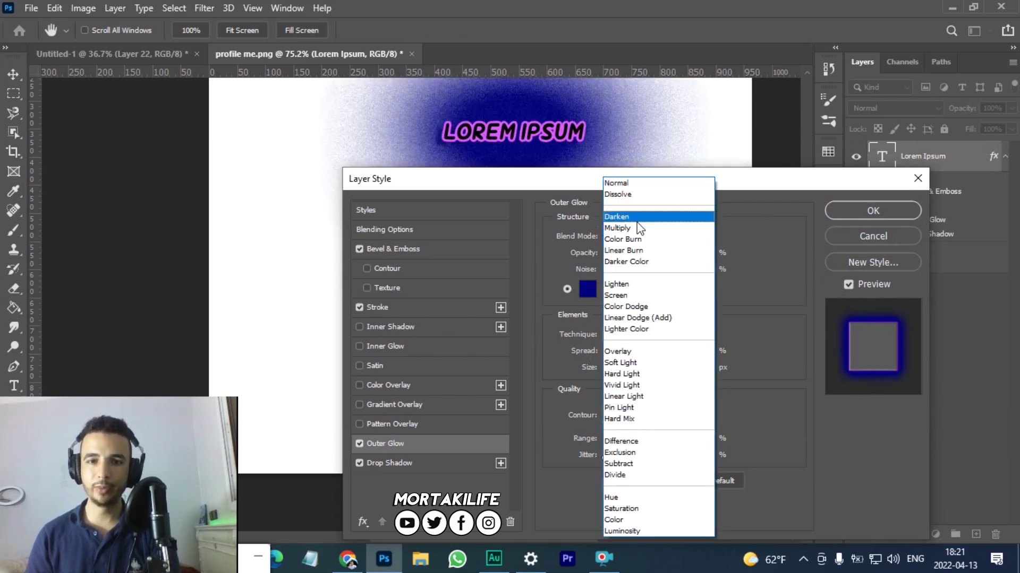
{"action": "left_click", "coordinate": [591, 240]}
{"action": "left_click", "coordinate": [636, 235]}
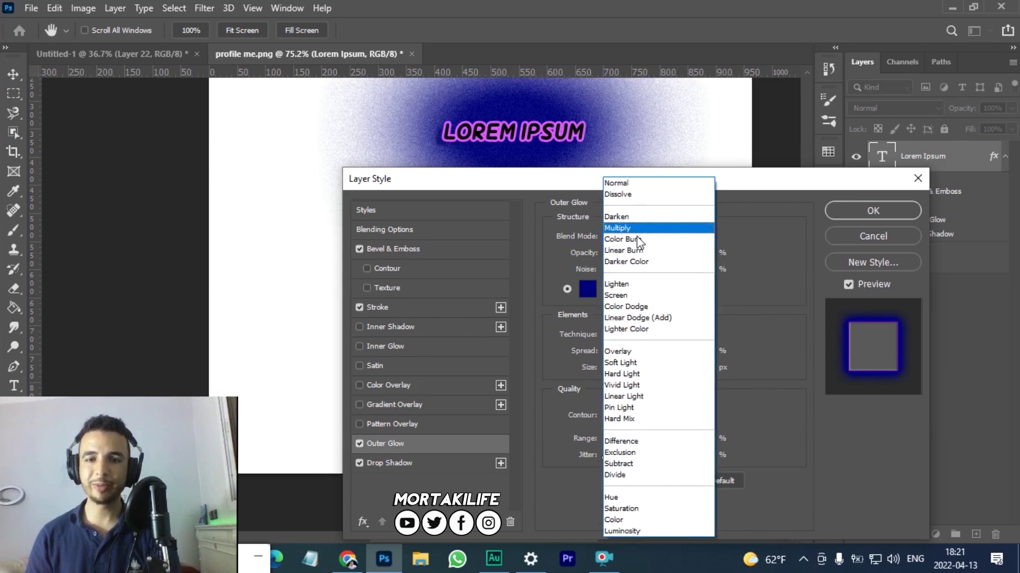
{"action": "left_click", "coordinate": [630, 355]}
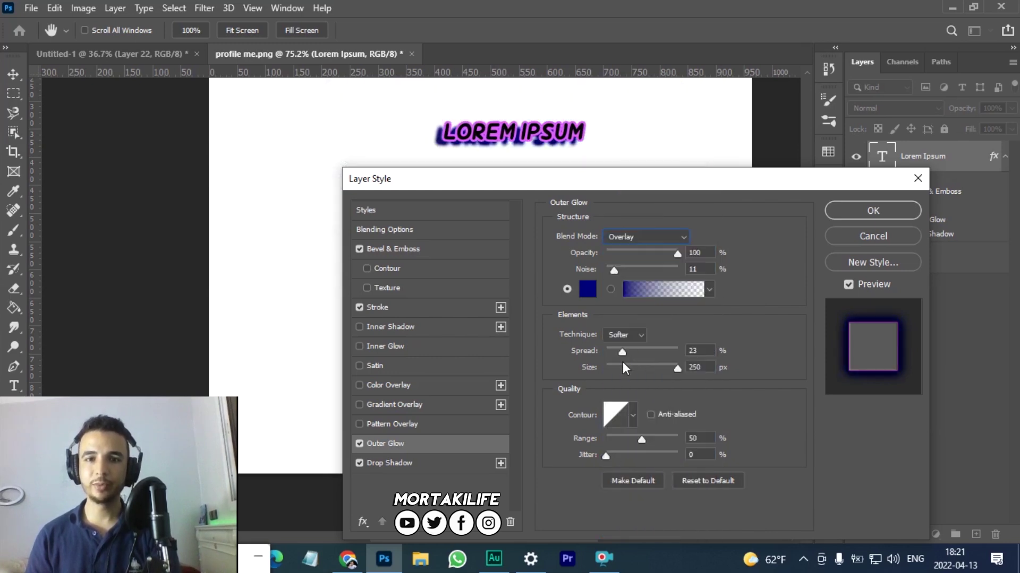
{"action": "left_click", "coordinate": [851, 211]}
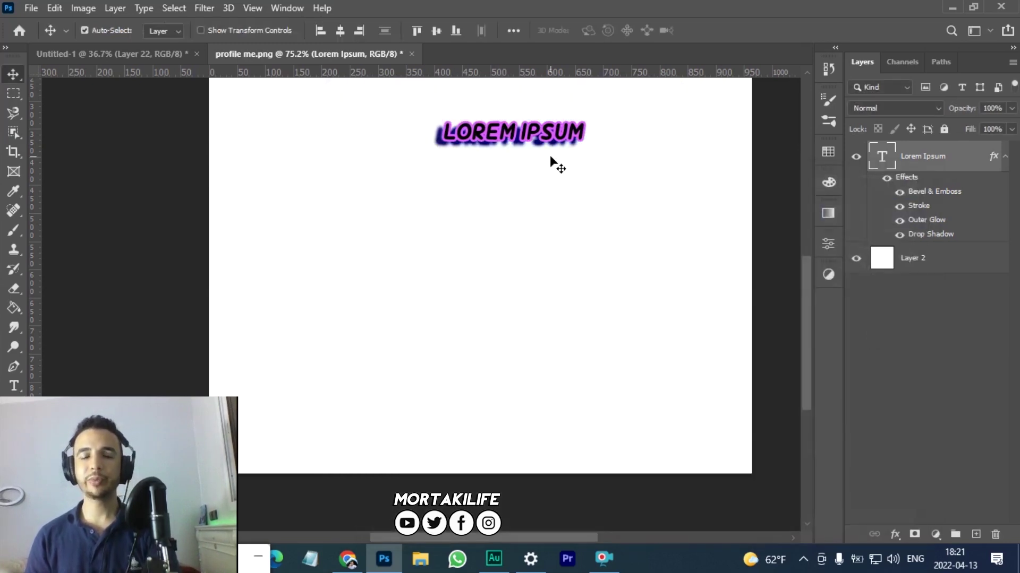
Delete the drop shadow effect from the LOREM IPSUM text layer.
{"action": "scroll", "coordinate": [549, 155], "scroll_direction": "up", "scroll_amount": 3}
{"action": "scroll", "coordinate": [550, 155], "scroll_direction": "up", "scroll_amount": 2}
{"action": "scroll", "coordinate": [563, 232], "scroll_direction": "up", "scroll_amount": 1}
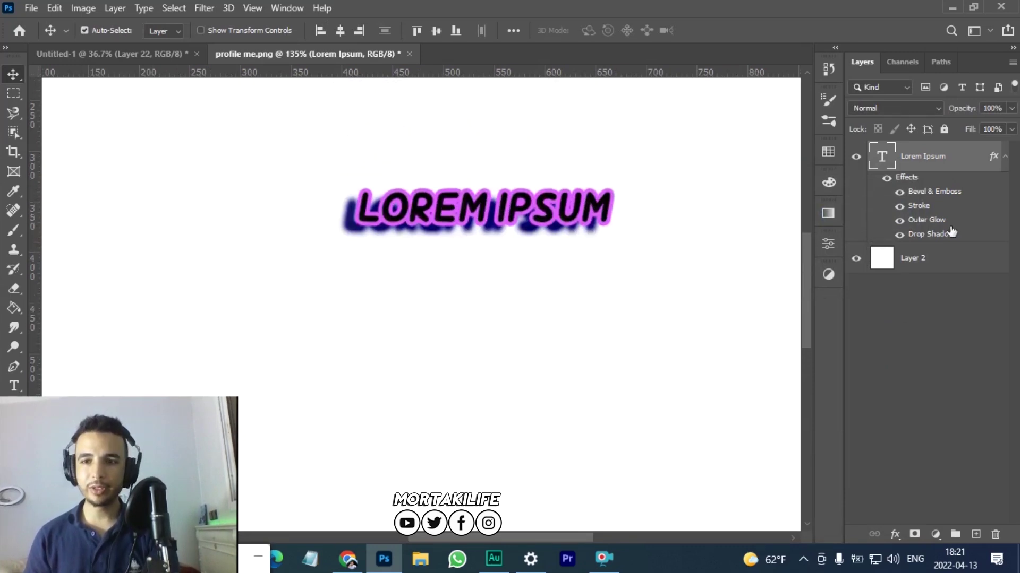
{"action": "left_click", "coordinate": [899, 235]}
{"action": "left_click", "coordinate": [900, 236]}
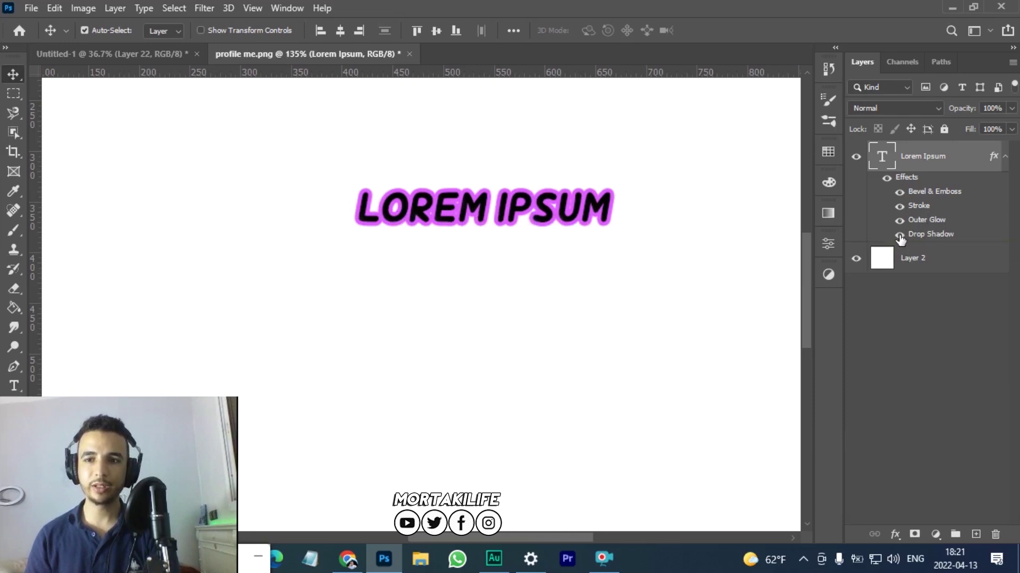
{"action": "mouse_move", "coordinate": [929, 234]}
{"action": "left_mouse_down"}
{"action": "mouse_move", "coordinate": [914, 372]}
{"action": "mouse_move", "coordinate": [966, 493]}
{"action": "left_mouse_up"}
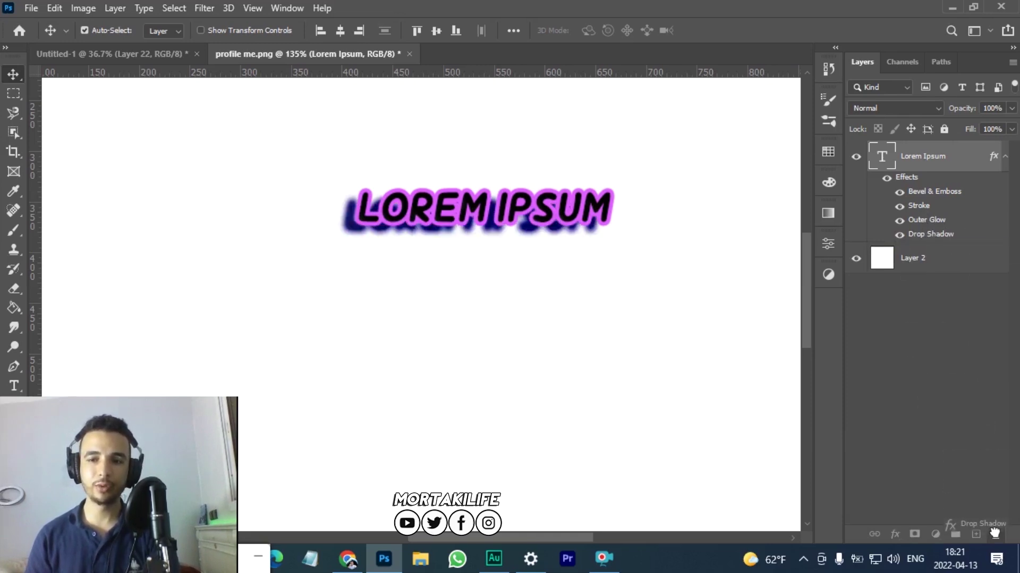
{"action": "left_click_drag", "start_coordinate": [994, 532], "coordinate": [996, 534]}
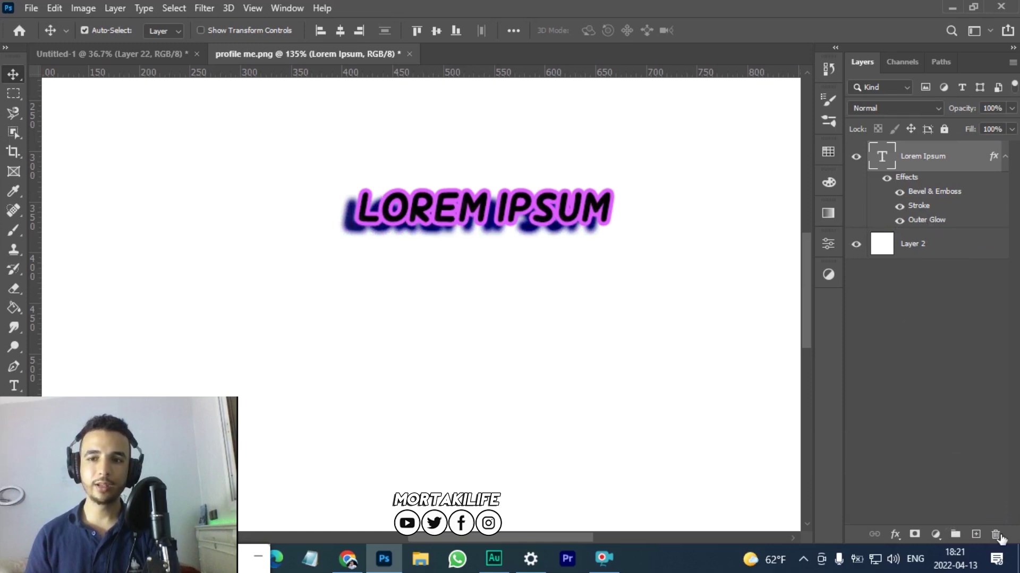
Convert the text's remaining effects into separate layers with Create Layers.
{"action": "right_click", "coordinate": [923, 223]}
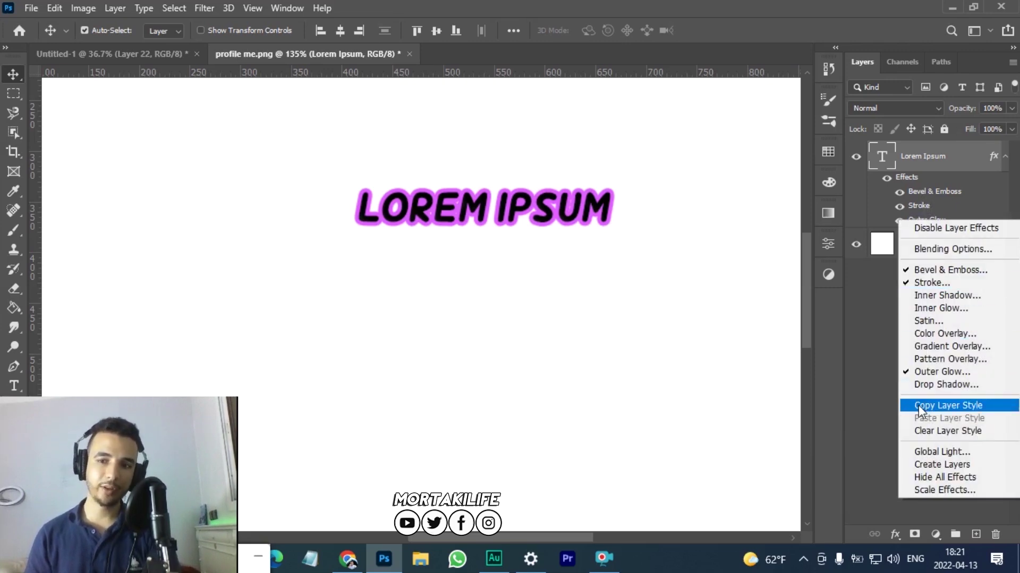
{"action": "left_click", "coordinate": [982, 467]}
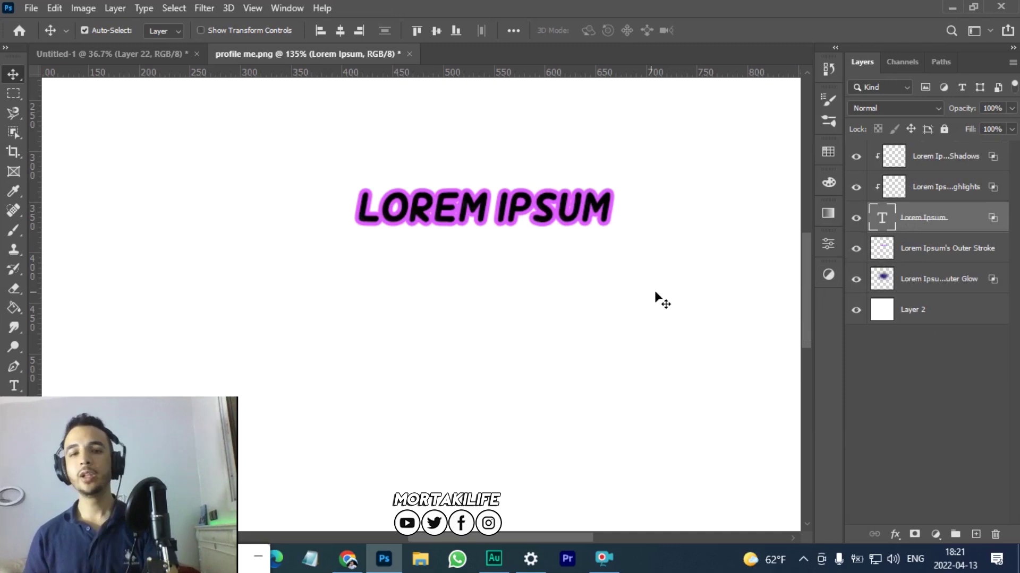
{"action": "scroll", "coordinate": [502, 279], "scroll_direction": "down", "scroll_amount": 3}
{"action": "scroll", "coordinate": [502, 279], "scroll_direction": "down", "scroll_amount": 2}
{"action": "scroll", "coordinate": [502, 280], "scroll_direction": "up", "scroll_amount": 2}
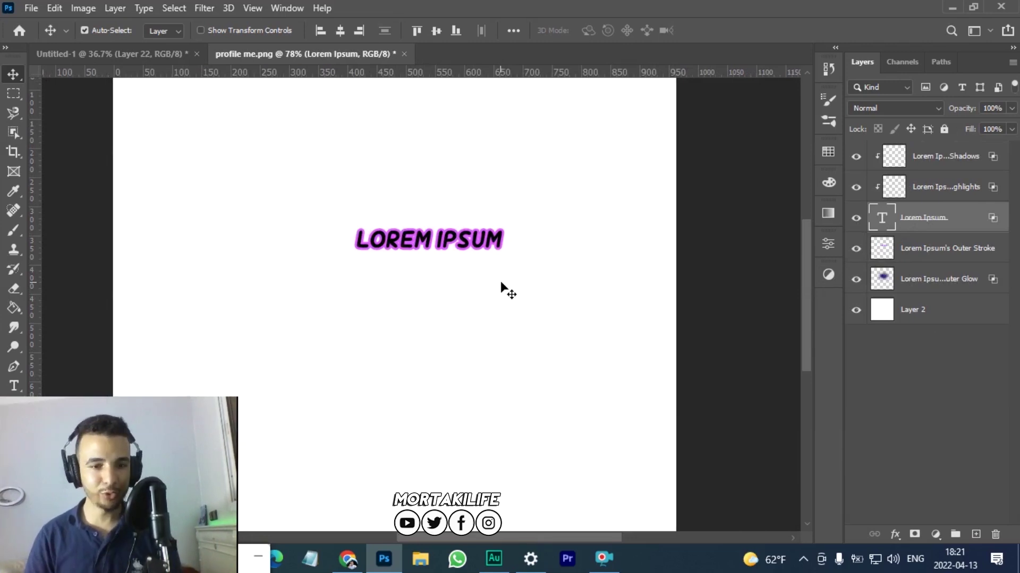
{"action": "left_click_drag", "start_coordinate": [74, 484], "coordinate": [764, 484]}
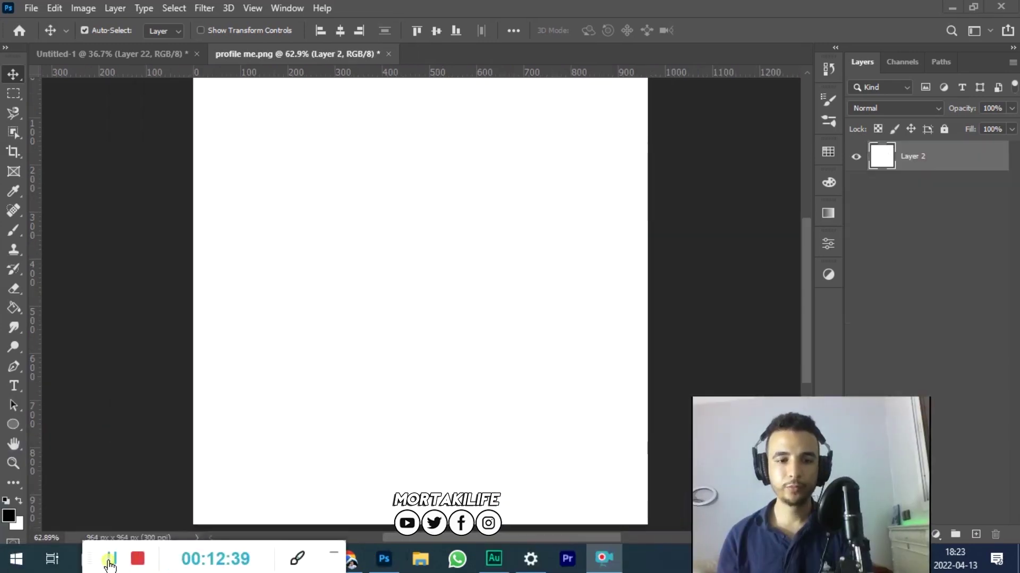
Select the Ellipse Tool and bring up the shape tools flyout.
{"action": "scroll", "coordinate": [448, 190], "scroll_direction": "down", "scroll_amount": 1}
{"action": "scroll", "coordinate": [445, 202], "scroll_direction": "down", "scroll_amount": 1}
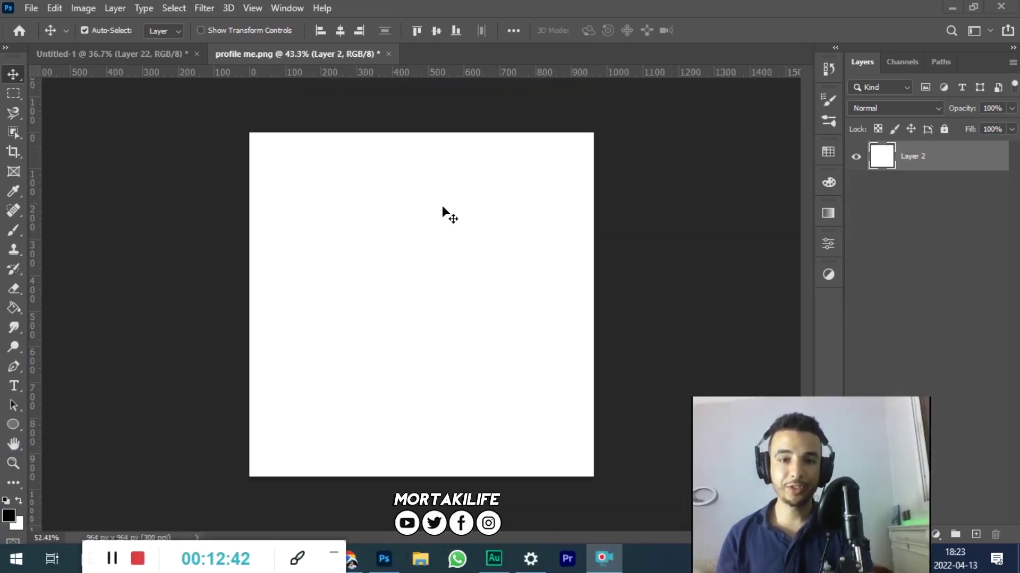
{"action": "scroll", "coordinate": [441, 210], "scroll_direction": "up", "scroll_amount": 2}
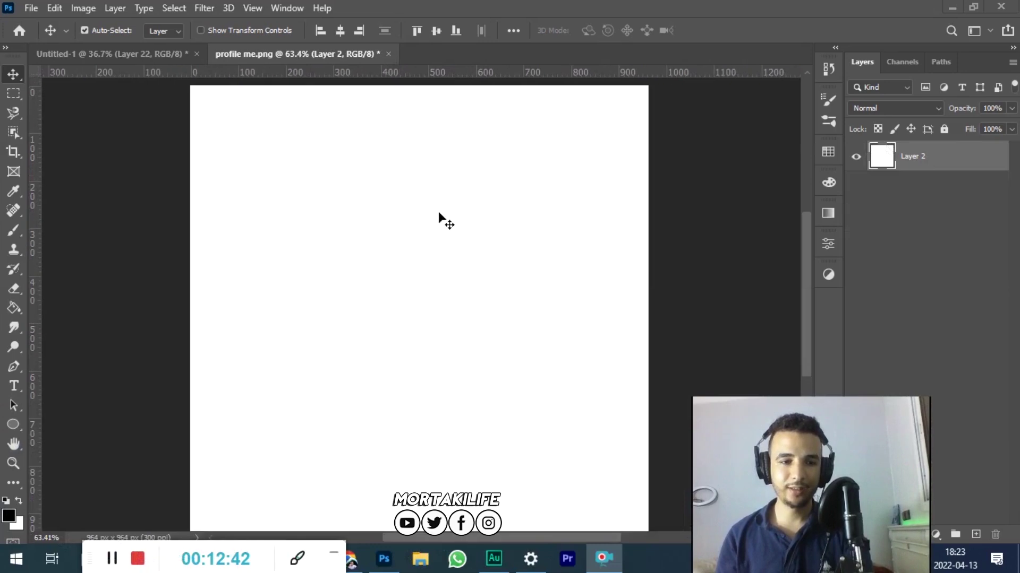
{"action": "left_click", "coordinate": [12, 426]}
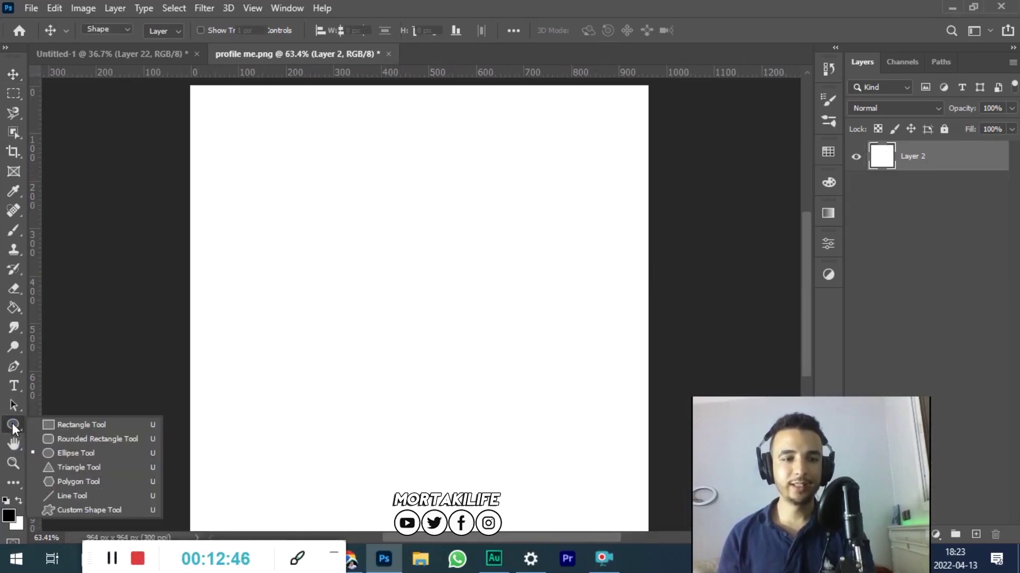
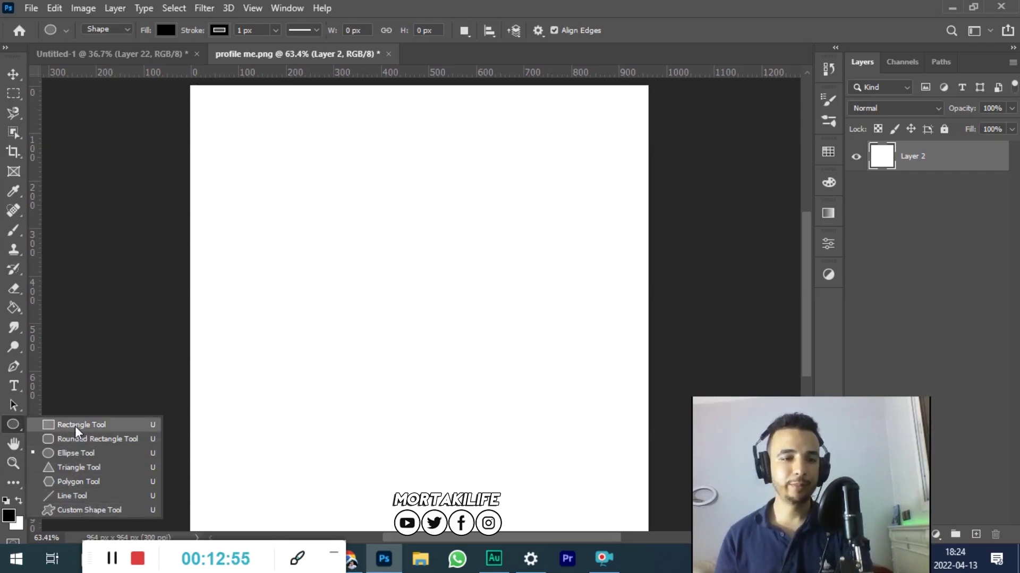
Draw a 499 × 254 px rectangle near the canvas centre.
{"action": "left_click", "coordinate": [79, 442]}
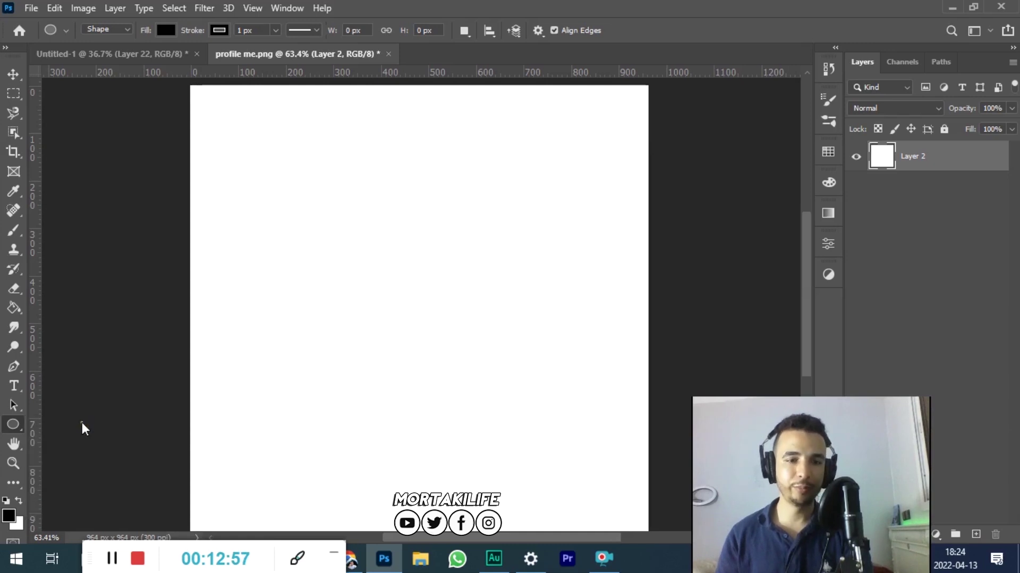
{"action": "left_click_drag", "start_coordinate": [300, 218], "coordinate": [537, 340]}
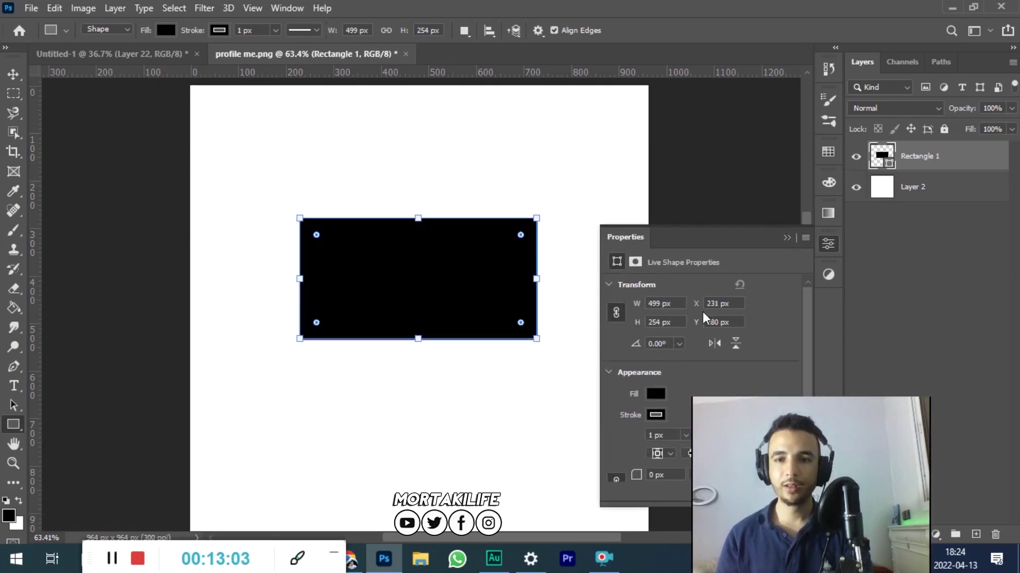
{"action": "left_click_drag", "start_coordinate": [717, 237], "coordinate": [734, 69]}
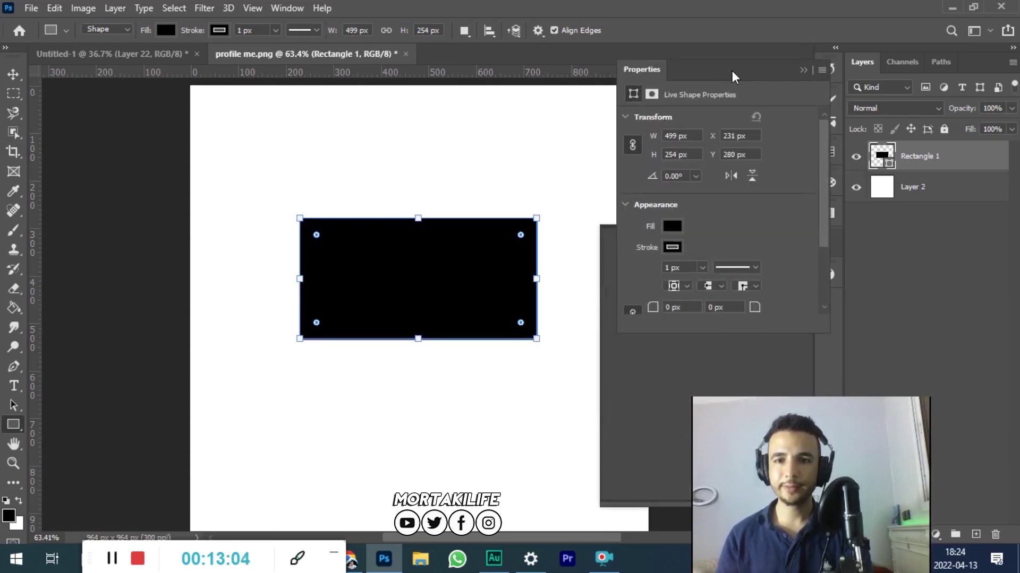
{"action": "left_click", "coordinate": [673, 227]}
{"action": "left_click", "coordinate": [673, 227]}
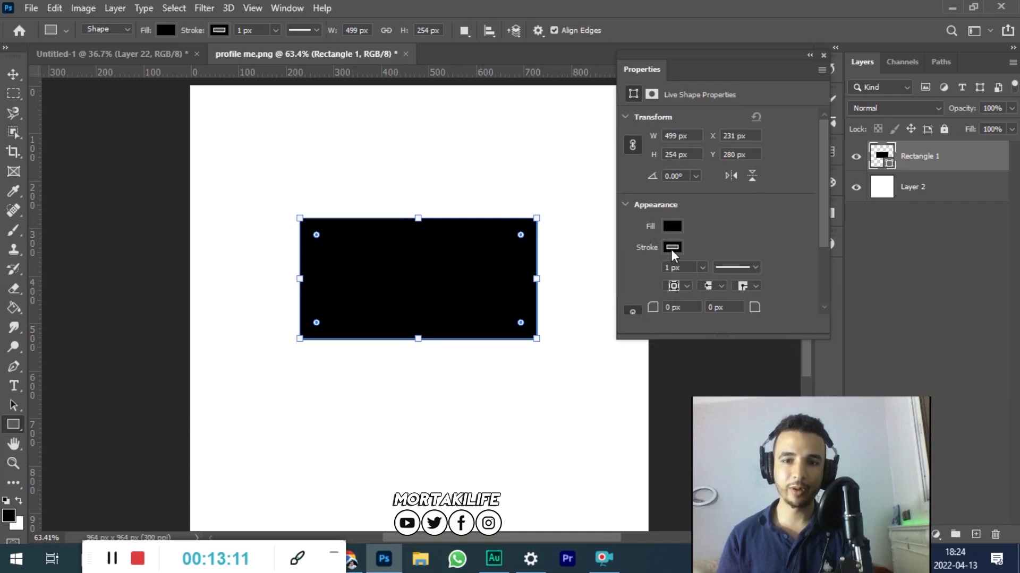
Give the rectangle a yellow 10.14 px outline and remove its black fill.
{"action": "left_click", "coordinate": [672, 248]}
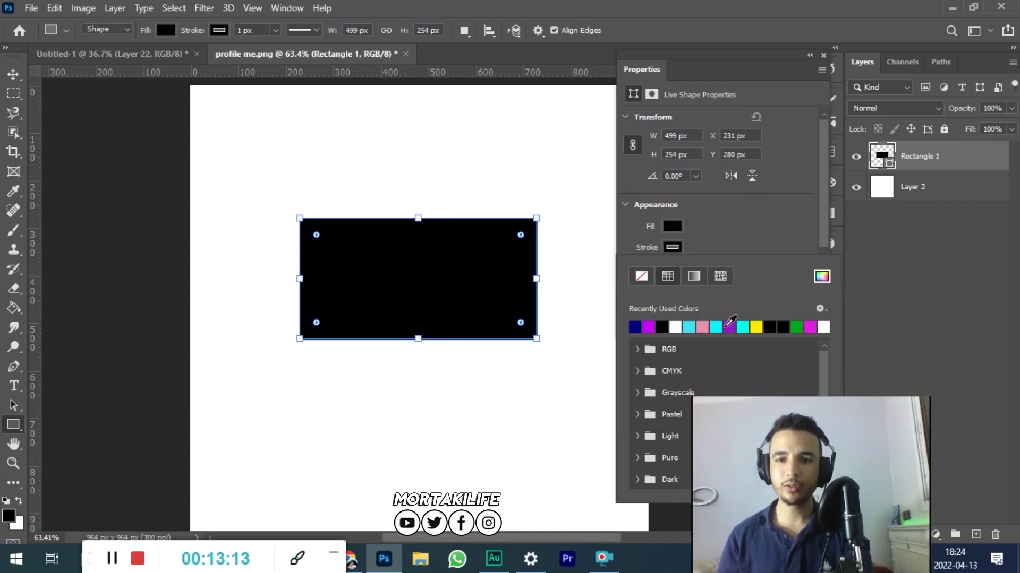
{"action": "left_click", "coordinate": [757, 328]}
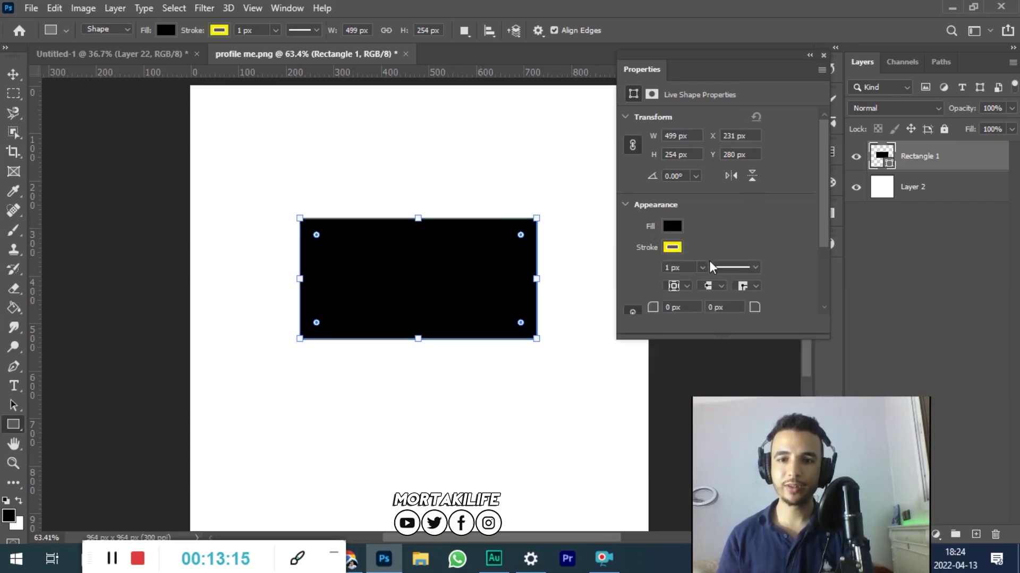
{"action": "left_click", "coordinate": [701, 269]}
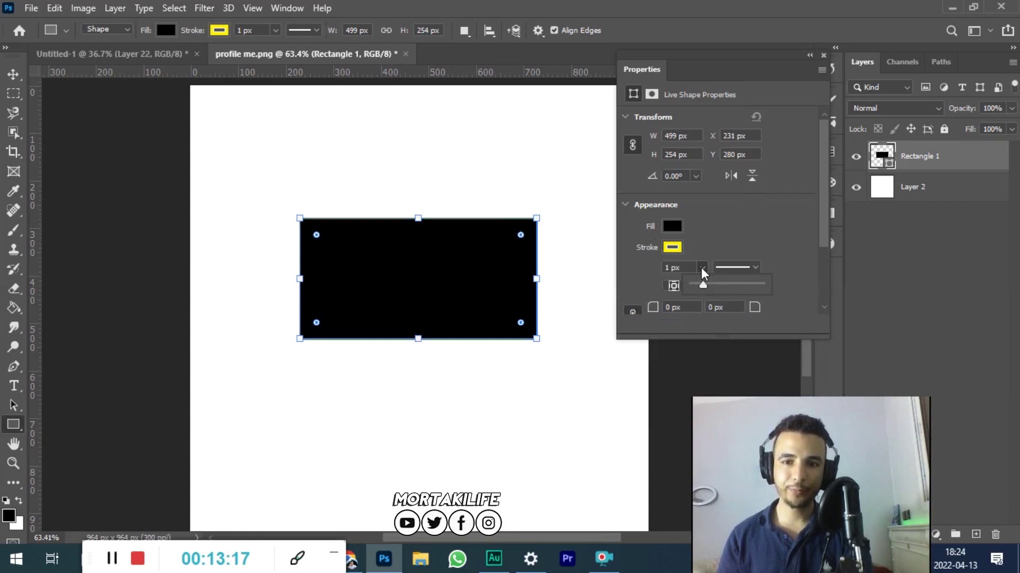
{"action": "left_click_drag", "start_coordinate": [703, 281], "coordinate": [715, 285]}
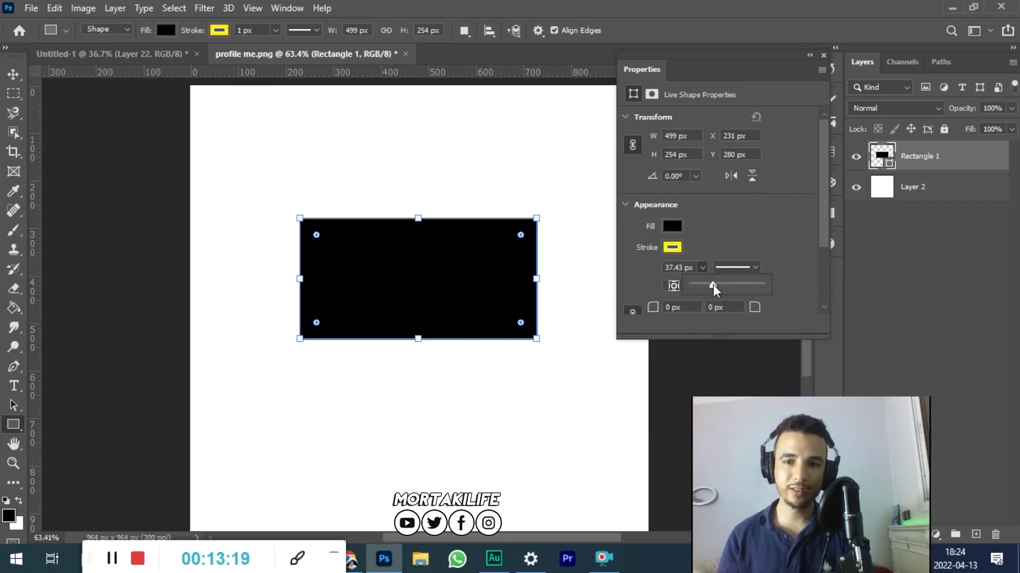
{"action": "left_click_drag", "start_coordinate": [715, 285], "coordinate": [706, 288]}
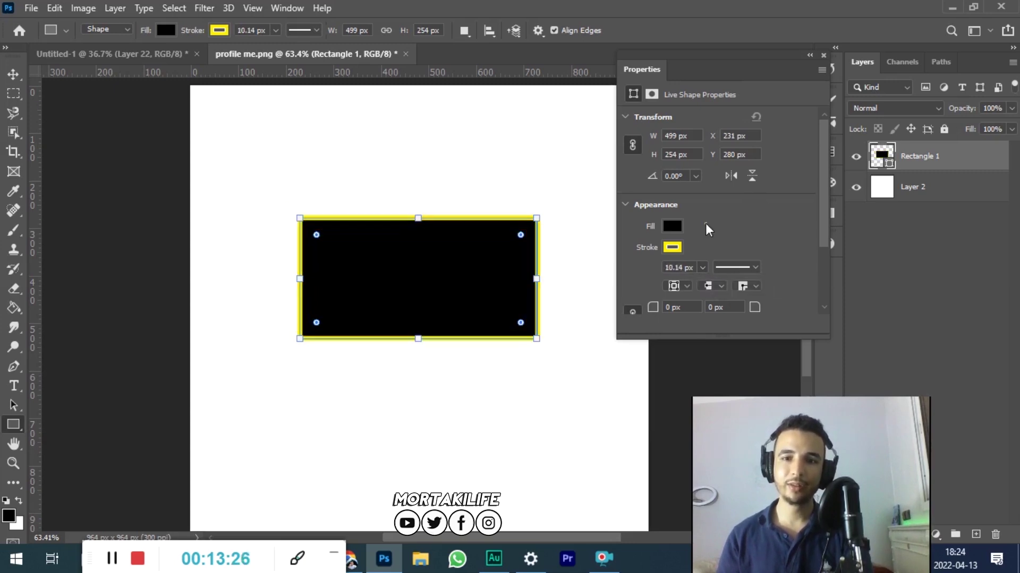
{"action": "left_click", "coordinate": [672, 226]}
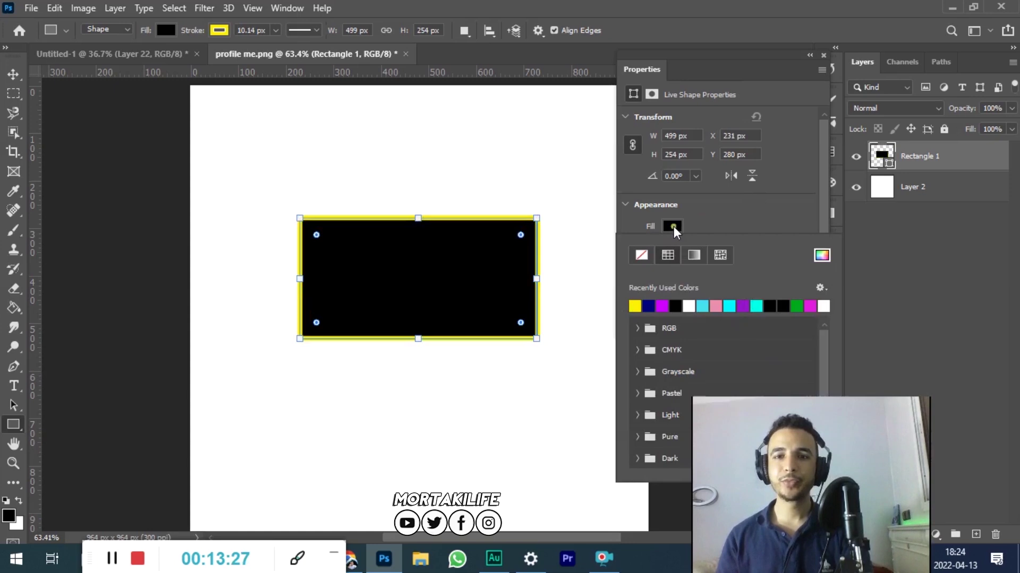
{"action": "left_click", "coordinate": [644, 255]}
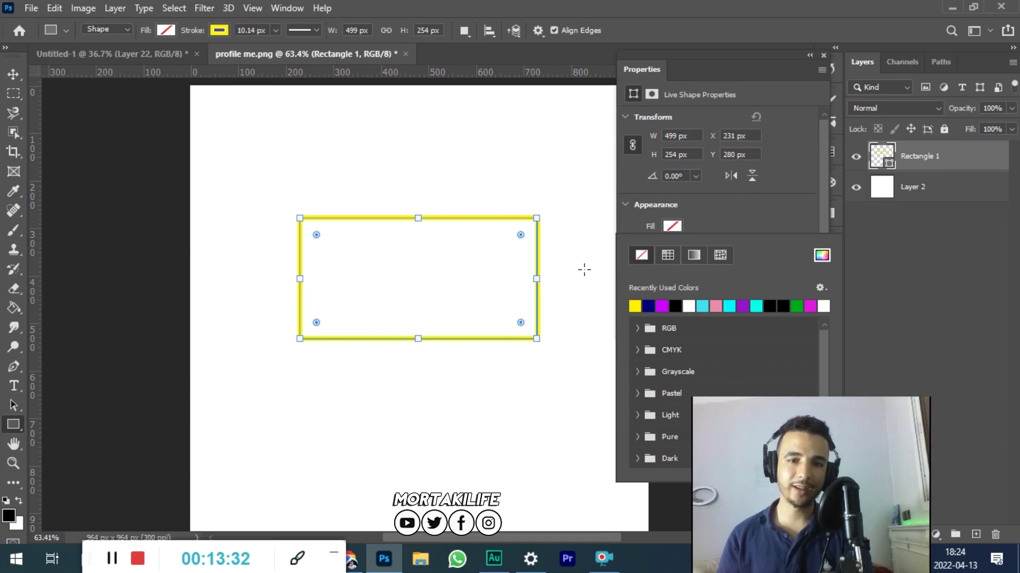
{"action": "left_click", "coordinate": [727, 223]}
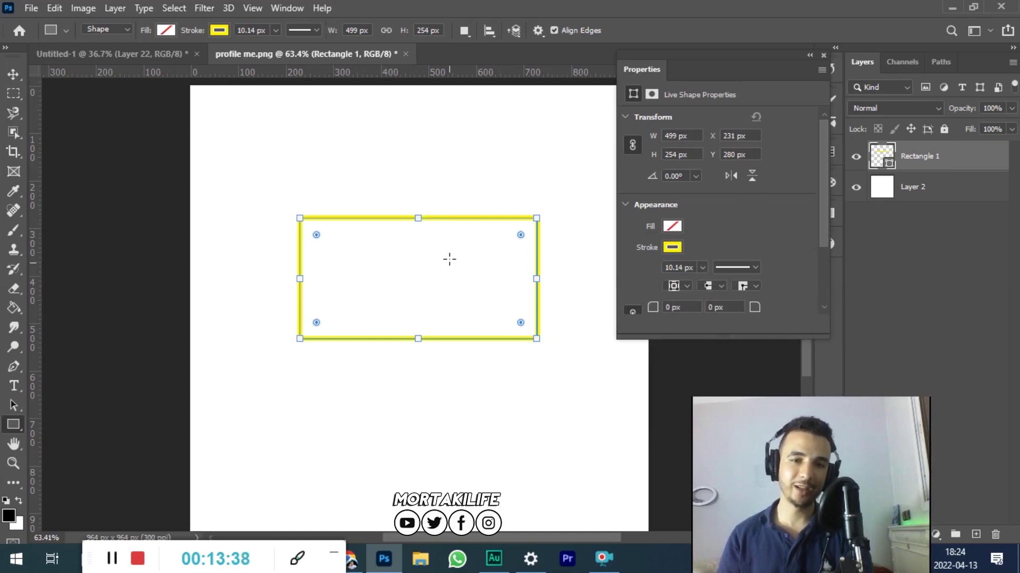
Try 115 px and 127 px corner radii, then reset the corners to 0 for sharp edges.
{"action": "key", "text": "v"}
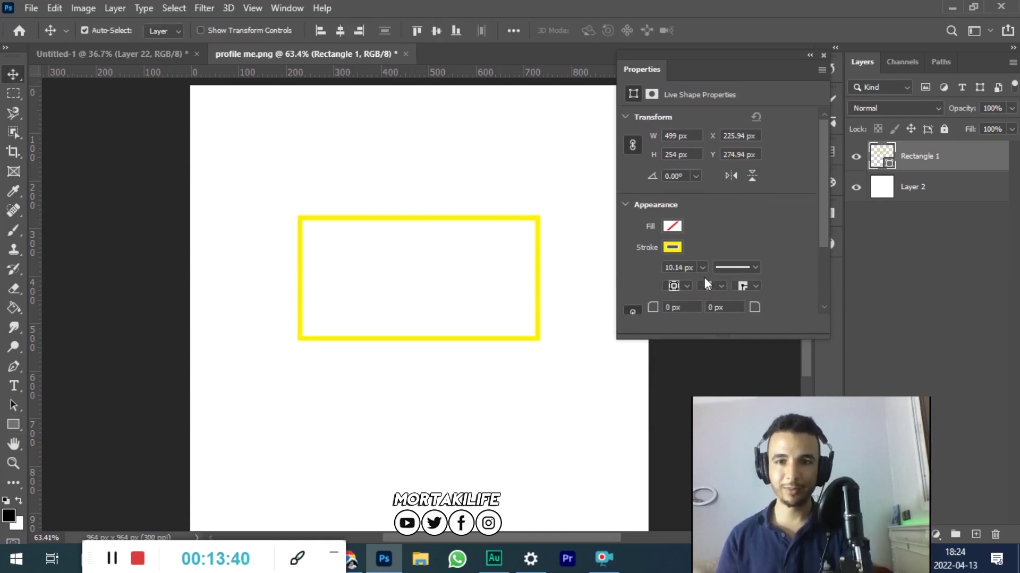
{"action": "left_click", "coordinate": [670, 307]}
{"action": "type", "text": "115"}
{"action": "key", "text": "Return"}
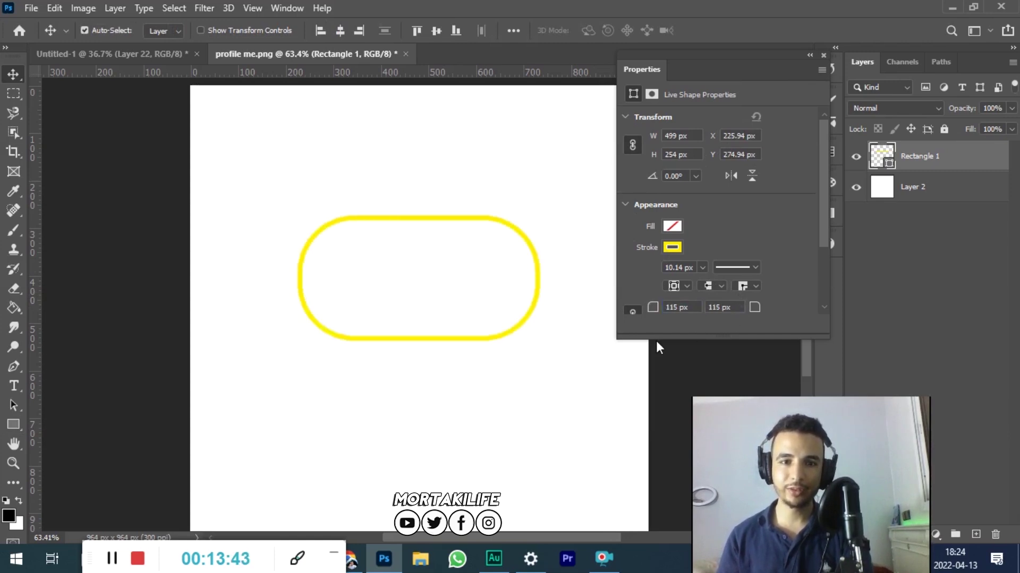
{"action": "left_click_drag", "start_coordinate": [750, 312], "coordinate": [795, 306]}
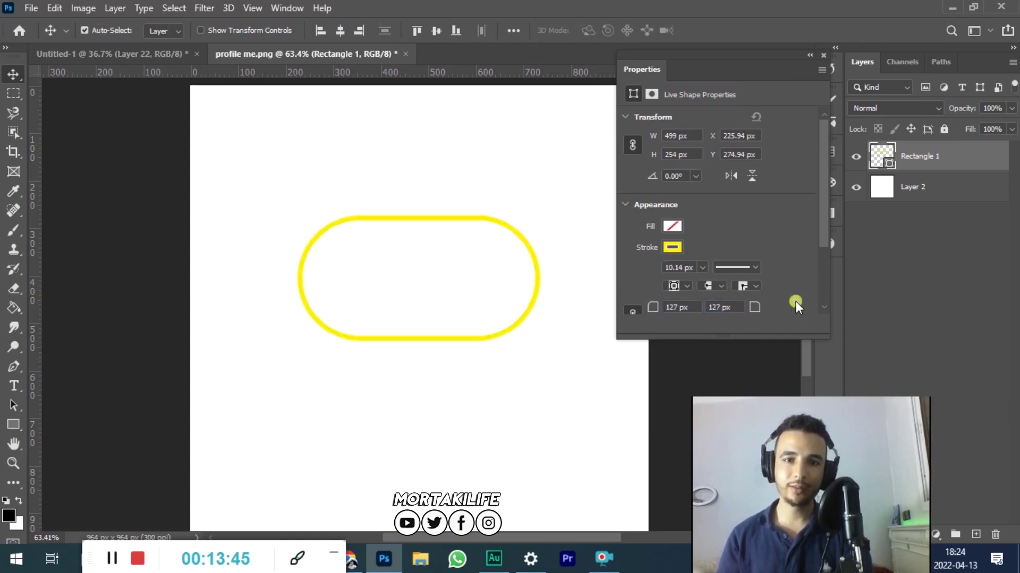
{"action": "left_click", "coordinate": [649, 309]}
{"action": "type", "text": "0"}
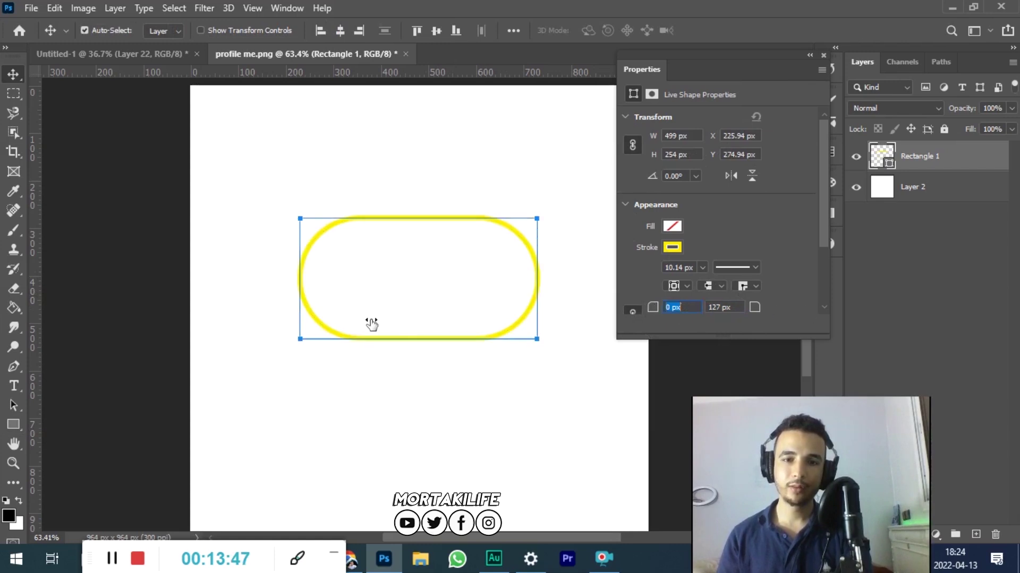
{"action": "key", "text": "Return"}
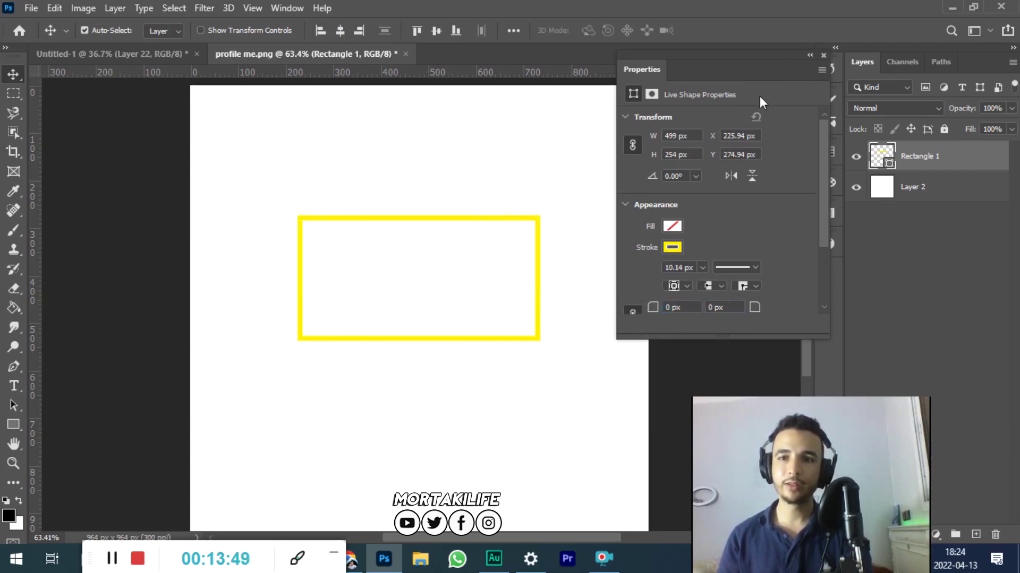
Collapse the shape Properties panel and dock it with the other panels.
{"action": "left_click", "coordinate": [807, 56]}
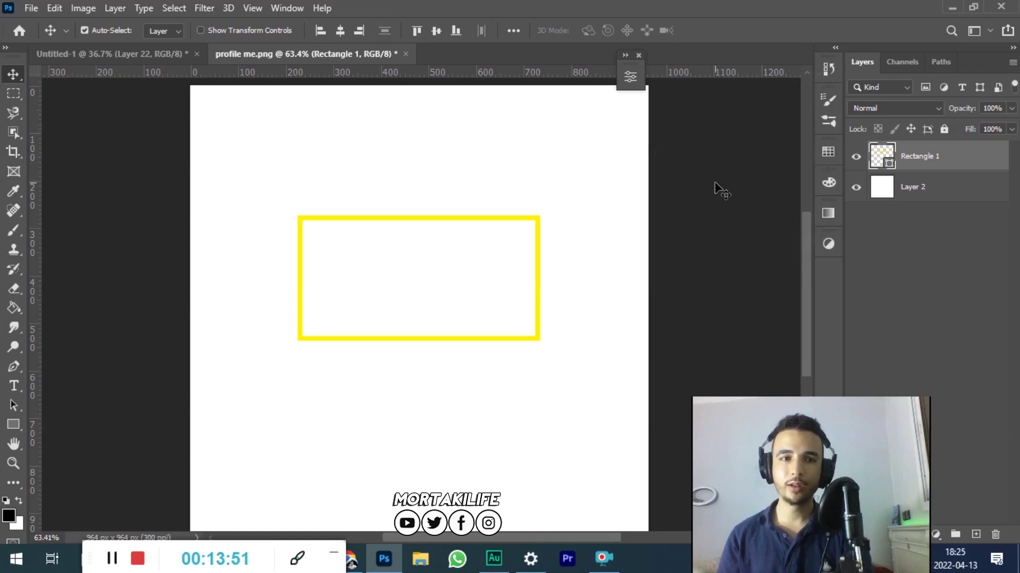
{"action": "left_click", "coordinate": [287, 8]}
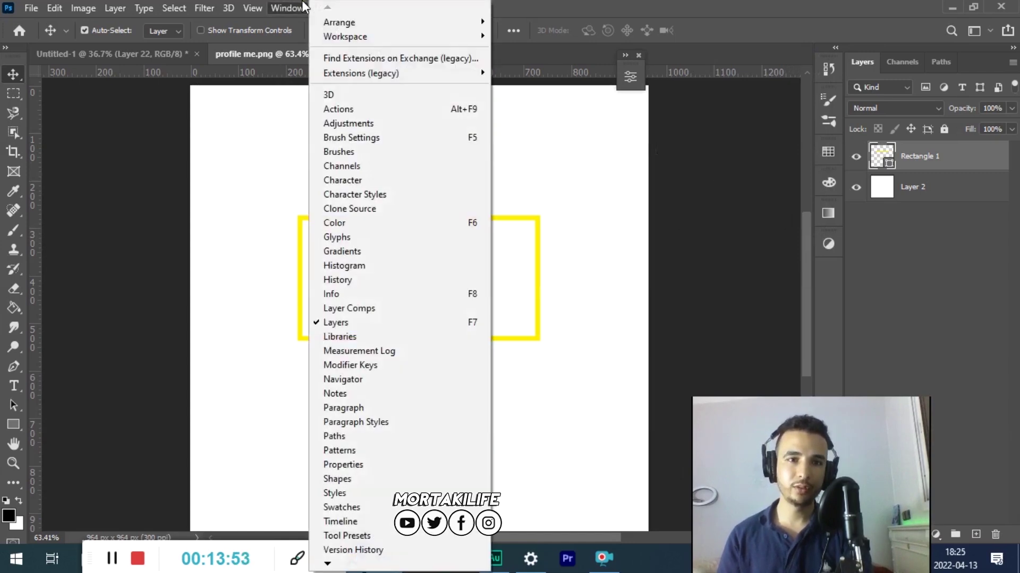
{"action": "left_click", "coordinate": [298, 9]}
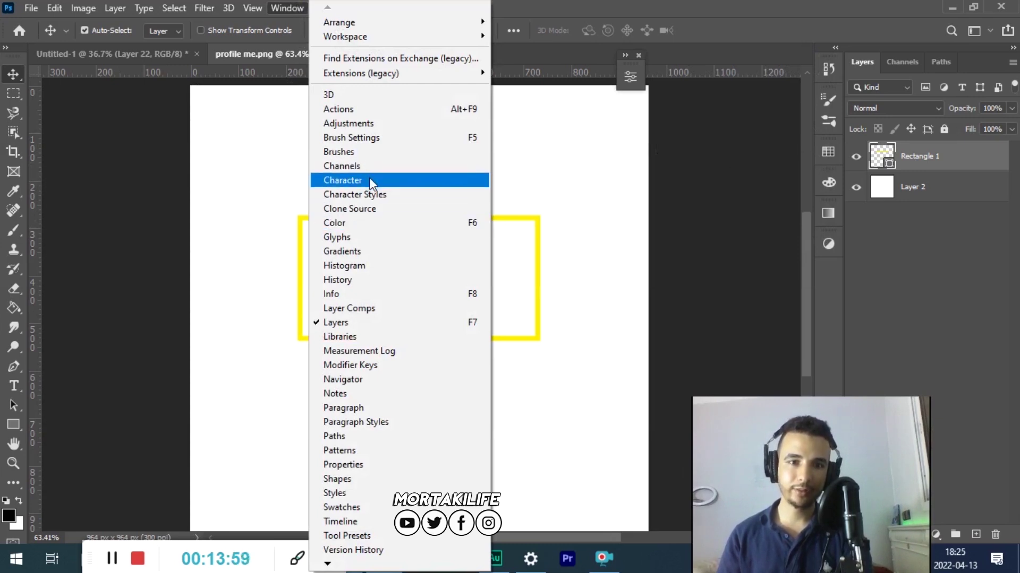
{"action": "left_click", "coordinate": [293, 9]}
{"action": "mouse_move", "coordinate": [630, 85]}
{"action": "left_mouse_down"}
{"action": "mouse_move", "coordinate": [780, 271]}
{"action": "mouse_move", "coordinate": [826, 284]}
{"action": "left_mouse_up"}
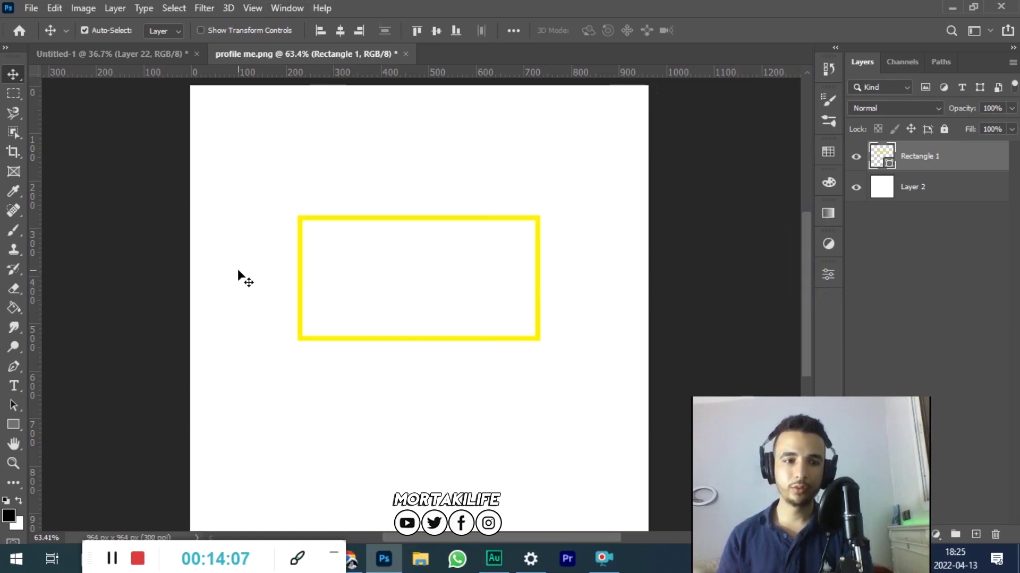
{"action": "left_click", "coordinate": [13, 425]}
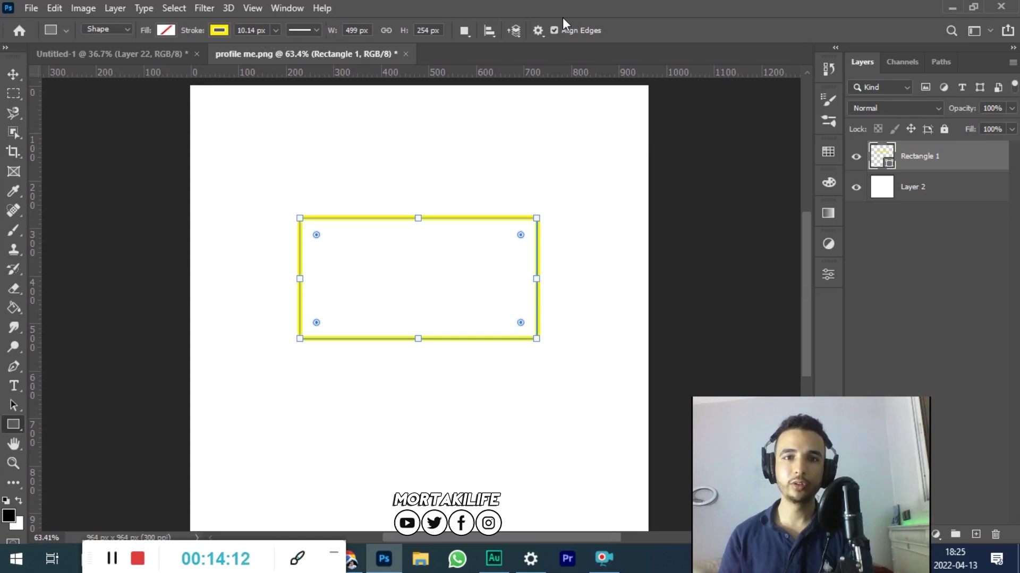
Centre the rectangle horizontally and vertically on the canvas.
{"action": "left_click", "coordinate": [492, 31]}
{"action": "left_click", "coordinate": [444, 74]}
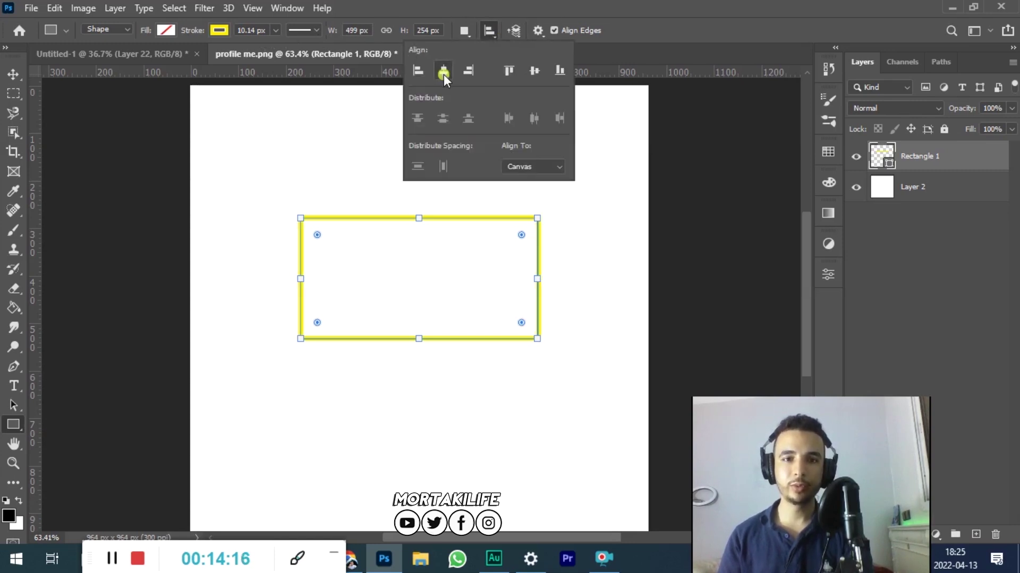
{"action": "left_click", "coordinate": [533, 71]}
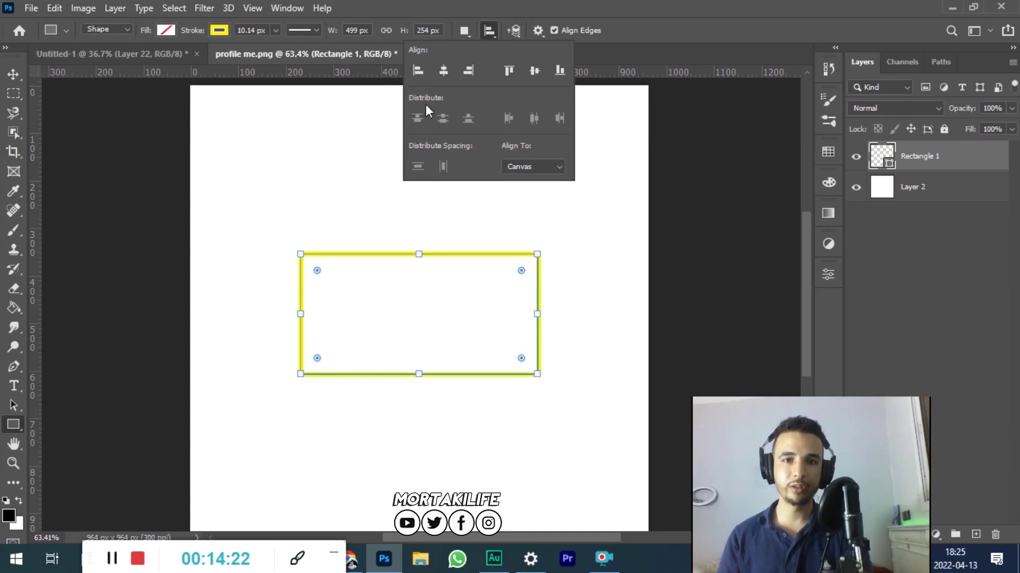
{"action": "left_click", "coordinate": [484, 33]}
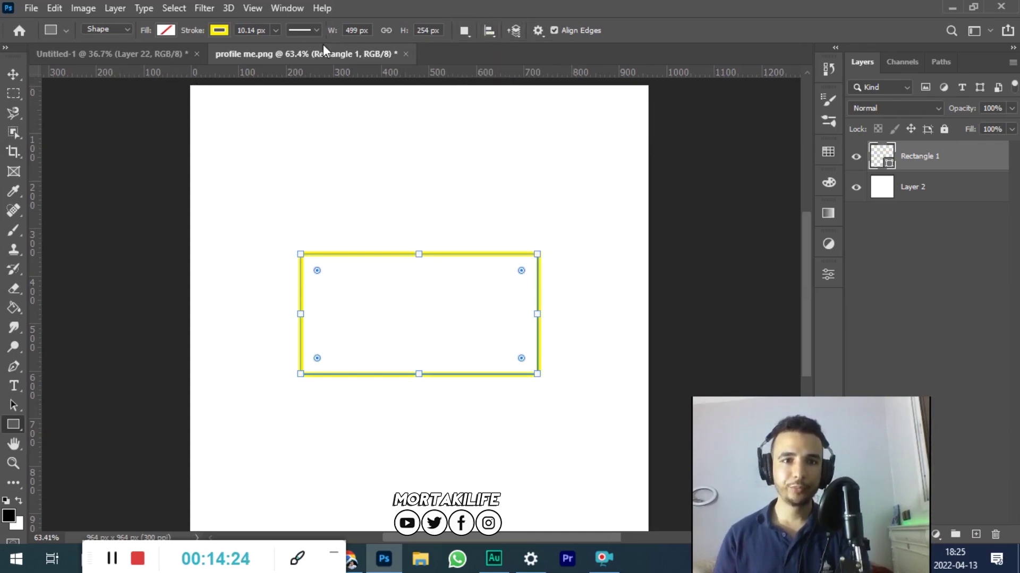
Resize the rectangle to 532 × 309 px in the options bar.
{"action": "left_click", "coordinate": [350, 31]}
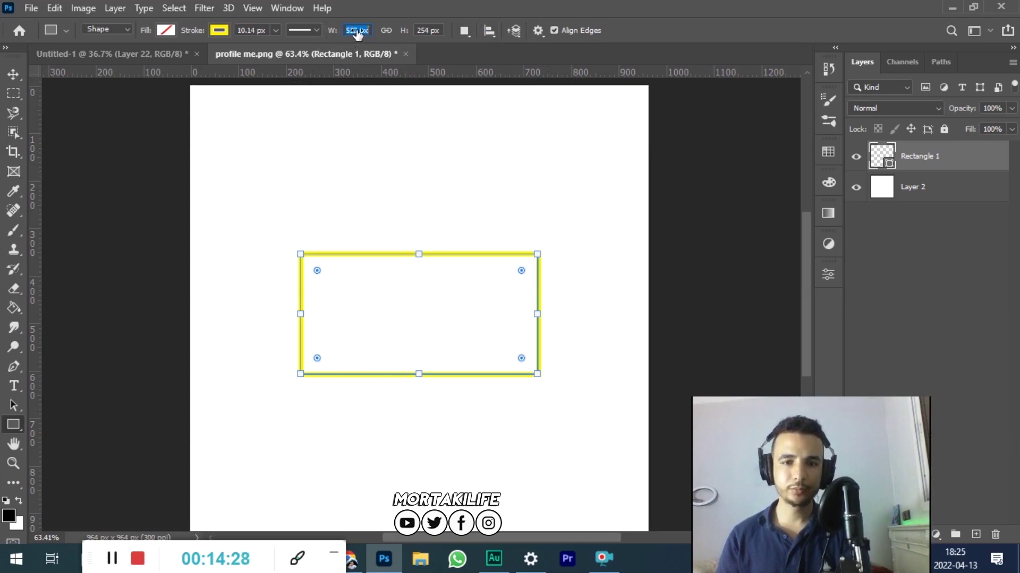
{"action": "type", "text": "532"}
{"action": "key", "text": "Return"}
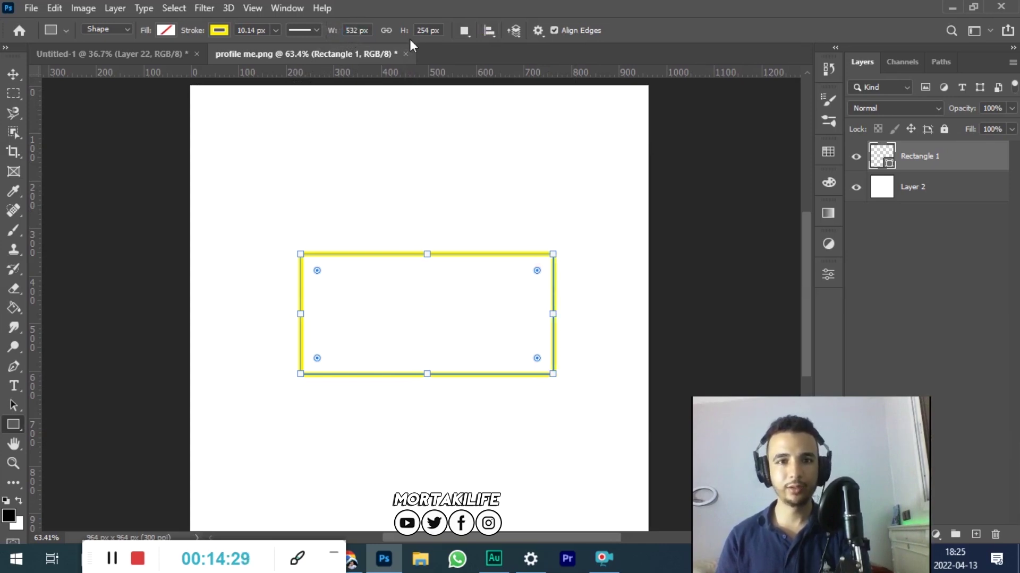
{"action": "left_click", "coordinate": [428, 30]}
{"action": "type", "text": "309"}
{"action": "key", "text": "Return"}
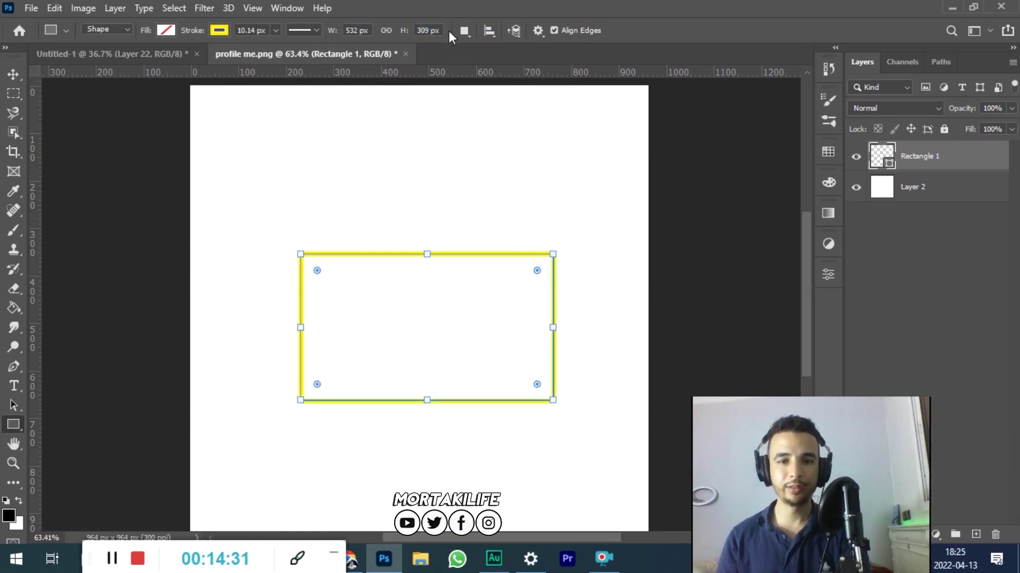
Drag the rectangle's handles to enlarge it to 702 × 552 px.
{"action": "left_click_drag", "start_coordinate": [516, 337], "coordinate": [502, 318]}
{"action": "left_click_drag", "start_coordinate": [412, 235], "coordinate": [428, 177]}
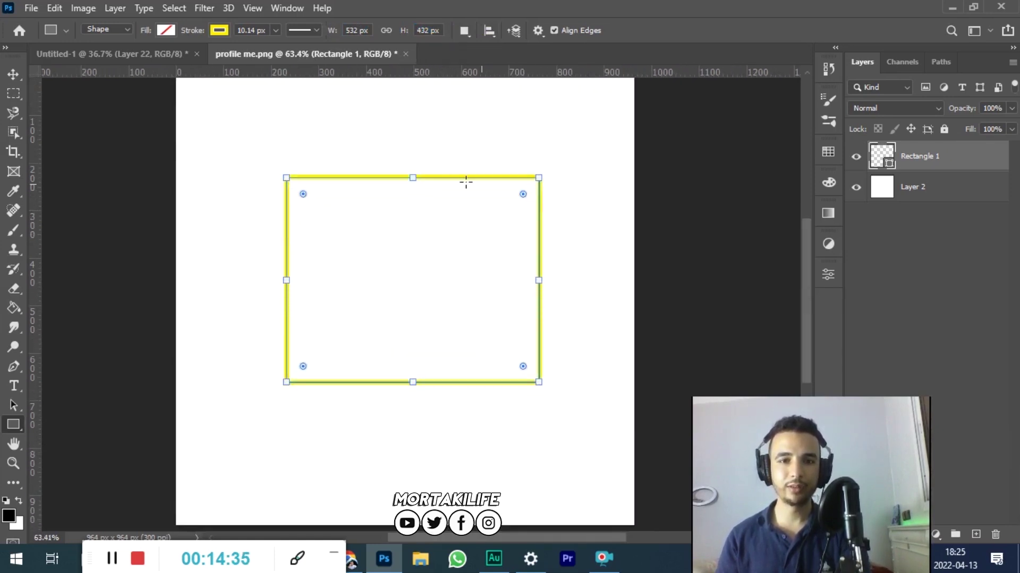
{"action": "left_click_drag", "start_coordinate": [538, 175], "coordinate": [619, 121]}
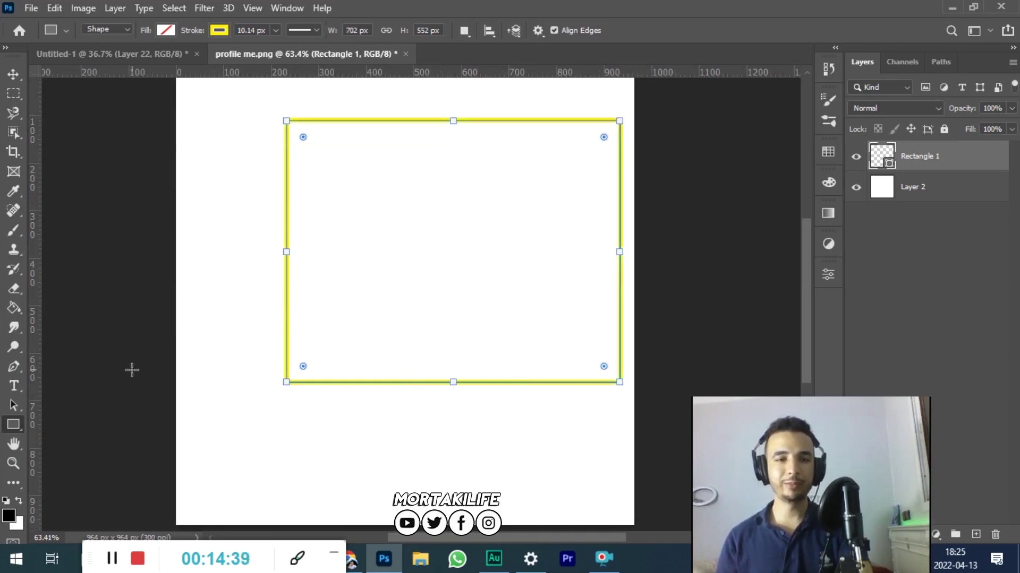
{"action": "right_click", "coordinate": [15, 425]}
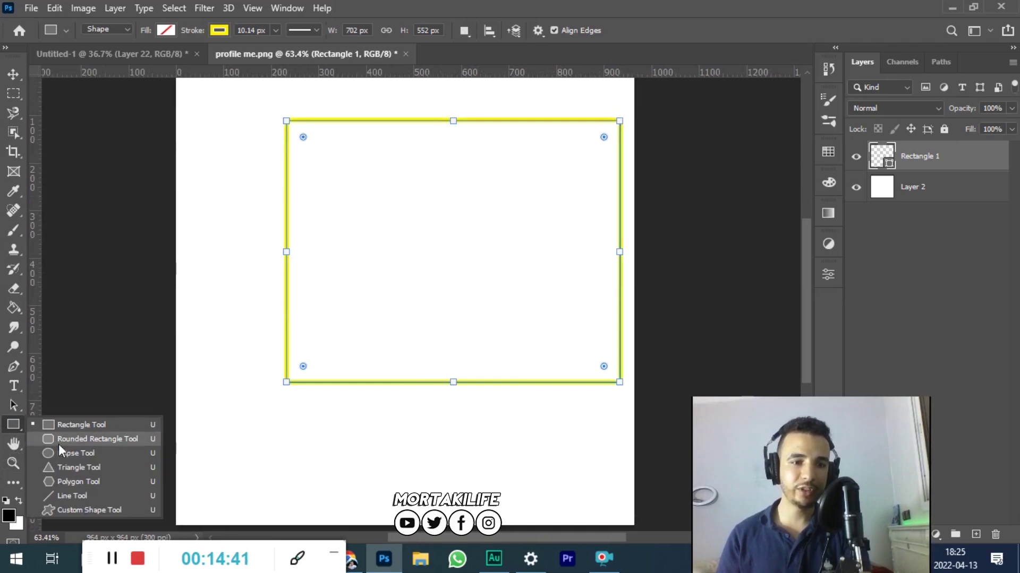
Draw a triangle overlapping the yellow rectangle.
{"action": "key", "text": "Escape"}
{"action": "mouse_move", "coordinate": [232, 245]}
{"action": "left_mouse_down"}
{"action": "mouse_move", "coordinate": [424, 477]}
{"action": "mouse_move", "coordinate": [446, 487]}
{"action": "mouse_move", "coordinate": [424, 432]}
{"action": "mouse_move", "coordinate": [444, 430]}
{"action": "mouse_move", "coordinate": [434, 435]}
{"action": "left_mouse_up"}
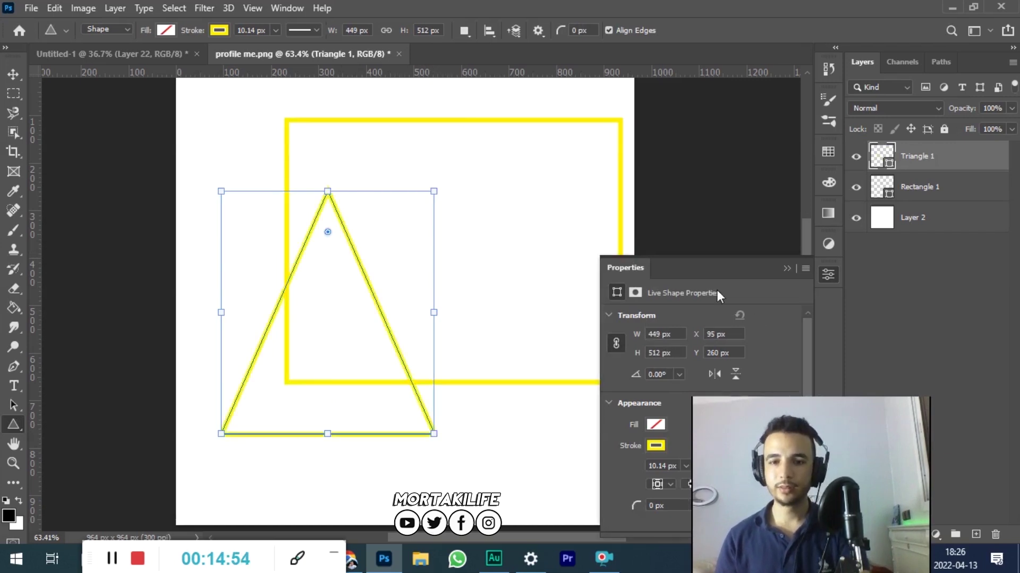
{"action": "left_click", "coordinate": [786, 269]}
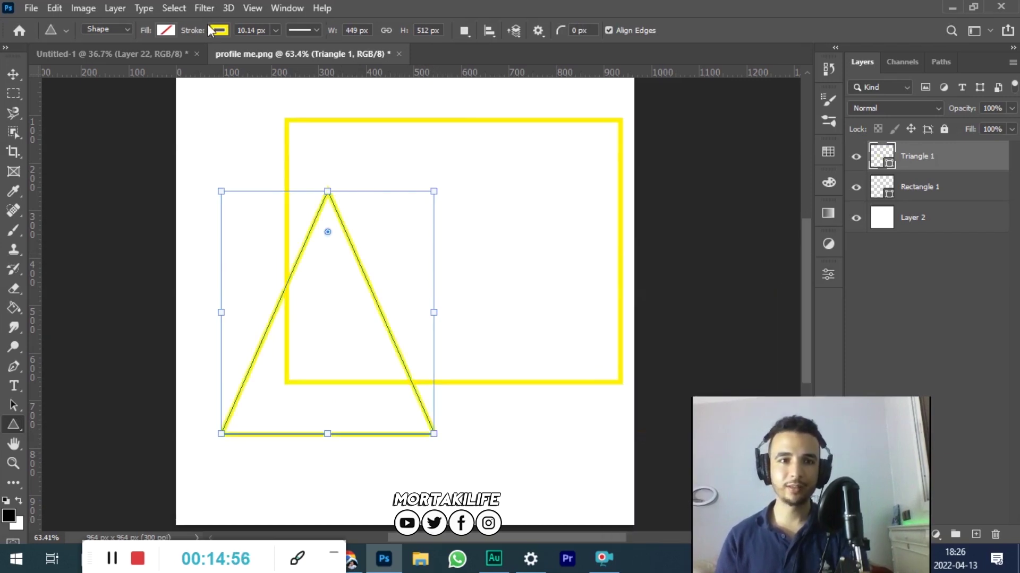
Pick cyan from Recently Used Colors for the triangle's outline.
{"action": "left_click", "coordinate": [212, 30]}
{"action": "left_click", "coordinate": [224, 109]}
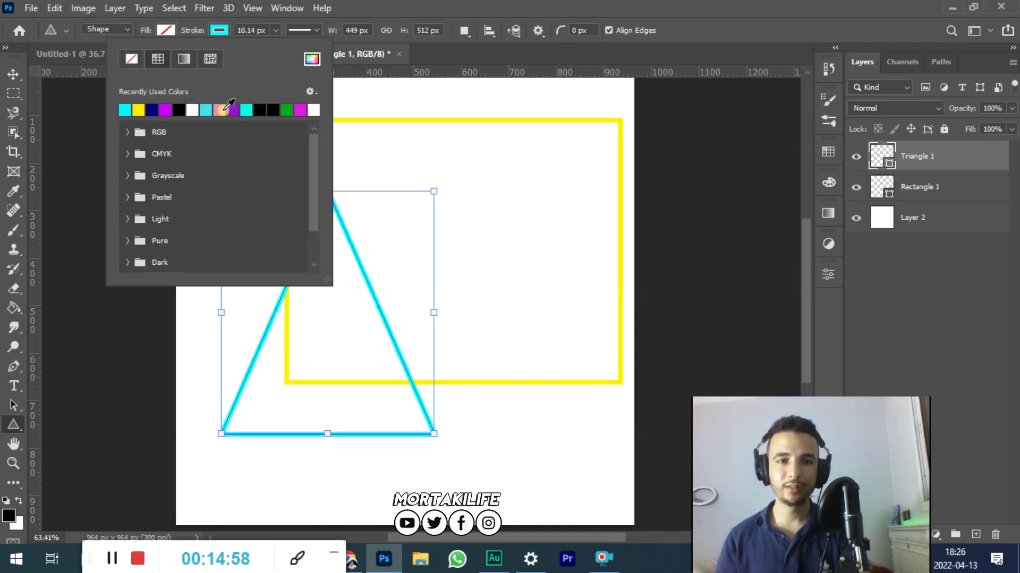
{"action": "left_click", "coordinate": [275, 25]}
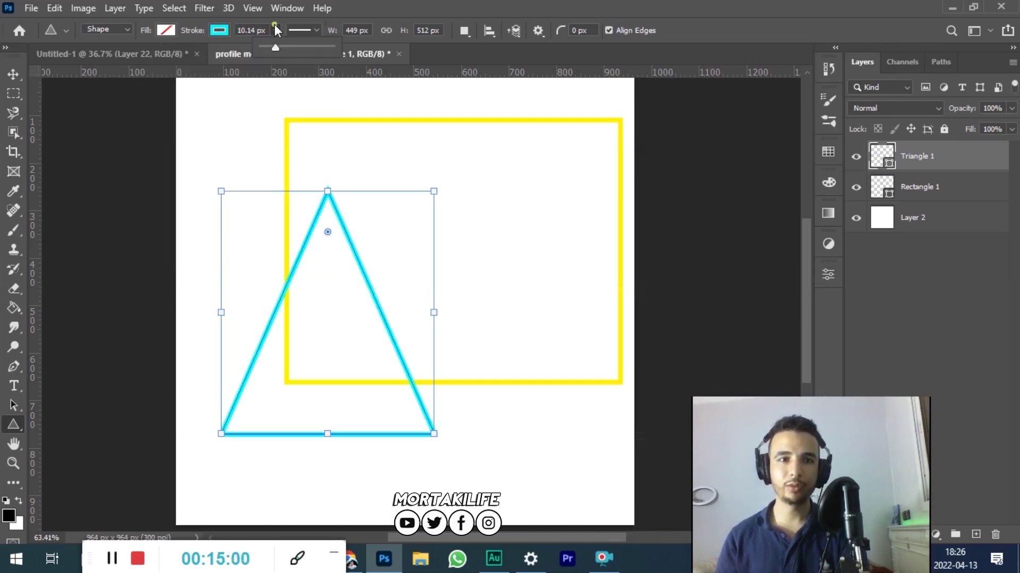
{"action": "key", "text": "v"}
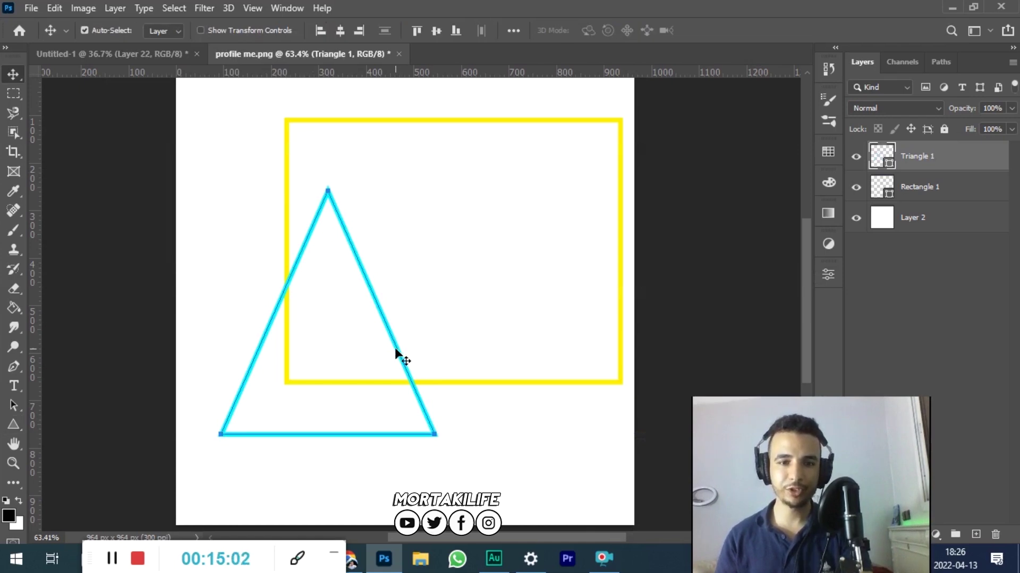
{"action": "scroll", "coordinate": [448, 344], "scroll_direction": "down", "scroll_amount": 2}
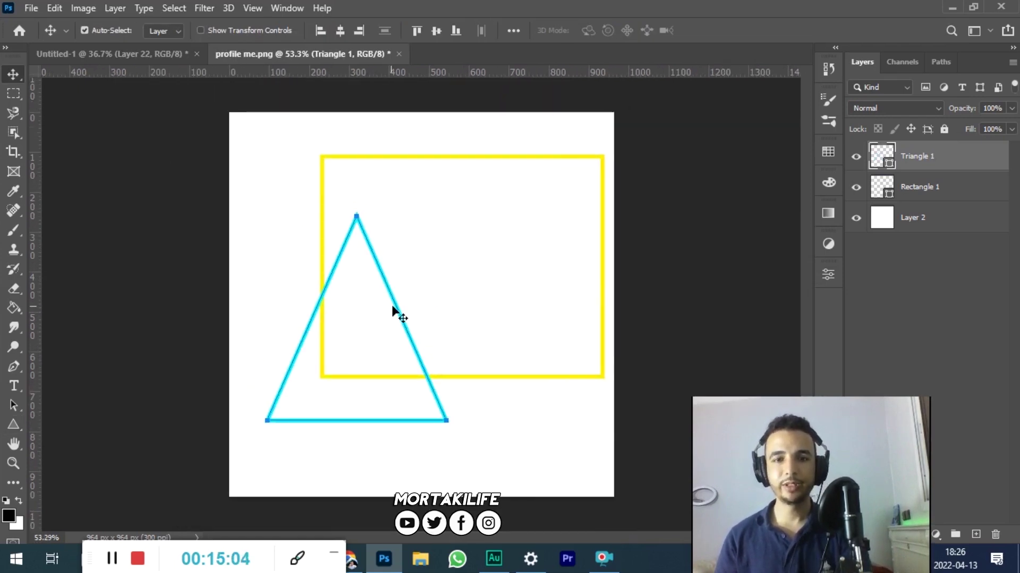
{"action": "left_click", "coordinate": [12, 422]}
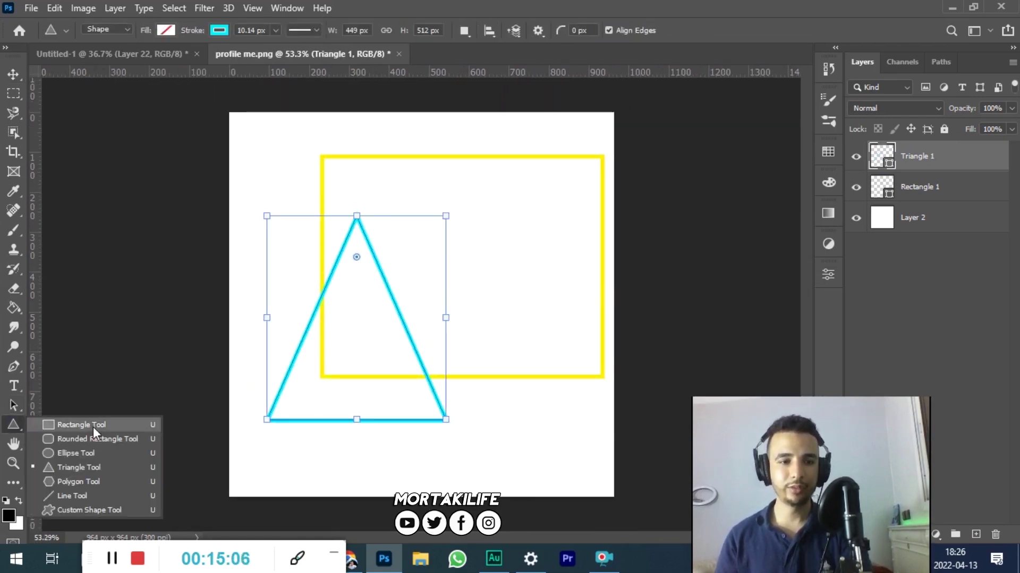
Draw a circle with the Ellipse Tool near the canvas's top right.
{"action": "left_click", "coordinate": [83, 448]}
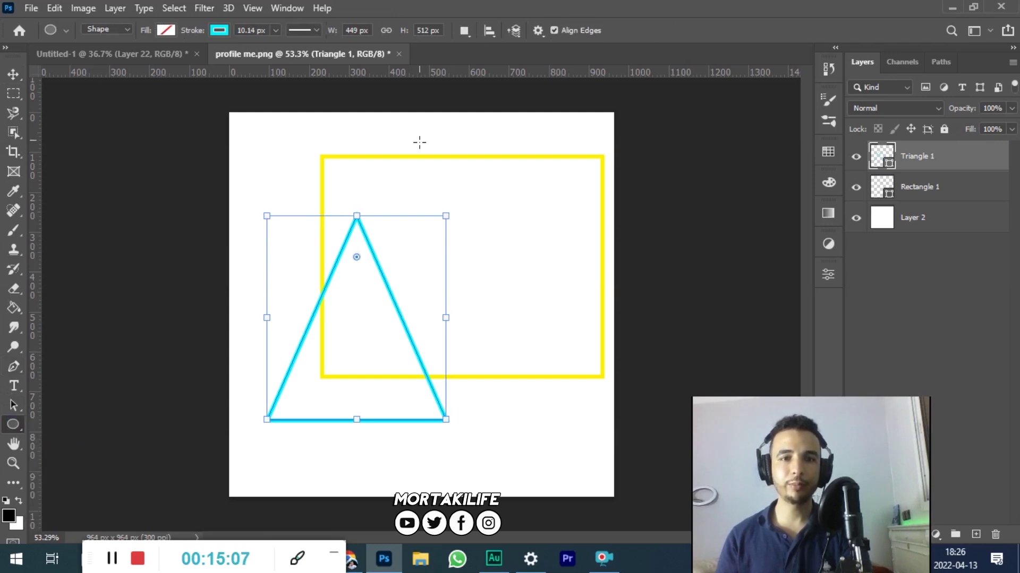
{"action": "left_click_drag", "start_coordinate": [419, 142], "coordinate": [519, 434]}
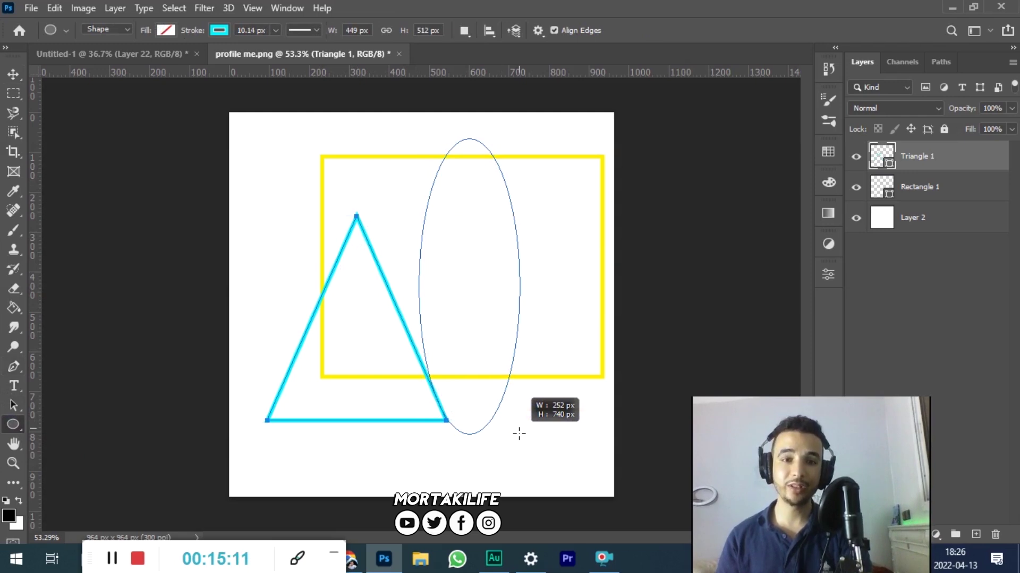
{"action": "mouse_move", "coordinate": [519, 434]}
{"action": "left_mouse_down"}
{"action": "mouse_move", "coordinate": [513, 397]}
{"action": "mouse_move", "coordinate": [589, 511]}
{"action": "mouse_move", "coordinate": [499, 352]}
{"action": "left_mouse_up"}
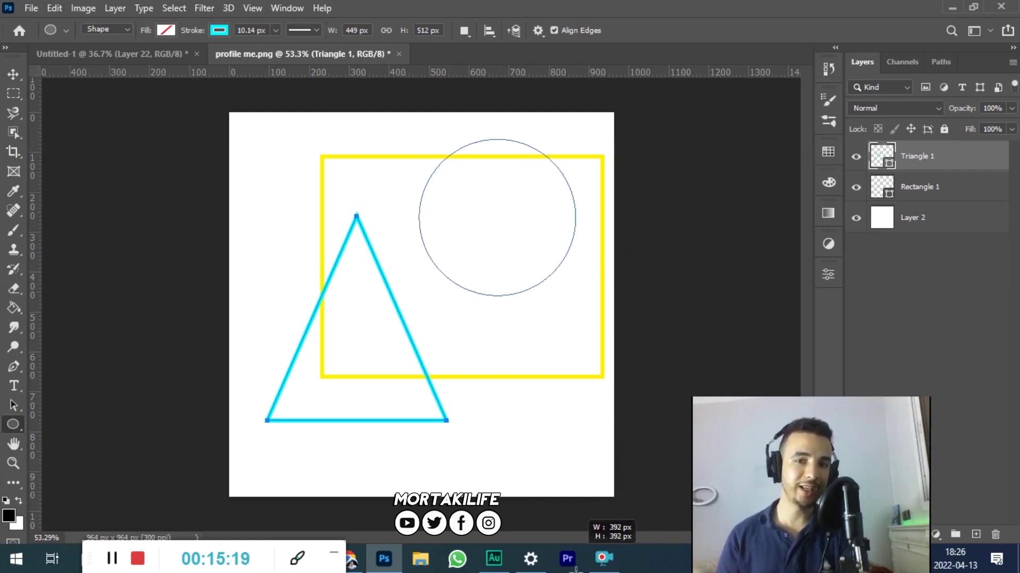
{"action": "mouse_move", "coordinate": [499, 352]}
{"action": "left_mouse_down"}
{"action": "mouse_move", "coordinate": [470, 353]}
{"action": "mouse_move", "coordinate": [610, 570]}
{"action": "mouse_move", "coordinate": [583, 505]}
{"action": "left_mouse_up"}
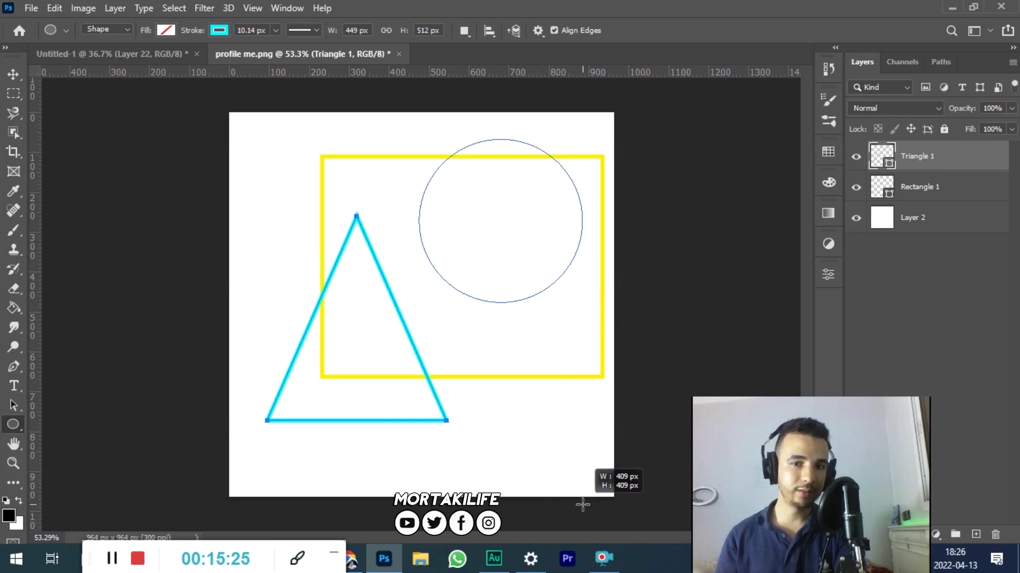
{"action": "left_click_drag", "start_coordinate": [583, 505], "coordinate": [523, 566]}
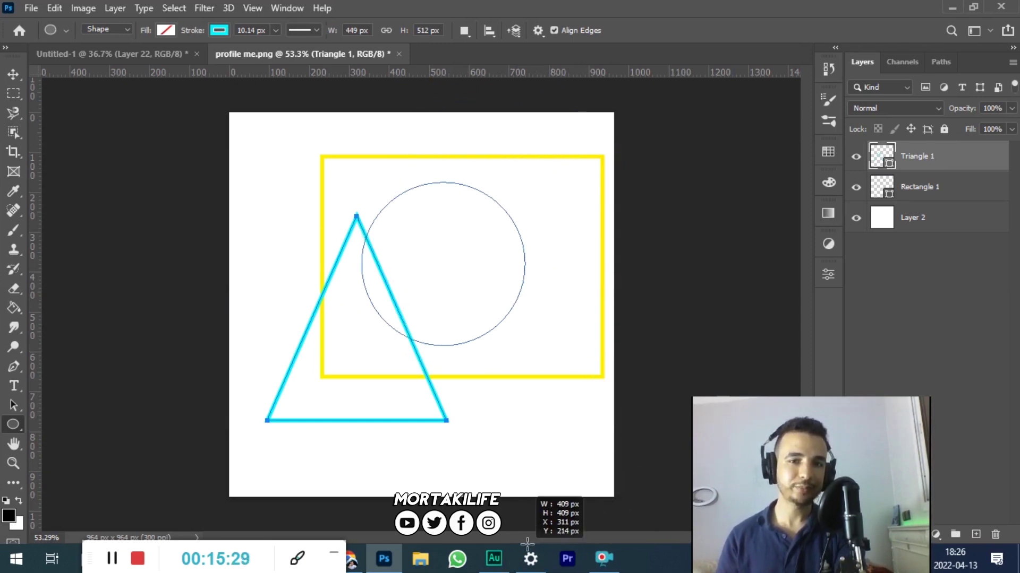
{"action": "left_click_drag", "start_coordinate": [574, 480], "coordinate": [505, 571]}
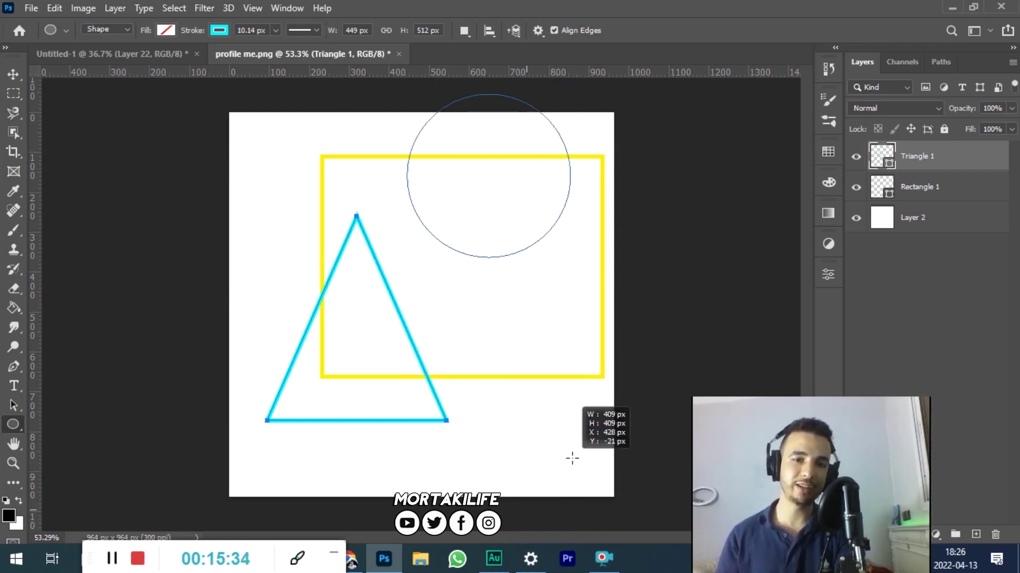
{"action": "left_click_drag", "start_coordinate": [504, 558], "coordinate": [572, 480]}
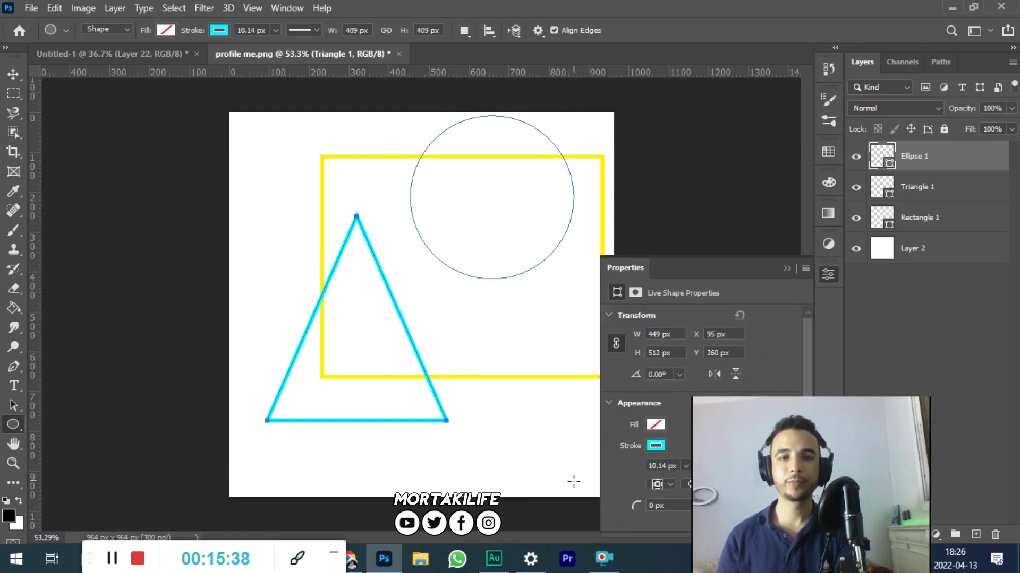
Set the circle's outline colour to purple.
{"action": "left_click", "coordinate": [656, 445]}
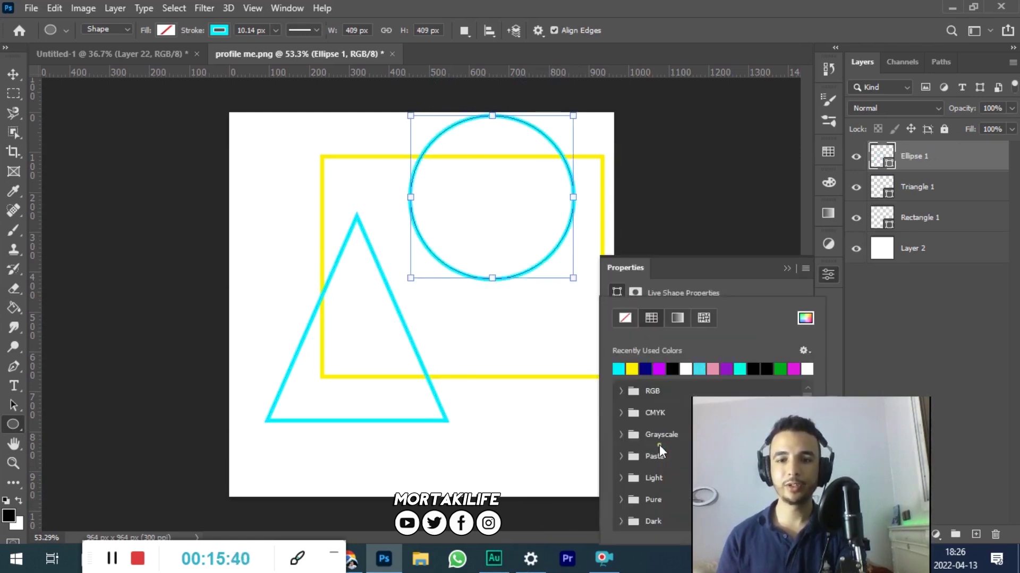
{"action": "left_click", "coordinate": [728, 369]}
{"action": "left_click", "coordinate": [785, 270]}
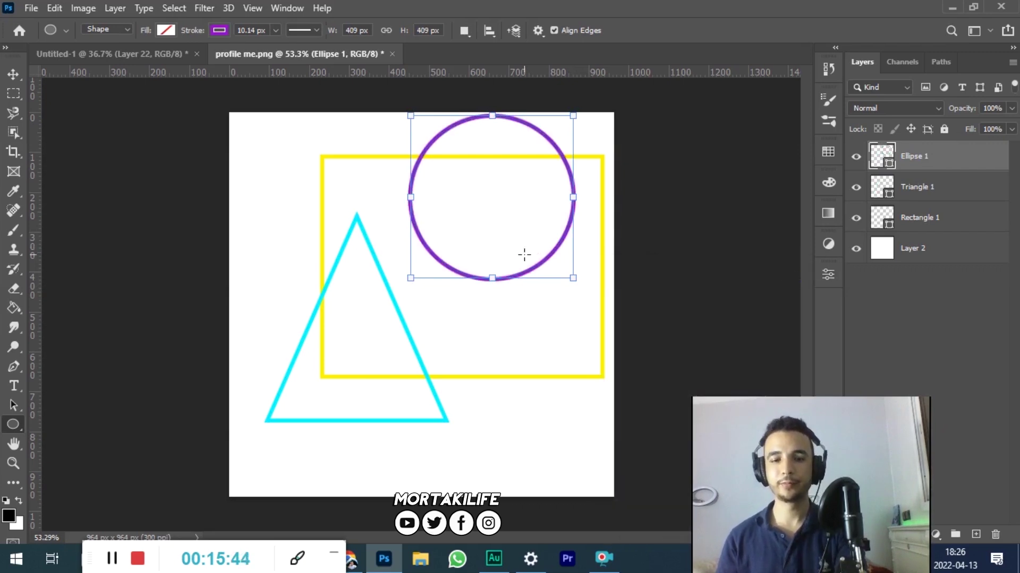
{"action": "key", "text": "v"}
{"action": "scroll", "coordinate": [434, 269], "scroll_direction": "down", "scroll_amount": 3}
{"action": "scroll", "coordinate": [423, 278], "scroll_direction": "up", "scroll_amount": 1}
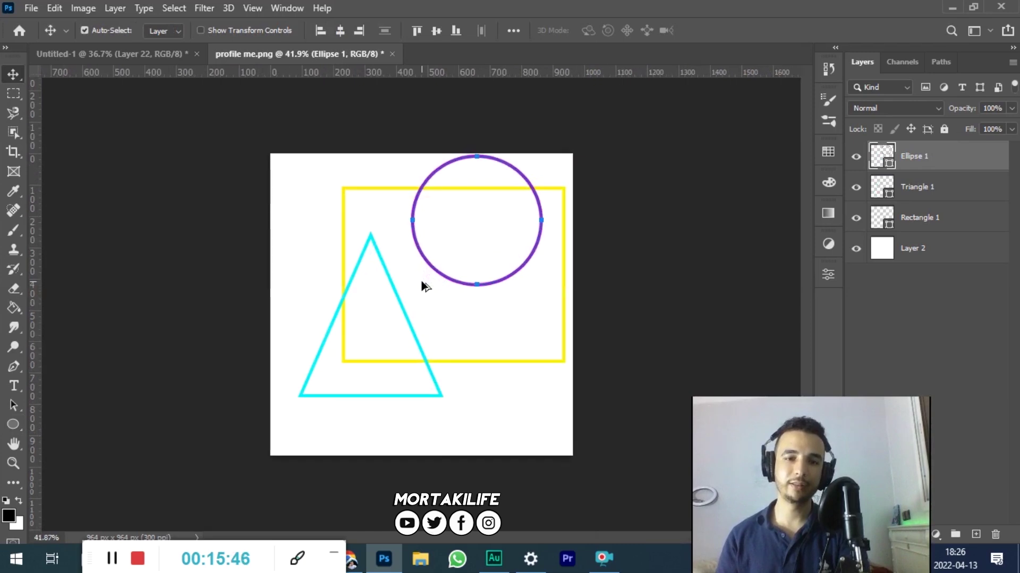
{"action": "left_click", "coordinate": [26, 423]}
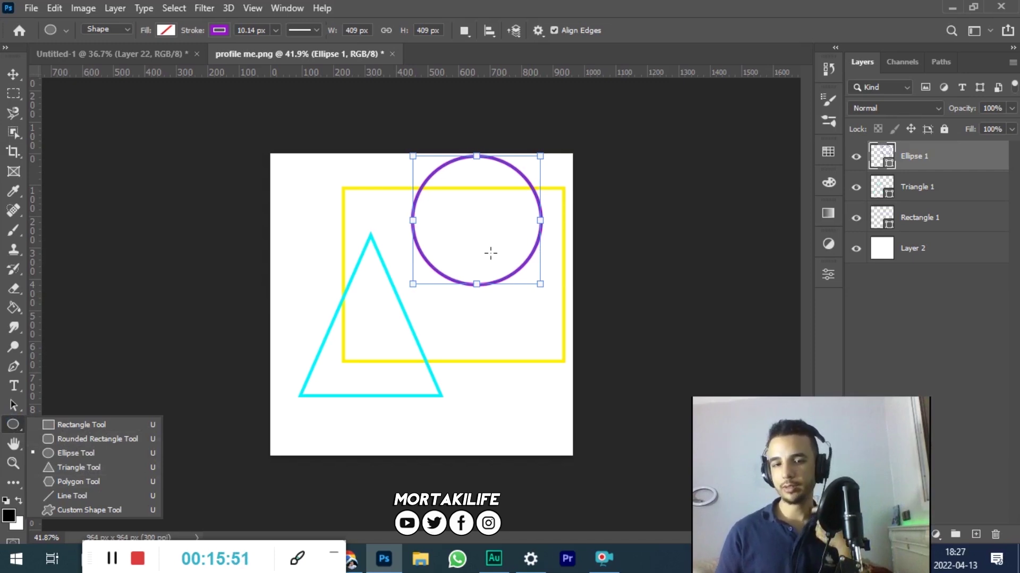
Move the circle over the triangle's top and hide the triangle and rectangle layers.
{"action": "left_click", "coordinate": [10, 75]}
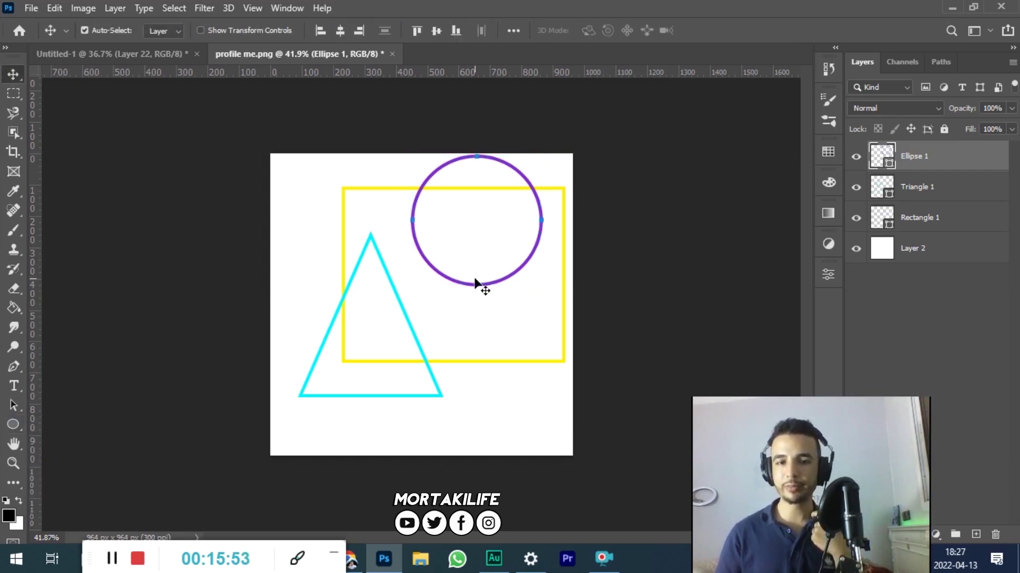
{"action": "left_click_drag", "start_coordinate": [500, 284], "coordinate": [382, 325]}
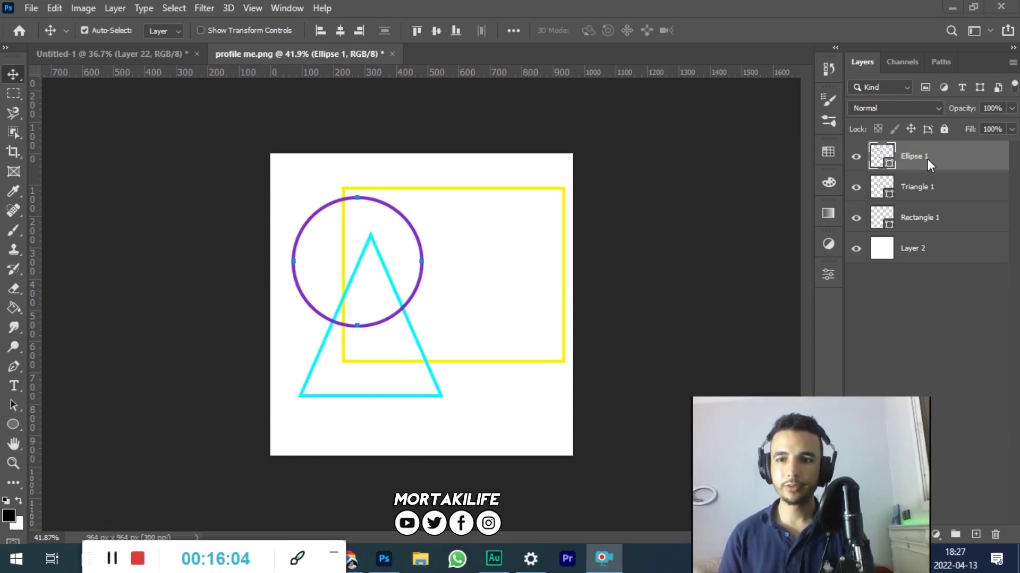
{"action": "left_click", "coordinate": [857, 158]}
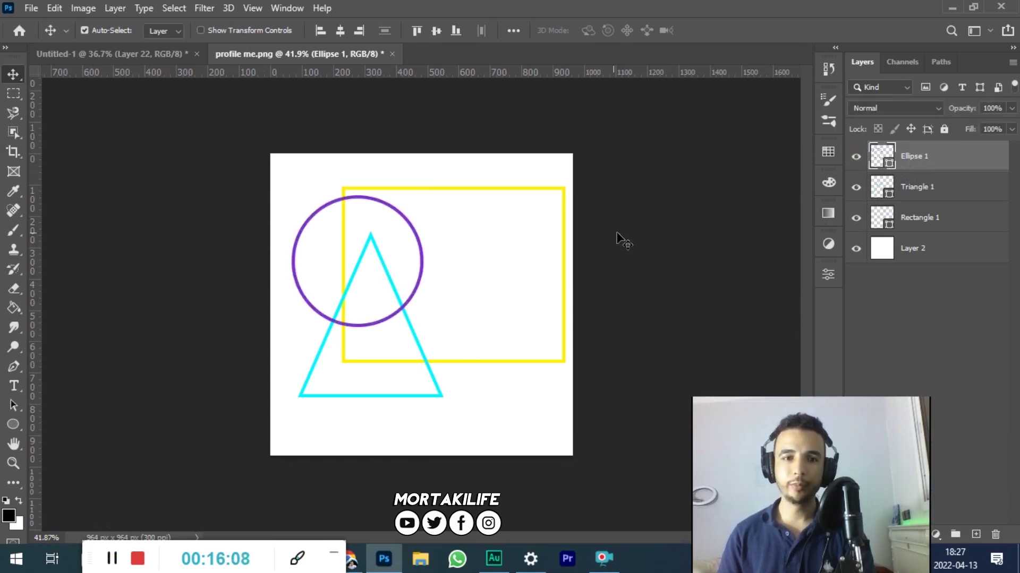
{"action": "left_click", "coordinate": [856, 187]}
{"action": "left_click", "coordinate": [856, 218]}
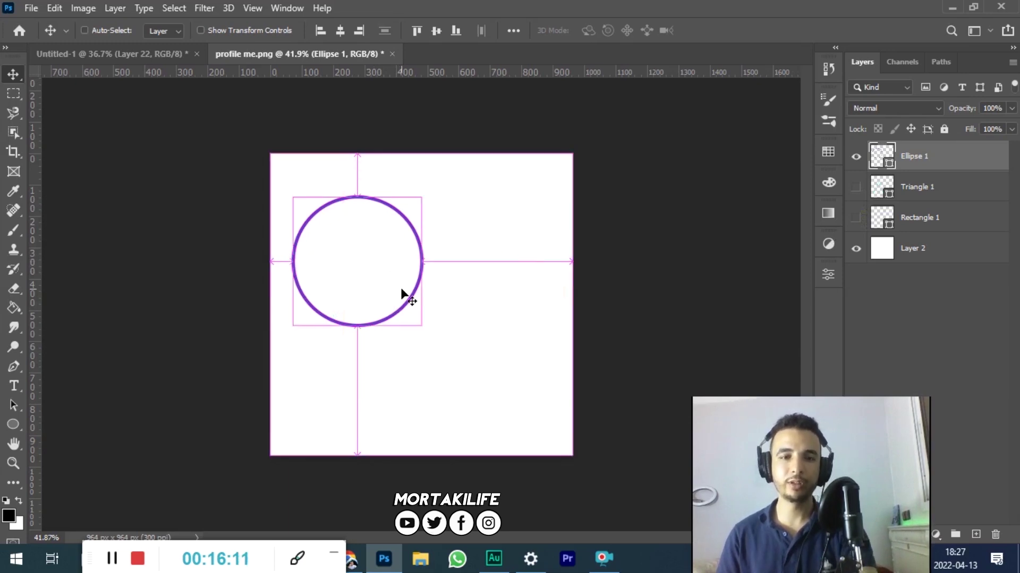
Shrink the circle with Free Transform and Alt-drag a second copy.
{"action": "key", "text": "ctrl+t"}
{"action": "mouse_move", "coordinate": [357, 326]}
{"action": "left_mouse_down"}
{"action": "mouse_move", "coordinate": [361, 229]}
{"action": "mouse_move", "coordinate": [350, 210]}
{"action": "left_mouse_up"}
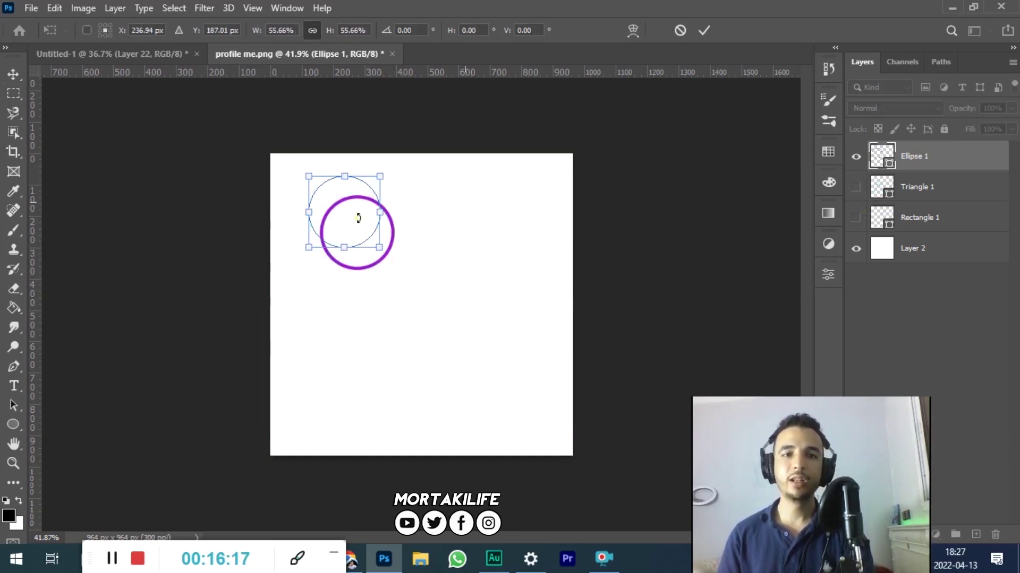
{"action": "left_click", "coordinate": [703, 31]}
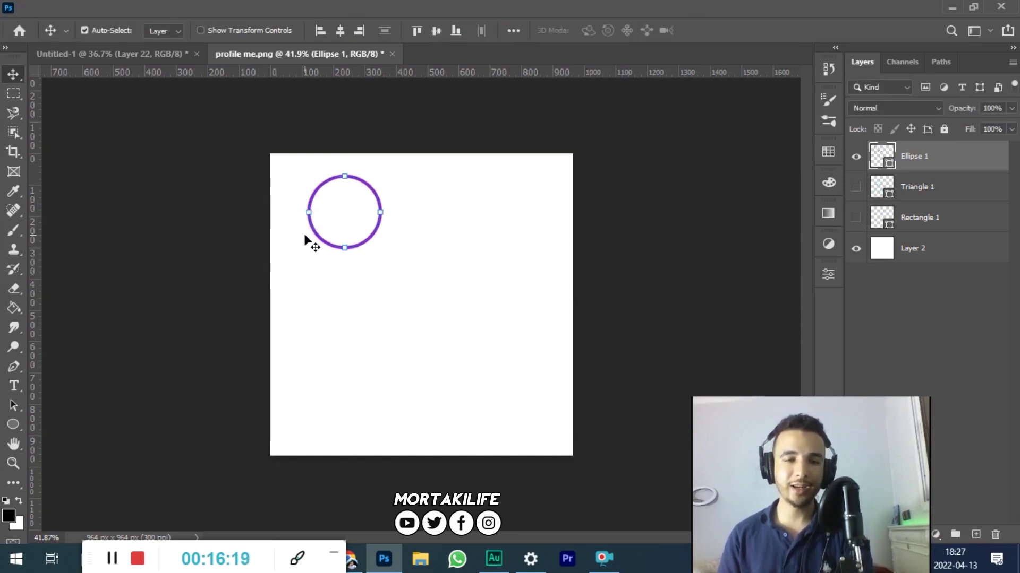
{"action": "mouse_move", "coordinate": [325, 244]}
{"action": "left_mouse_down"}
{"action": "mouse_move", "coordinate": [370, 311]}
{"action": "mouse_move", "coordinate": [442, 235]}
{"action": "left_mouse_up"}
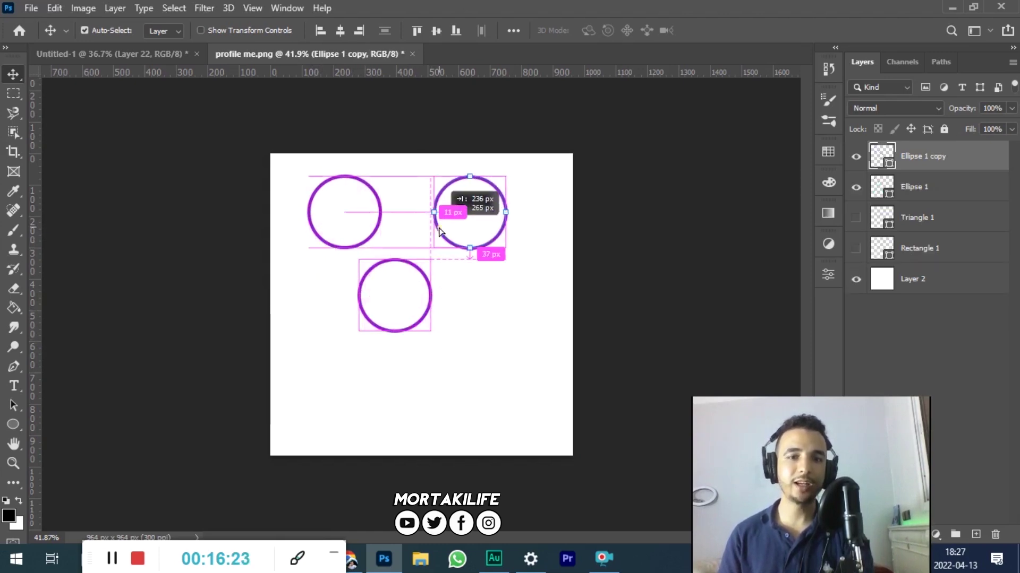
Undo accidental background duplicates and lock the background, triangle and rectangle layers.
{"action": "left_click_drag", "start_coordinate": [474, 414], "coordinate": [460, 275]}
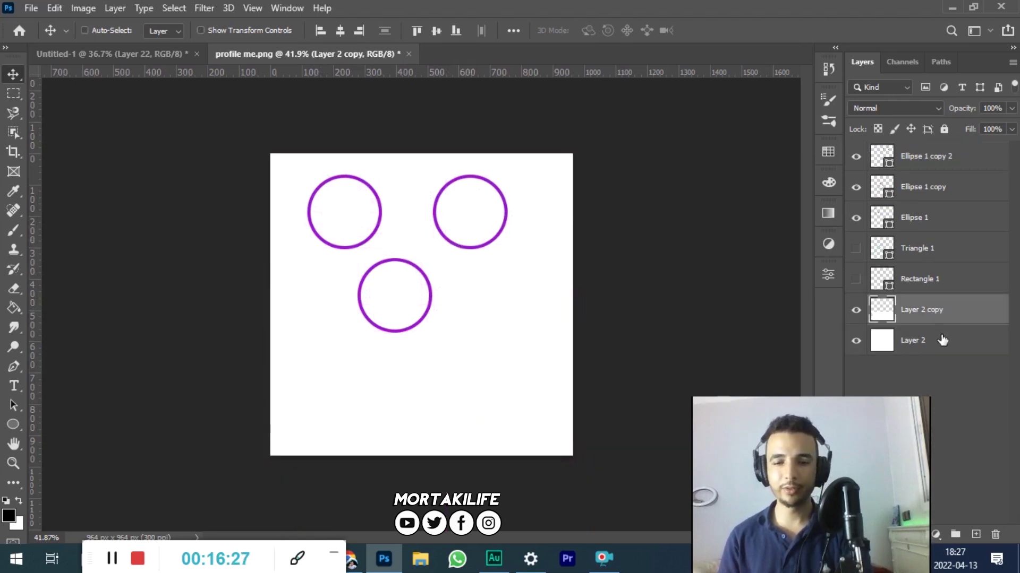
{"action": "key", "text": "ctrl+z"}
{"action": "left_click", "coordinate": [942, 310]}
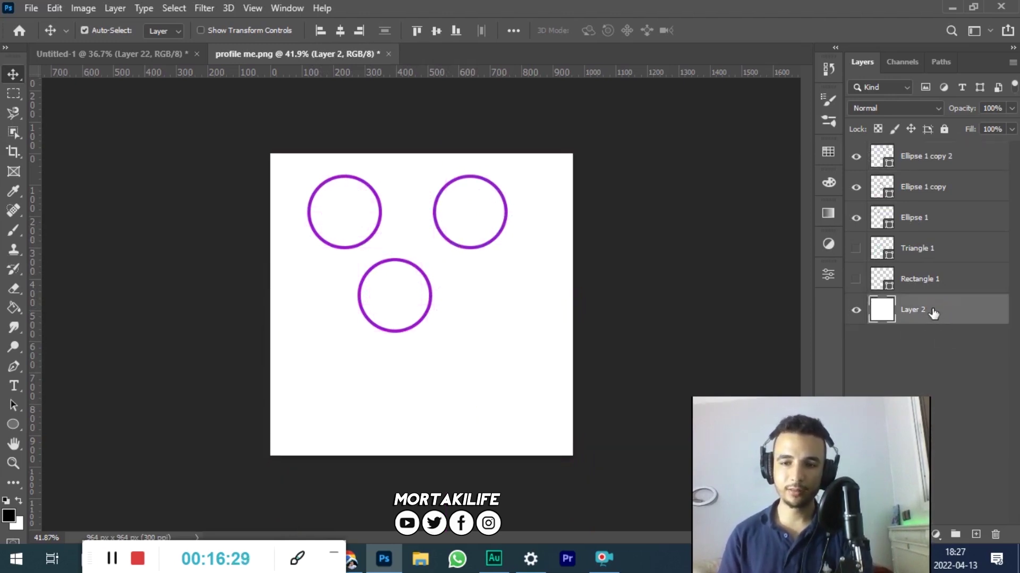
{"action": "left_click", "coordinate": [944, 129]}
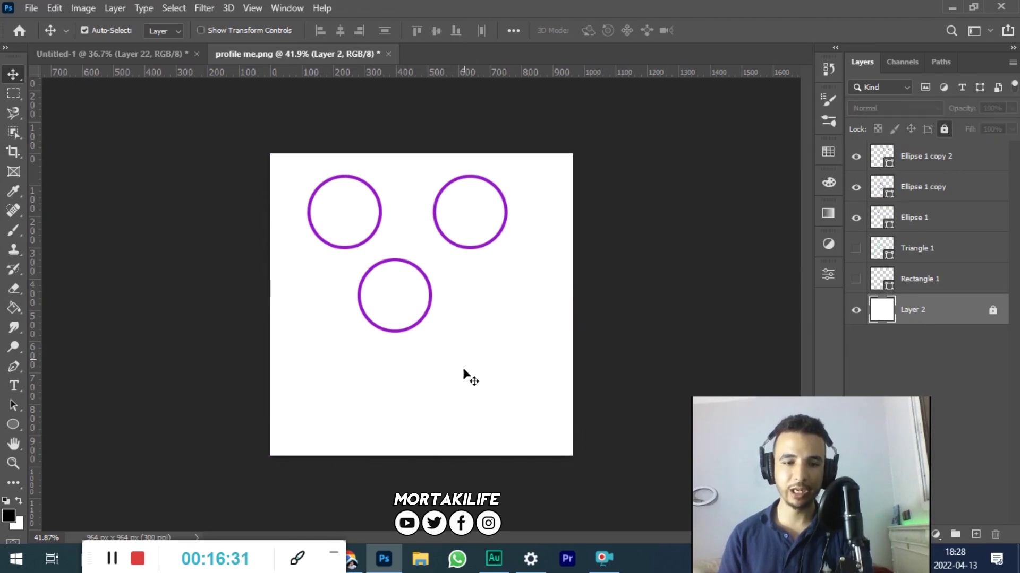
{"action": "left_click_drag", "start_coordinate": [470, 245], "coordinate": [479, 341]}
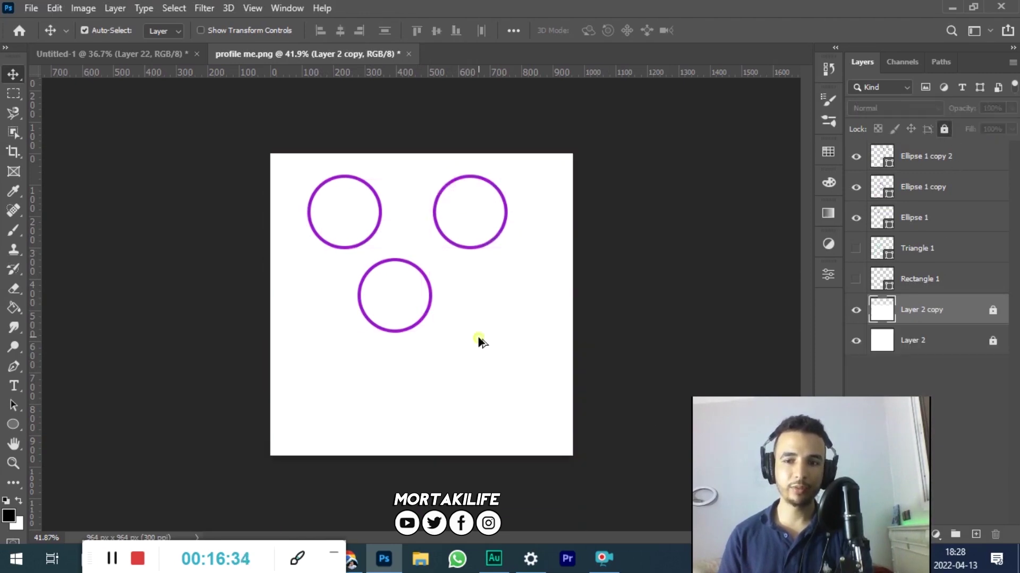
{"action": "key", "text": "ctrl+z"}
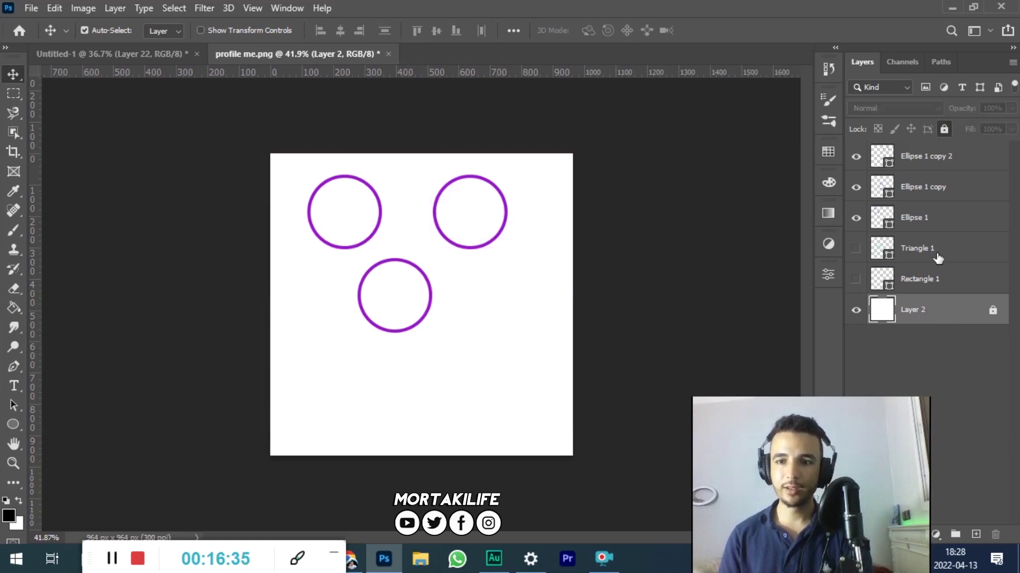
{"action": "left_click", "coordinate": [923, 254], "text": "shift"}
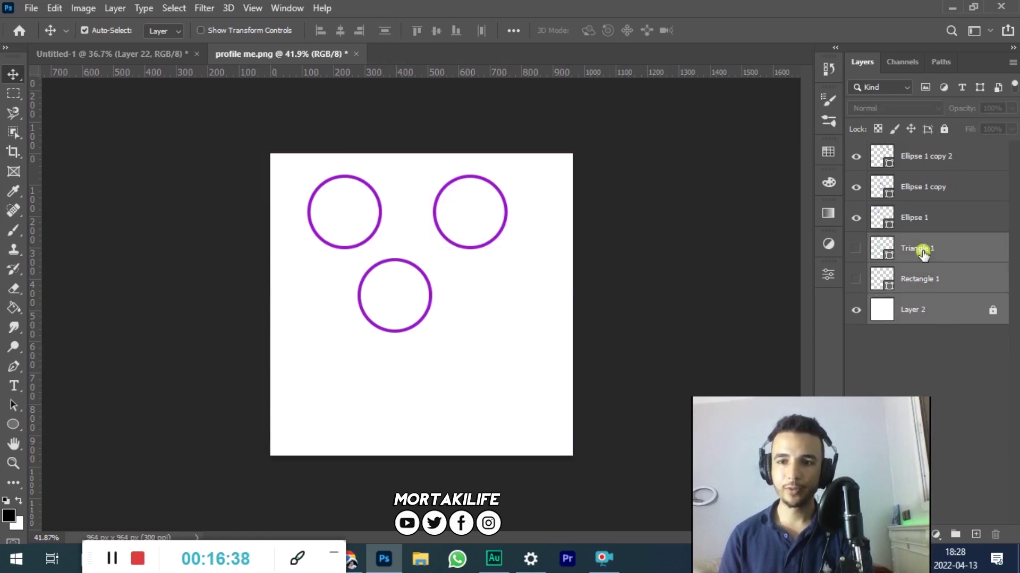
{"action": "left_click", "coordinate": [943, 129]}
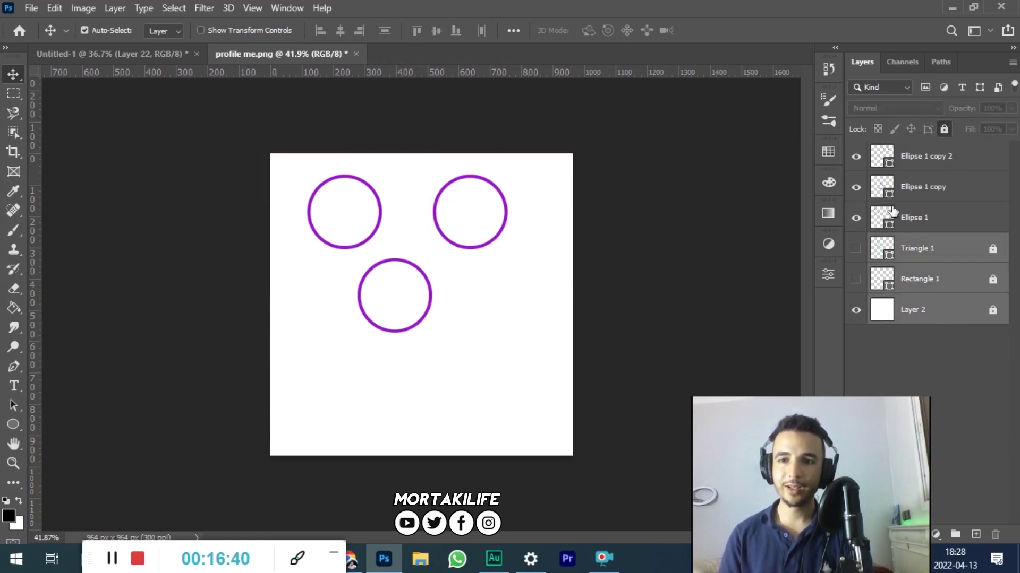
Alt-drag more circle copies into an overlapping six-circle cluster.
{"action": "left_click_drag", "start_coordinate": [430, 286], "coordinate": [525, 330]}
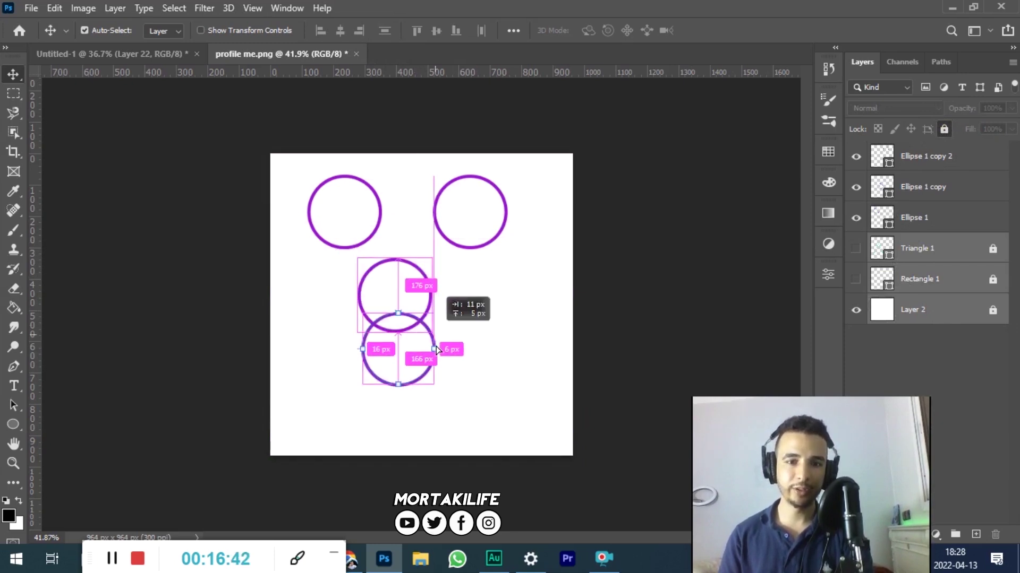
{"action": "left_click", "coordinate": [425, 334], "text": "alt"}
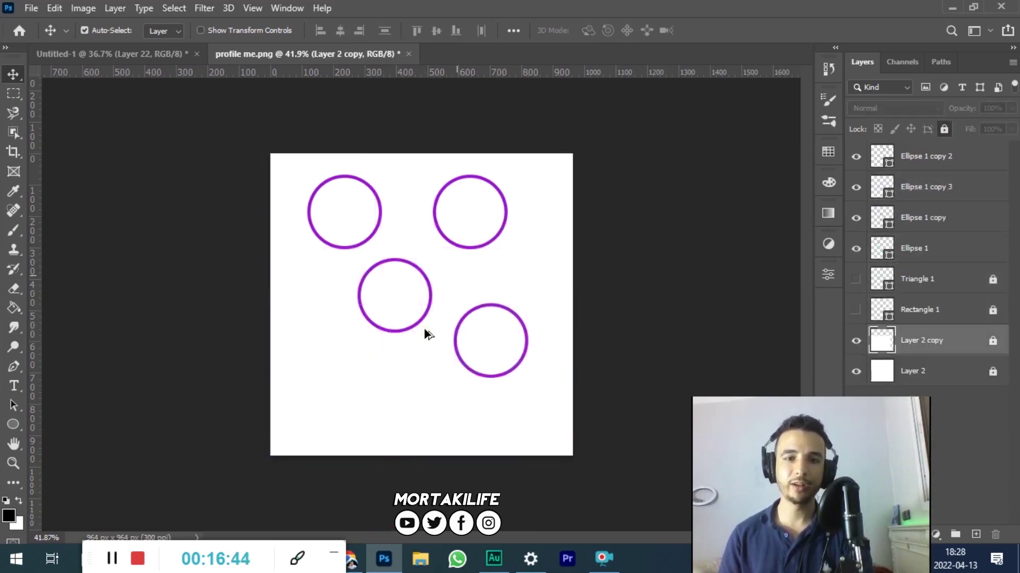
{"action": "mouse_move", "coordinate": [454, 246]}
{"action": "left_mouse_down"}
{"action": "mouse_move", "coordinate": [358, 369]}
{"action": "mouse_move", "coordinate": [415, 345]}
{"action": "mouse_move", "coordinate": [426, 369]}
{"action": "left_mouse_up"}
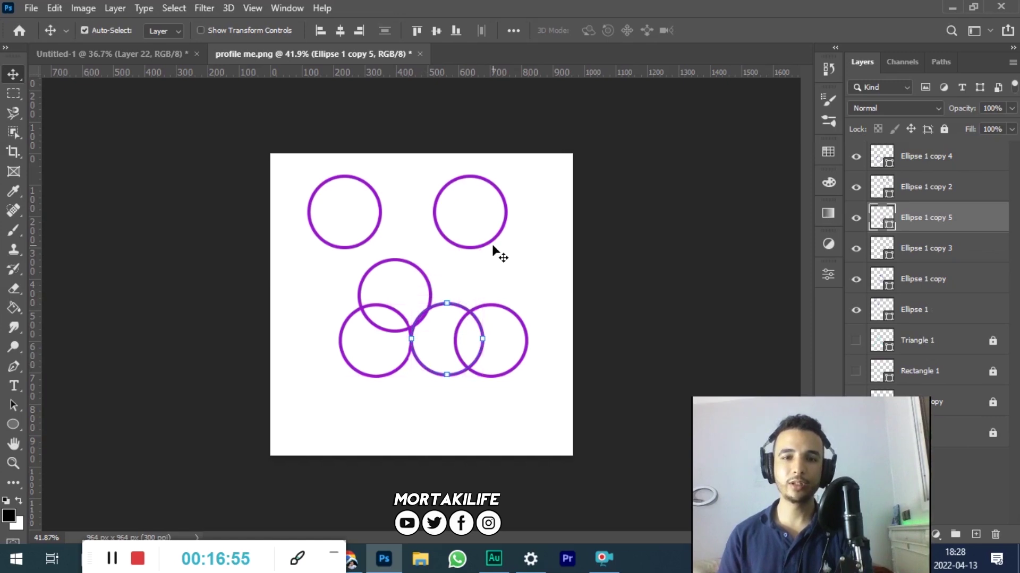
{"action": "left_click_drag", "start_coordinate": [494, 248], "coordinate": [485, 337]}
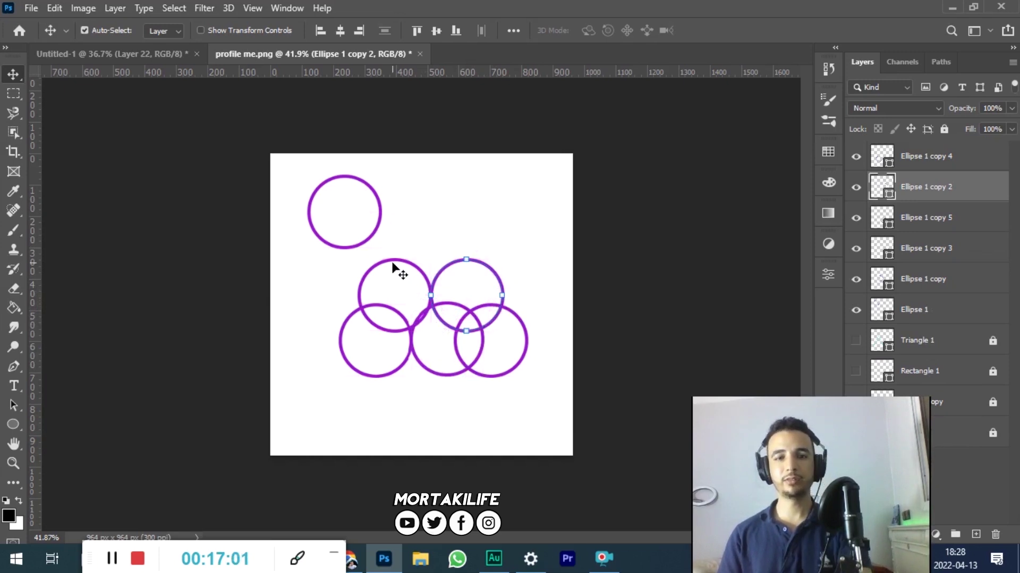
{"action": "left_click_drag", "start_coordinate": [396, 266], "coordinate": [405, 271]}
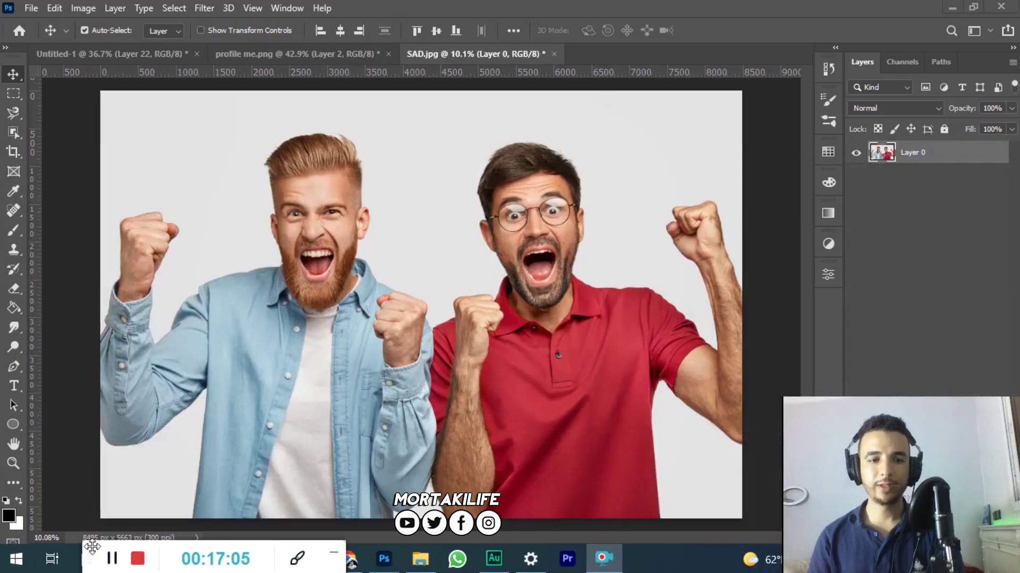
Give SAD.jpg's Layer 0 a blank white mask from the Layers panel.
{"action": "left_click_drag", "start_coordinate": [91, 547], "coordinate": [386, 545]}
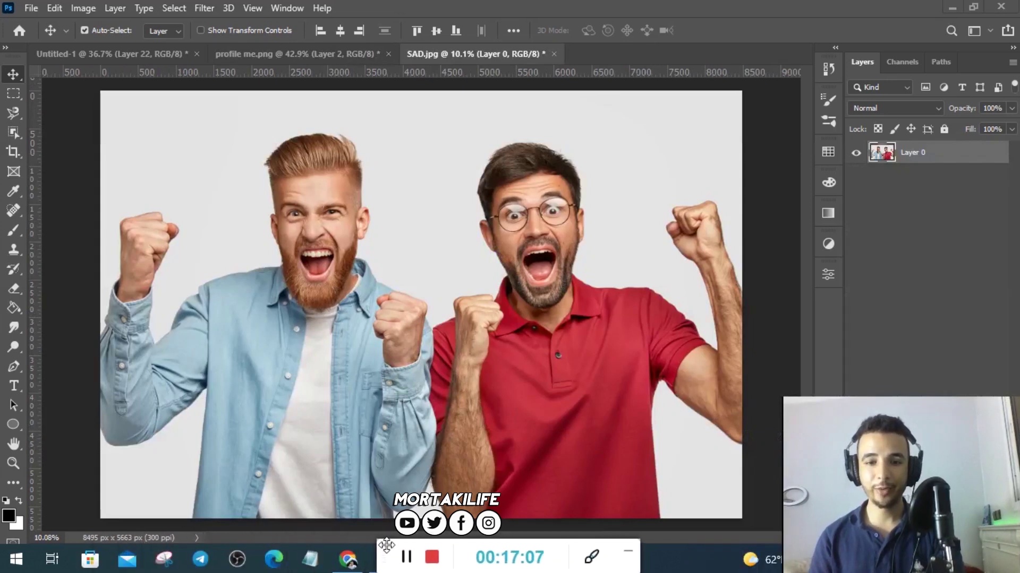
{"action": "left_click_drag", "start_coordinate": [850, 422], "coordinate": [67, 422]}
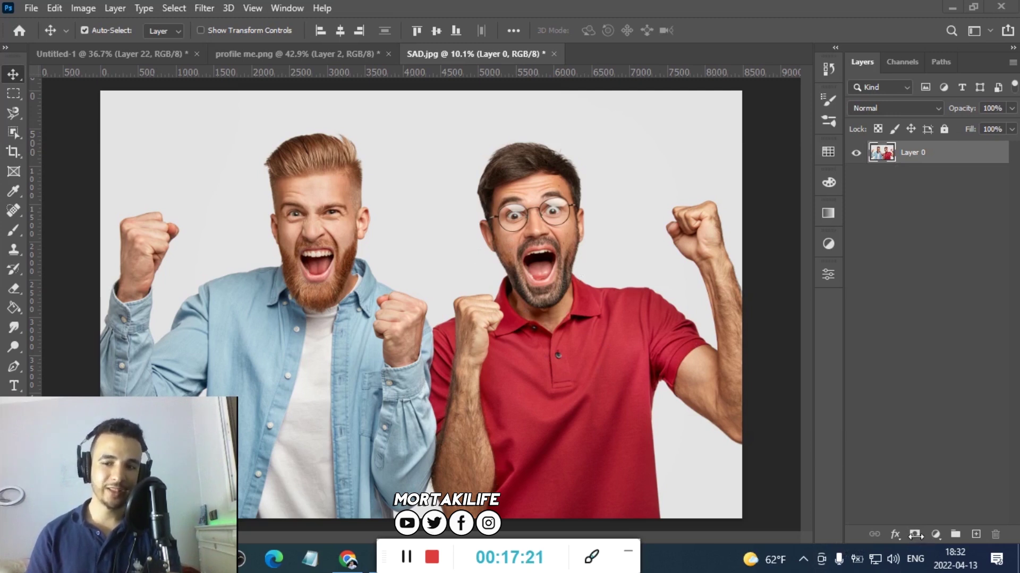
{"action": "left_click", "coordinate": [914, 536]}
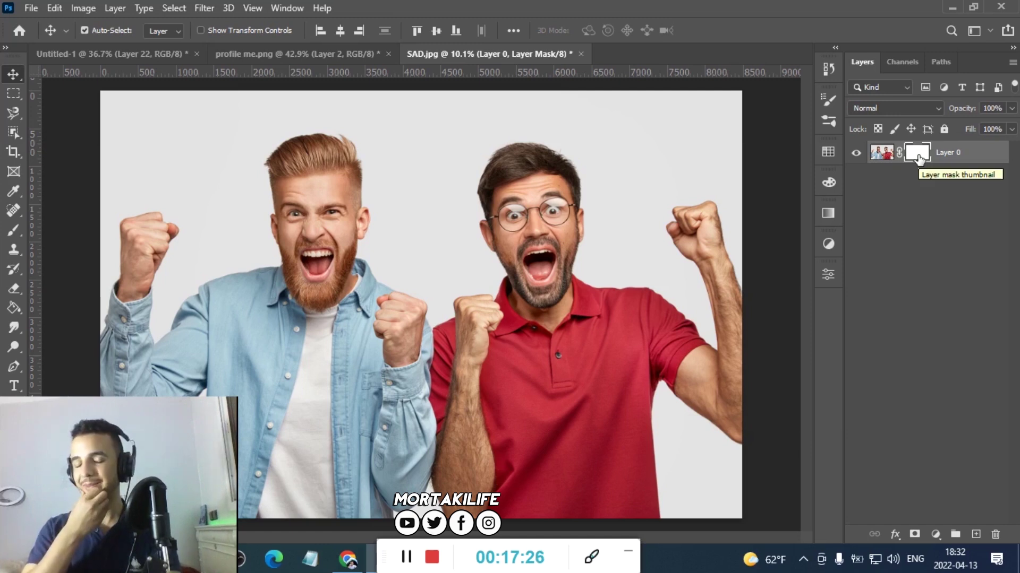
{"action": "mouse_move", "coordinate": [120, 429]}
{"action": "left_mouse_down"}
{"action": "mouse_move", "coordinate": [210, 428]}
{"action": "mouse_move", "coordinate": [880, 509]}
{"action": "left_mouse_up"}
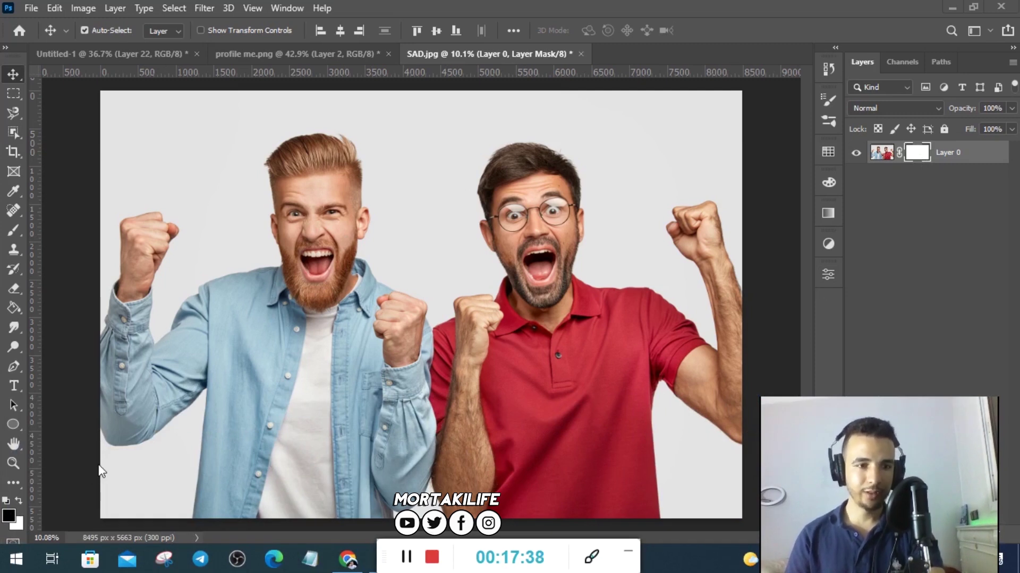
{"action": "left_click", "coordinate": [9, 517]}
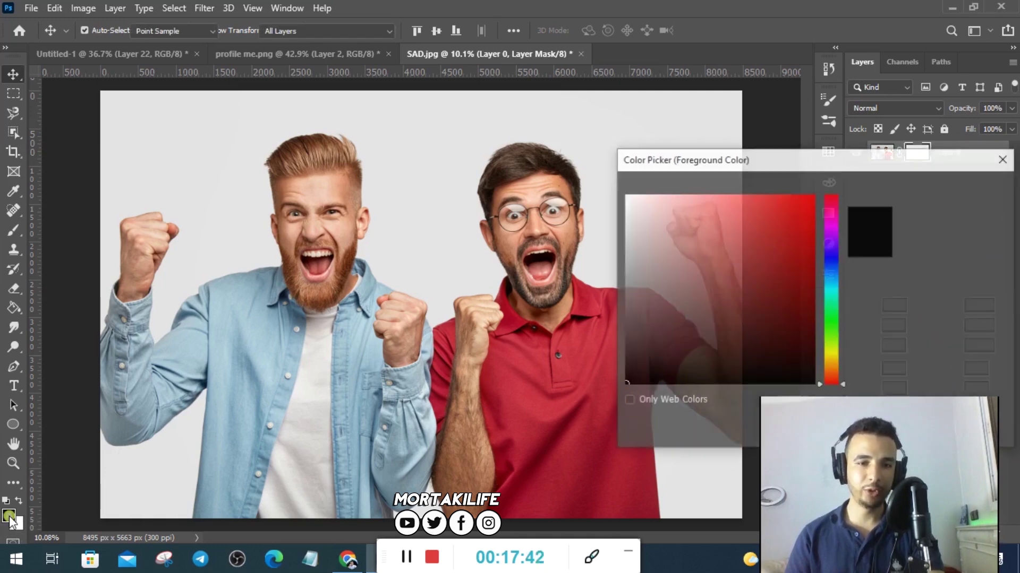
{"action": "left_click", "coordinate": [776, 227]}
{"action": "left_click", "coordinate": [928, 190]}
{"action": "key", "text": "v"}
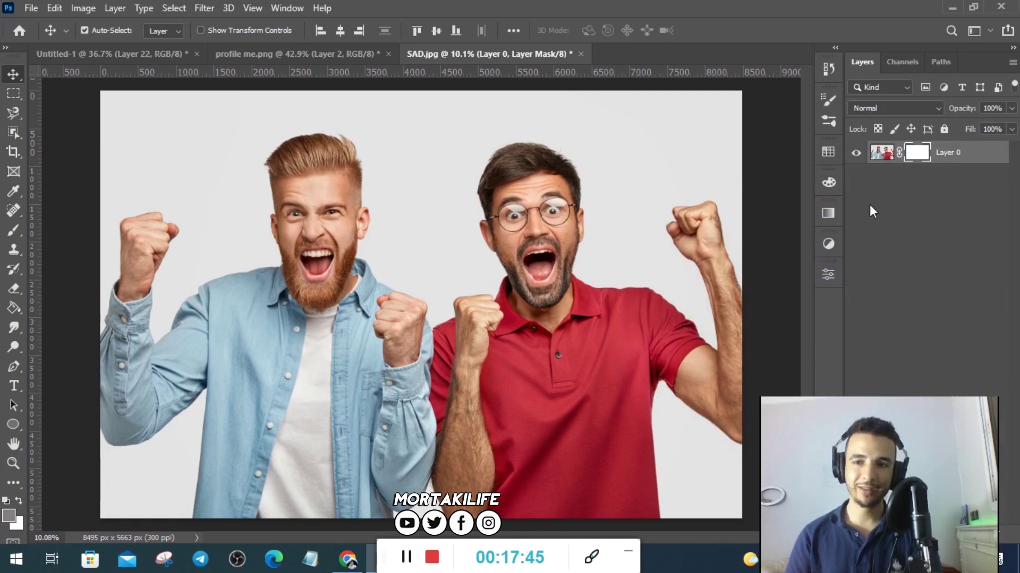
{"action": "left_click", "coordinate": [883, 153]}
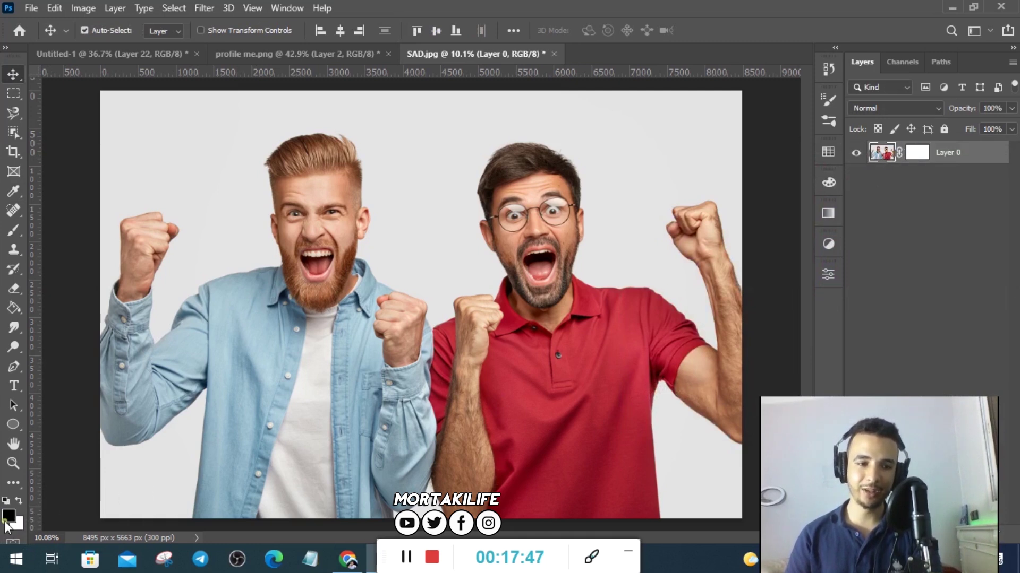
{"action": "left_click", "coordinate": [6, 523]}
{"action": "left_click", "coordinate": [813, 196]}
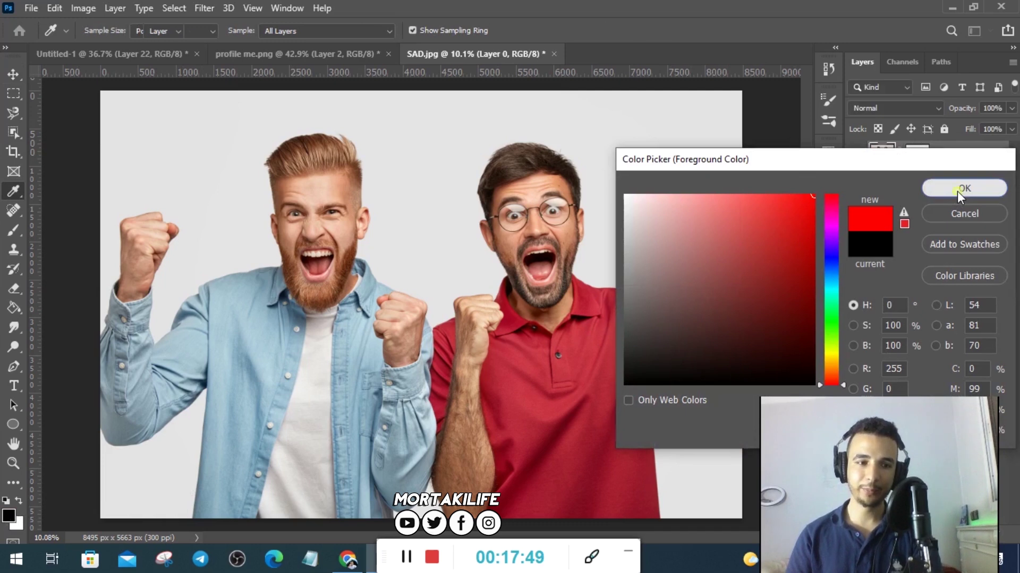
{"action": "left_click", "coordinate": [959, 191]}
{"action": "key", "text": "v"}
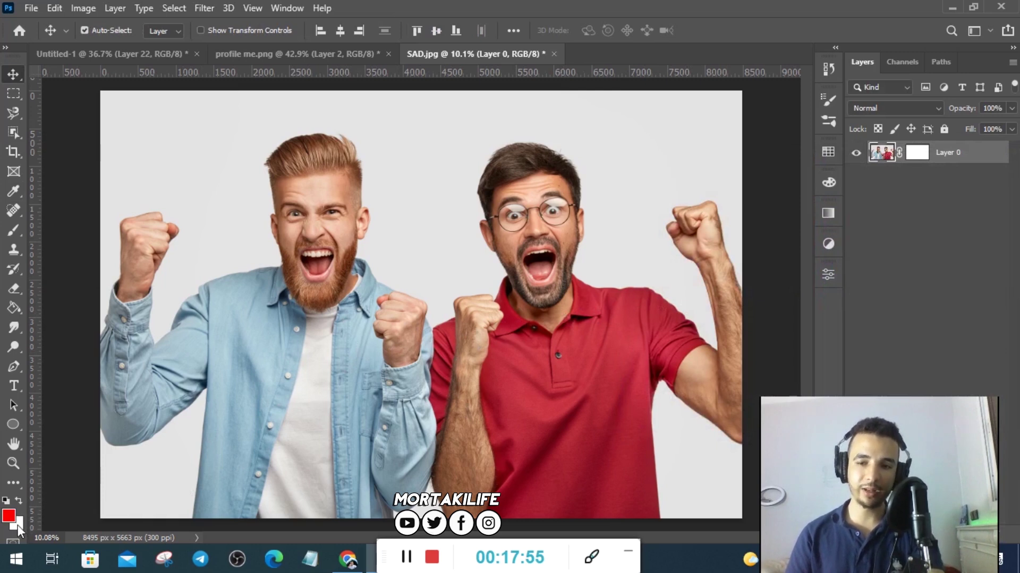
{"action": "key", "text": "d"}
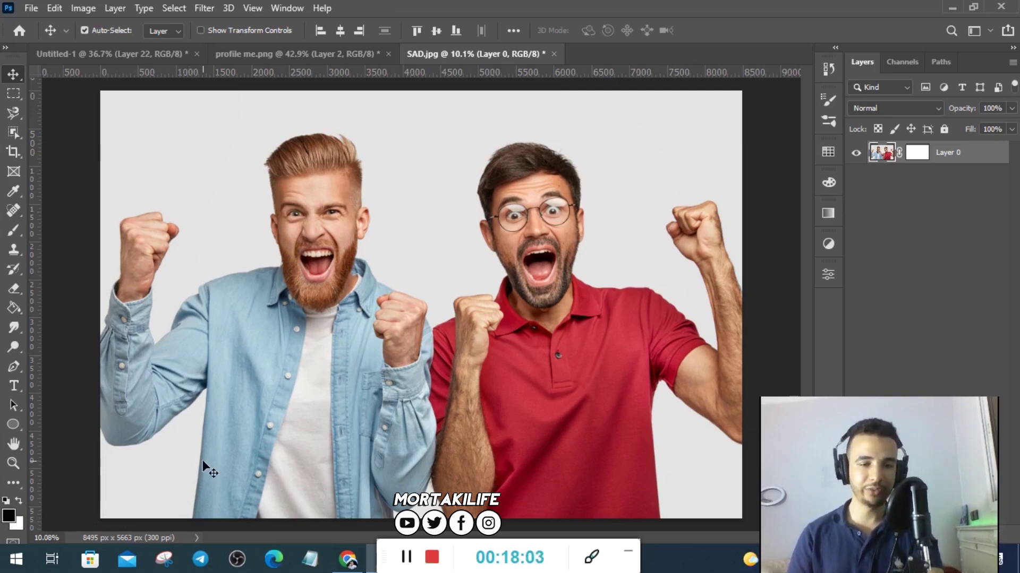
{"action": "mouse_move", "coordinate": [858, 432]}
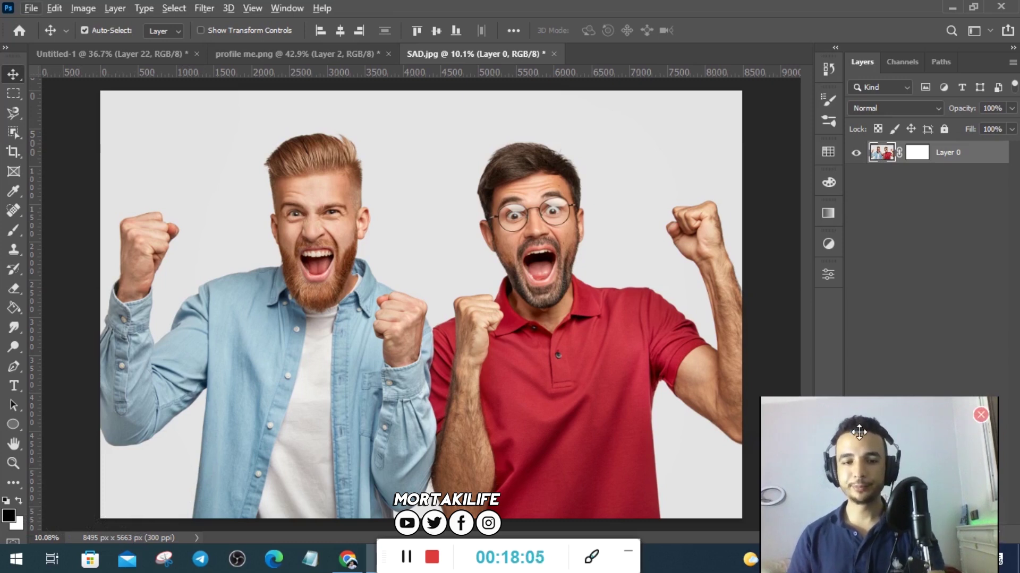
{"action": "left_click_drag", "start_coordinate": [859, 432], "coordinate": [135, 432]}
{"action": "scroll", "coordinate": [629, 215], "scroll_direction": "up", "scroll_amount": 2}
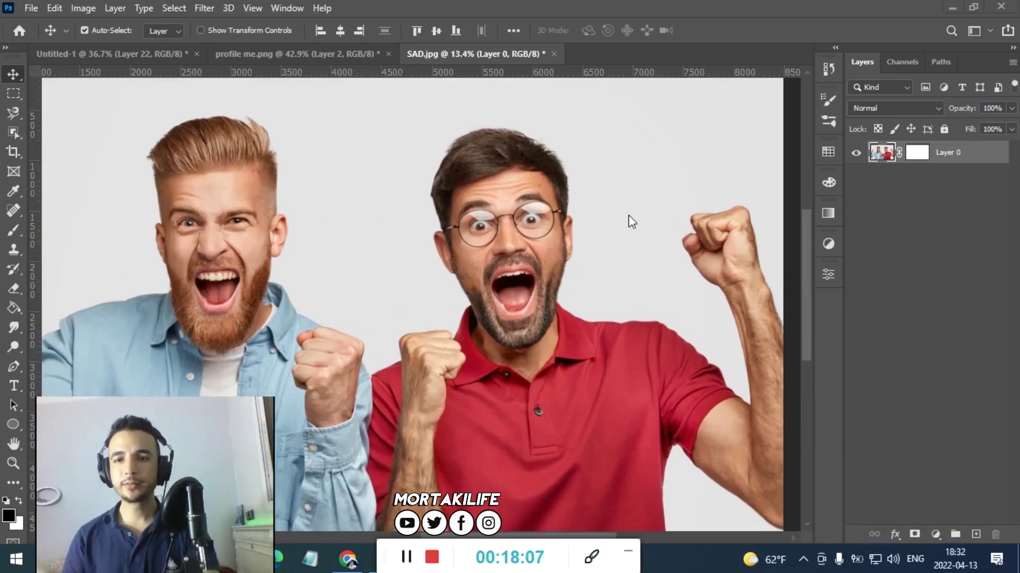
{"action": "left_click", "coordinate": [918, 154]}
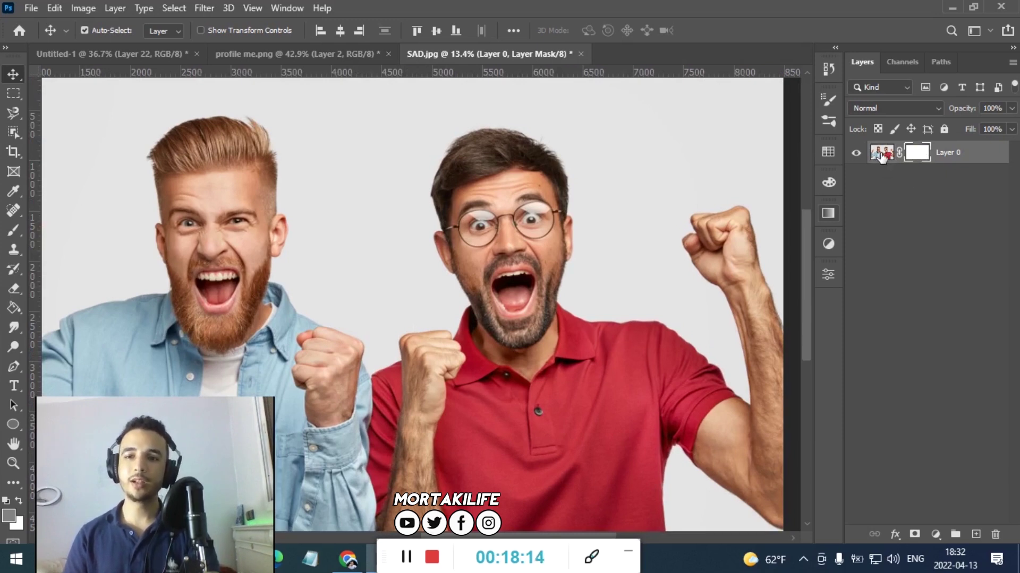
{"action": "left_click_drag", "start_coordinate": [103, 471], "coordinate": [784, 470]}
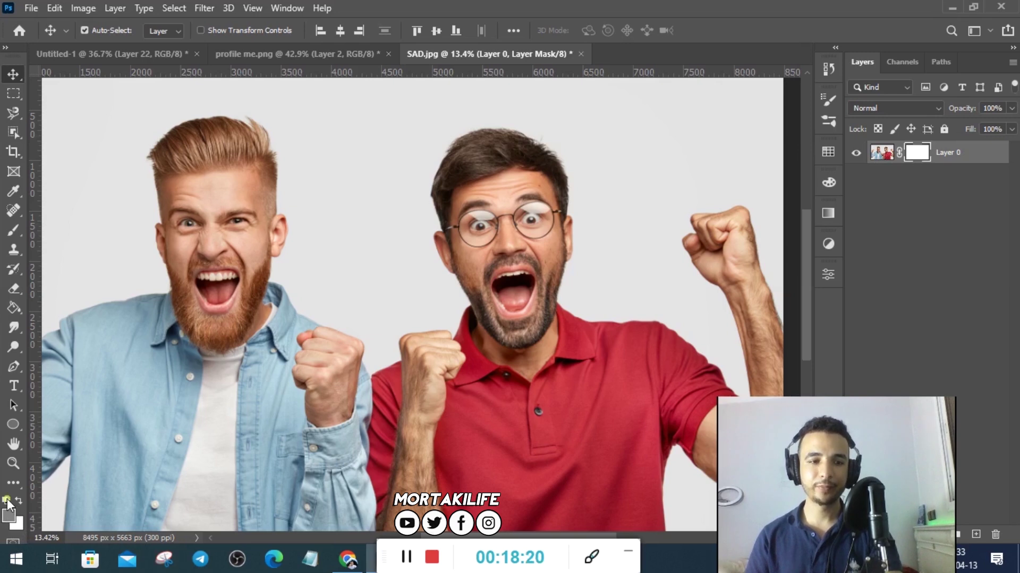
Set up a large black brush and test mask strokes over the man's face, undoing them.
{"action": "key", "text": "x"}
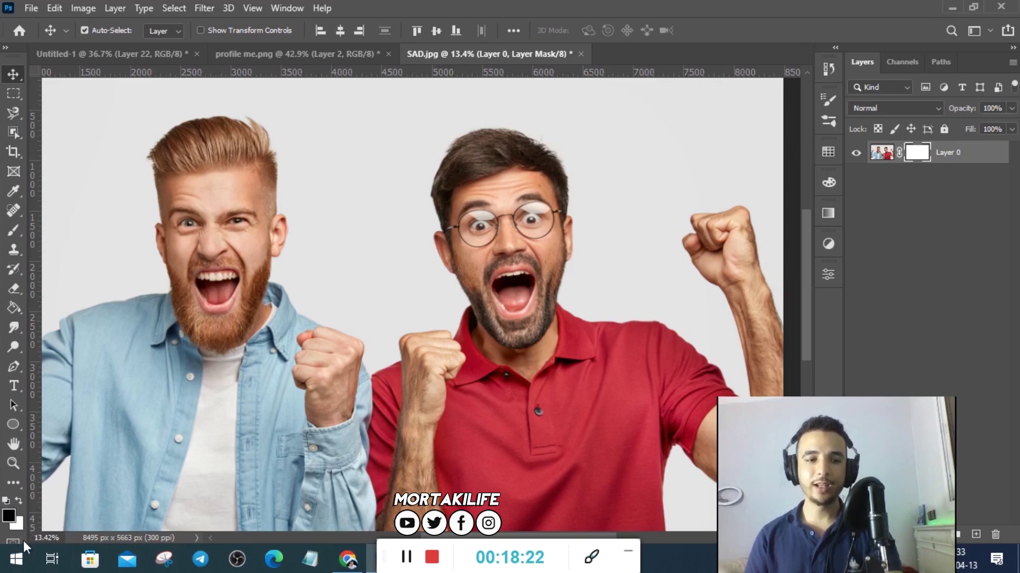
{"action": "key", "text": "b"}
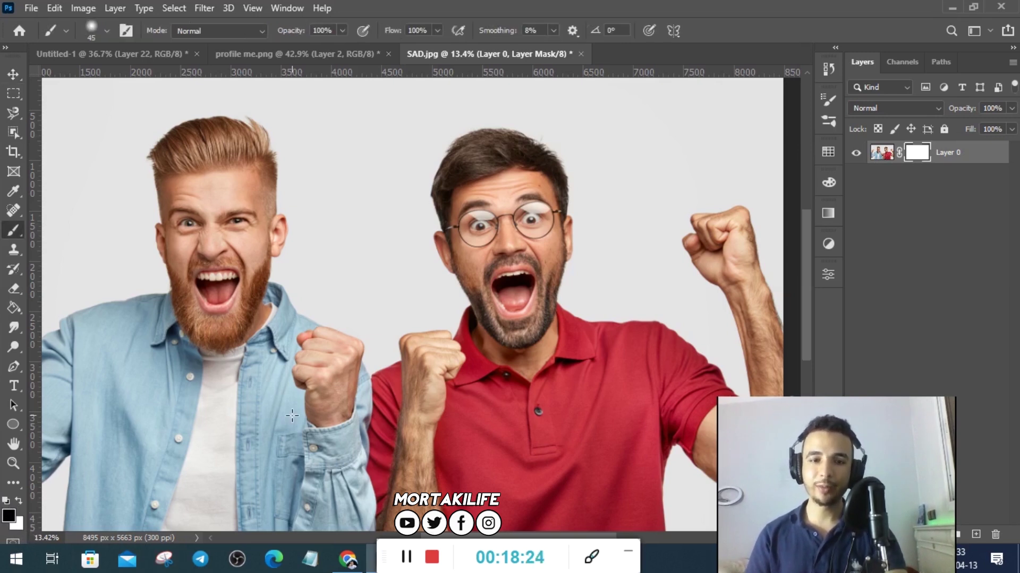
{"action": "key", "text": "bracketright"}
{"action": "mouse_move", "coordinate": [561, 178]}
{"action": "left_mouse_down"}
{"action": "mouse_move", "coordinate": [525, 318]}
{"action": "mouse_move", "coordinate": [583, 137]}
{"action": "mouse_move", "coordinate": [550, 280]}
{"action": "left_mouse_up"}
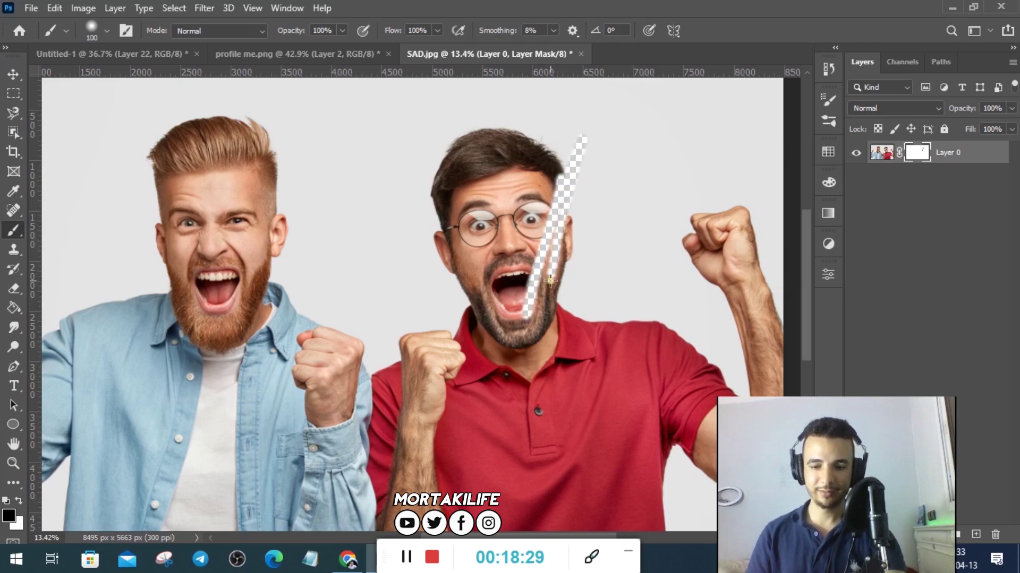
{"action": "key", "text": "ctrl+z"}
{"action": "key", "text": "bracketright"}
{"action": "key", "text": "bracketright"}
{"action": "key", "text": "bracketright"}
{"action": "mouse_move", "coordinate": [589, 170]}
{"action": "left_mouse_down"}
{"action": "mouse_move", "coordinate": [558, 213]}
{"action": "mouse_move", "coordinate": [531, 292]}
{"action": "mouse_move", "coordinate": [489, 117]}
{"action": "mouse_move", "coordinate": [494, 141]}
{"action": "mouse_move", "coordinate": [455, 150]}
{"action": "left_mouse_up"}
{"action": "key", "text": "ctrl+z"}
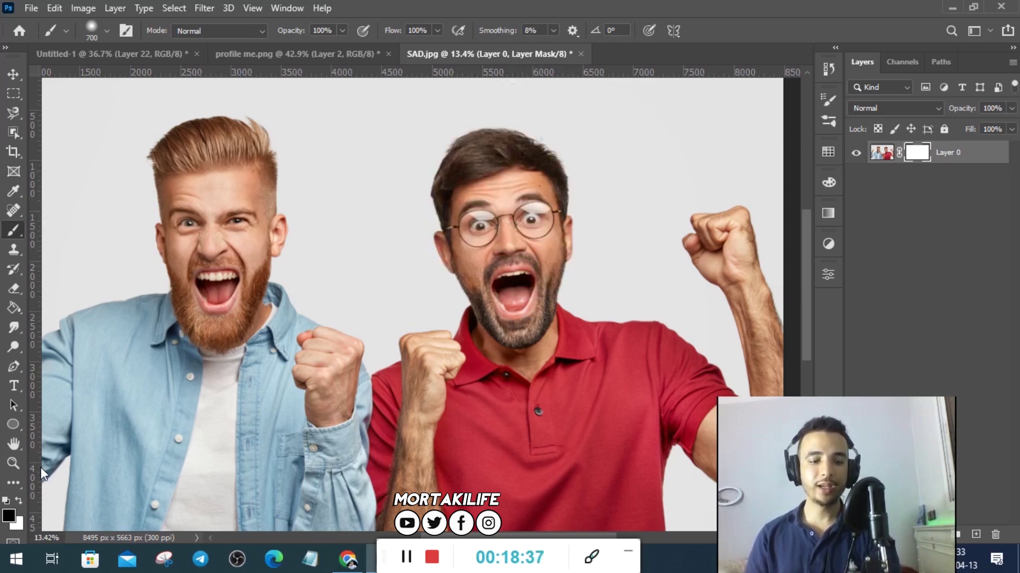
Paint the right man's face on the mask, hiding with black and restoring eyes and beard.
{"action": "key", "text": "x"}
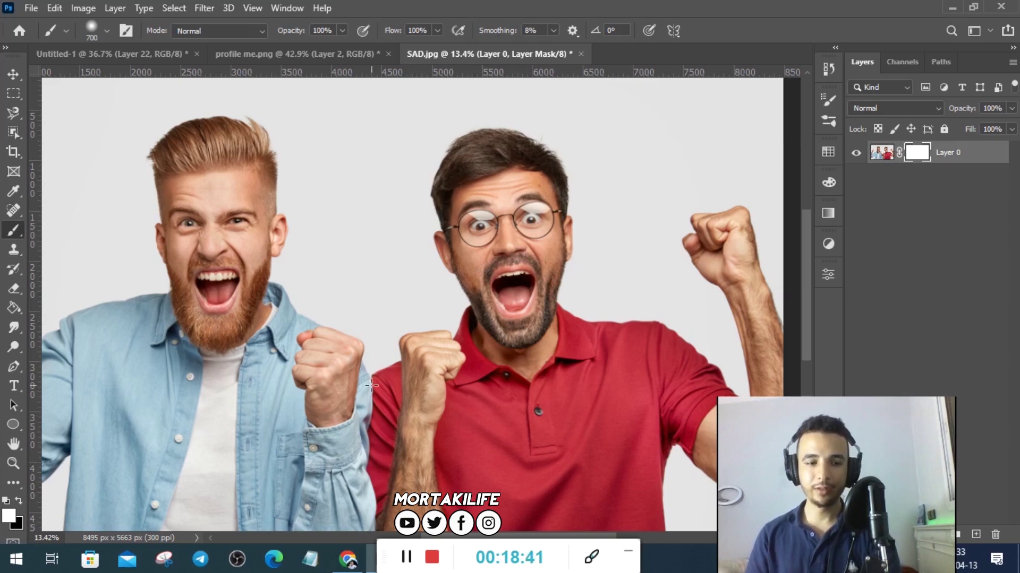
{"action": "key", "text": "x"}
{"action": "left_click_drag", "start_coordinate": [528, 194], "coordinate": [645, 71]}
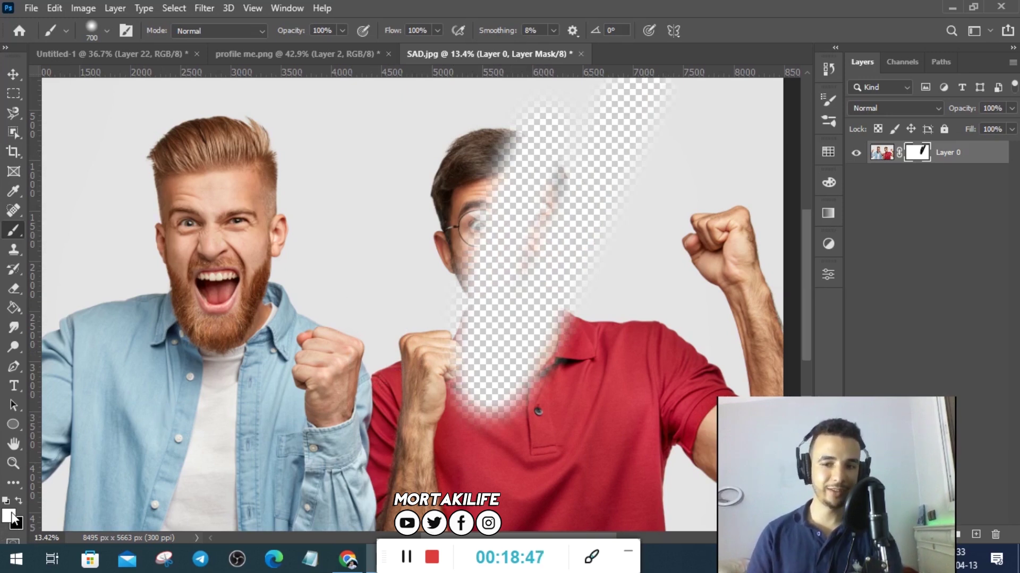
{"action": "left_click_drag", "start_coordinate": [474, 396], "coordinate": [436, 442]}
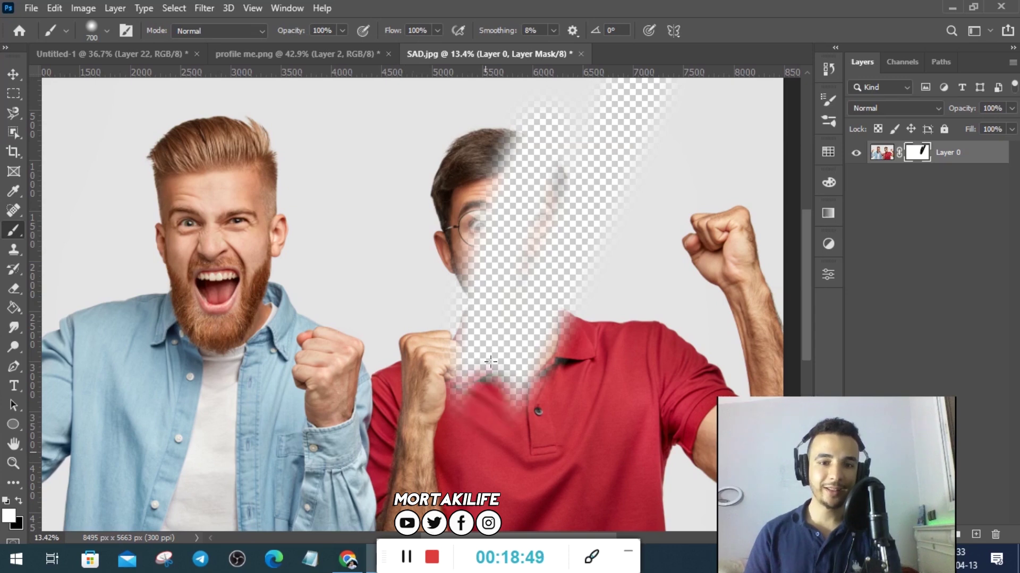
{"action": "mouse_move", "coordinate": [504, 172]}
{"action": "left_mouse_down"}
{"action": "mouse_move", "coordinate": [610, 180]}
{"action": "mouse_move", "coordinate": [574, 219]}
{"action": "left_mouse_up"}
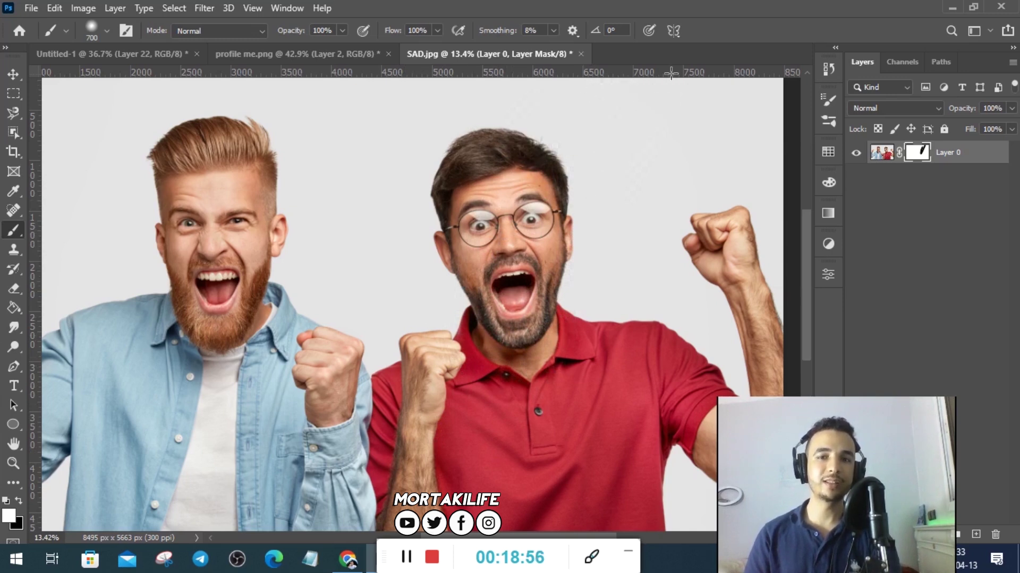
{"action": "left_click_drag", "start_coordinate": [632, 138], "coordinate": [467, 403]}
{"action": "scroll", "coordinate": [596, 230], "scroll_direction": "up", "scroll_amount": 3}
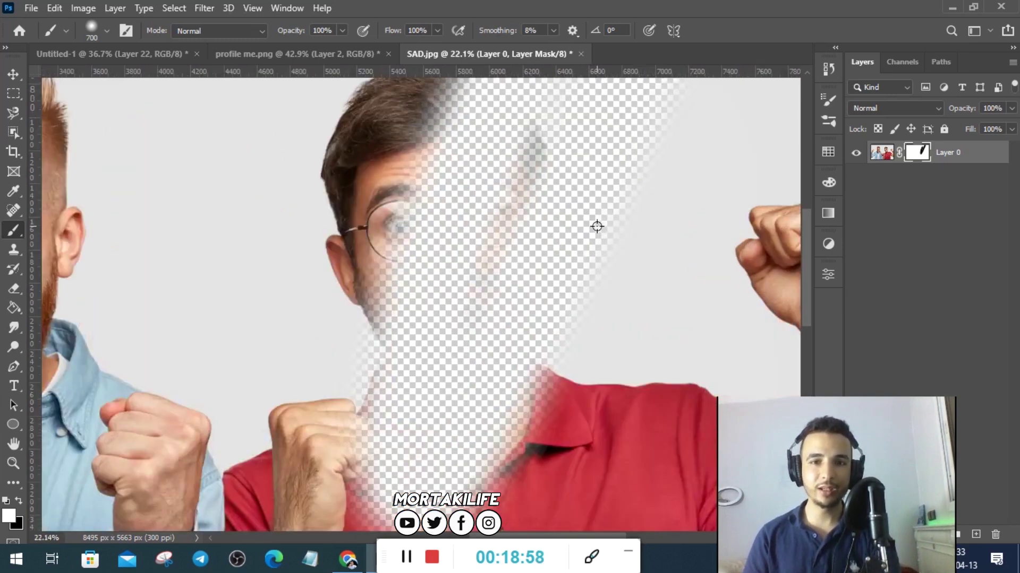
{"action": "scroll", "coordinate": [519, 272], "scroll_direction": "up", "scroll_amount": 3}
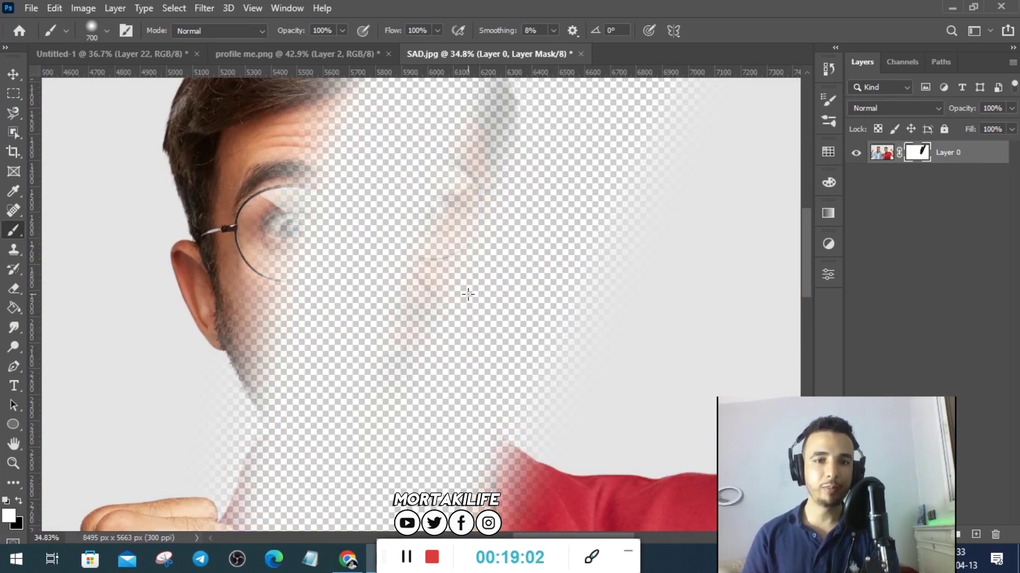
Paint away faint face remnants in black on the mask.
{"action": "key", "text": "x"}
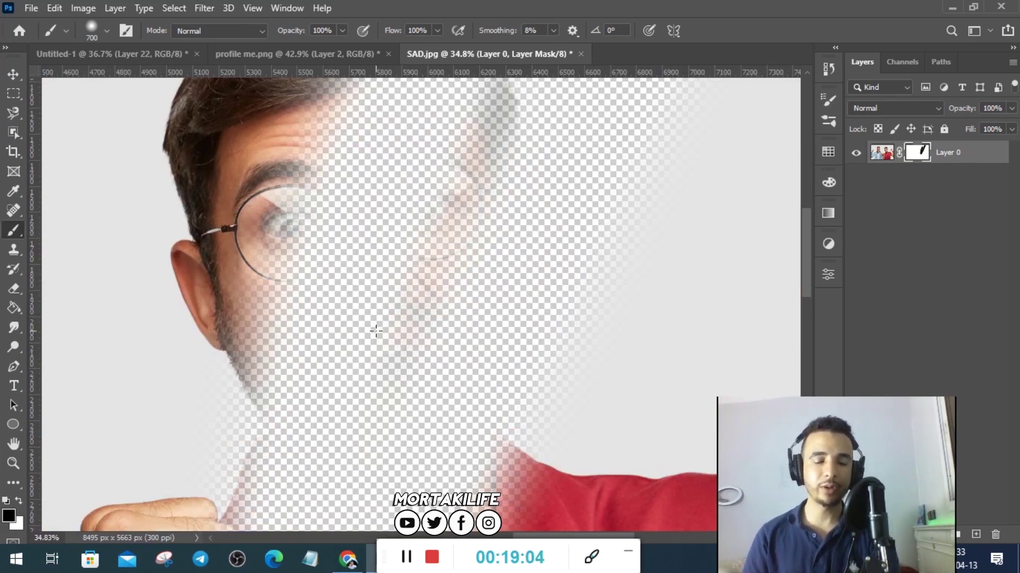
{"action": "left_click_drag", "start_coordinate": [375, 330], "coordinate": [475, 166]}
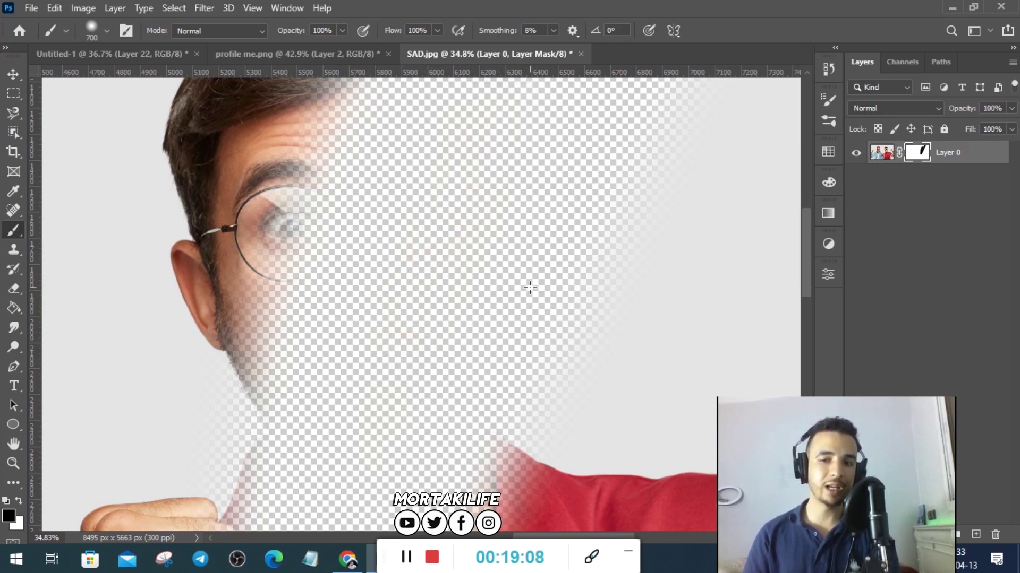
{"action": "scroll", "coordinate": [480, 334], "scroll_direction": "down", "scroll_amount": 1}
{"action": "scroll", "coordinate": [480, 334], "scroll_direction": "up", "scroll_amount": 1}
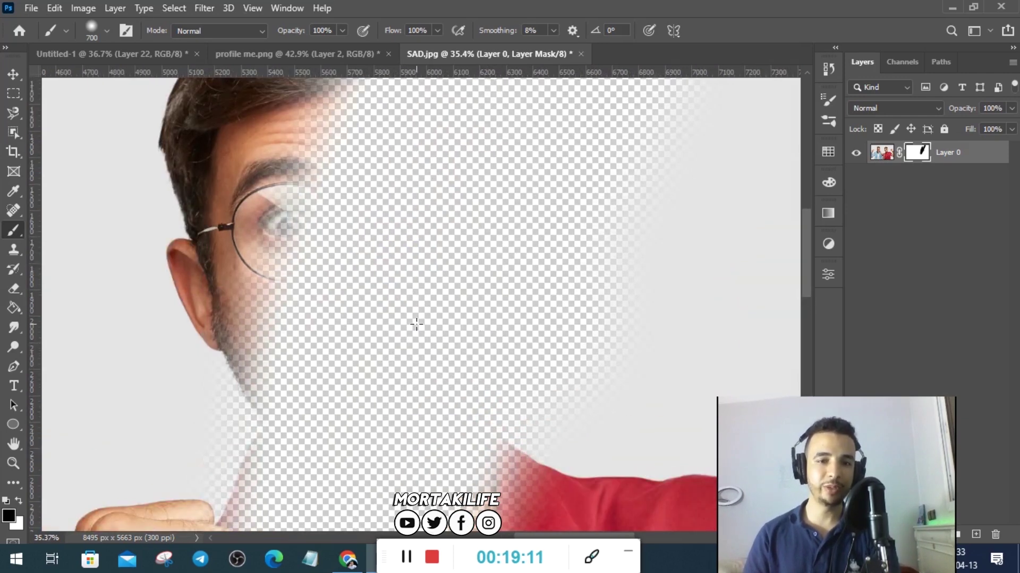
{"action": "scroll", "coordinate": [417, 323], "scroll_direction": "up", "scroll_amount": 3}
{"action": "scroll", "coordinate": [419, 267], "scroll_direction": "up", "scroll_amount": 2}
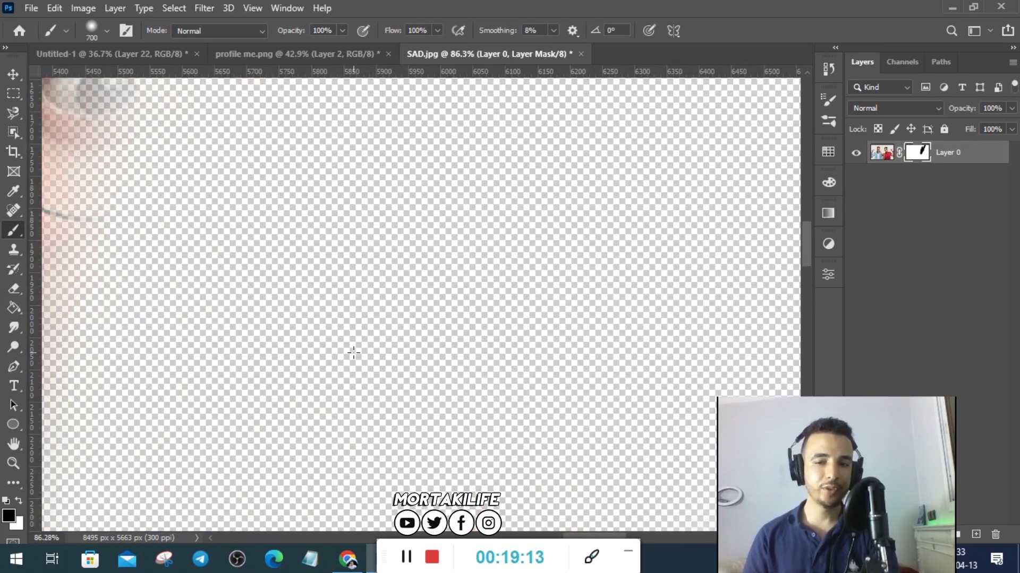
{"action": "scroll", "coordinate": [399, 343], "scroll_direction": "down", "scroll_amount": 1}
{"action": "scroll", "coordinate": [401, 353], "scroll_direction": "down", "scroll_amount": 1}
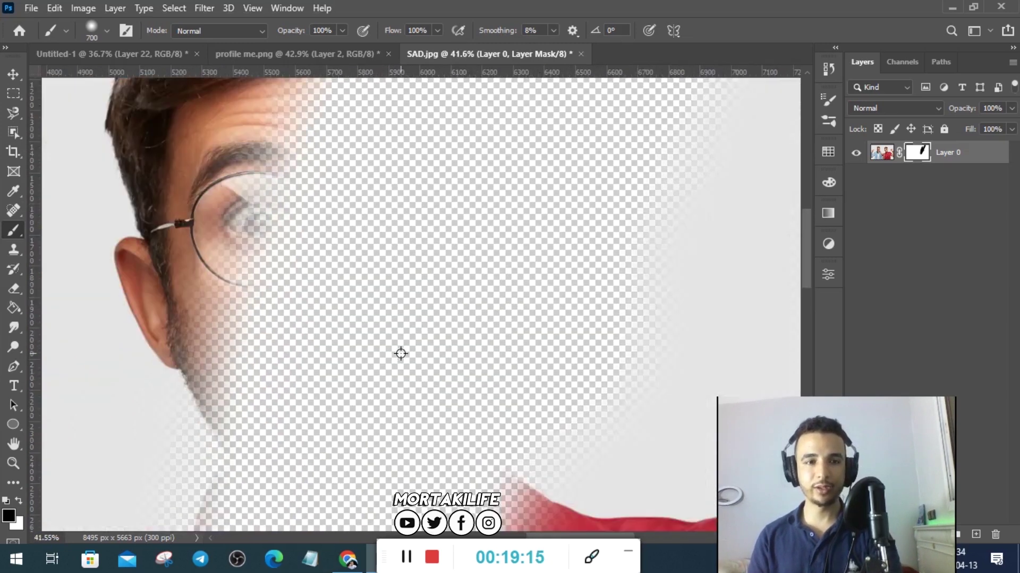
{"action": "scroll", "coordinate": [400, 352], "scroll_direction": "down", "scroll_amount": 1}
{"action": "scroll", "coordinate": [401, 354], "scroll_direction": "down", "scroll_amount": 1}
{"action": "scroll", "coordinate": [401, 353], "scroll_direction": "down", "scroll_amount": 1}
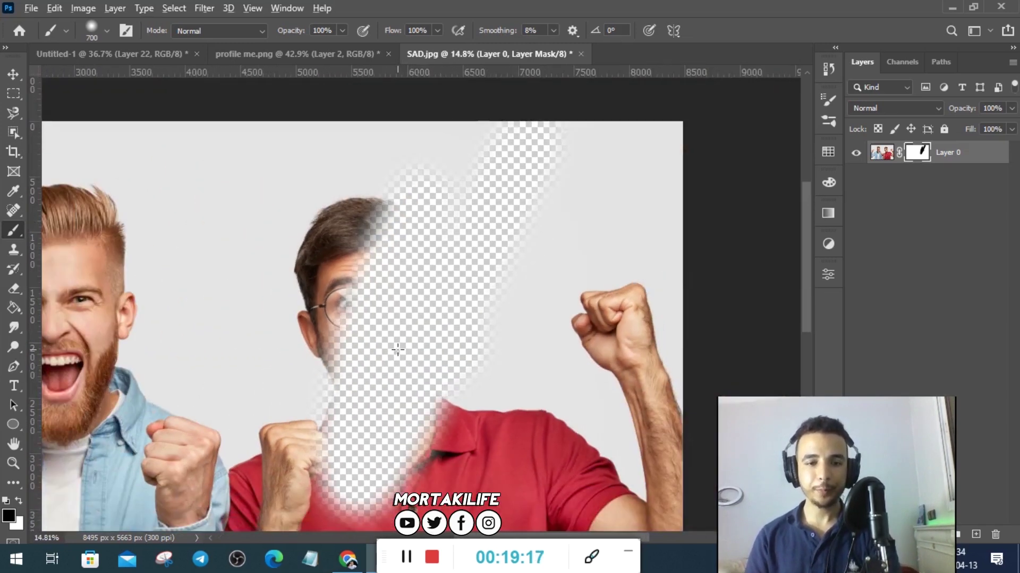
{"action": "scroll", "coordinate": [398, 355], "scroll_direction": "down", "scroll_amount": 1}
{"action": "scroll", "coordinate": [392, 356], "scroll_direction": "down", "scroll_amount": 1}
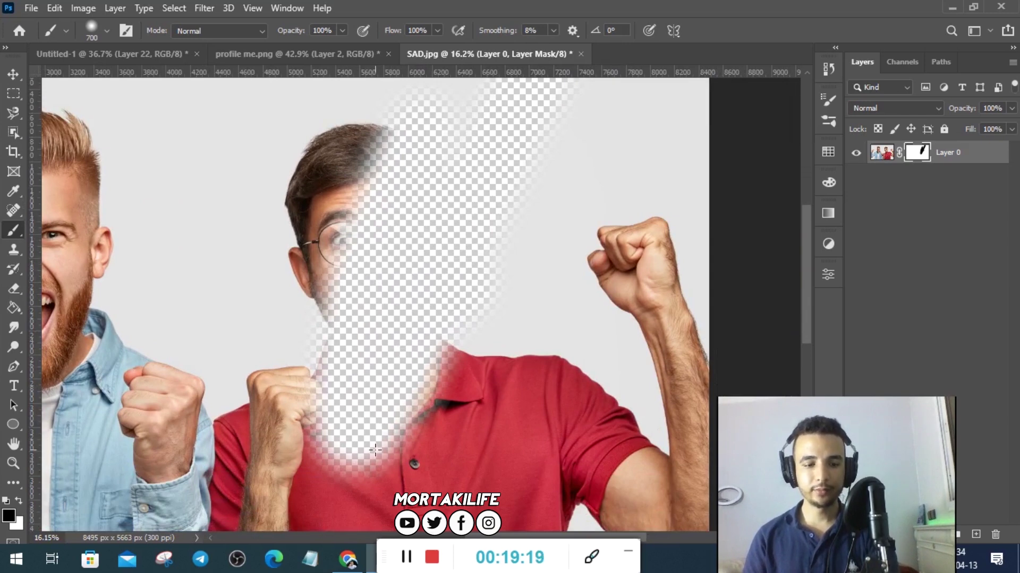
Switch to white and paint back the man's lower face, beard, hair and cheek.
{"action": "key", "text": "x"}
{"action": "mouse_move", "coordinate": [369, 405]}
{"action": "left_mouse_down"}
{"action": "mouse_move", "coordinate": [402, 207]}
{"action": "mouse_move", "coordinate": [358, 235]}
{"action": "left_mouse_up"}
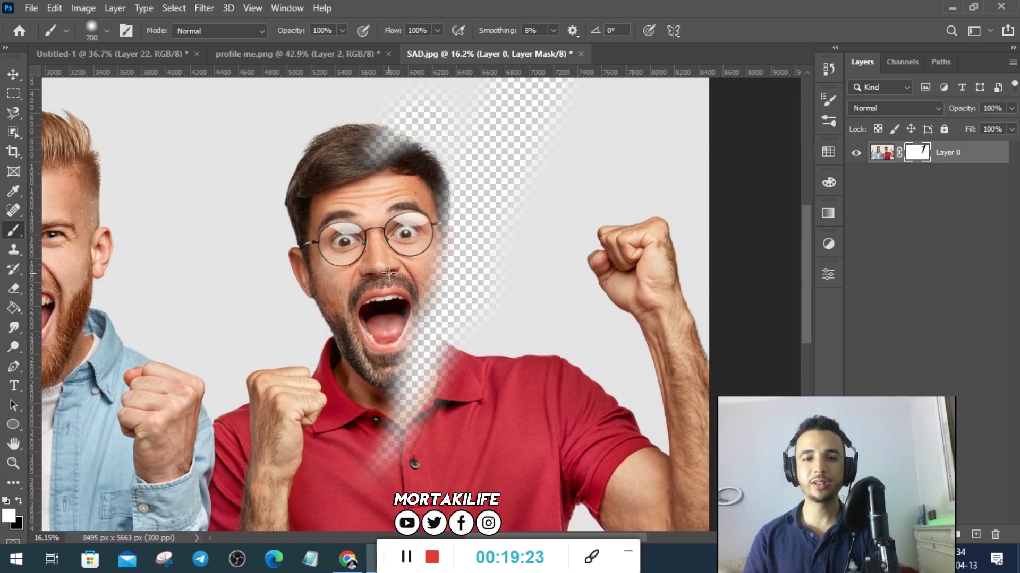
{"action": "left_click_drag", "start_coordinate": [389, 273], "coordinate": [387, 457]}
{"action": "left_click_drag", "start_coordinate": [549, 122], "coordinate": [521, 90]}
{"action": "scroll", "coordinate": [462, 159], "scroll_direction": "up", "scroll_amount": 1}
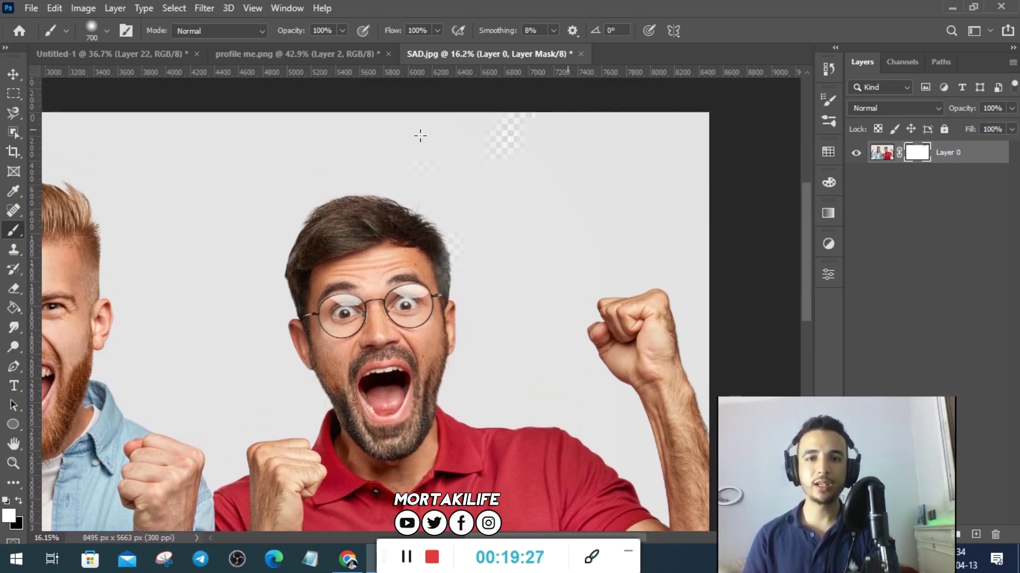
{"action": "scroll", "coordinate": [448, 280], "scroll_direction": "down", "scroll_amount": 3}
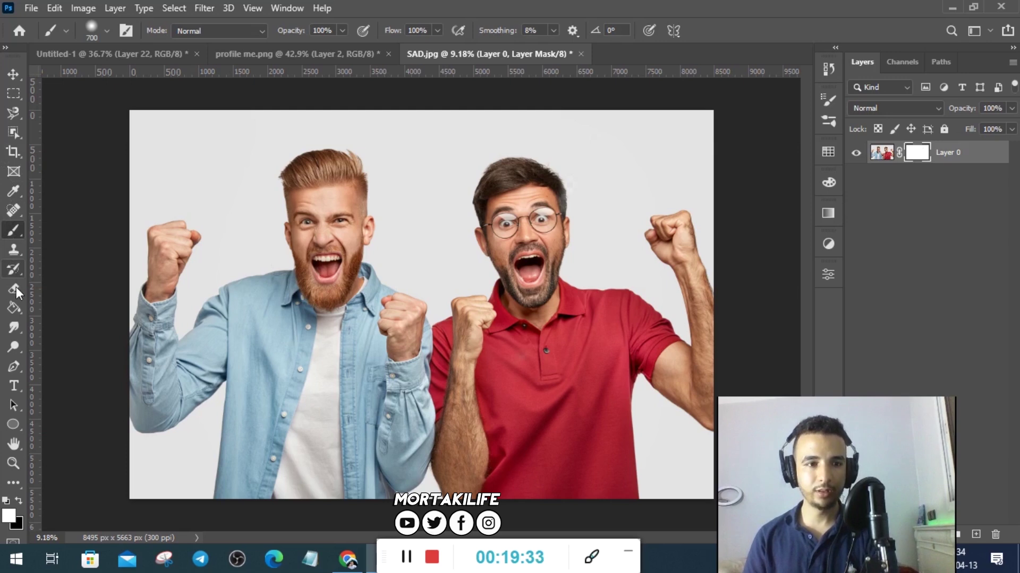
Crop SAD.jpg to 5327 × 3550 px around the red-bearded man.
{"action": "left_click", "coordinate": [13, 152]}
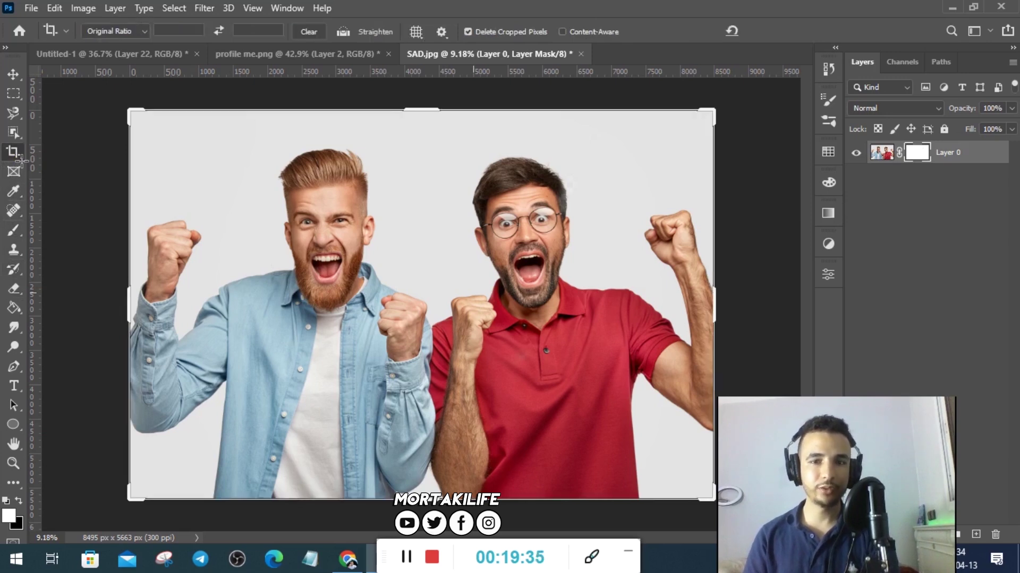
{"action": "left_click_drag", "start_coordinate": [717, 310], "coordinate": [575, 311]}
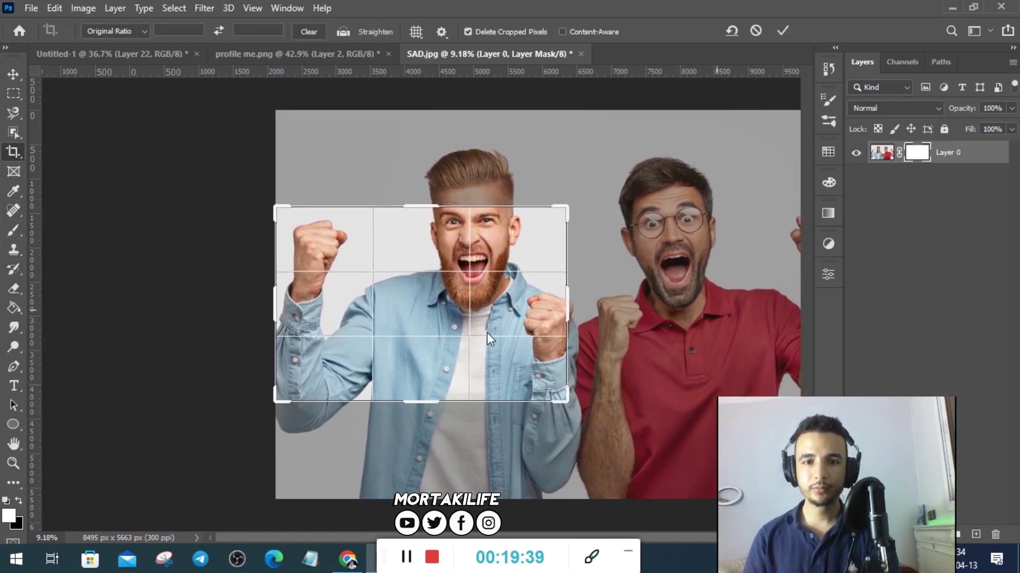
{"action": "left_click_drag", "start_coordinate": [486, 332], "coordinate": [482, 336]}
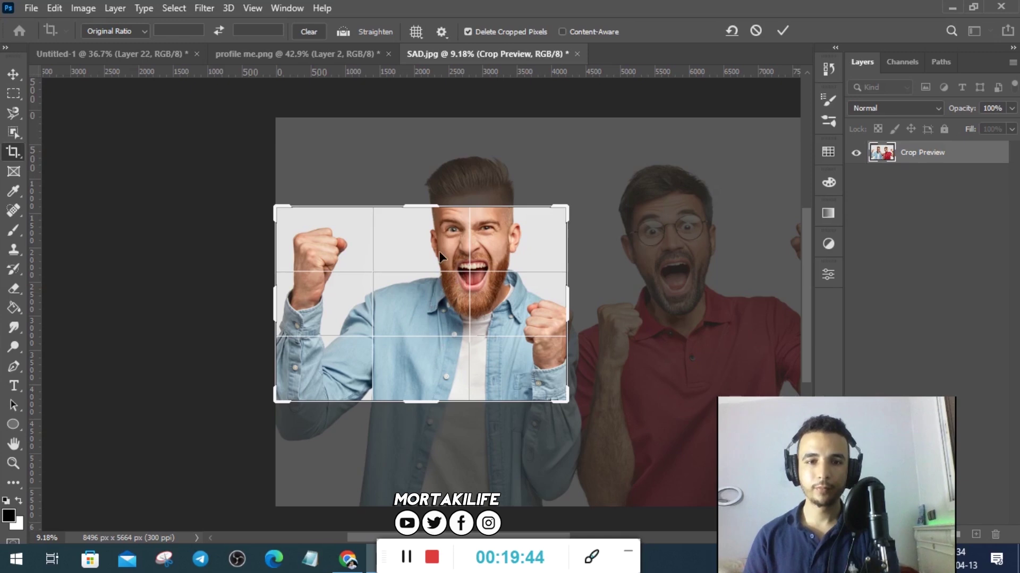
{"action": "left_click_drag", "start_coordinate": [431, 207], "coordinate": [431, 165]}
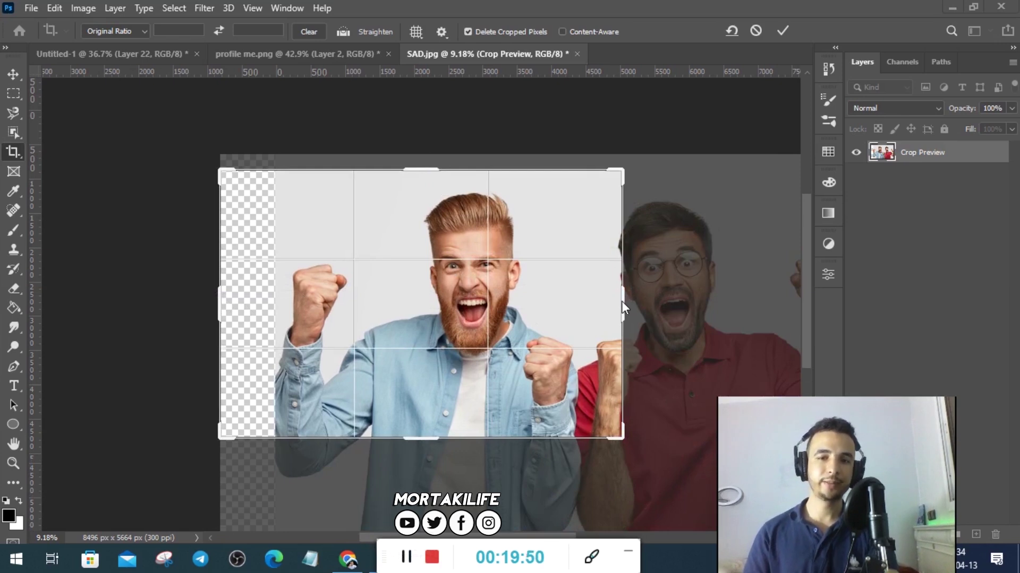
{"action": "left_click_drag", "start_coordinate": [622, 302], "coordinate": [605, 297]}
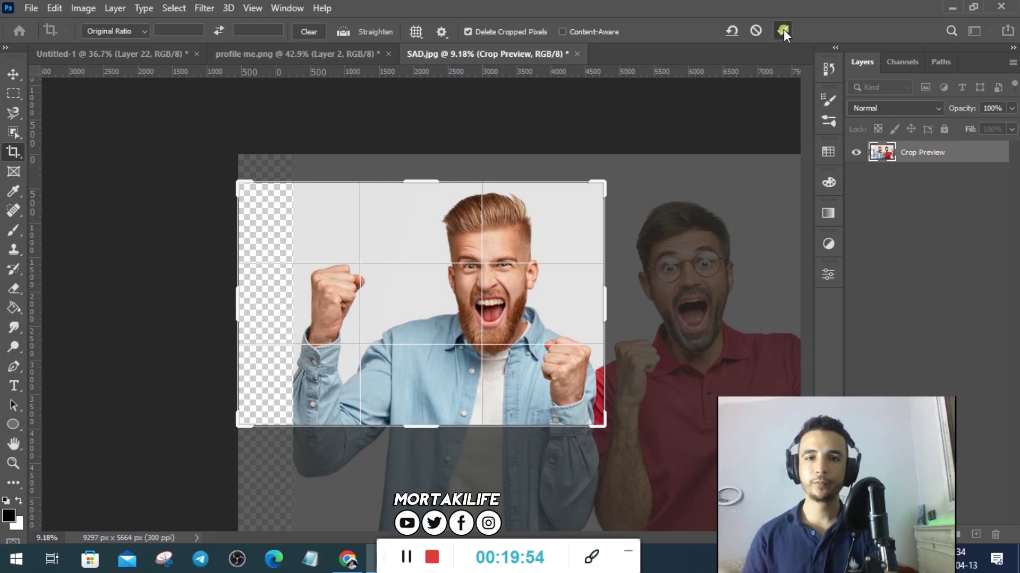
{"action": "left_click", "coordinate": [783, 31]}
{"action": "scroll", "coordinate": [420, 304], "scroll_direction": "up", "scroll_amount": 3}
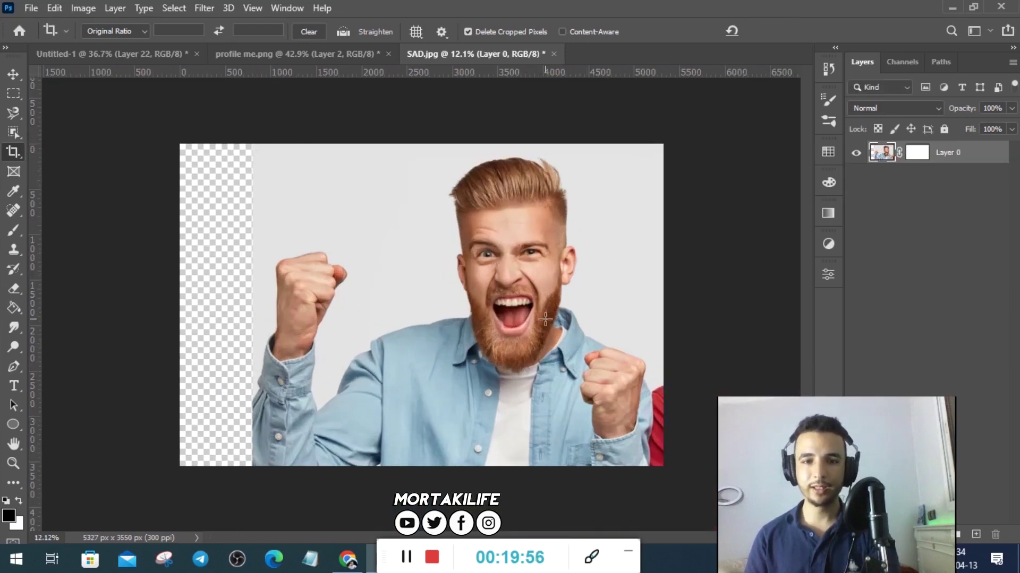
{"action": "key", "text": "v"}
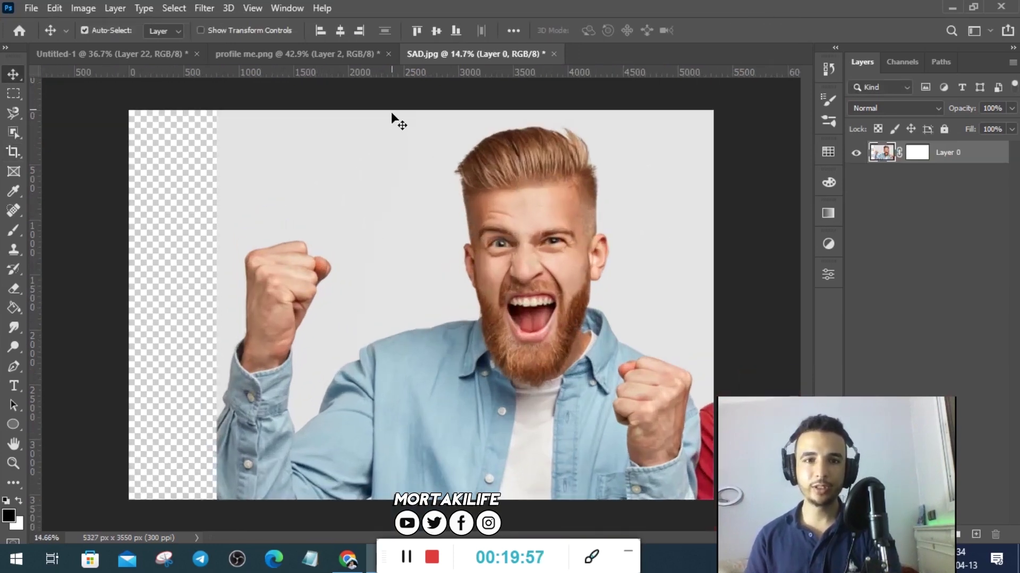
Auto-select the bearded man with Select Subject, then zoom in on the right edge.
{"action": "left_click", "coordinate": [16, 131]}
{"action": "left_click", "coordinate": [574, 32]}
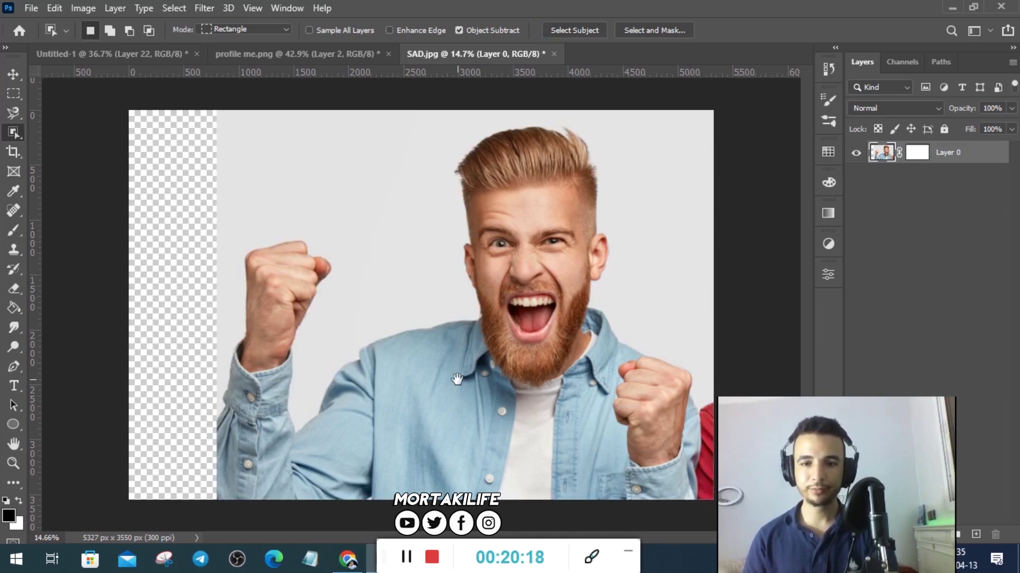
{"action": "key", "text": "ctrl+plus"}
{"action": "scroll", "coordinate": [622, 385], "scroll_direction": "up", "scroll_amount": 3}
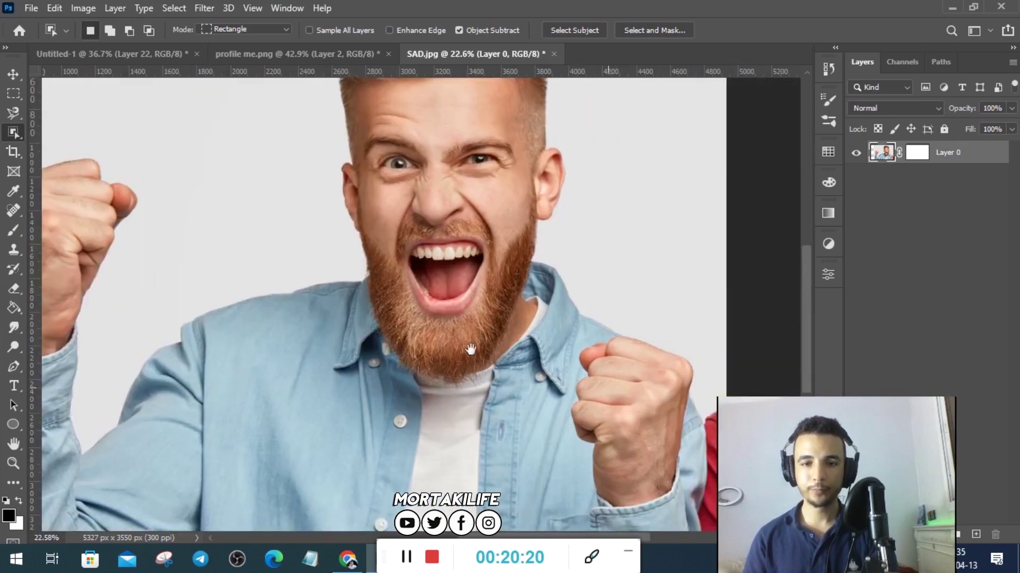
{"action": "left_click_drag", "start_coordinate": [608, 388], "coordinate": [278, 254]}
{"action": "key", "text": "ctrl+plus"}
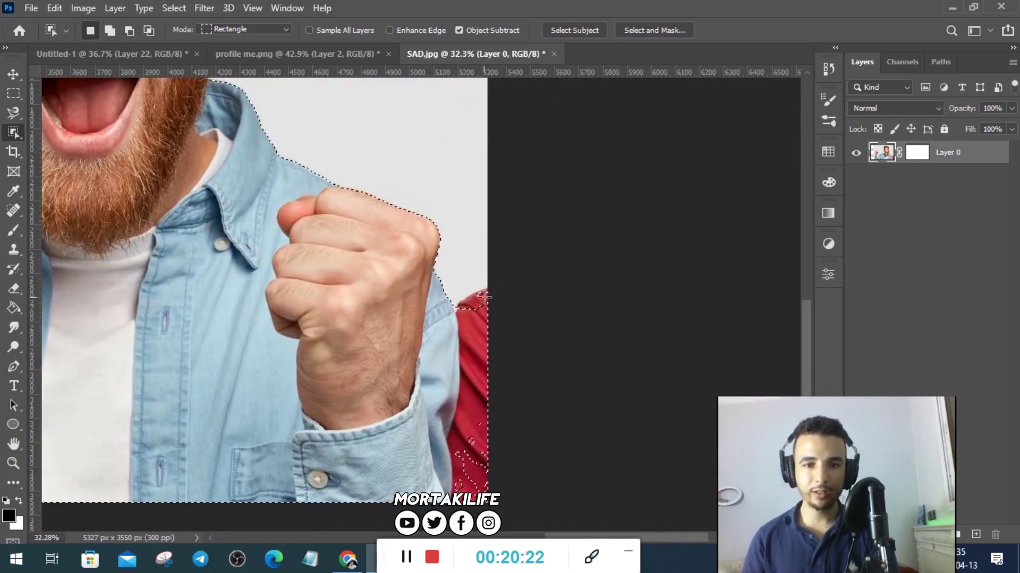
Subtract the red neighbour's shoulder from the selection with Quick Selection.
{"action": "right_click", "coordinate": [14, 133]}
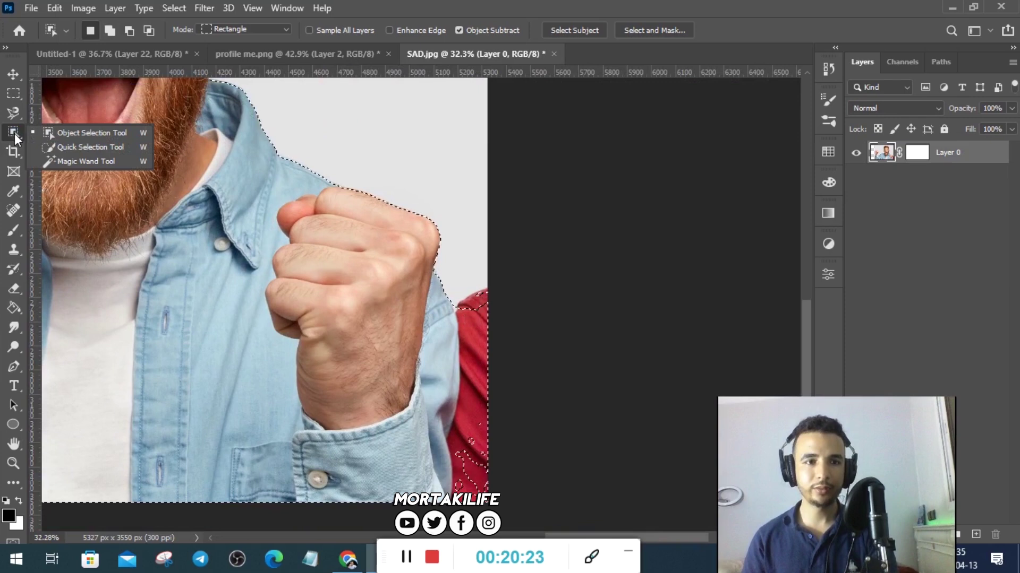
{"action": "left_click", "coordinate": [57, 146]}
{"action": "left_click", "coordinate": [485, 289]}
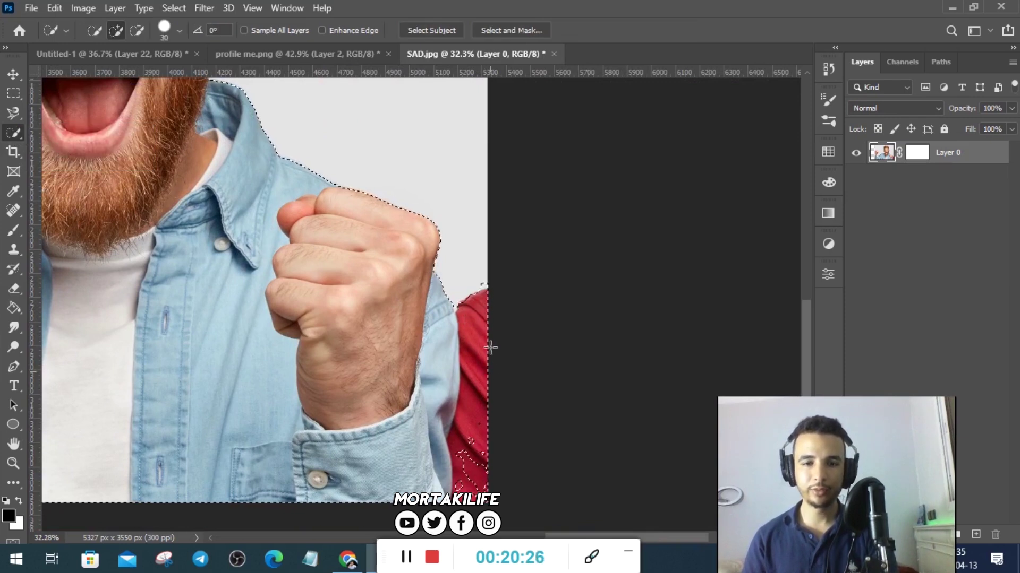
{"action": "key", "text": "alt"}
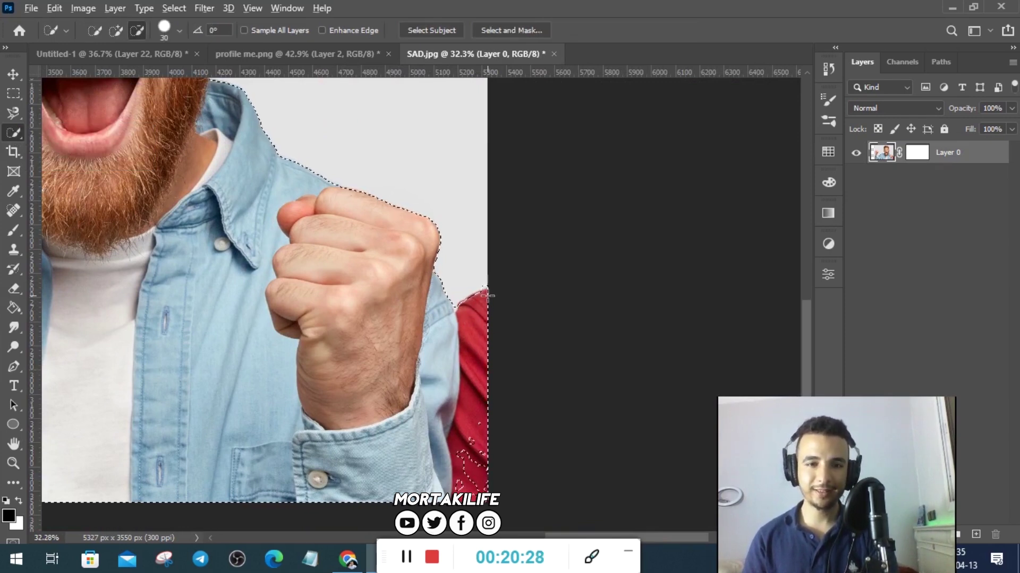
{"action": "left_click_drag", "start_coordinate": [476, 273], "coordinate": [472, 492]}
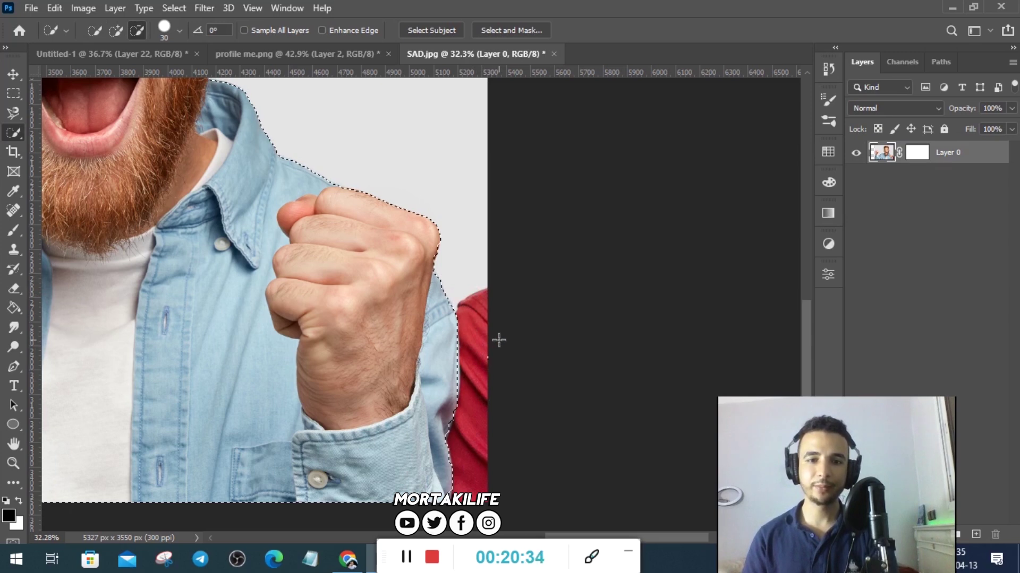
{"action": "scroll", "coordinate": [452, 350], "scroll_direction": "down", "scroll_amount": 1}
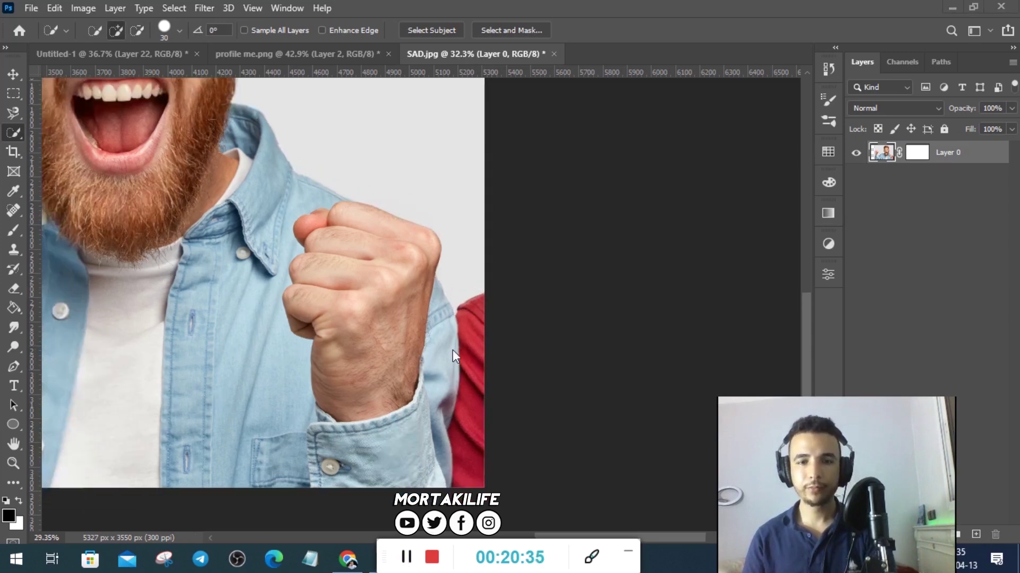
{"action": "scroll", "coordinate": [452, 350], "scroll_direction": "down", "scroll_amount": 2}
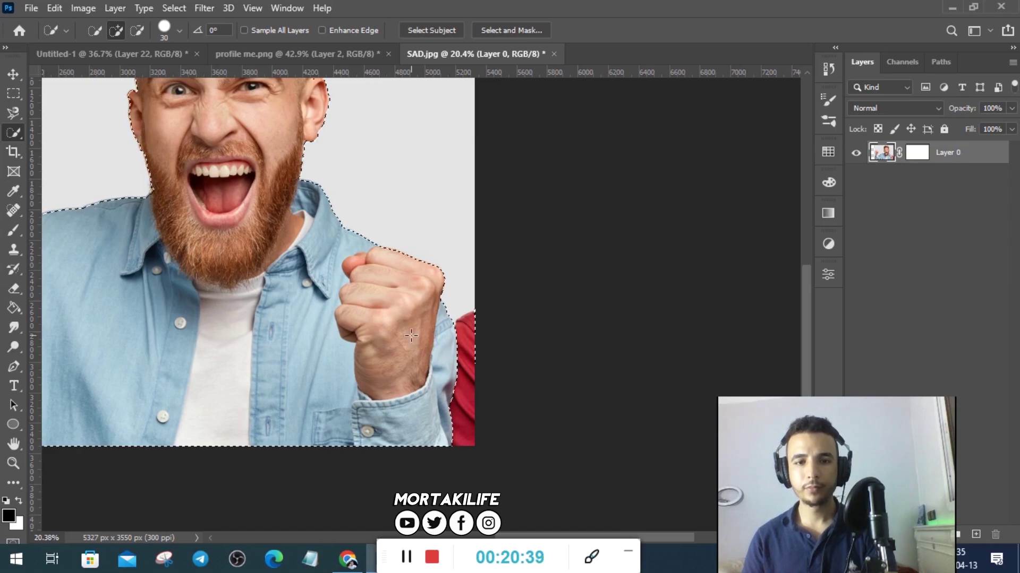
{"action": "scroll", "coordinate": [450, 351], "scroll_direction": "down", "scroll_amount": 2}
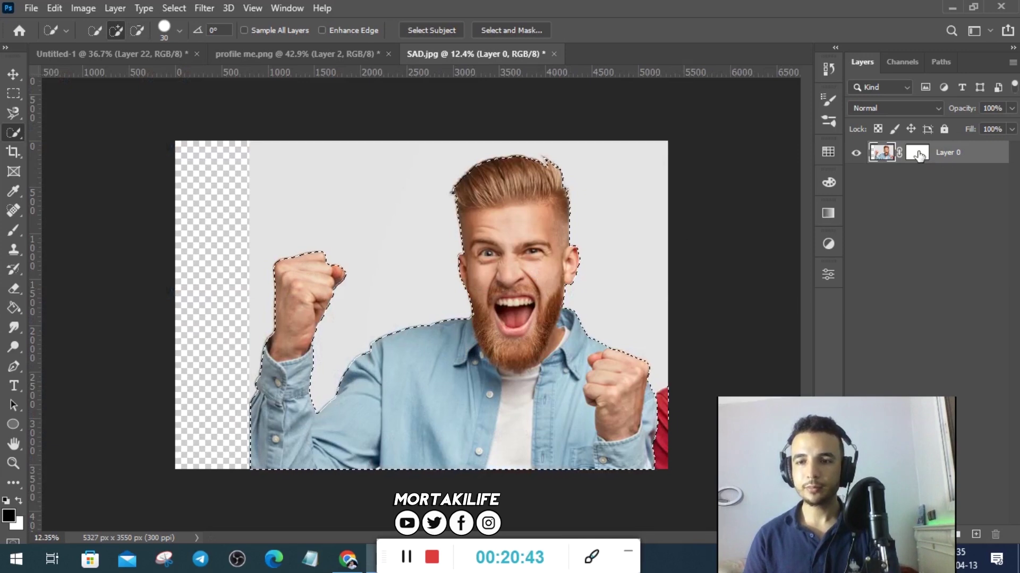
Reselect the man with Select Subject and add a layer mask hiding the background.
{"action": "key", "text": "ctrl+d"}
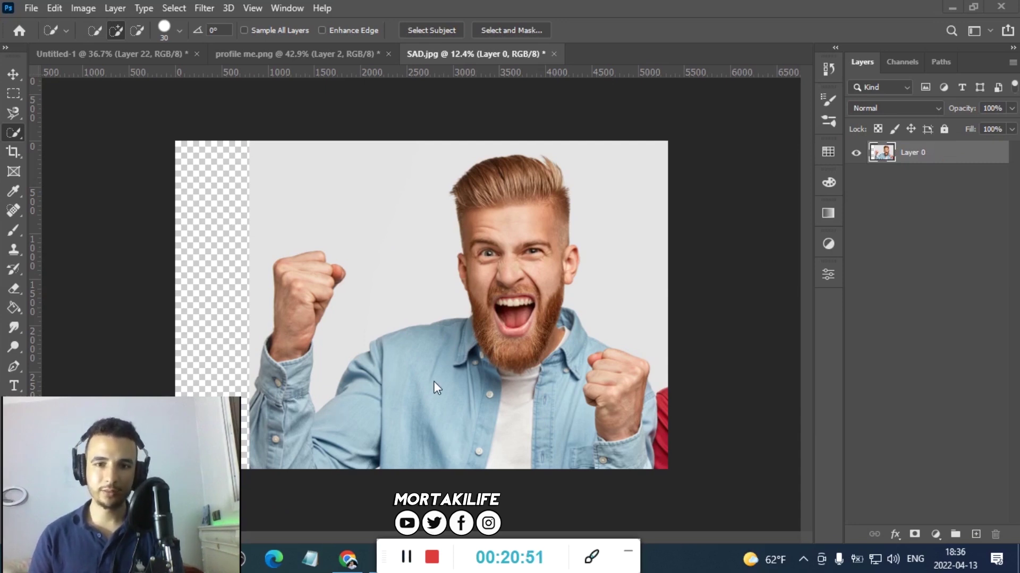
{"action": "left_click", "coordinate": [411, 30]}
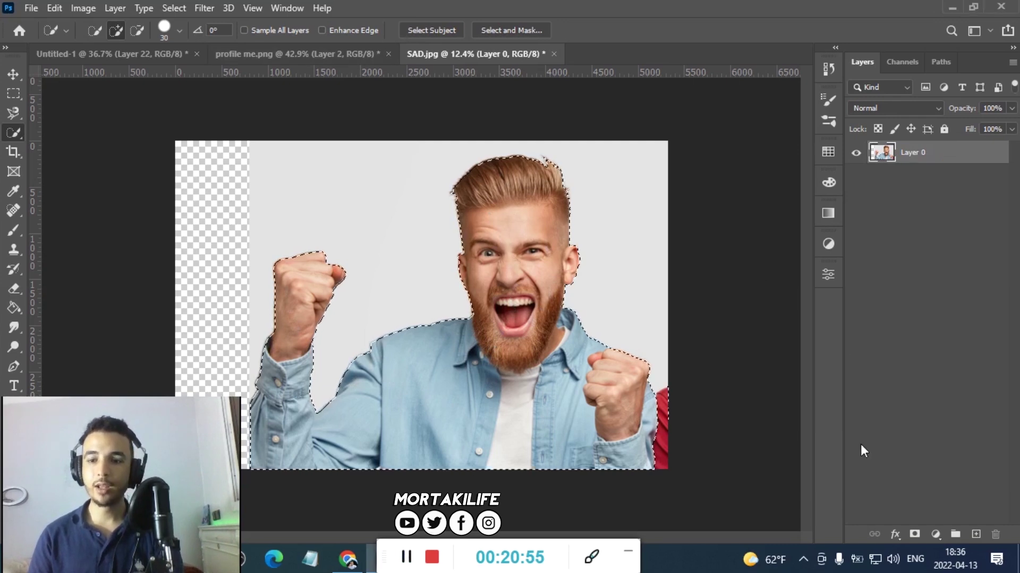
{"action": "left_click", "coordinate": [914, 534]}
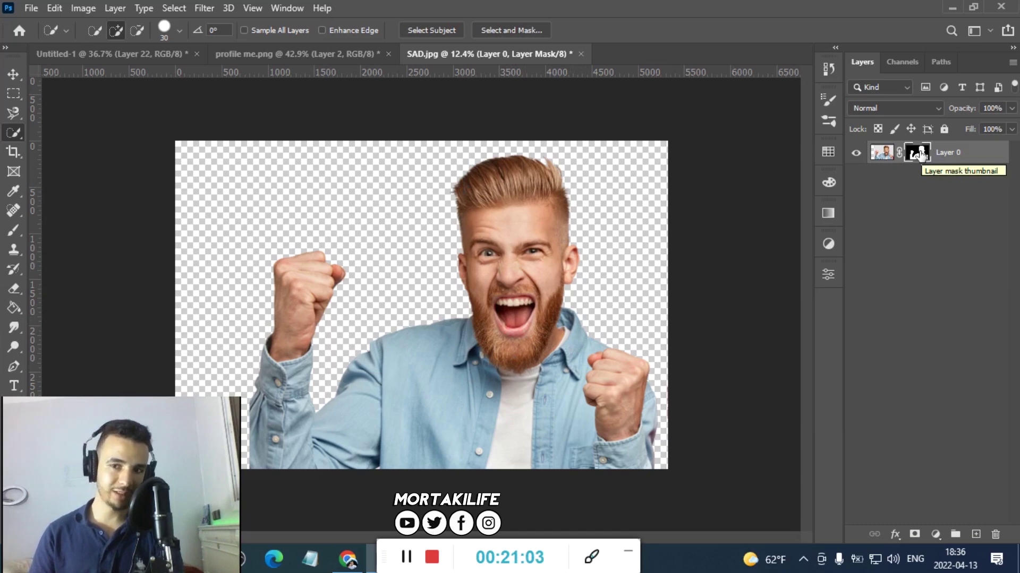
{"action": "double_click", "coordinate": [917, 152]}
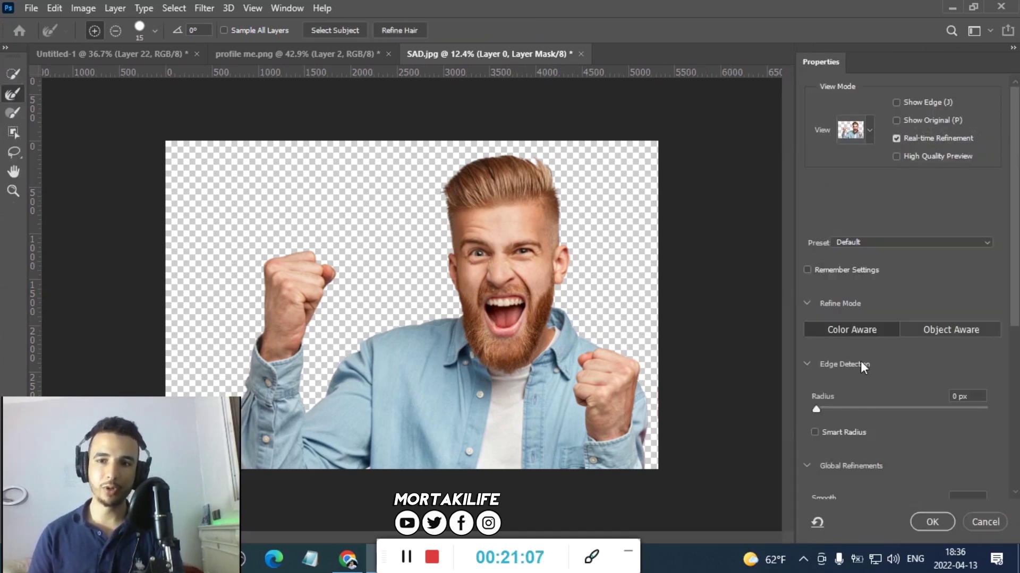
Preview the mask as a red overlay and zoom in on the top of the hair.
{"action": "left_click", "coordinate": [868, 133]}
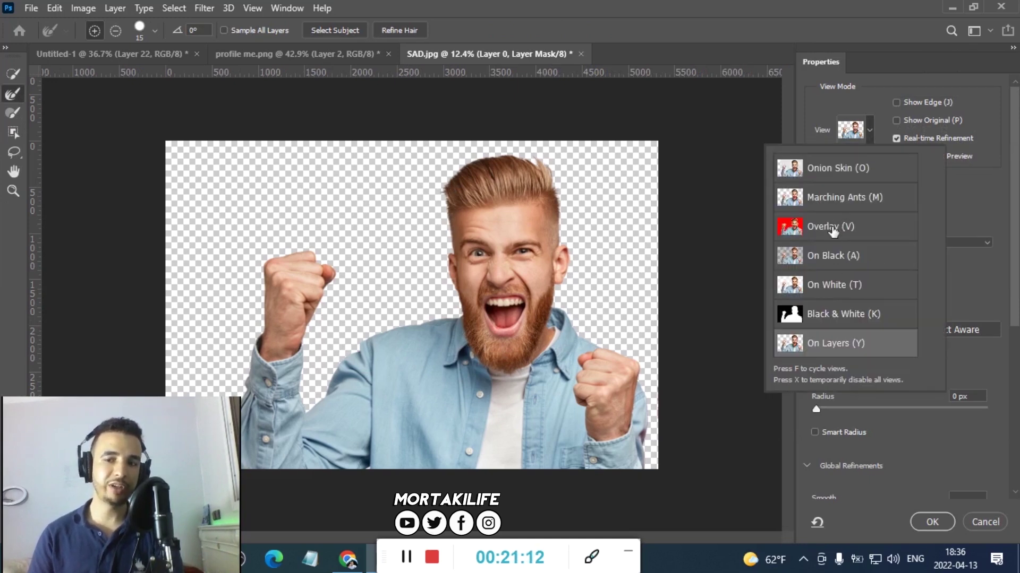
{"action": "left_click", "coordinate": [866, 133]}
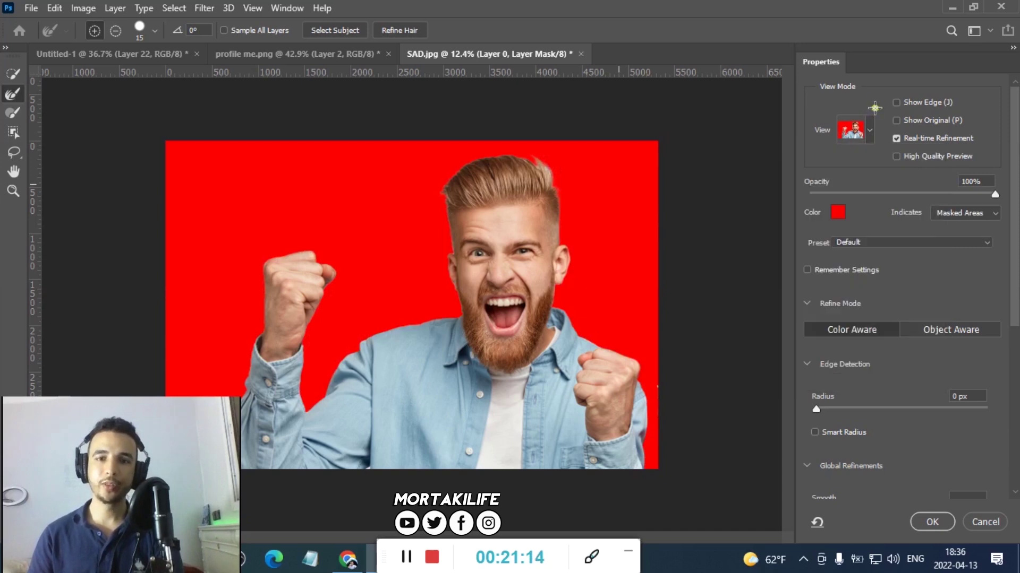
{"action": "scroll", "coordinate": [631, 194], "scroll_direction": "up", "scroll_amount": 8}
{"action": "key", "text": "alt"}
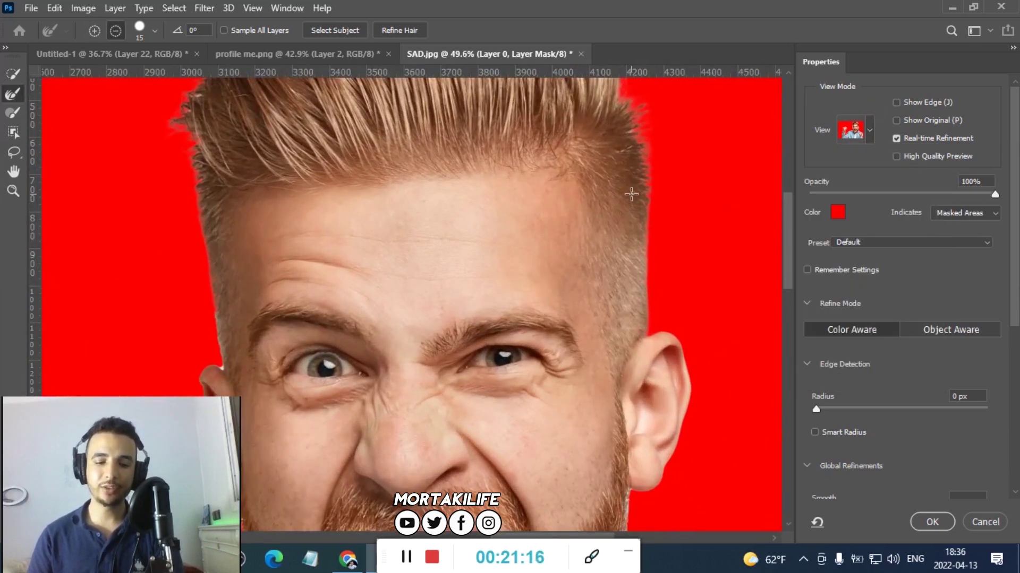
{"action": "scroll", "coordinate": [663, 189], "scroll_direction": "up", "scroll_amount": 2}
{"action": "mouse_move", "coordinate": [638, 193]}
{"action": "left_mouse_down"}
{"action": "mouse_move", "coordinate": [638, 424]}
{"action": "mouse_move", "coordinate": [652, 398]}
{"action": "left_mouse_up"}
{"action": "scroll", "coordinate": [574, 250], "scroll_direction": "up", "scroll_amount": 1}
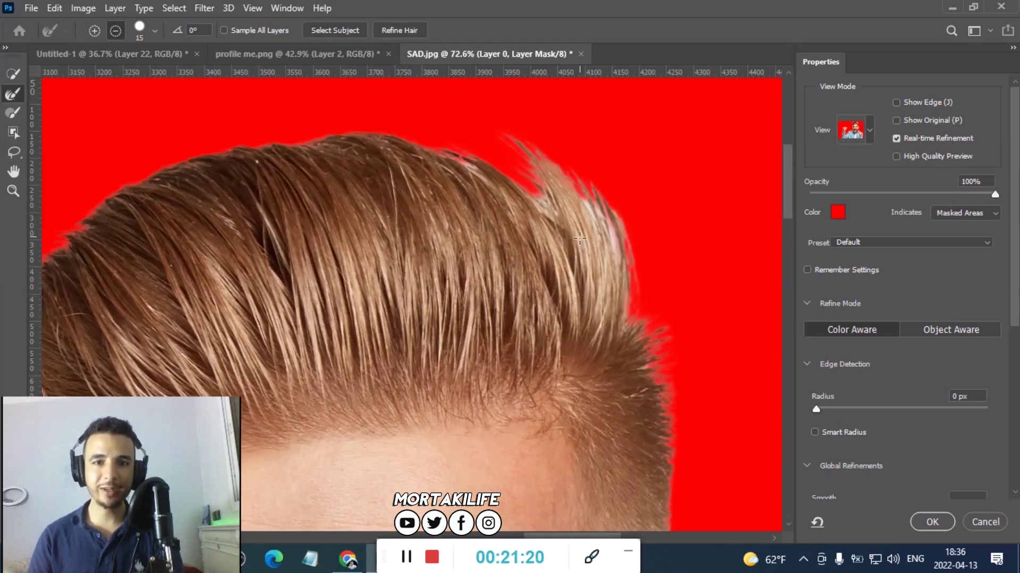
{"action": "scroll", "coordinate": [631, 229], "scroll_direction": "up", "scroll_amount": 1}
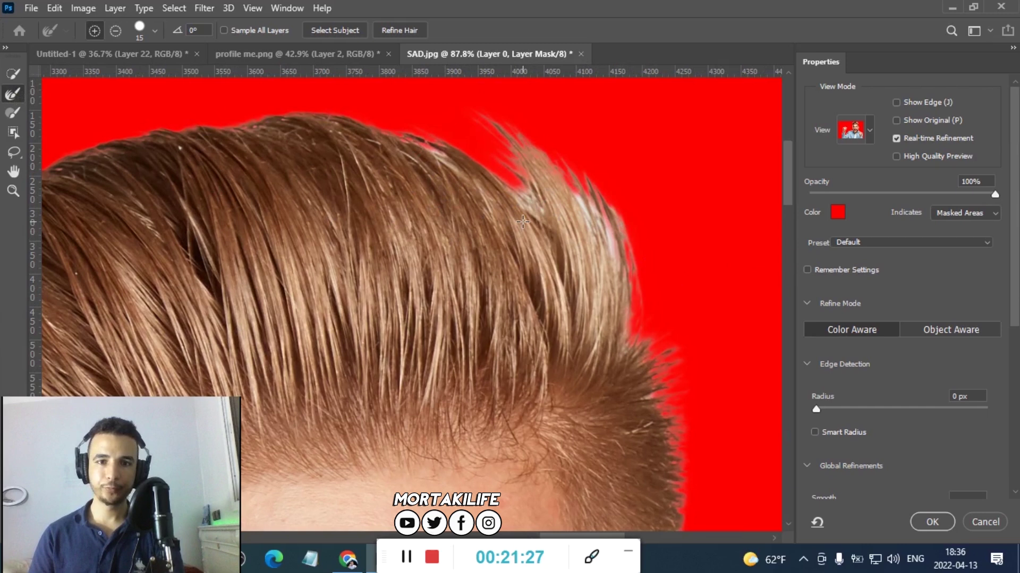
Refine the top, upper-right and left hair edges with the Refine Edge Brush.
{"action": "left_click_drag", "start_coordinate": [518, 188], "coordinate": [660, 234]}
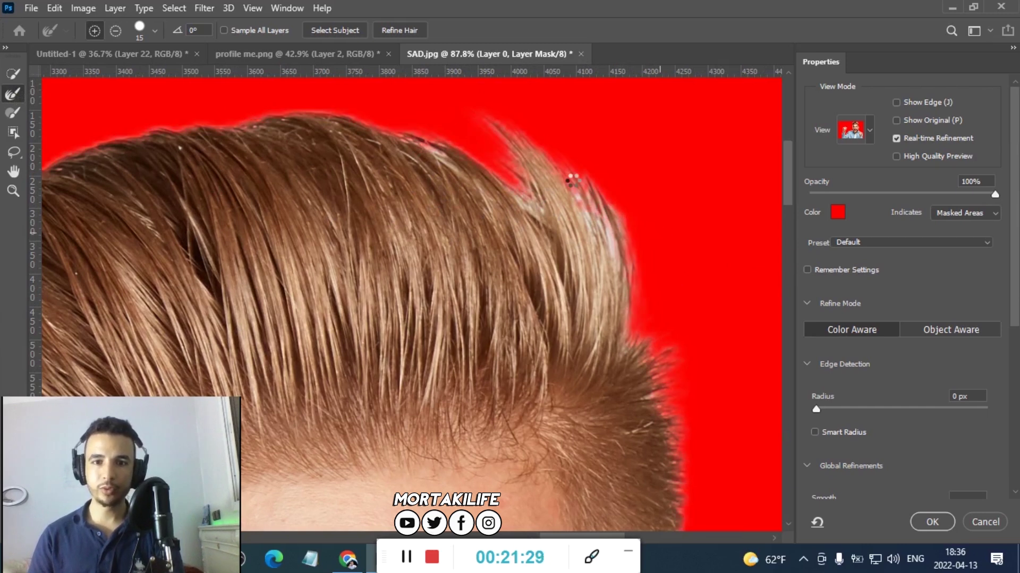
{"action": "left_click_drag", "start_coordinate": [582, 182], "coordinate": [648, 290]}
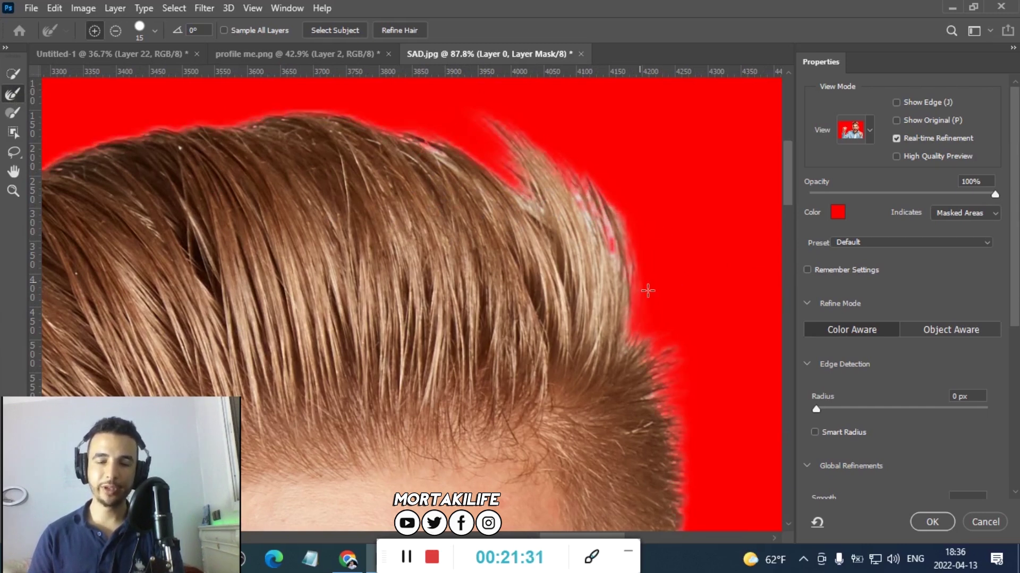
{"action": "left_click_drag", "start_coordinate": [576, 176], "coordinate": [603, 251]}
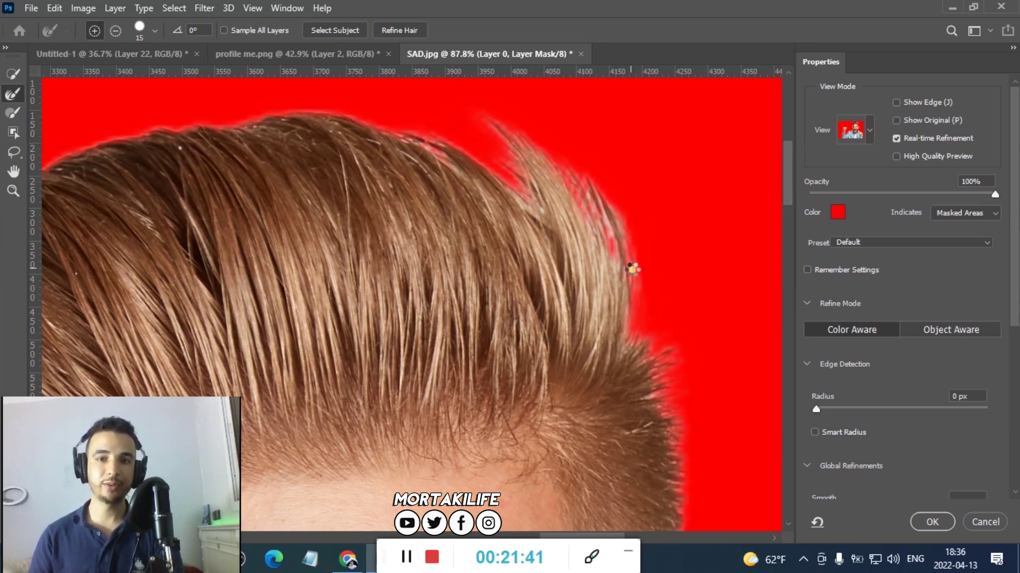
{"action": "scroll", "coordinate": [590, 317], "scroll_direction": "down", "scroll_amount": 2}
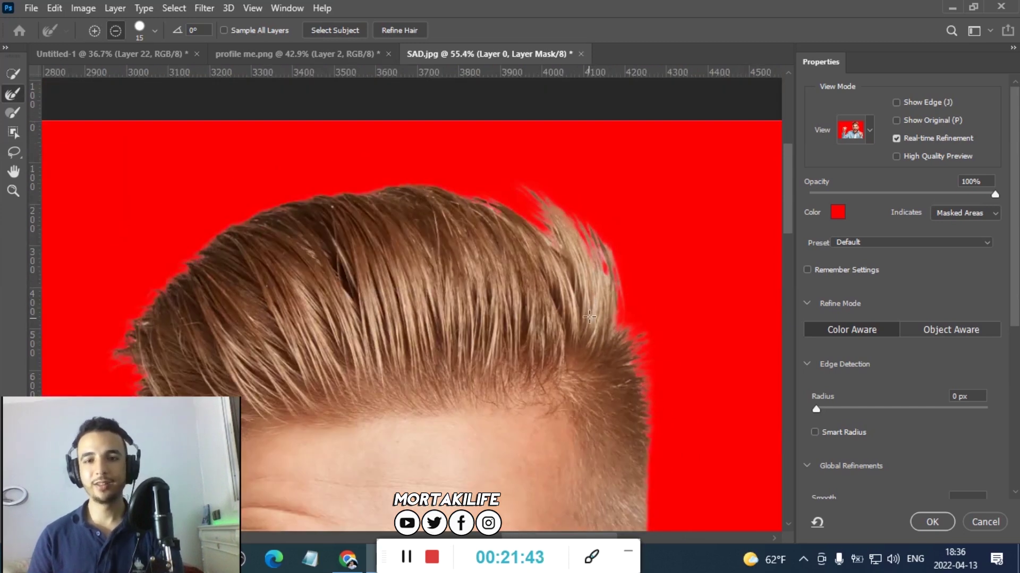
{"action": "scroll", "coordinate": [589, 317], "scroll_direction": "down", "scroll_amount": 1}
{"action": "scroll", "coordinate": [449, 326], "scroll_direction": "down", "scroll_amount": 1}
{"action": "scroll", "coordinate": [382, 365], "scroll_direction": "up", "scroll_amount": 4}
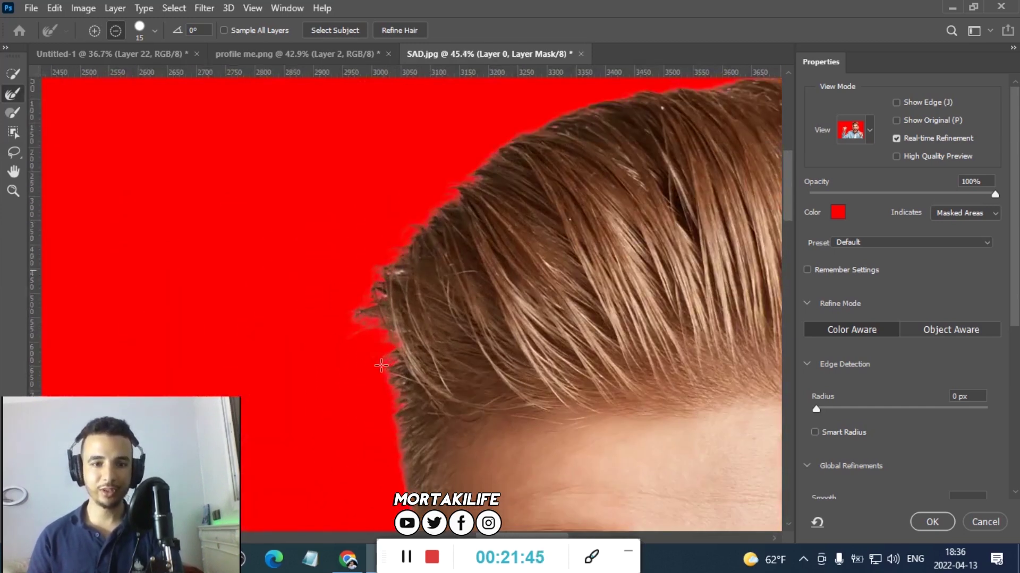
{"action": "scroll", "coordinate": [381, 365], "scroll_direction": "up", "scroll_amount": 3}
{"action": "scroll", "coordinate": [396, 260], "scroll_direction": "up", "scroll_amount": 1}
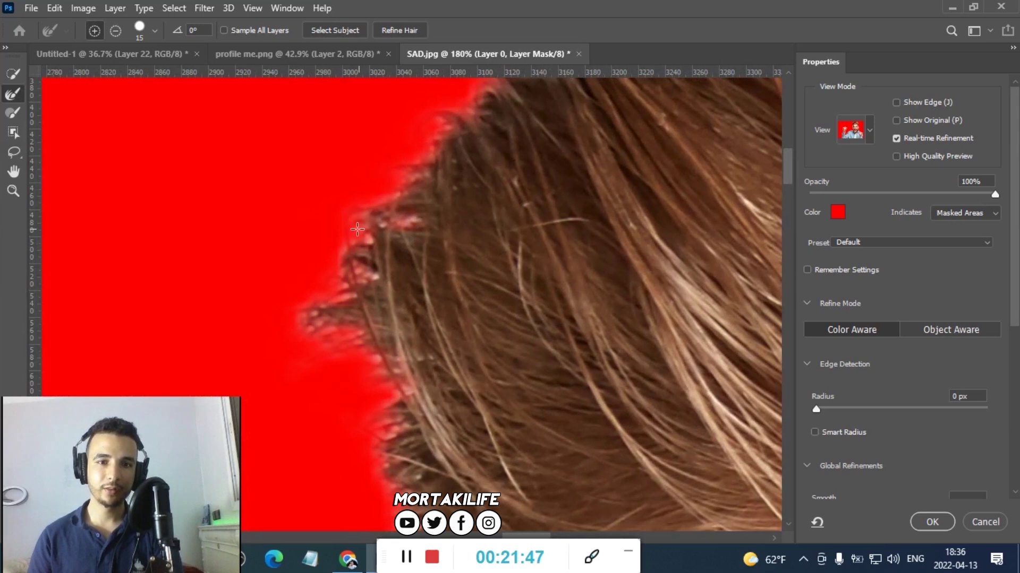
{"action": "left_click_drag", "start_coordinate": [389, 207], "coordinate": [360, 307]}
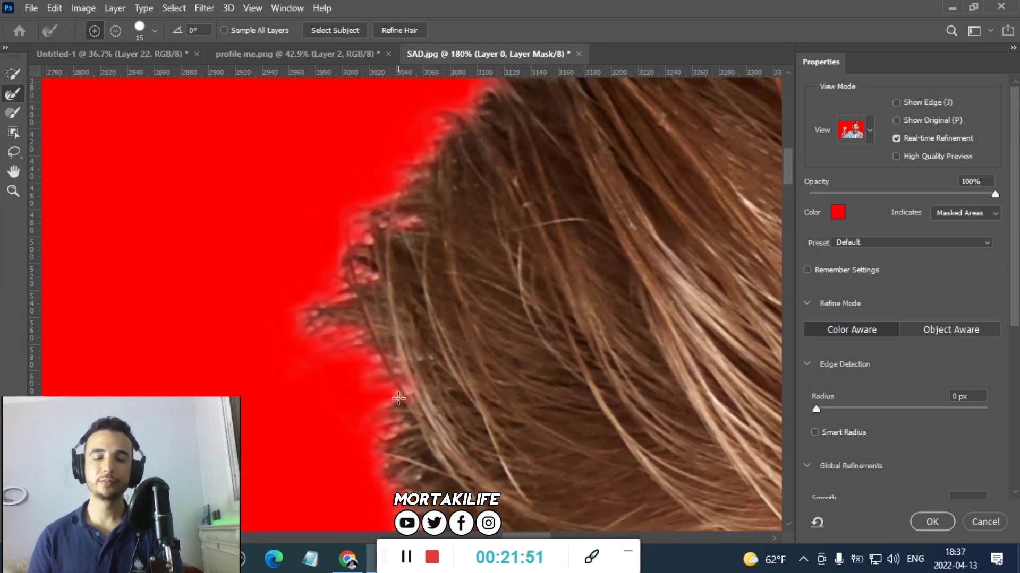
Refine the mask along the beard edge with the Refine Edge Brush.
{"action": "scroll", "coordinate": [403, 404], "scroll_direction": "down", "scroll_amount": 2}
{"action": "scroll", "coordinate": [431, 419], "scroll_direction": "down", "scroll_amount": 2}
{"action": "scroll", "coordinate": [457, 433], "scroll_direction": "down", "scroll_amount": 2}
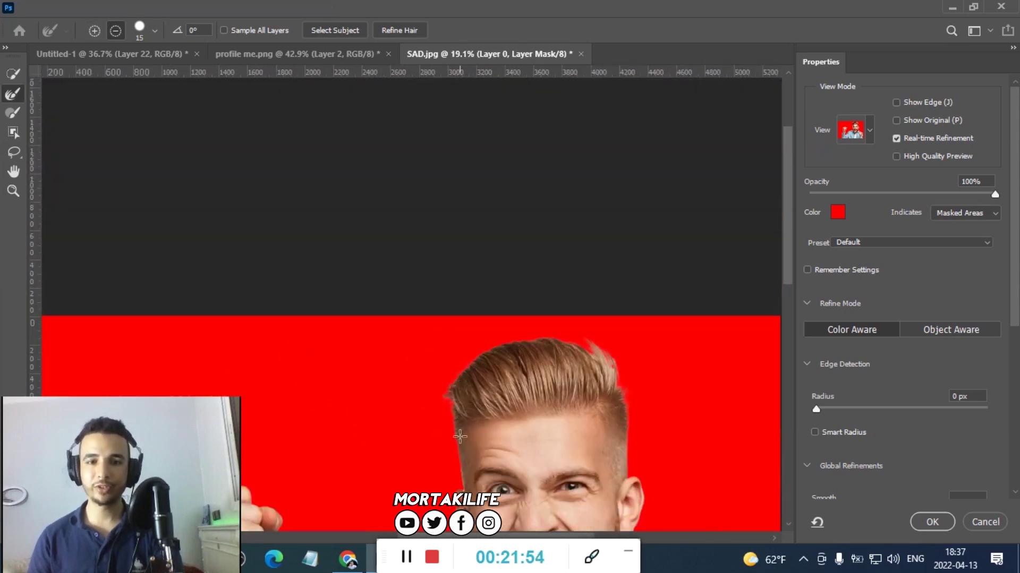
{"action": "scroll", "coordinate": [460, 425], "scroll_direction": "down", "scroll_amount": 2}
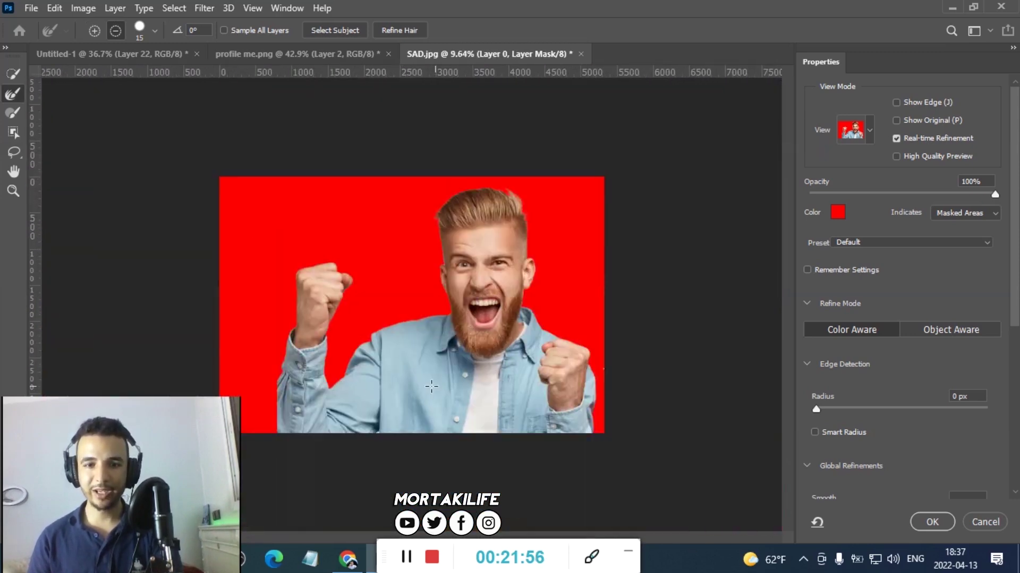
{"action": "scroll", "coordinate": [380, 384], "scroll_direction": "up", "scroll_amount": 1}
{"action": "scroll", "coordinate": [630, 237], "scroll_direction": "up", "scroll_amount": 1}
{"action": "scroll", "coordinate": [630, 237], "scroll_direction": "up", "scroll_amount": 2}
{"action": "scroll", "coordinate": [600, 305], "scroll_direction": "down", "scroll_amount": 3}
{"action": "scroll", "coordinate": [601, 307], "scroll_direction": "up", "scroll_amount": 2}
{"action": "scroll", "coordinate": [610, 292], "scroll_direction": "up", "scroll_amount": 3}
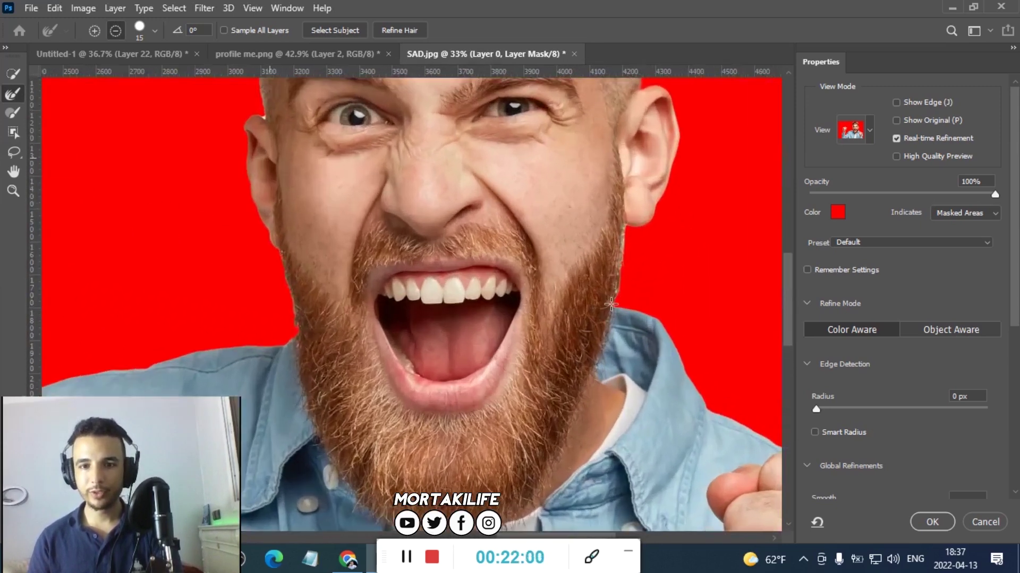
{"action": "scroll", "coordinate": [647, 247], "scroll_direction": "up", "scroll_amount": 5}
{"action": "scroll", "coordinate": [647, 246], "scroll_direction": "up", "scroll_amount": 2}
{"action": "scroll", "coordinate": [646, 247], "scroll_direction": "up", "scroll_amount": 2}
{"action": "scroll", "coordinate": [647, 247], "scroll_direction": "up", "scroll_amount": 1}
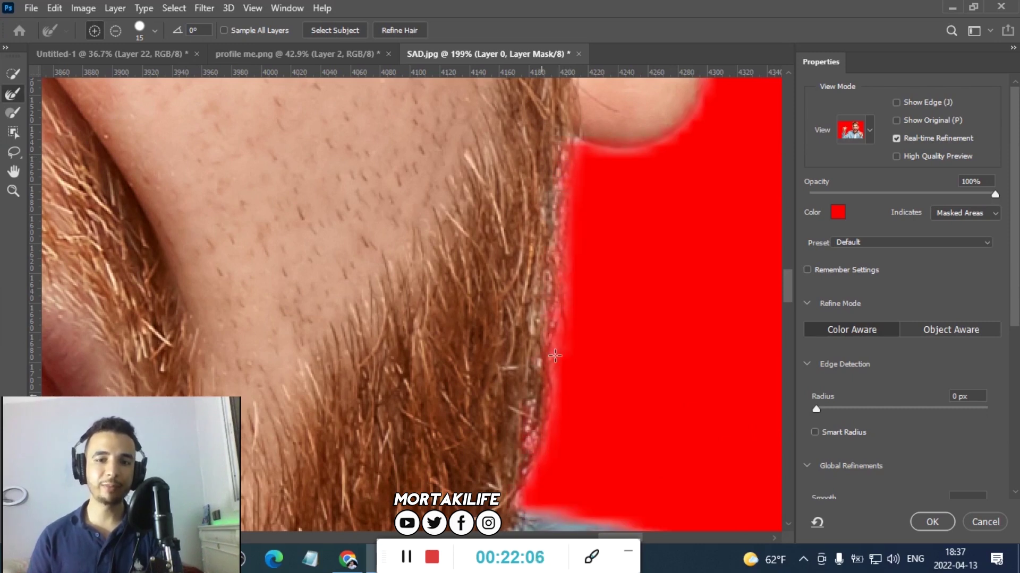
{"action": "left_click_drag", "start_coordinate": [540, 471], "coordinate": [583, 281]}
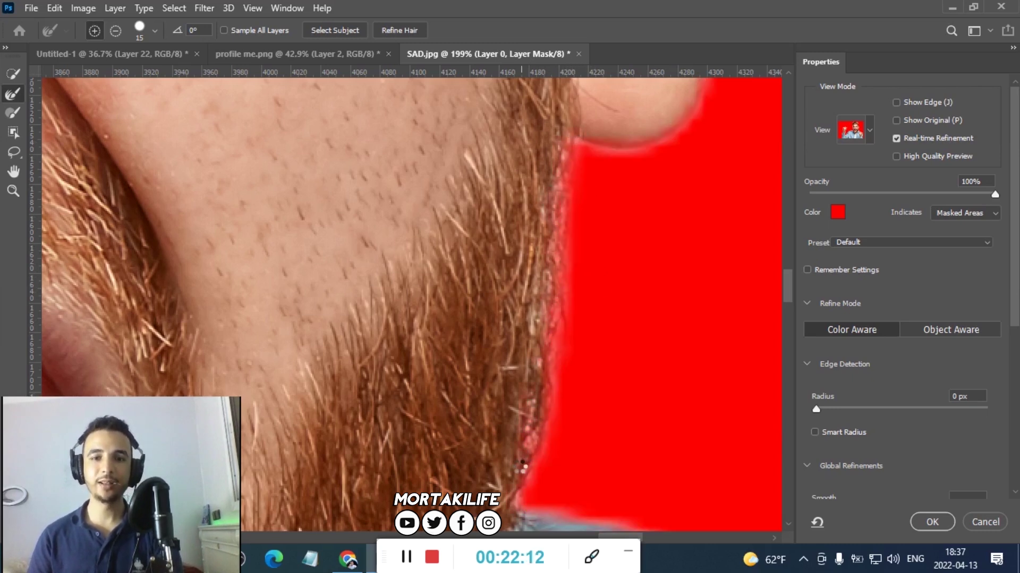
Refine the shirt and shoulder edges, touch up the beard, and apply the mask.
{"action": "scroll", "coordinate": [586, 420], "scroll_direction": "down", "scroll_amount": 2}
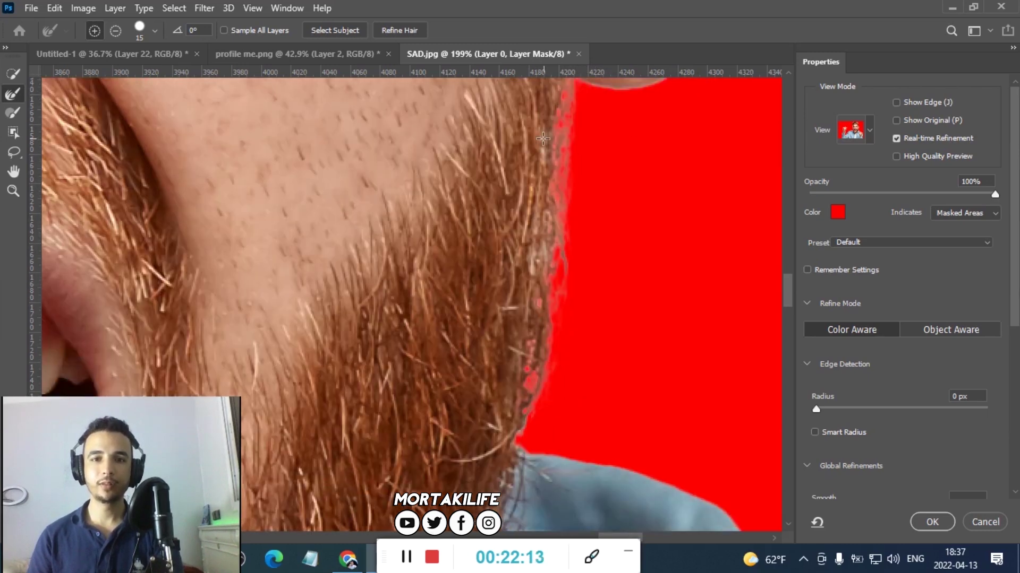
{"action": "left_click_drag", "start_coordinate": [542, 139], "coordinate": [546, 202]}
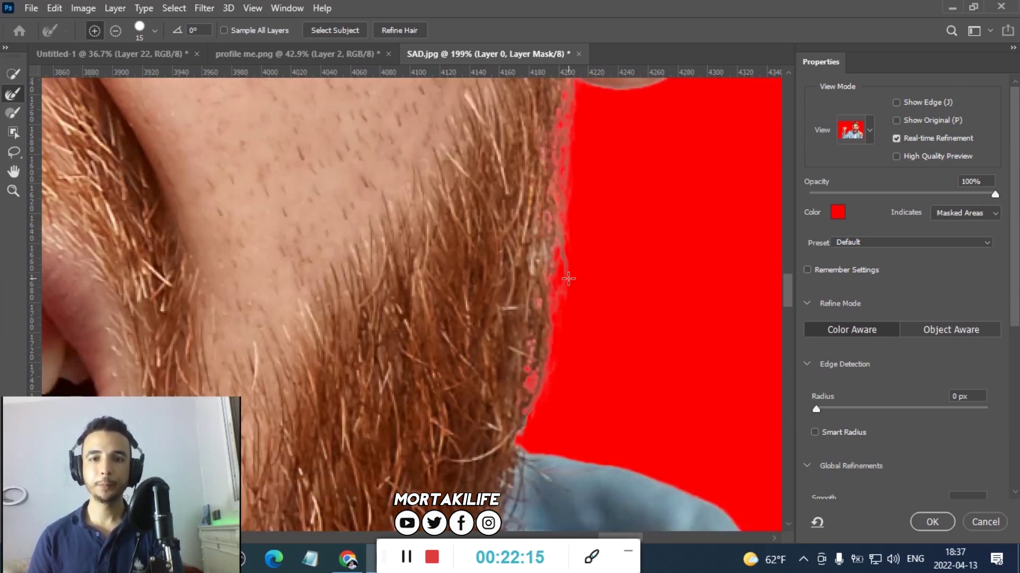
{"action": "scroll", "coordinate": [559, 330], "scroll_direction": "down", "scroll_amount": 2}
{"action": "left_click_drag", "start_coordinate": [515, 391], "coordinate": [706, 441]}
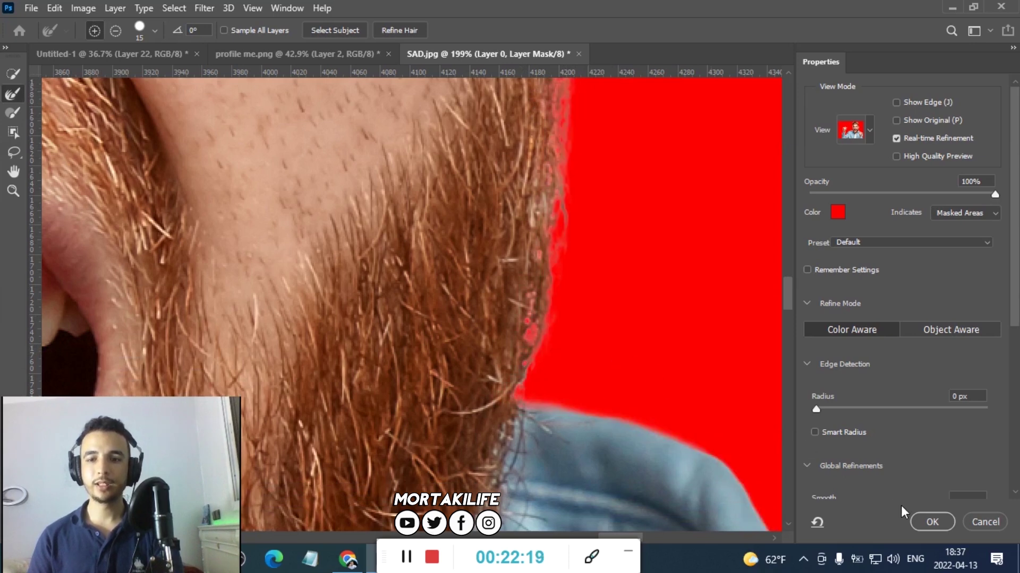
{"action": "left_click_drag", "start_coordinate": [543, 275], "coordinate": [531, 260]}
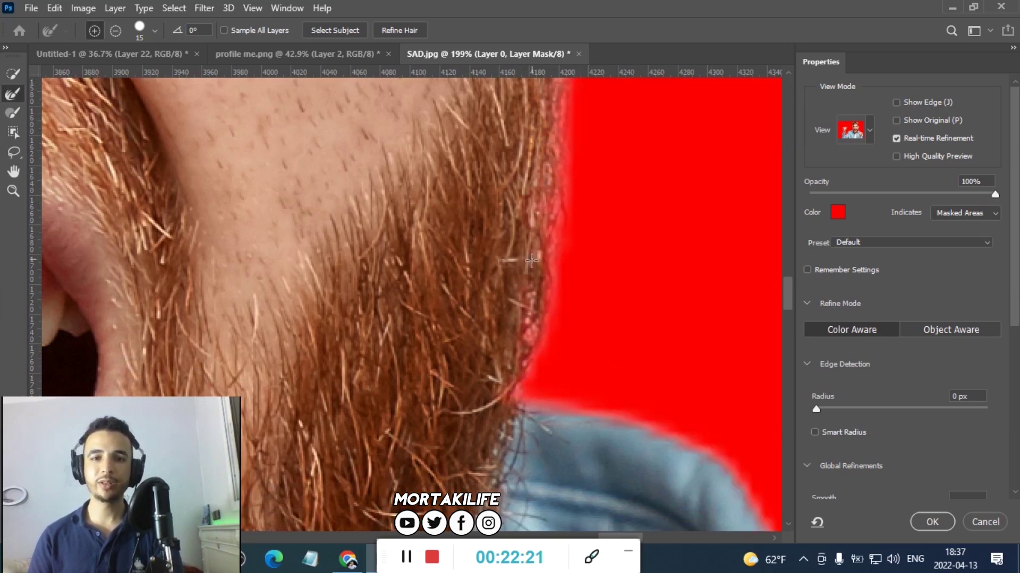
{"action": "left_click", "coordinate": [932, 522]}
{"action": "scroll", "coordinate": [480, 355], "scroll_direction": "down", "scroll_amount": 3}
Create an empty Layer 1 and move it below the masked Layer 0.
{"action": "scroll", "coordinate": [480, 355], "scroll_direction": "down", "scroll_amount": 2}
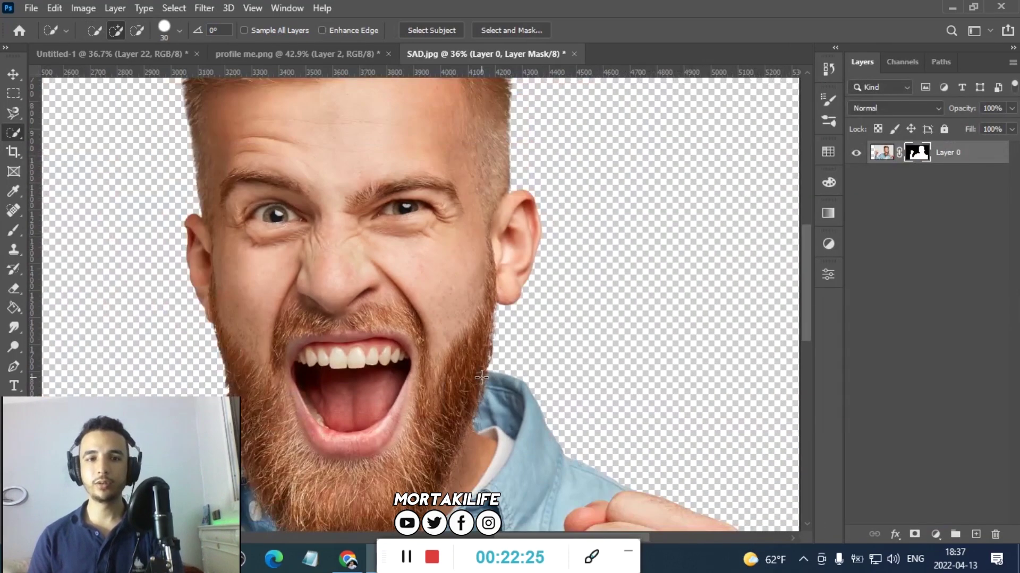
{"action": "scroll", "coordinate": [480, 355], "scroll_direction": "down", "scroll_amount": 2}
{"action": "scroll", "coordinate": [480, 356], "scroll_direction": "down", "scroll_amount": 2}
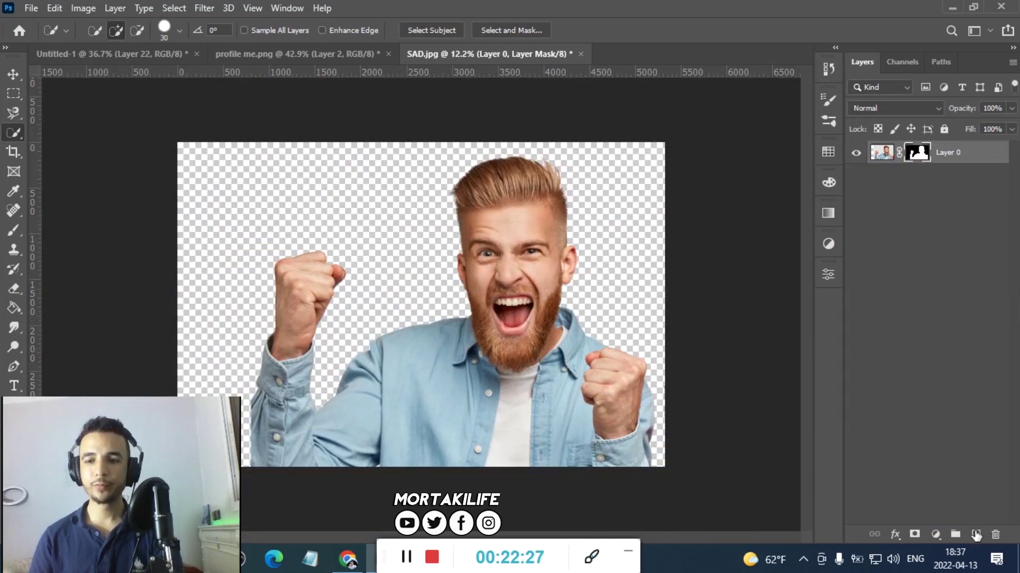
{"action": "left_click", "coordinate": [972, 533]}
{"action": "left_click_drag", "start_coordinate": [951, 156], "coordinate": [951, 184]}
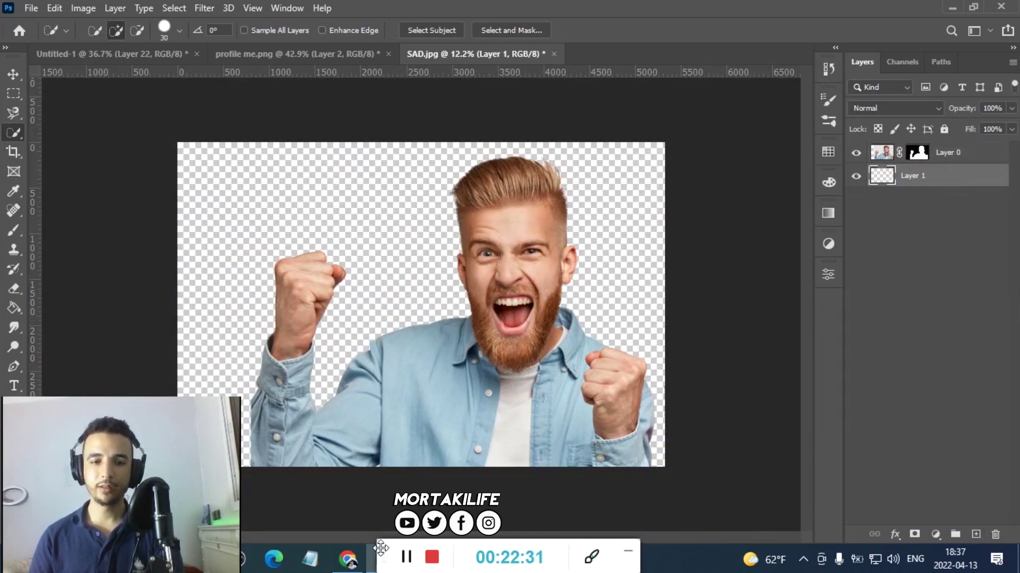
{"action": "left_click_drag", "start_coordinate": [380, 548], "coordinate": [613, 552]}
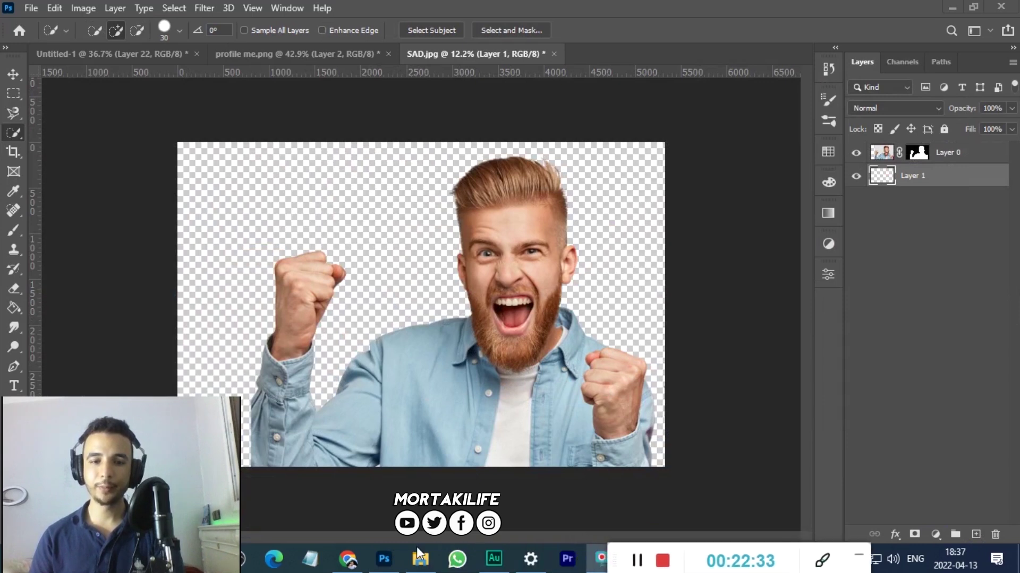
{"action": "left_click", "coordinate": [420, 557]}
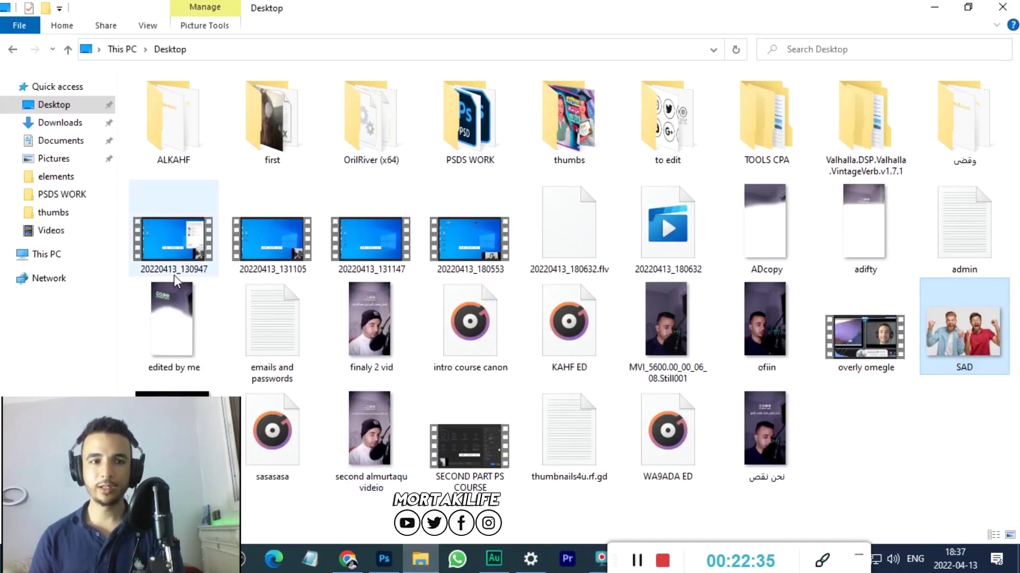
Drag Modern-dark-interiors-1 from Pictures › elements › items design into the document.
{"action": "left_click", "coordinate": [53, 159]}
{"action": "double_click", "coordinate": [249, 123]}
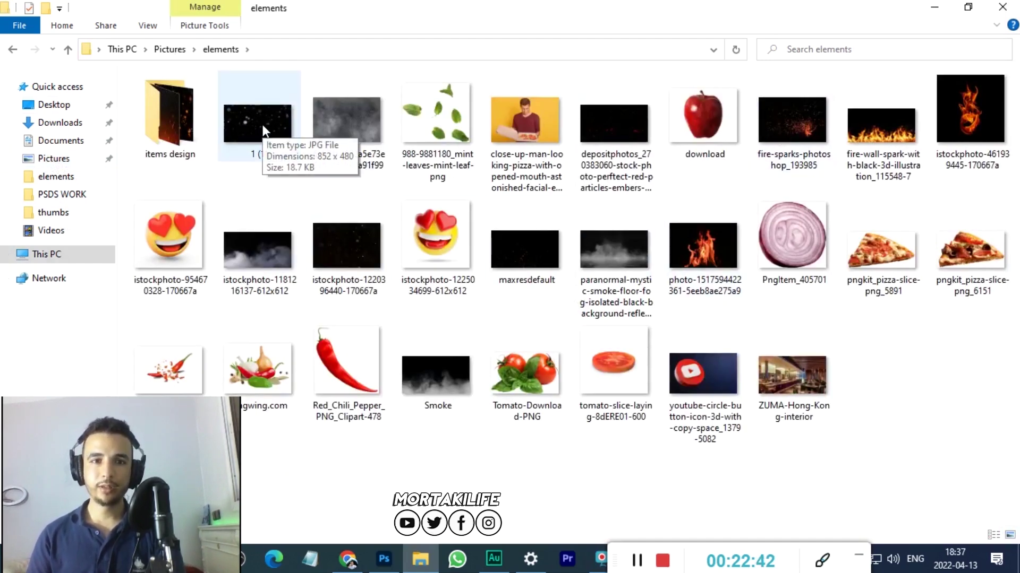
{"action": "double_click", "coordinate": [169, 129]}
{"action": "mouse_move", "coordinate": [386, 122]}
{"action": "left_mouse_down"}
{"action": "mouse_move", "coordinate": [395, 564]}
{"action": "mouse_move", "coordinate": [404, 372]}
{"action": "left_mouse_up"}
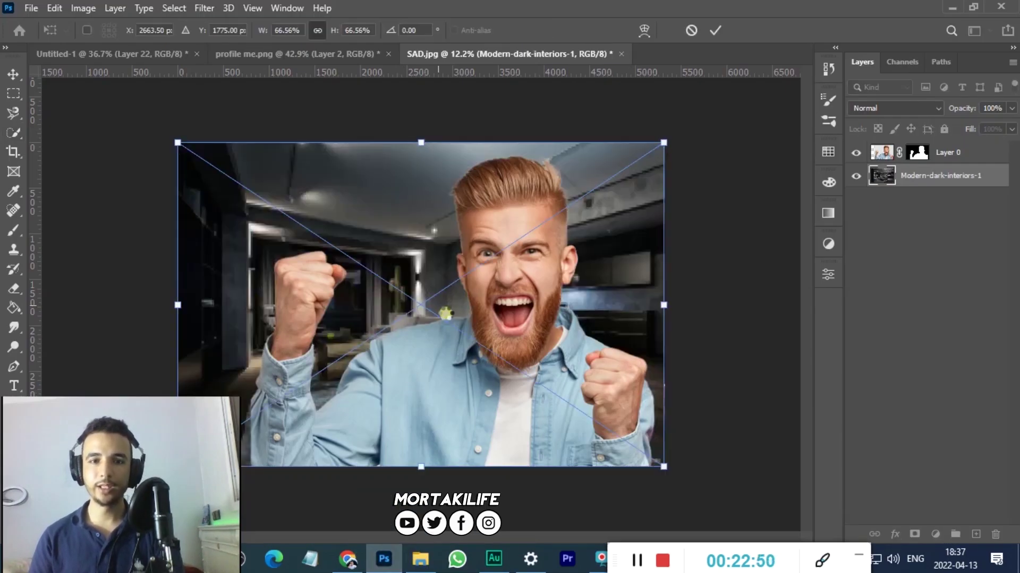
Place and rasterize the interior backdrop, then scale it to fill the canvas.
{"action": "key", "text": "Return"}
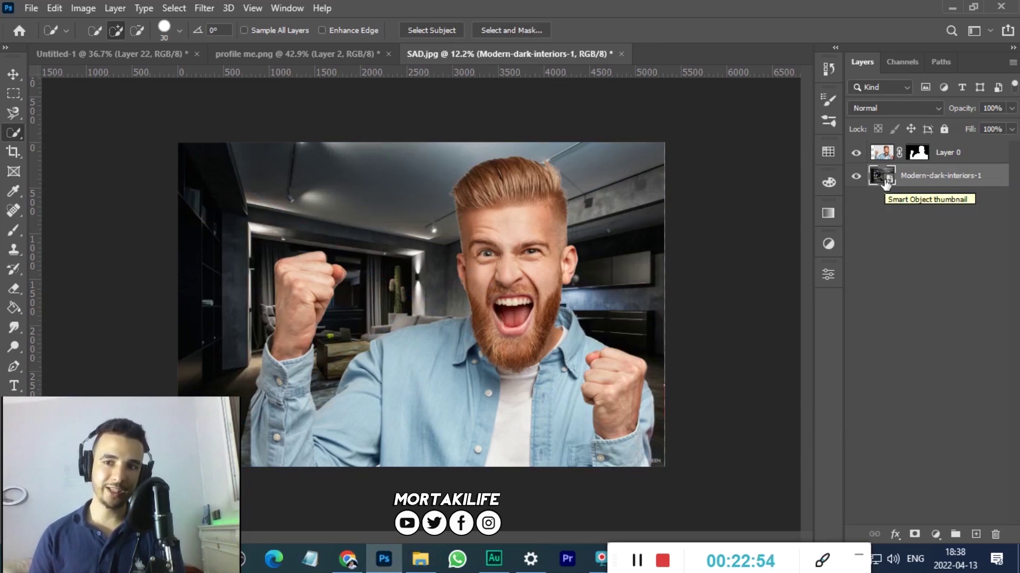
{"action": "right_click", "coordinate": [923, 177]}
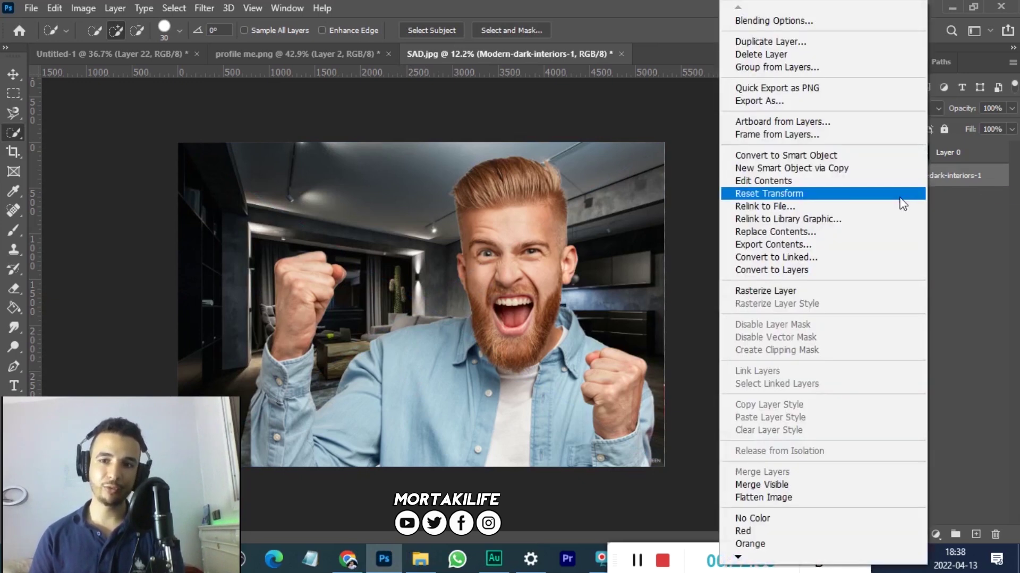
{"action": "left_click", "coordinate": [811, 291]}
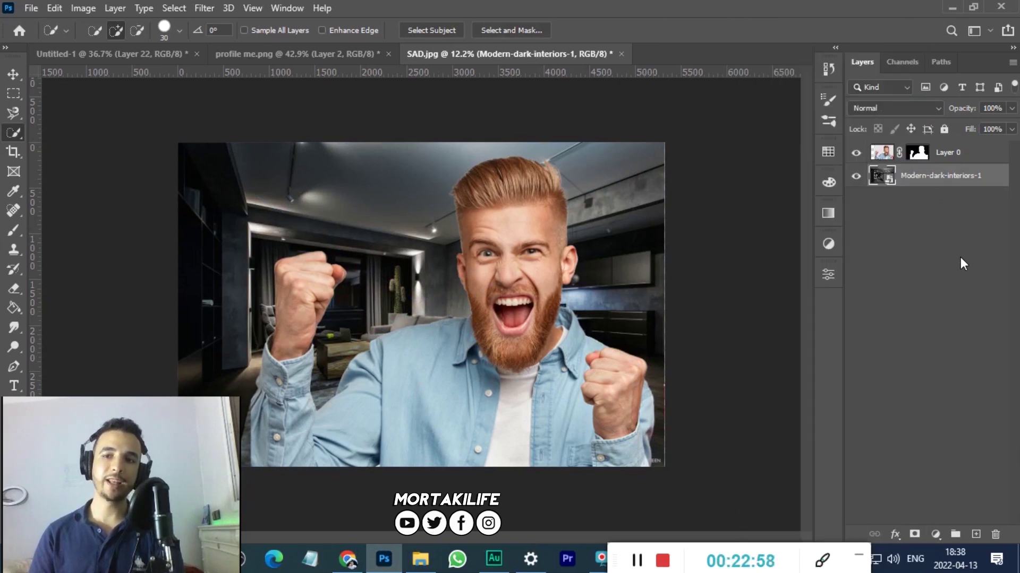
{"action": "key", "text": "ctrl+t"}
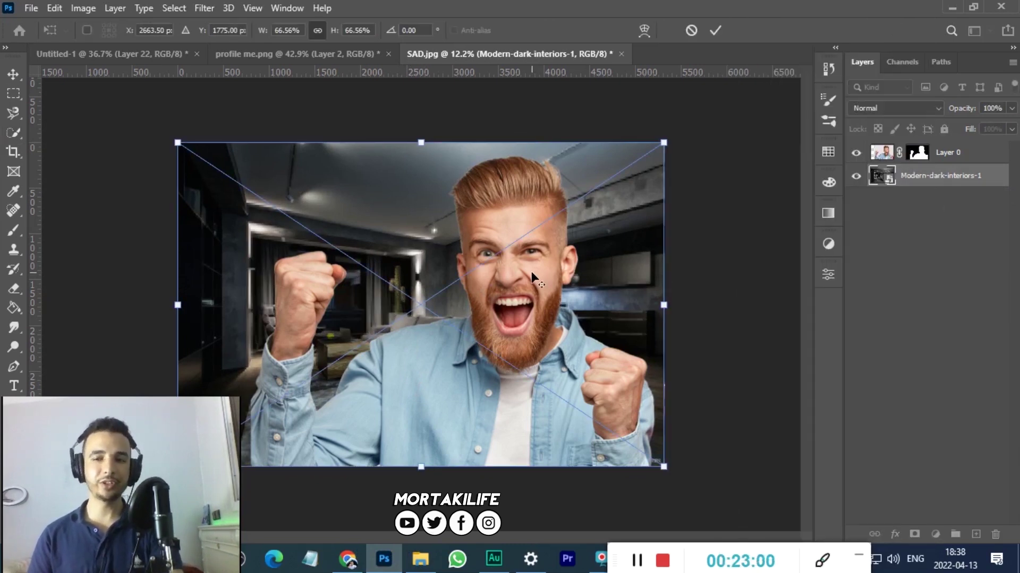
{"action": "key", "text": "ctrl+minus"}
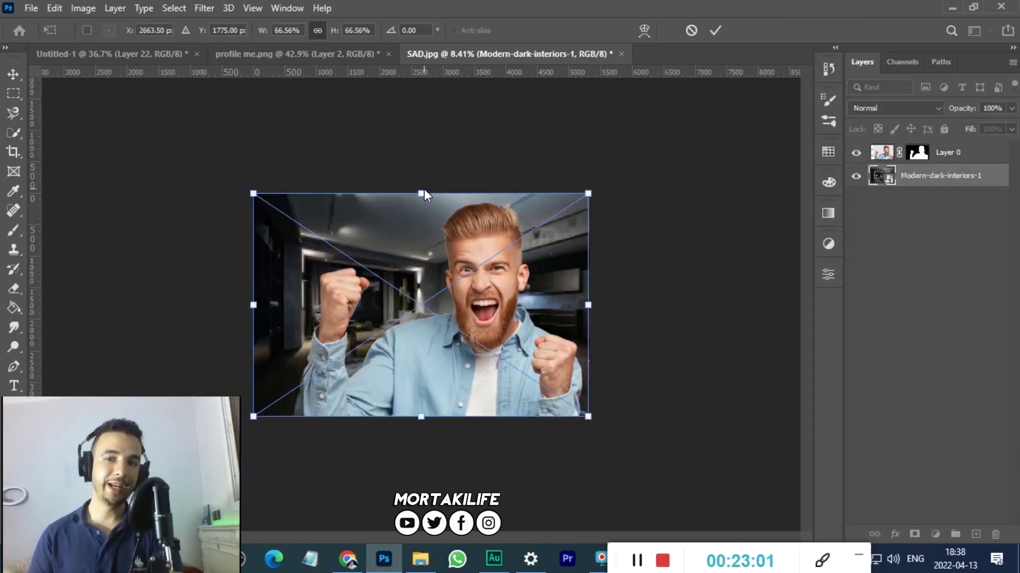
{"action": "mouse_move", "coordinate": [424, 190]}
{"action": "left_mouse_down"}
{"action": "mouse_move", "coordinate": [468, 3]}
{"action": "mouse_move", "coordinate": [421, 169]}
{"action": "left_mouse_up"}
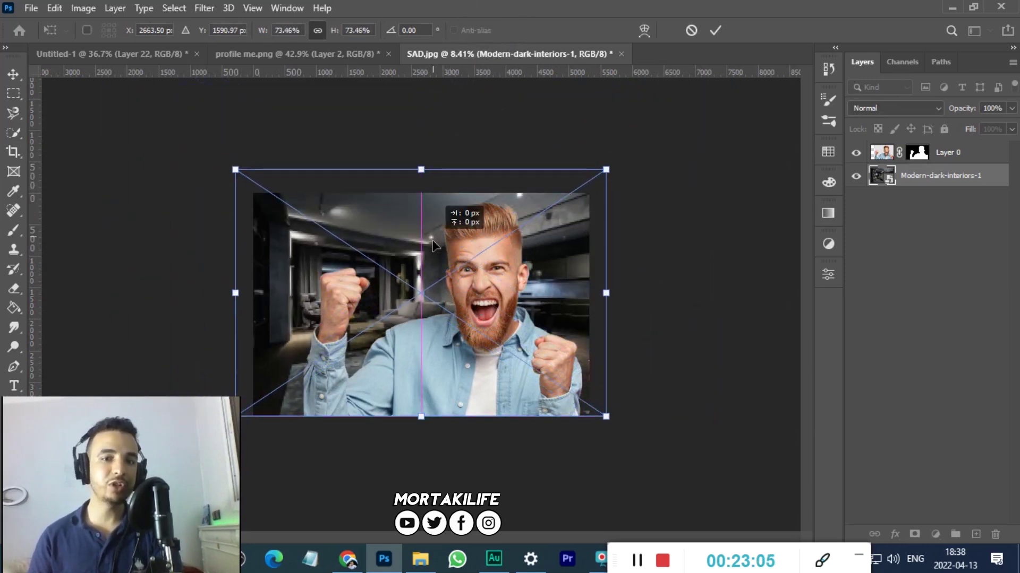
{"action": "left_click_drag", "start_coordinate": [433, 245], "coordinate": [434, 250]}
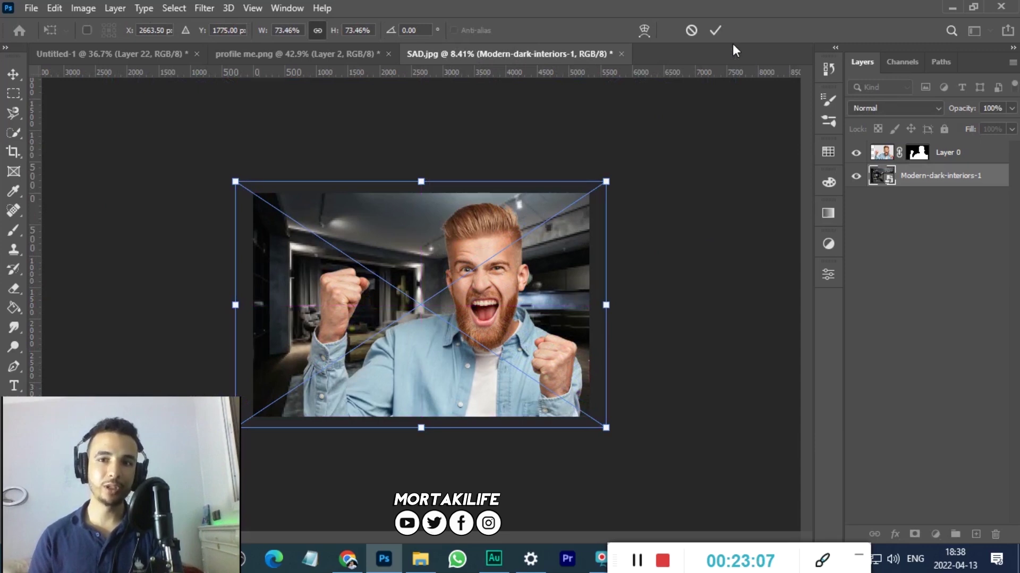
{"action": "left_click", "coordinate": [715, 30]}
Zoom to view the whole composite and select the man's Layer 0.
{"action": "key", "text": "ctrl+plus"}
{"action": "key", "text": "w"}
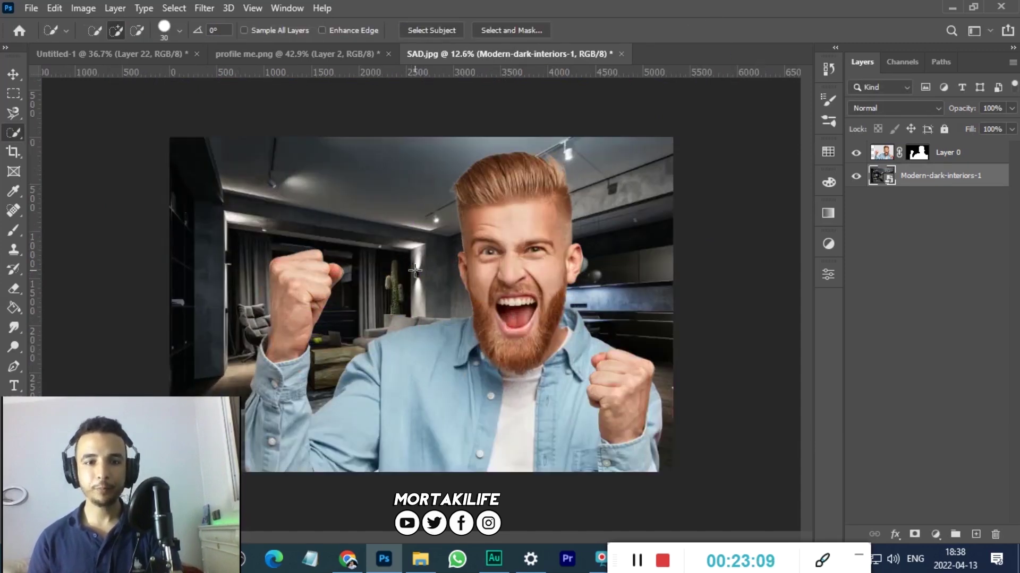
{"action": "scroll", "coordinate": [417, 271], "scroll_direction": "up", "scroll_amount": 1}
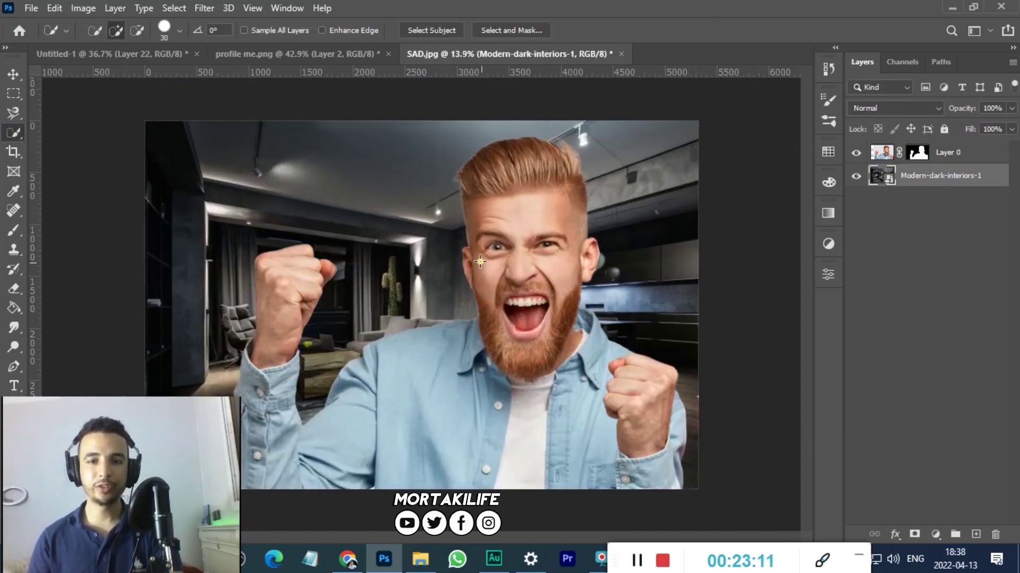
{"action": "scroll", "coordinate": [475, 277], "scroll_direction": "up", "scroll_amount": 1}
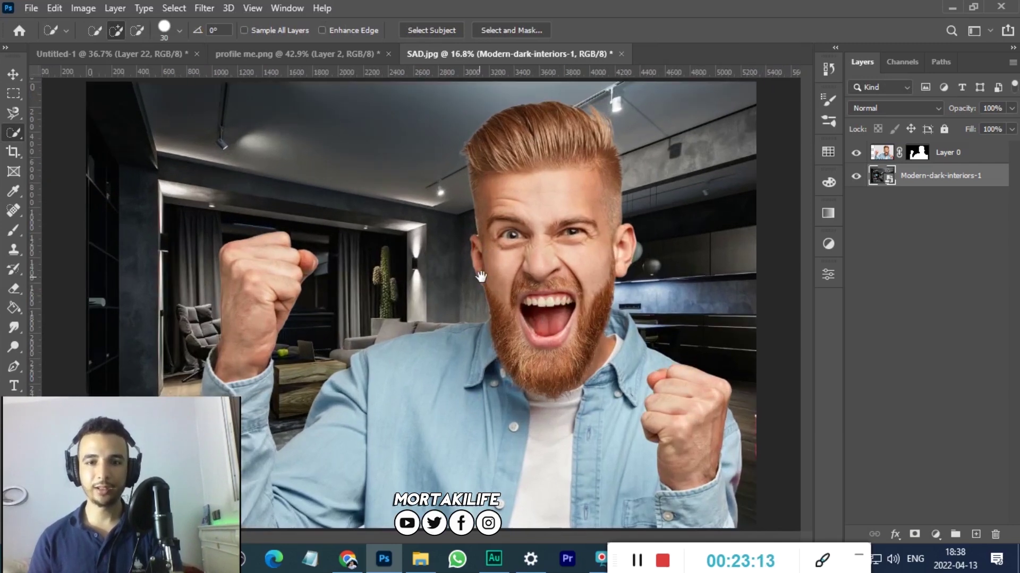
{"action": "scroll", "coordinate": [412, 281], "scroll_direction": "down", "scroll_amount": 2}
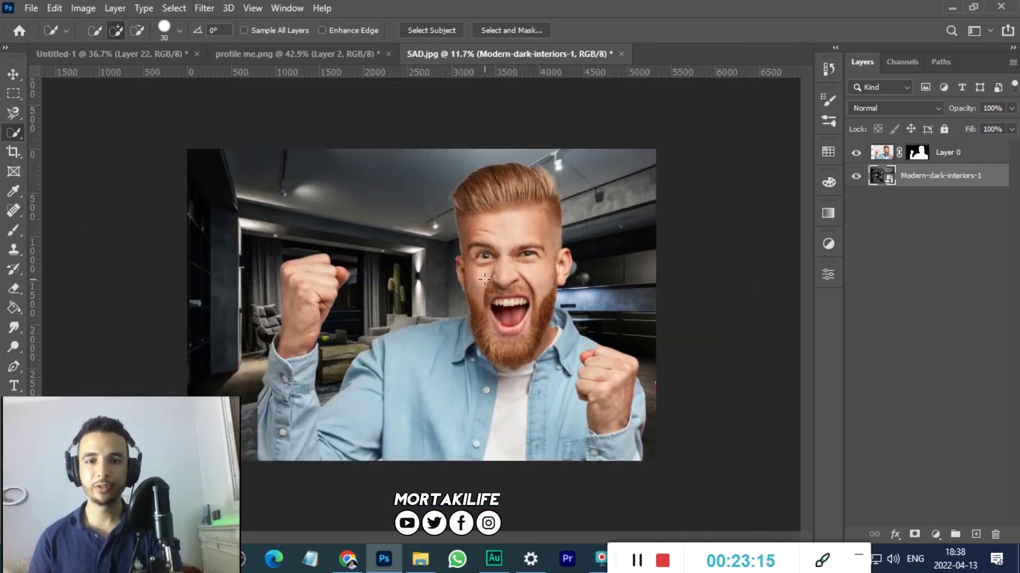
{"action": "left_click", "coordinate": [882, 154]}
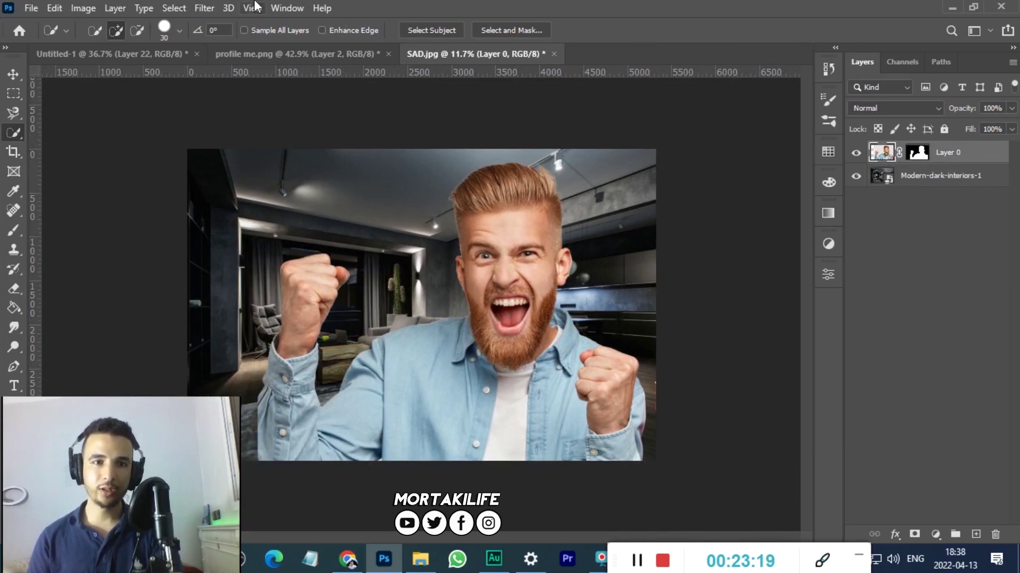
In Camera Raw, set exposure +0.25, highlights -45 and texture +26 on the man.
{"action": "left_click", "coordinate": [203, 8]}
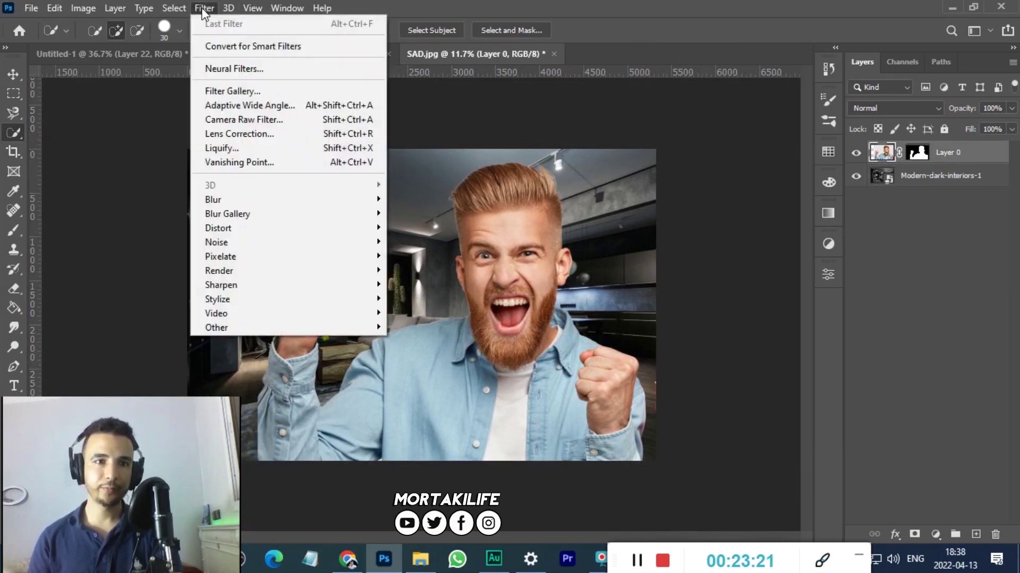
{"action": "left_click", "coordinate": [280, 122]}
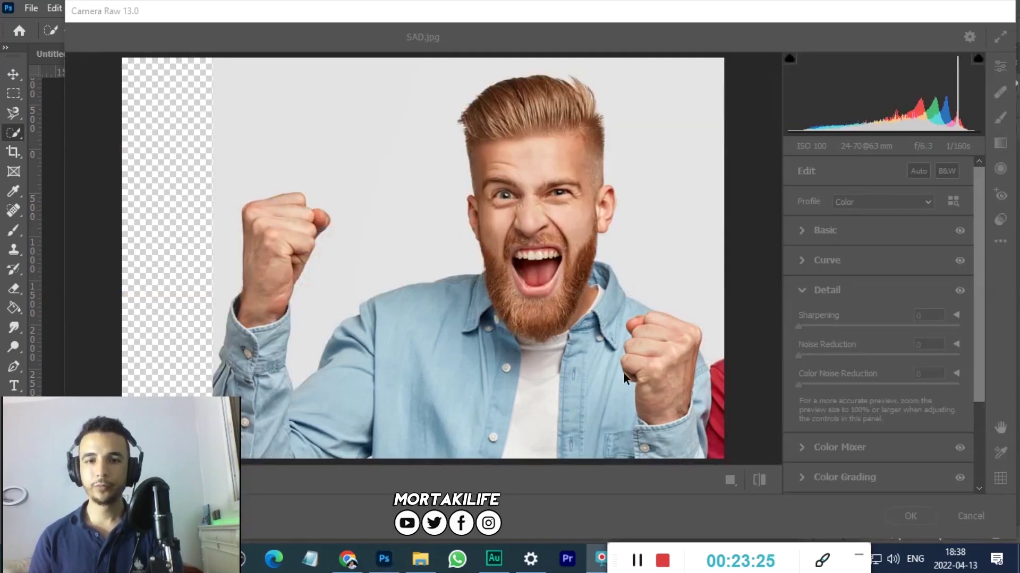
{"action": "left_click", "coordinate": [808, 230]}
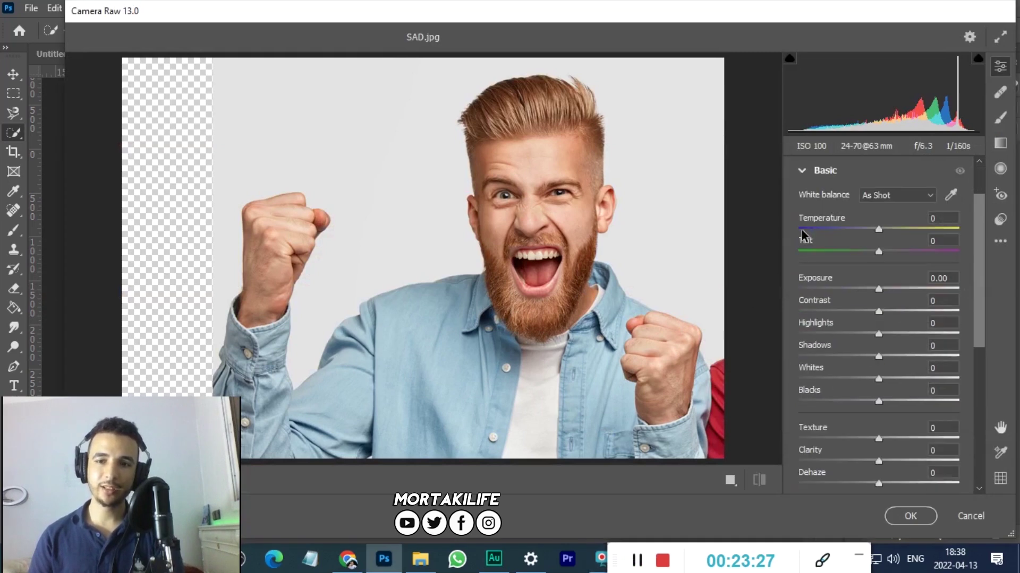
{"action": "mouse_move", "coordinate": [878, 291]}
{"action": "left_mouse_down"}
{"action": "mouse_move", "coordinate": [887, 293]}
{"action": "mouse_move", "coordinate": [884, 313]}
{"action": "mouse_move", "coordinate": [842, 335]}
{"action": "mouse_move", "coordinate": [884, 355]}
{"action": "mouse_move", "coordinate": [882, 378]}
{"action": "left_mouse_up"}
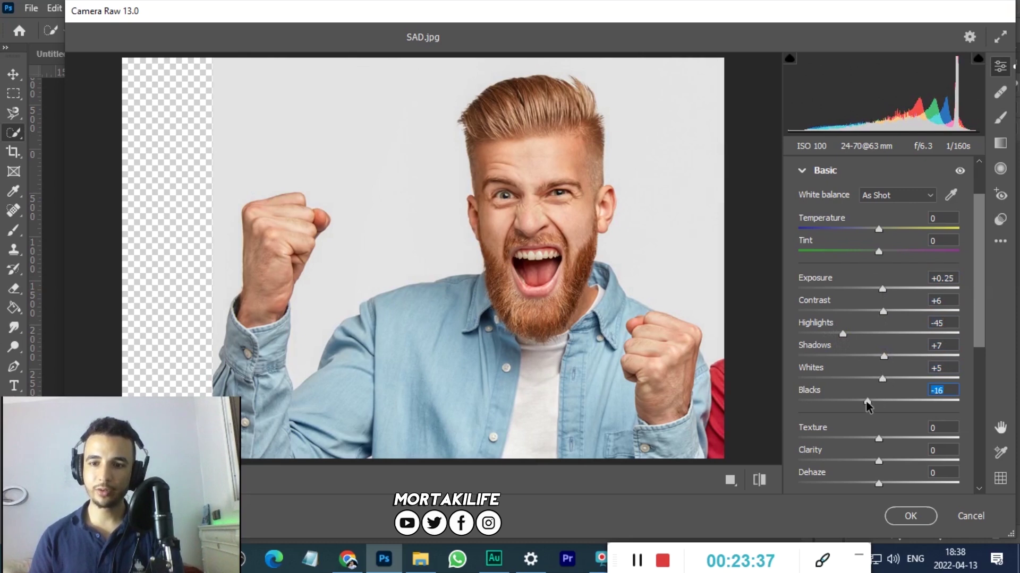
{"action": "left_click_drag", "start_coordinate": [867, 406], "coordinate": [863, 406]}
{"action": "scroll", "coordinate": [876, 346], "scroll_direction": "down", "scroll_amount": 3}
{"action": "mouse_move", "coordinate": [879, 301]}
{"action": "left_mouse_down"}
{"action": "mouse_move", "coordinate": [891, 300]}
{"action": "mouse_move", "coordinate": [884, 319]}
{"action": "mouse_move", "coordinate": [899, 298]}
{"action": "left_mouse_up"}
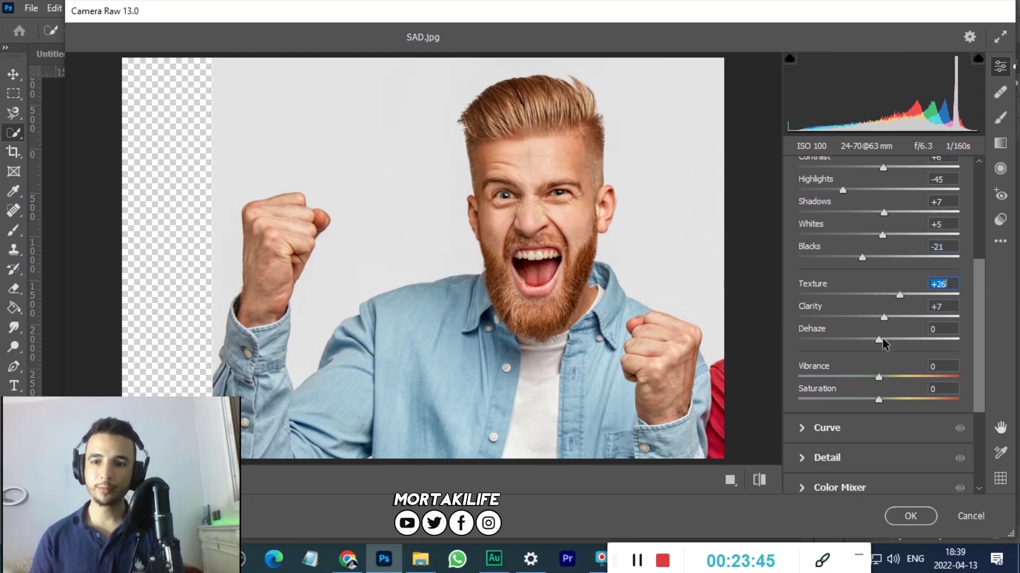
{"action": "left_click_drag", "start_coordinate": [882, 340], "coordinate": [884, 340]}
{"action": "scroll", "coordinate": [849, 372], "scroll_direction": "down", "scroll_amount": 3}
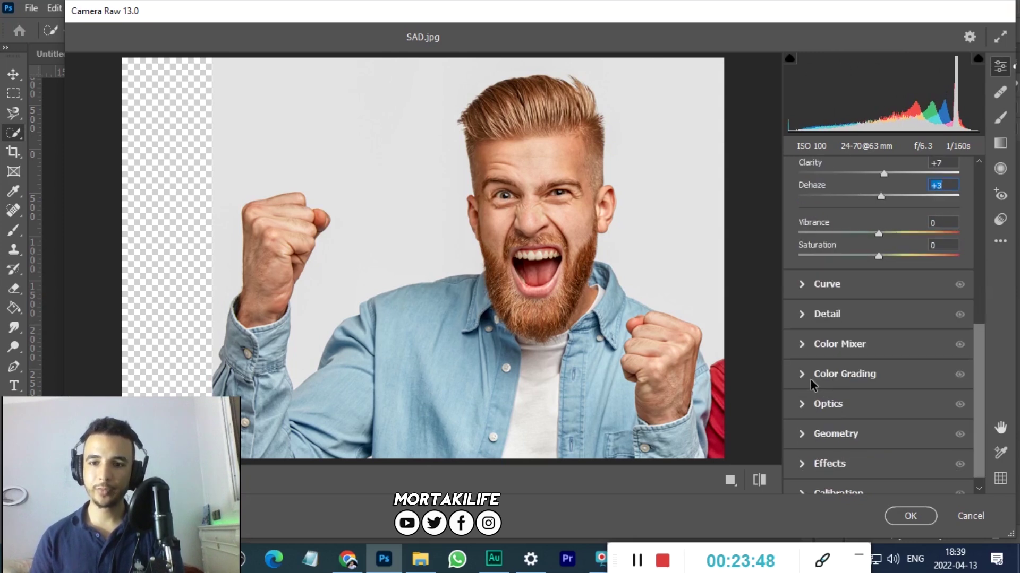
{"action": "scroll", "coordinate": [805, 356], "scroll_direction": "down", "scroll_amount": 1}
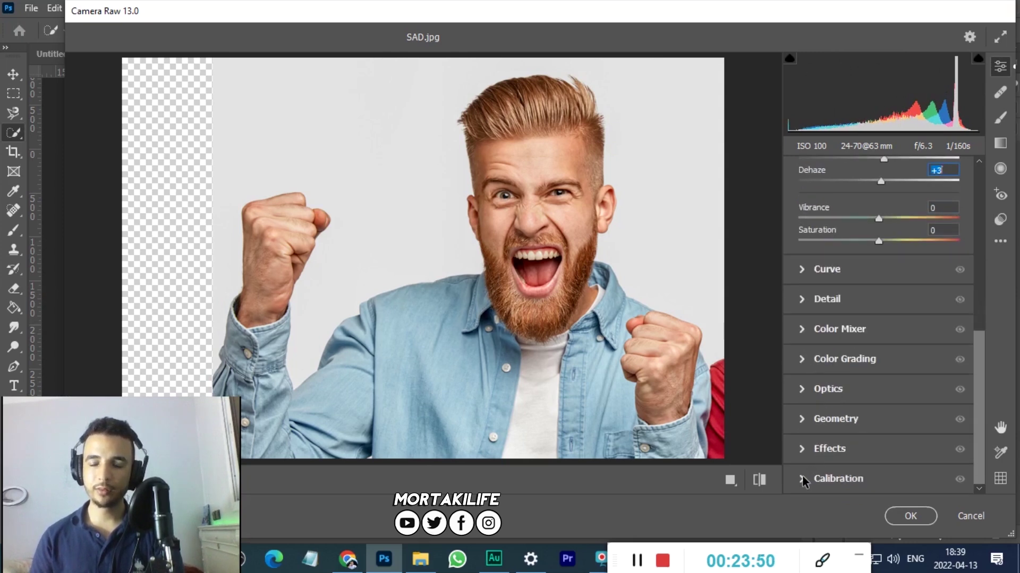
Set sharpening to 46 and Reds hue to -21, then apply the filter.
{"action": "left_click", "coordinate": [802, 299]}
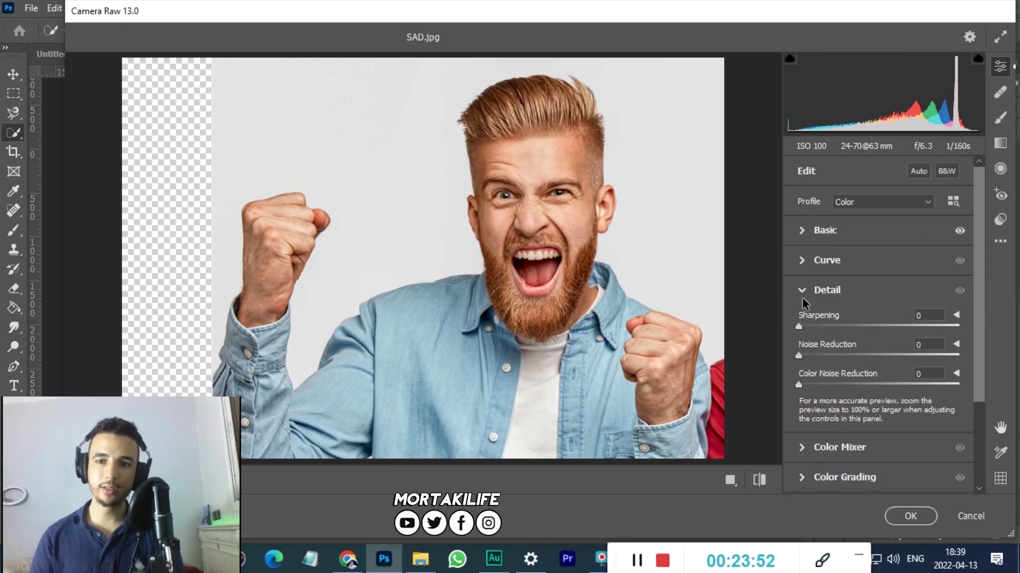
{"action": "mouse_move", "coordinate": [799, 325]}
{"action": "left_mouse_down"}
{"action": "mouse_move", "coordinate": [817, 327]}
{"action": "mouse_move", "coordinate": [830, 356]}
{"action": "left_mouse_up"}
{"action": "scroll", "coordinate": [827, 393], "scroll_direction": "down", "scroll_amount": 3}
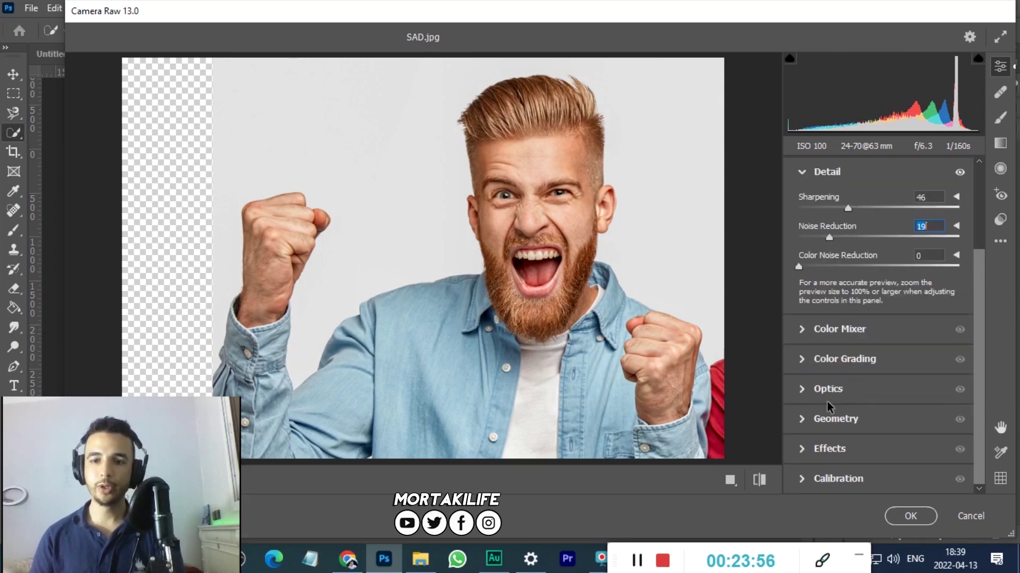
{"action": "left_click", "coordinate": [804, 330]}
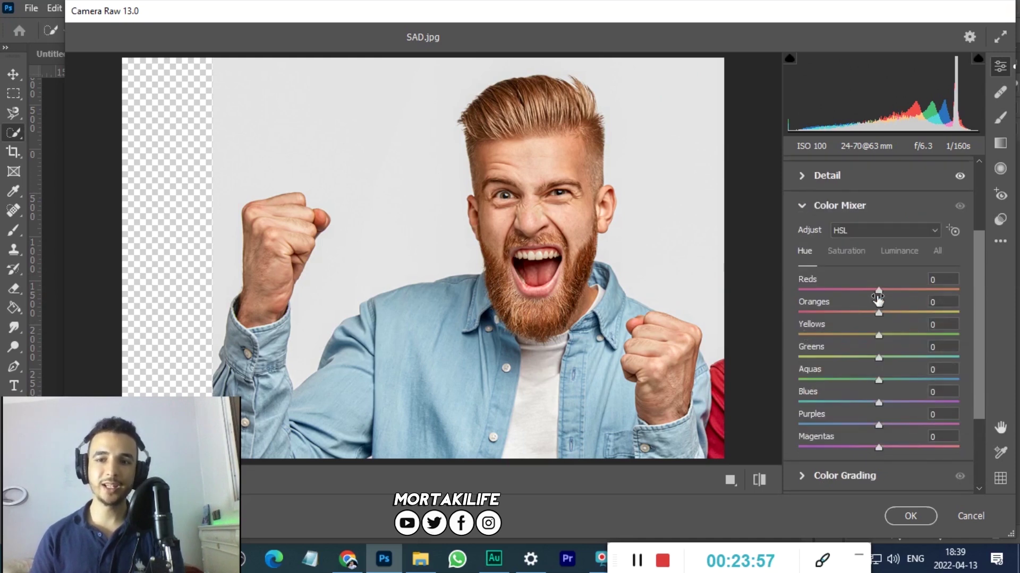
{"action": "left_click_drag", "start_coordinate": [879, 290], "coordinate": [950, 289]}
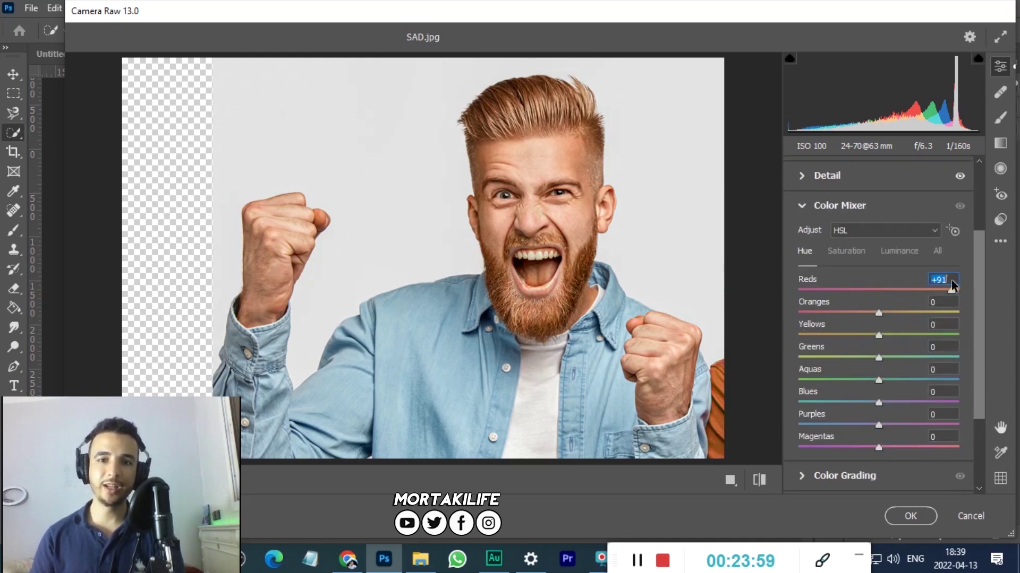
{"action": "key", "text": "Return"}
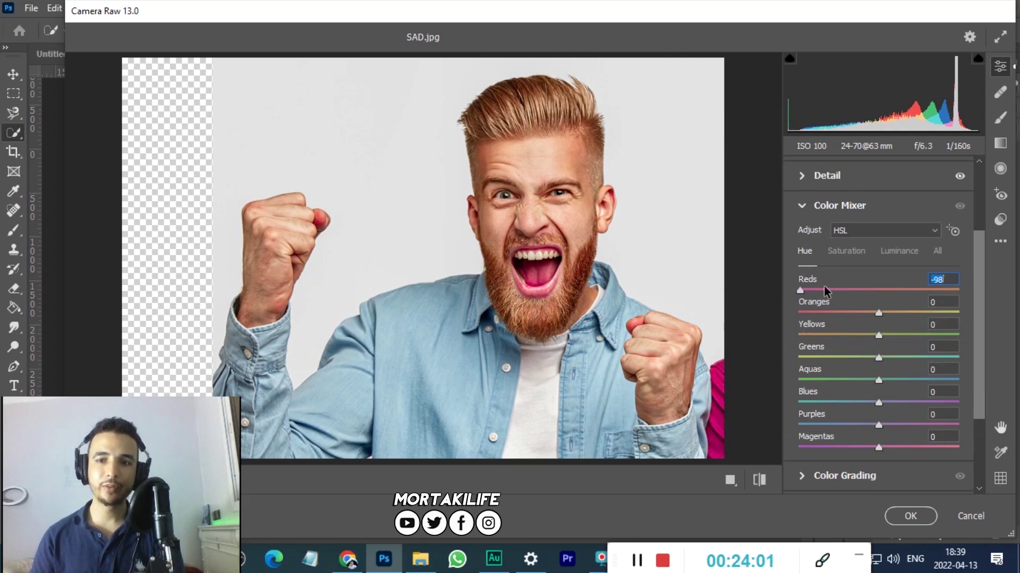
{"action": "mouse_move", "coordinate": [852, 288]}
{"action": "left_mouse_down"}
{"action": "mouse_move", "coordinate": [948, 322]}
{"action": "mouse_move", "coordinate": [808, 325]}
{"action": "mouse_move", "coordinate": [878, 320]}
{"action": "left_mouse_up"}
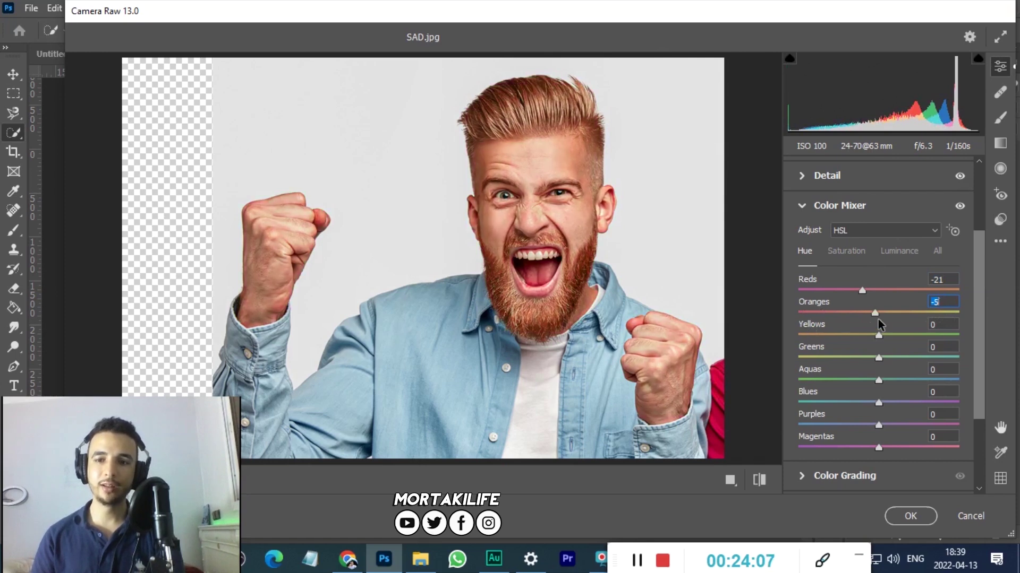
{"action": "scroll", "coordinate": [887, 438], "scroll_direction": "down", "scroll_amount": 3}
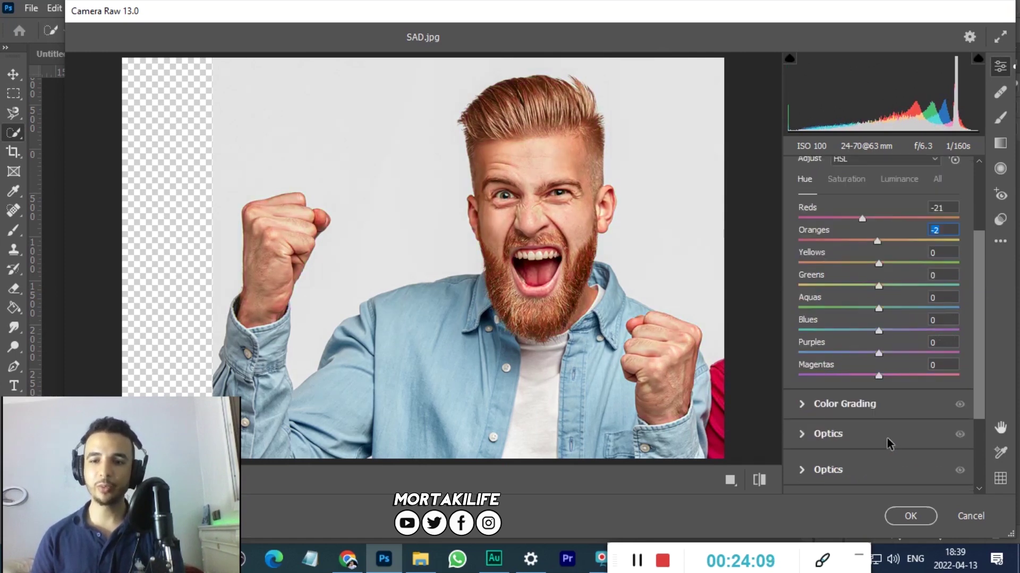
{"action": "scroll", "coordinate": [887, 438], "scroll_direction": "down", "scroll_amount": 2}
{"action": "left_click", "coordinate": [907, 515]}
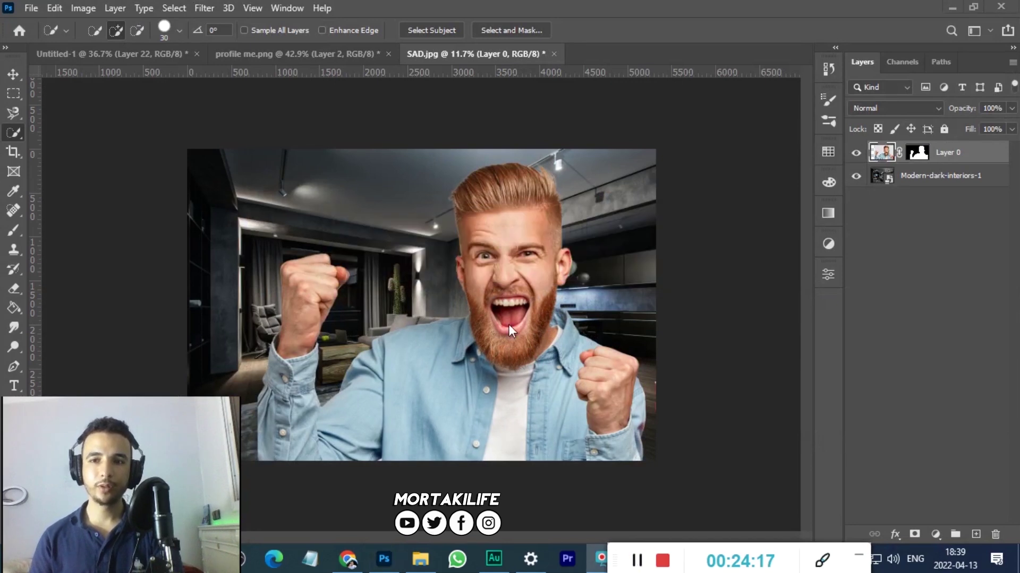
Shift the interior background down-right behind the man with the Move tool.
{"action": "key", "text": "ctrl+plus"}
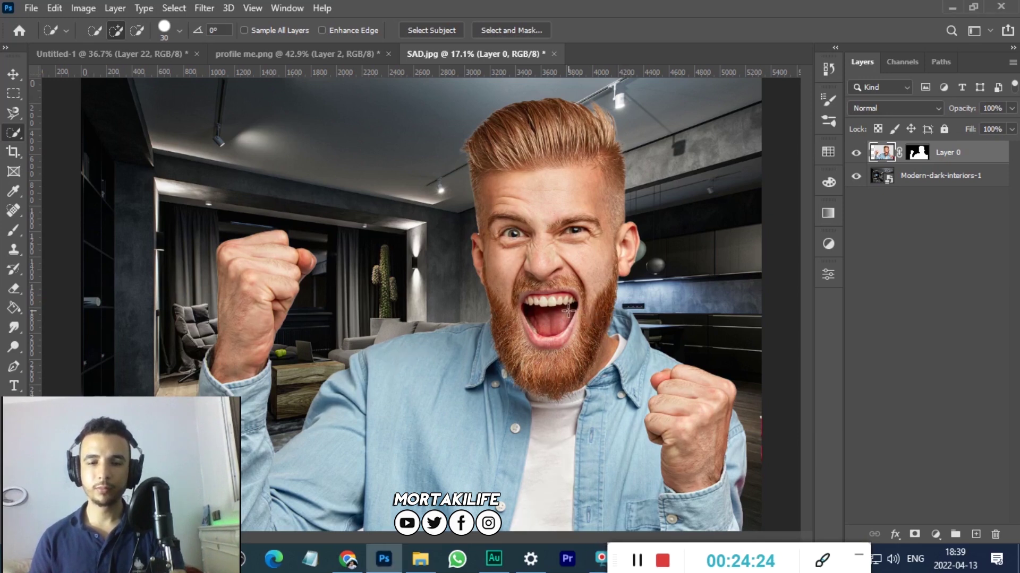
{"action": "key", "text": "v"}
{"action": "left_click_drag", "start_coordinate": [559, 305], "coordinate": [575, 317]}
{"action": "key", "text": "ctrl+z"}
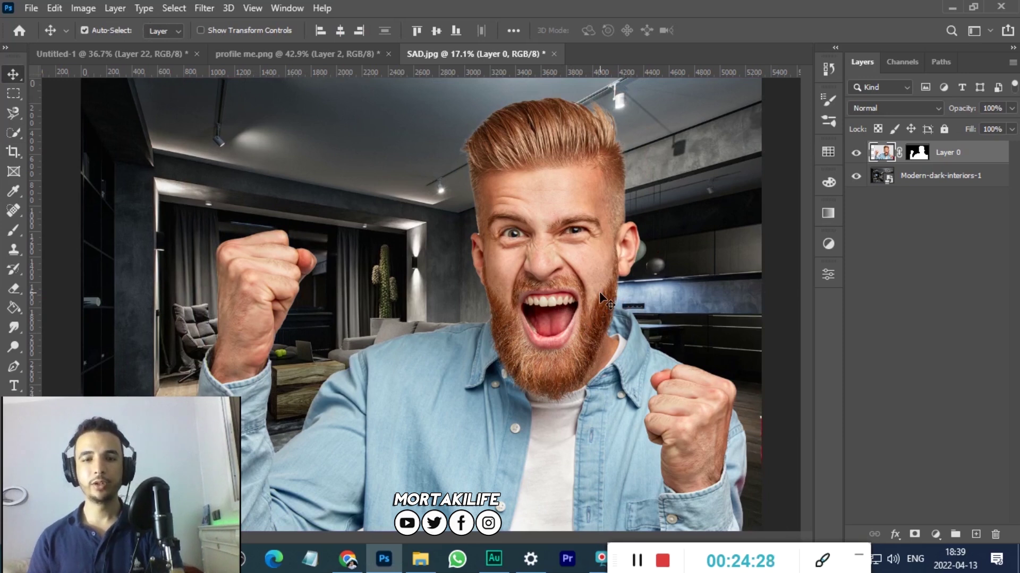
Zoom in to check the graded face, then select the Modern-dark-interiors-1 layer.
{"action": "scroll", "coordinate": [579, 319], "scroll_direction": "up", "scroll_amount": 2}
{"action": "scroll", "coordinate": [587, 324], "scroll_direction": "up", "scroll_amount": 1}
{"action": "scroll", "coordinate": [587, 323], "scroll_direction": "up", "scroll_amount": 1}
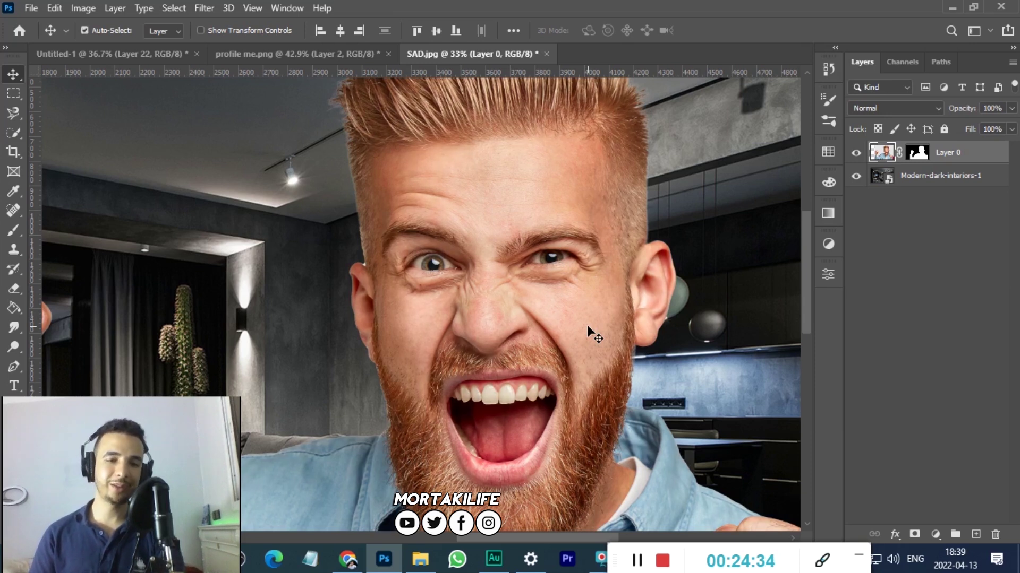
{"action": "scroll", "coordinate": [587, 325], "scroll_direction": "up", "scroll_amount": 1}
{"action": "scroll", "coordinate": [568, 371], "scroll_direction": "up", "scroll_amount": 1}
{"action": "scroll", "coordinate": [531, 369], "scroll_direction": "up", "scroll_amount": 1}
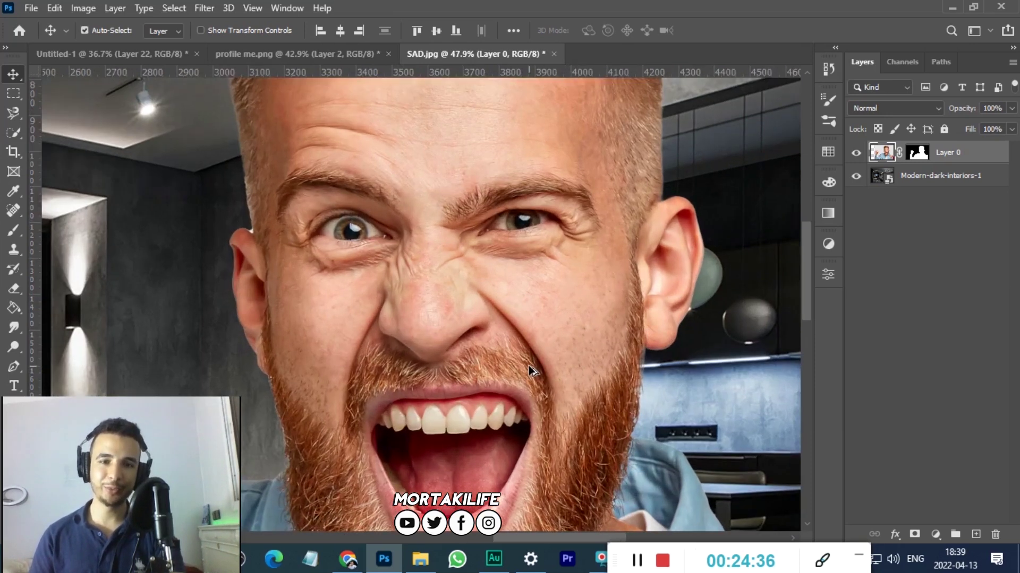
{"action": "scroll", "coordinate": [530, 370], "scroll_direction": "down", "scroll_amount": 1}
{"action": "key", "text": "ctrl"}
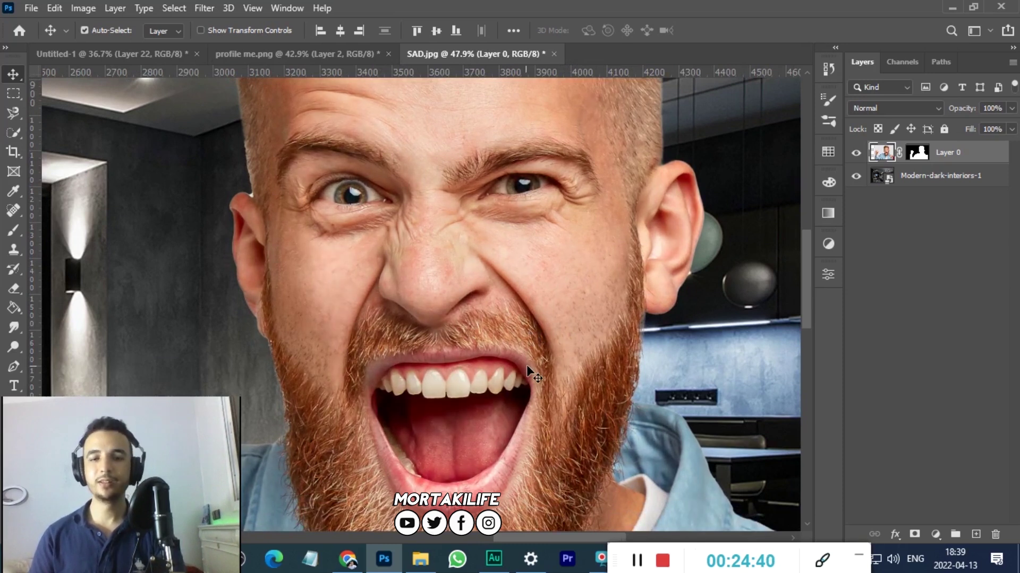
{"action": "scroll", "coordinate": [505, 369], "scroll_direction": "down", "scroll_amount": 3}
{"action": "scroll", "coordinate": [504, 370], "scroll_direction": "down", "scroll_amount": 2}
{"action": "left_click", "coordinate": [390, 214]}
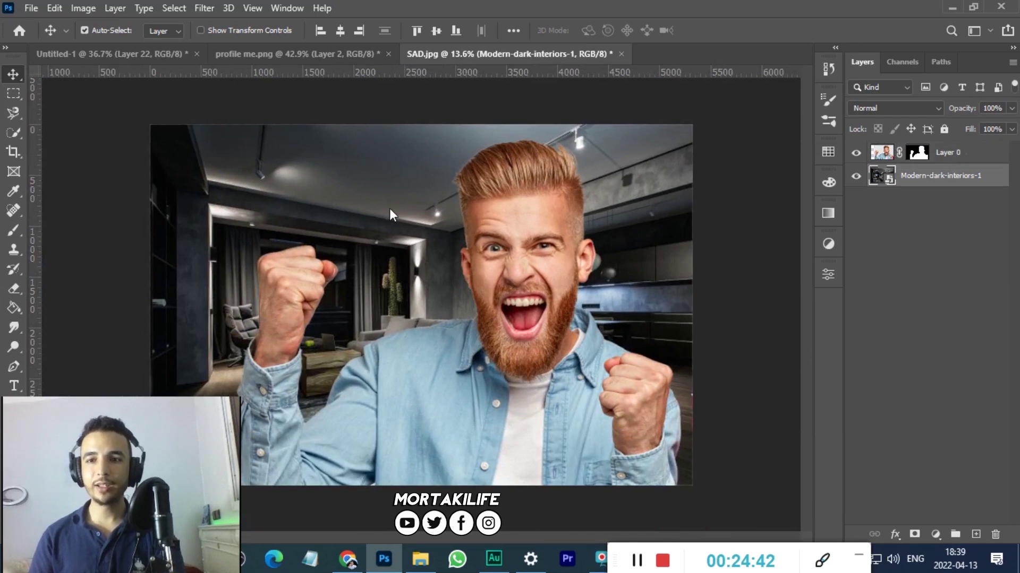
Rasterize the Modern-dark-interiors-1 layer and blur it with a 4.9-pixel Gaussian Blur.
{"action": "right_click", "coordinate": [934, 181]}
{"action": "left_click", "coordinate": [797, 290]}
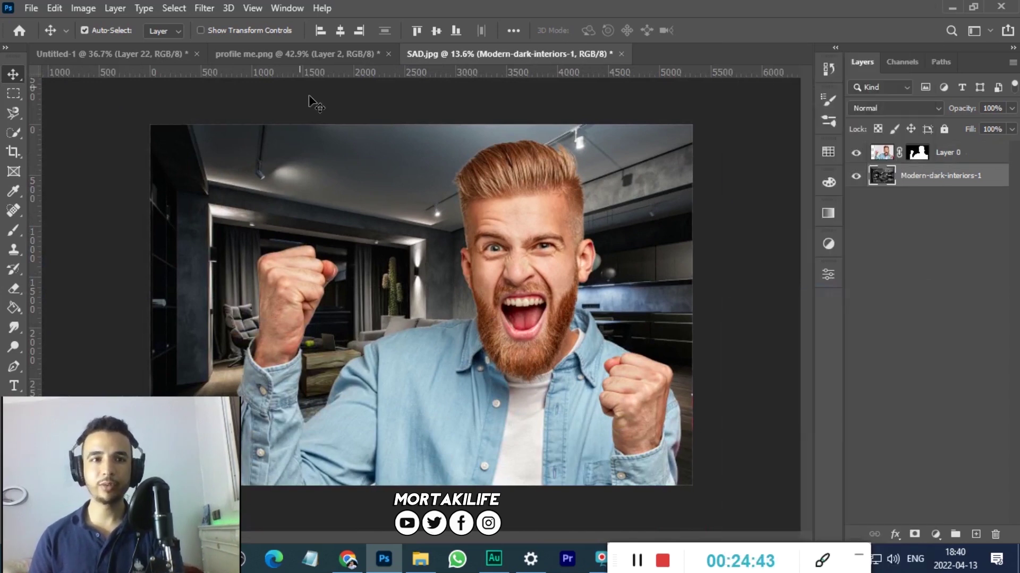
{"action": "left_click", "coordinate": [206, 9]}
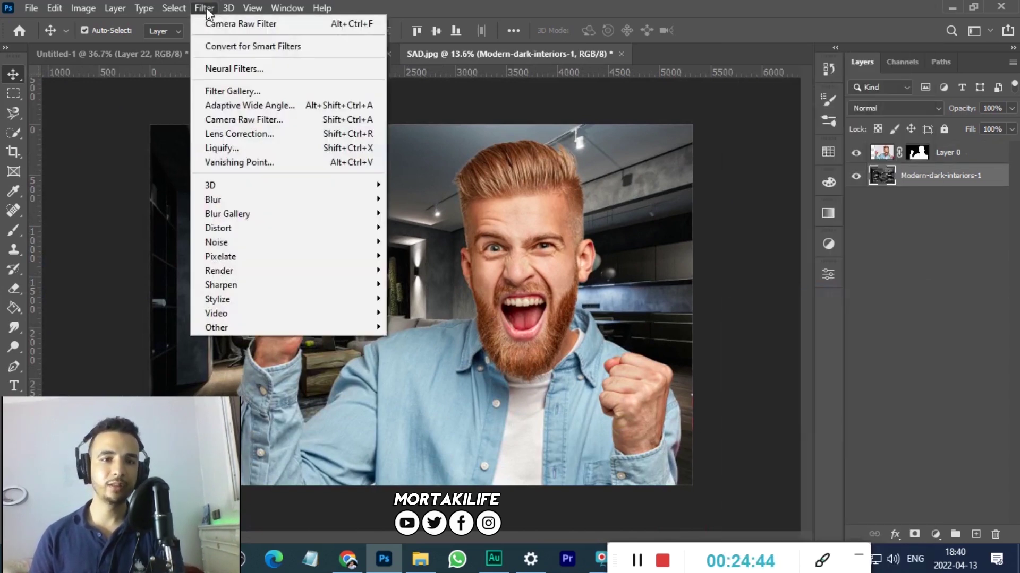
{"action": "left_click", "coordinate": [250, 200]}
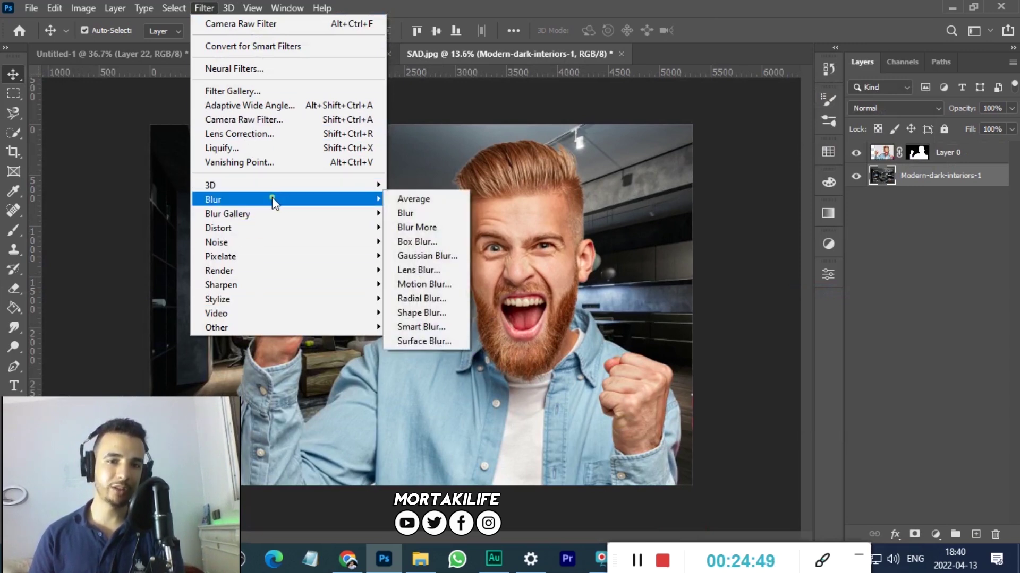
{"action": "mouse_move", "coordinate": [239, 199]}
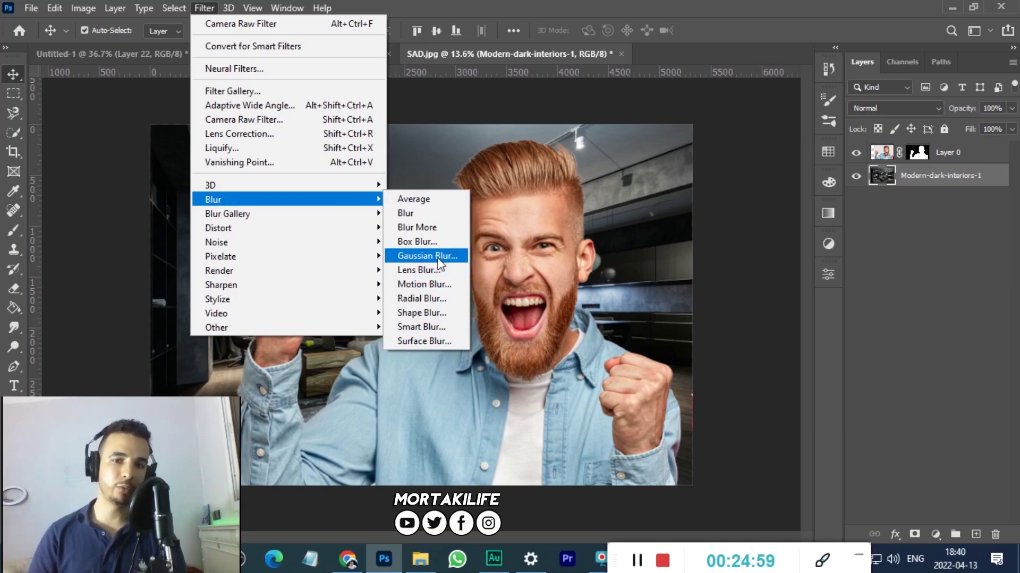
{"action": "left_click", "coordinate": [439, 257]}
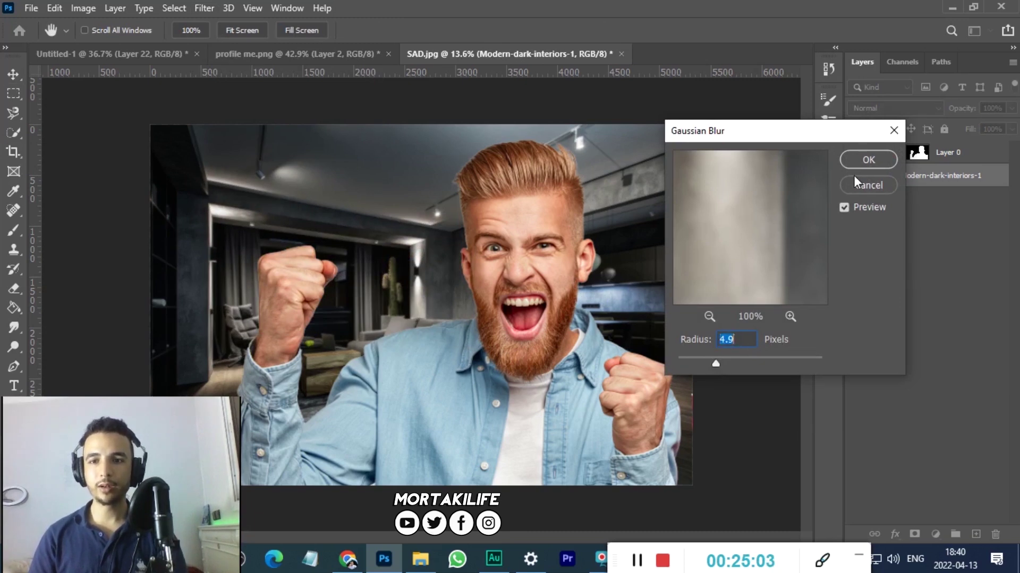
{"action": "left_click", "coordinate": [862, 162]}
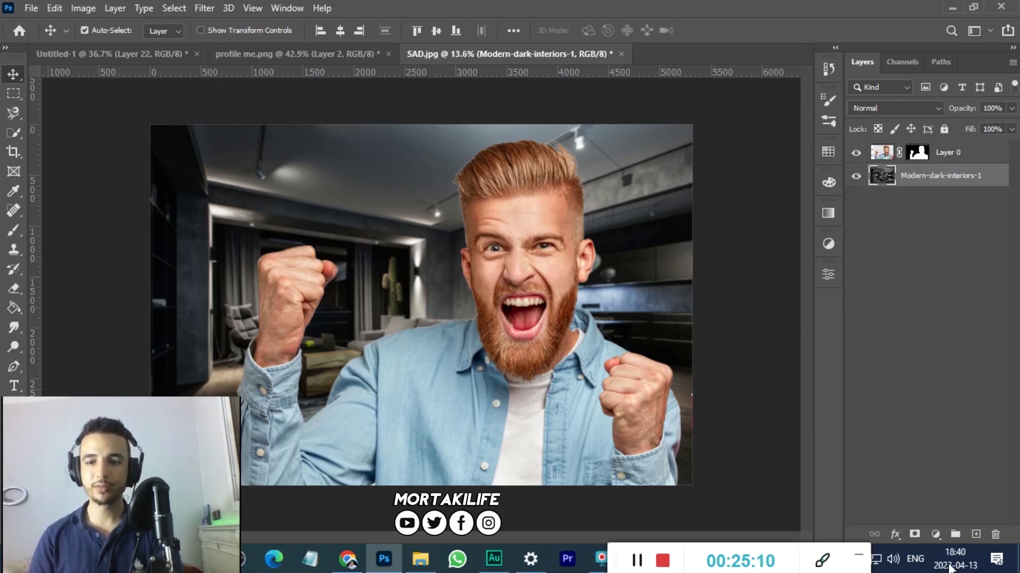
Add a Levels adjustment clipped to the interior background, with black 44 and midtones 0.40.
{"action": "left_click", "coordinate": [937, 541]}
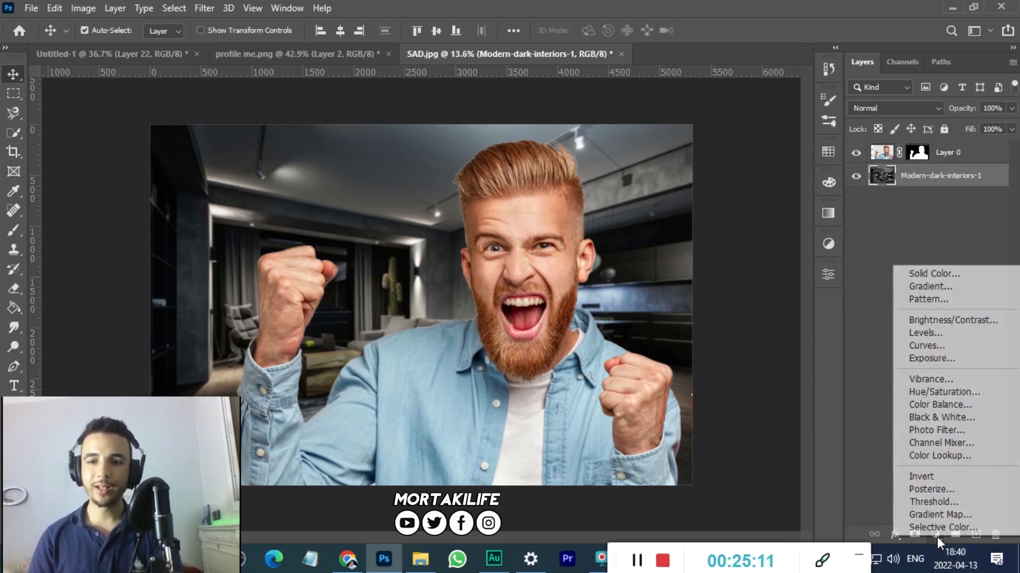
{"action": "left_click", "coordinate": [954, 336]}
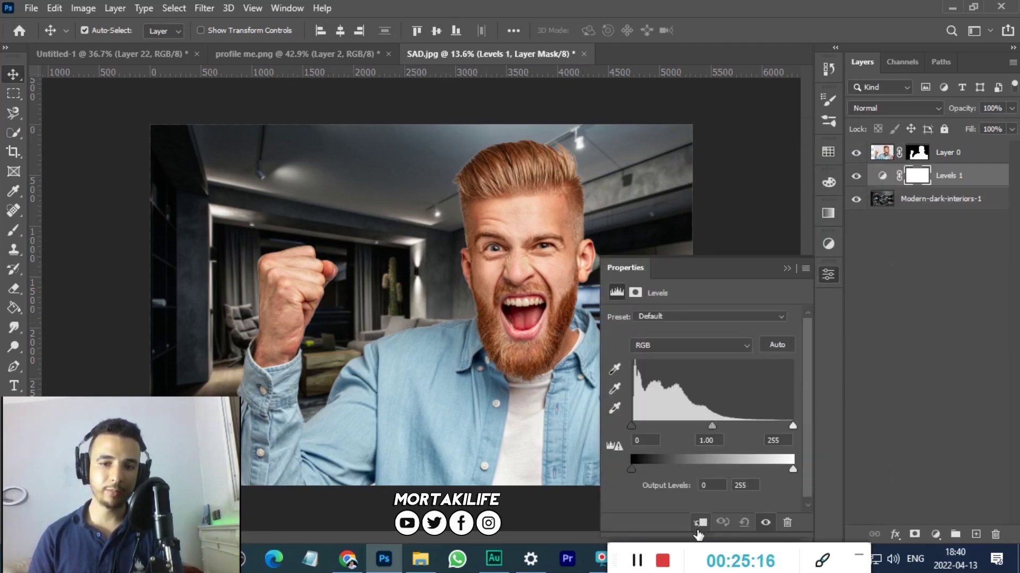
{"action": "left_click", "coordinate": [699, 524]}
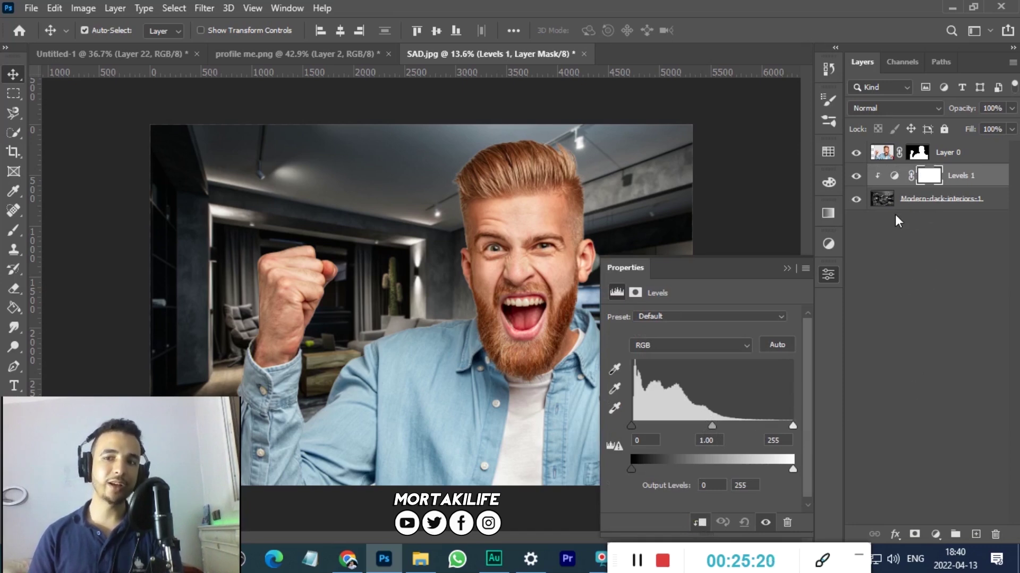
{"action": "mouse_move", "coordinate": [712, 425]}
{"action": "left_mouse_down"}
{"action": "mouse_move", "coordinate": [696, 425]}
{"action": "mouse_move", "coordinate": [754, 413]}
{"action": "left_mouse_up"}
{"action": "left_click_drag", "start_coordinate": [632, 426], "coordinate": [658, 426]}
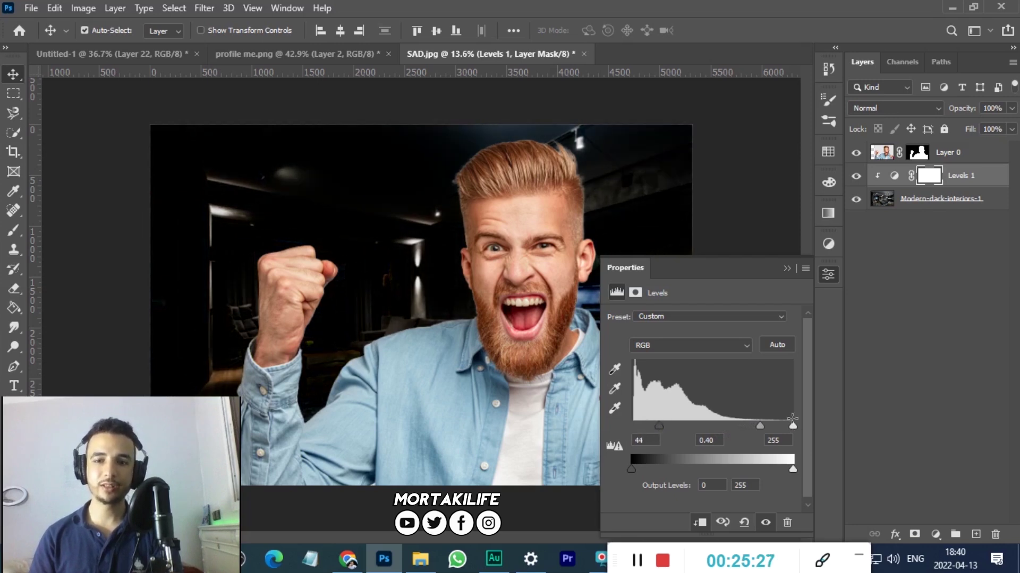
Collapse the Levels properties and bring up the new adjustment layer list.
{"action": "left_click", "coordinate": [785, 269]}
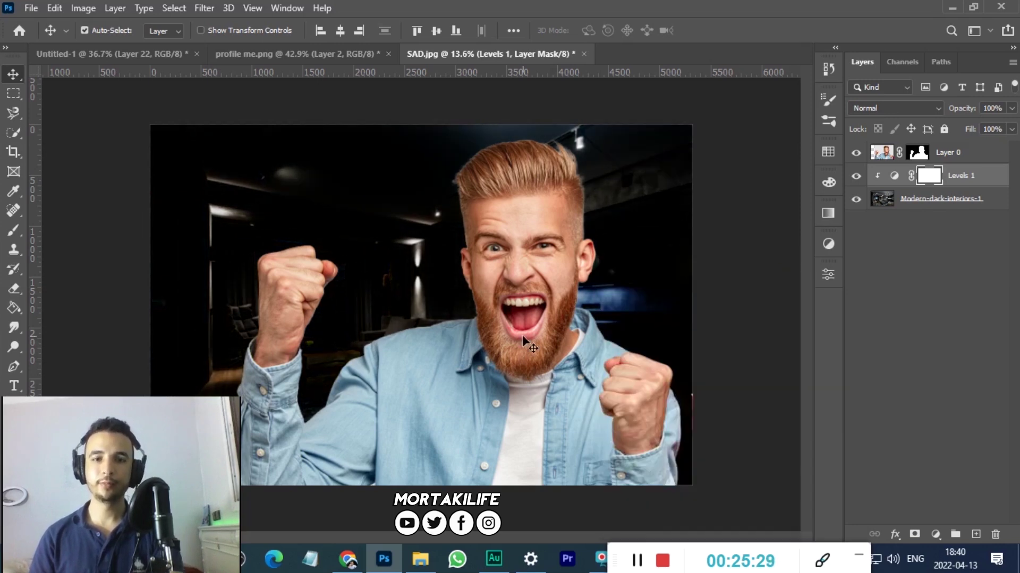
{"action": "scroll", "coordinate": [447, 323], "scroll_direction": "down", "scroll_amount": 1}
{"action": "left_click", "coordinate": [936, 533]}
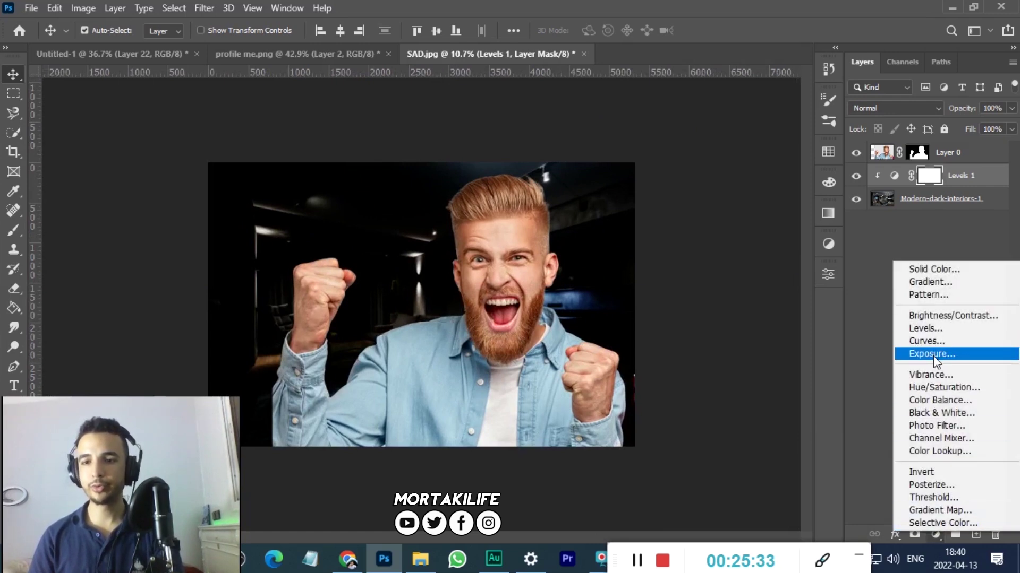
Add an Exposure adjustment with negative exposure to darken the whole scene.
{"action": "left_click", "coordinate": [933, 355]}
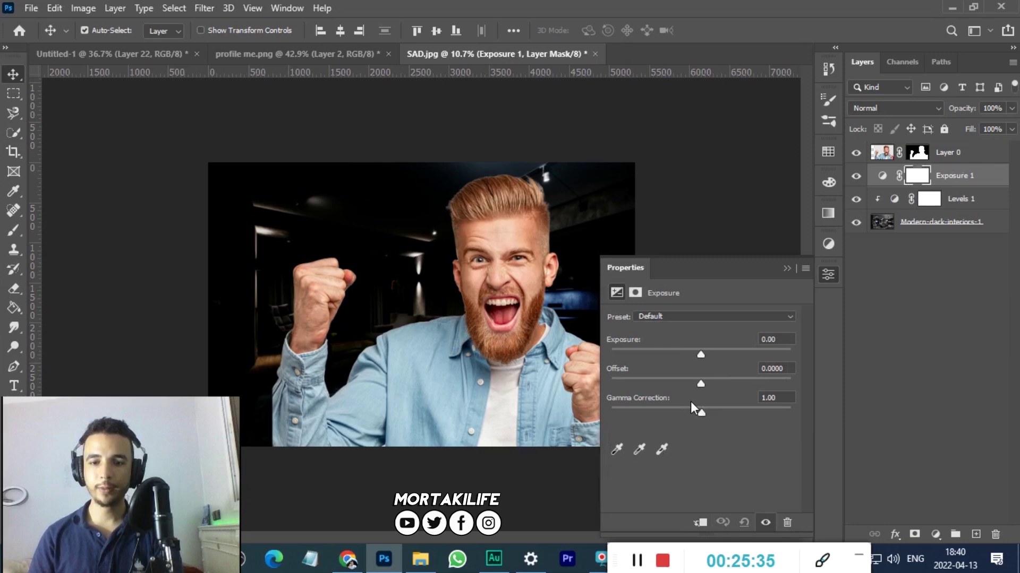
{"action": "left_click_drag", "start_coordinate": [702, 354], "coordinate": [646, 375]}
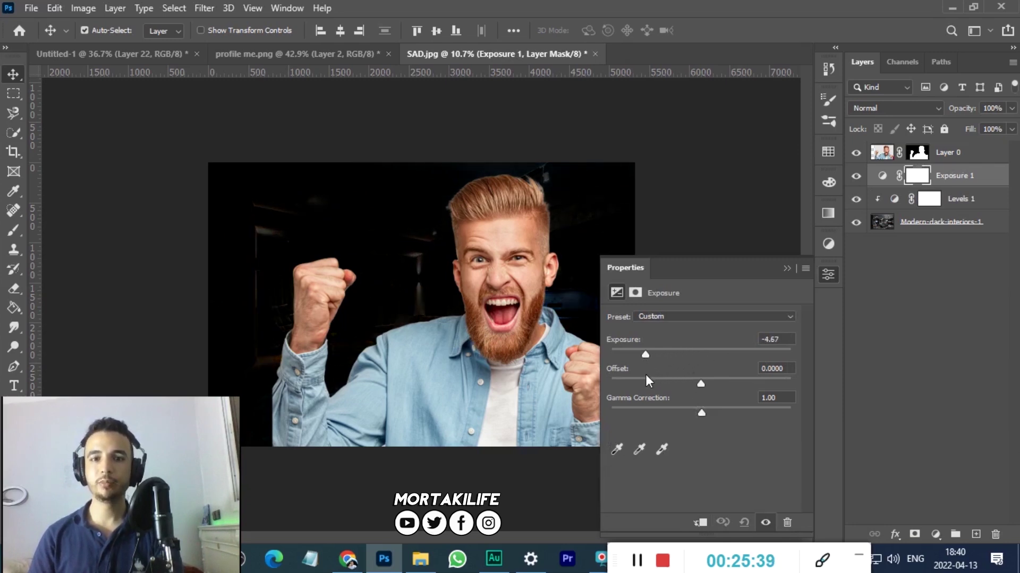
{"action": "left_click", "coordinate": [786, 268]}
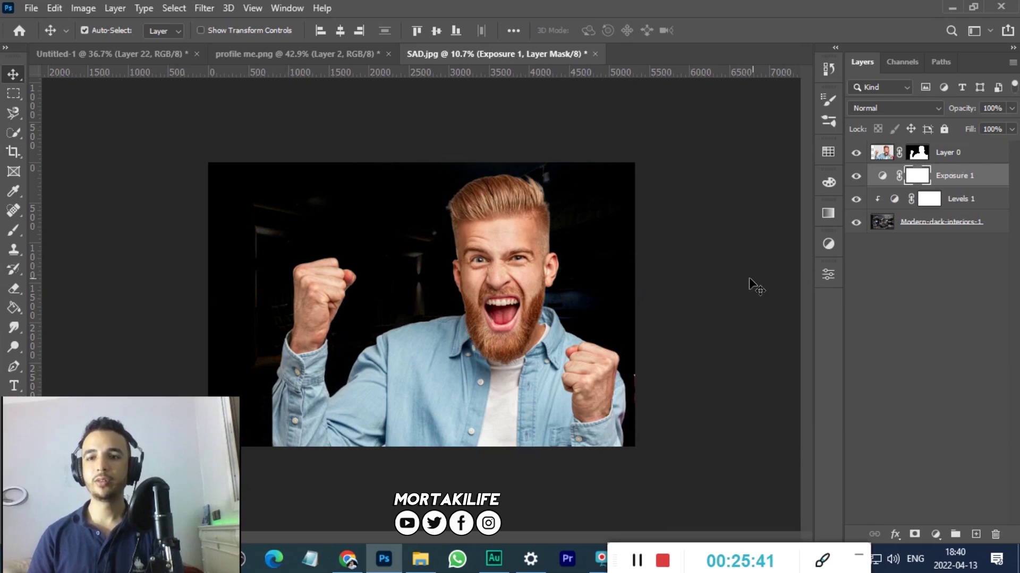
Ease the Levels 1 midtones to 0.86 to lighten the backdrop.
{"action": "scroll", "coordinate": [442, 344], "scroll_direction": "up", "scroll_amount": 1}
{"action": "scroll", "coordinate": [425, 342], "scroll_direction": "up", "scroll_amount": 1}
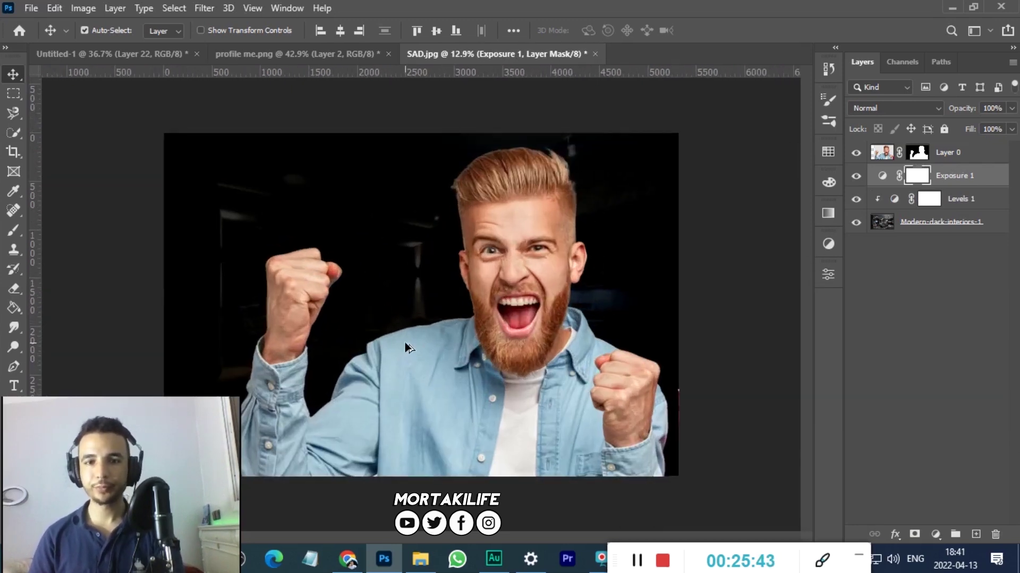
{"action": "double_click", "coordinate": [894, 200]}
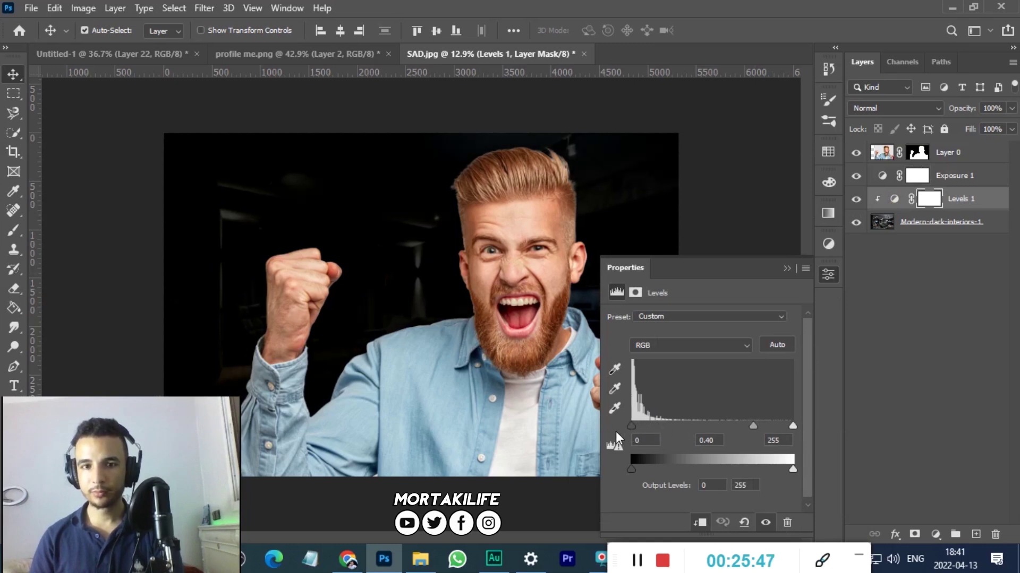
{"action": "left_click_drag", "start_coordinate": [746, 425], "coordinate": [721, 429]}
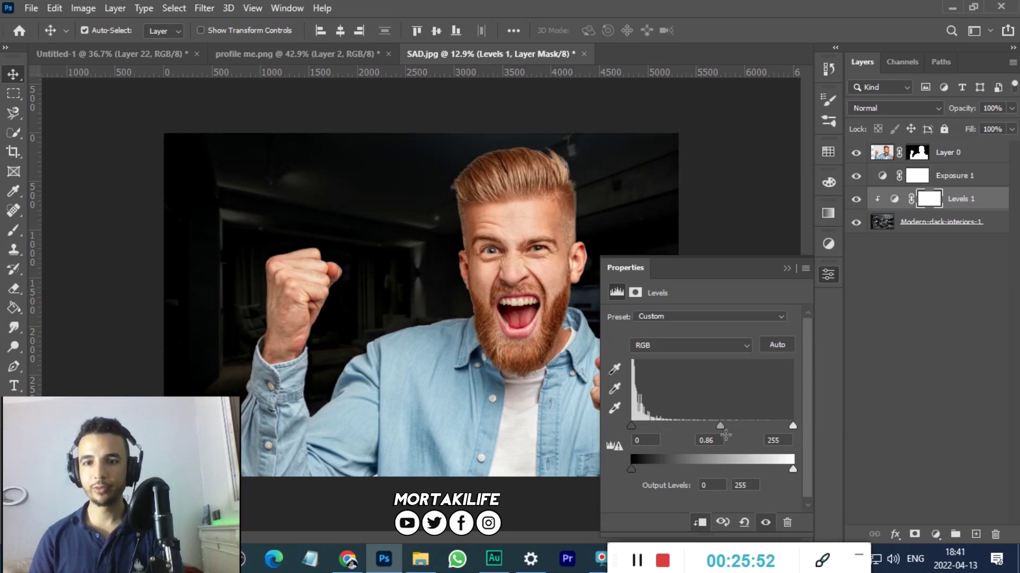
{"action": "left_click", "coordinate": [786, 268]}
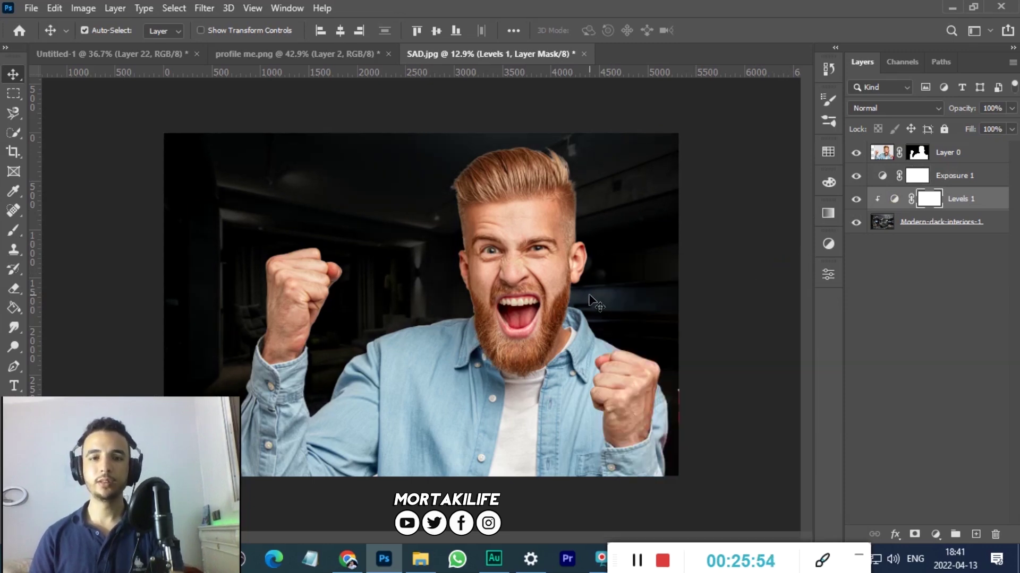
{"action": "scroll", "coordinate": [423, 303], "scroll_direction": "down", "scroll_amount": 2}
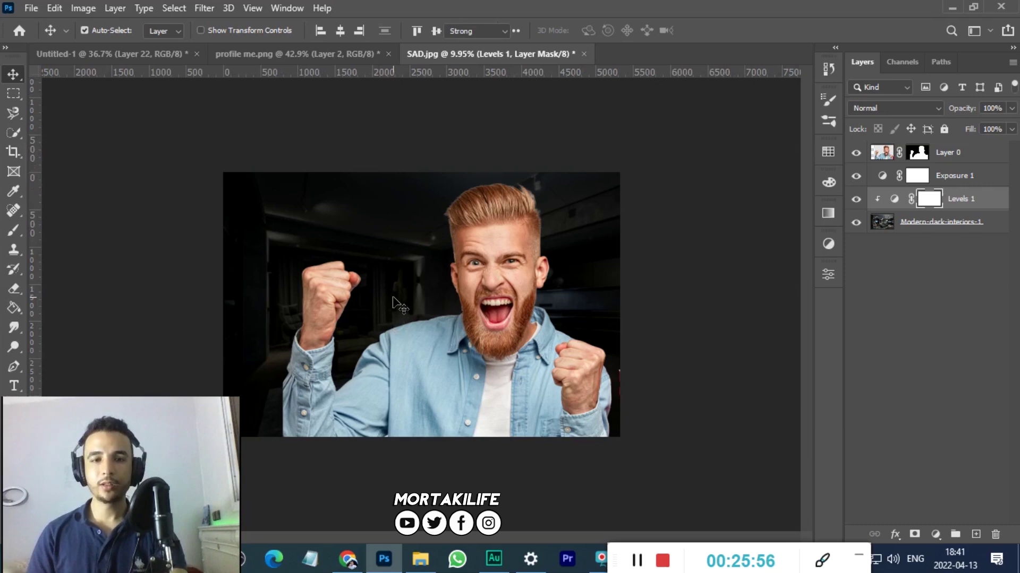
Create a large YOUTUBE text layer set in the MOON GET! Heavy font.
{"action": "key", "text": "t"}
{"action": "left_click", "coordinate": [413, 261]}
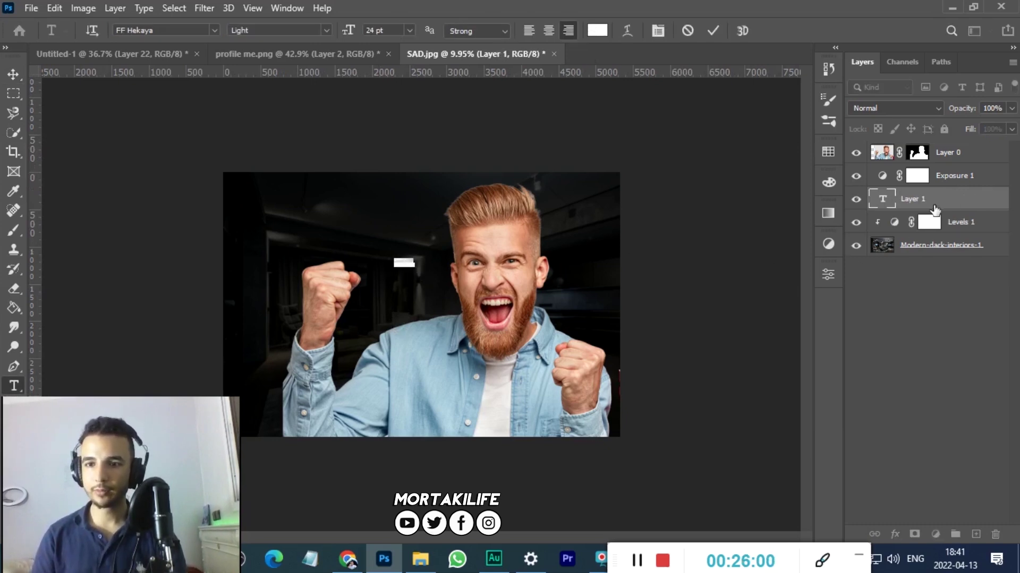
{"action": "key", "text": "BackSpace"}
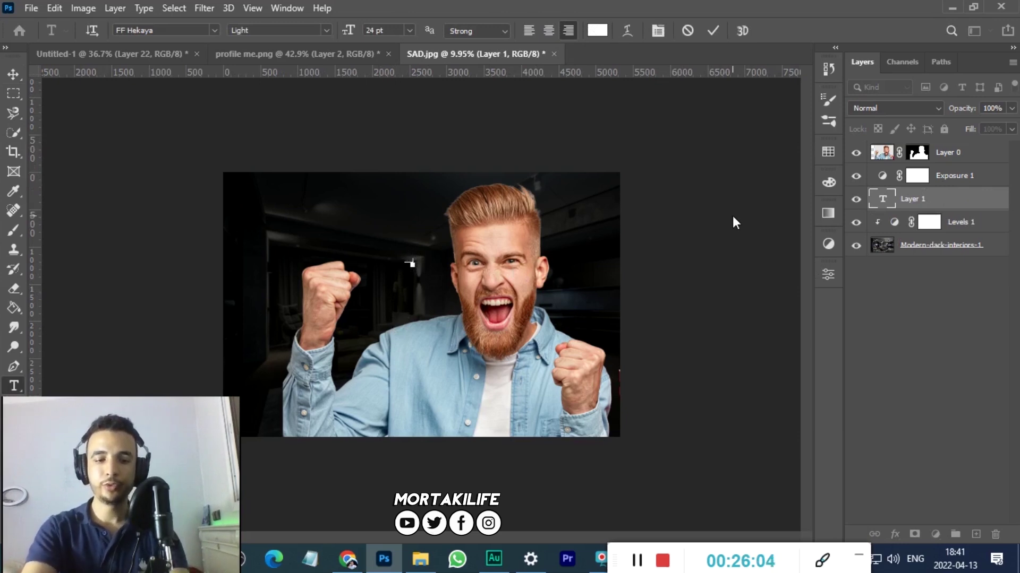
{"action": "key", "text": "ctrl+v"}
{"action": "left_click_drag", "start_coordinate": [350, 26], "coordinate": [568, 24]}
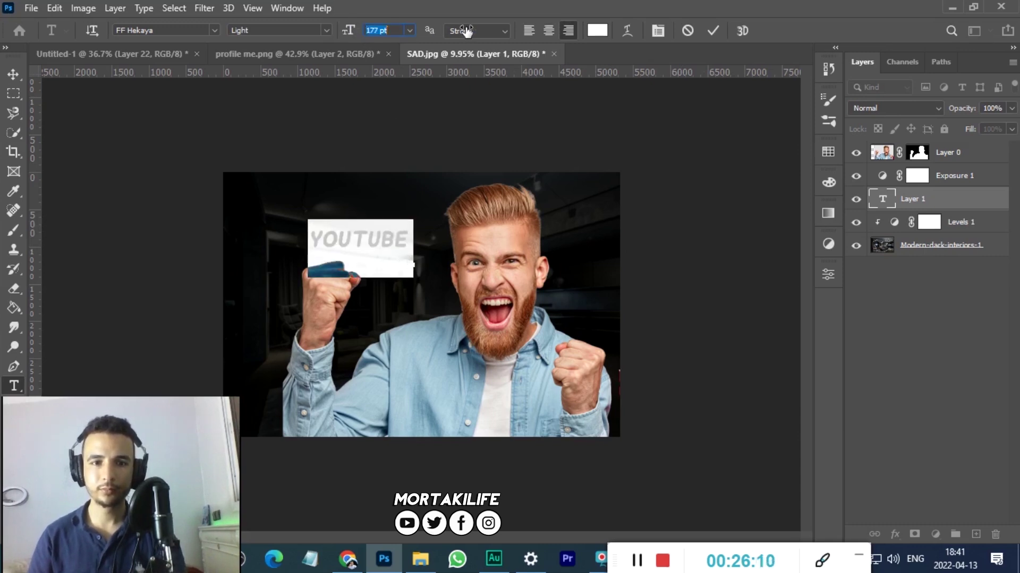
{"action": "left_click_drag", "start_coordinate": [329, 234], "coordinate": [370, 245]}
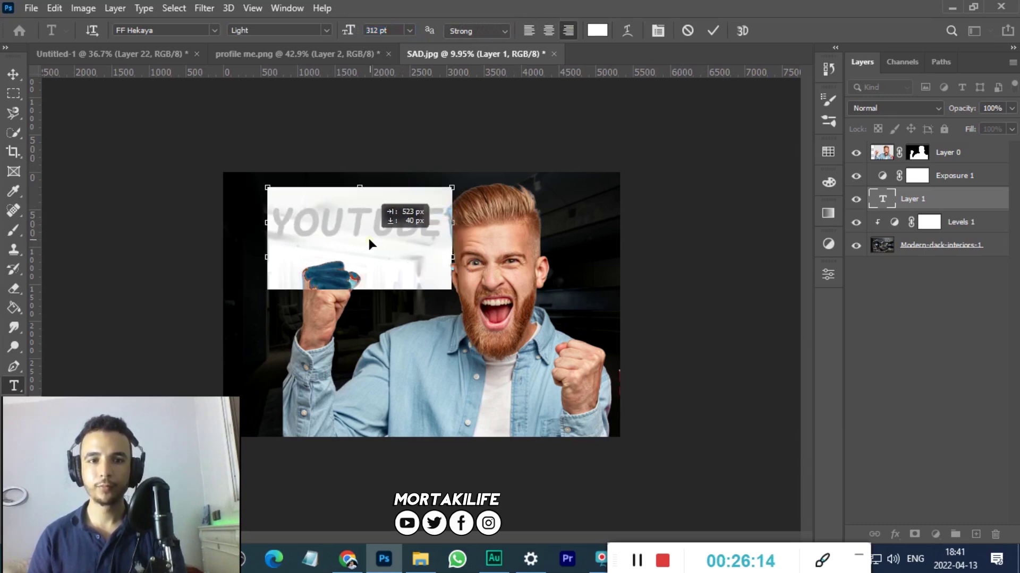
{"action": "left_click", "coordinate": [215, 30]}
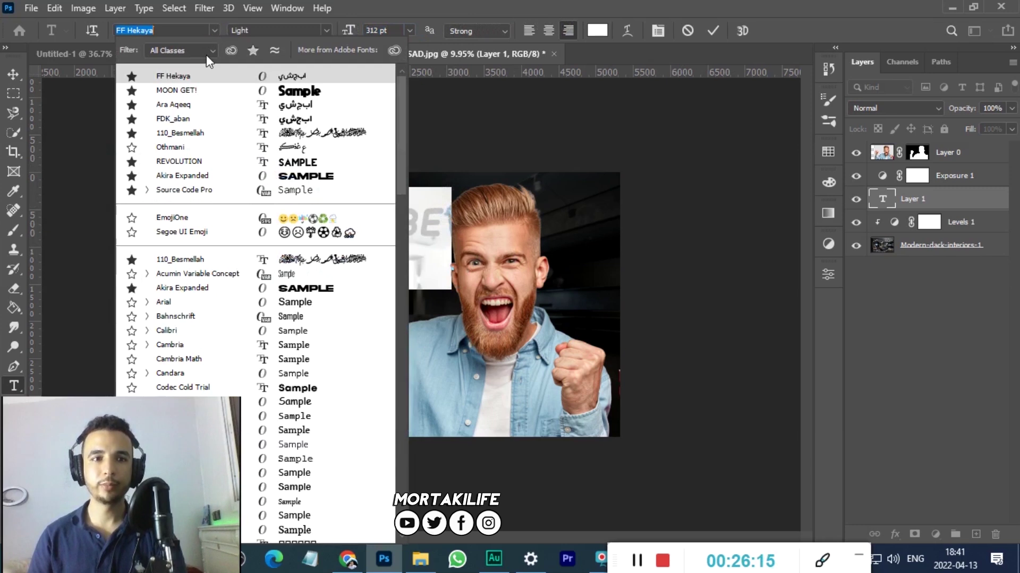
{"action": "left_click", "coordinate": [193, 91]}
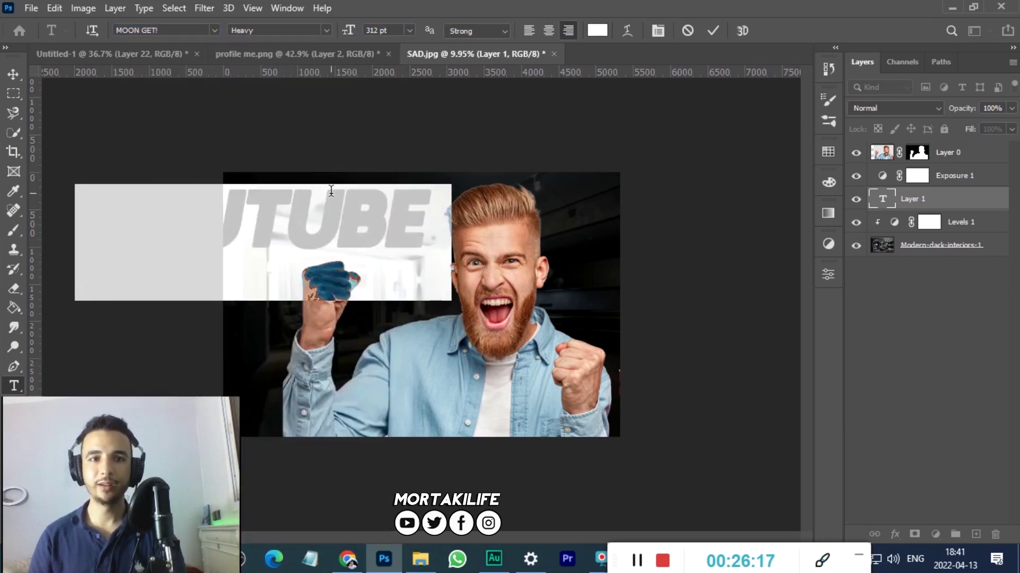
{"action": "left_click_drag", "start_coordinate": [347, 33], "coordinate": [254, 63]}
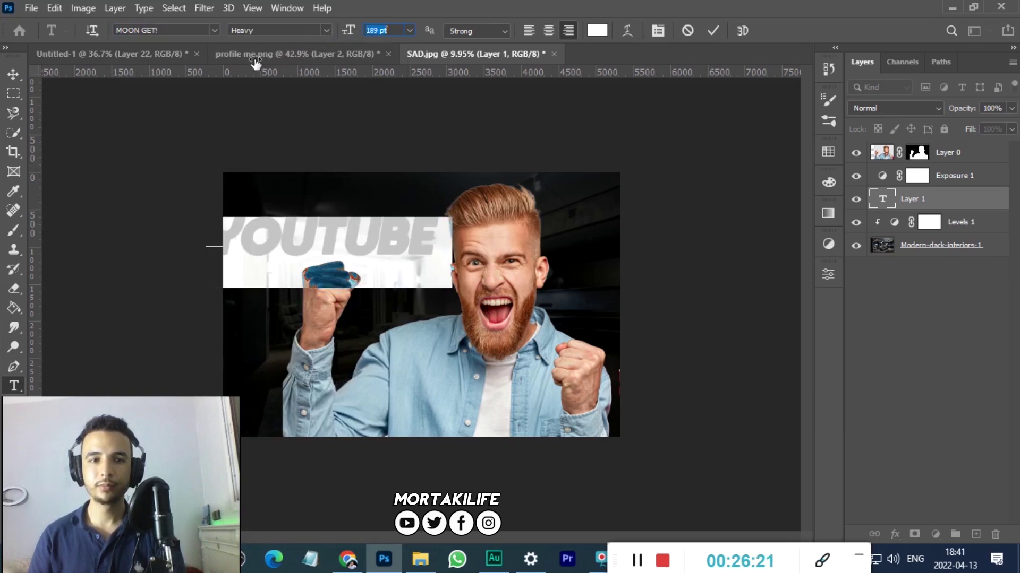
{"action": "left_click", "coordinate": [716, 30]}
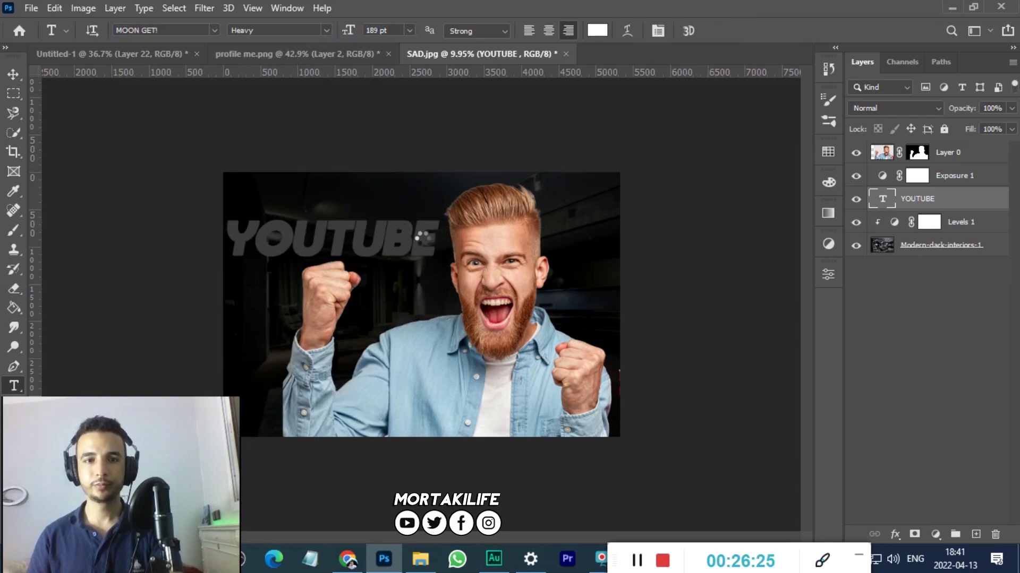
Move the YOUTUBE text toward the top left and stretch it slightly wider.
{"action": "key", "text": "v"}
{"action": "left_click_drag", "start_coordinate": [401, 239], "coordinate": [403, 234]}
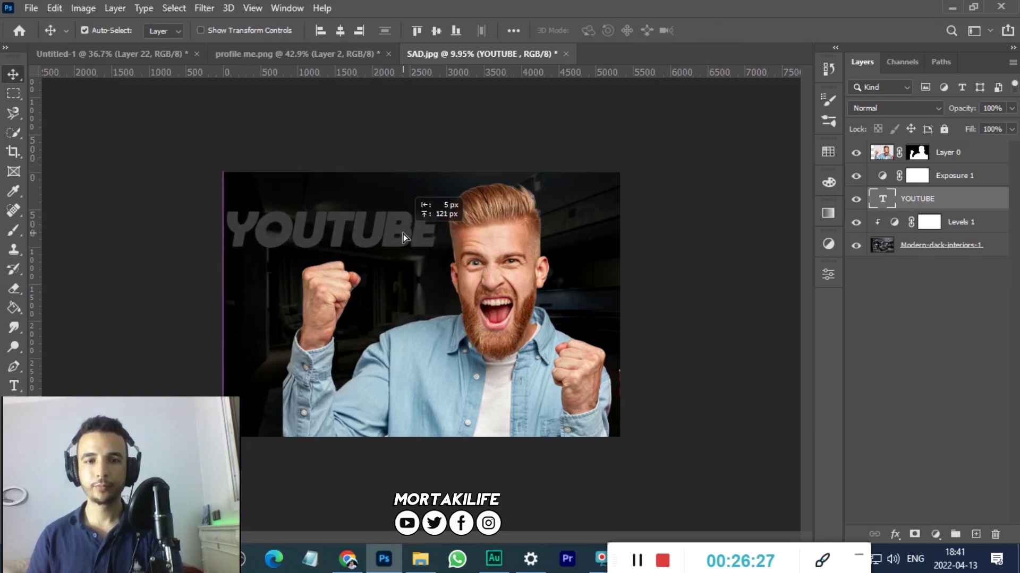
{"action": "key", "text": "ctrl+t"}
{"action": "left_click_drag", "start_coordinate": [460, 230], "coordinate": [463, 226]}
{"action": "left_click", "coordinate": [739, 31]}
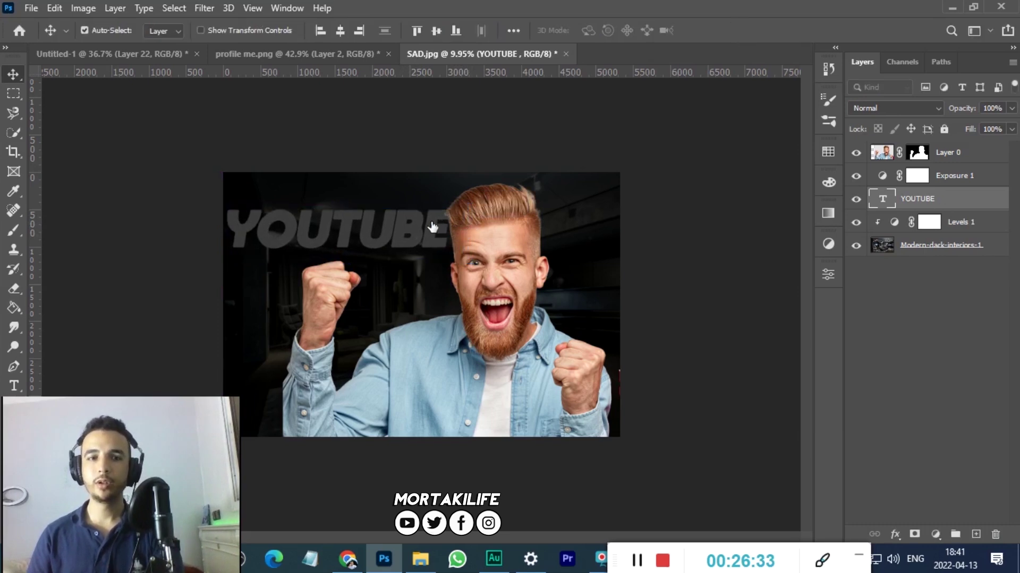
{"action": "left_click", "coordinate": [380, 229]}
Change the YOUTUBE text colour to white.
{"action": "double_click", "coordinate": [380, 228]}
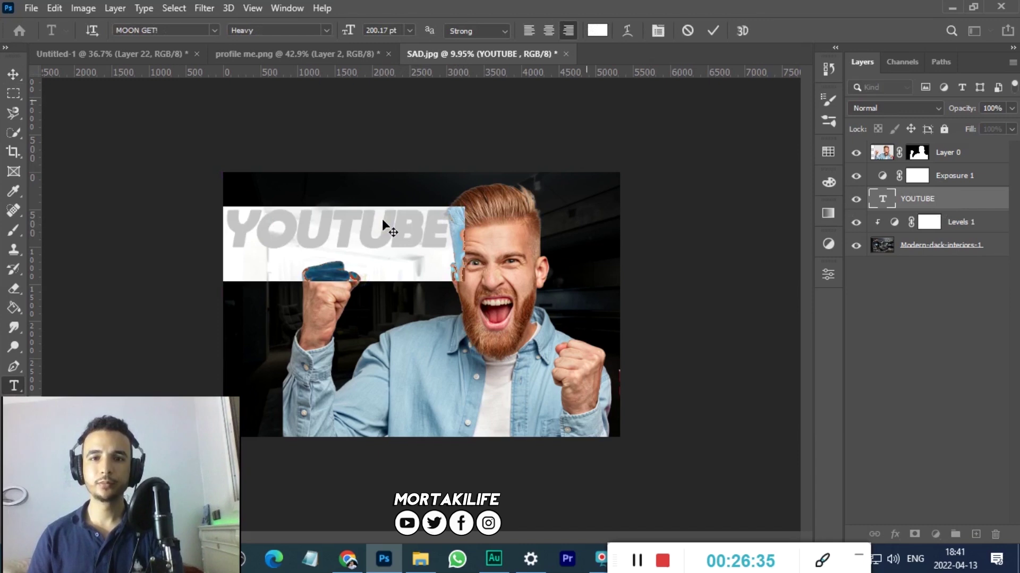
{"action": "left_click", "coordinate": [596, 31]}
{"action": "left_click", "coordinate": [628, 199]}
{"action": "left_click", "coordinate": [956, 191]}
{"action": "left_click", "coordinate": [713, 30]}
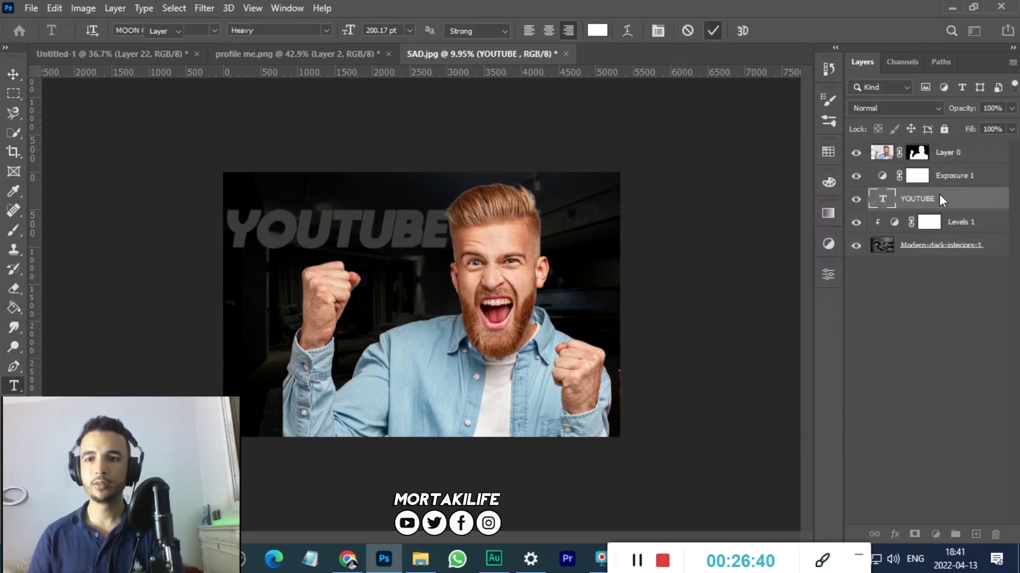
Move the YOUTUBE layer above Exposure 1 and nudge the text slightly upward.
{"action": "key", "text": "v"}
{"action": "left_click_drag", "start_coordinate": [938, 178], "coordinate": [939, 169]}
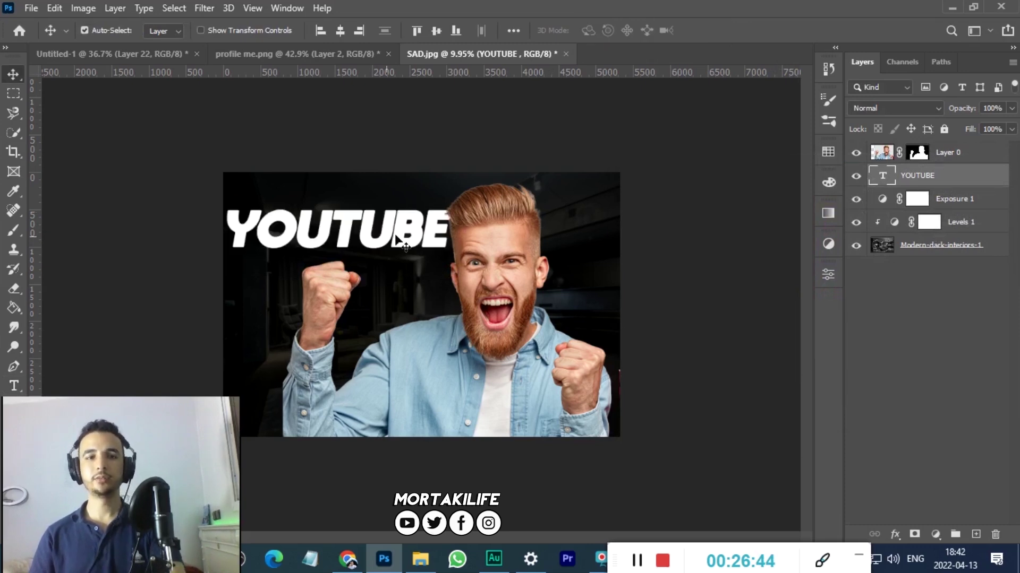
{"action": "left_click_drag", "start_coordinate": [321, 245], "coordinate": [330, 234]}
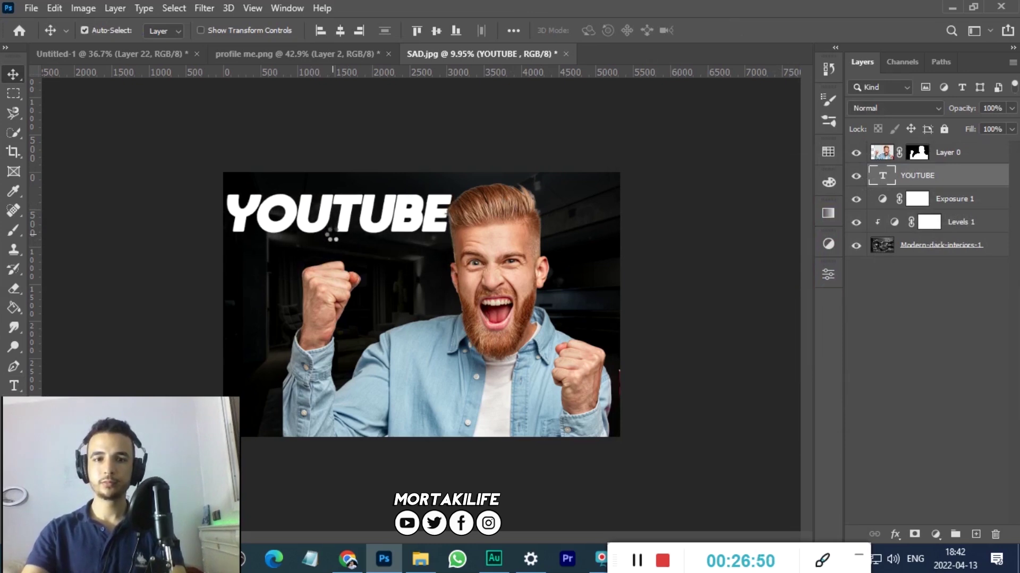
{"action": "scroll", "coordinate": [448, 221], "scroll_direction": "up", "scroll_amount": 1}
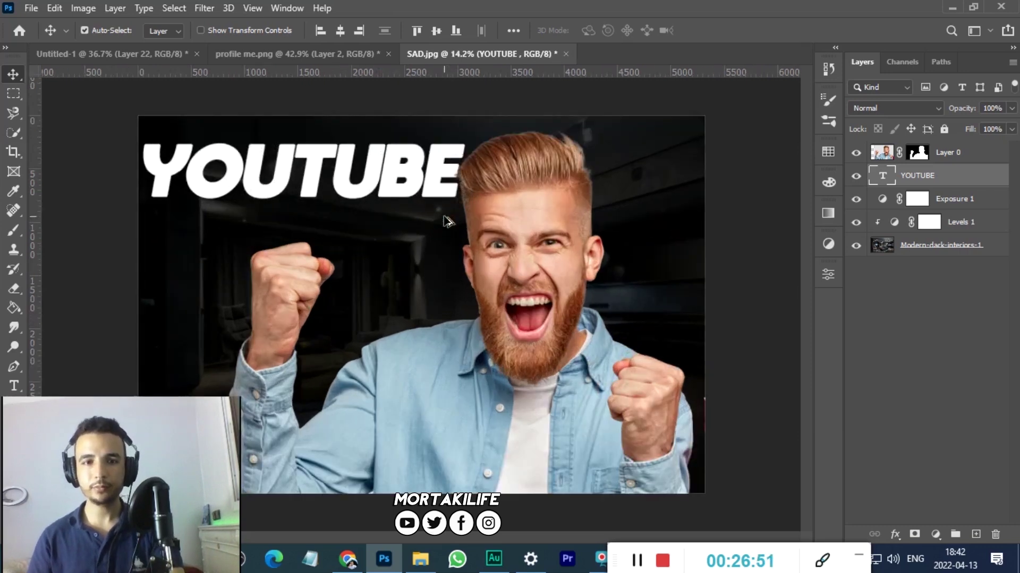
{"action": "scroll", "coordinate": [448, 220], "scroll_direction": "down", "scroll_amount": 1}
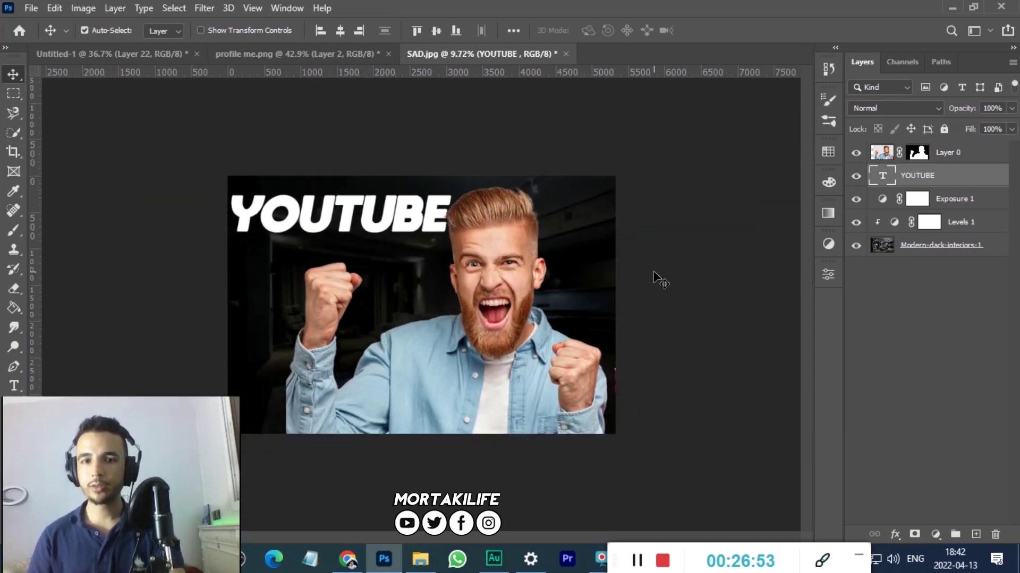
Give the YOUTUBE text a yellow Color Overlay layer style.
{"action": "double_click", "coordinate": [966, 183]}
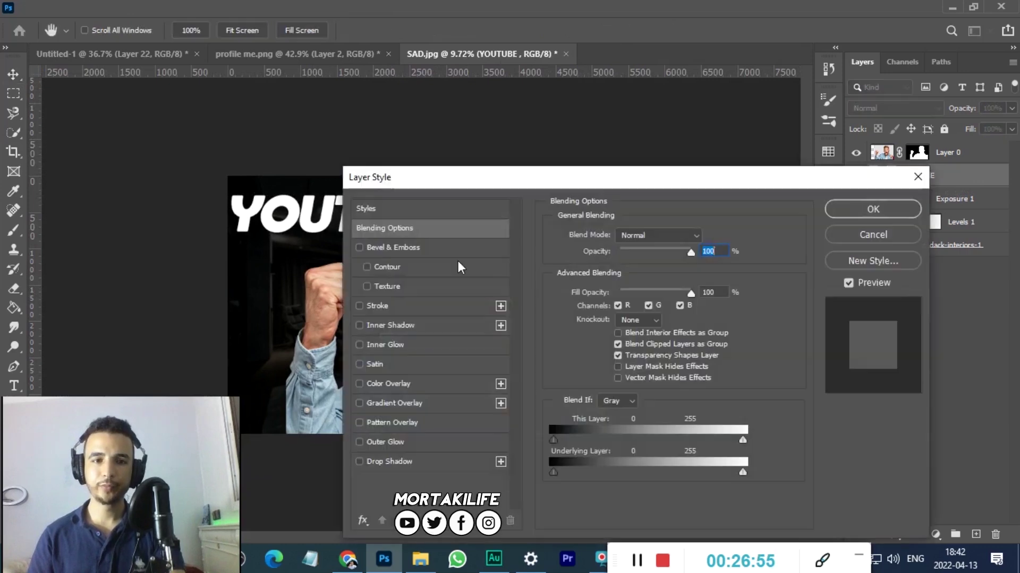
{"action": "left_click_drag", "start_coordinate": [454, 180], "coordinate": [600, 128]}
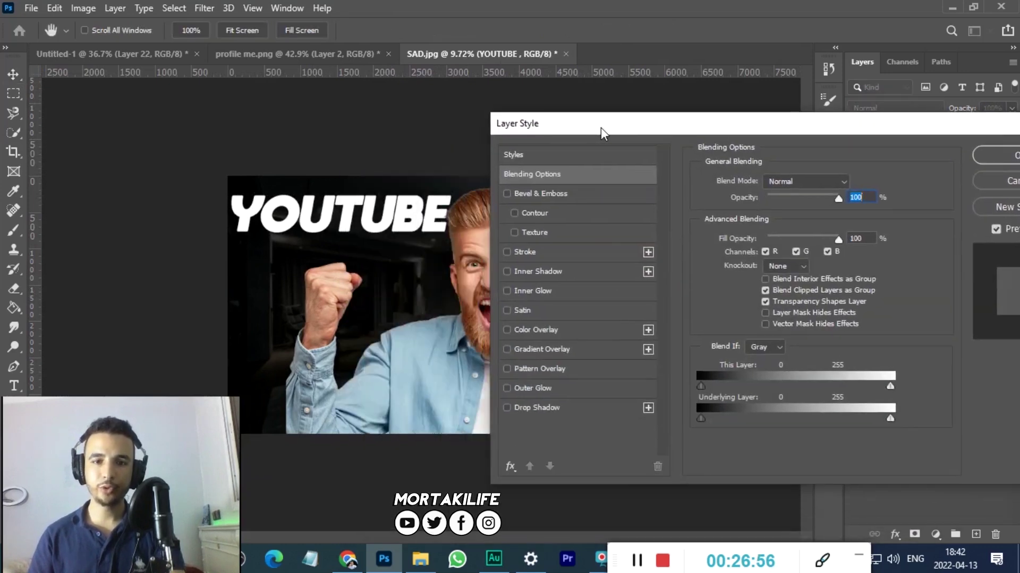
{"action": "left_click", "coordinate": [544, 328]}
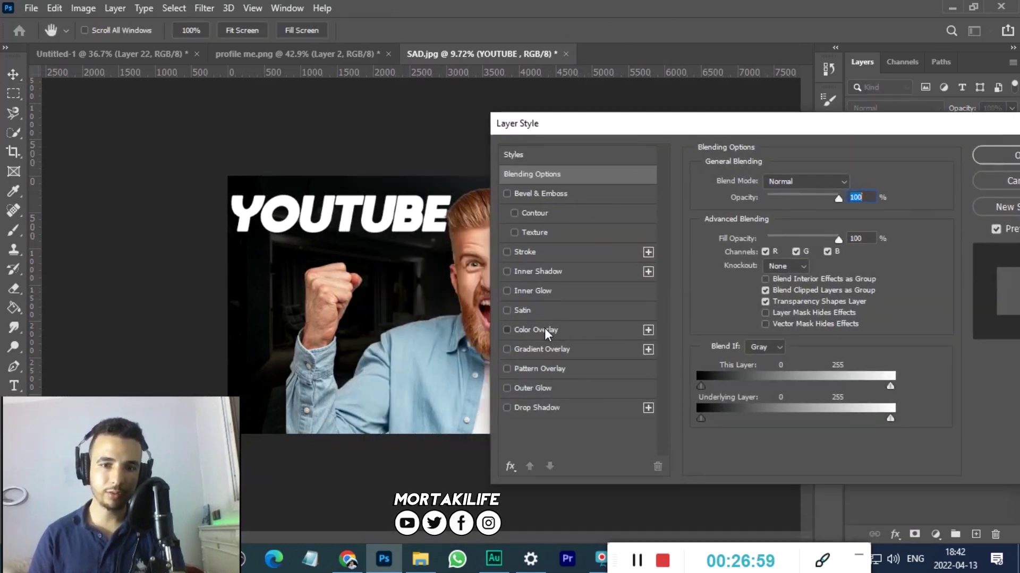
{"action": "left_click", "coordinate": [852, 182]}
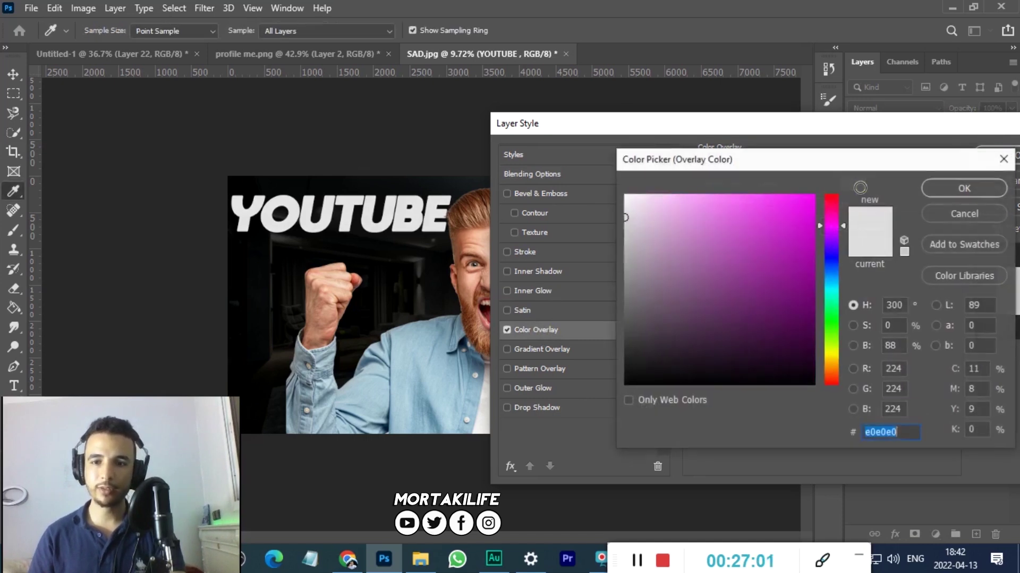
{"action": "mouse_move", "coordinate": [832, 326]}
{"action": "left_mouse_down"}
{"action": "mouse_move", "coordinate": [832, 194]}
{"action": "mouse_move", "coordinate": [795, 180]}
{"action": "left_mouse_up"}
{"action": "left_click", "coordinate": [942, 190]}
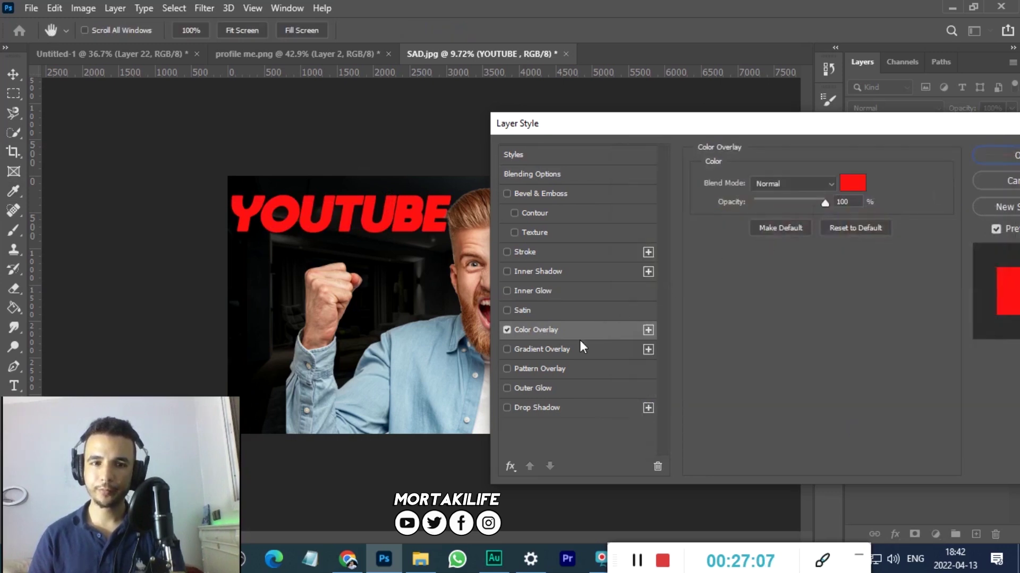
{"action": "left_click", "coordinate": [852, 184]}
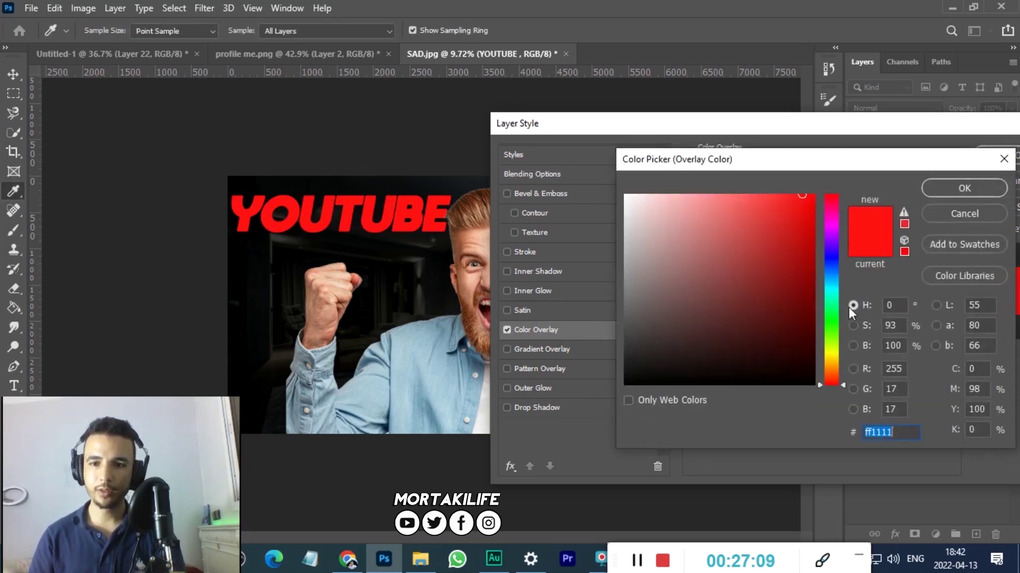
{"action": "left_click", "coordinate": [832, 353]}
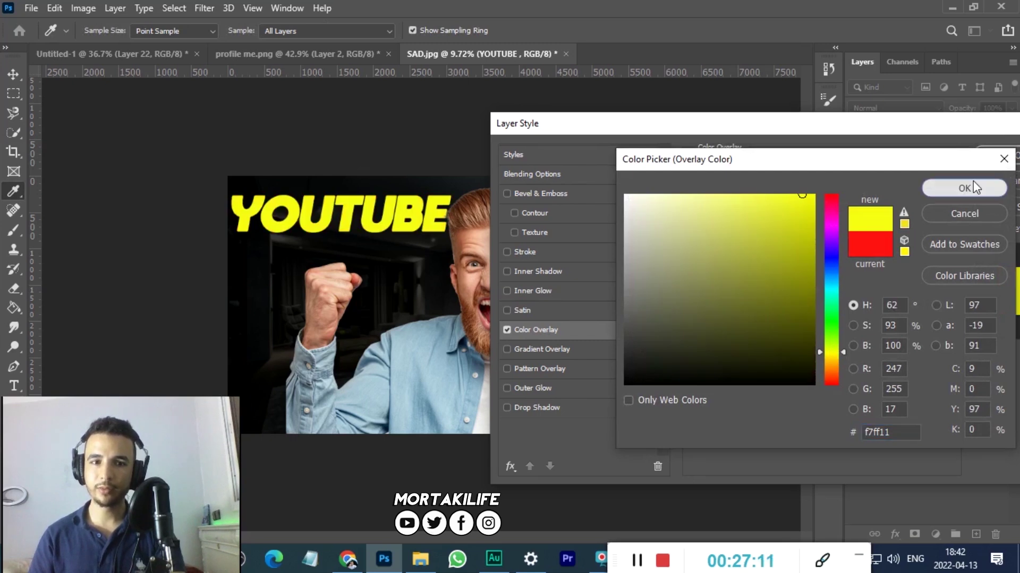
{"action": "left_click", "coordinate": [973, 187]}
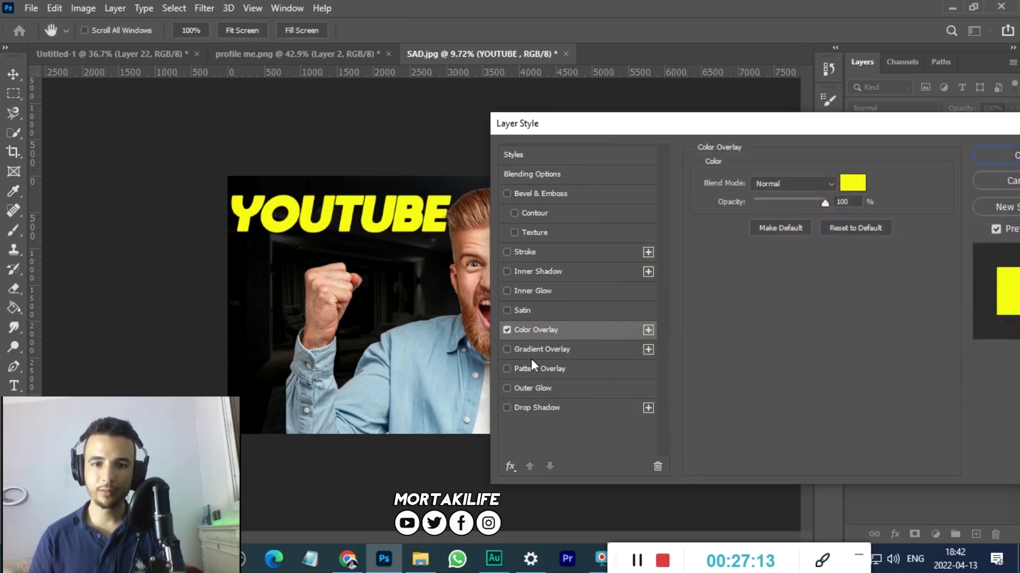
Add a bright red Outer Glow with a smaller size.
{"action": "left_click", "coordinate": [534, 388]}
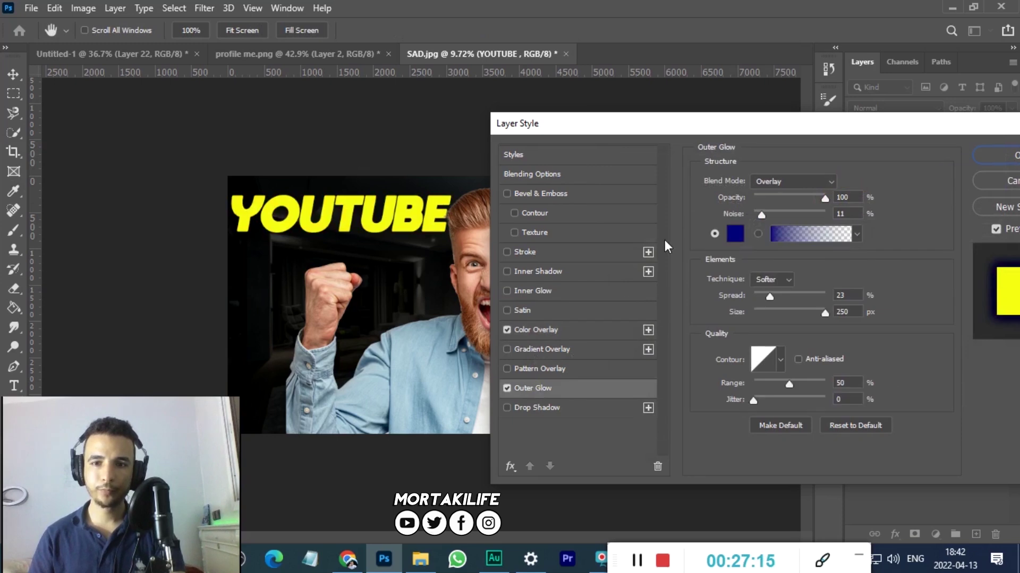
{"action": "left_click", "coordinate": [735, 233]}
{"action": "left_click", "coordinate": [831, 248]}
{"action": "left_click_drag", "start_coordinate": [834, 215], "coordinate": [830, 183]}
{"action": "left_click", "coordinate": [801, 190]}
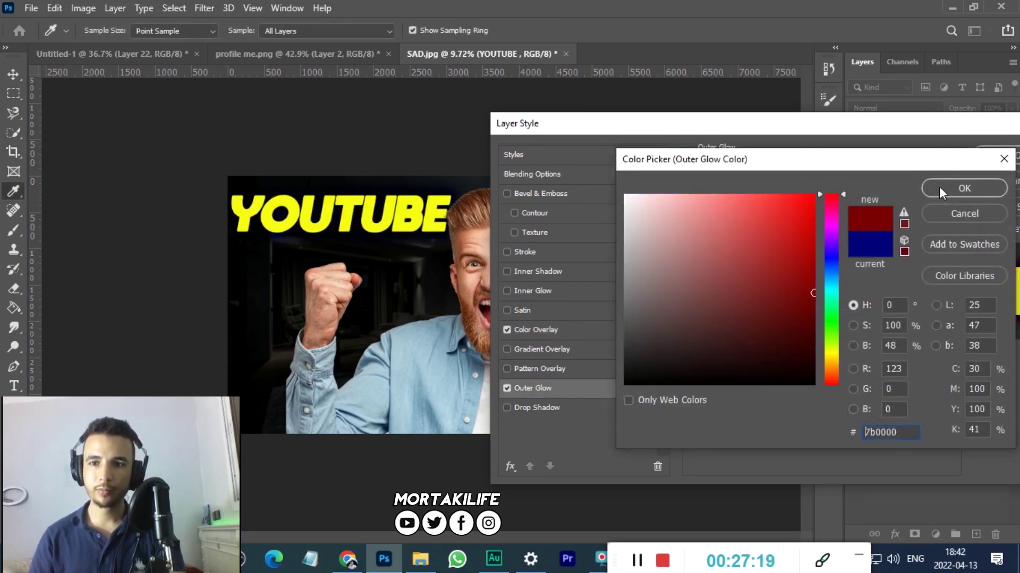
{"action": "left_click", "coordinate": [939, 186]}
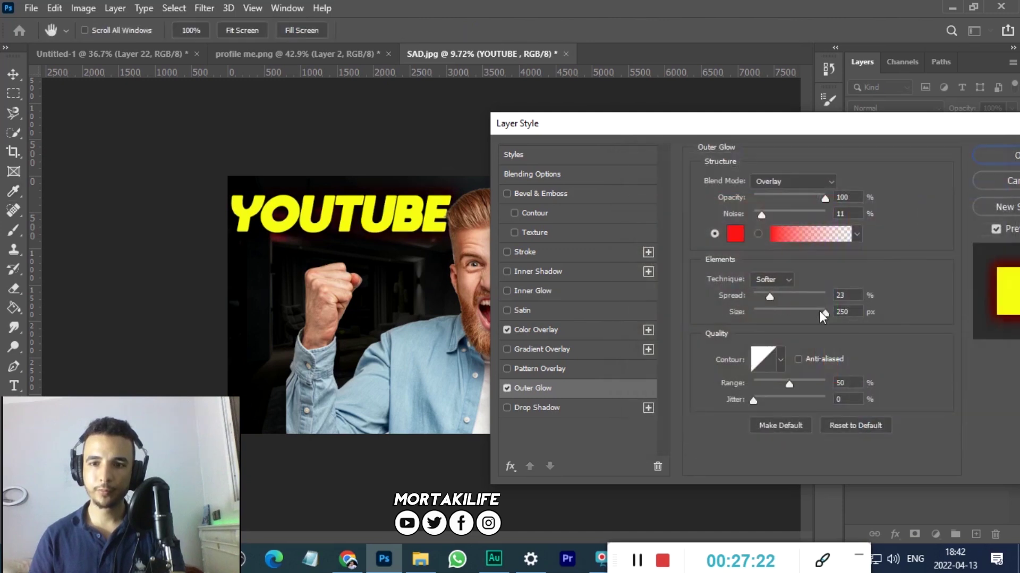
{"action": "left_click_drag", "start_coordinate": [775, 313], "coordinate": [775, 311]}
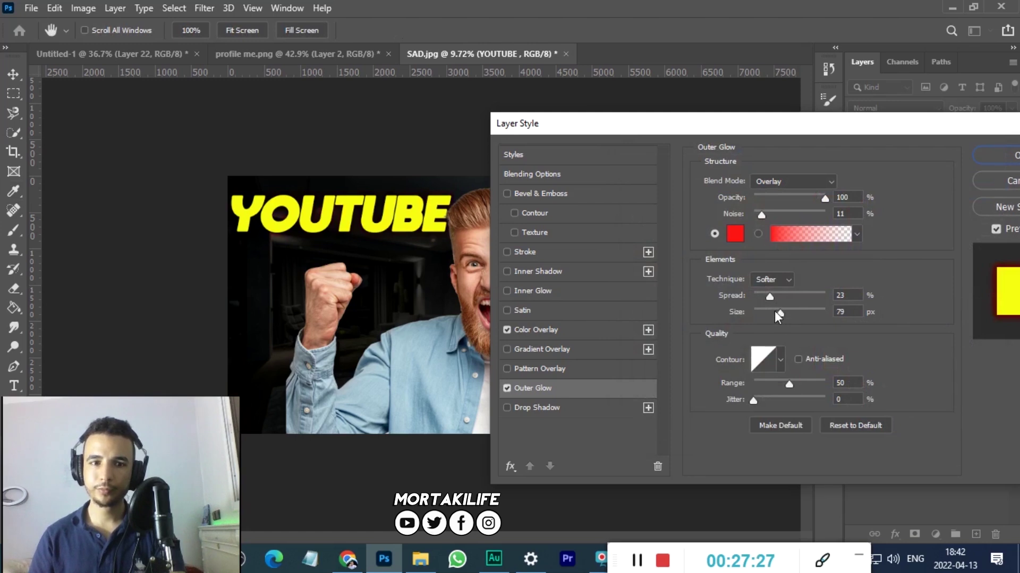
Add a Drop Shadow and a Bevel & Emboss of size 98, then apply the styles.
{"action": "left_click", "coordinate": [571, 406]}
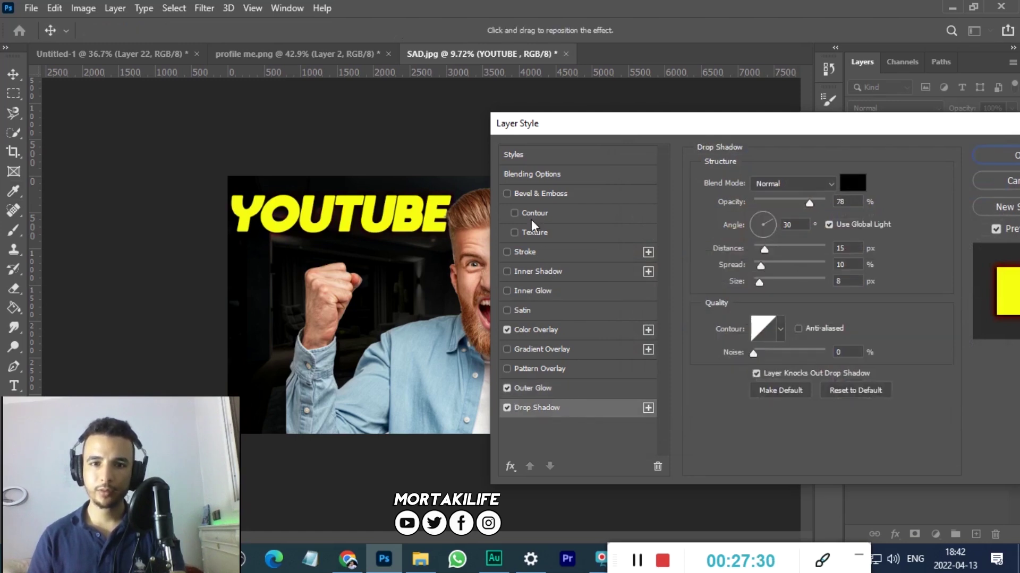
{"action": "left_click", "coordinate": [550, 193]}
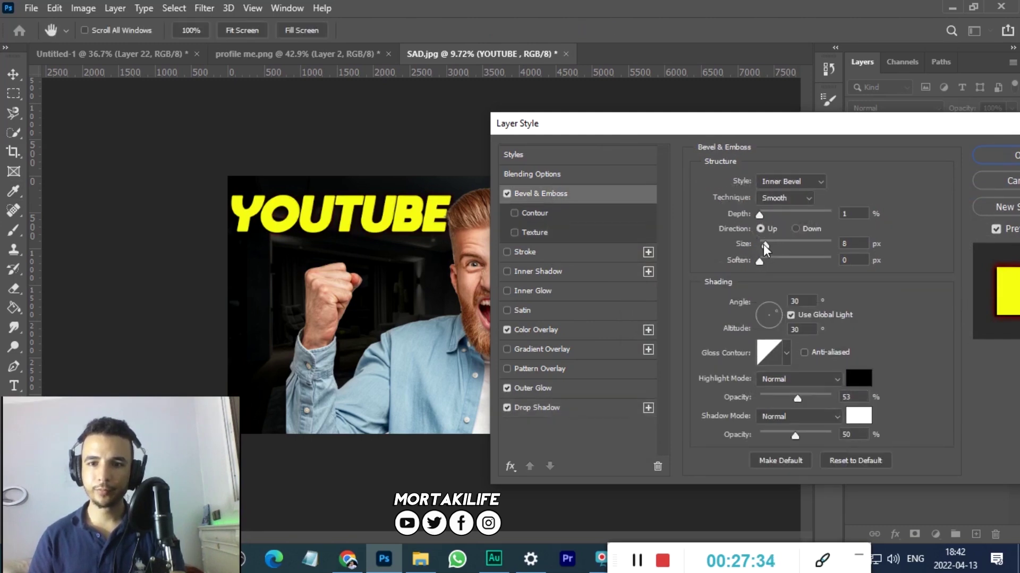
{"action": "left_click_drag", "start_coordinate": [787, 239], "coordinate": [792, 236]}
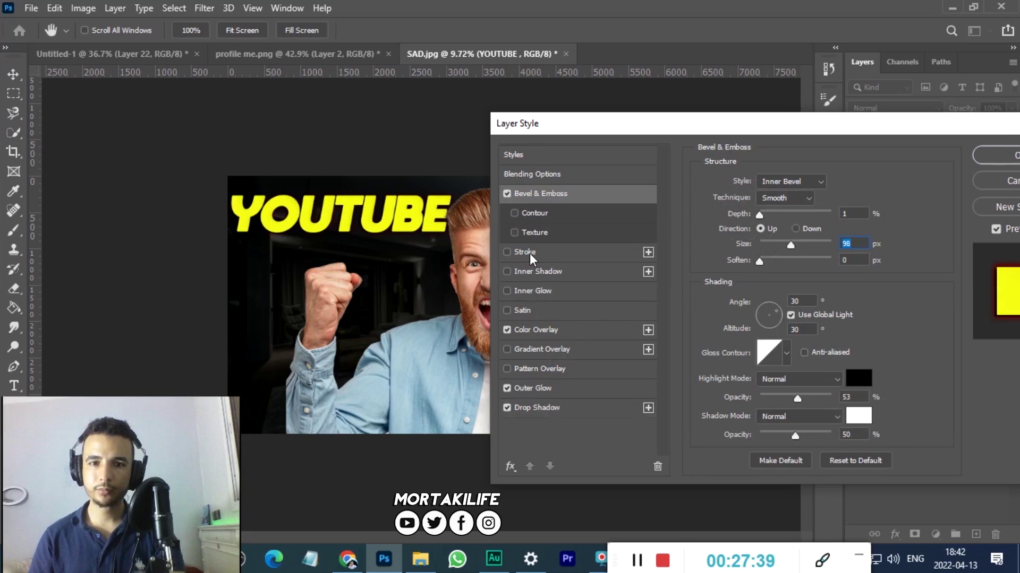
{"action": "left_click", "coordinate": [998, 155]}
{"action": "scroll", "coordinate": [437, 274], "scroll_direction": "up", "scroll_amount": 1}
{"action": "scroll", "coordinate": [435, 276], "scroll_direction": "down", "scroll_amount": 1}
{"action": "scroll", "coordinate": [434, 277], "scroll_direction": "up", "scroll_amount": 1}
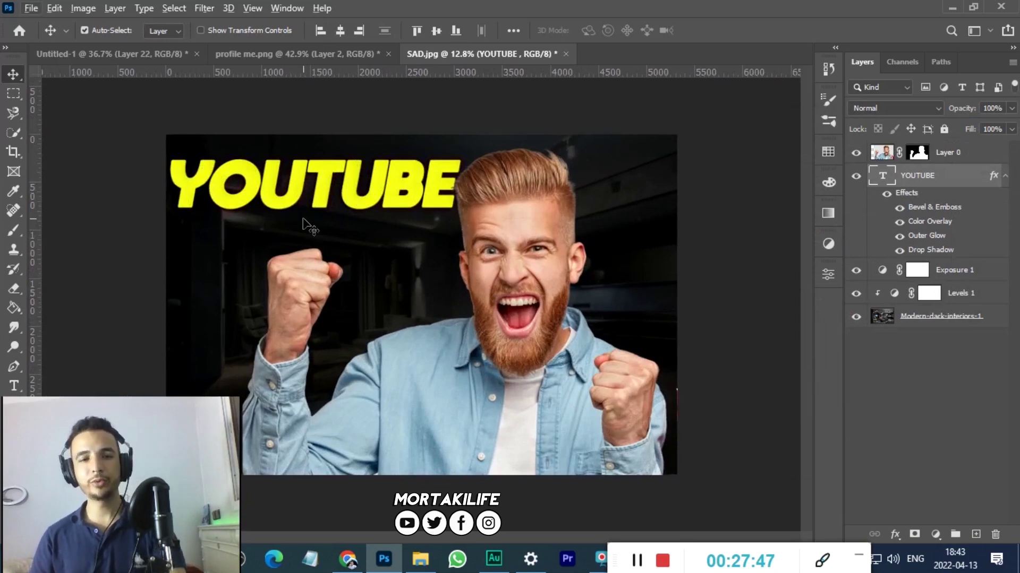
Scroll the Layers panel to review the stack with the bokeh layer on top.
{"action": "scroll", "coordinate": [418, 307], "scroll_direction": "down", "scroll_amount": 1}
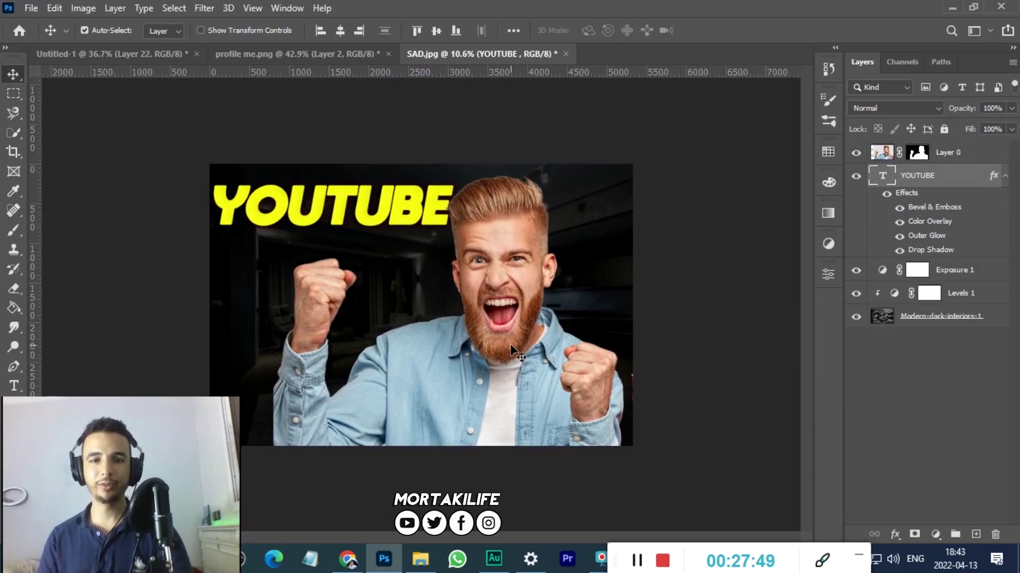
{"action": "scroll", "coordinate": [439, 349], "scroll_direction": "down", "scroll_amount": 1}
{"action": "scroll", "coordinate": [440, 348], "scroll_direction": "up", "scroll_amount": 1}
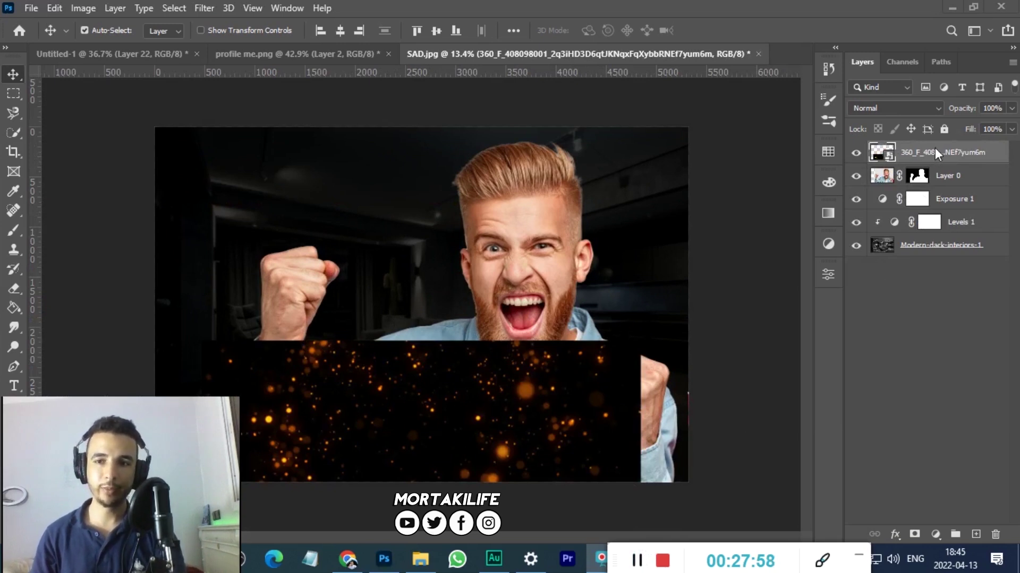
Position the bokeh particles over the lower image and set their blend mode to Screen.
{"action": "mouse_move", "coordinate": [417, 432]}
{"action": "left_mouse_down"}
{"action": "mouse_move", "coordinate": [431, 410]}
{"action": "mouse_move", "coordinate": [407, 449]}
{"action": "left_mouse_up"}
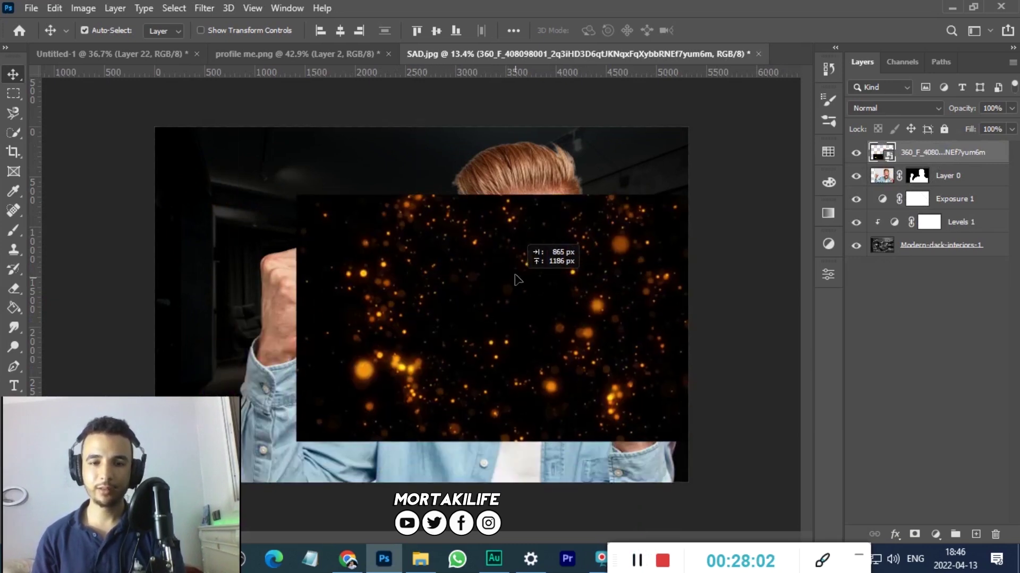
{"action": "mouse_move", "coordinate": [408, 449]}
{"action": "left_mouse_down"}
{"action": "mouse_move", "coordinate": [365, 470]}
{"action": "mouse_move", "coordinate": [361, 428]}
{"action": "left_mouse_up"}
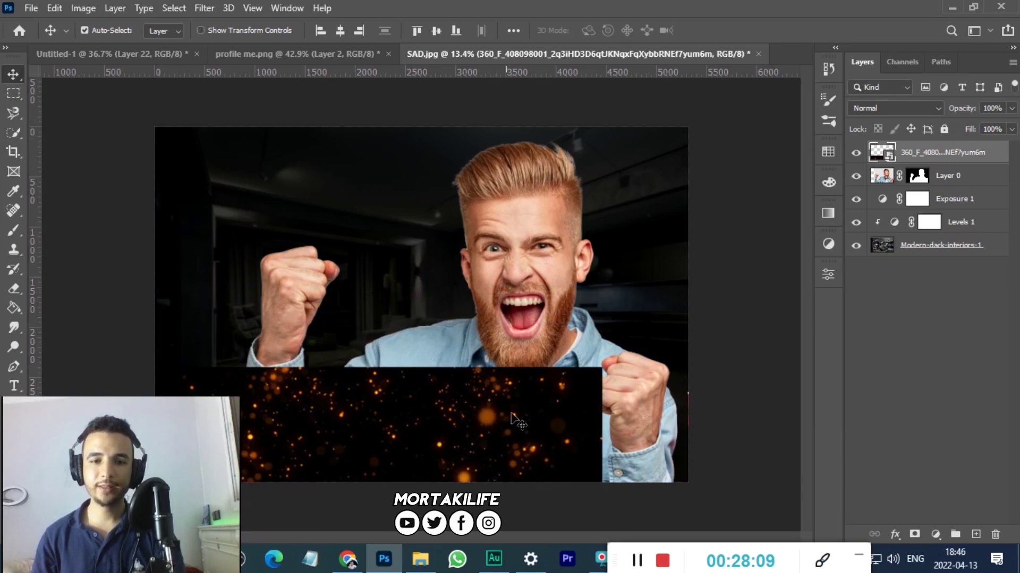
{"action": "left_click", "coordinate": [906, 108]}
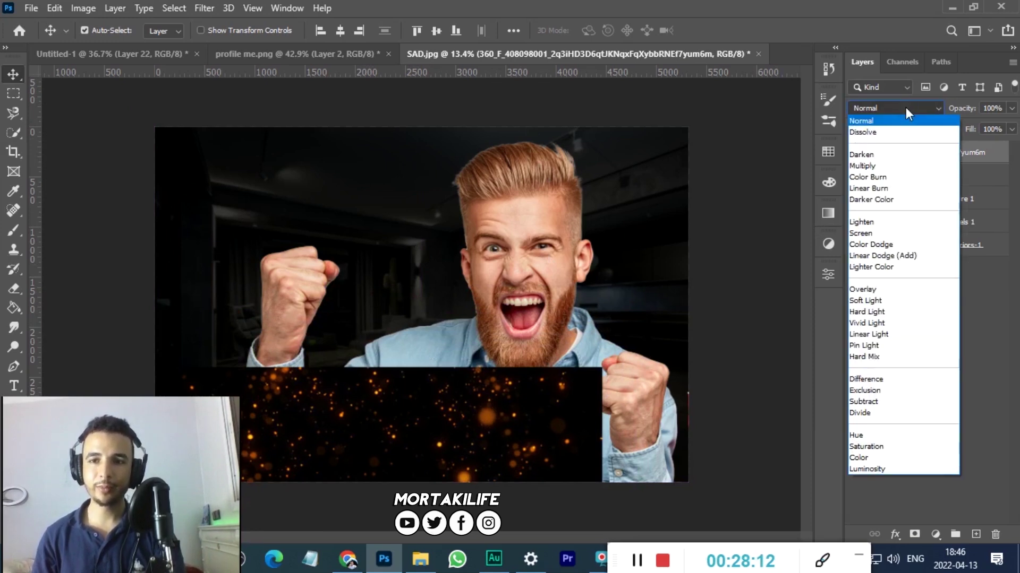
{"action": "left_click", "coordinate": [877, 235]}
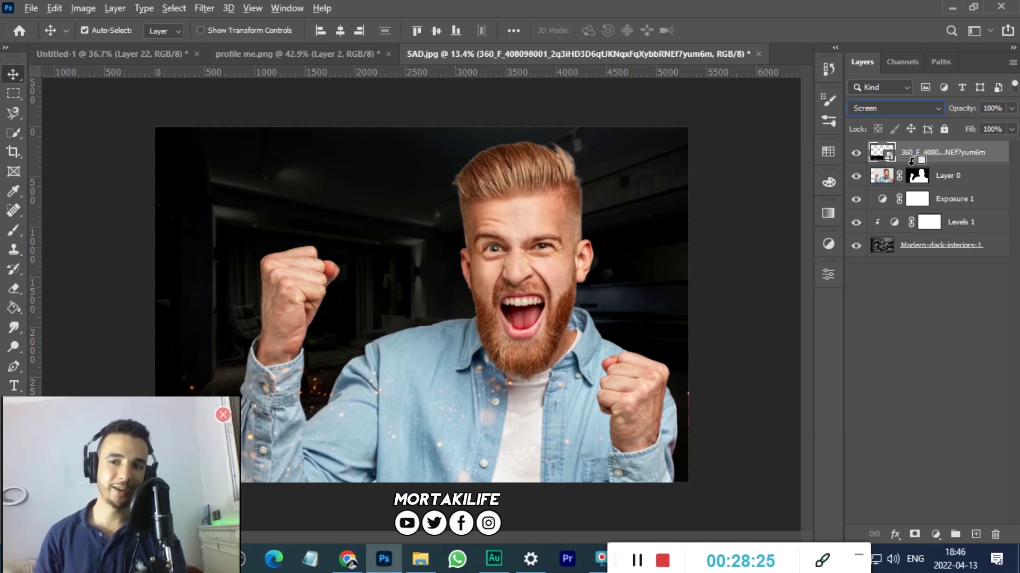
Clip the particles layer to the man's Layer 0 with Ctrl+Alt+G.
{"action": "left_click", "coordinate": [911, 160], "text": "alt"}
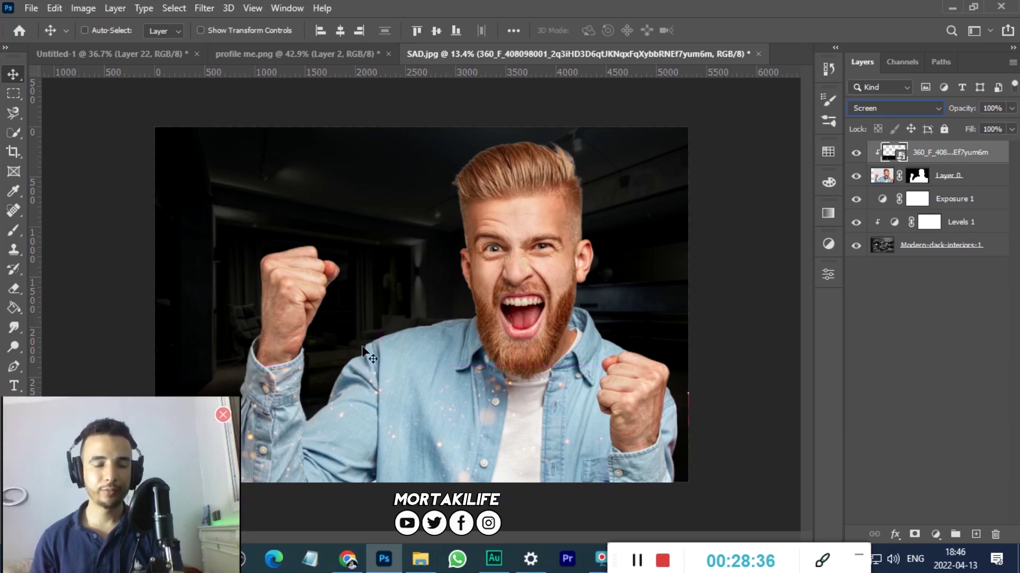
{"action": "left_click", "coordinate": [372, 319], "text": "ctrl"}
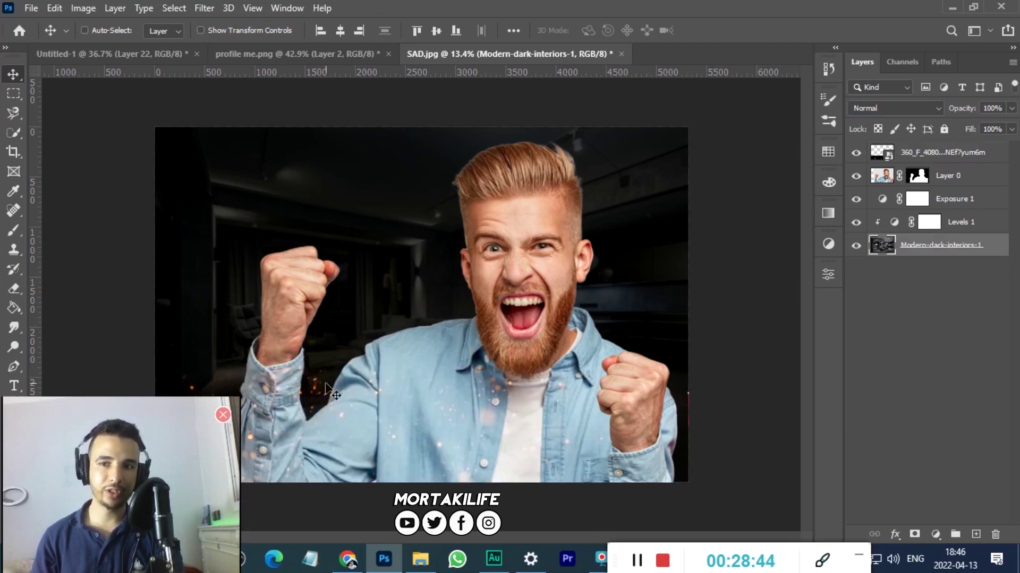
{"action": "key", "text": "ctrl+alt+g"}
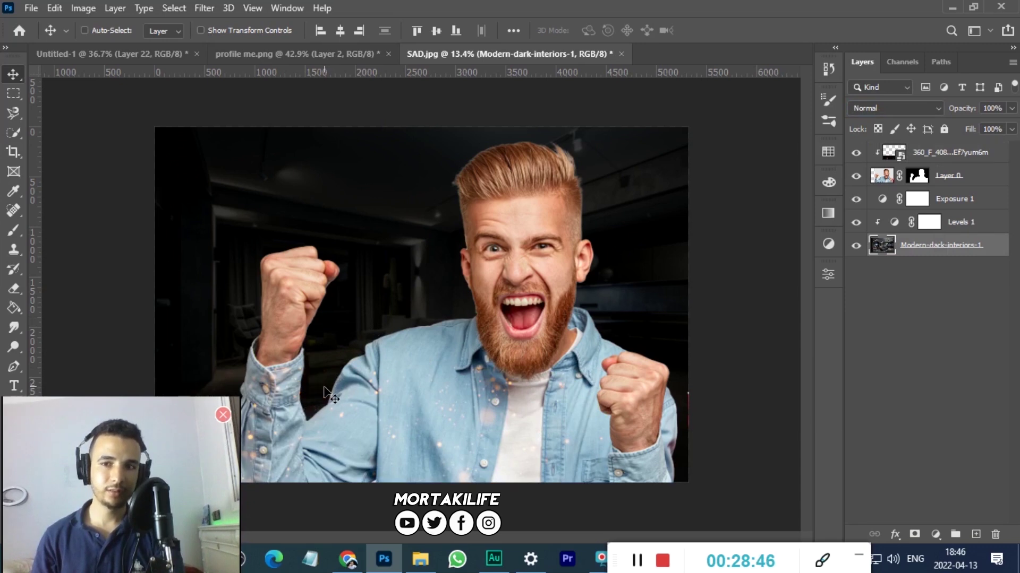
{"action": "key", "text": "ctrl"}
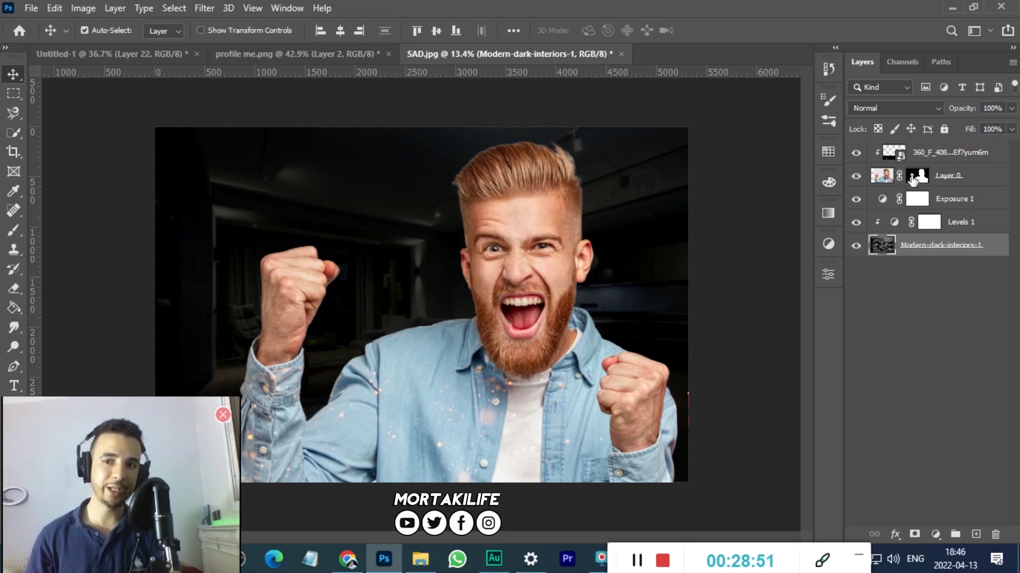
{"action": "scroll", "coordinate": [451, 347], "scroll_direction": "up", "scroll_amount": 1}
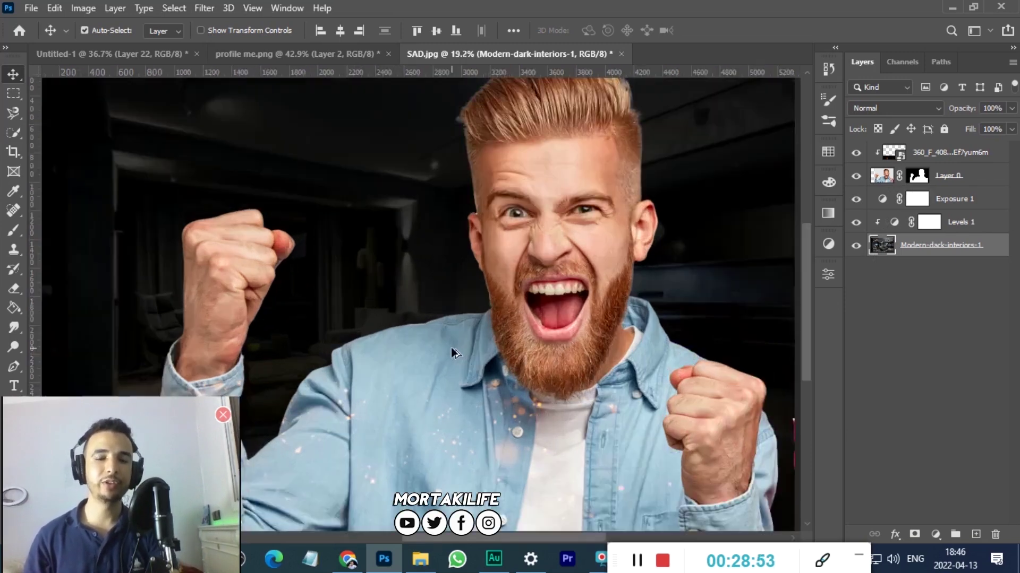
{"action": "scroll", "coordinate": [388, 393], "scroll_direction": "down", "scroll_amount": 1}
{"action": "scroll", "coordinate": [389, 393], "scroll_direction": "down", "scroll_amount": 1}
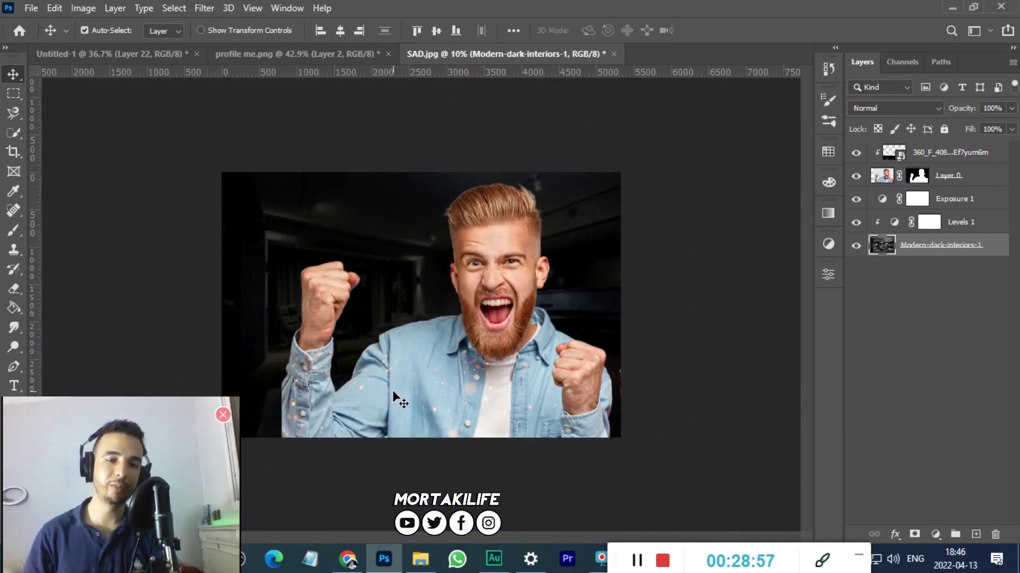
{"action": "scroll", "coordinate": [419, 302], "scroll_direction": "up", "scroll_amount": 1}
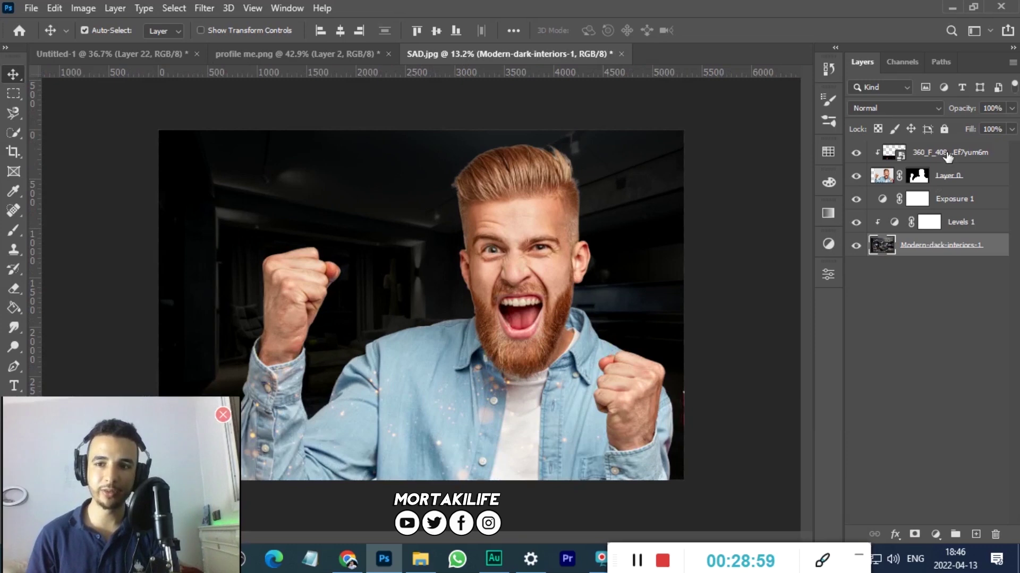
{"action": "left_click", "coordinate": [917, 160]}
Merge the bokeh particles layer down into Layer 0, leaving four layers.
{"action": "left_click_drag", "start_coordinate": [917, 159], "coordinate": [918, 169]}
{"action": "right_click", "coordinate": [935, 159]}
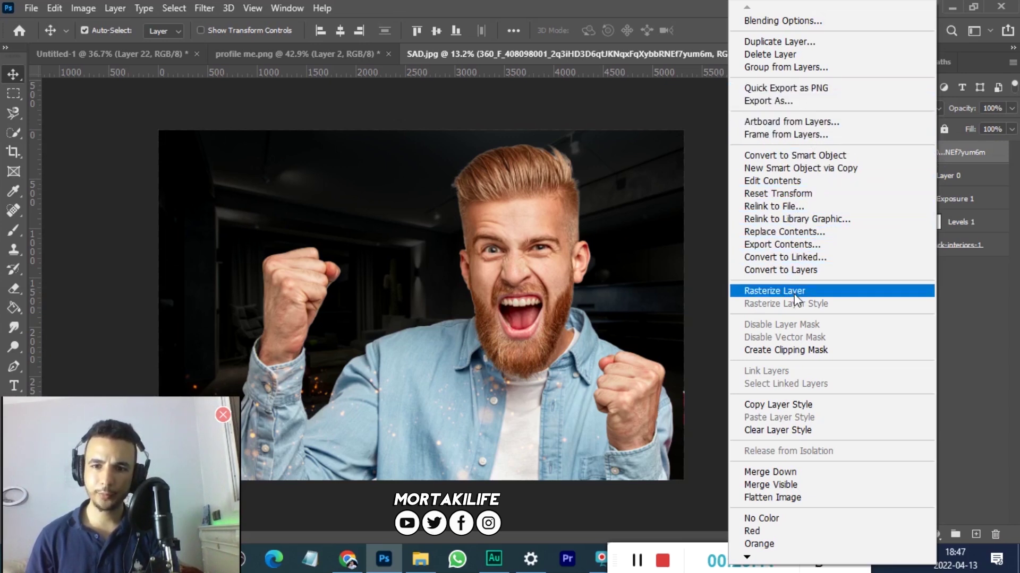
{"action": "left_click", "coordinate": [842, 350]}
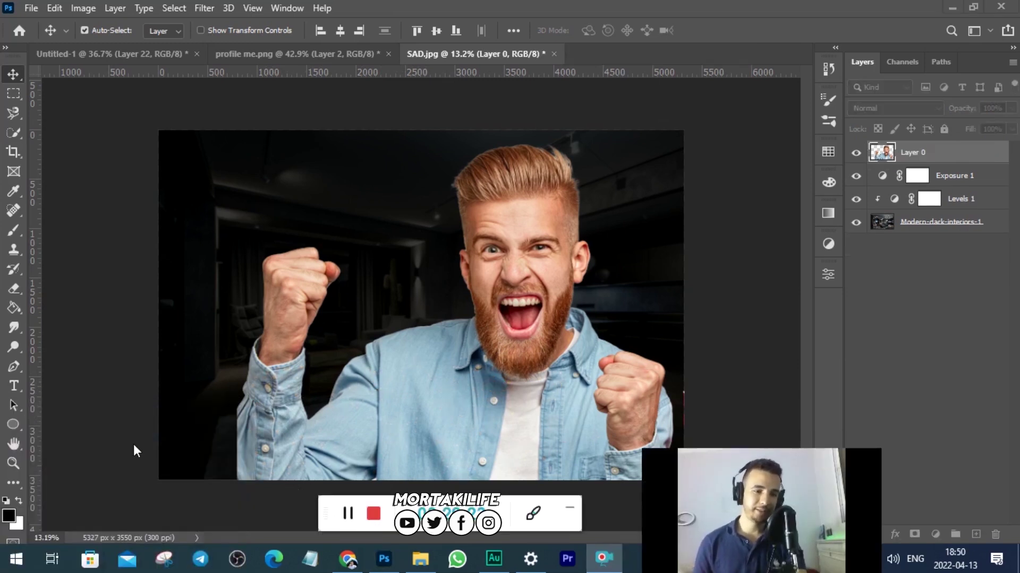
{"action": "left_click_drag", "start_coordinate": [723, 482], "coordinate": [712, 483]}
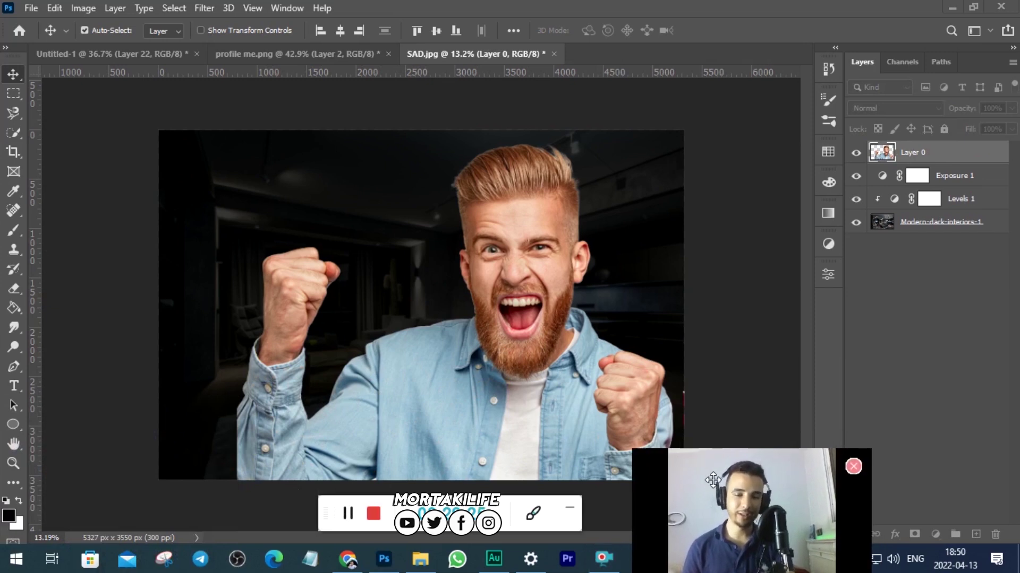
{"action": "left_click", "coordinate": [32, 10]}
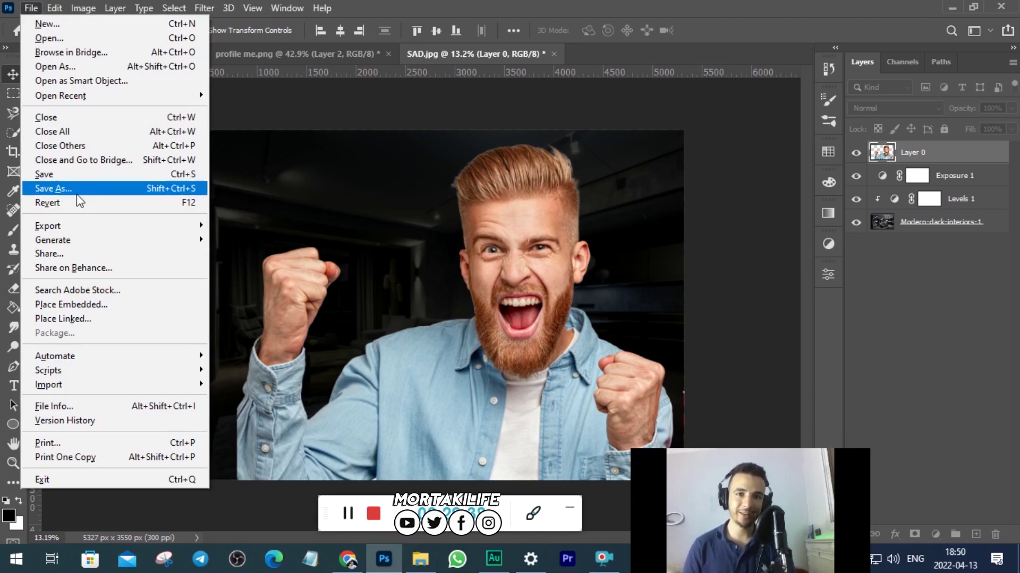
Save the composite as JPEG 'TEST 1' in the Pictures folder.
{"action": "left_click", "coordinate": [32, 8]}
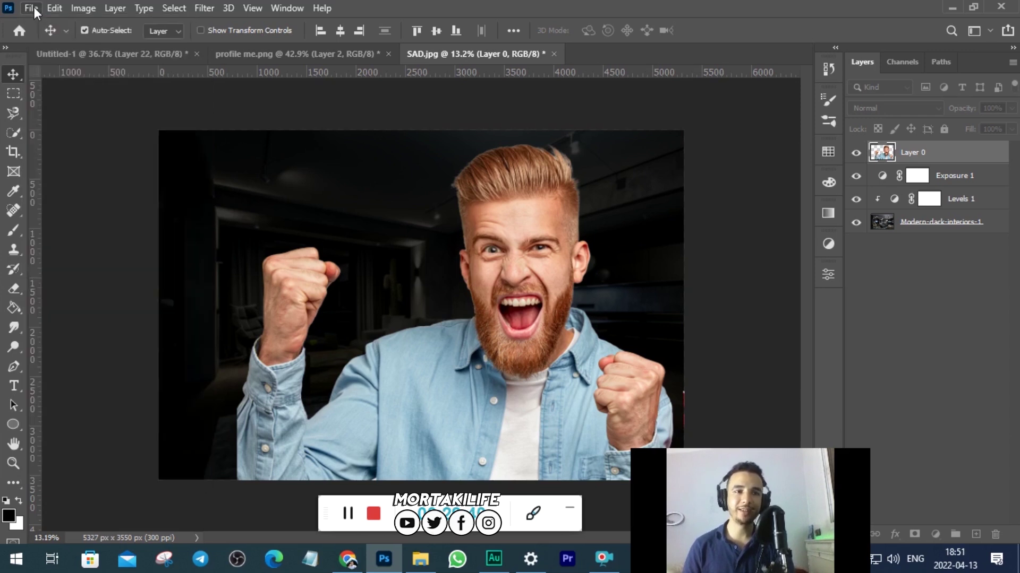
{"action": "left_click", "coordinate": [32, 8]}
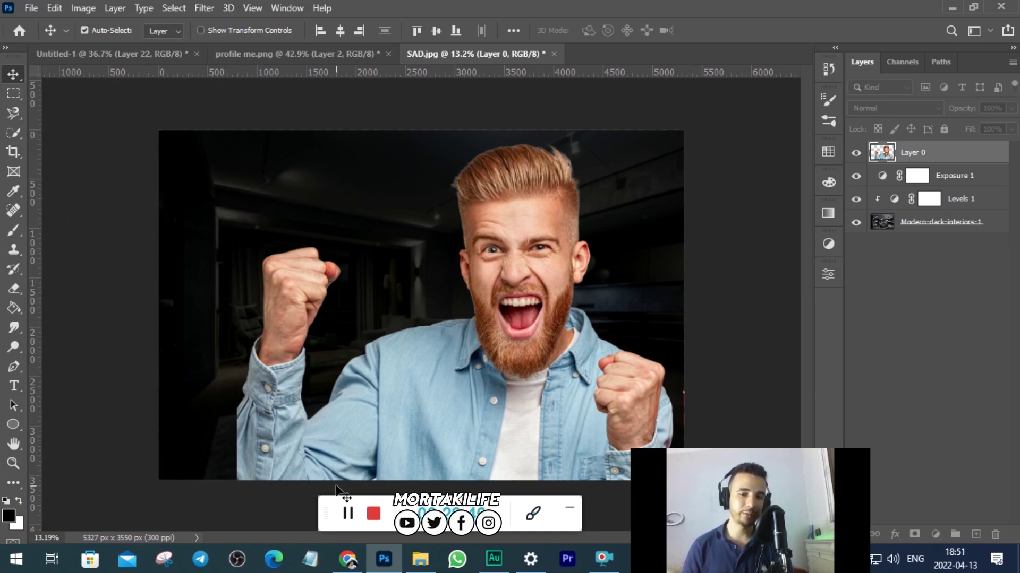
{"action": "left_click_drag", "start_coordinate": [323, 500], "coordinate": [54, 561]}
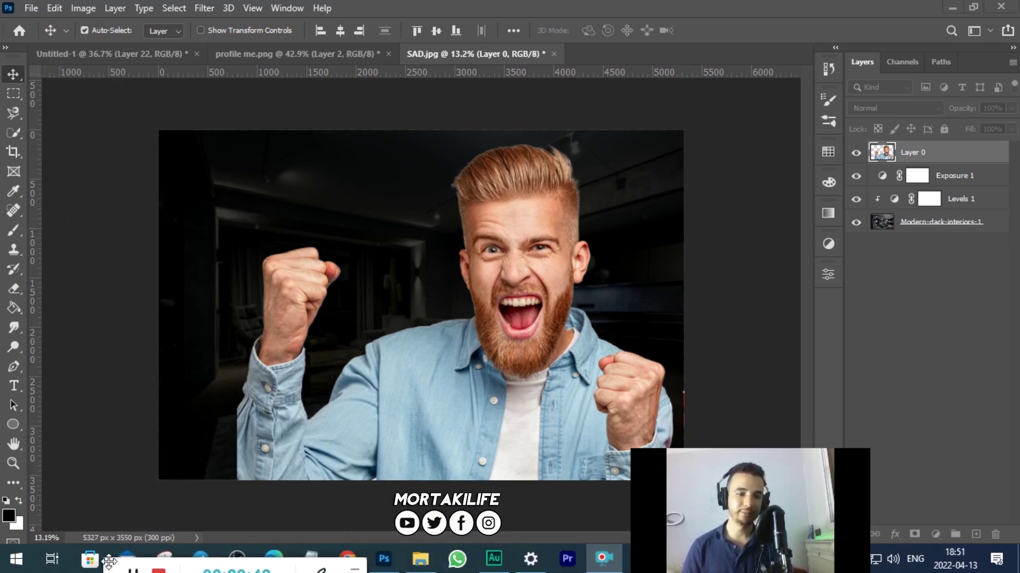
{"action": "left_click", "coordinate": [31, 8]}
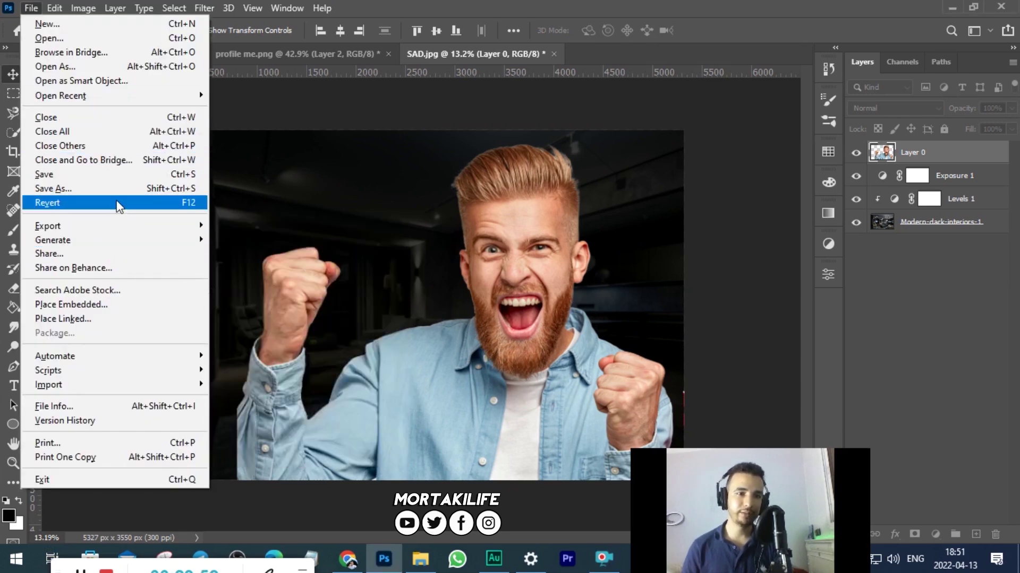
{"action": "left_click", "coordinate": [160, 193]}
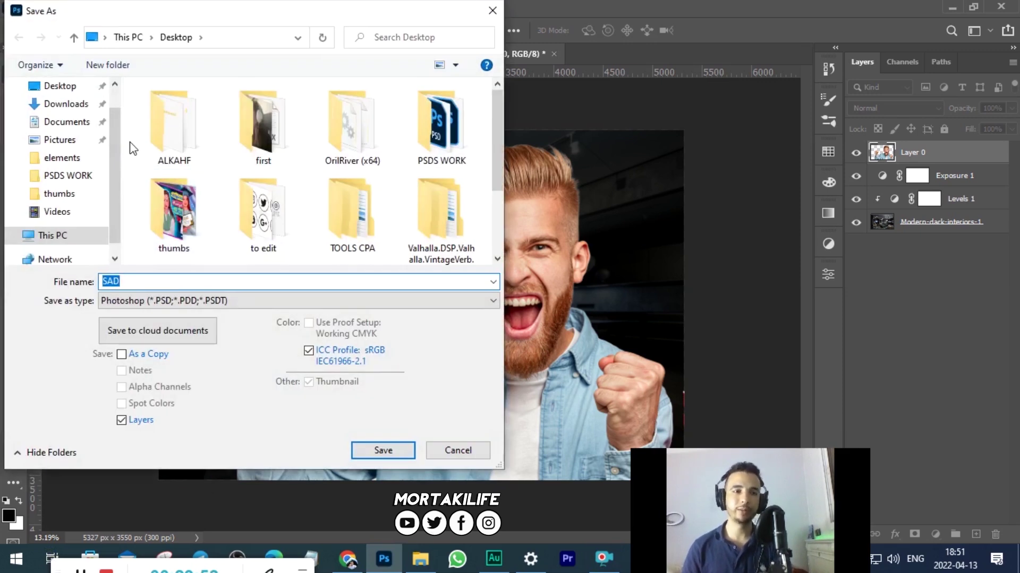
{"action": "left_click", "coordinate": [58, 91]}
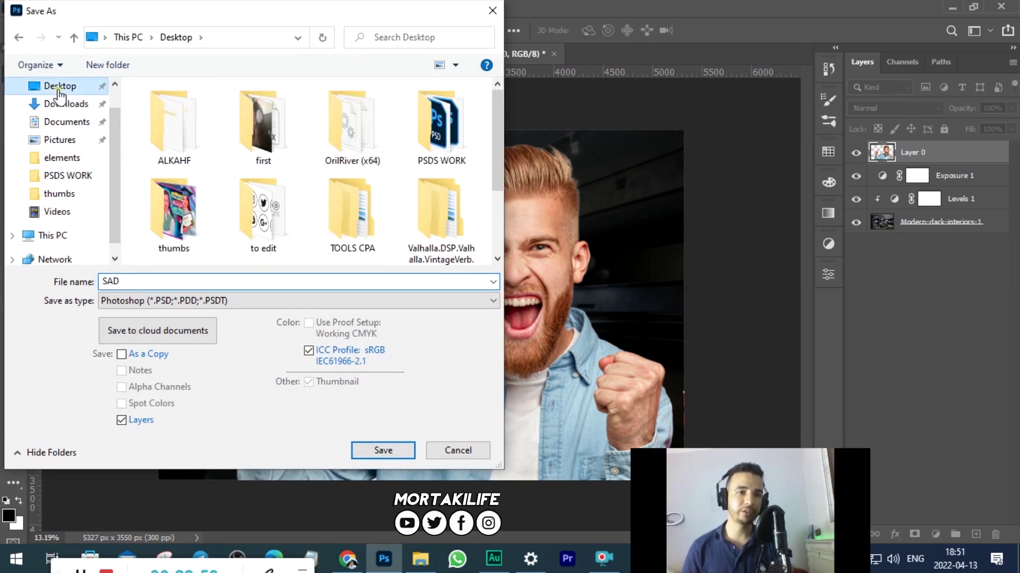
{"action": "left_click", "coordinate": [59, 141]}
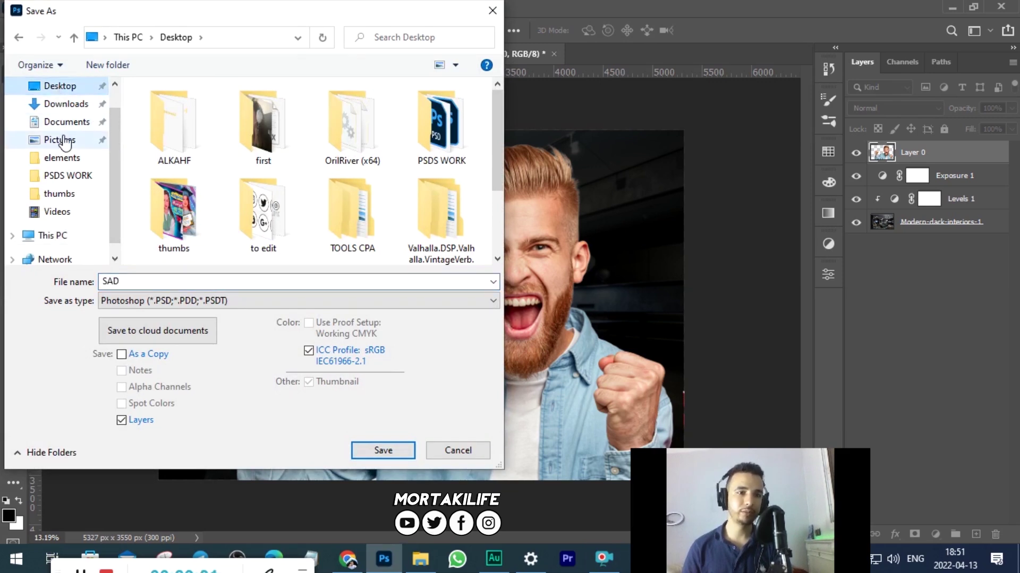
{"action": "left_click", "coordinate": [237, 300]}
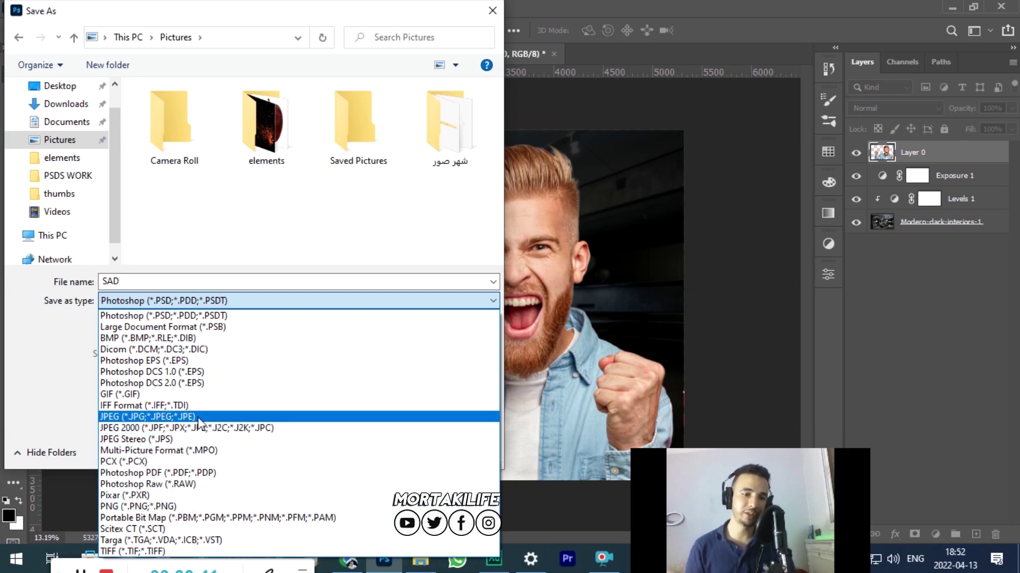
{"action": "left_click", "coordinate": [125, 418]}
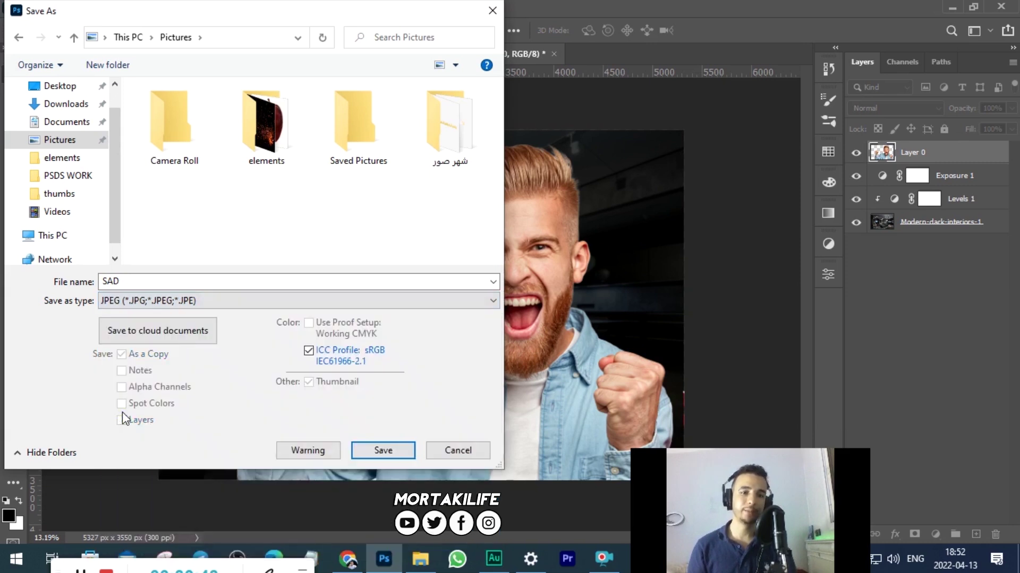
{"action": "double_click", "coordinate": [184, 284]}
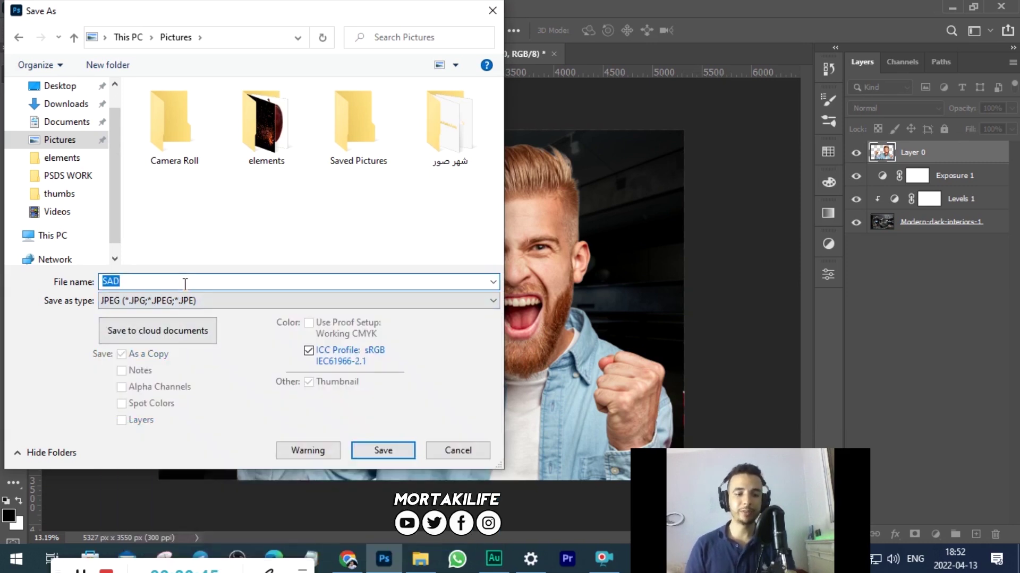
{"action": "type", "text": "TEST 1"}
{"action": "left_click", "coordinate": [367, 451]}
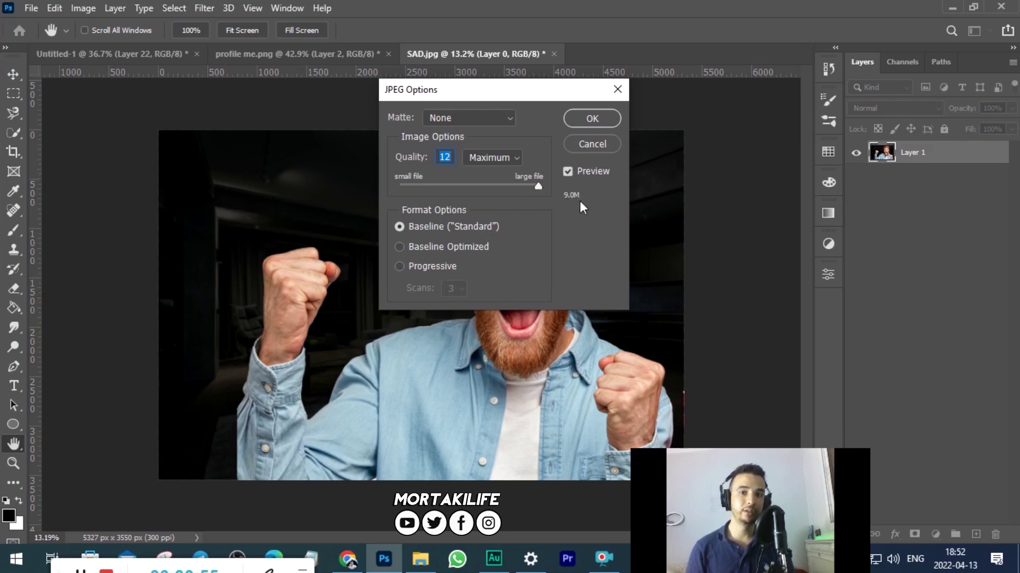
Confirm the JPEG options at quality 12 (Maximum) to write the file.
{"action": "left_click_drag", "start_coordinate": [539, 185], "coordinate": [508, 192]}
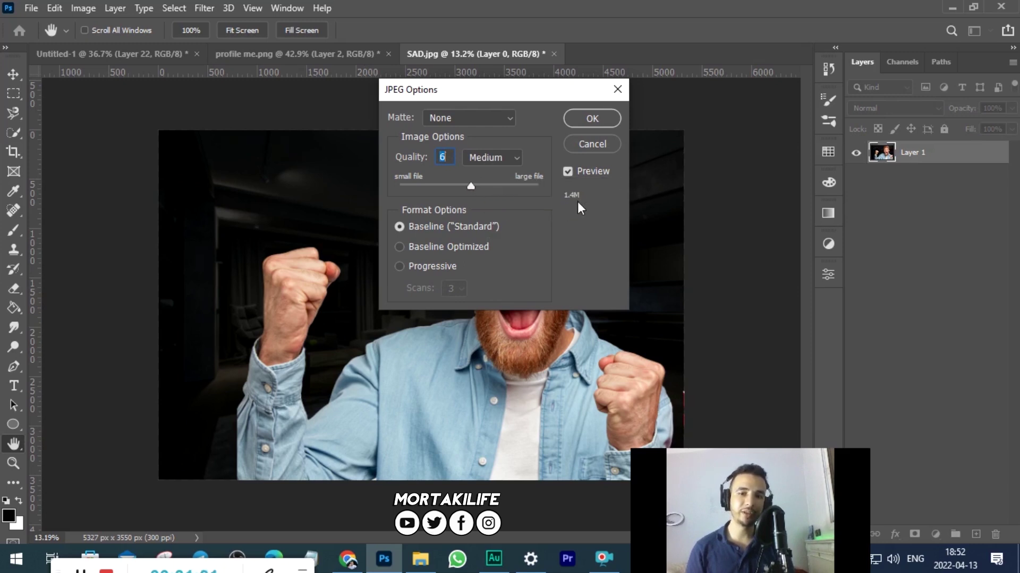
{"action": "left_click_drag", "start_coordinate": [471, 187], "coordinate": [611, 210]}
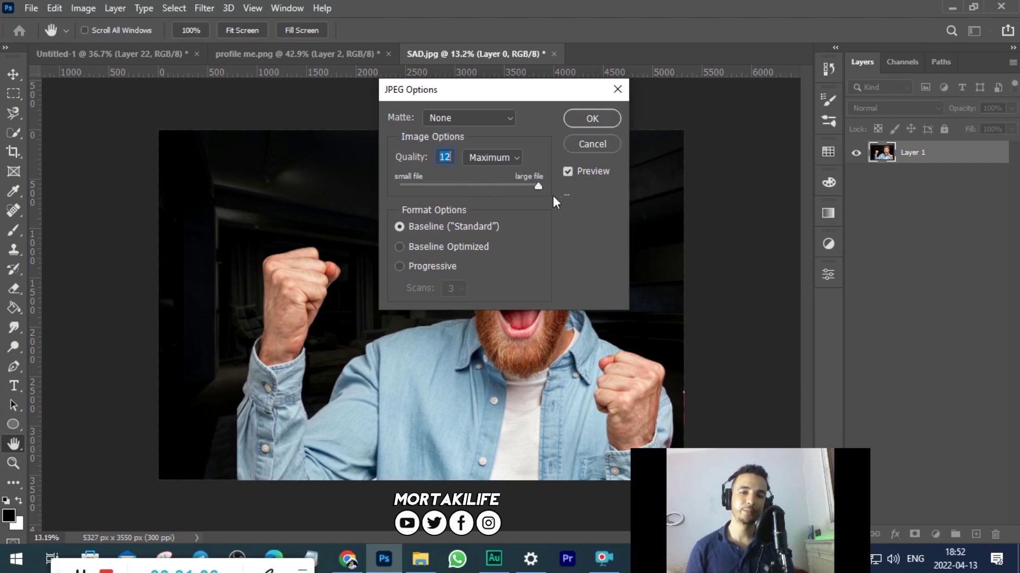
{"action": "left_click", "coordinate": [600, 114]}
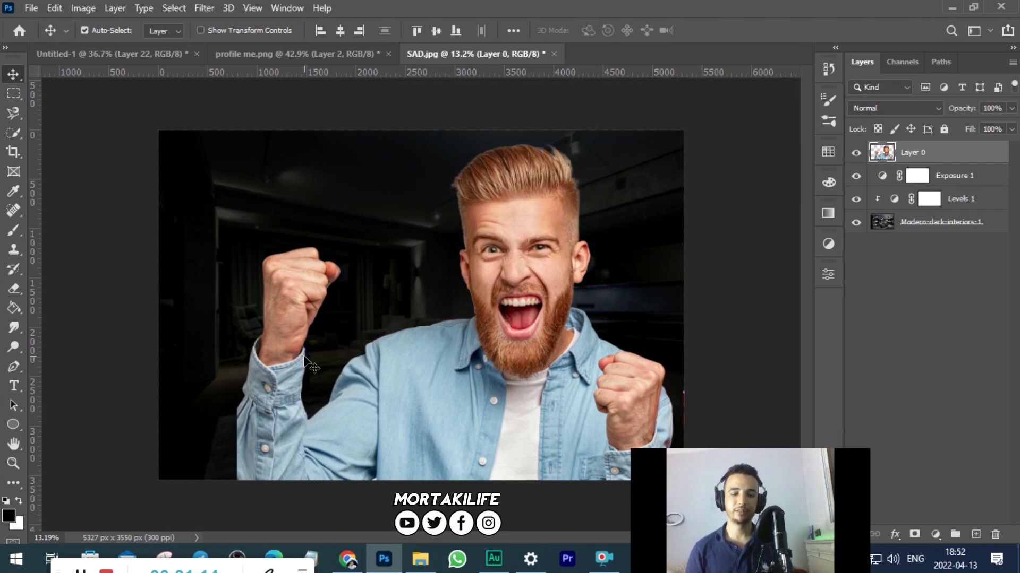
{"action": "scroll", "coordinate": [308, 367], "scroll_direction": "down", "scroll_amount": 2}
{"action": "scroll", "coordinate": [319, 377], "scroll_direction": "down", "scroll_amount": 2}
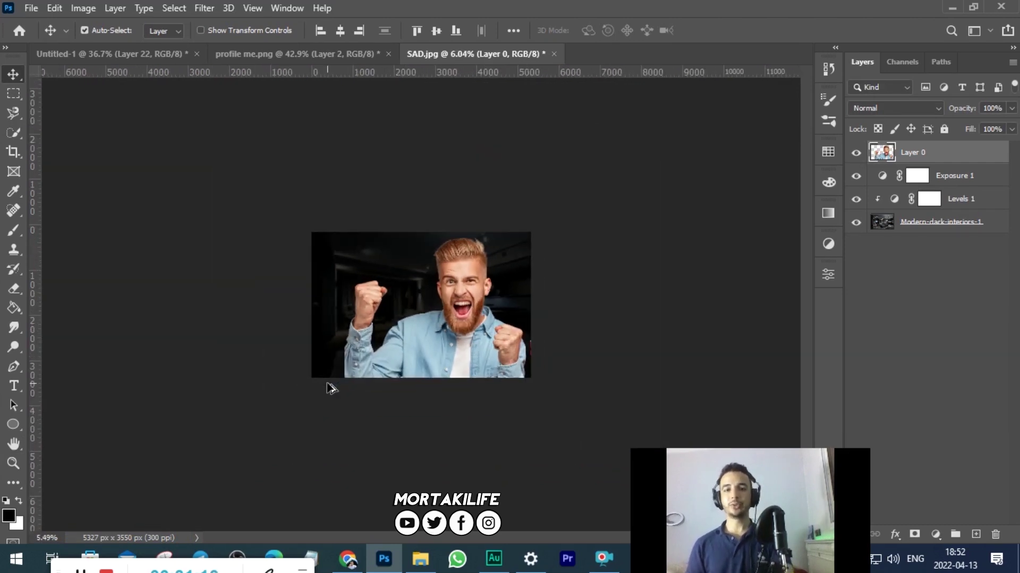
{"action": "mouse_move", "coordinate": [662, 473]}
{"action": "left_mouse_down"}
{"action": "mouse_move", "coordinate": [641, 417]}
{"action": "mouse_move", "coordinate": [631, 315]}
{"action": "left_mouse_up"}
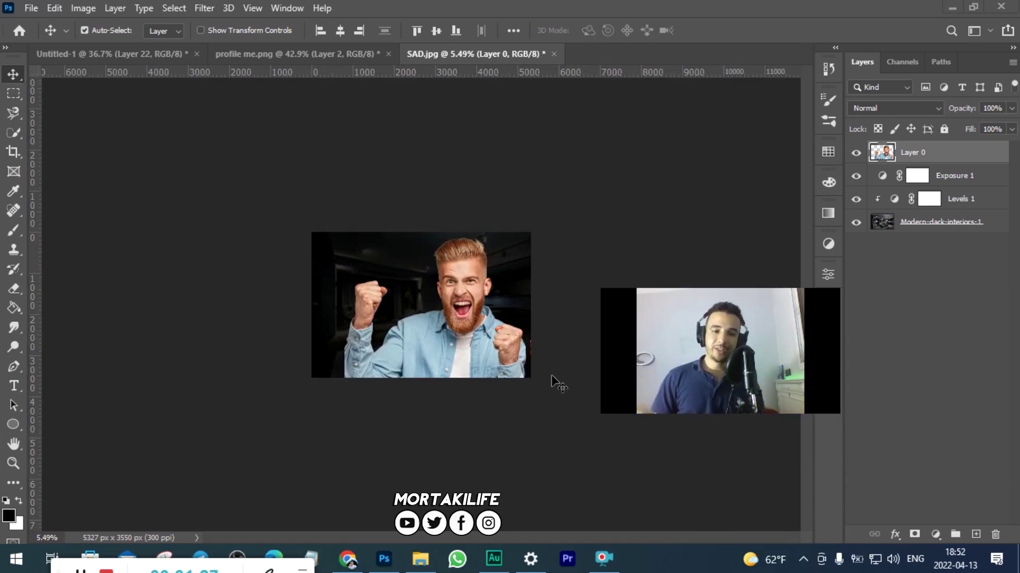
Move to Chrome with a fresh tab, leftover tabs closed, and the Instagram shortcut opened.
{"action": "key", "text": "ctrl+plus"}
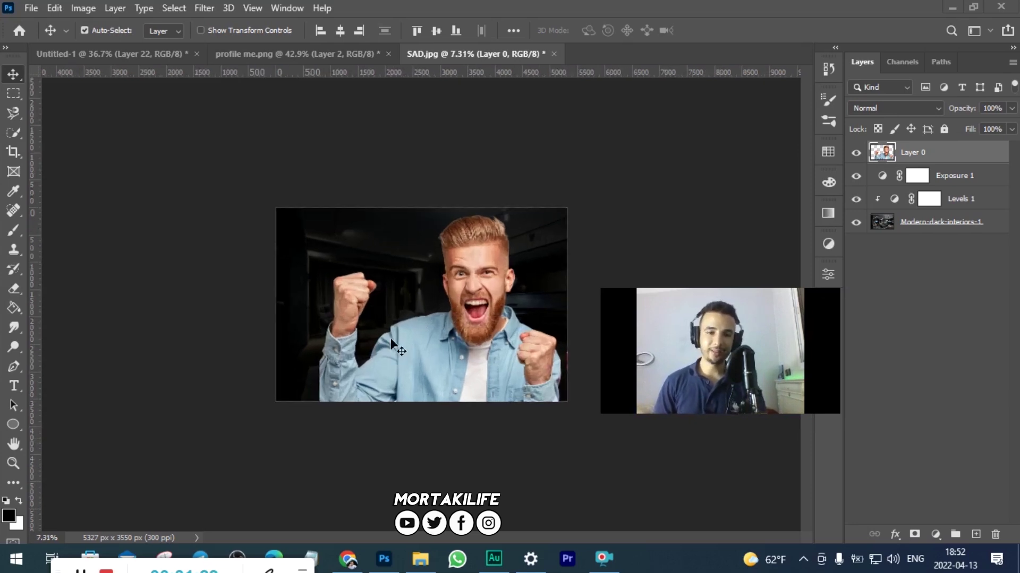
{"action": "left_click", "coordinate": [357, 565]}
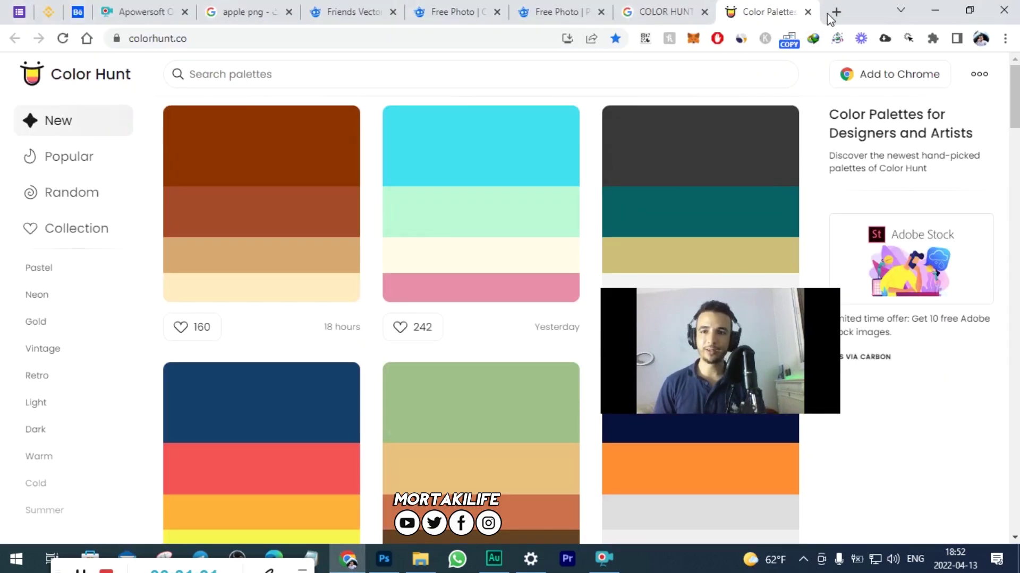
{"action": "left_click", "coordinate": [837, 11]}
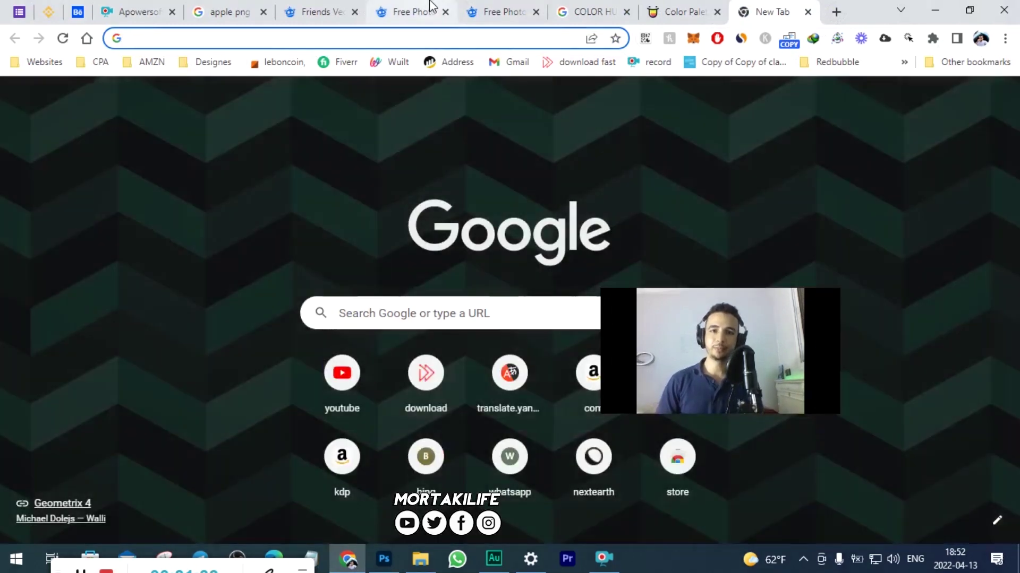
{"action": "left_click", "coordinate": [445, 12]}
{"action": "left_click", "coordinate": [355, 12]}
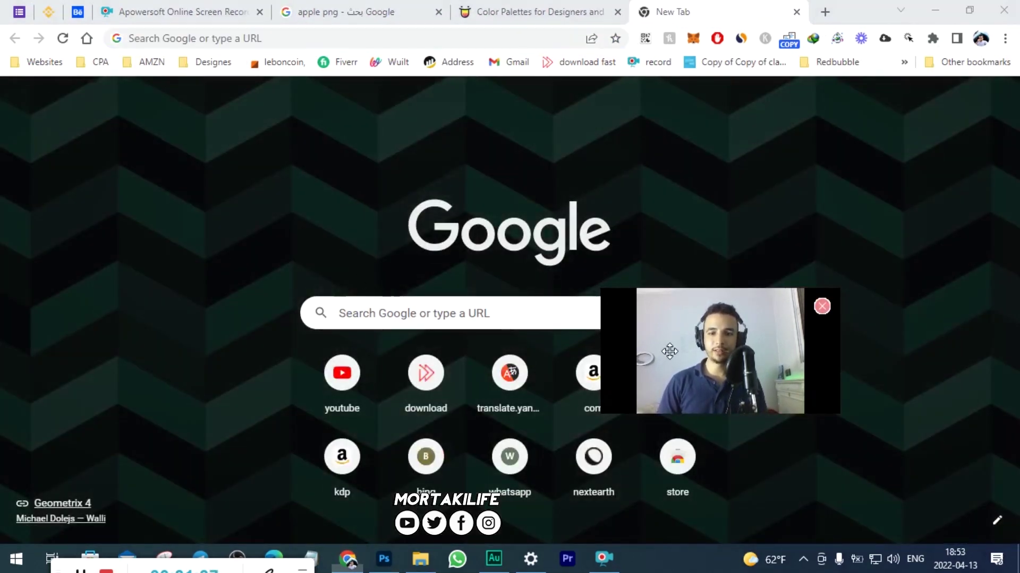
{"action": "left_click_drag", "start_coordinate": [720, 351], "coordinate": [167, 448]}
{"action": "left_click", "coordinate": [658, 393]}
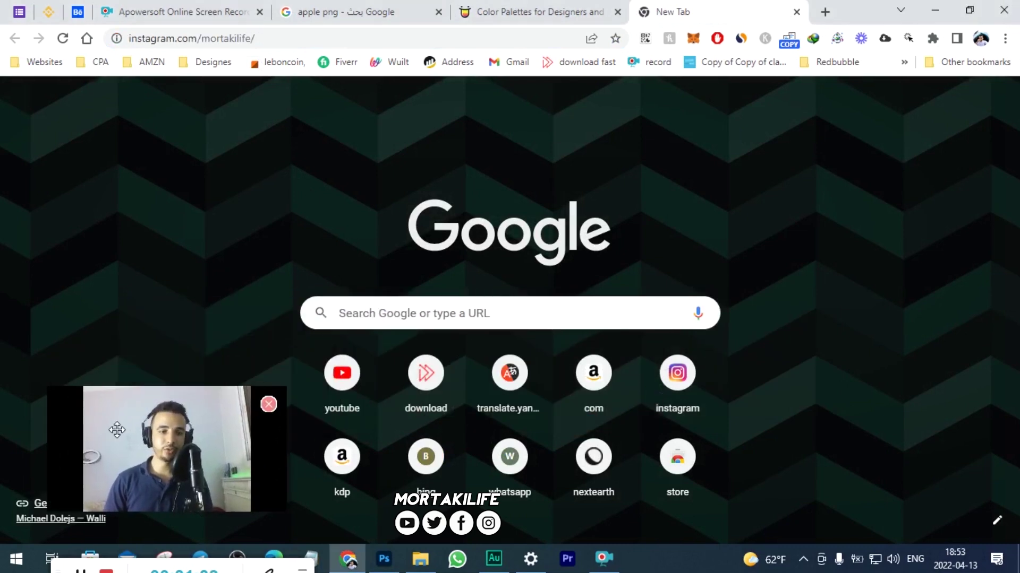
Copy the creator's username and paste it into Instagram's search field.
{"action": "left_click_drag", "start_coordinate": [51, 388], "coordinate": [56, 326]}
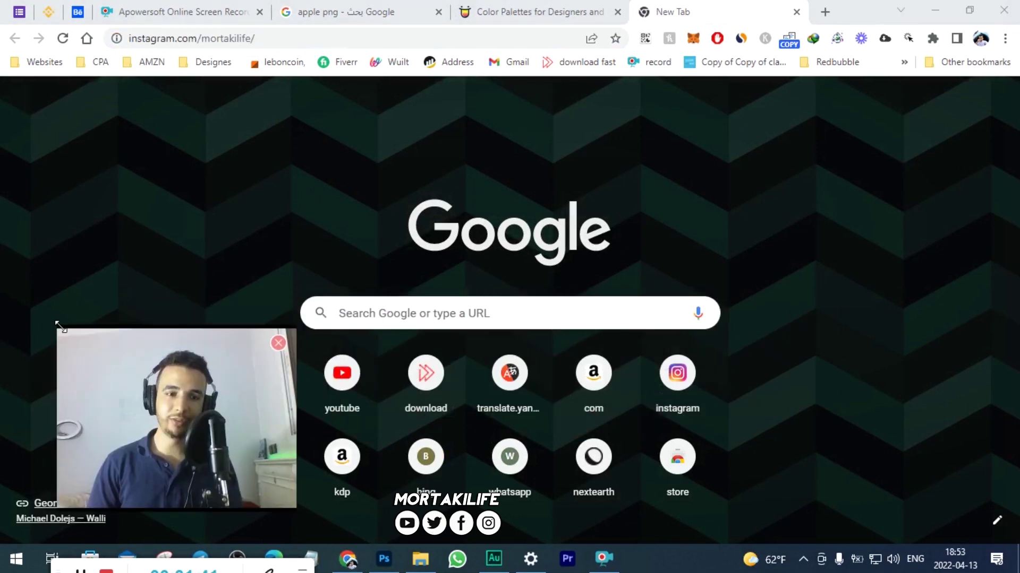
{"action": "left_click_drag", "start_coordinate": [110, 386], "coordinate": [96, 448]}
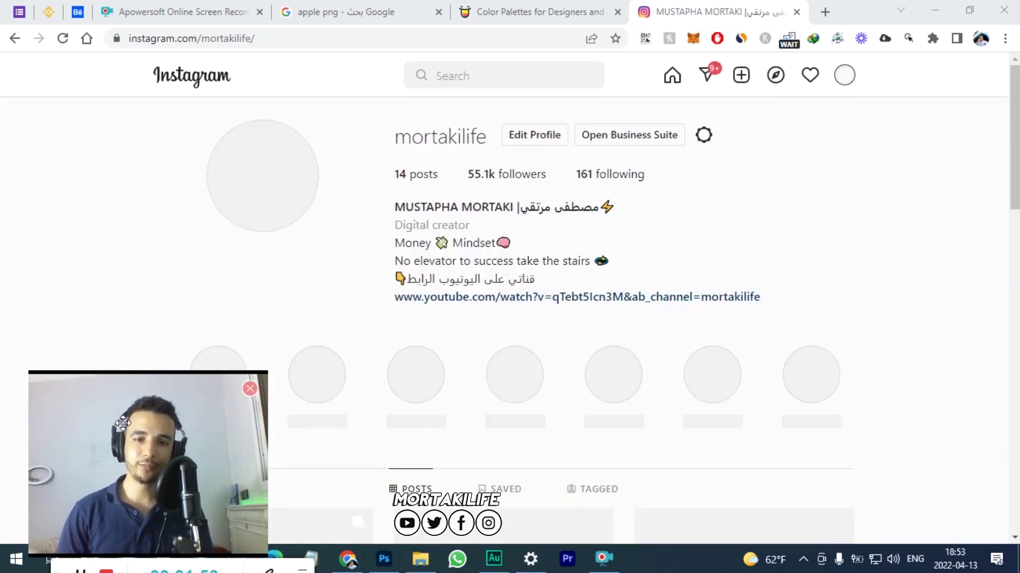
{"action": "mouse_move", "coordinate": [115, 427]}
{"action": "left_mouse_down"}
{"action": "mouse_move", "coordinate": [133, 399]}
{"action": "mouse_move", "coordinate": [868, 443]}
{"action": "left_mouse_up"}
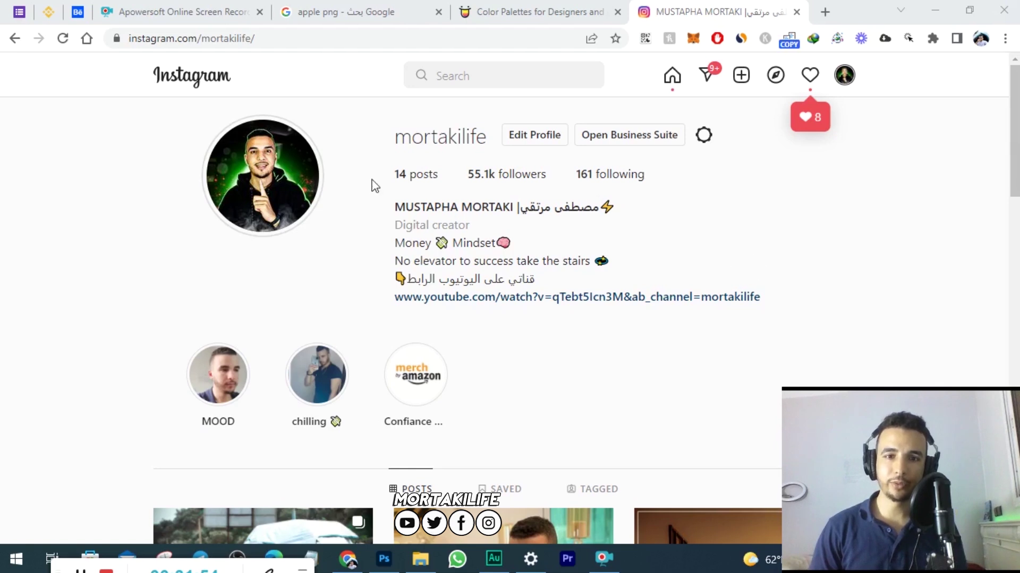
{"action": "left_click_drag", "start_coordinate": [396, 139], "coordinate": [459, 135]}
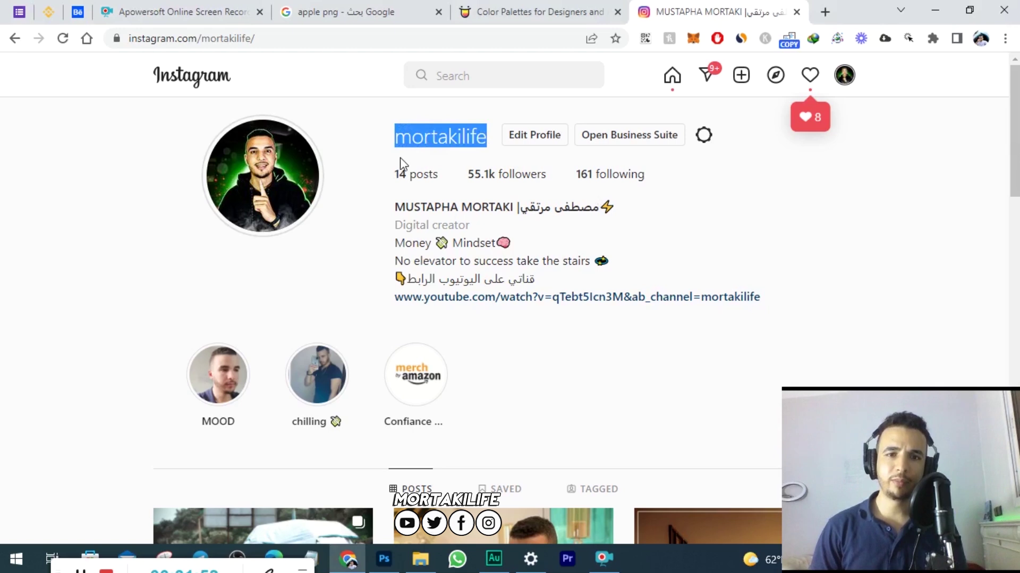
{"action": "right_click", "coordinate": [453, 140]}
{"action": "left_click", "coordinate": [462, 153]}
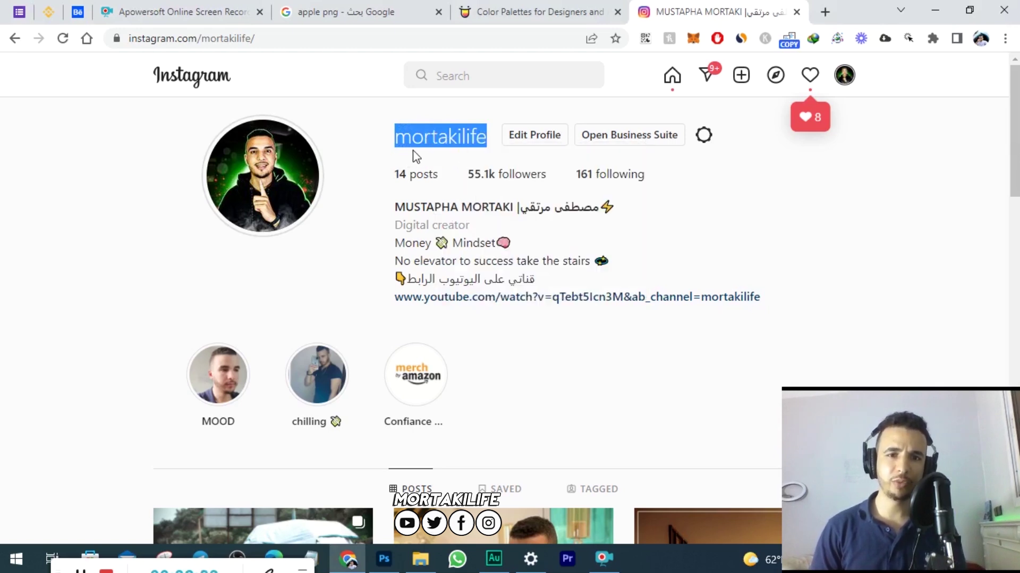
{"action": "left_click", "coordinate": [478, 74]}
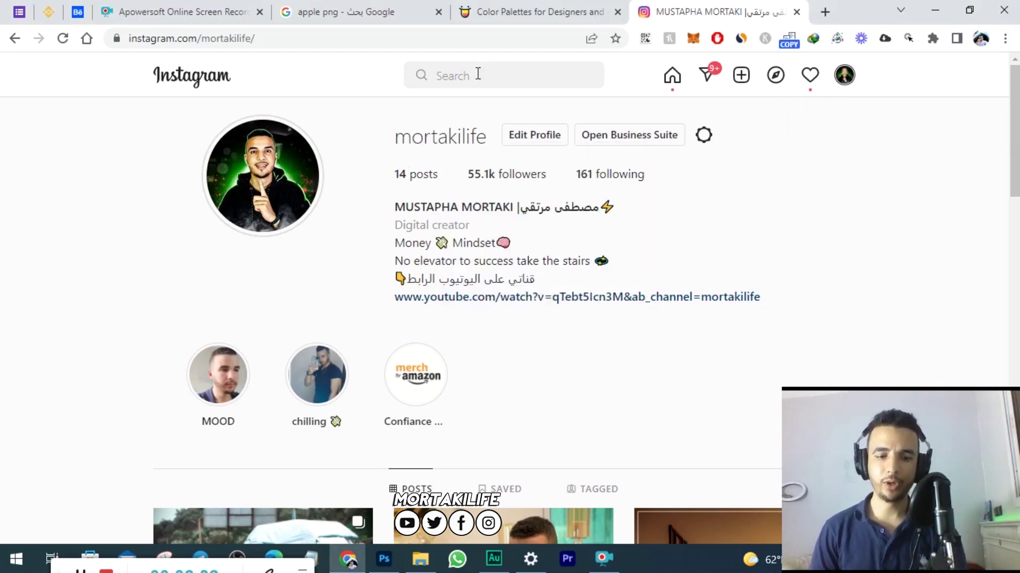
{"action": "key", "text": "ctrl+v"}
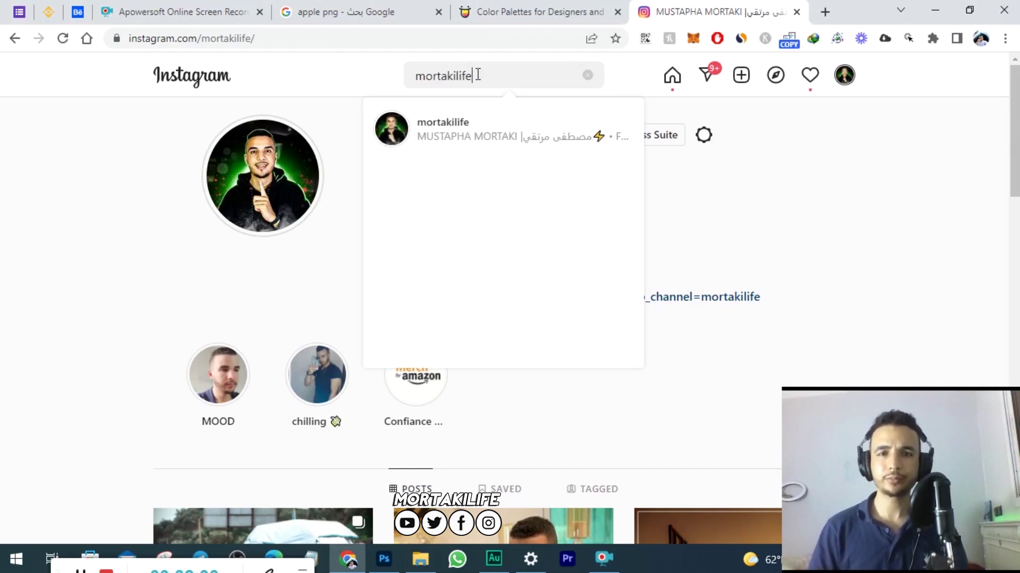
Return to the creator's profile and scroll through its 14 posts.
{"action": "left_click", "coordinate": [455, 130]}
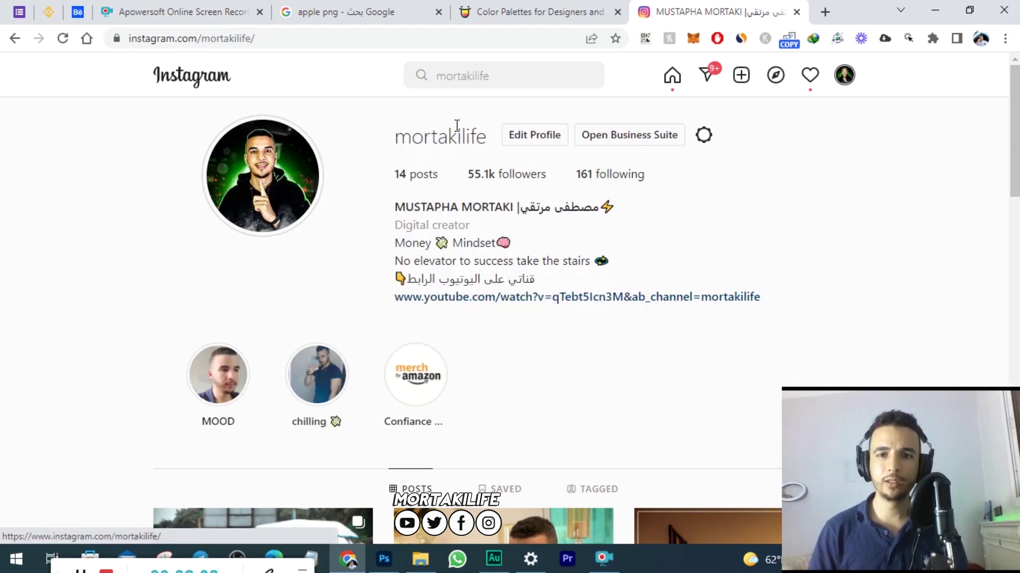
{"action": "left_click_drag", "start_coordinate": [396, 136], "coordinate": [480, 129]}
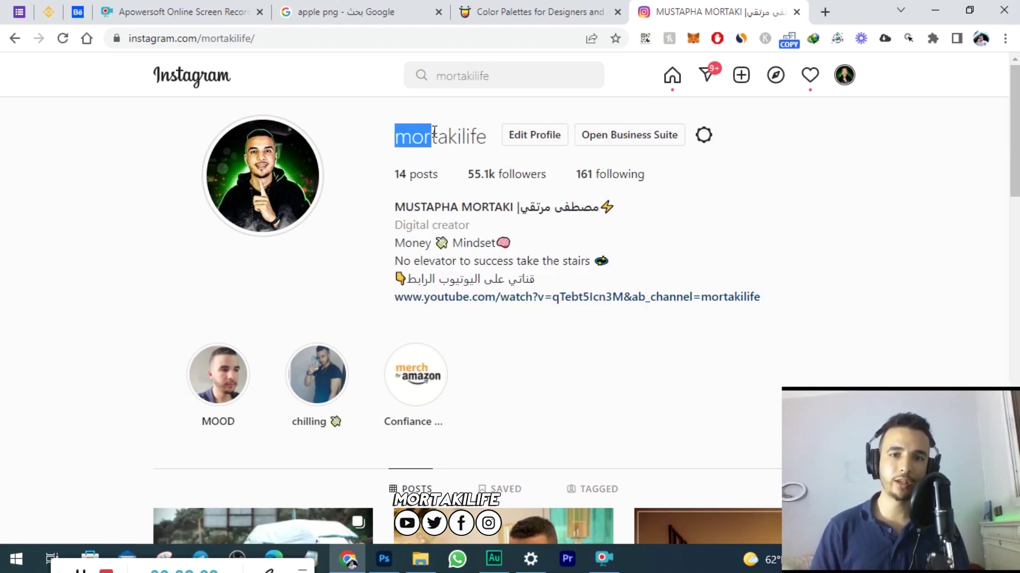
{"action": "left_click", "coordinate": [485, 127]}
{"action": "scroll", "coordinate": [465, 180], "scroll_direction": "down", "scroll_amount": 5}
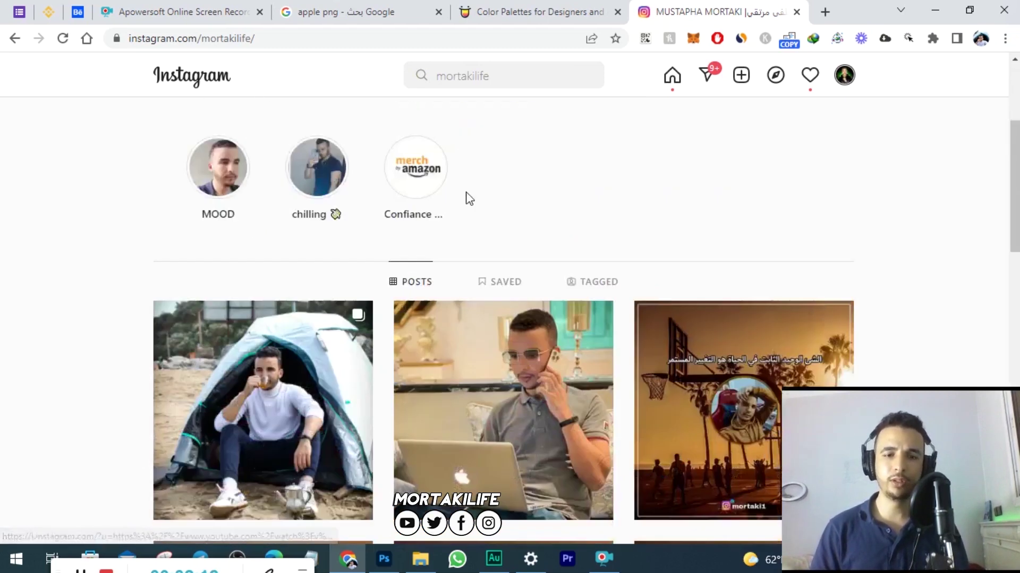
{"action": "mouse_move", "coordinate": [476, 350]}
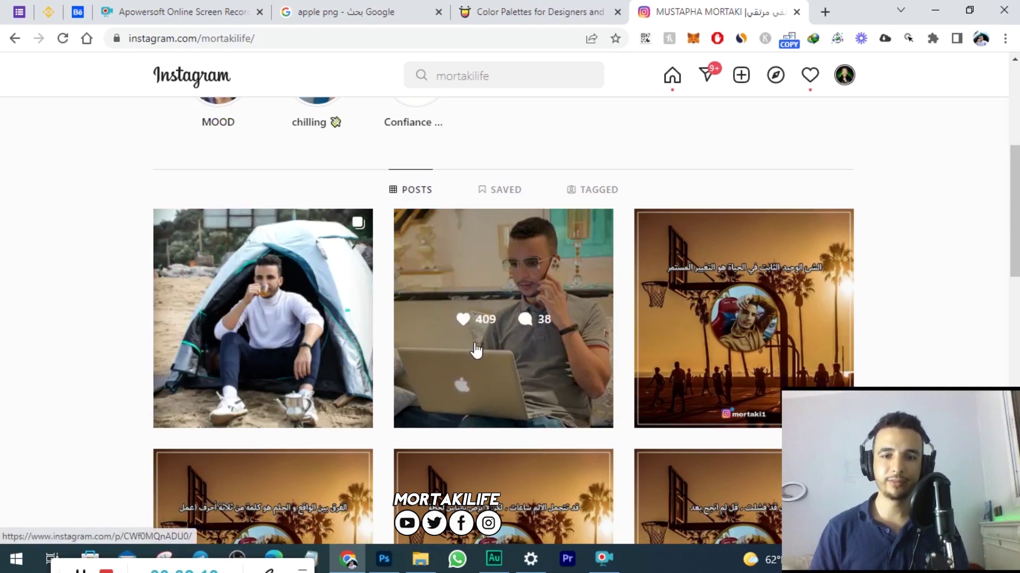
{"action": "scroll", "coordinate": [483, 352], "scroll_direction": "up", "scroll_amount": 3}
{"action": "scroll", "coordinate": [473, 225], "scroll_direction": "down", "scroll_amount": 3}
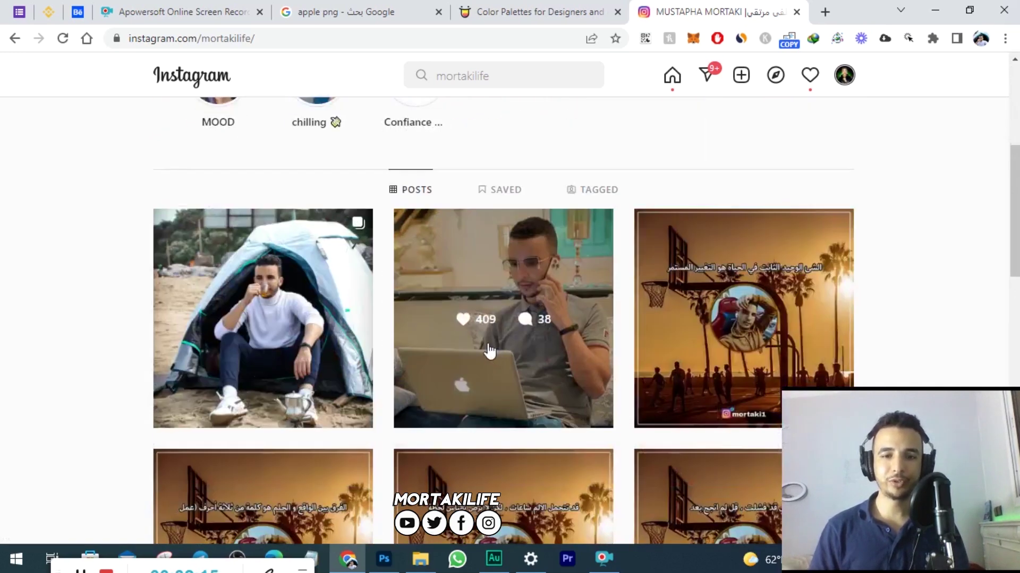
{"action": "scroll", "coordinate": [483, 345], "scroll_direction": "up", "scroll_amount": 5}
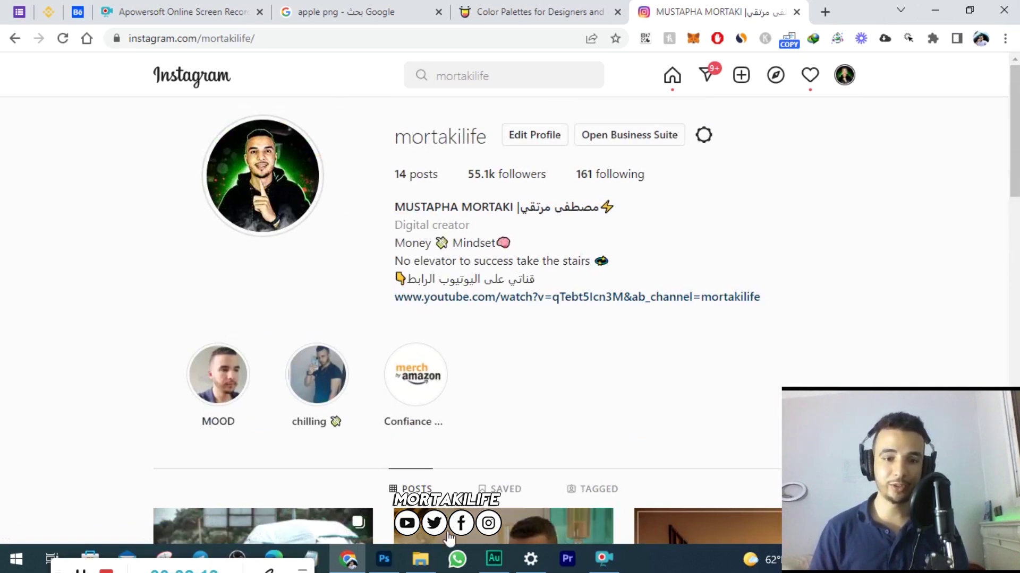
Go back to Photoshop's SAD.jpg composite, briefly showing and hiding Audition on the way.
{"action": "left_click", "coordinate": [383, 557]}
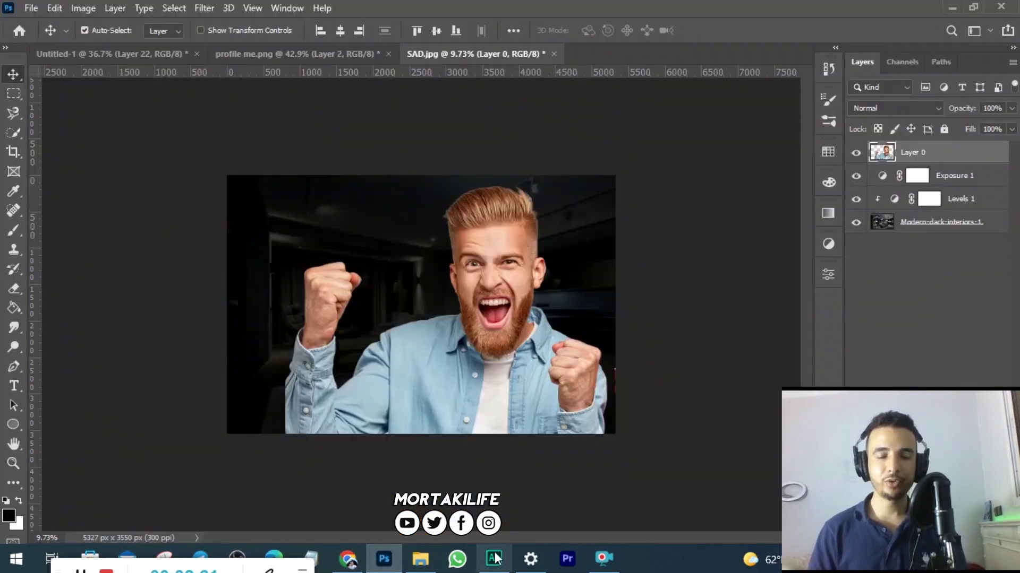
{"action": "left_click", "coordinate": [494, 558]}
{"action": "left_click", "coordinate": [494, 558]}
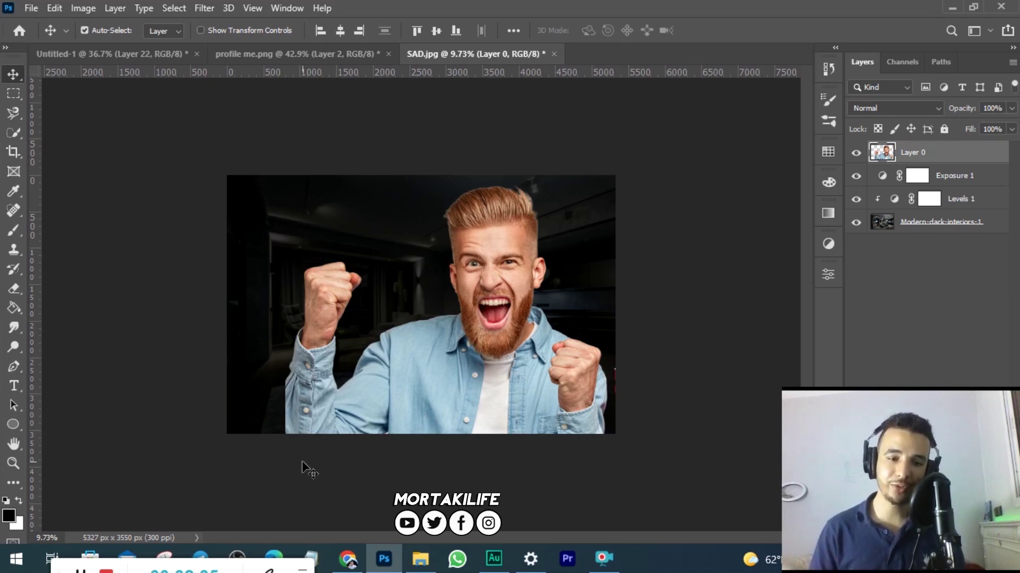
{"action": "left_click_drag", "start_coordinate": [73, 570], "coordinate": [107, 533]}
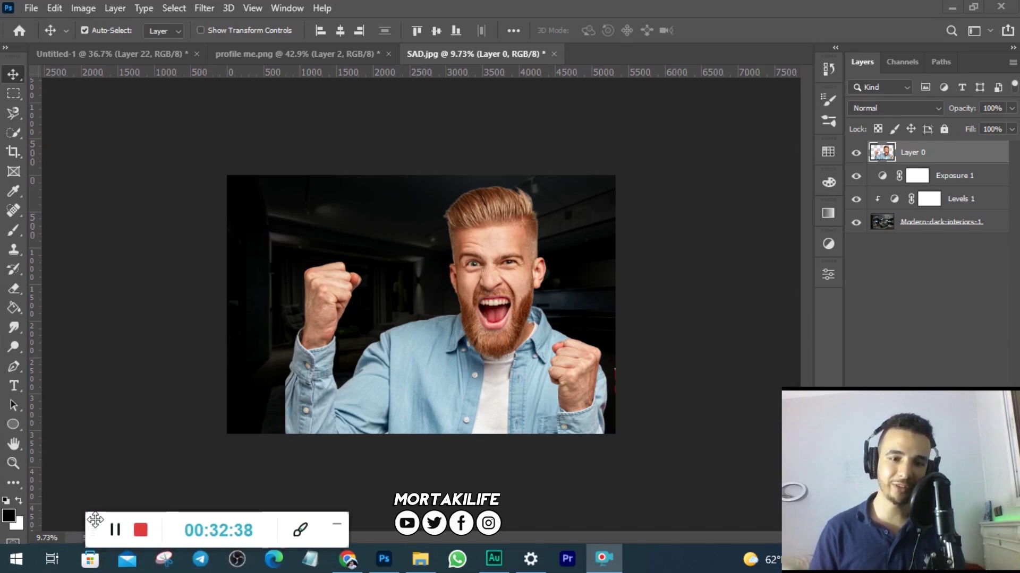